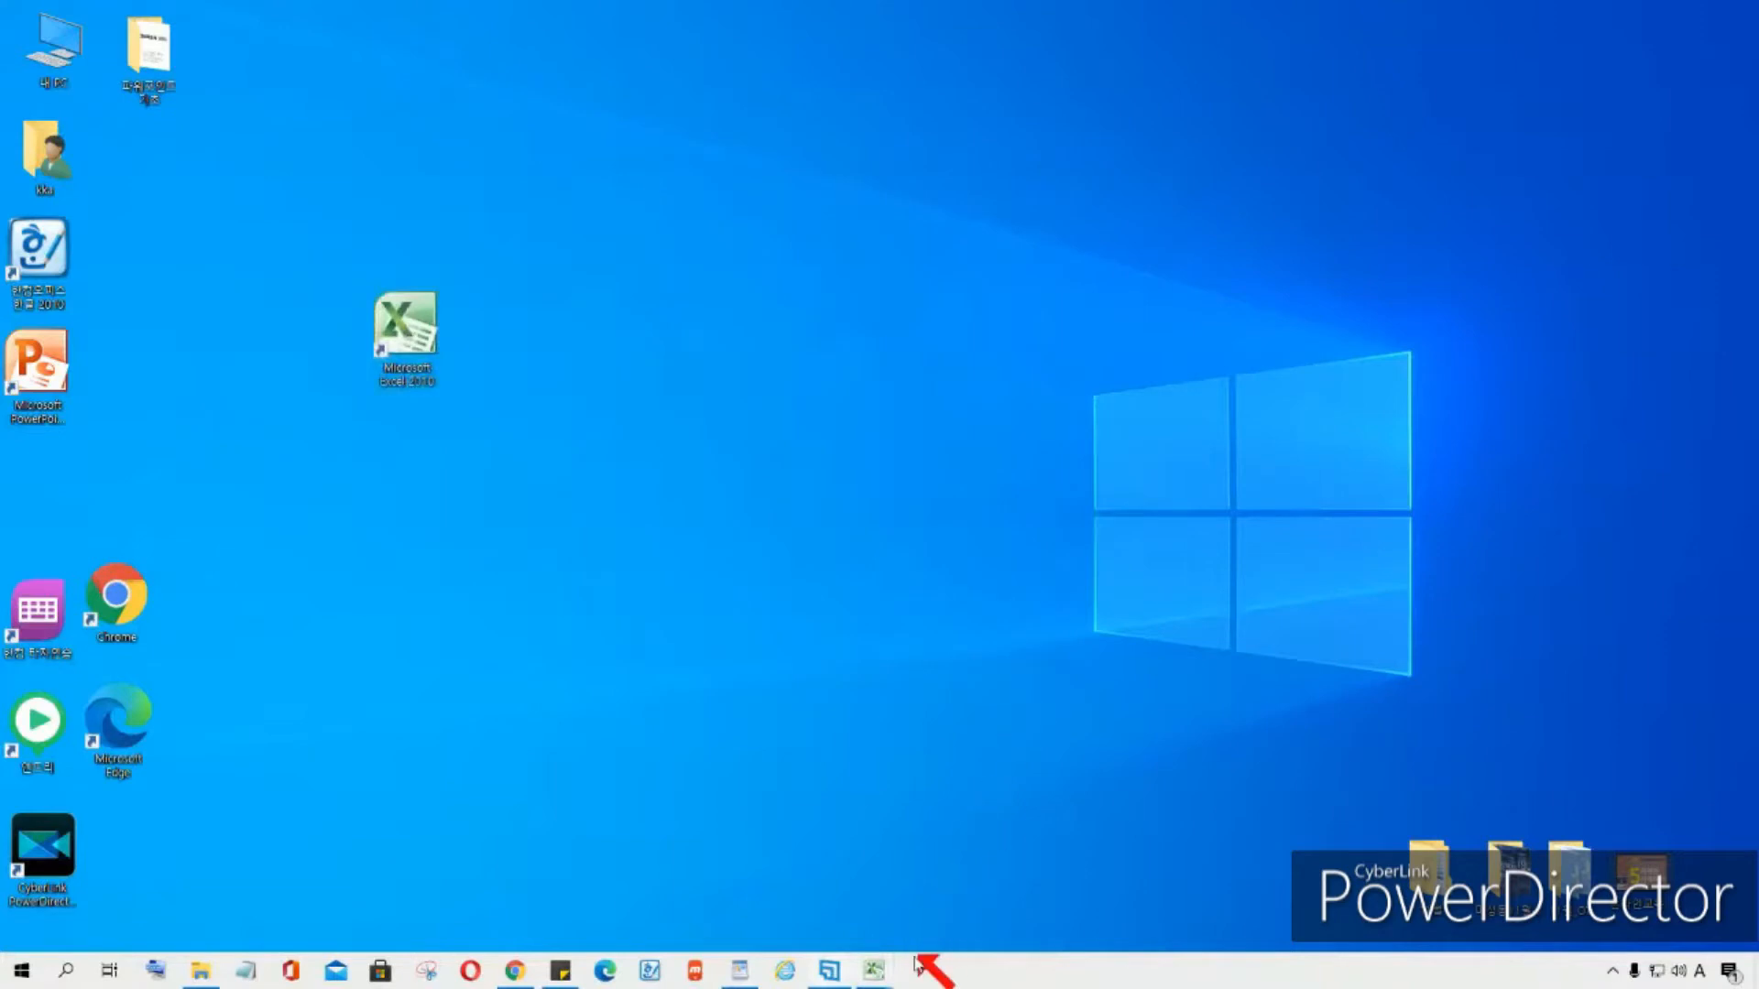
Step: Switch to the Excel workbook and open the 기록카드 sheet
mouse_move(873, 970)
click(806, 929)
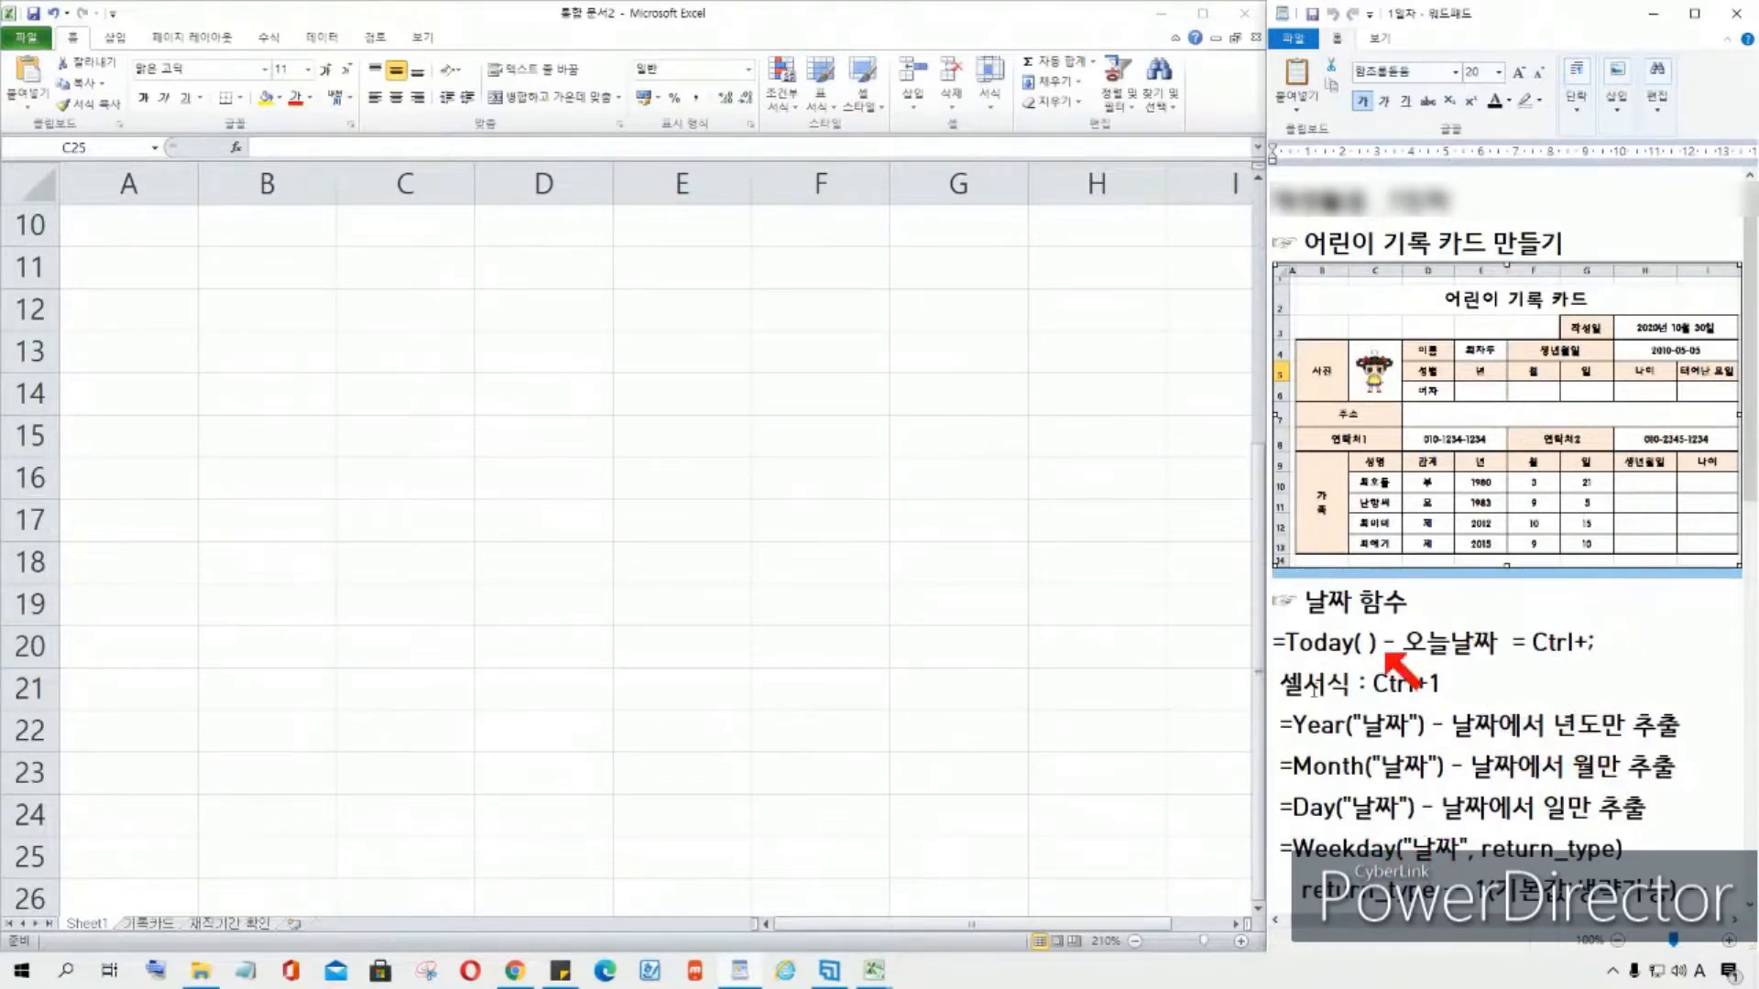
click(165, 930)
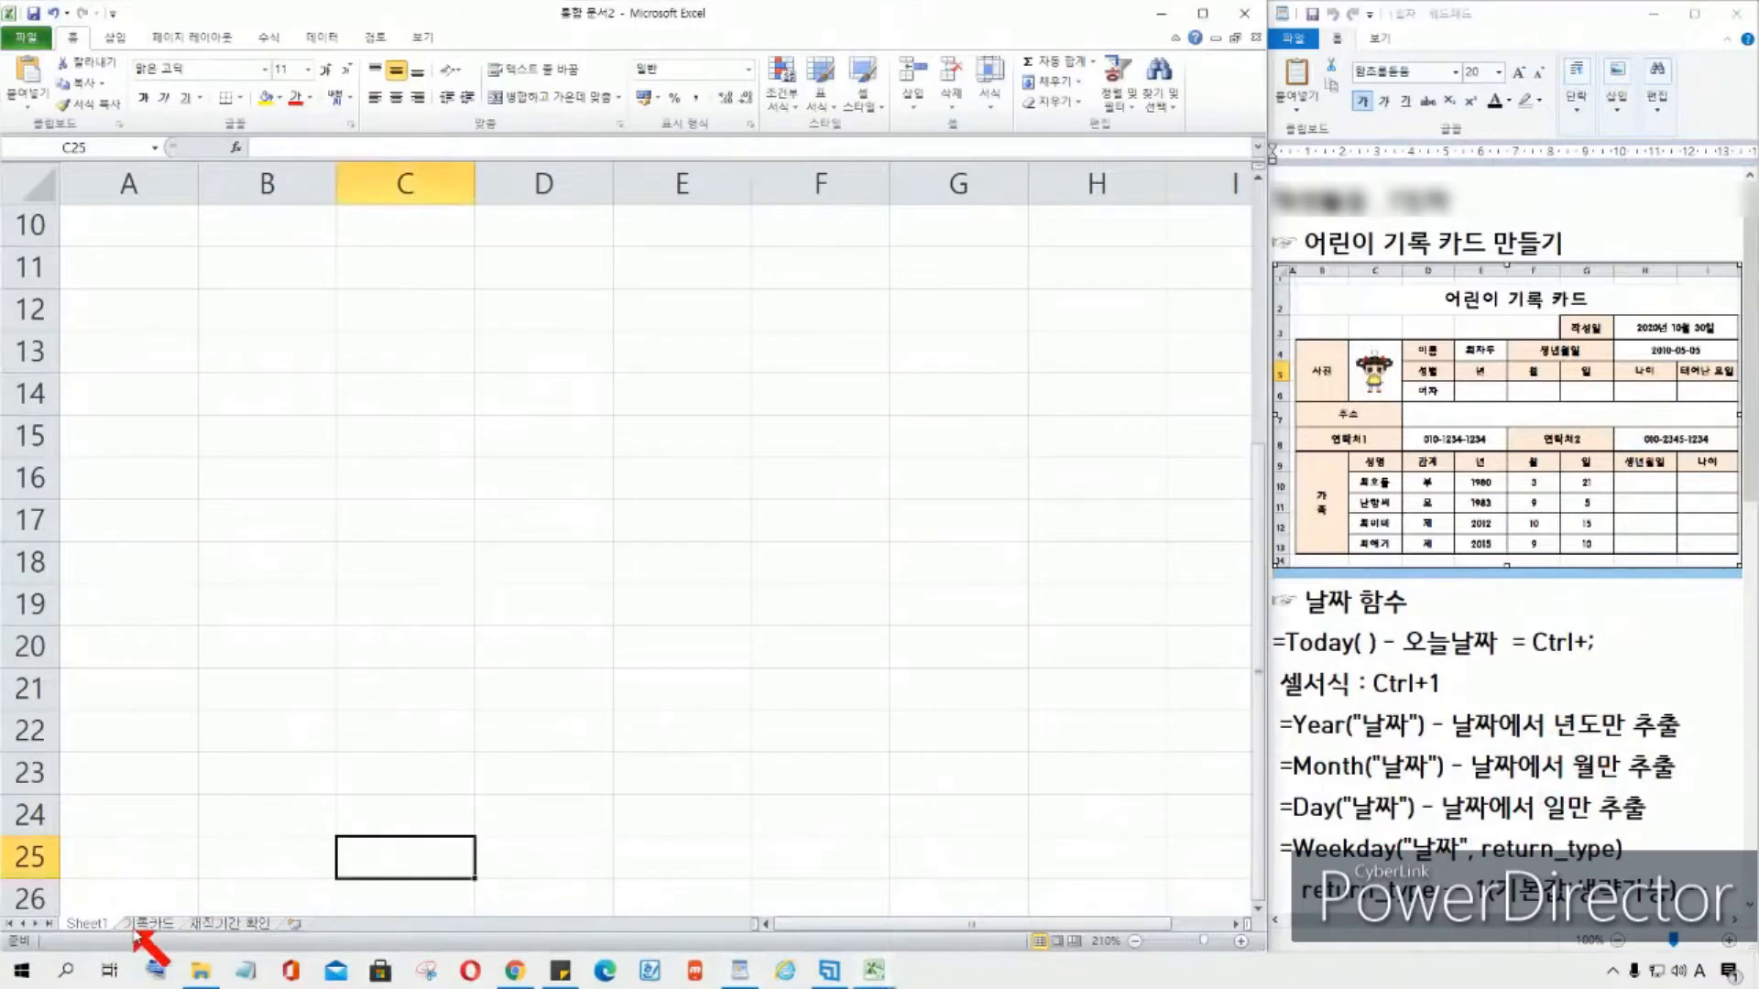
click(151, 924)
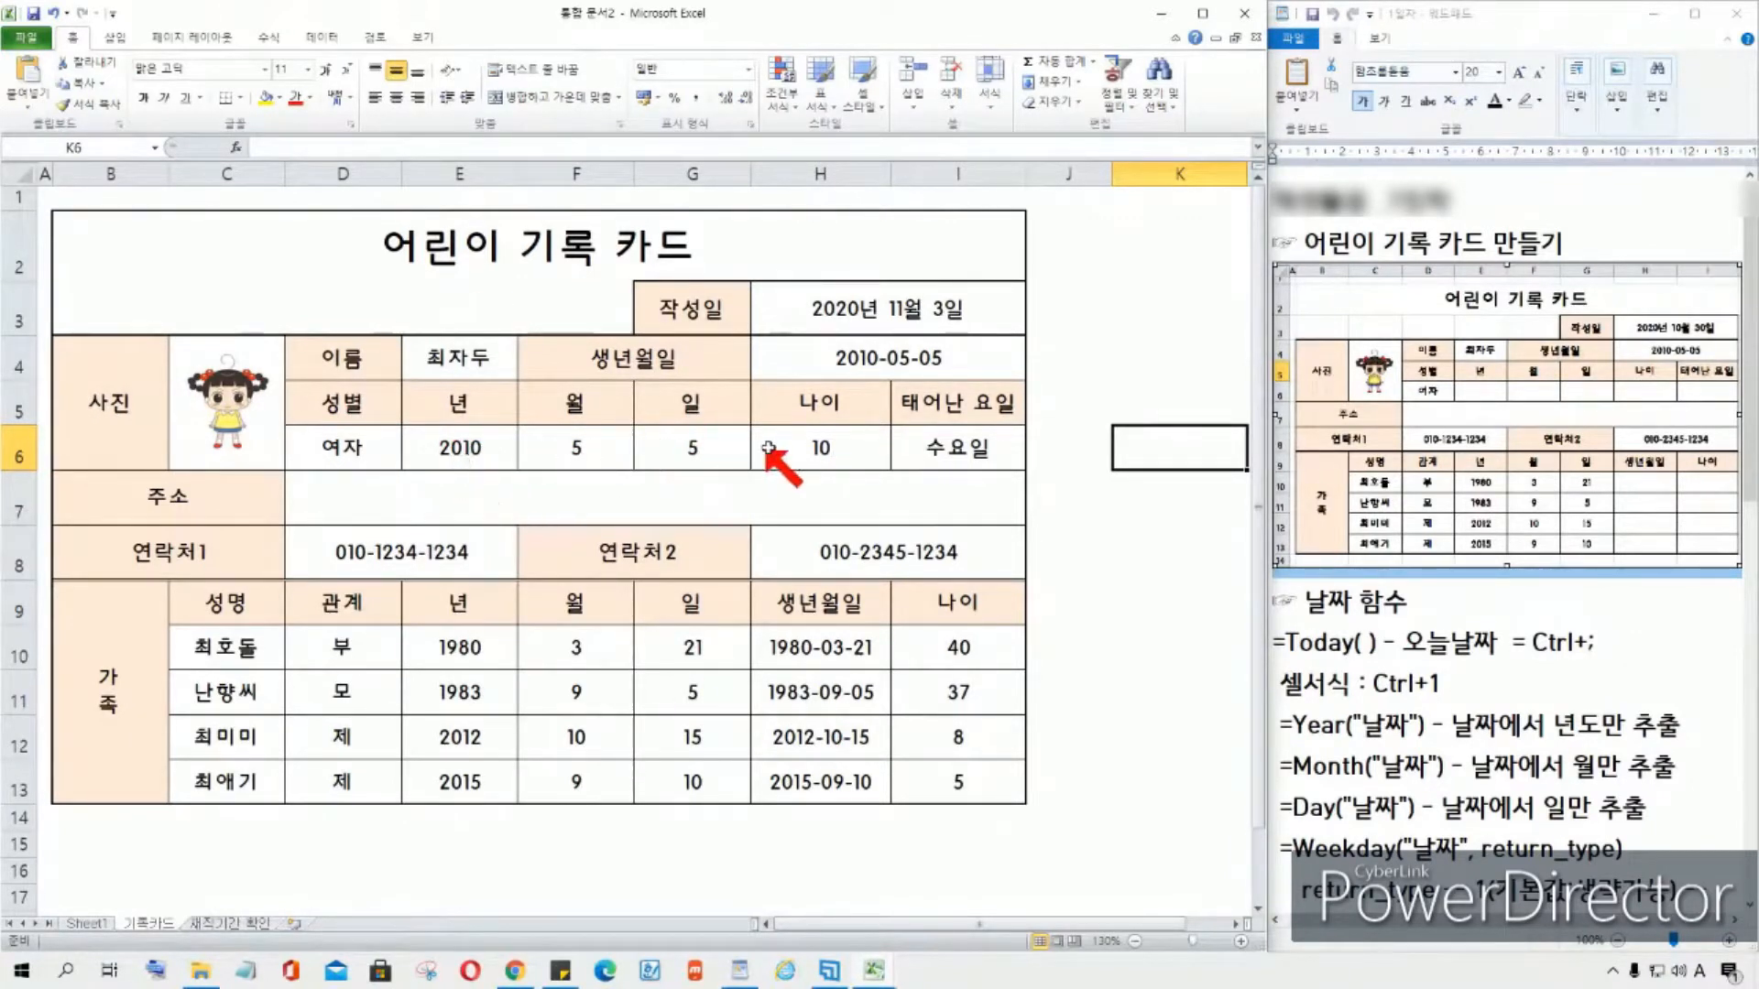
Step: Fill the child's year, month, day, age and birth weekday cells E6:I6 with yellow
click(462, 445)
click(586, 449)
click(696, 449)
click(815, 449)
click(810, 486)
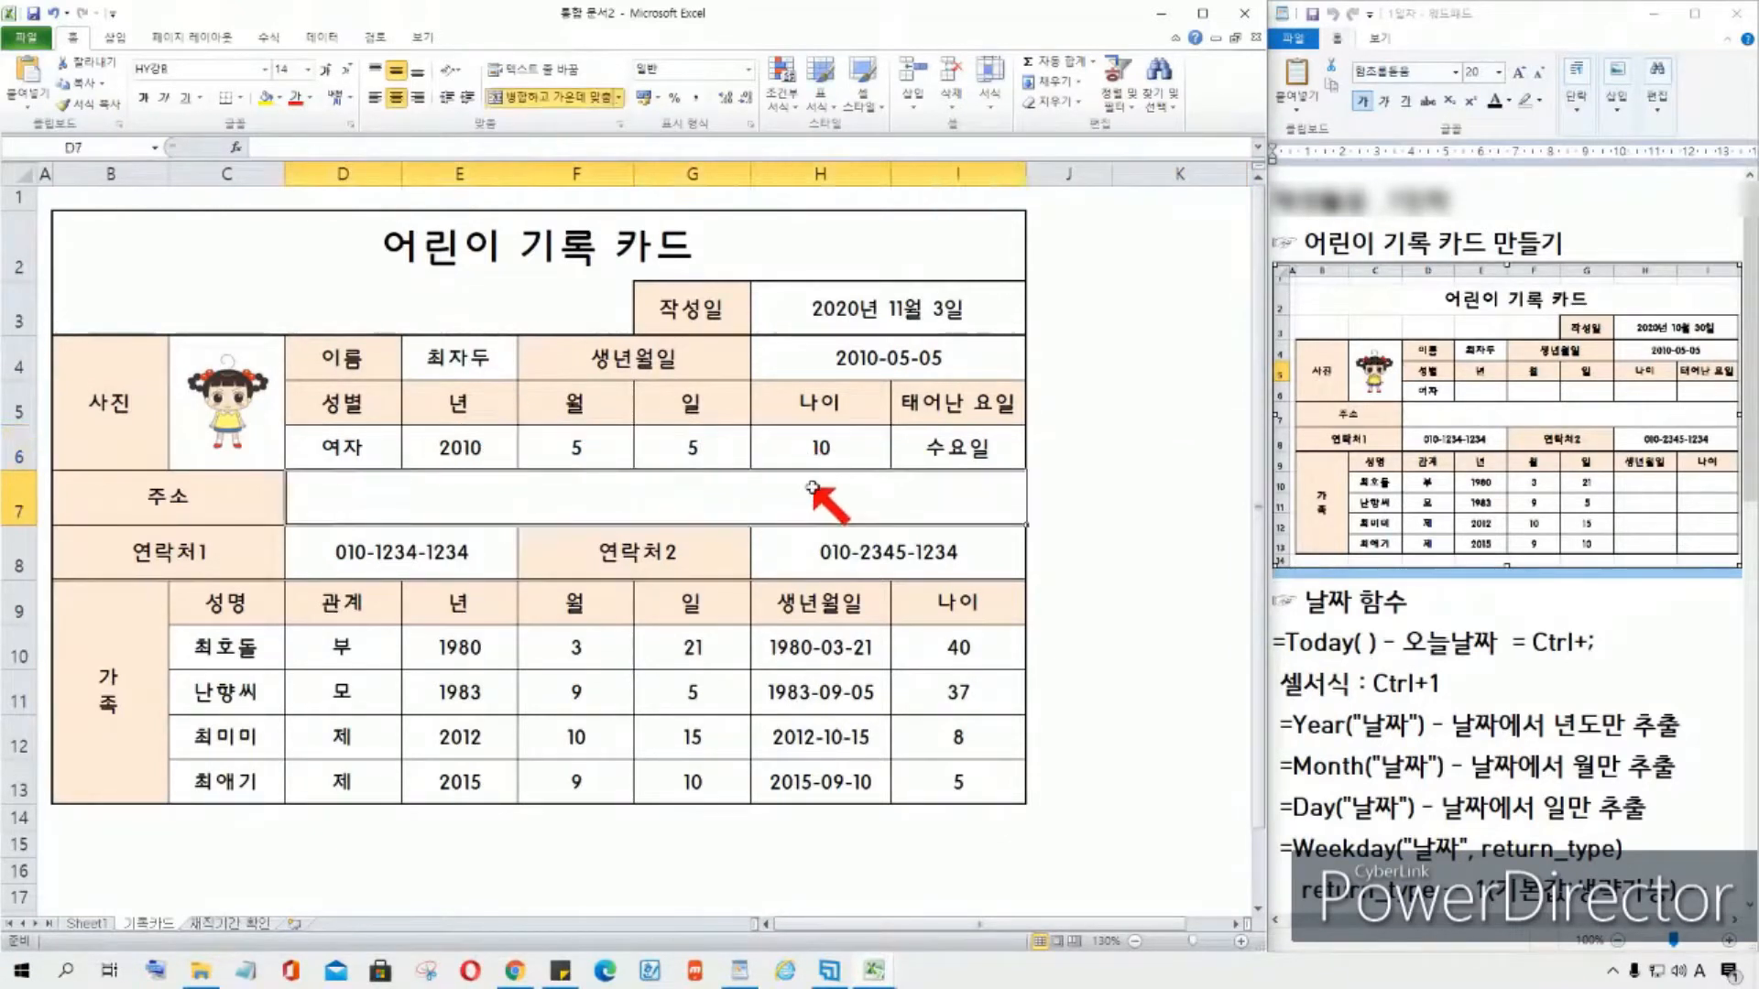
drag(447, 447, 1012, 454)
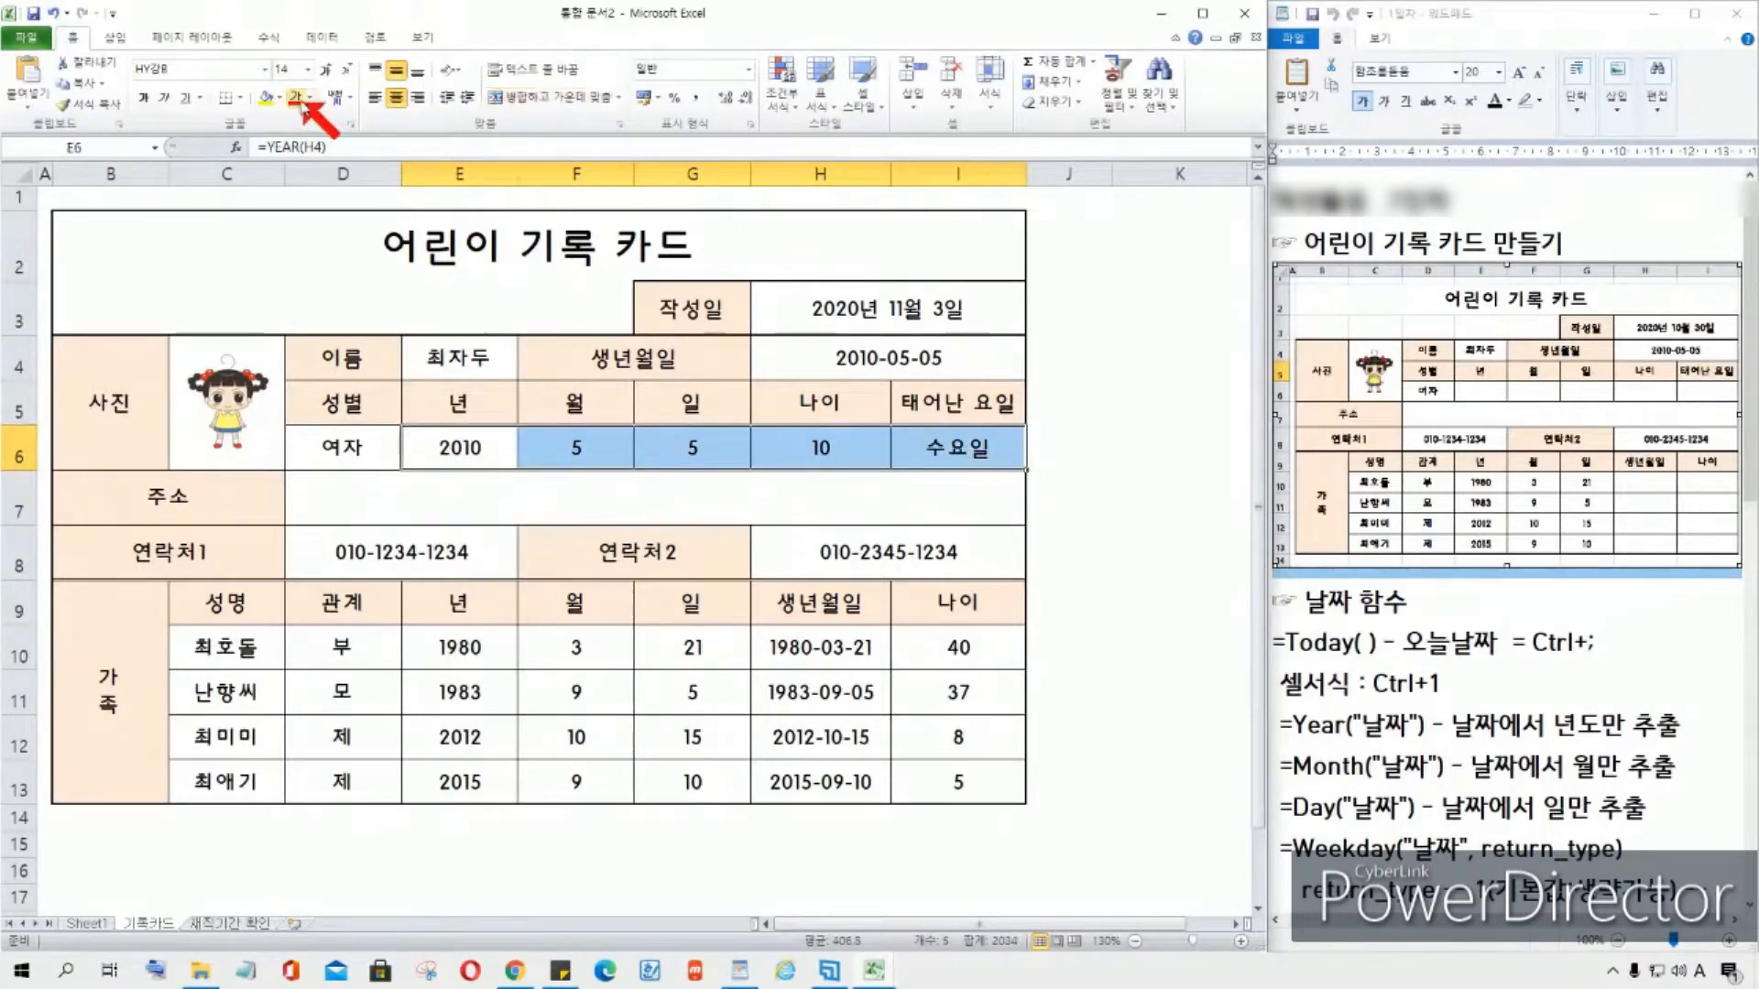
click(265, 97)
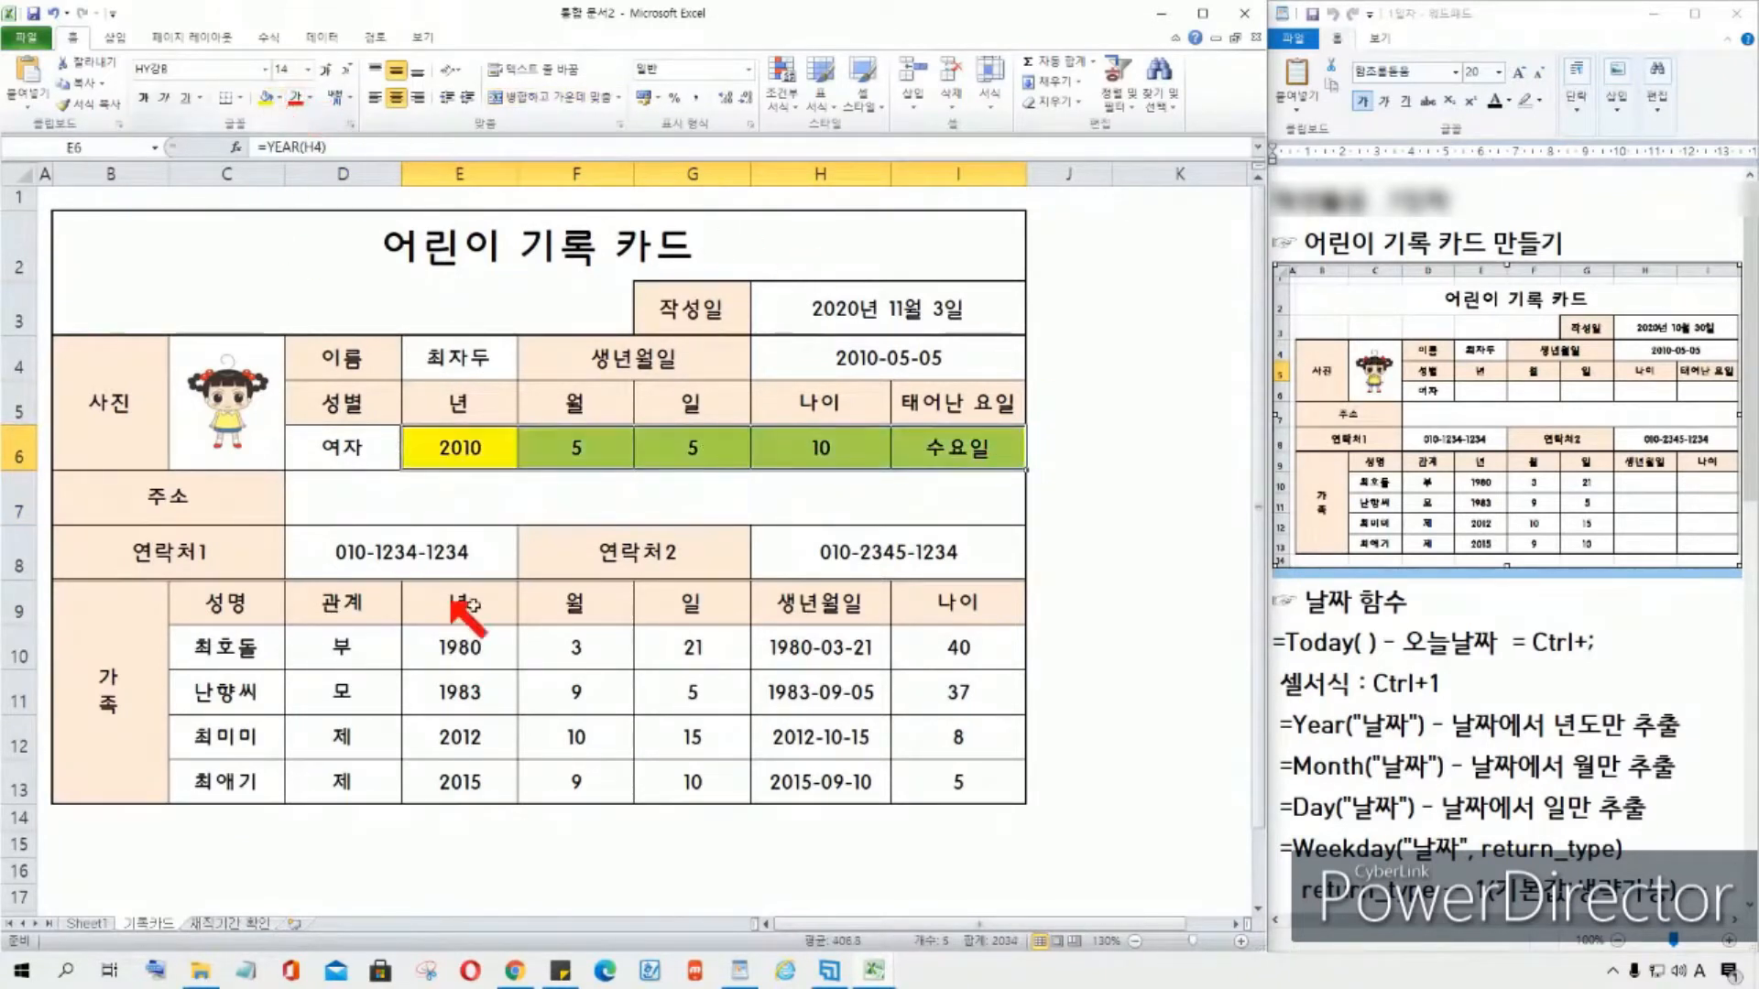
Step: Fill the family members' birth date and age cells H10:I13 with yellow
click(1111, 565)
click(595, 648)
click(461, 649)
click(654, 651)
click(804, 645)
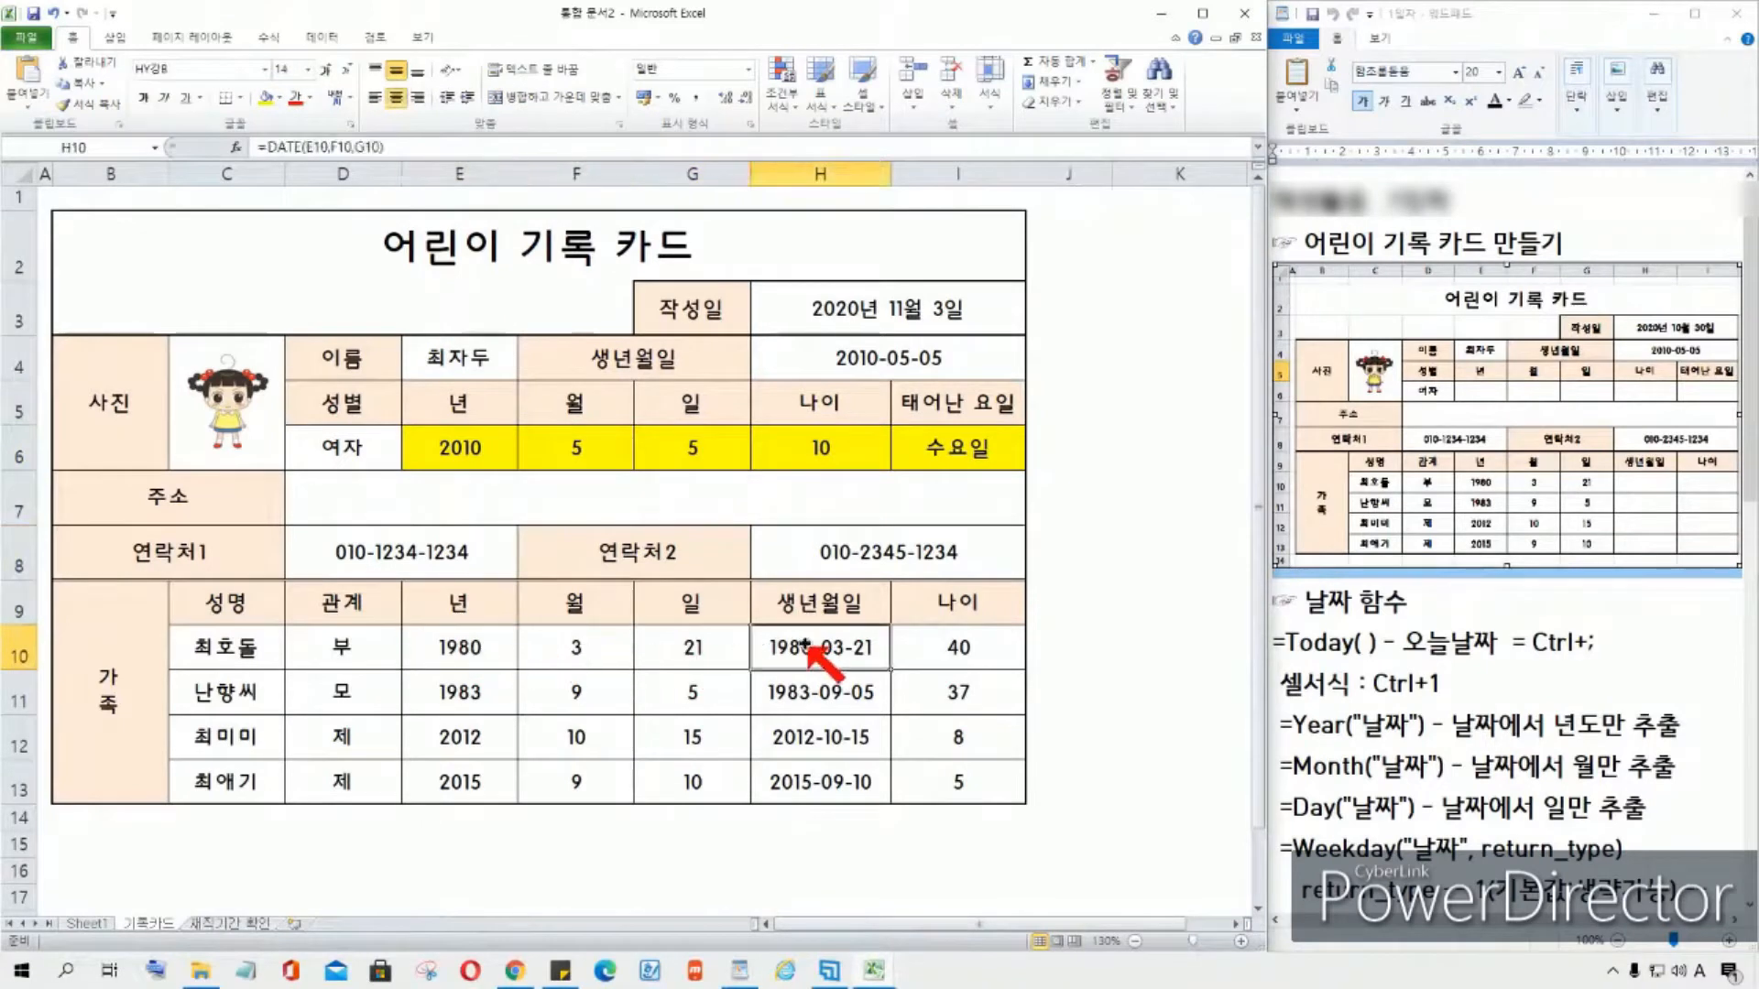
drag(852, 645, 957, 784)
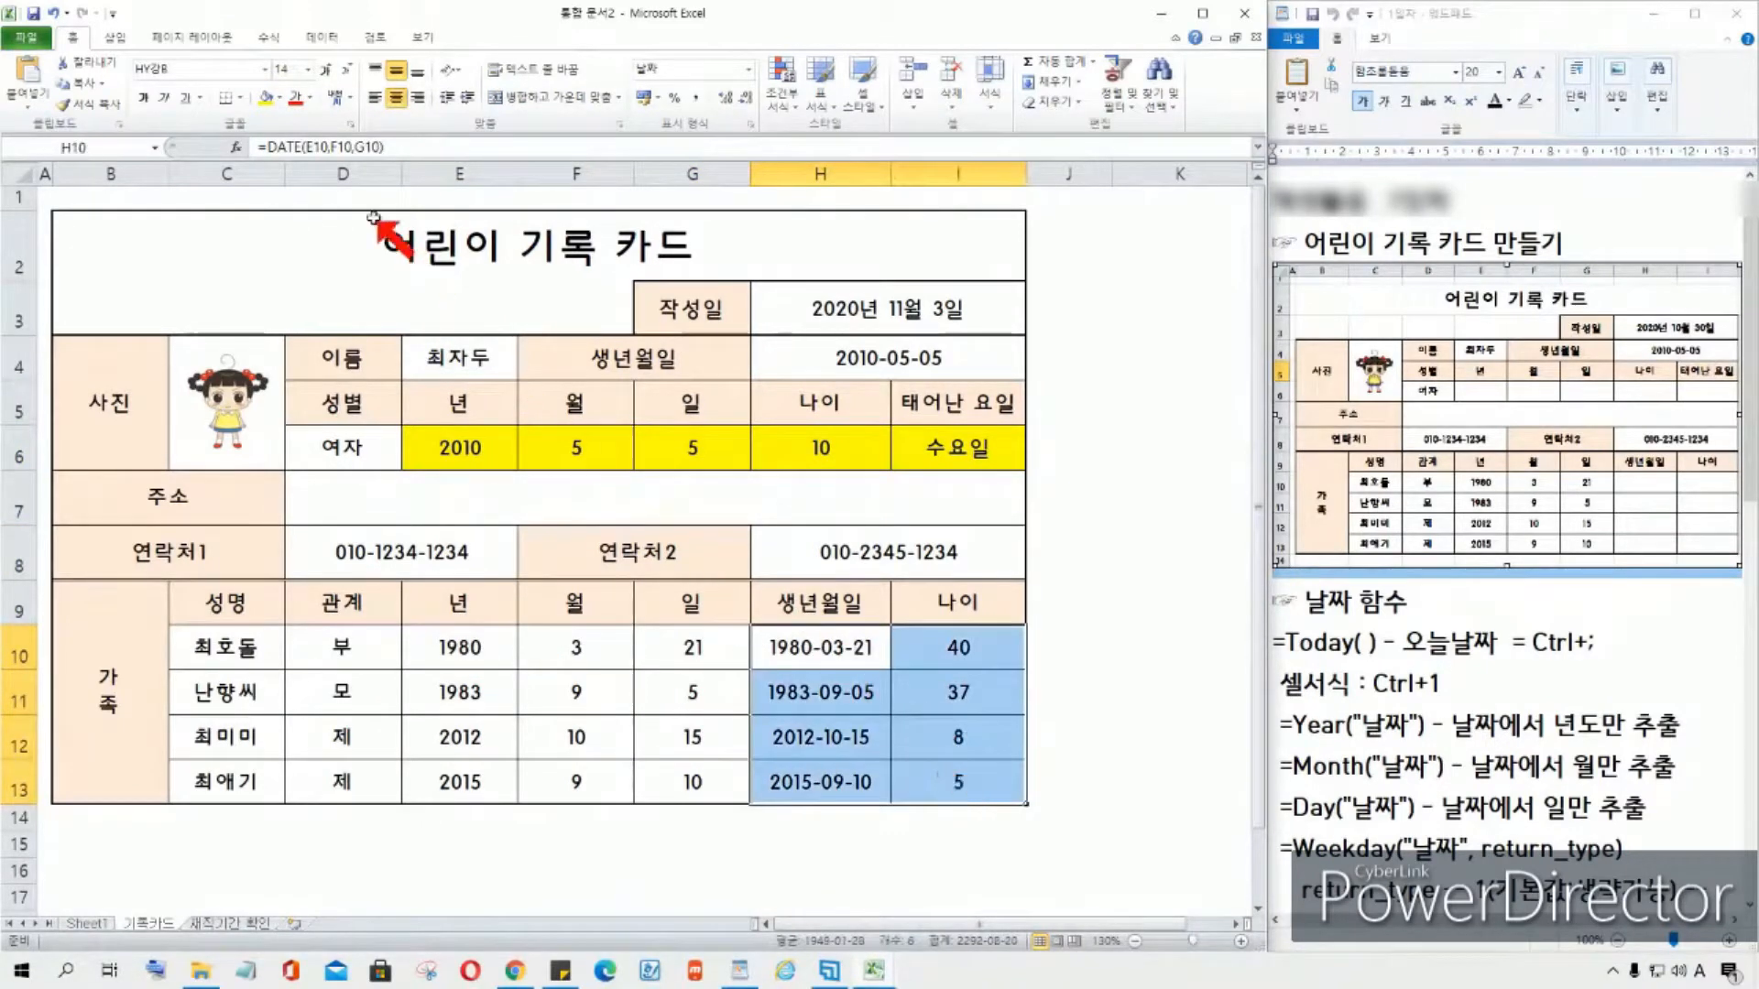
click(265, 96)
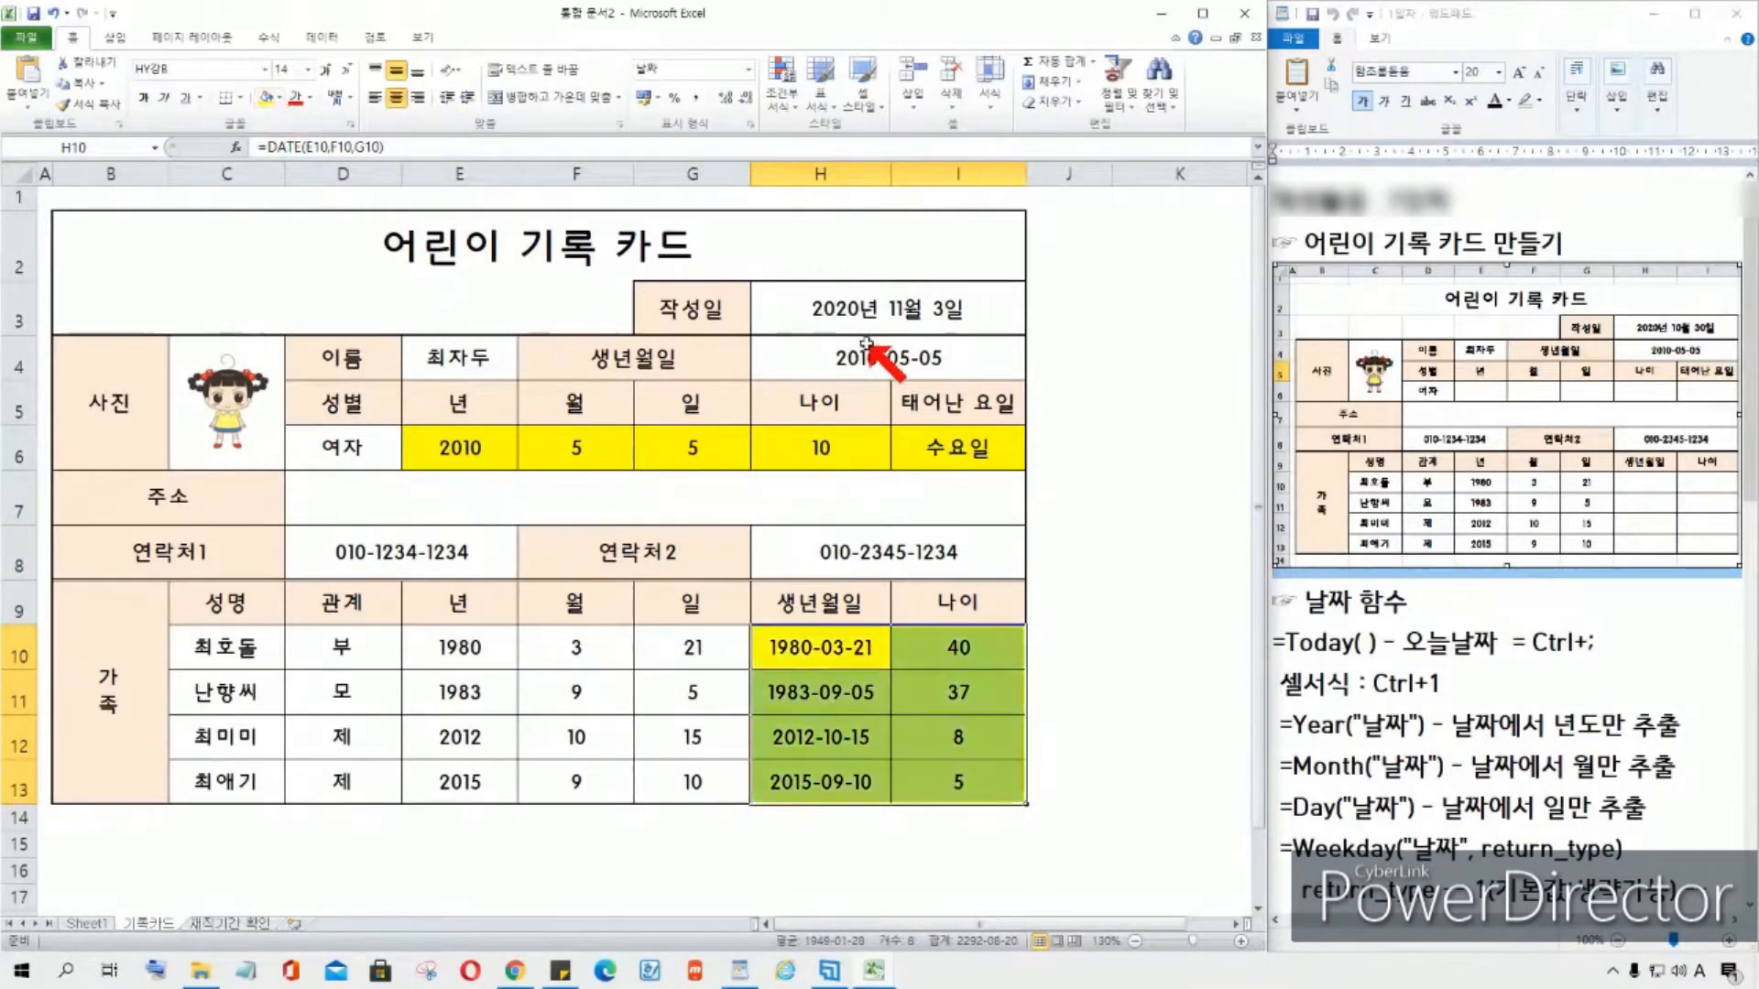
Step: Fill the 작성일 date cell H3 with yellow
click(865, 314)
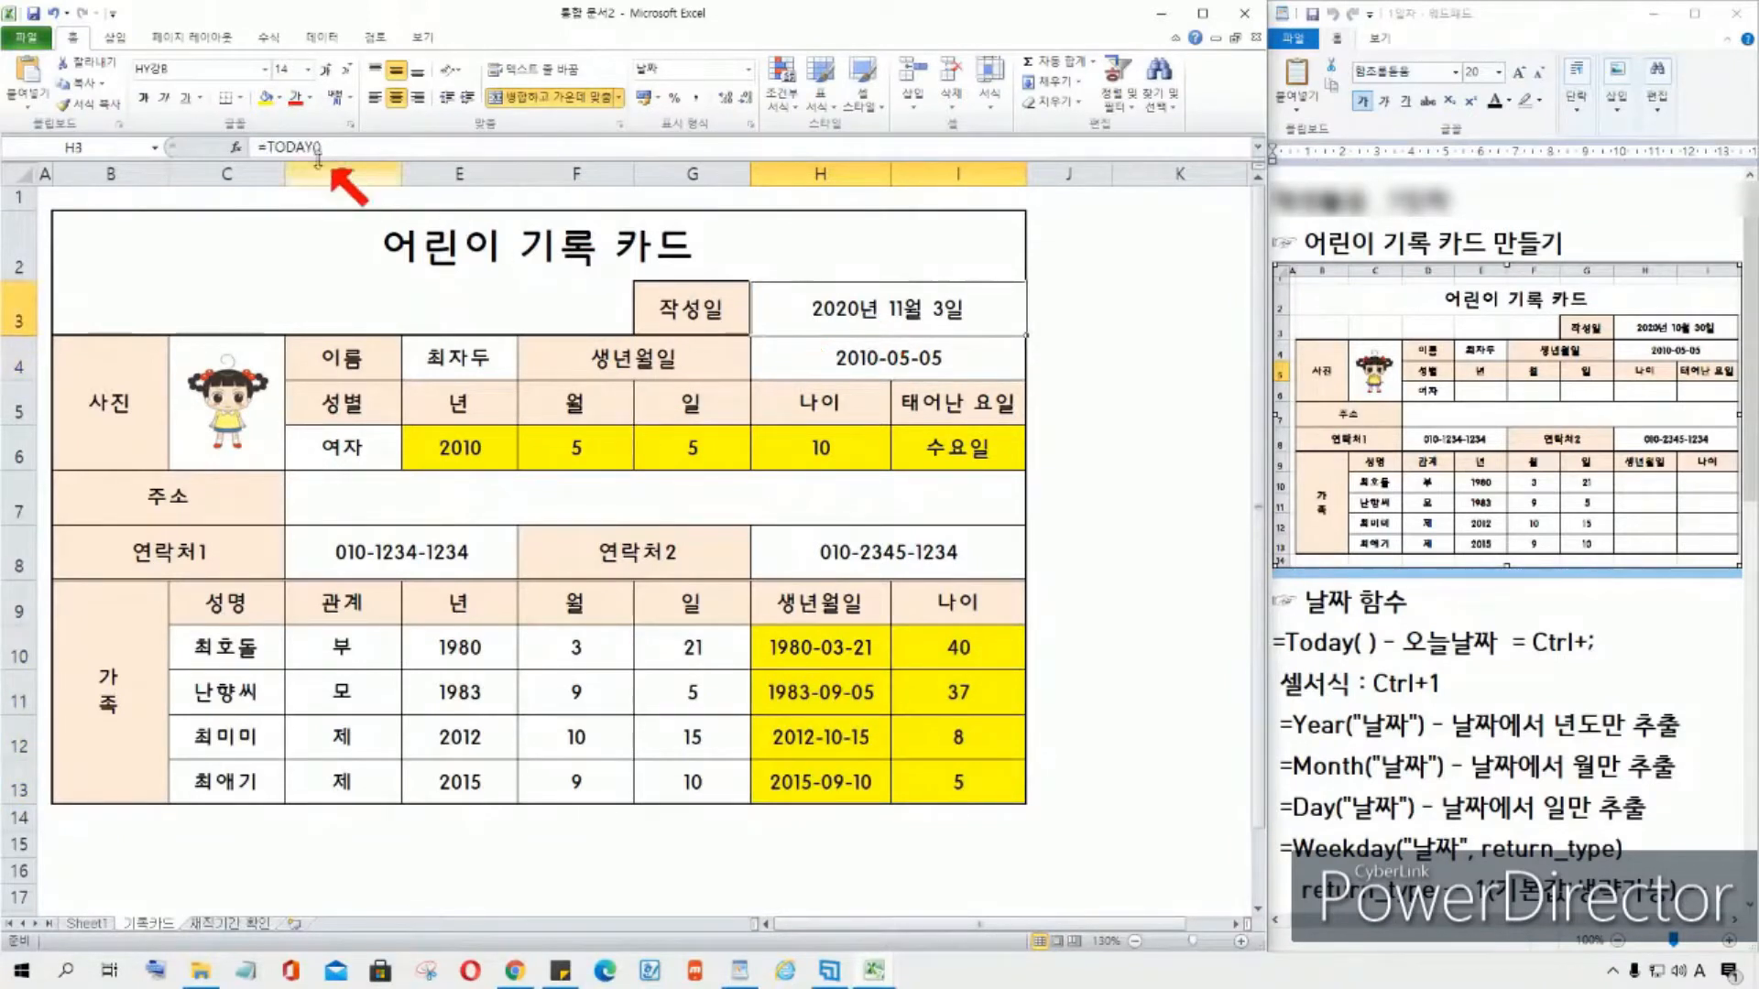
click(264, 96)
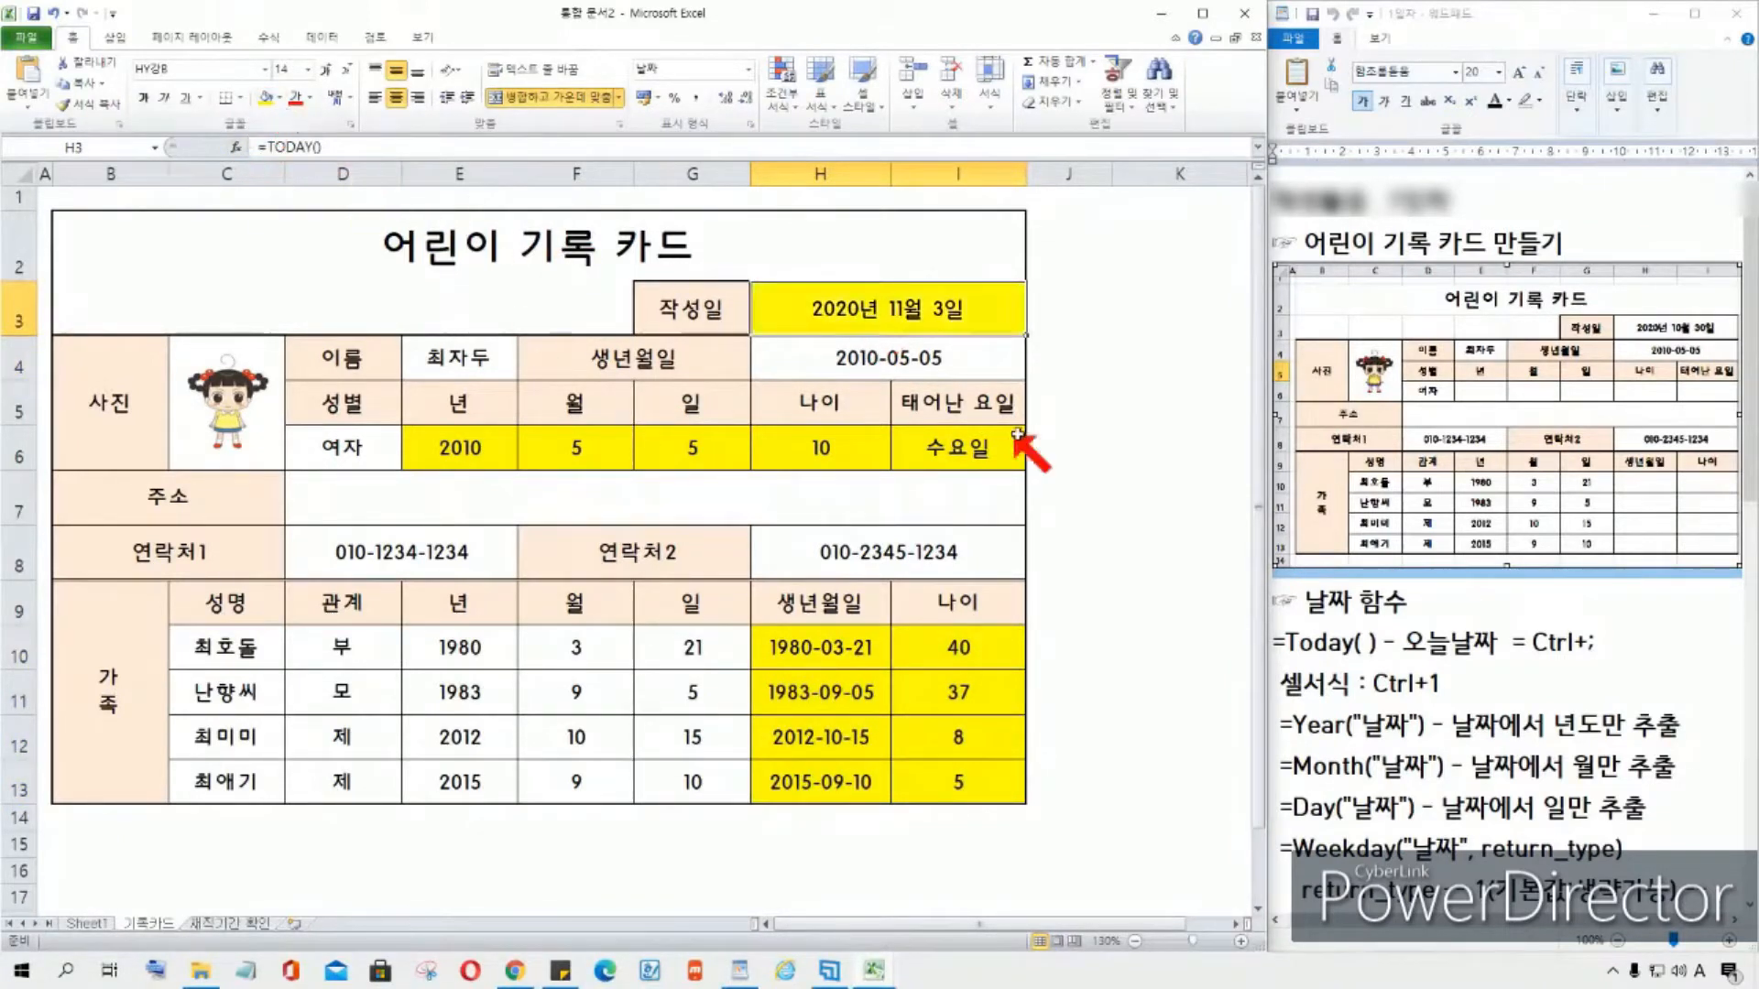
click(1168, 458)
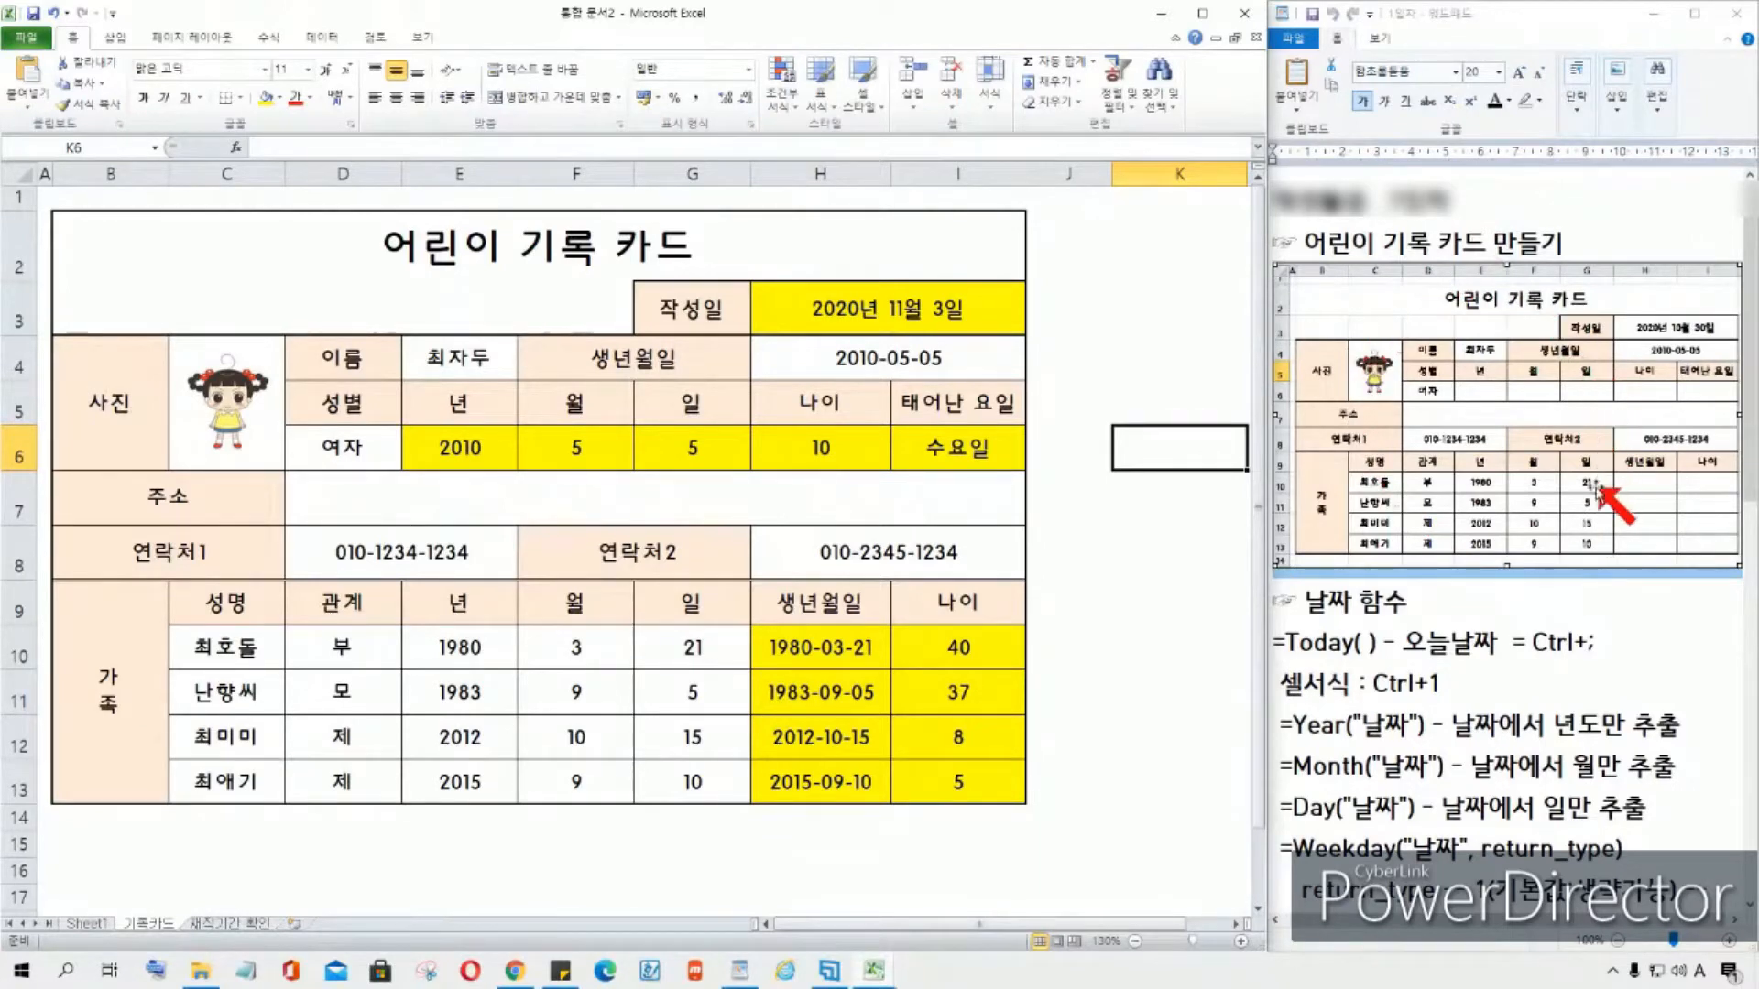
Step: Go to the blank Sheet1 and set the width of column A to 1
click(264, 925)
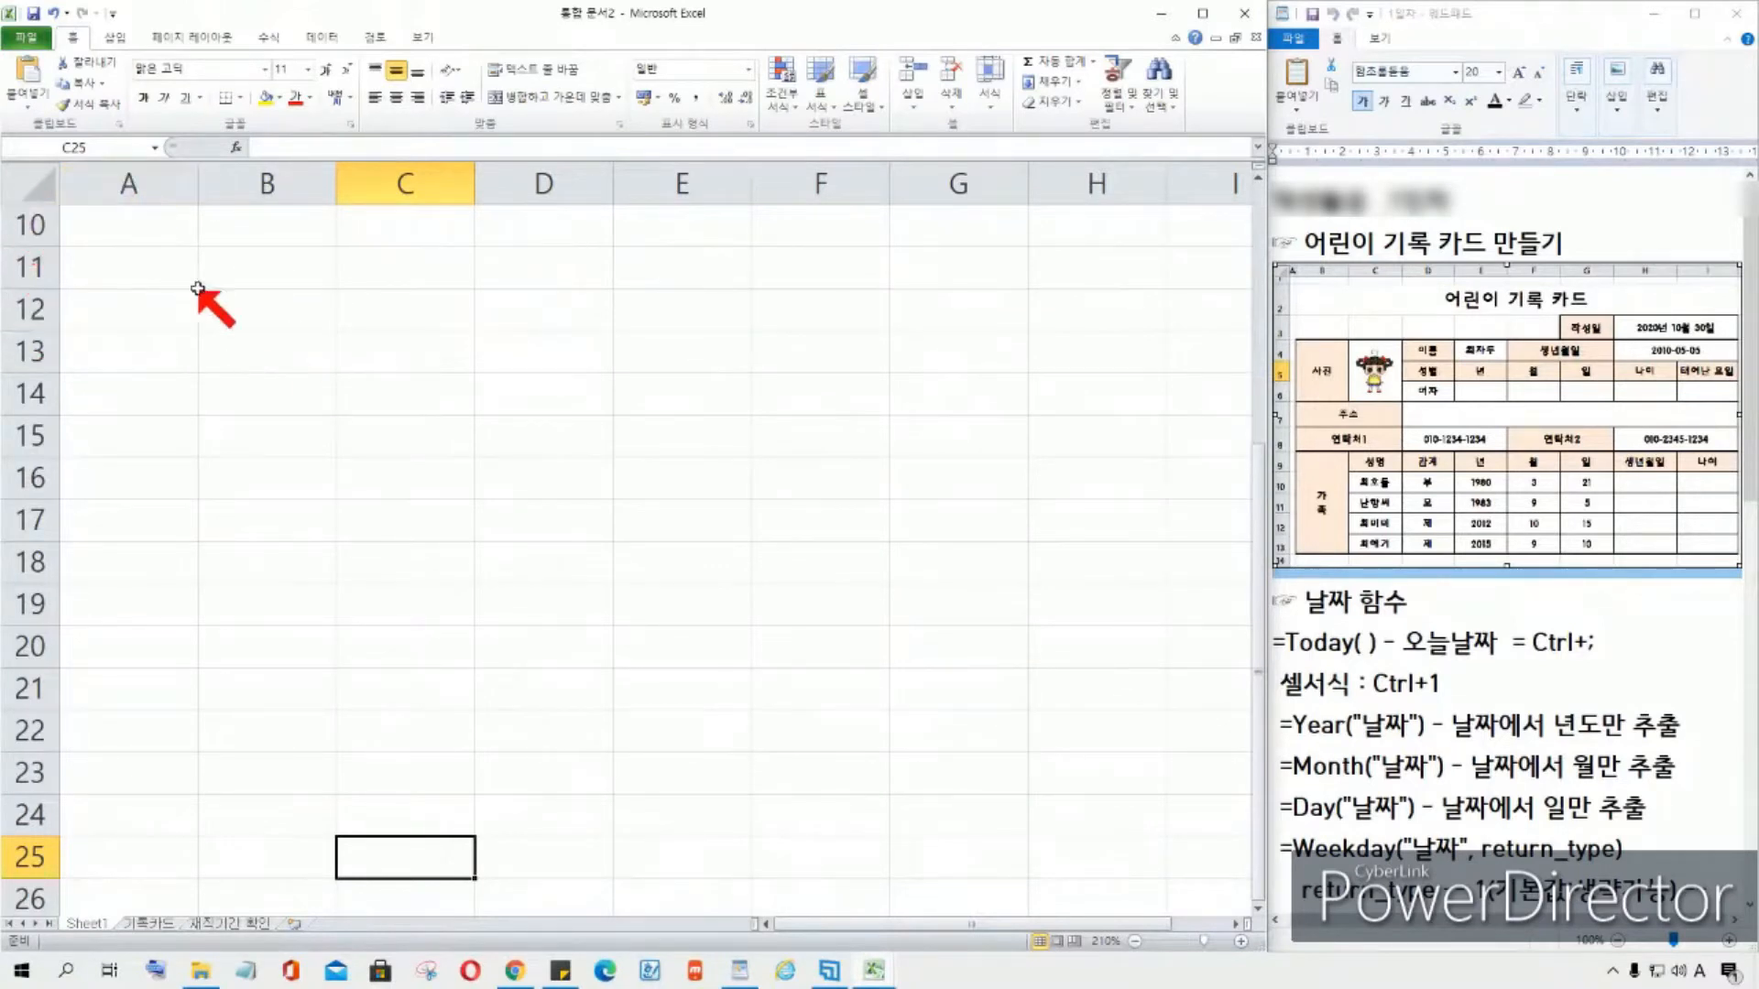
scroll(158, 264, up, 3)
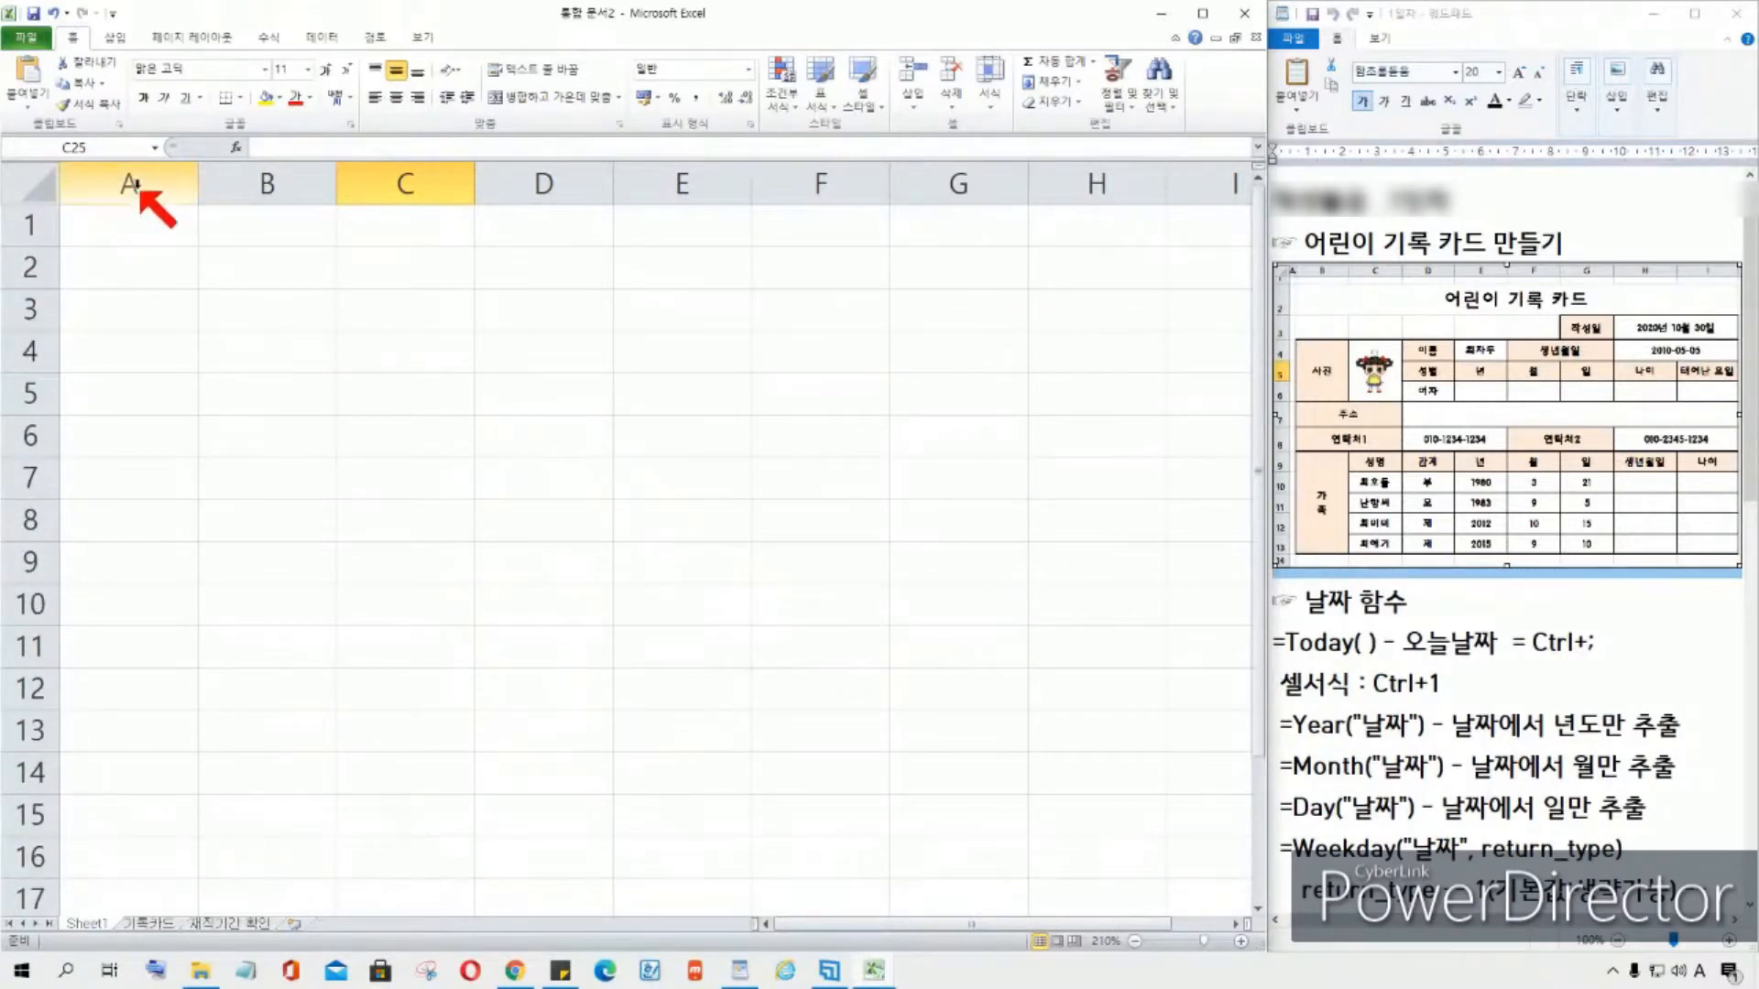
click(146, 174)
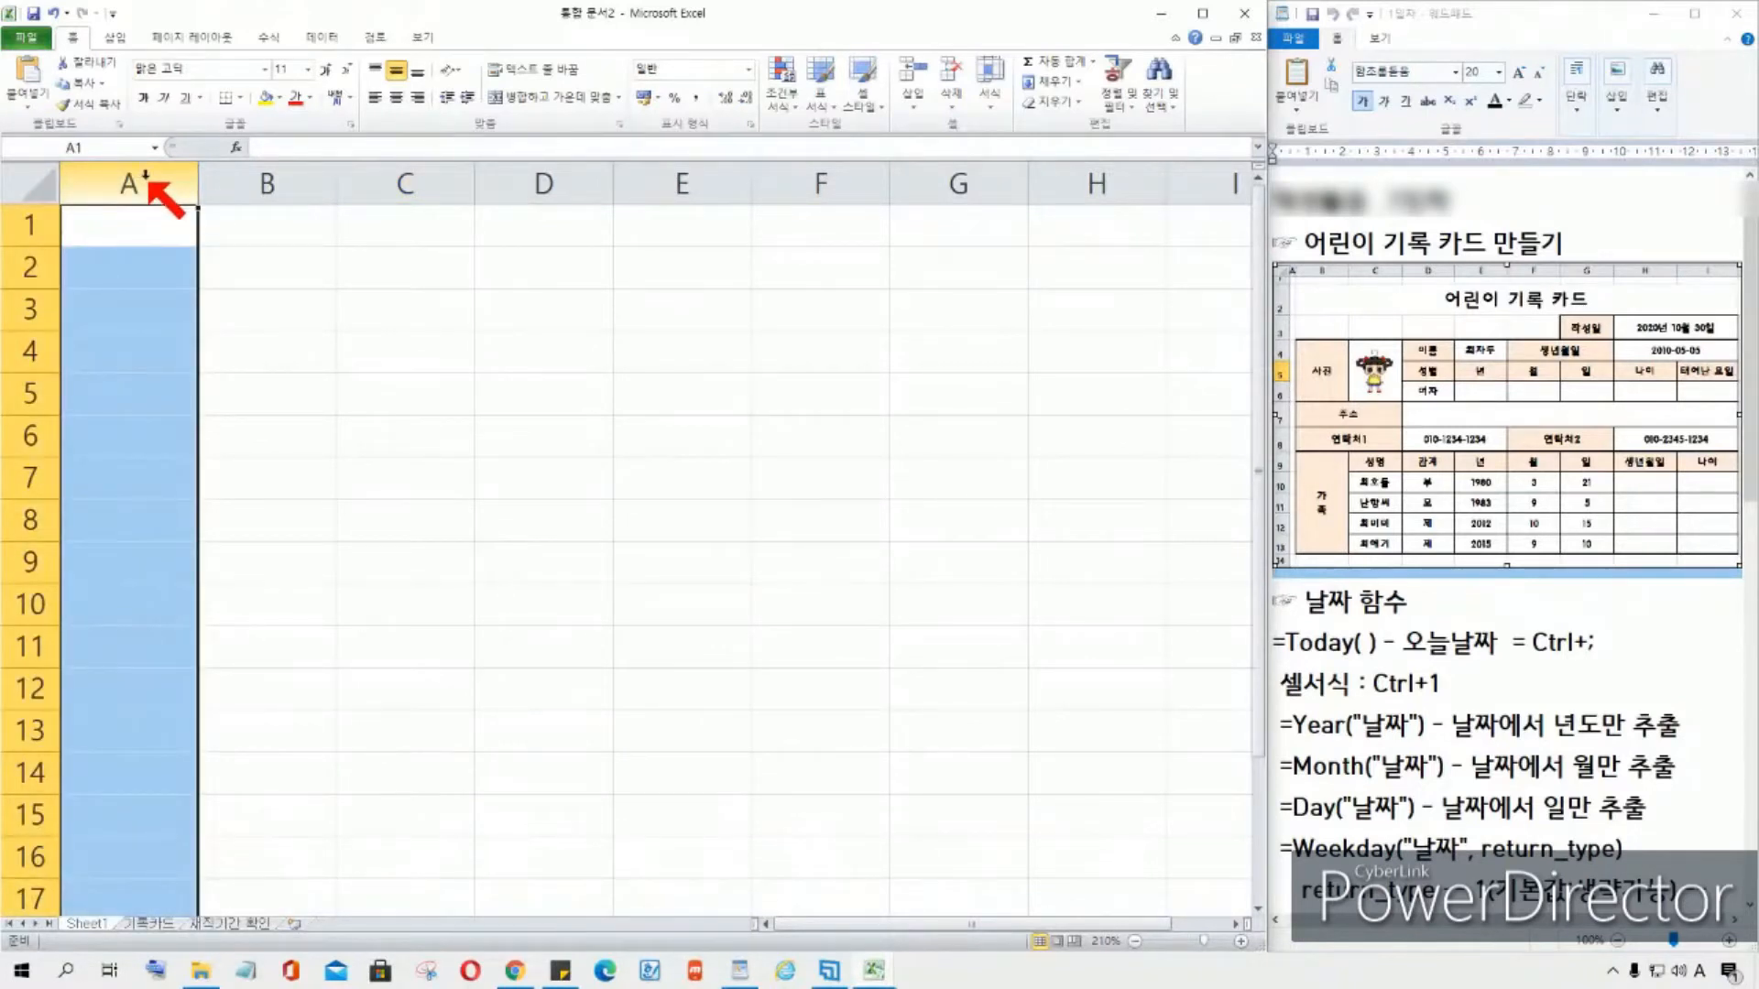
right_click(147, 174)
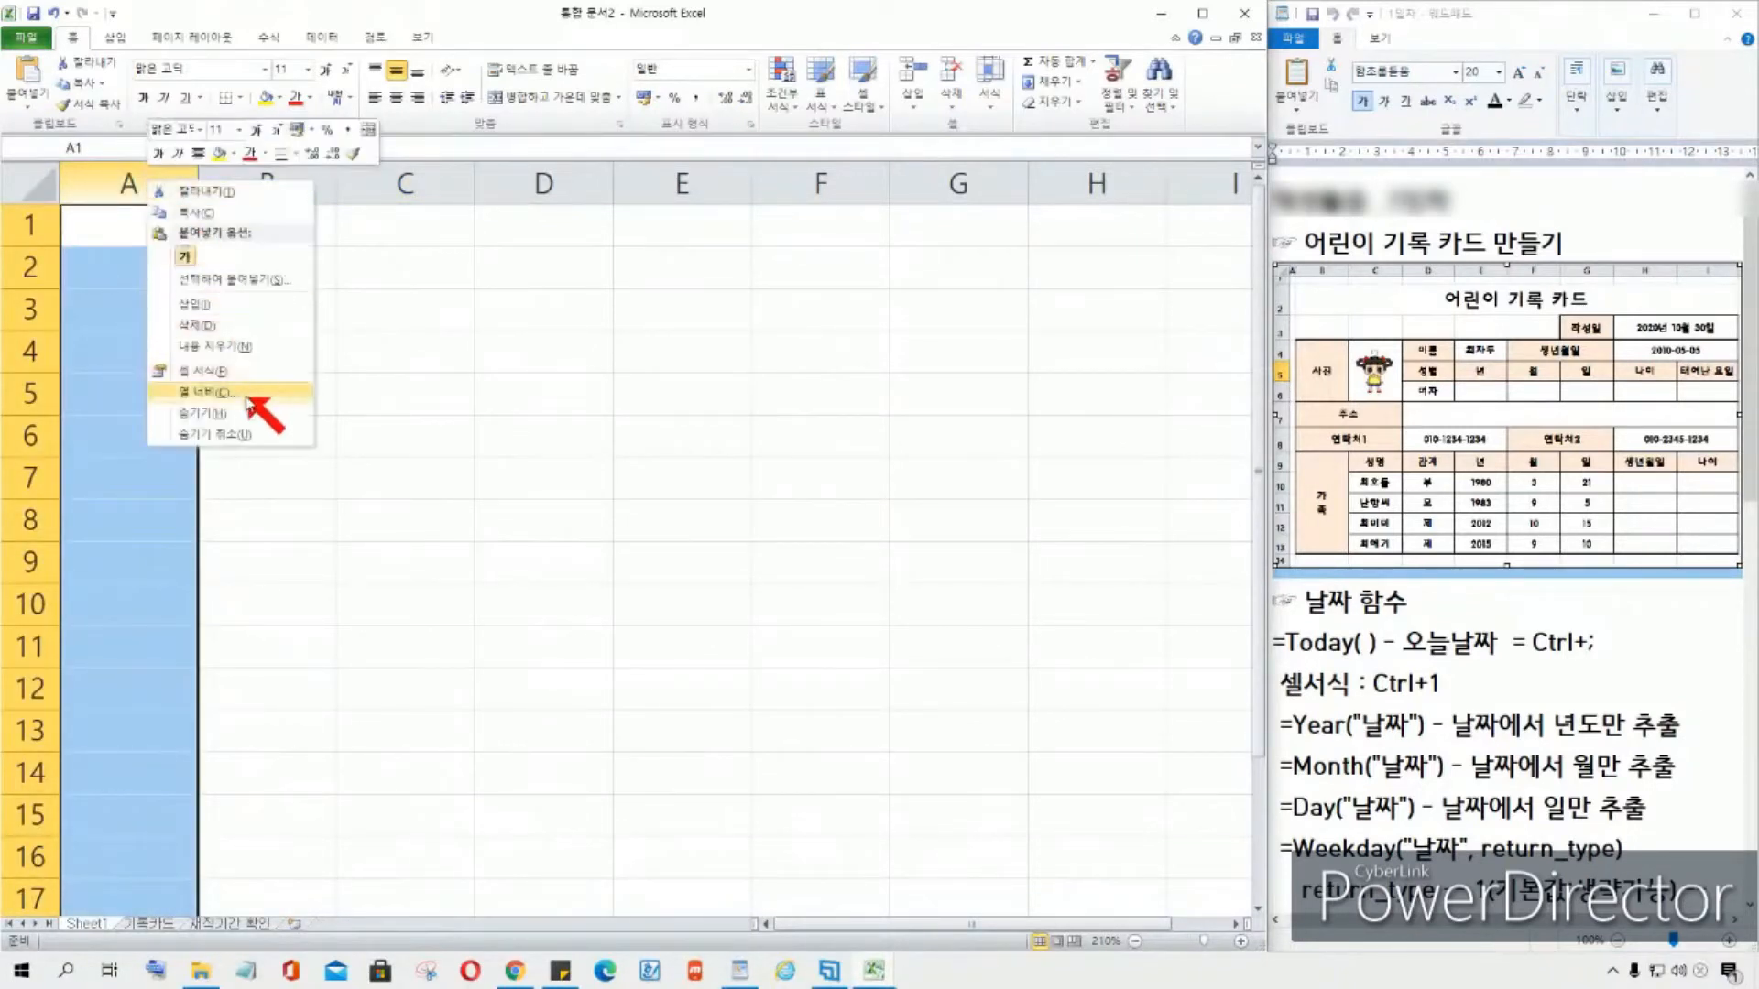
click(211, 392)
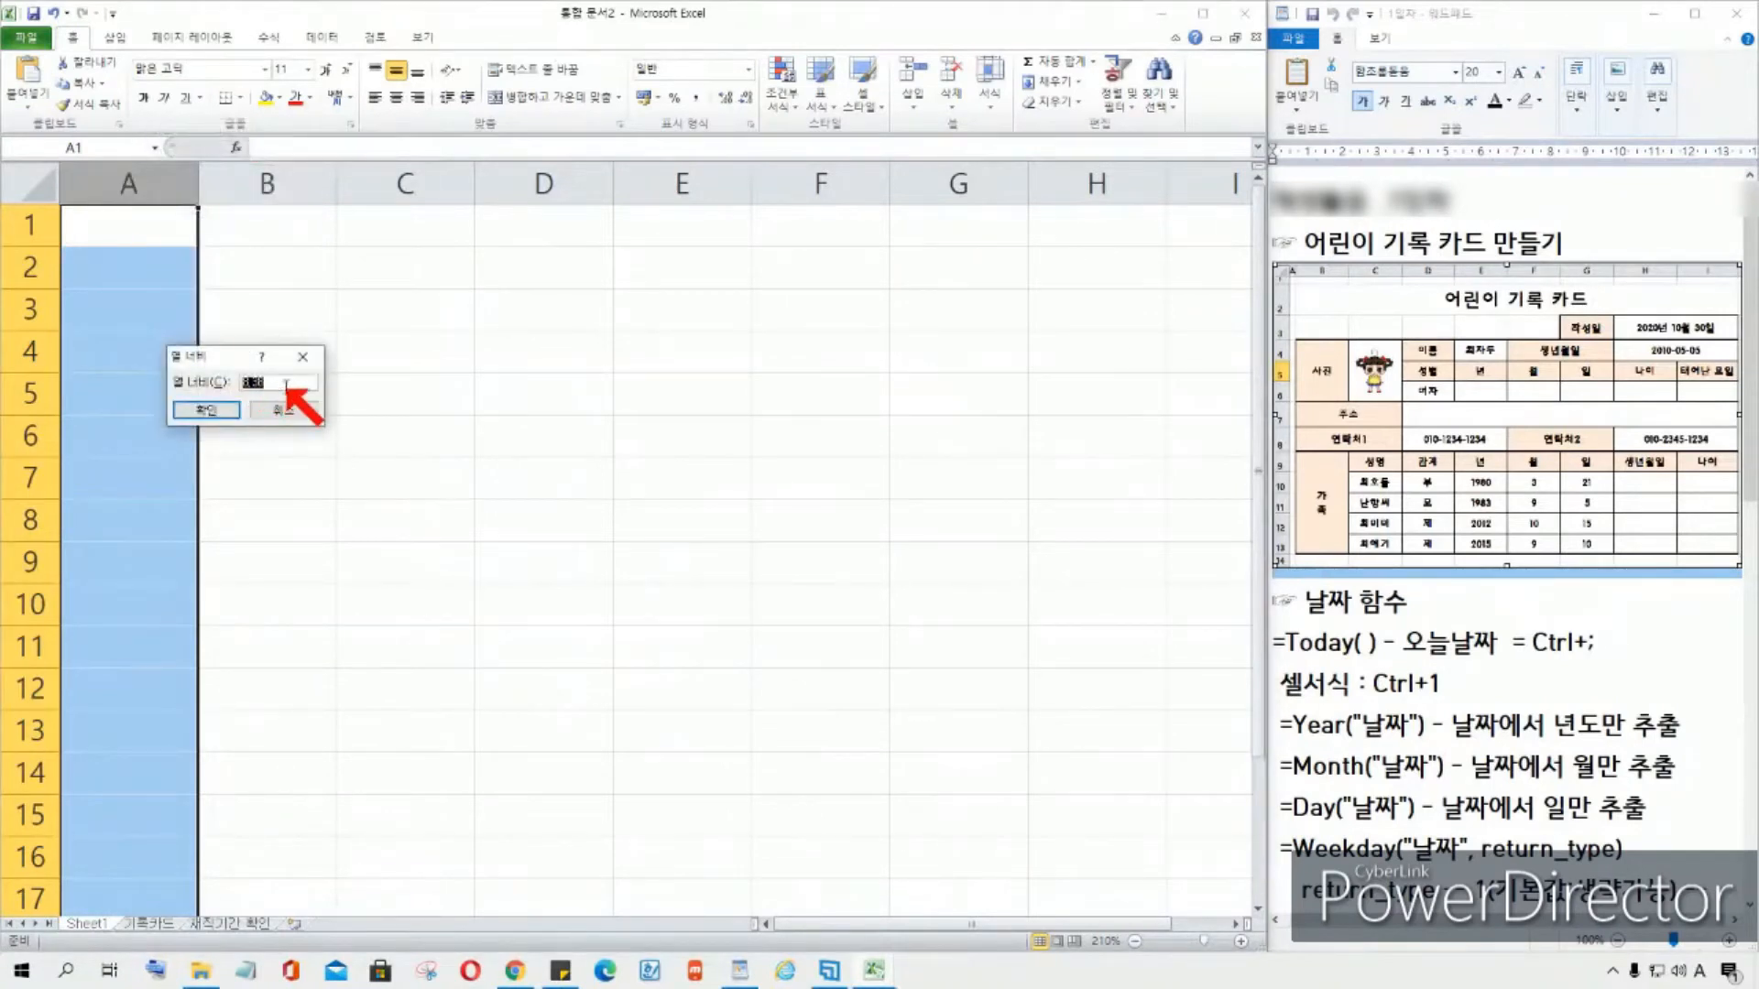
text(1)
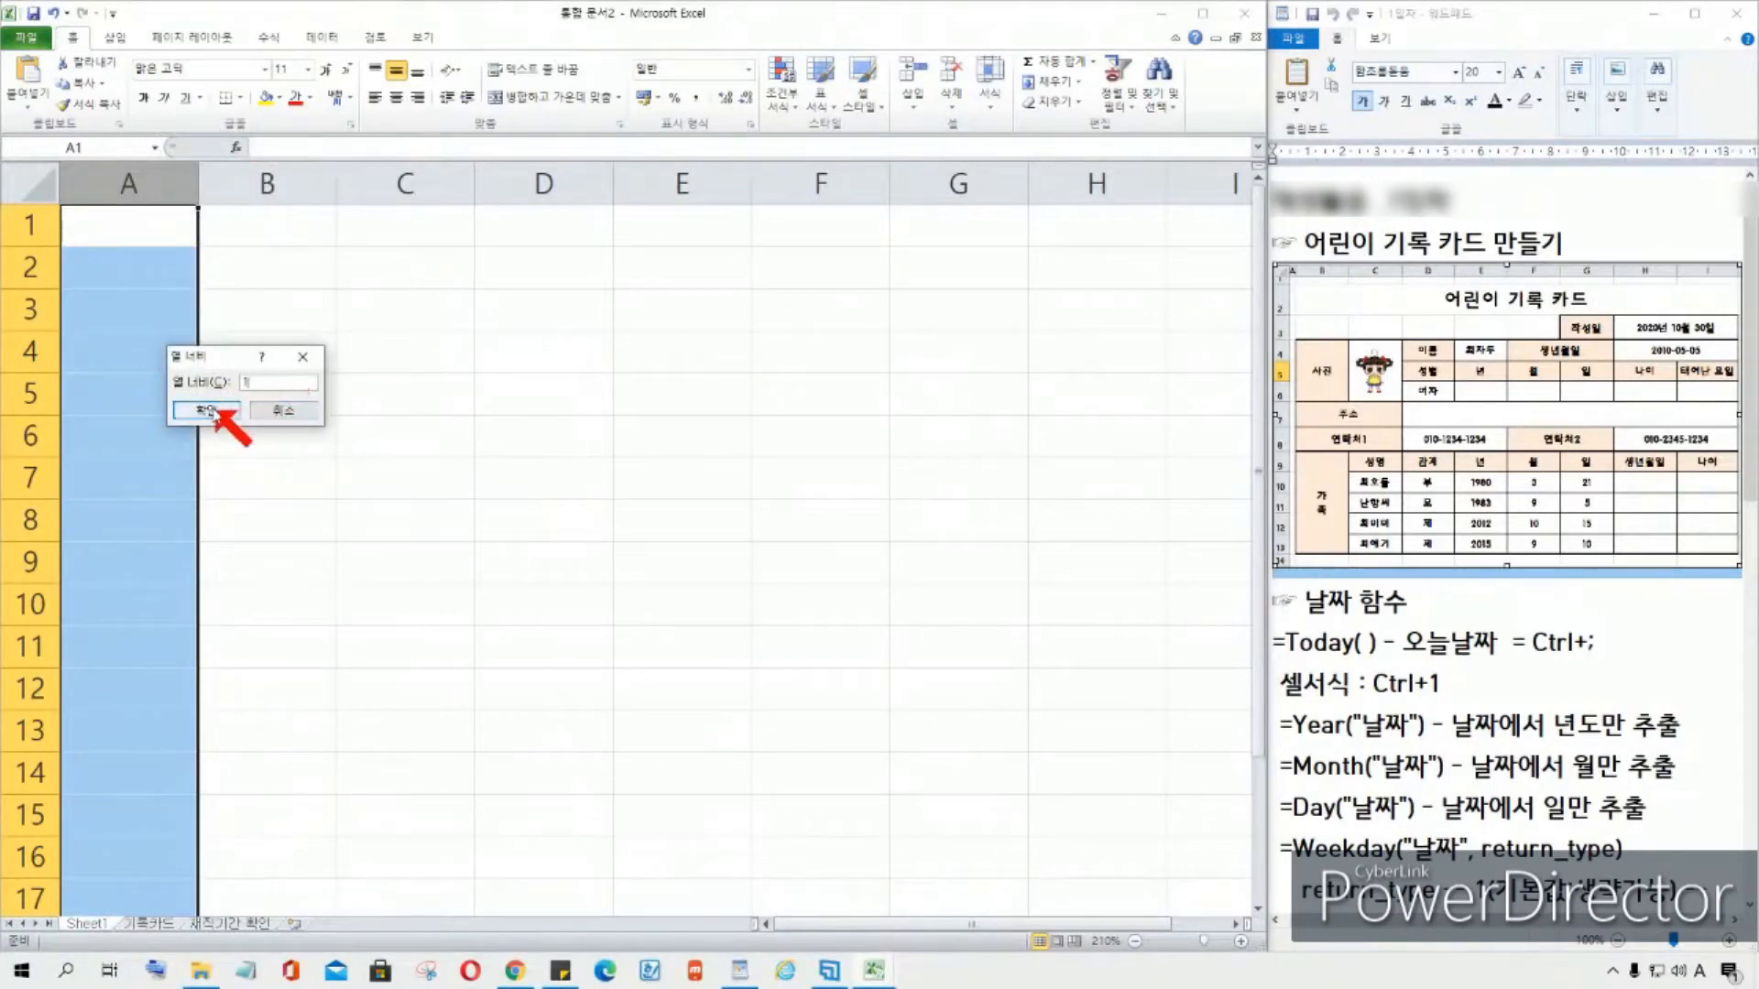
click(207, 411)
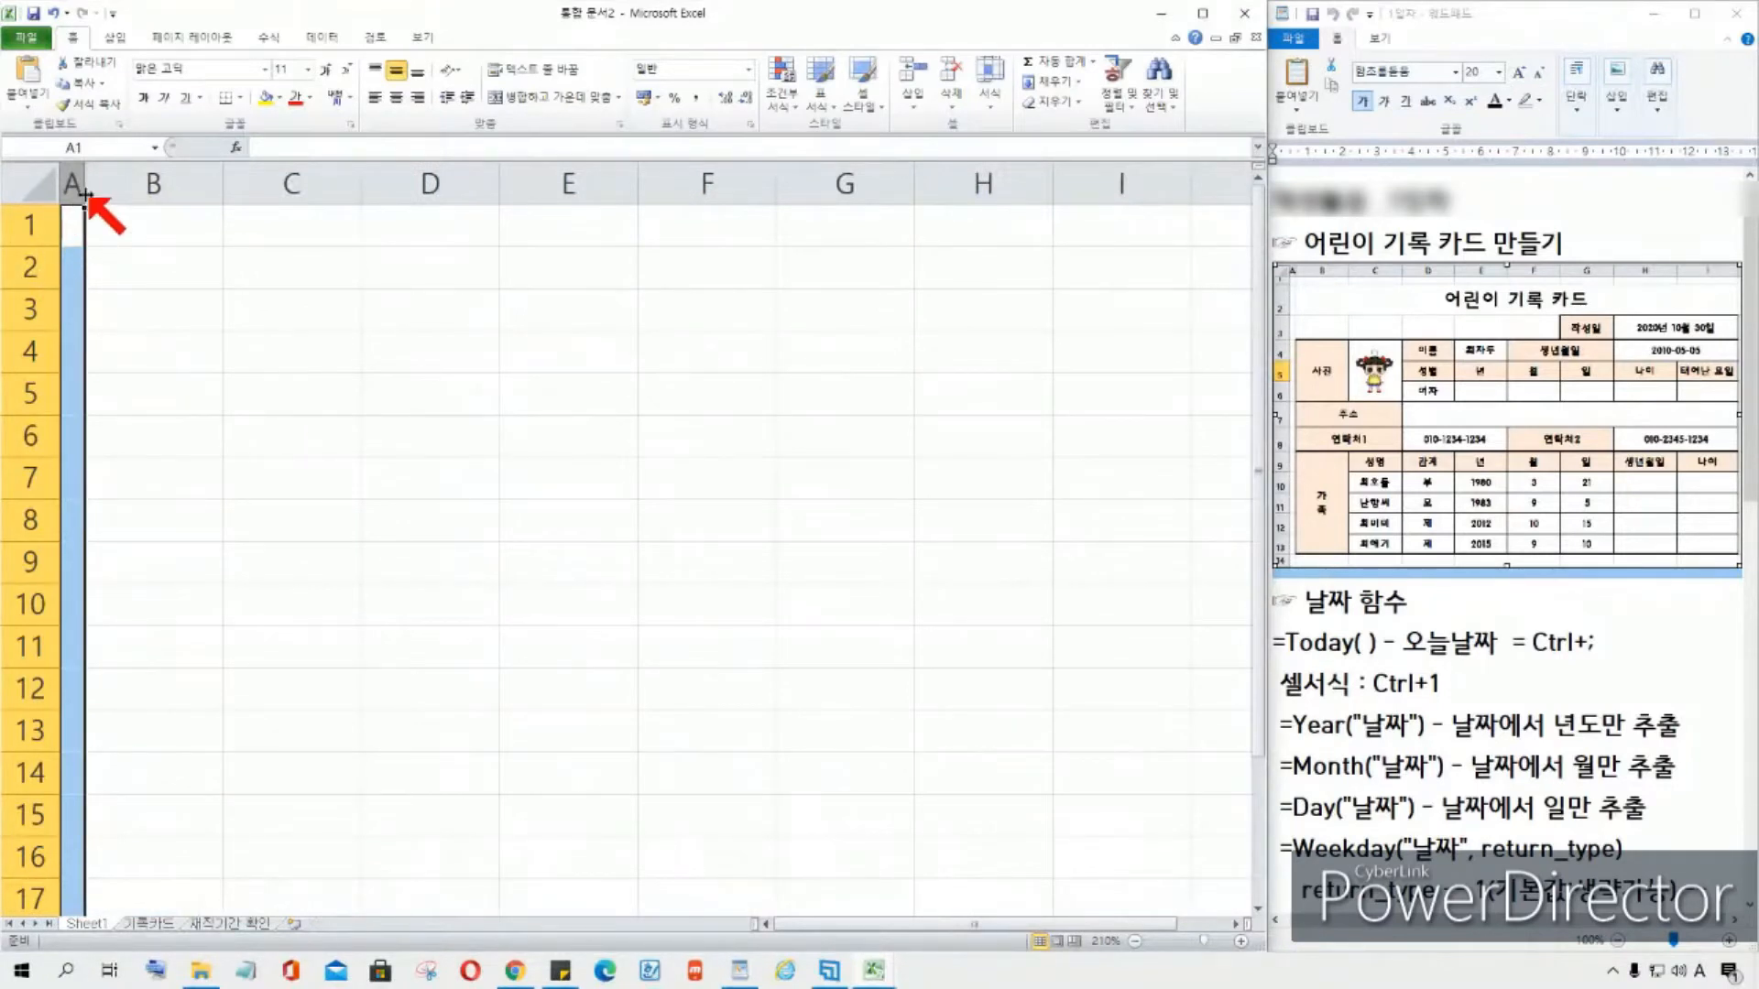
click(1131, 643)
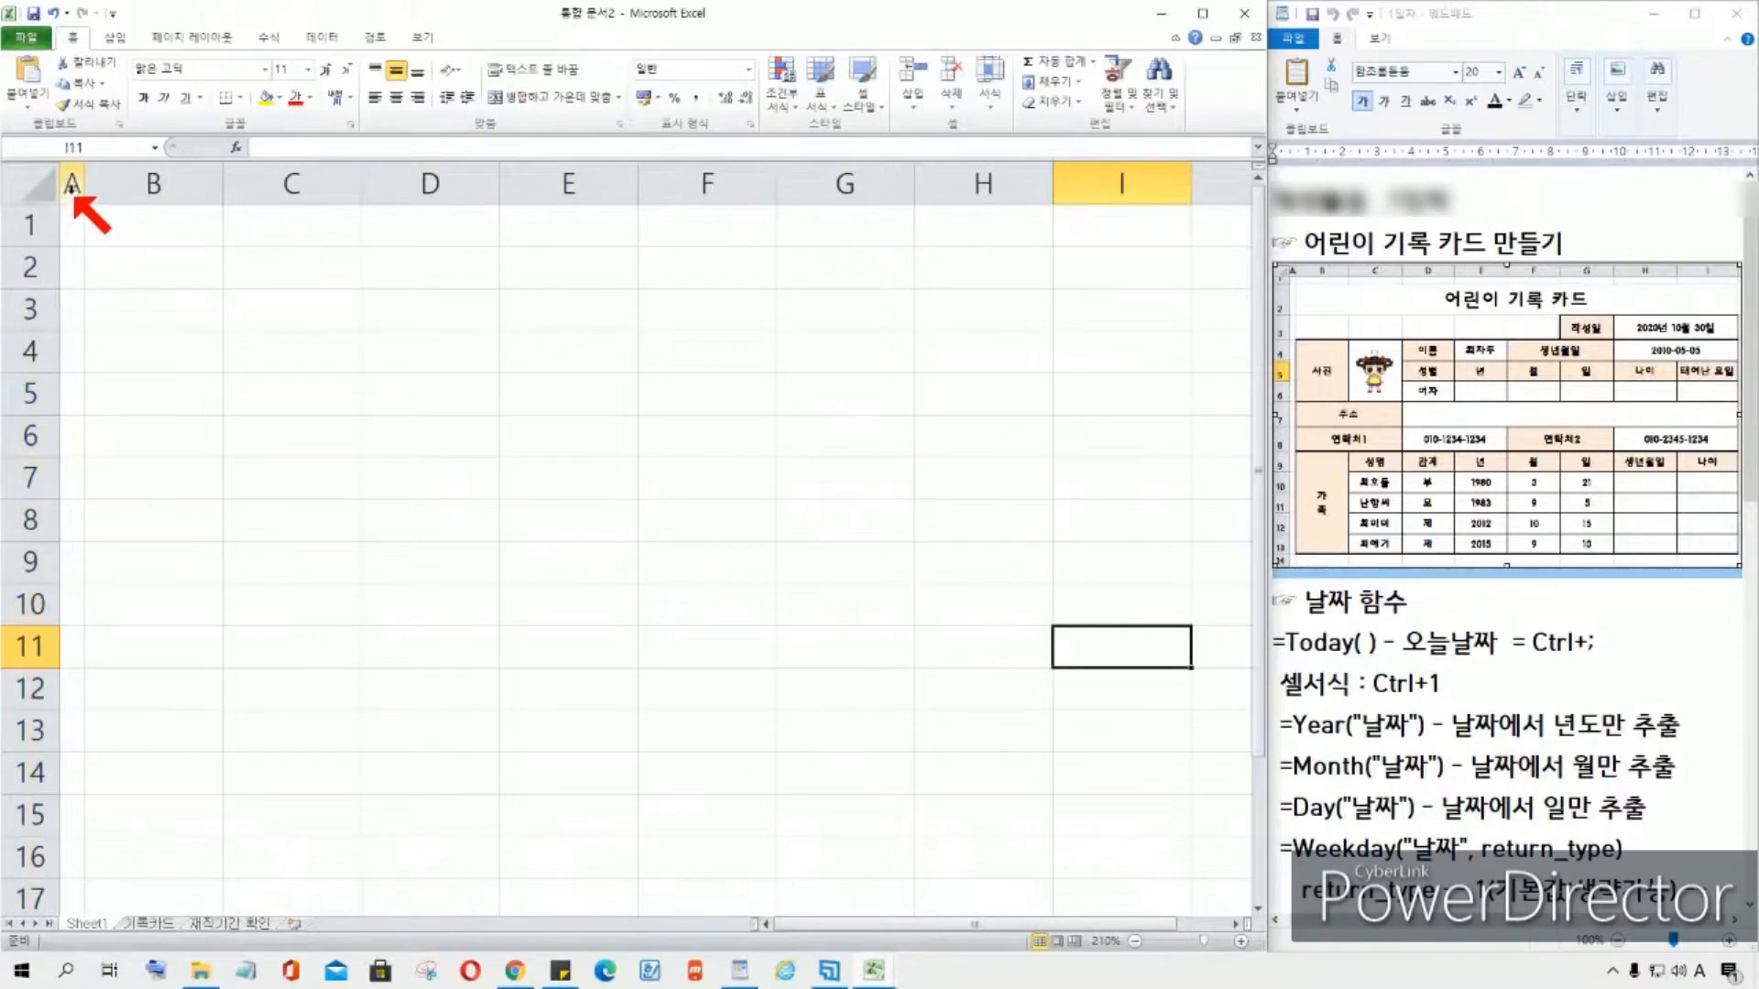
Step: Enter the title 어린이 기록 카드 in cell B2
click(150, 272)
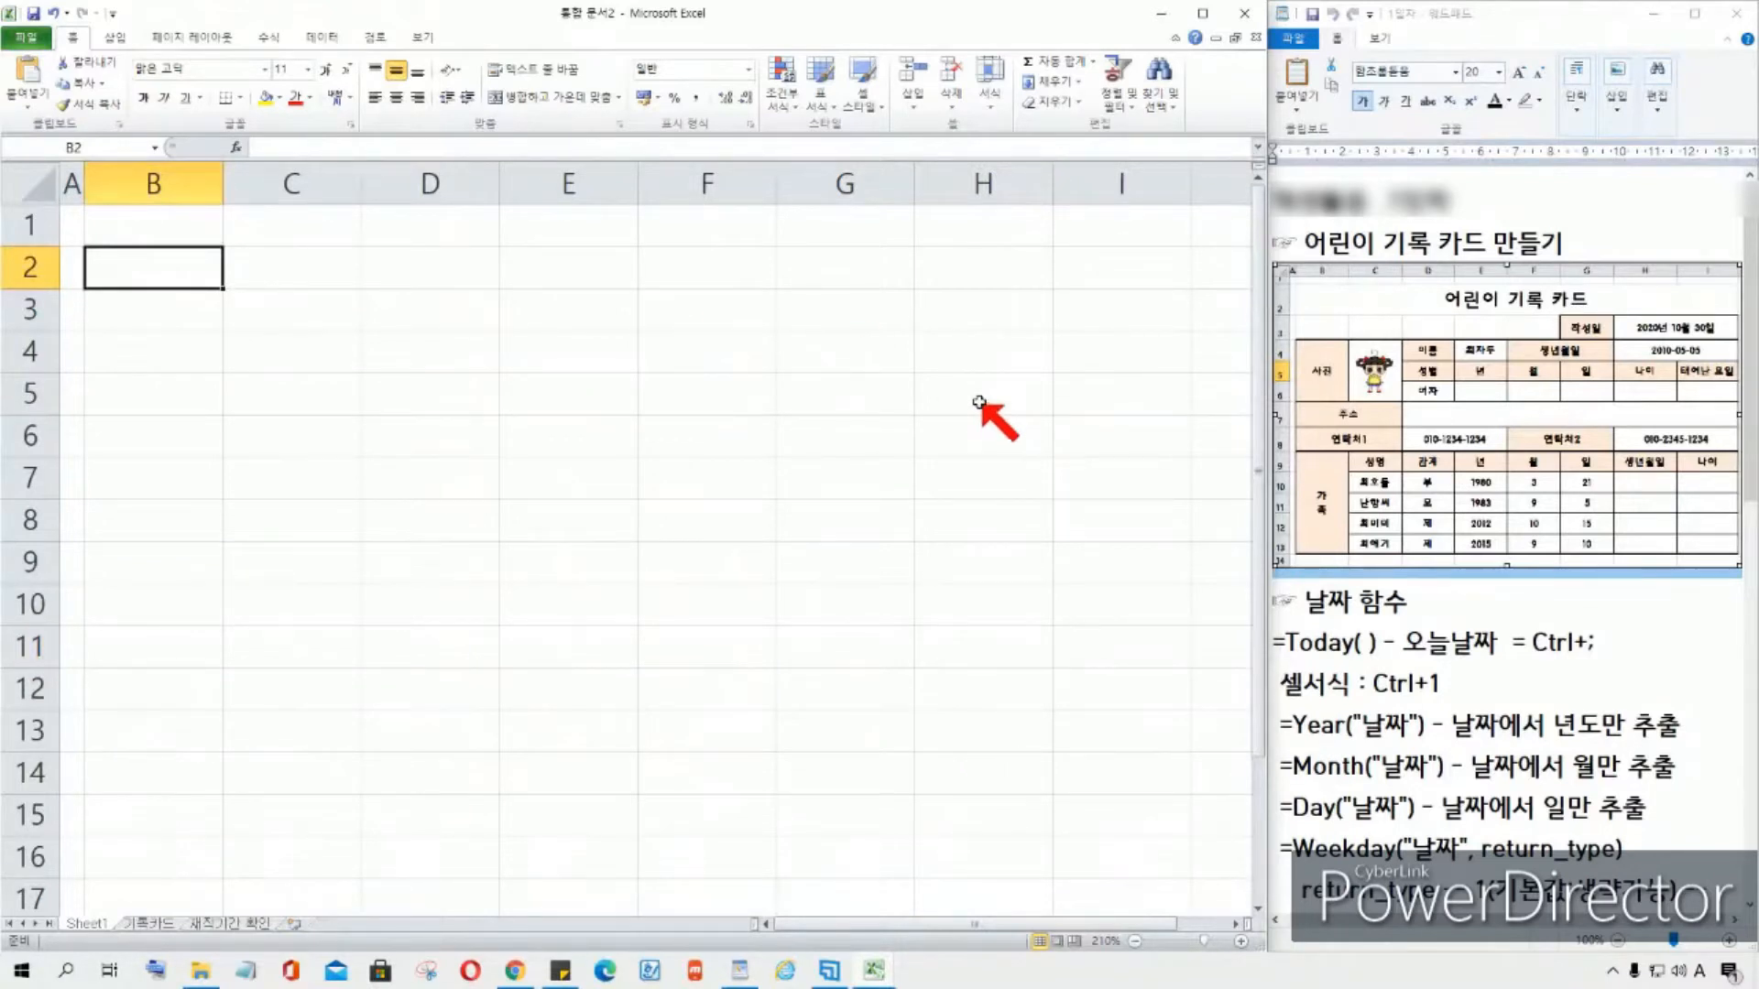
text(어린이 기록 카드)
key(Return)
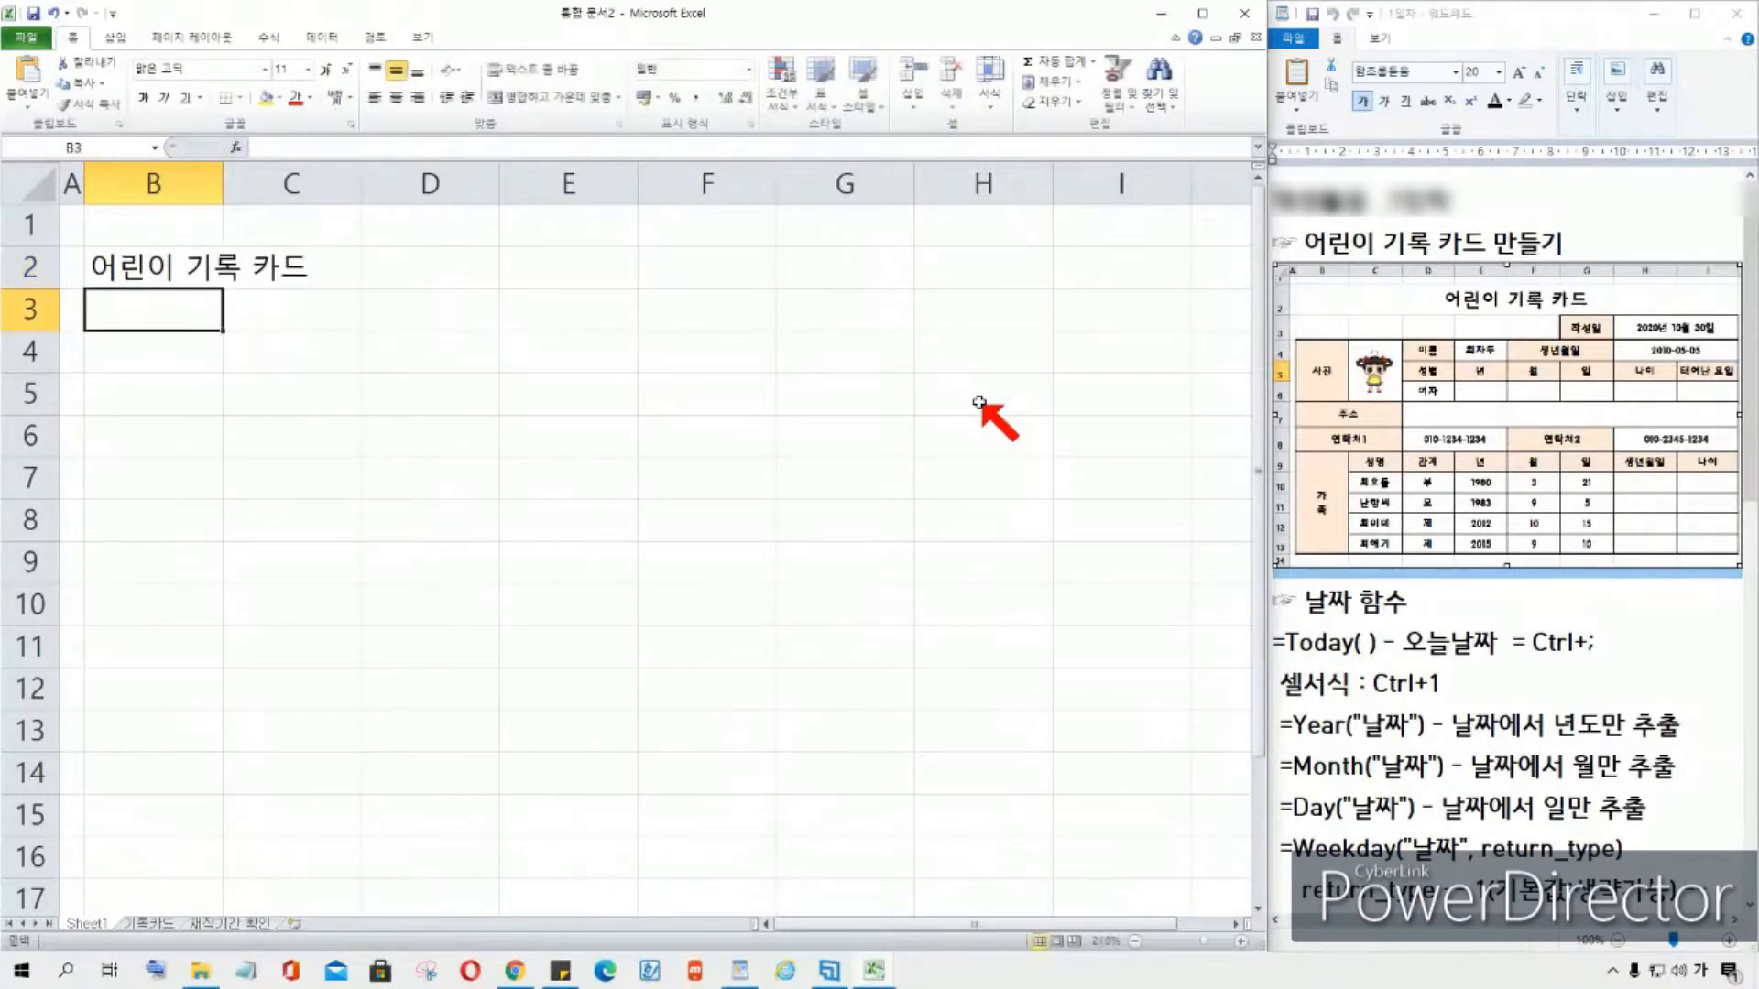
Step: Enter the column B labels 사진 in B4, 주소 in B7, 연락처1 in B8 and 가족 in B9
key(Return)
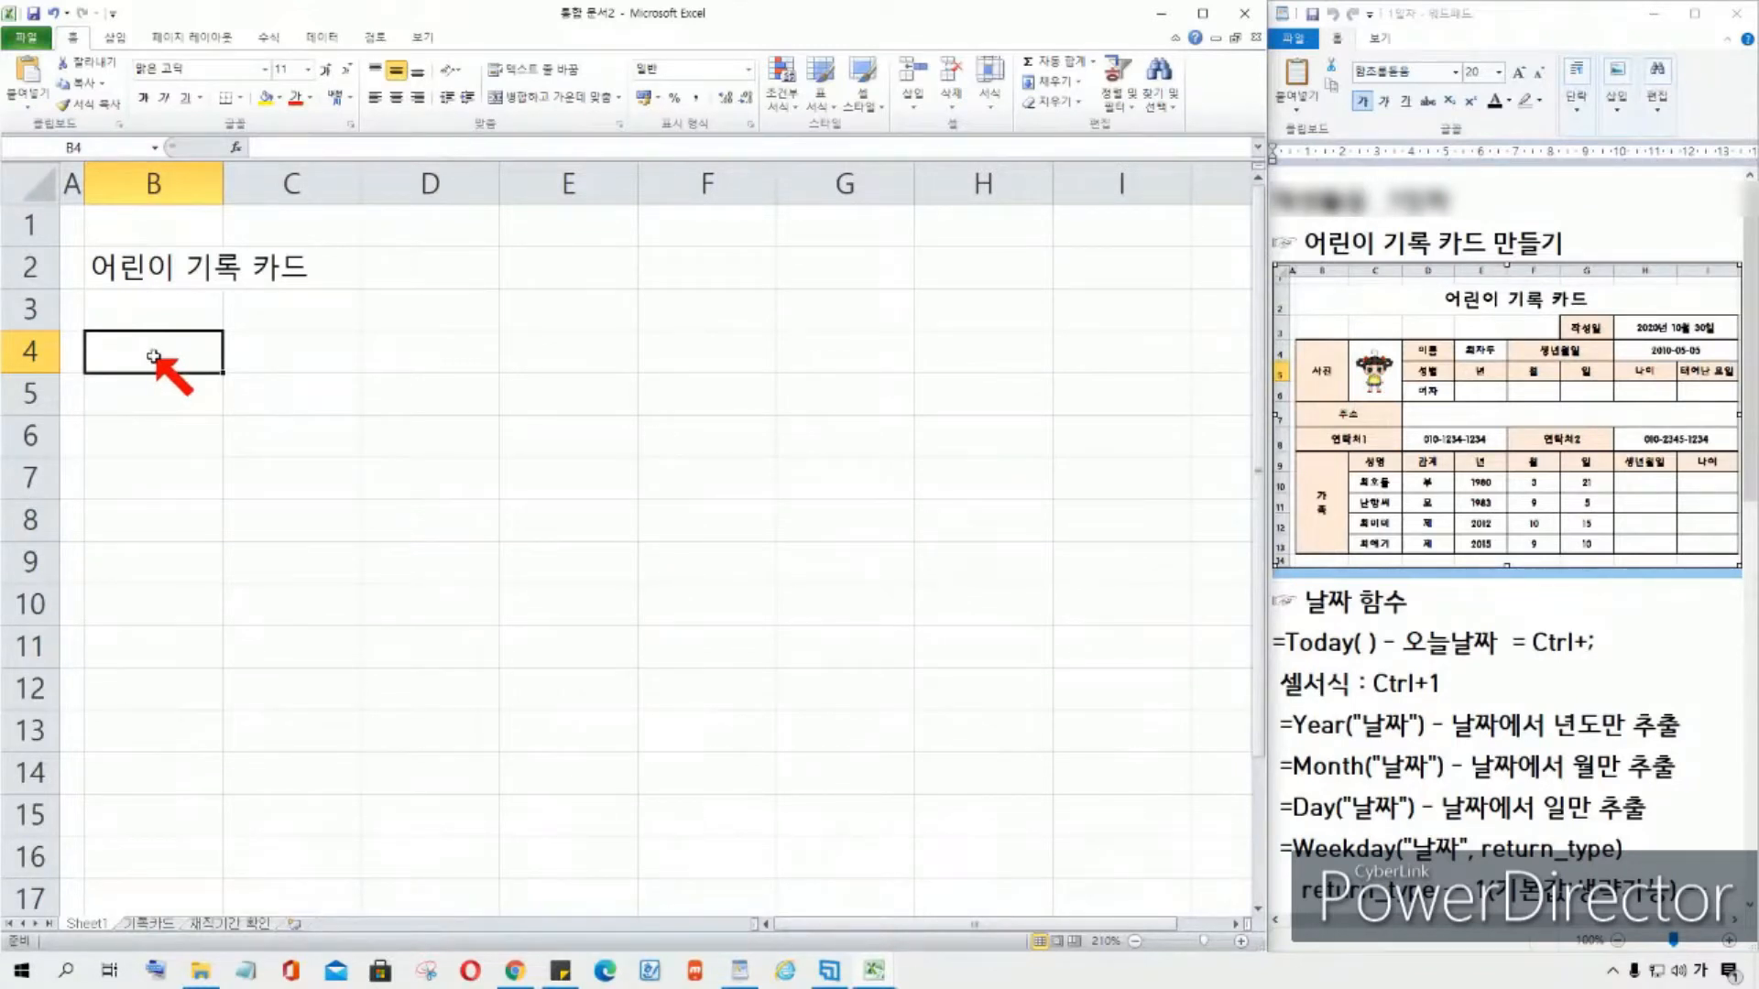
text(사진)
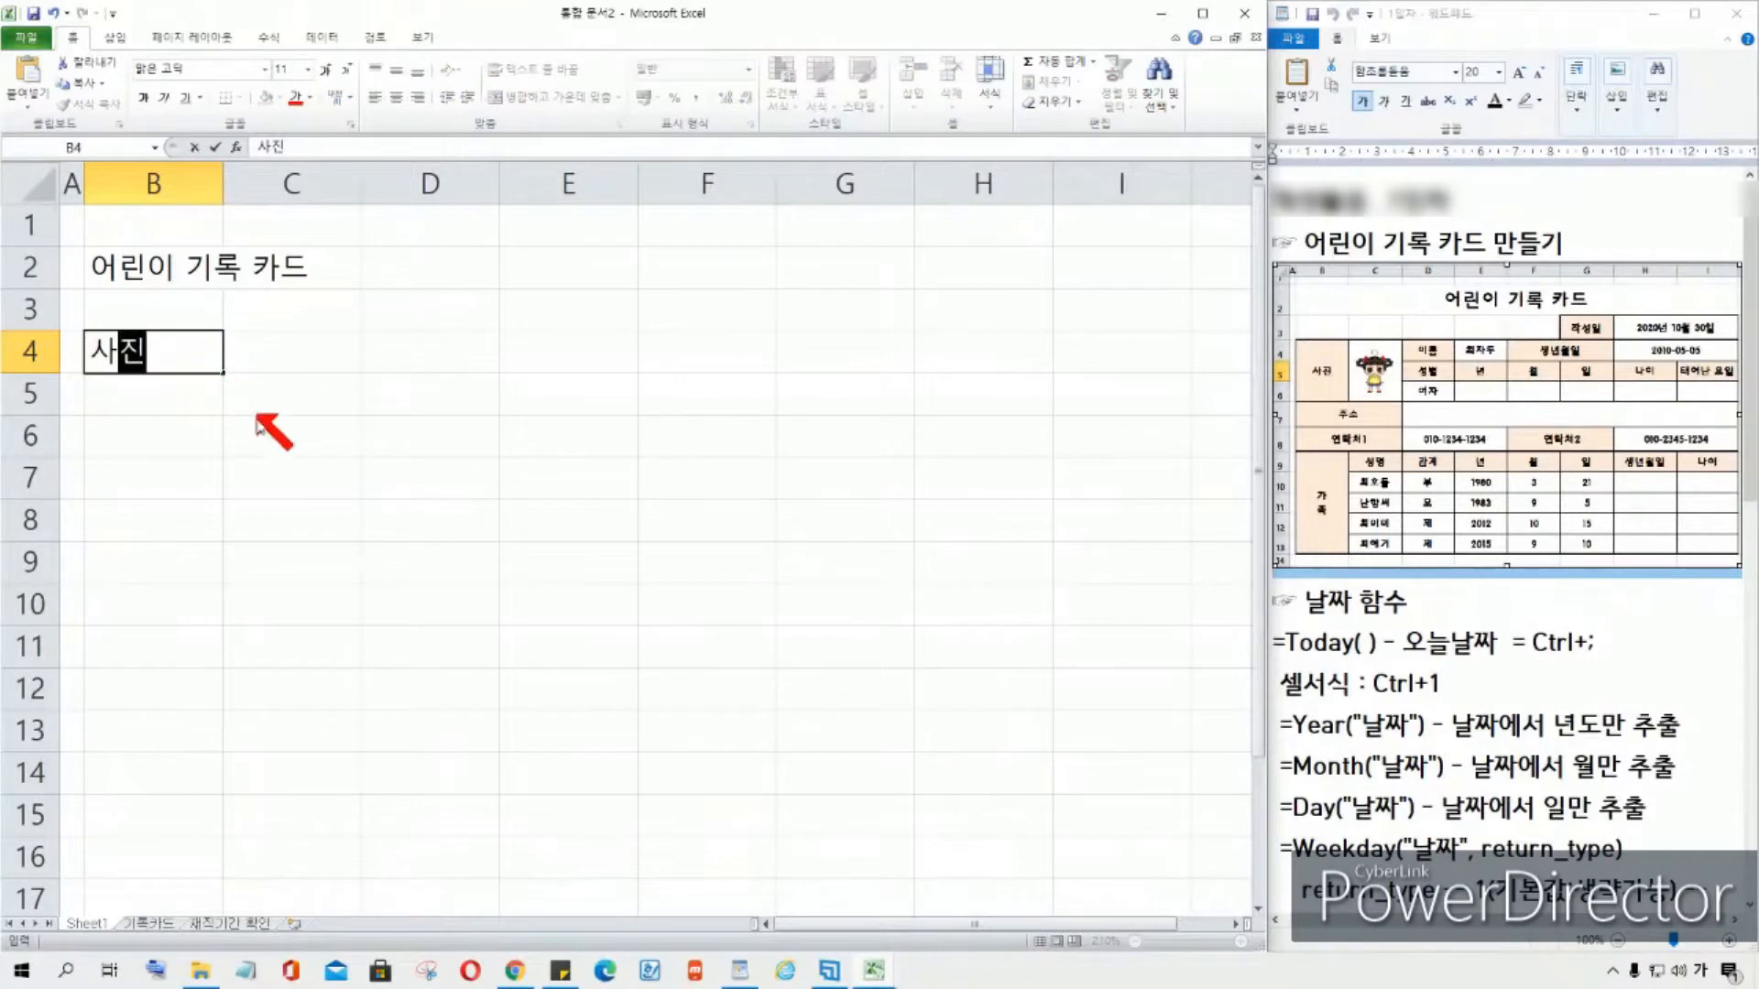
click(163, 492)
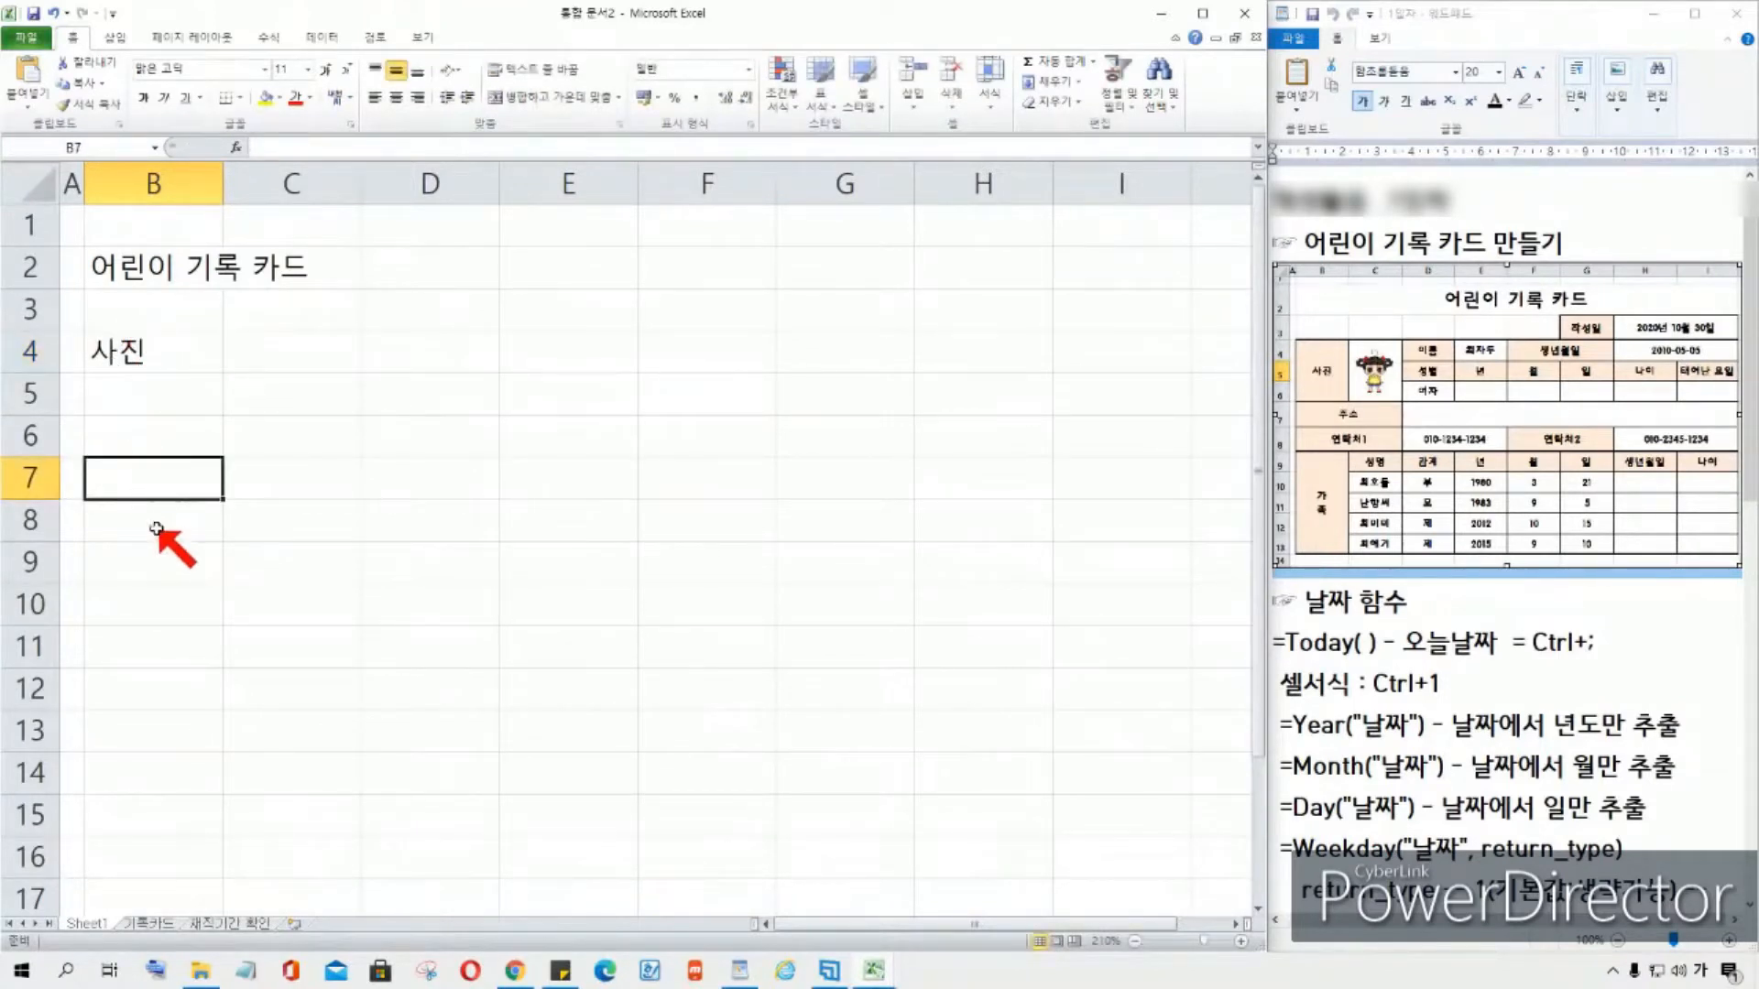
text(주소)
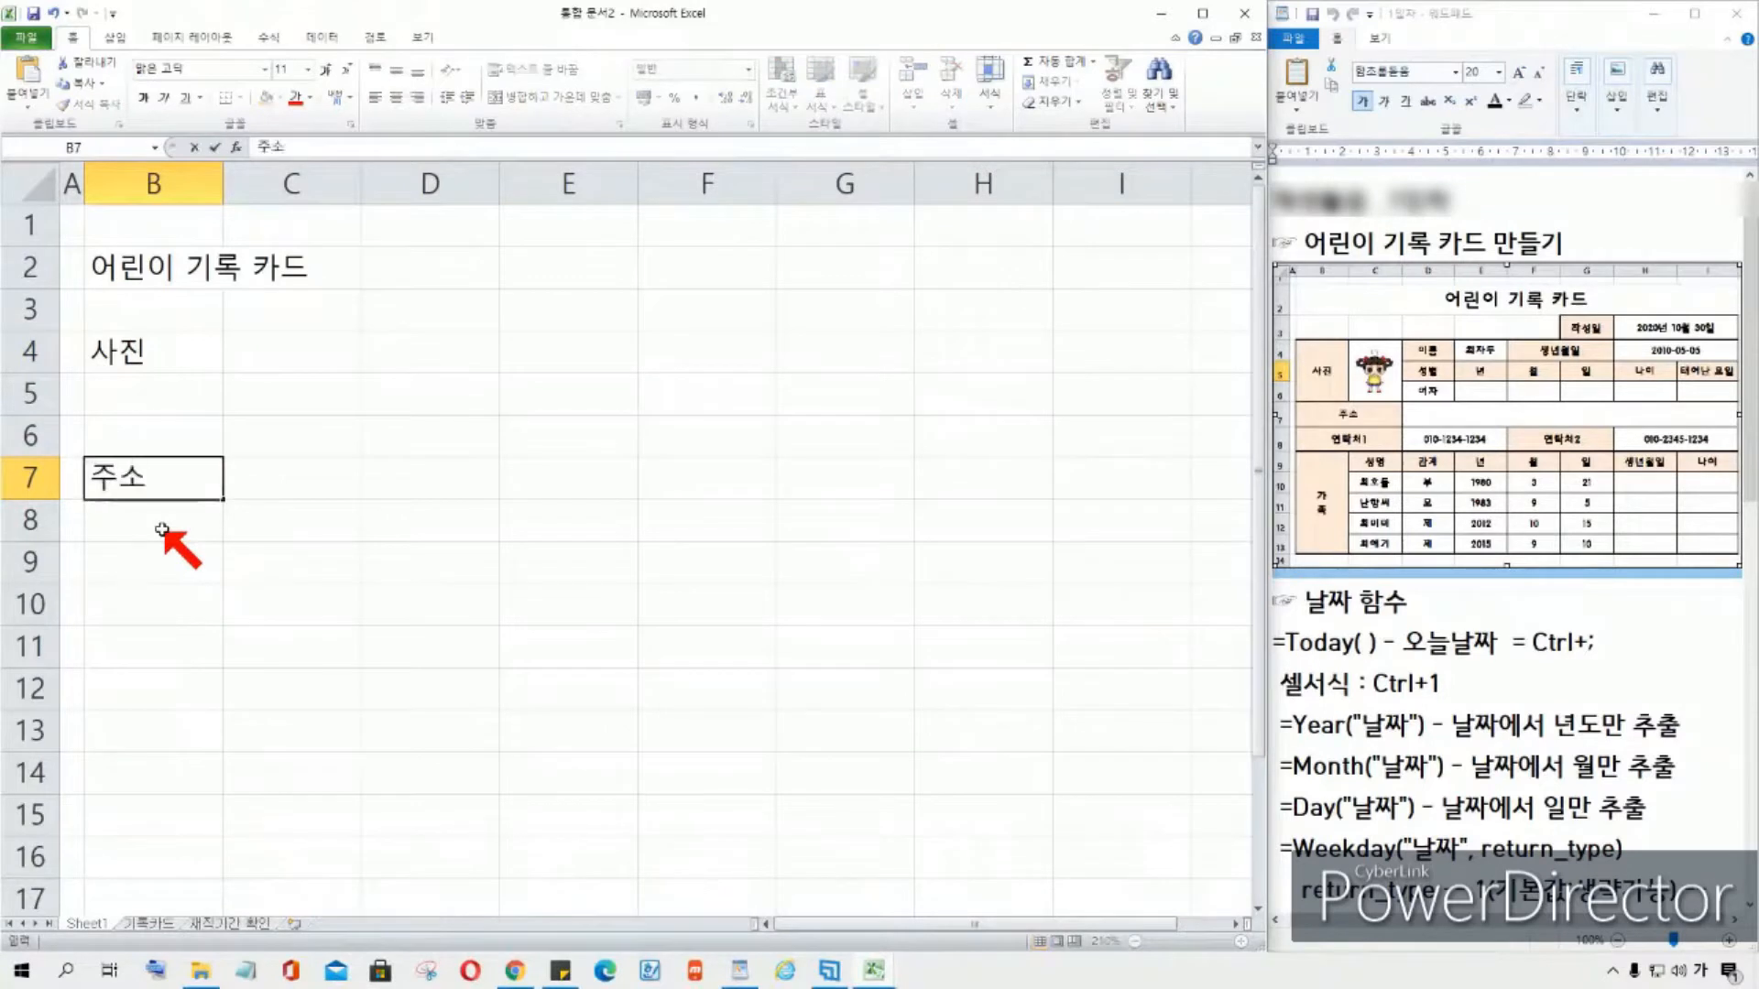
click(162, 529)
text(ㅇ)
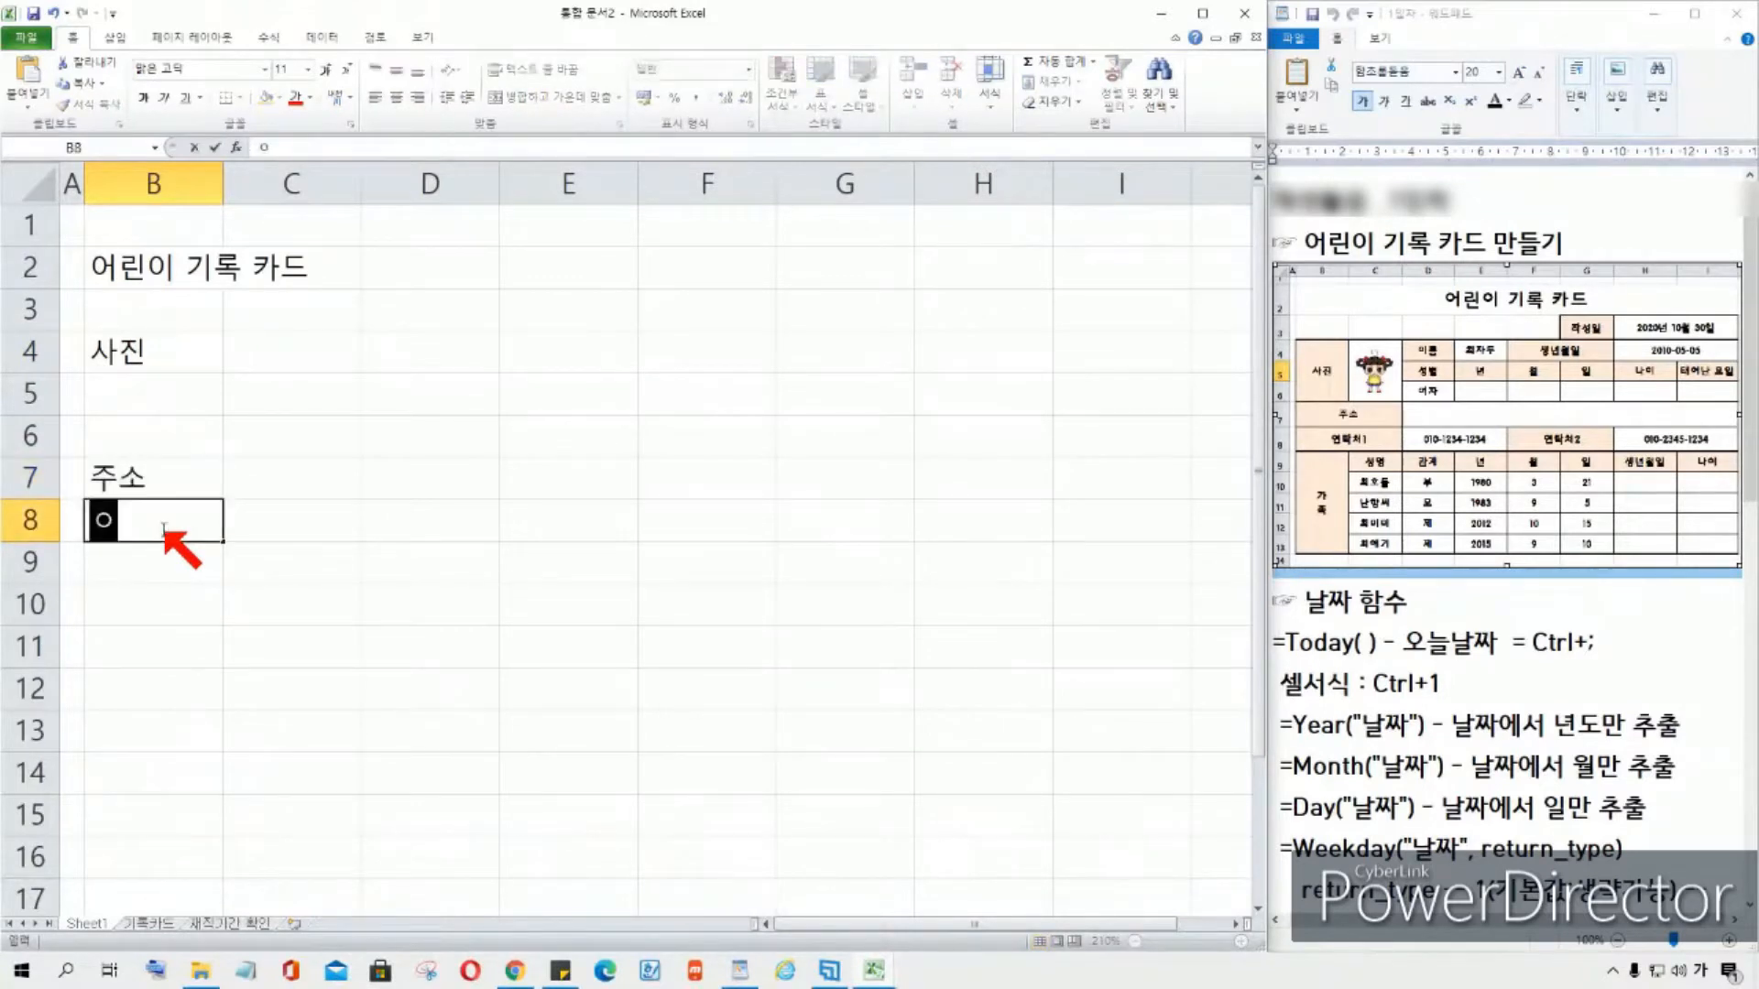
text(락처1)
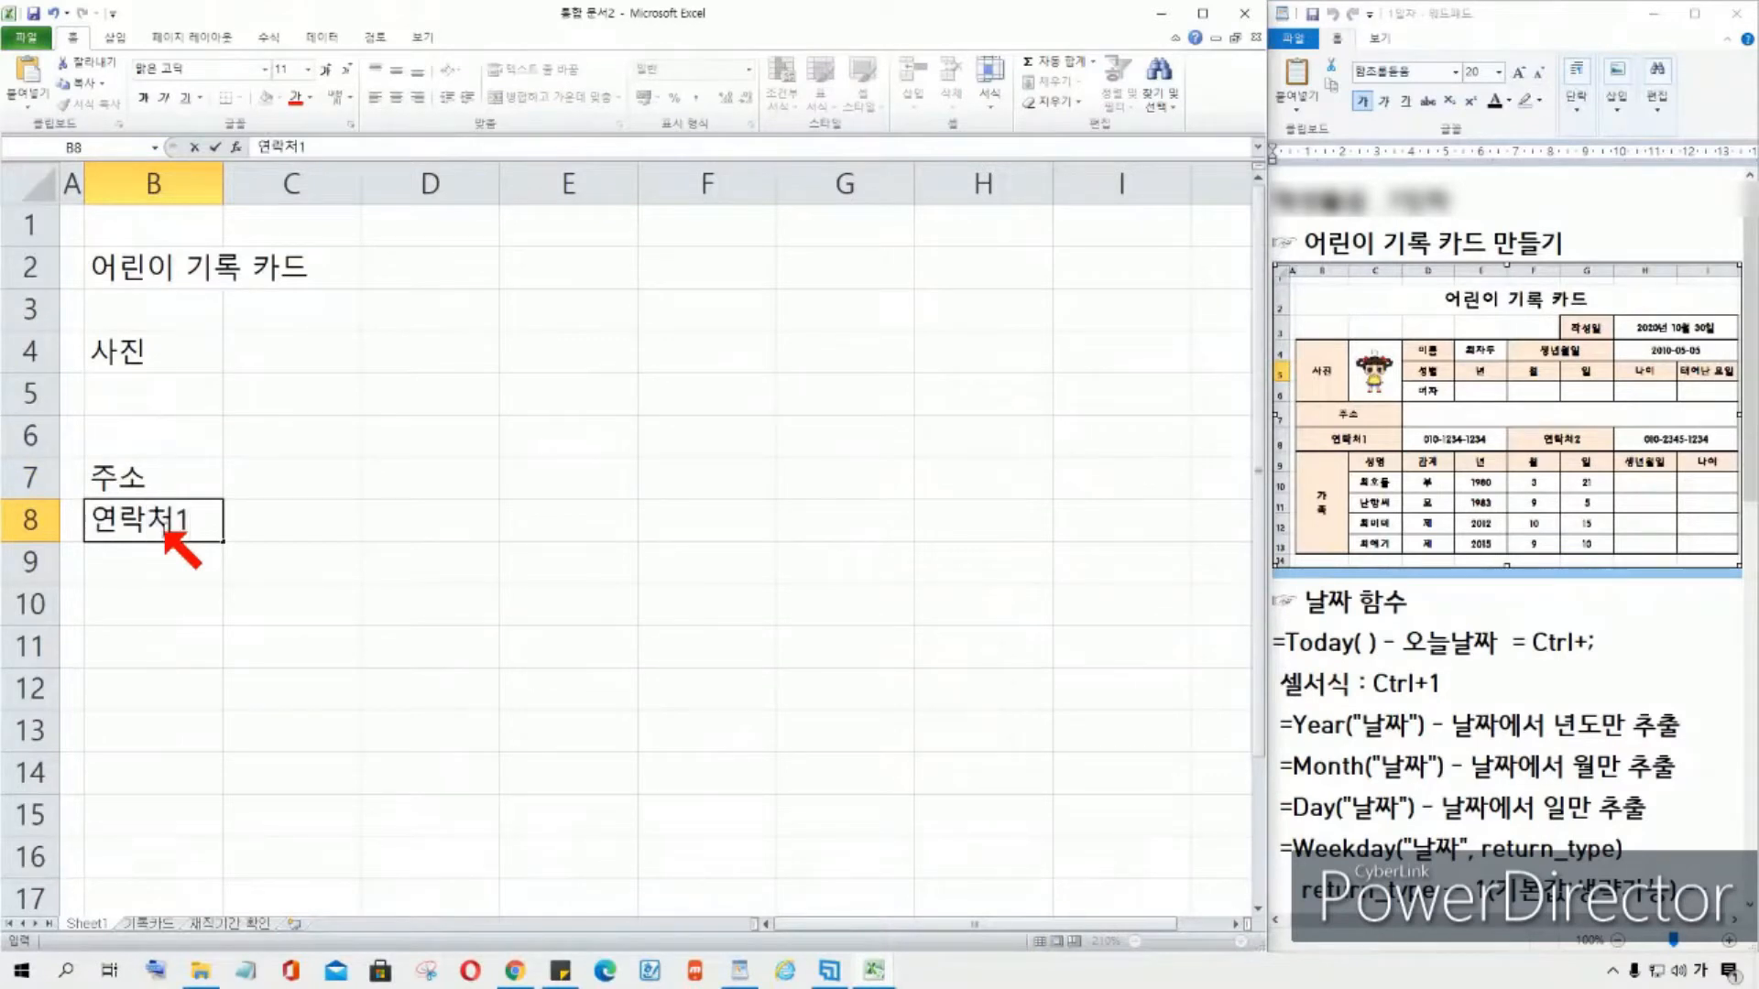
key(Return)
text(가족)
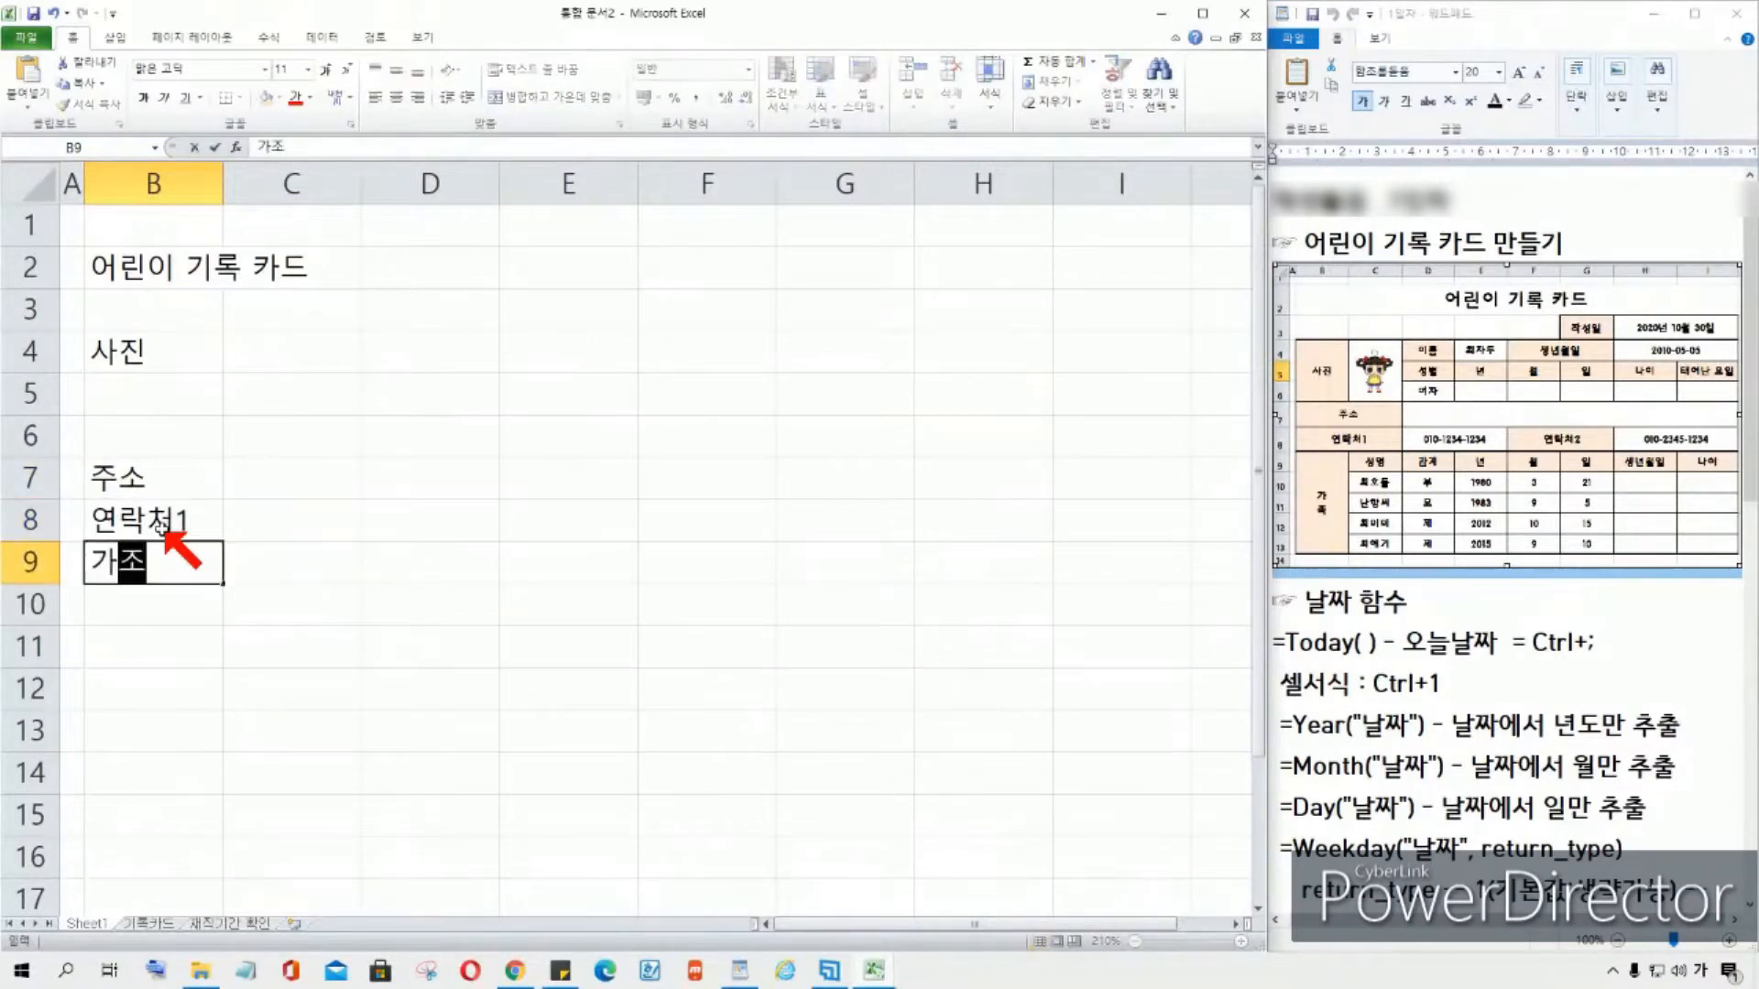
Step: Enter the row 9 headings 성명, 관계, 년, 월 and 일 in cells C9 to G9
click(275, 564)
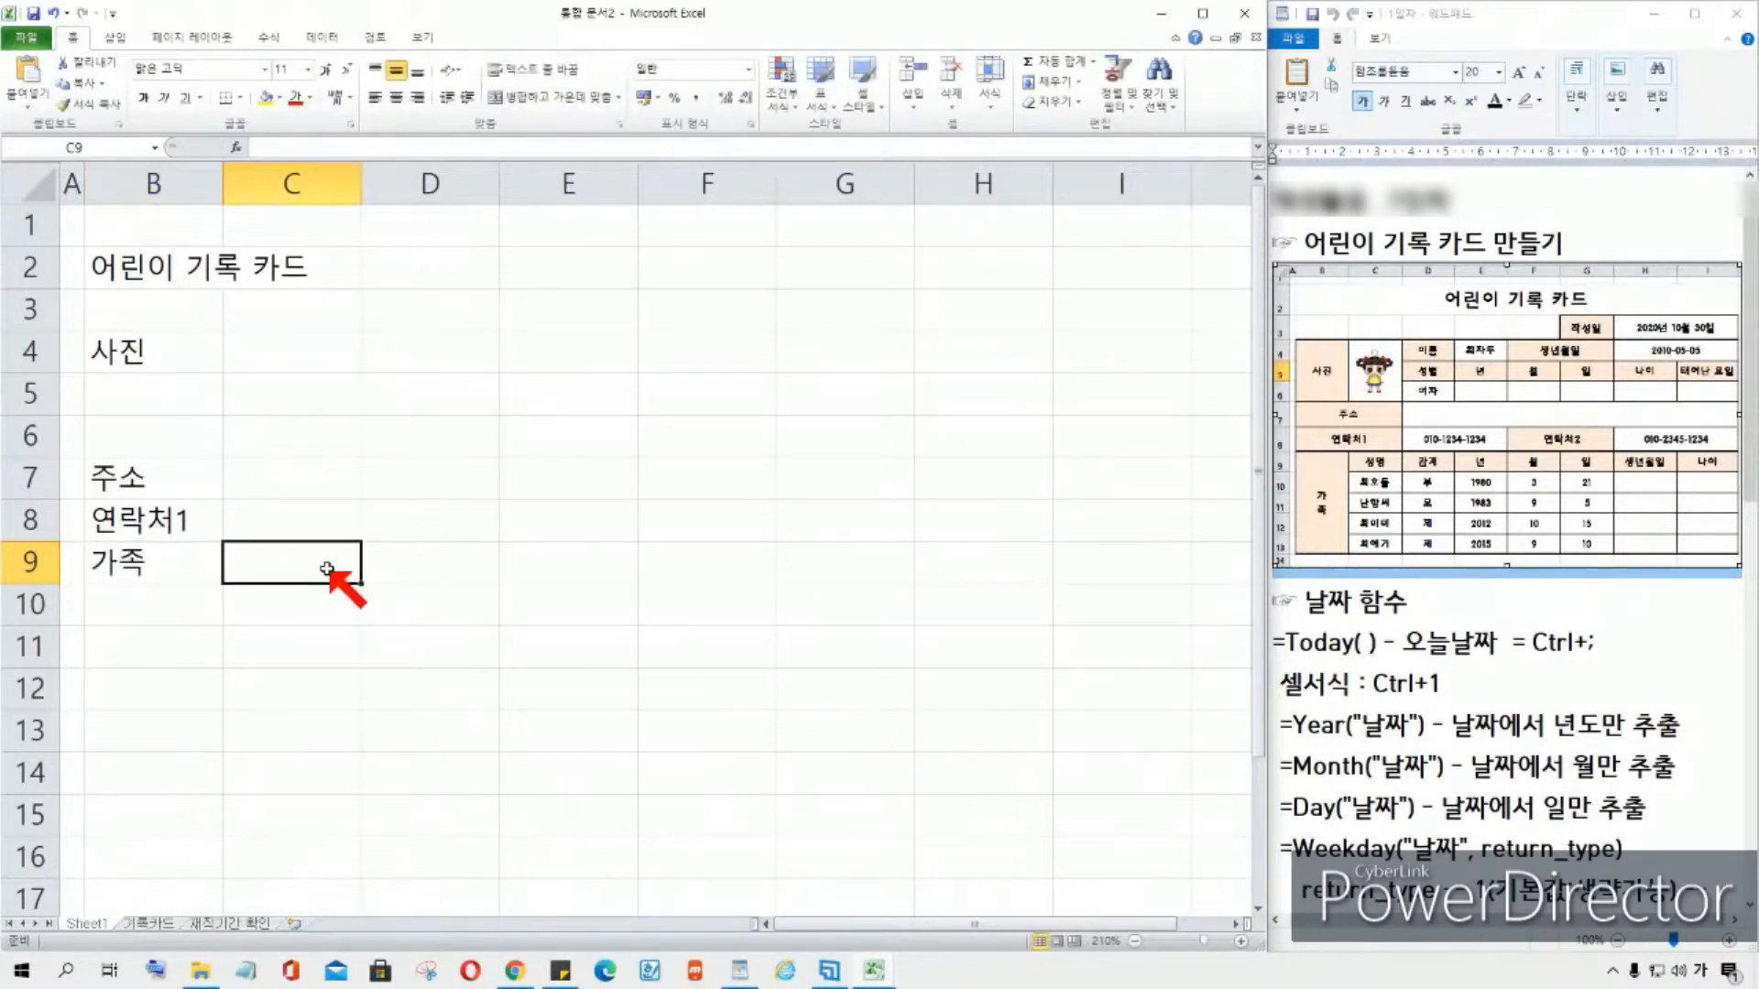
text(성ㅁ)
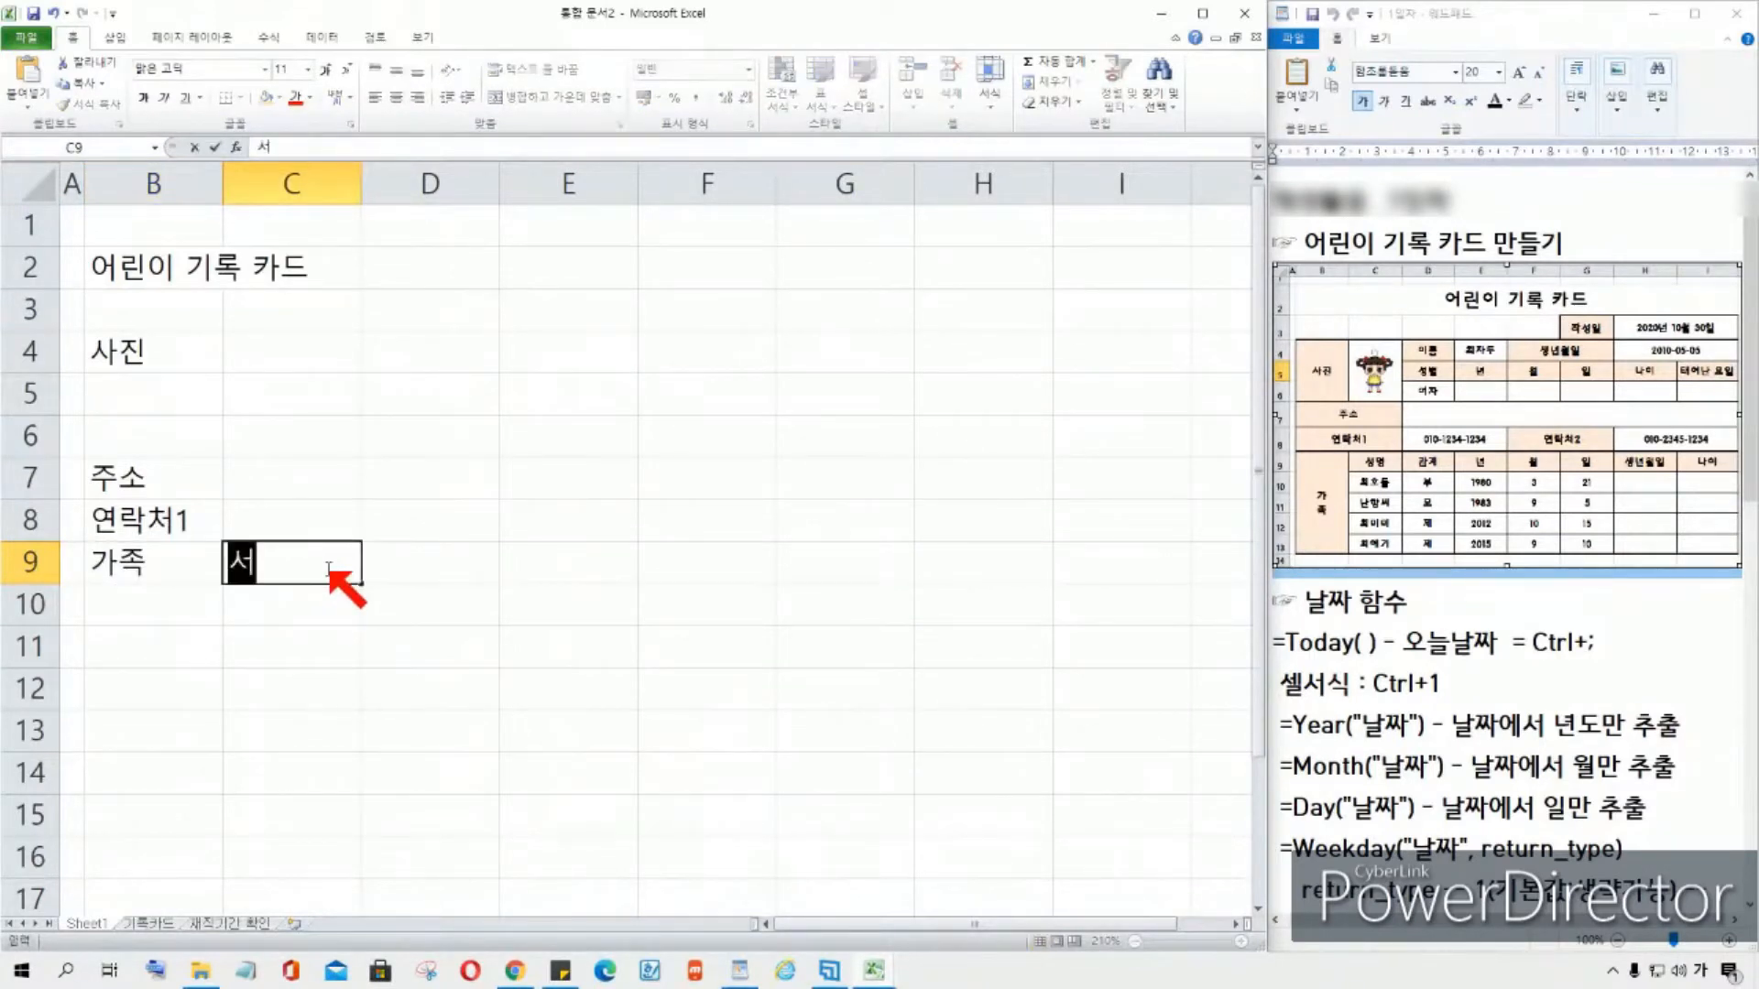
key(Tab)
text(ㄱ)
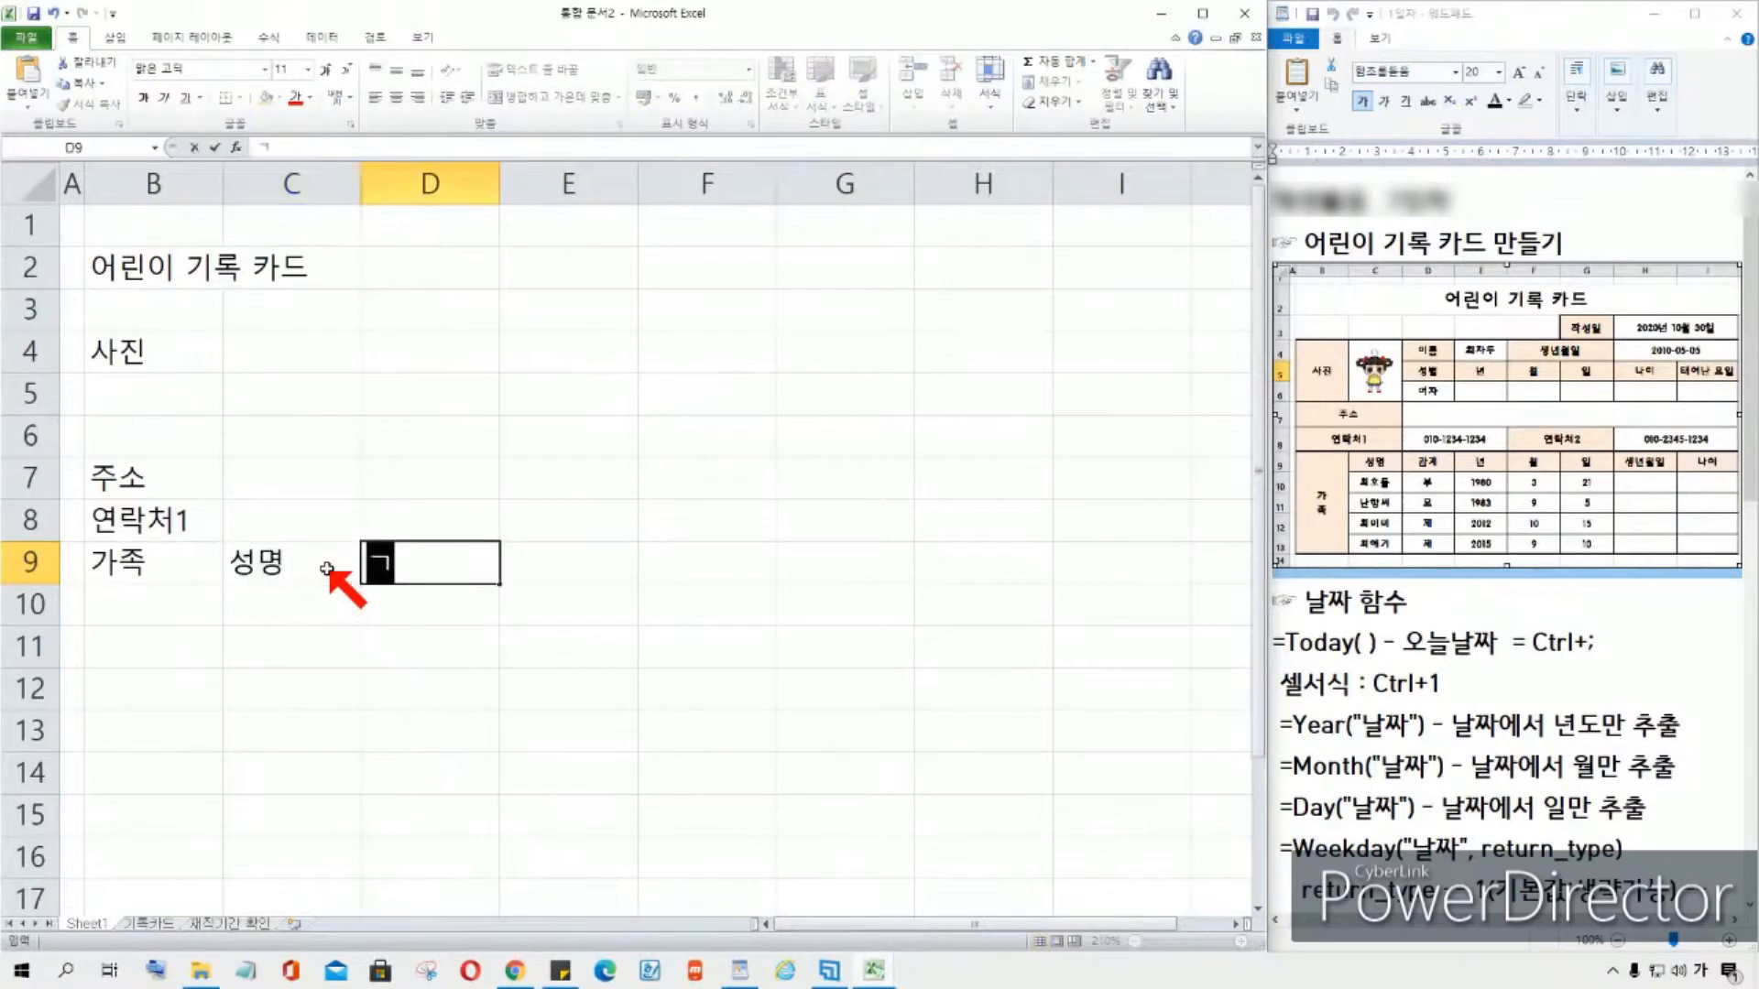
text(ㄱ)
key(Tab)
text(녀)
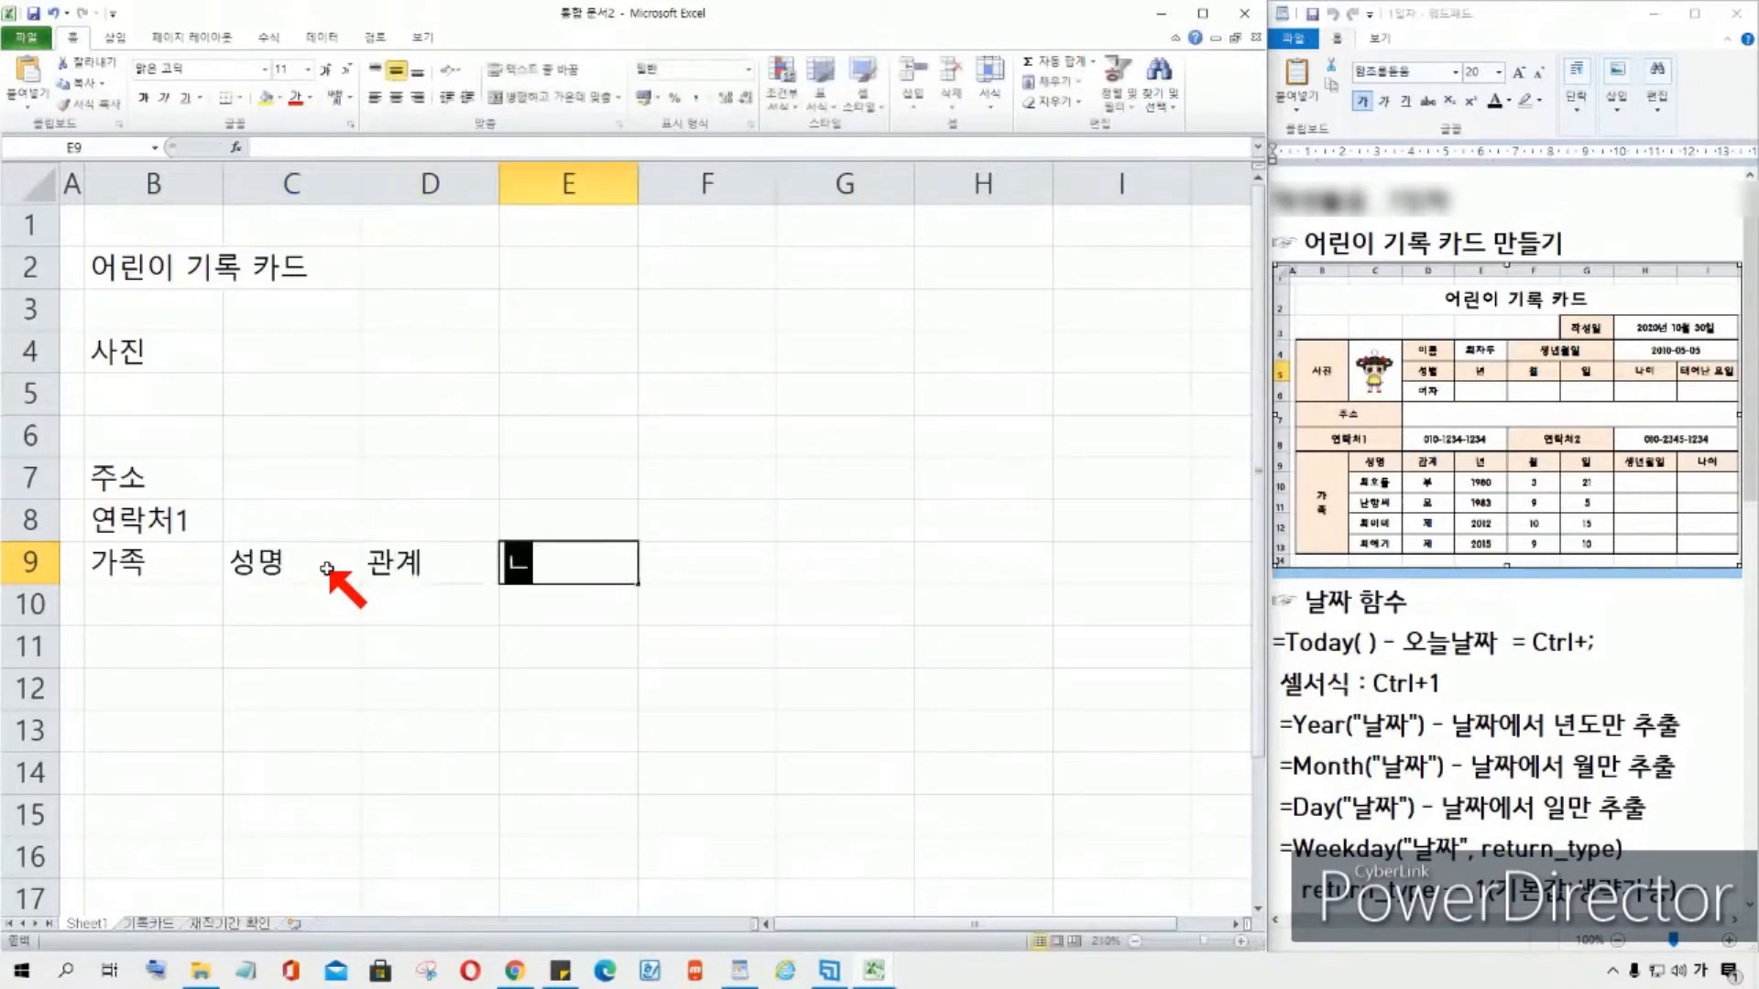
key(Tab)
text(월)
key(Tab)
text(이ㄹ)
key(Tab)
Step: Enter the remaining row 9 headings 생년월일 in H9 and 나이 in I9, and return to B9
text(생년우)
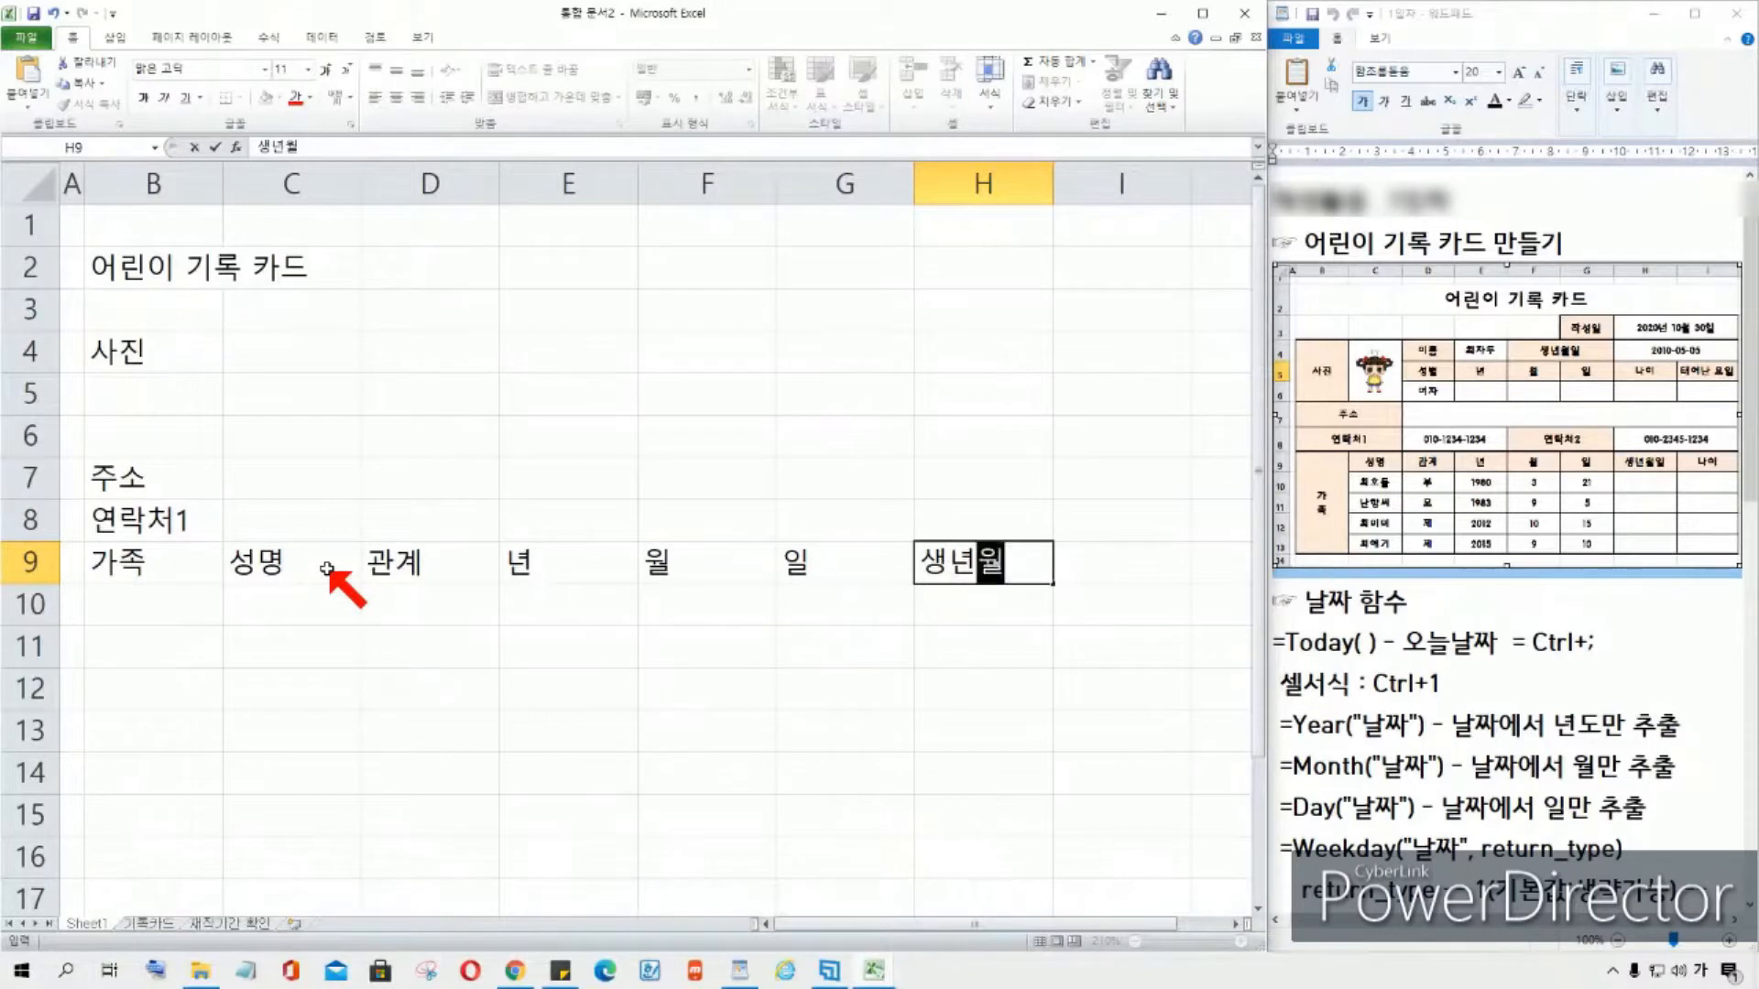
text(ㄹ일)
key(Tab)
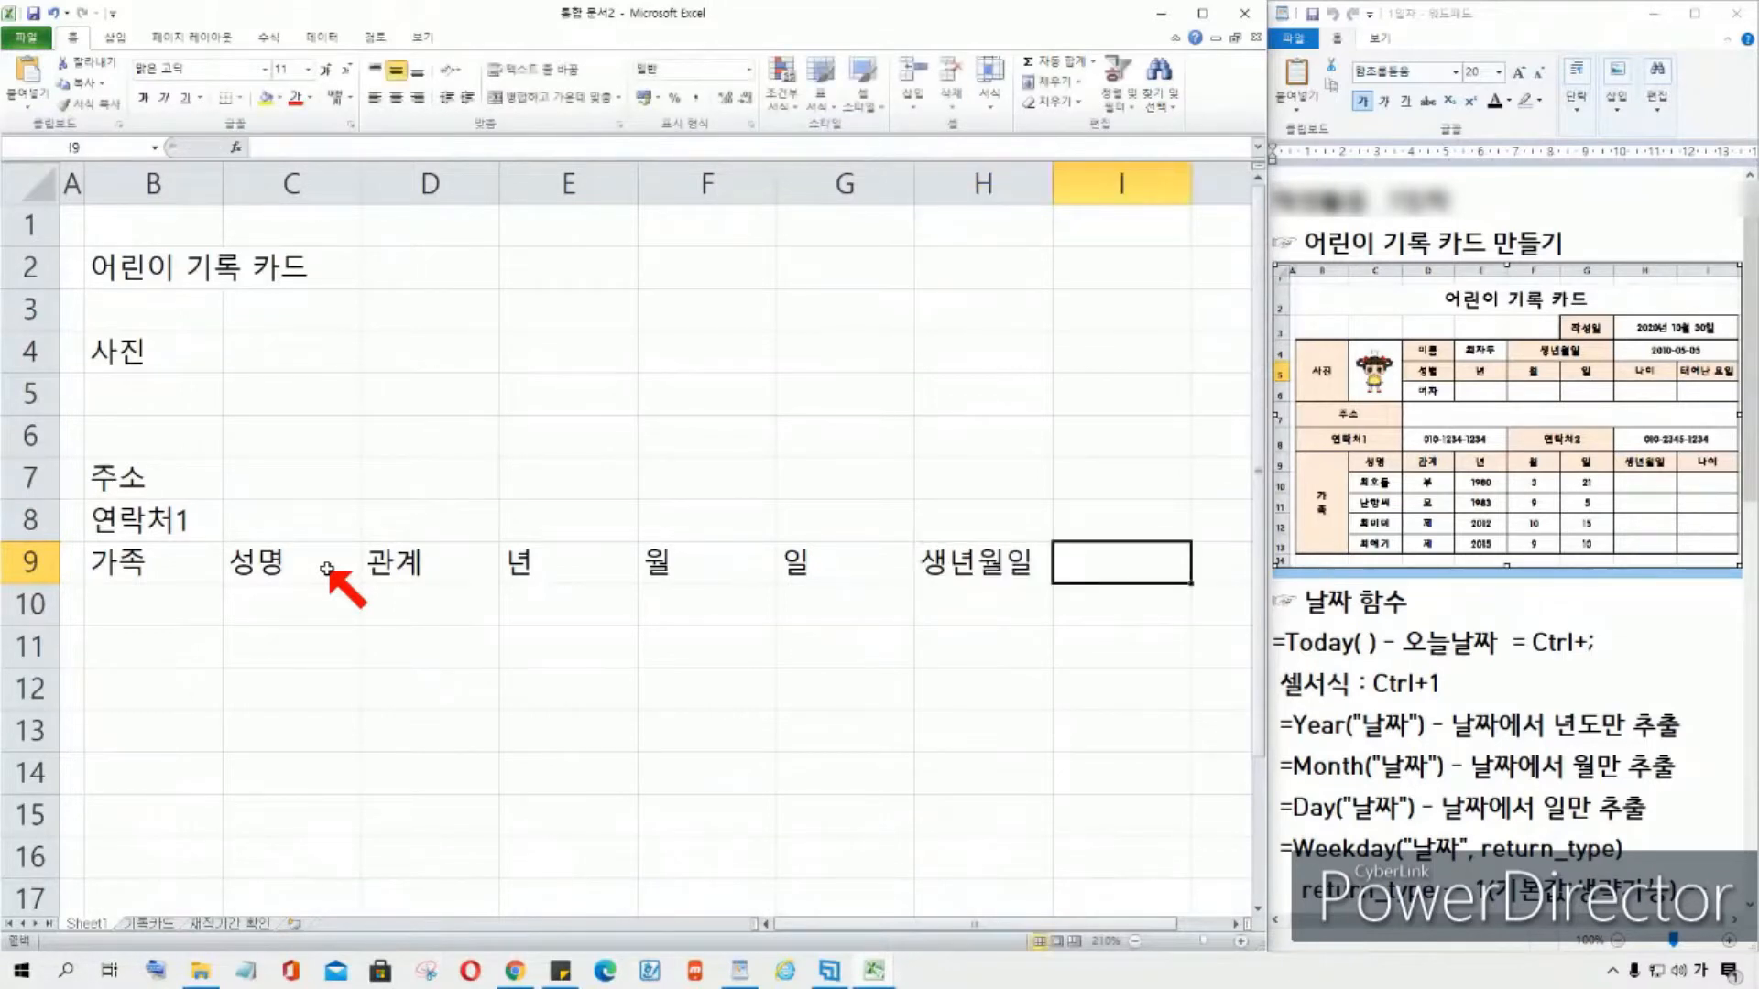
text(나이)
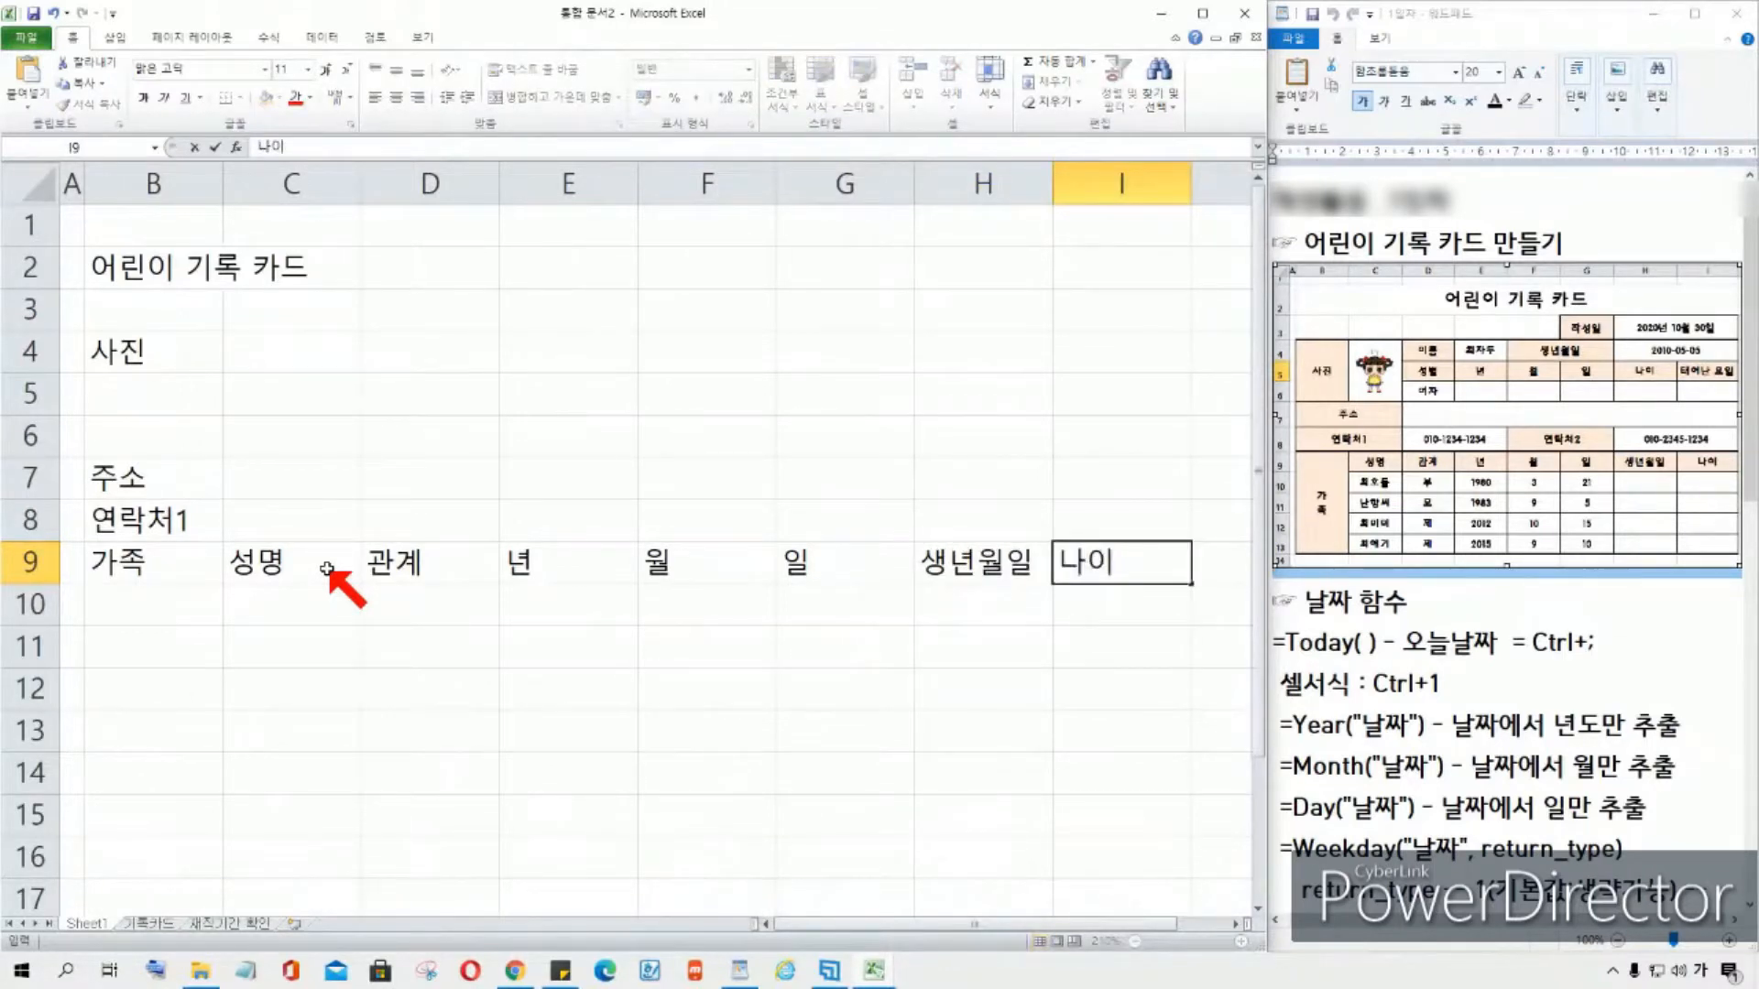
key(Tab)
key(Left)
key(Left)
key(Left)
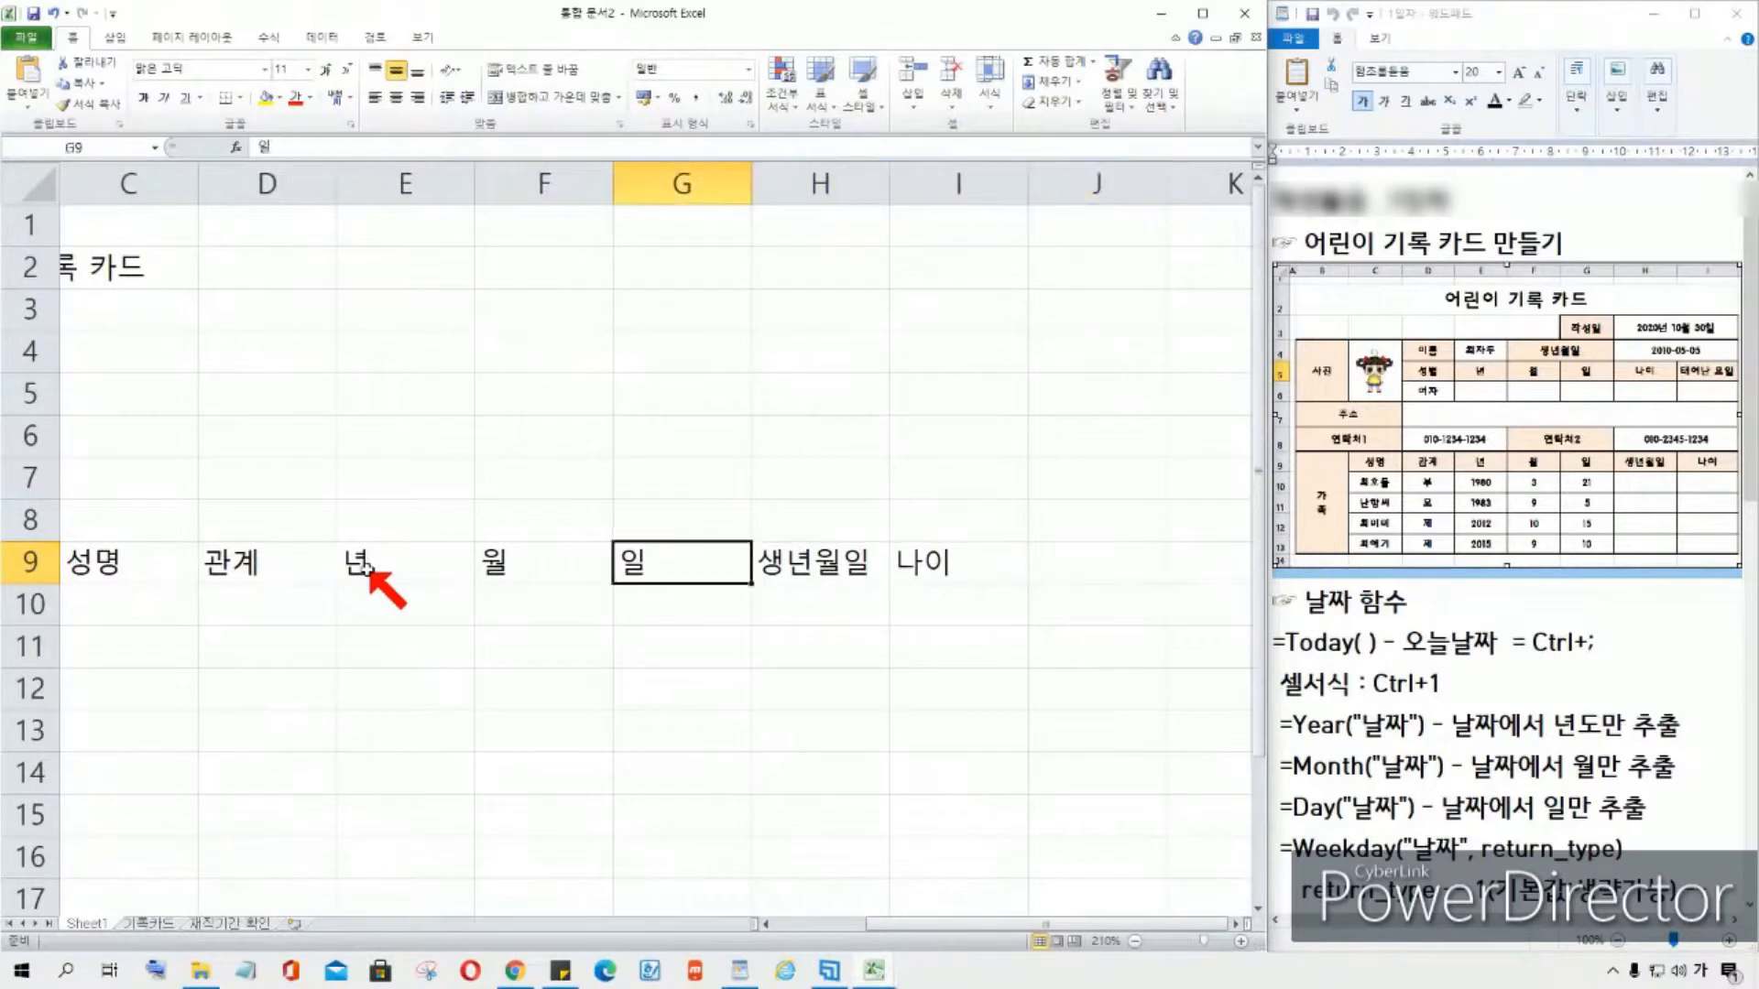
key(Left)
key(Left)
key(Left)
key(Left)
key(Left)
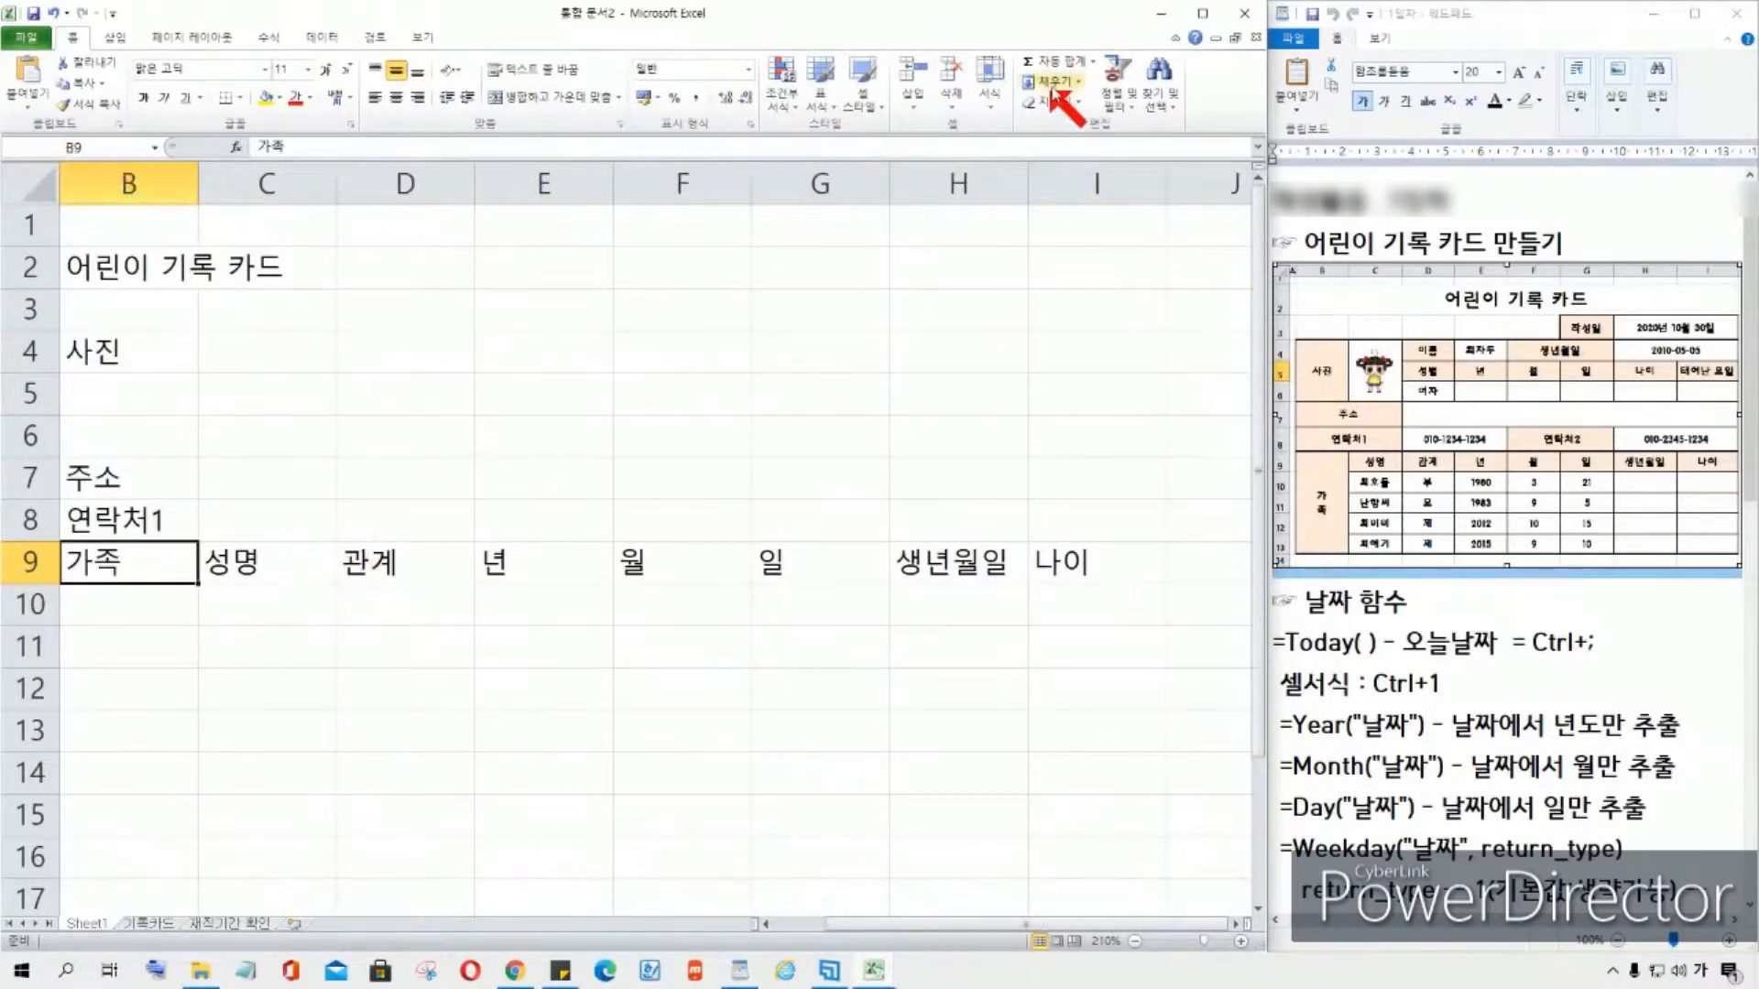
Step: Minimize the ribbon for more sheet space and make the whole sheet's text bold
click(1174, 38)
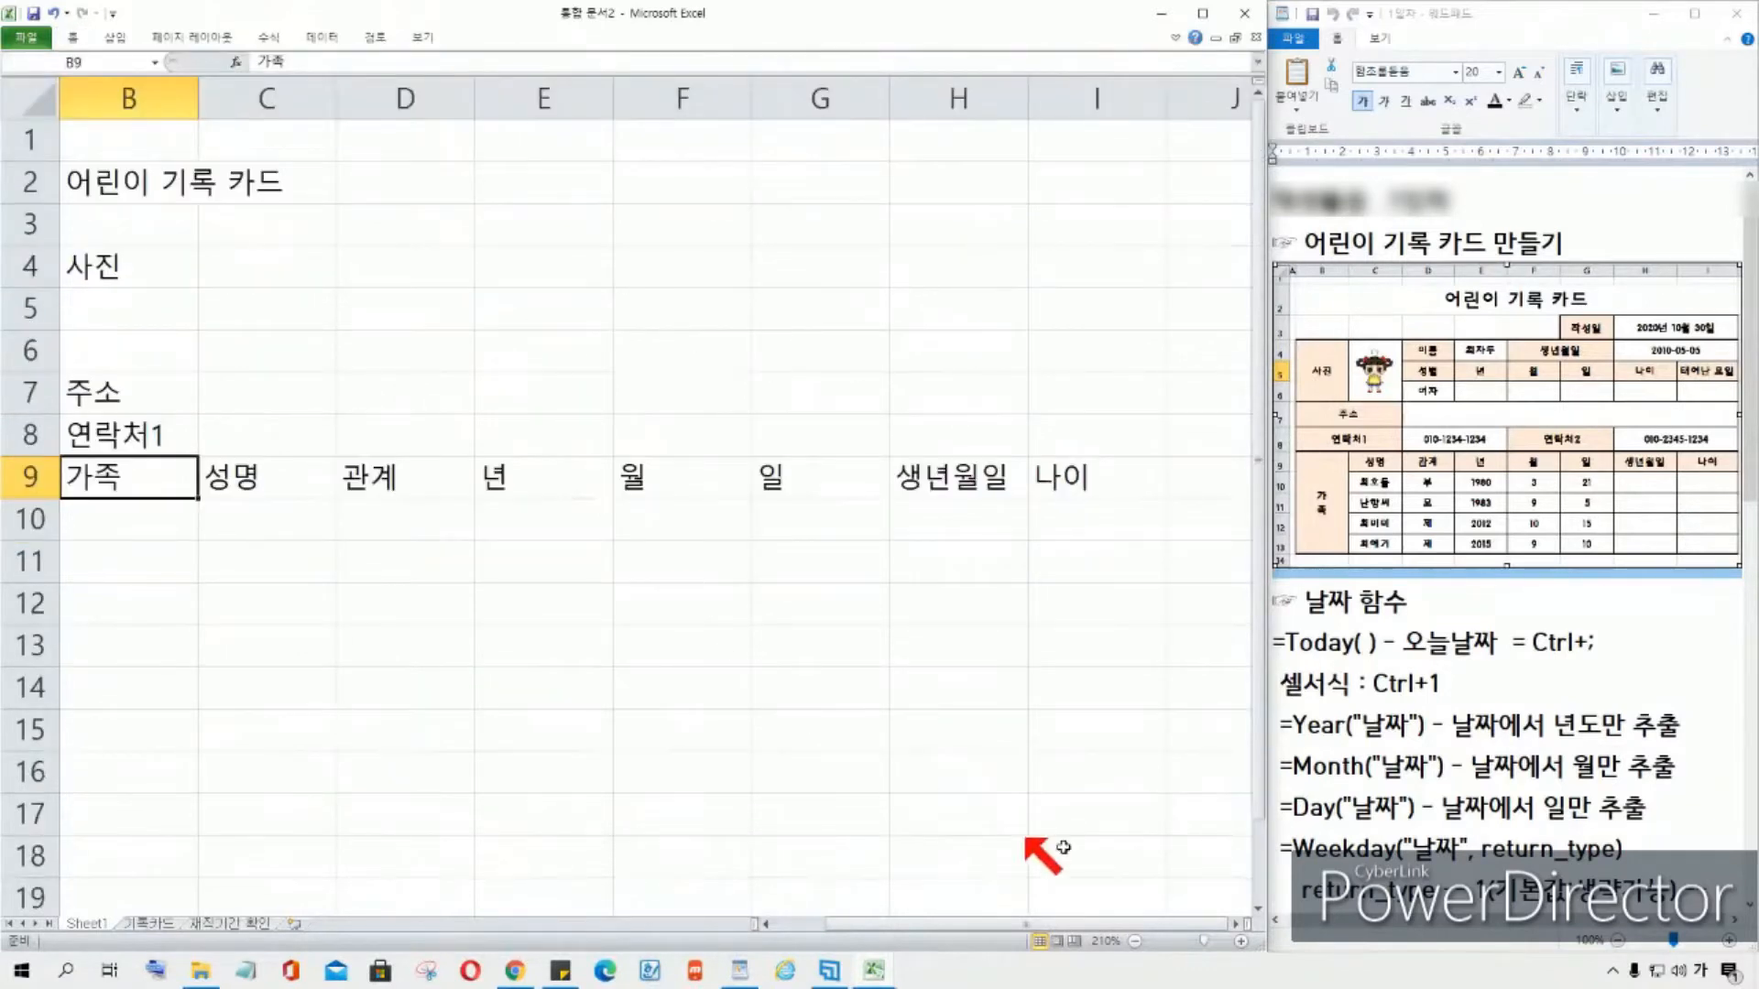
click(31, 98)
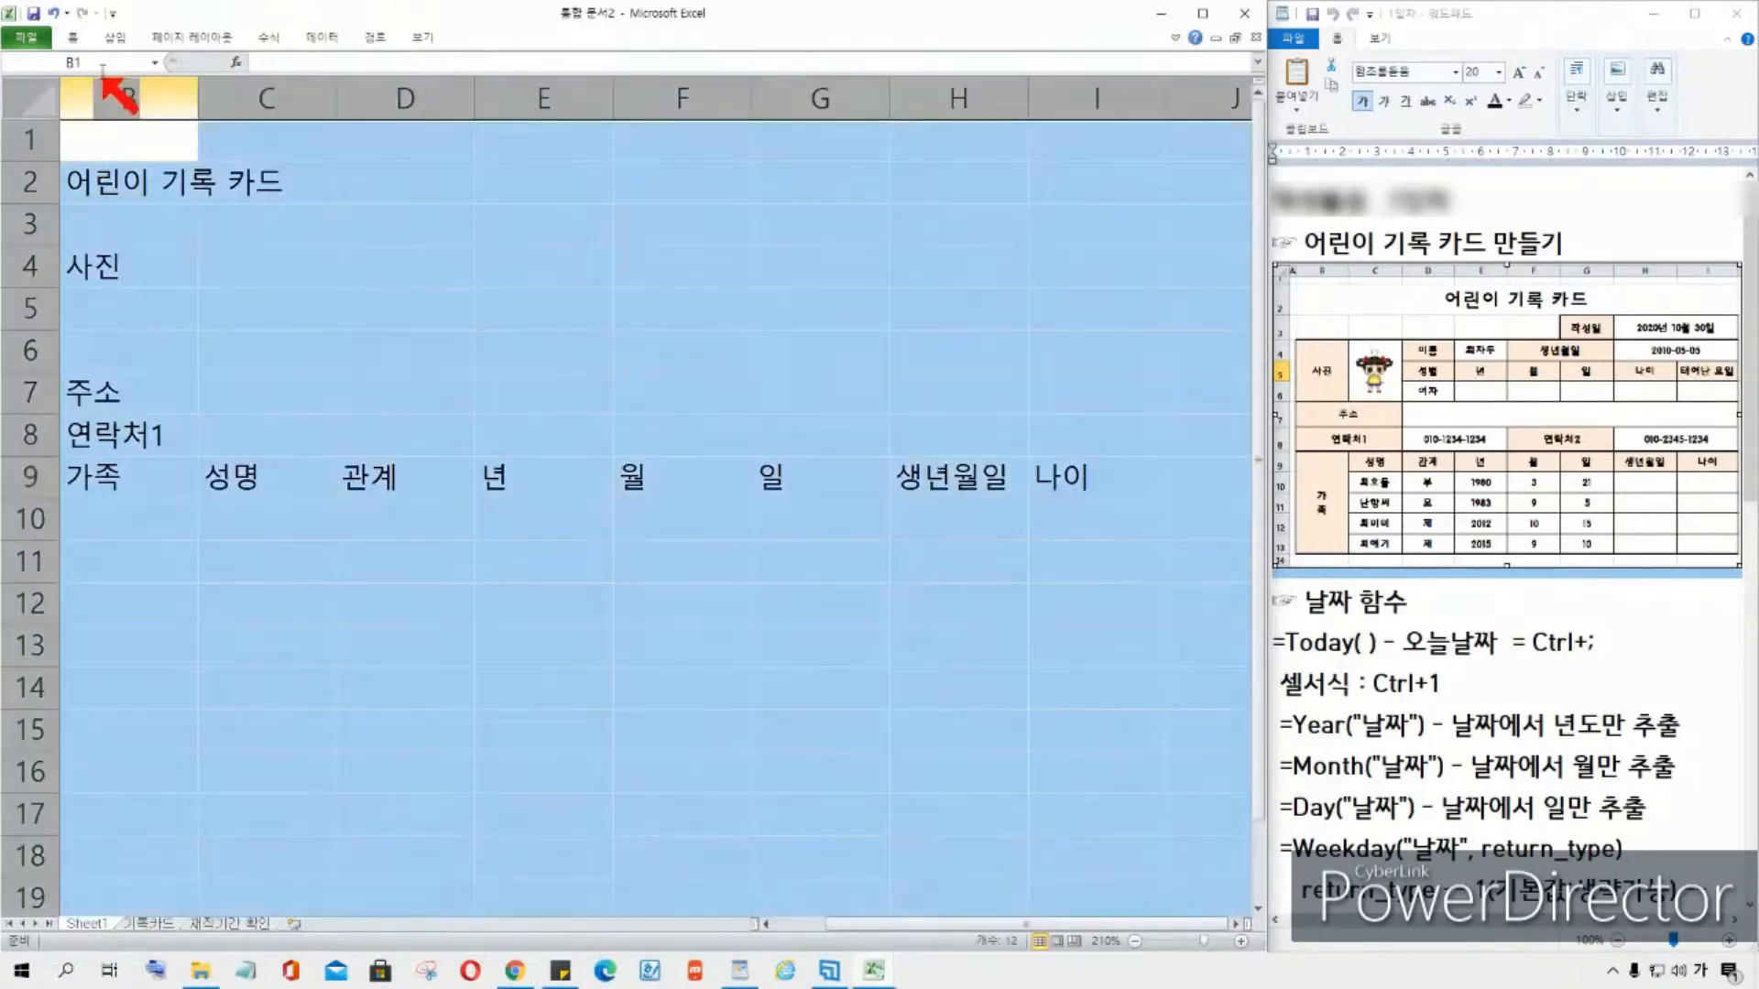
click(72, 37)
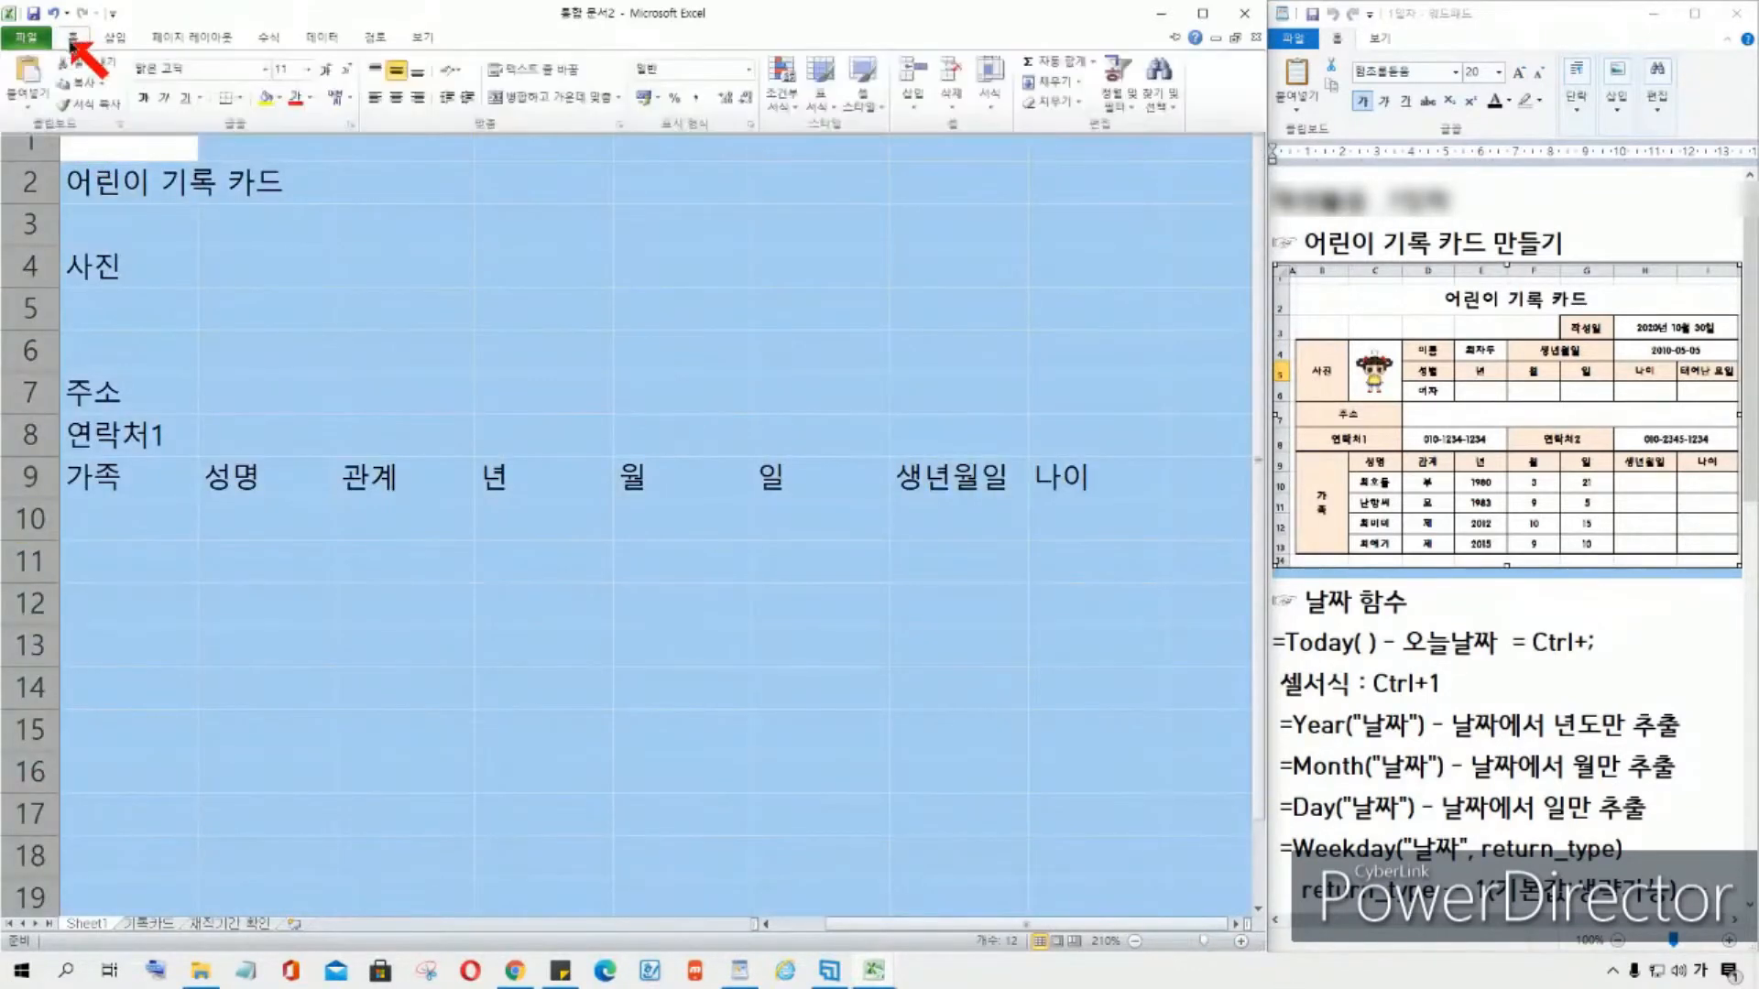
click(144, 97)
click(550, 678)
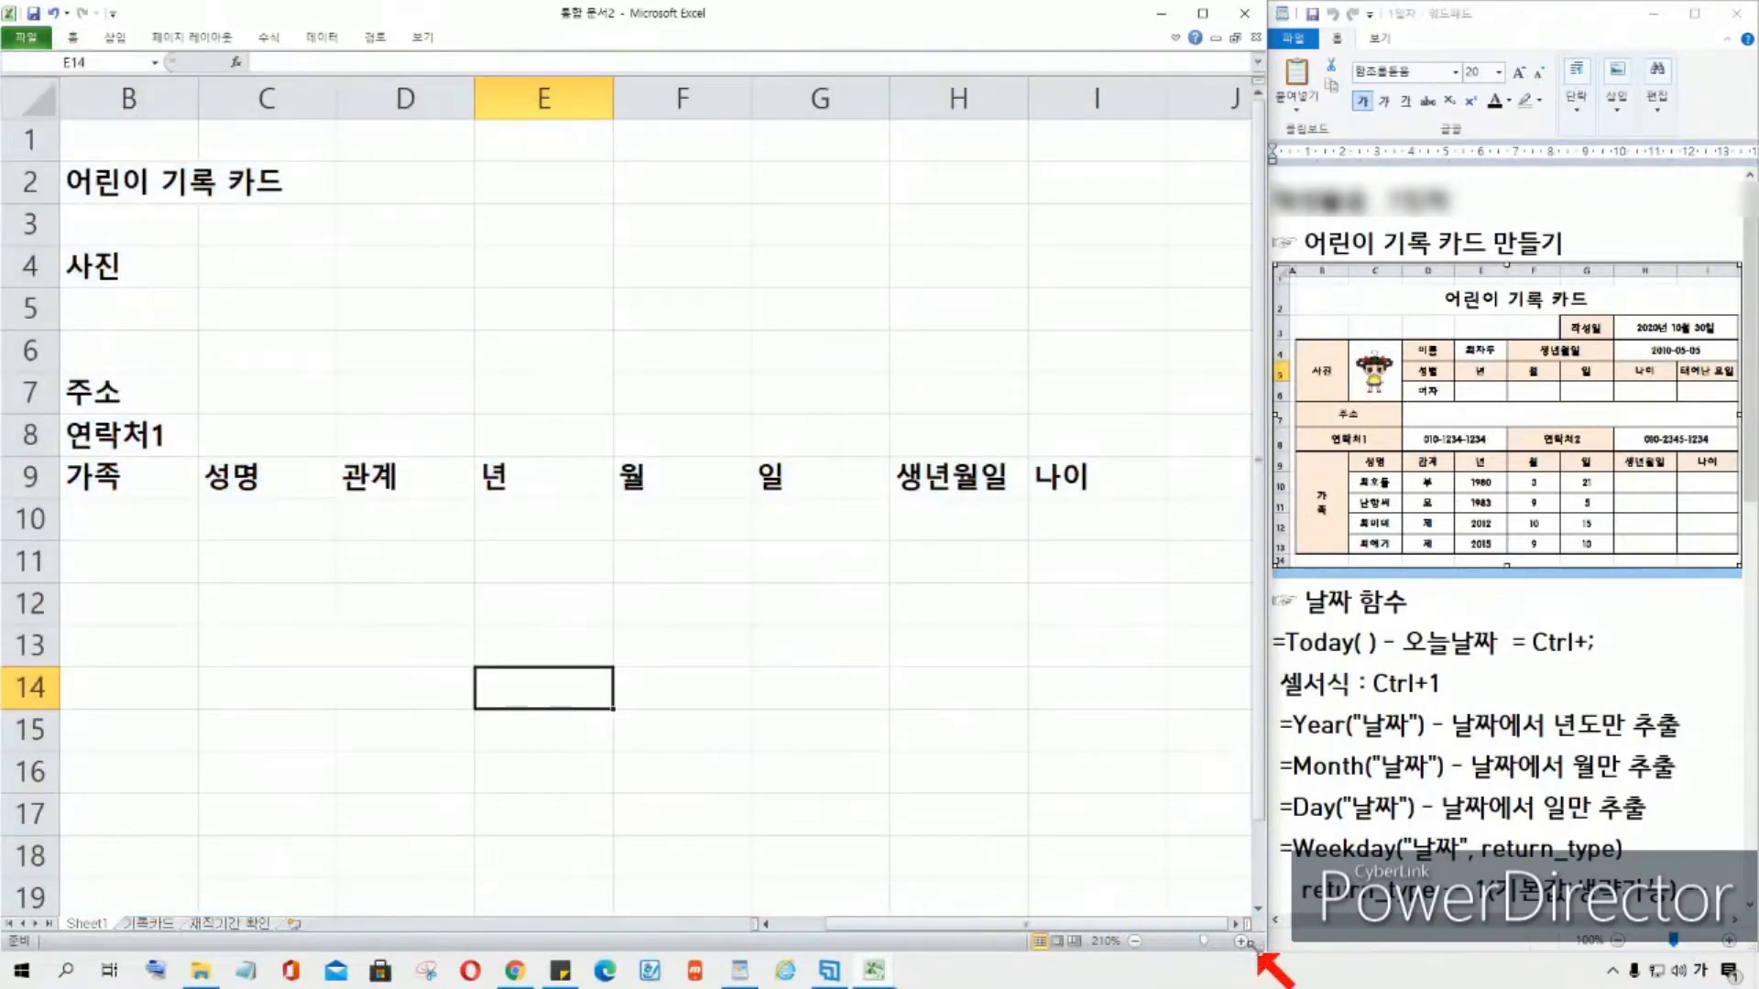
click(1240, 941)
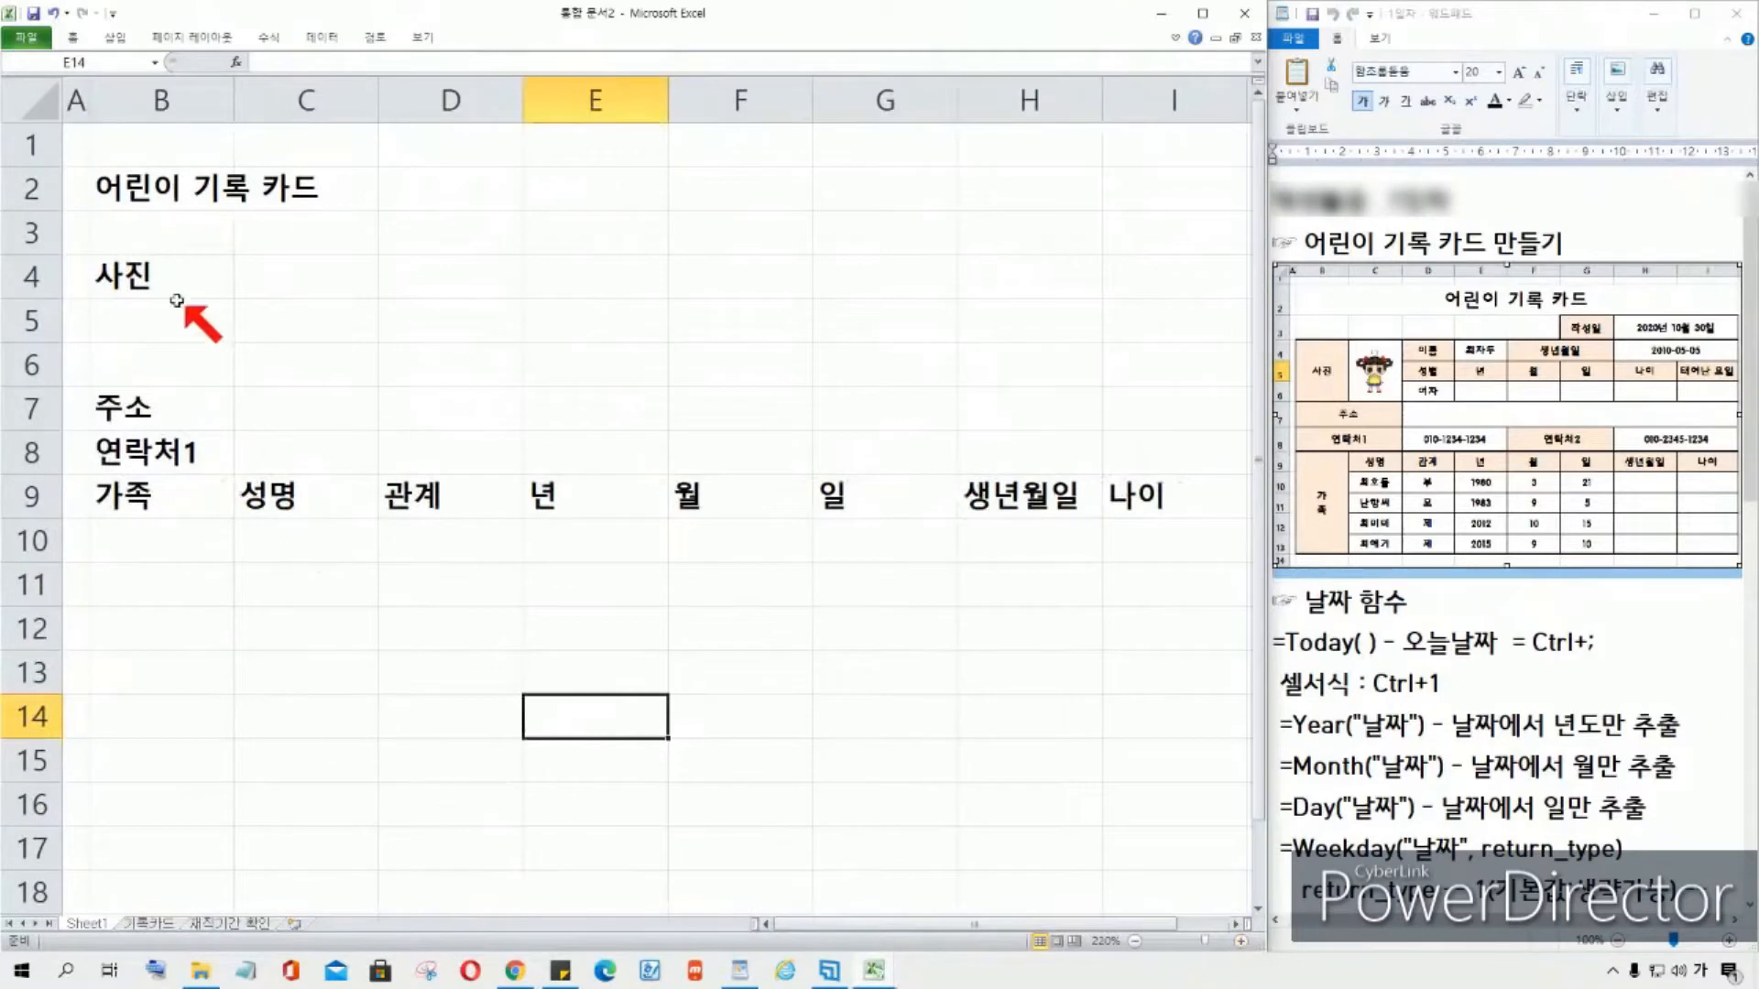
click(136, 186)
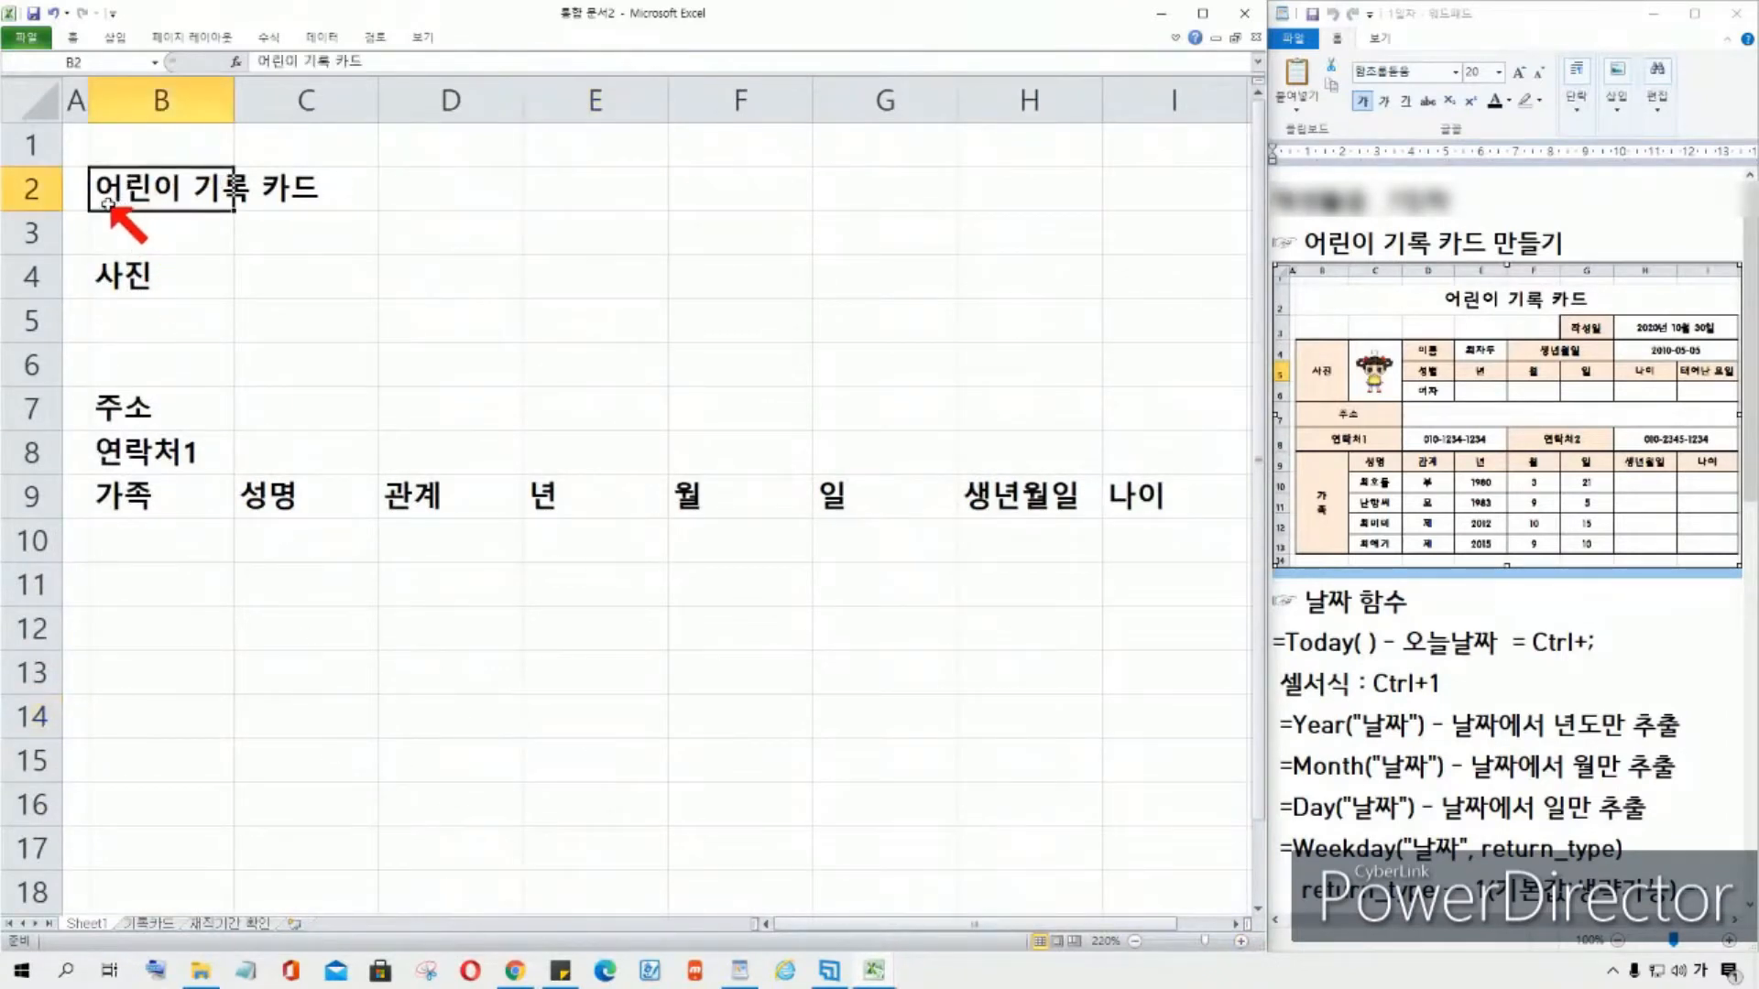
click(417, 195)
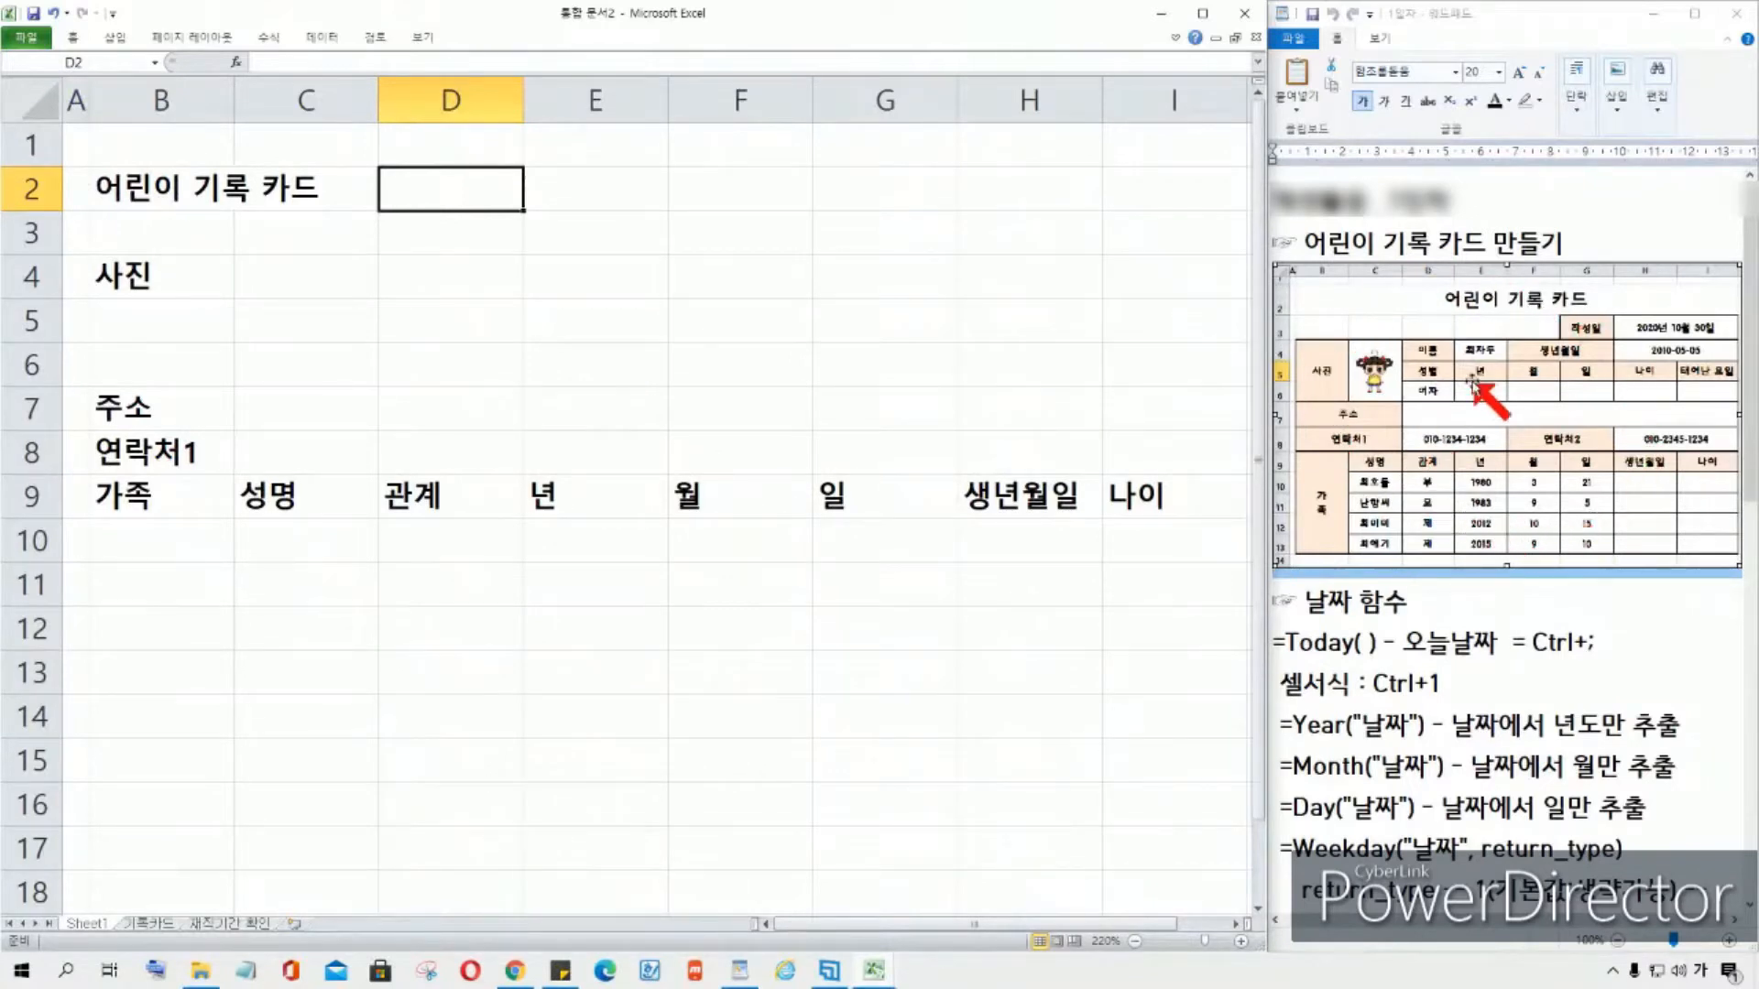
Step: Enter the four family members' names from the example under 성명 in cells C10 to C13
click(315, 542)
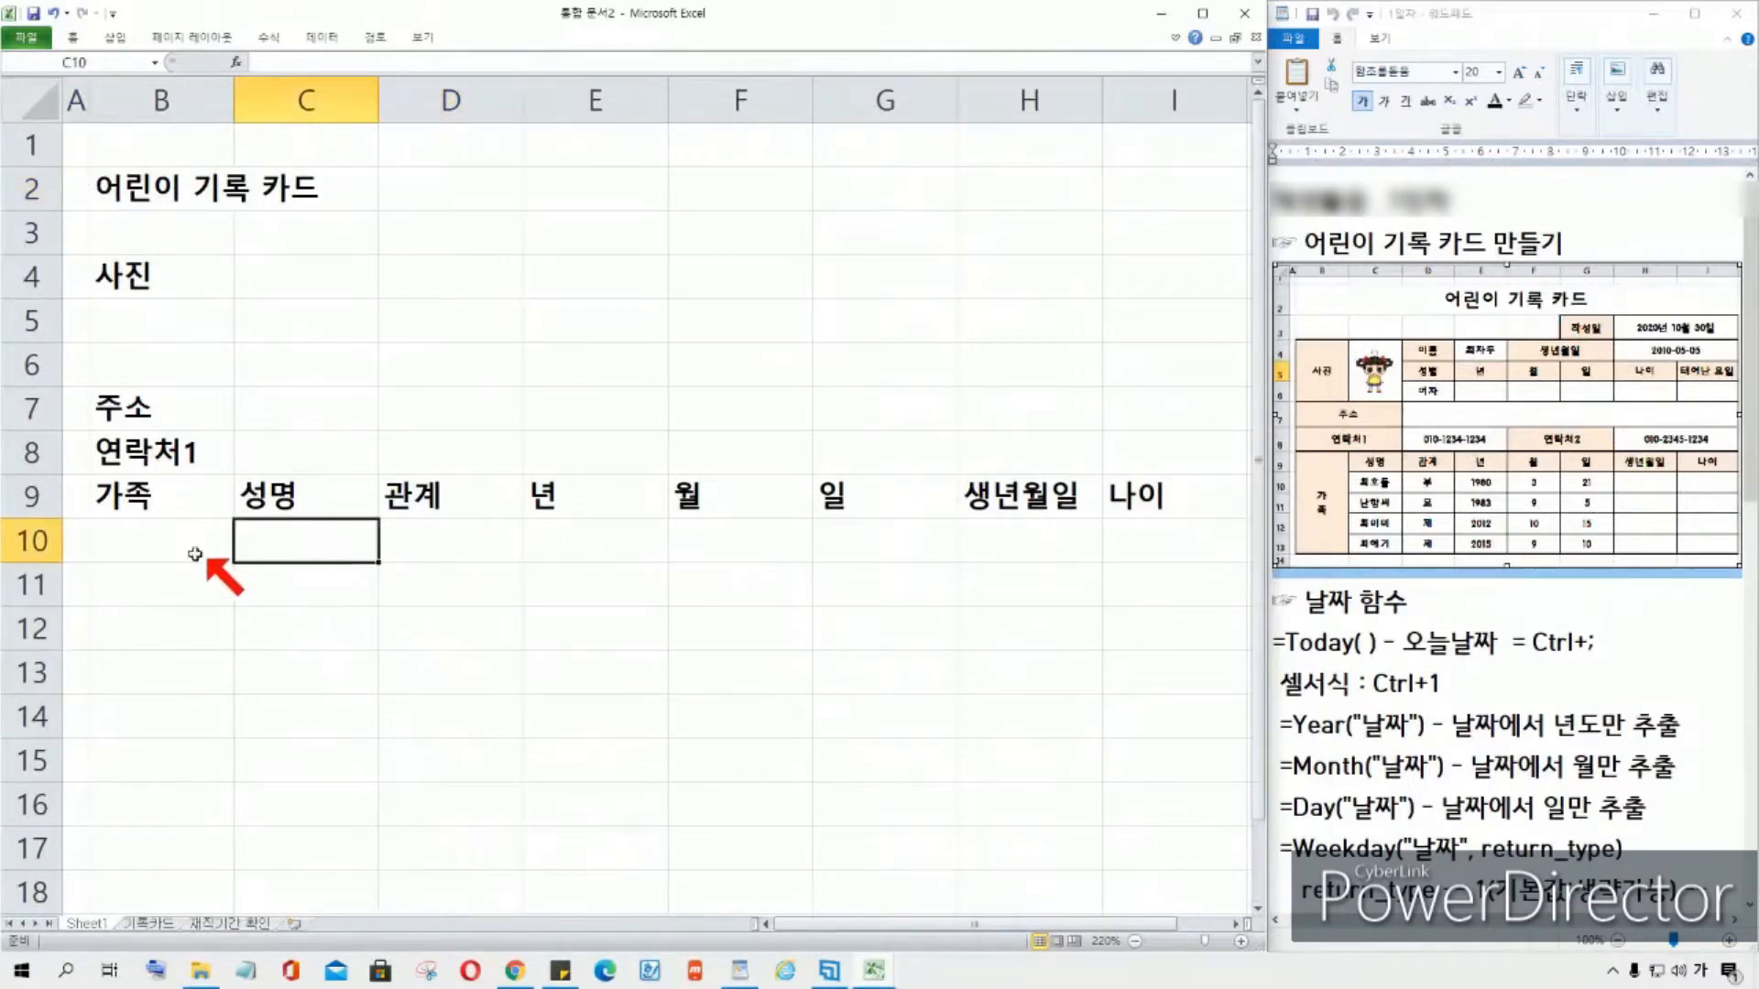
text(ㅊ)
text(돌)
key(Return)
text(난향)
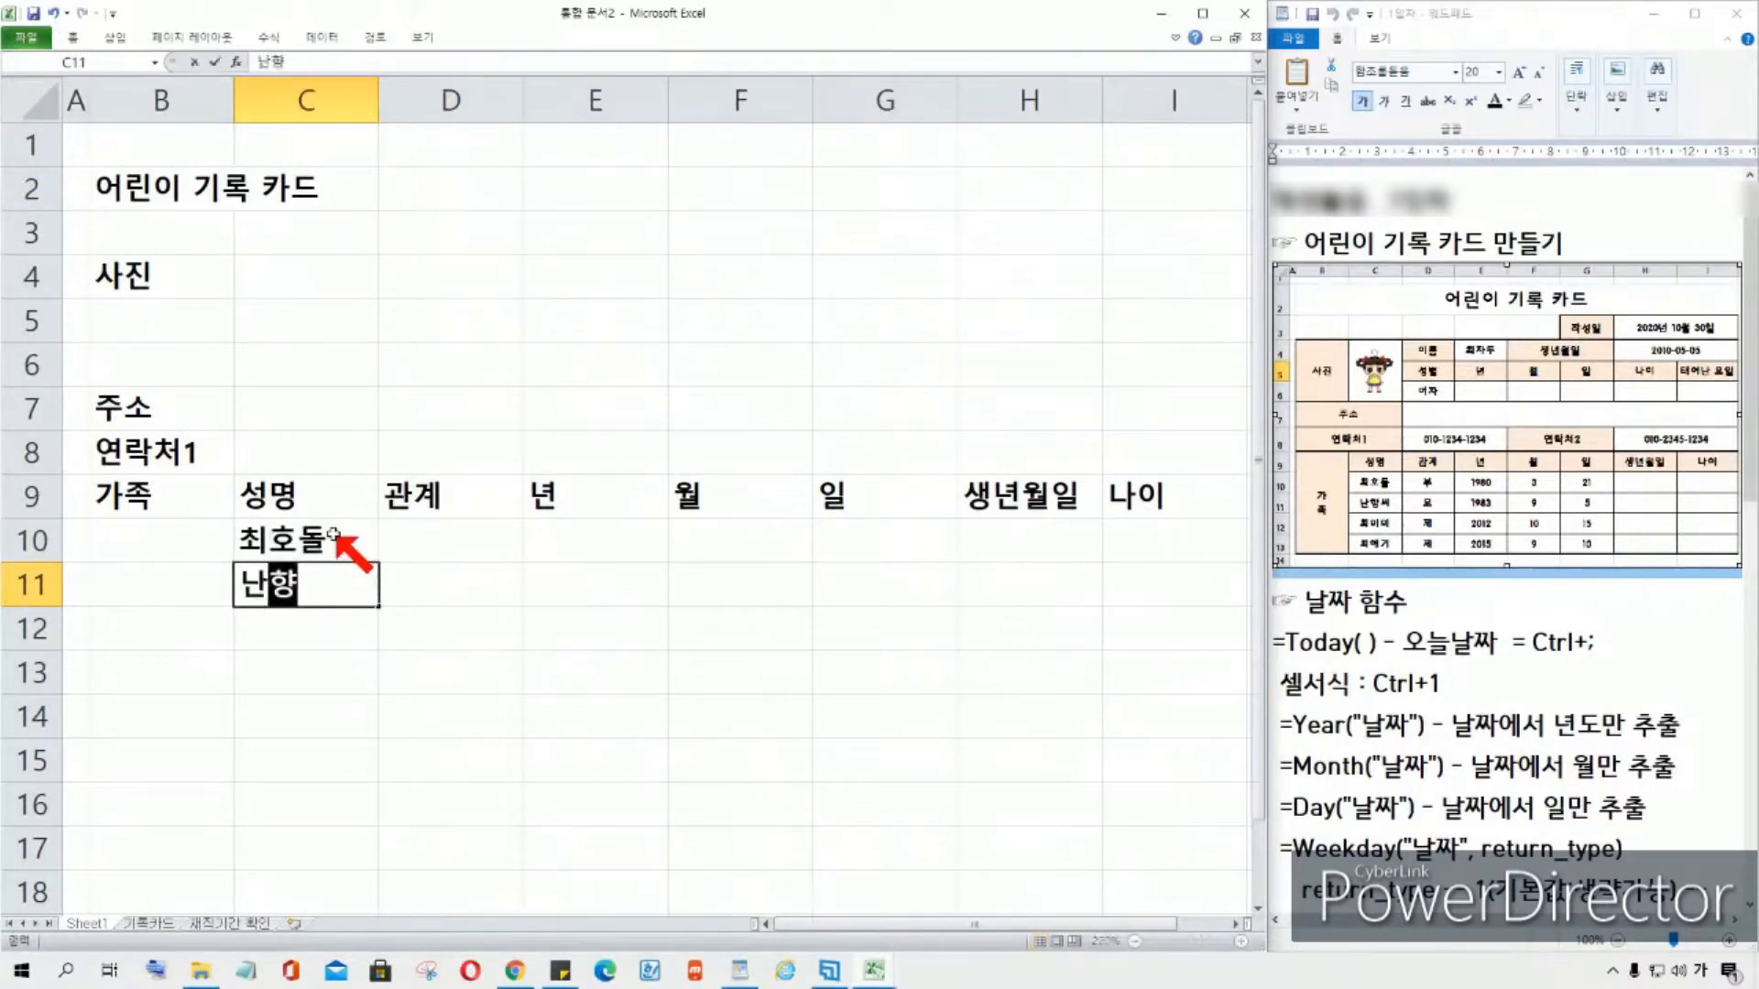
text(ㅅㅆ)
key(BackSpace)
text(씨)
key(Return)
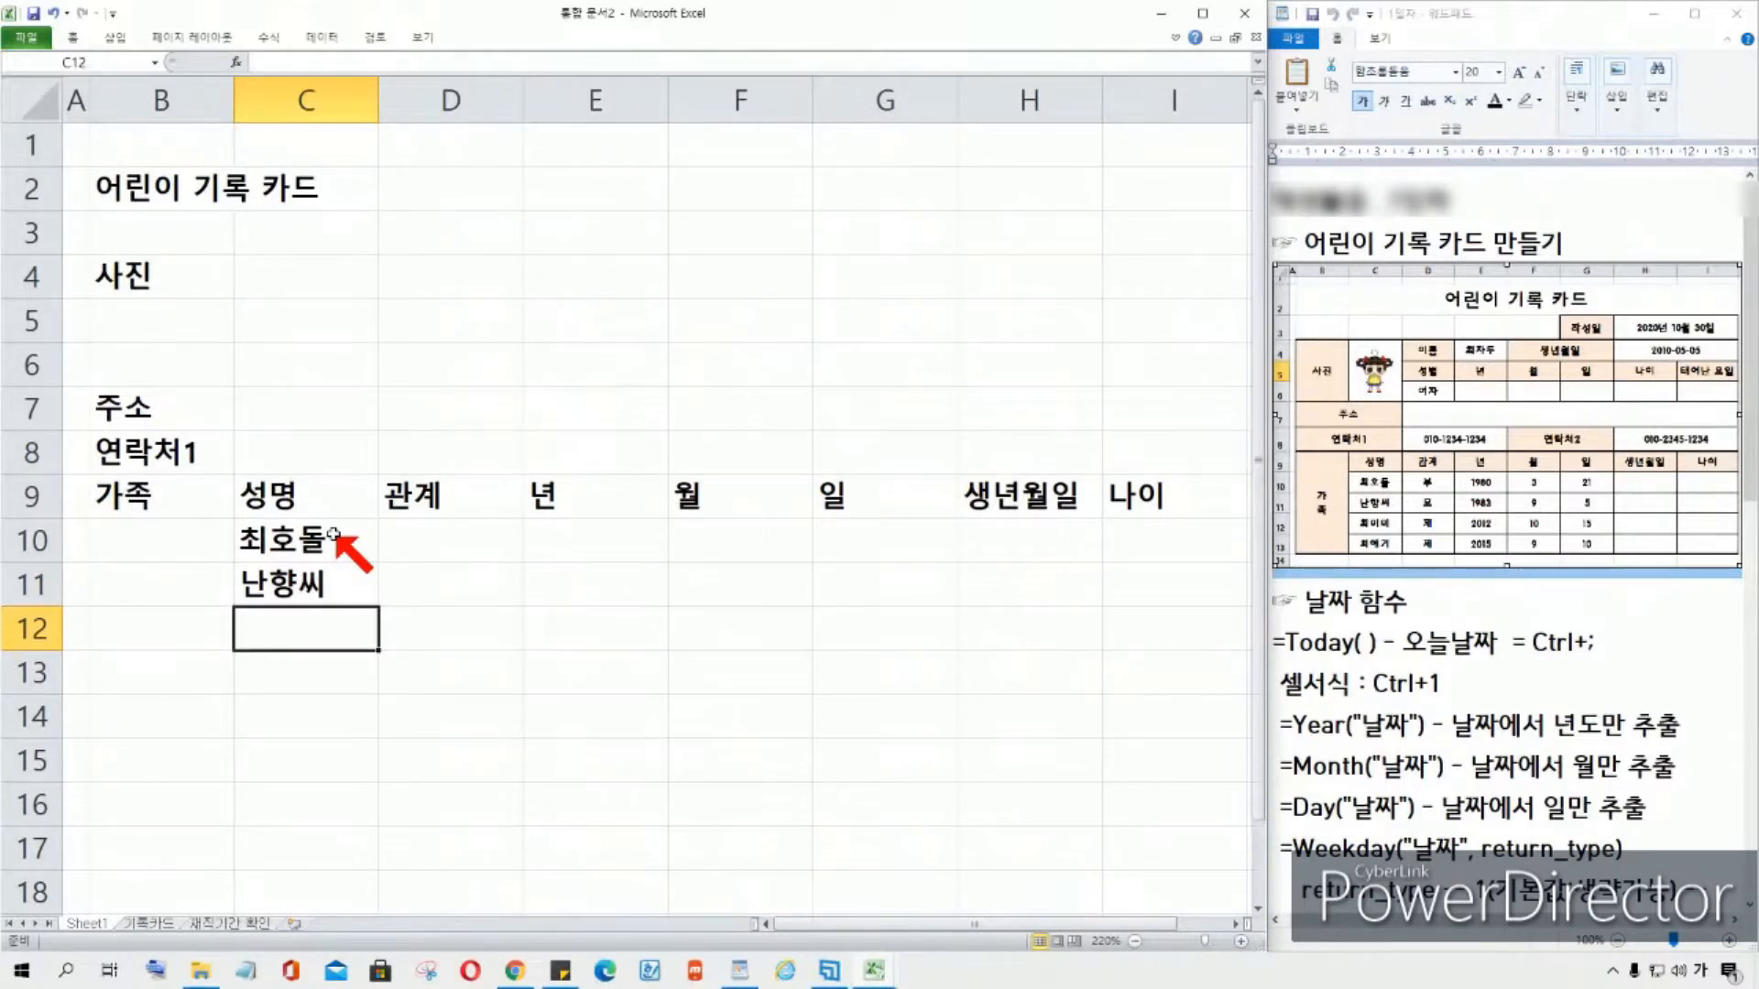
text(최미미)
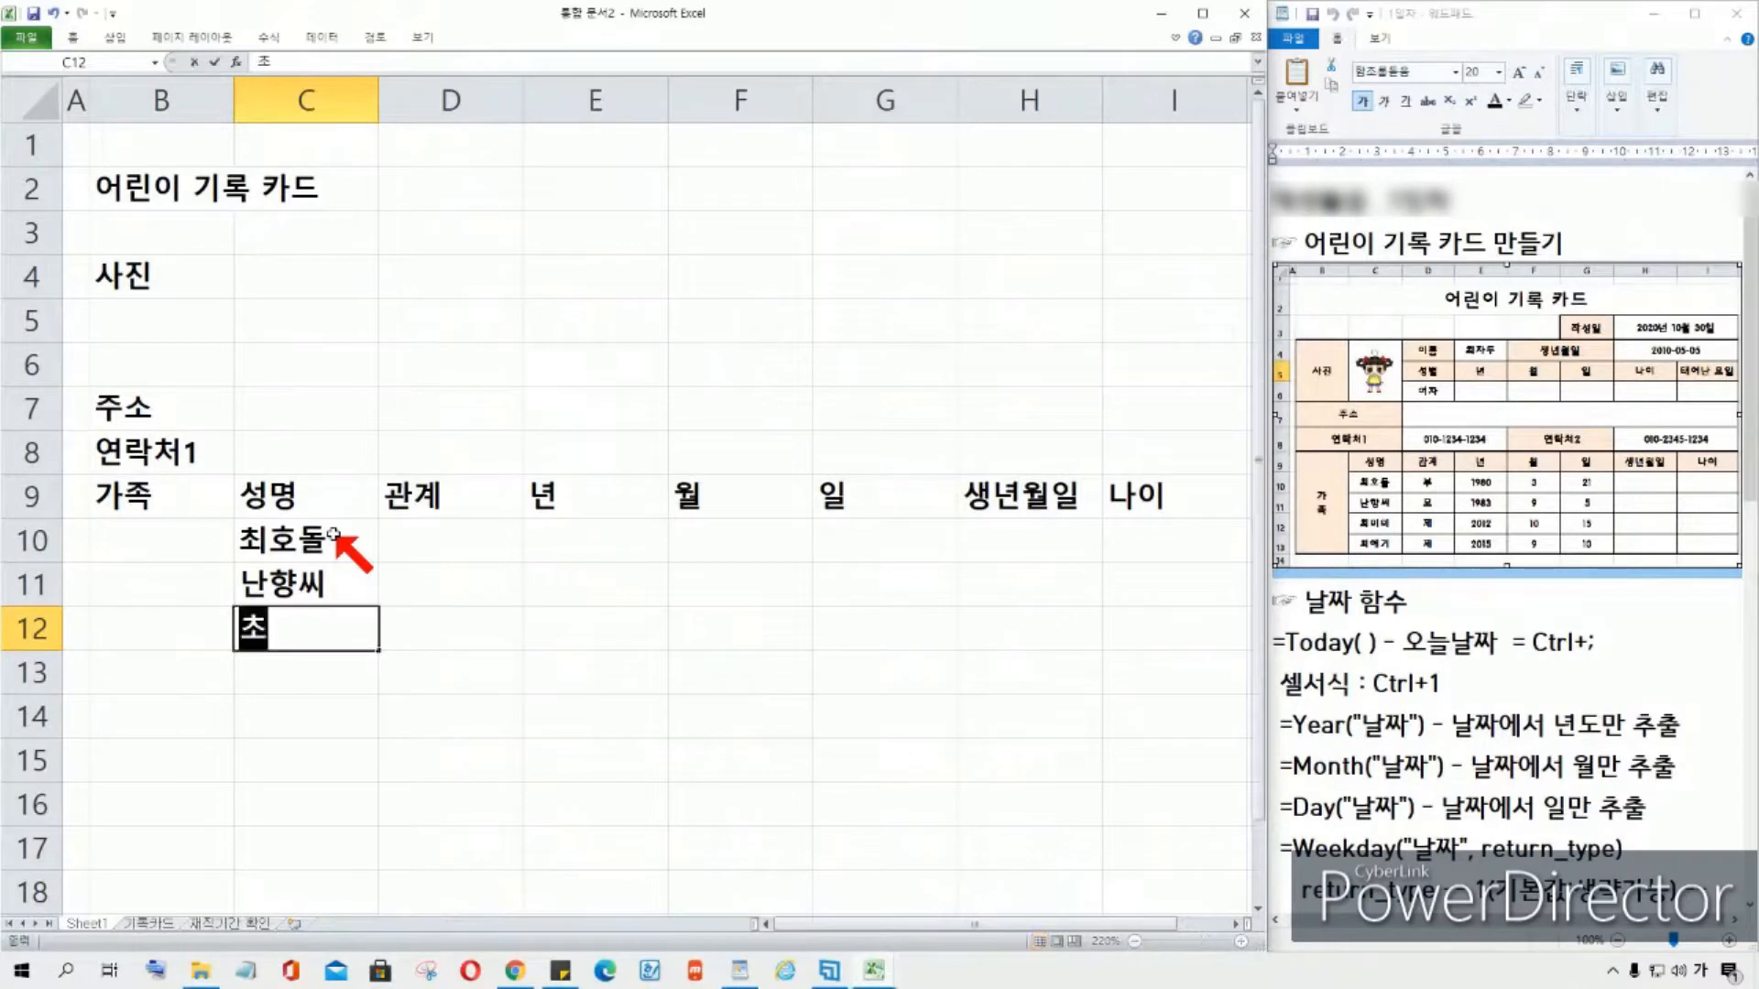
key(Return)
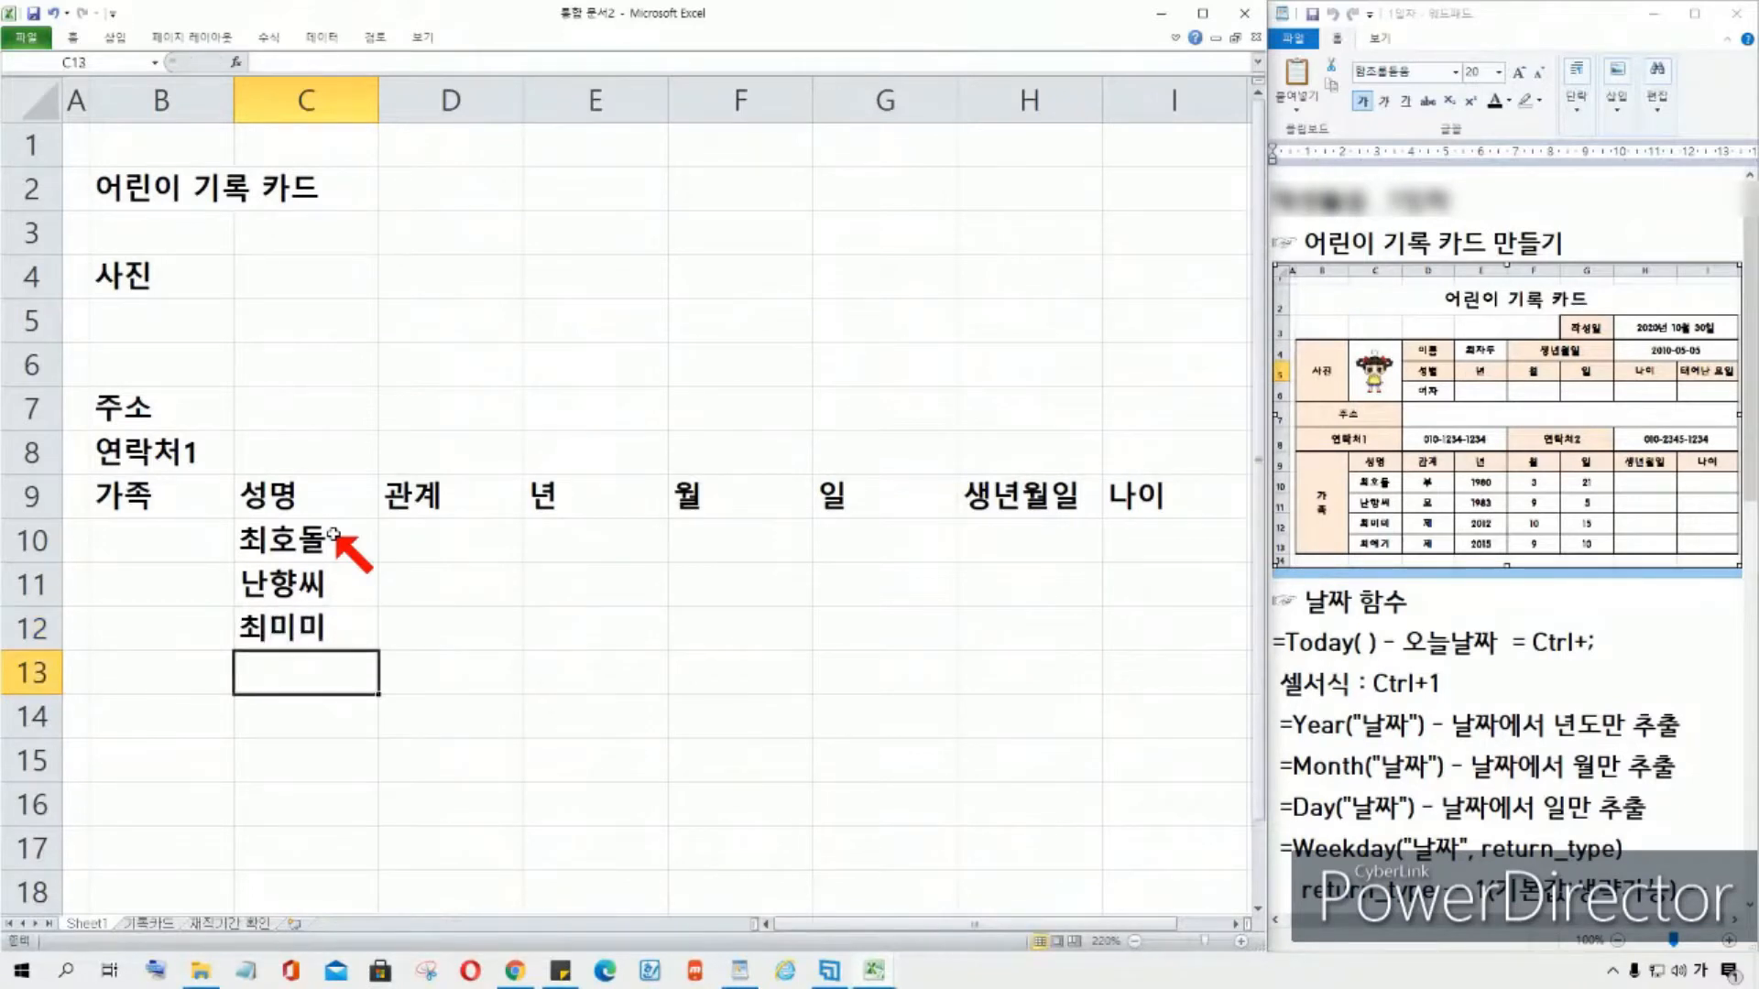
text(최애기)
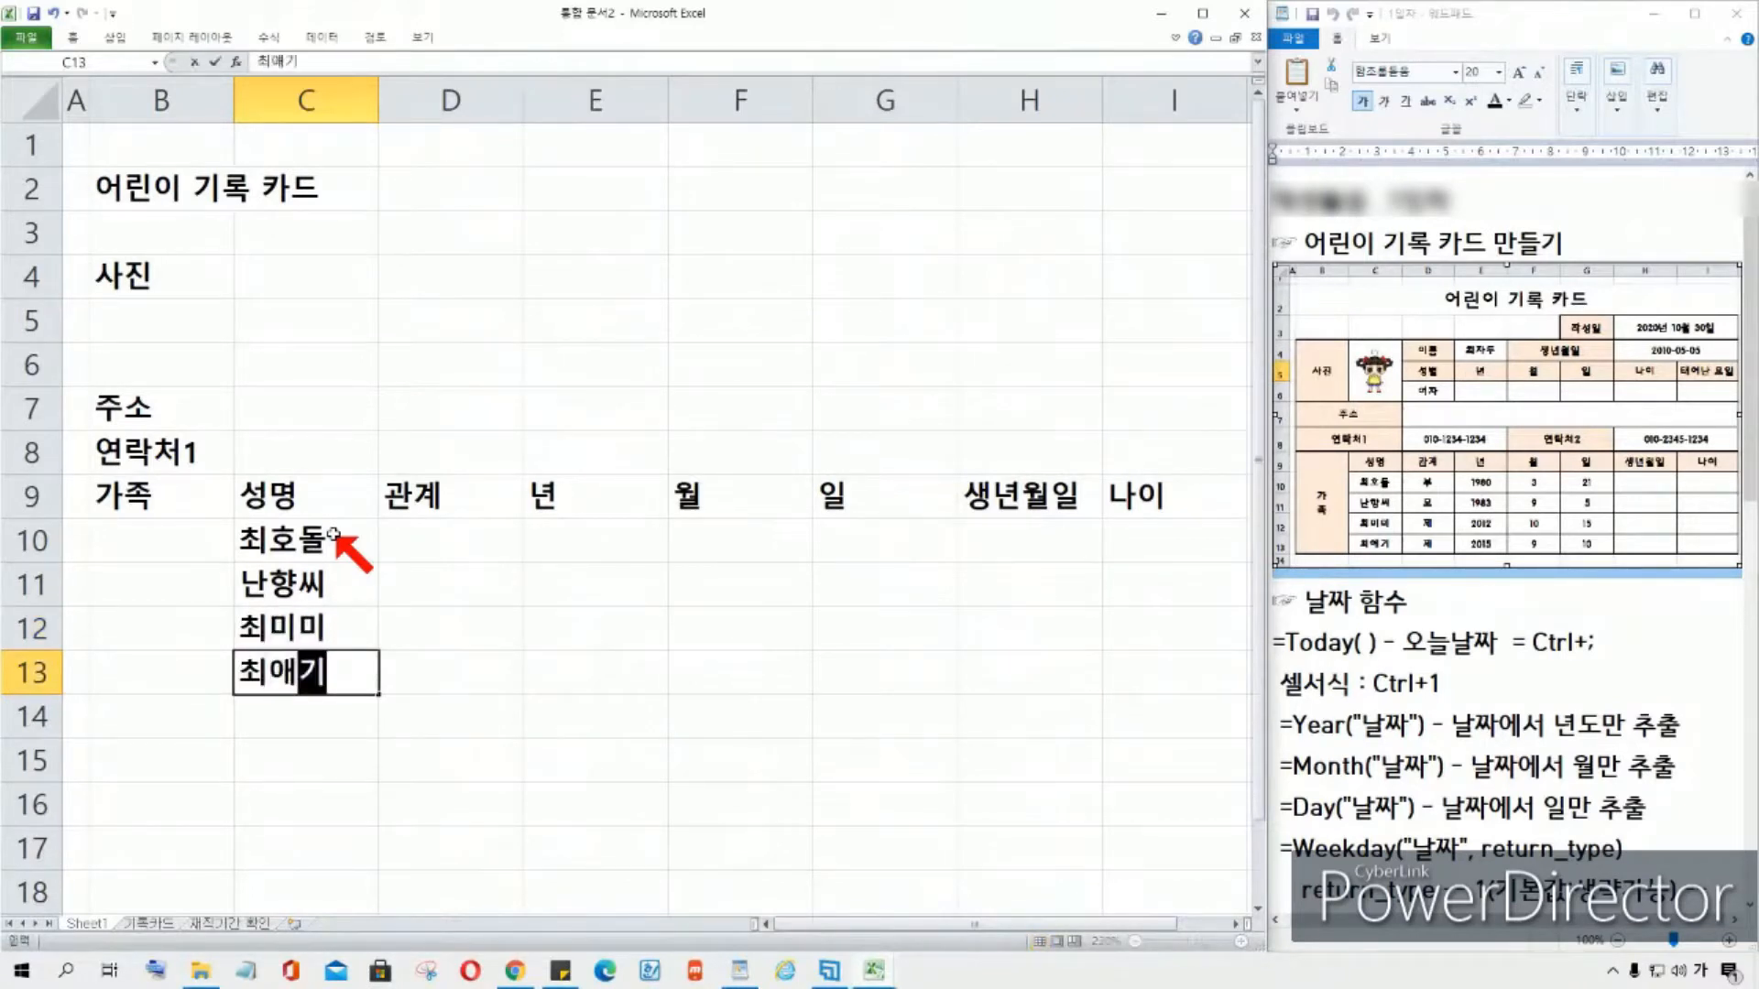
key(Right)
Step: Fill the 관계 column with 부, 모, 제 and 제 in cells D10 to D13, and go to E10
key(Up)
key(Up)
key(Up)
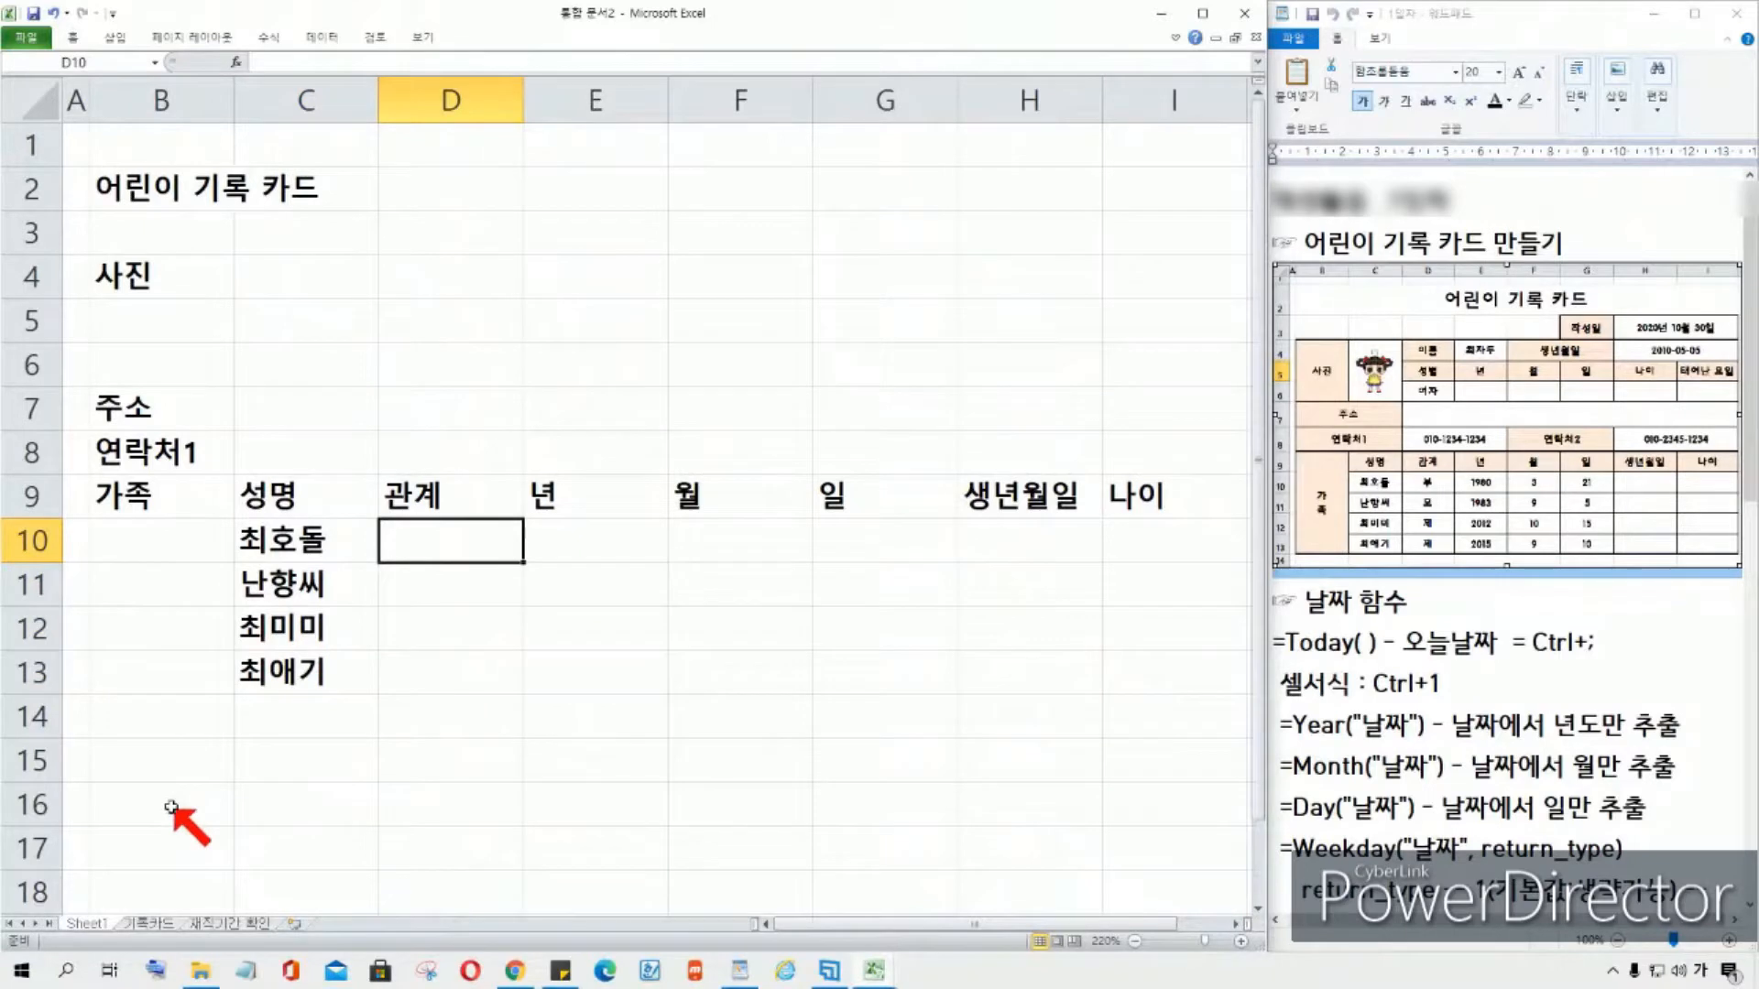
text(부)
key(Return)
text(모)
key(Return)
text(제)
key(Return)
text(제)
key(Up)
key(Right)
key(Up)
key(Up)
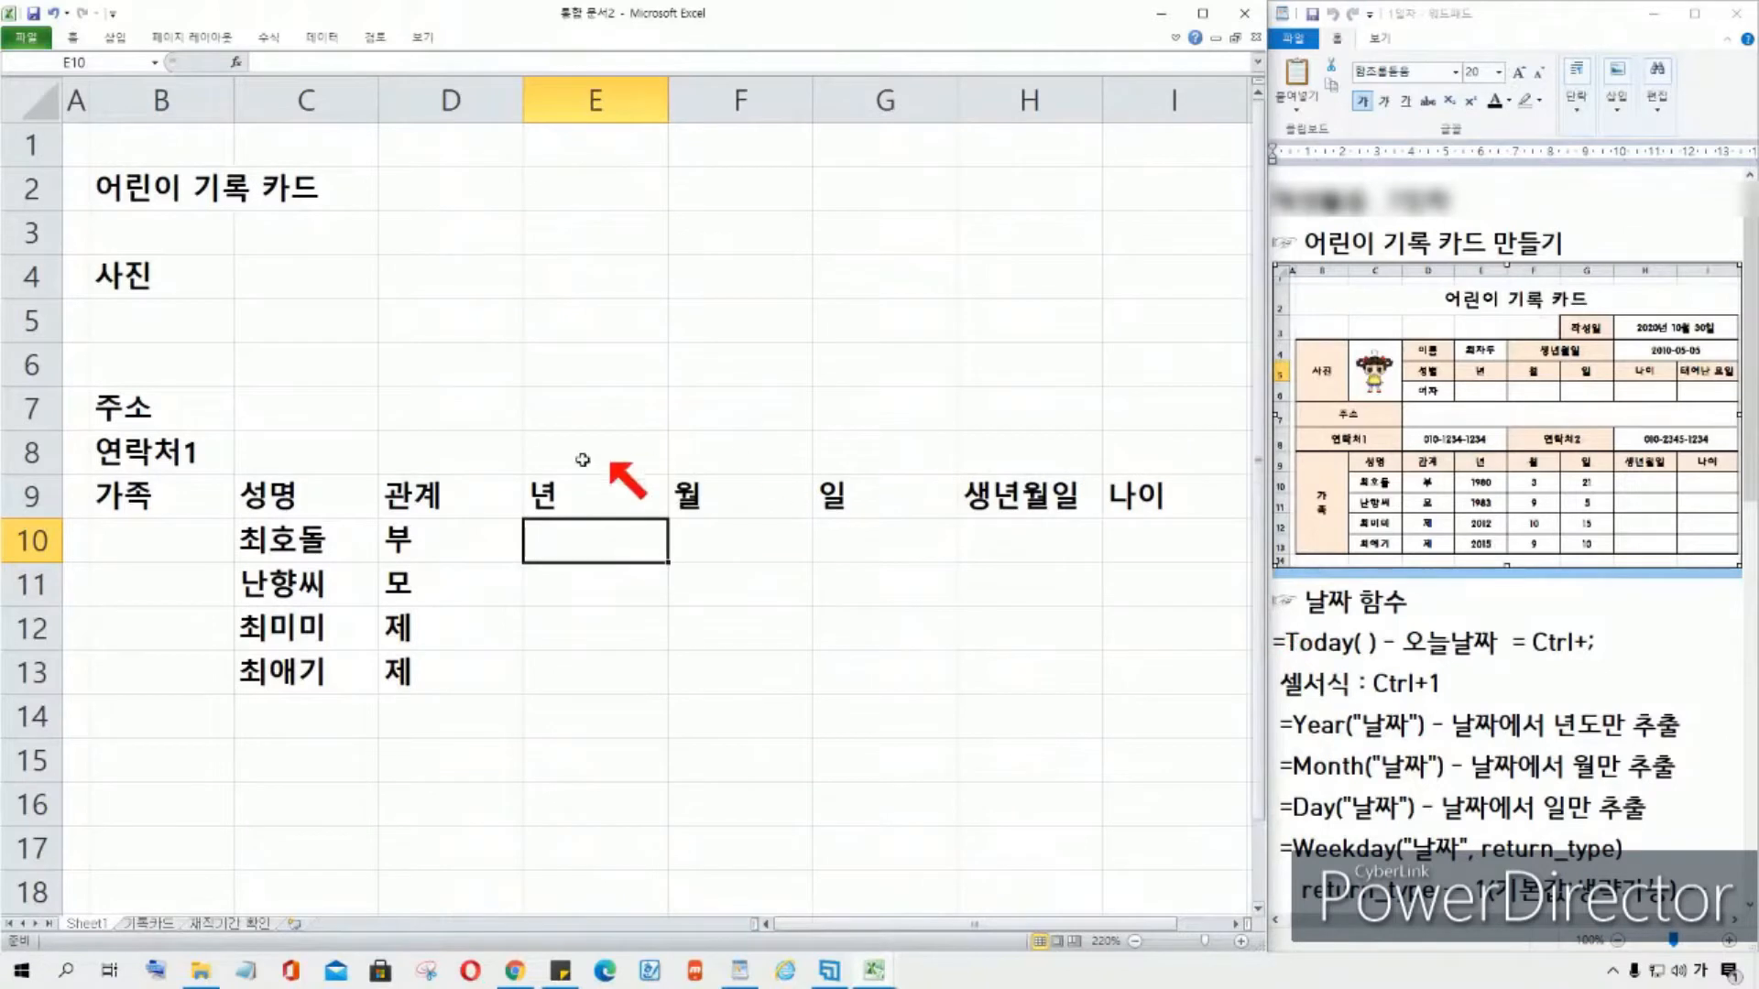
Step: Enter the labels 연락처2 in E7 and 이름 in C4, with the child's name in D4
click(630, 414)
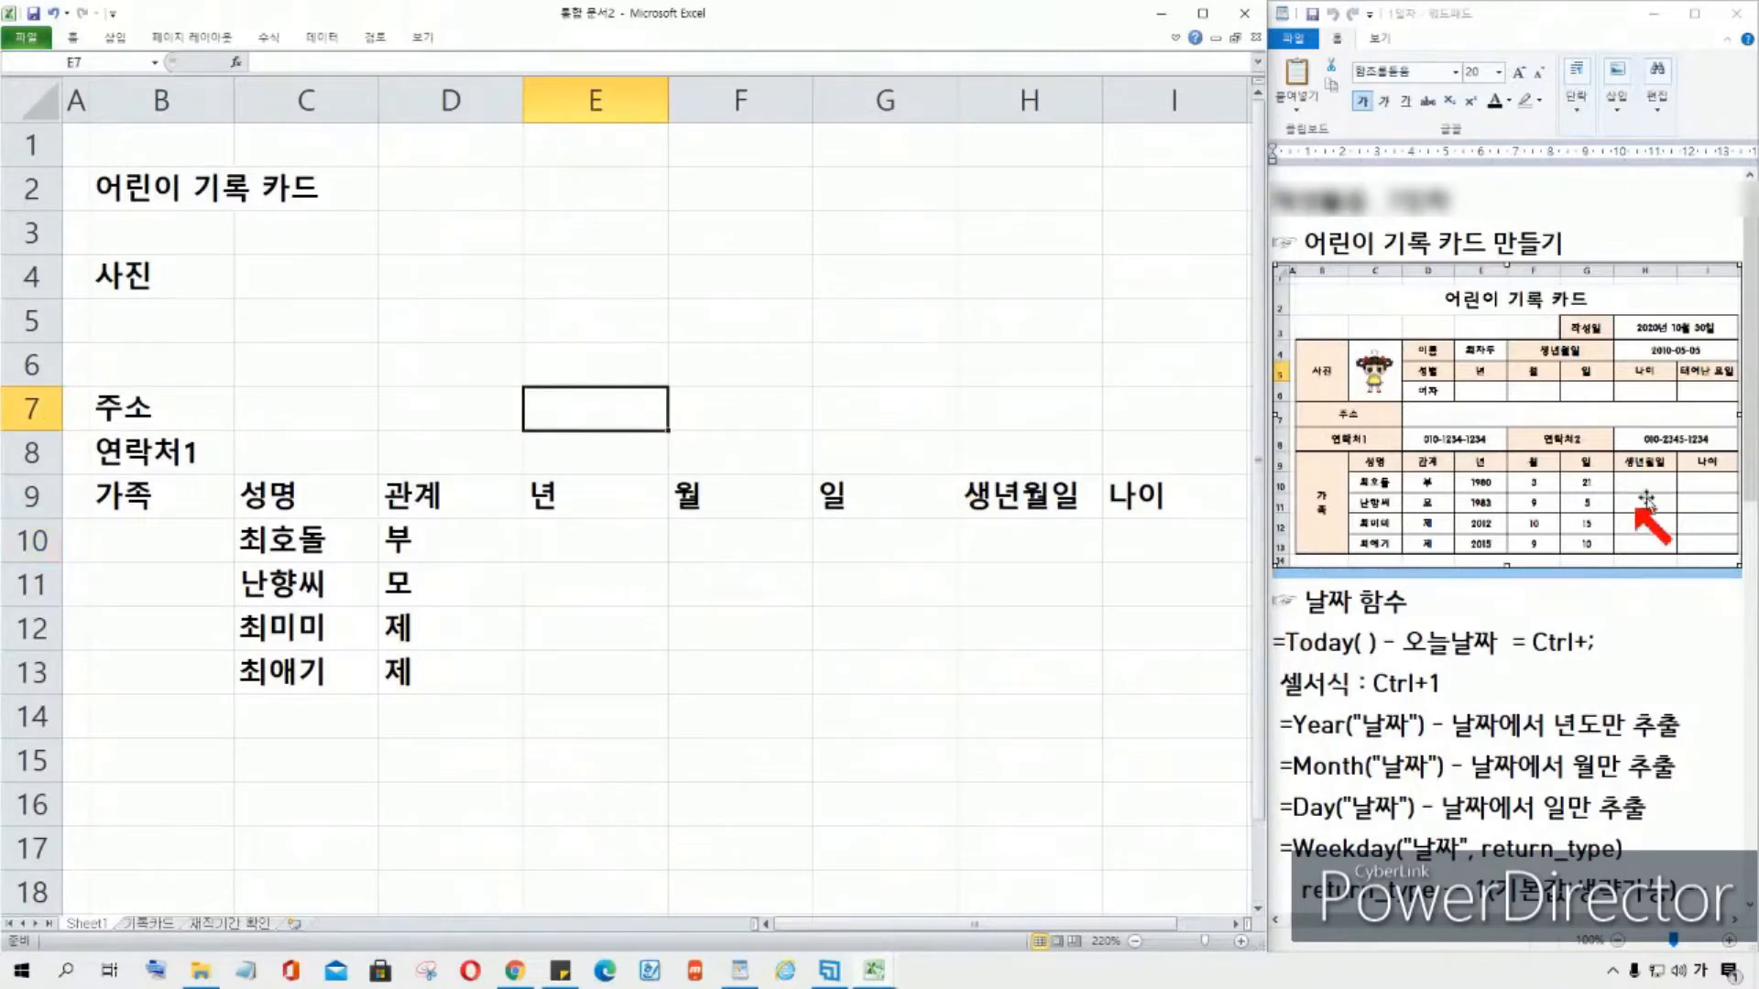
text(연락처2)
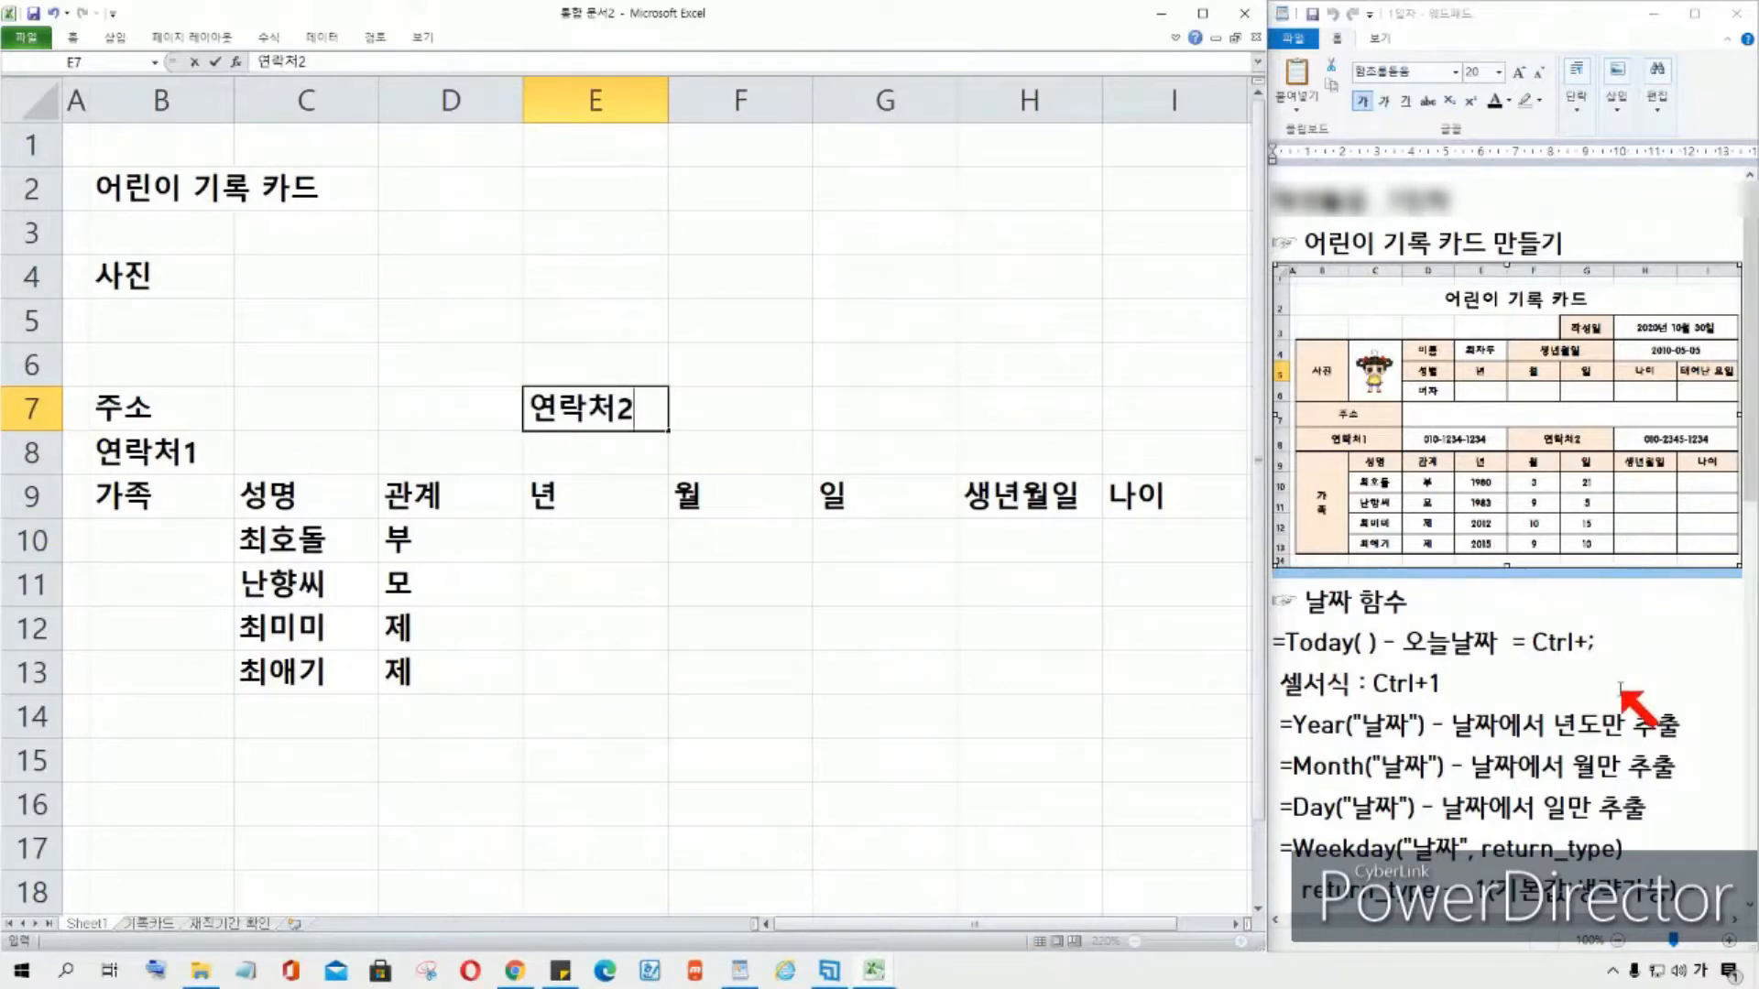
click(298, 272)
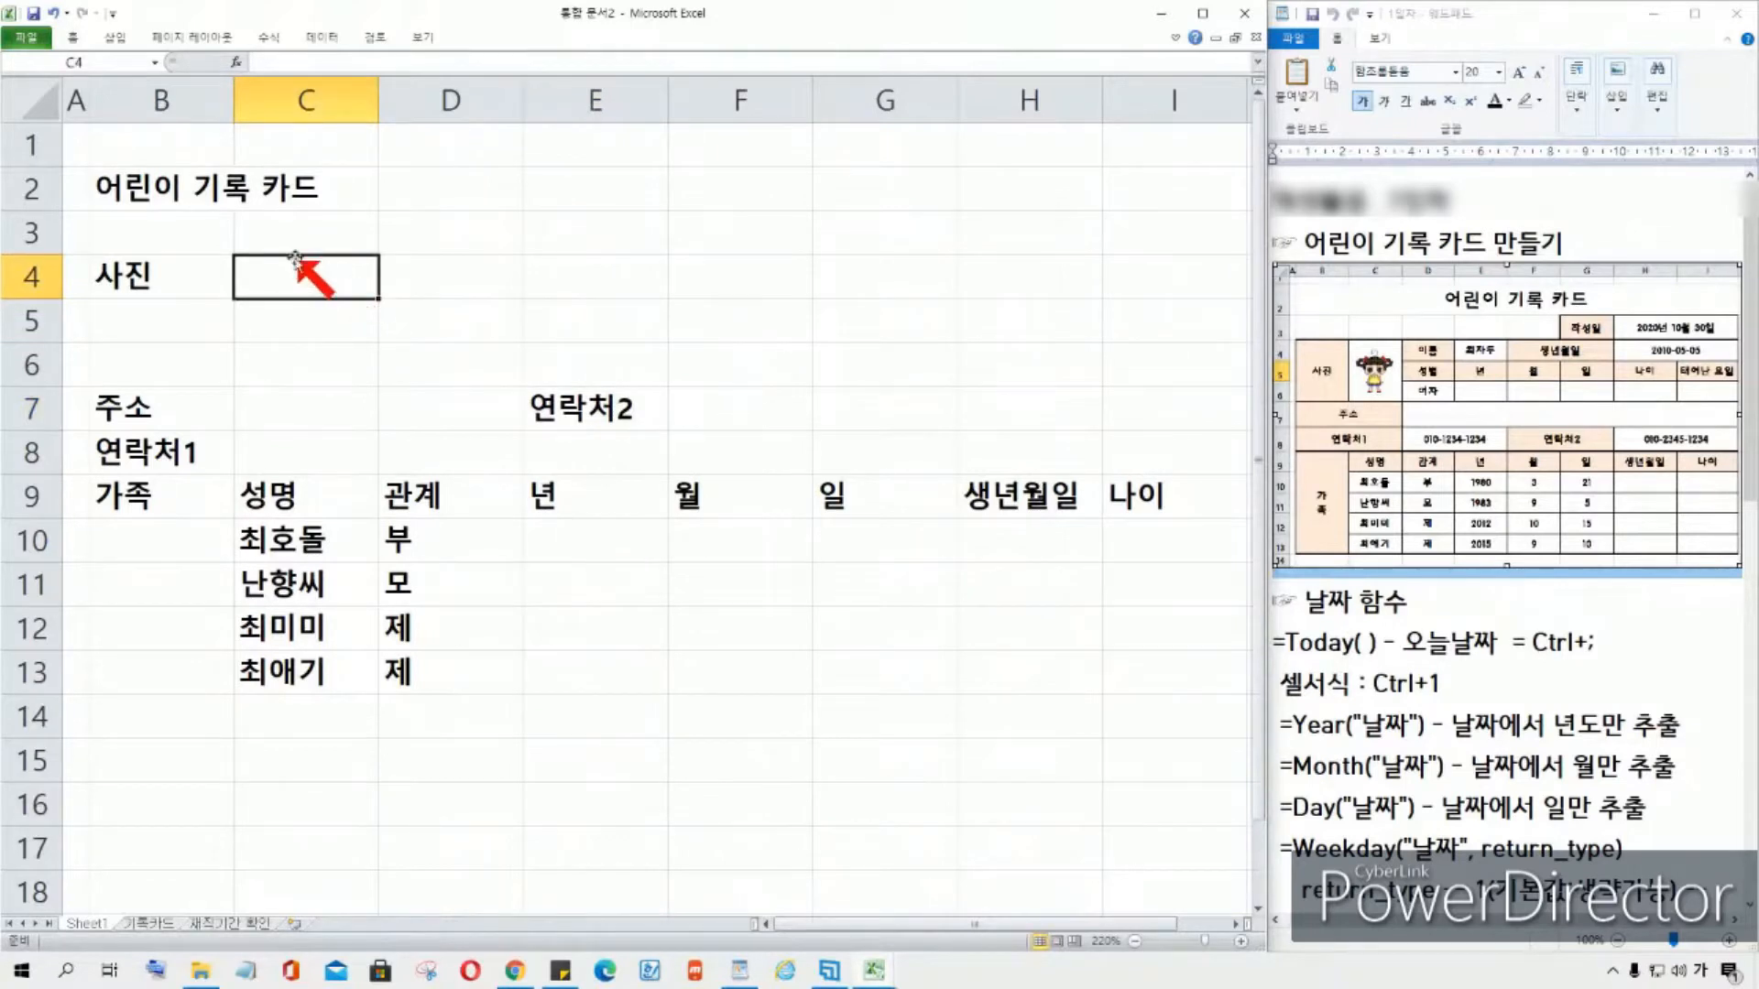
text(이름)
key(Tab)
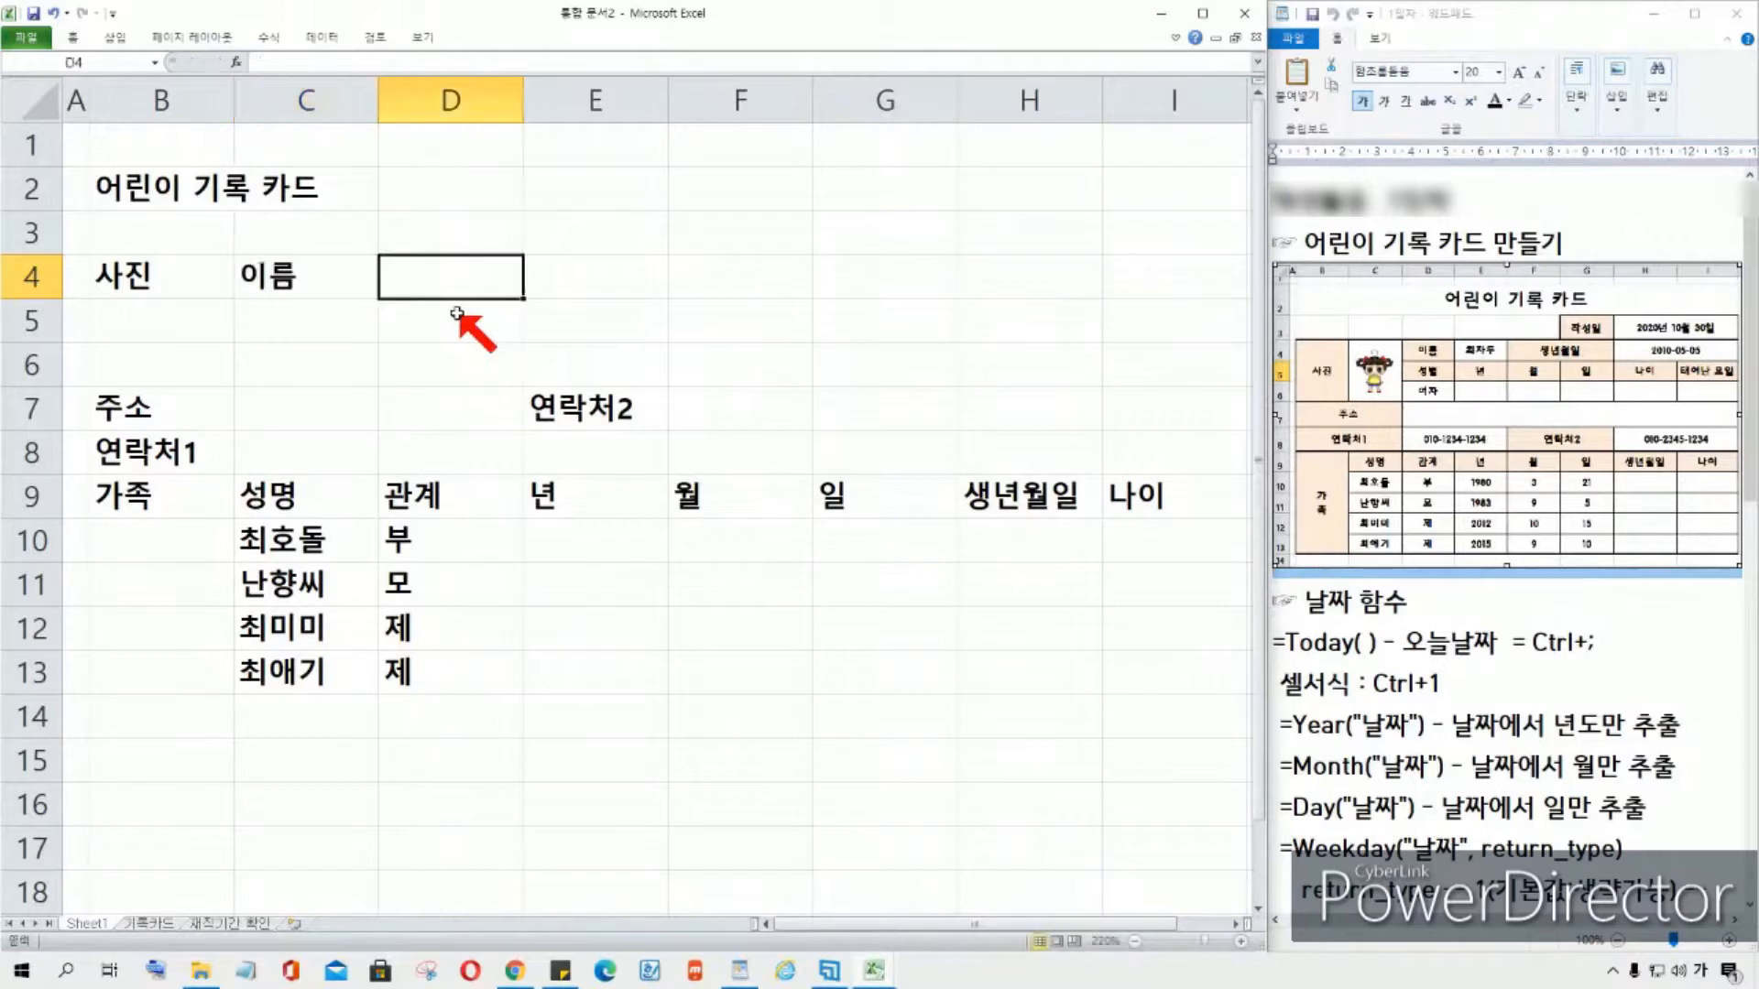
text(최자두)
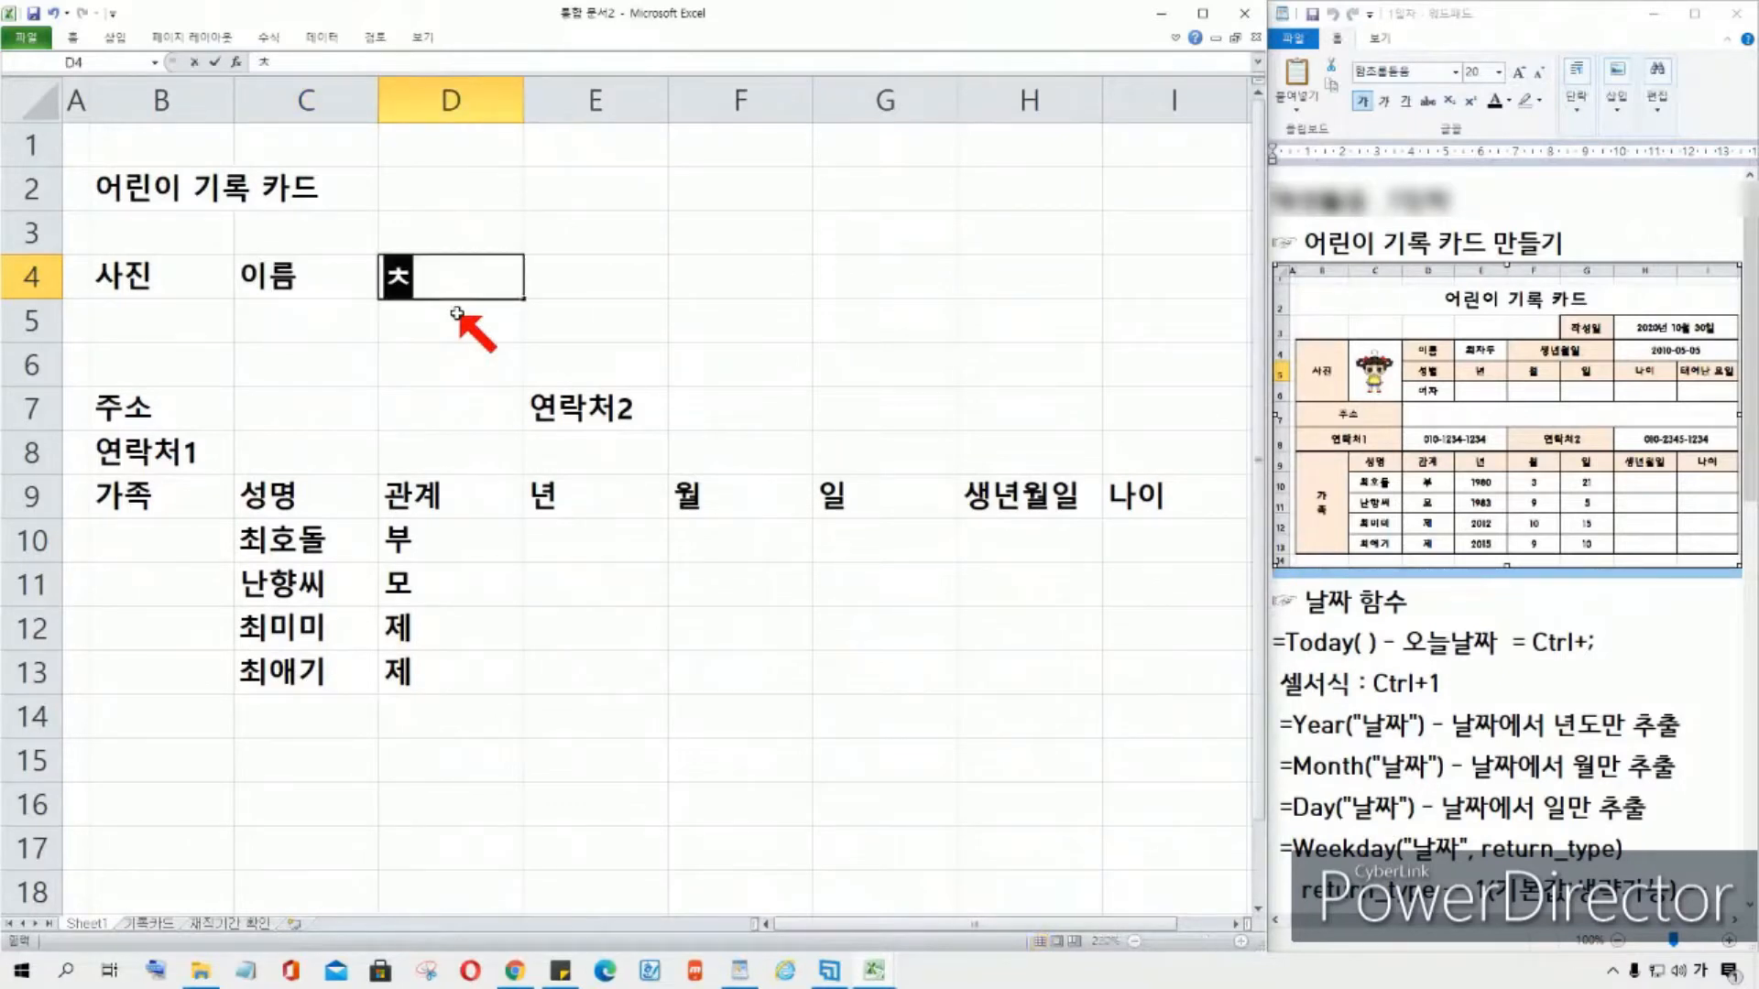
key(Tab)
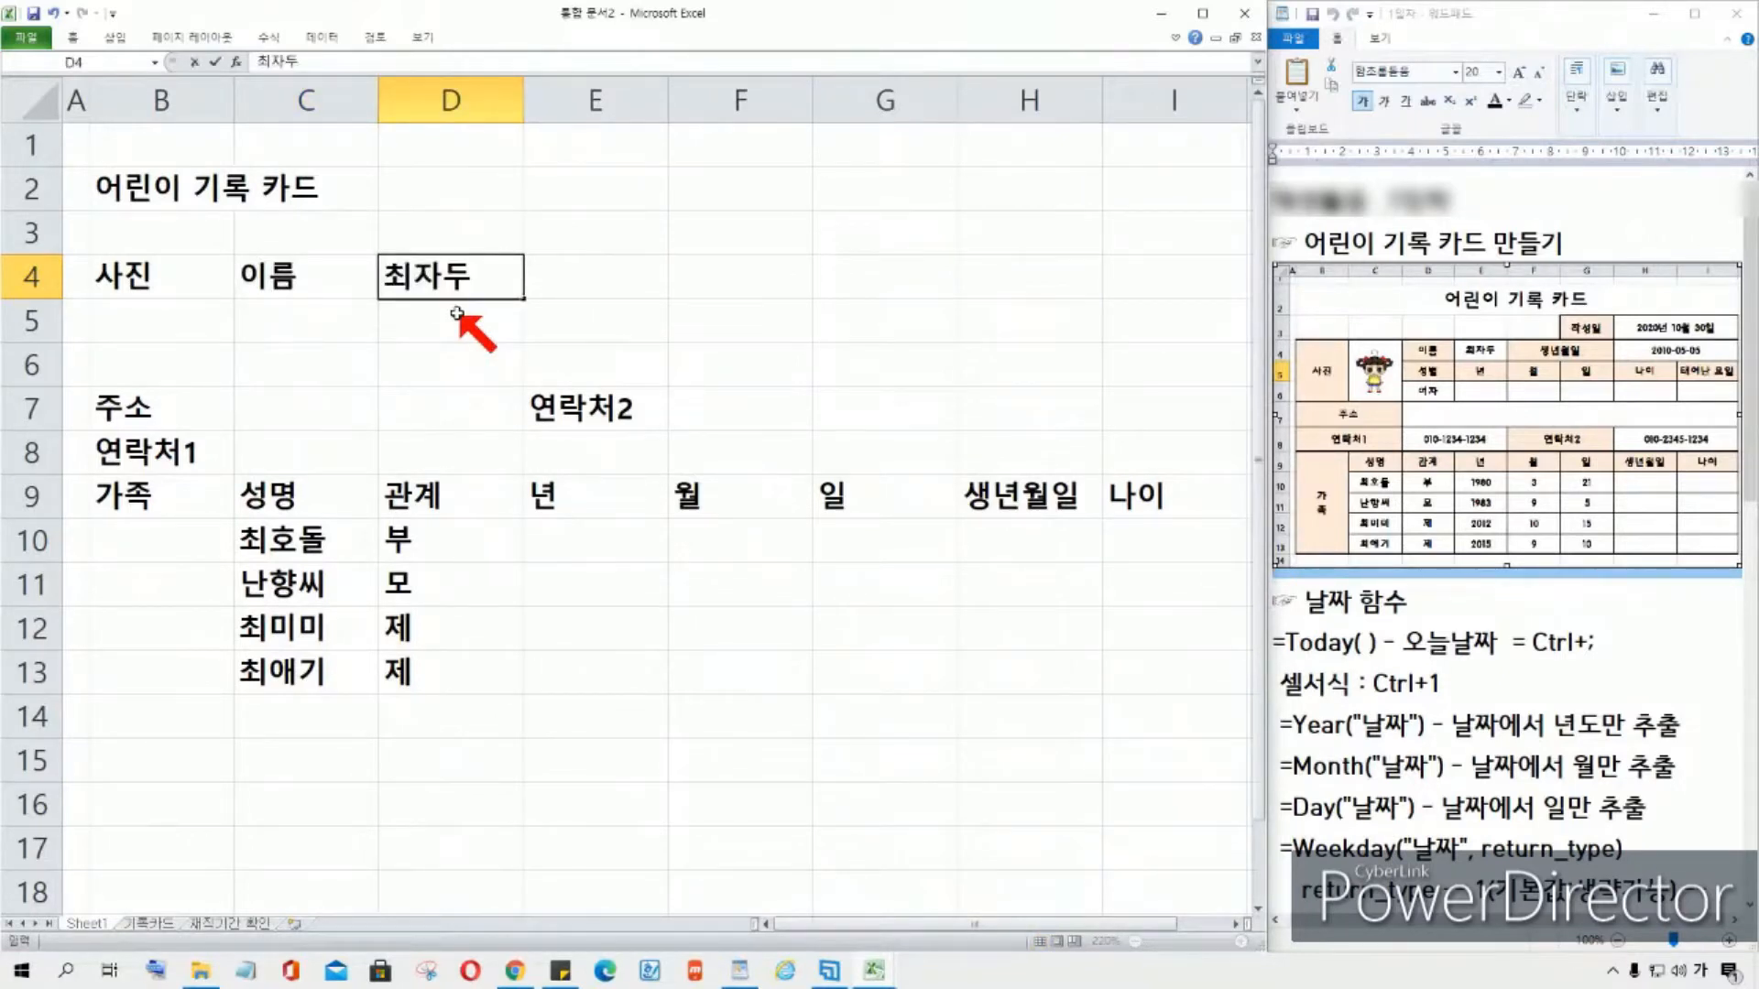
text(ㅅ)
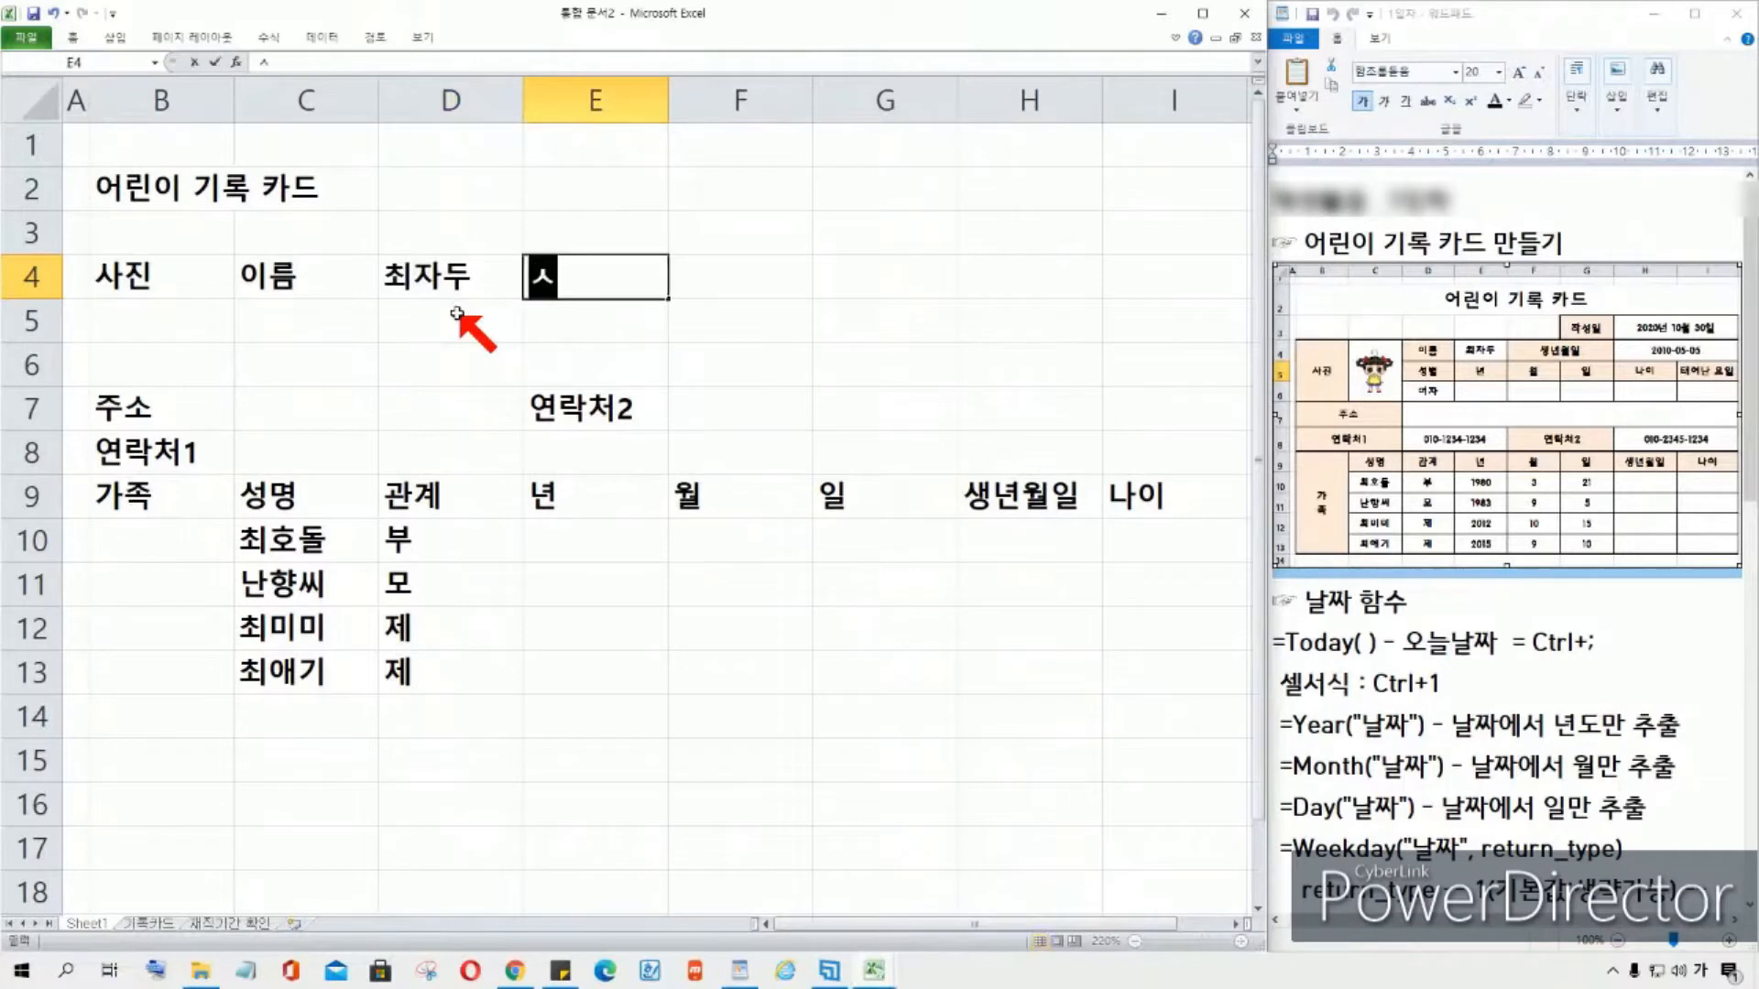
key(BackSpace)
drag(334, 279, 452, 291)
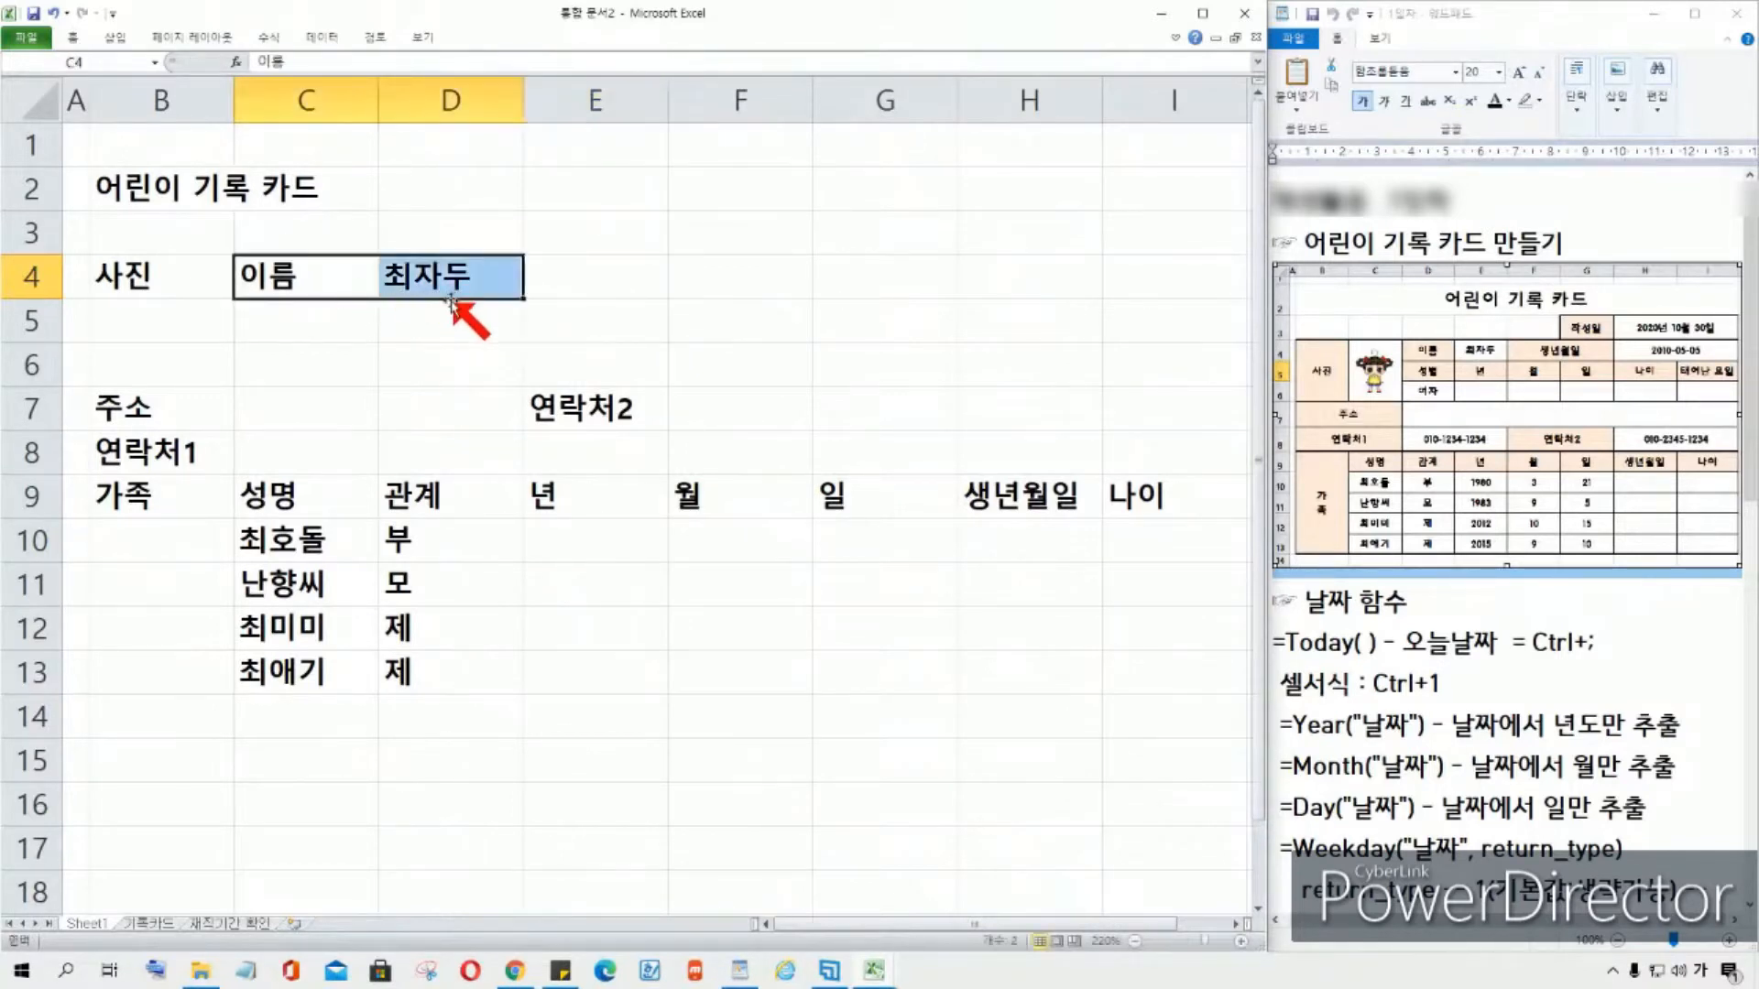
click(462, 328)
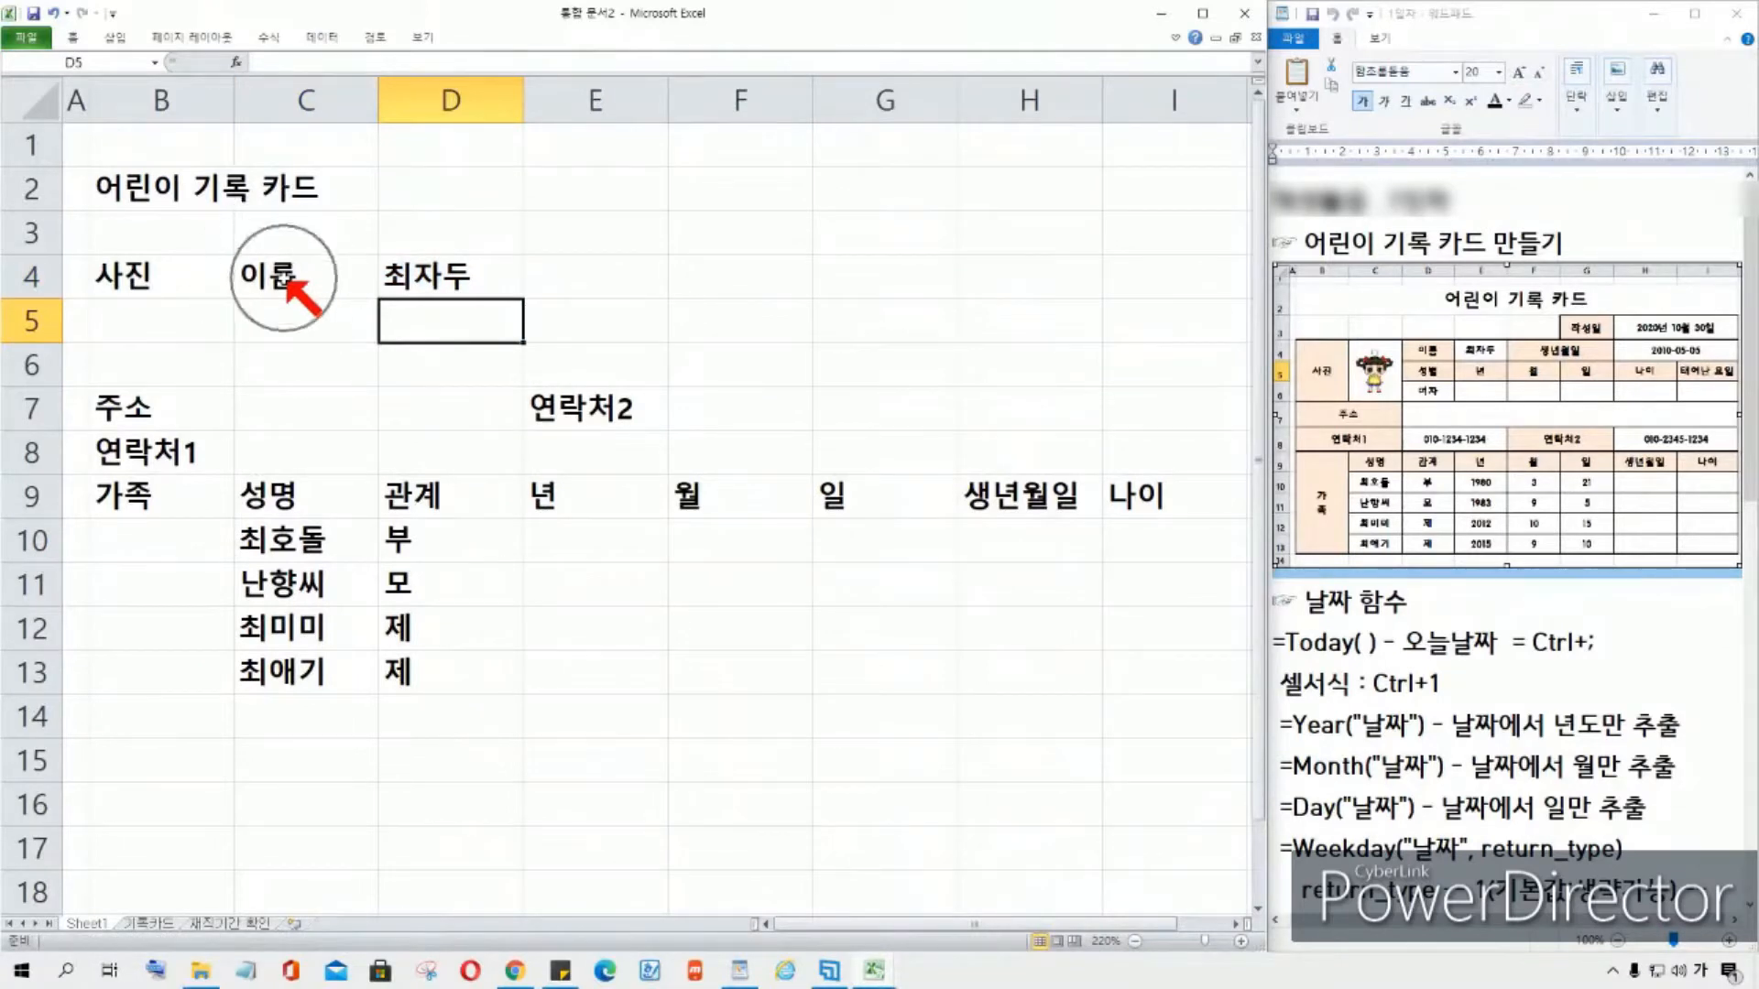
drag(296, 276, 302, 375)
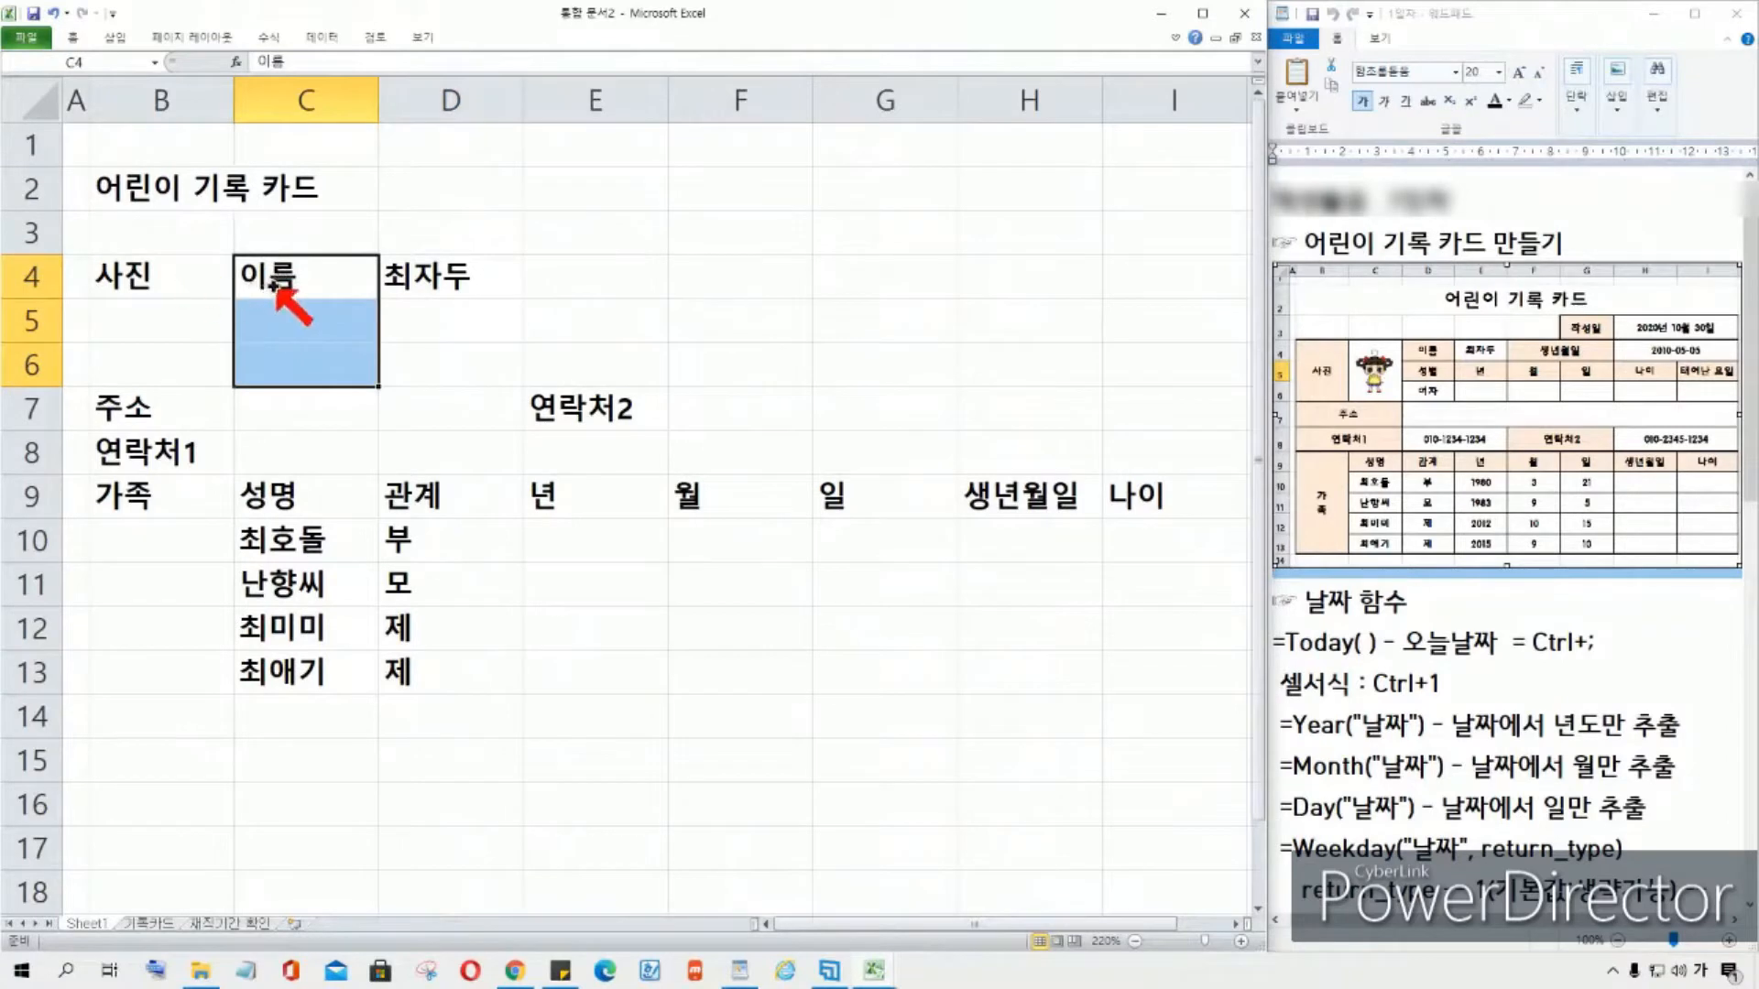
click(299, 280)
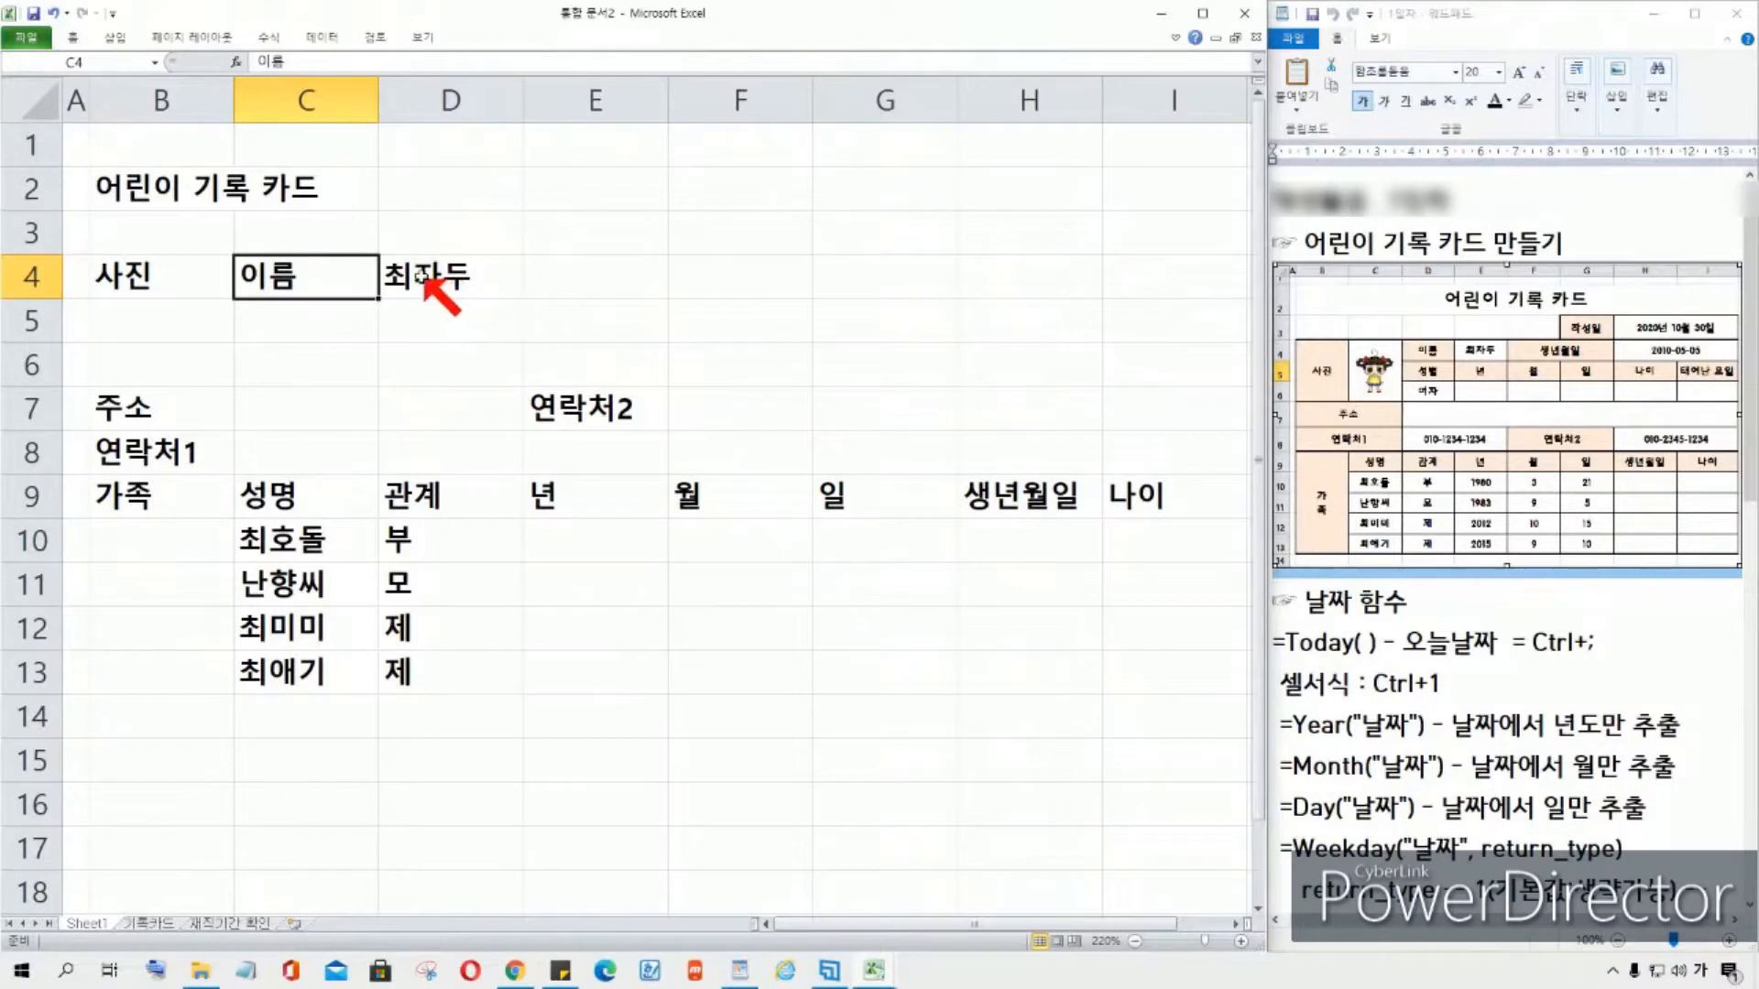
drag(309, 261, 387, 258)
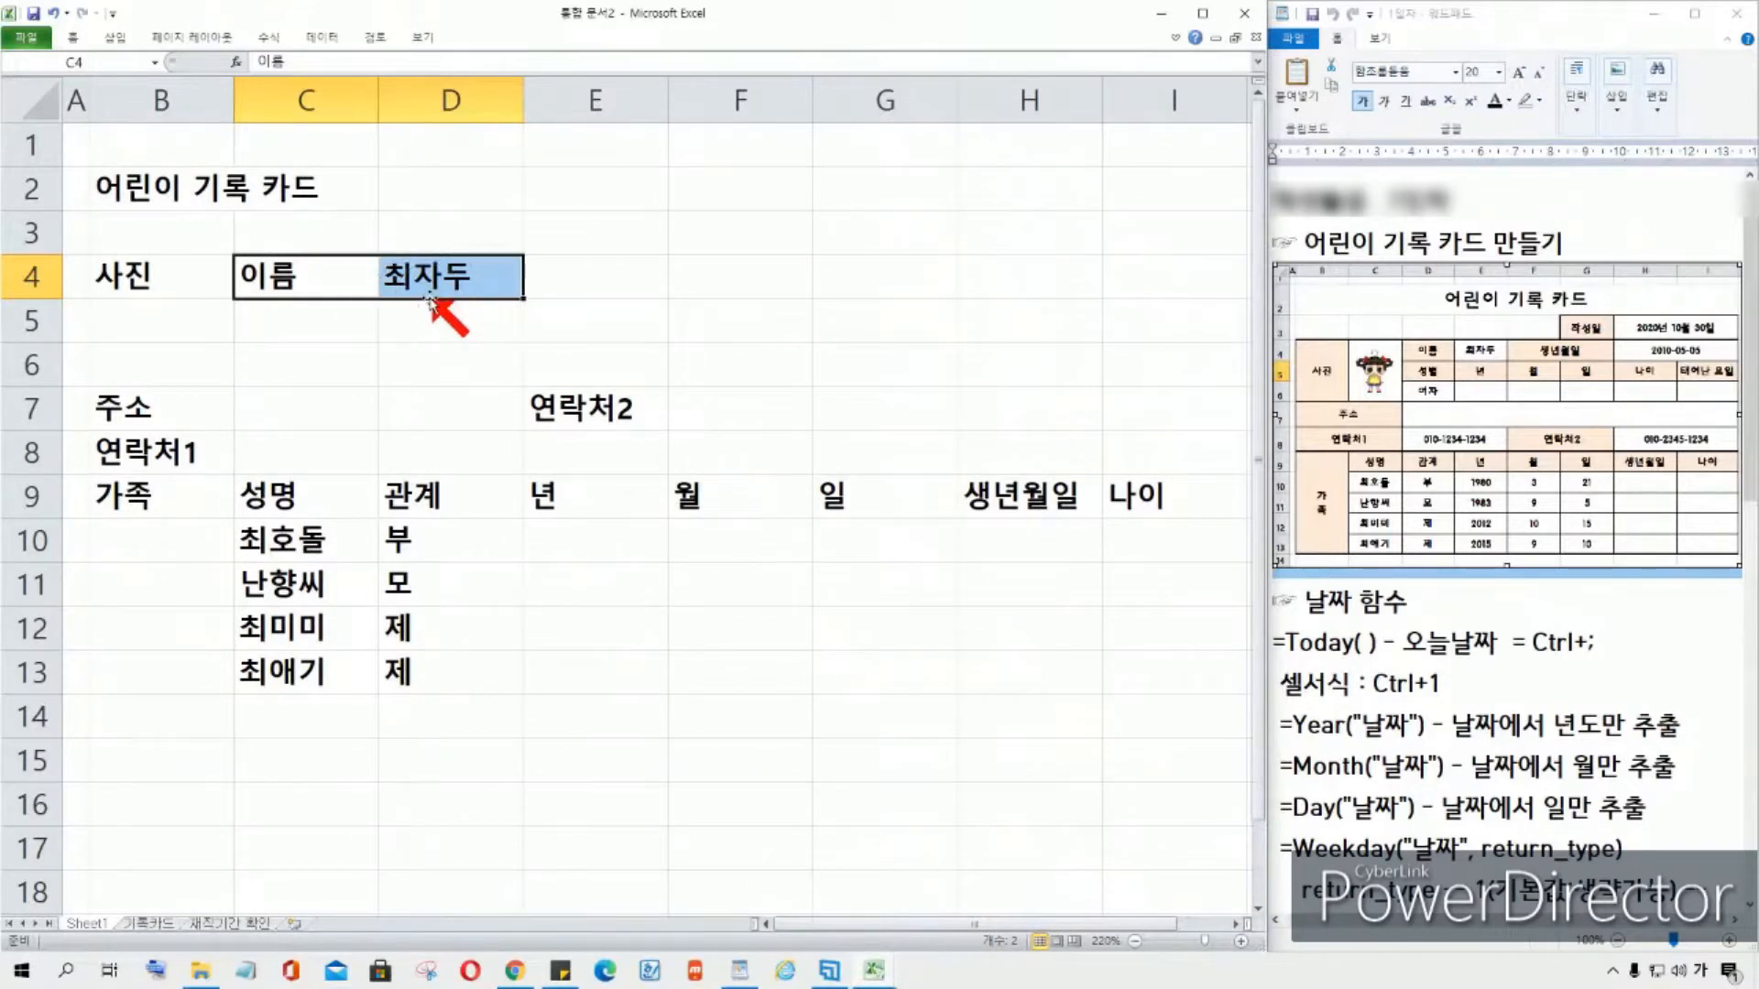
drag(431, 298, 575, 296)
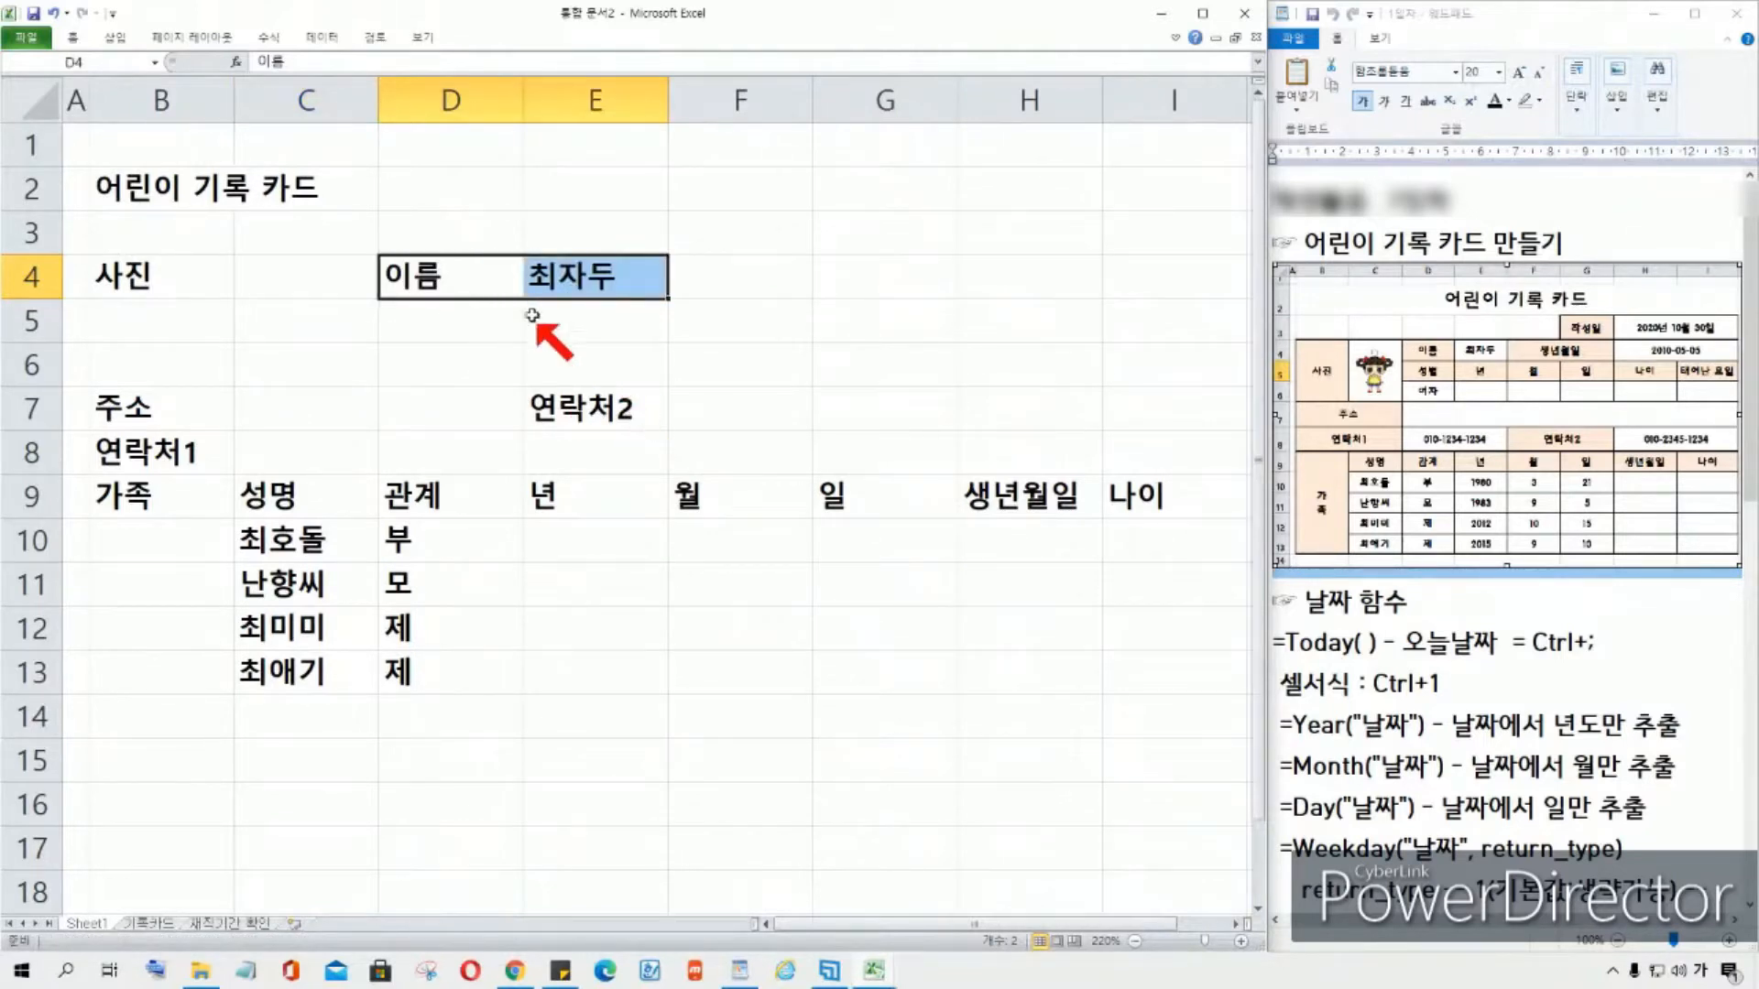
click(53, 13)
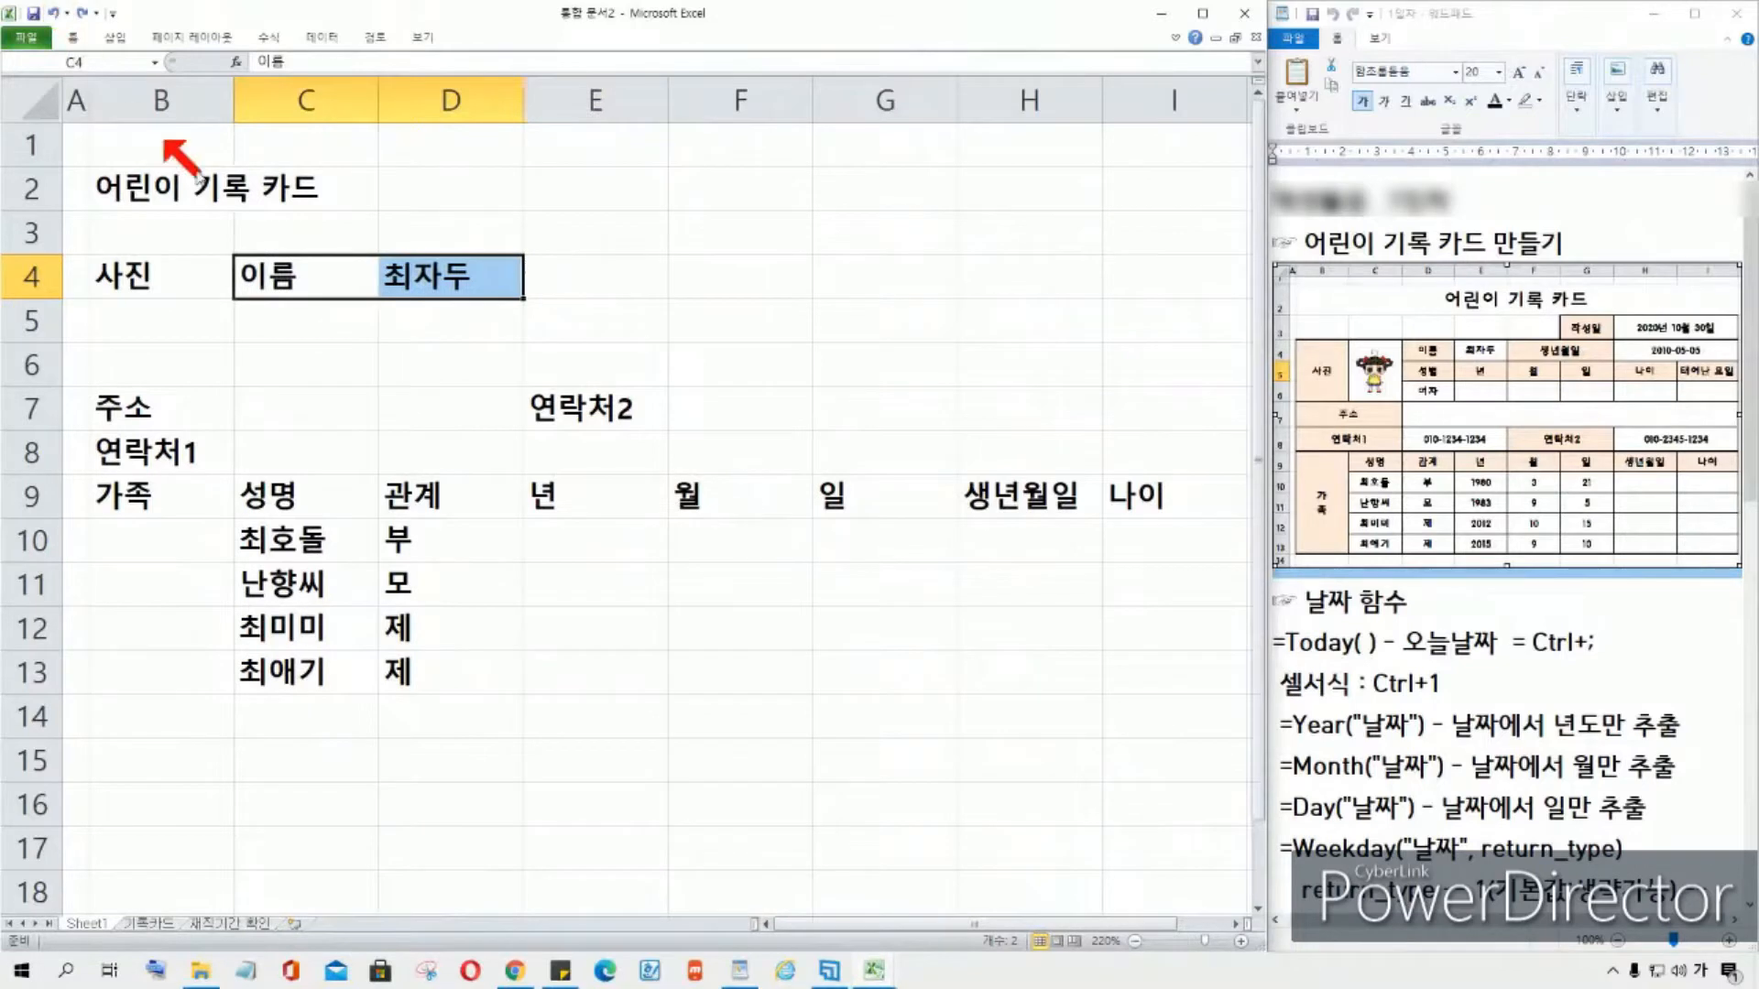
click(330, 332)
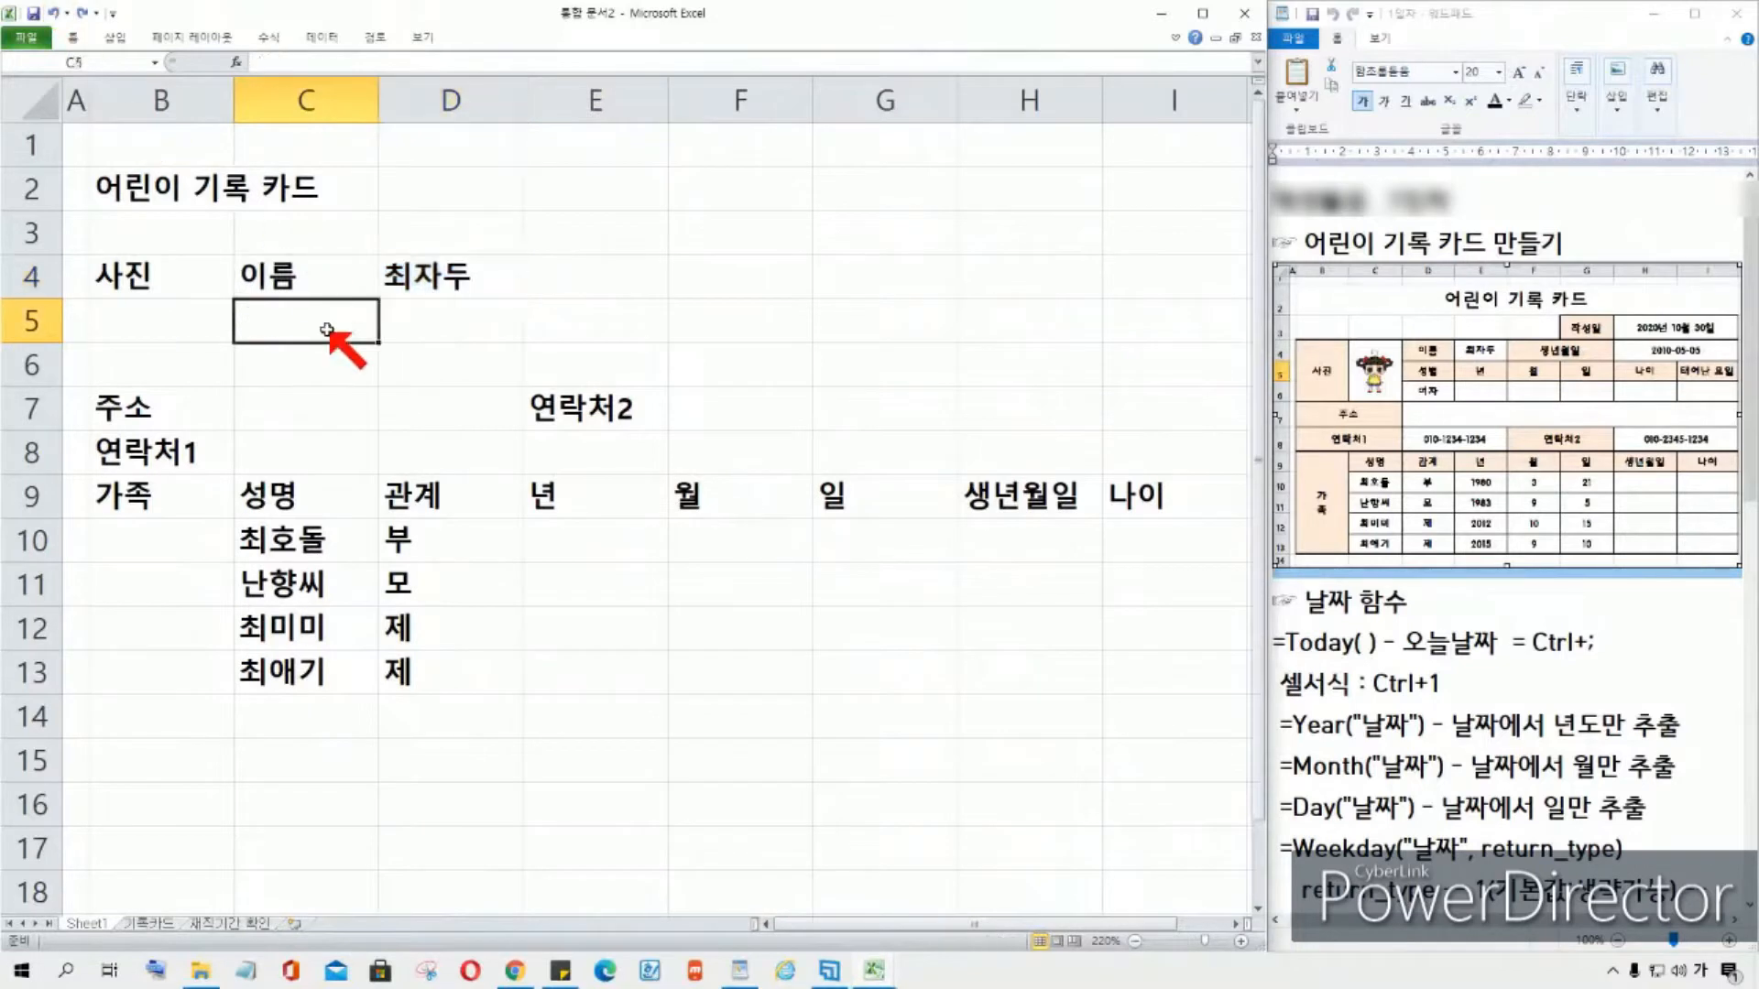
click(316, 282)
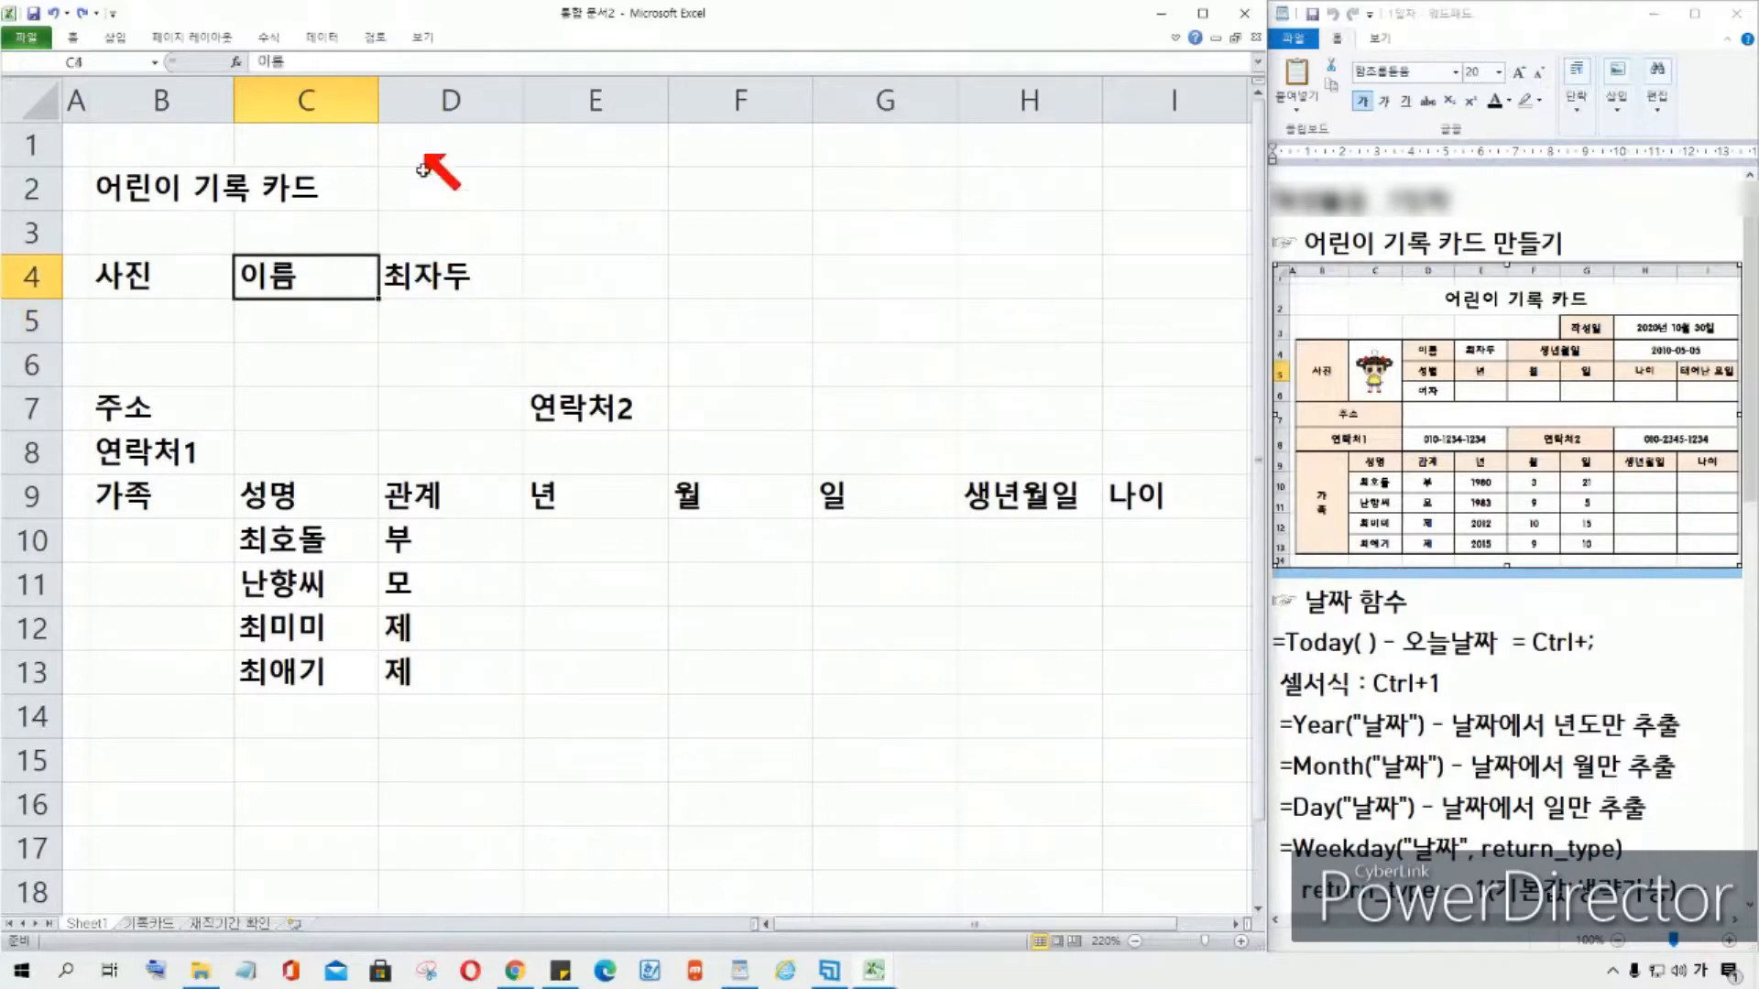
click(443, 277)
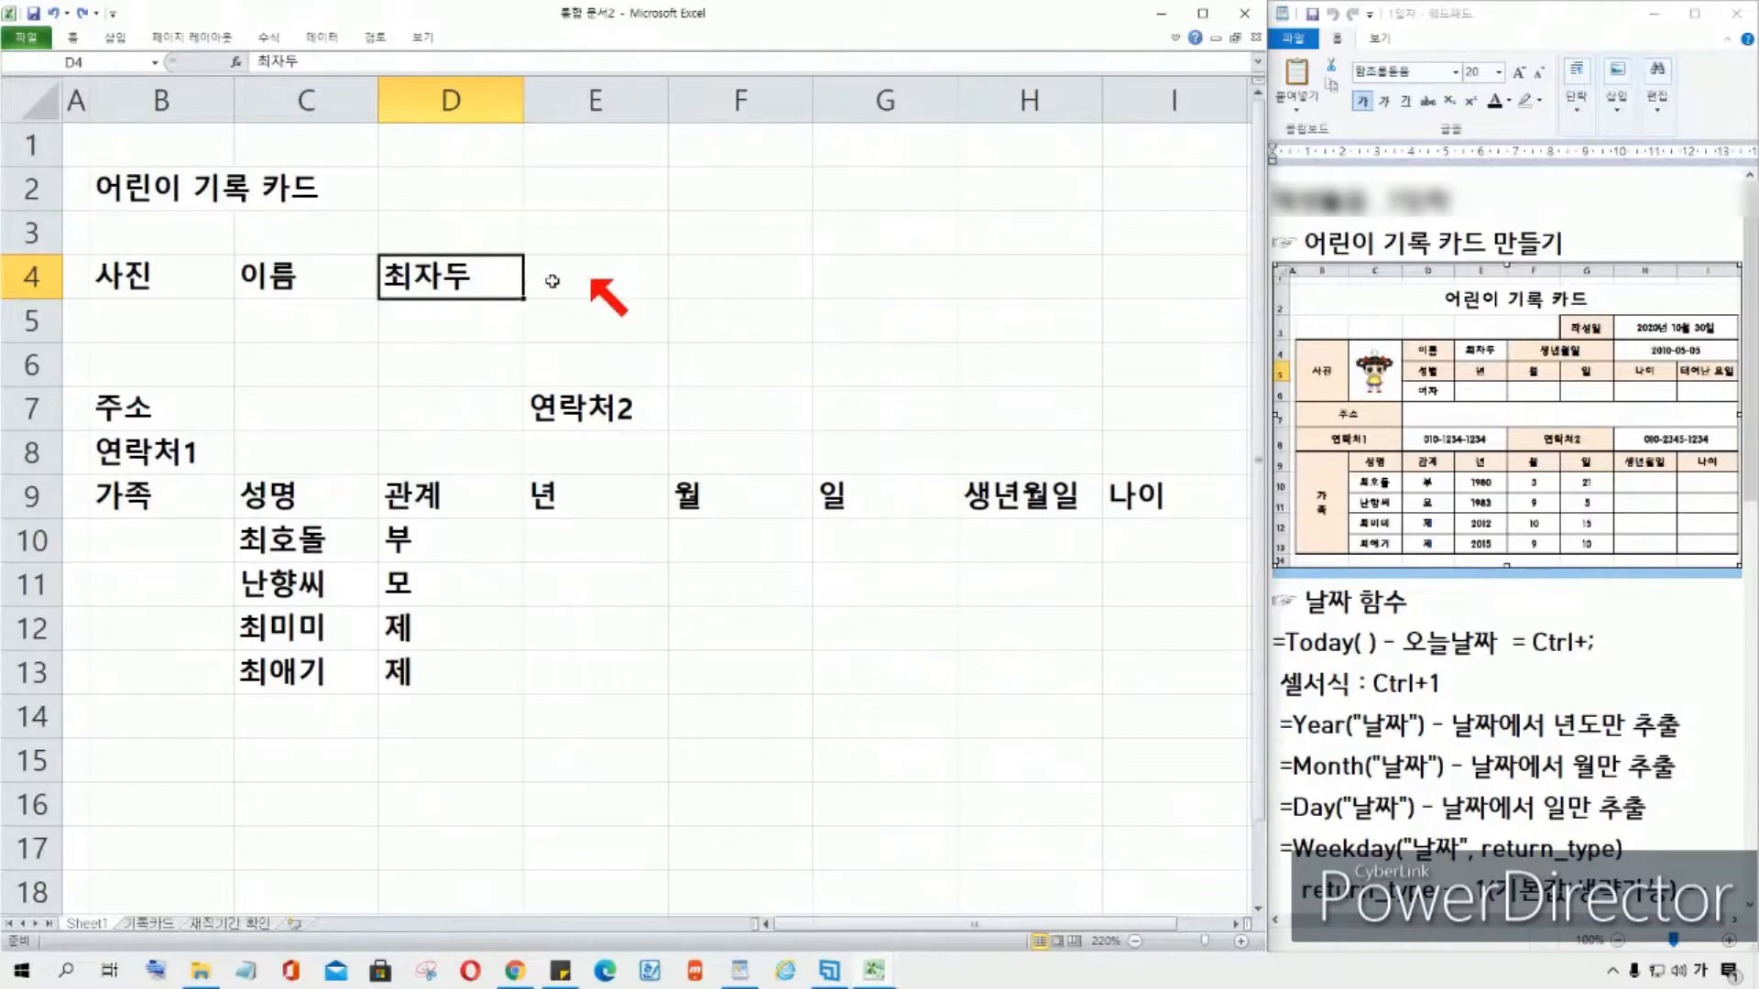
drag(291, 284, 463, 283)
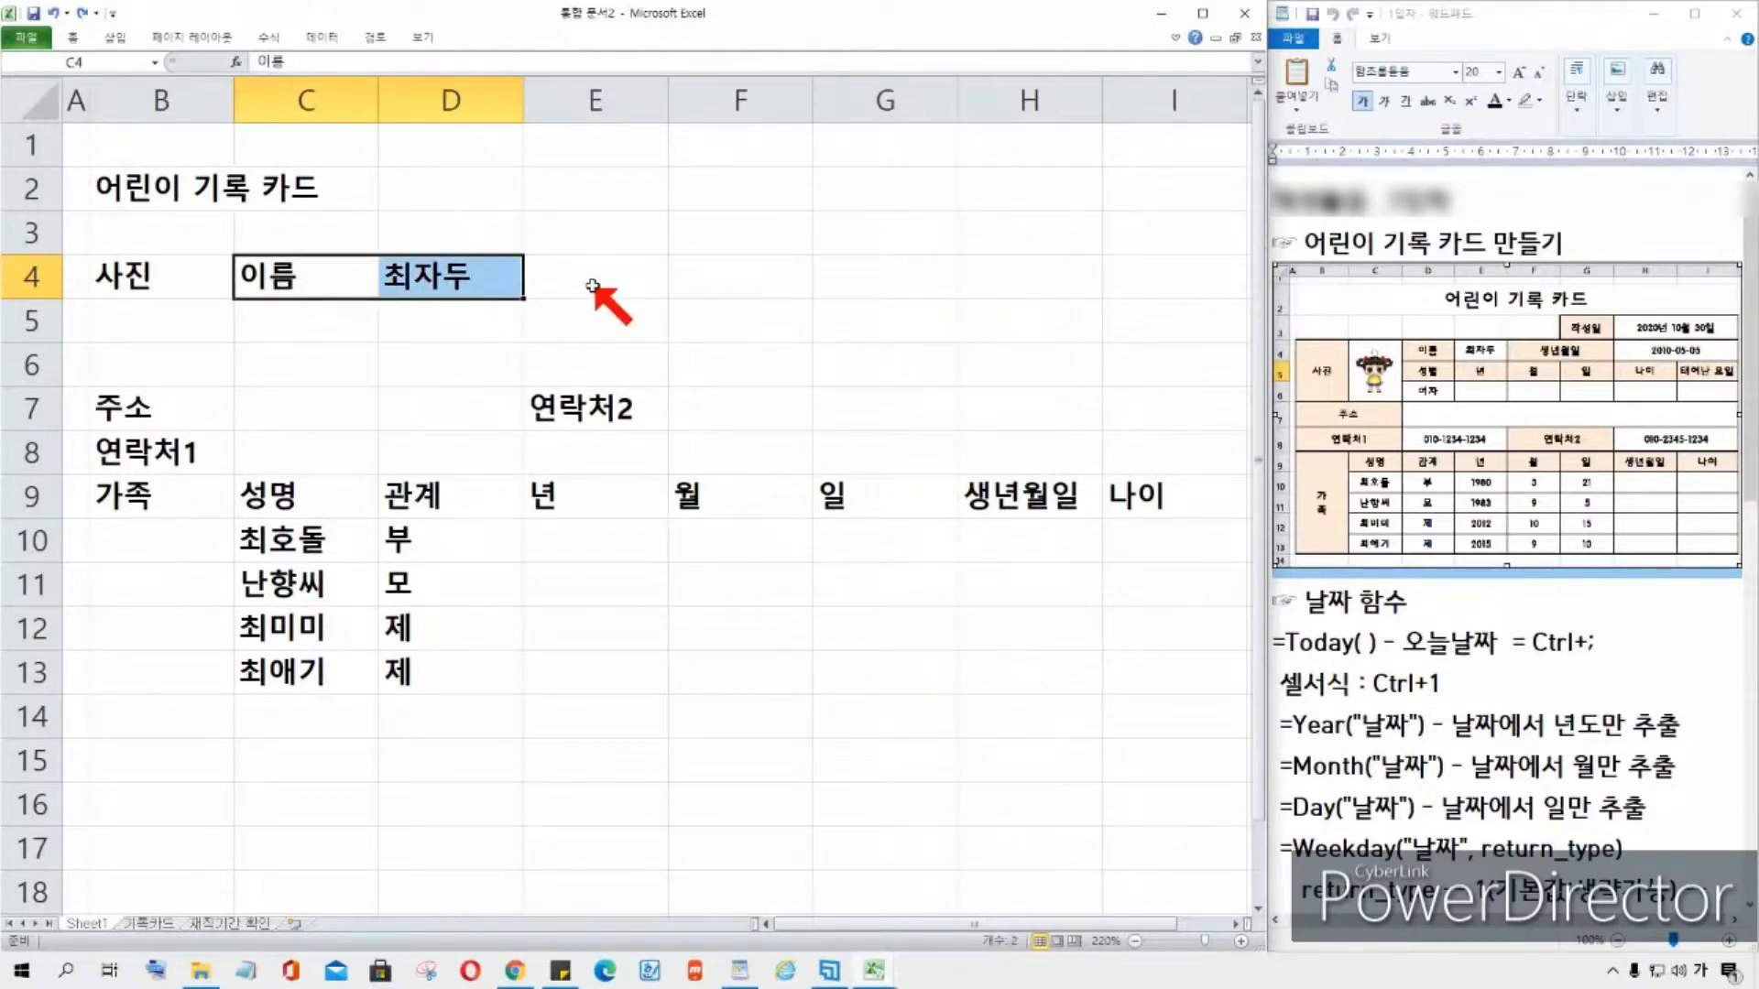
click(371, 337)
click(284, 282)
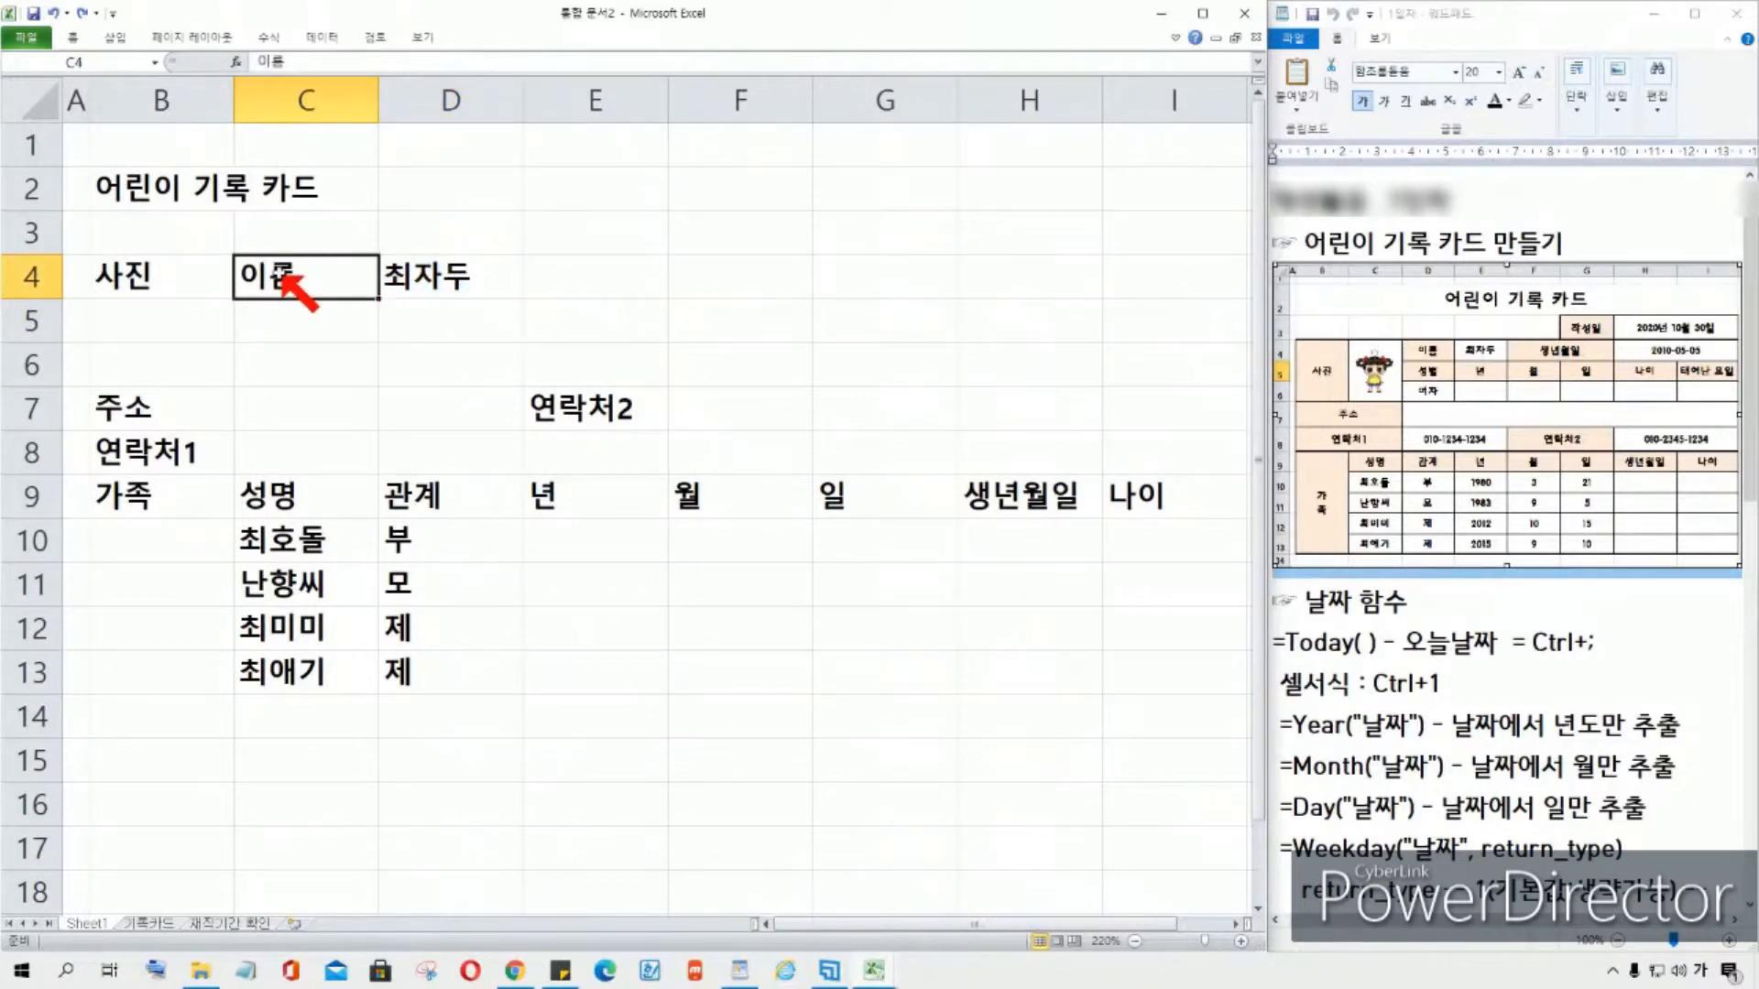
Step: Move the 이름 label and the child's name from C4:D4 one column over to D4:E4, leaving C4 empty
drag(284, 282, 461, 284)
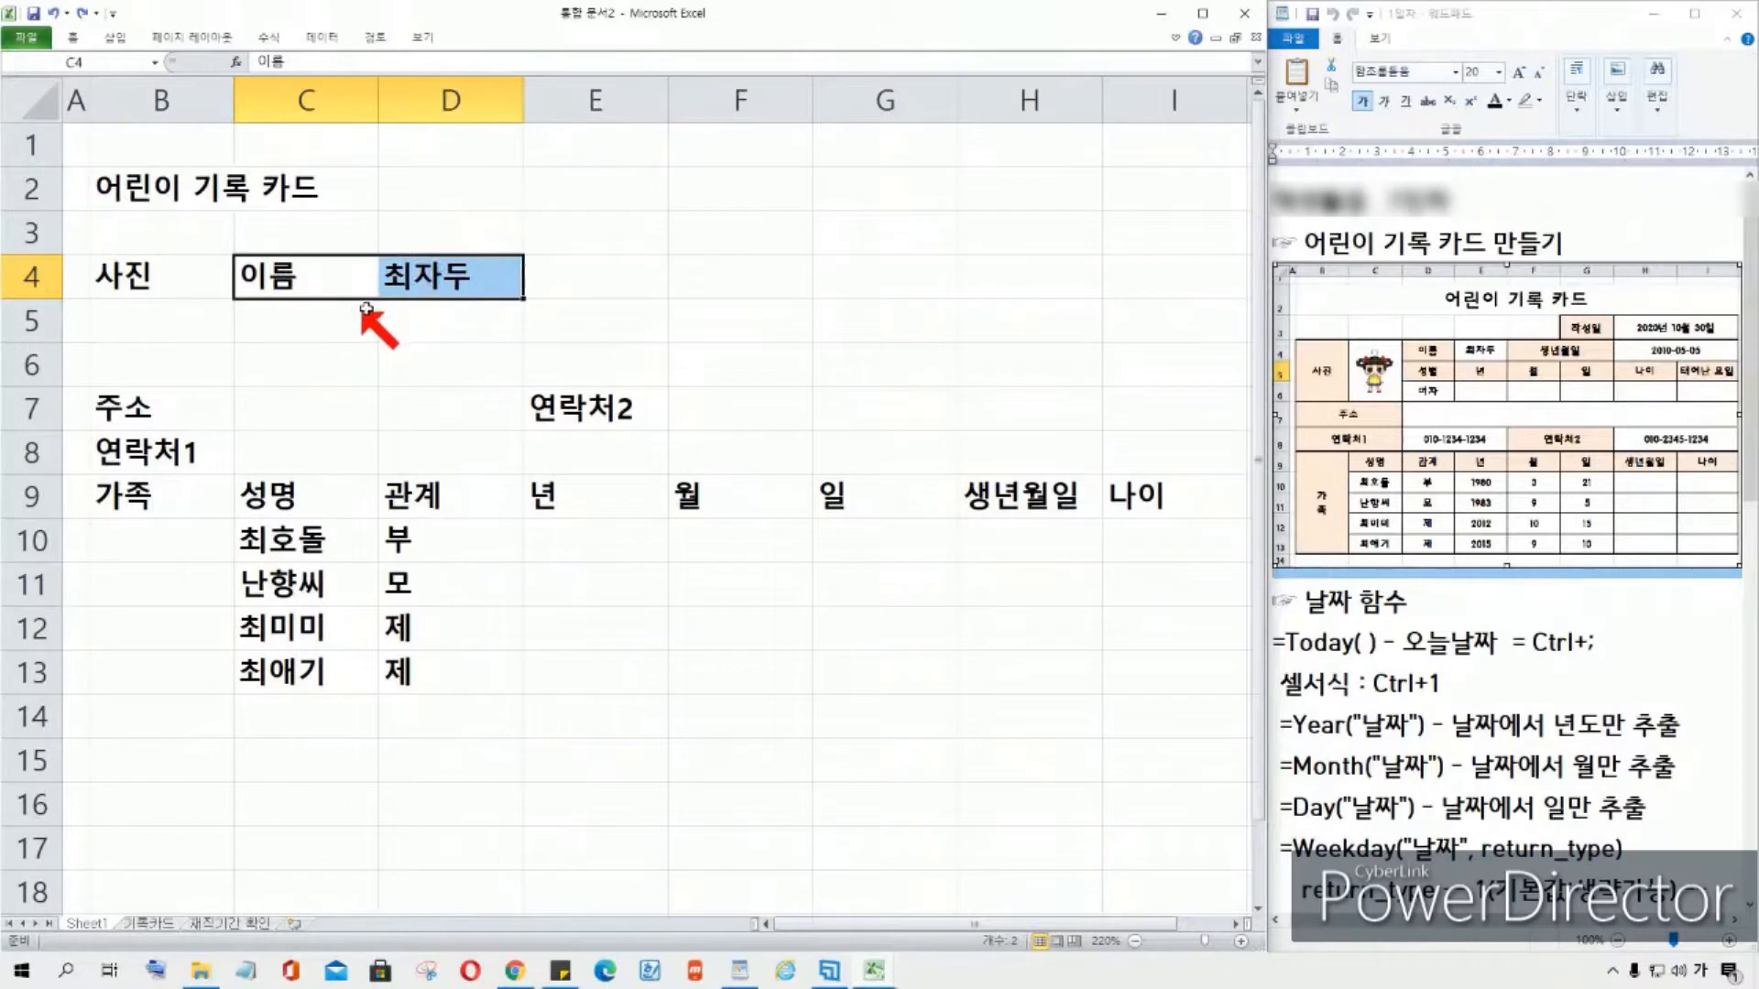
drag(301, 282, 469, 300)
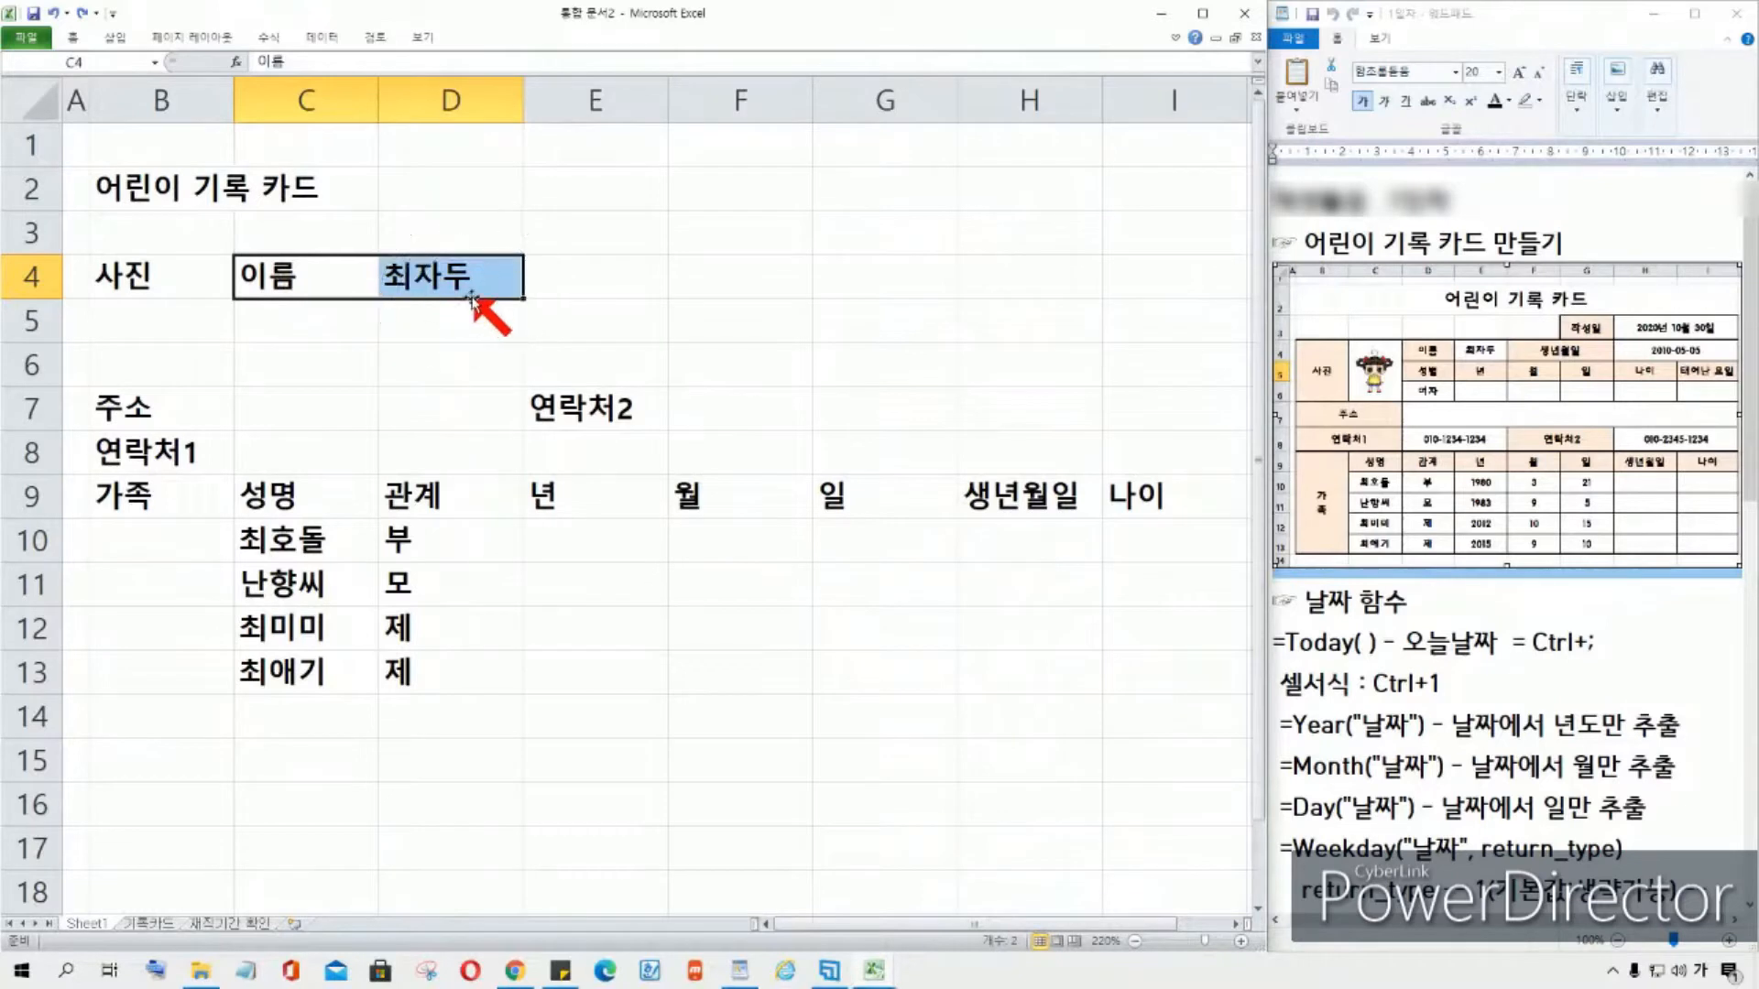
drag(471, 298, 580, 292)
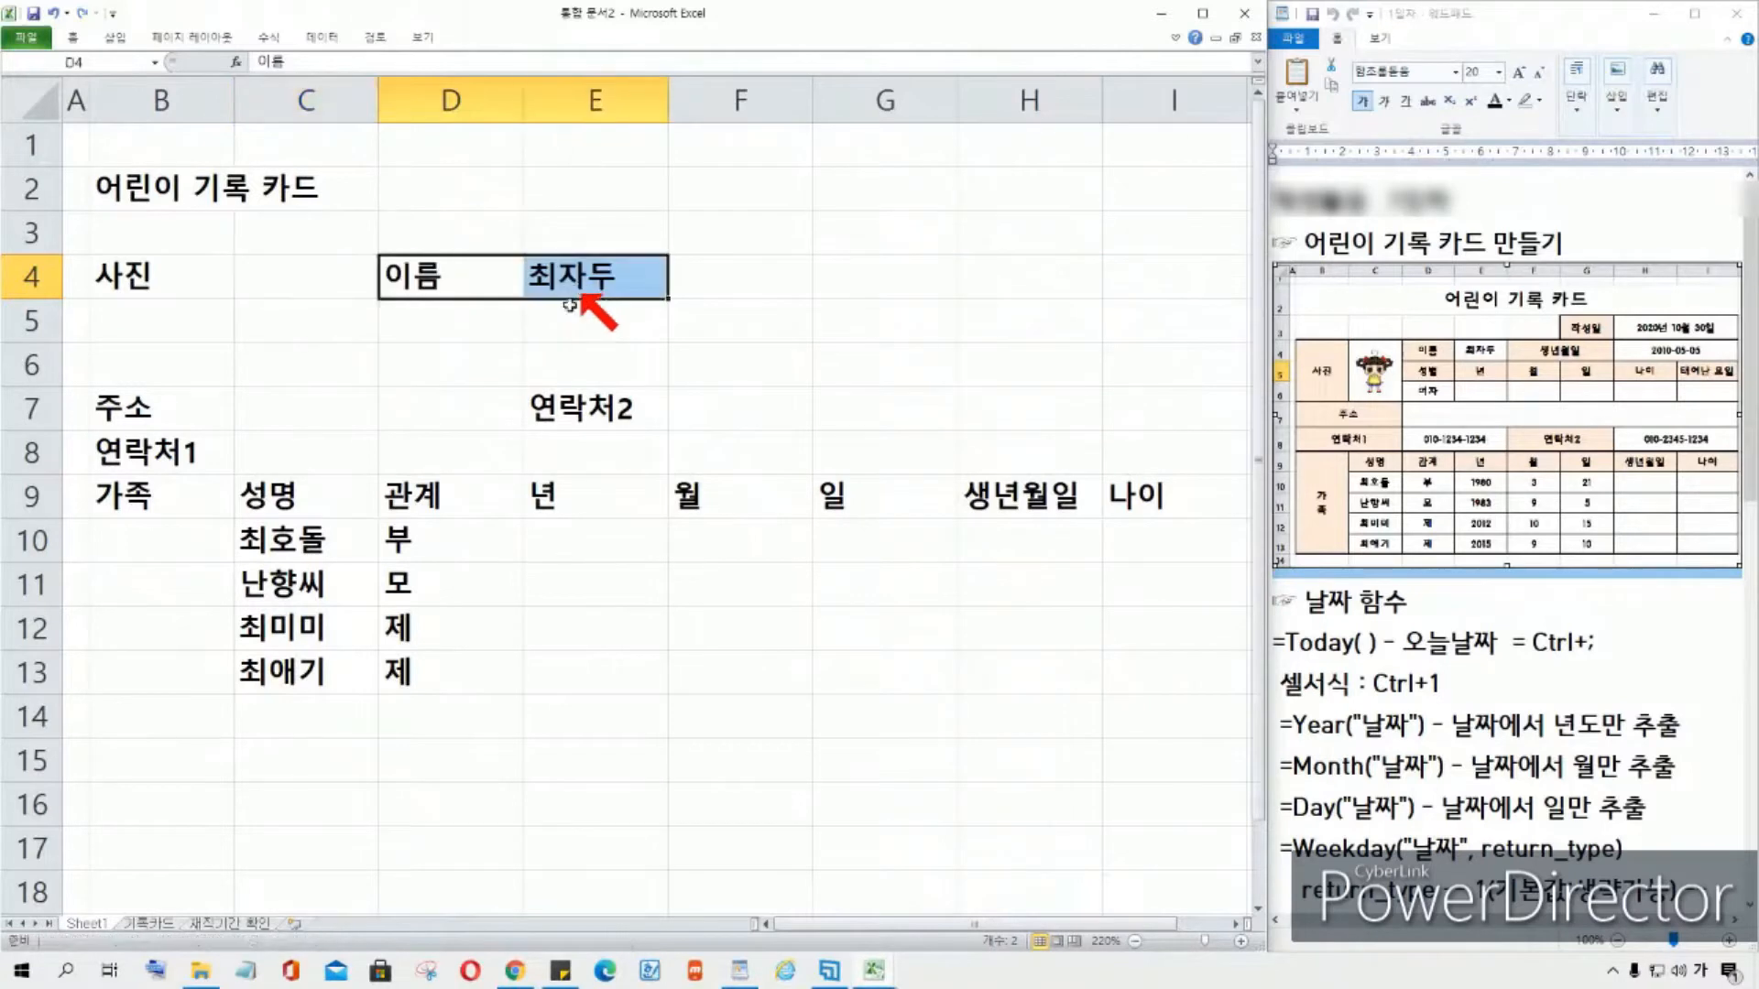
click(309, 270)
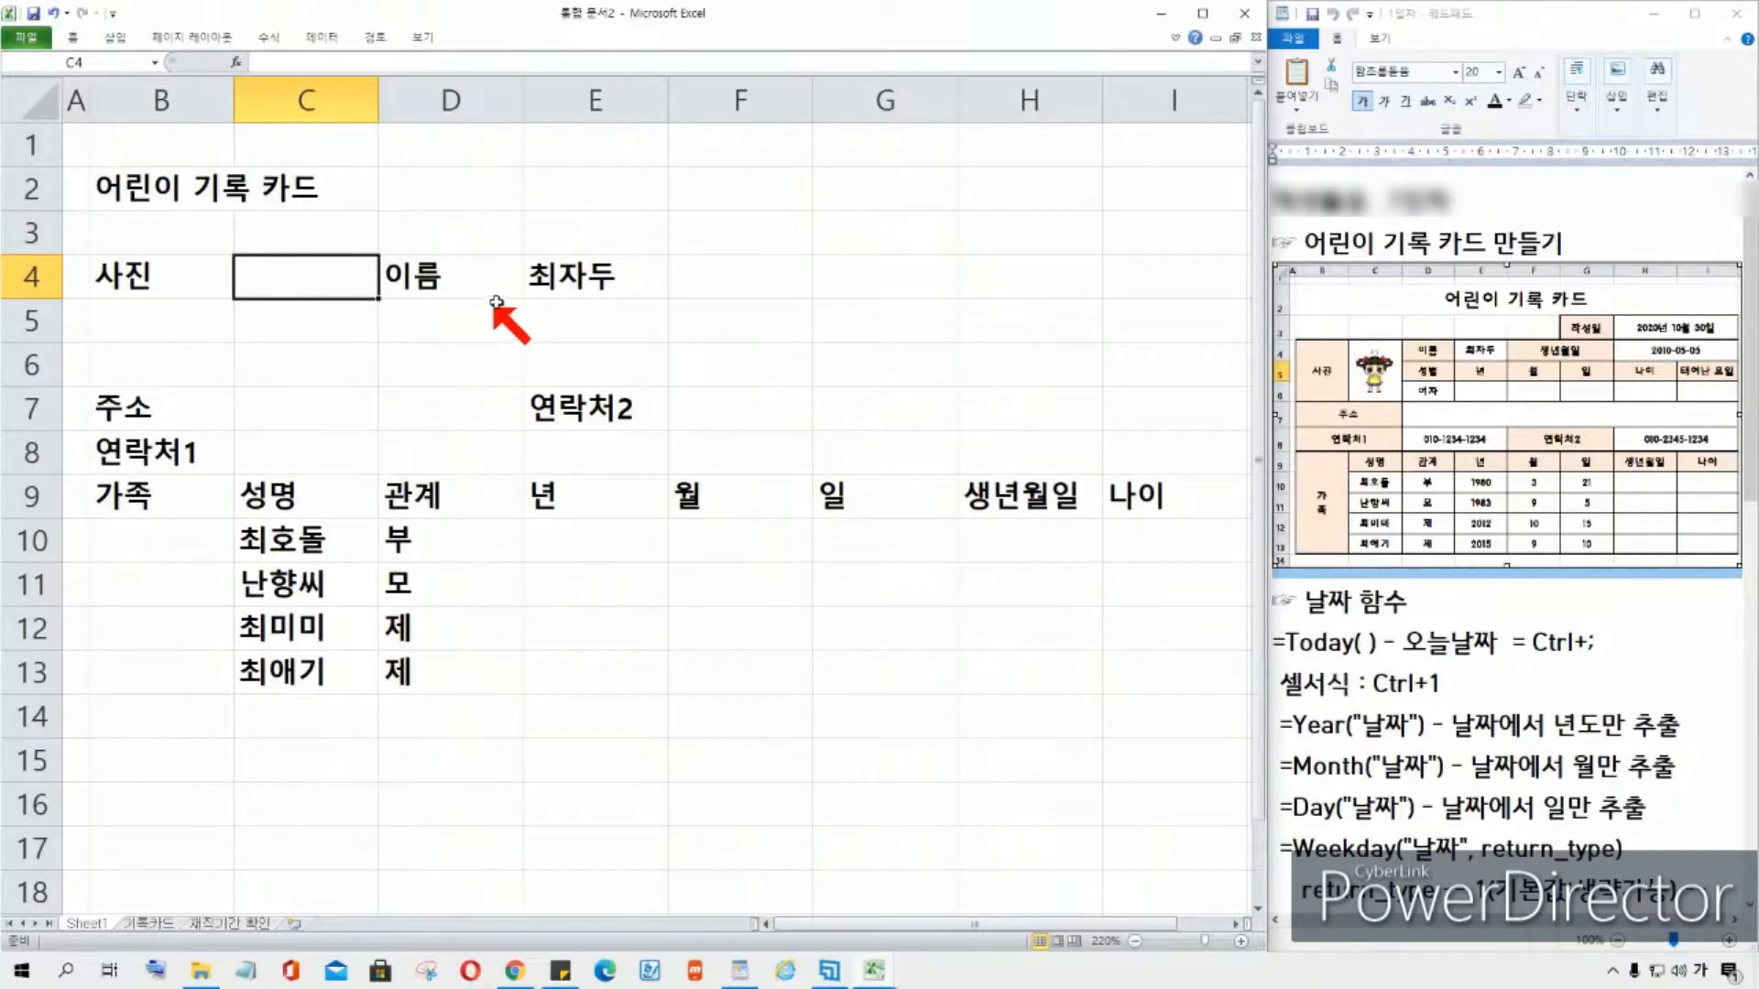
Step: Enter the label 생년월일 in F4 and the child's date of birth from the example in G4
click(766, 283)
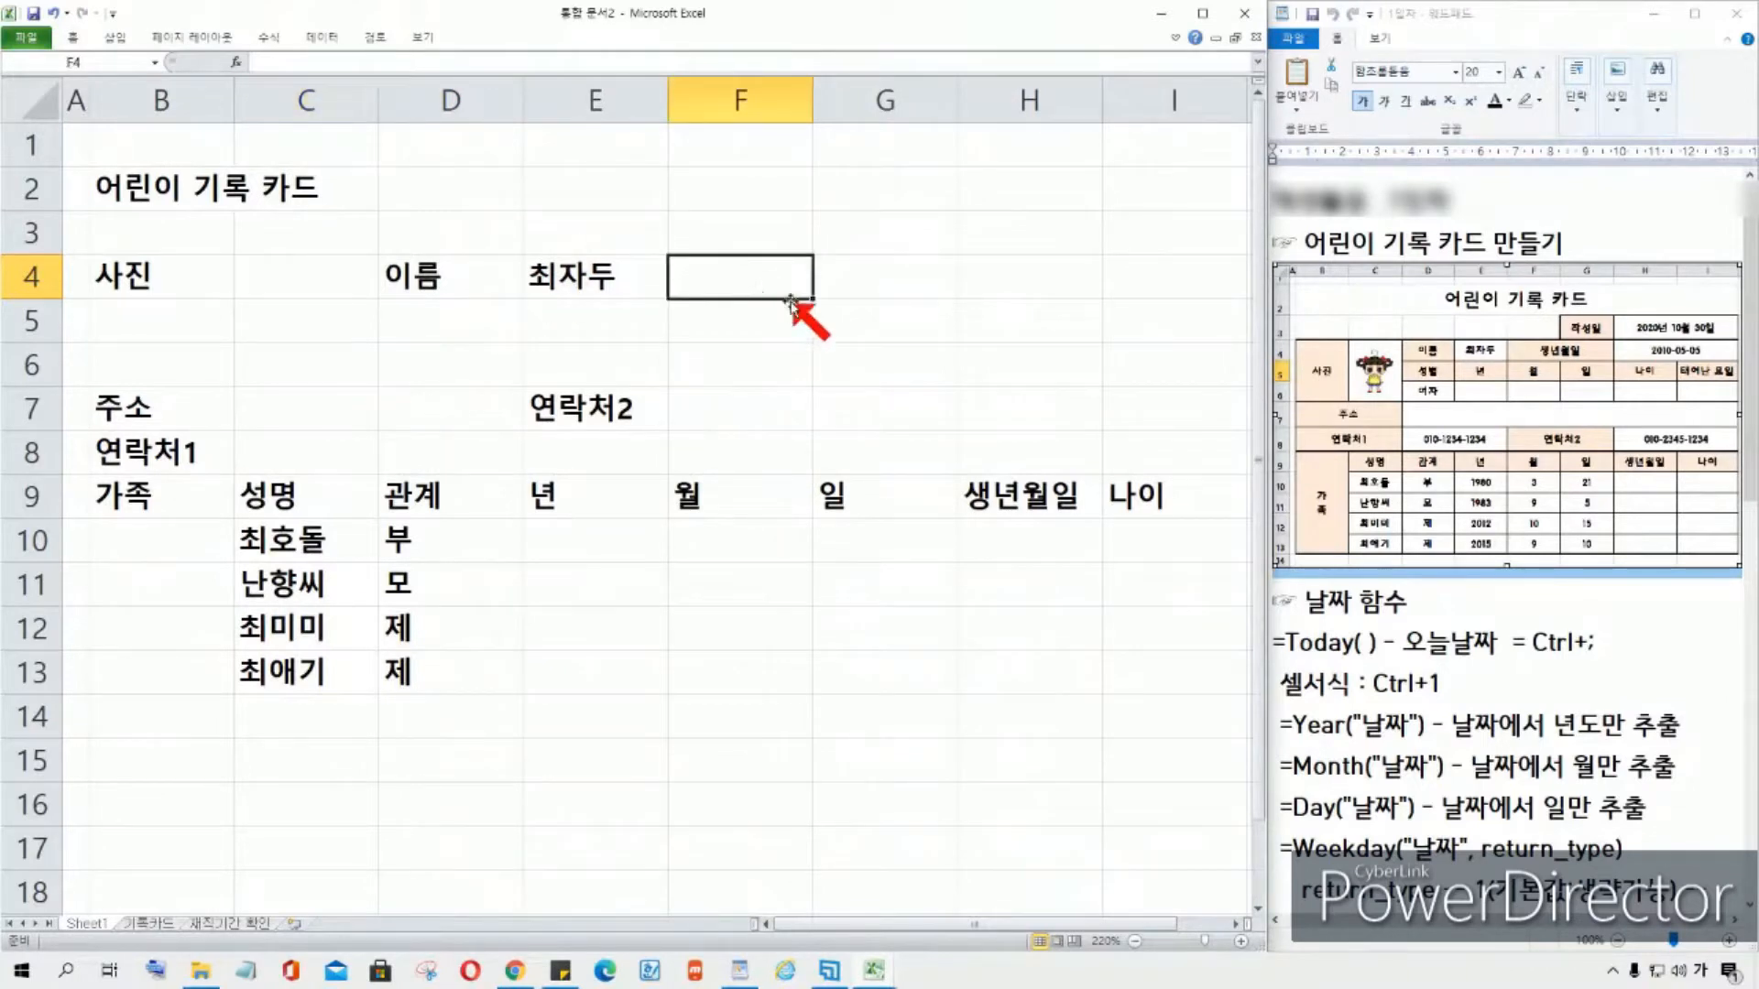
text(센ㅇ)
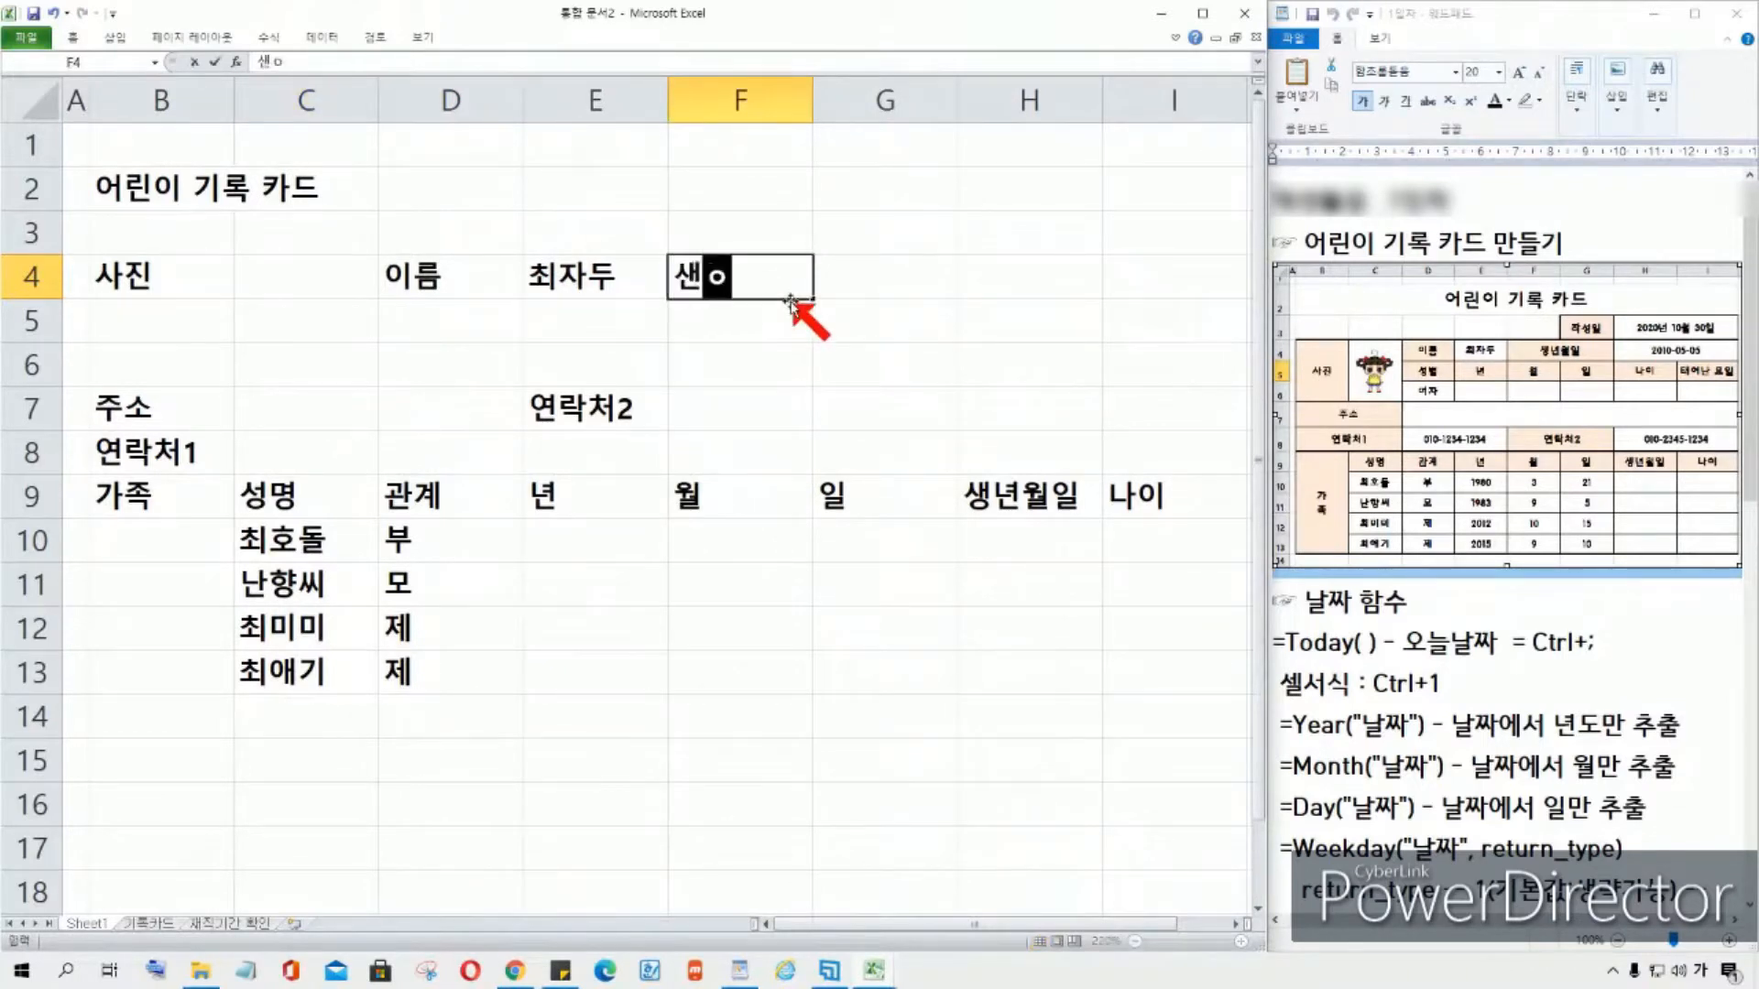
key(BackSpace)
key(BackSpace)
text(ㅅㅐㅇㄴㅕㄴㅇㅝㄹㅇㅣㄹ)
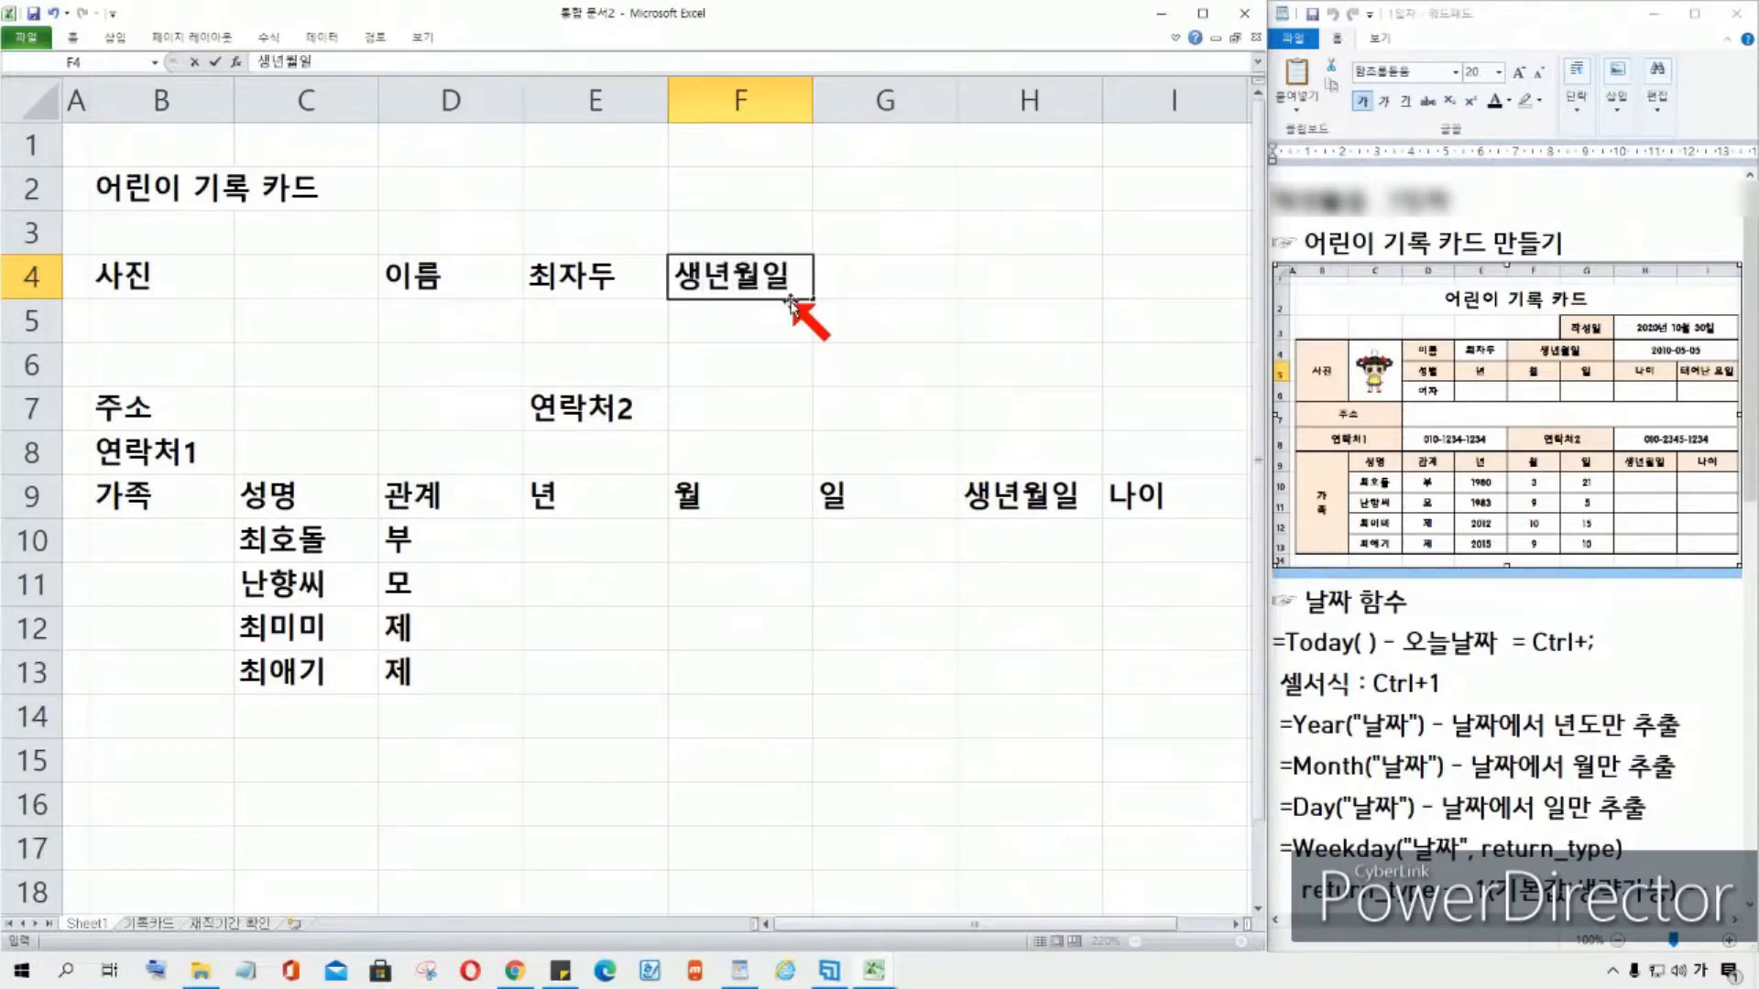
key(Tab)
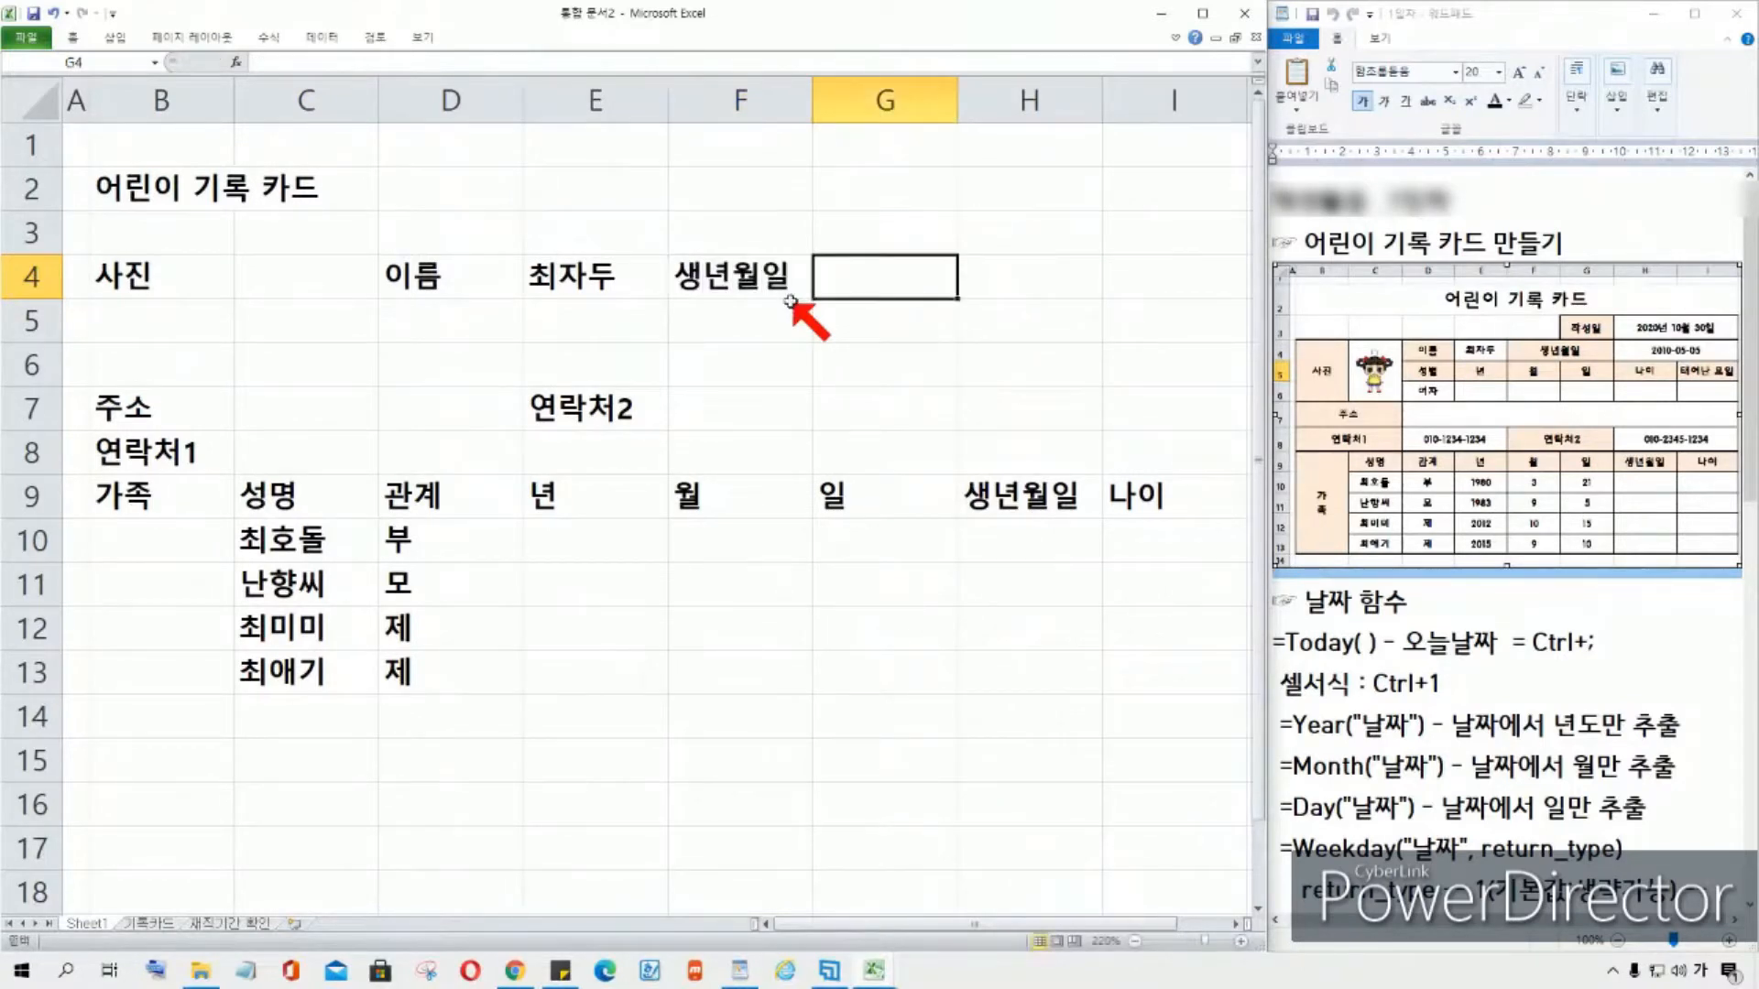
text(2010)
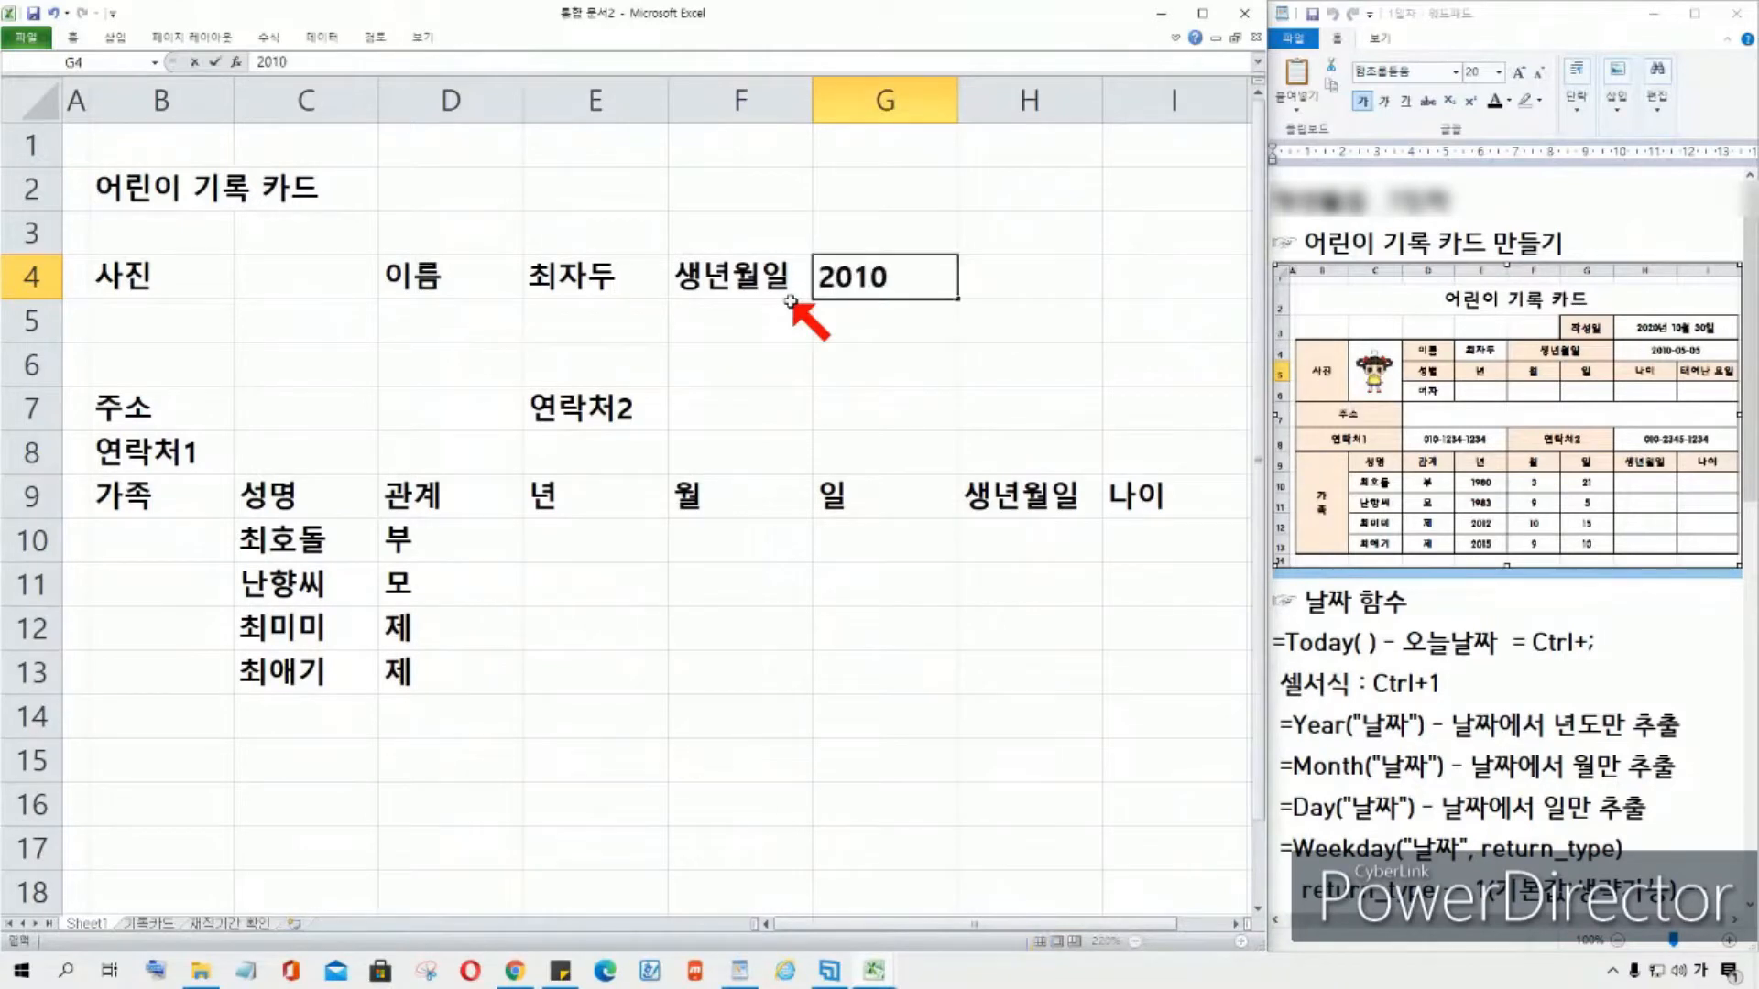
text(-05-05)
key(Return)
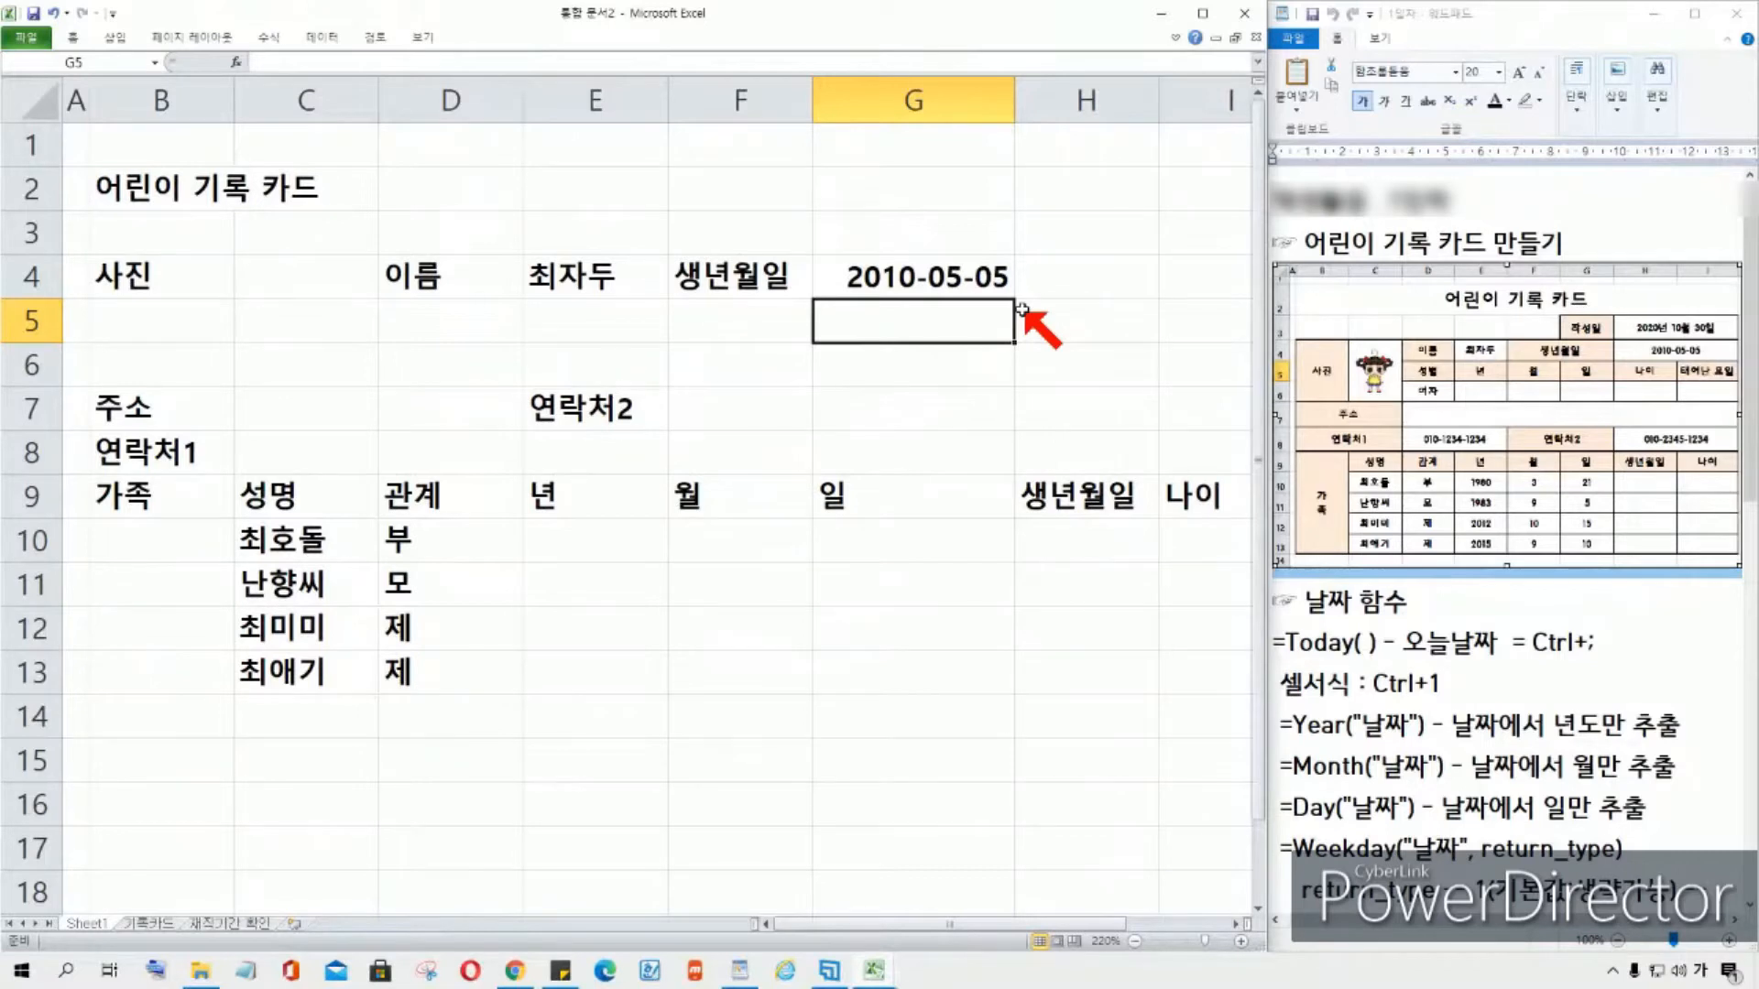
click(910, 284)
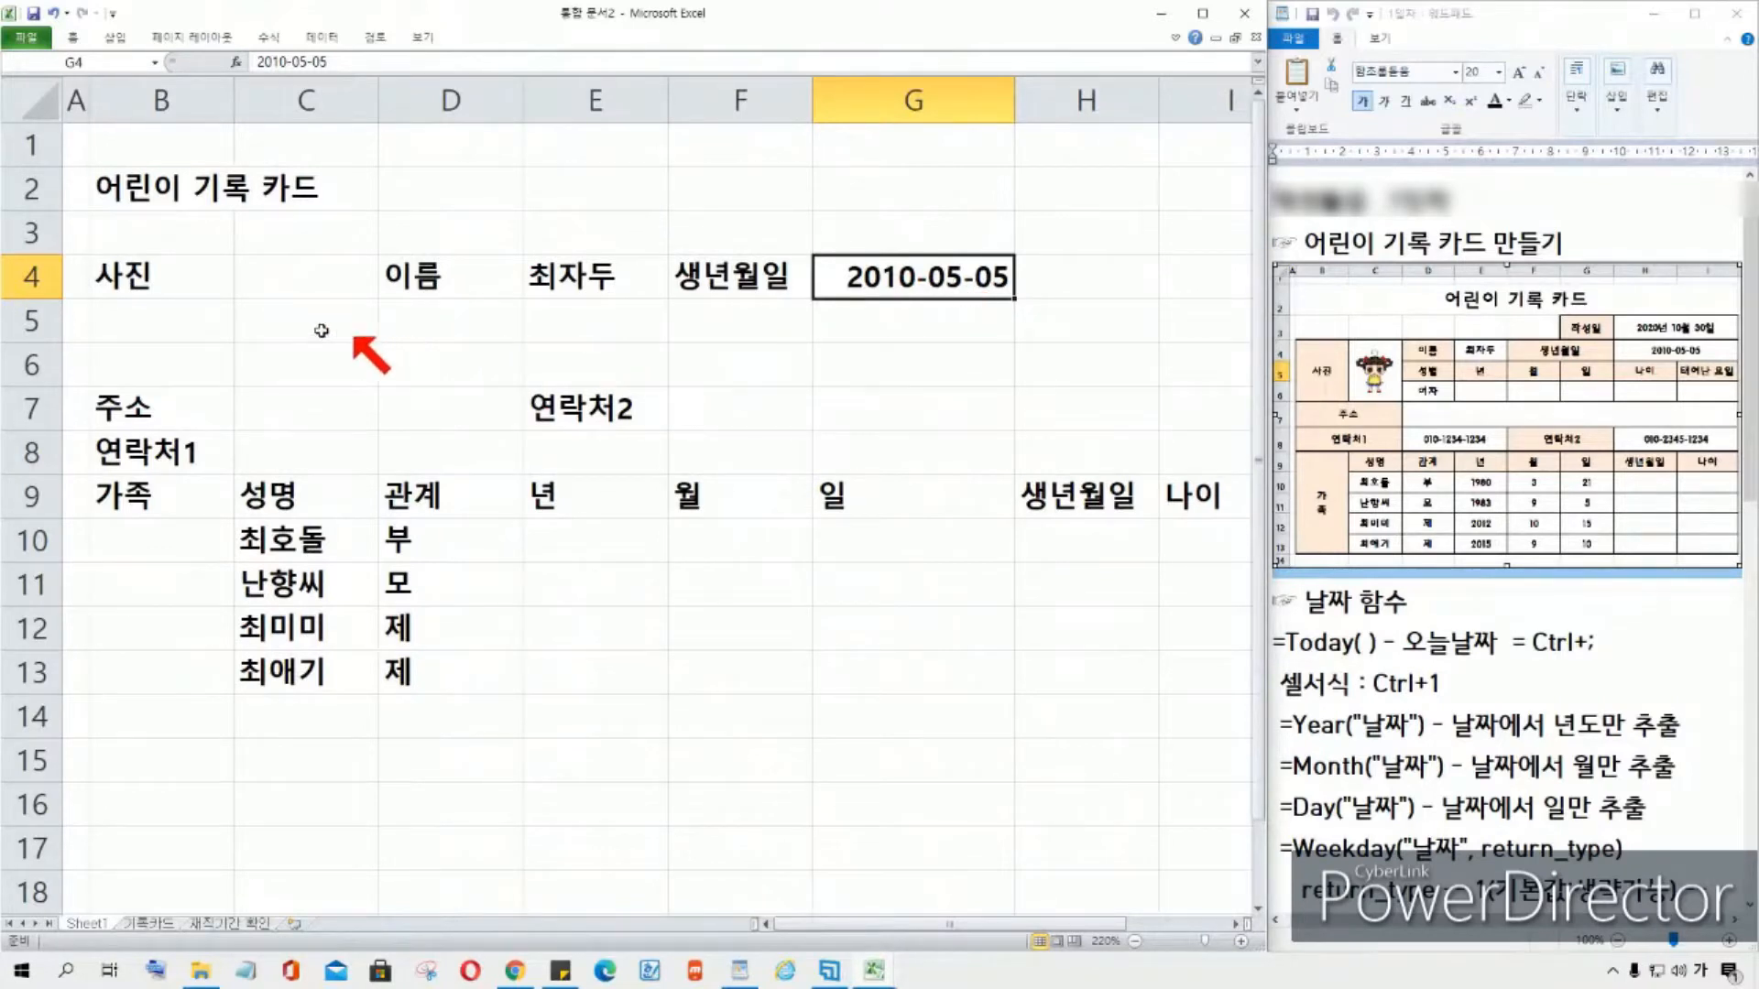
Step: Enter the labels 성별, 년, 월 and 일 in cells D5 to G5
click(443, 322)
text(성별)
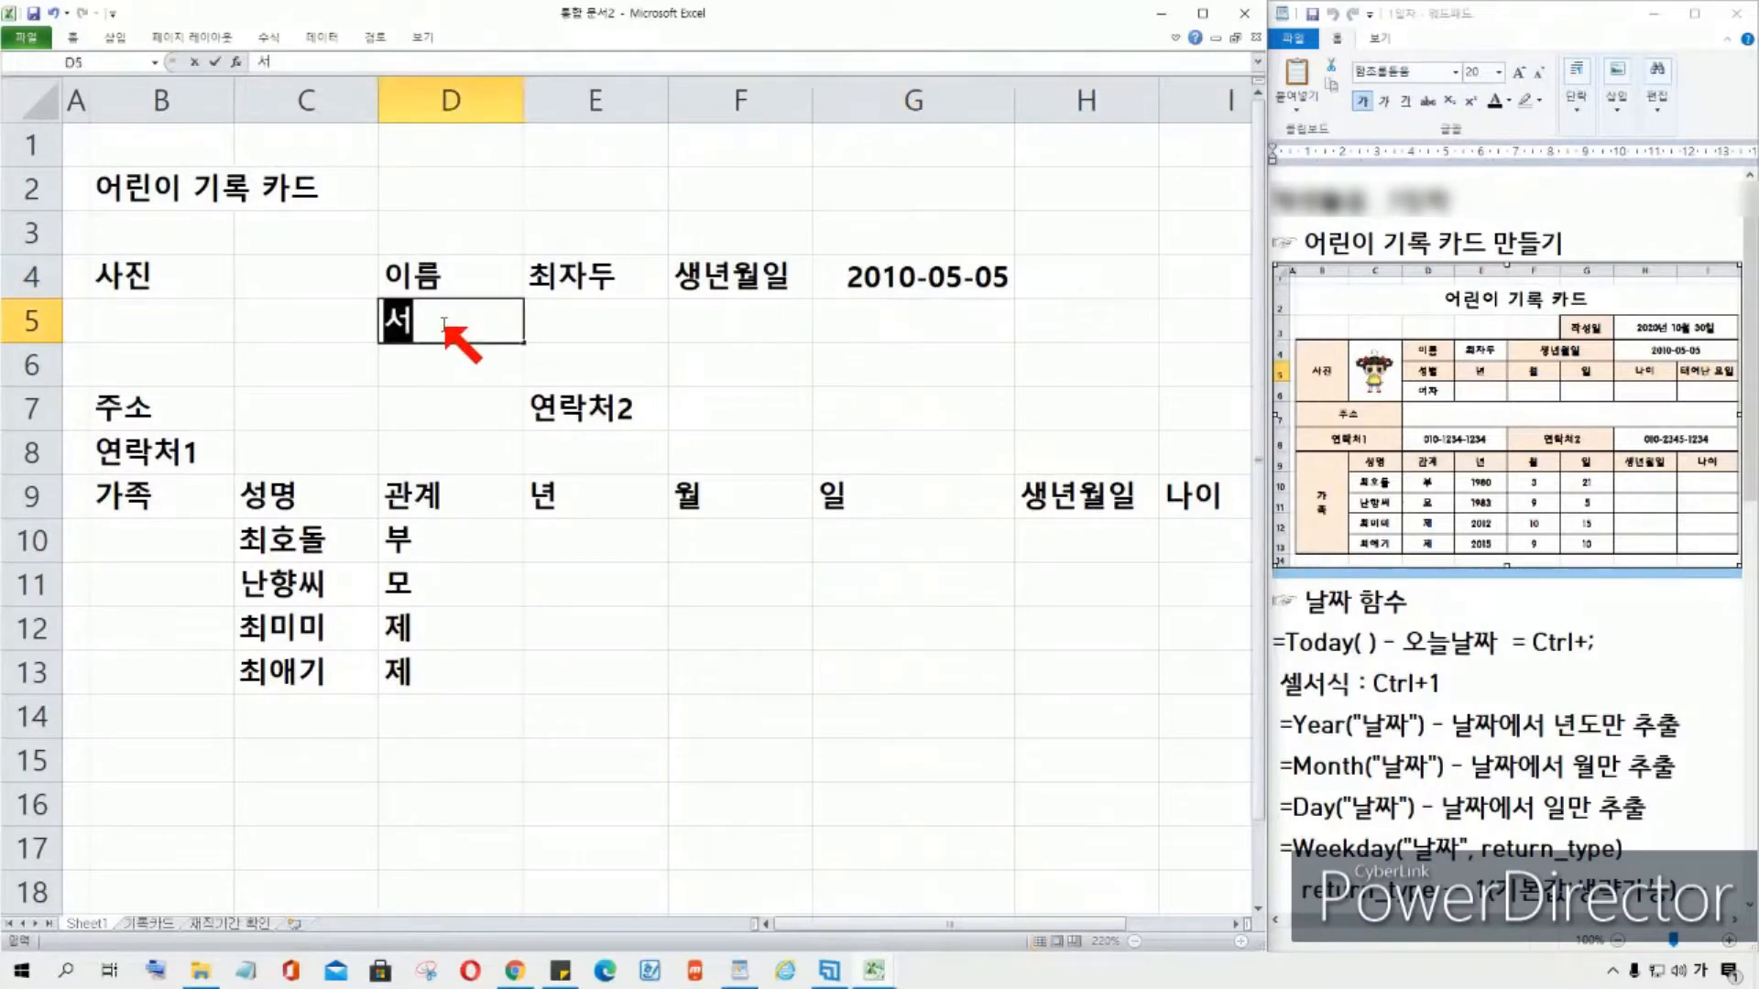
key(Tab)
text(년)
key(Tab)
text(월ㅇ)
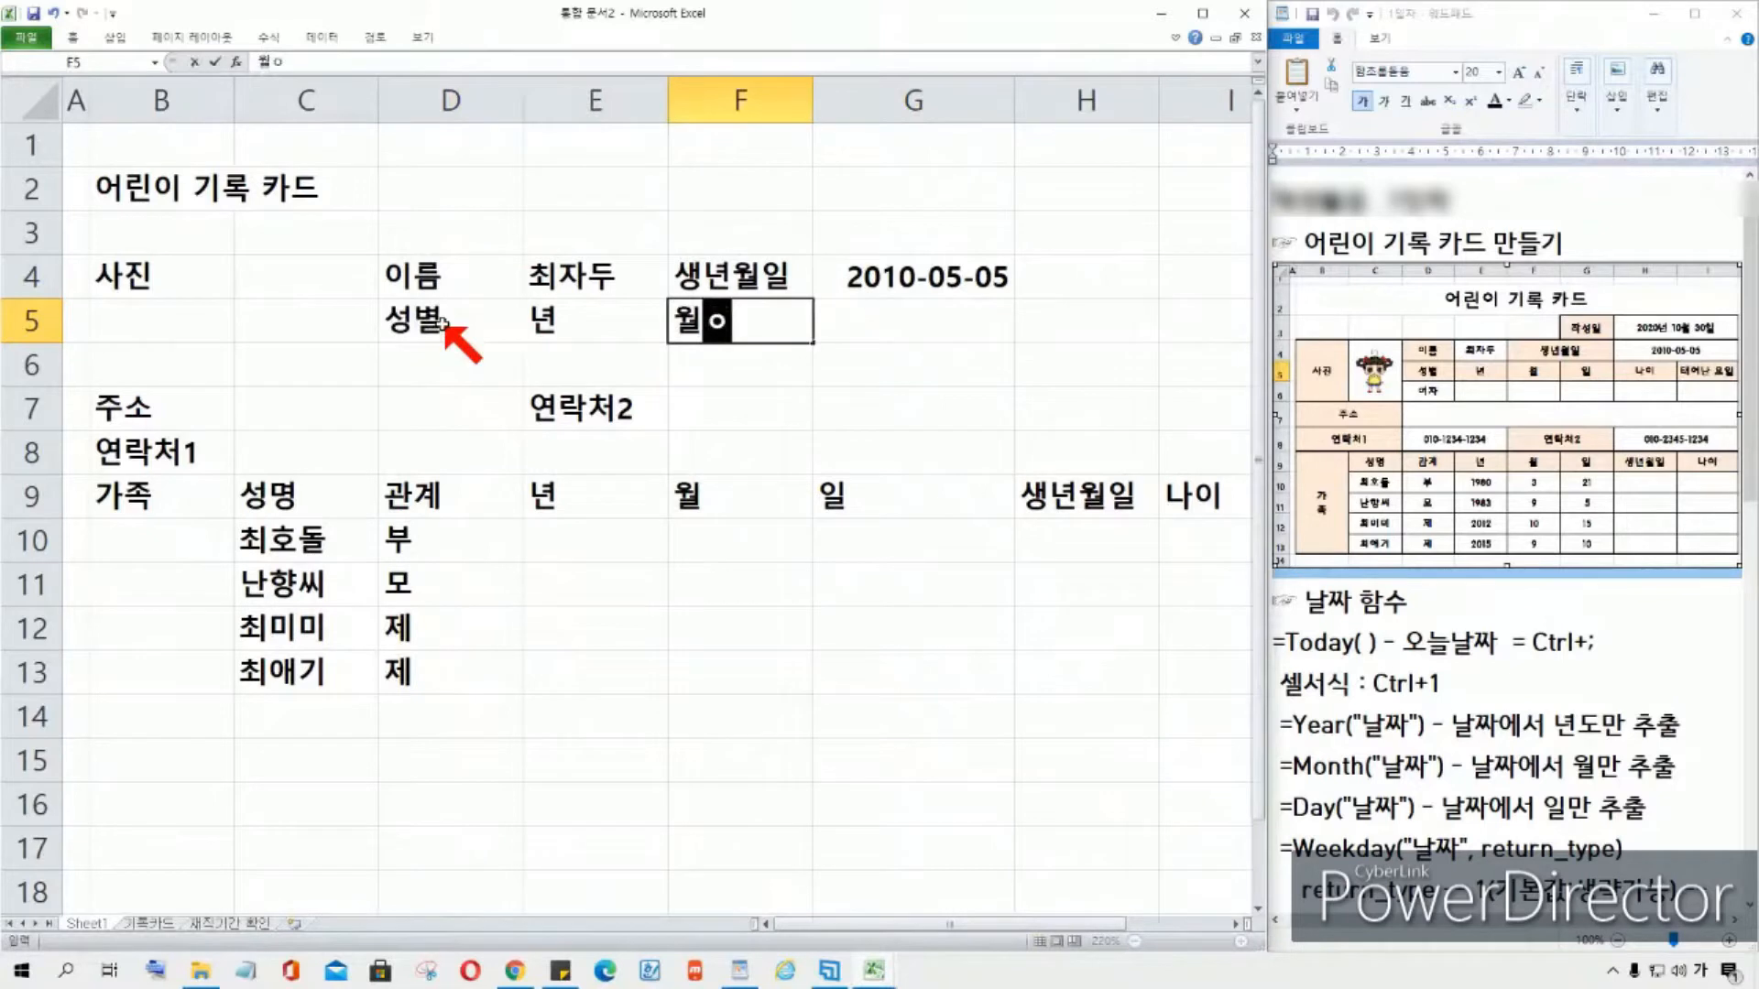
key(Tab)
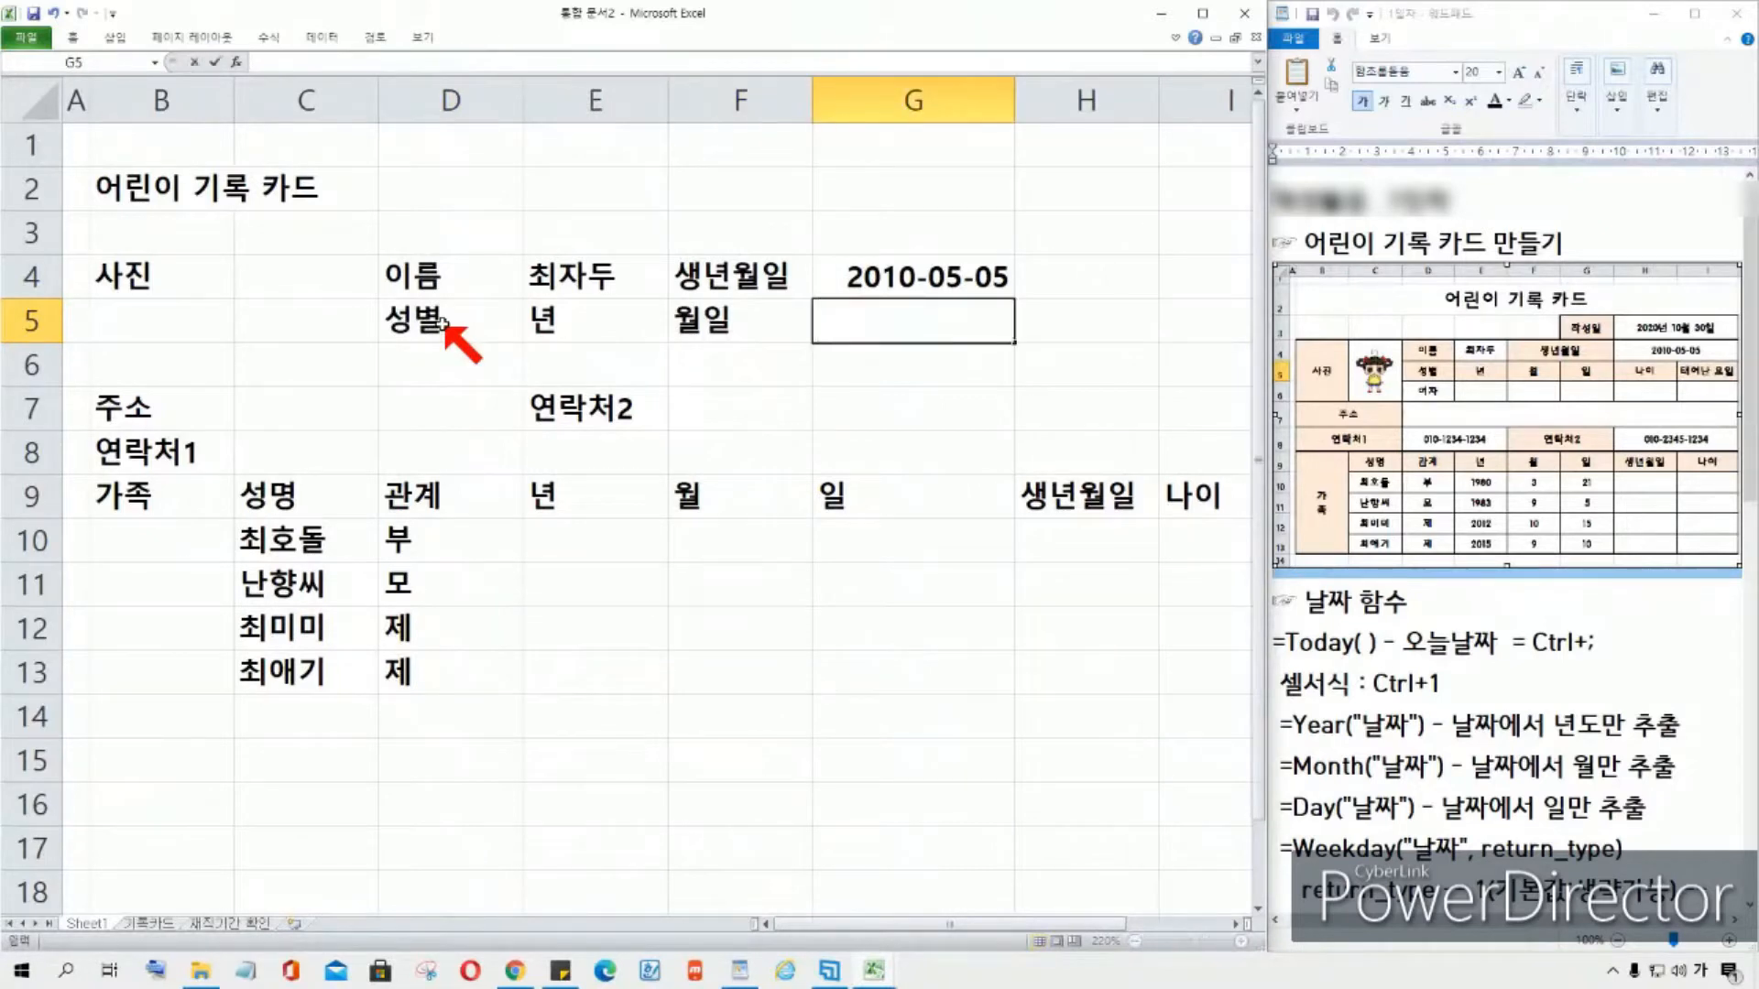
key(shift+Tab)
key(BackSpace)
text(월)
key(Tab)
text(일)
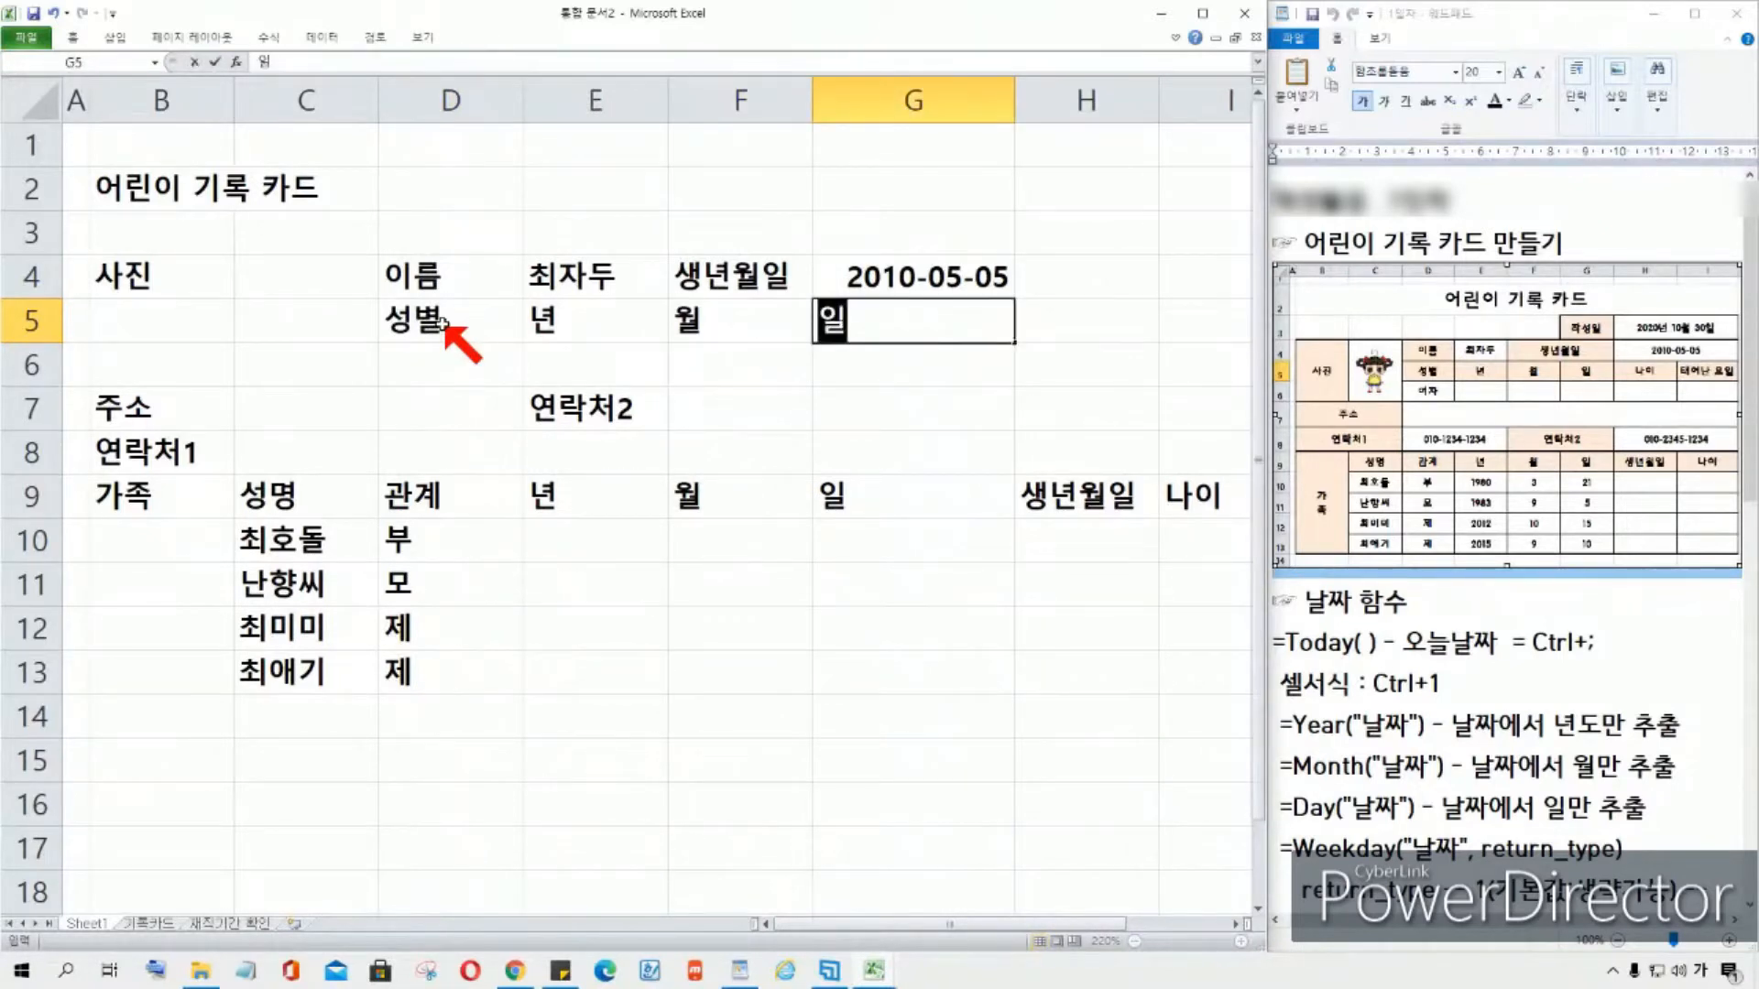
key(Tab)
Step: Complete the row 5 labels with 나이 in H5 and 태어난 요일 in I5
text(나이)
key(Tab)
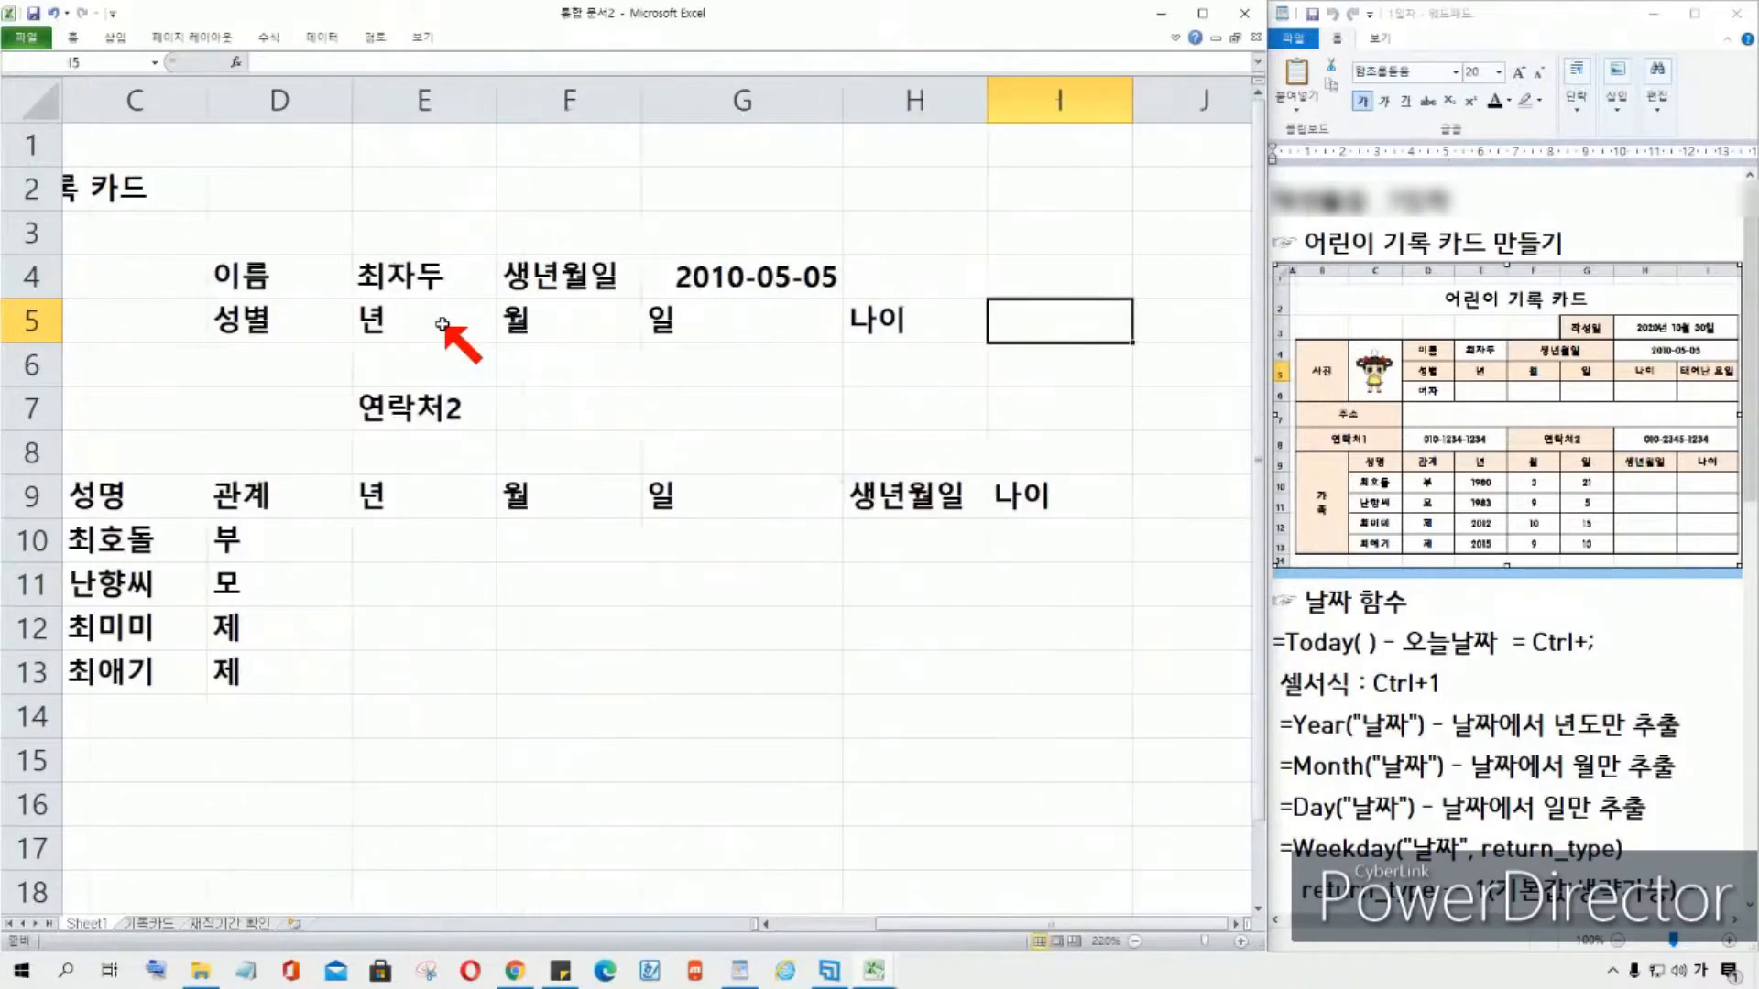
text(태어난)
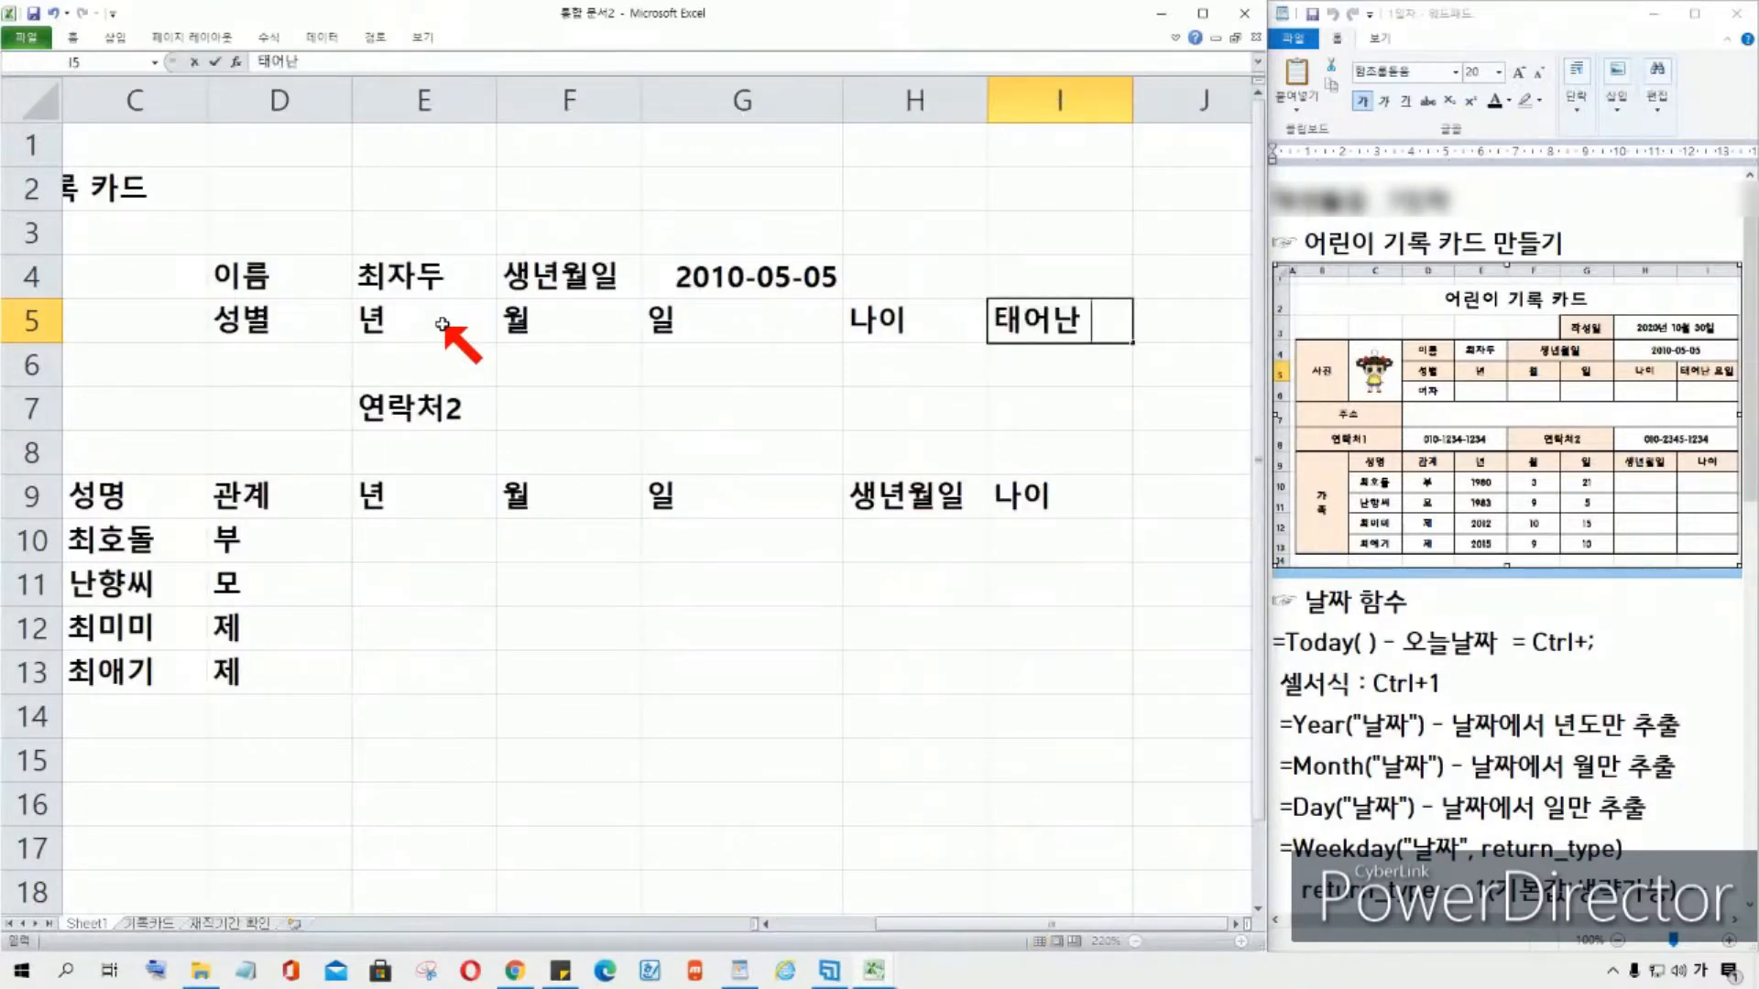
text( 요일)
key(Return)
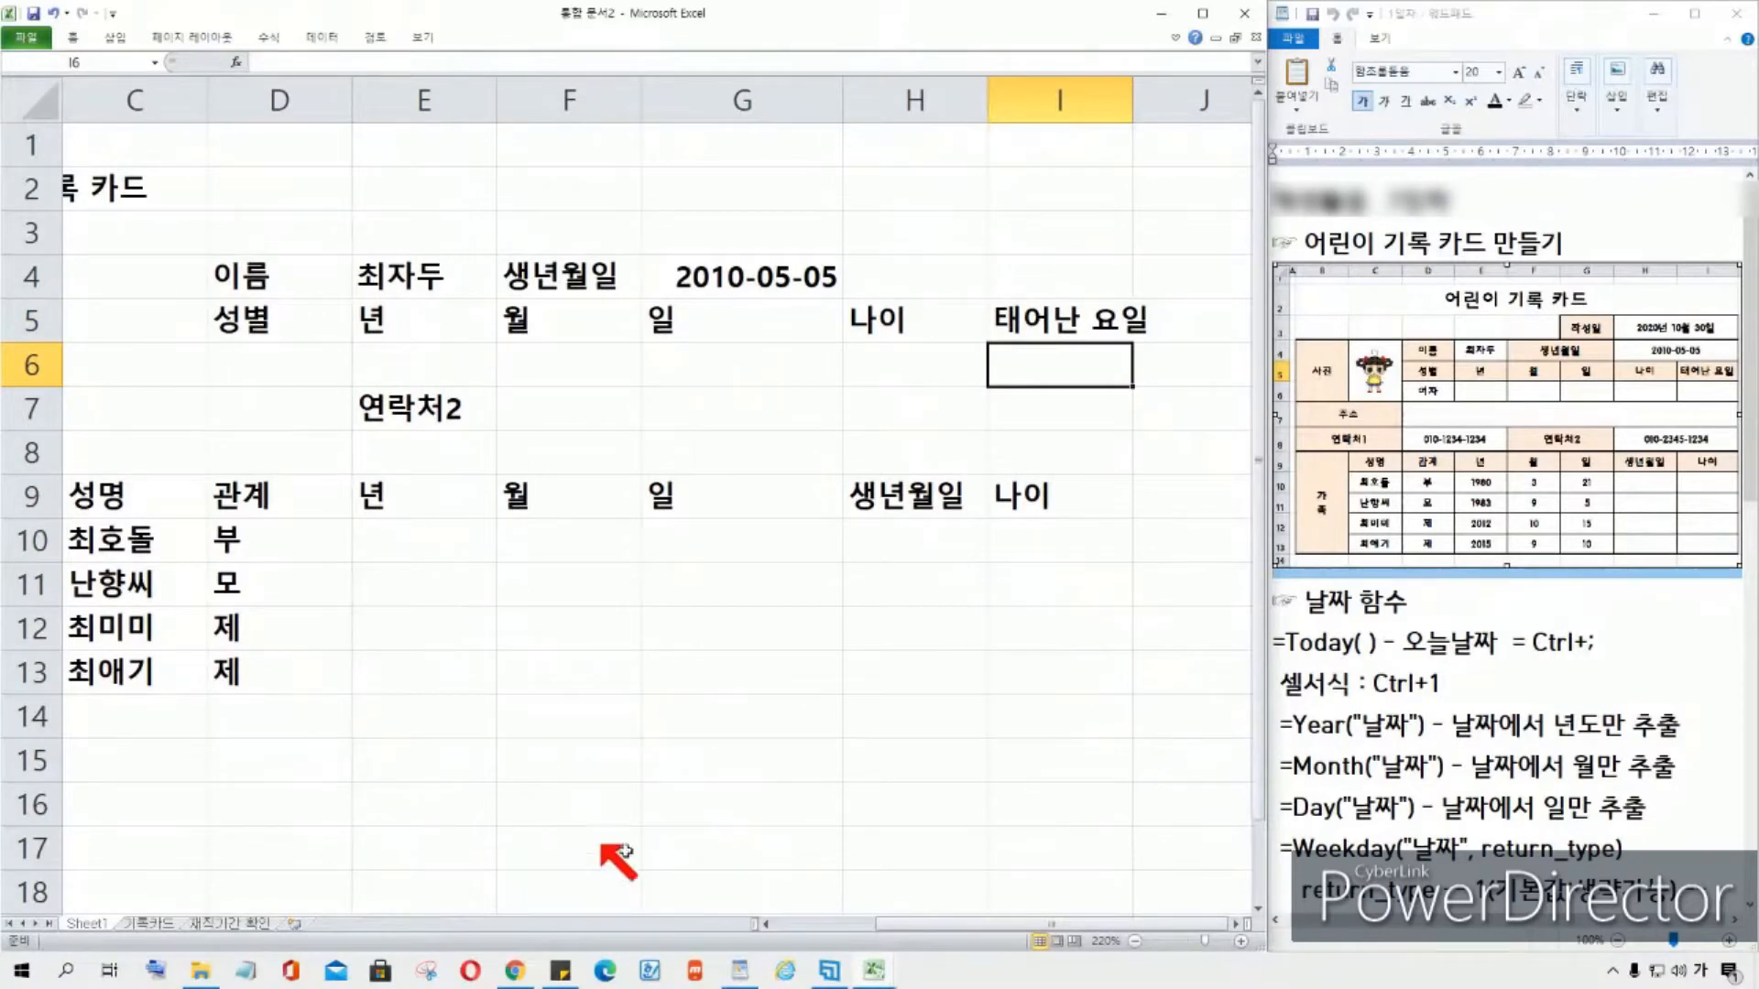
Step: Reduce the font size of the birth date in G4 and narrow column G to fit it
drag(941, 925, 837, 926)
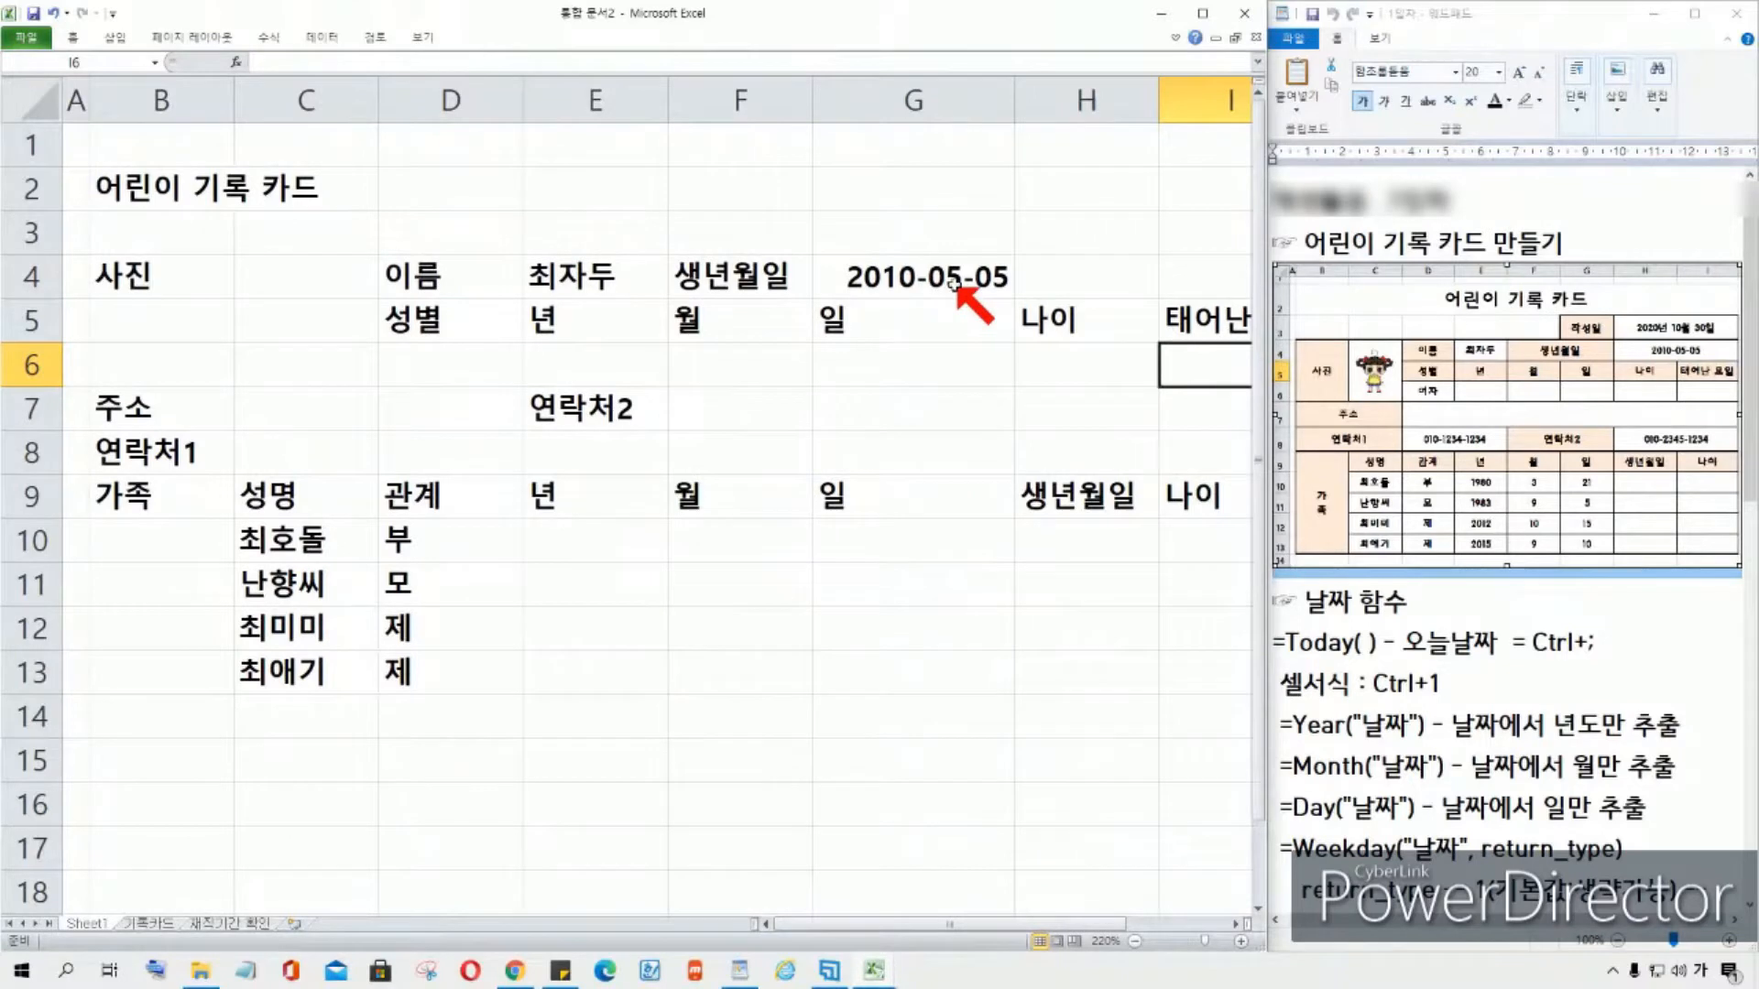
click(920, 276)
click(72, 37)
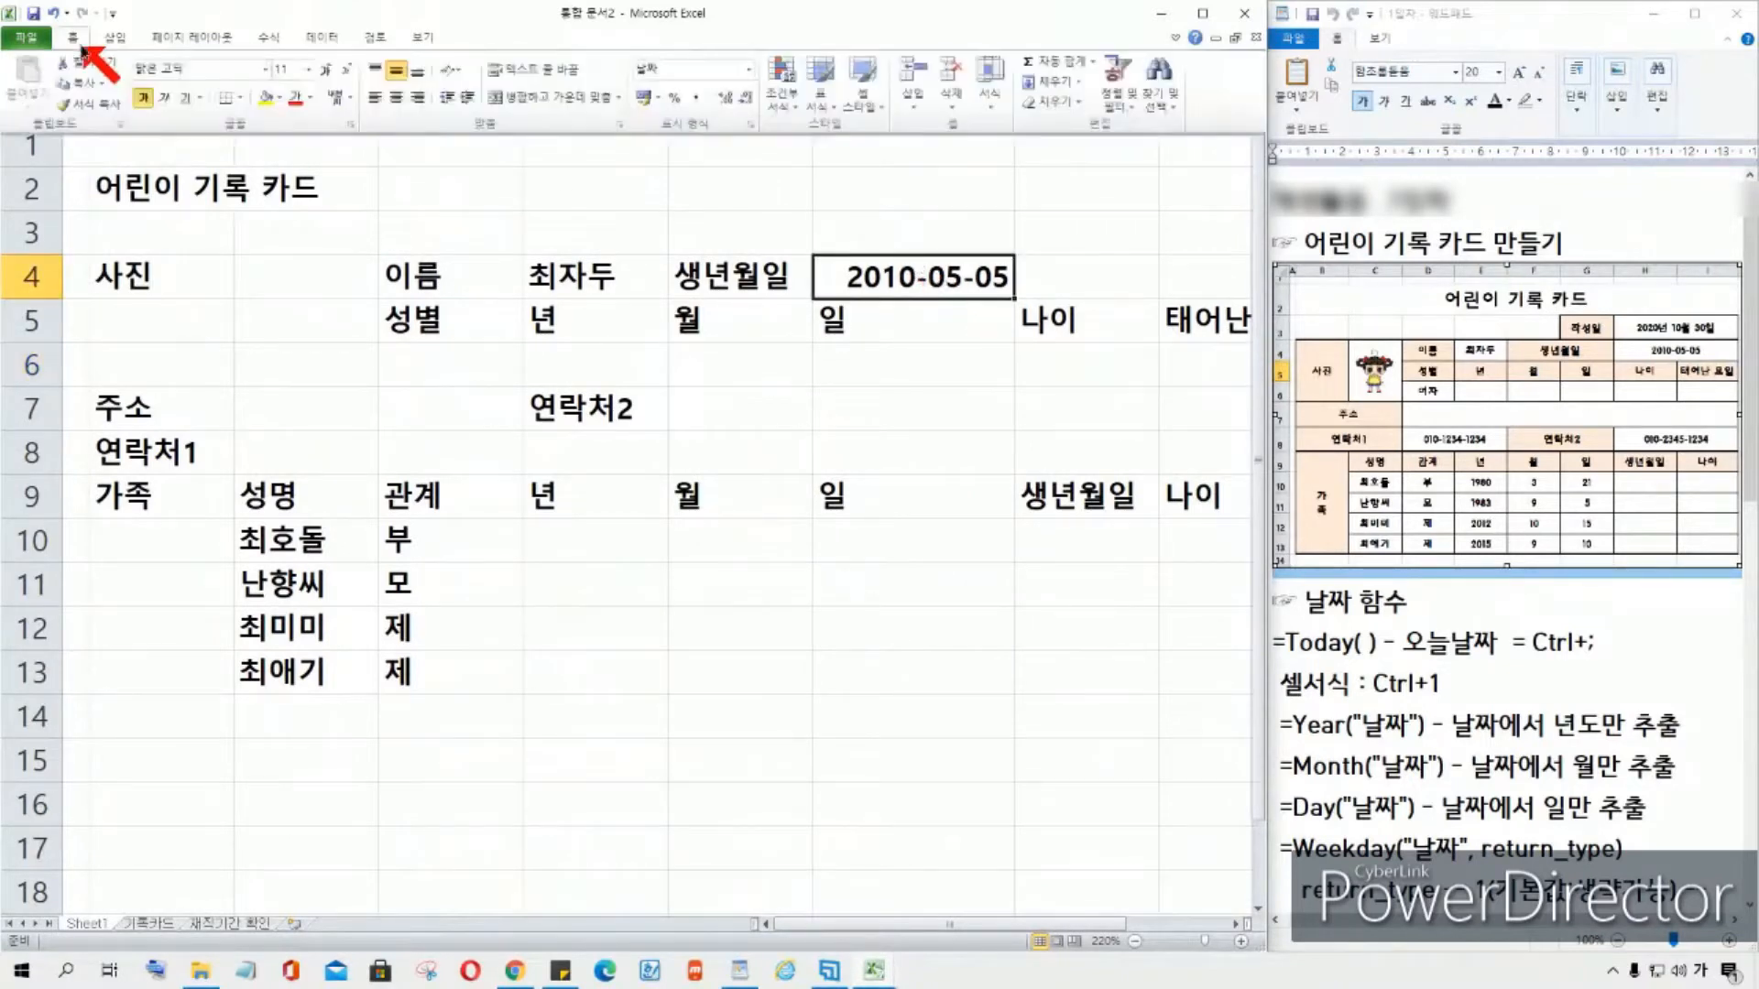
click(346, 69)
click(346, 61)
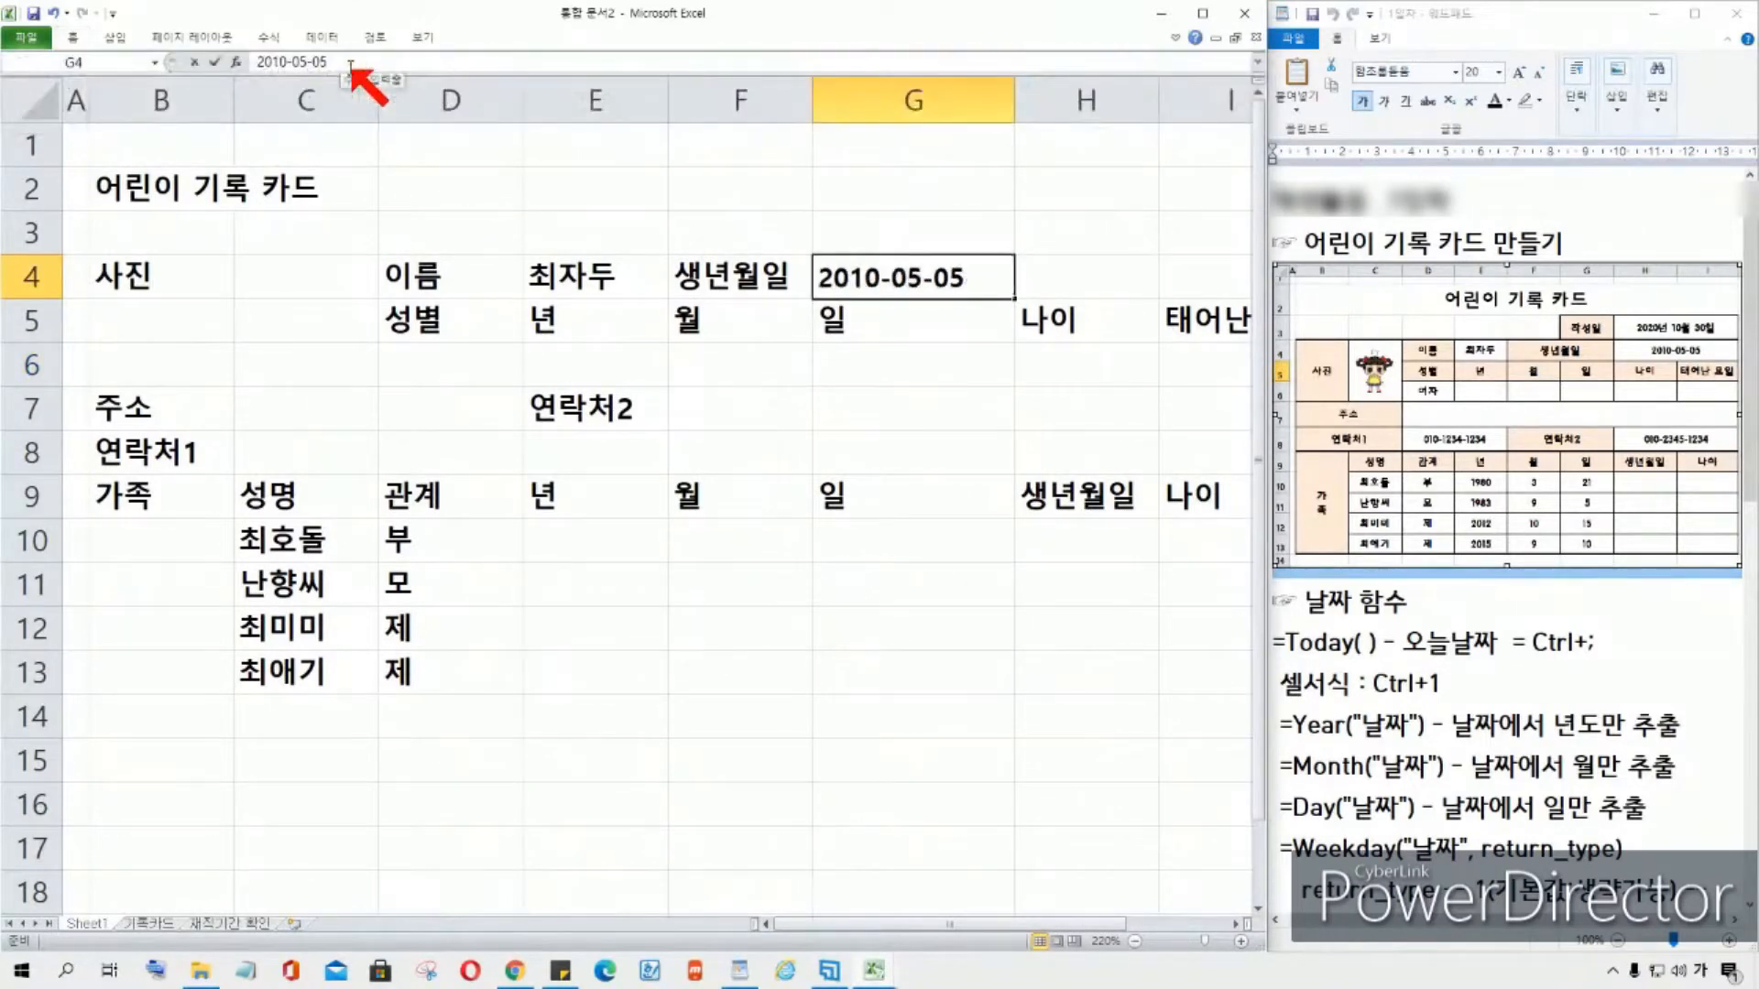
click(1039, 101)
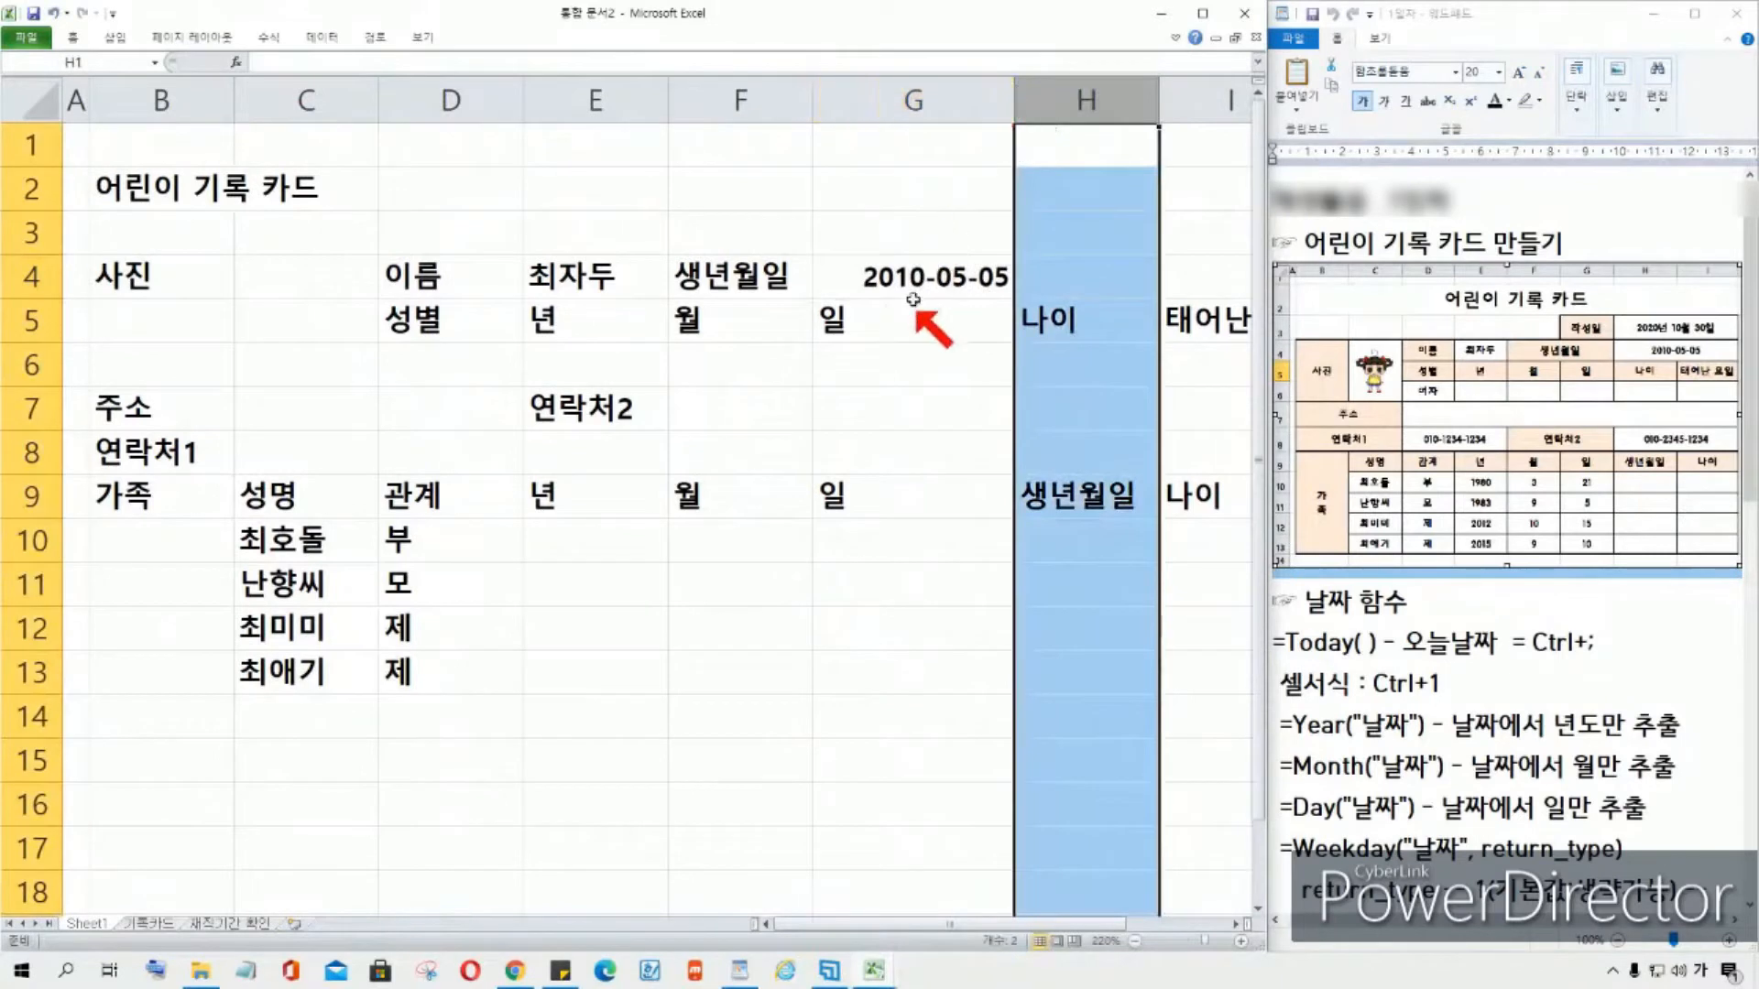
click(939, 280)
drag(1014, 101, 986, 103)
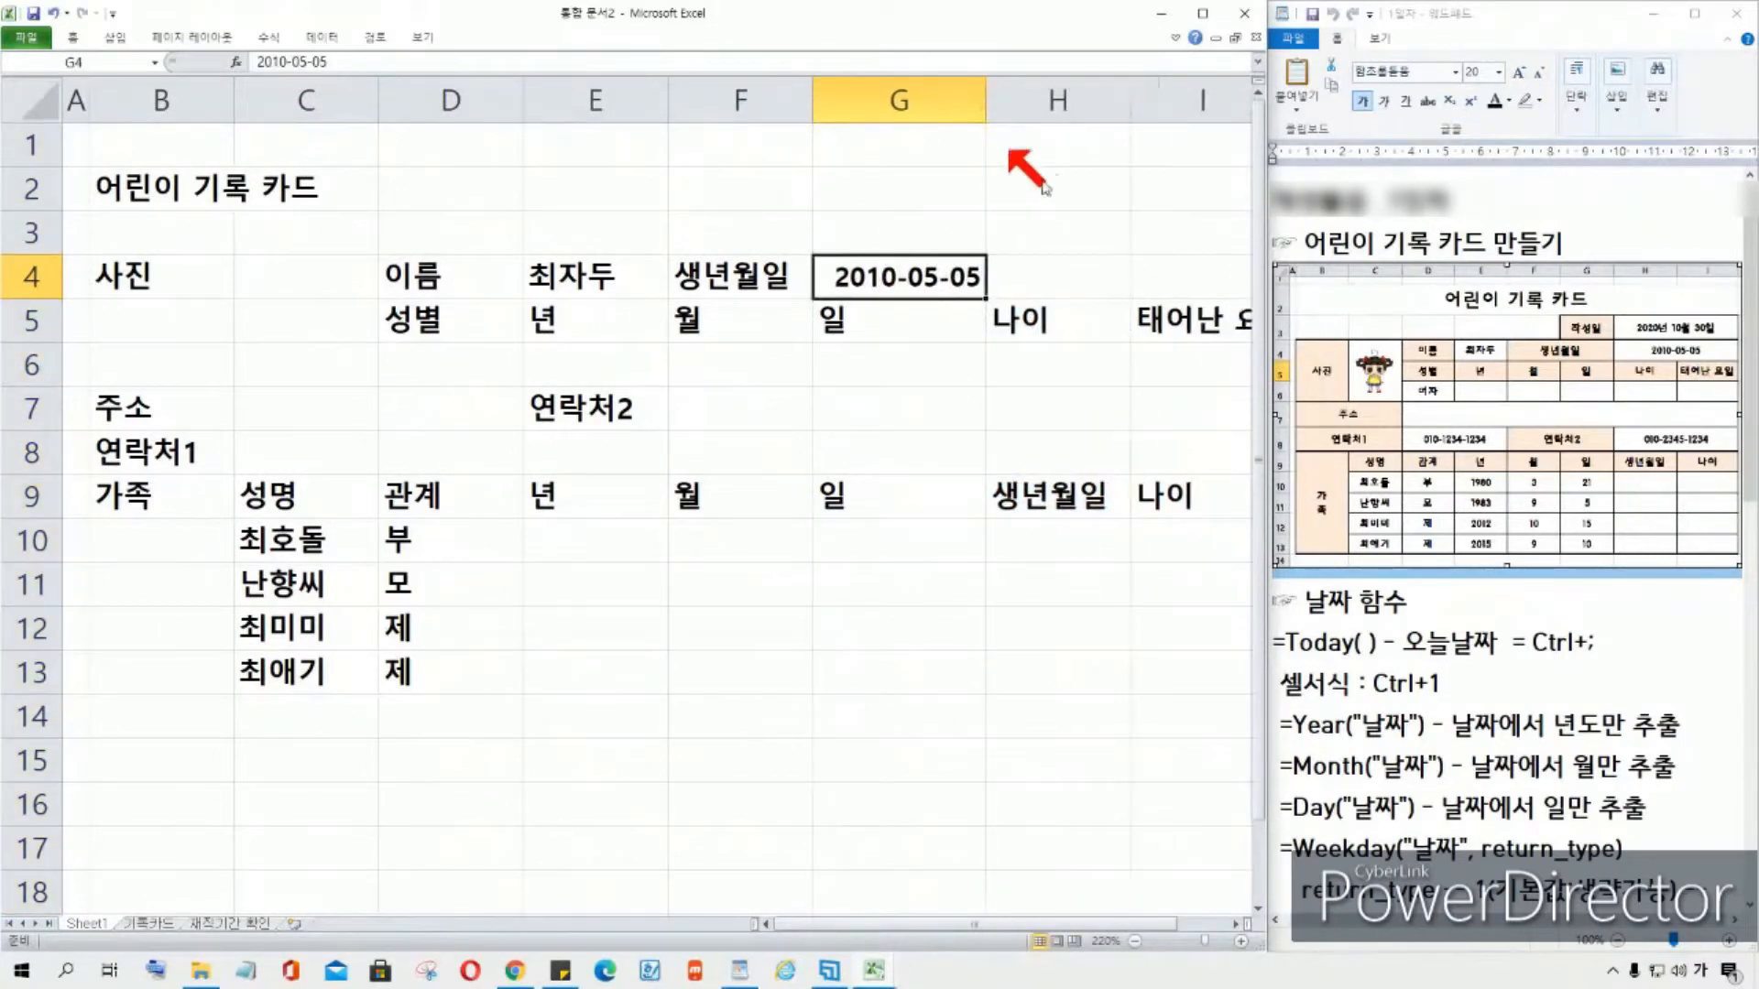
click(1058, 188)
Step: Enter 여자 in D6 under the 성별 label
click(1160, 304)
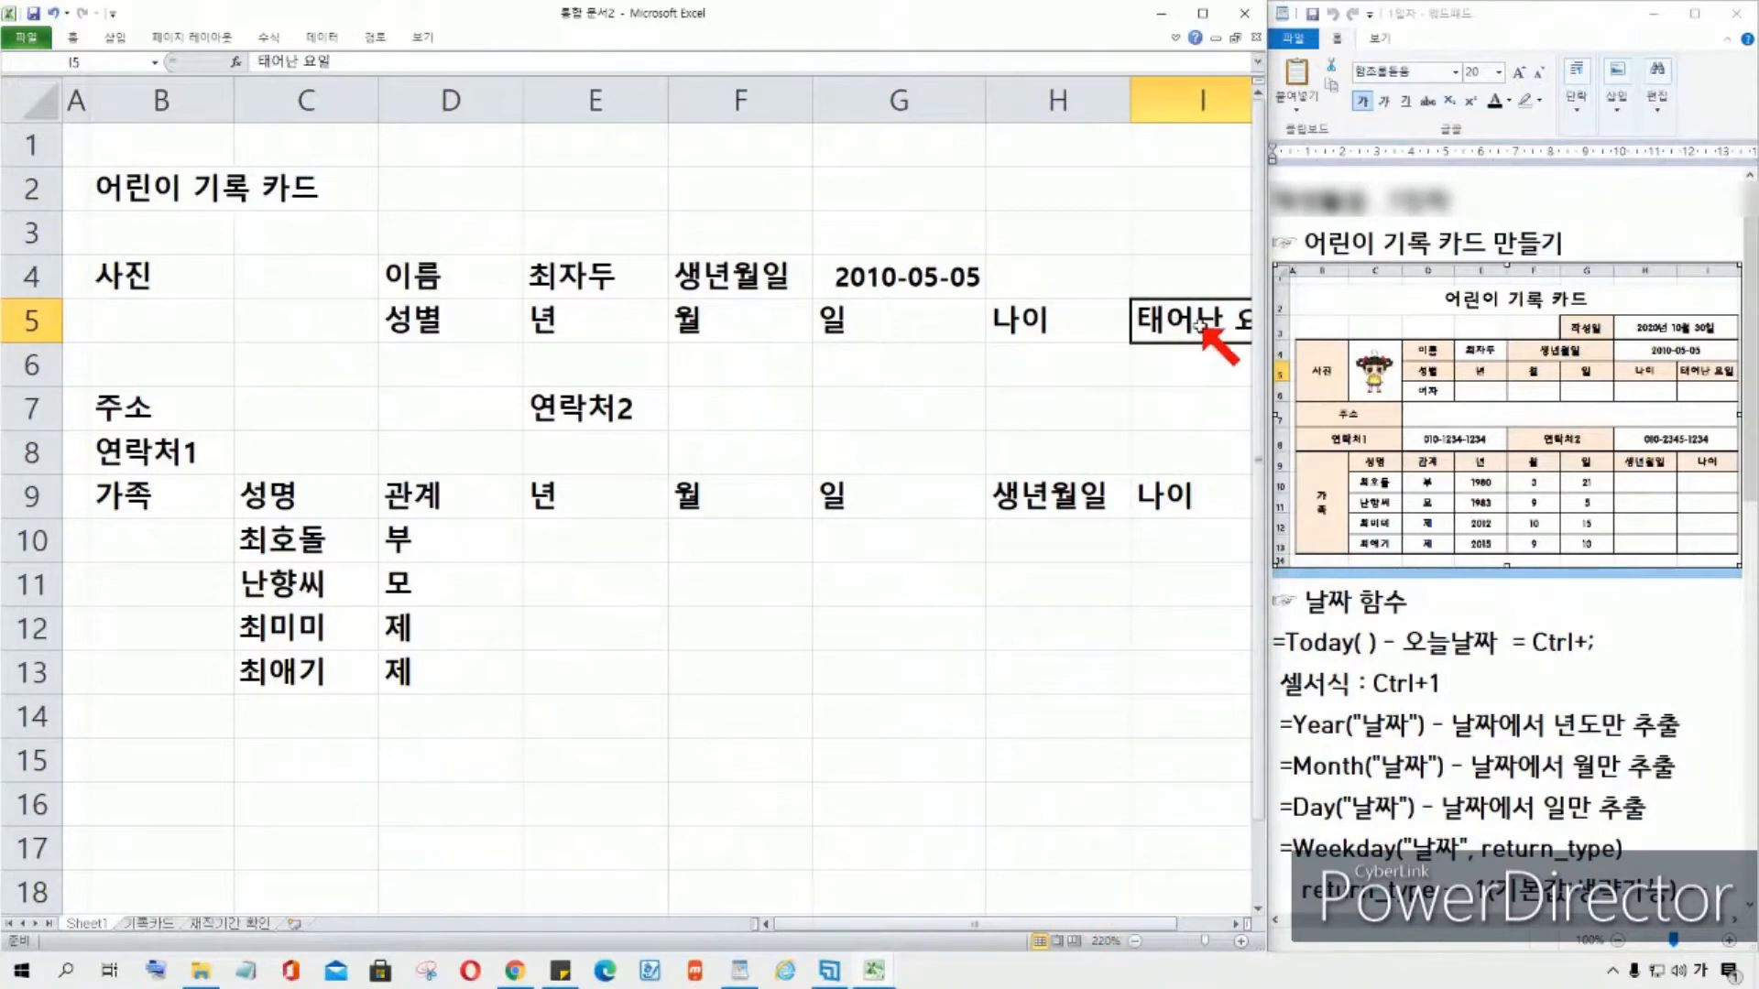
mouse_move(1178, 926)
mouse_down()
mouse_move(1218, 925)
mouse_move(1036, 926)
mouse_move(1181, 925)
mouse_up()
click(1236, 925)
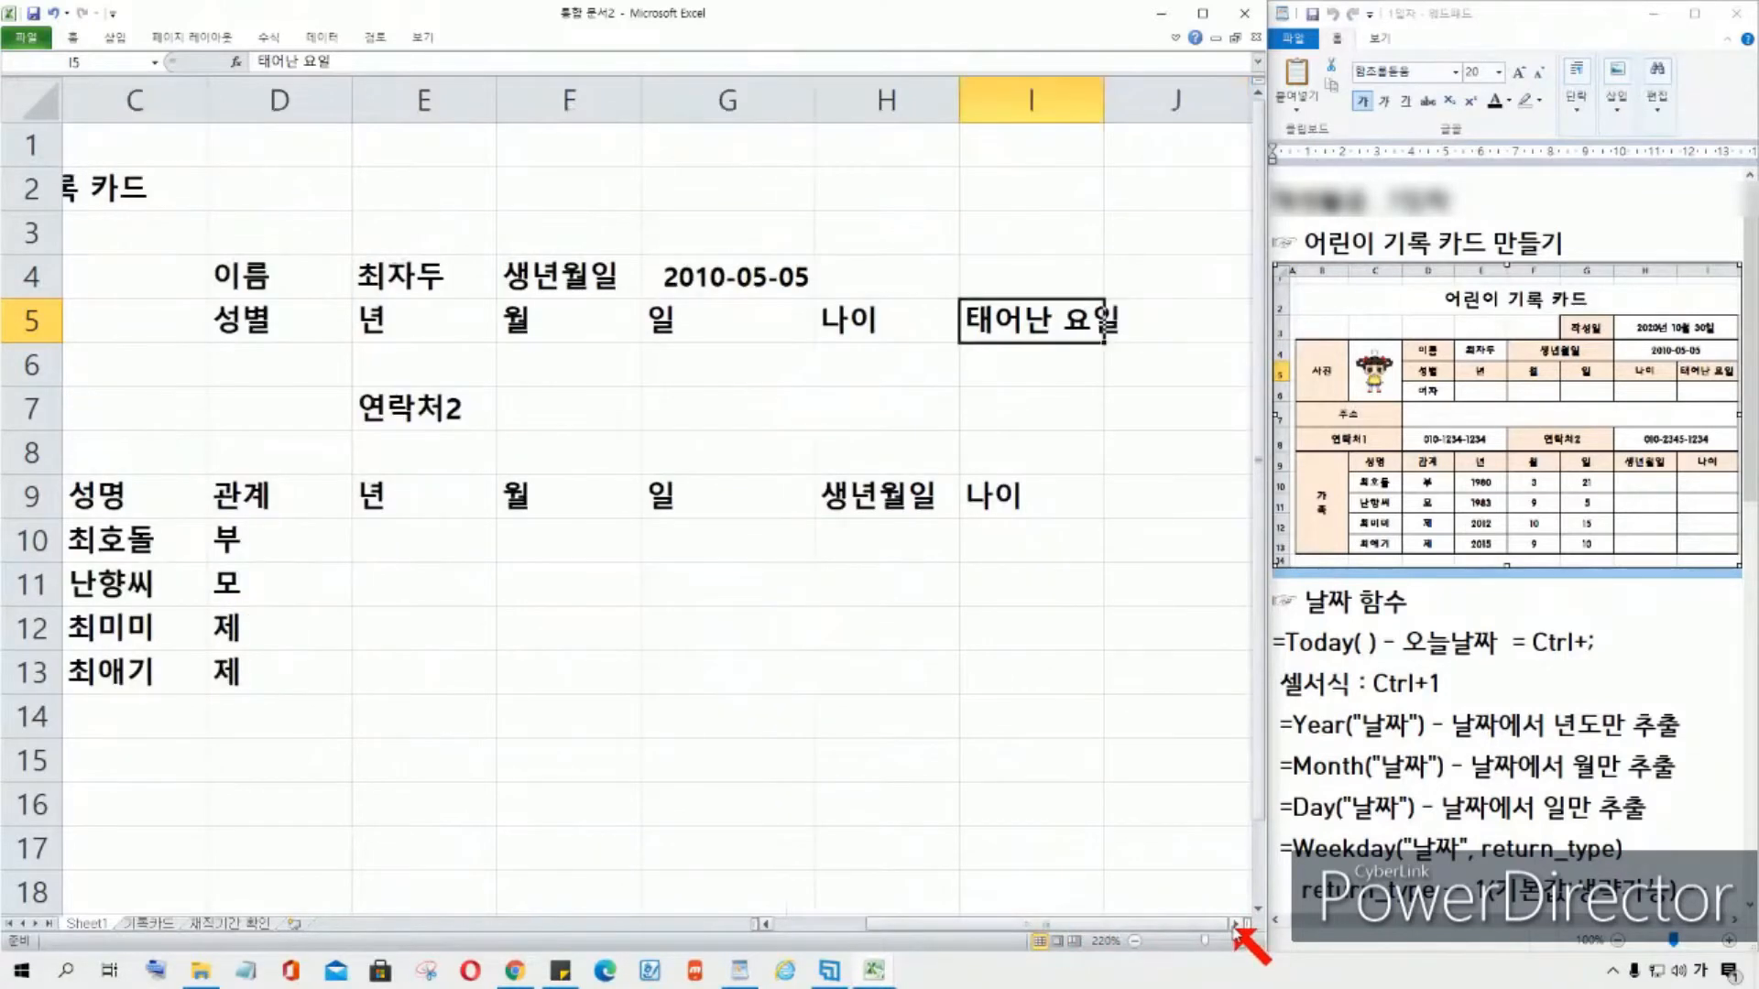
click(1098, 459)
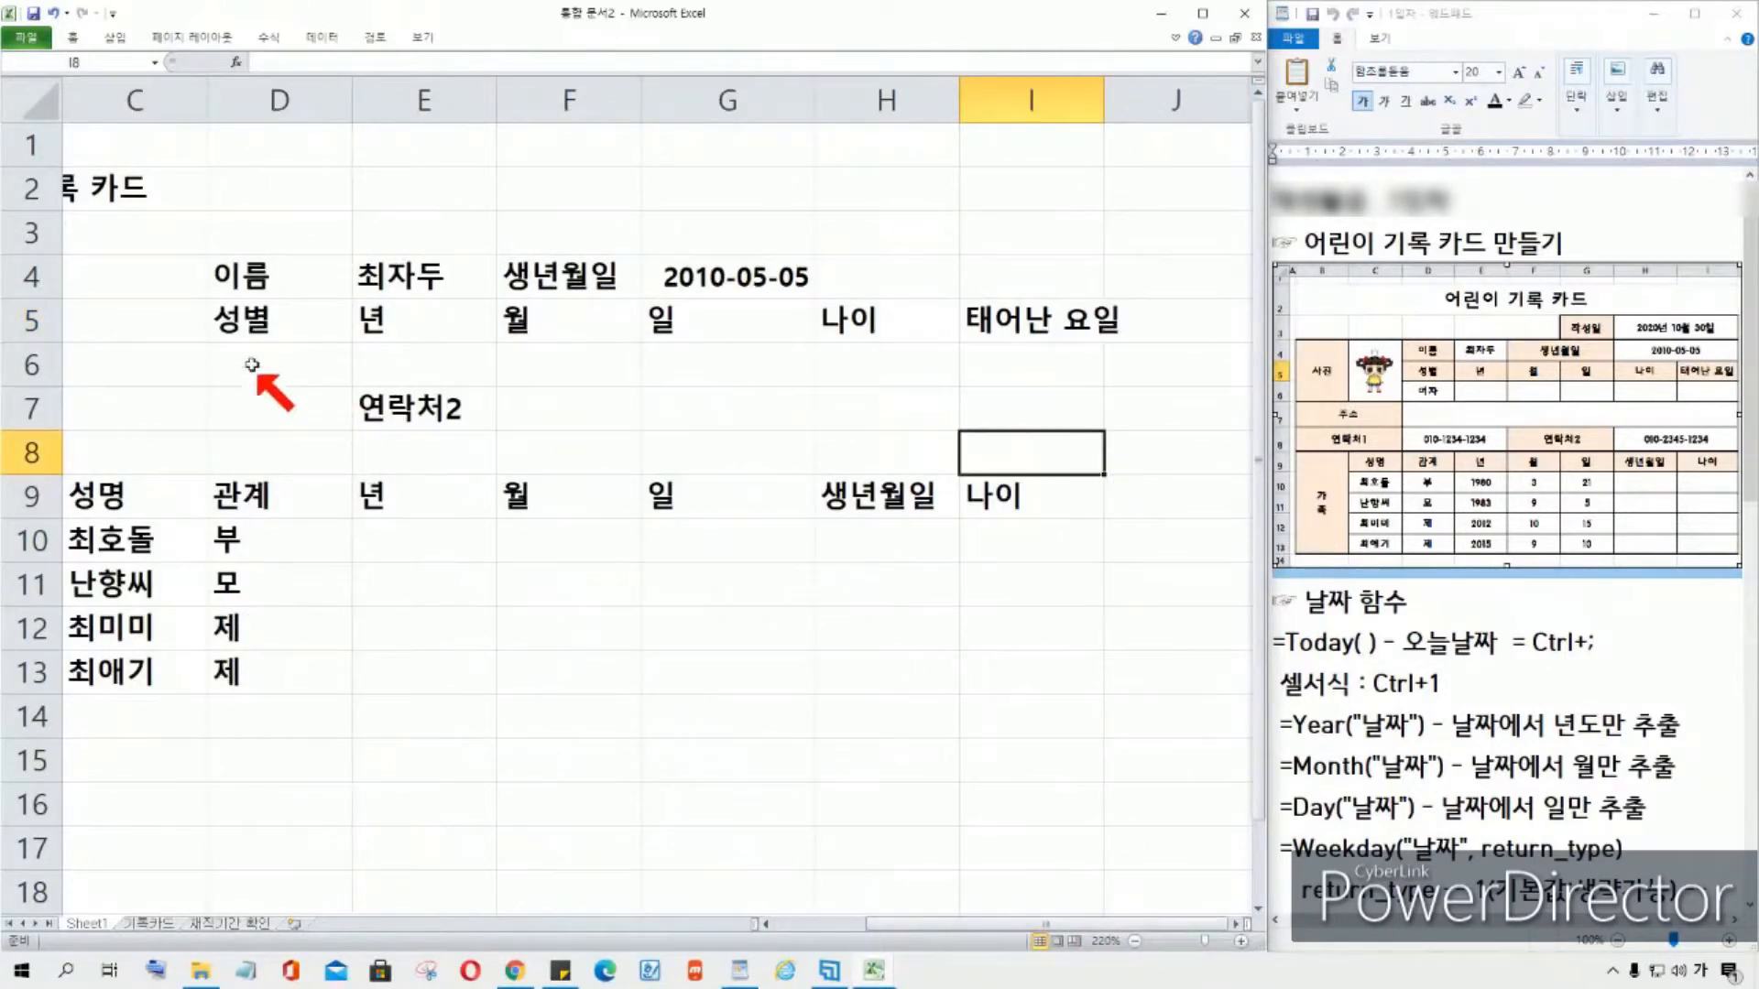
click(290, 374)
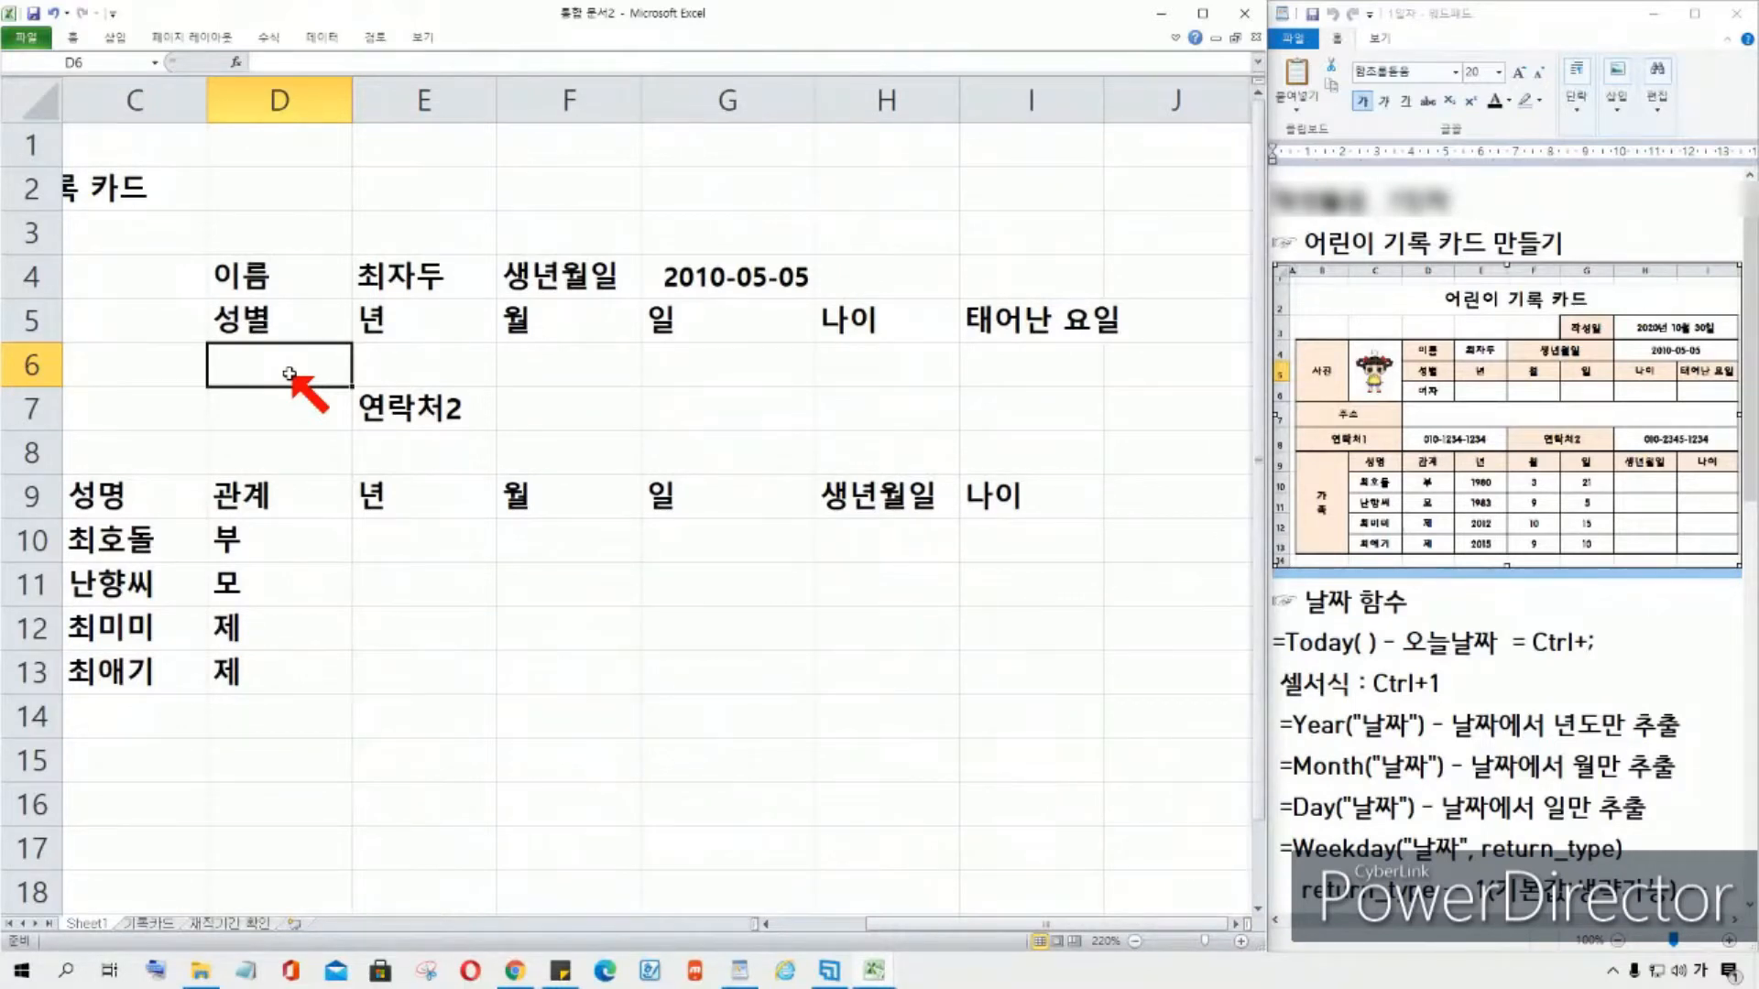
text(ㅇㅕ자)
key(Return)
Step: Move the 연락처2 label from E7 to E8, onto the same row as 연락처1
drag(980, 924, 778, 913)
click(593, 417)
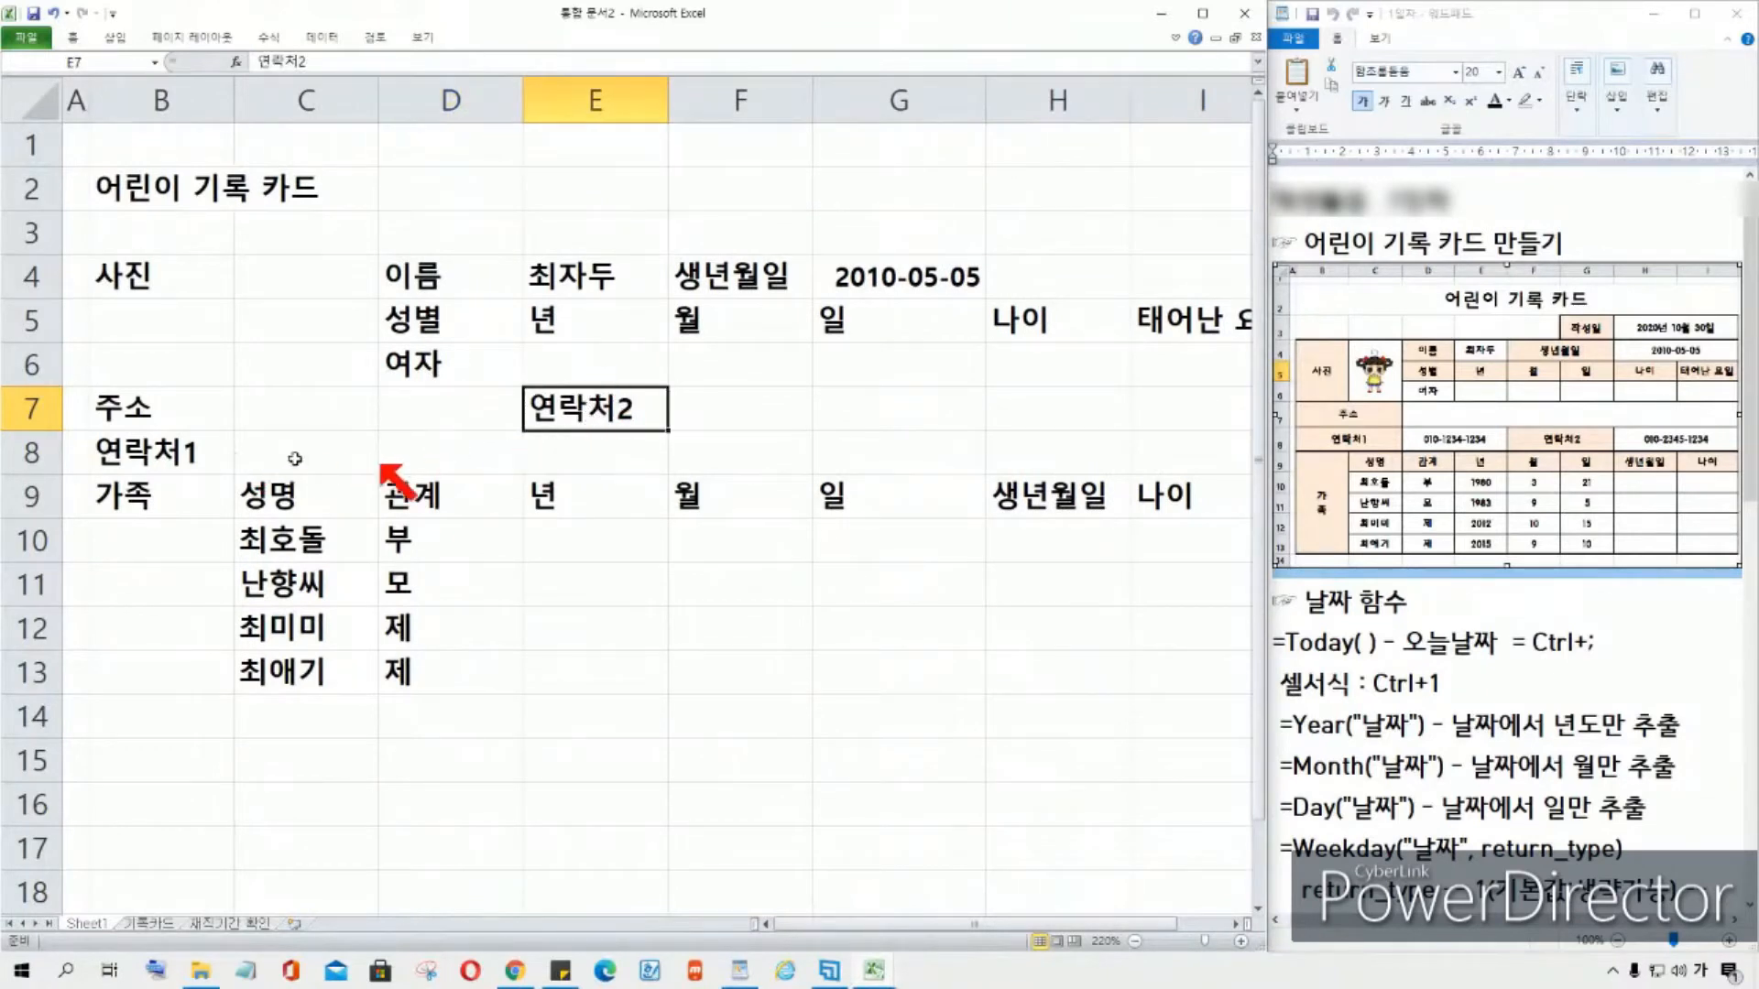
drag(601, 421, 612, 458)
click(608, 411)
click(657, 515)
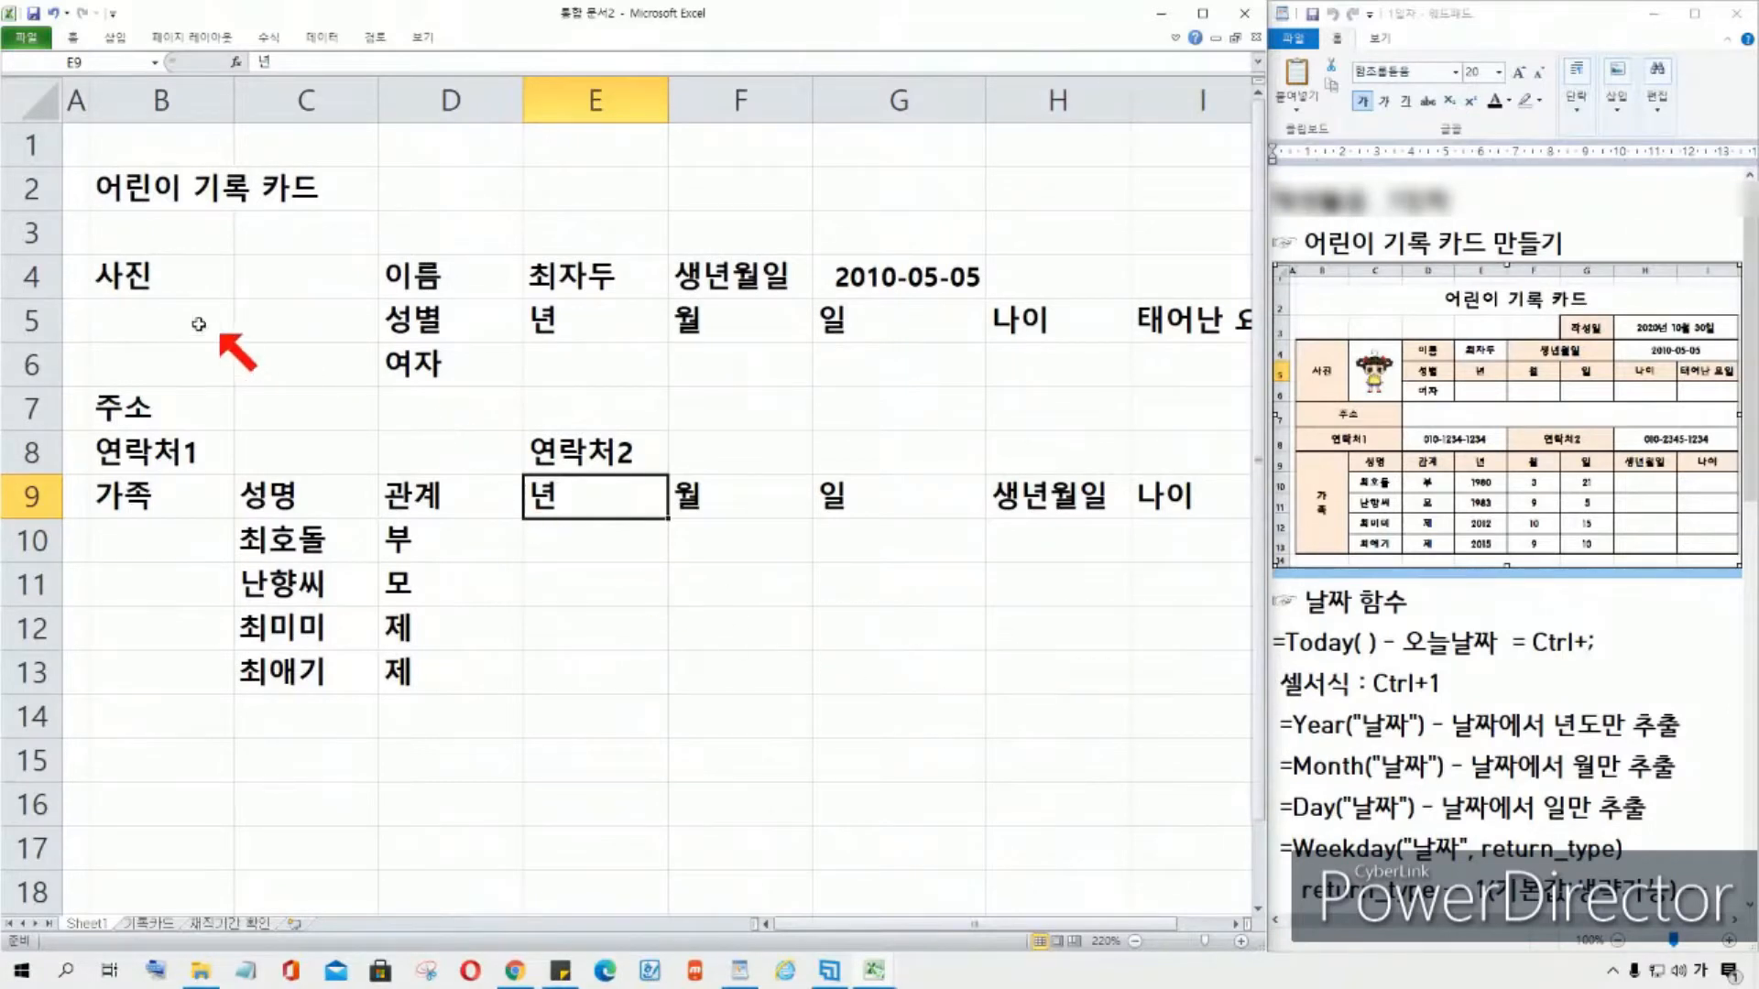
drag(151, 280, 953, 367)
click(824, 503)
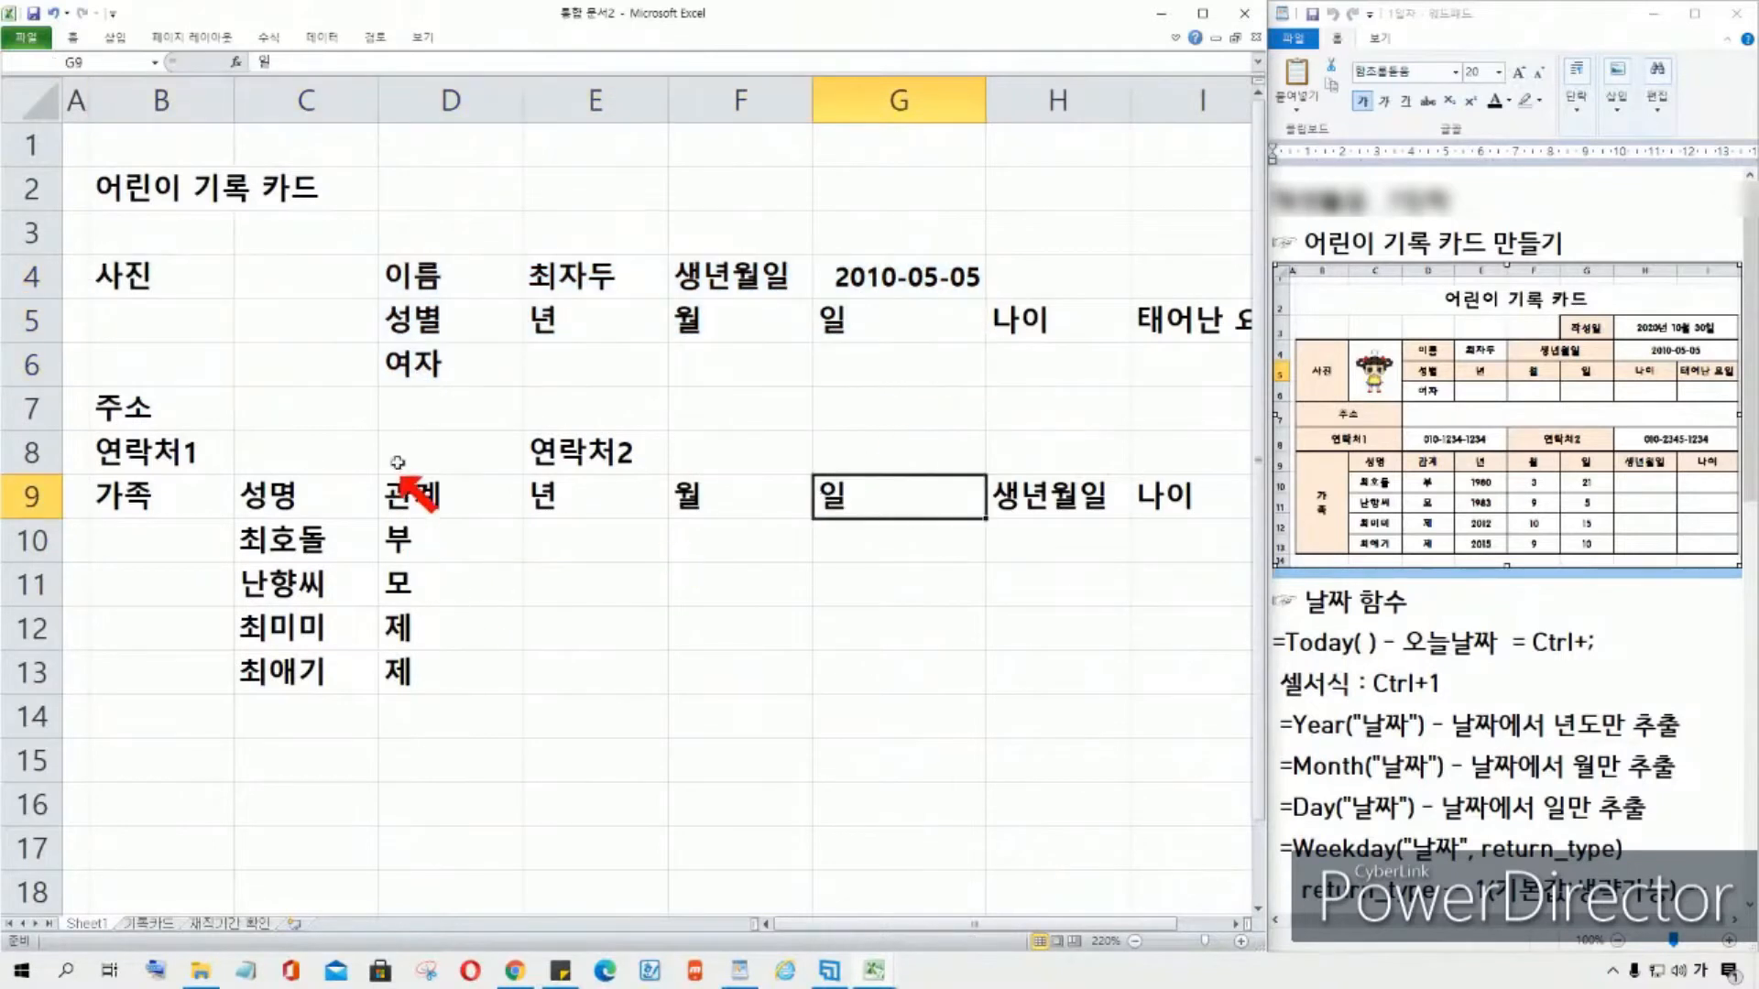
click(179, 273)
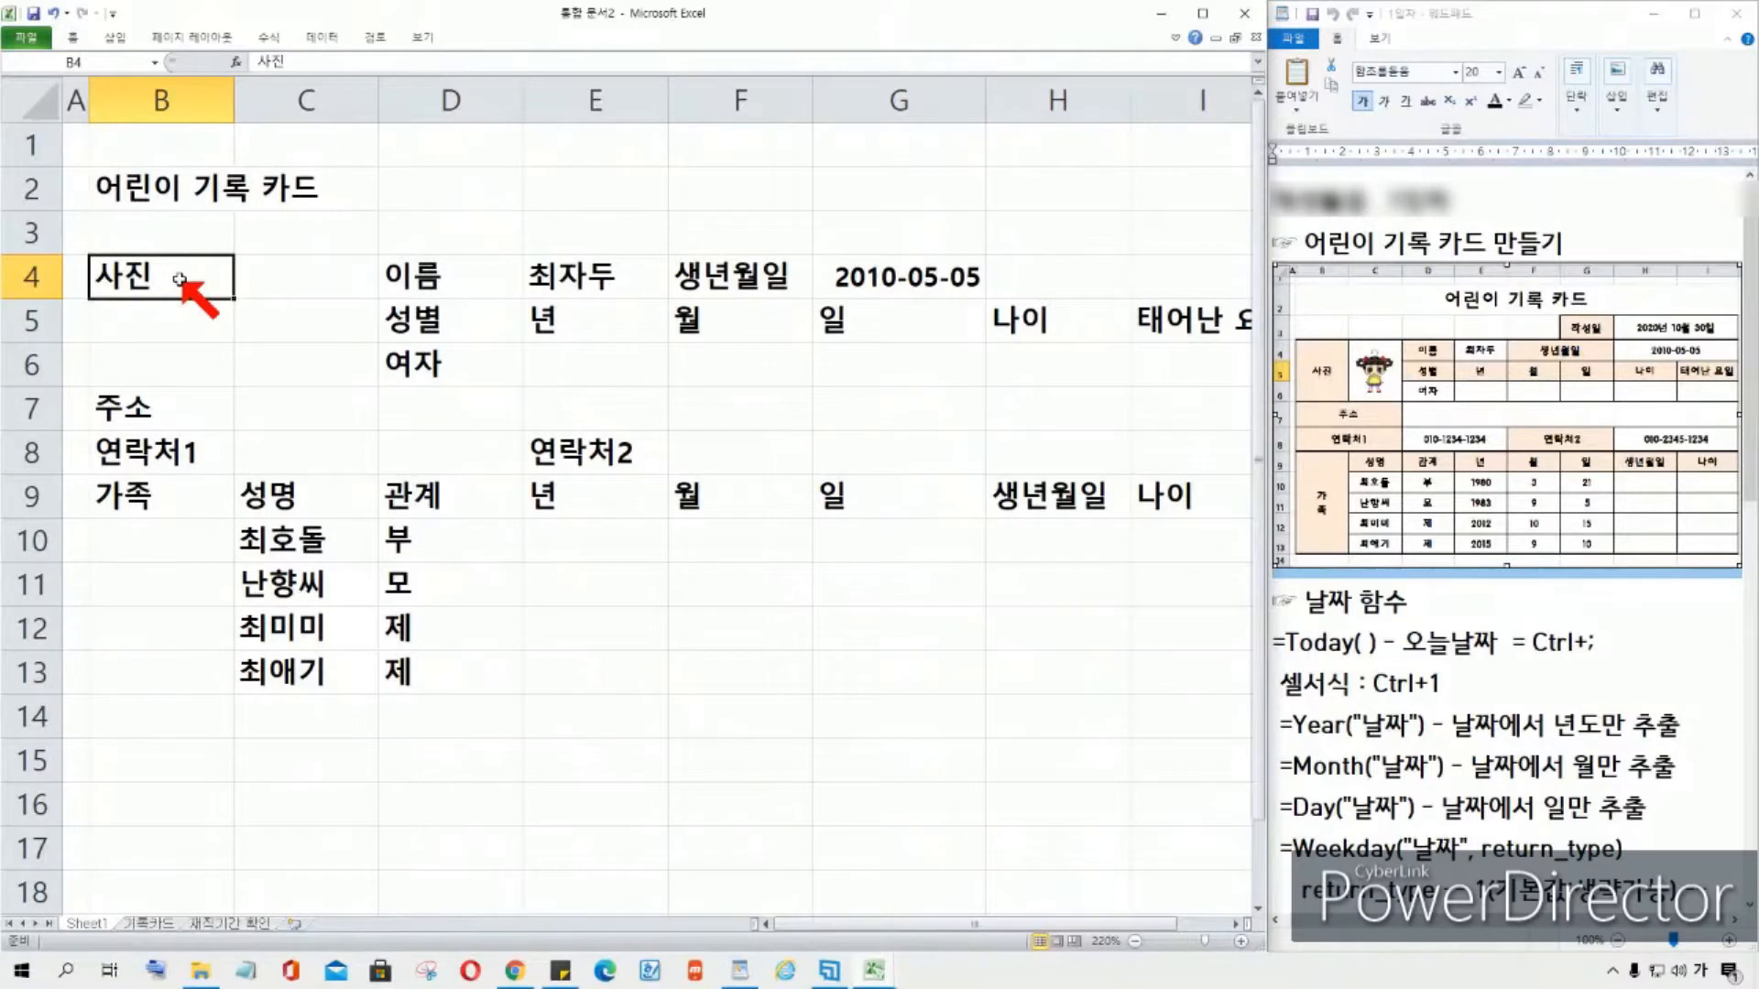
click(147, 272)
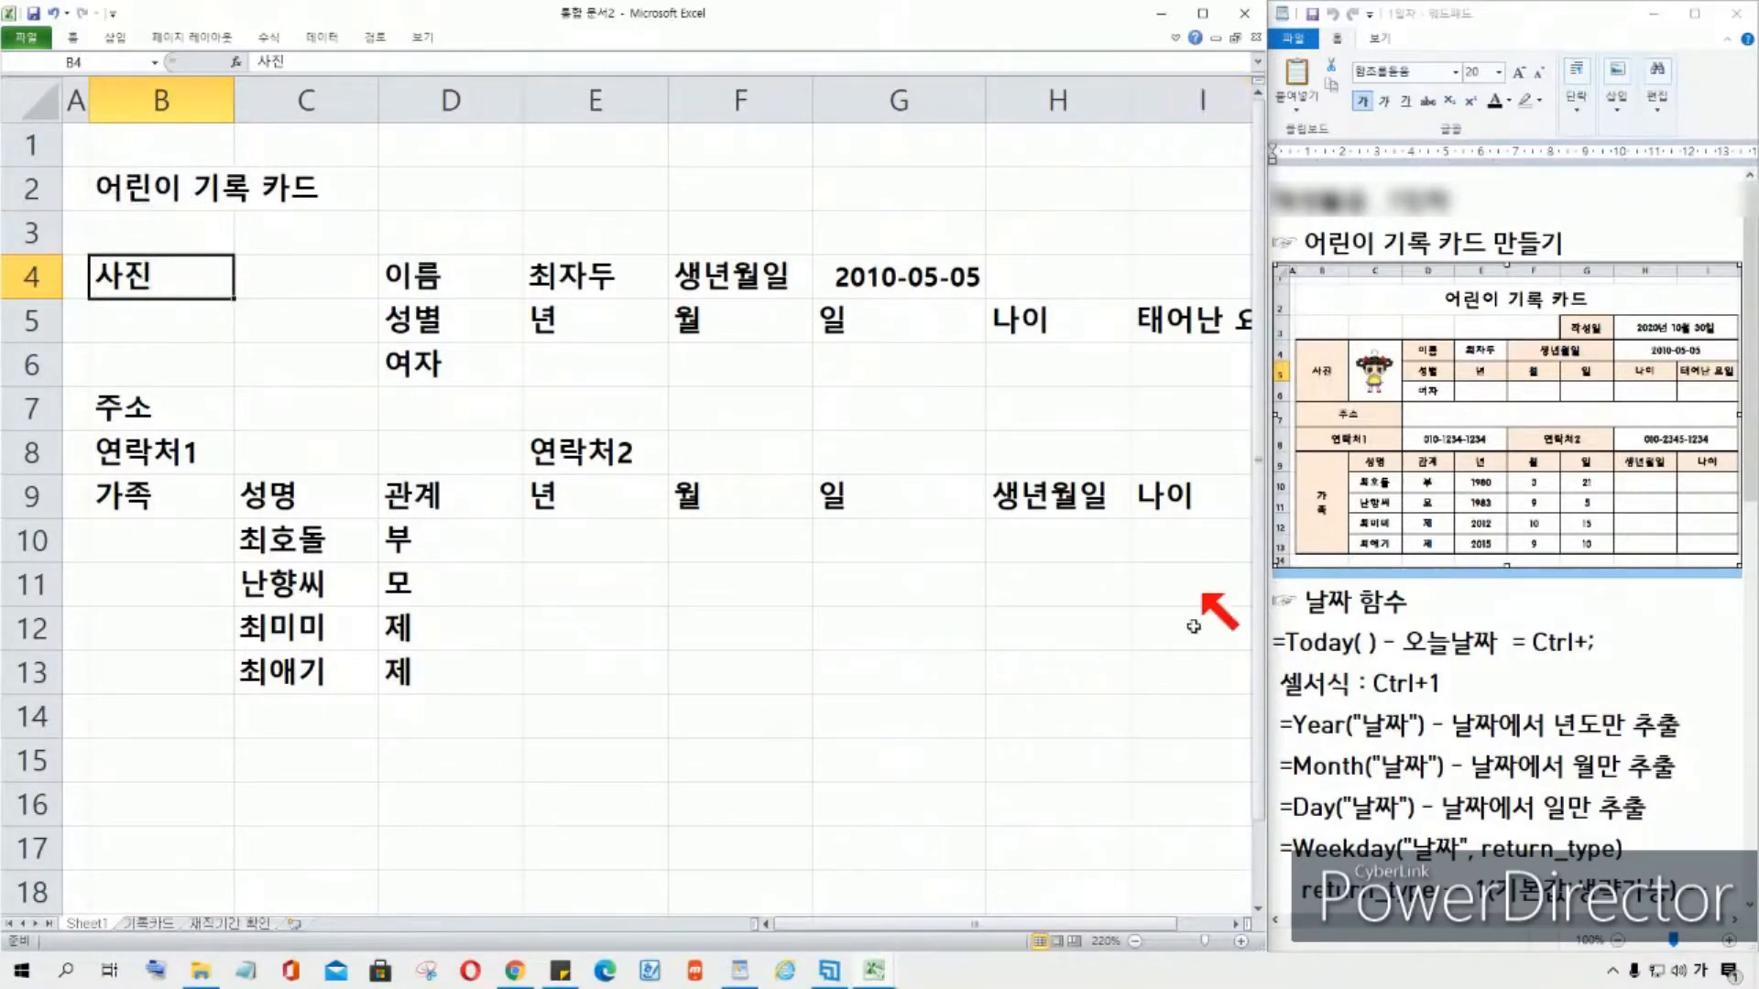
shift+click(1189, 680)
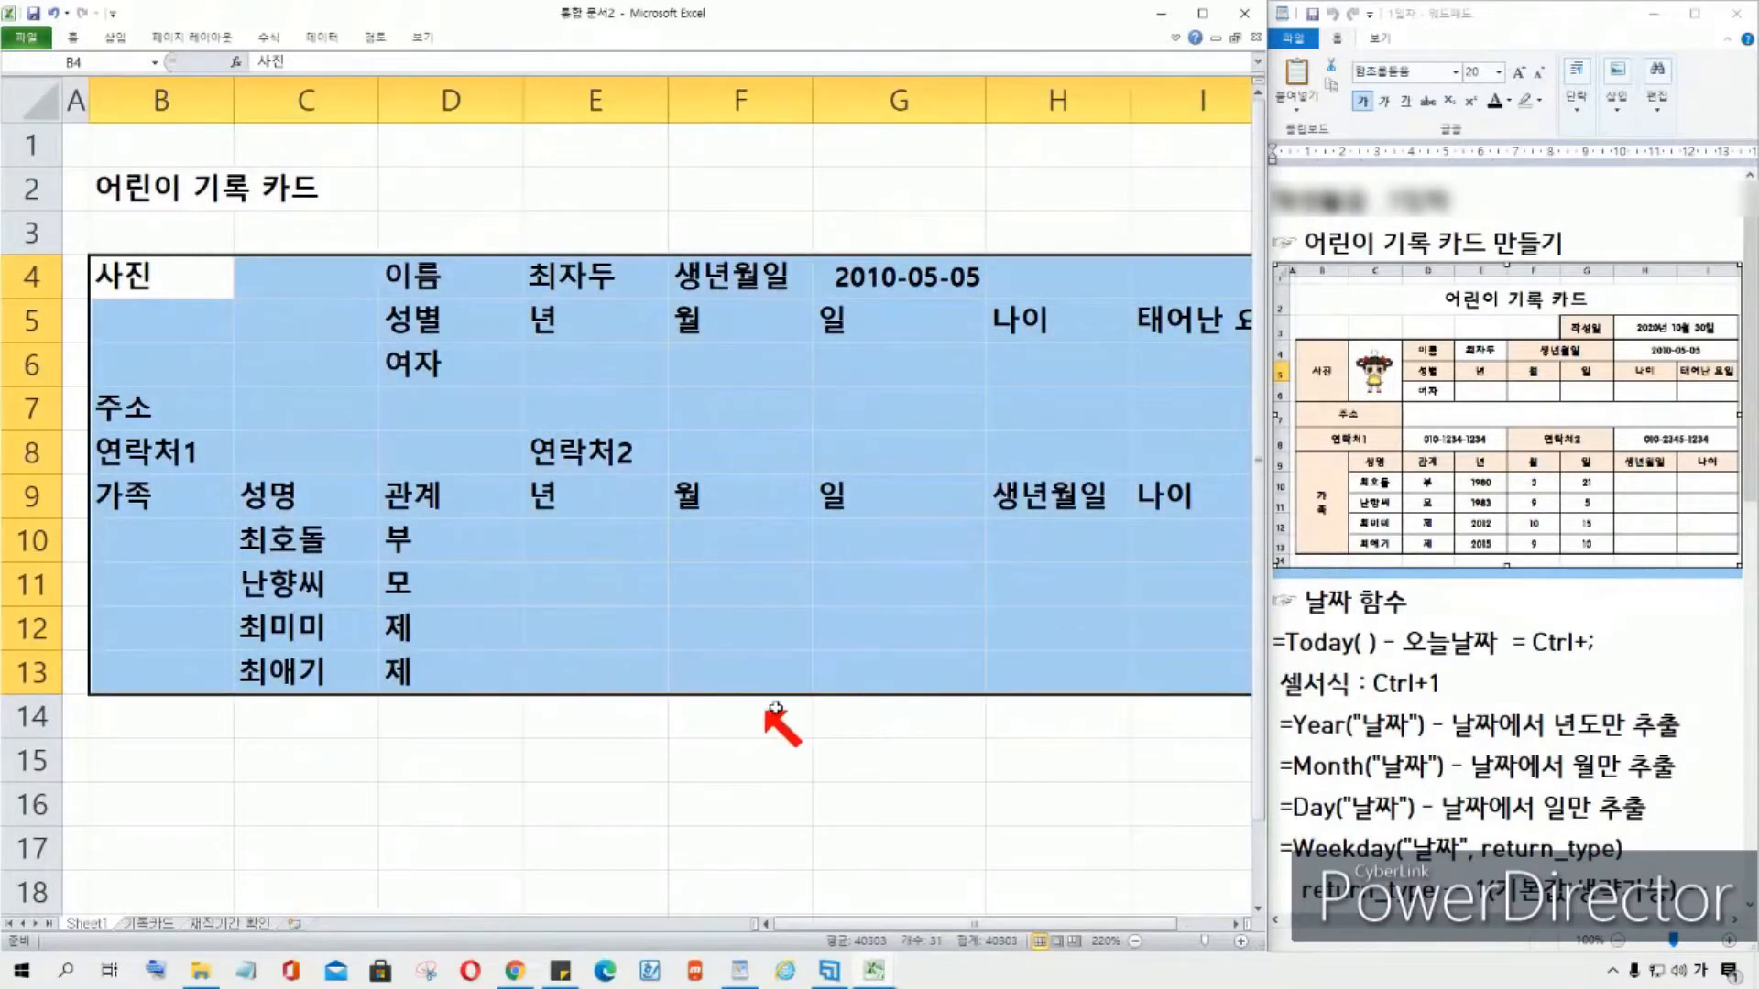
click(953, 758)
Step: Apply all borders to the table range B4:I13 and center its contents horizontally
click(149, 280)
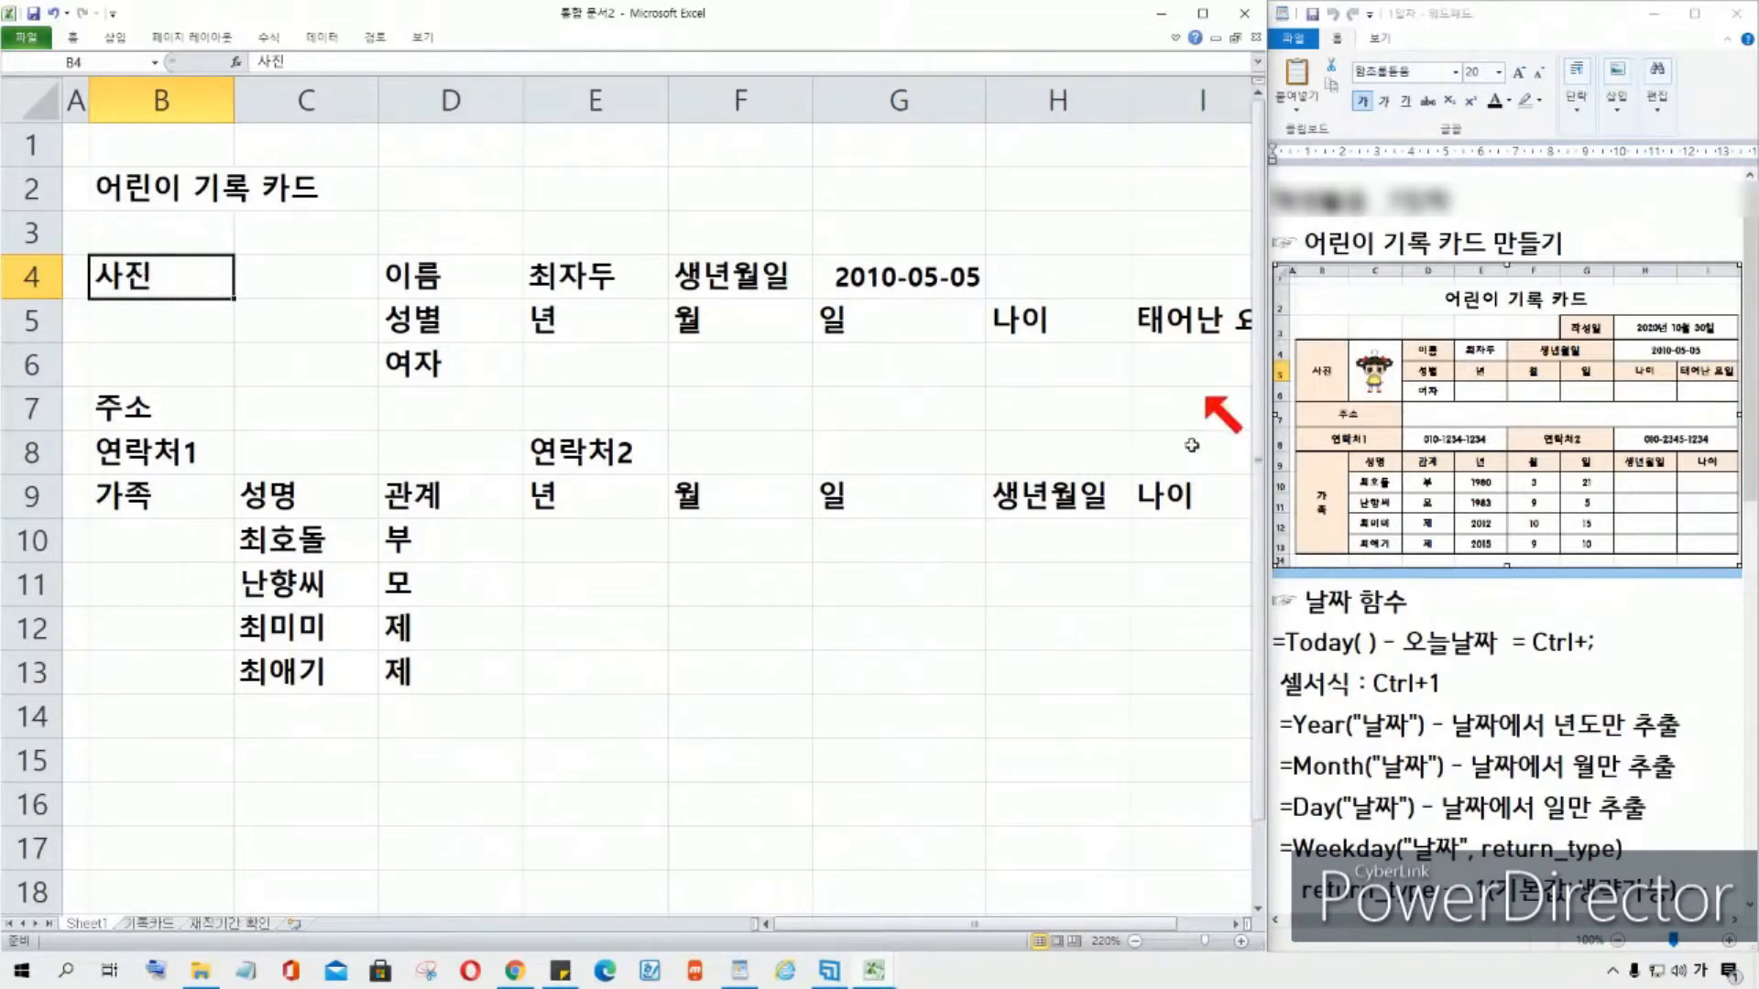
shift+click(1190, 681)
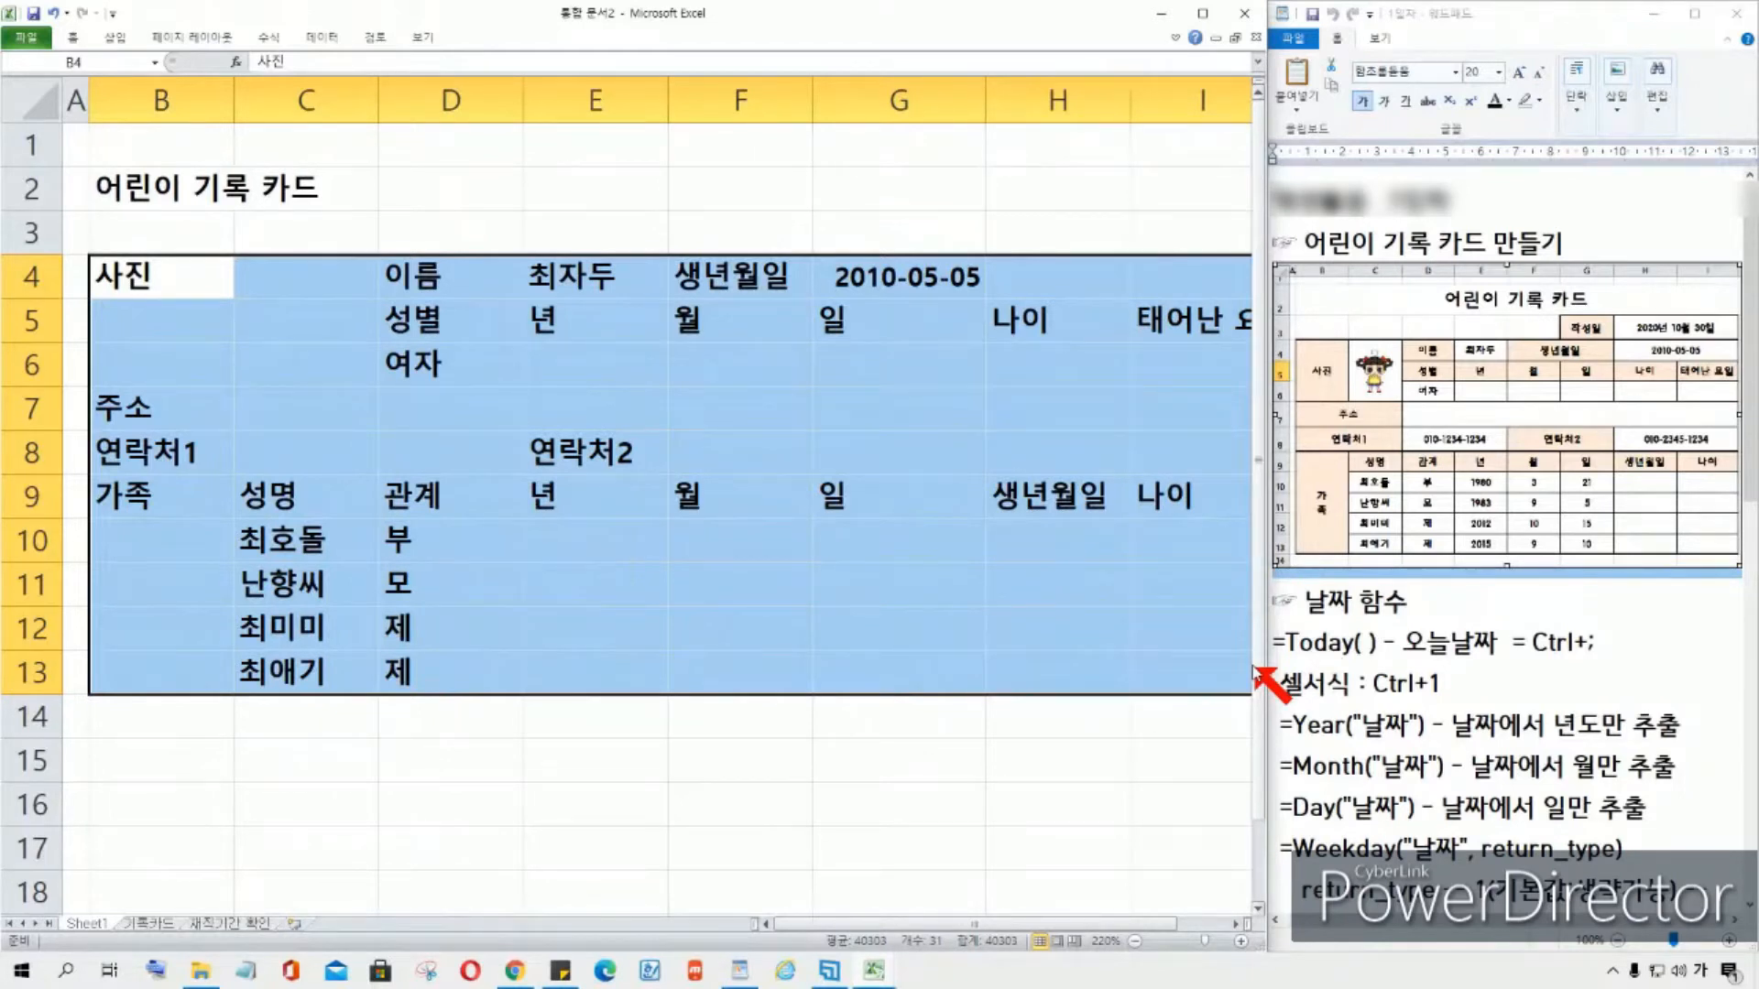
click(73, 38)
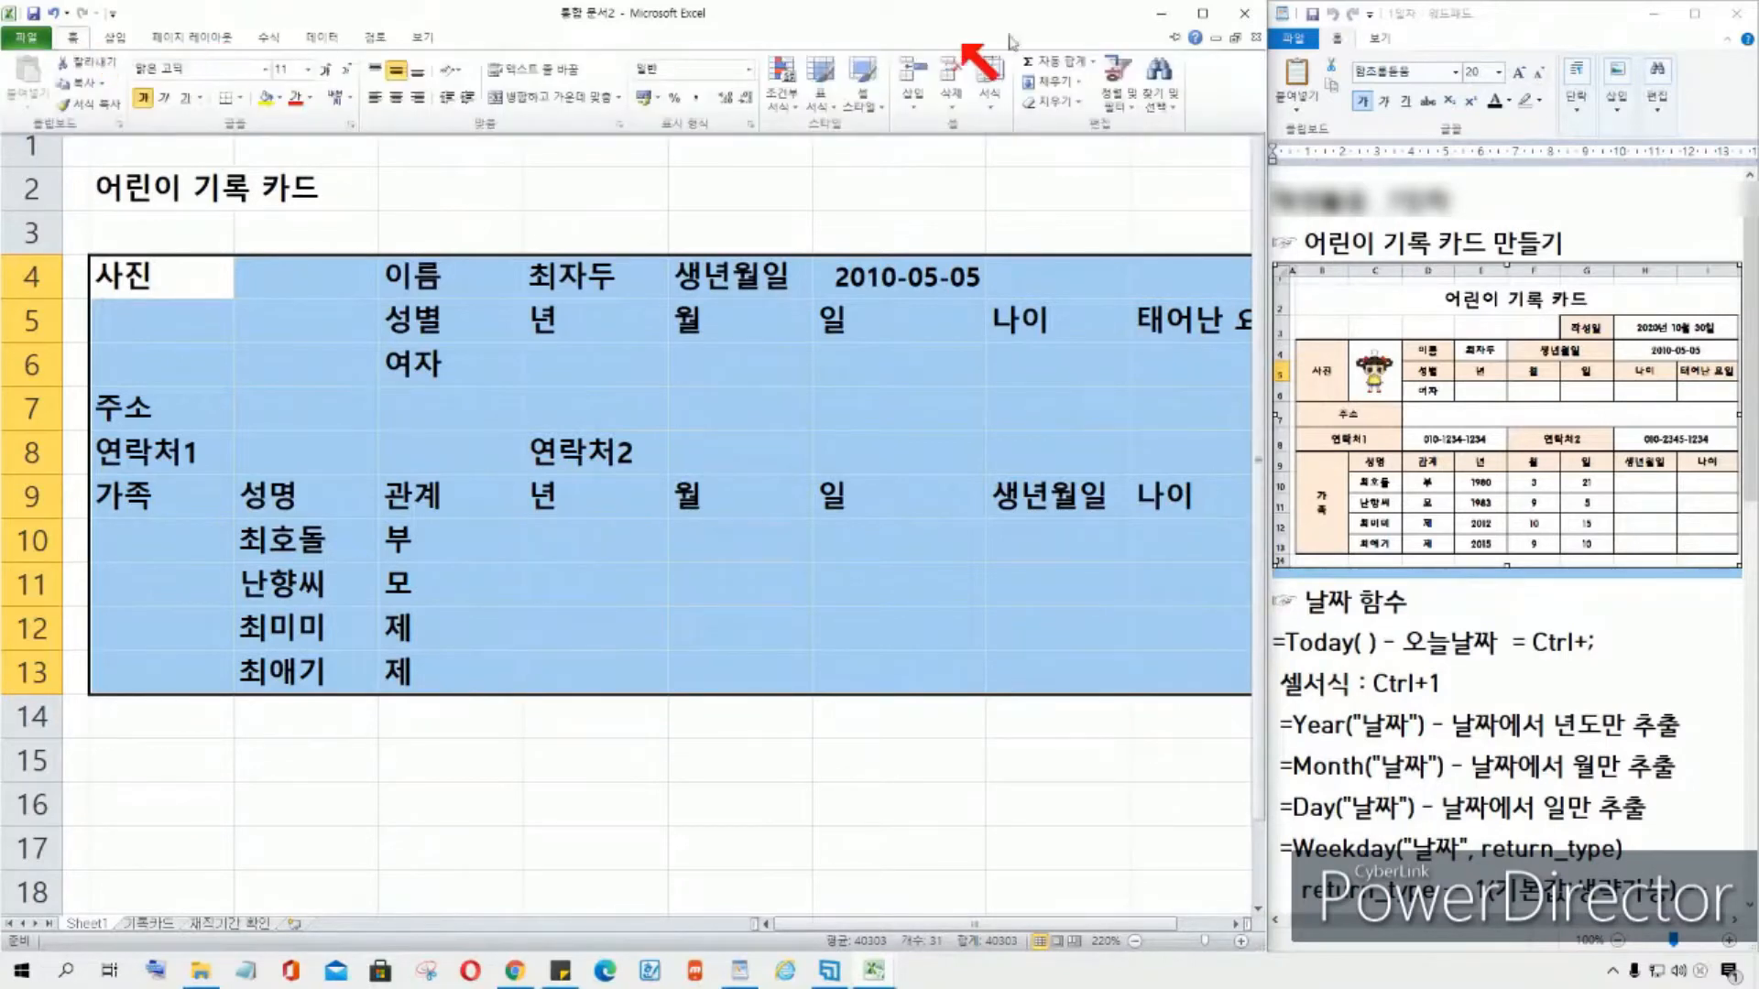
click(1176, 39)
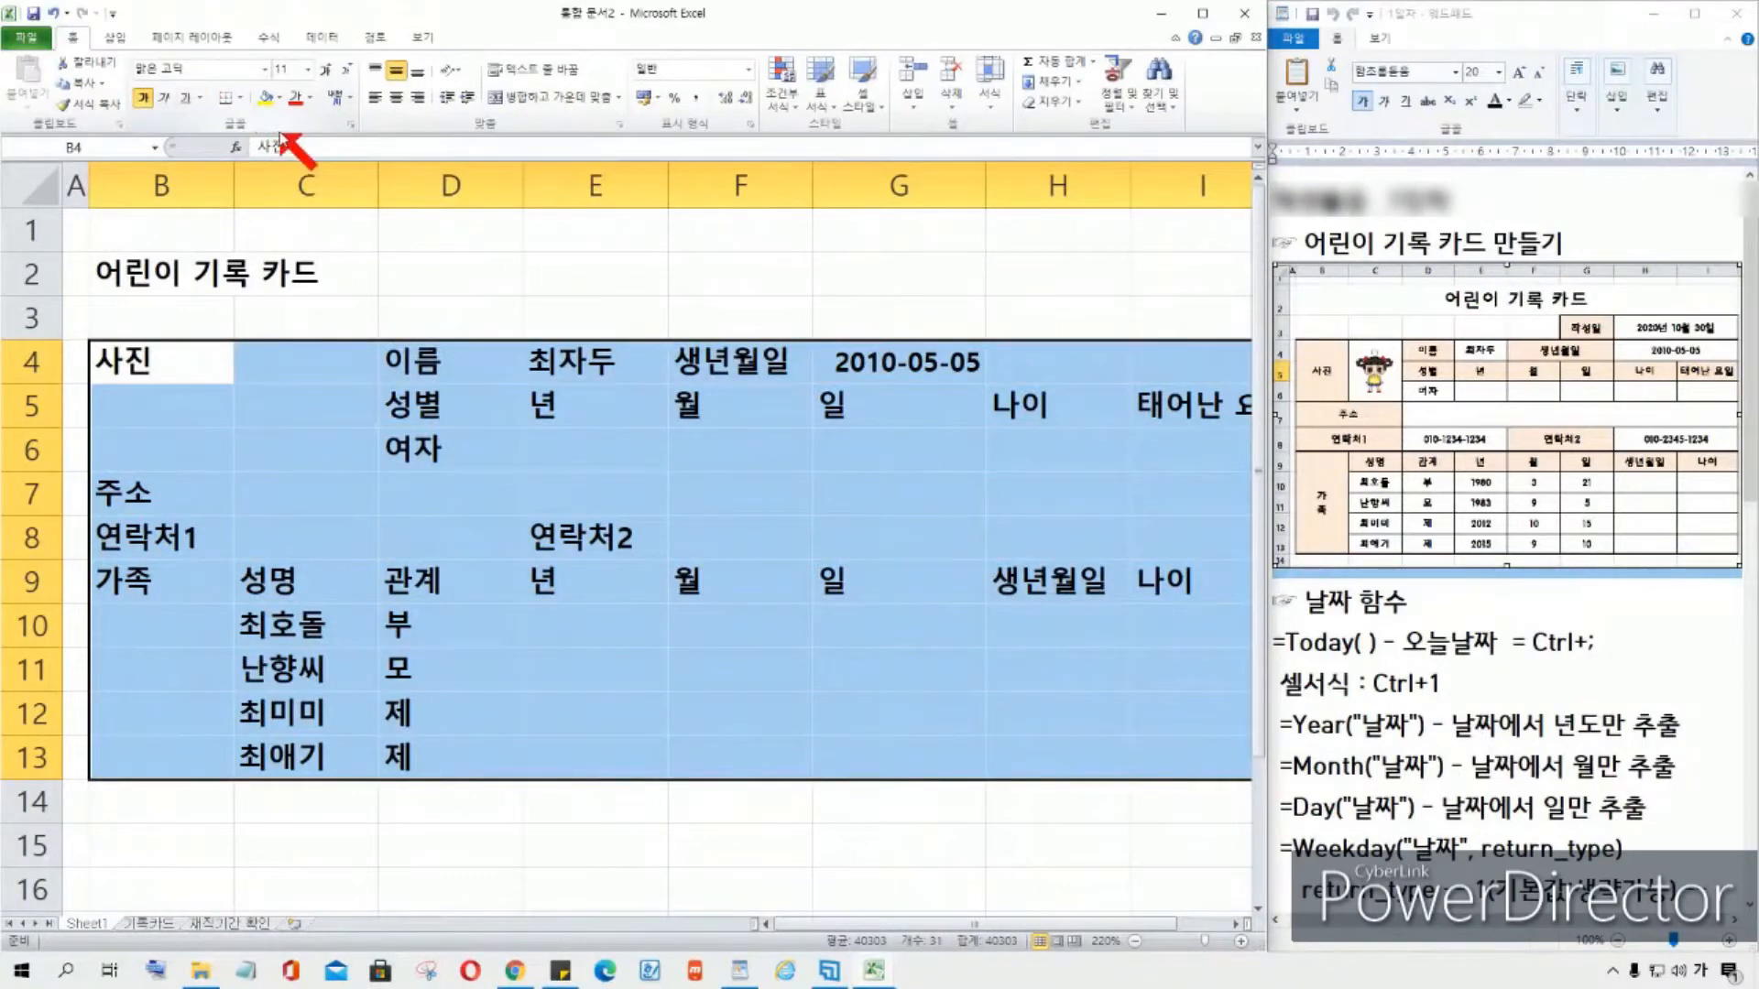
click(240, 98)
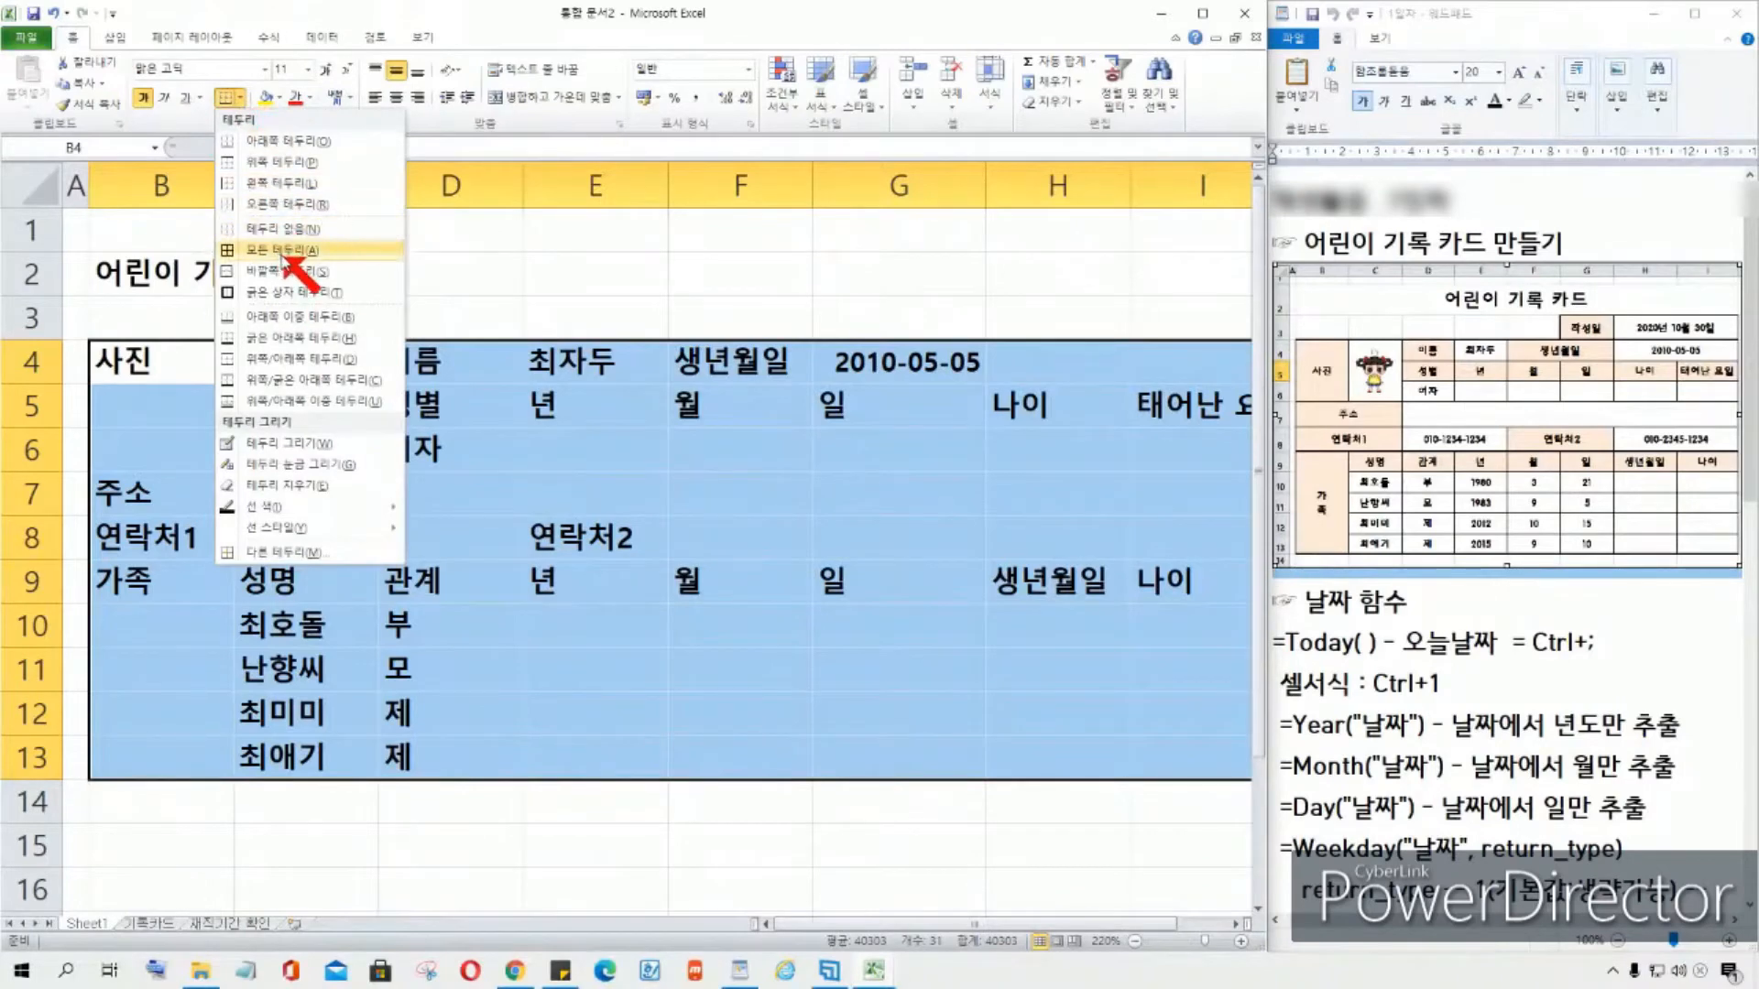
click(284, 253)
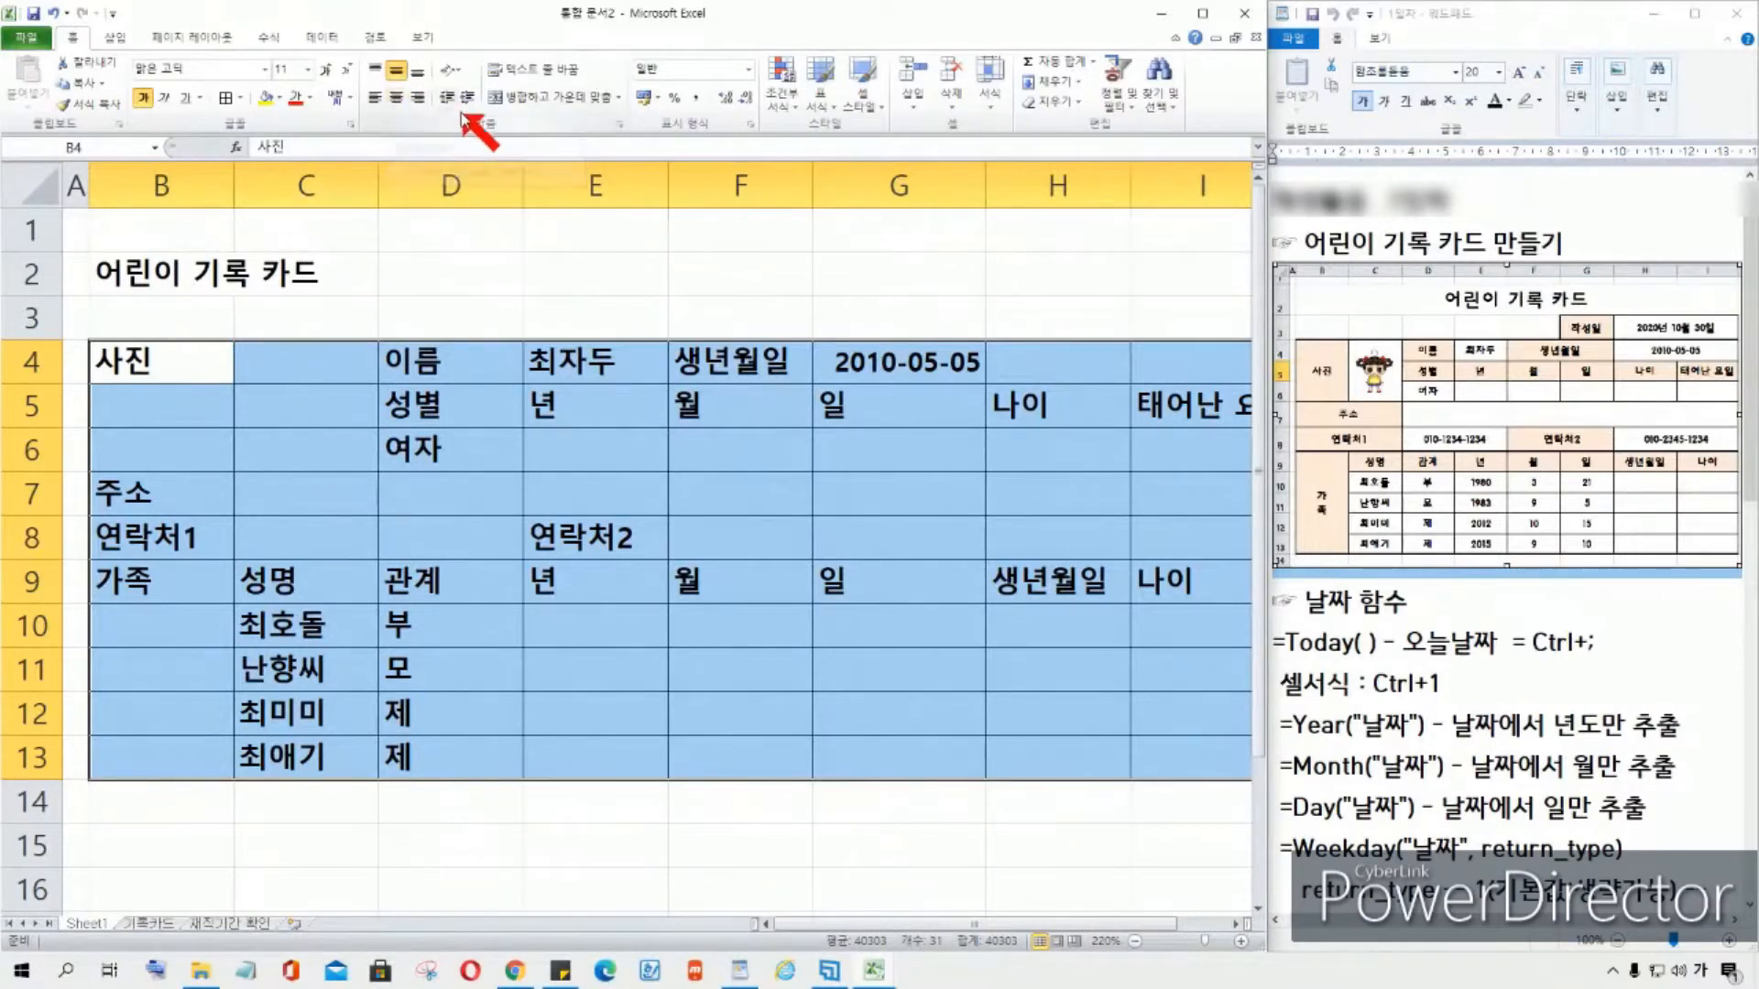
click(395, 98)
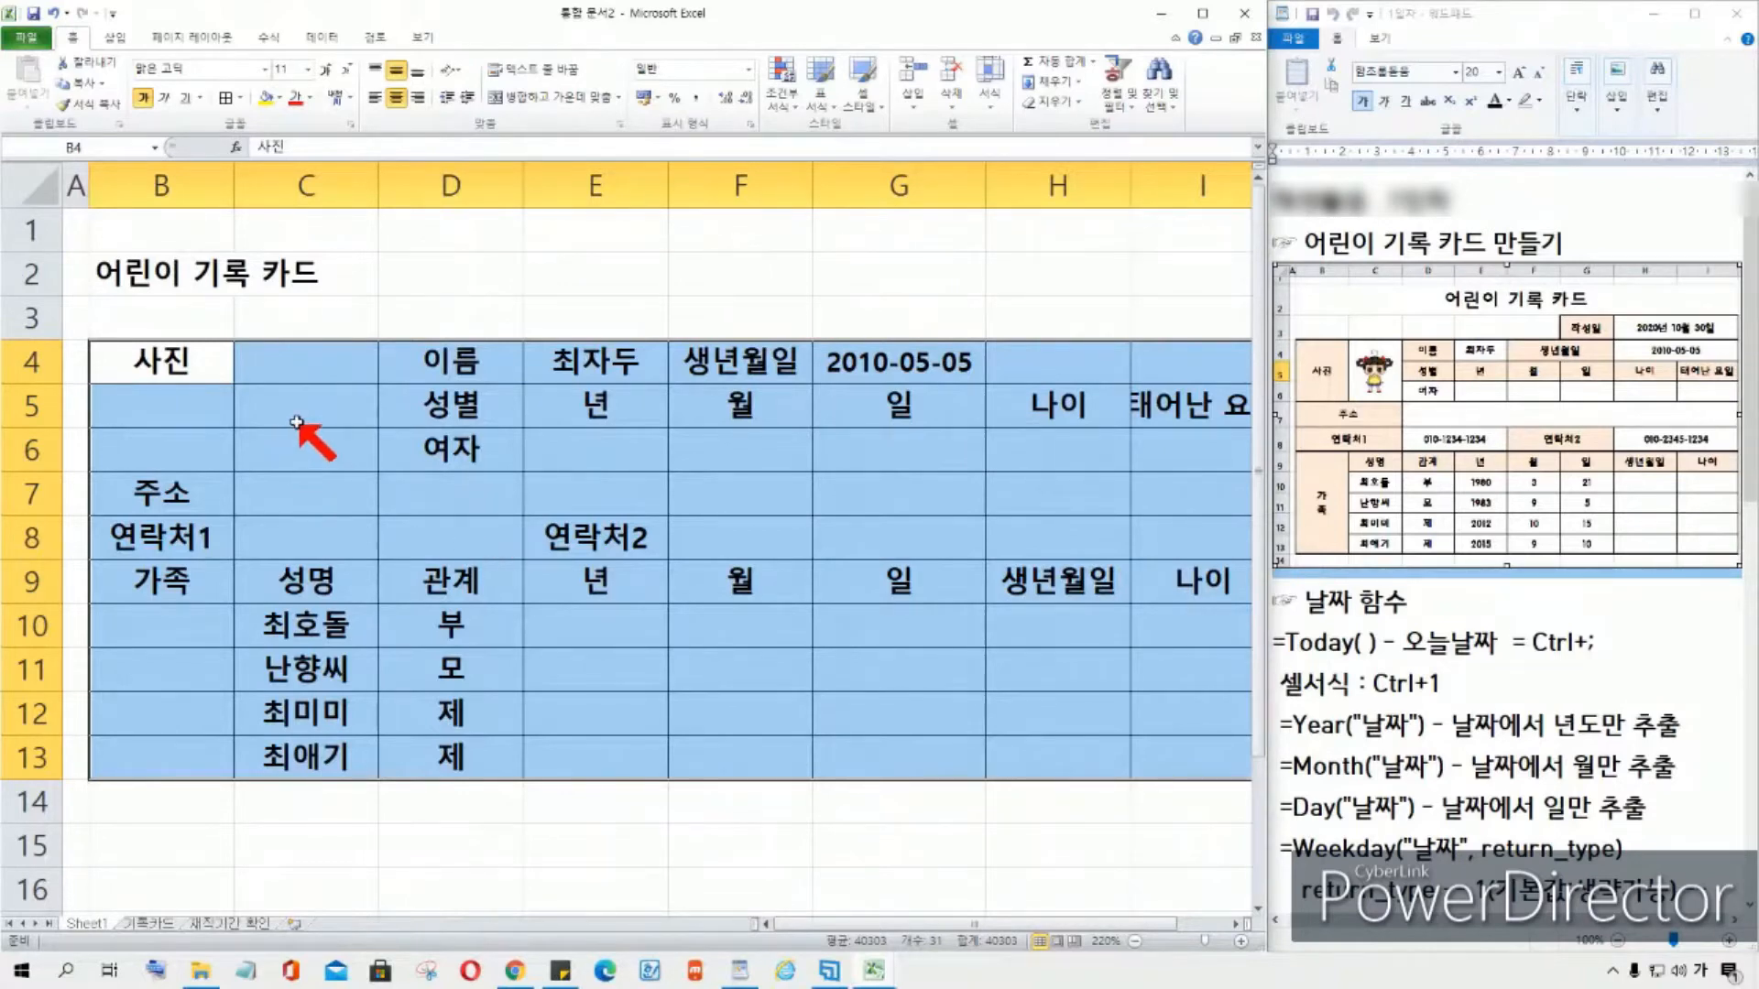
Step: Merge and center the 사진 label across cells B4:B6
click(165, 422)
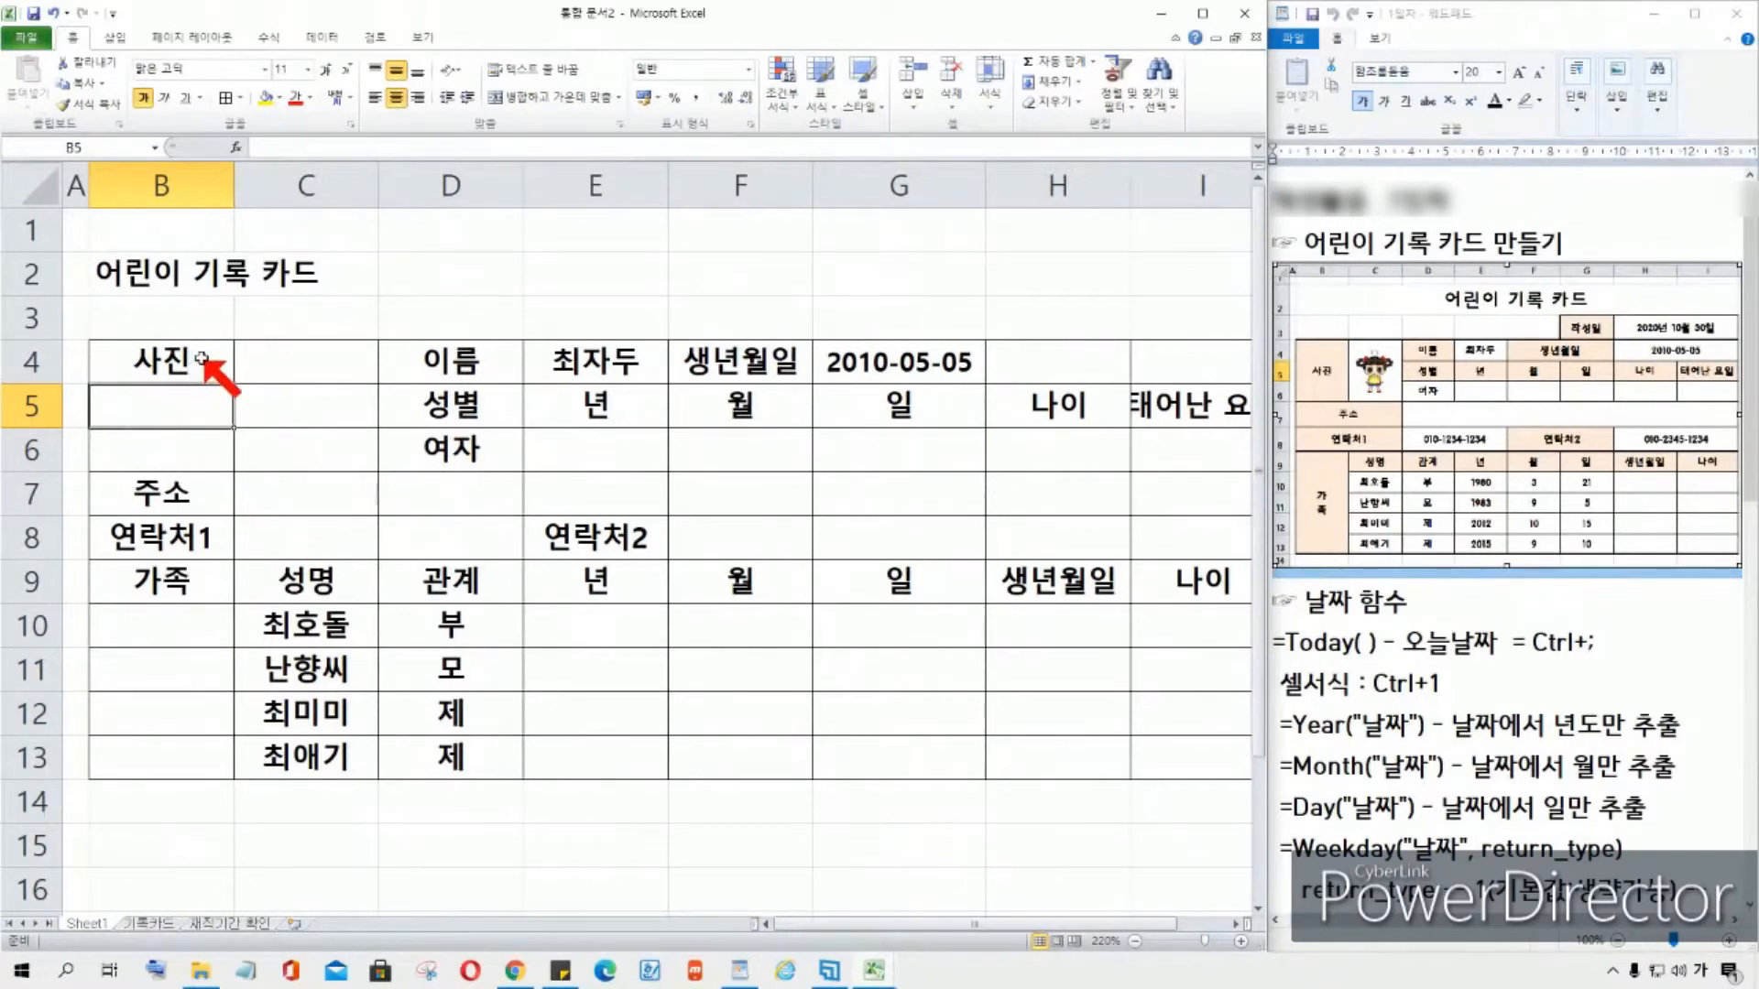
drag(202, 359, 190, 450)
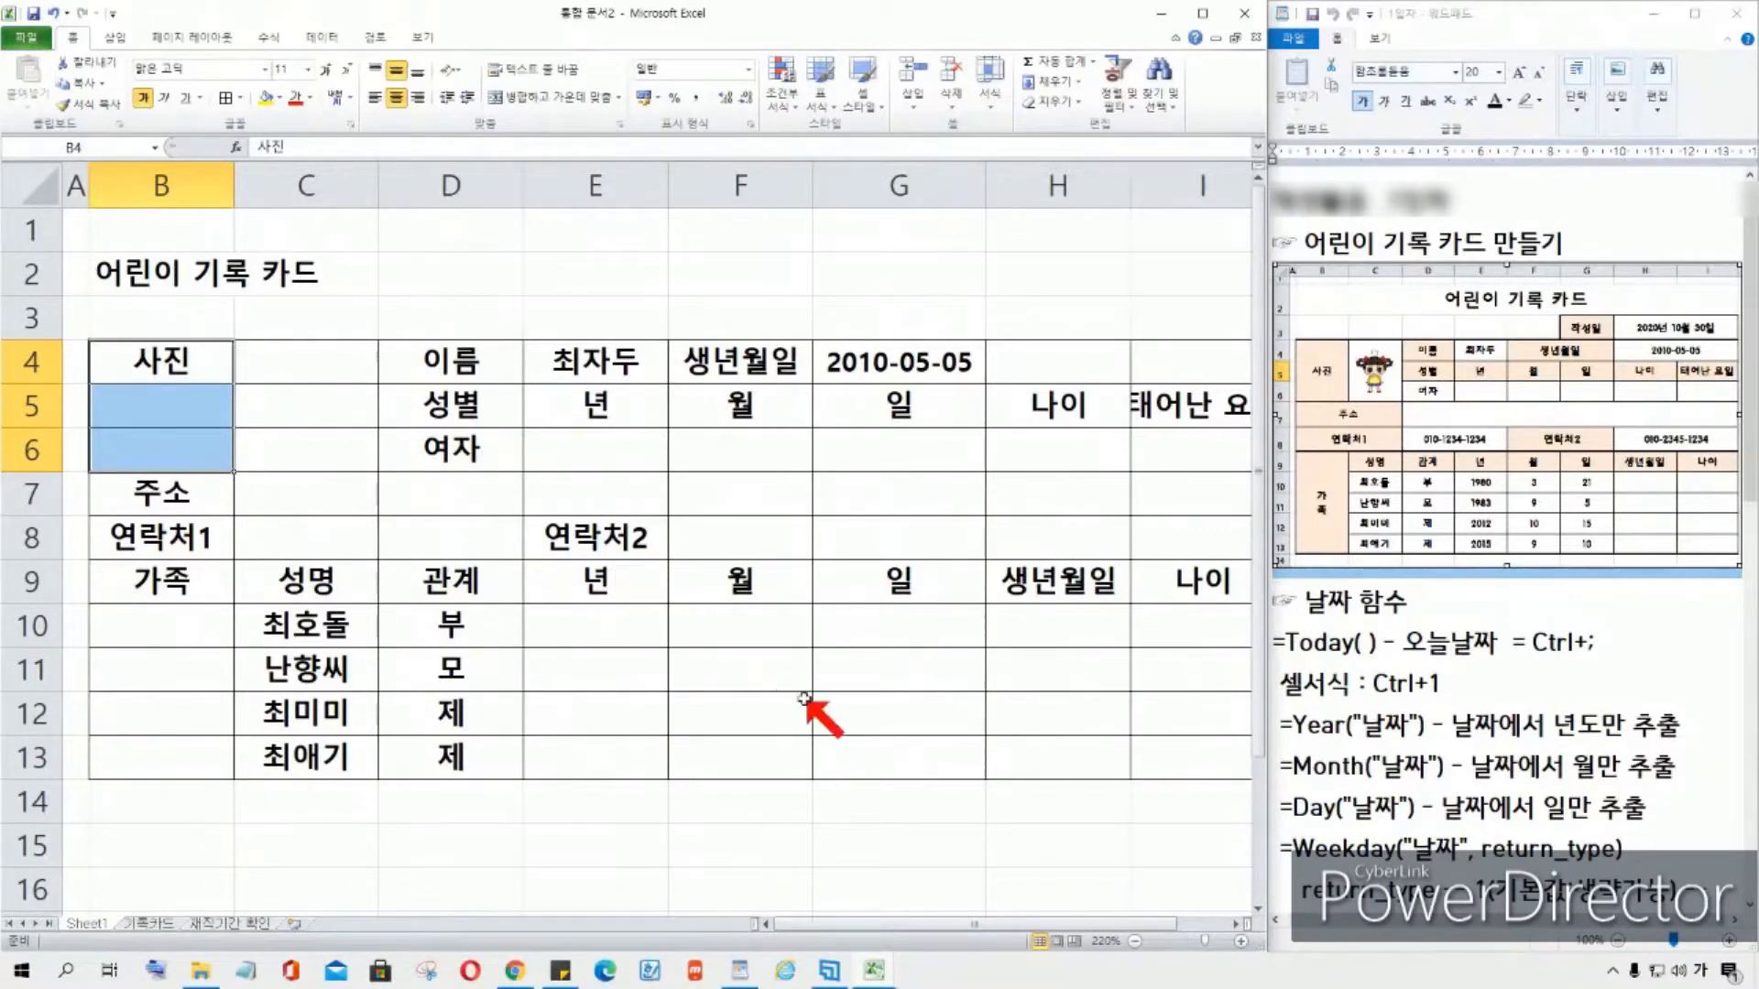
click(1235, 923)
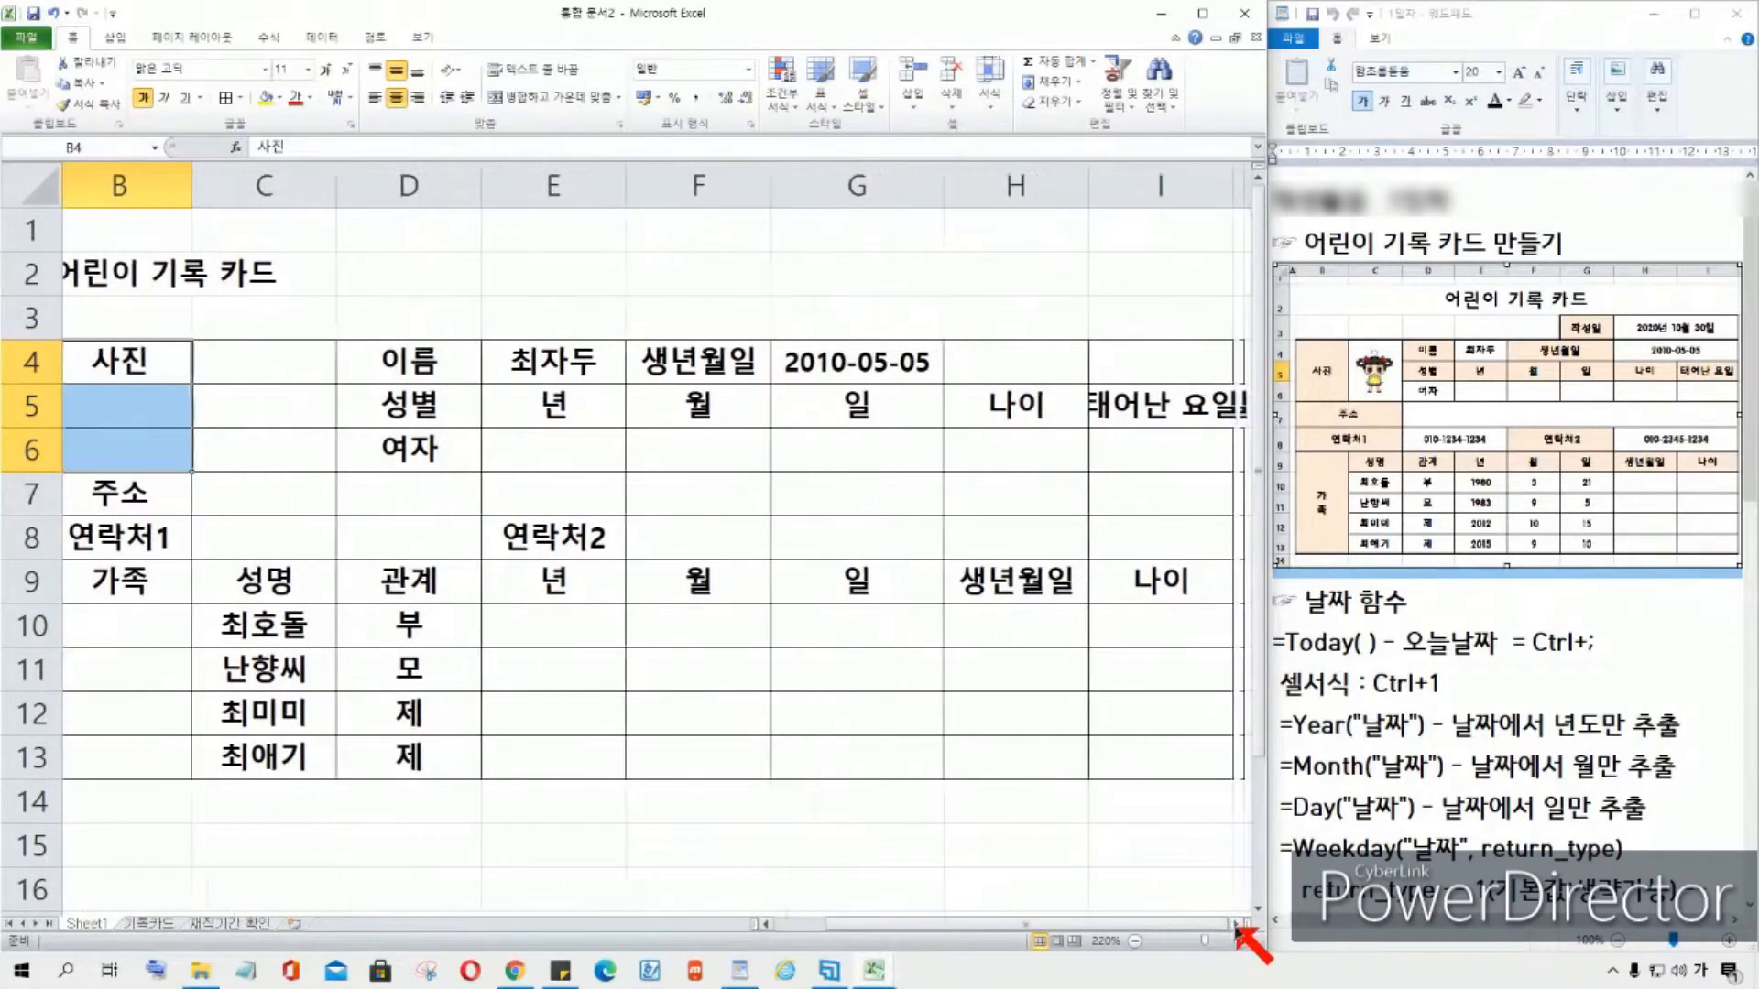
click(1234, 923)
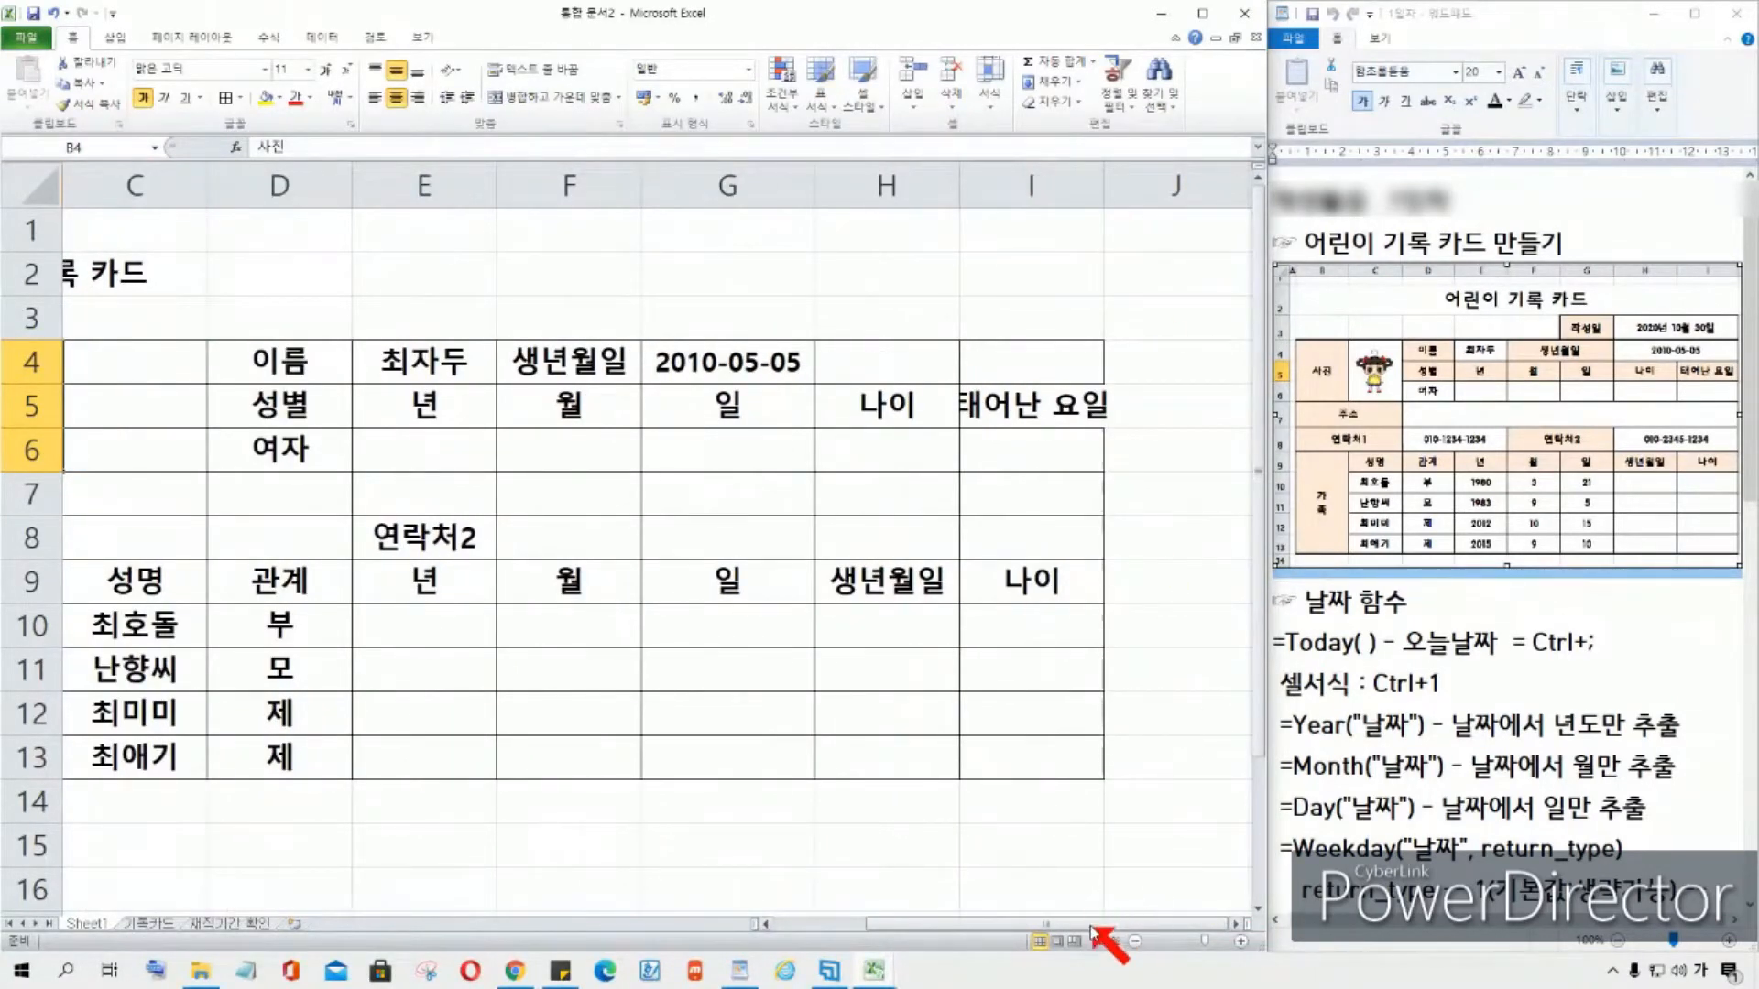
drag(1080, 922, 910, 924)
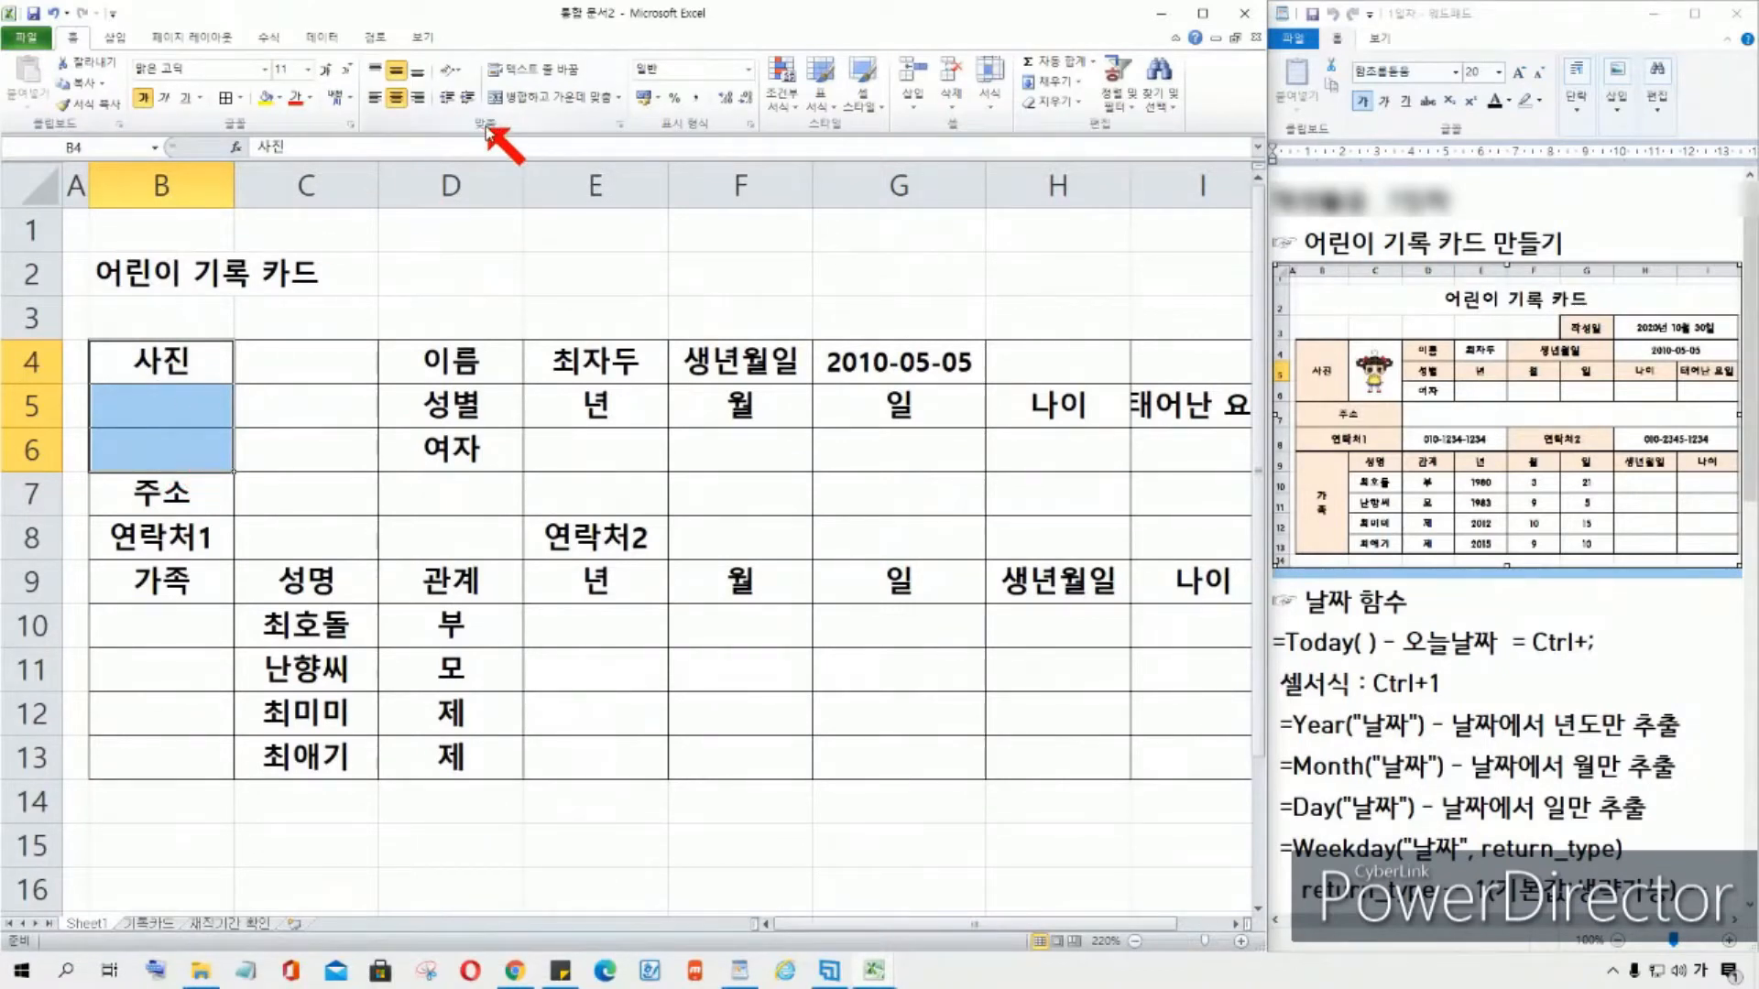
click(562, 97)
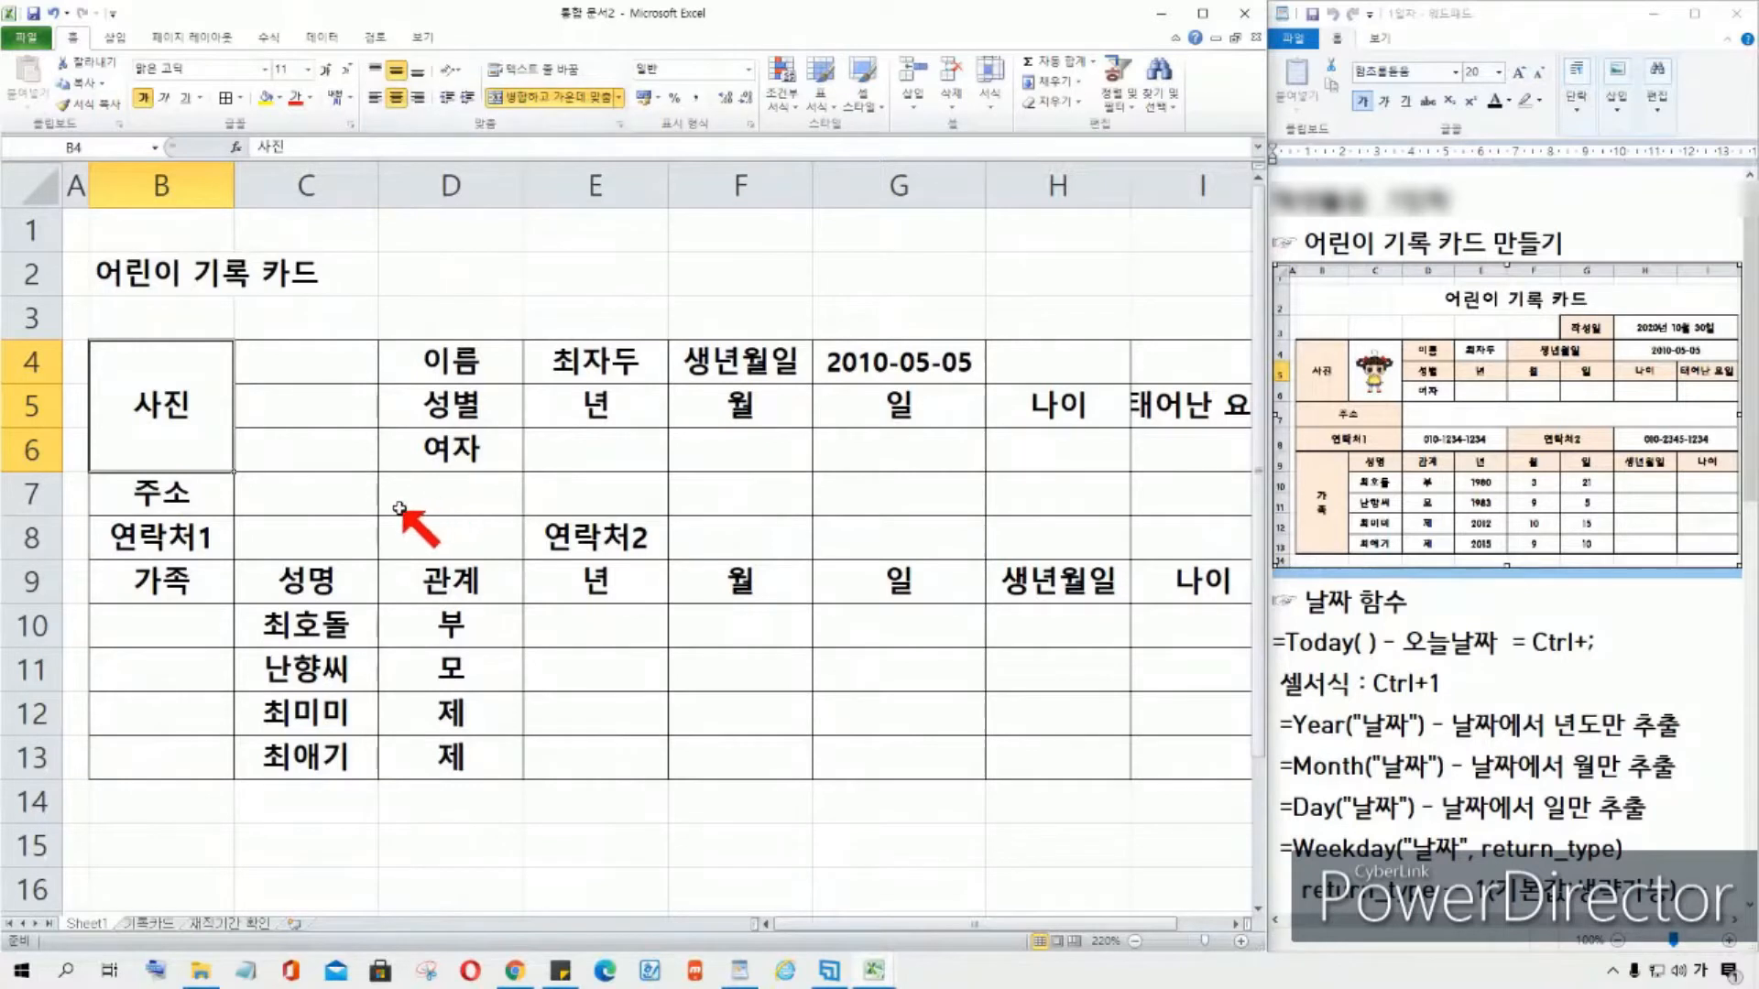
Step: Merge and center the 주소 label across cells B7:C7
click(295, 483)
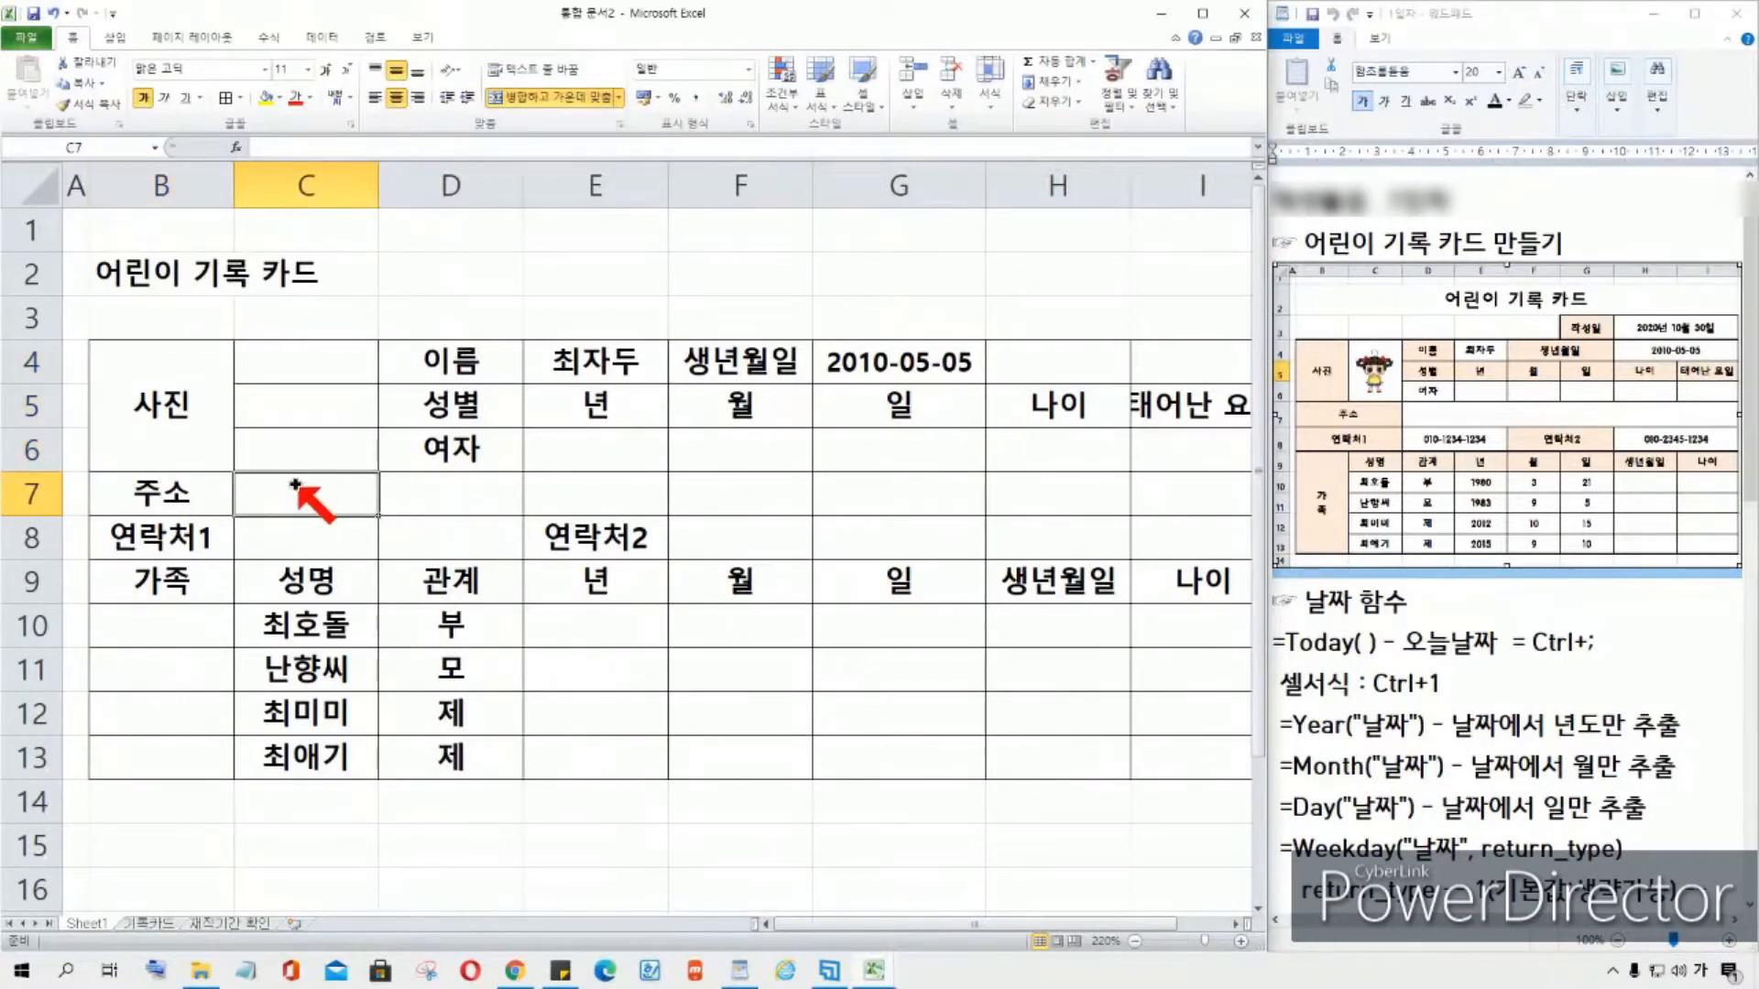
click(208, 496)
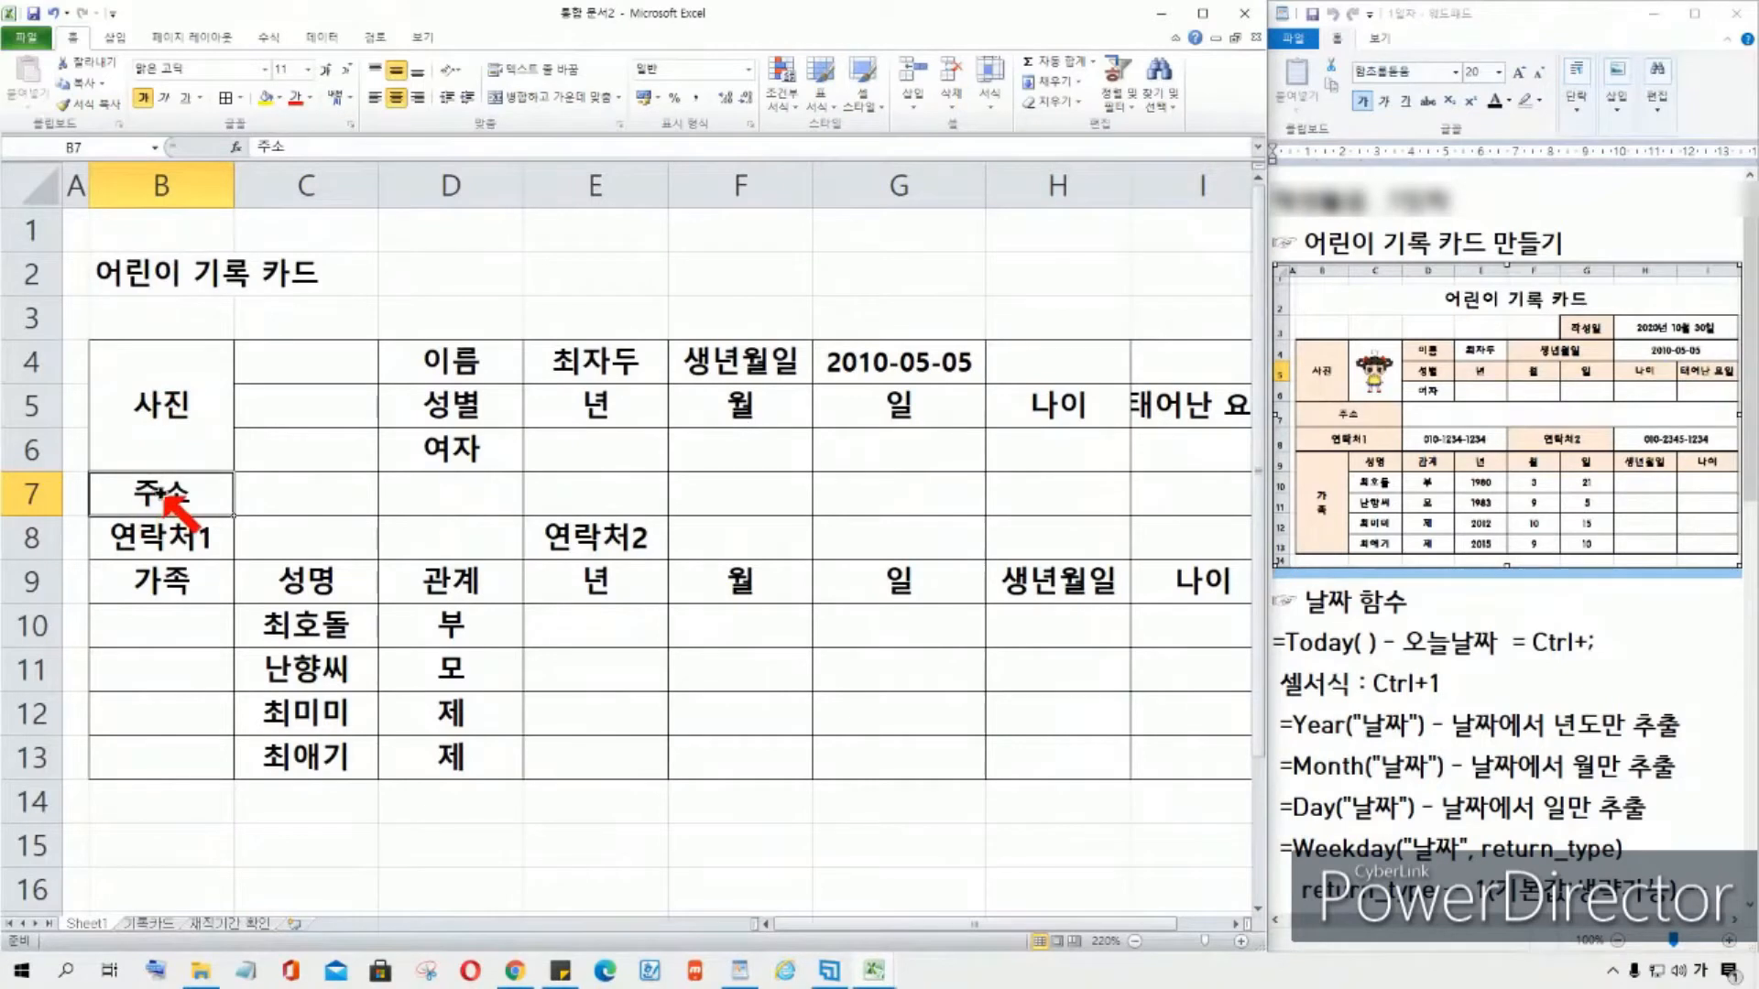
drag(161, 493, 321, 494)
drag(169, 499, 286, 494)
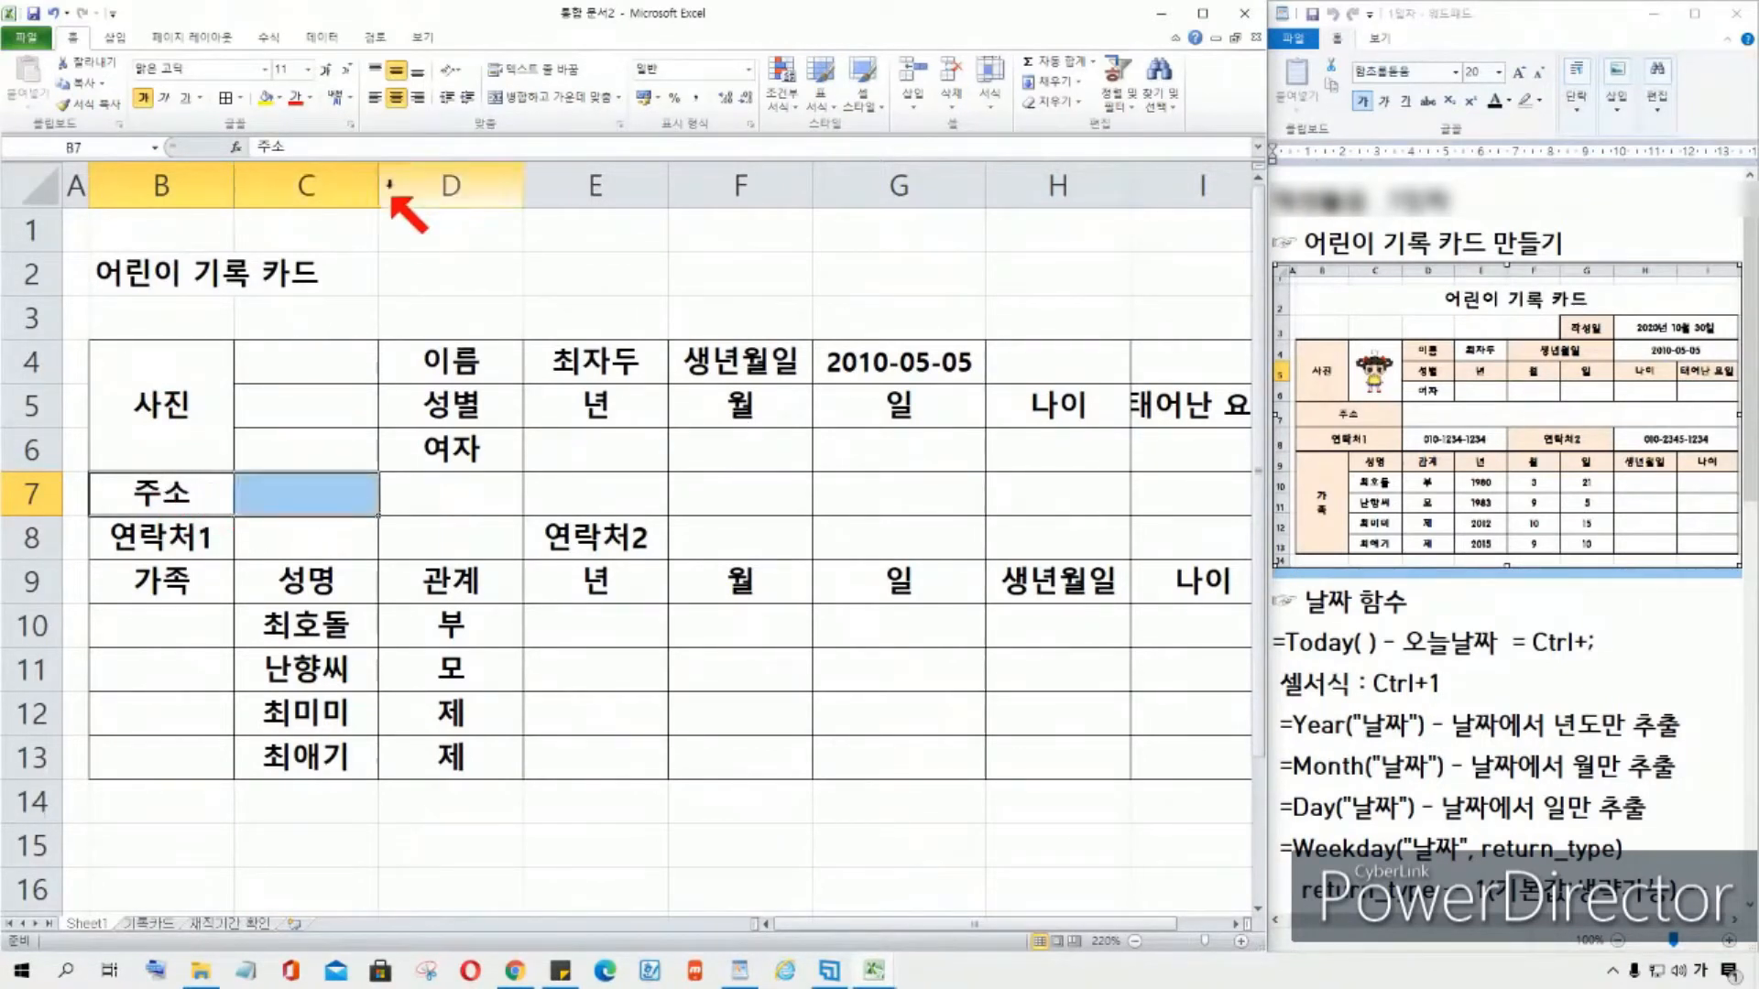
click(547, 99)
Step: Merge and center the 연락처1 label across cells B8:C8
drag(151, 549, 298, 536)
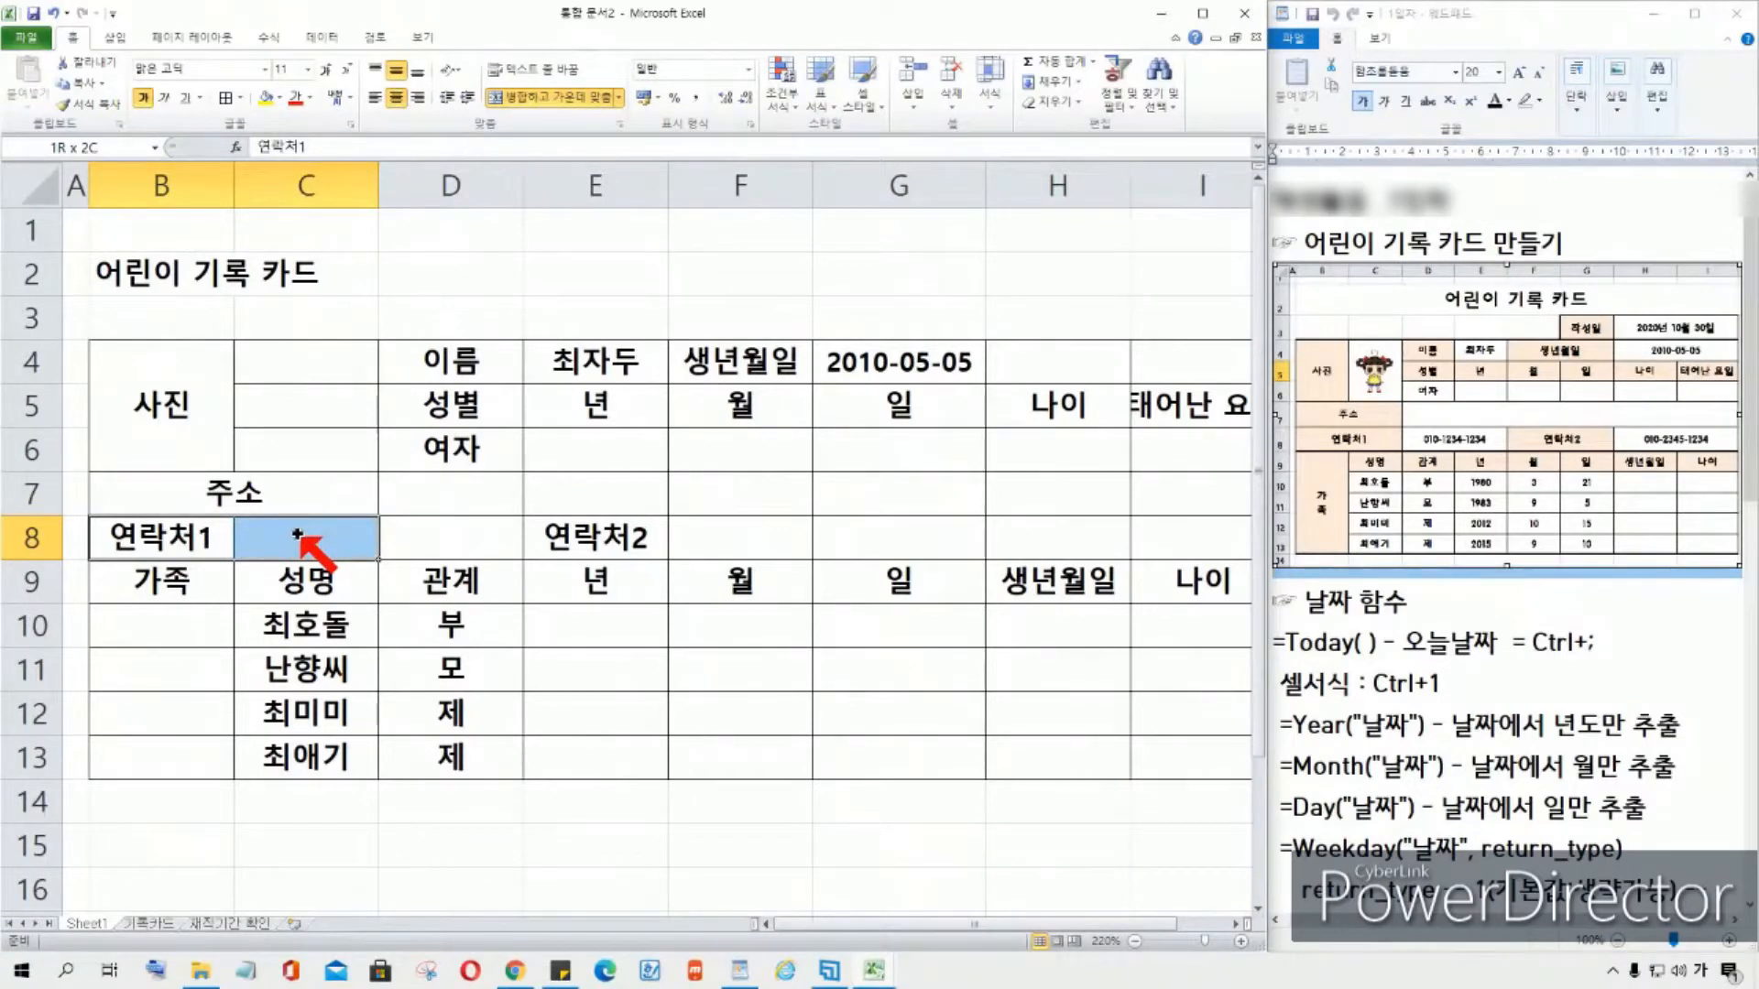
drag(298, 535, 297, 536)
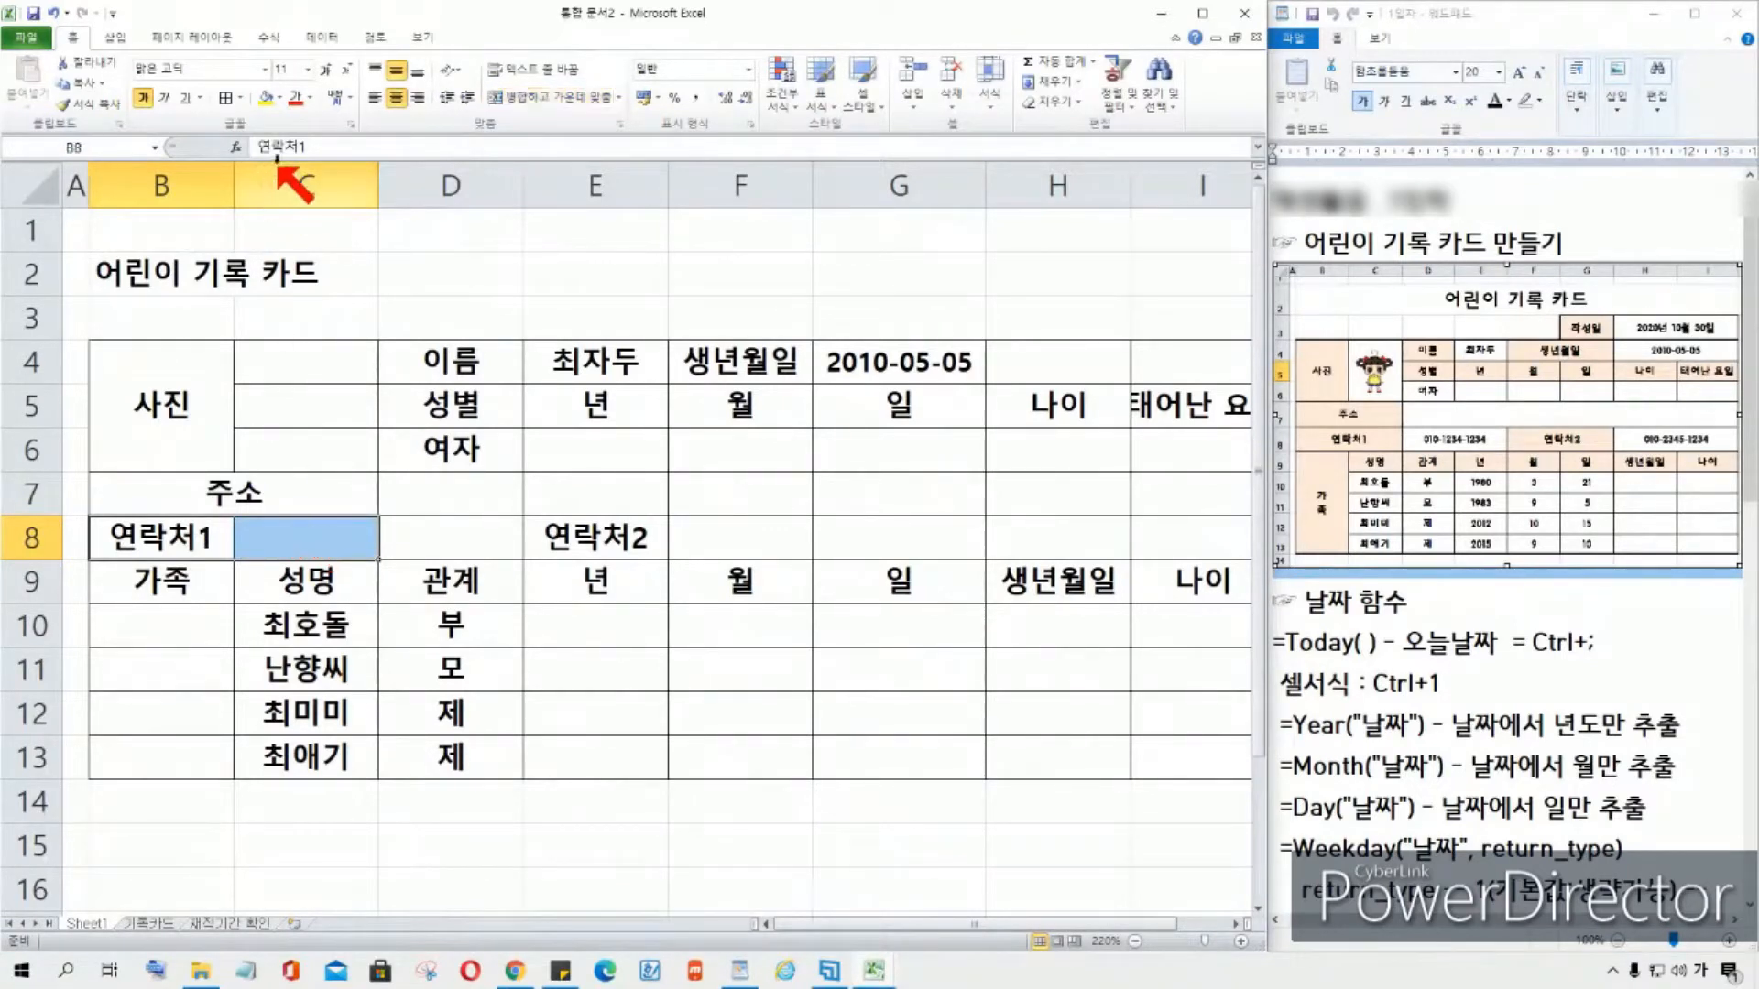
click(541, 98)
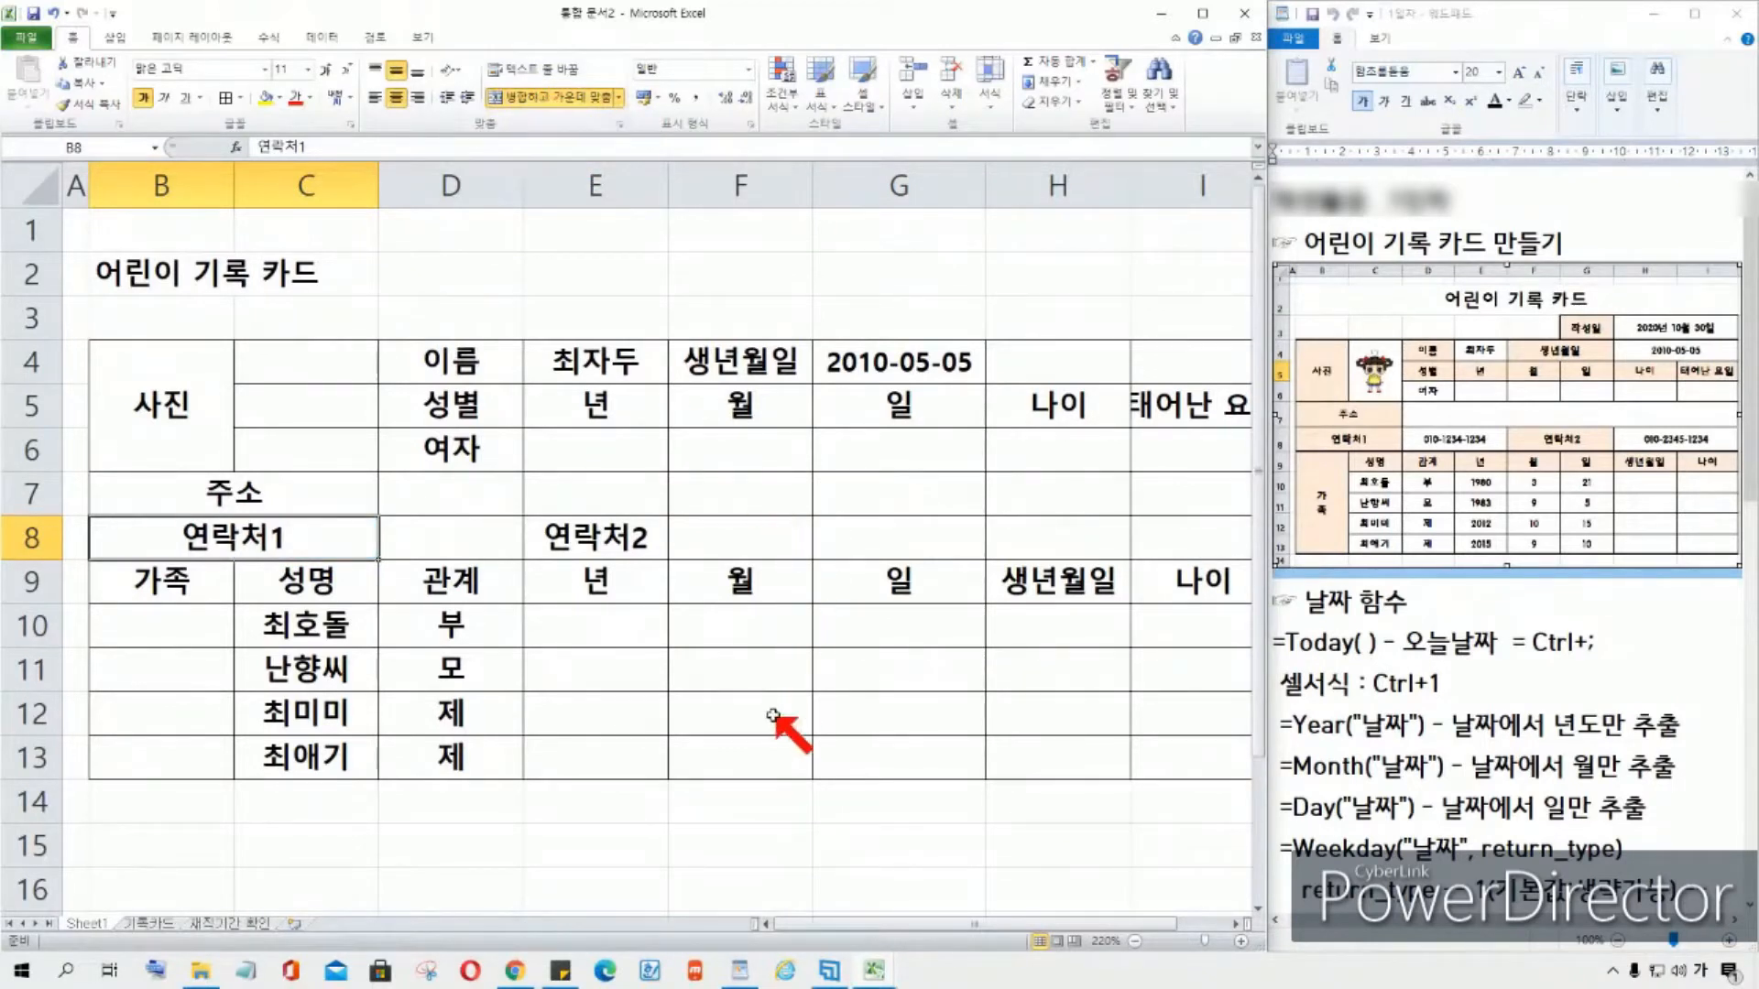
Step: Move the 연락처2 label from E8 one column over to F8
click(575, 527)
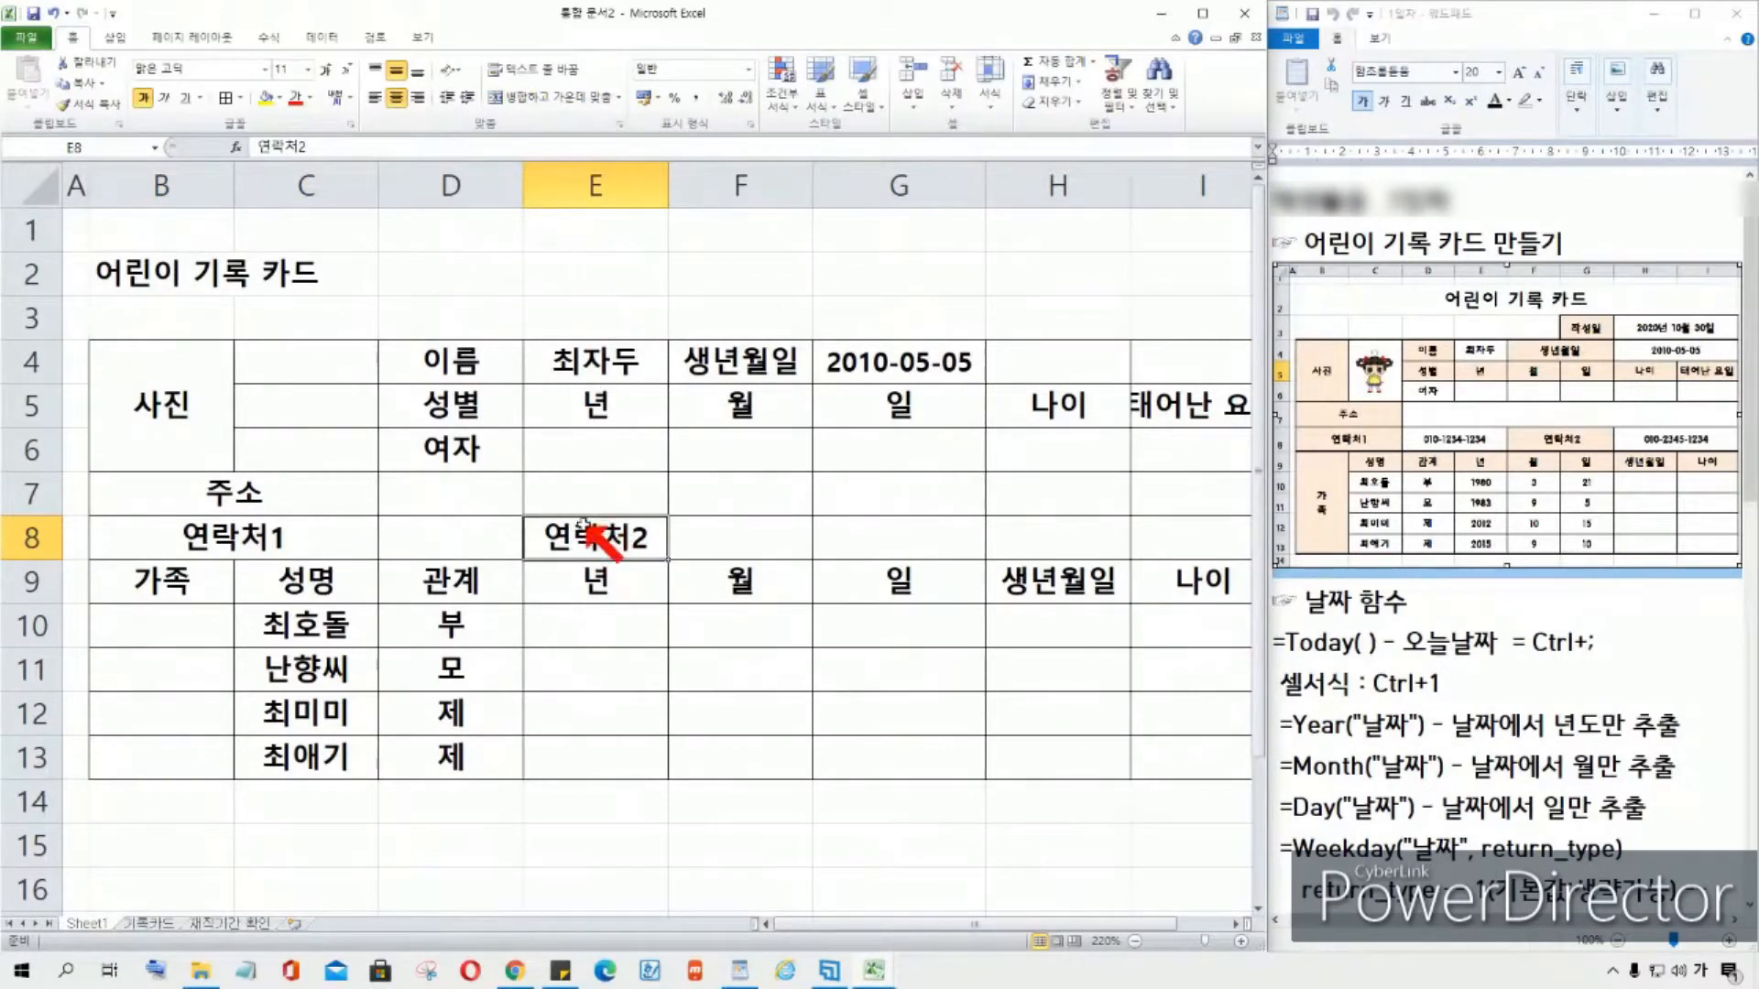
click(594, 552)
click(619, 545)
click(632, 540)
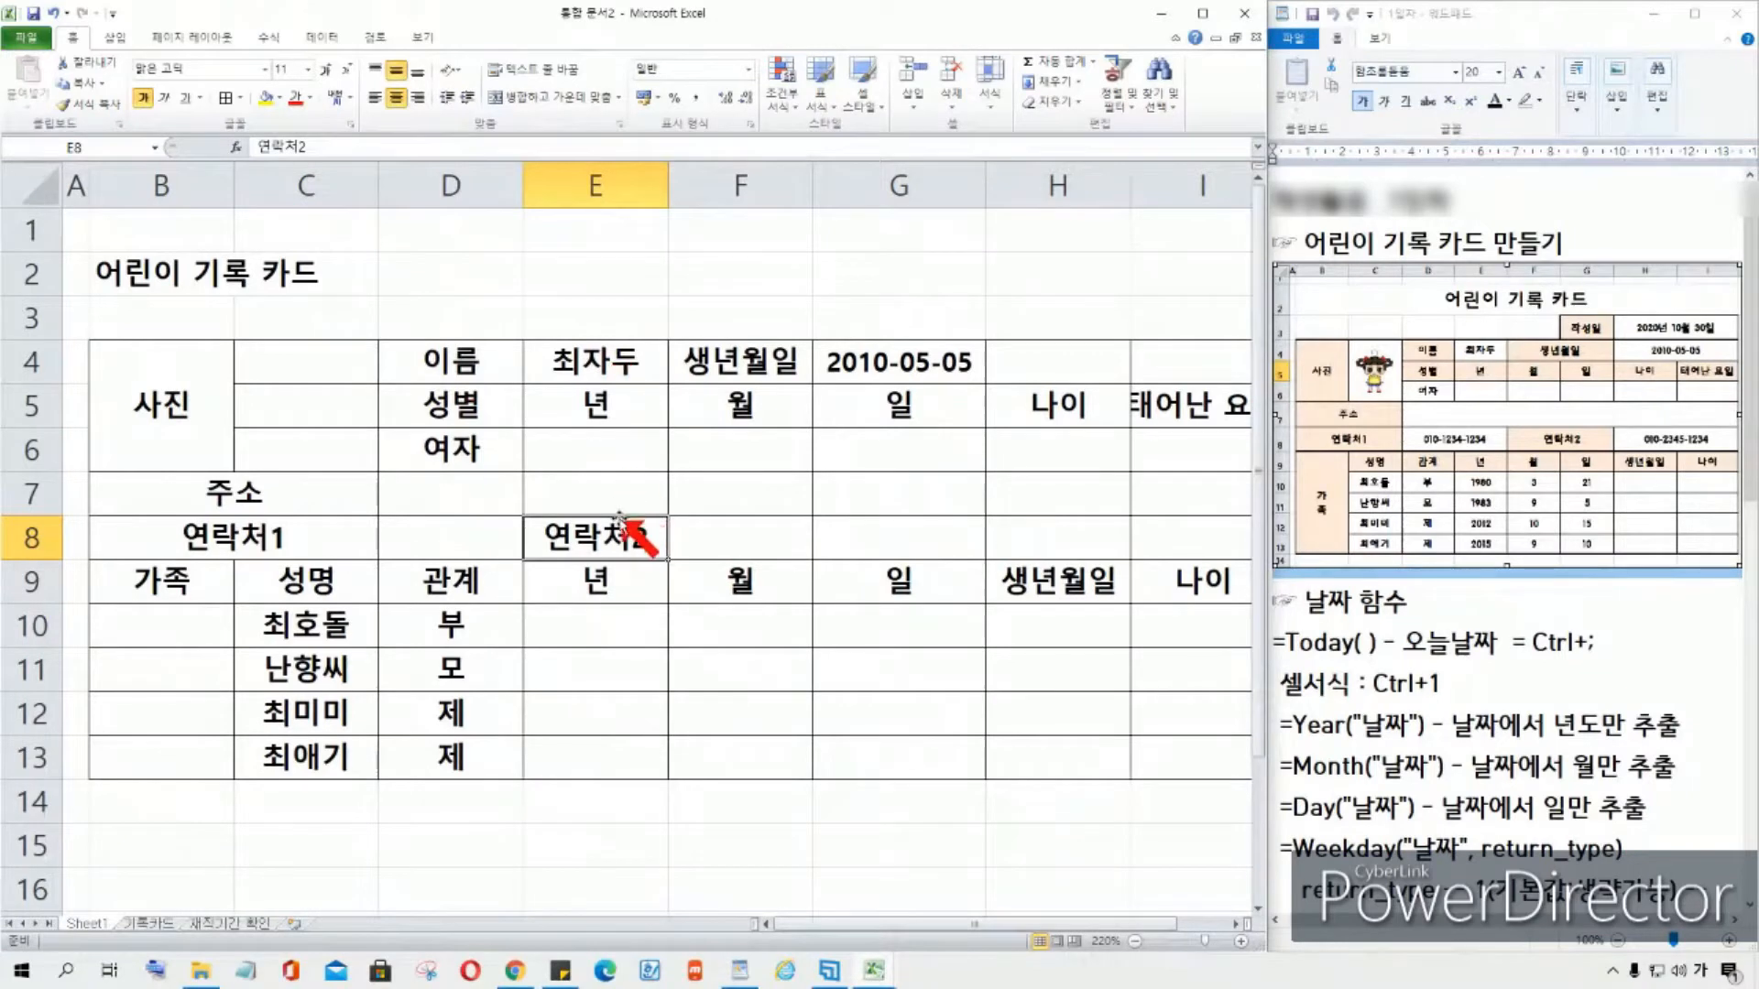
drag(623, 516, 743, 527)
click(875, 545)
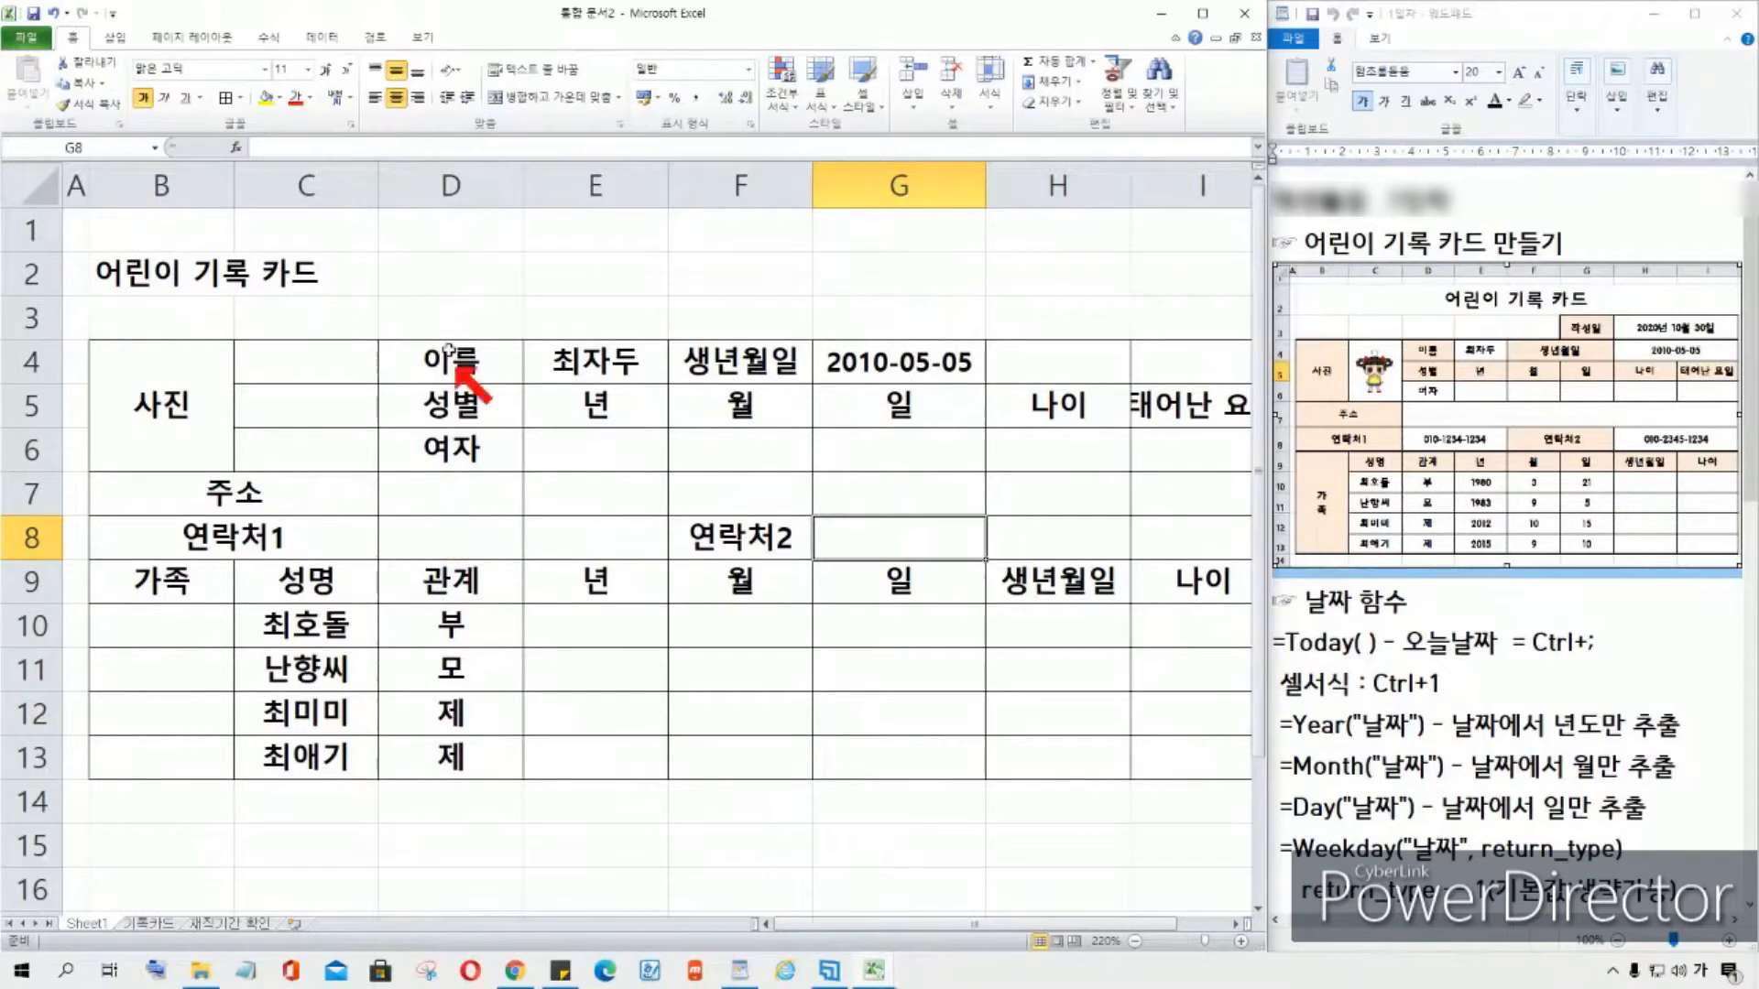
Step: Merge and center the row 8 cell pairs D8:E8, F8:G8 with the 연락처2 label, and H8:I8
drag(449, 541, 582, 527)
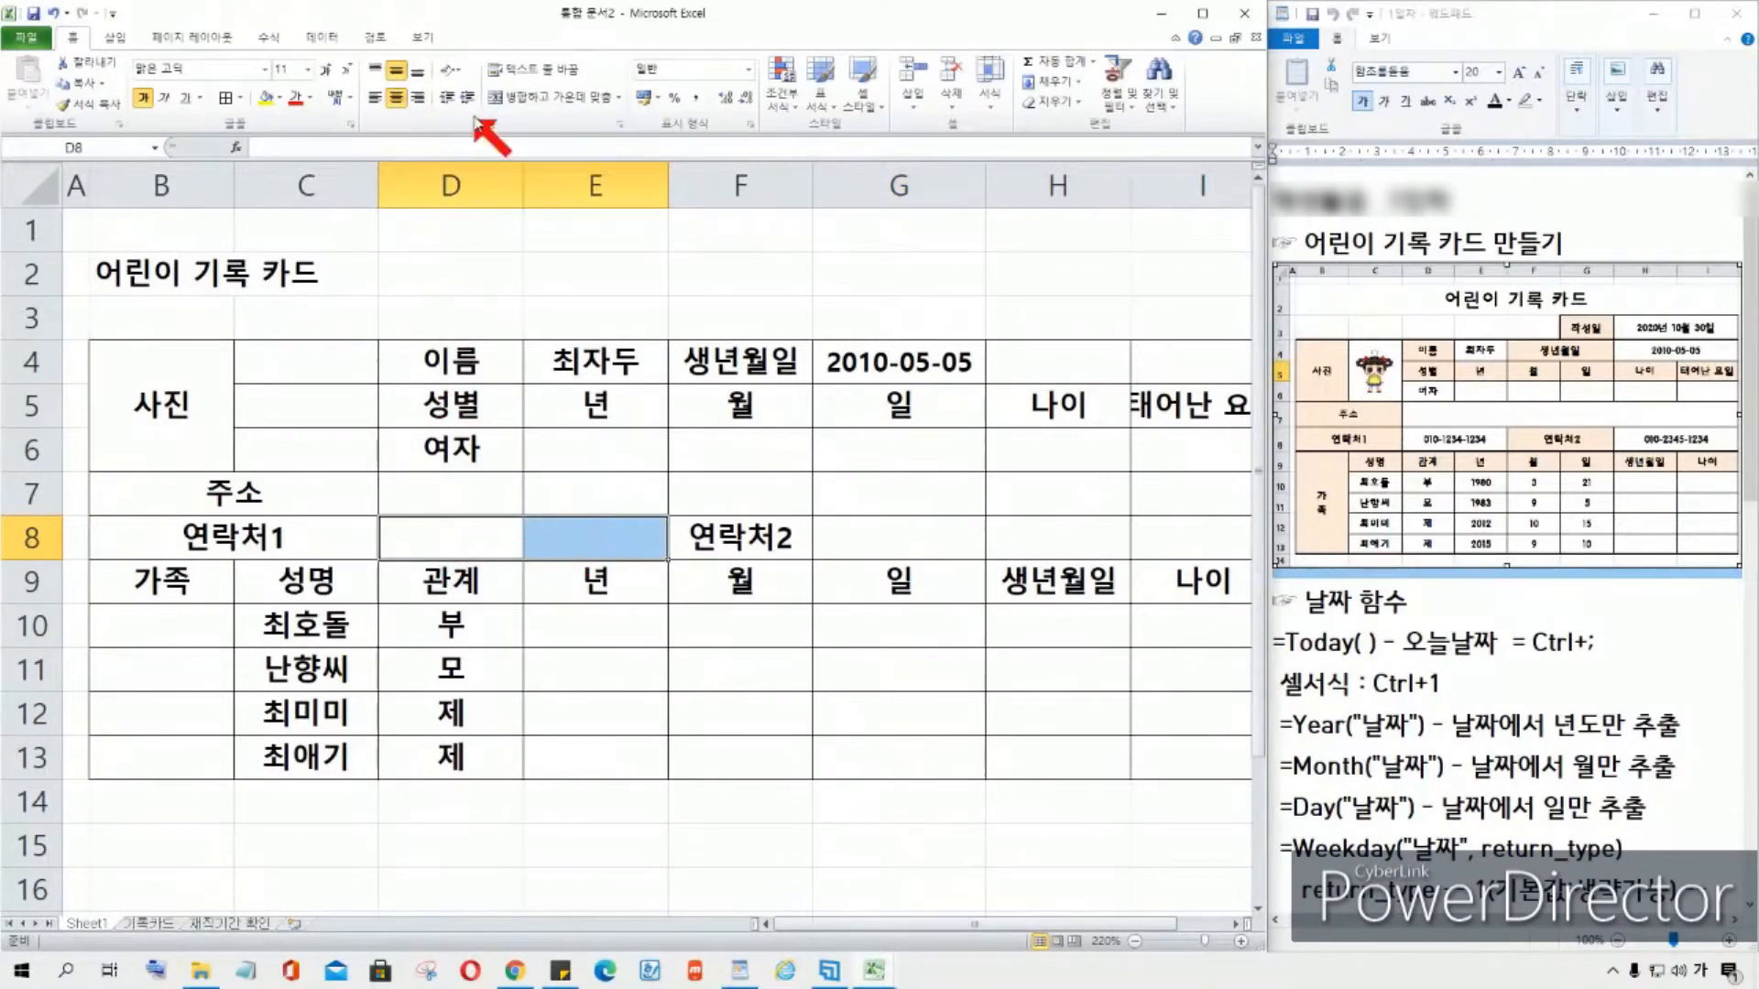
click(516, 97)
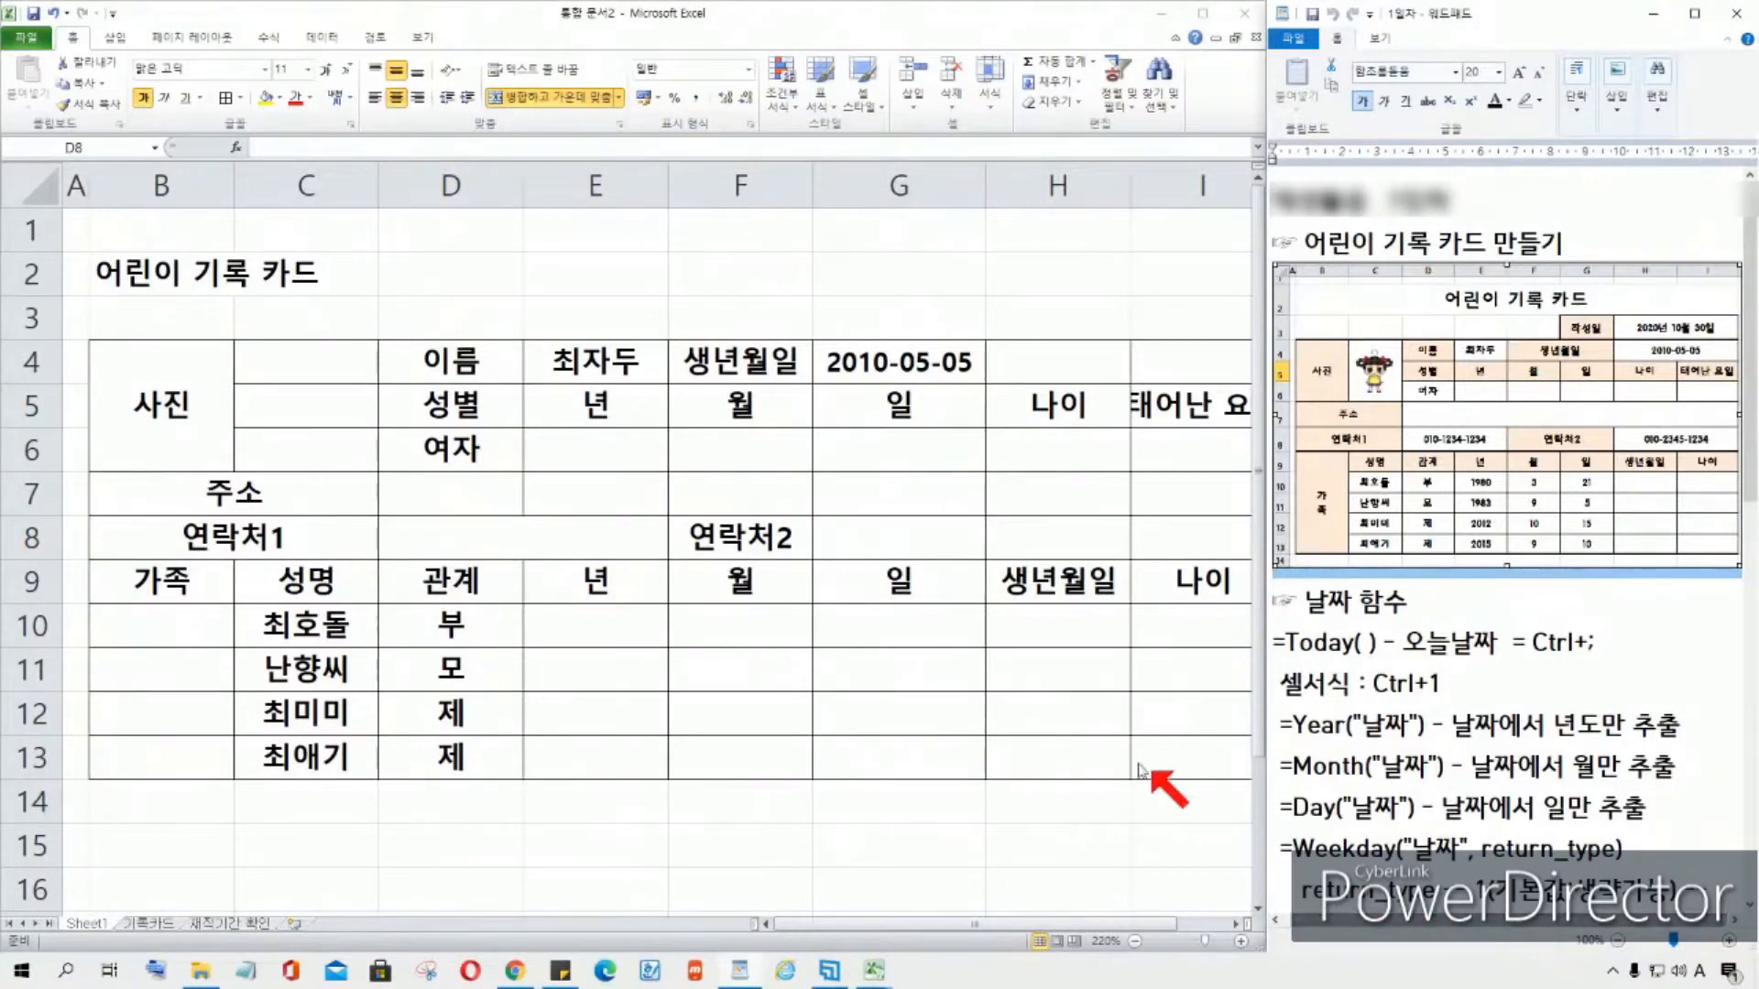
click(744, 541)
drag(804, 541, 895, 561)
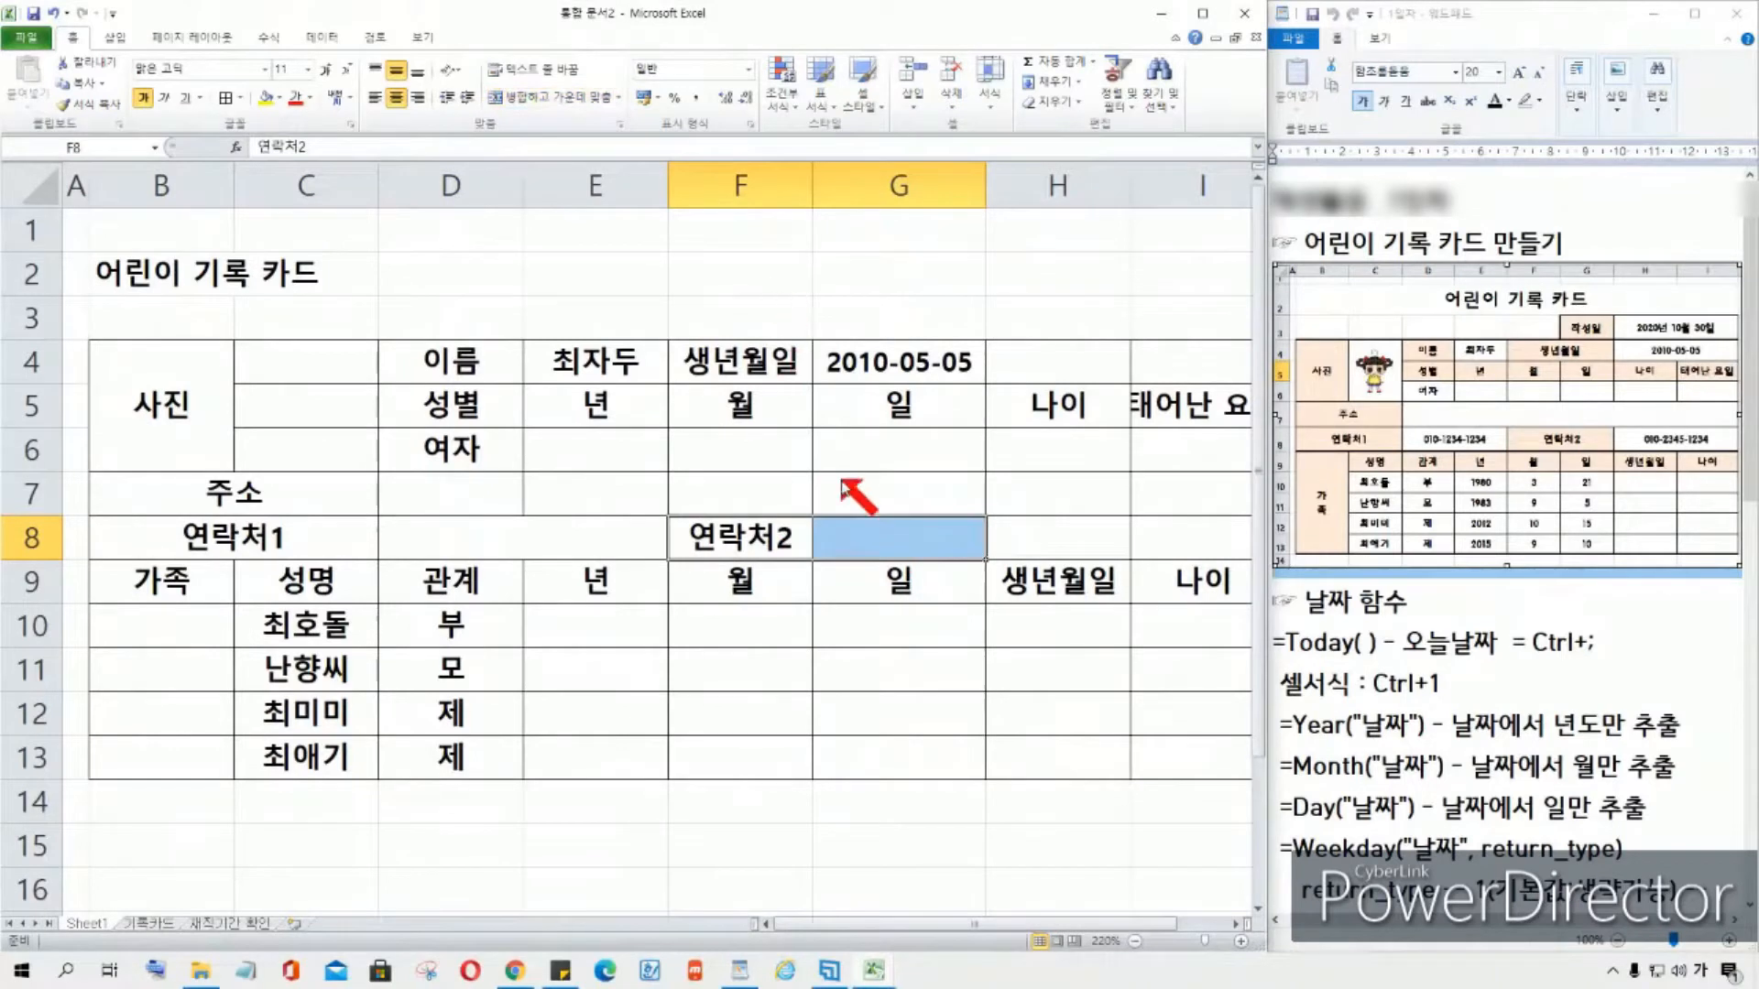
click(546, 99)
drag(1094, 542, 1190, 548)
click(546, 98)
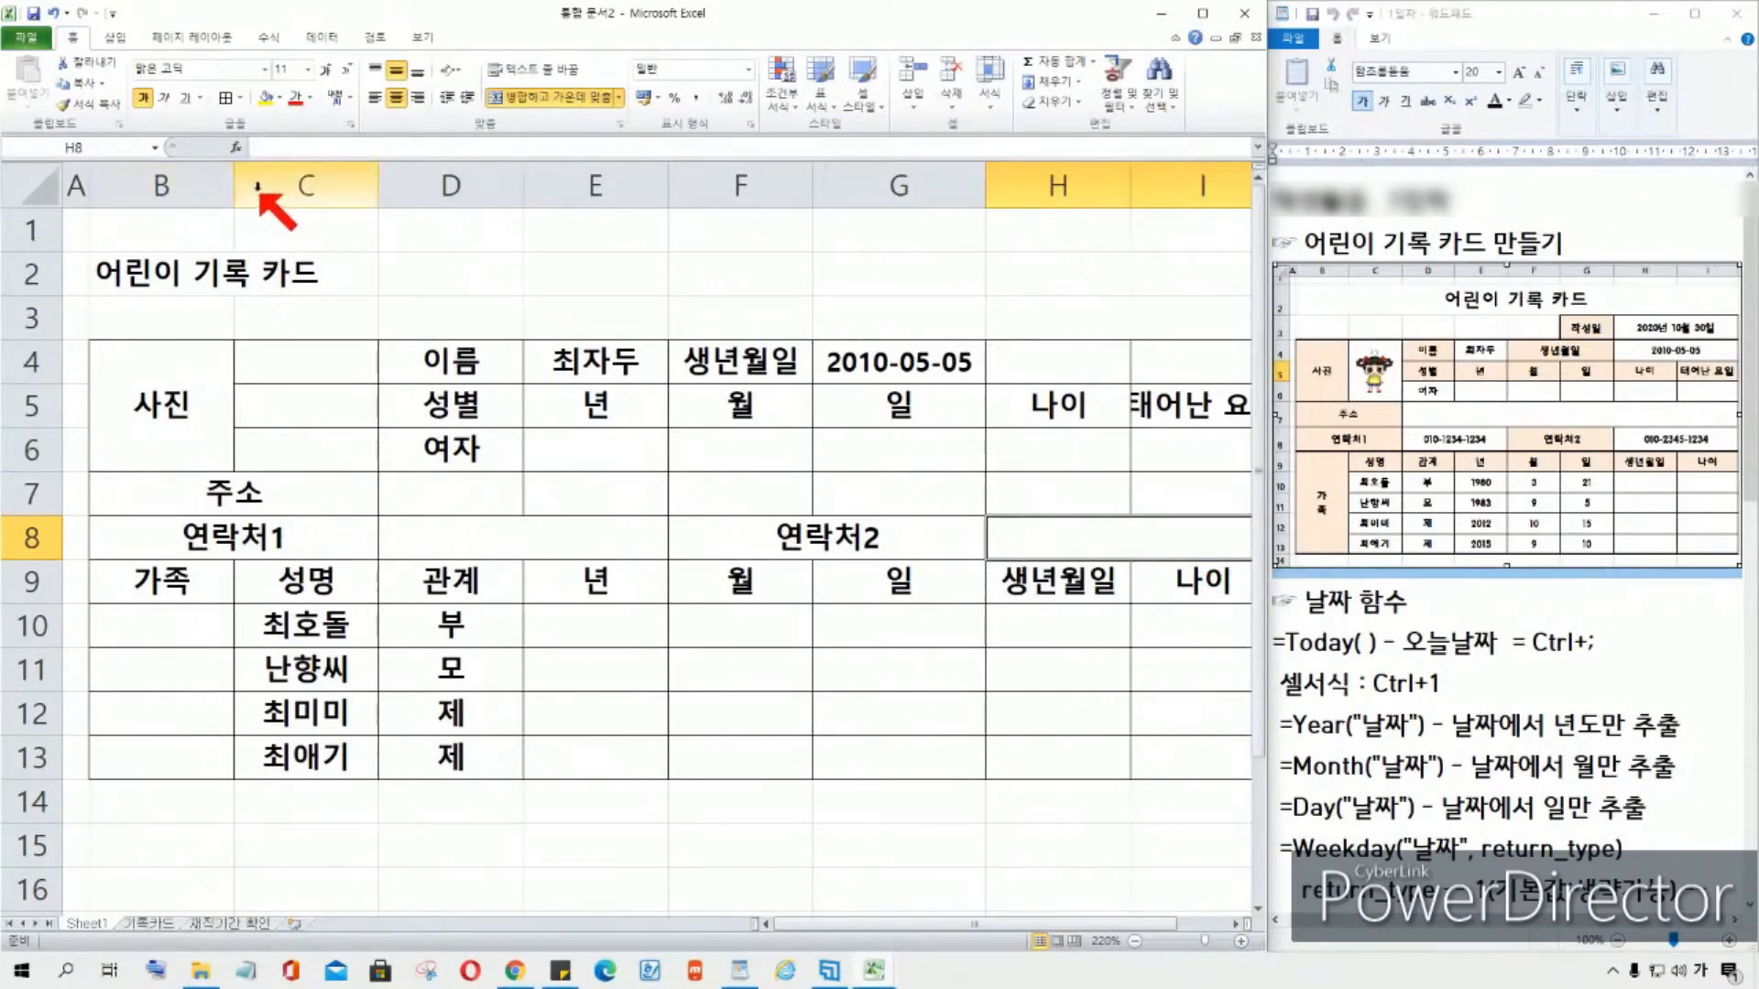
Step: Fill the merged 주소 and 연락처1 label cells with yellow
click(236, 487)
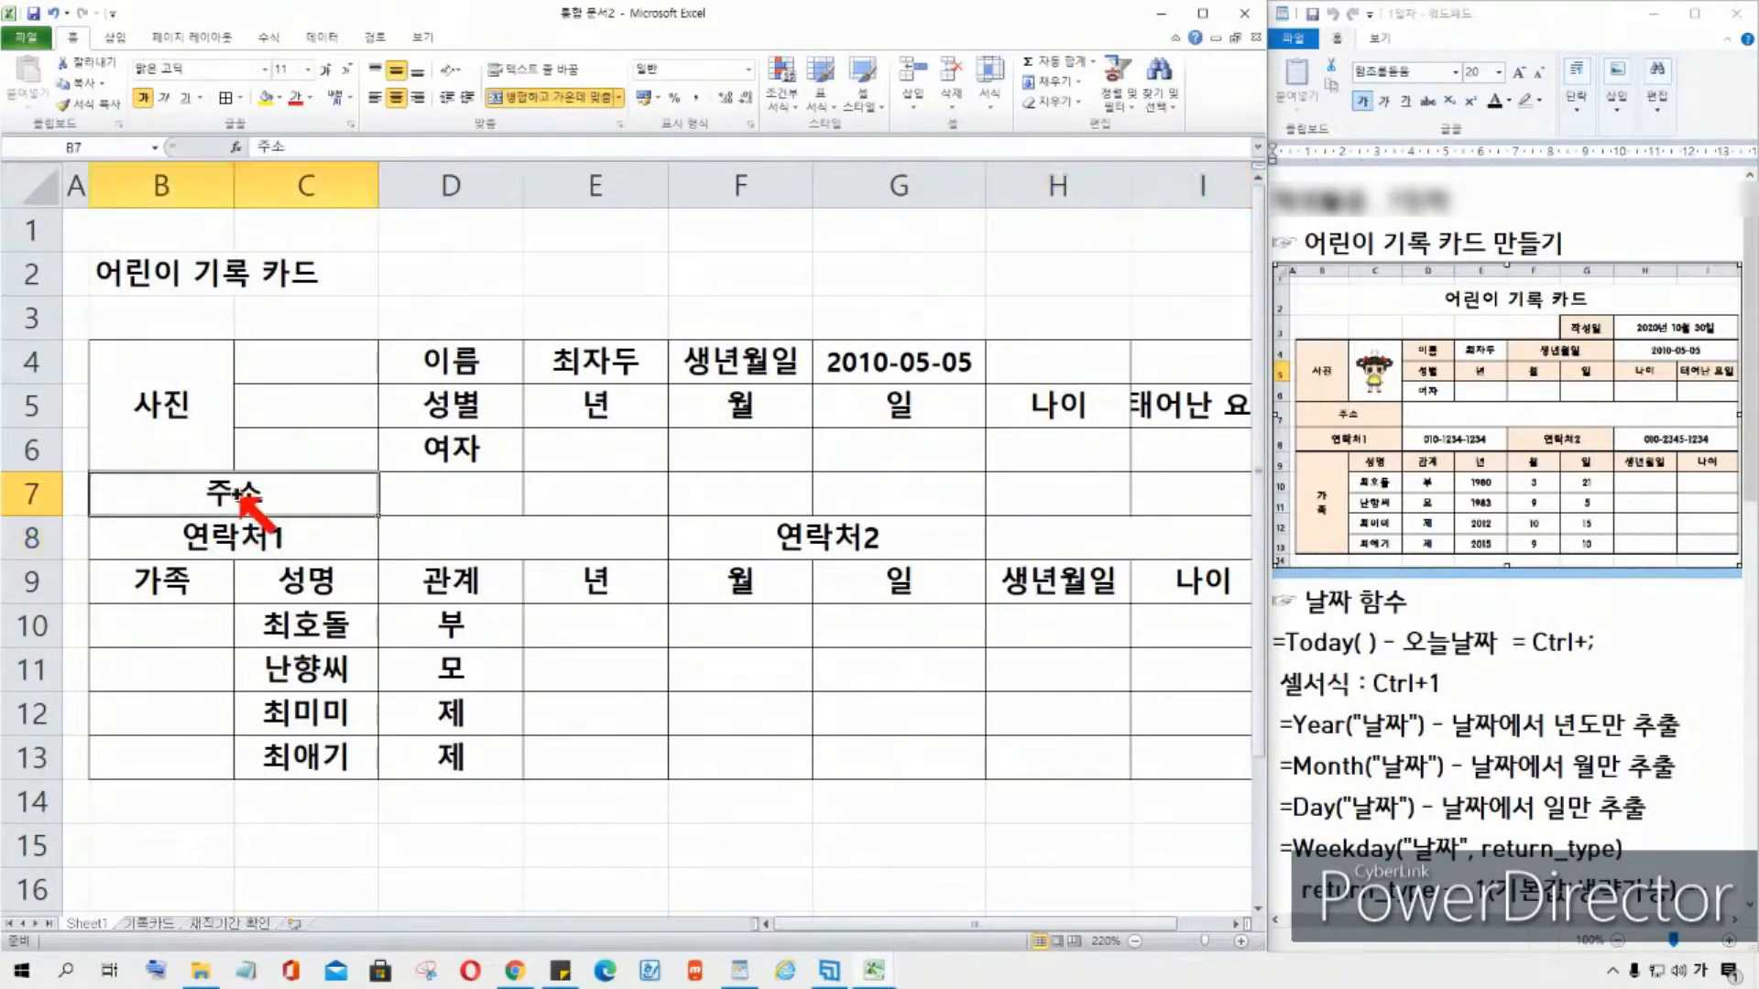
click(265, 101)
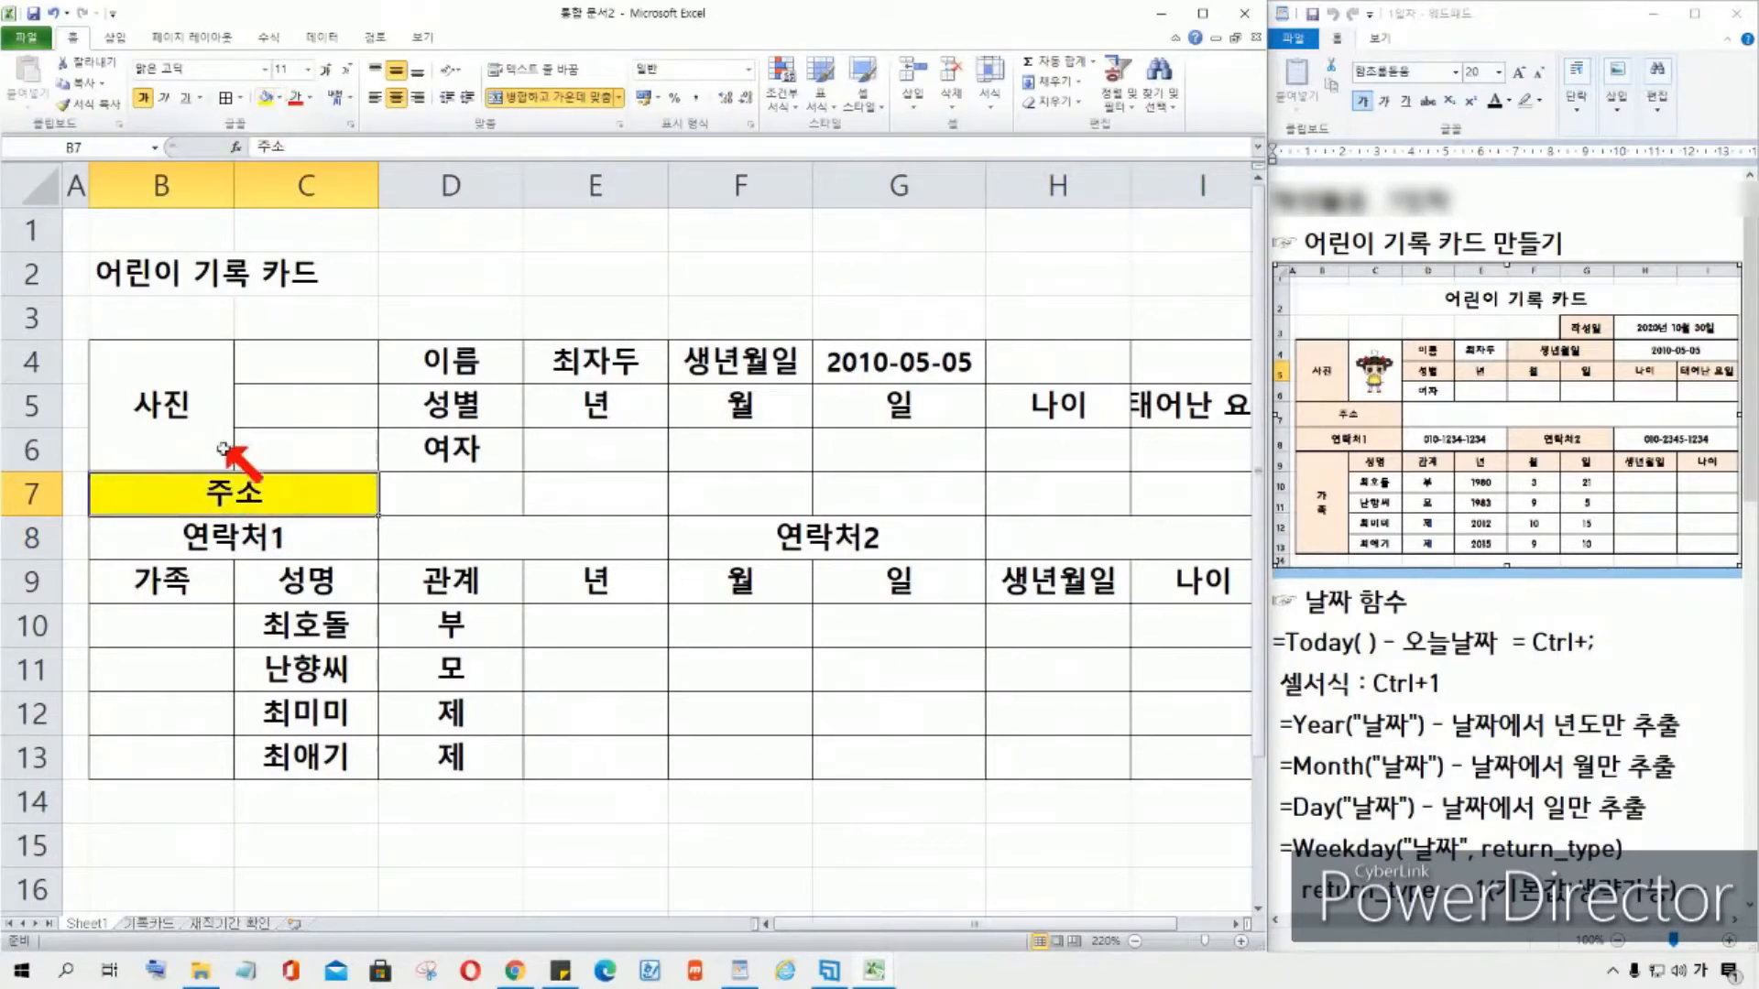
drag(275, 491, 263, 530)
click(268, 99)
Step: Fill the rest of row 8 with yellow: D8:E8, the 연락처2 label and H8:I8
click(797, 541)
click(591, 536)
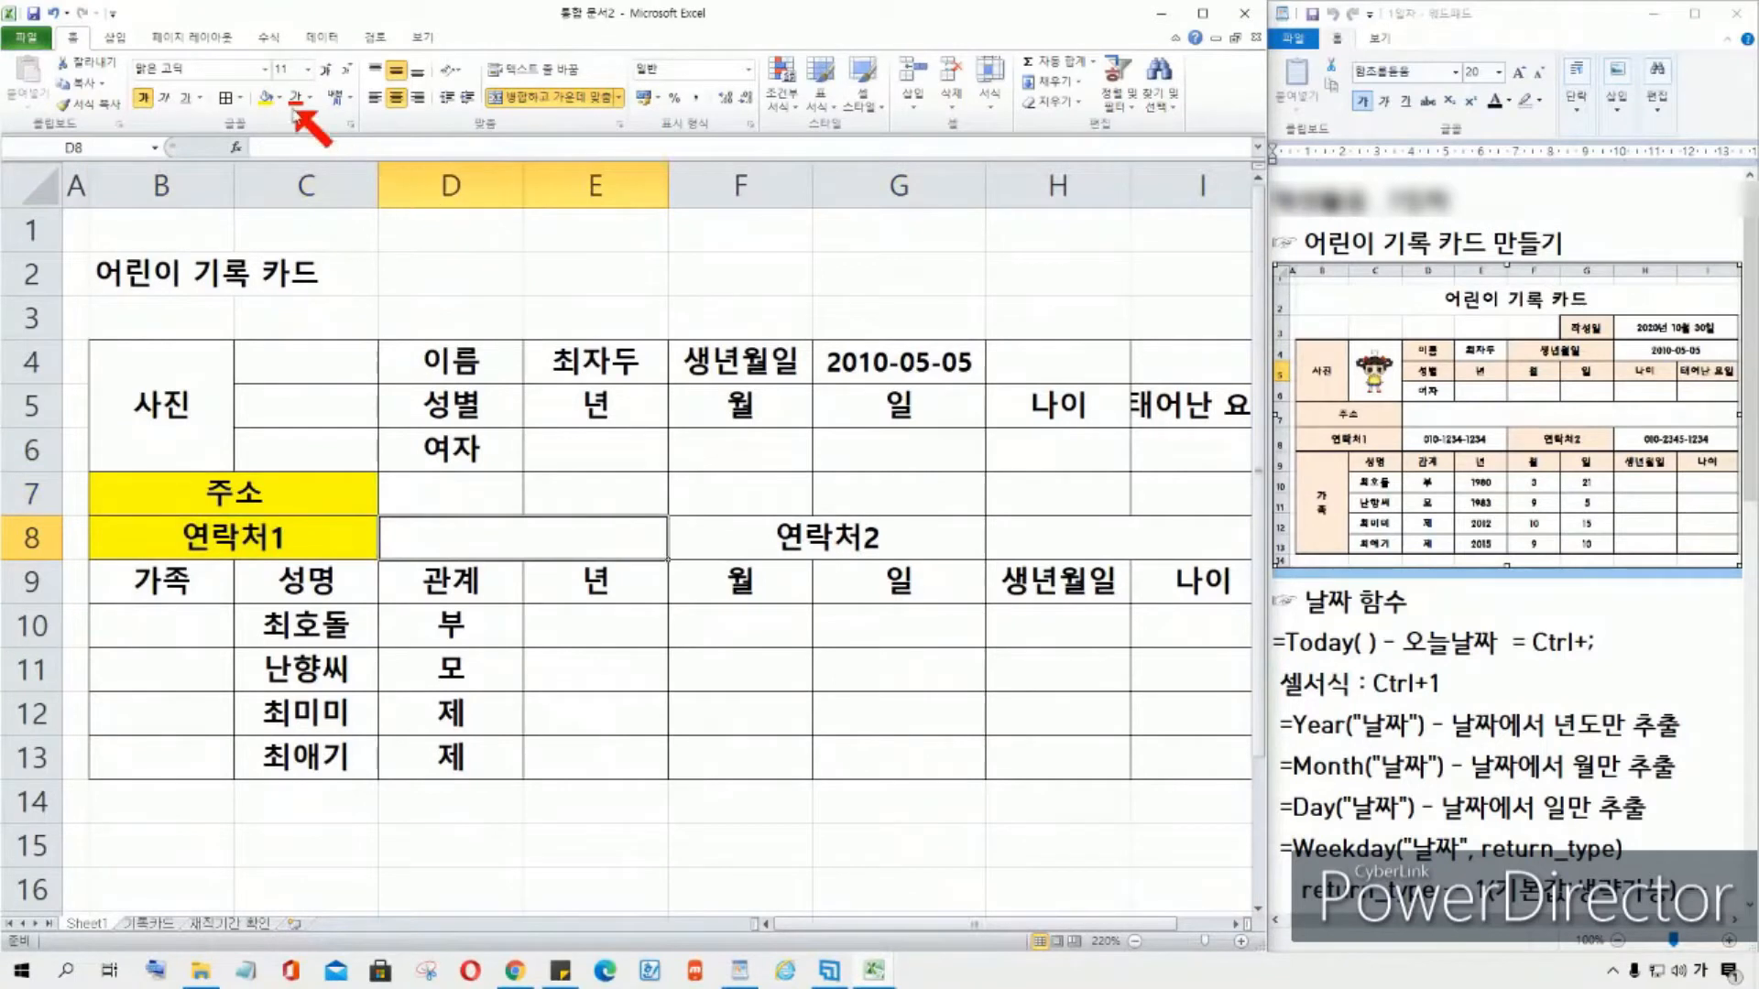
click(267, 99)
click(855, 529)
drag(854, 529, 1003, 536)
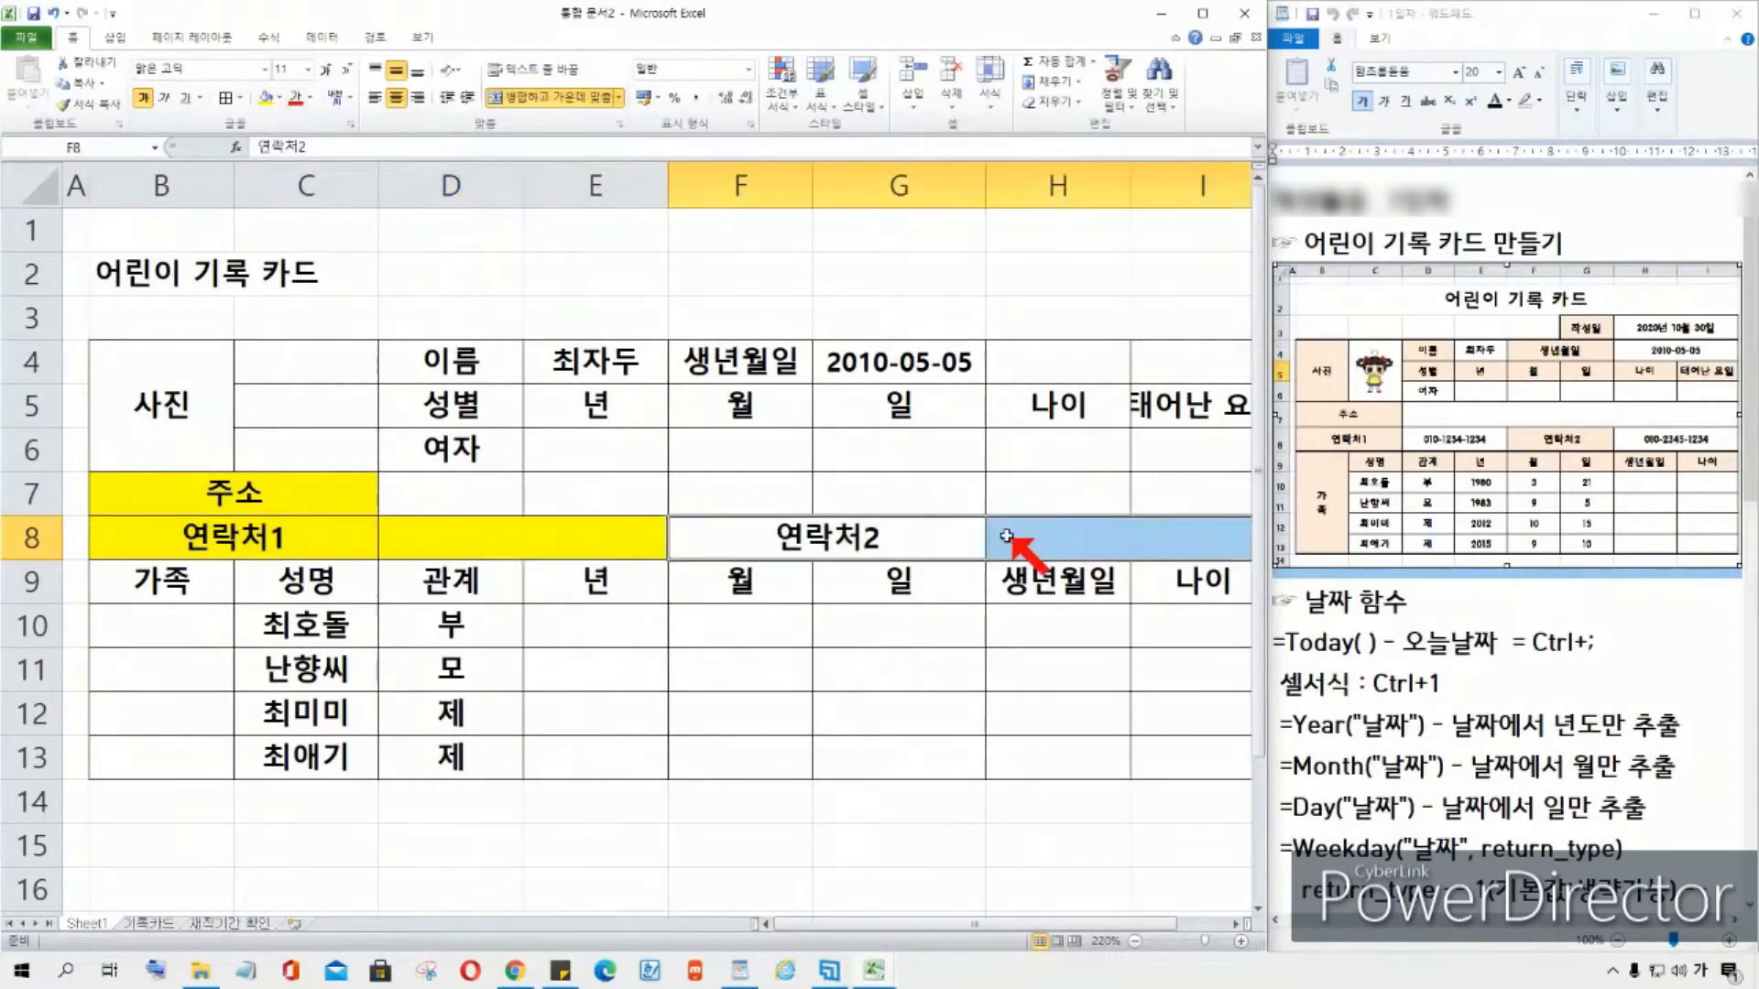
click(268, 99)
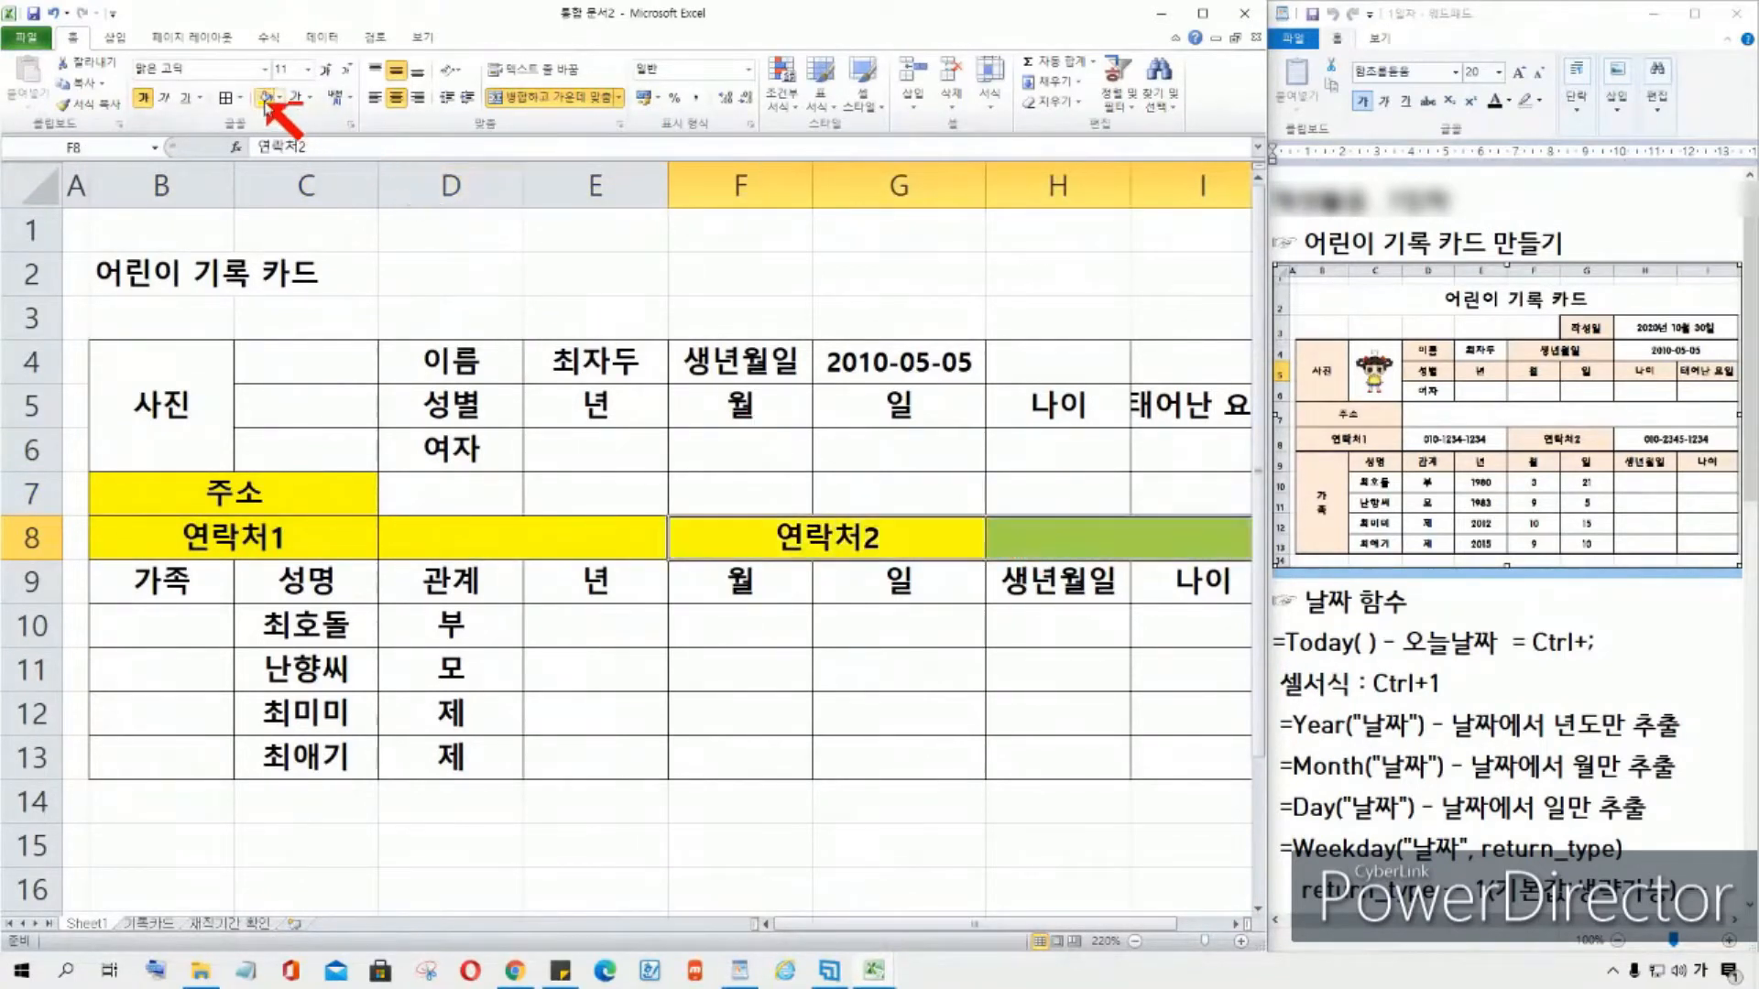
Step: Fill the 사진 label and cells B9:B13 with yellow, and merge and center the 가족 label across B9:B13
click(183, 378)
click(268, 99)
drag(190, 566, 194, 752)
click(267, 99)
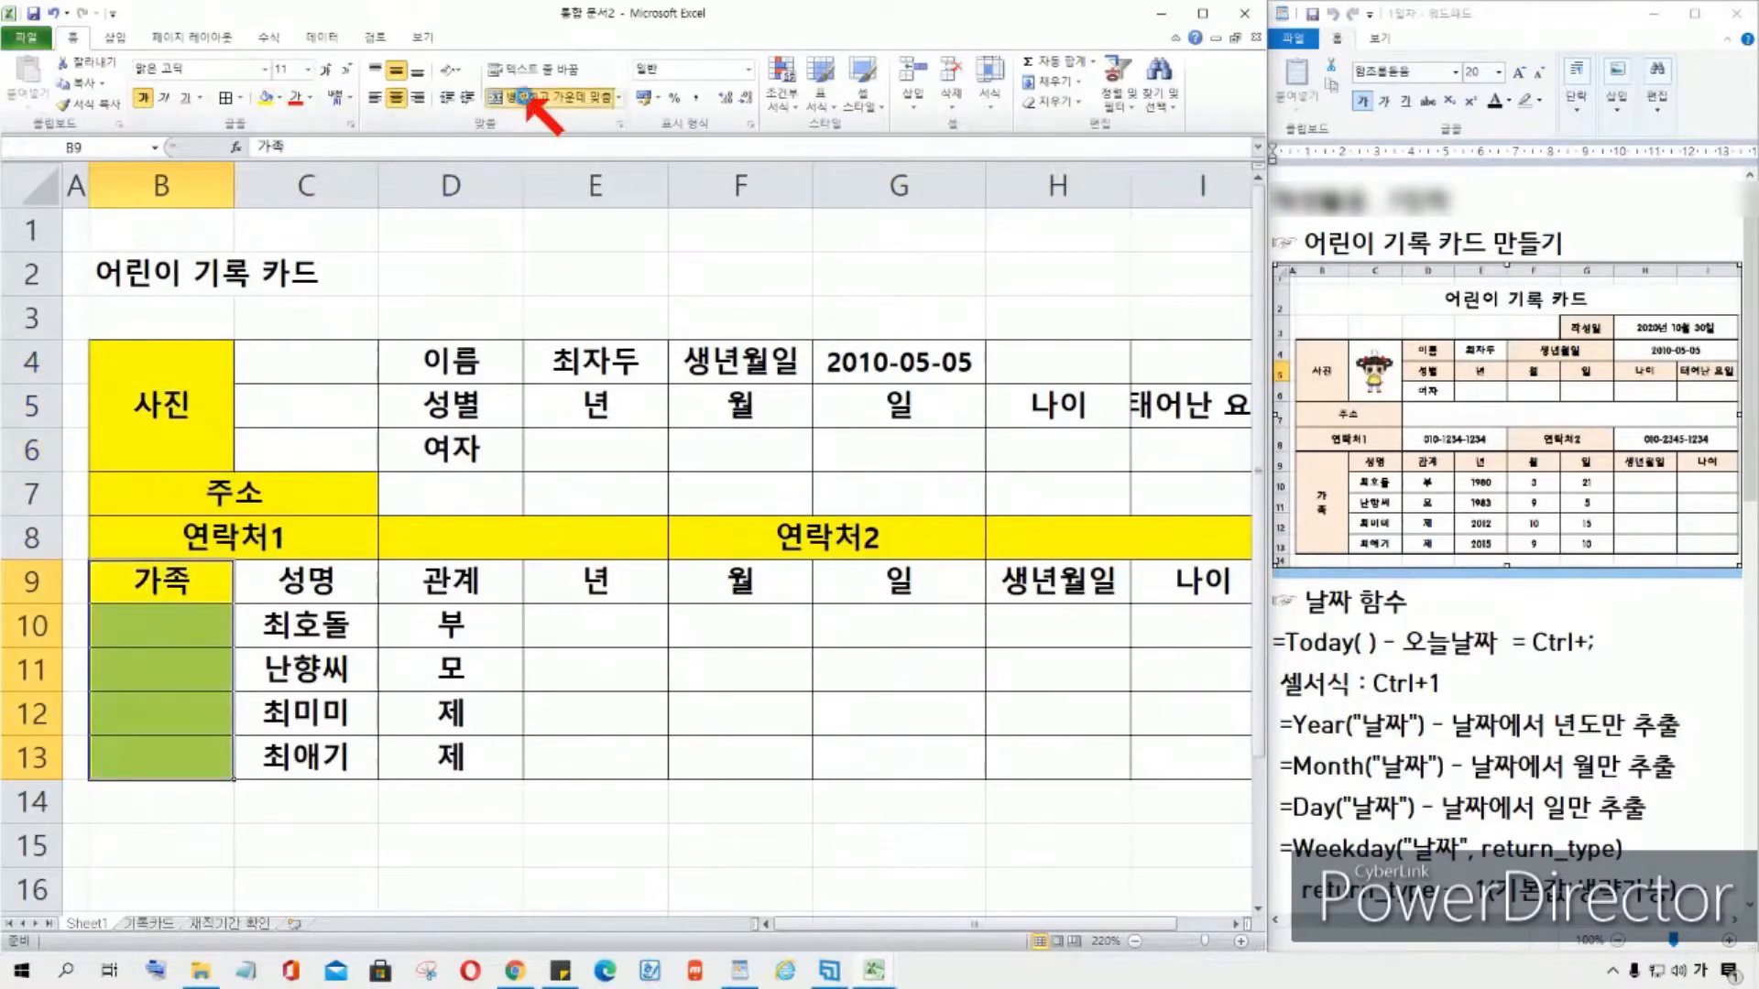
click(554, 97)
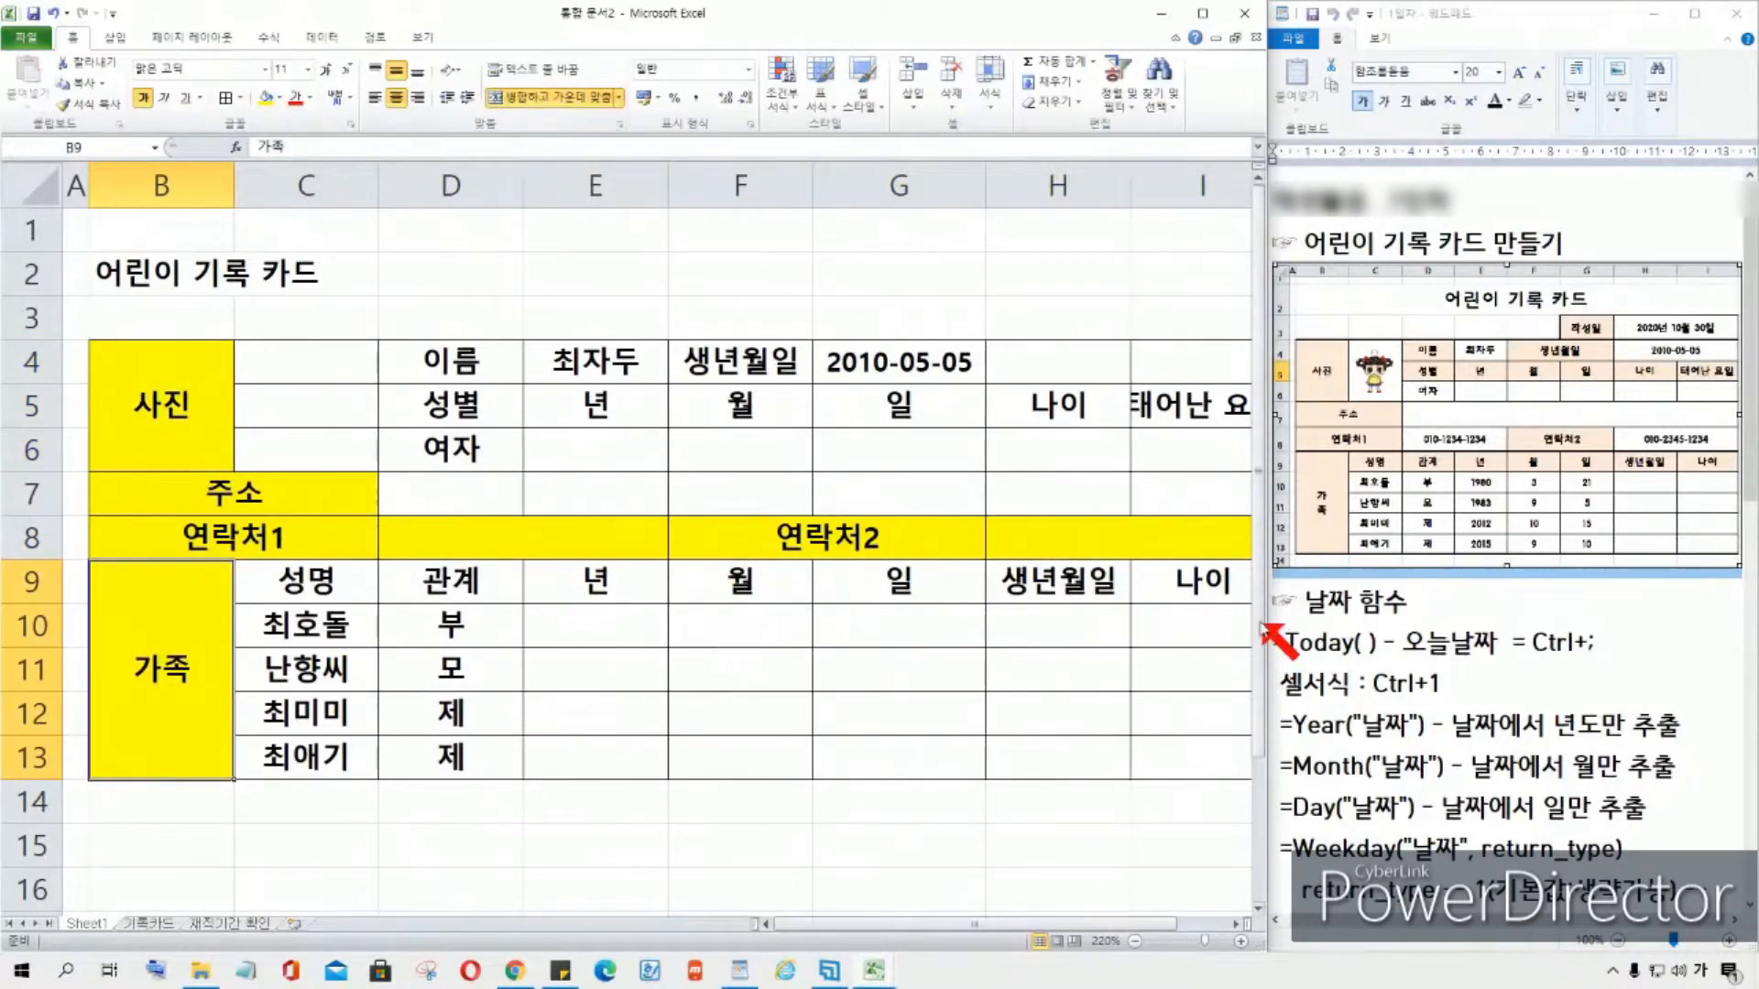
Step: Fill the blank address cells D7:I7 with yellow and merge and center them
drag(491, 498, 1194, 503)
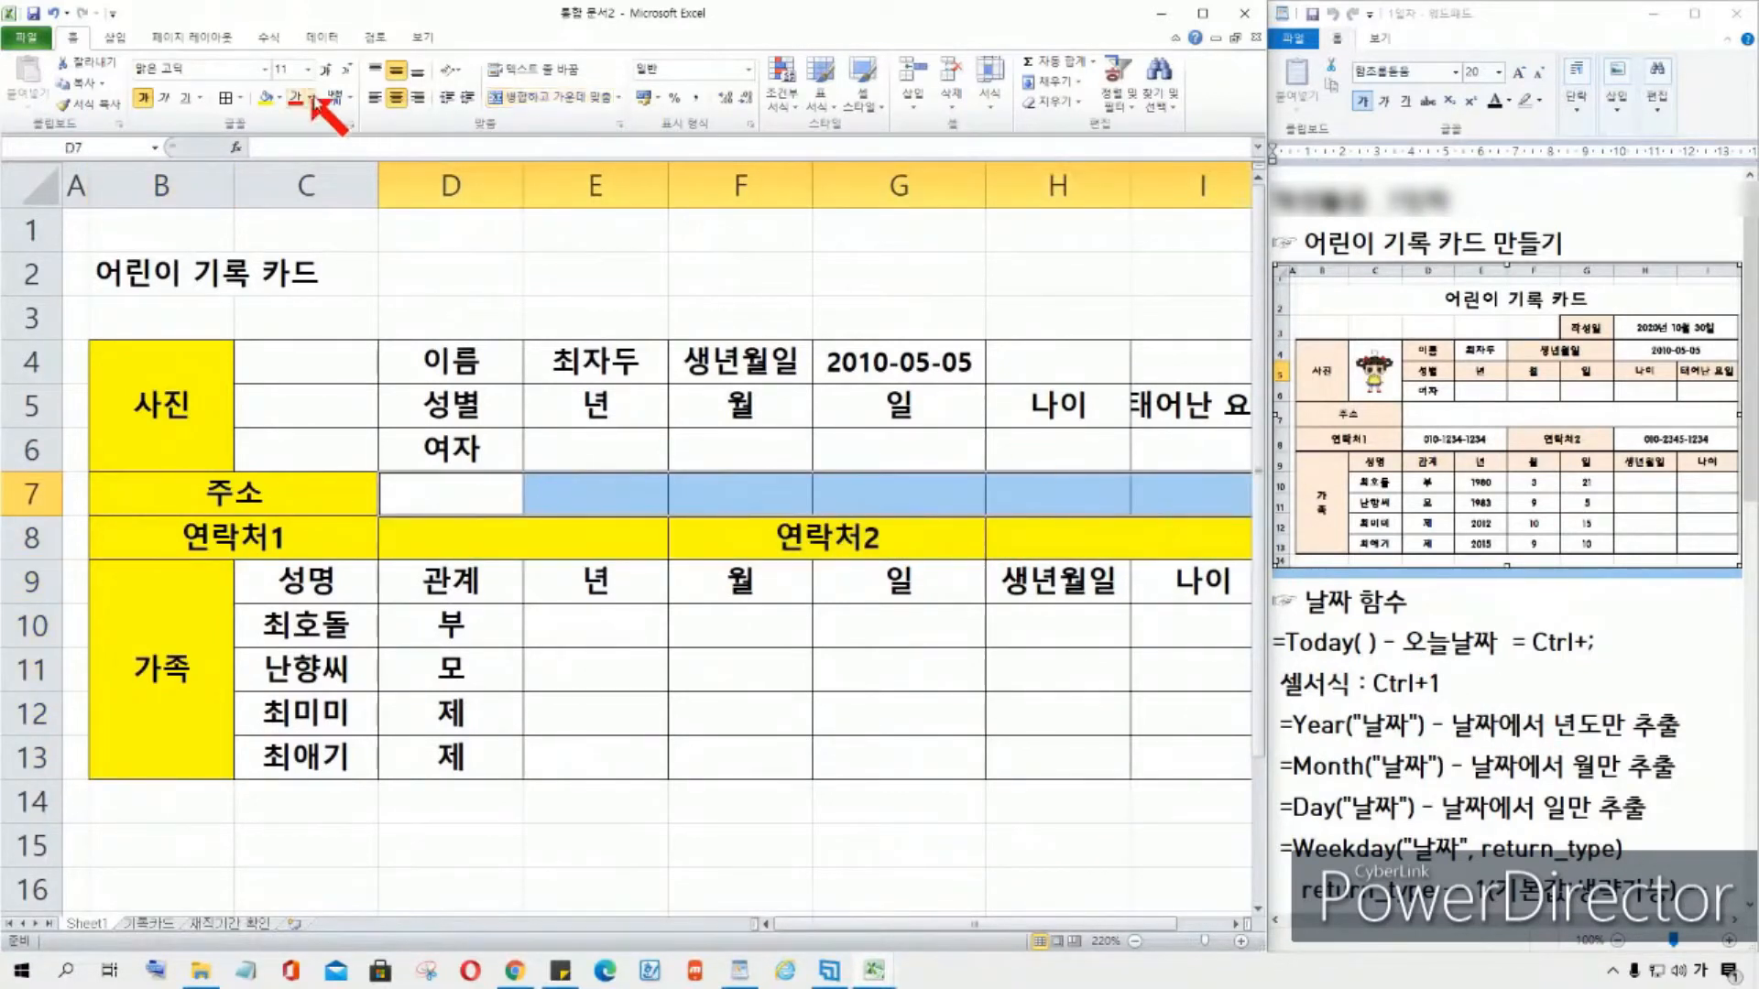
click(268, 98)
click(550, 97)
click(750, 887)
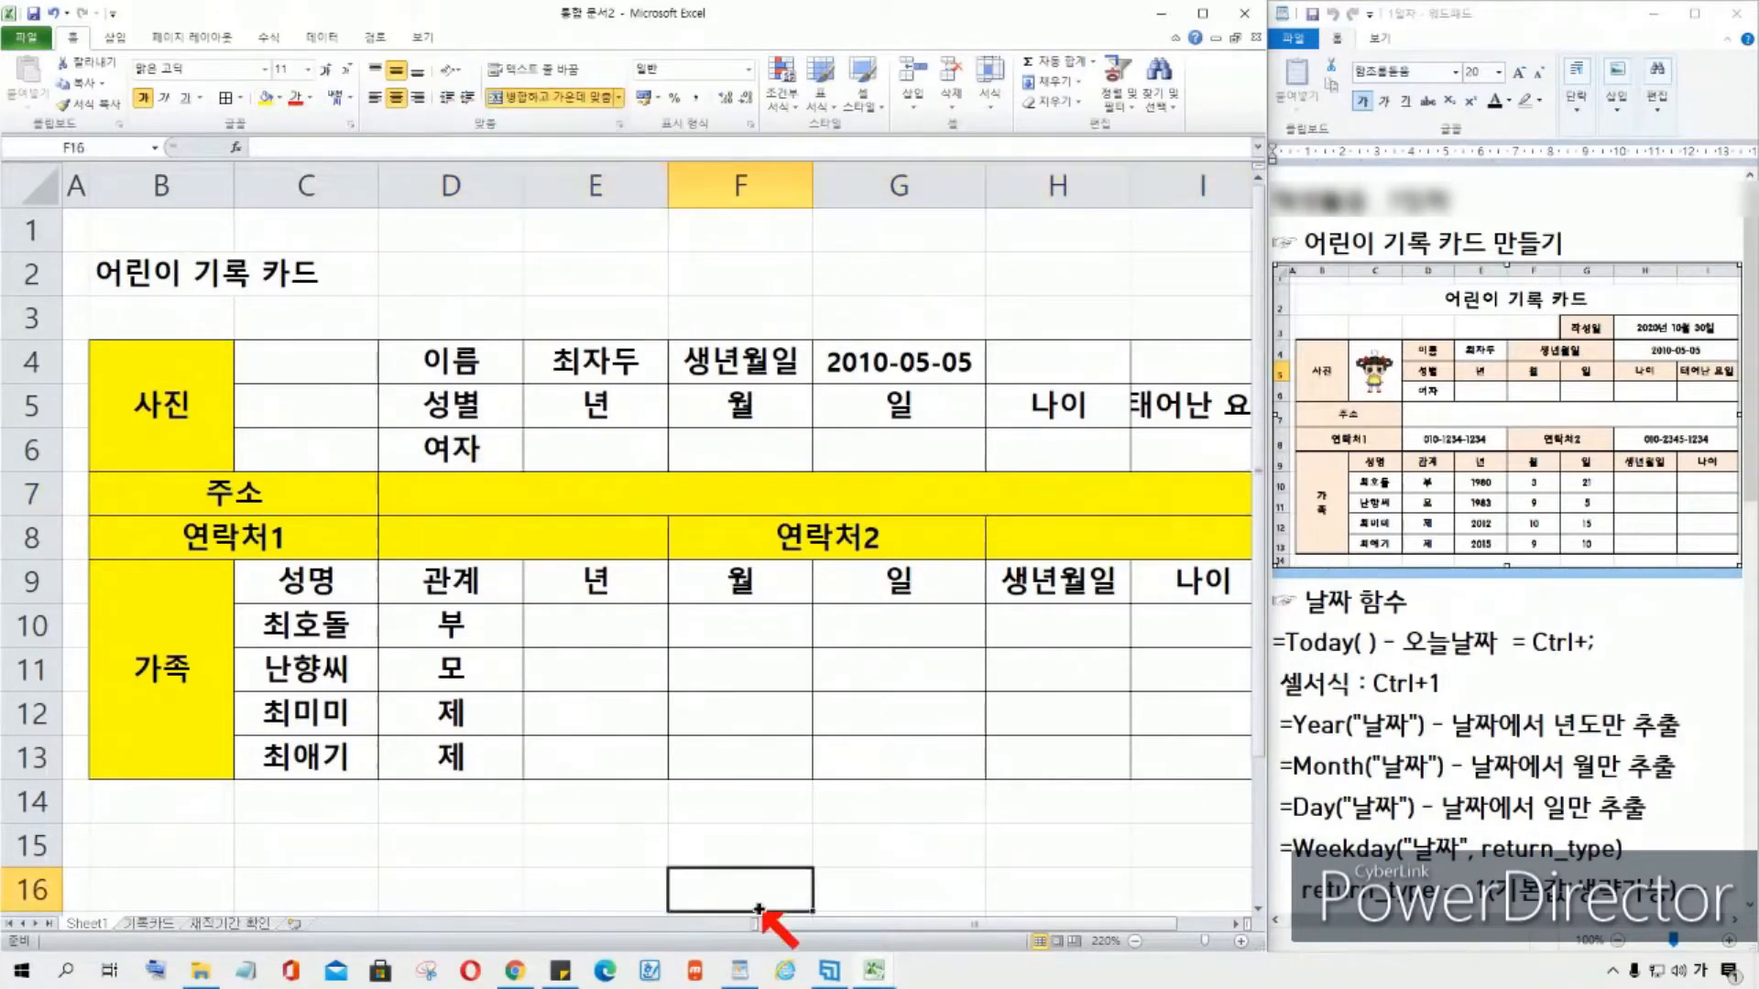
Step: Fill the merged blank cell beside 주소 with red and set its font color to orange
click(246, 496)
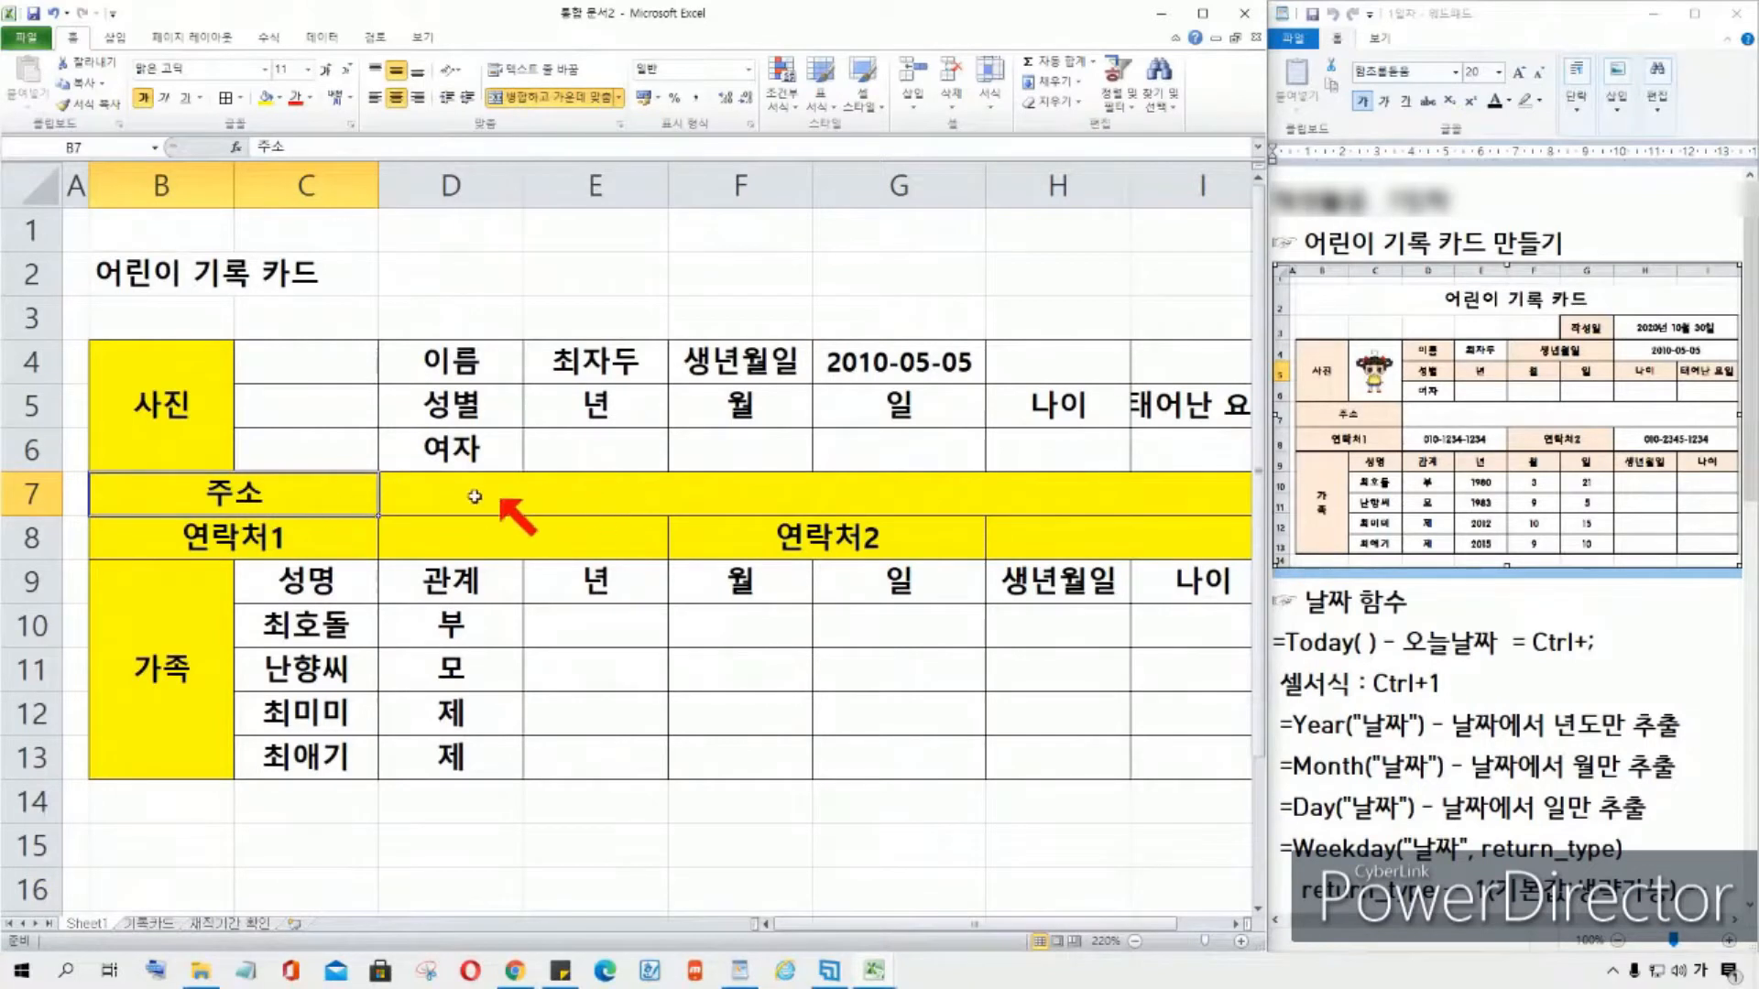
click(398, 490)
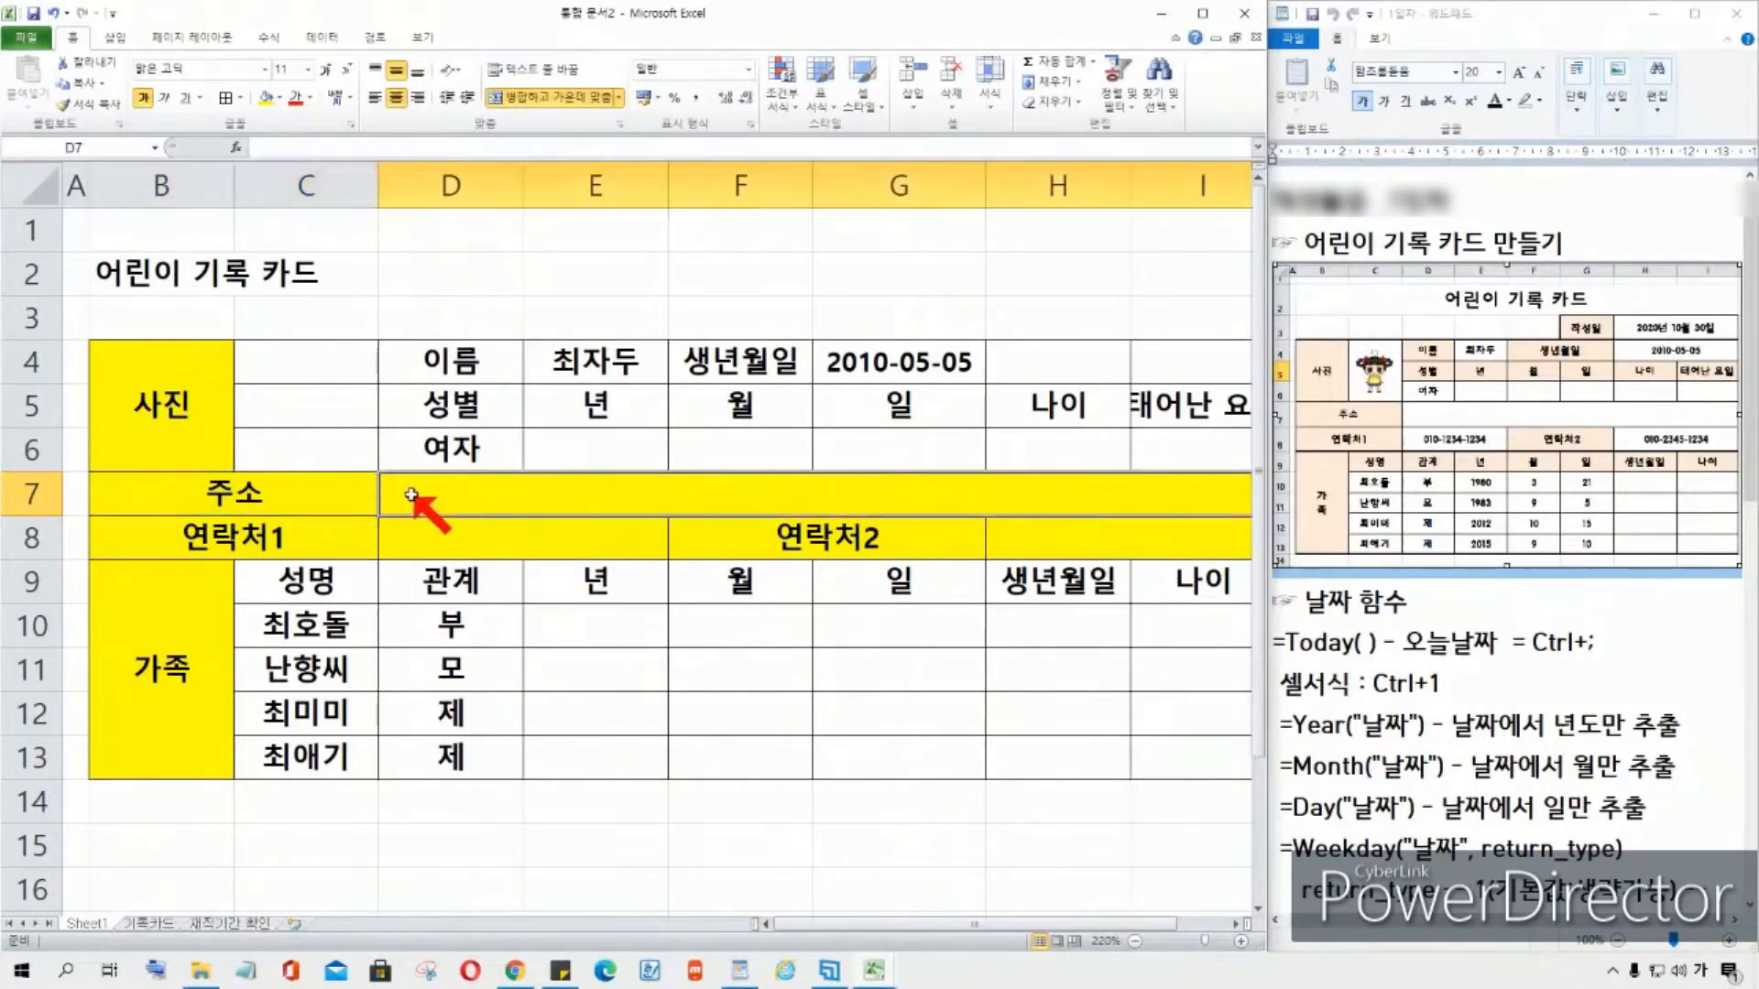
click(278, 97)
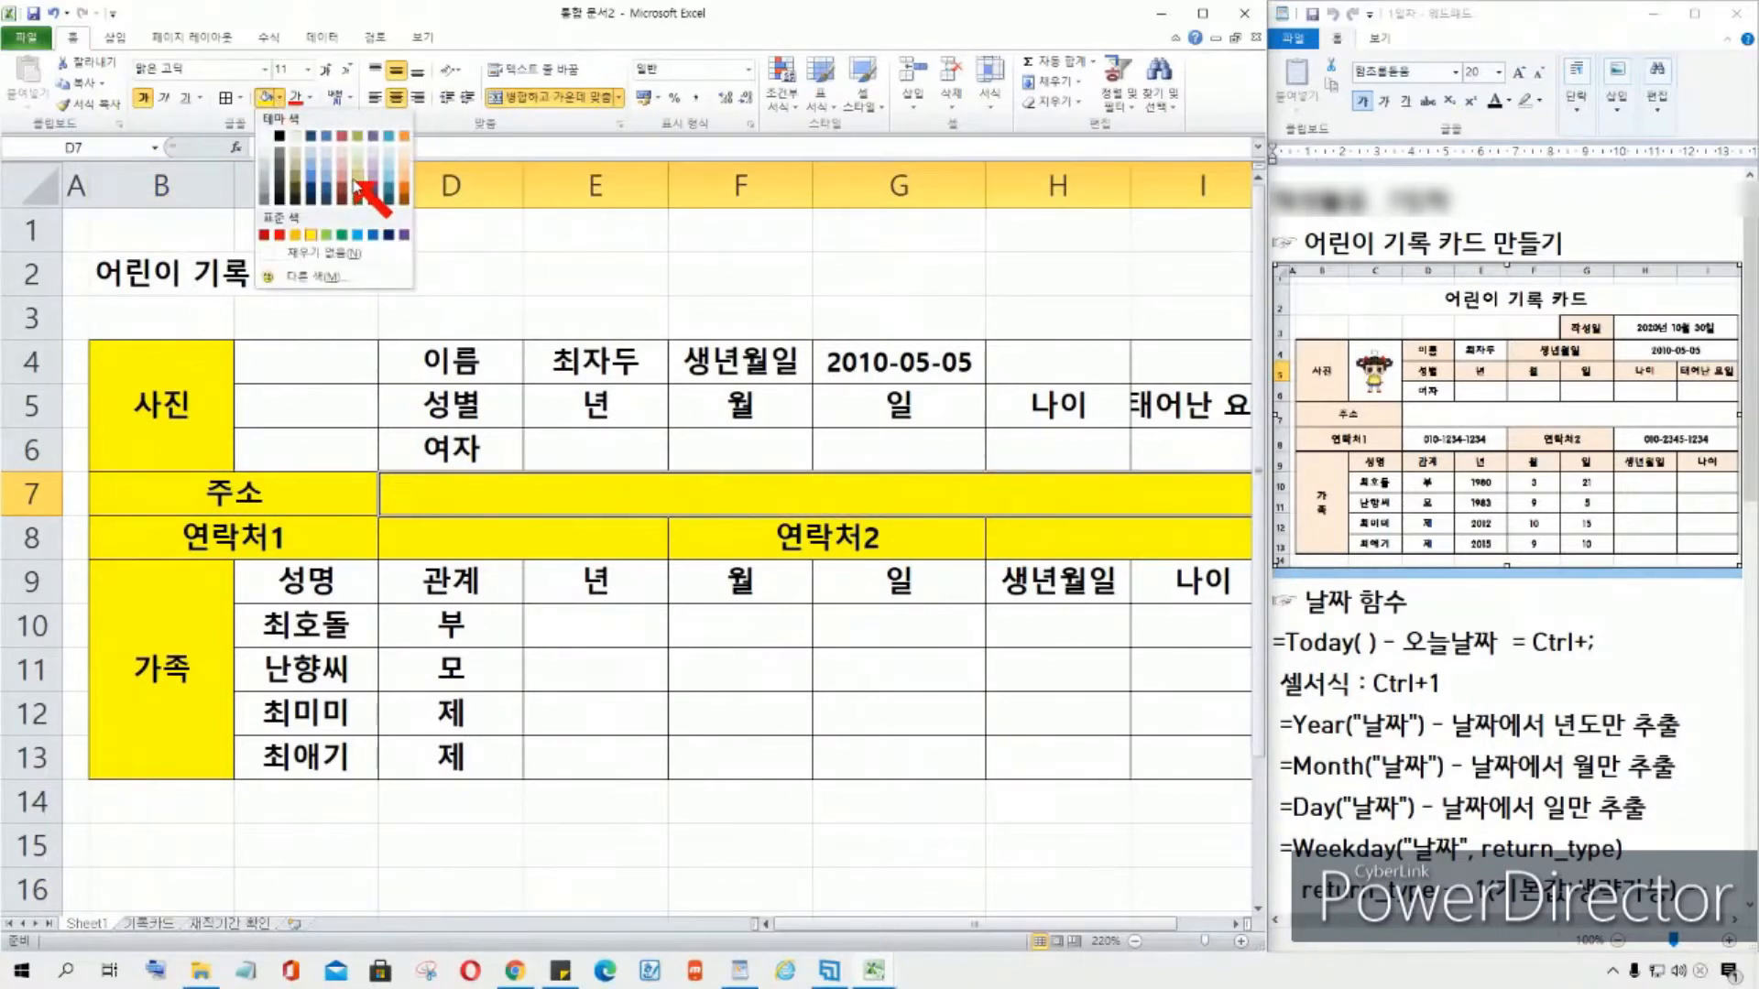
click(280, 236)
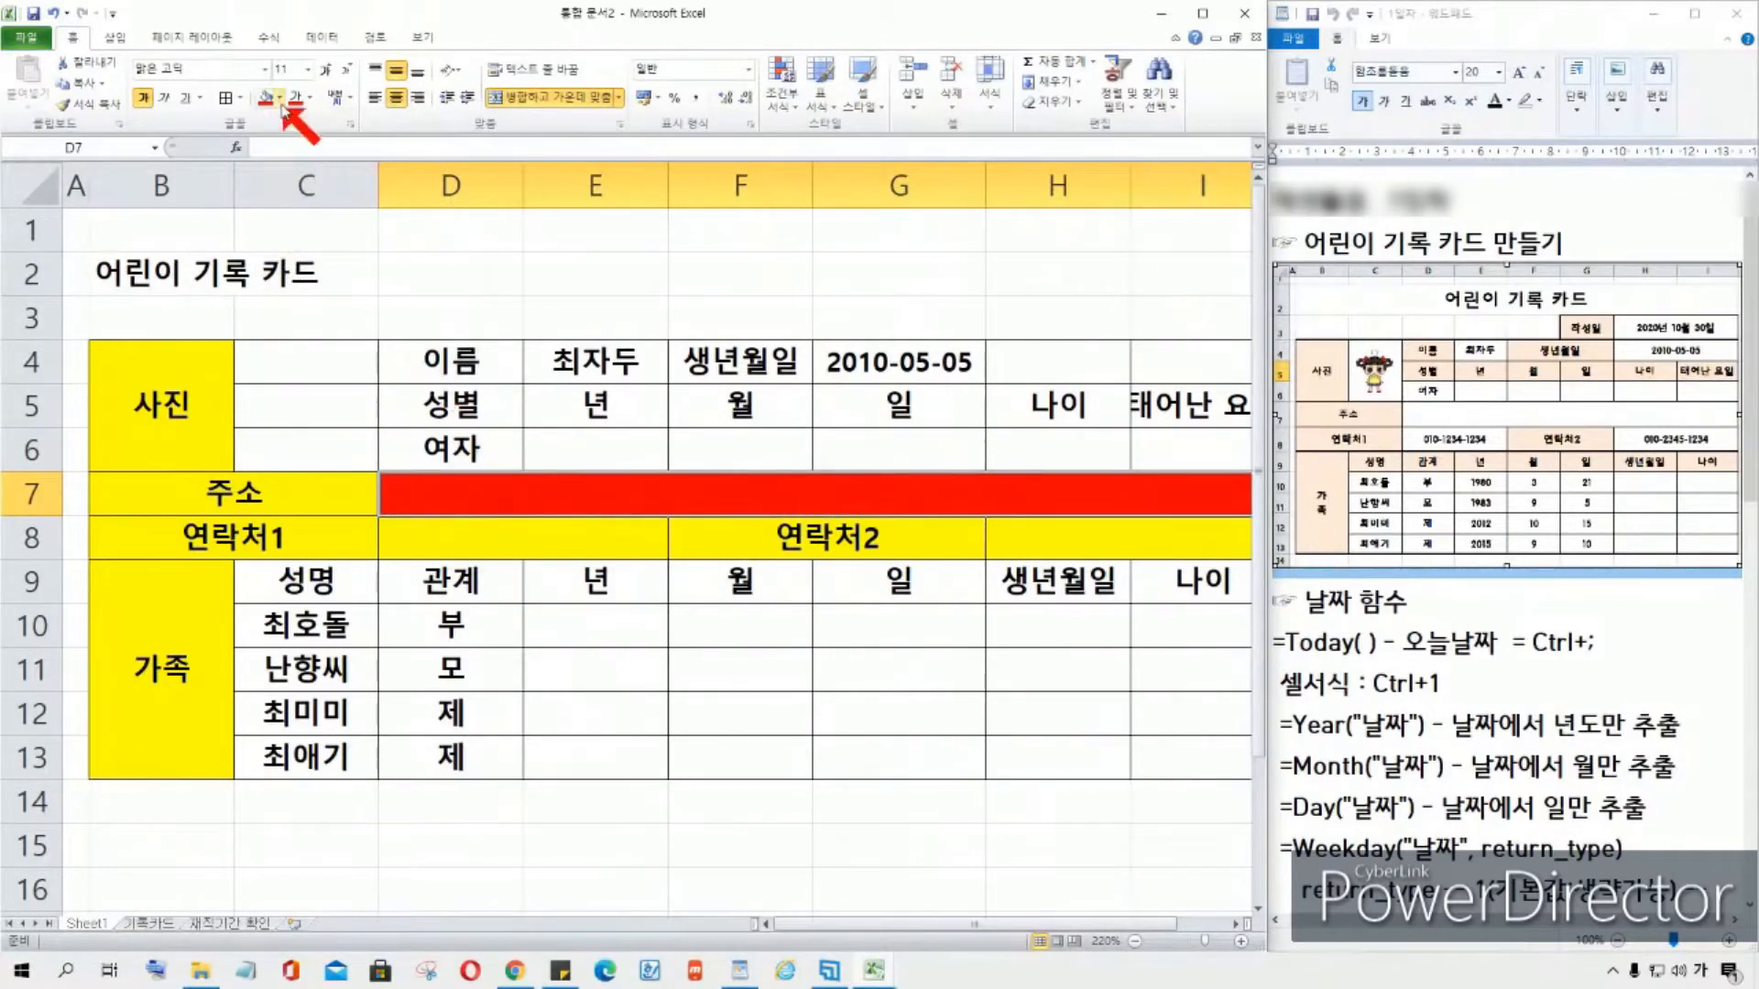
click(309, 97)
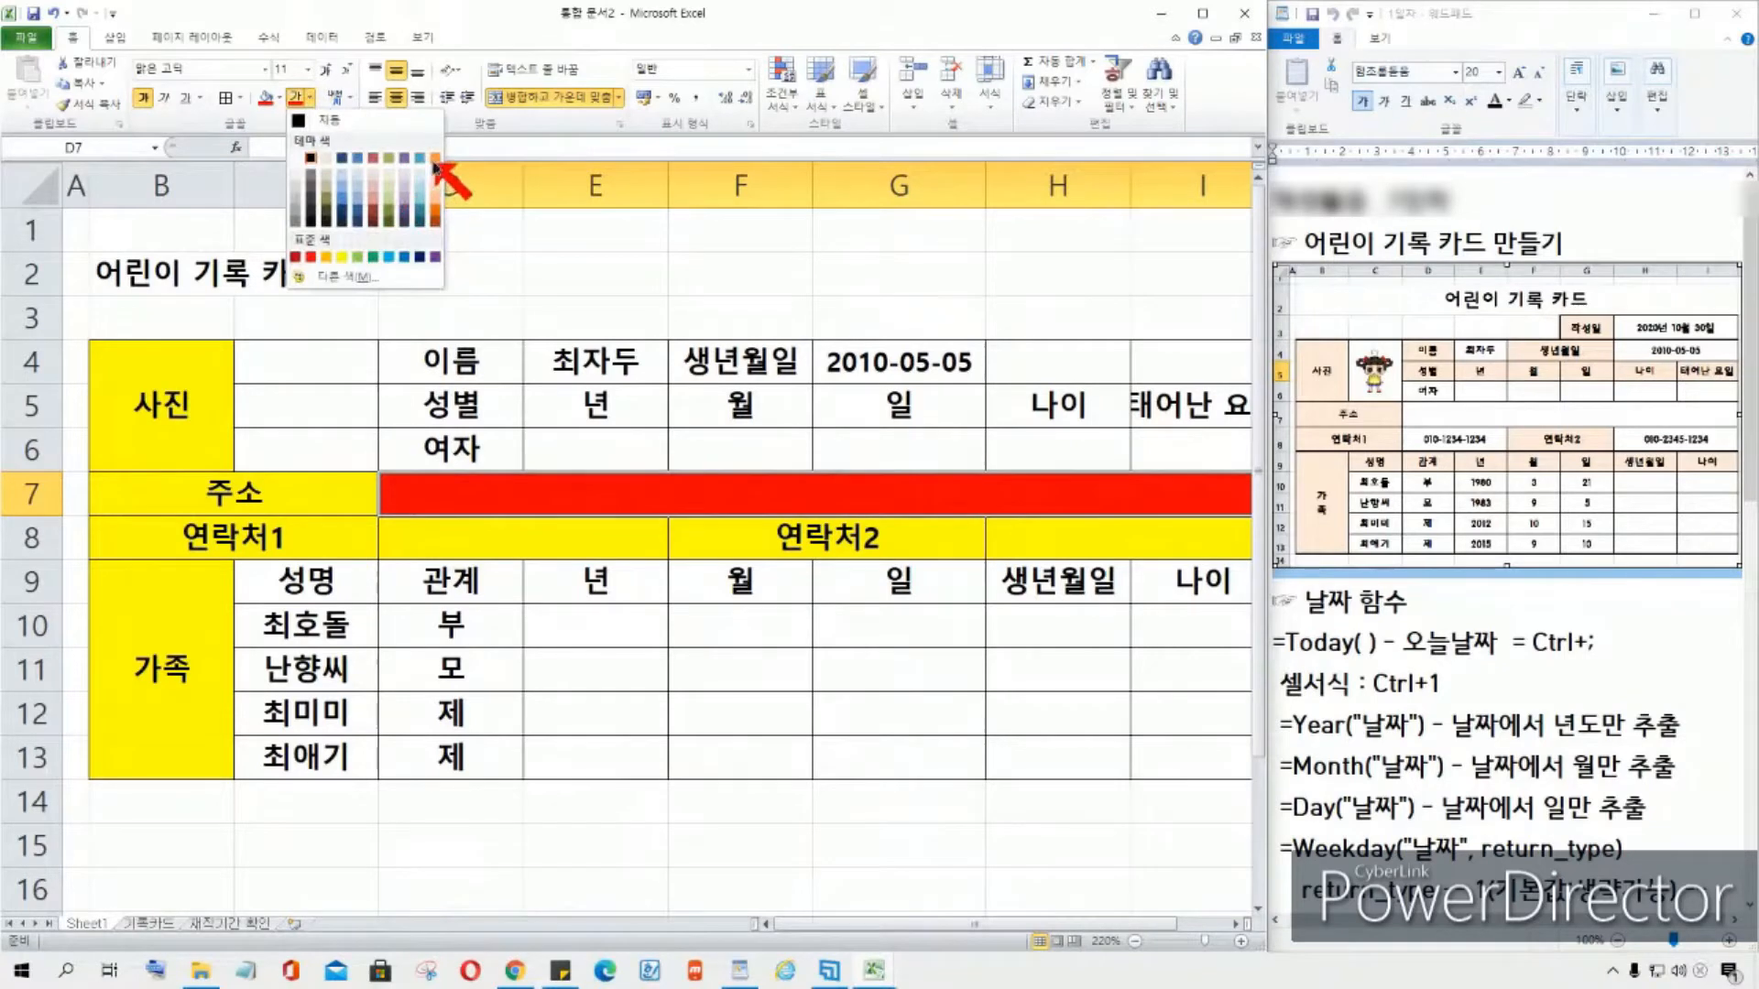
click(433, 161)
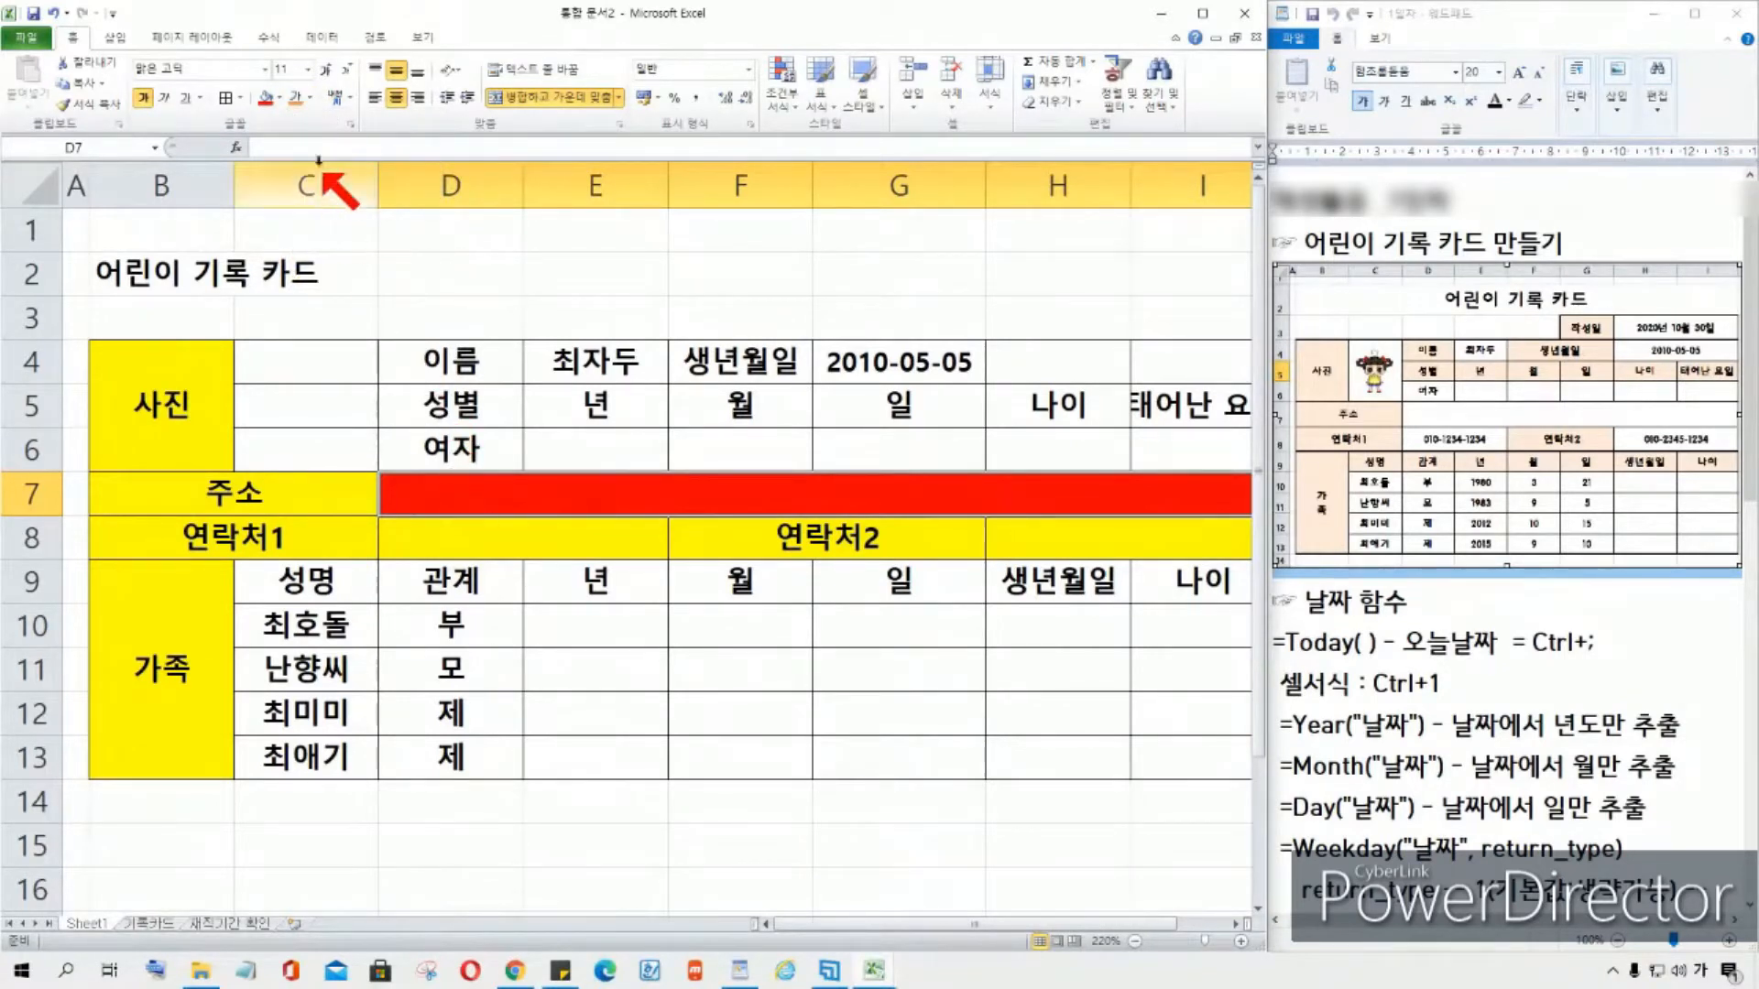
Step: Fill the merged blank cell beside 주소 with a theme blue
click(275, 97)
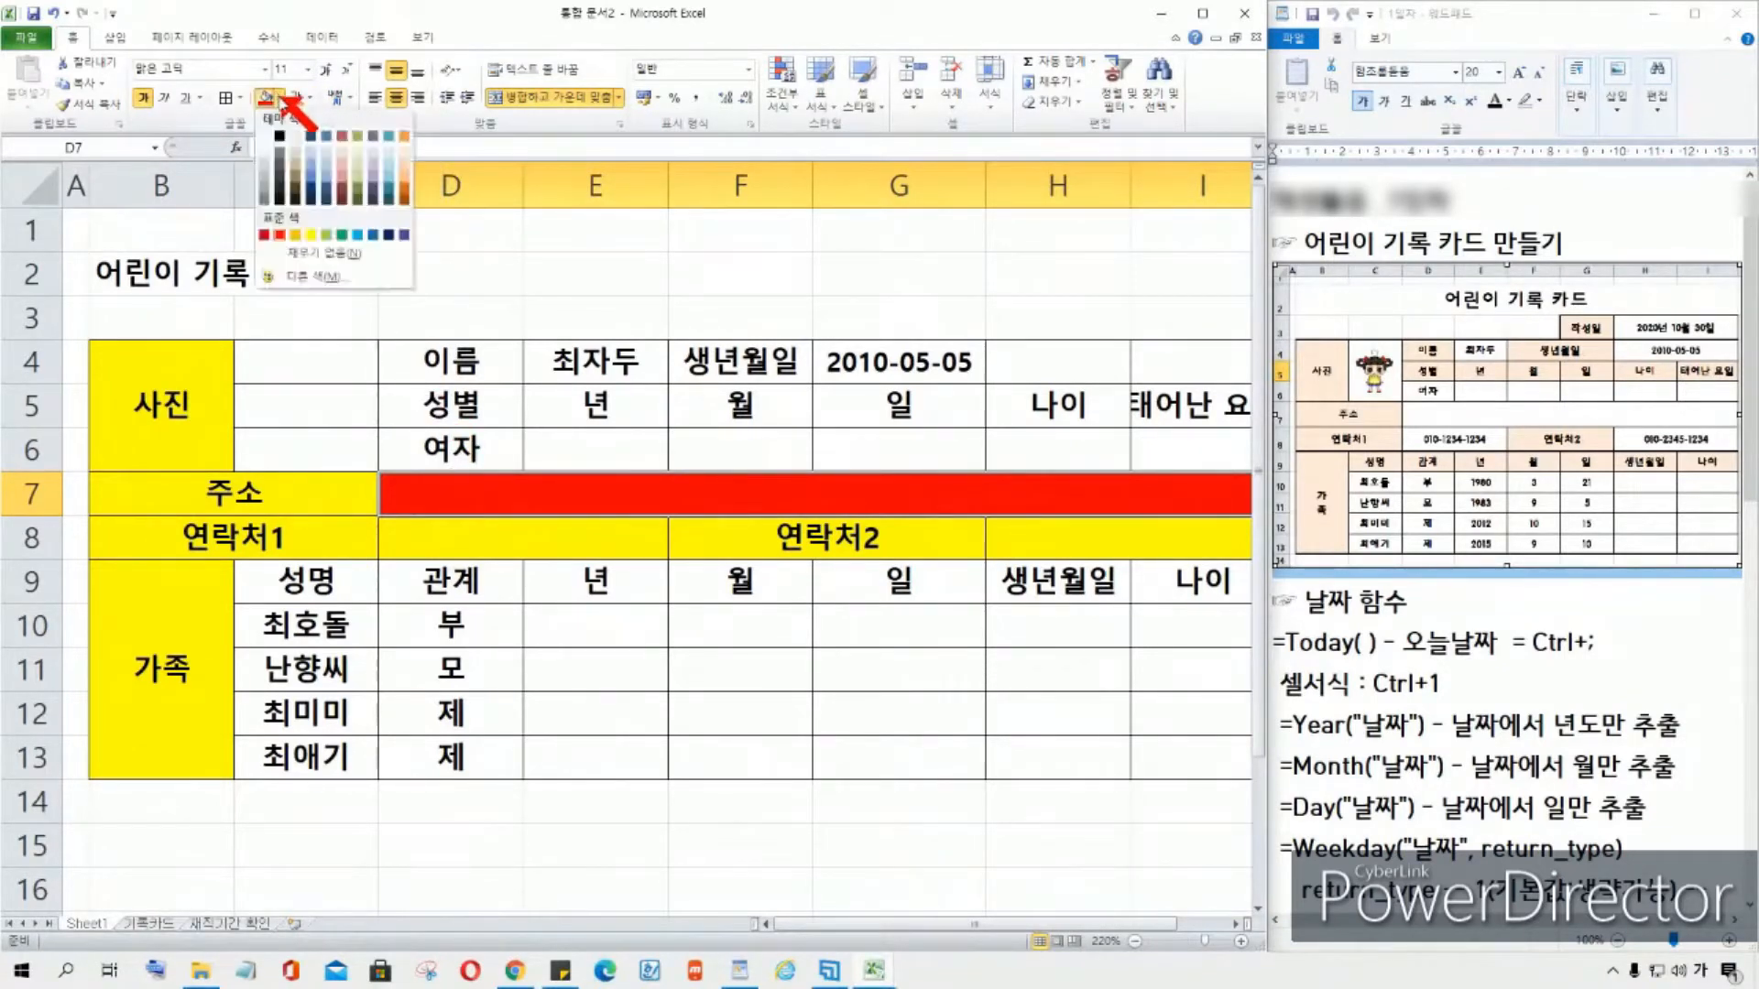
click(327, 178)
click(312, 98)
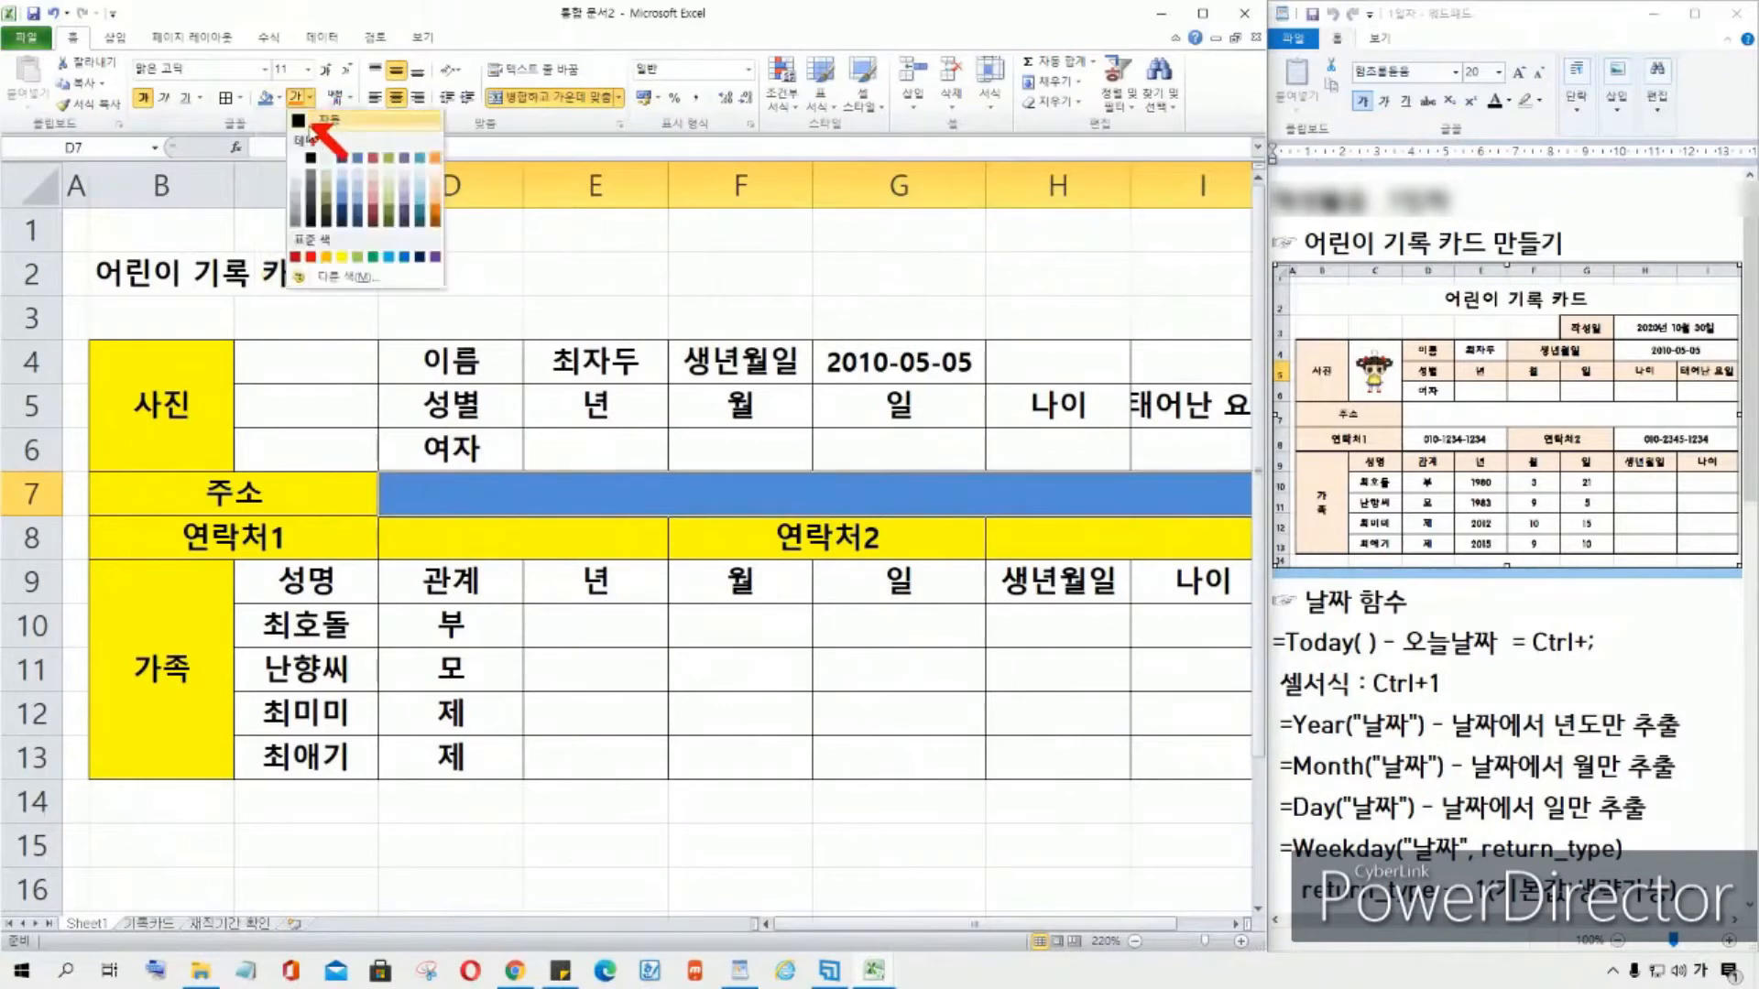
click(309, 138)
Step: Apply the same blue fill to the blank merged cells beside 연락처1 and 연락처2
click(423, 524)
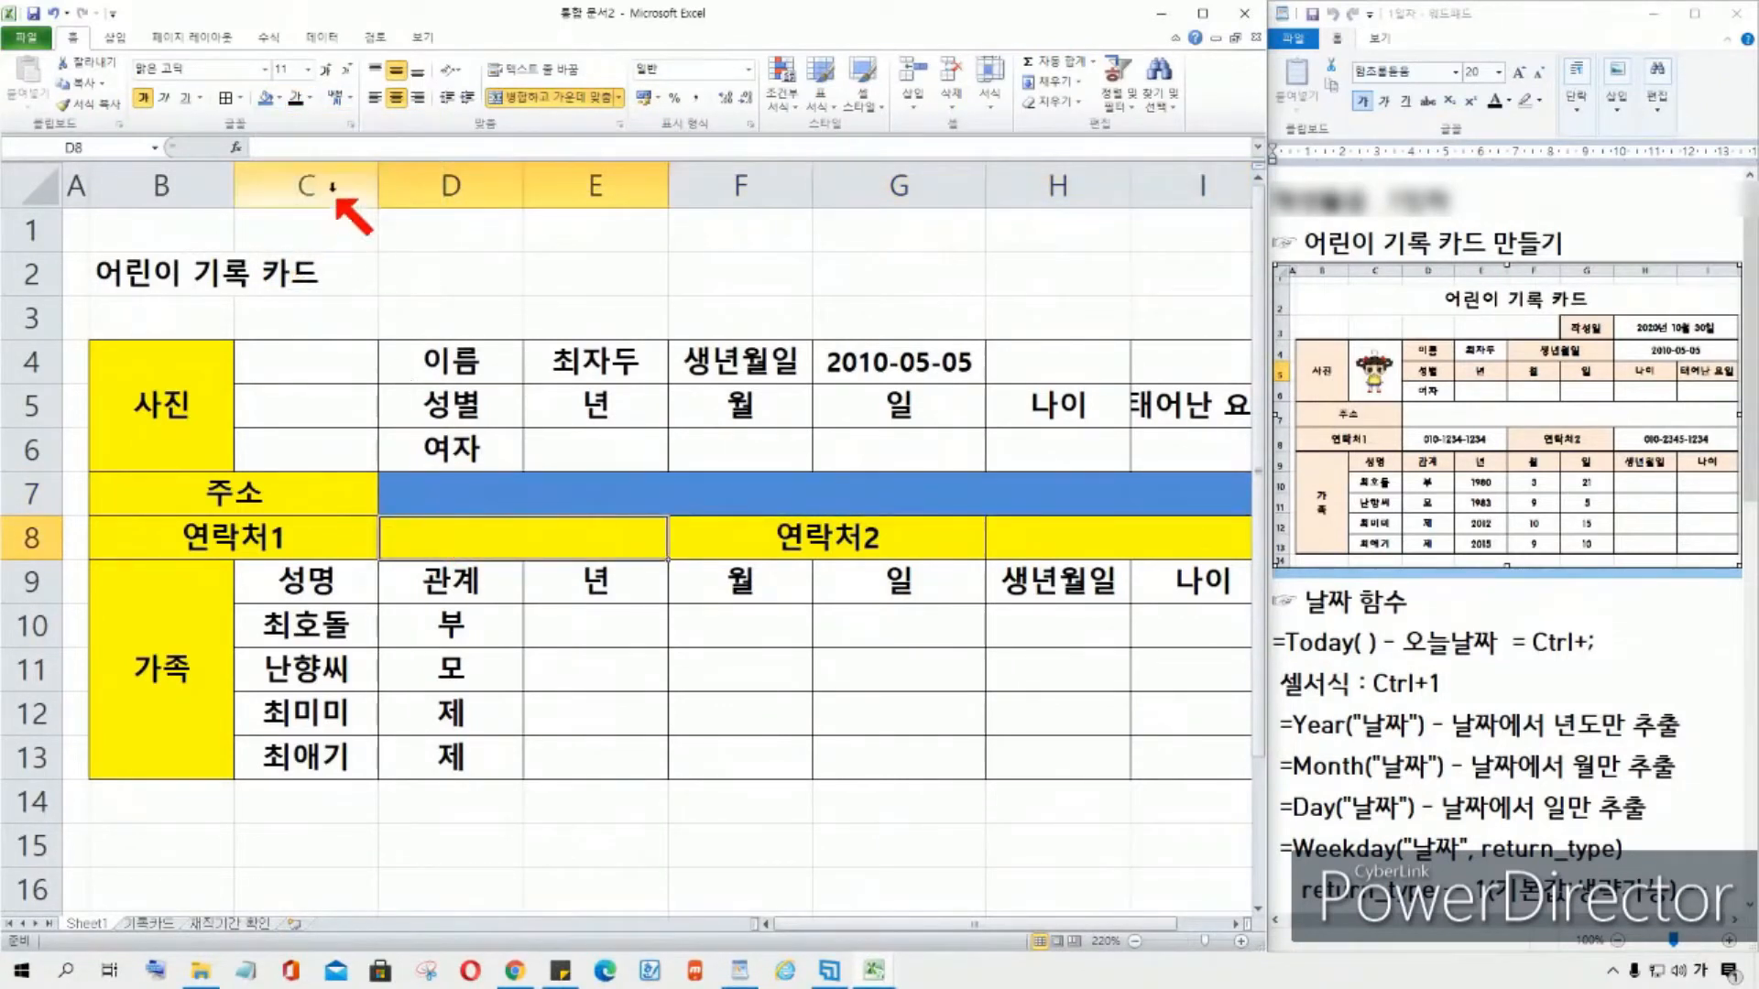
click(265, 97)
click(1053, 519)
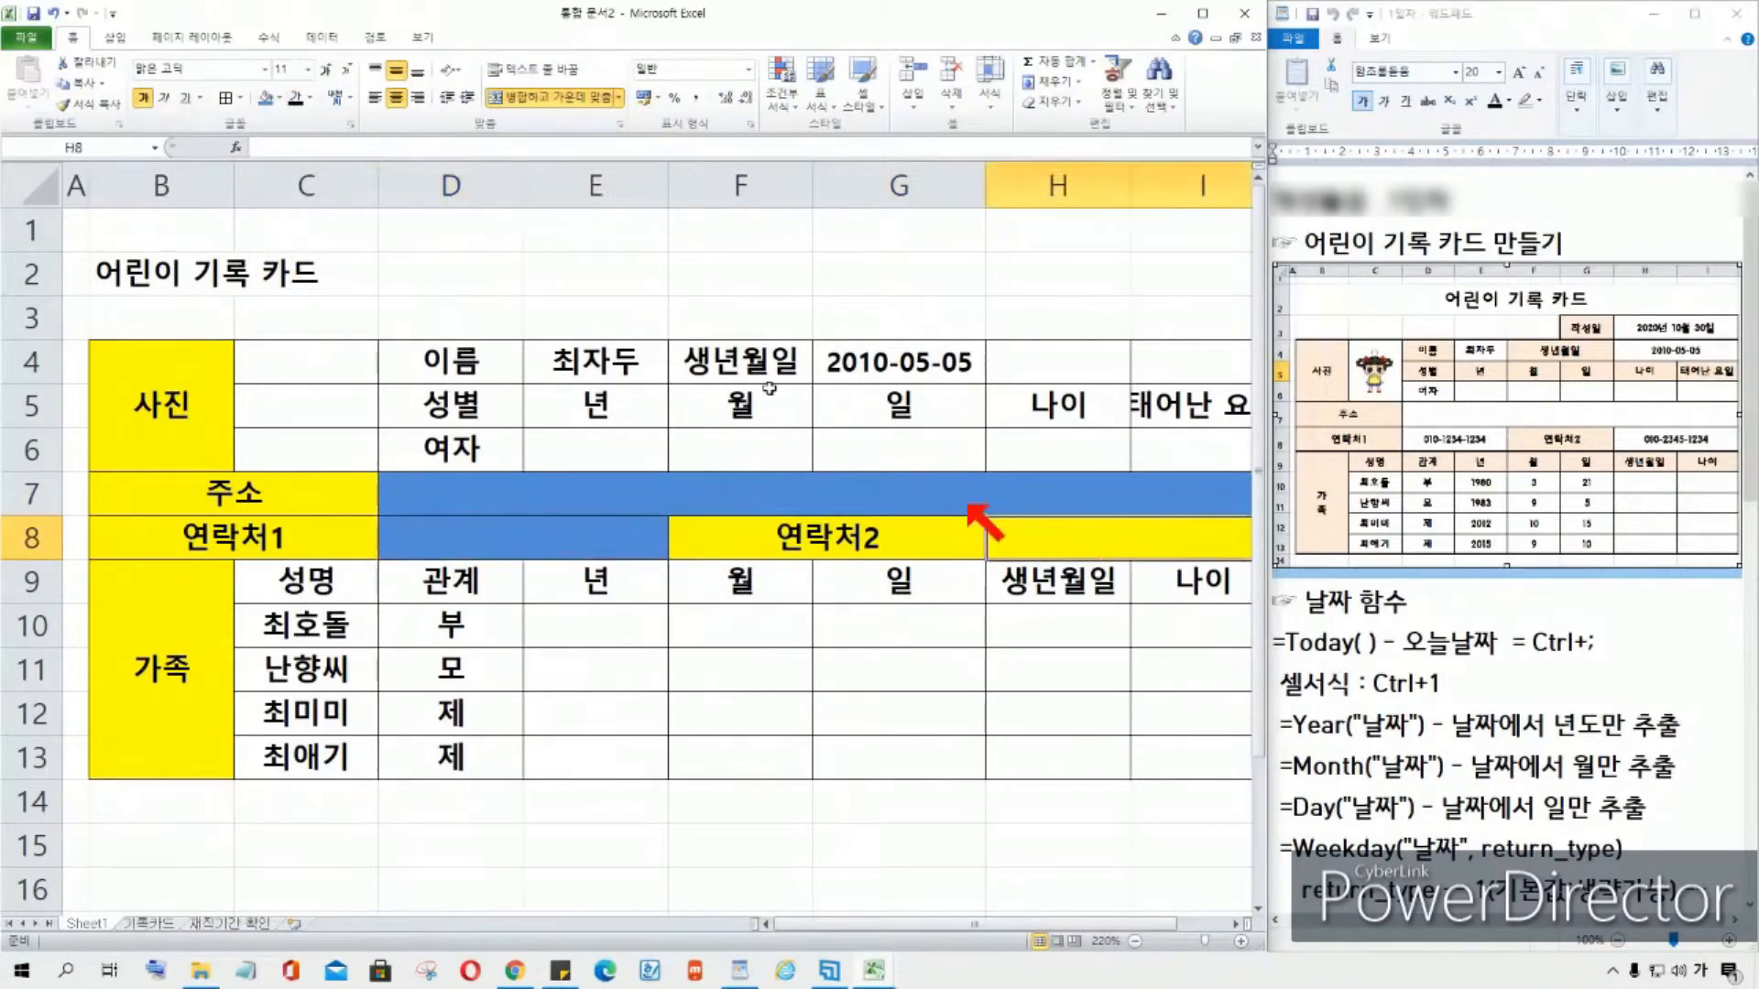
click(265, 97)
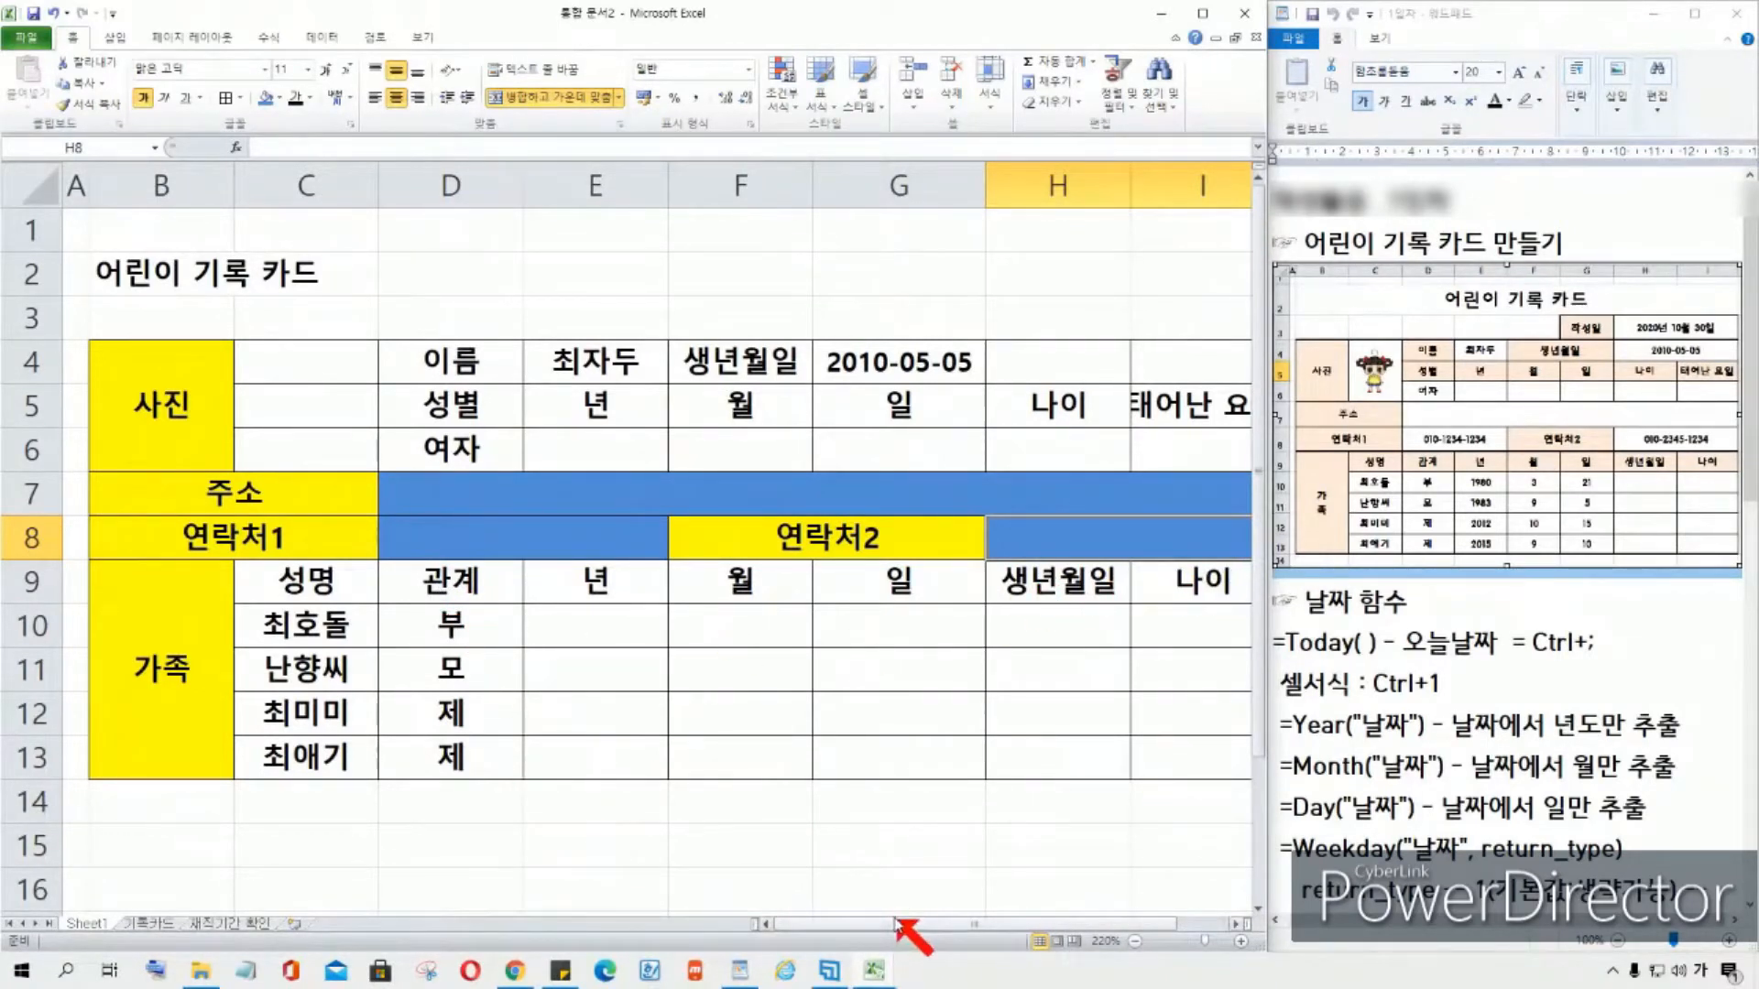
Step: Try splitting the 가족 label in B9 onto two lines with a line break between its characters
click(1238, 924)
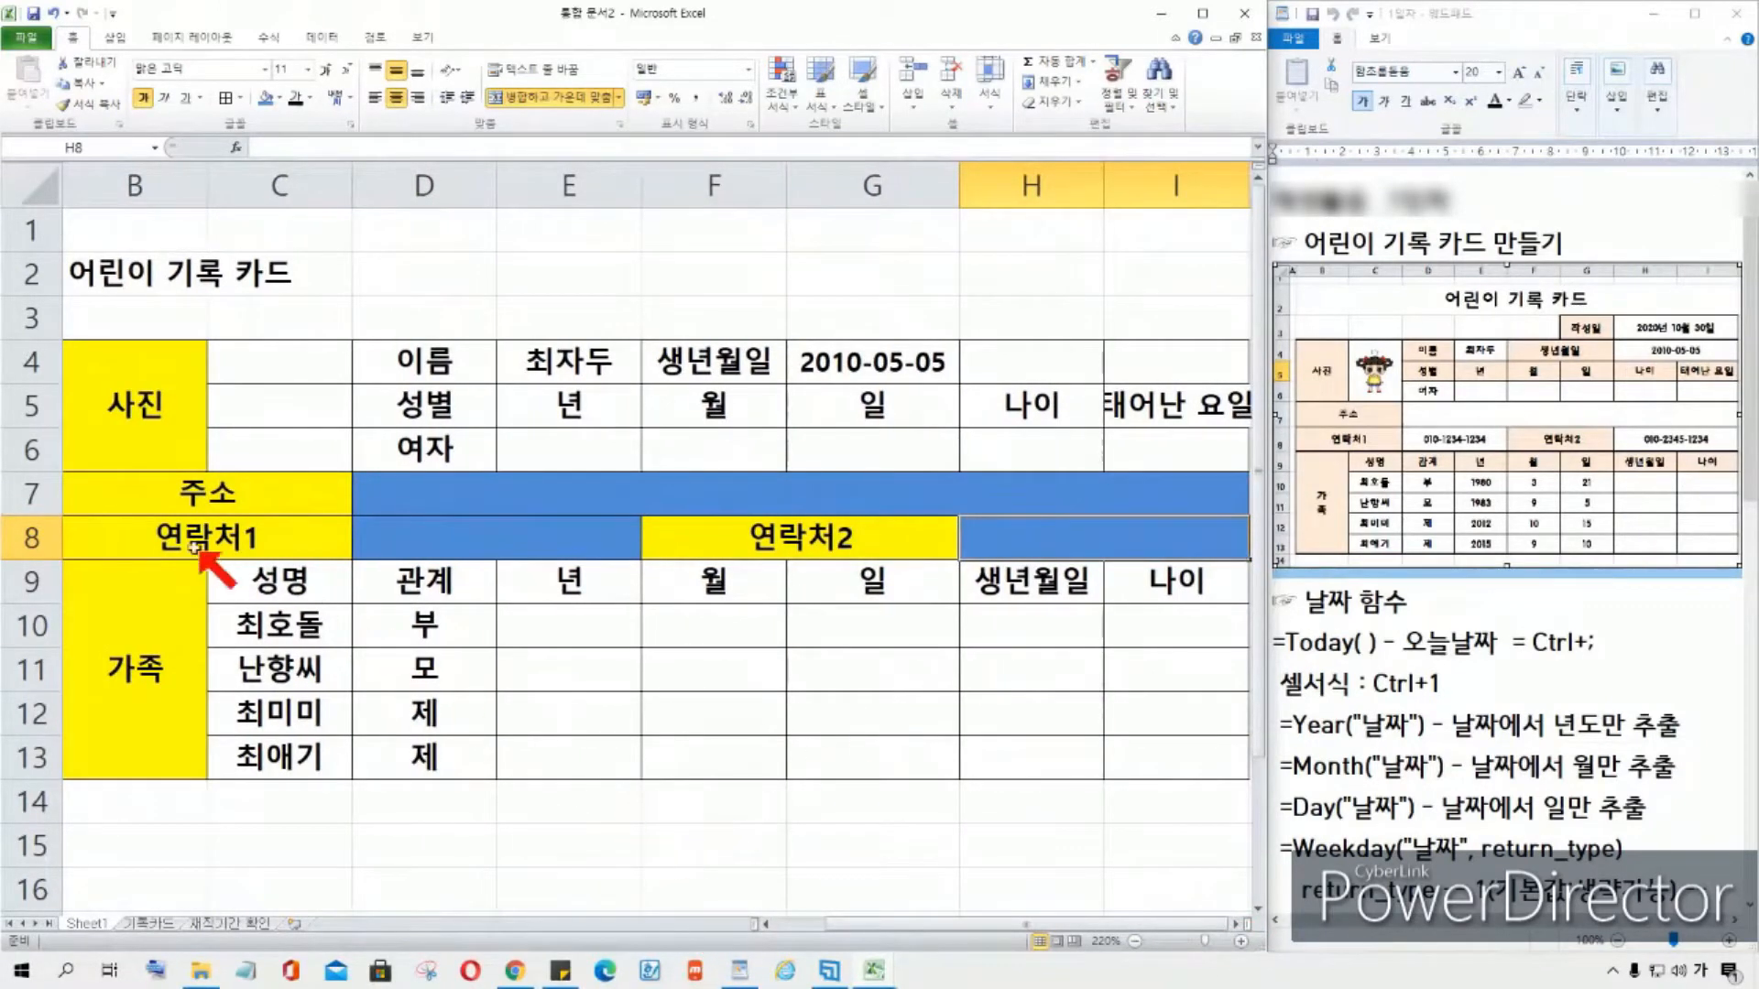
click(163, 405)
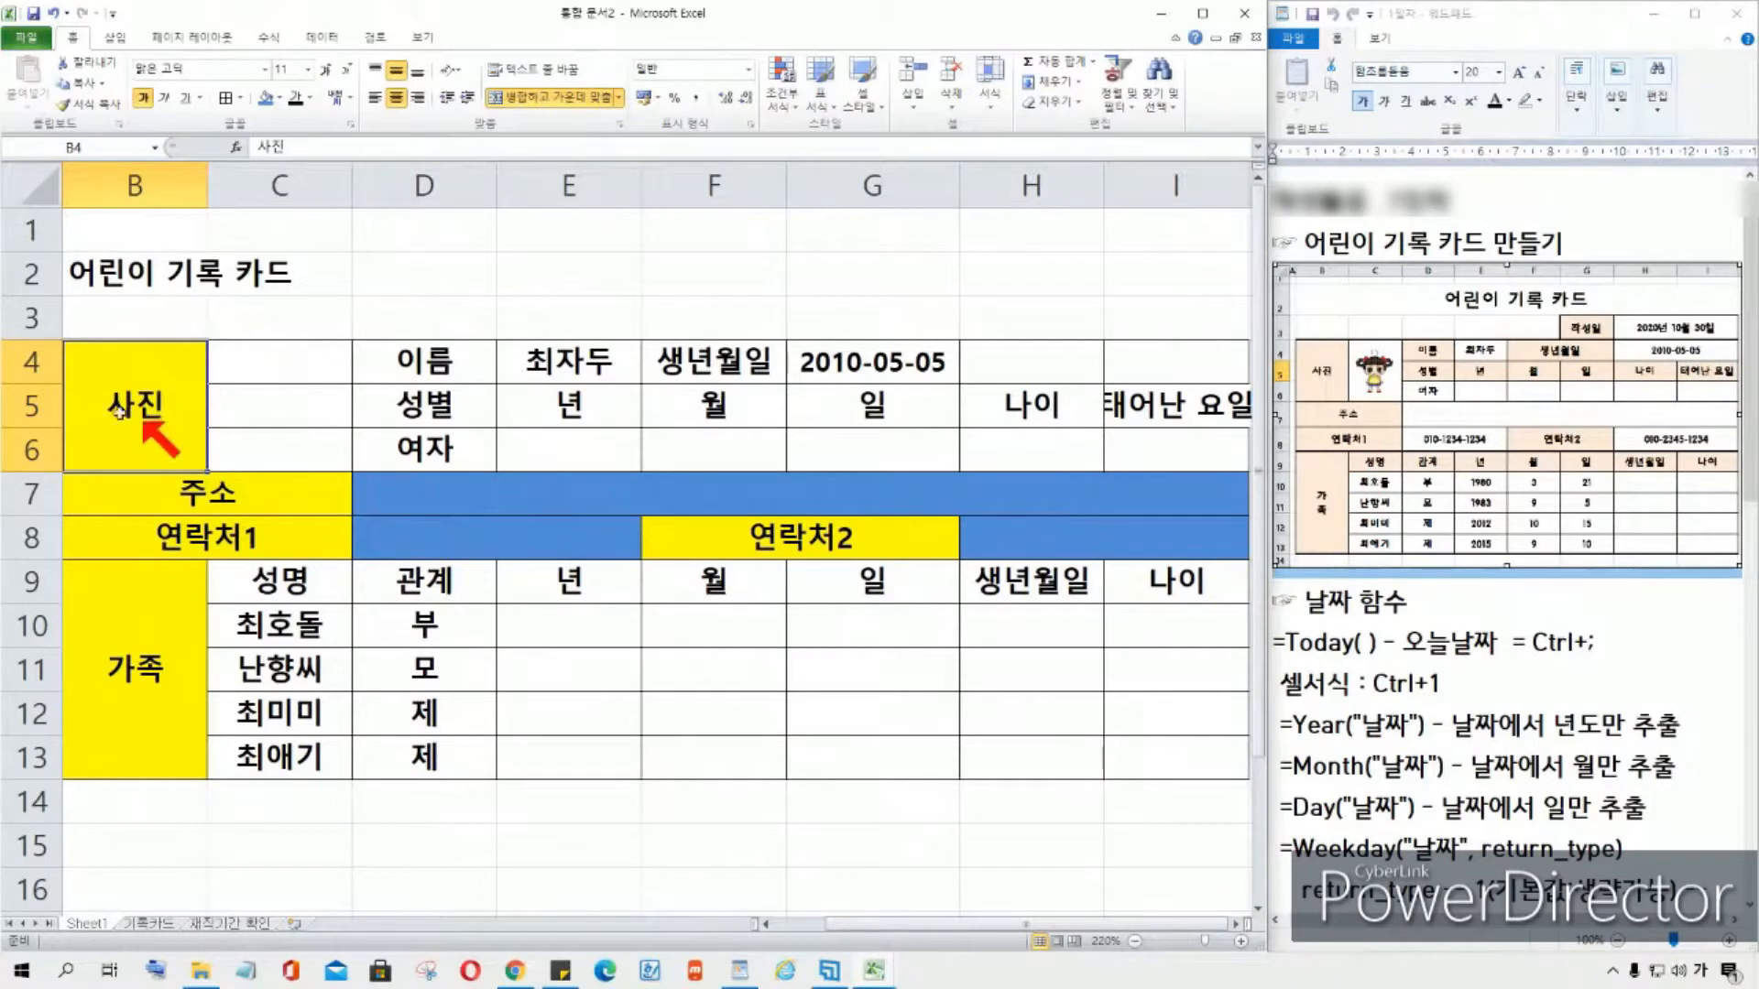
click(149, 665)
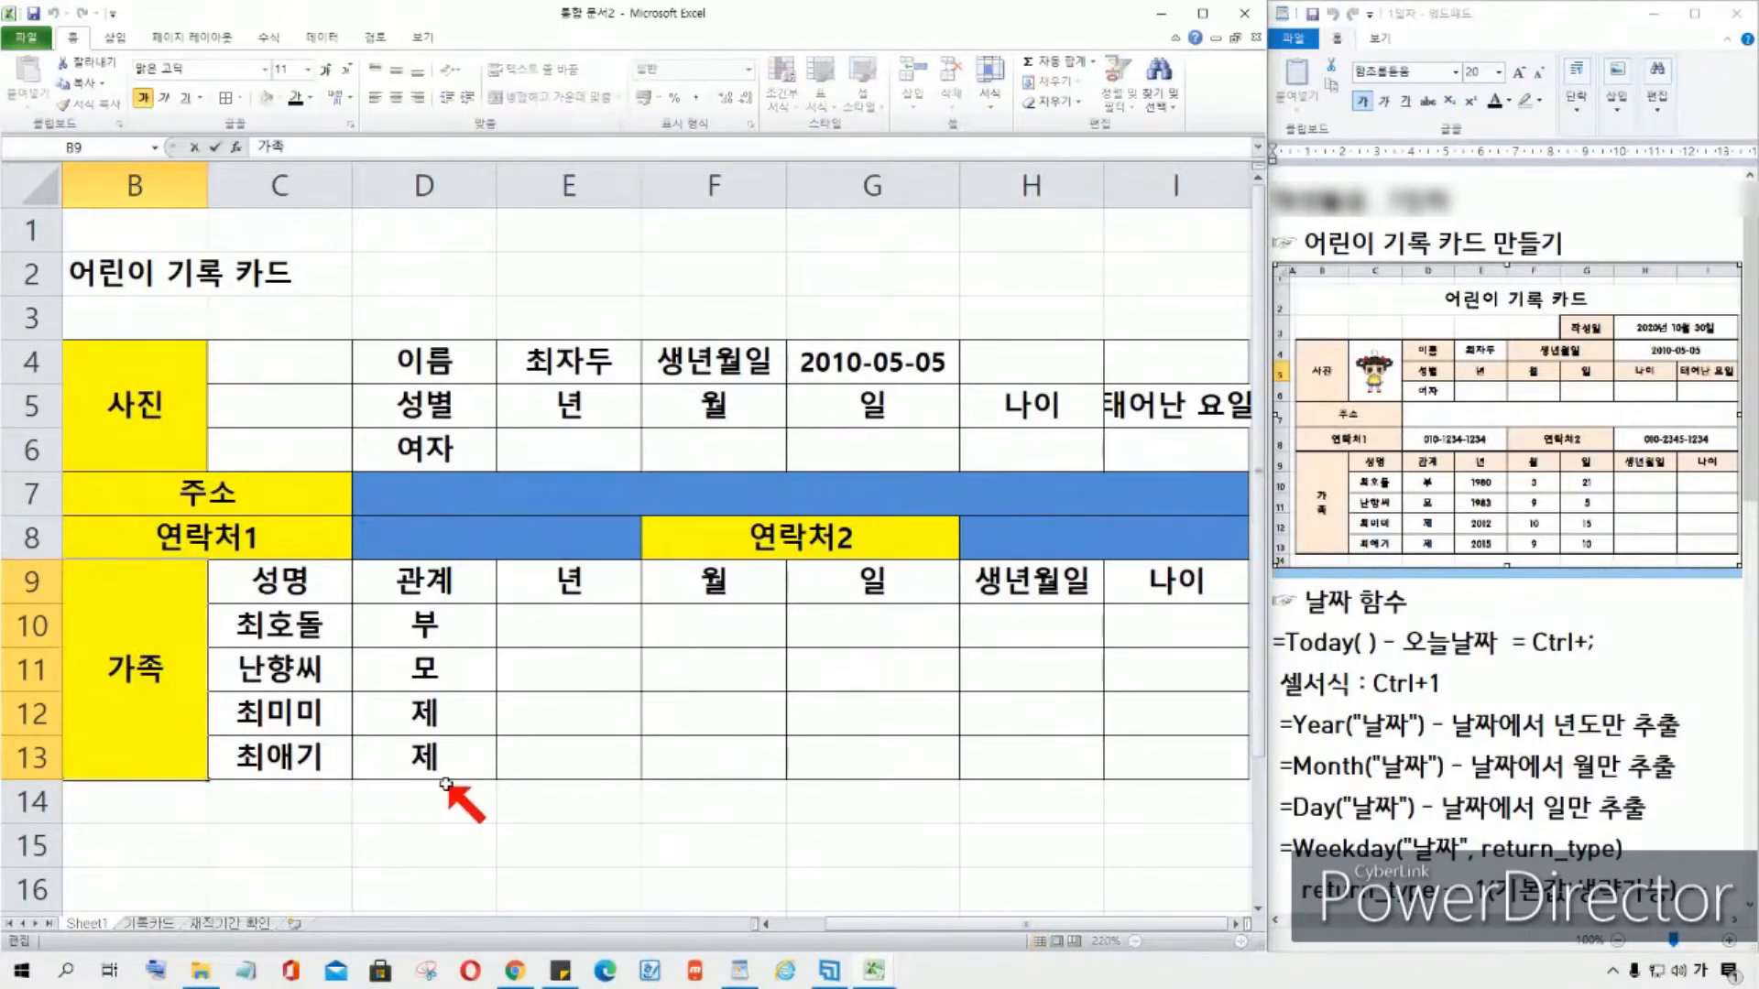
key(Return)
double_click(139, 673)
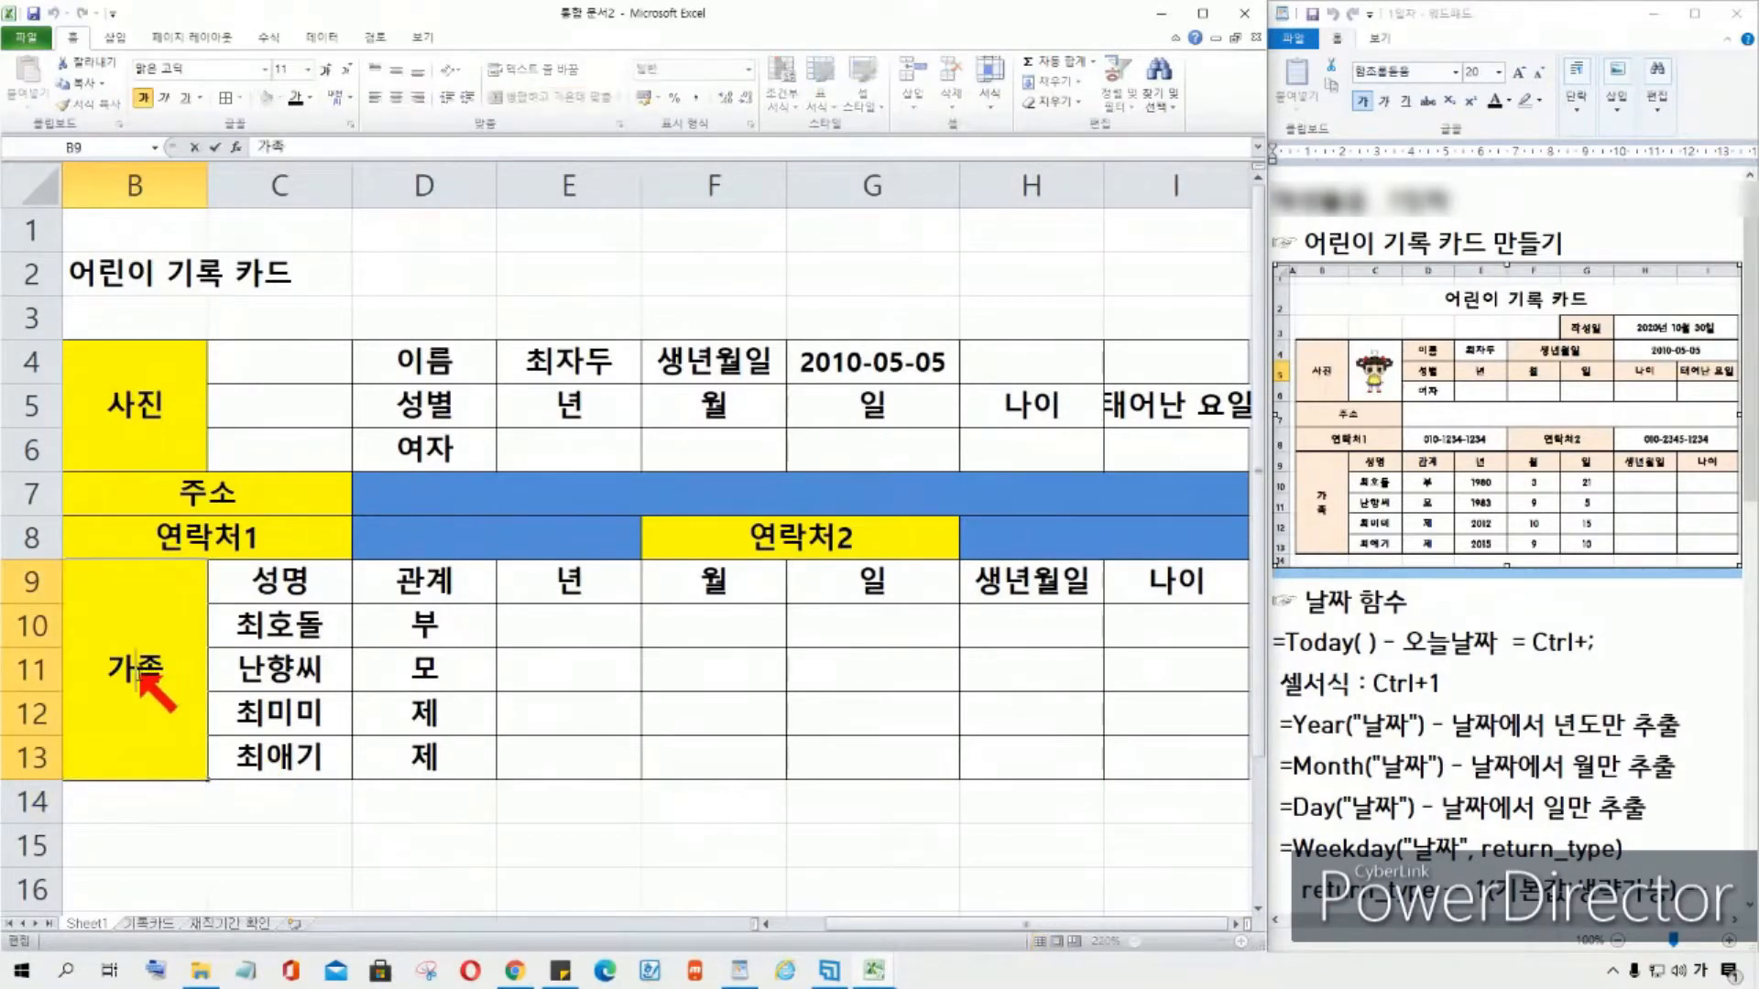
key(alt+Return)
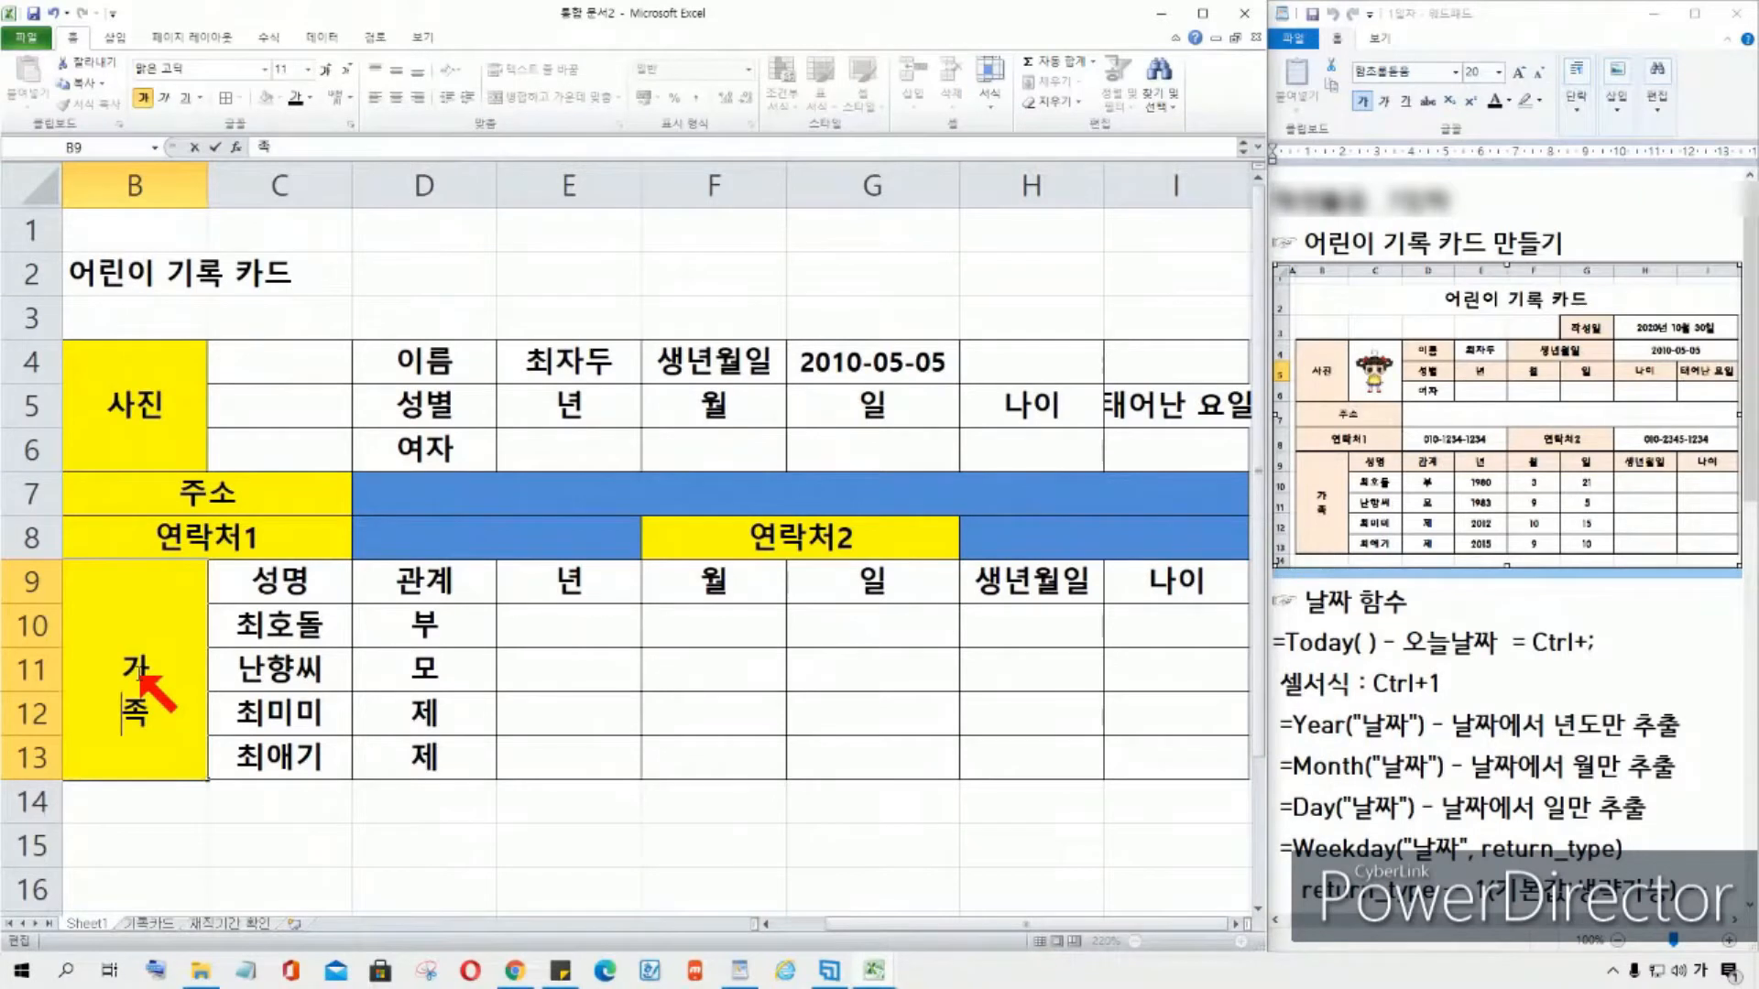
key(BackSpace)
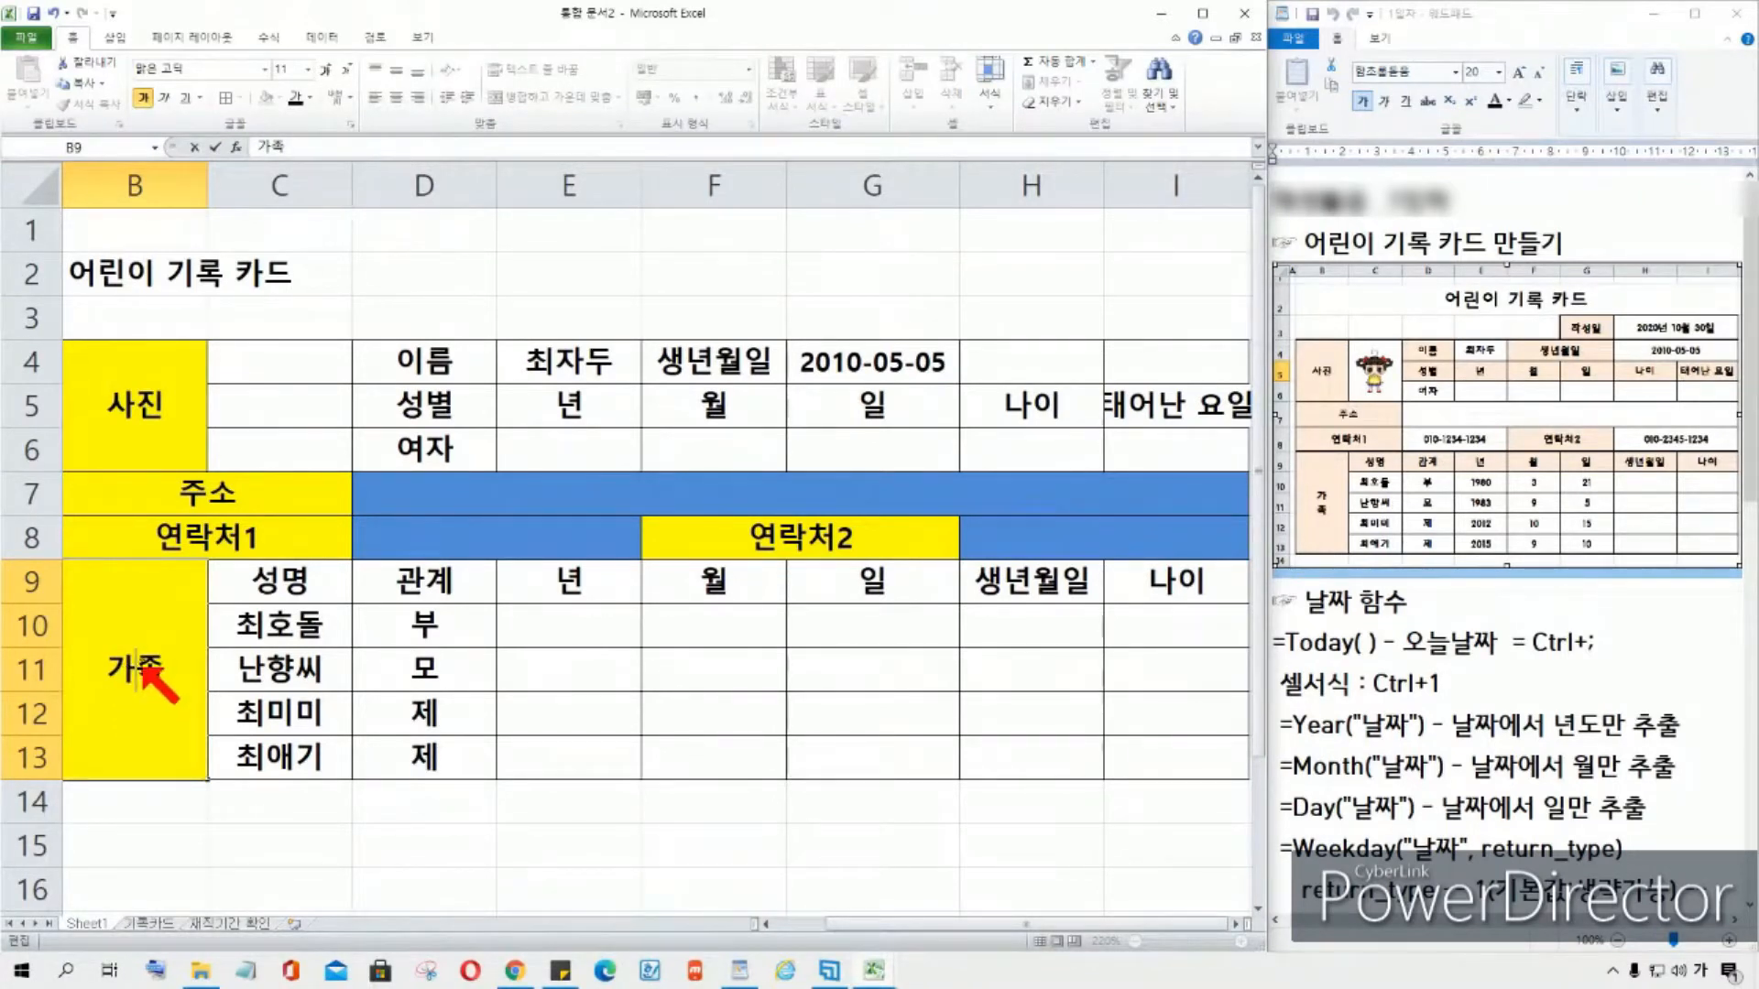
click(147, 838)
Step: Set the text orientation of the merged 가족 label to vertical (세로 쓰기)
click(169, 710)
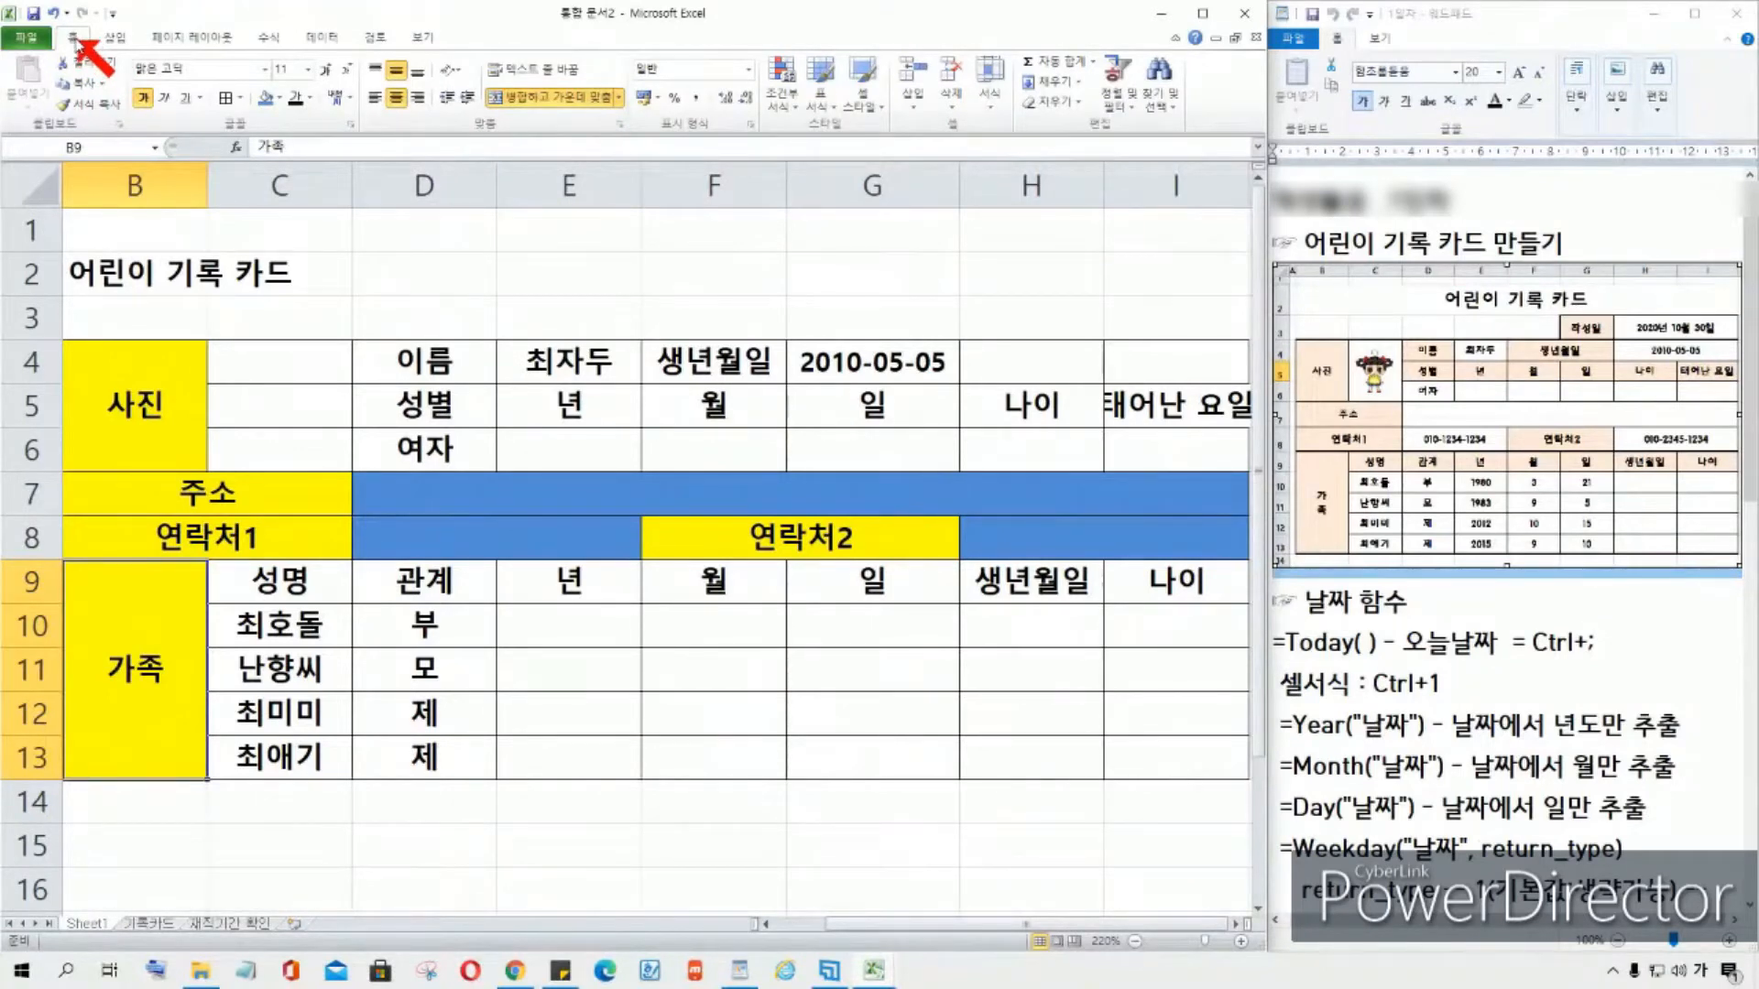
click(458, 70)
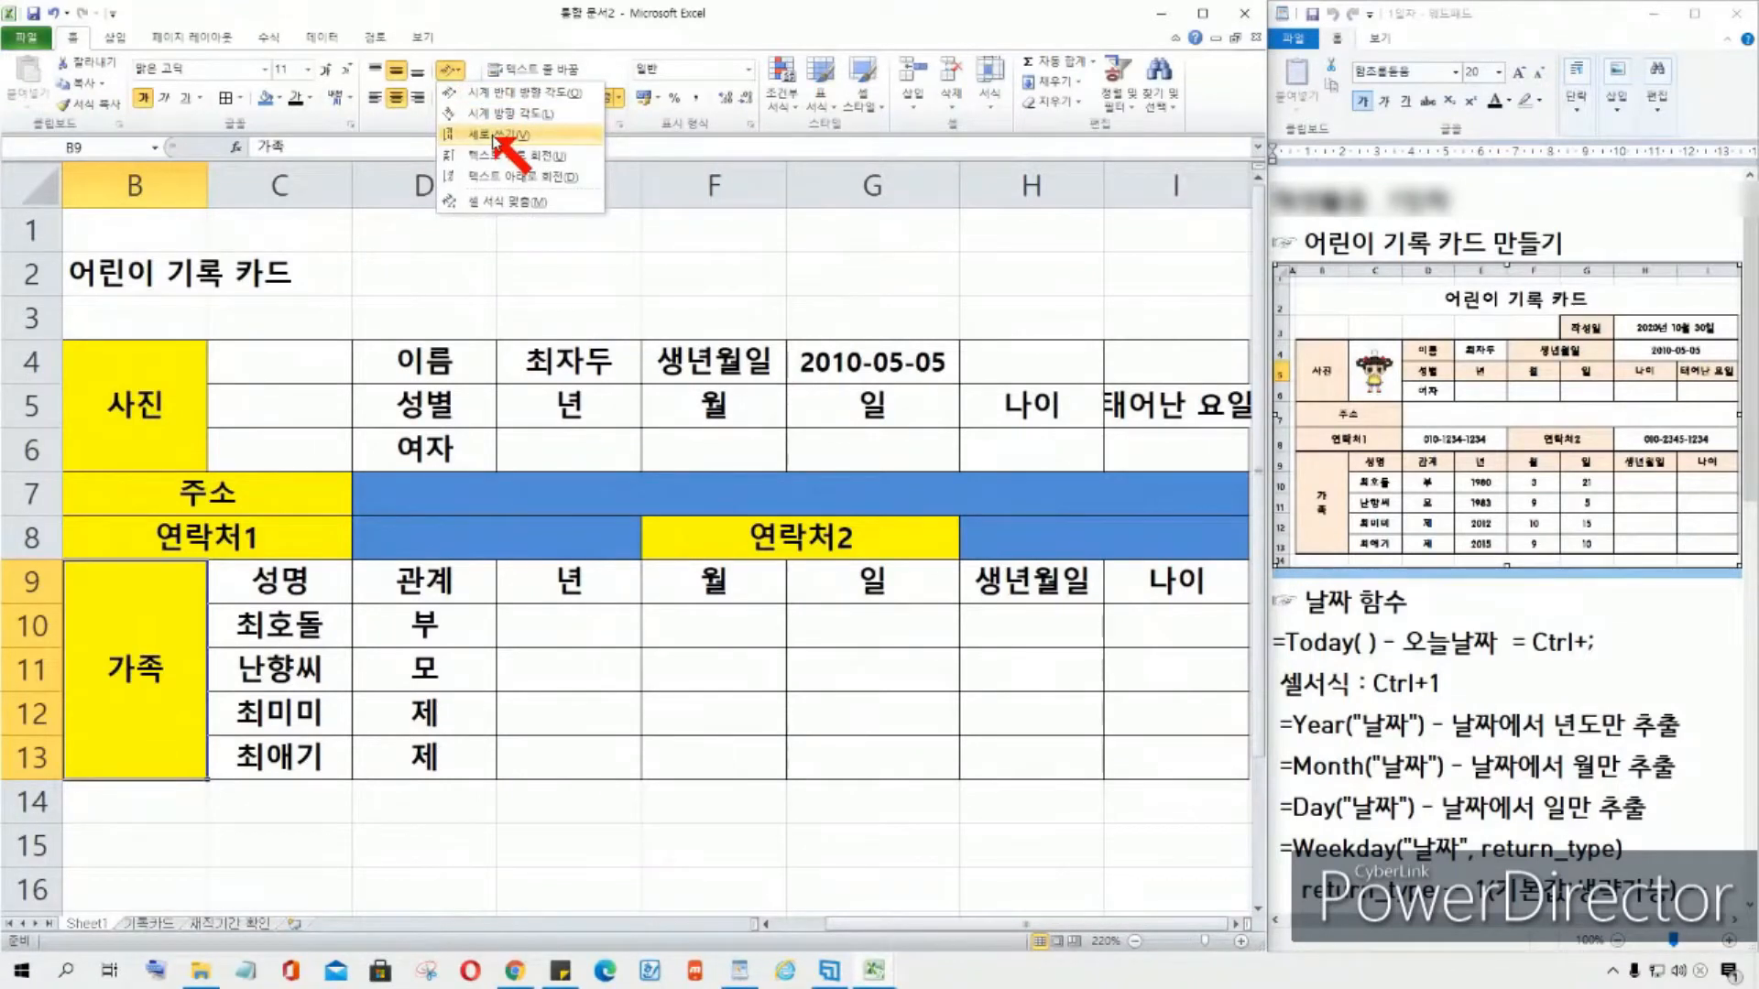
click(495, 134)
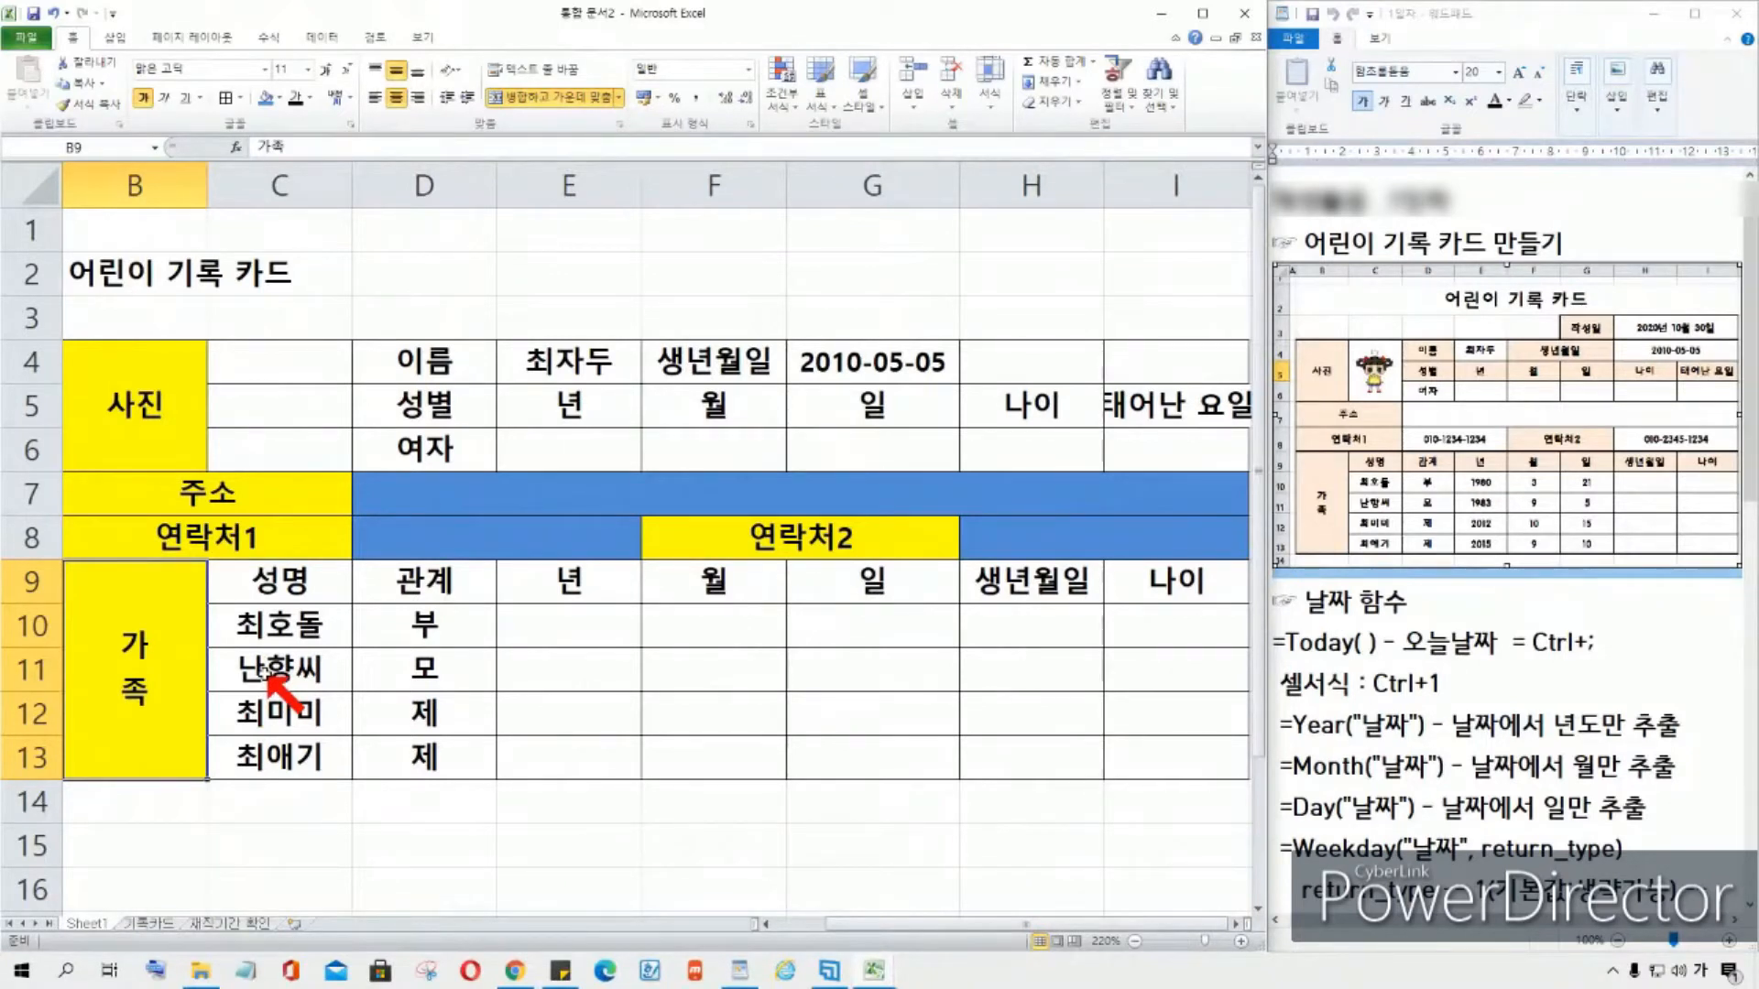
Step: Try vertical text orientation (세로 쓰기) on the 어린이 기록 카드 title in B2 and undo it
click(188, 277)
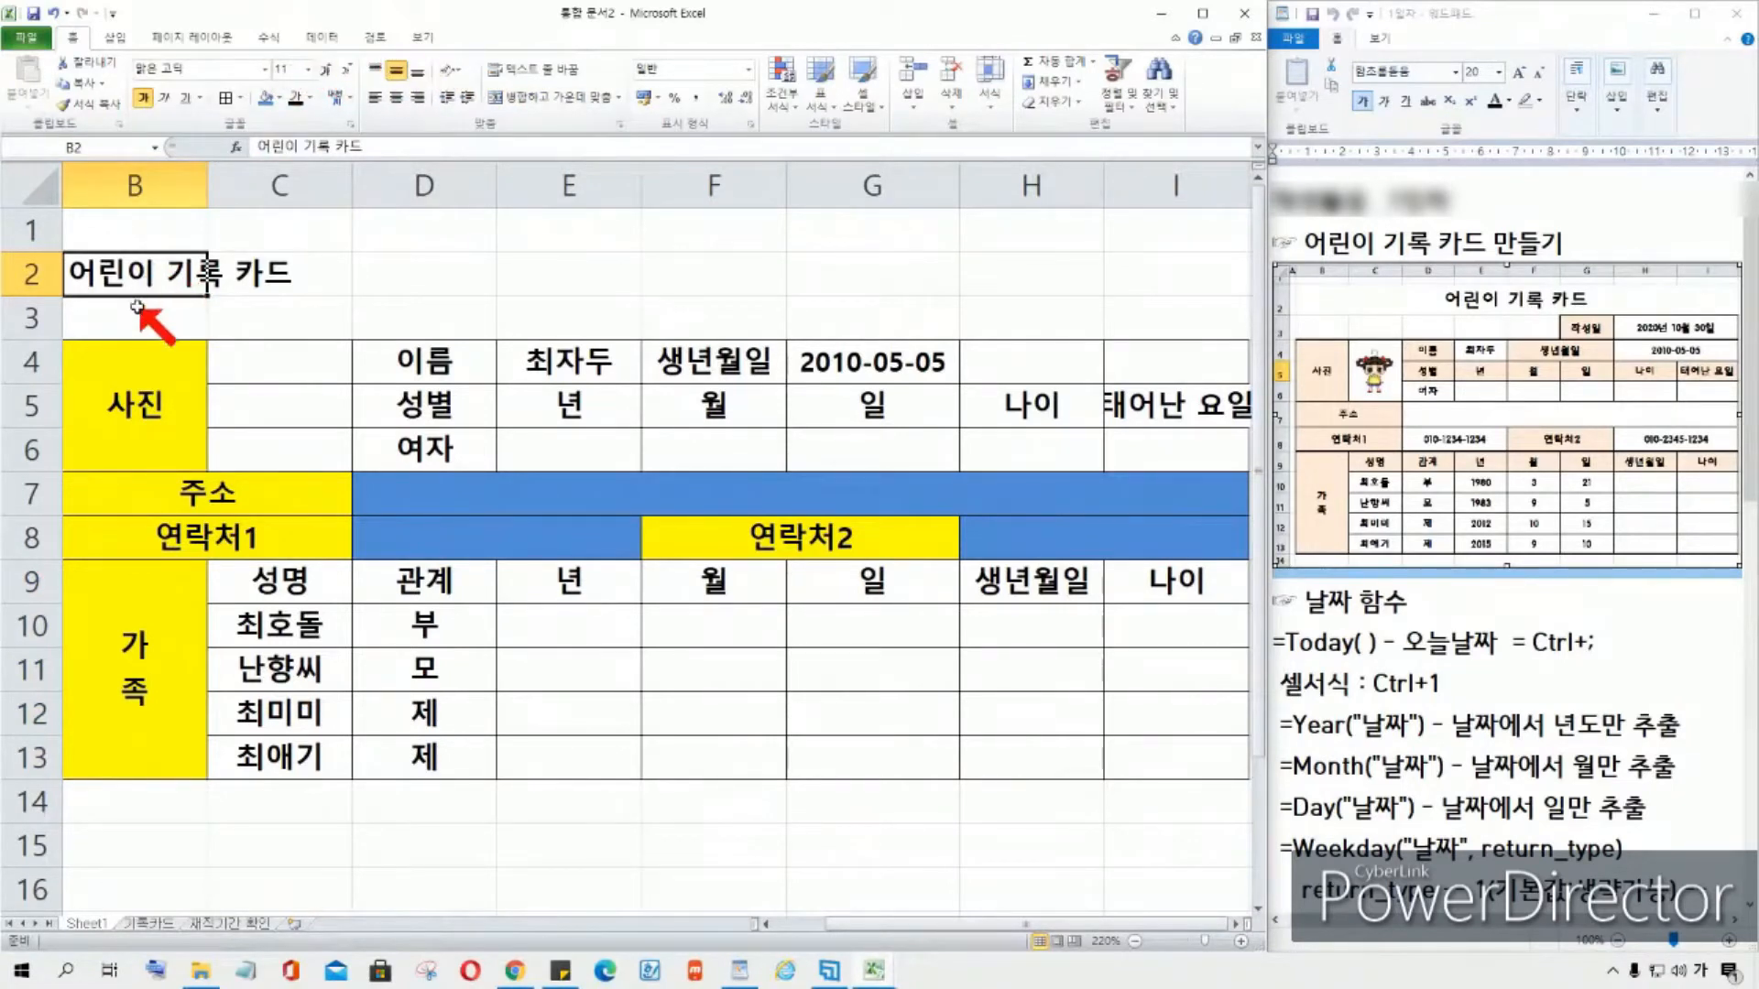
click(457, 68)
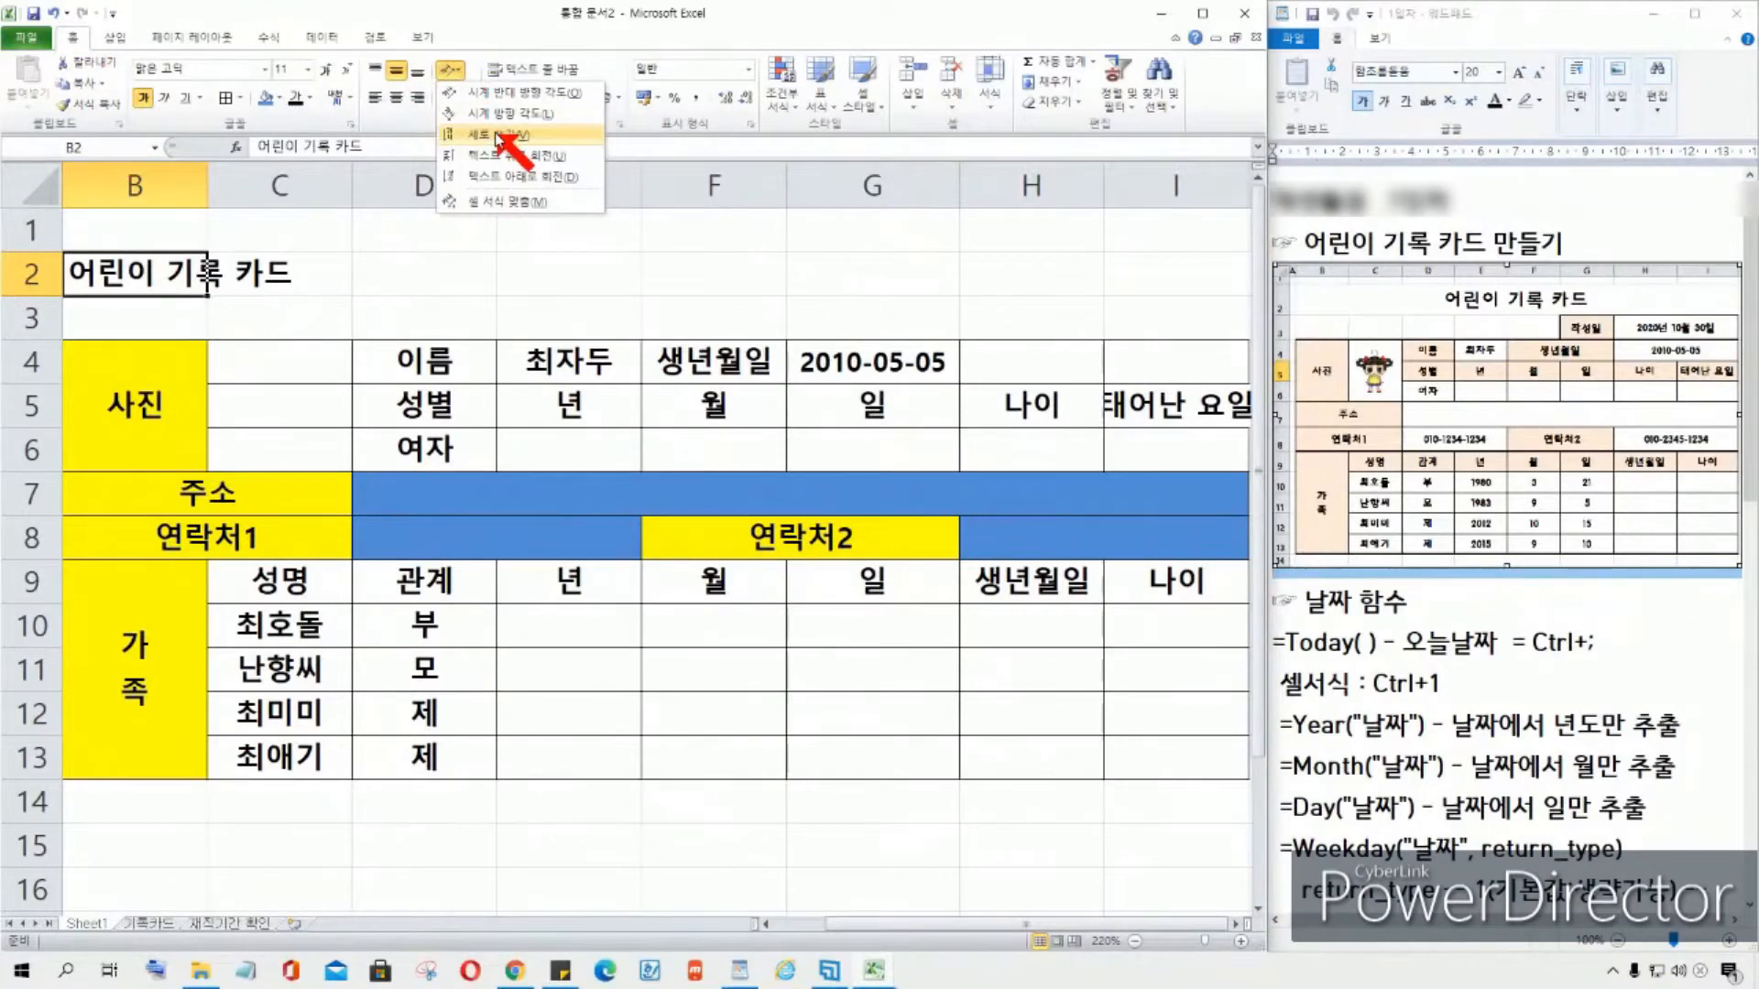
click(497, 136)
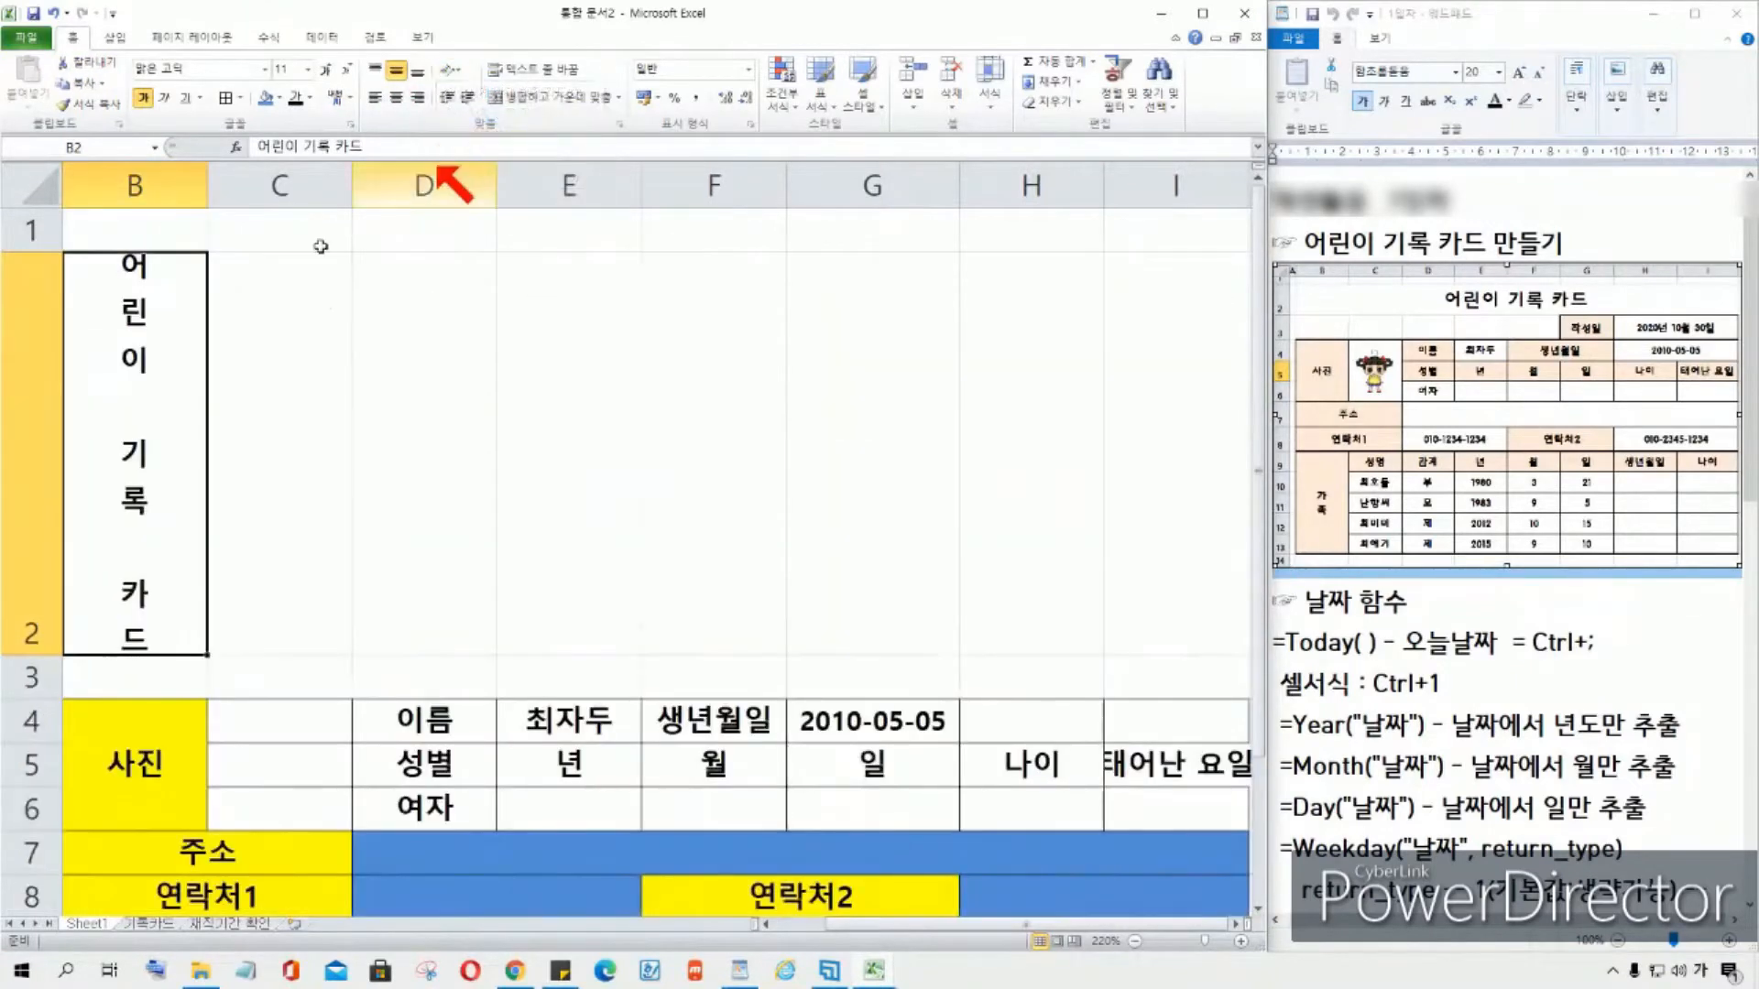
click(55, 13)
click(406, 291)
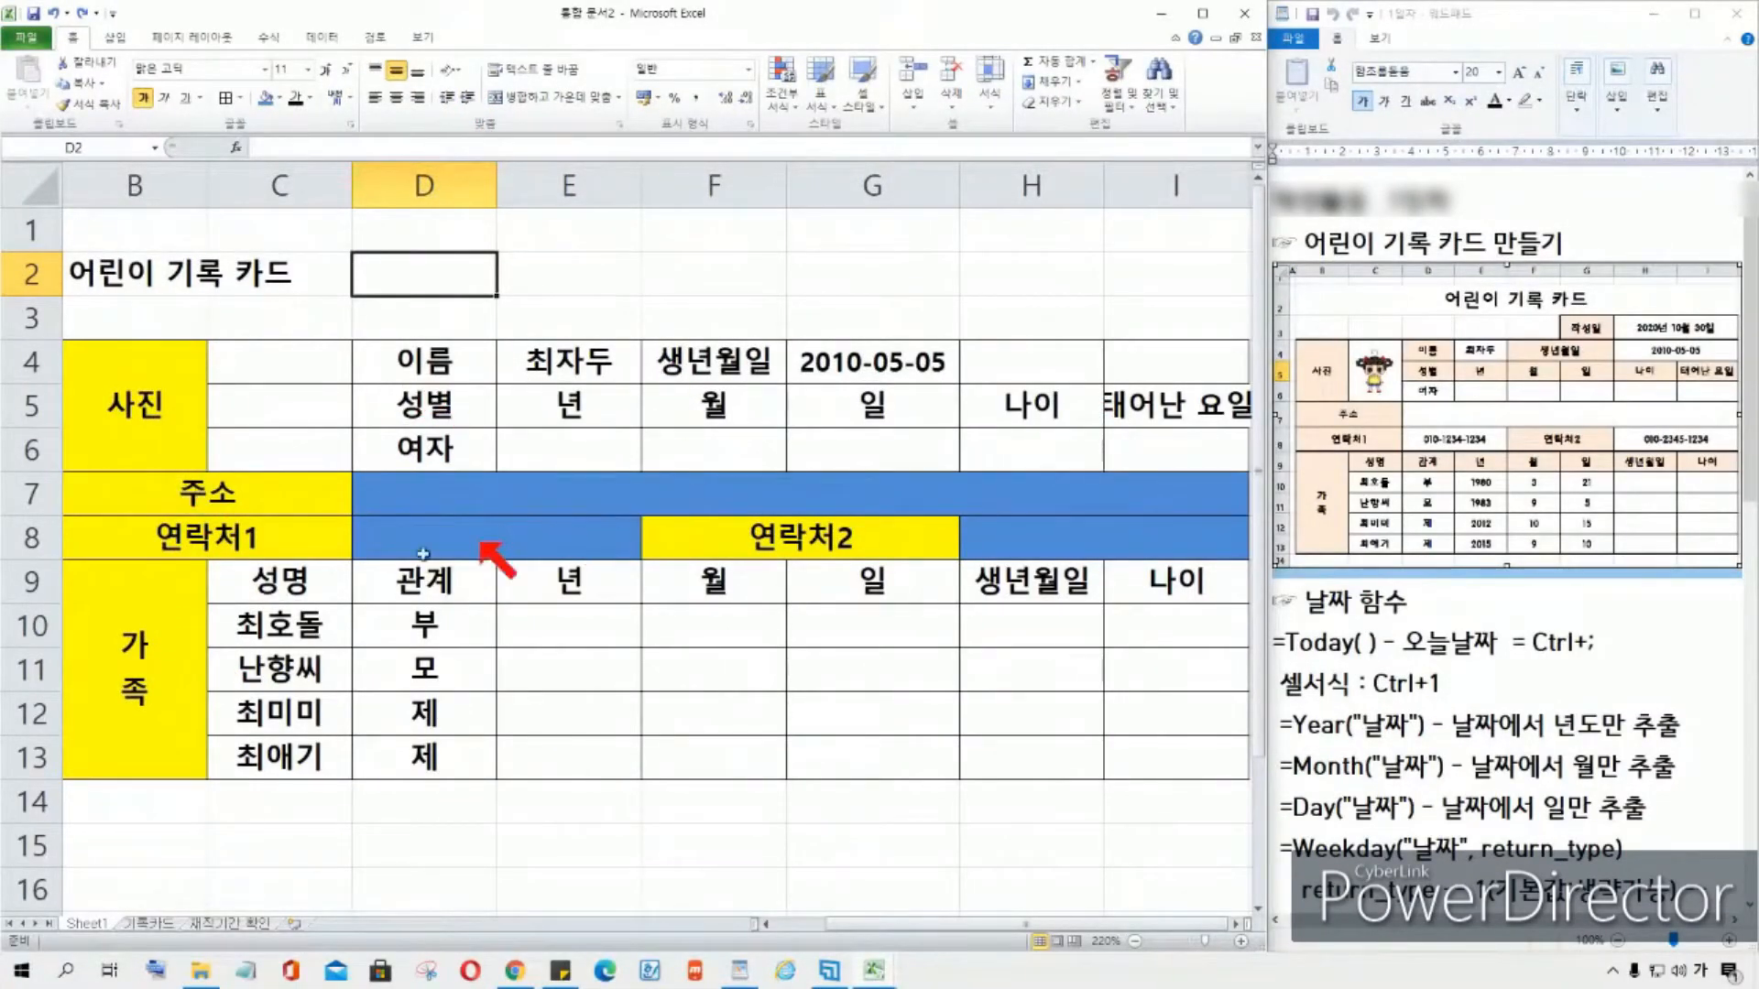
Step: Merge and center the title across B2:I2 and make row 2 about twice as tall
drag(174, 273, 1238, 265)
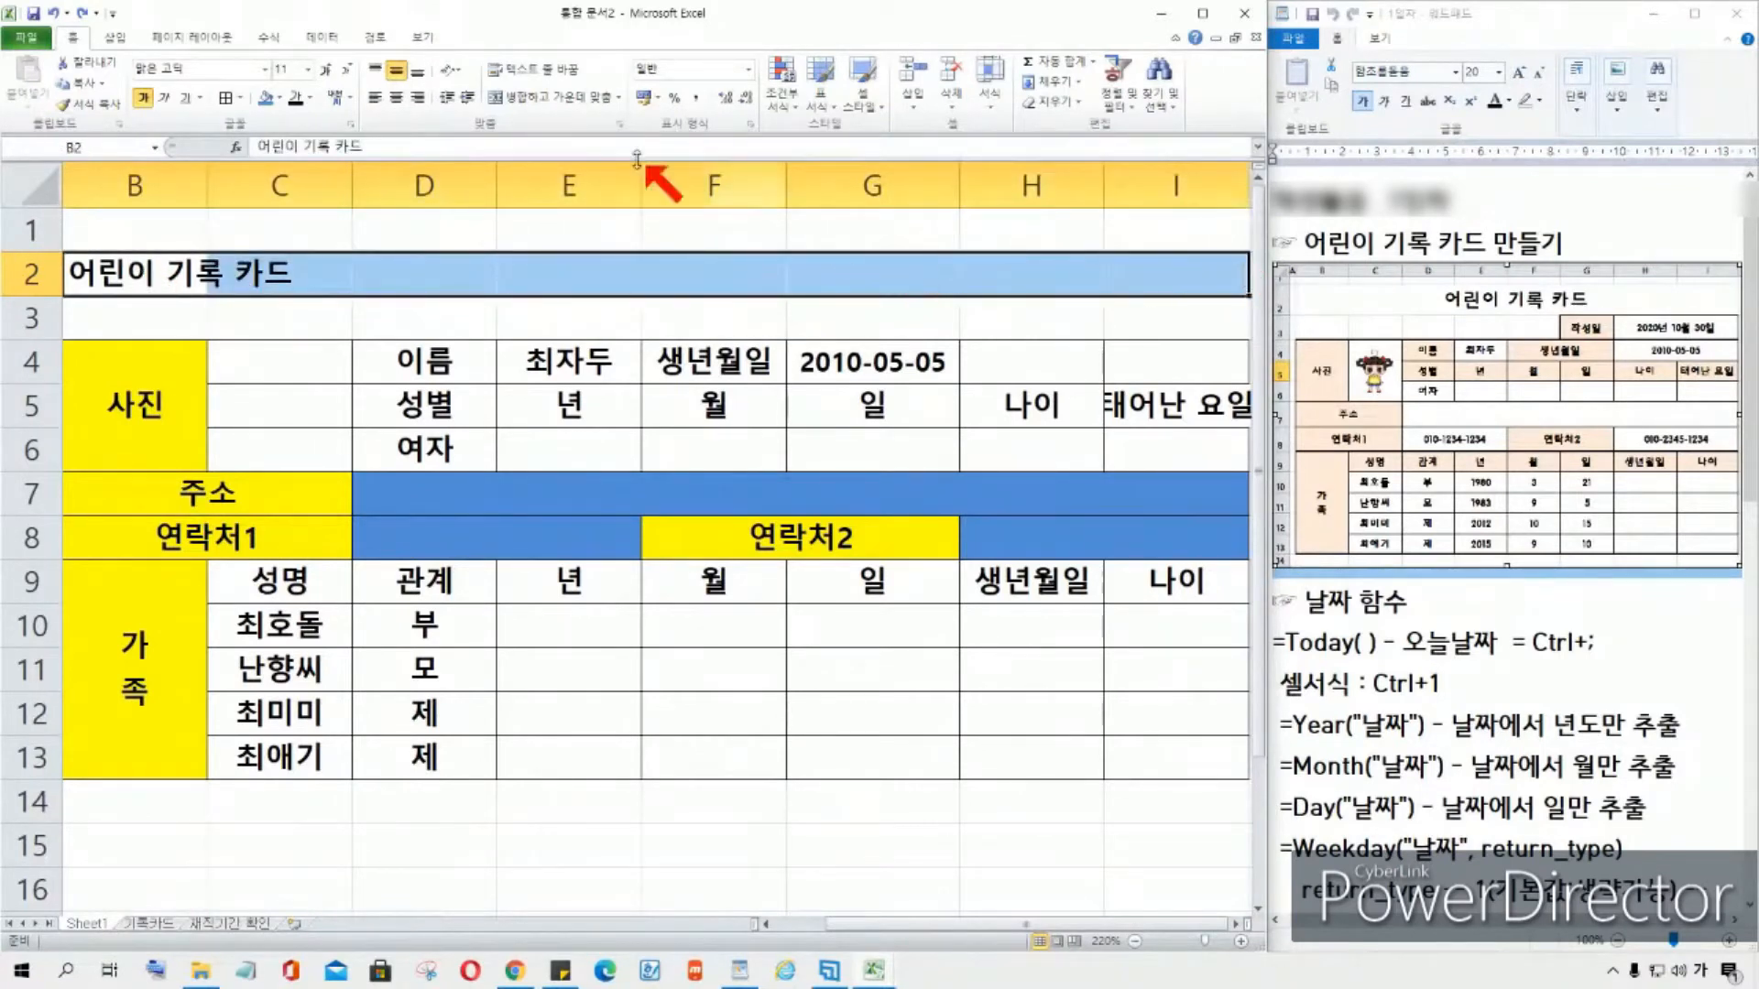
click(550, 96)
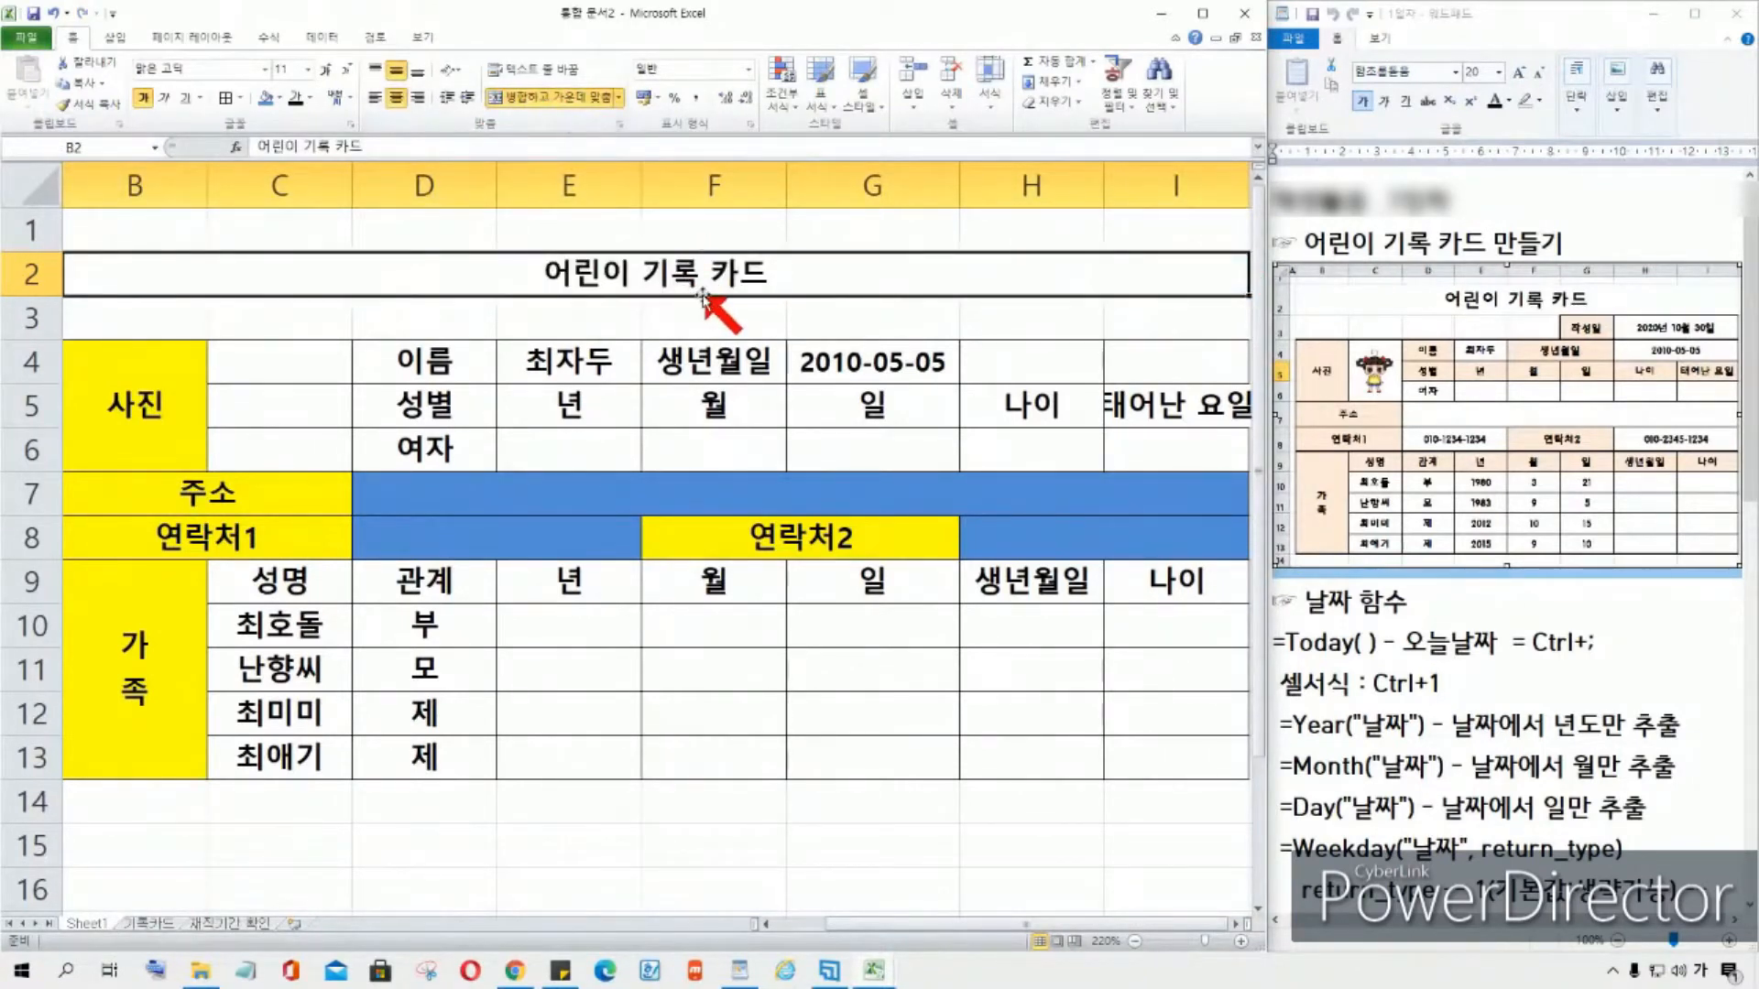
drag(42, 297, 37, 342)
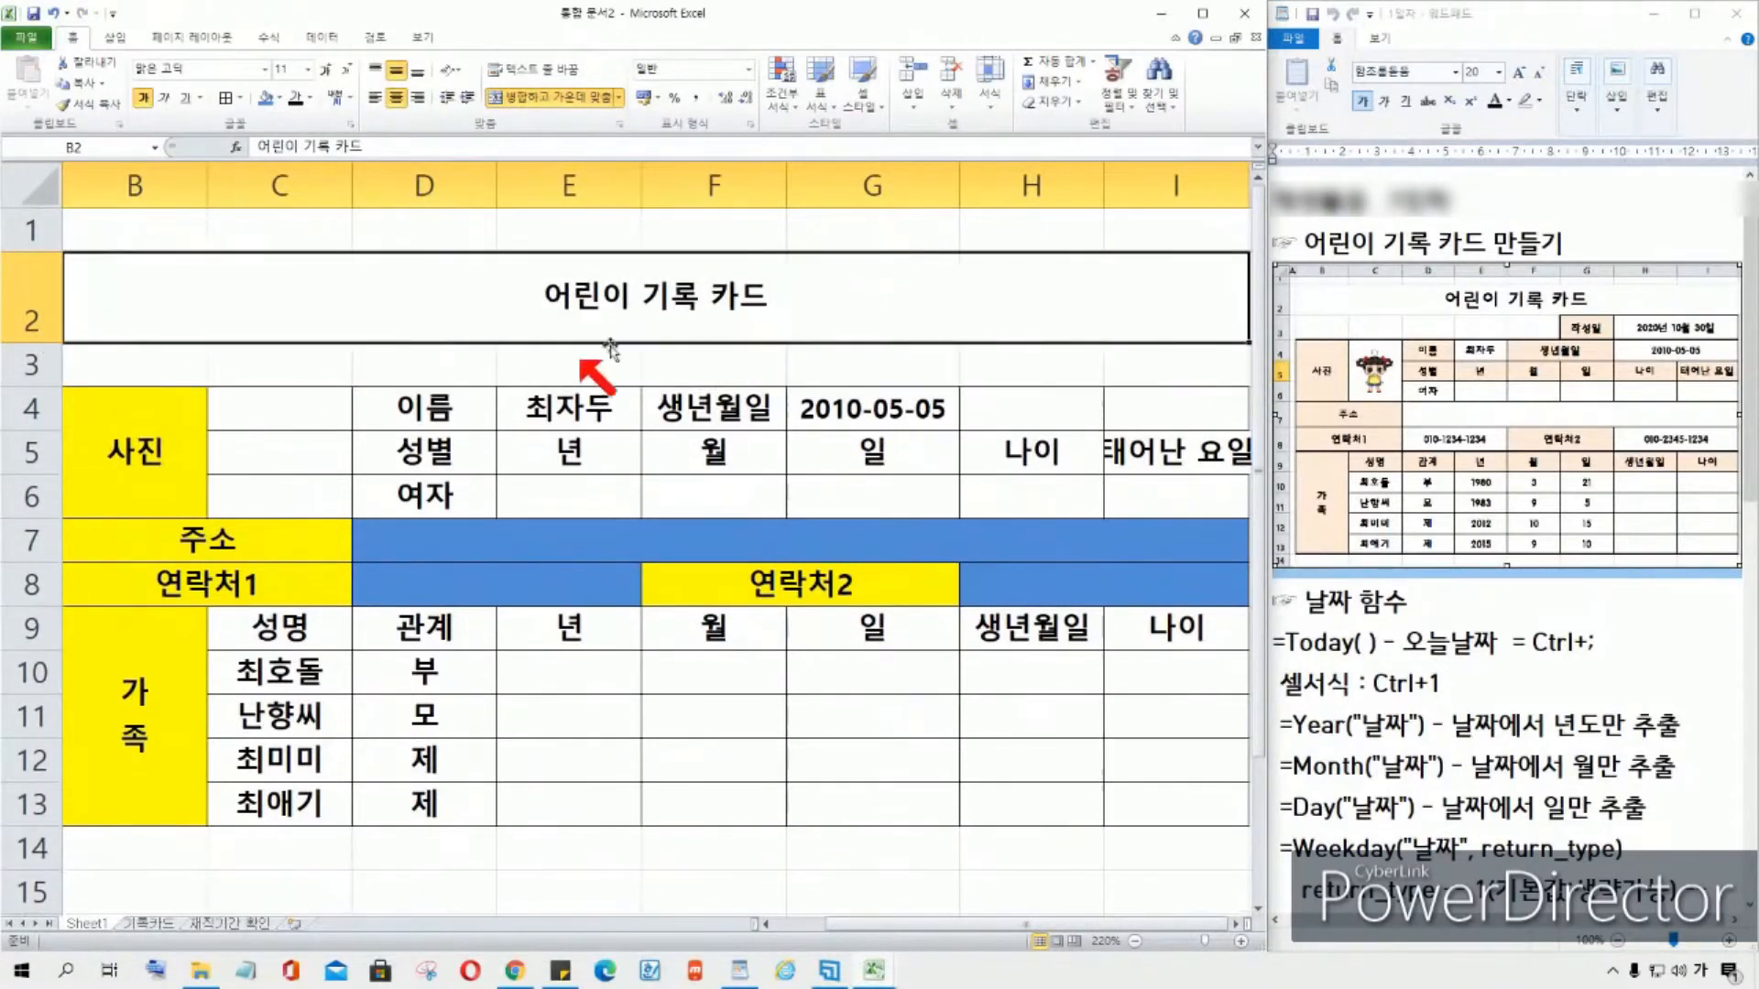
Step: Enlarge the font of the merged 어린이 기록 카드 title to 18
click(325, 72)
click(325, 73)
click(325, 72)
click(325, 73)
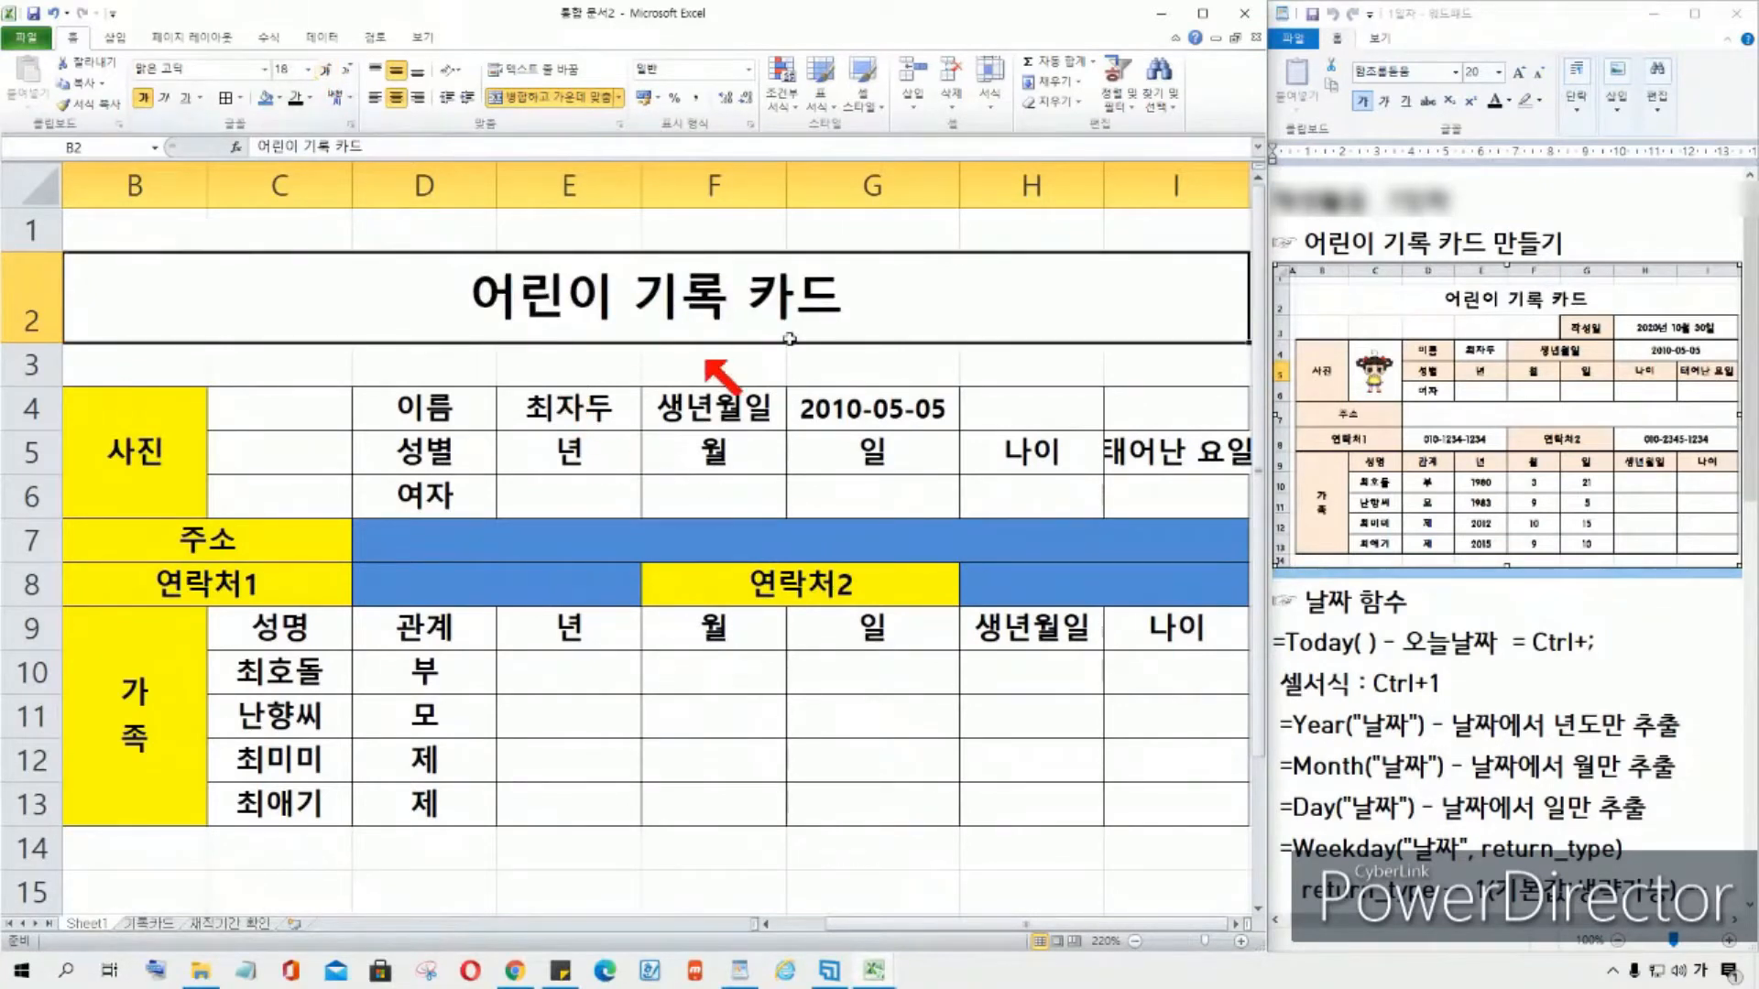
Step: Remove the fill colors from the whole card table, B4:I13, with 채우기 없음
click(861, 451)
click(916, 672)
drag(137, 442, 847, 753)
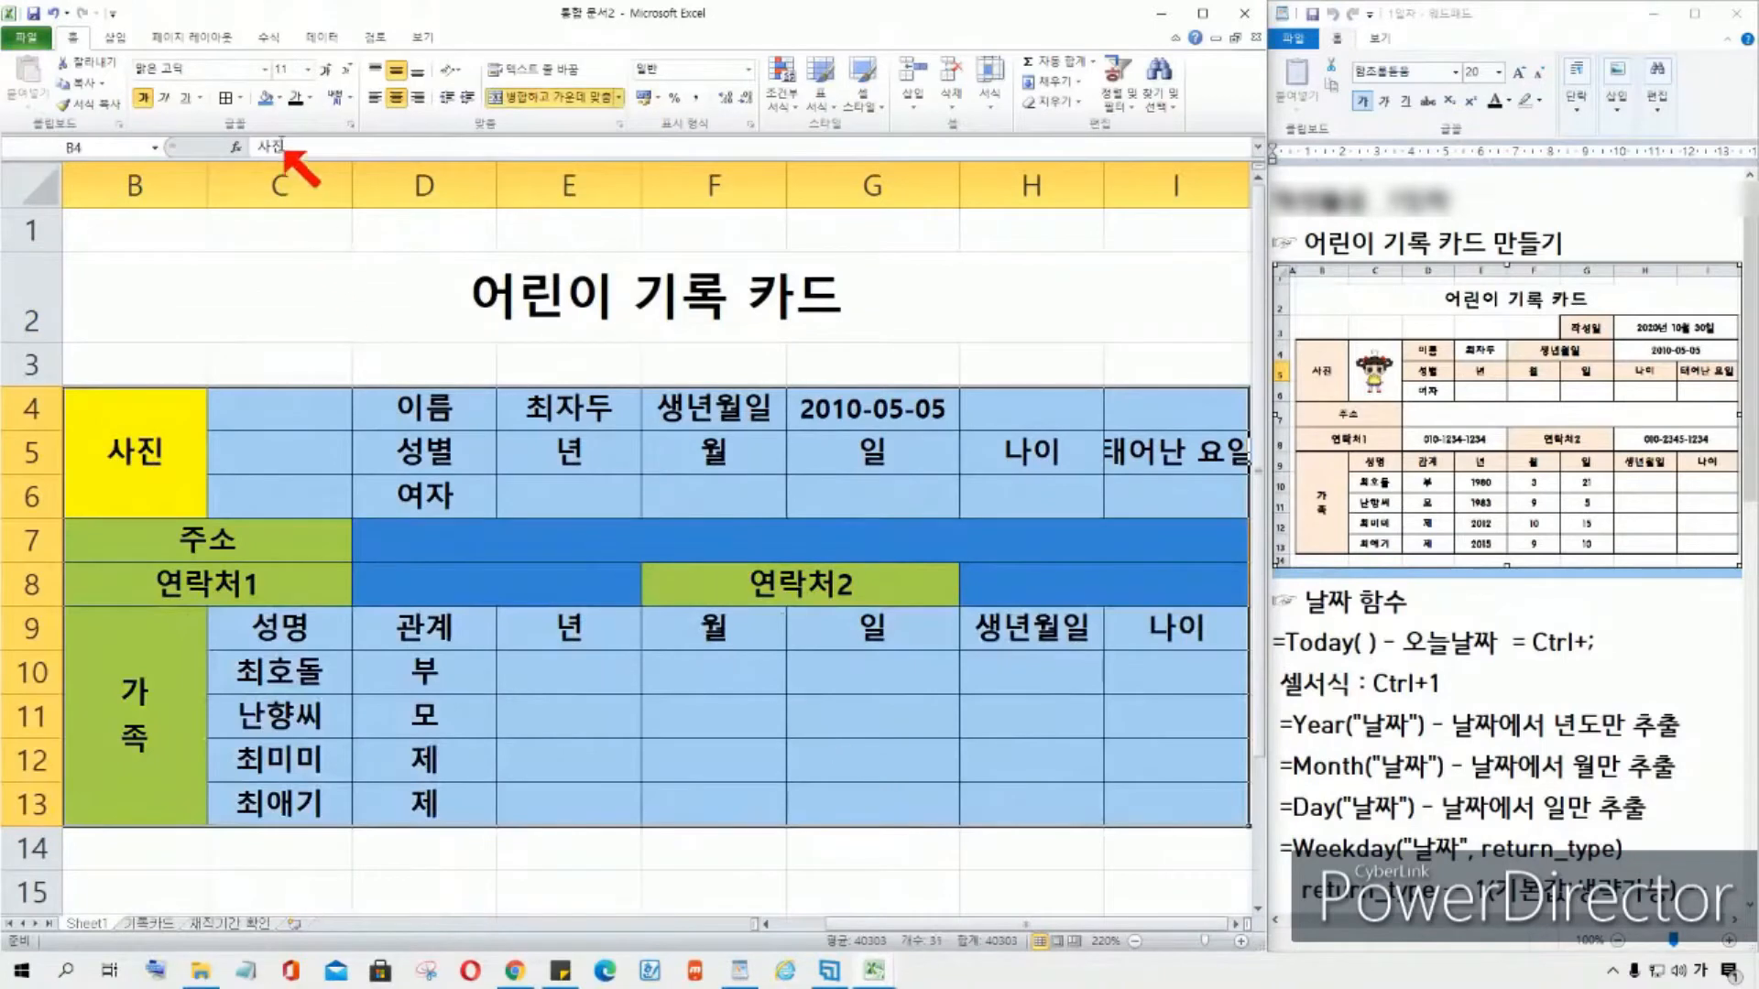
click(274, 98)
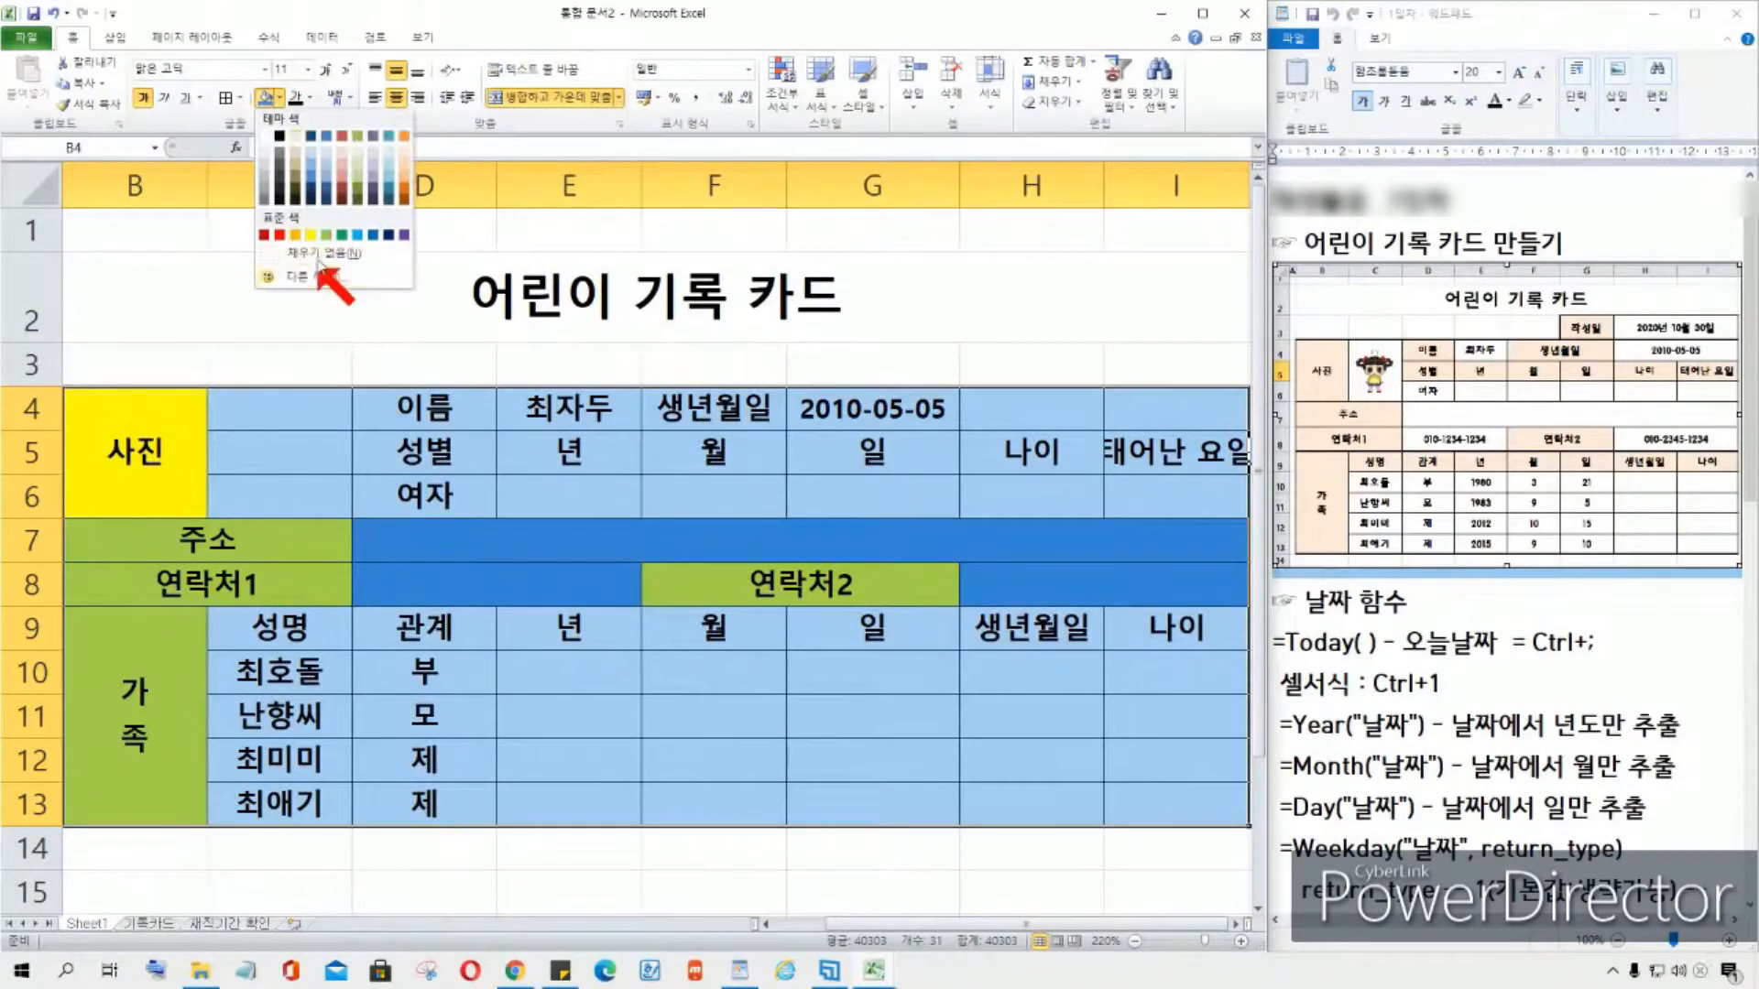
click(316, 254)
click(789, 654)
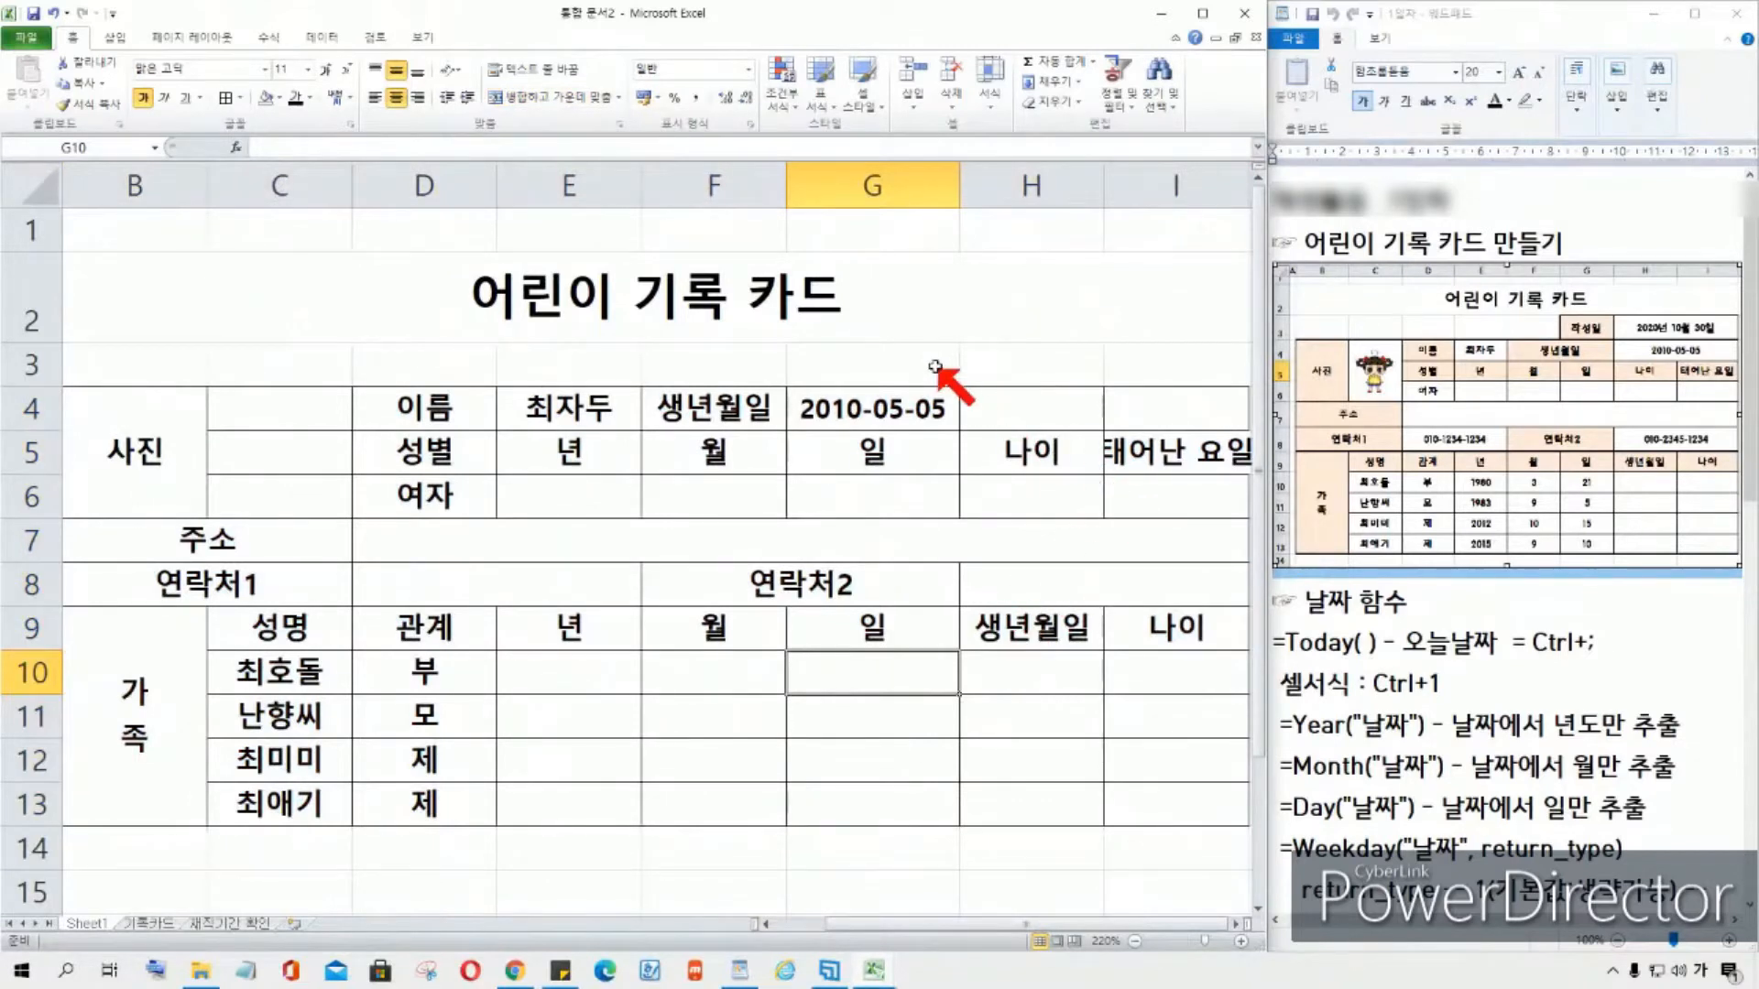
Step: Enter the label 오늘날짜 in G3 and center it horizontally in the cell
click(883, 363)
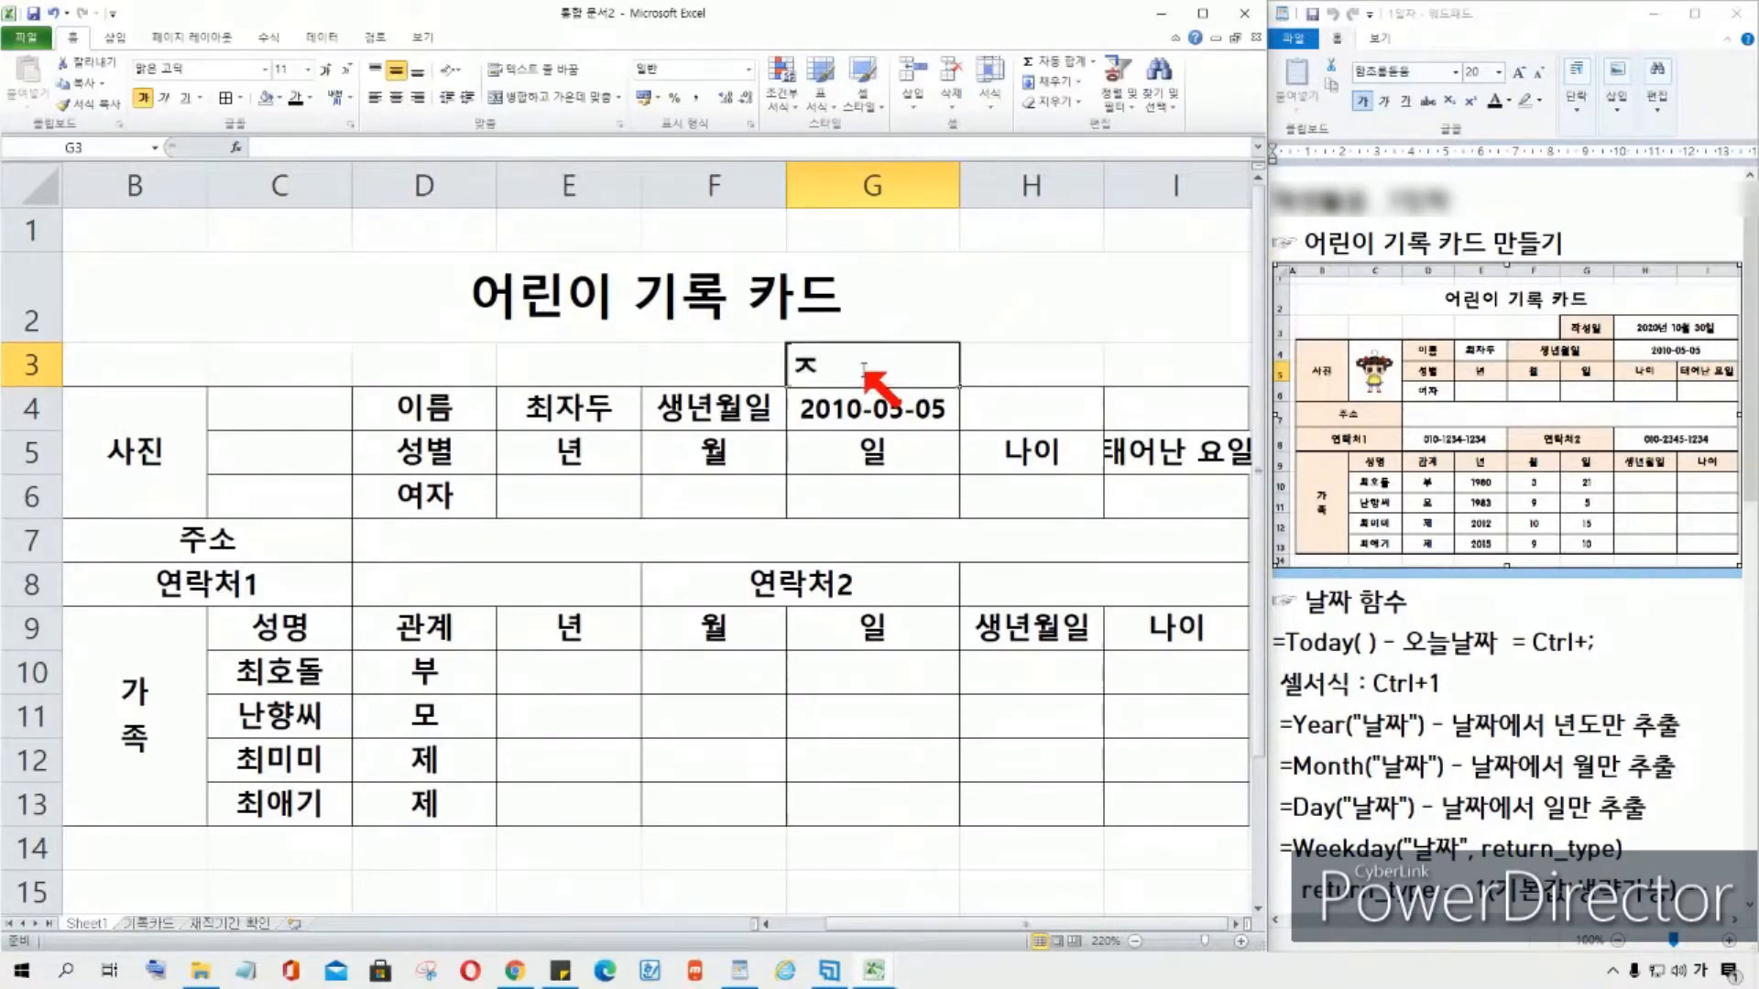
text(작서)
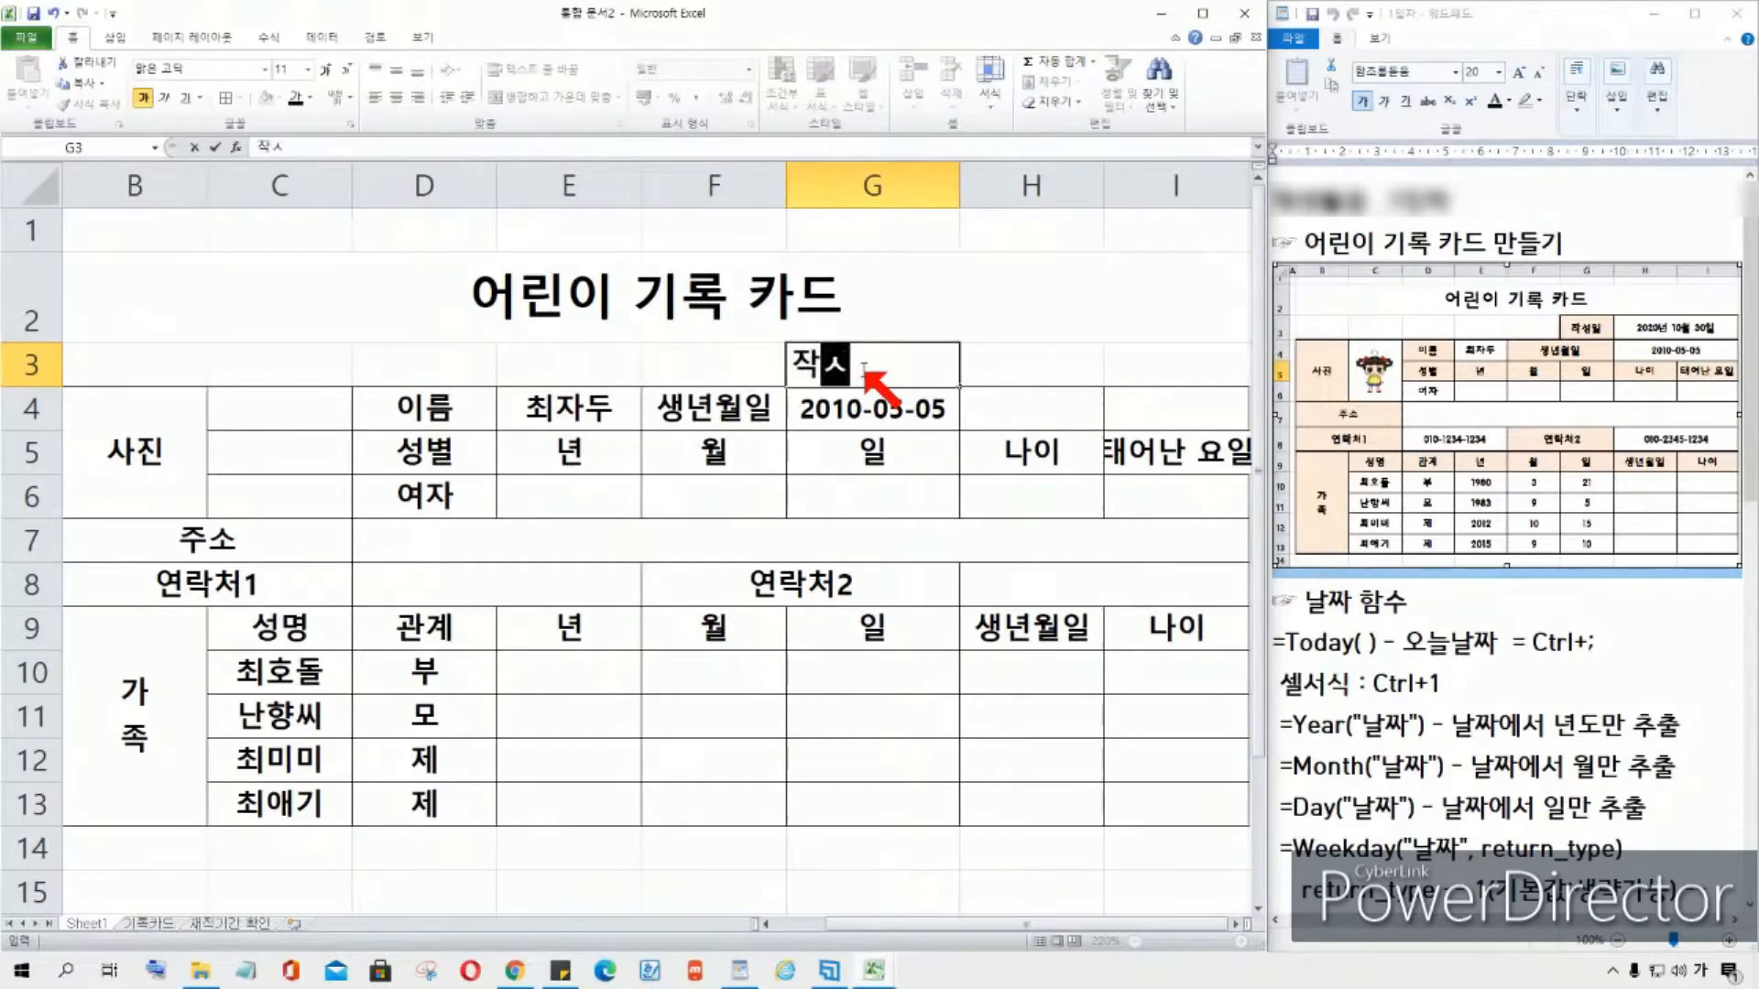
text(오늘날짜)
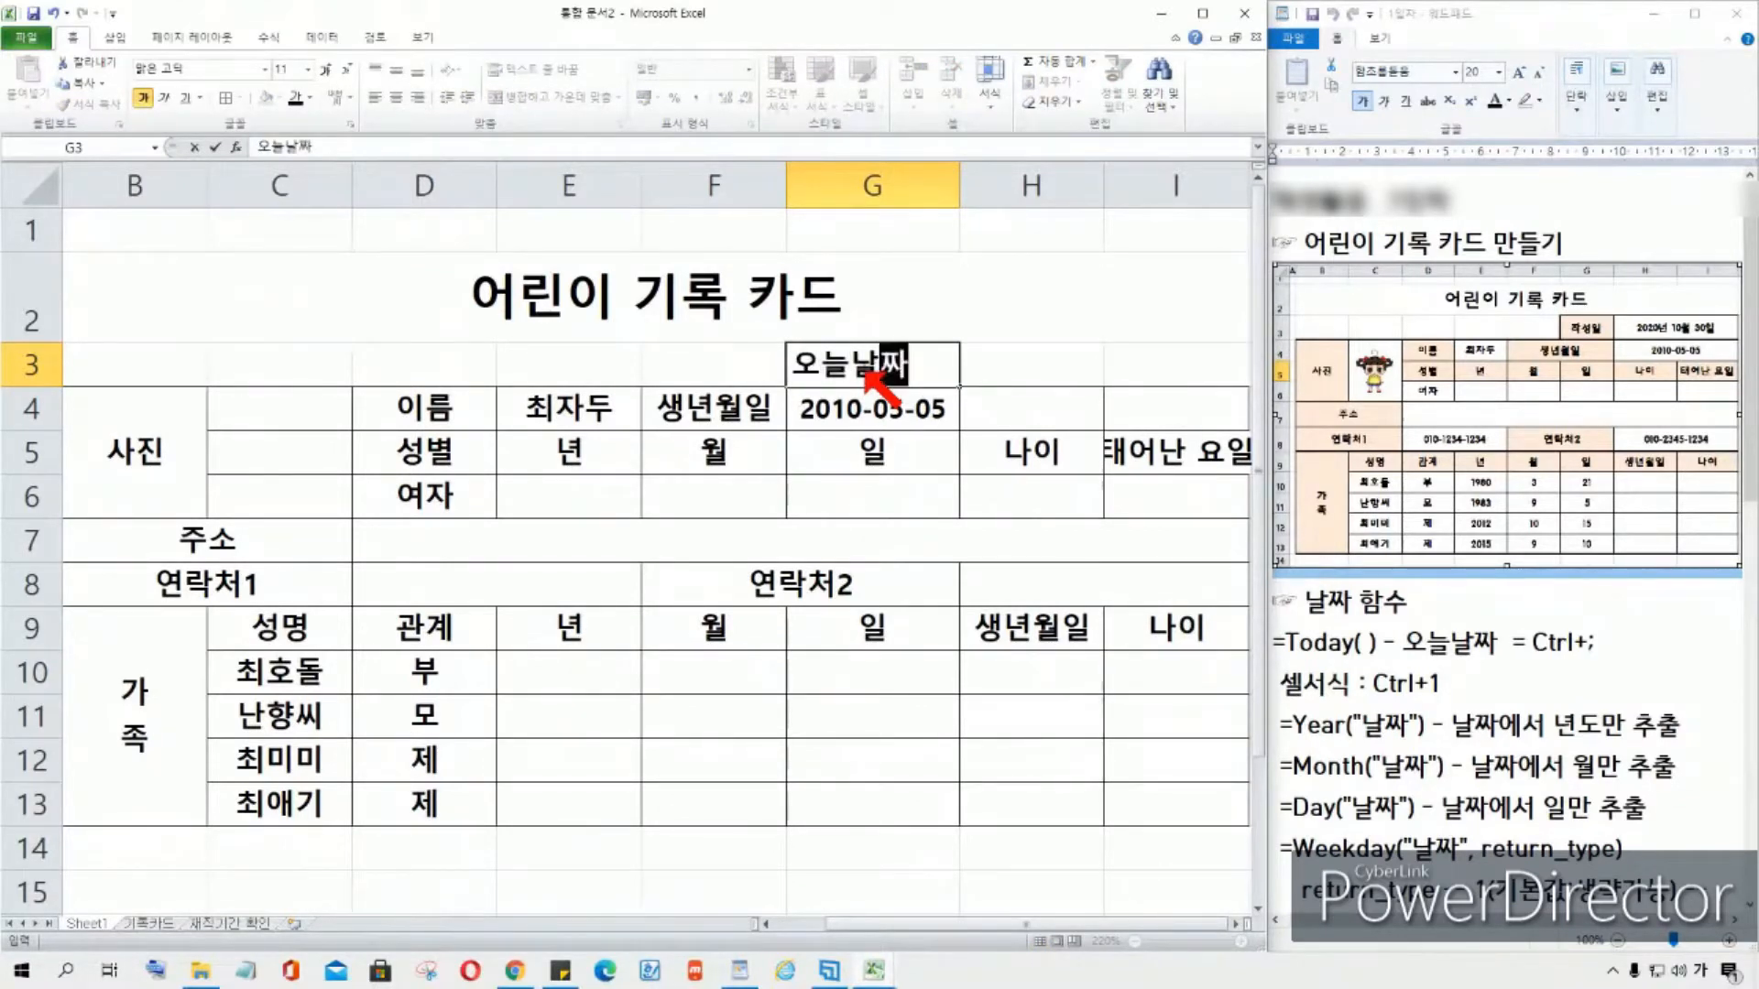
key(Tab)
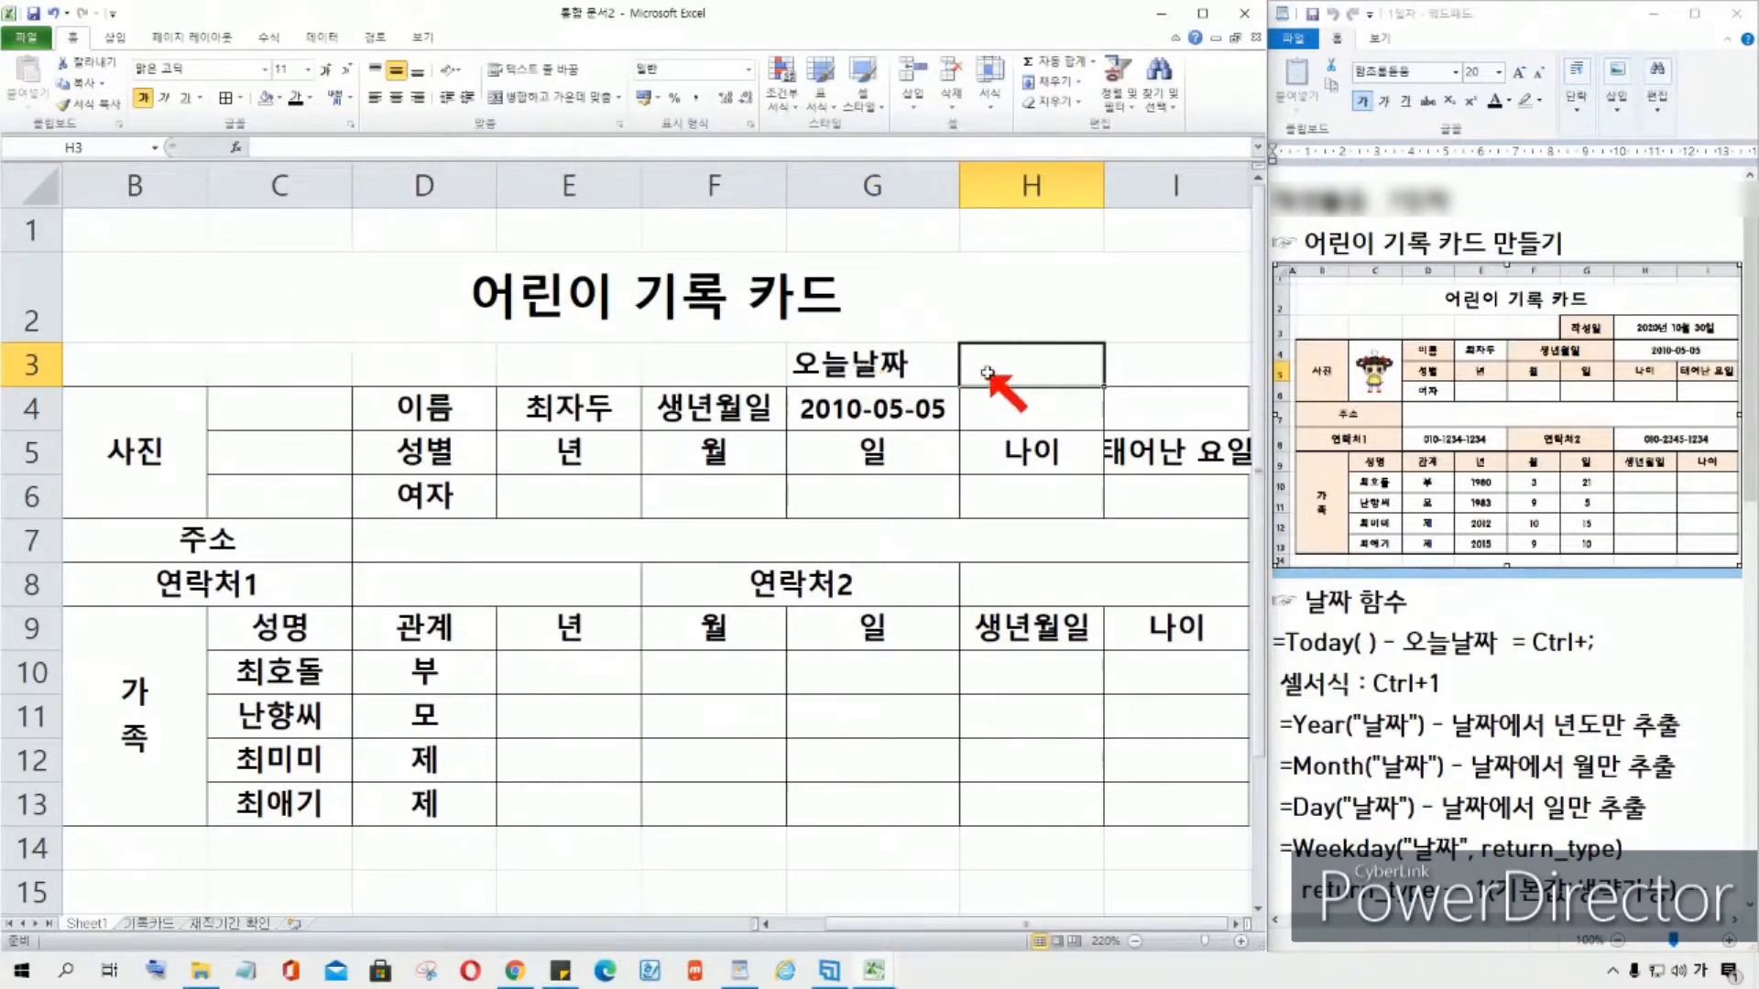
click(866, 366)
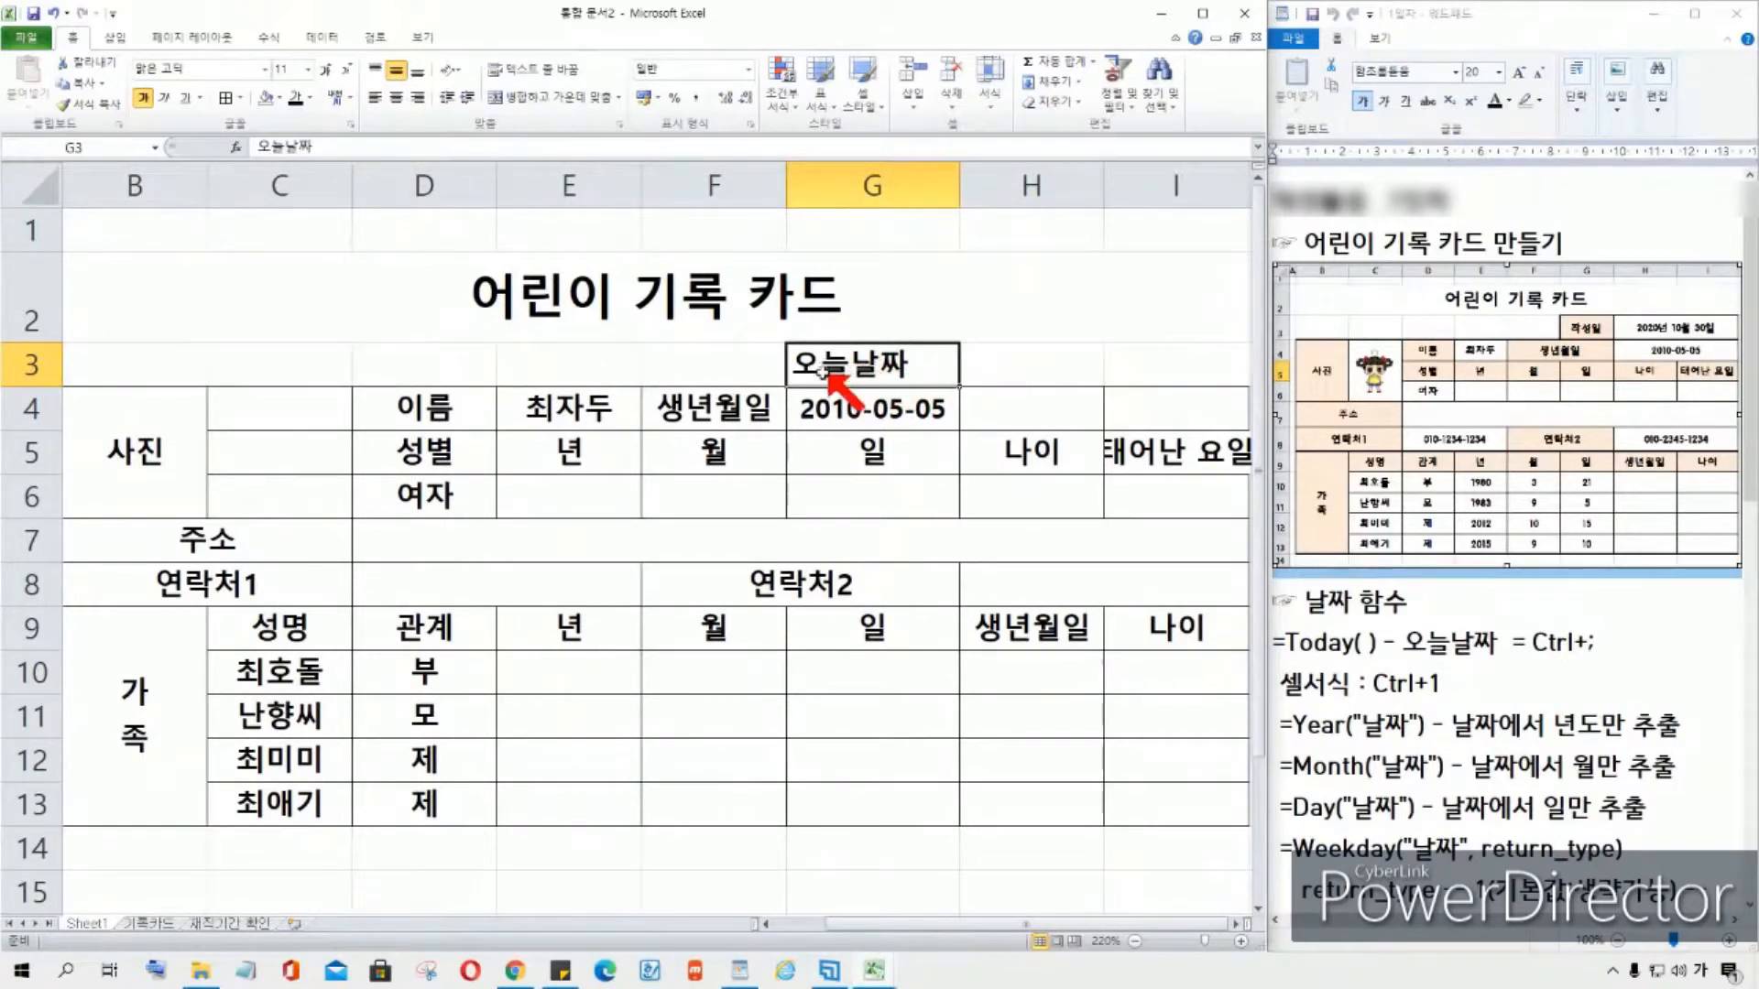
click(396, 96)
click(1026, 365)
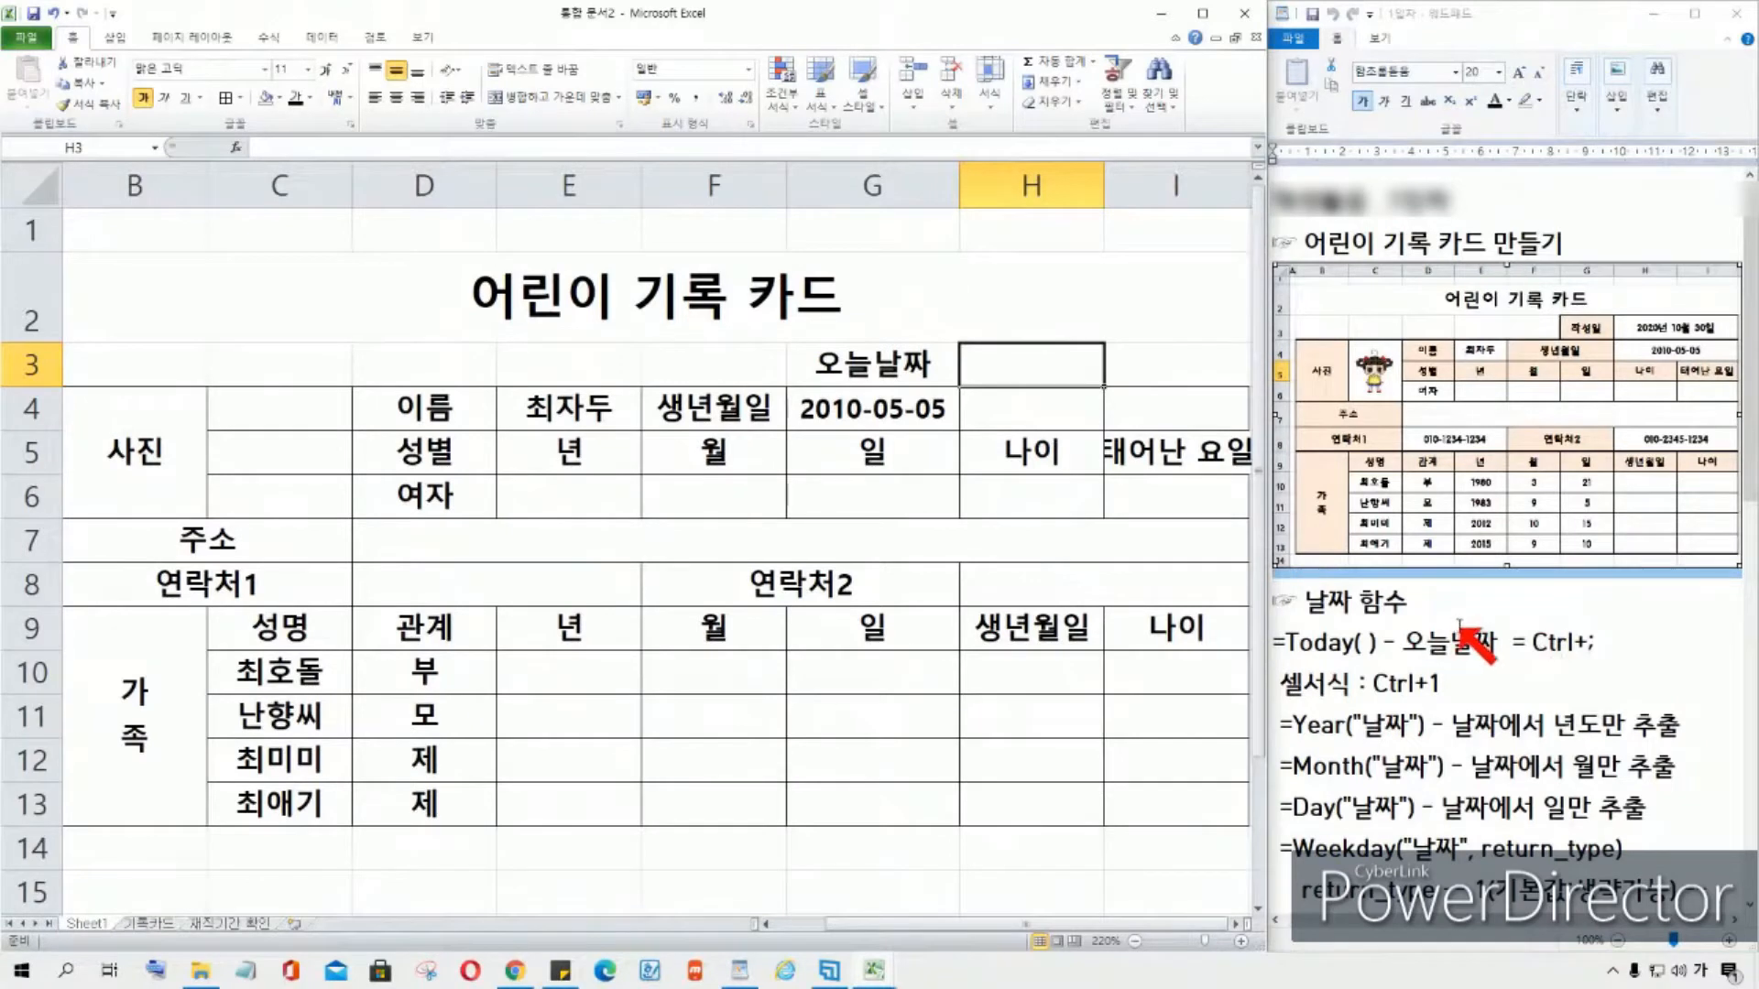
Step: Merge and center the birth date across G4:I4 and raise its font size to 11
click(1058, 408)
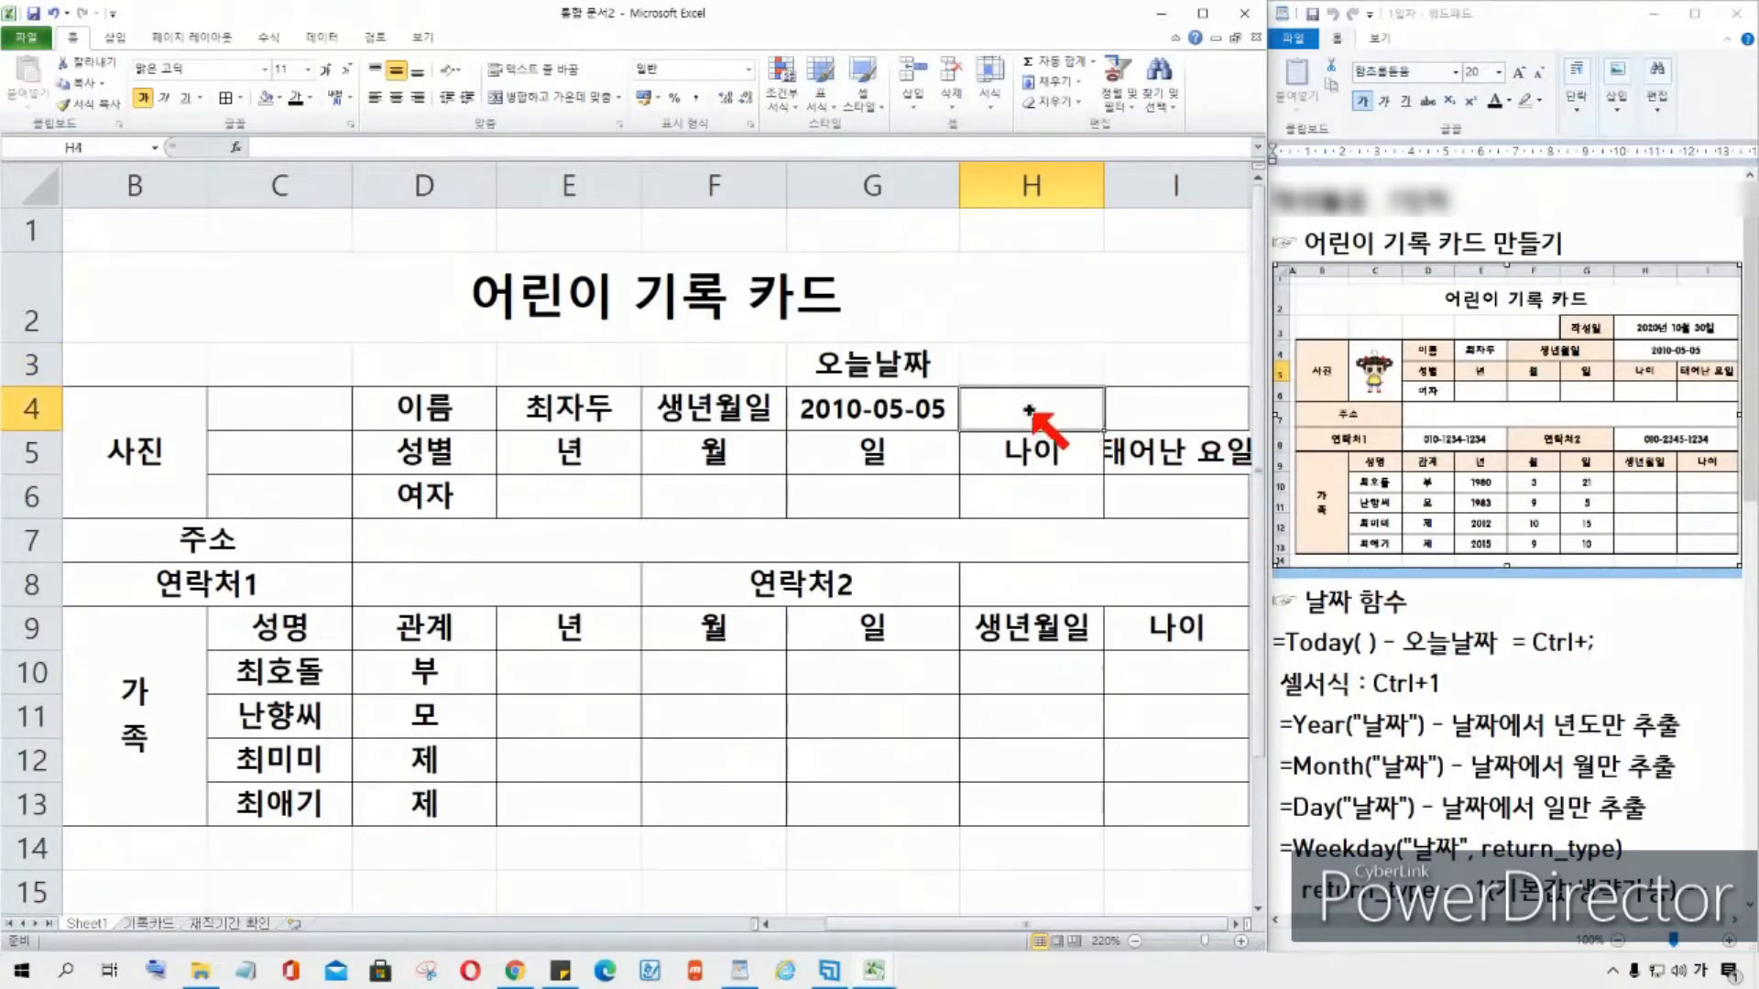
click(912, 412)
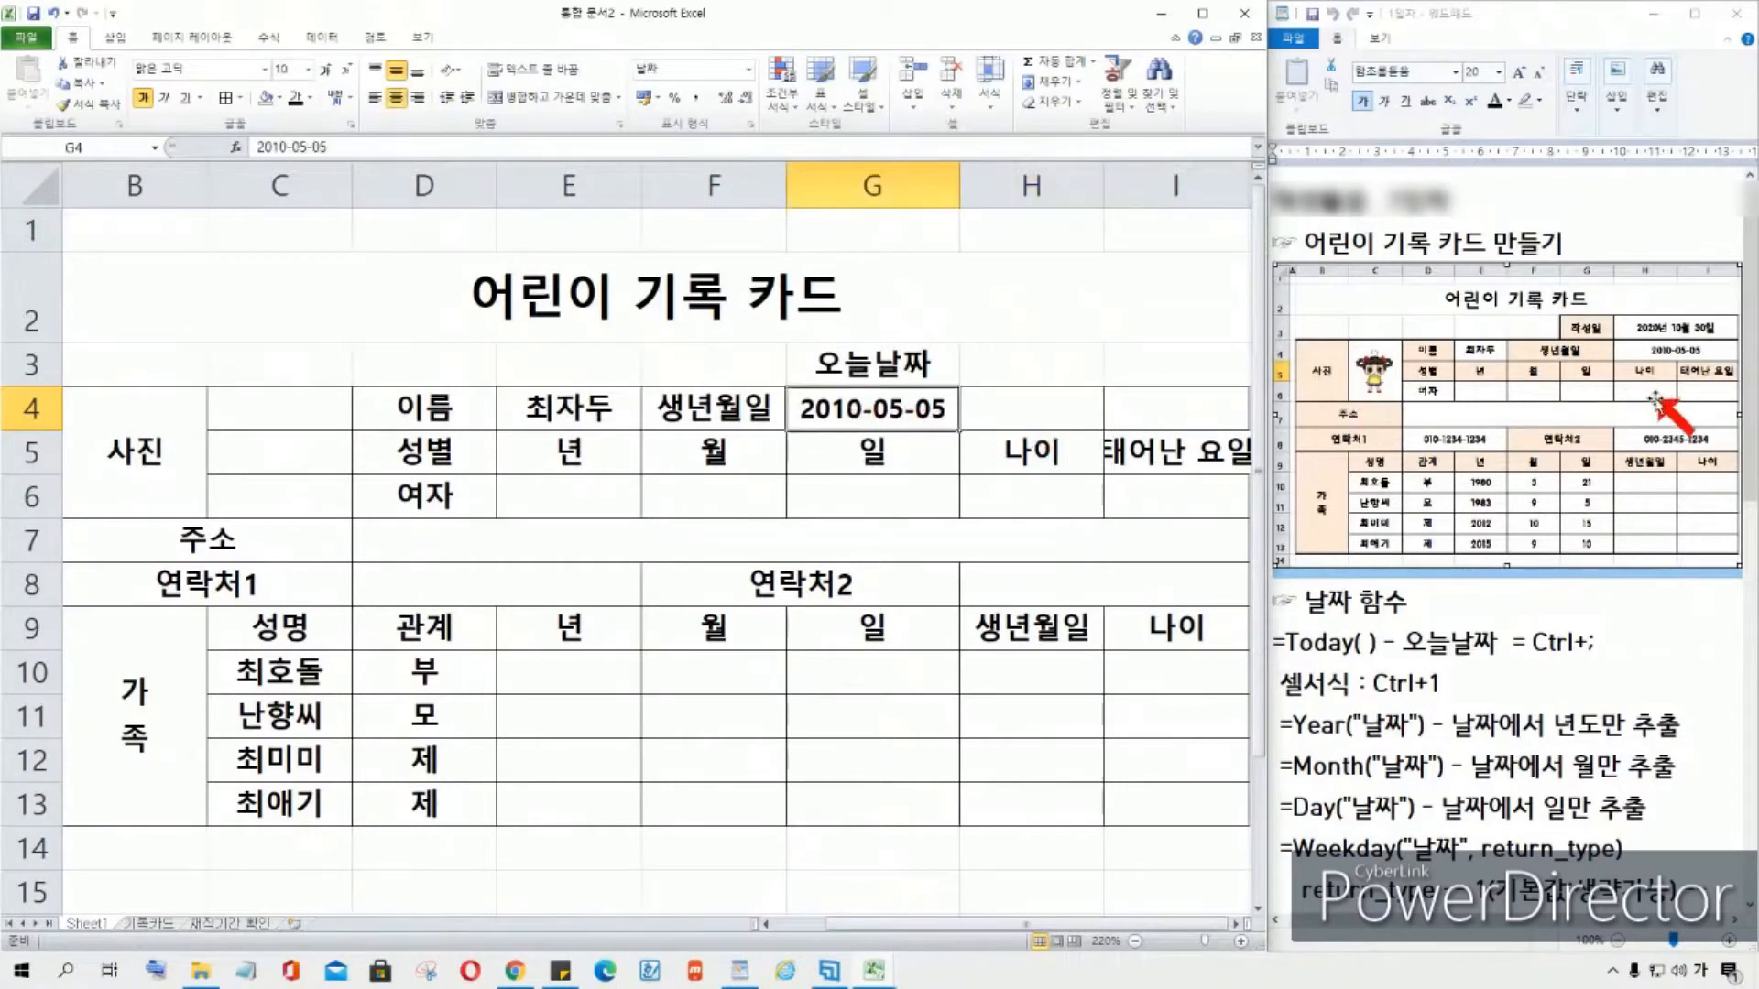
drag(916, 409, 1184, 409)
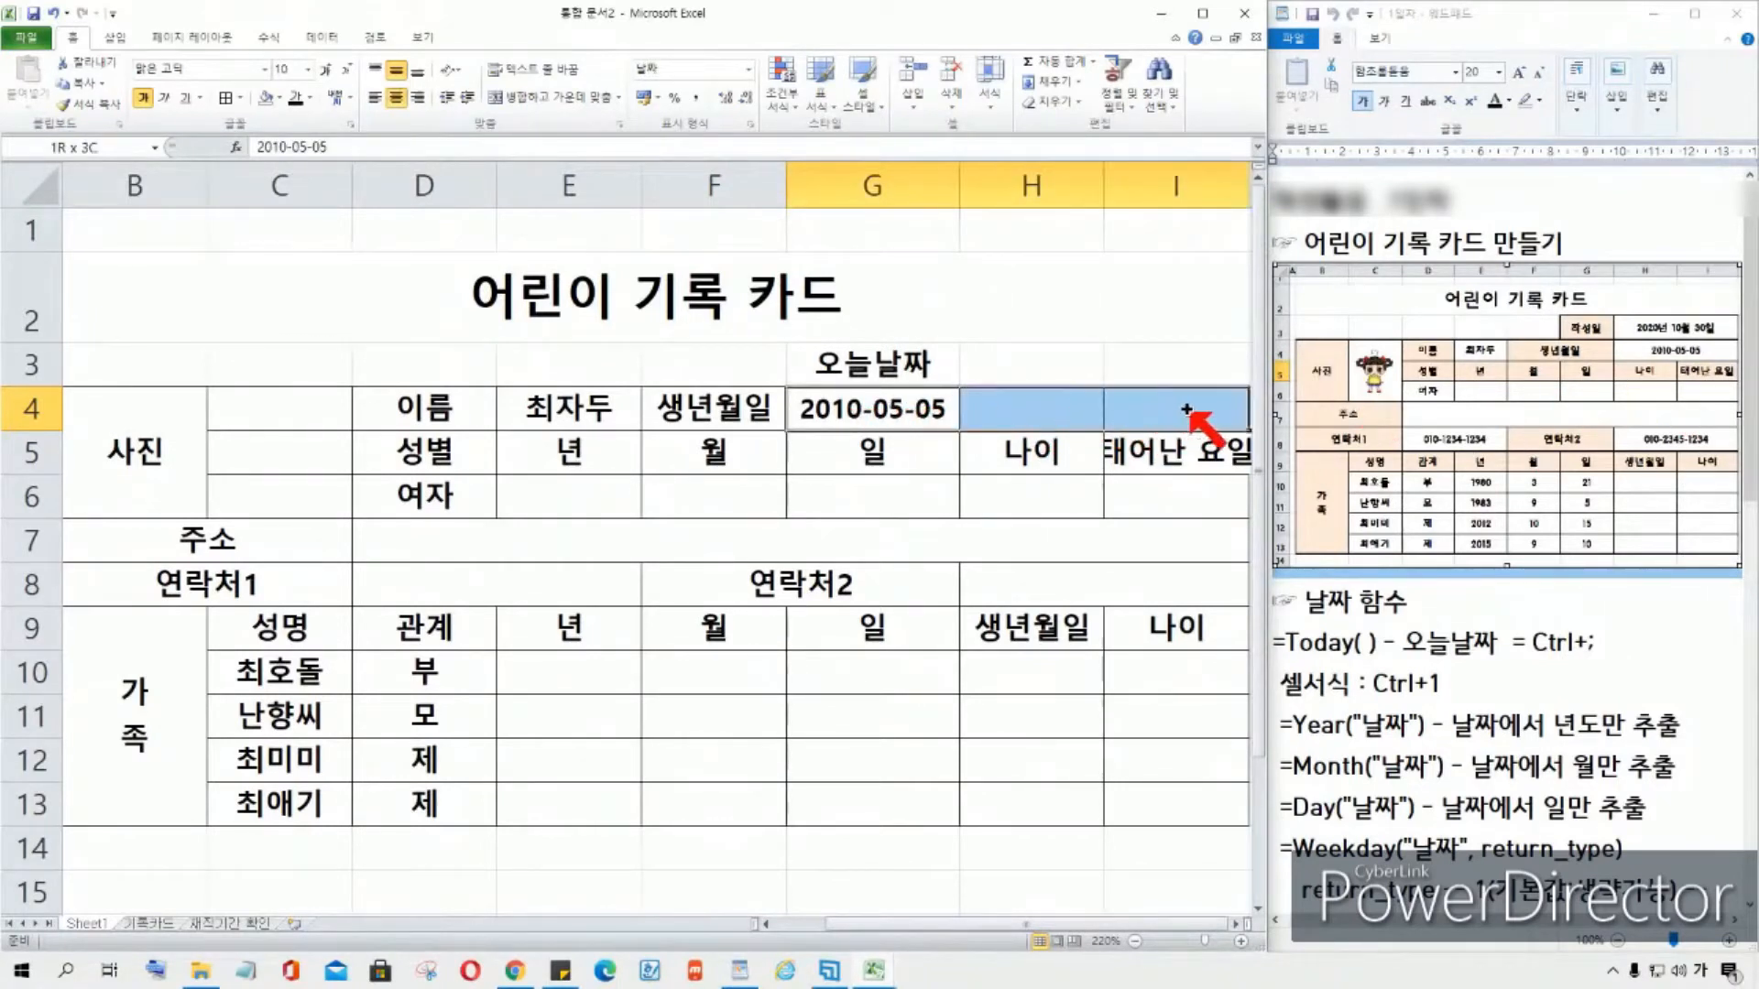
click(550, 96)
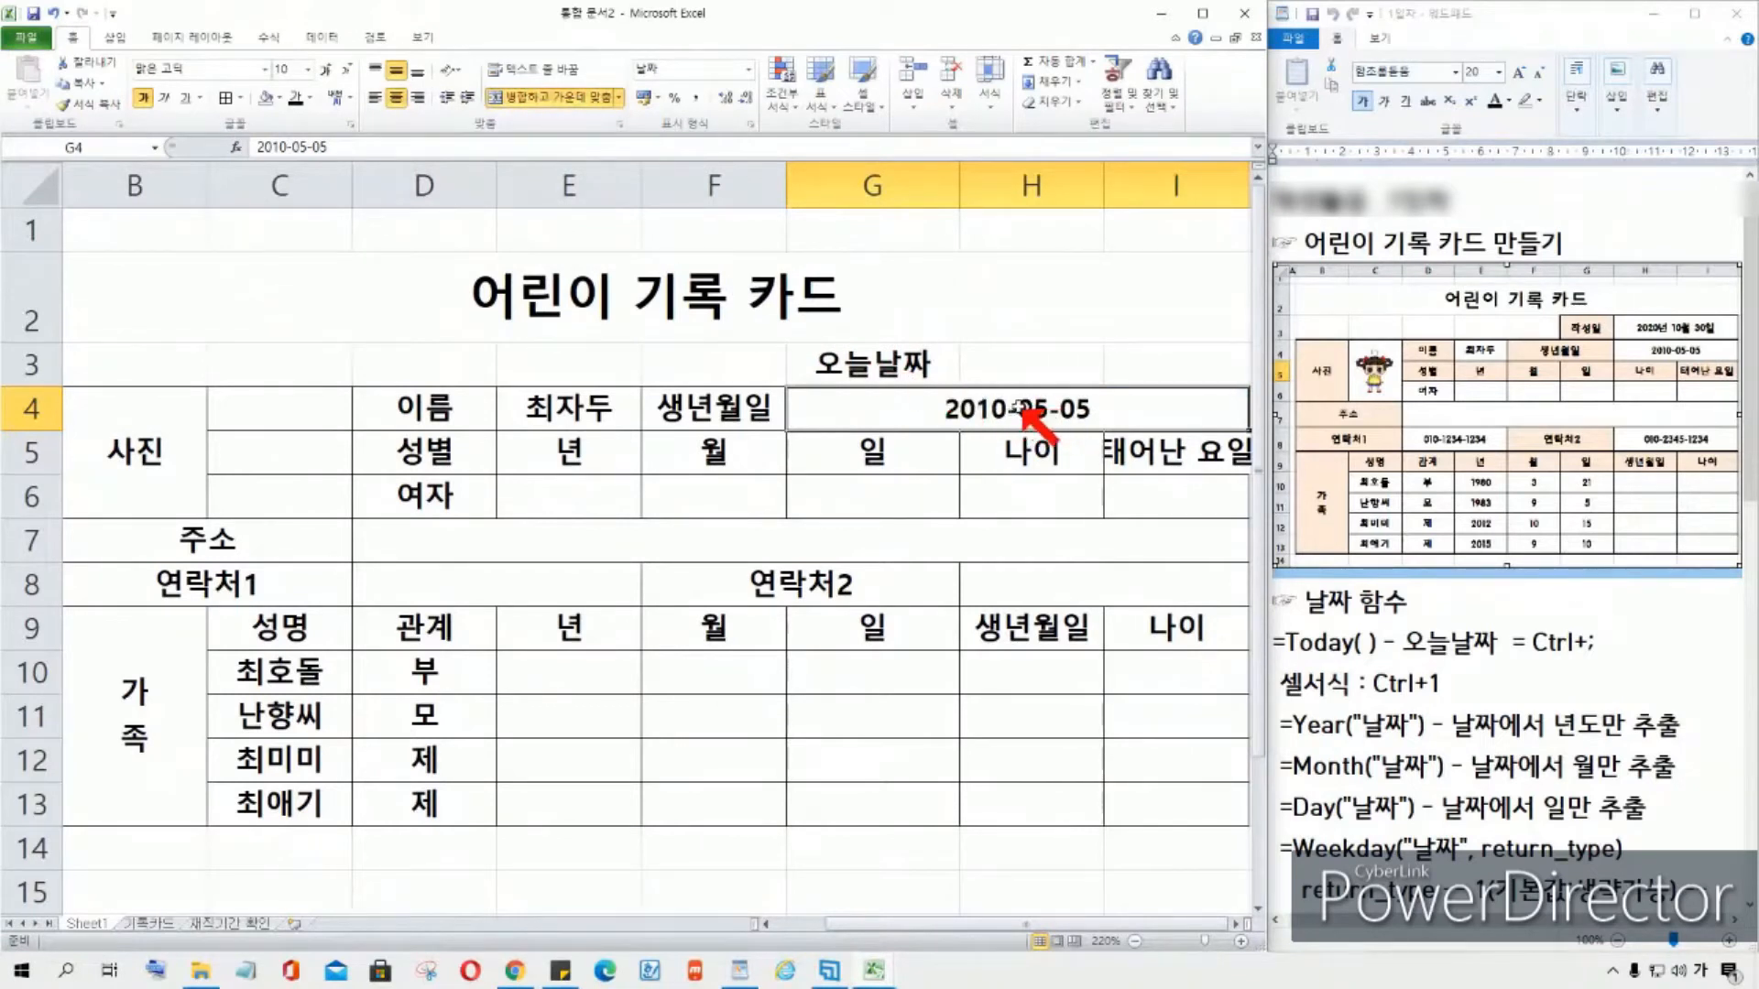
click(324, 71)
Step: Unmerge the birth date cells G4:I4 and move the date from G4 into H4
click(744, 417)
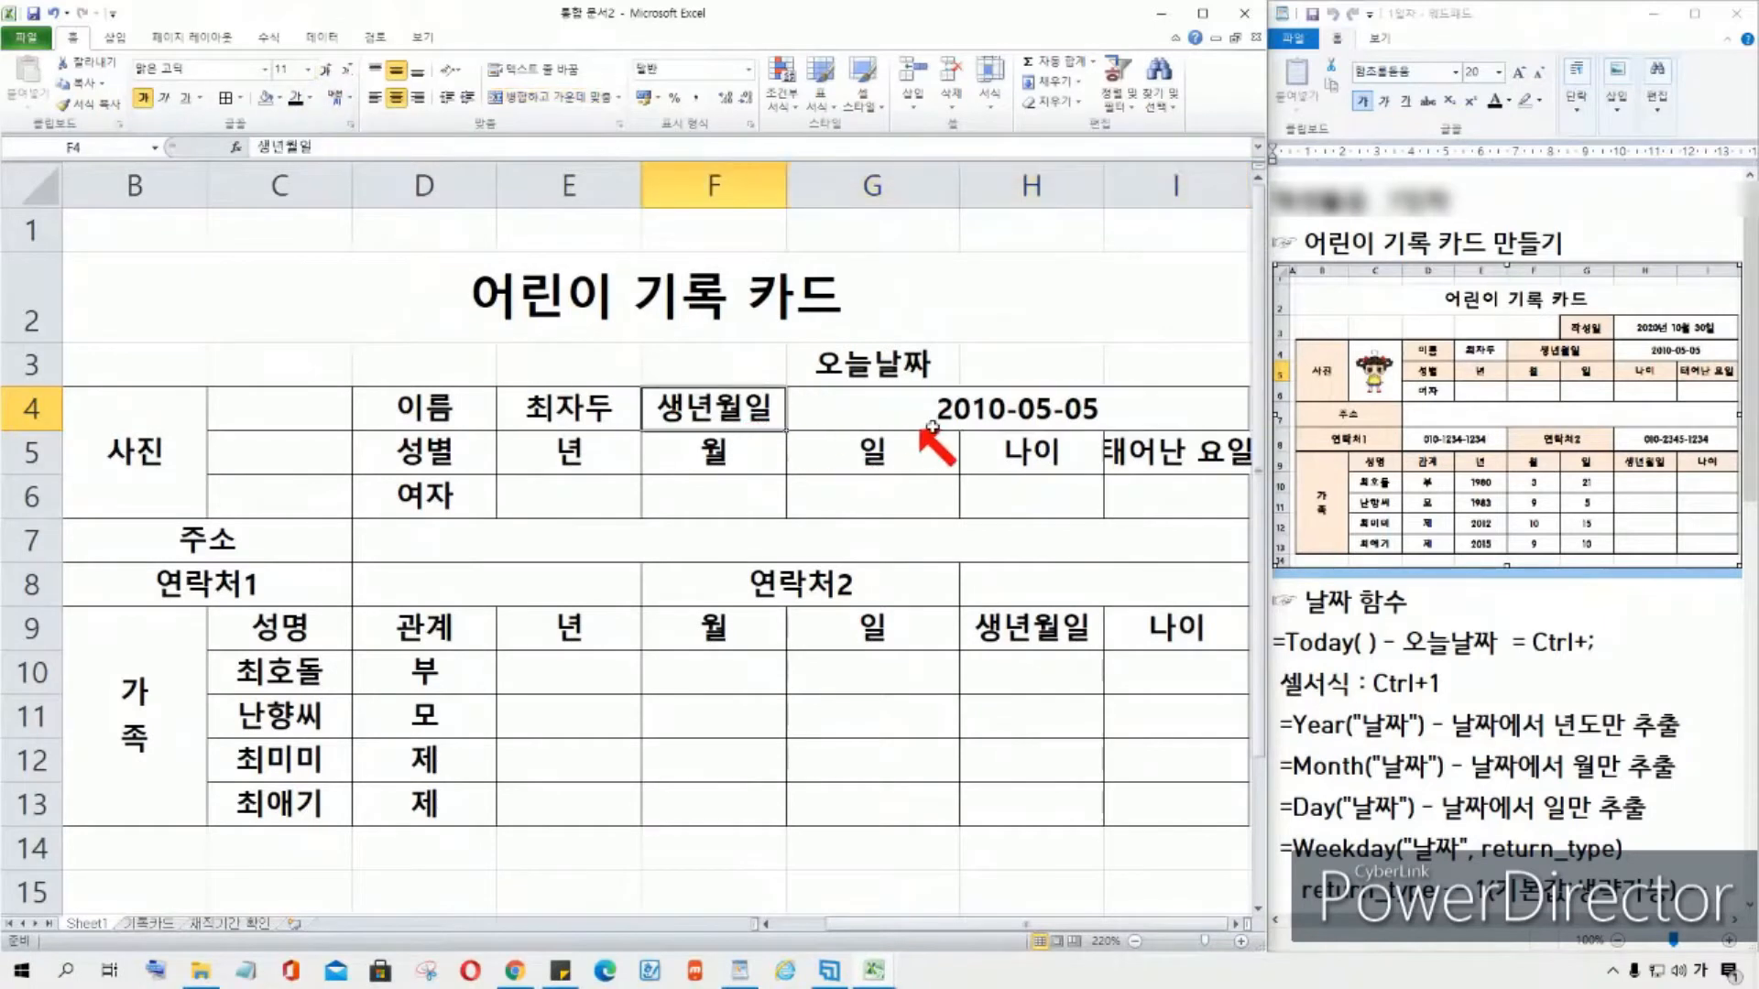
click(931, 426)
click(720, 410)
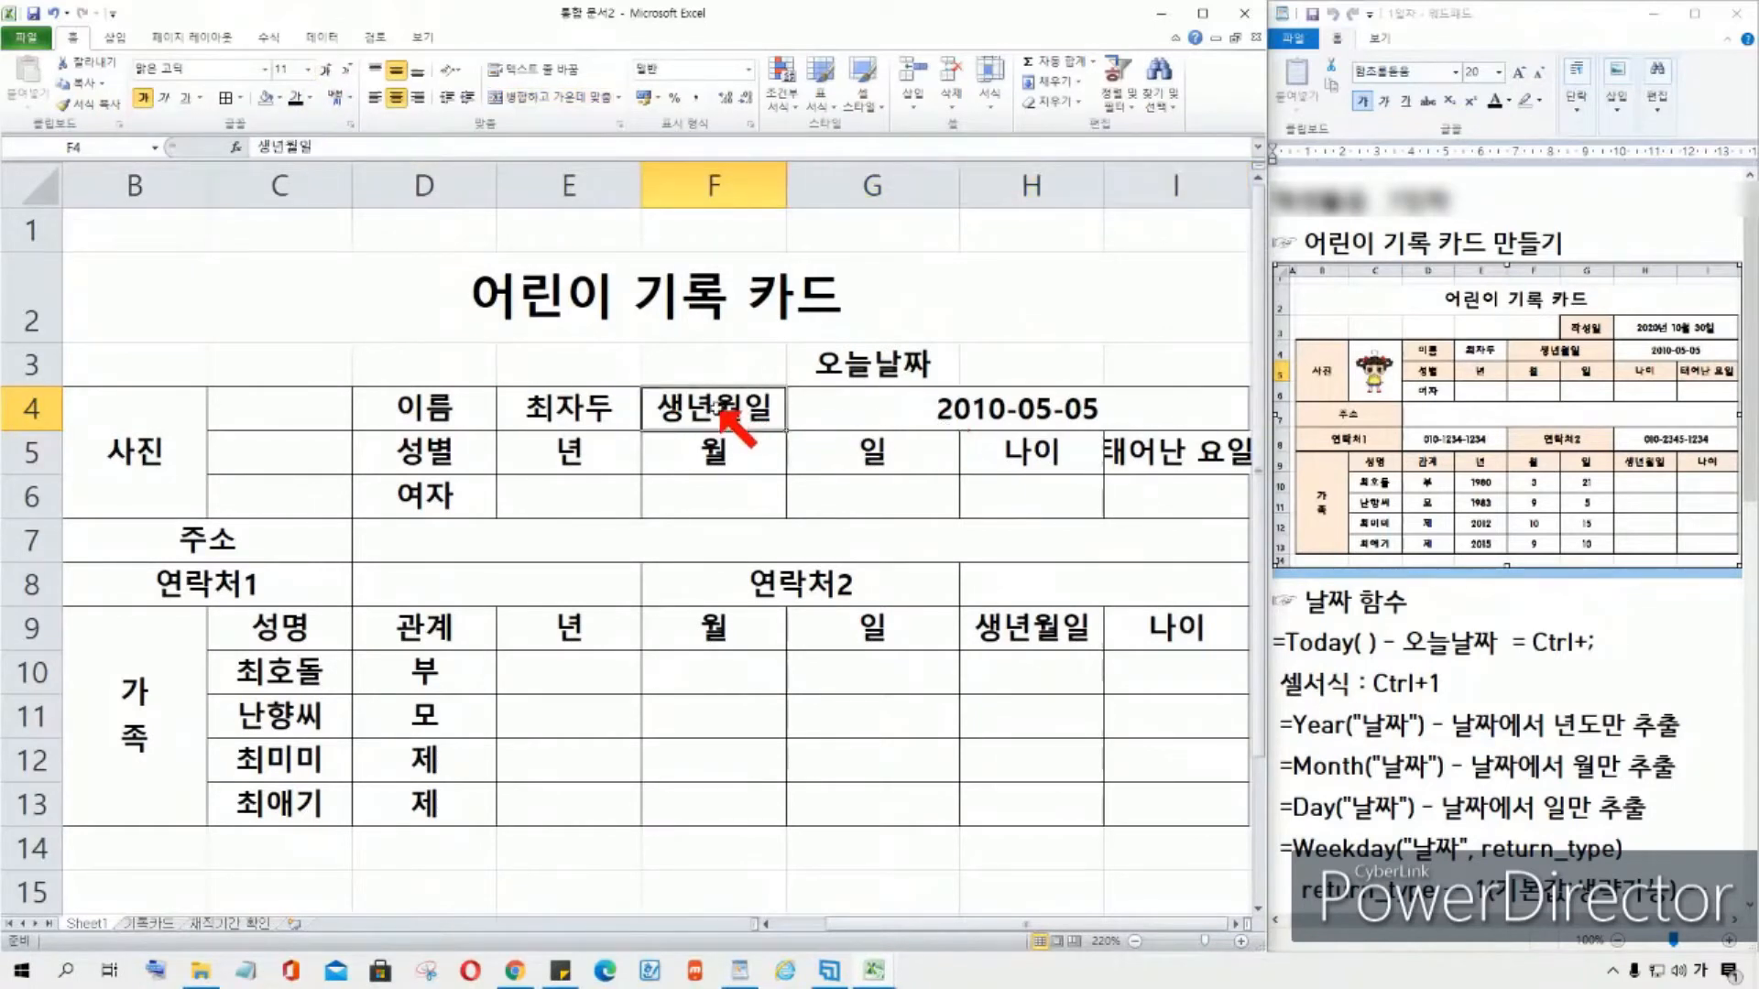
click(897, 417)
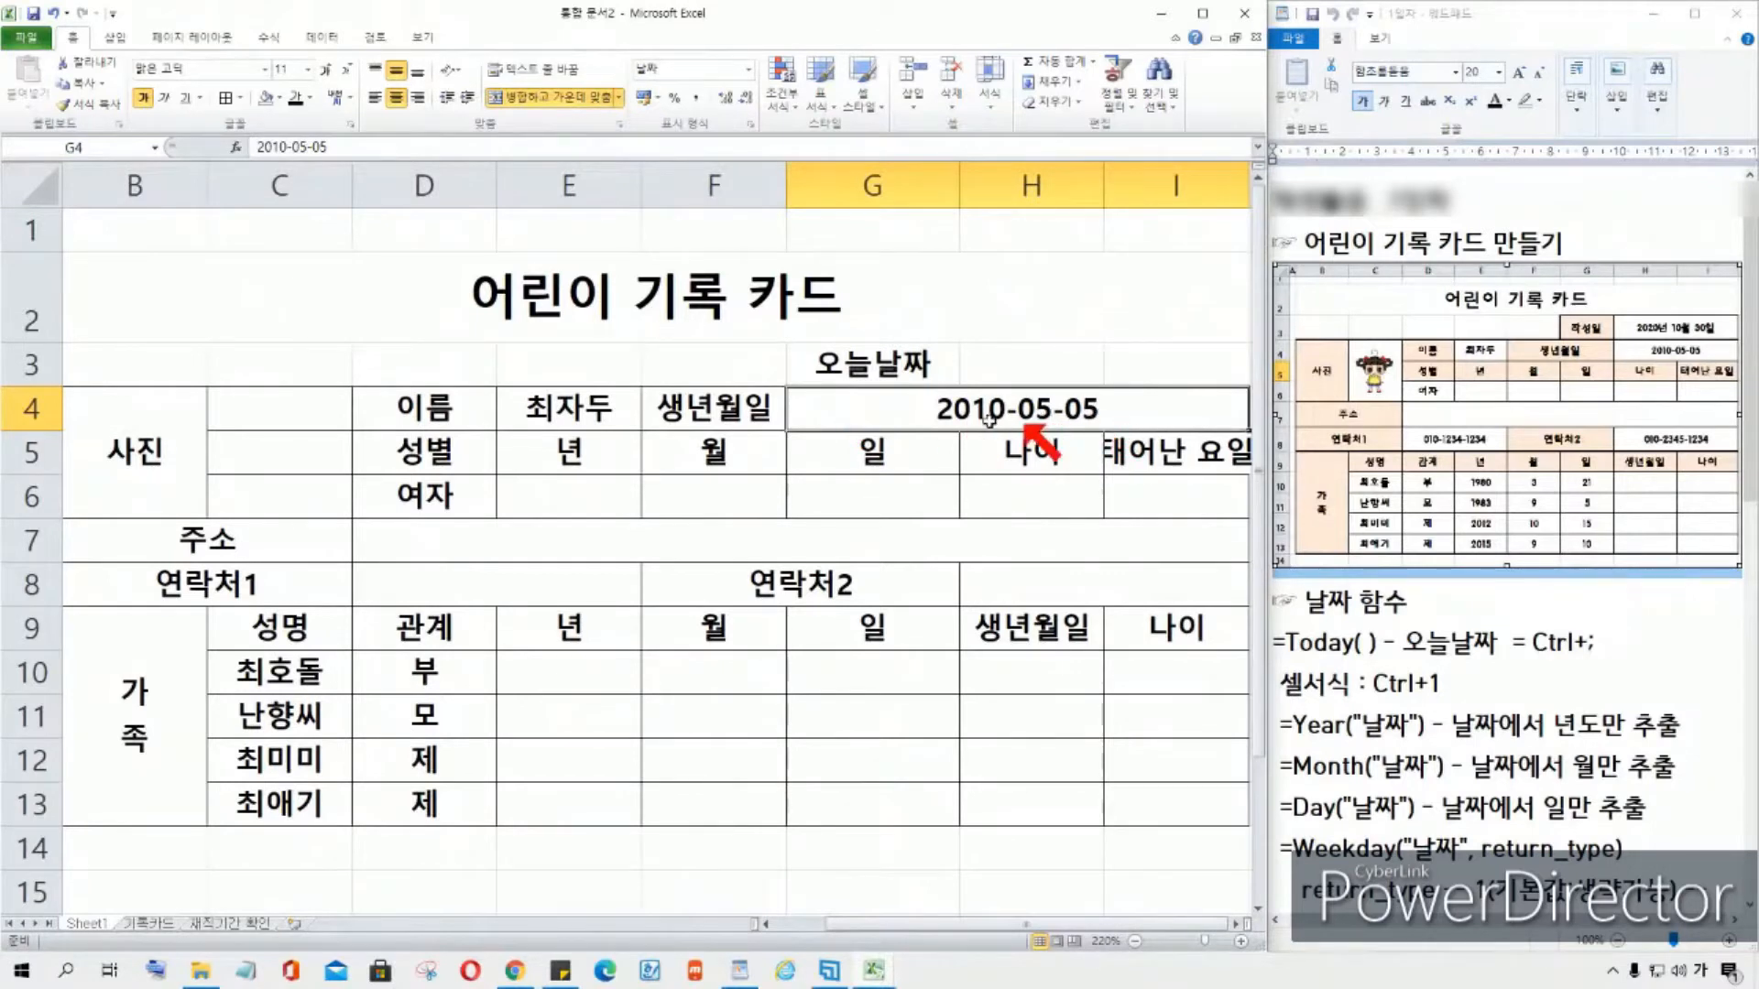
click(755, 407)
click(978, 407)
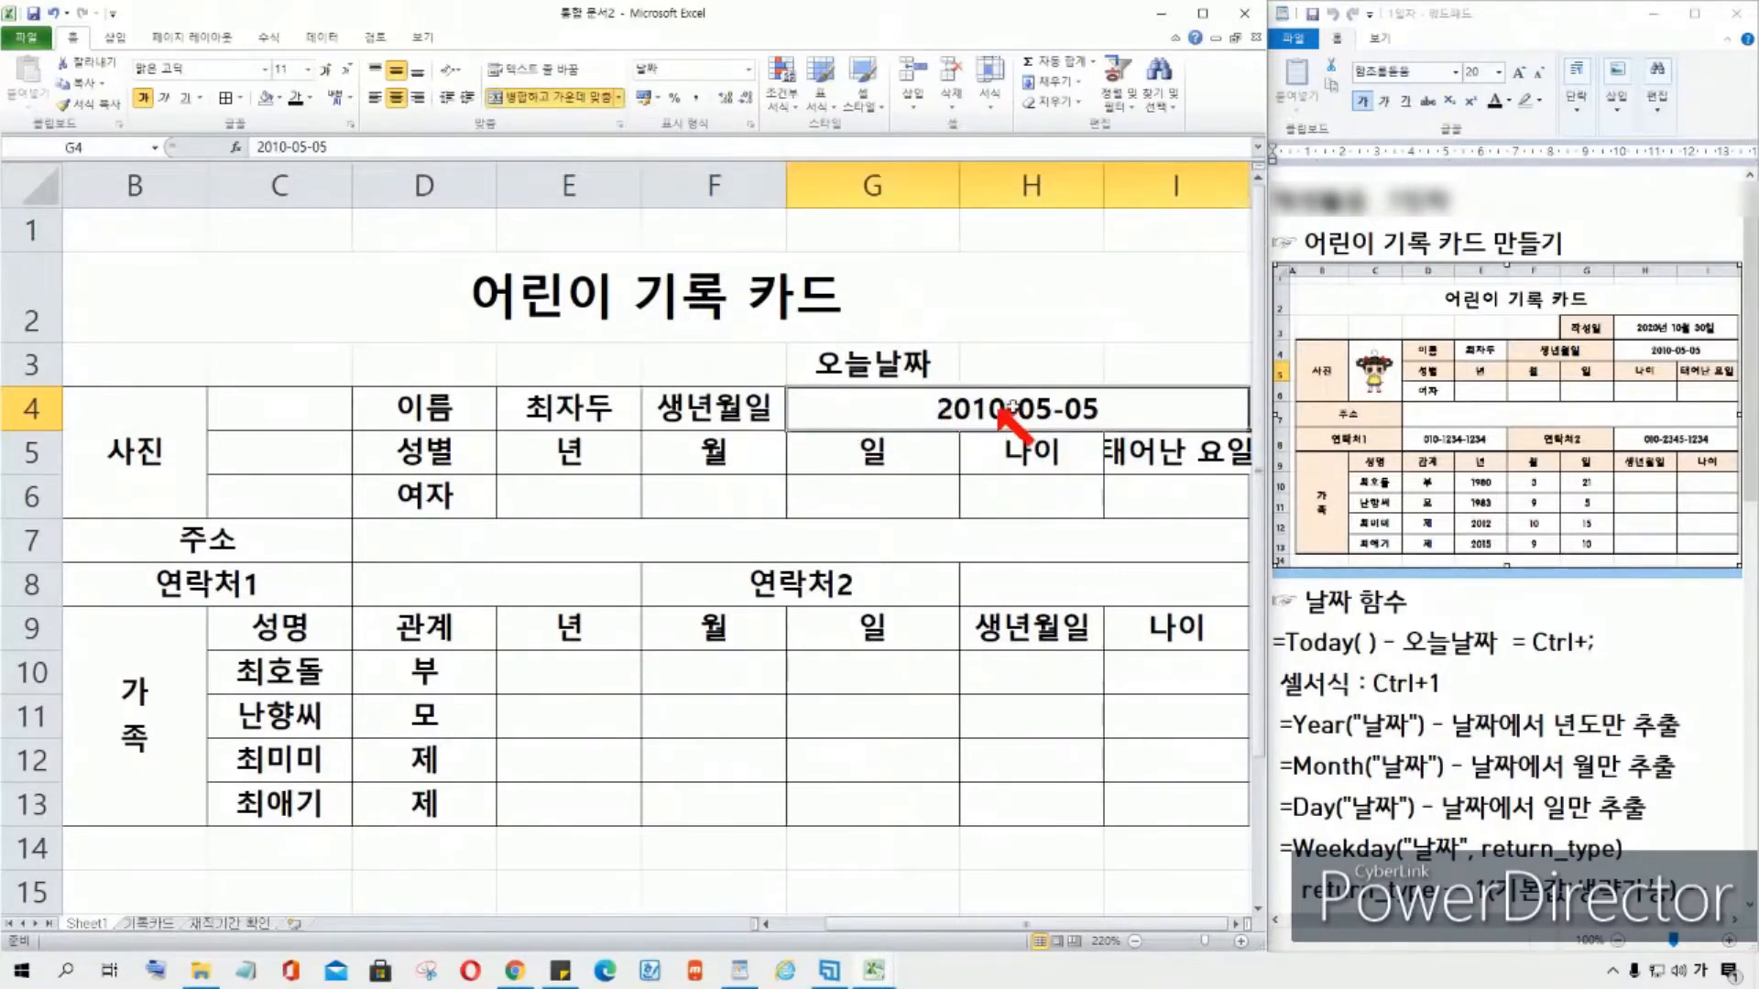
click(509, 97)
click(924, 421)
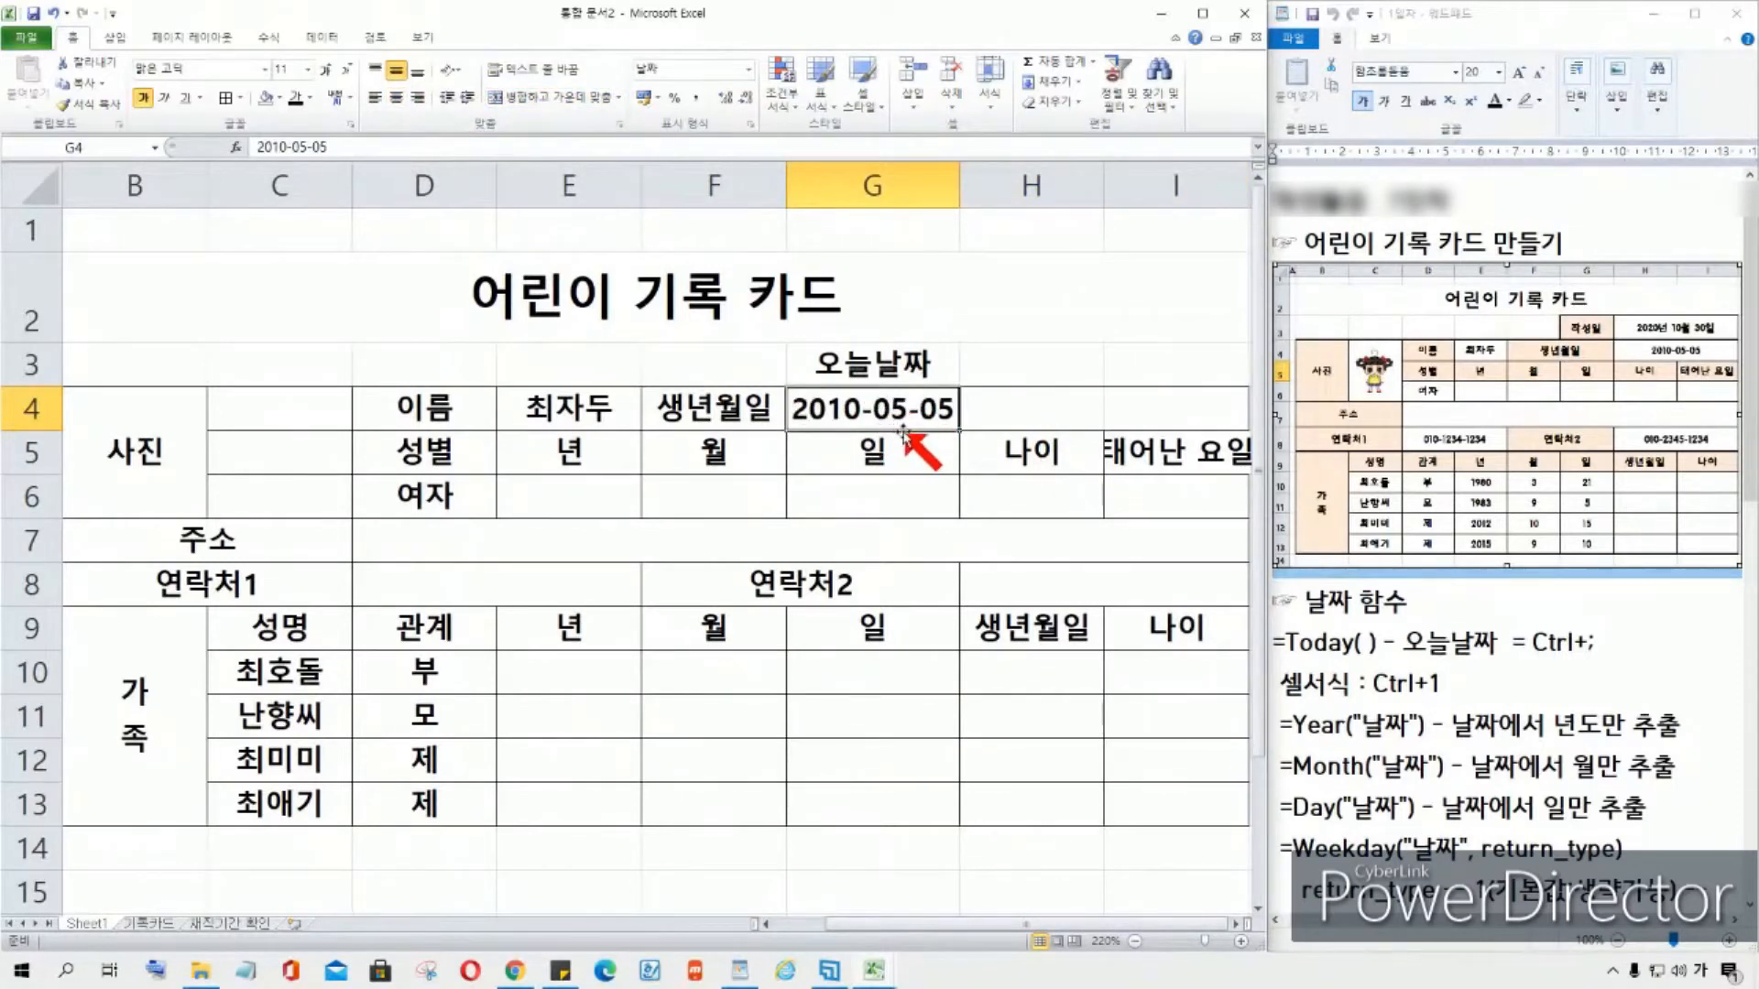
drag(909, 429, 1024, 420)
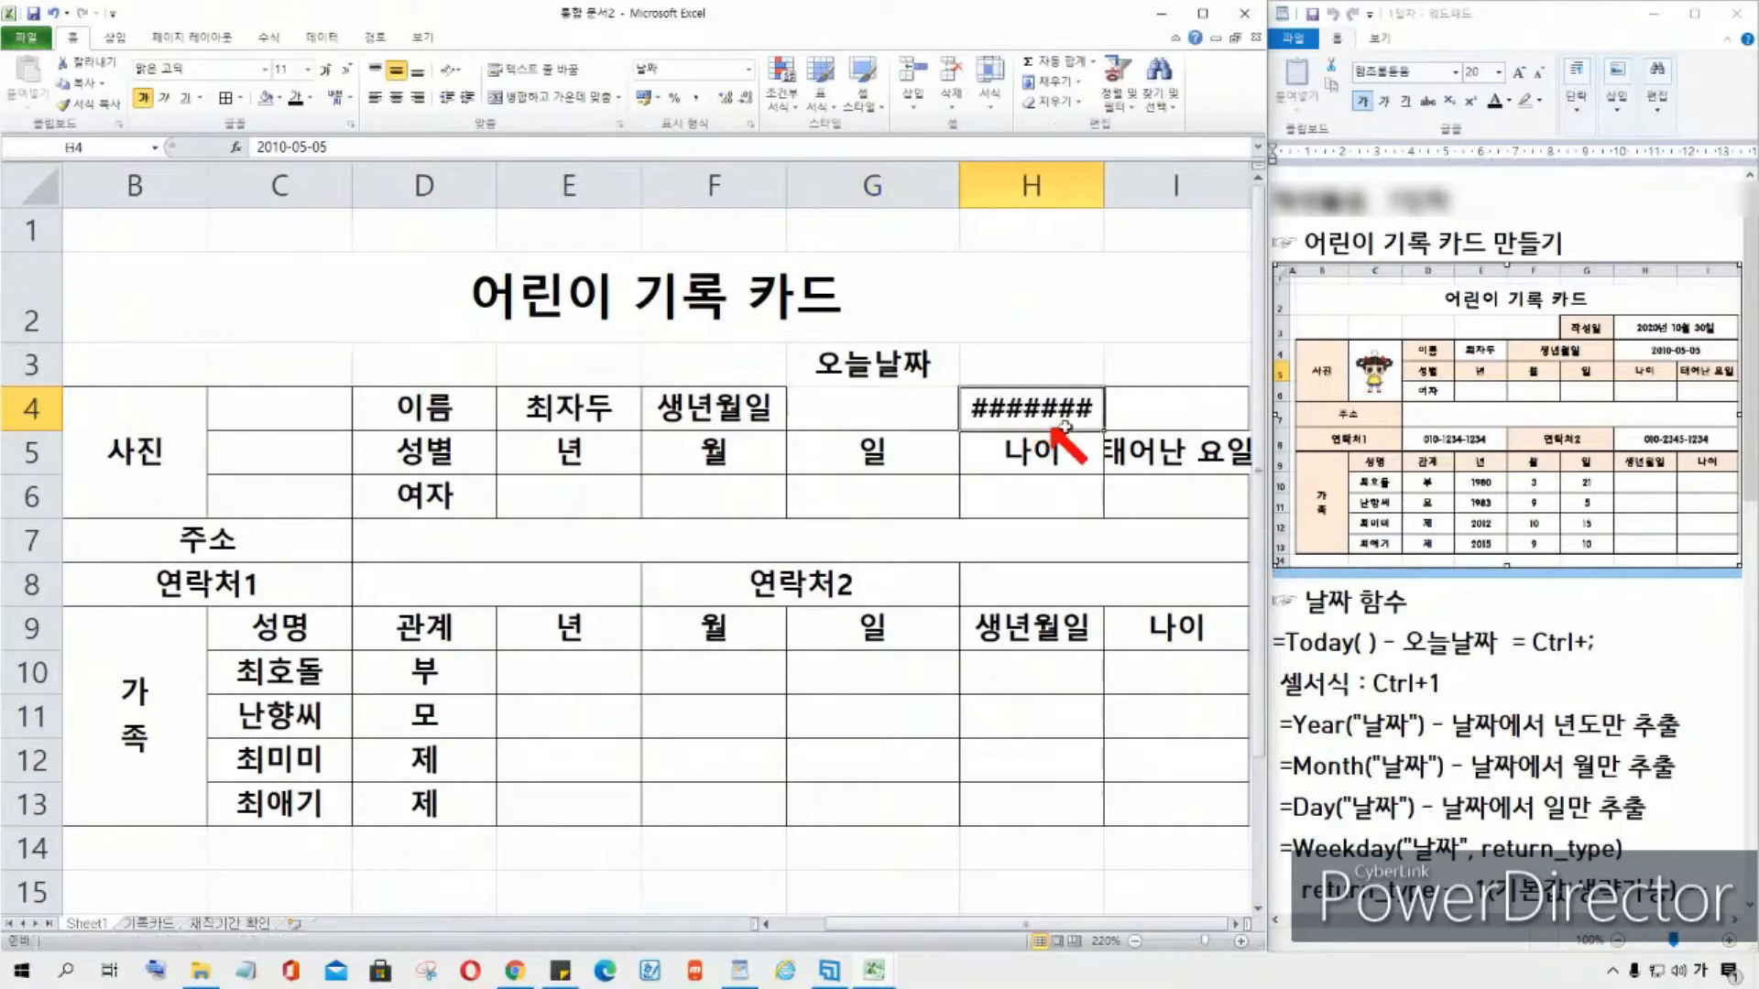
Step: Merge and center the 생년월일 label across F4:G4 and make column G slightly narrower
drag(760, 418, 815, 431)
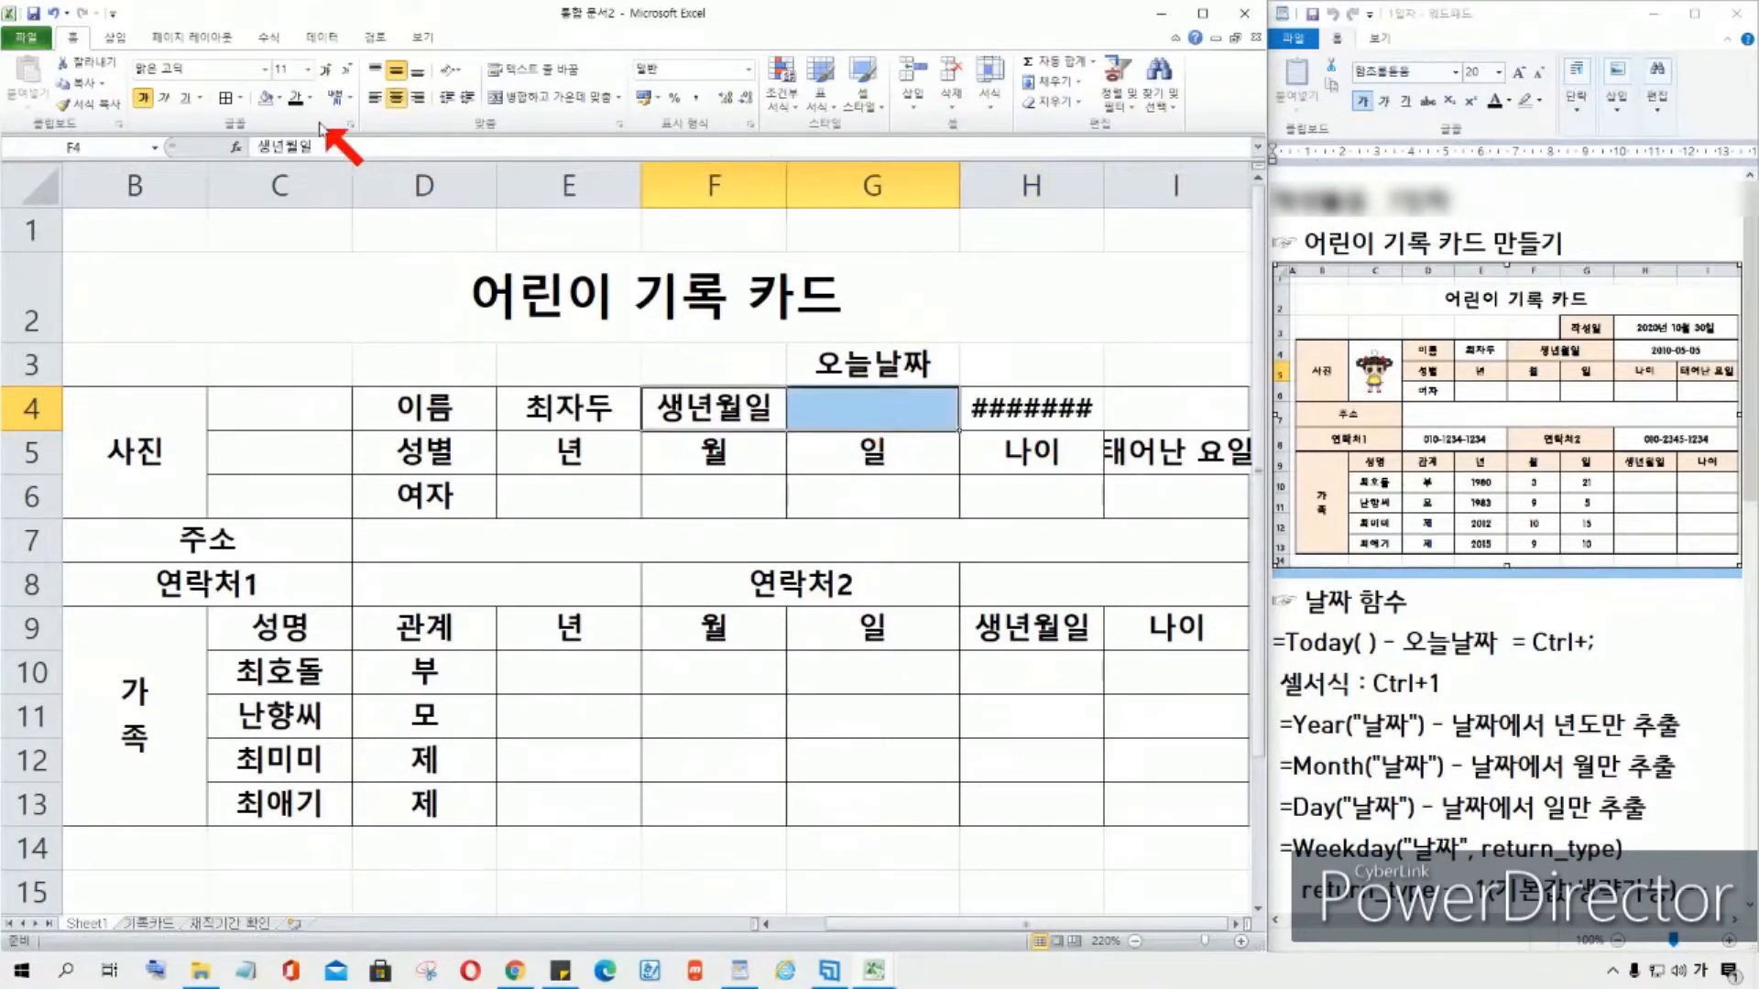
click(555, 98)
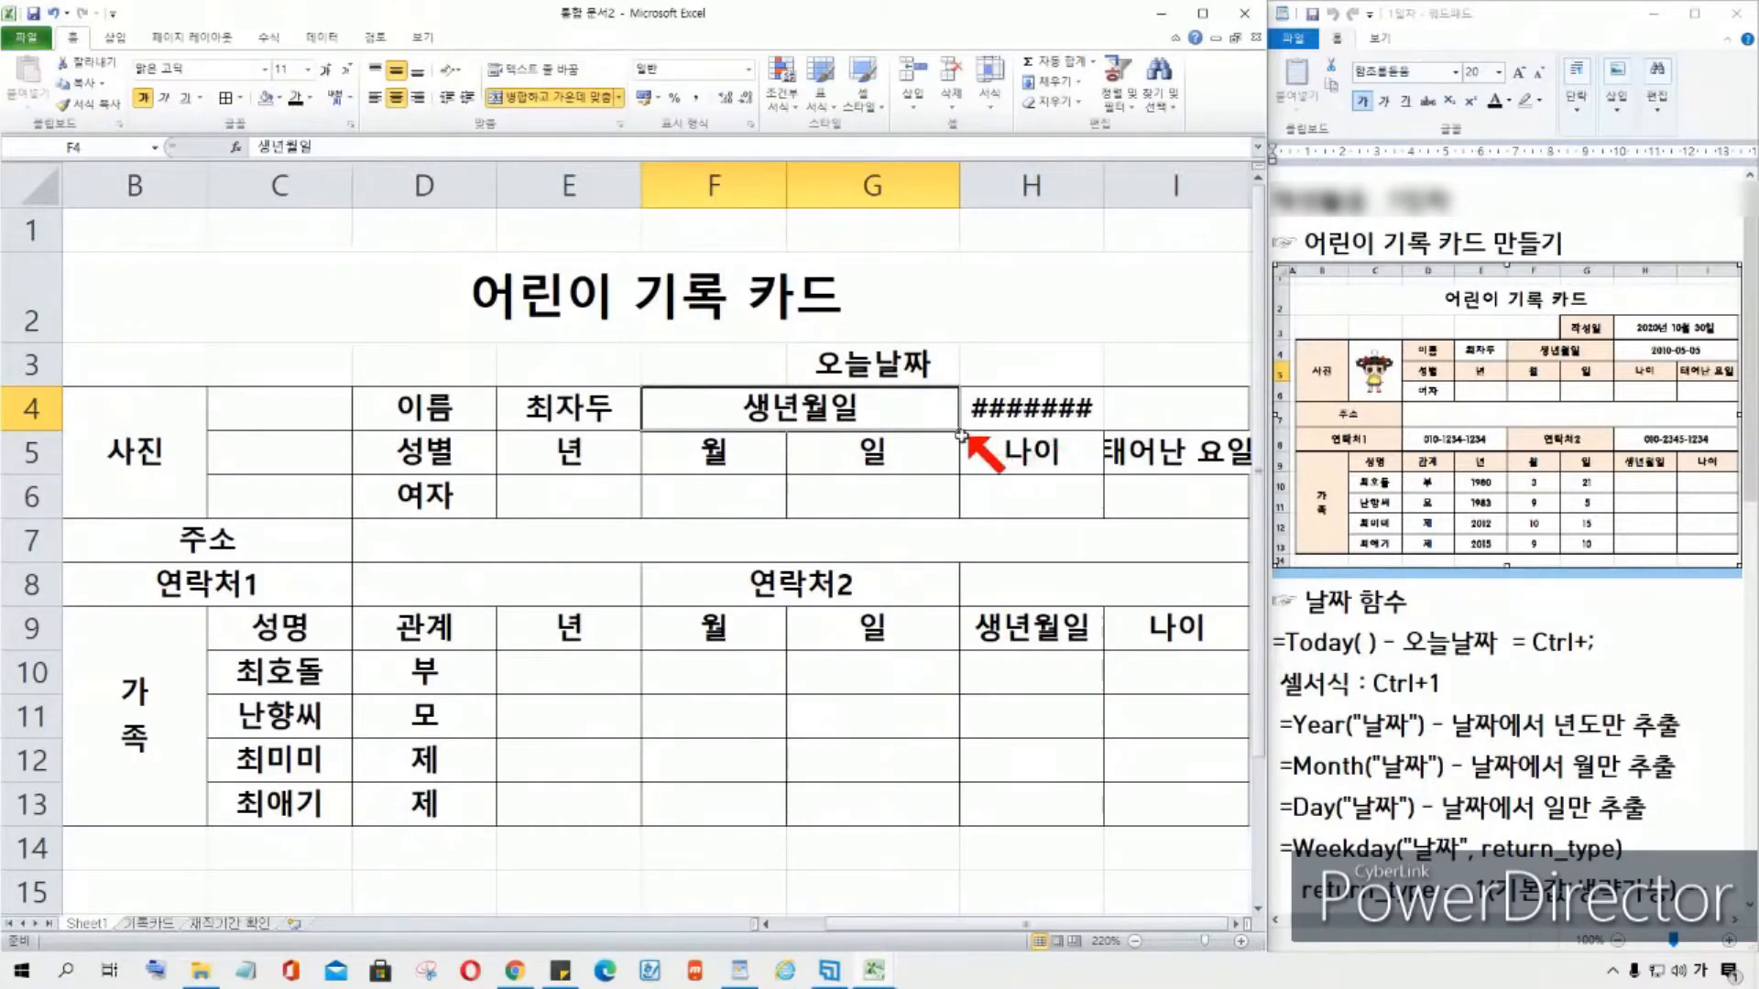
drag(957, 183, 945, 183)
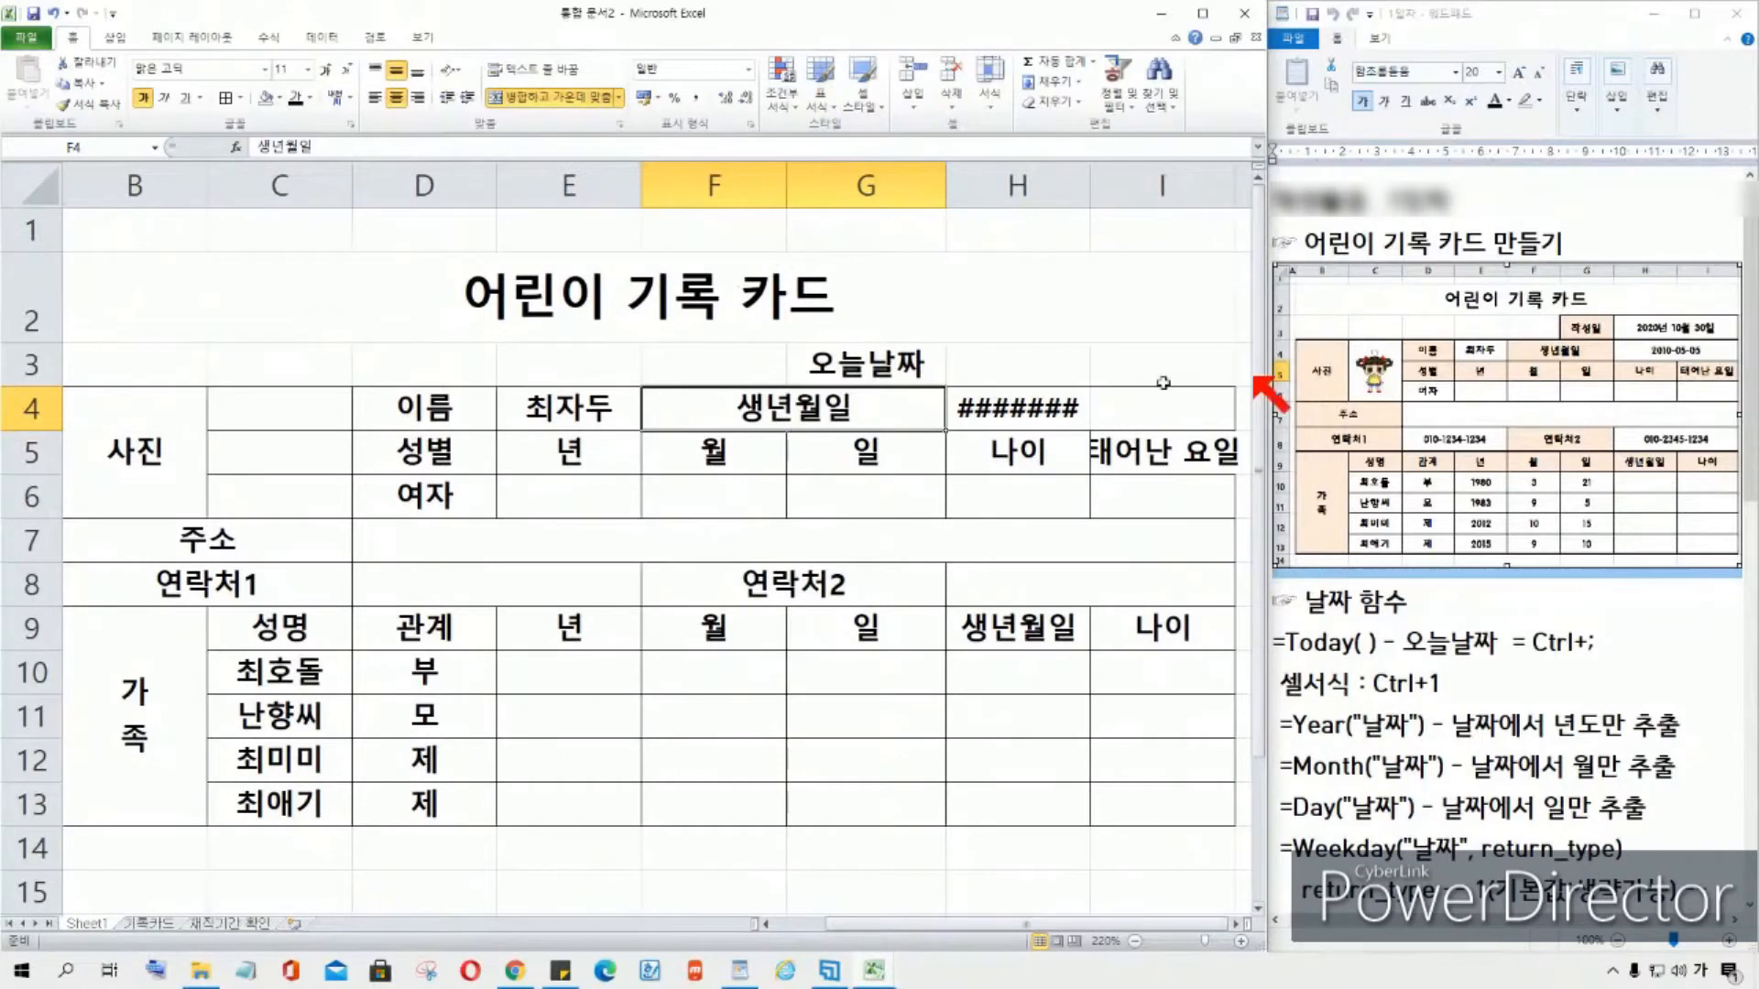
Step: Merge and center the birth date across H4:I4 so the full date fits
click(986, 412)
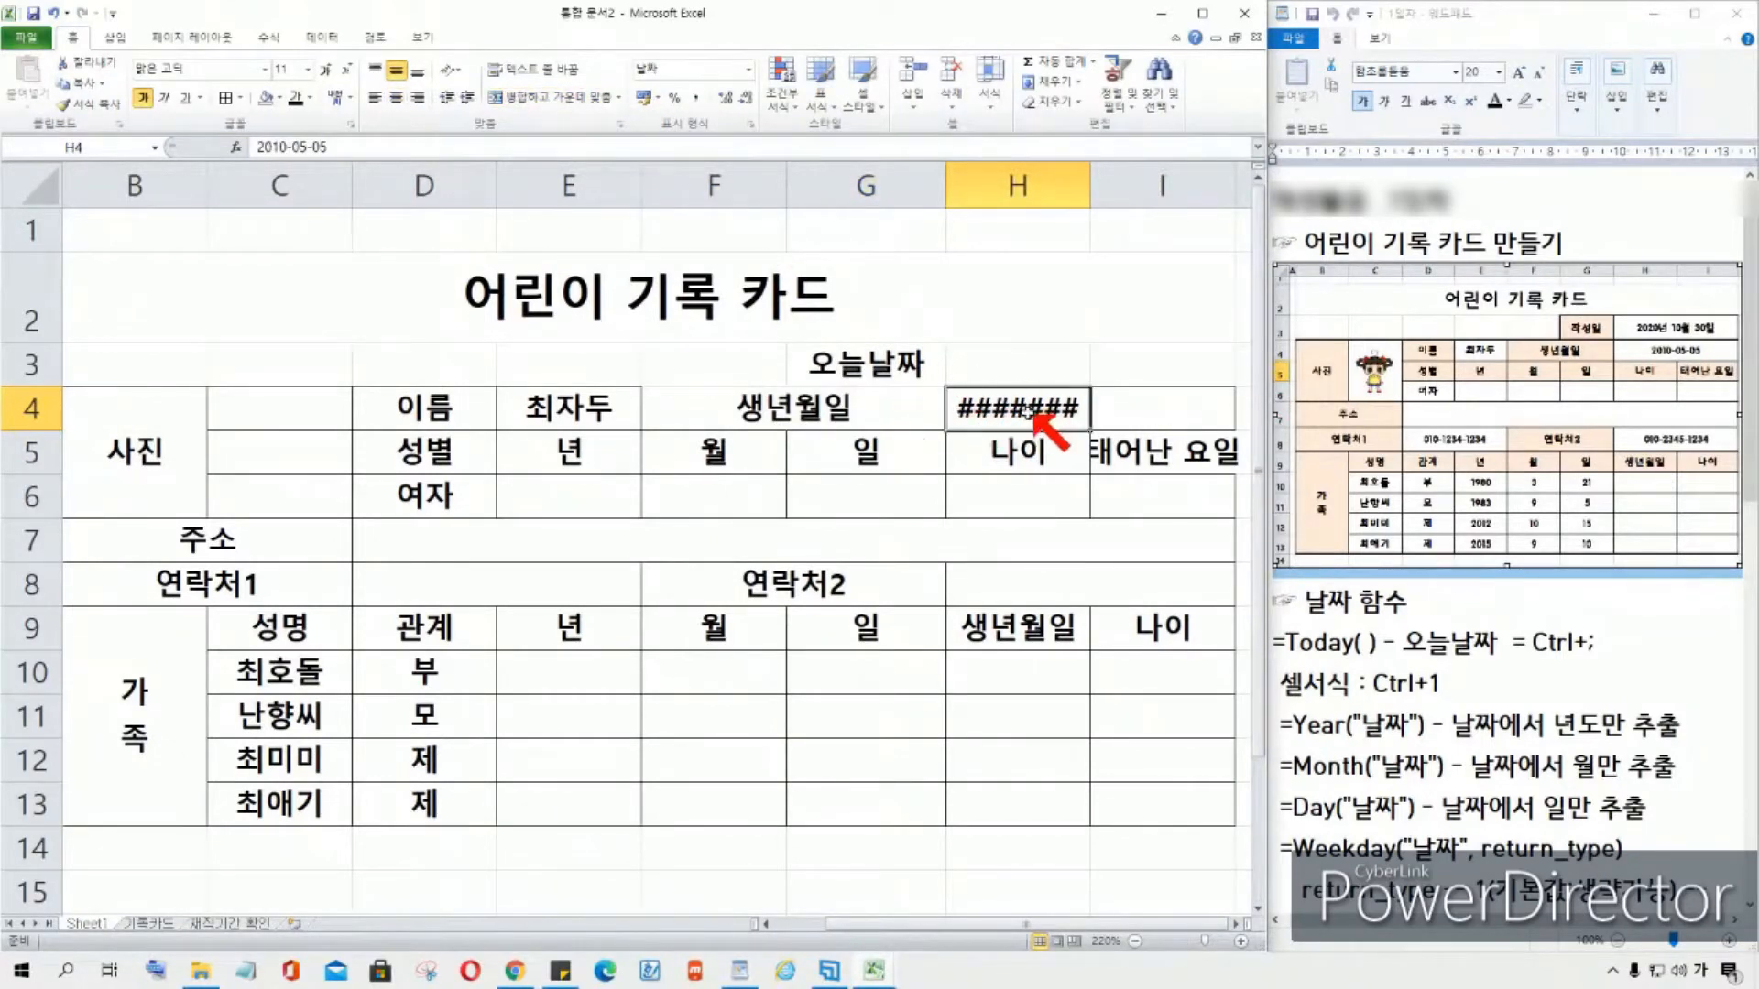
click(794, 399)
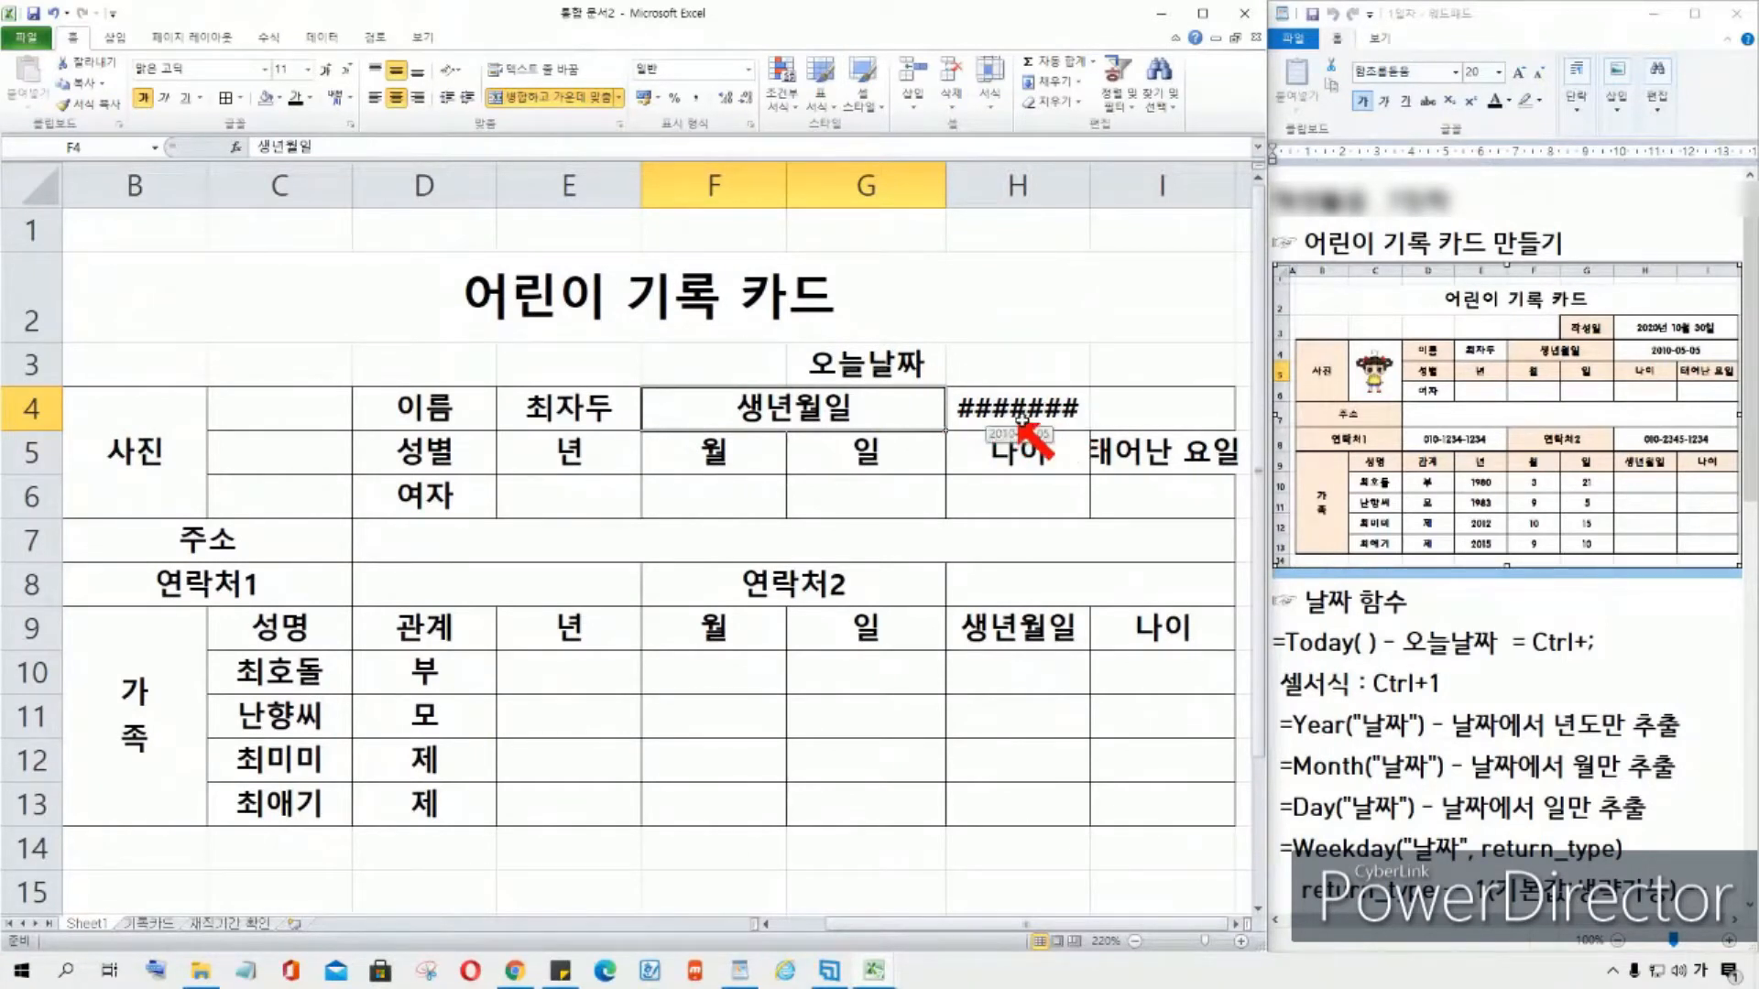
drag(1031, 417, 1200, 409)
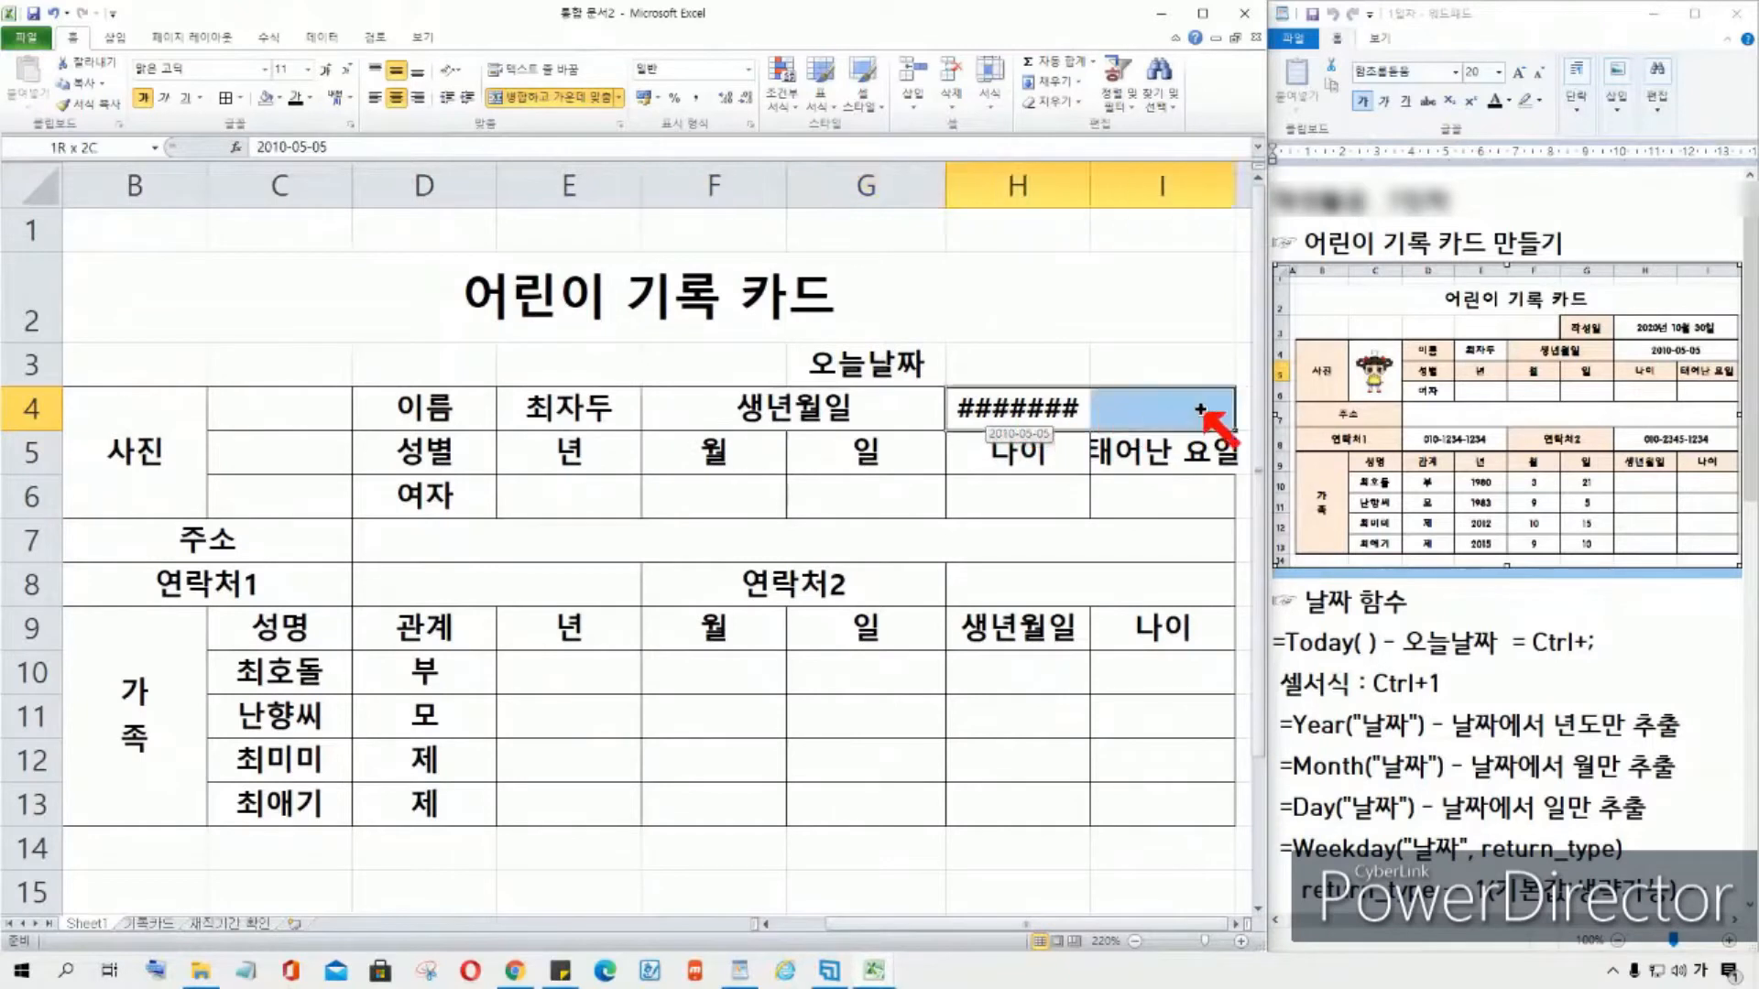
click(574, 102)
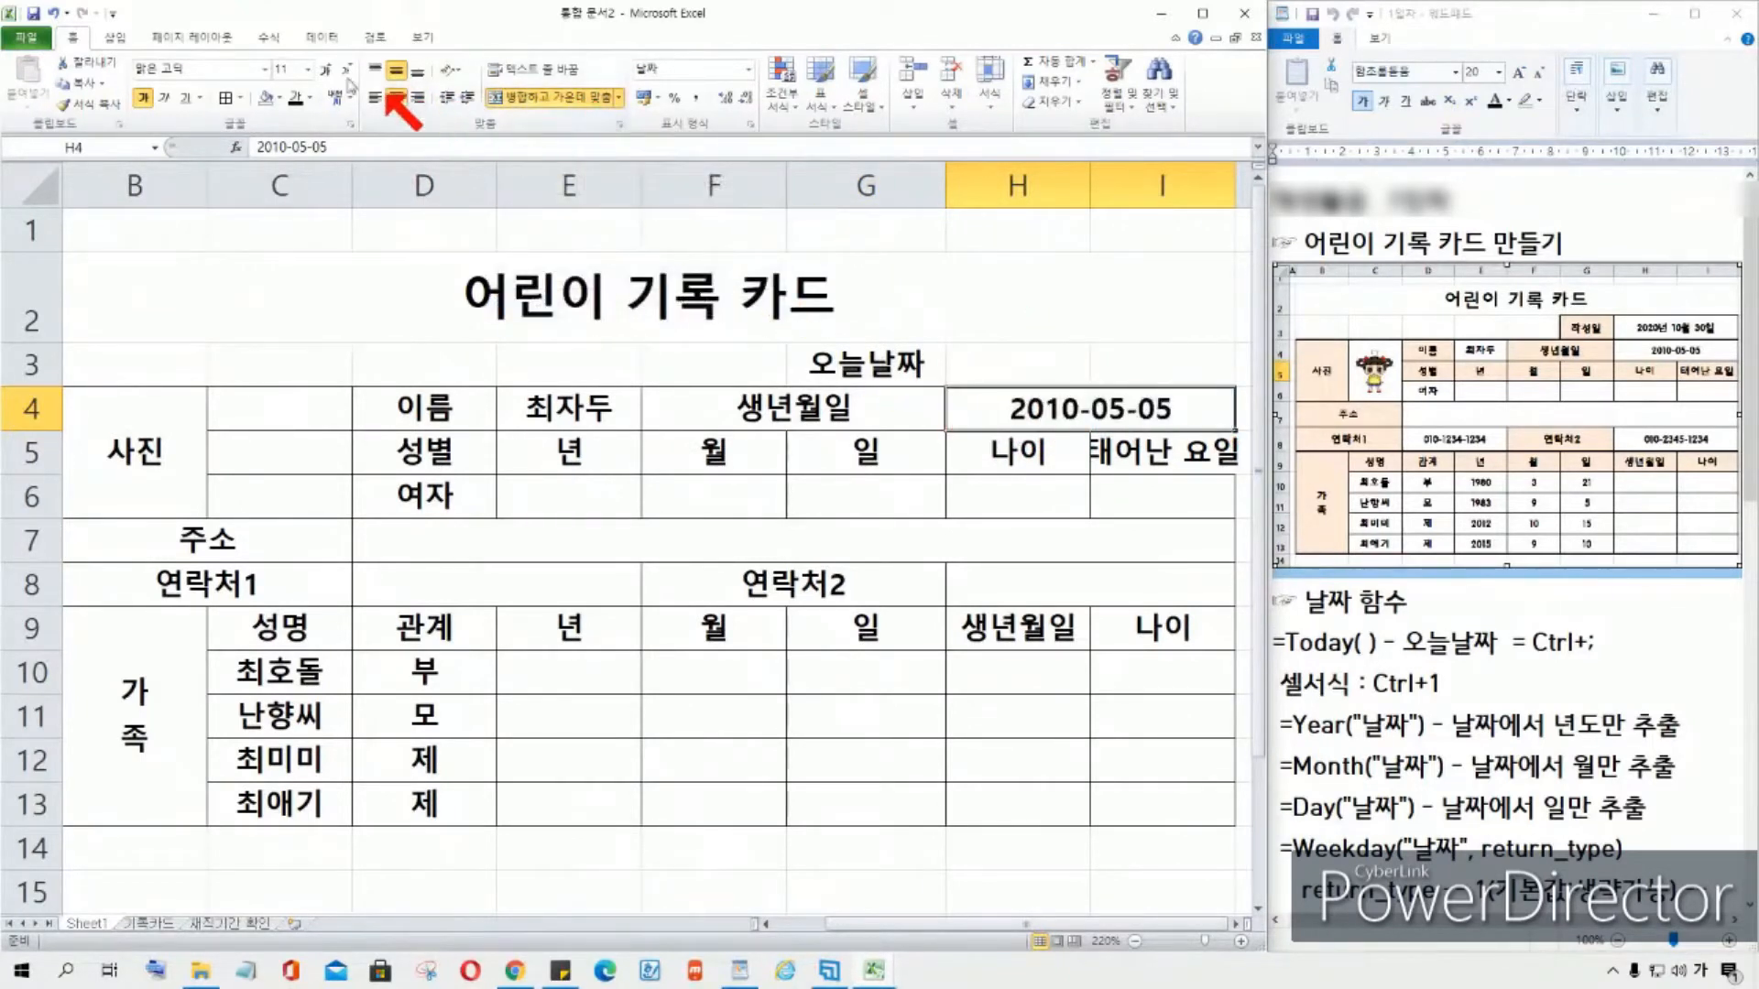
click(1132, 365)
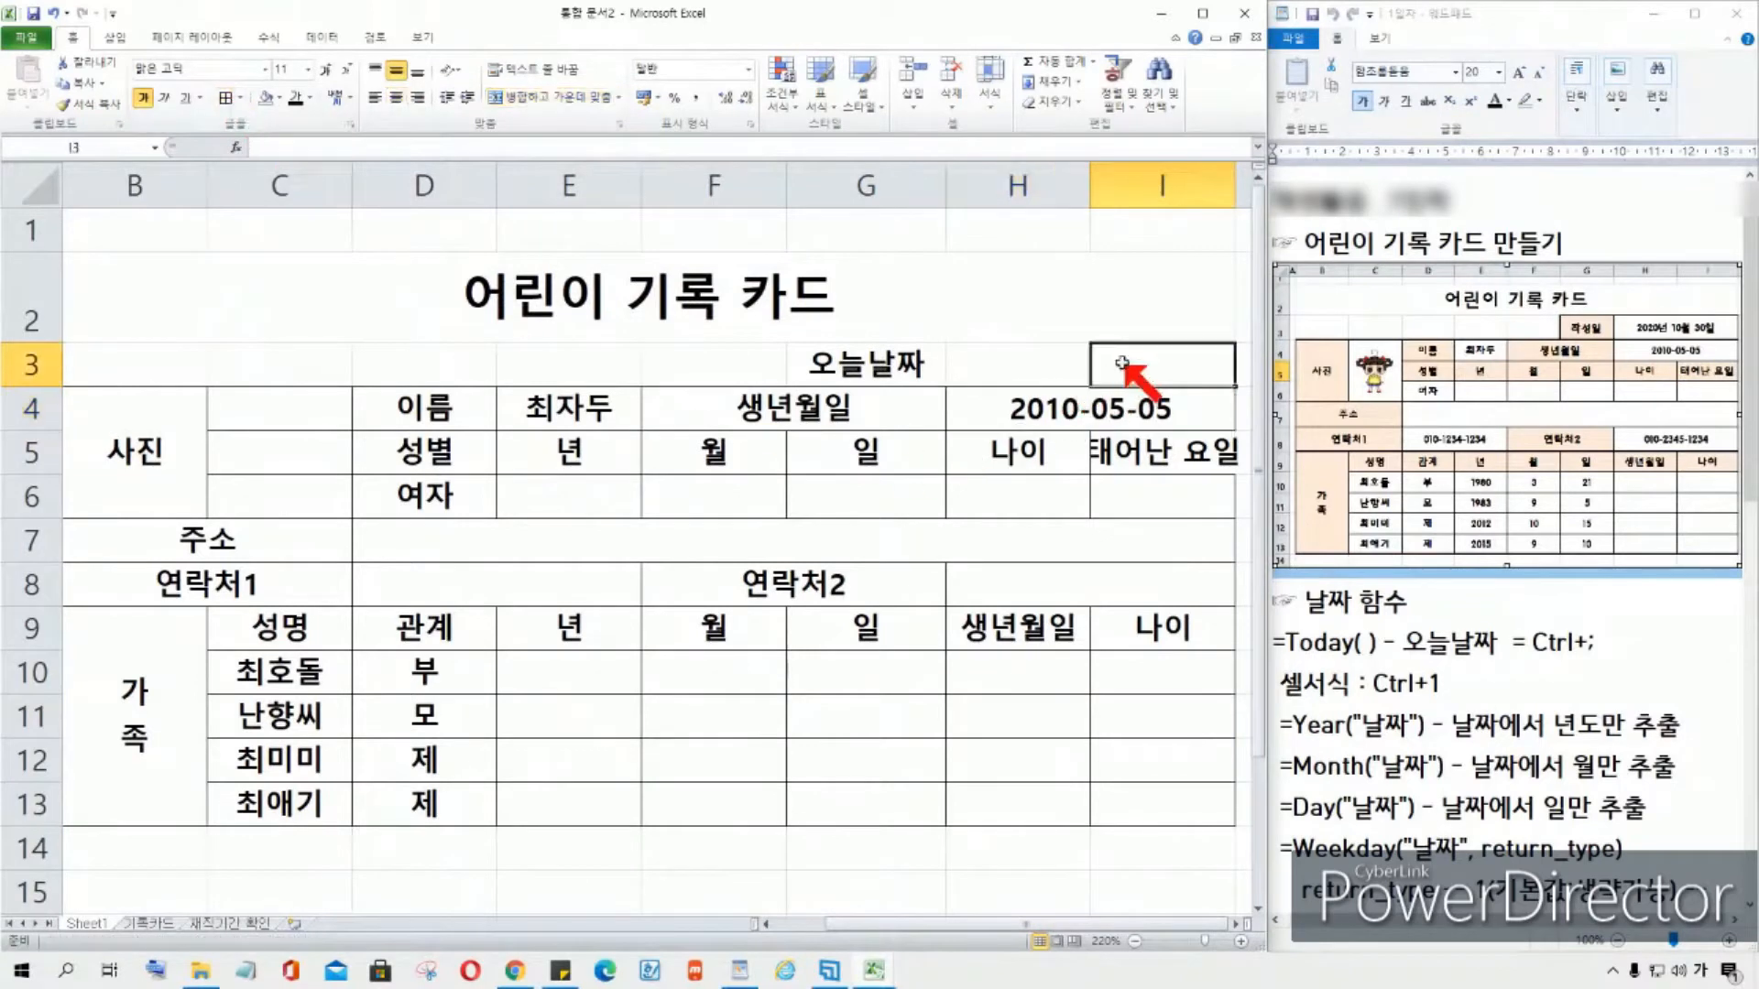
Step: Fill the merged 생년월일 label F4:G4 with yellow and the merged birth date cell H4:I4 with blue
click(1026, 494)
drag(844, 410, 921, 419)
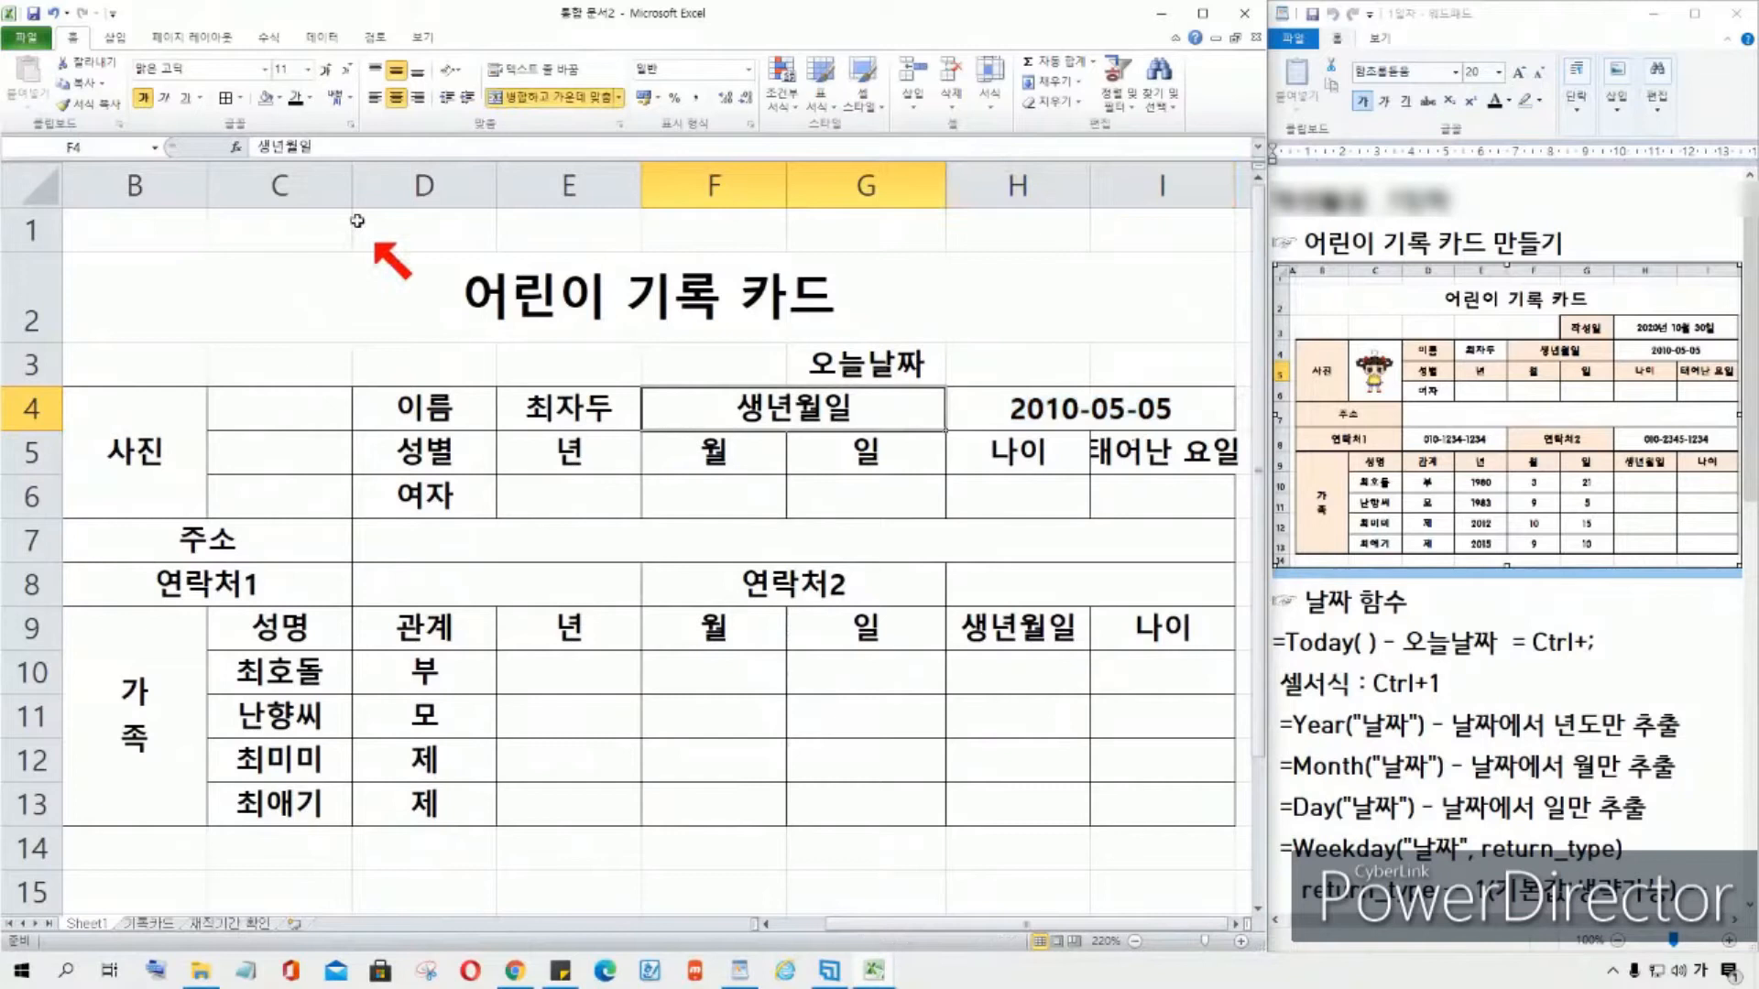
click(281, 98)
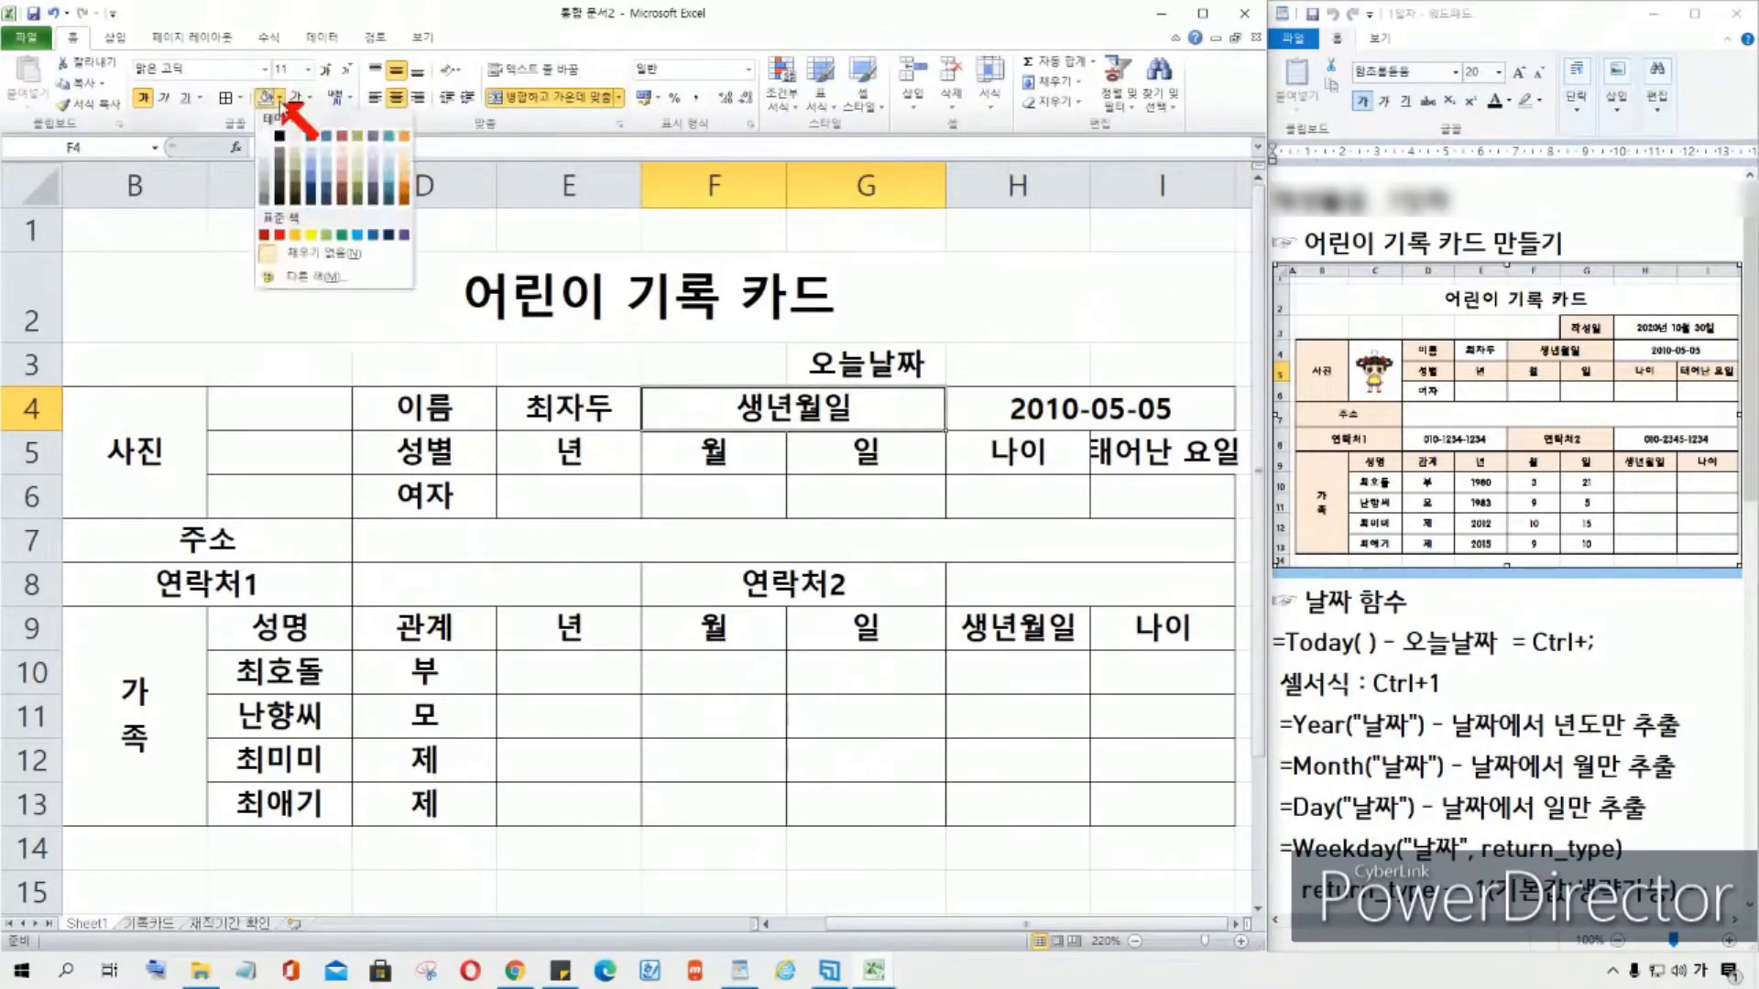
click(312, 236)
click(1010, 414)
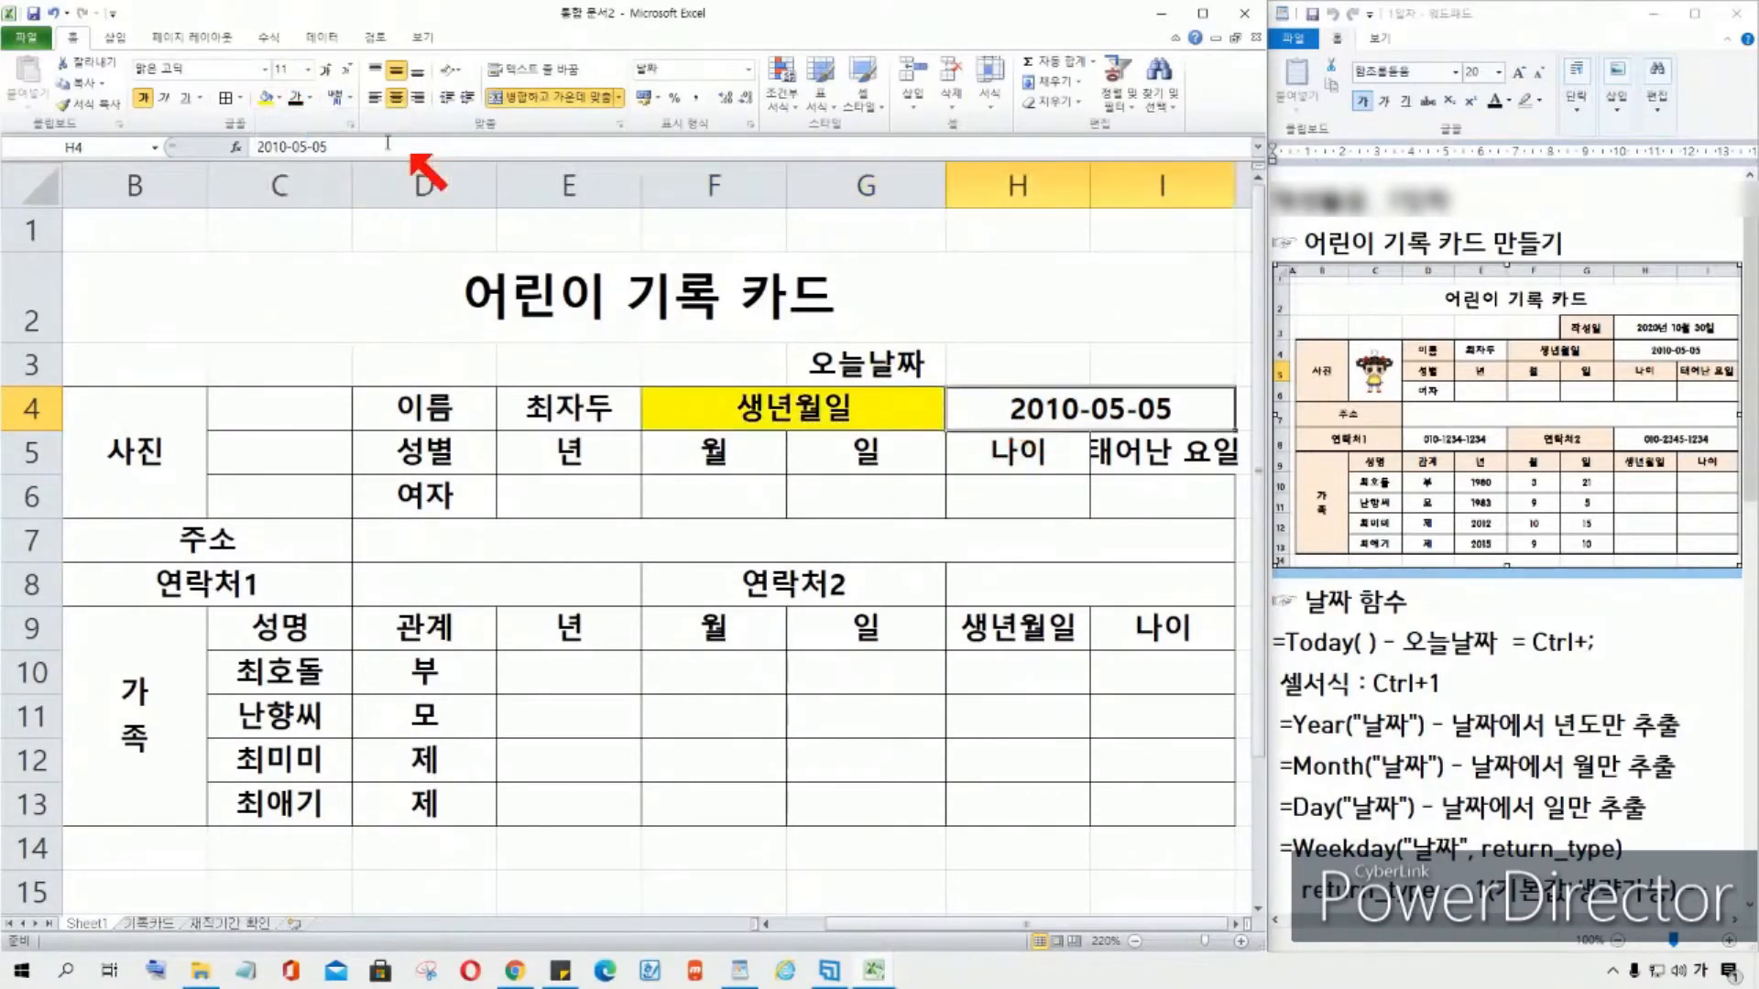
click(279, 98)
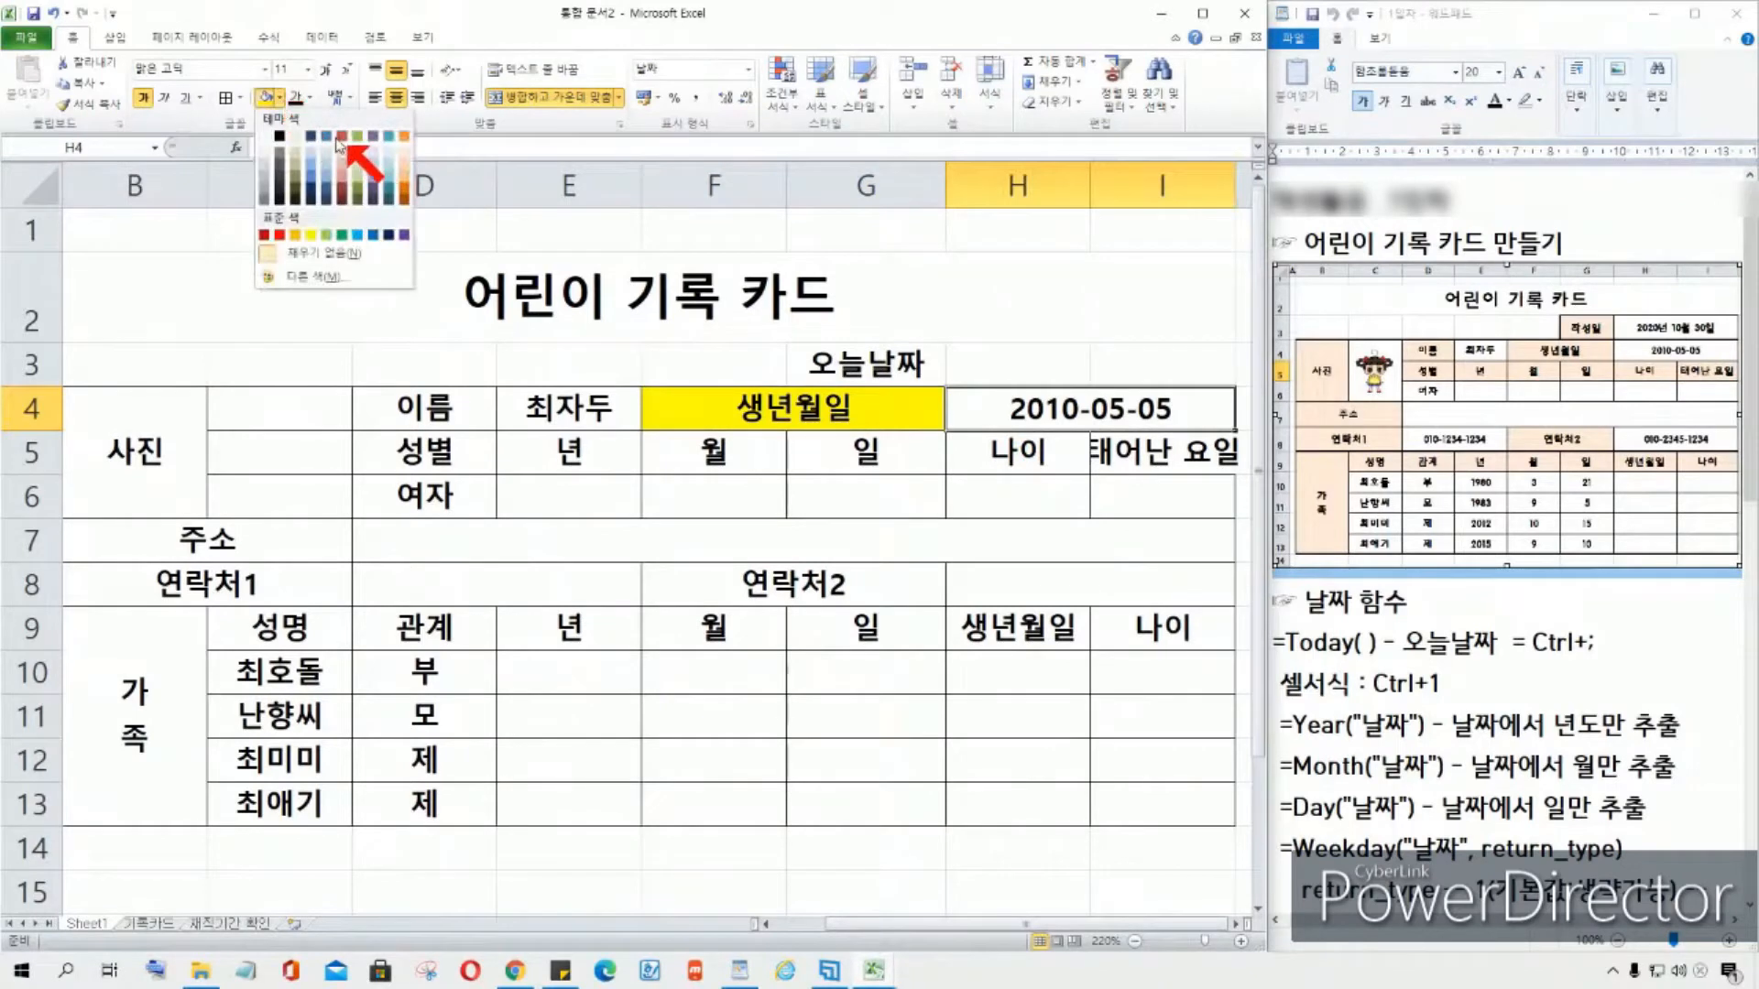
click(330, 137)
click(1013, 499)
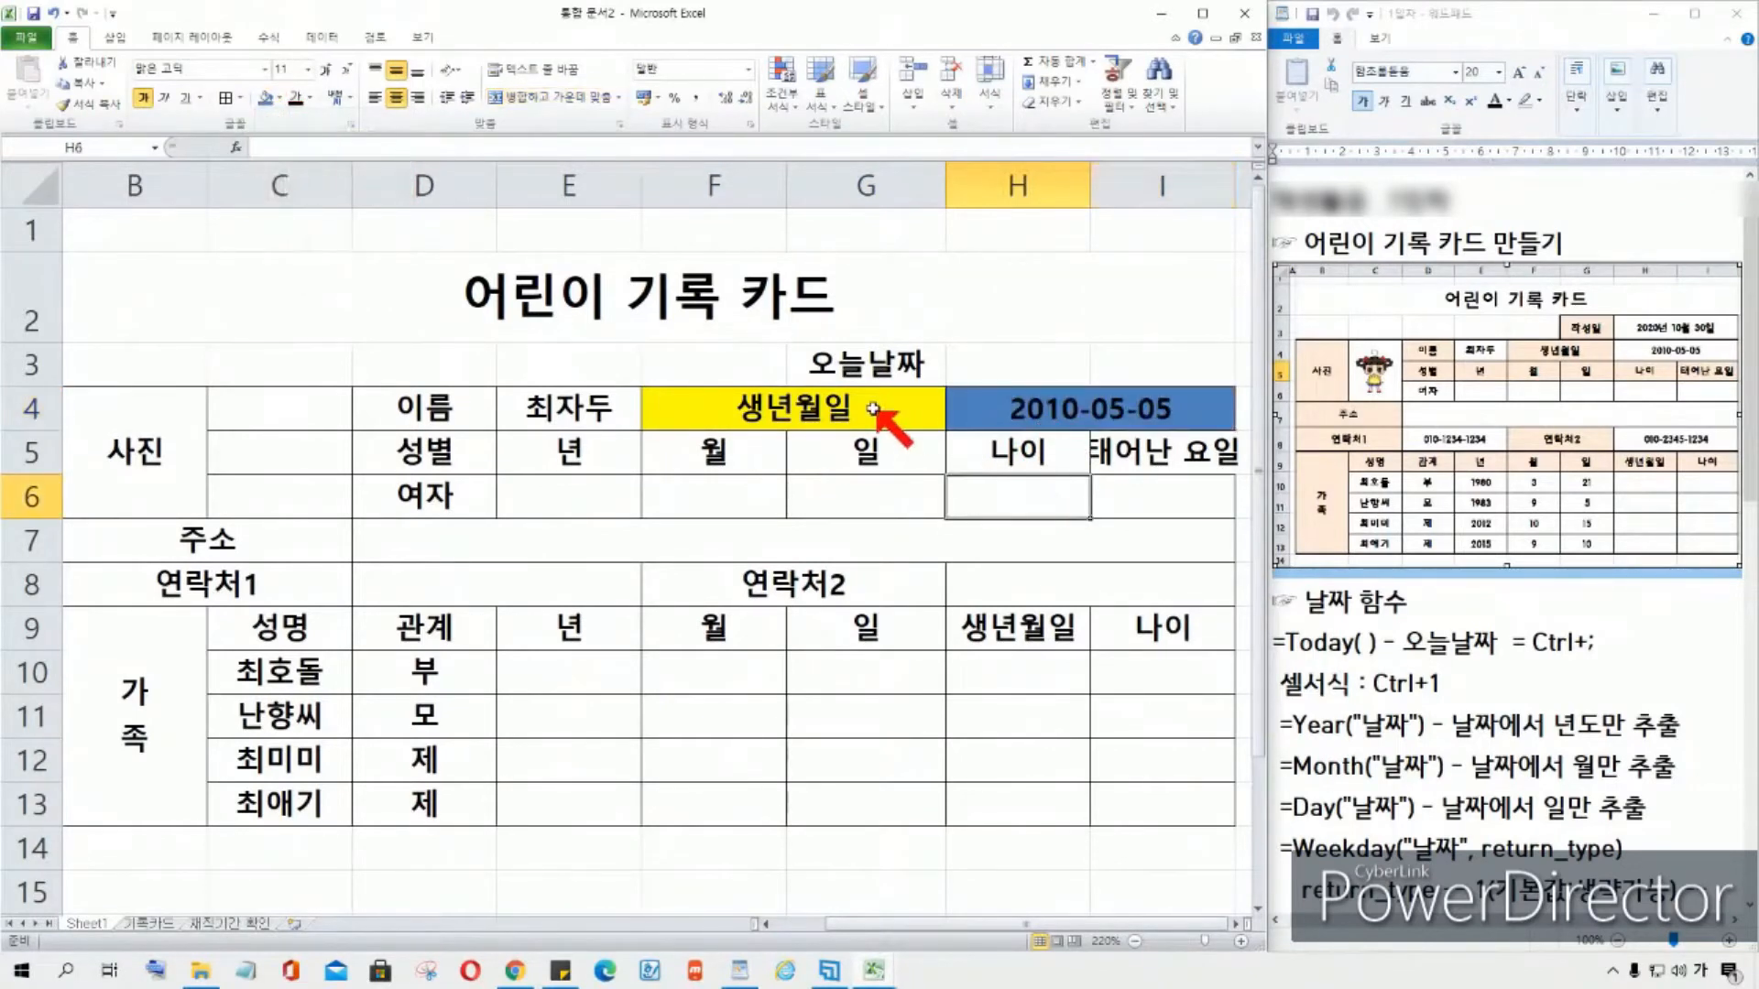
Step: Remove the fill color from the 생년월일 label and the birth date across F4:I4
click(827, 401)
click(1011, 412)
click(855, 401)
click(1008, 404)
click(870, 423)
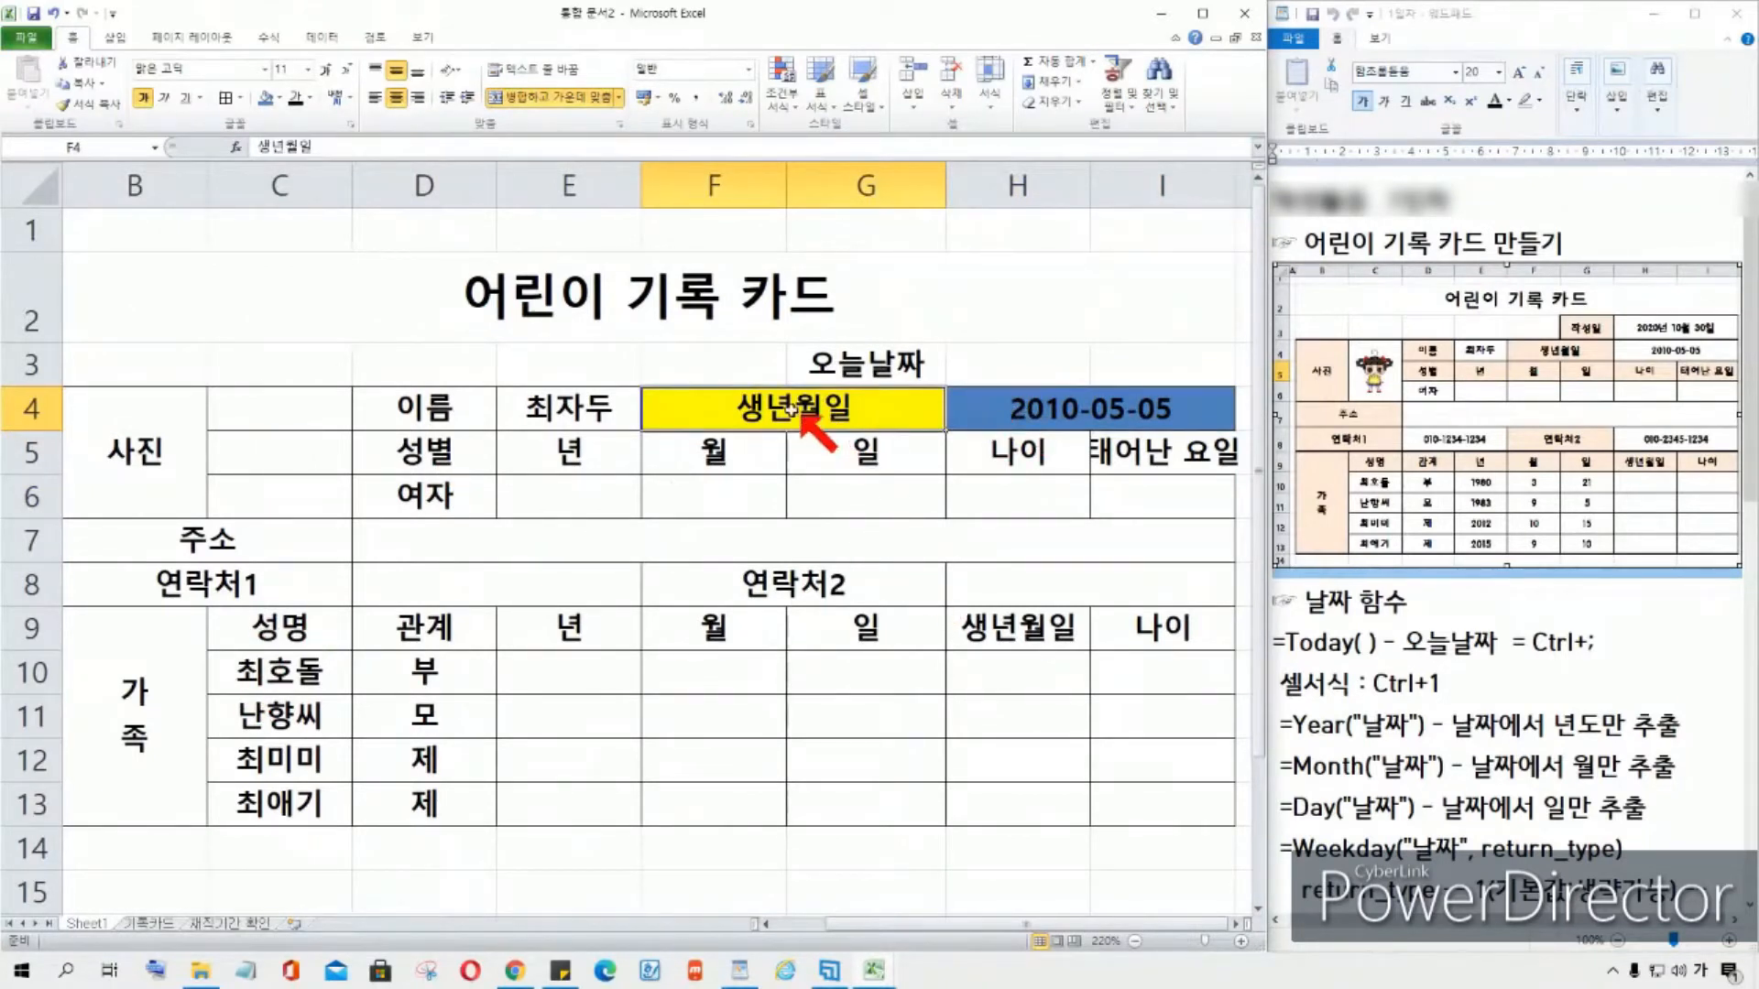
drag(792, 414, 1060, 424)
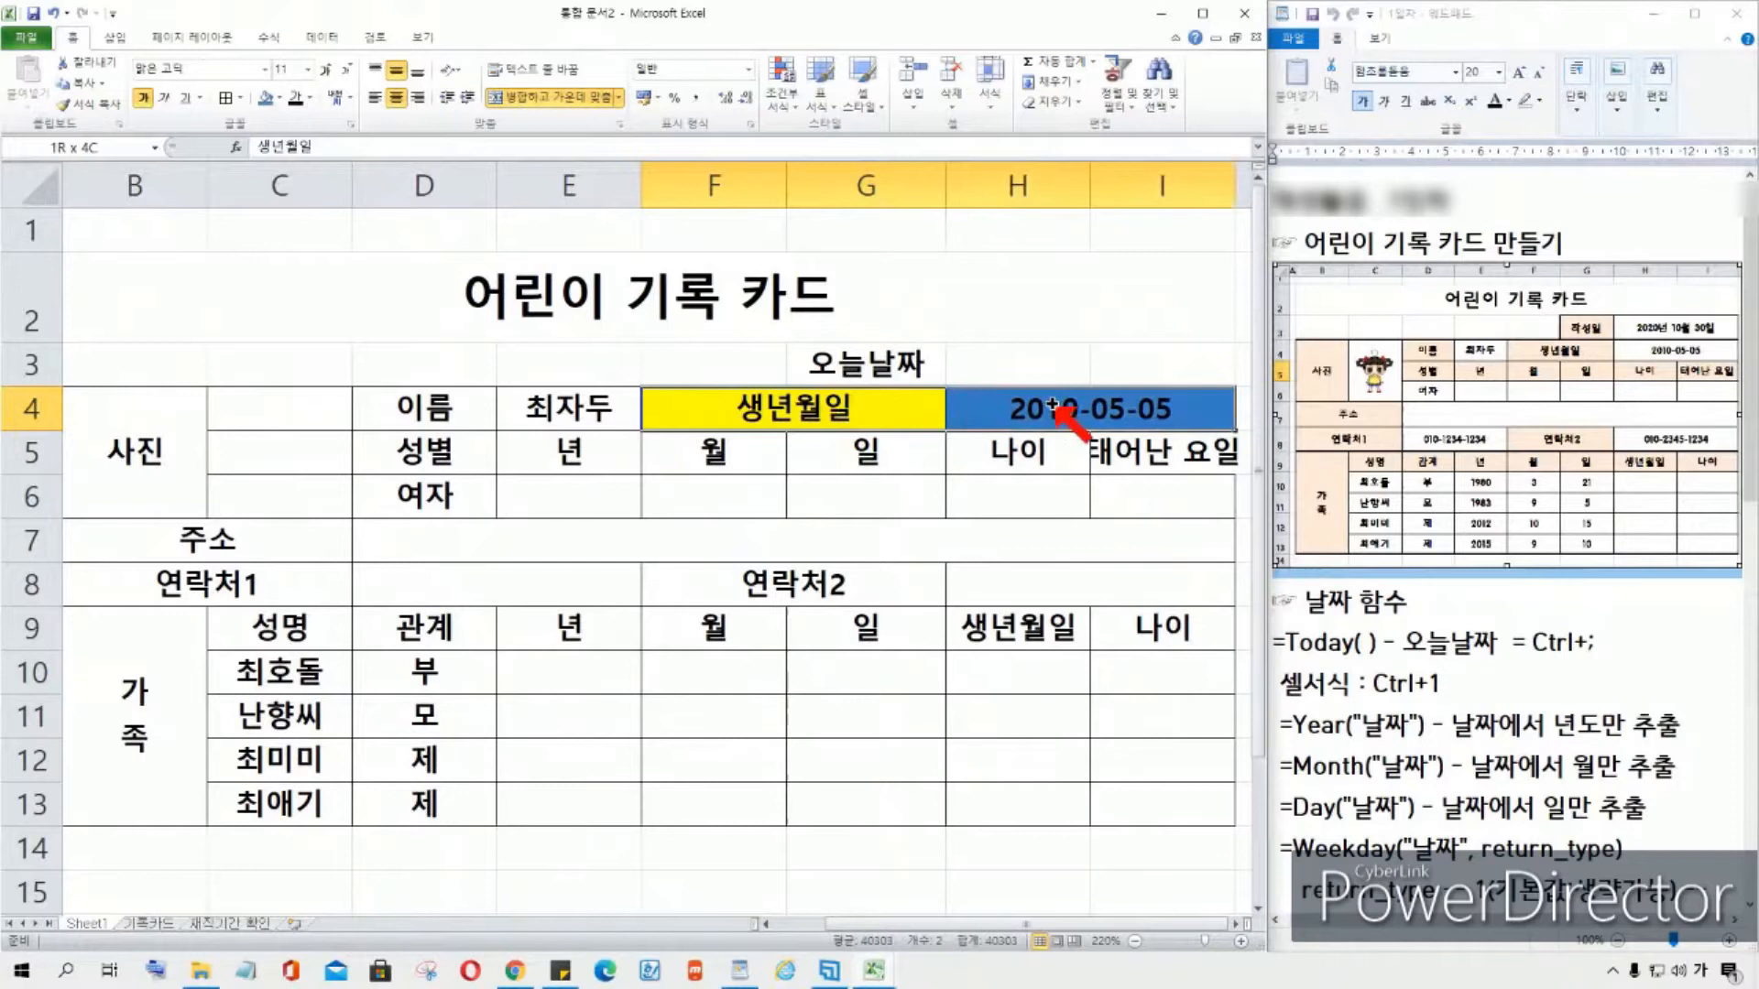
click(275, 97)
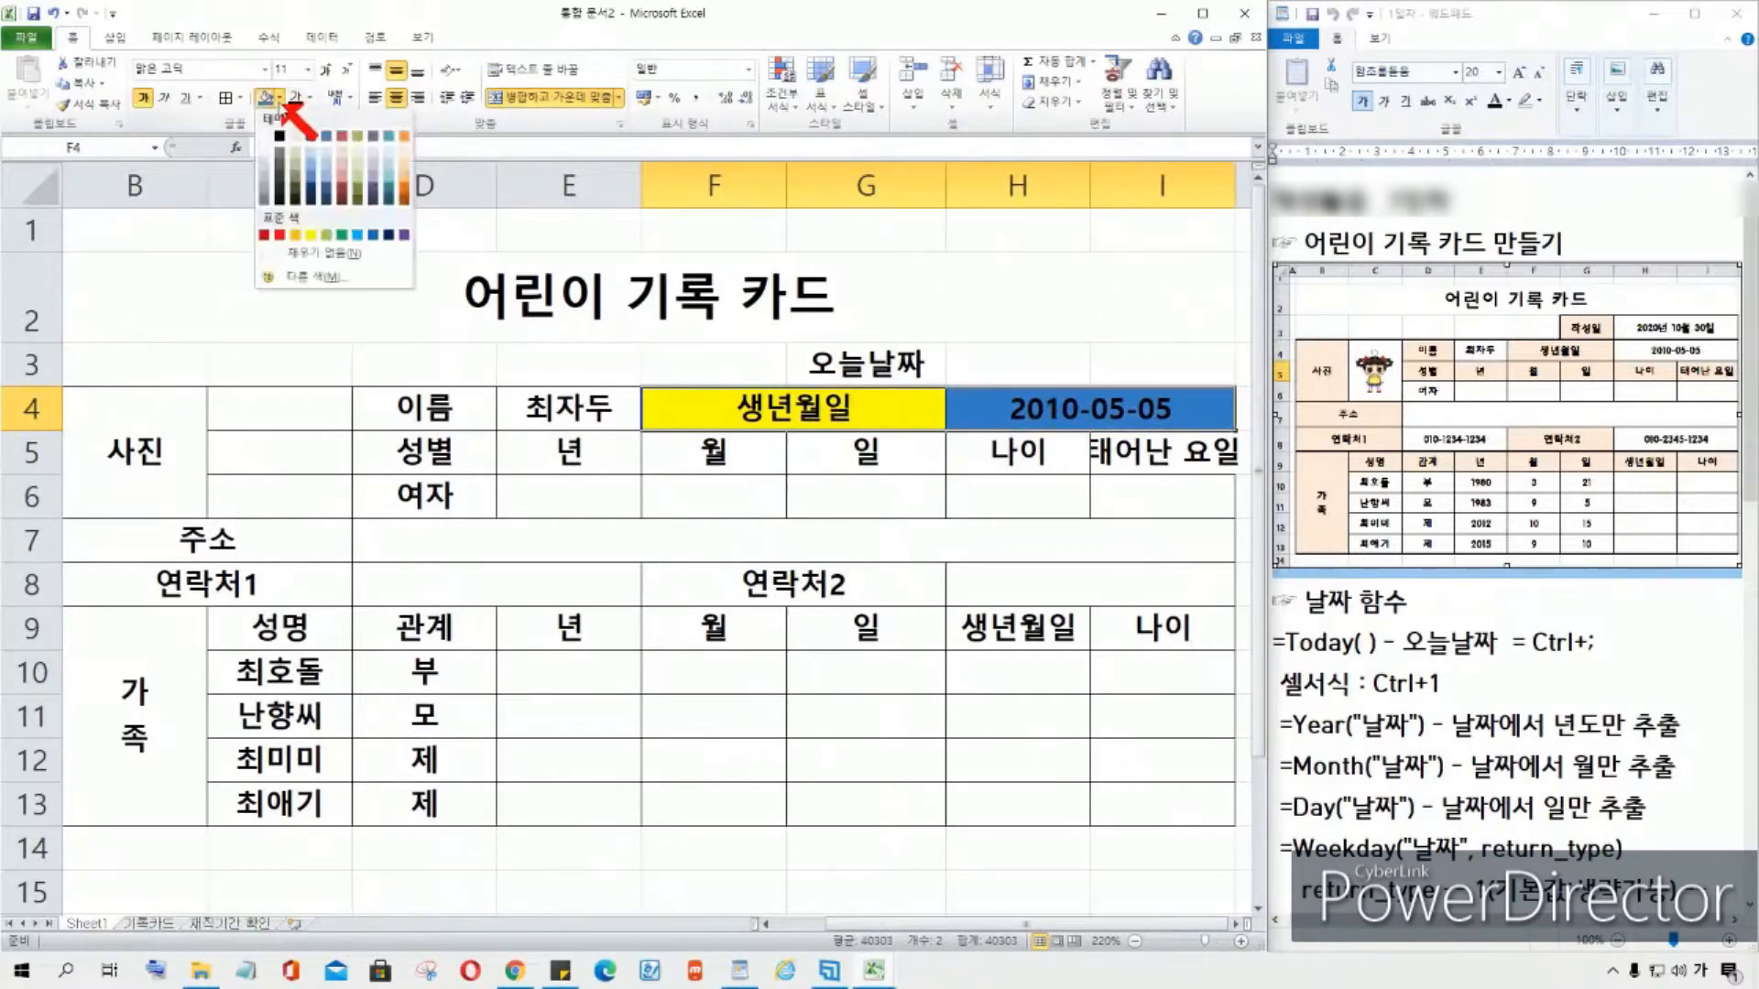
click(297, 254)
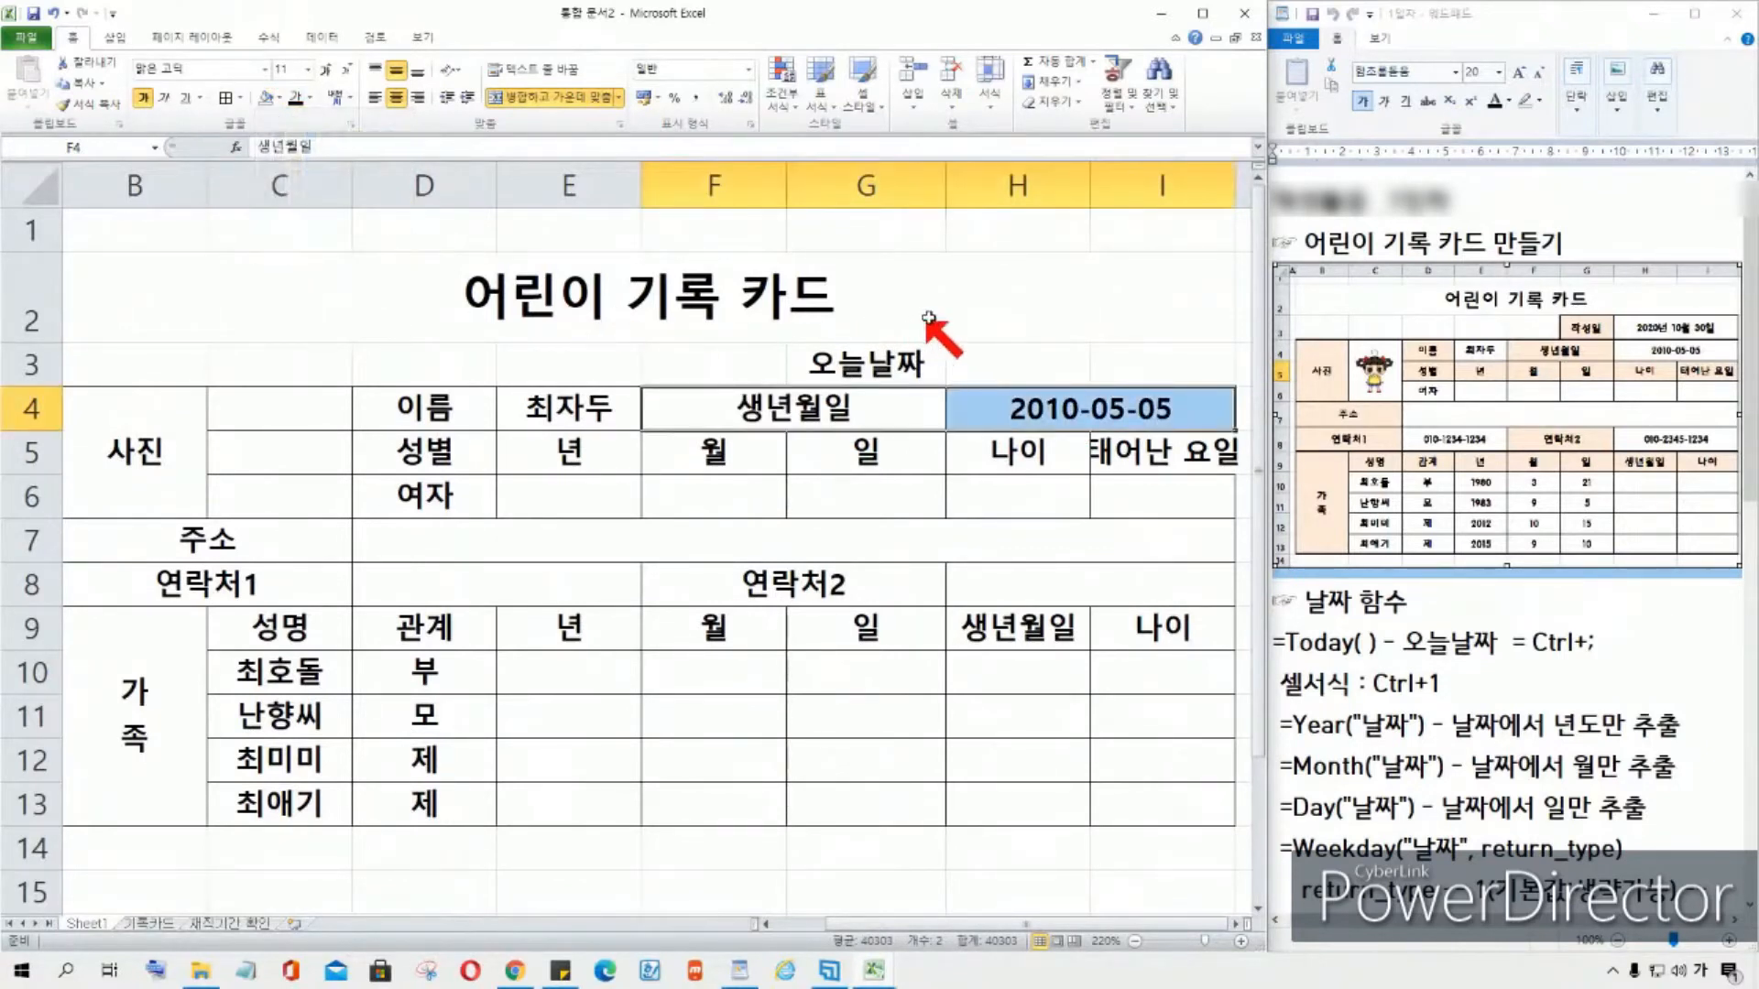
click(969, 317)
click(1015, 367)
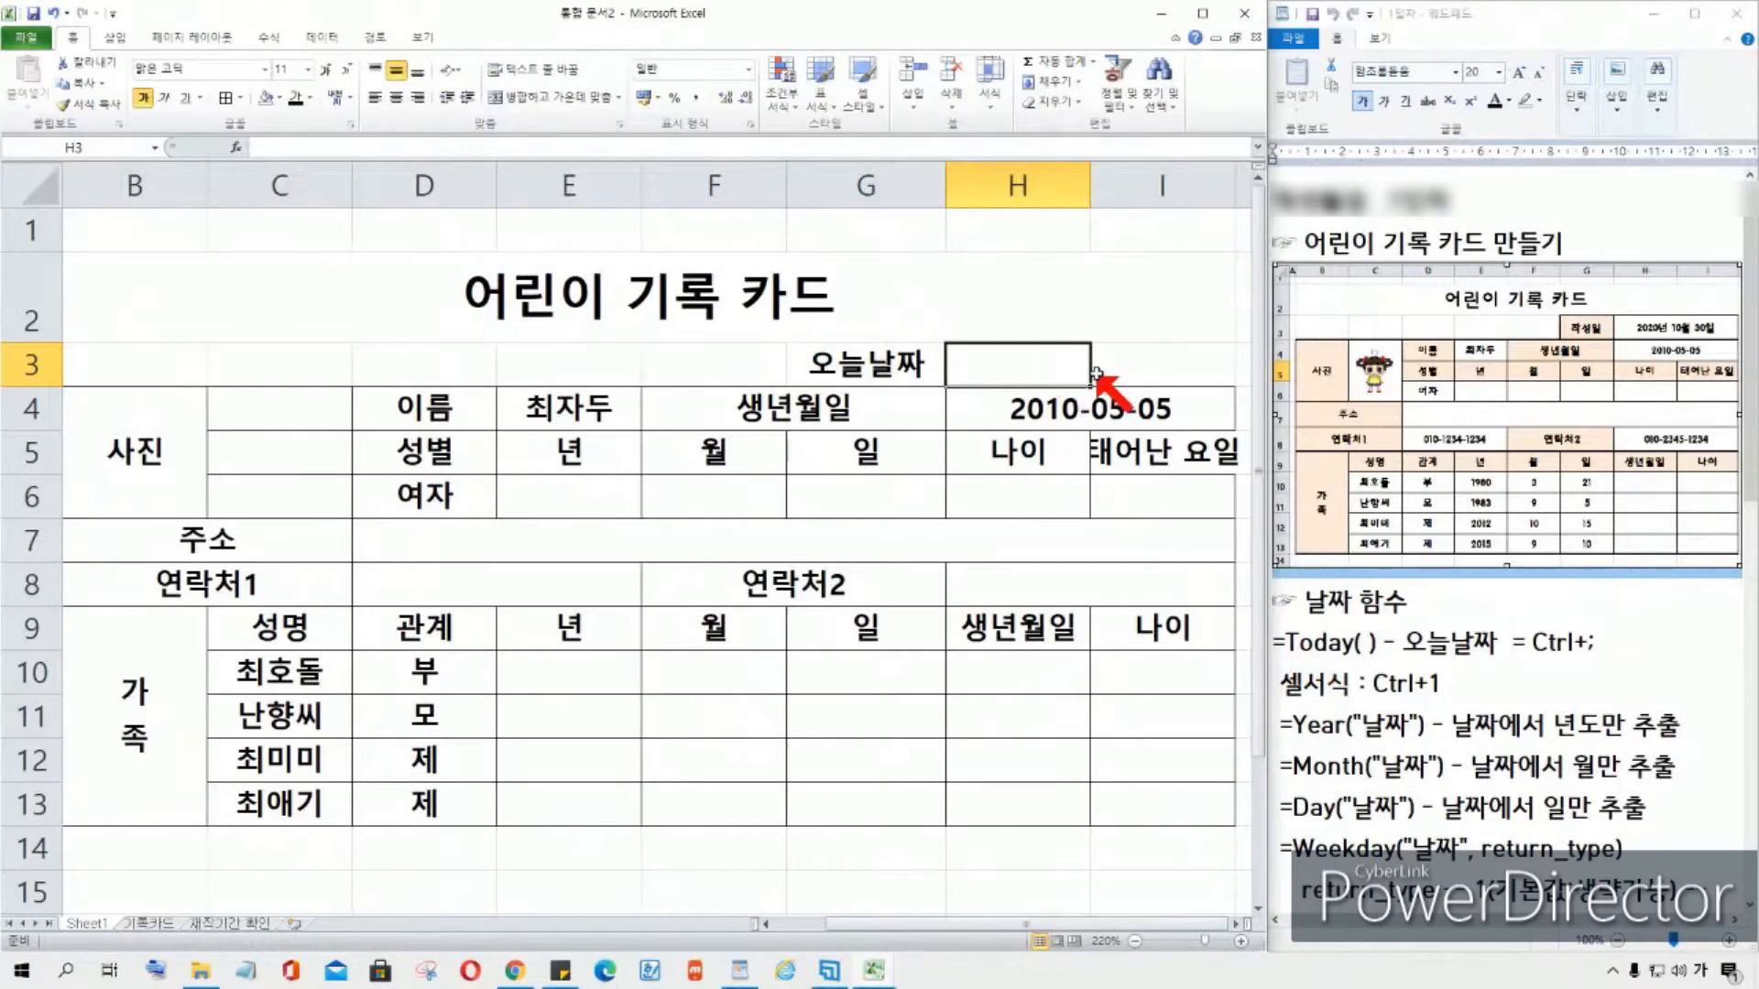
Step: Switch to the WordPad notes, color the "Today( ) - 오늘날짜 = Ctrl+;" text red and highlight its Ctrl+; part
click(1329, 647)
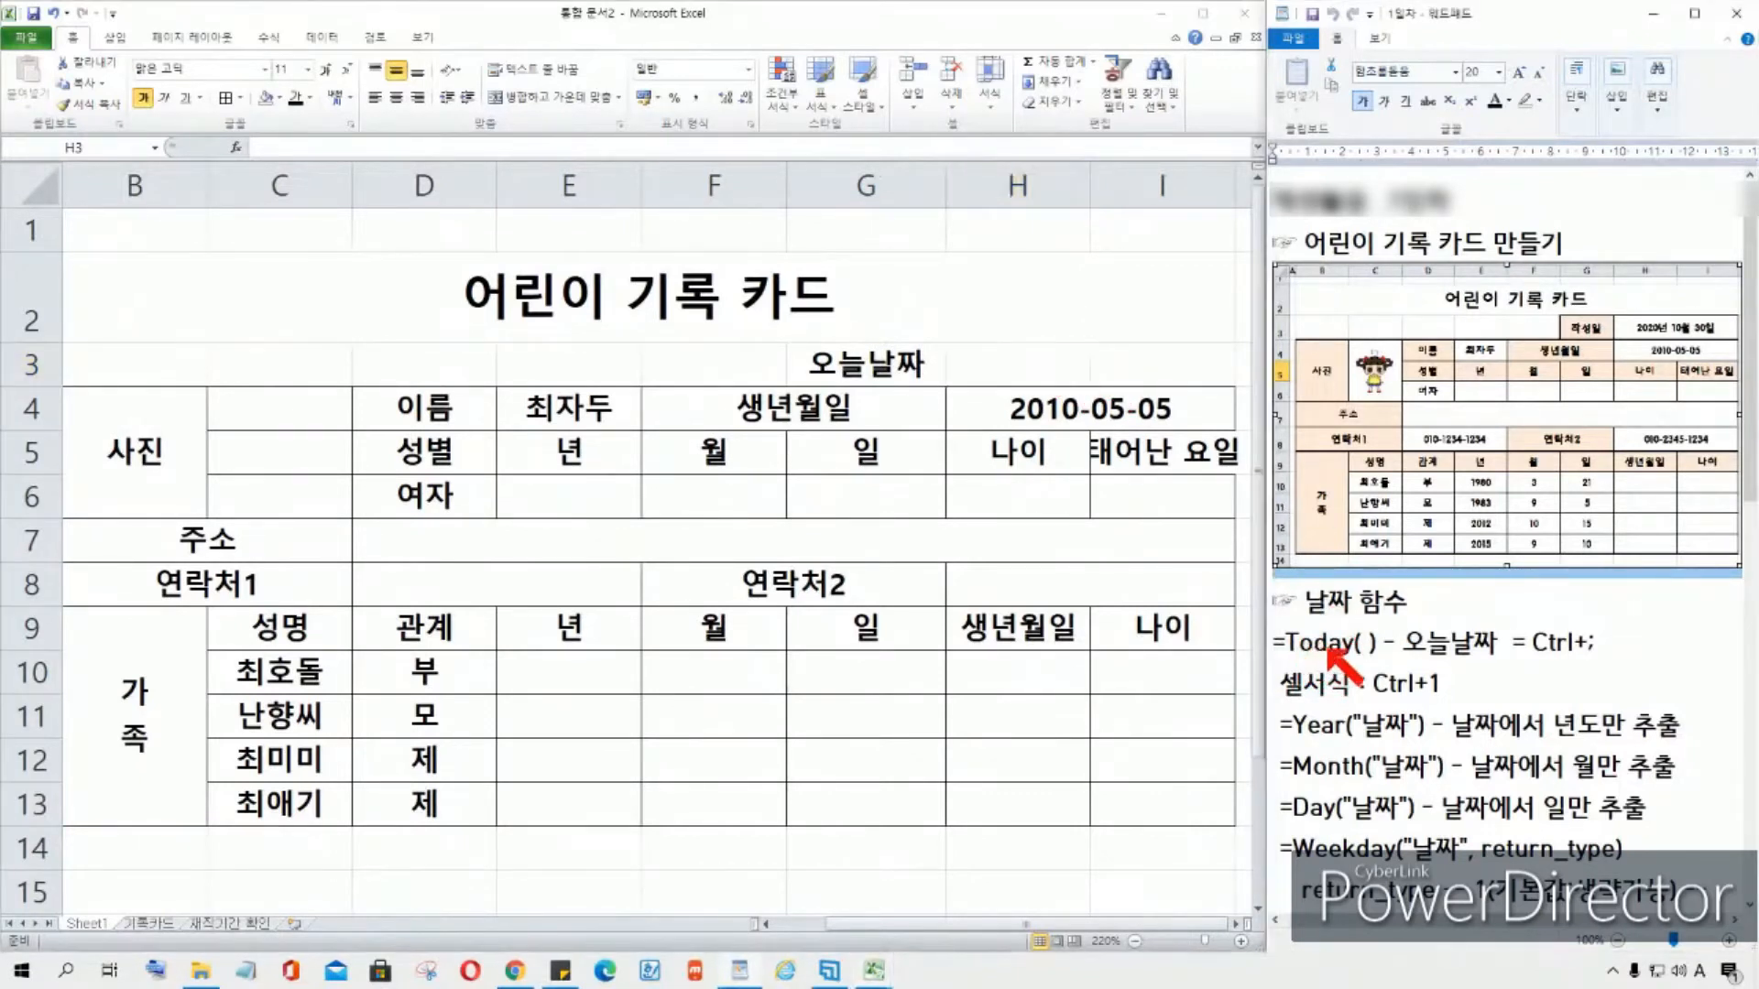
drag(1288, 651, 1652, 649)
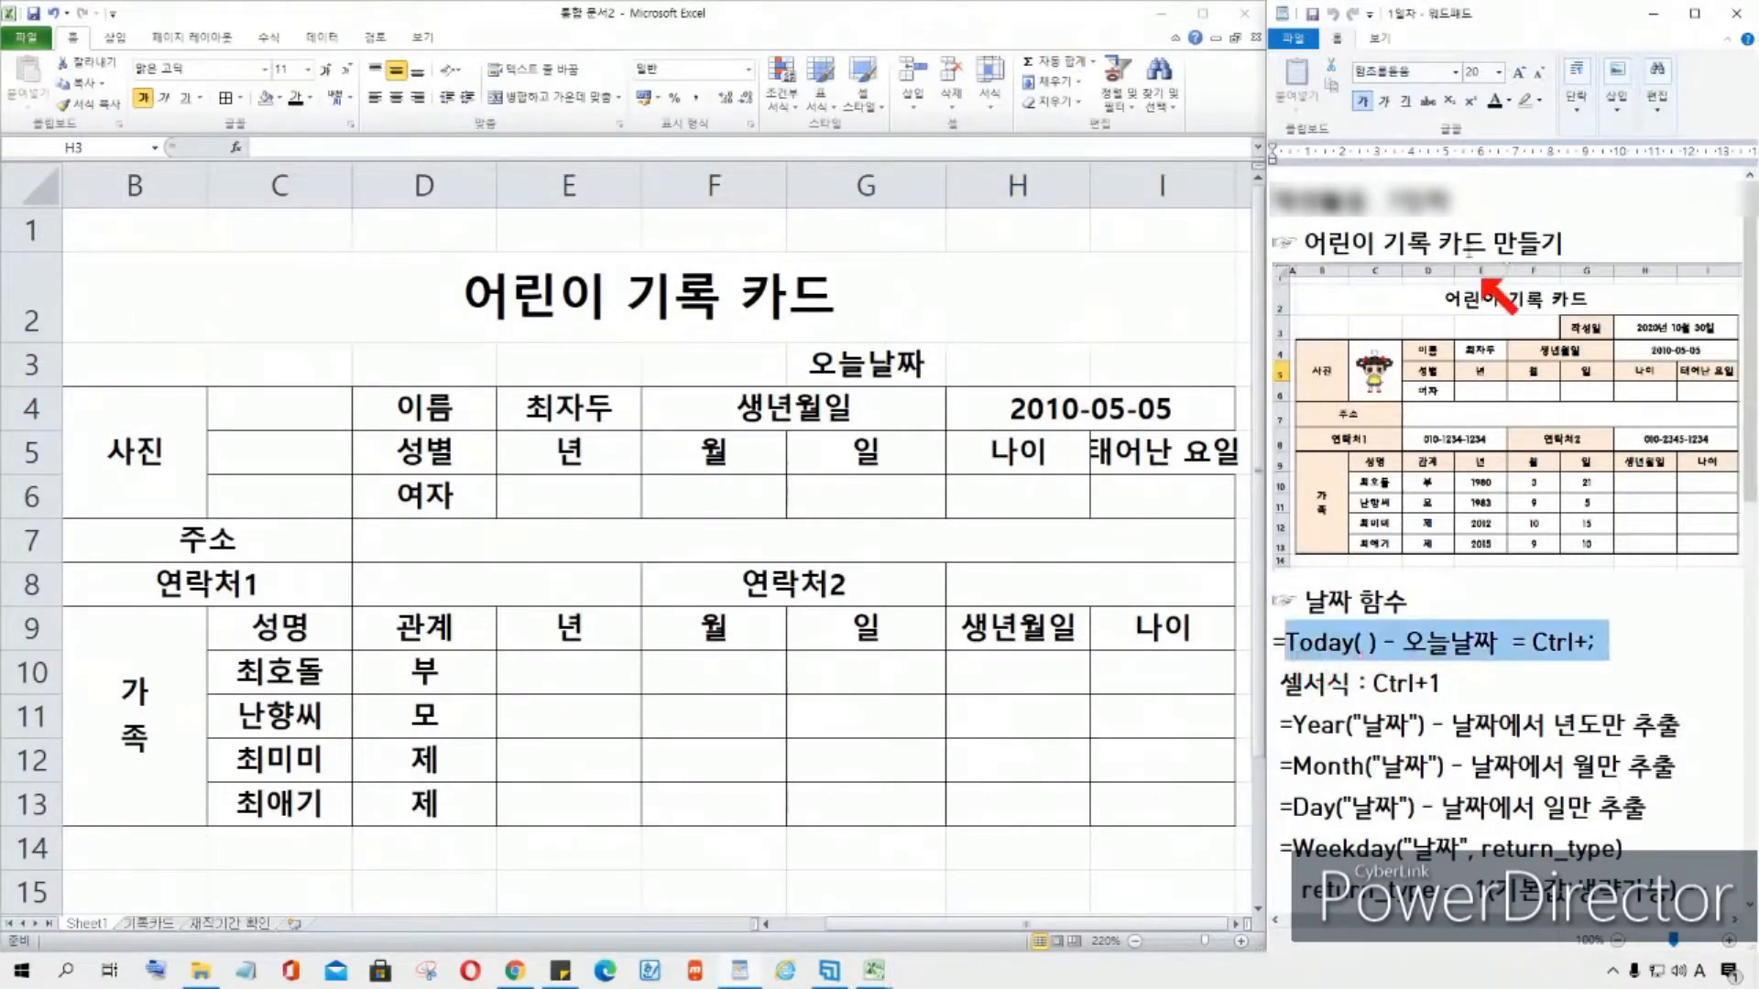
click(1509, 100)
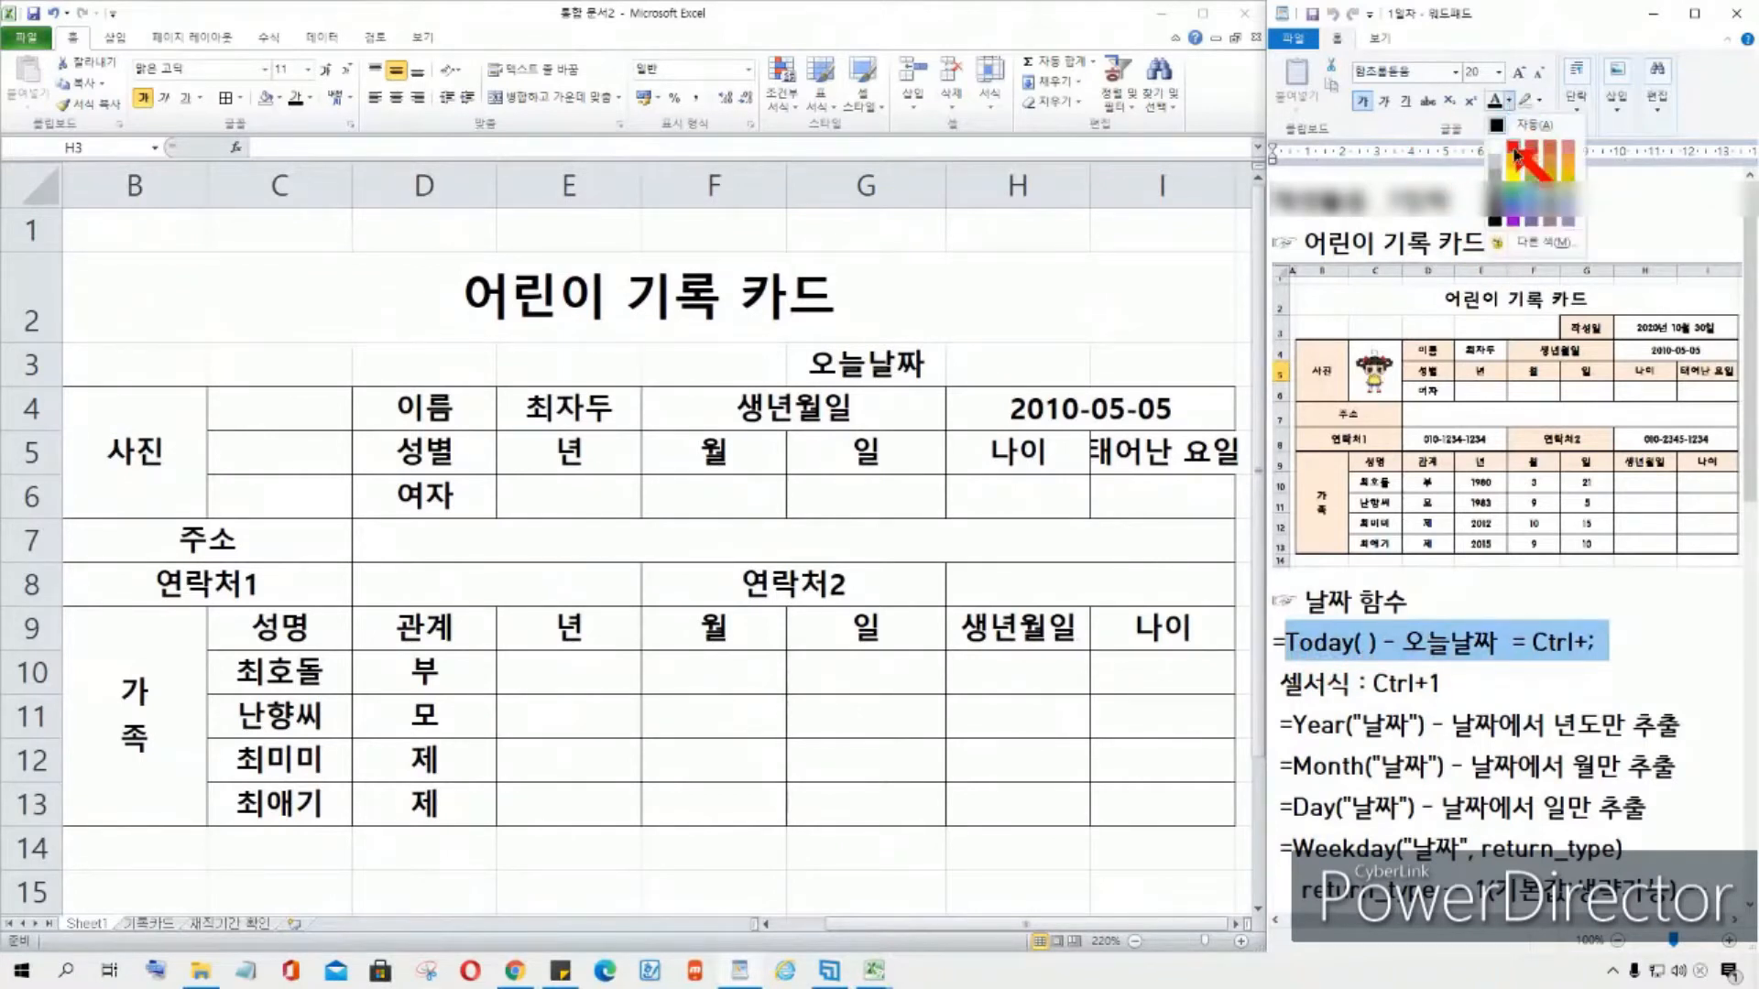
click(1513, 154)
click(1409, 682)
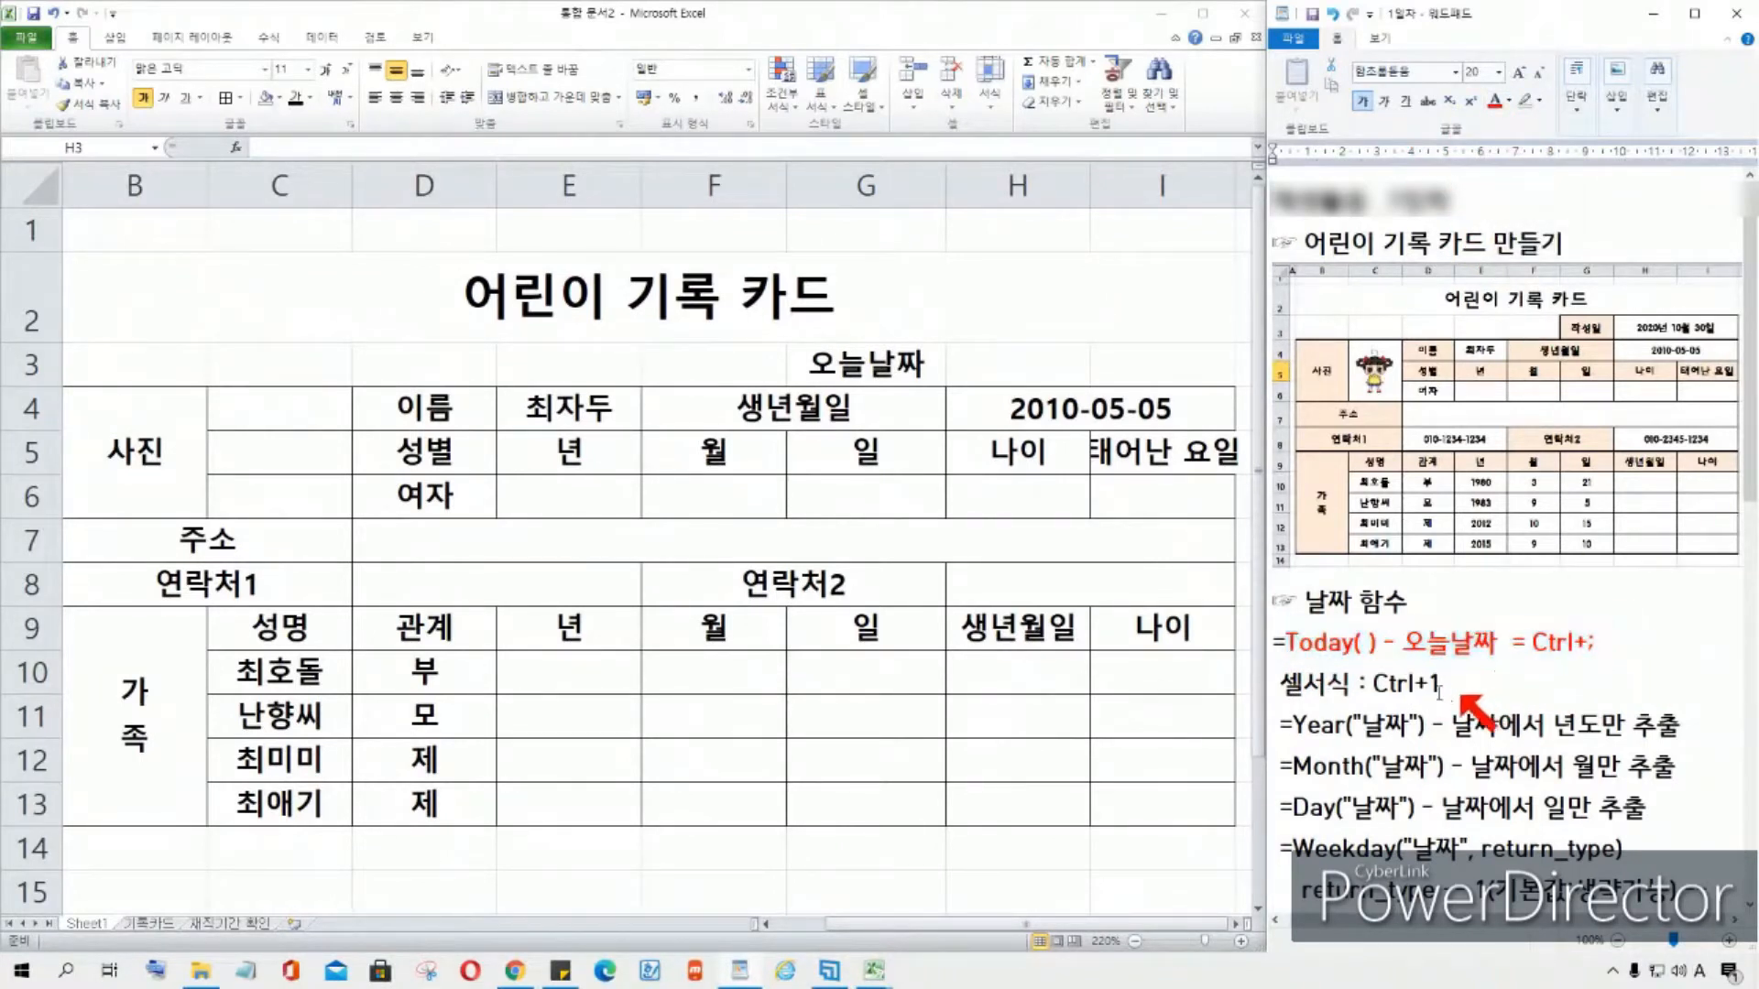
drag(1532, 644, 1610, 646)
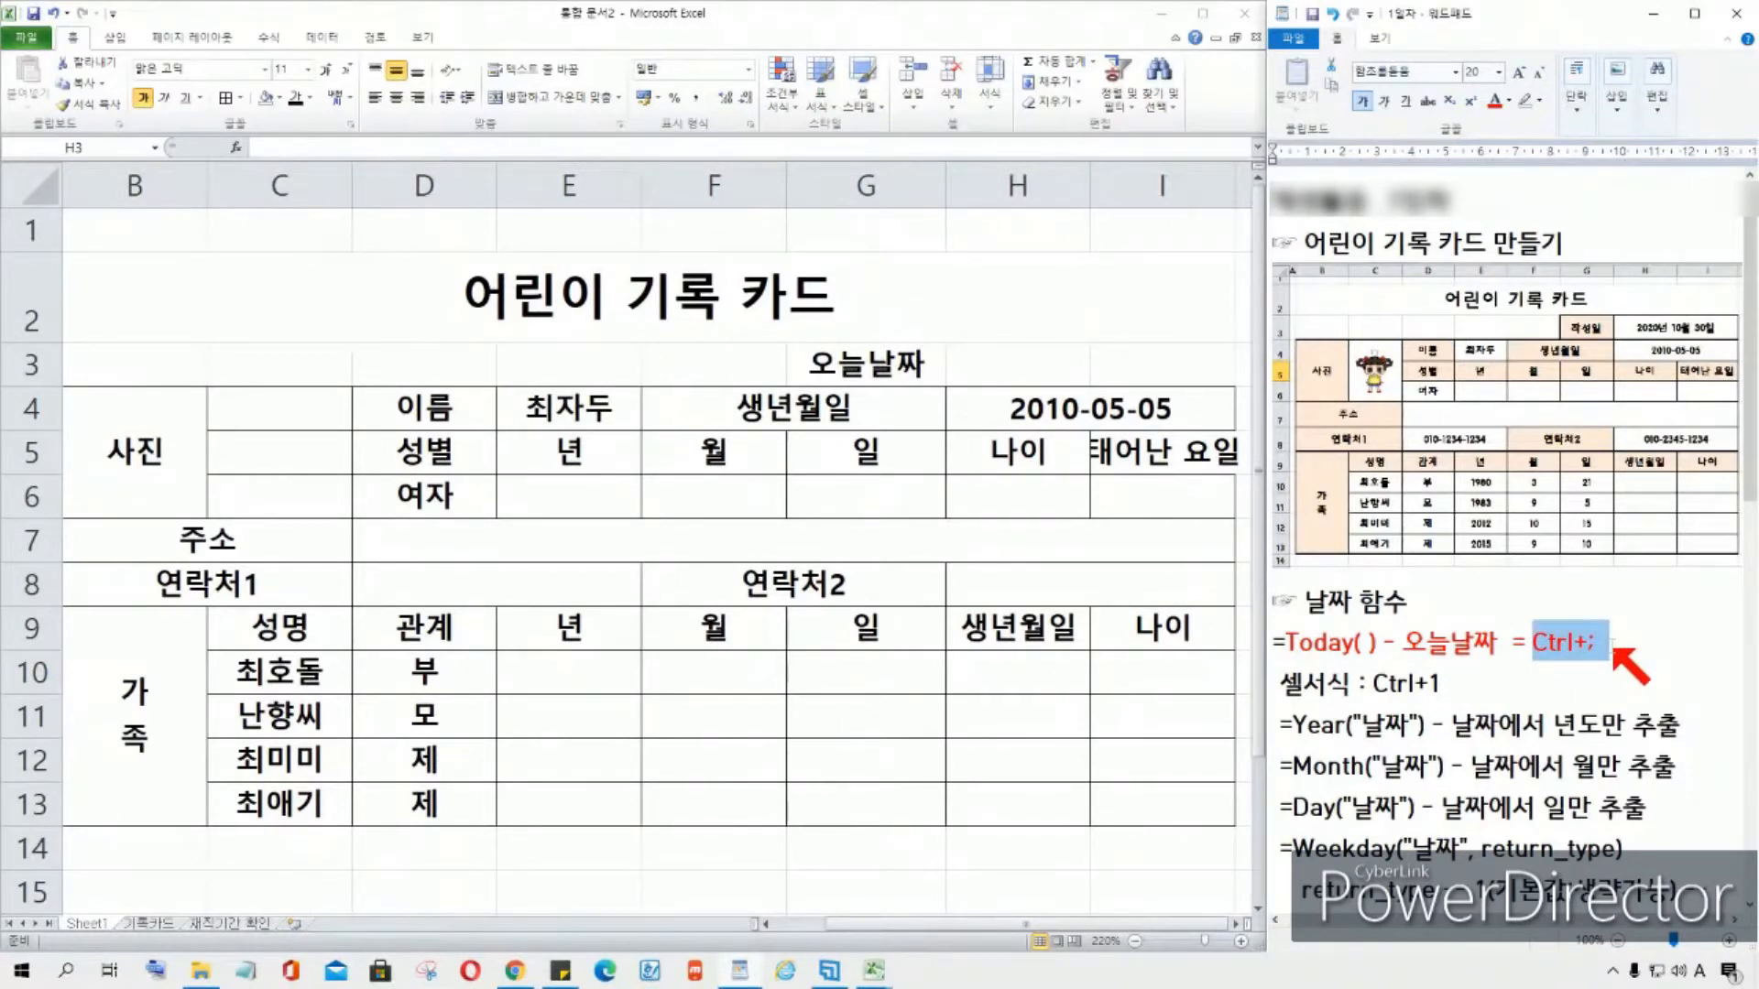
Step: Switch to Excel, enter =TODAY() in H3 and clear the cell again
click(1030, 367)
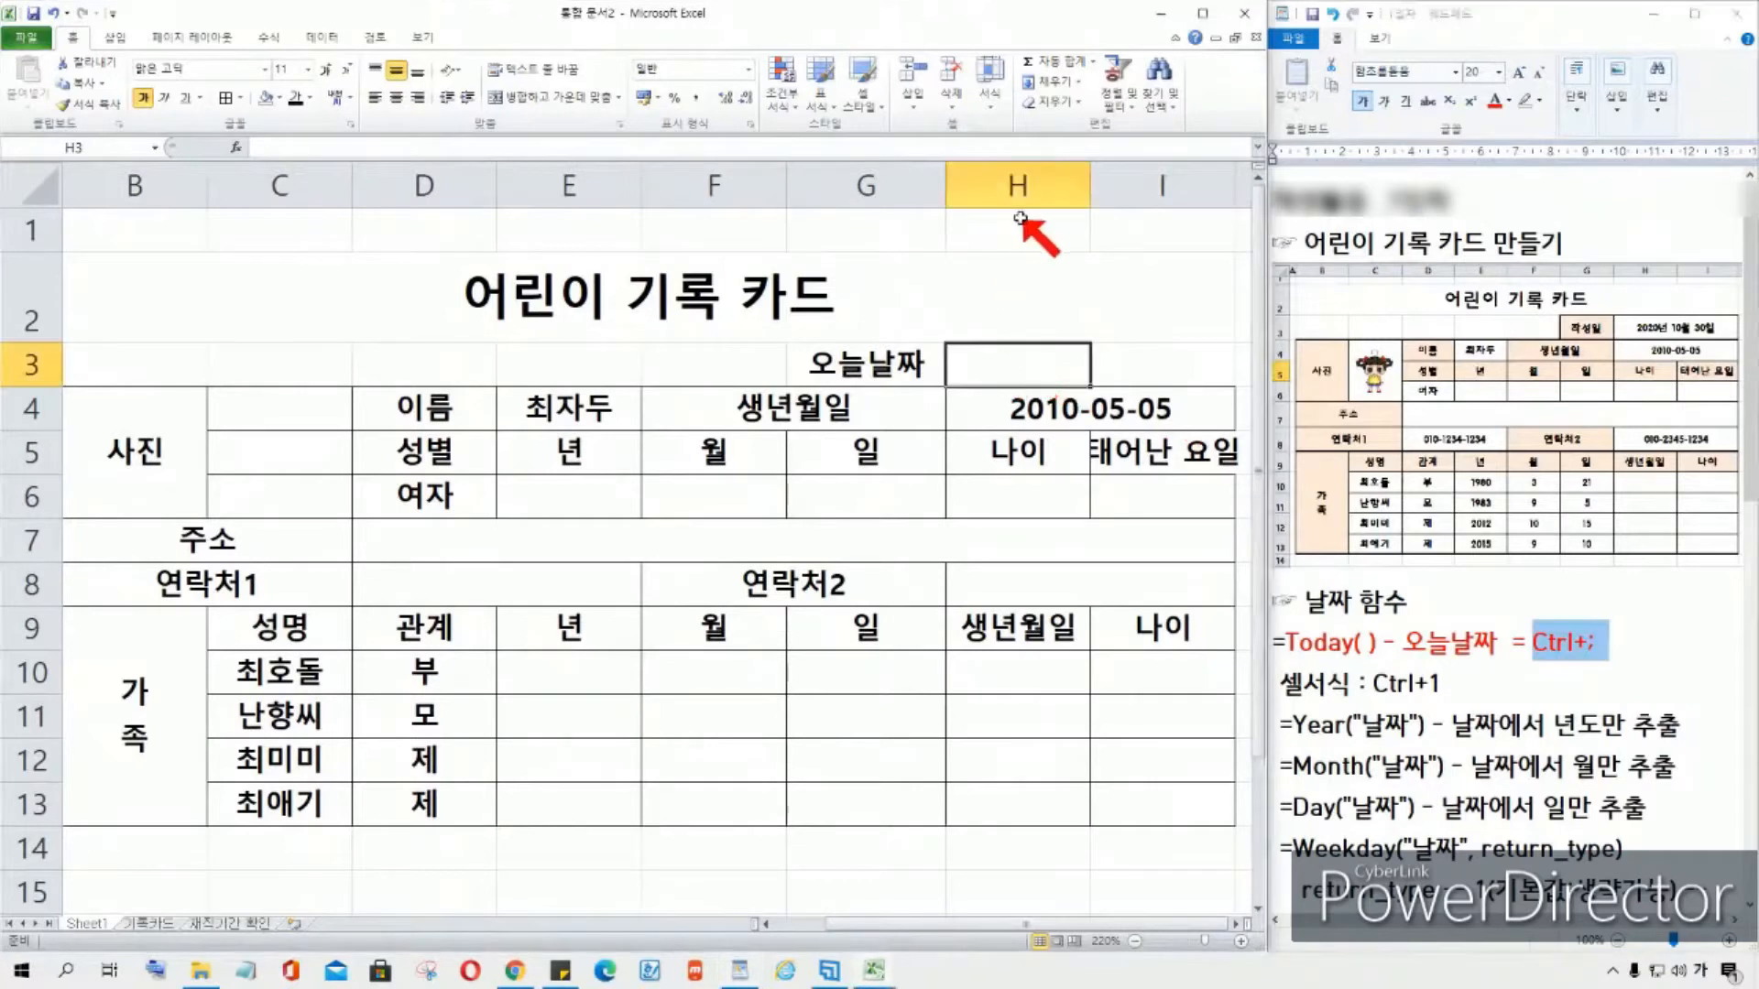
click(1012, 366)
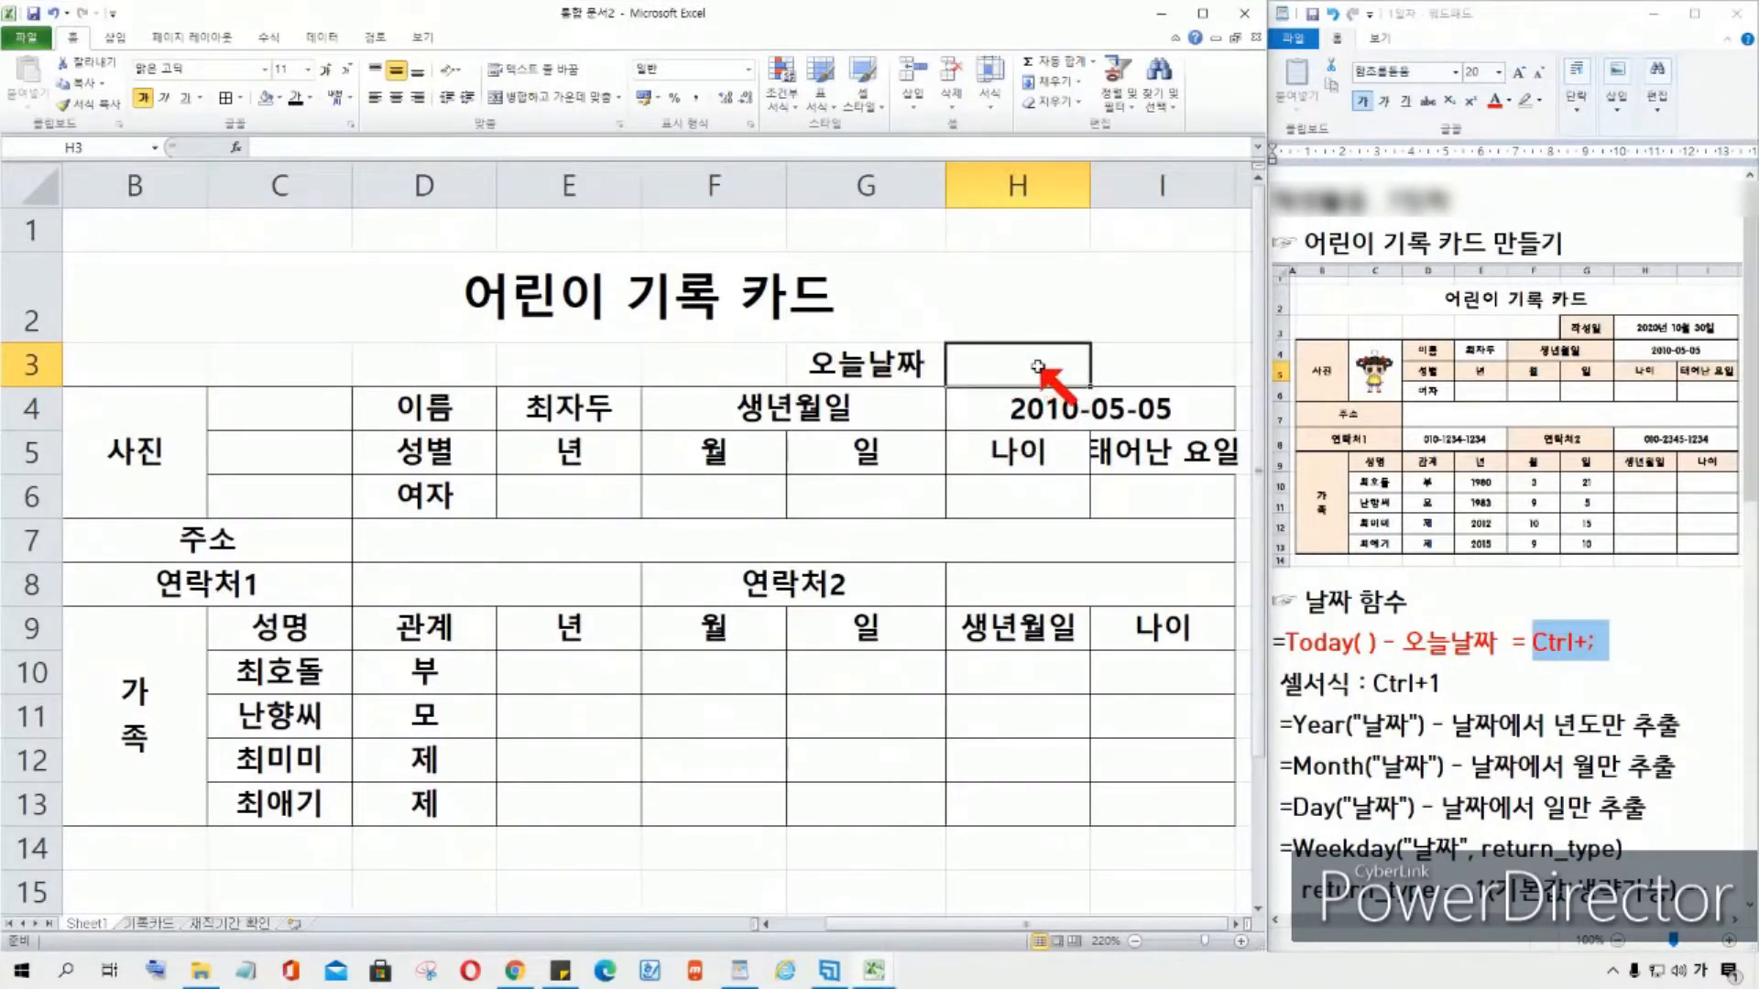
text(=)
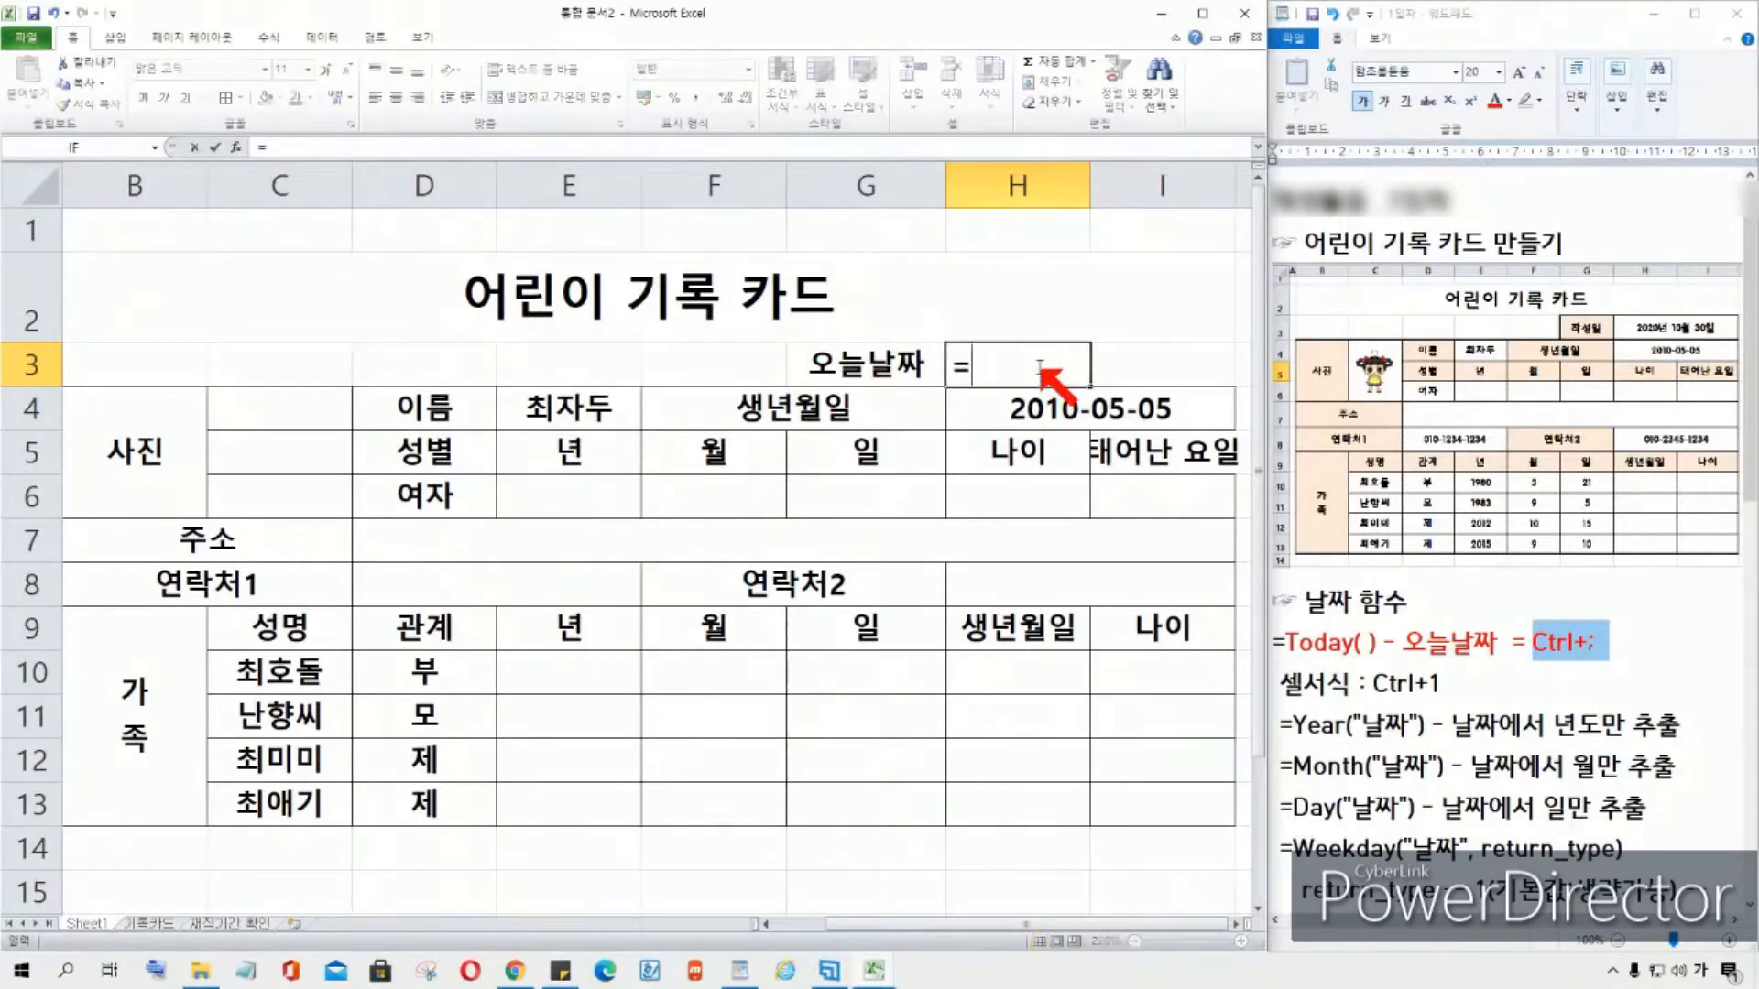
key(Hangul)
text(to)
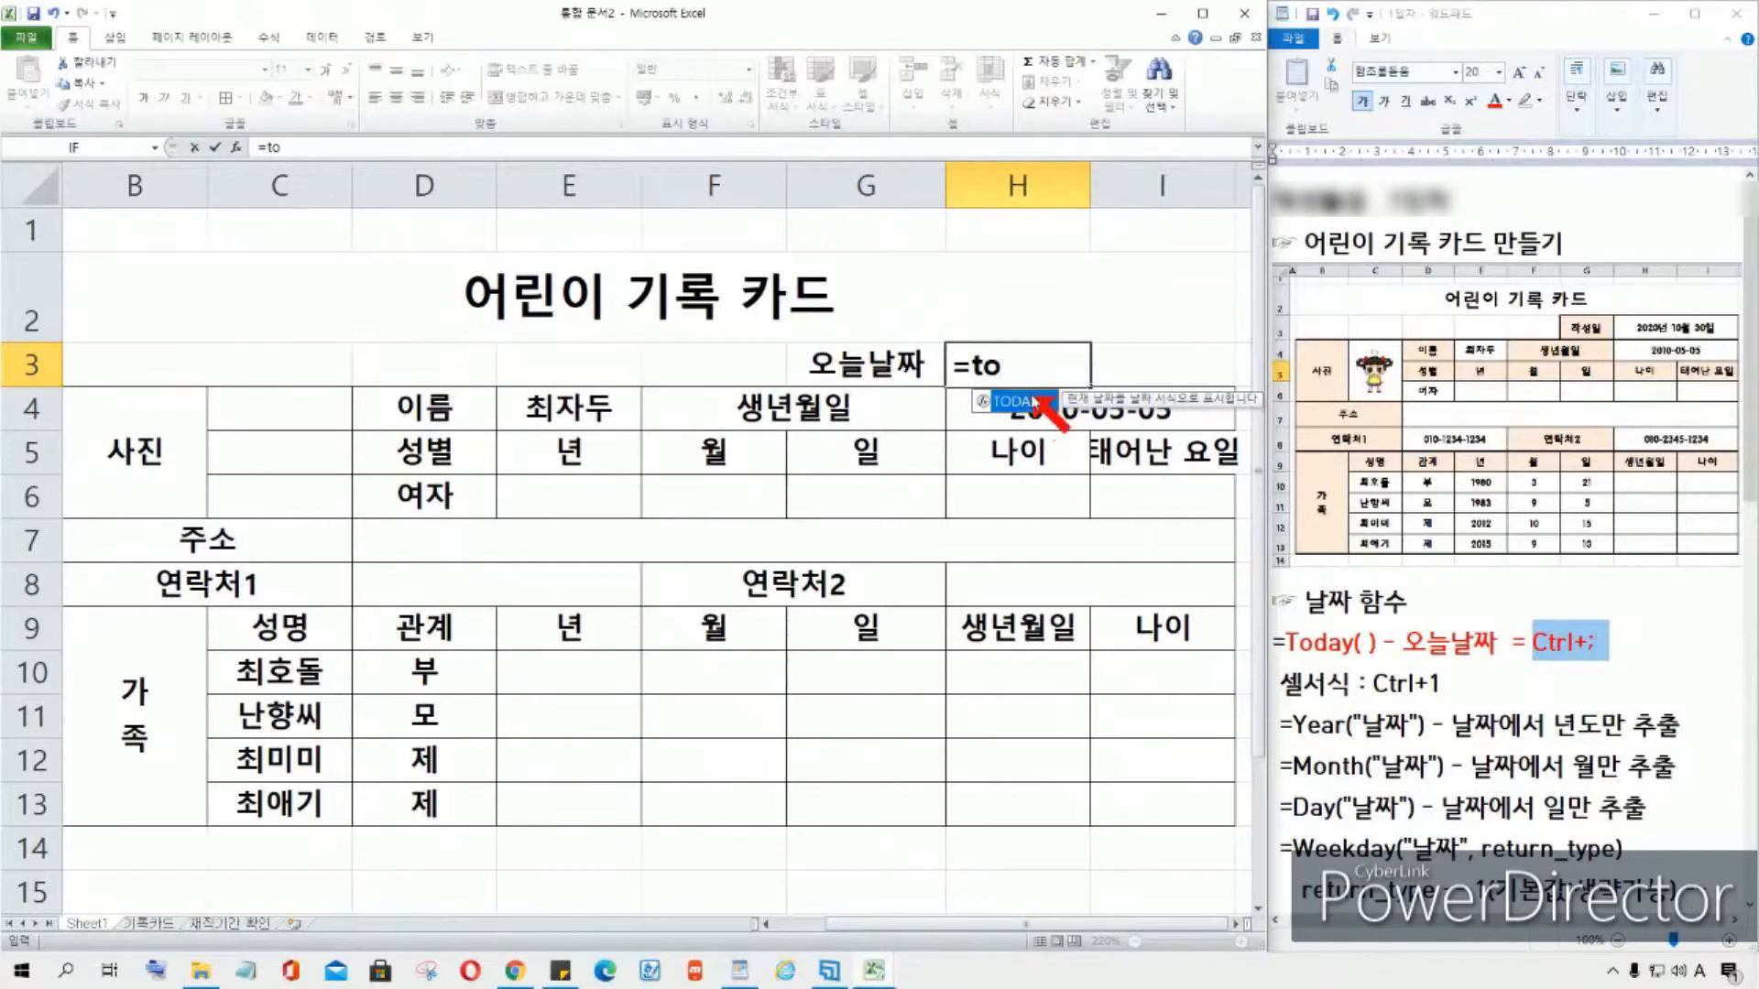
double_click(1033, 403)
key(Return)
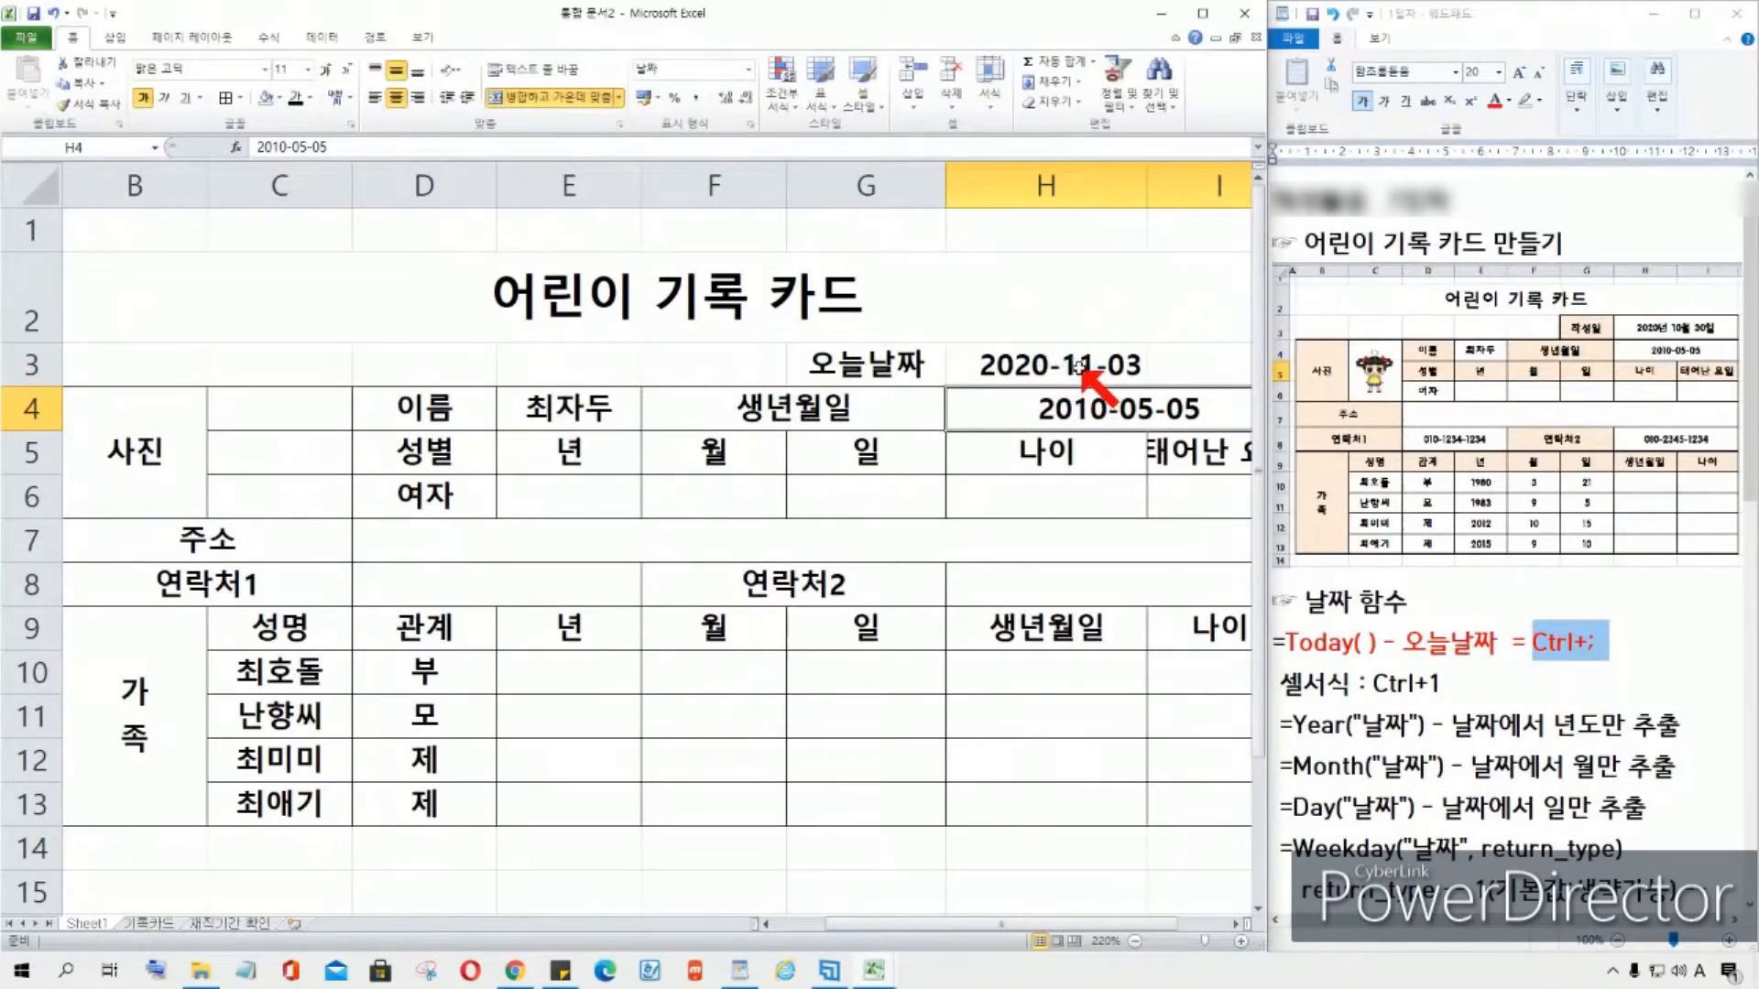
click(1058, 371)
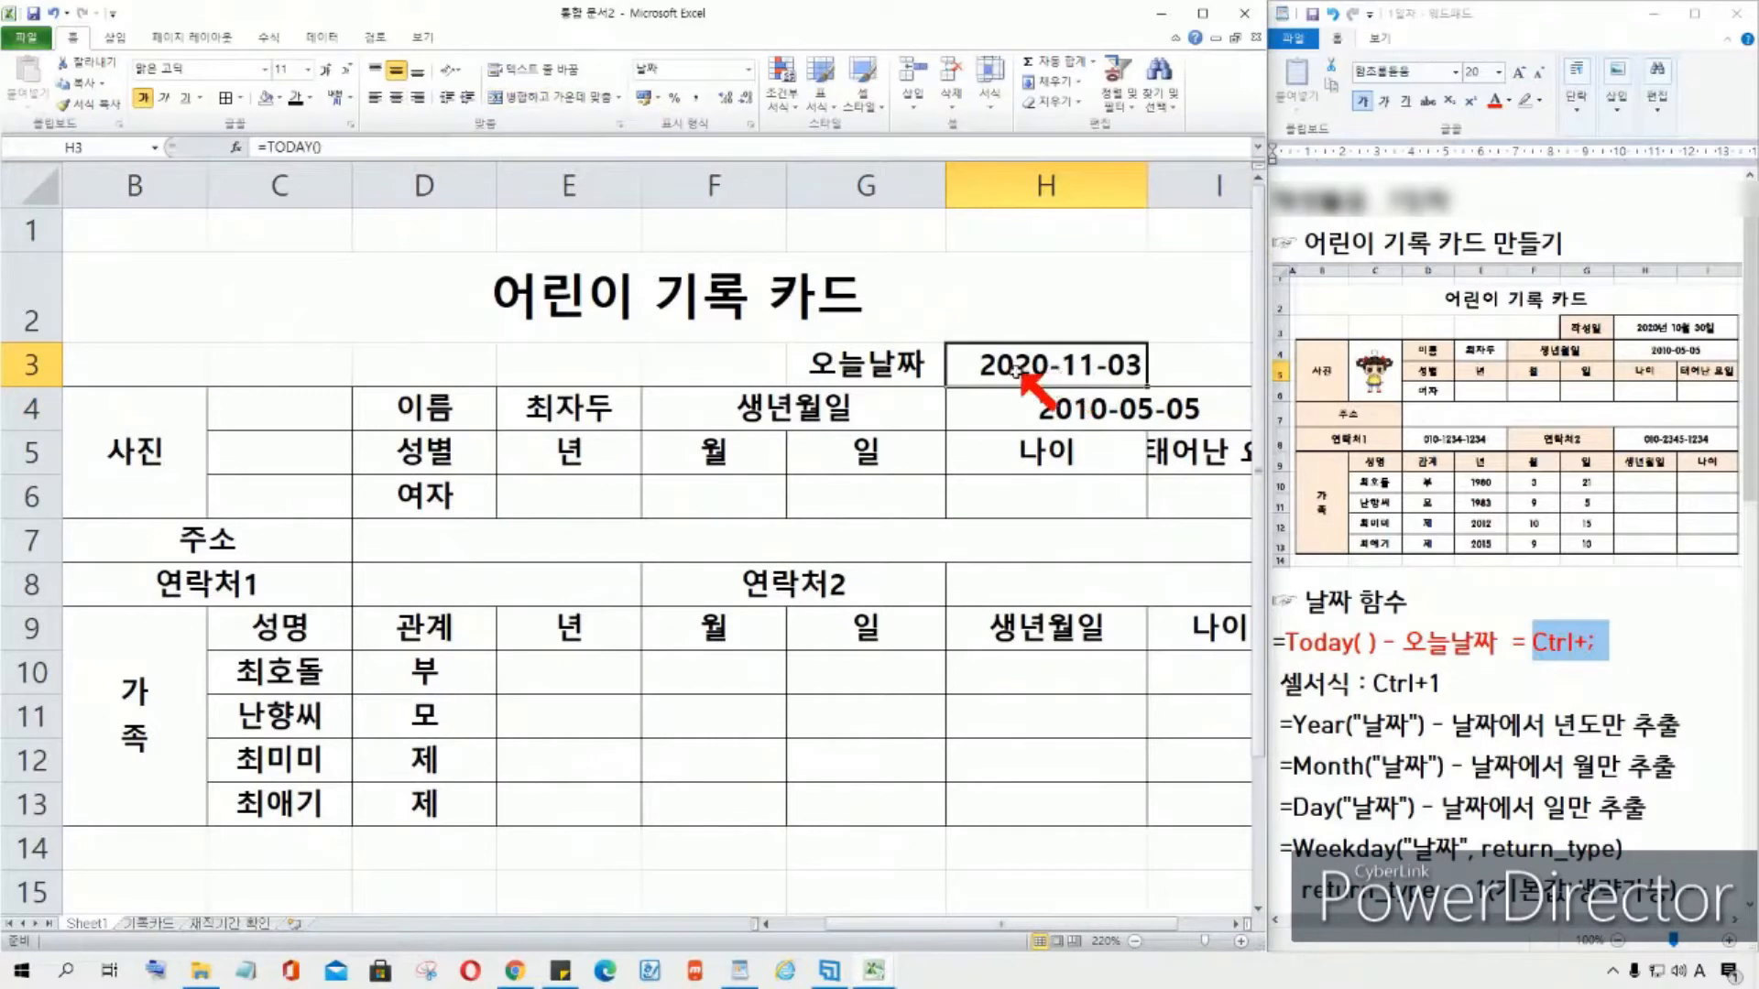
key(Delete)
Step: Change the label in G3 to 작성일
click(882, 368)
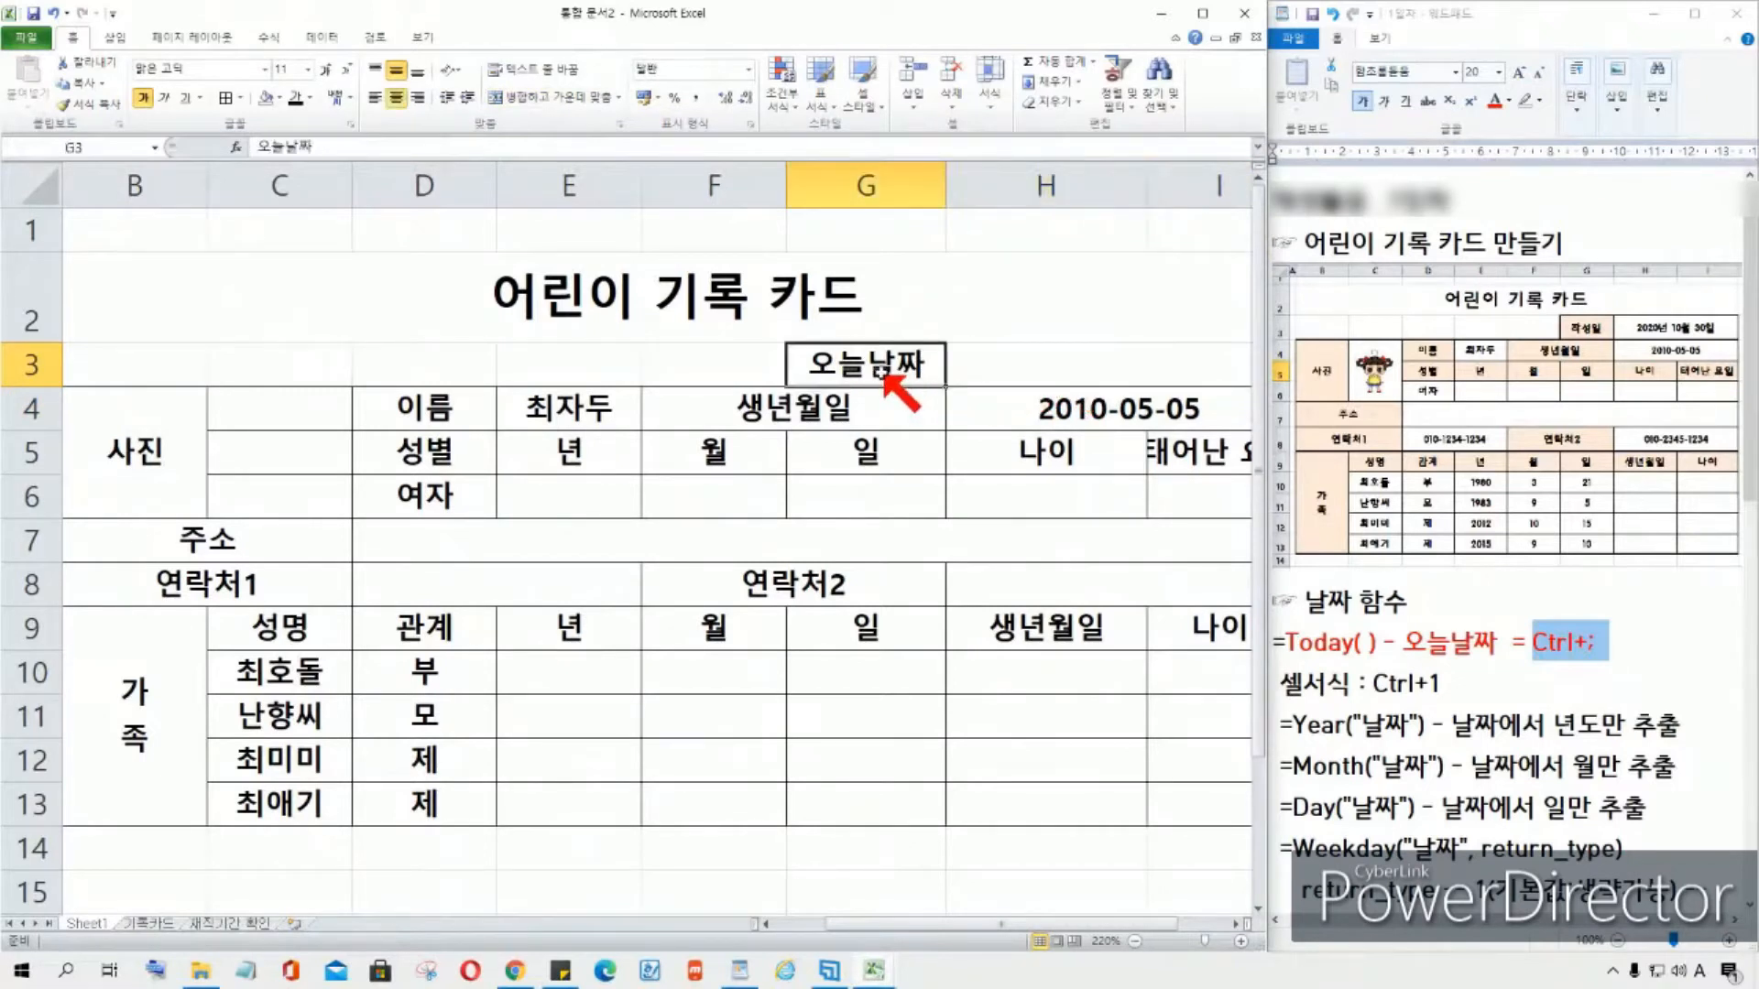
text(wkr)
key(BackSpace)
key(BackSpace)
key(BackSpace)
key(Hangul)
text(자ㄱ성일)
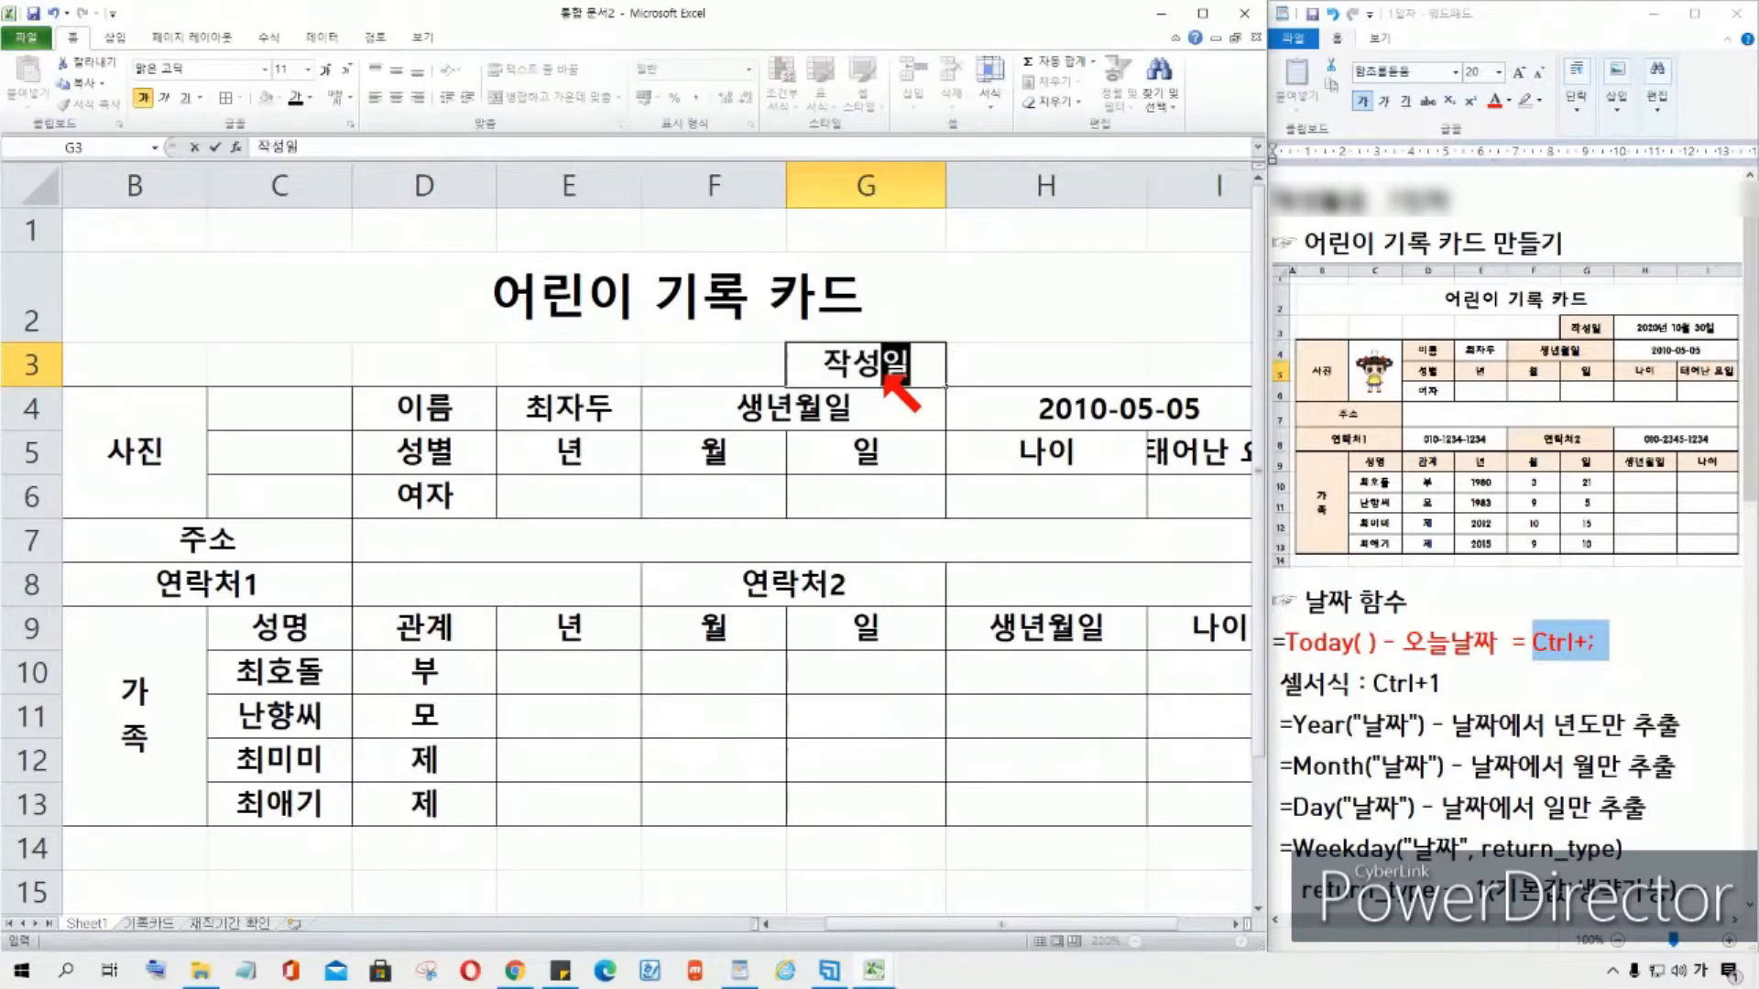
key(Tab)
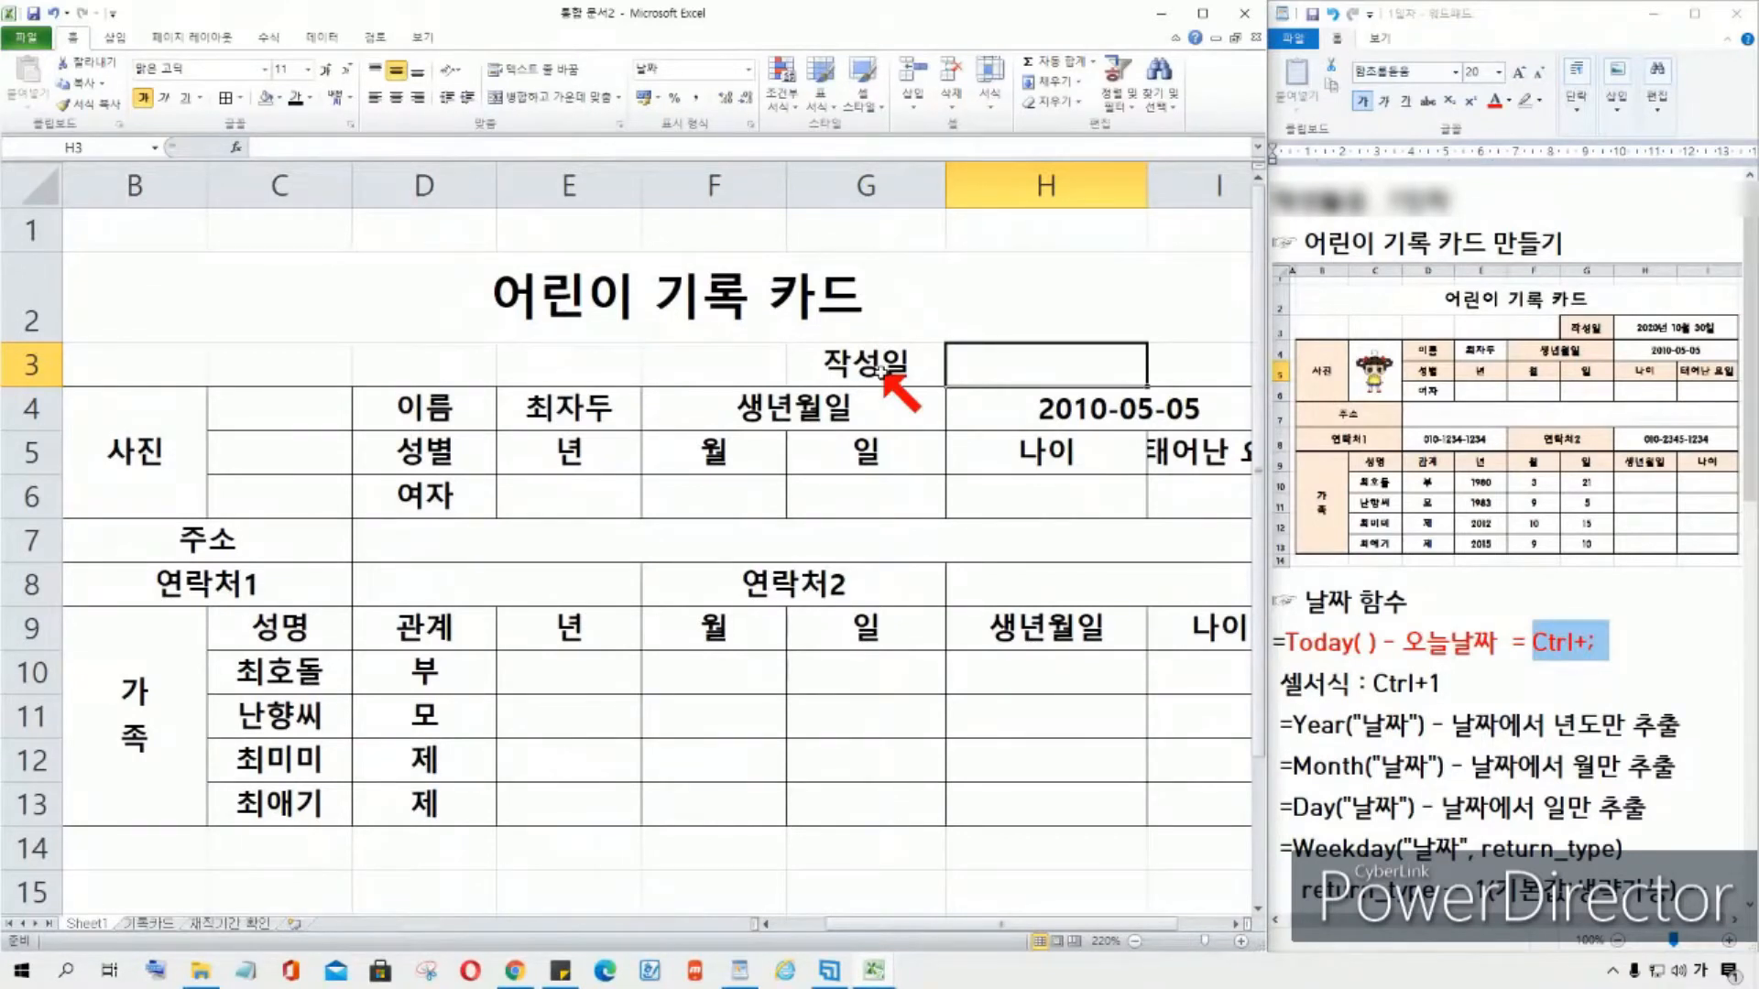
Step: Insert today's date, 2020-11-03, as a fixed value in H3
key(ctrl+semicolon)
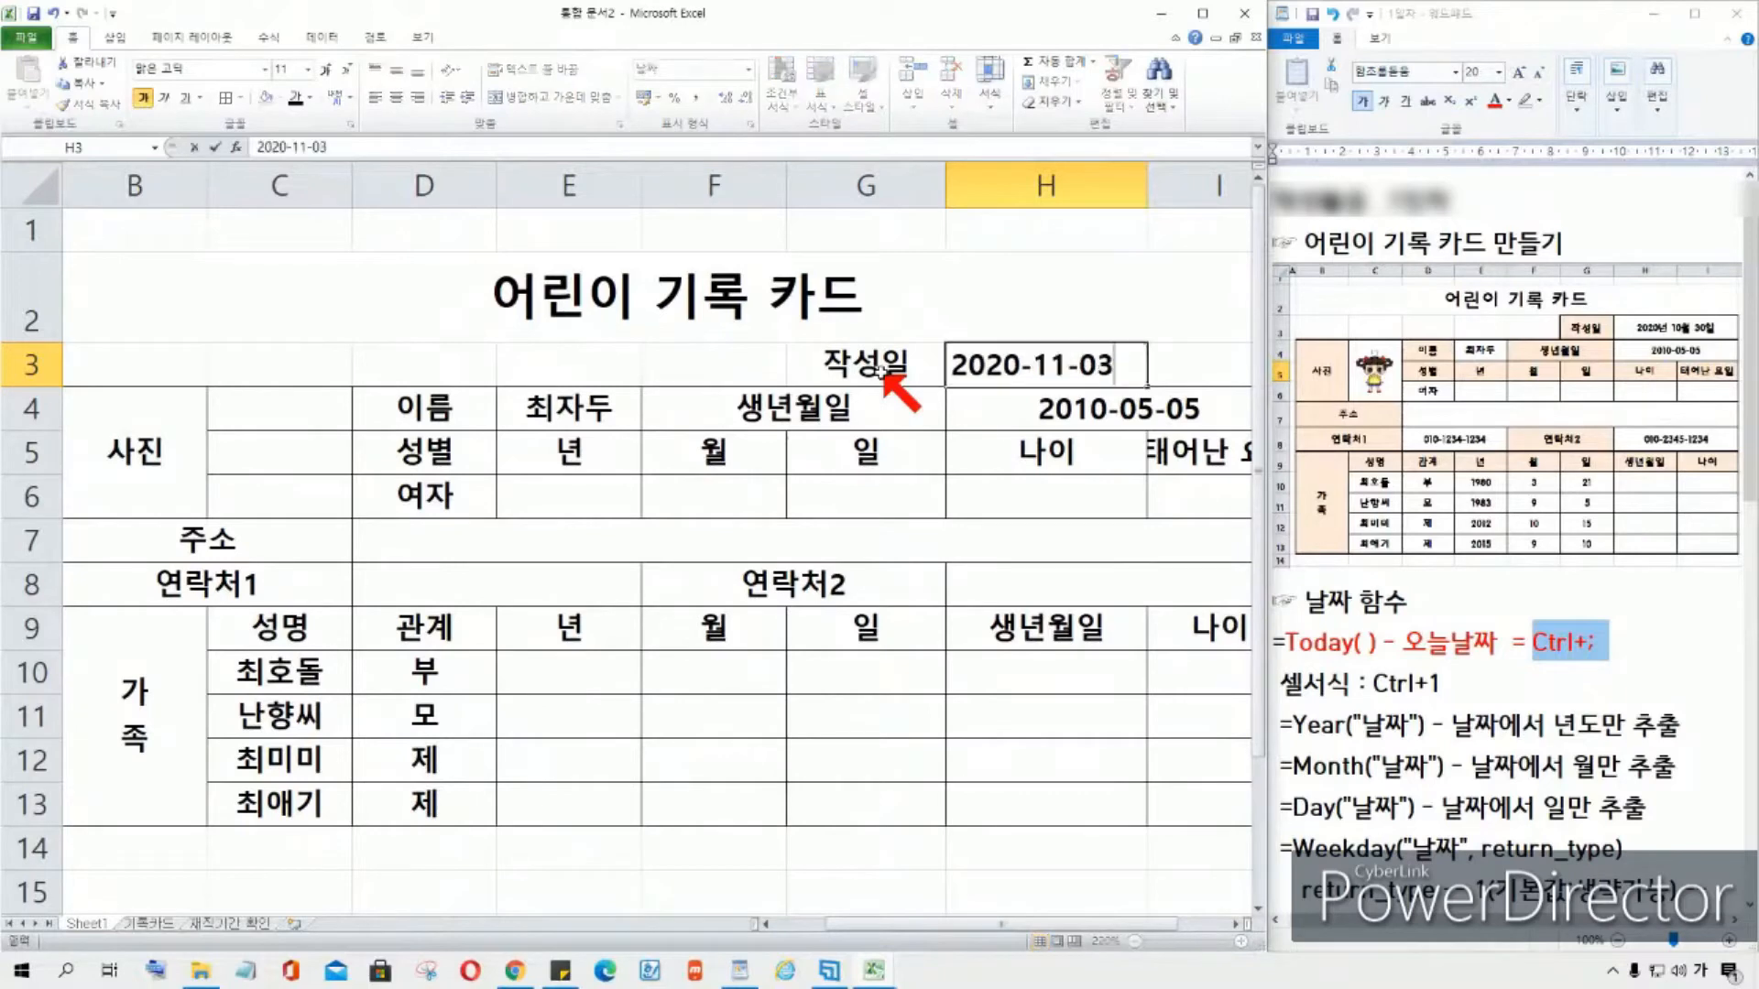
key(Return)
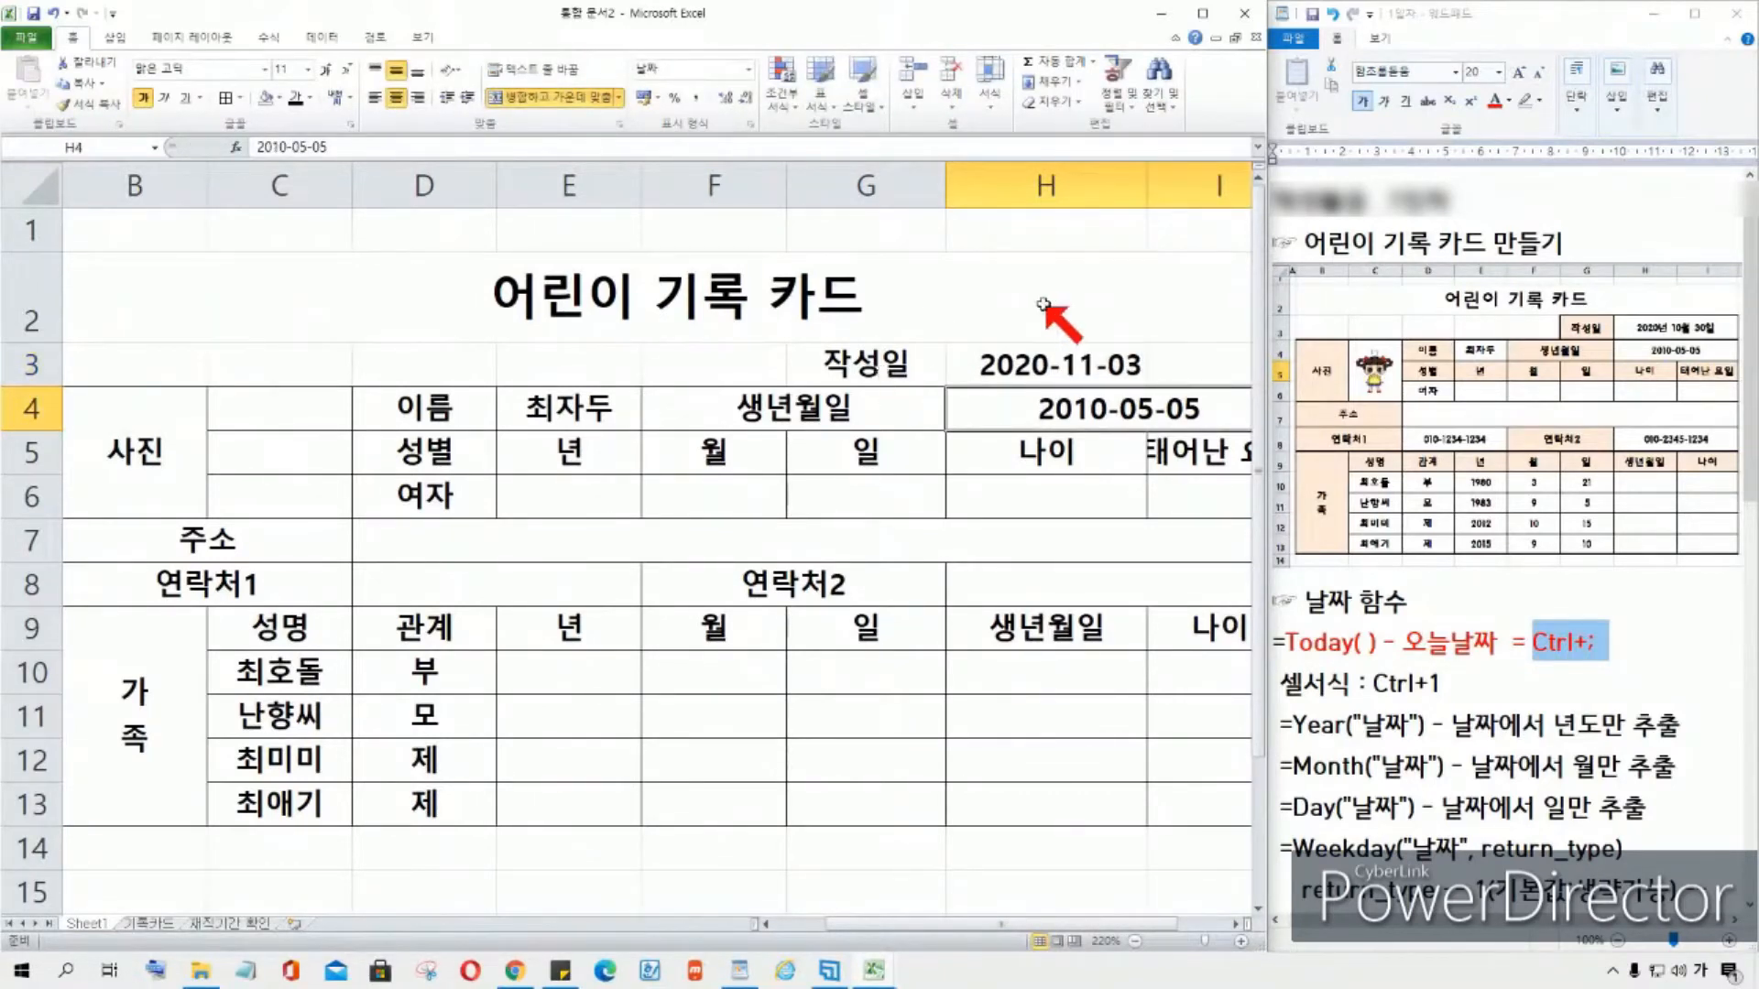
click(1113, 364)
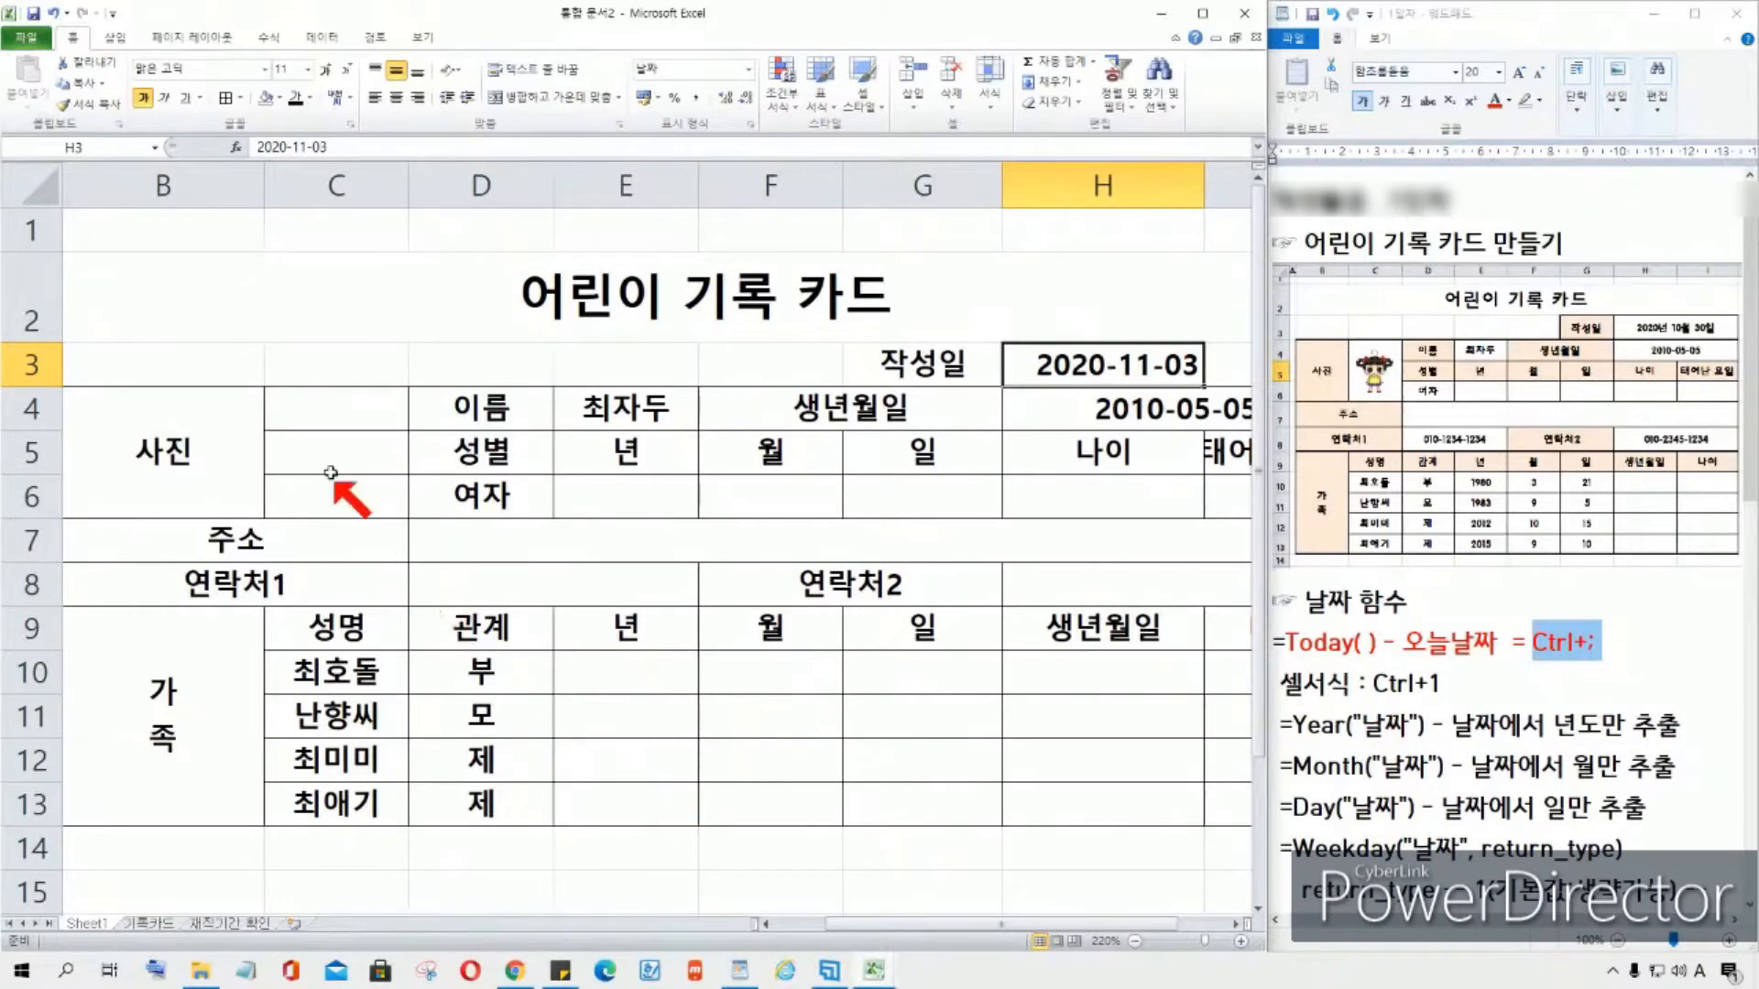
Step: Merge and center the photo cells C4:C6 and narrow column B so the card fits better
drag(337, 408, 363, 504)
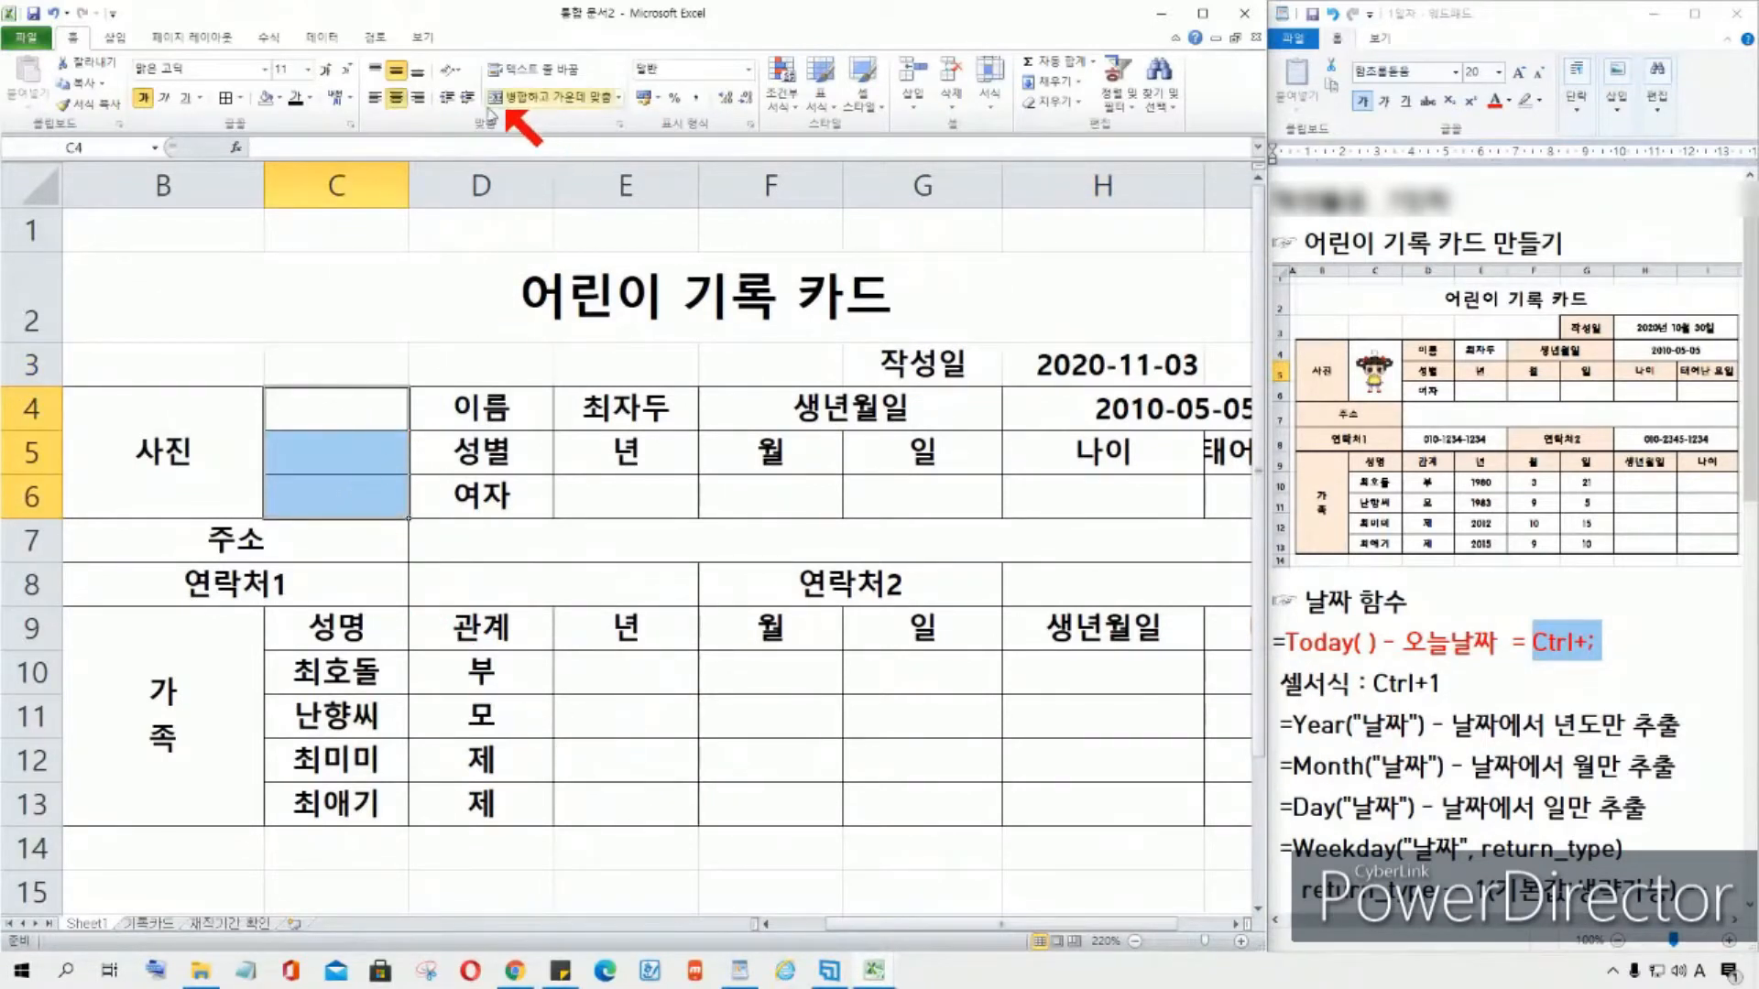
click(540, 97)
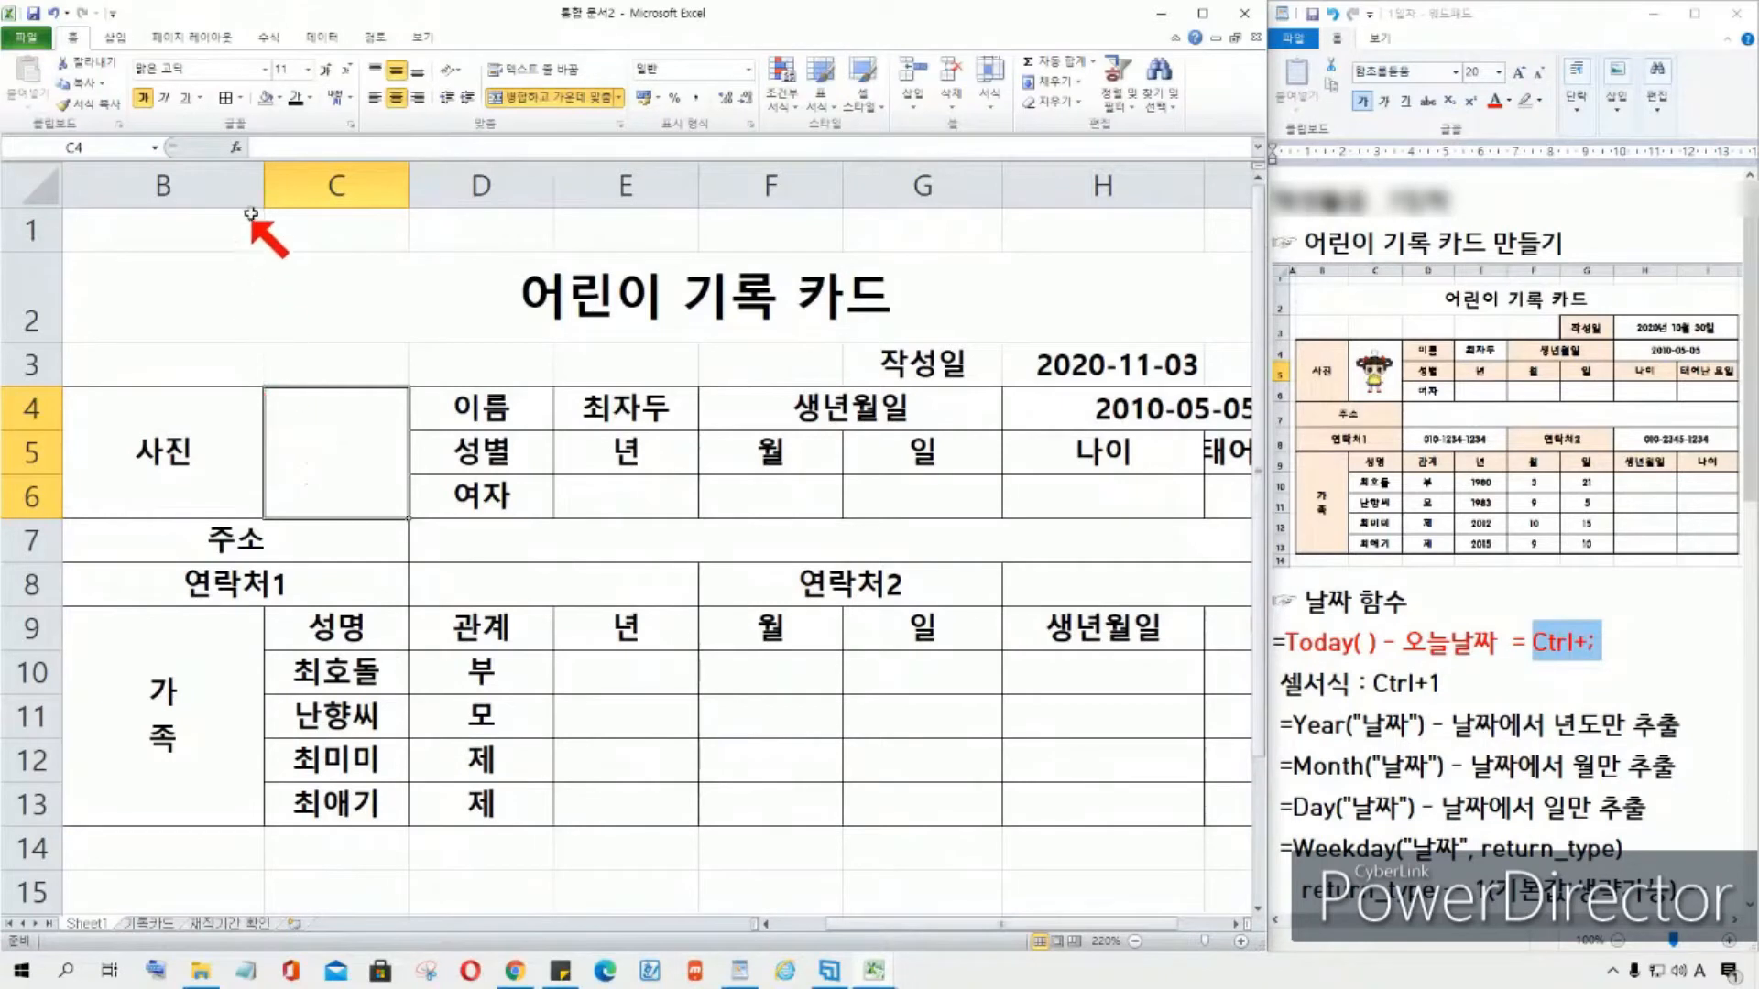
drag(263, 168, 183, 188)
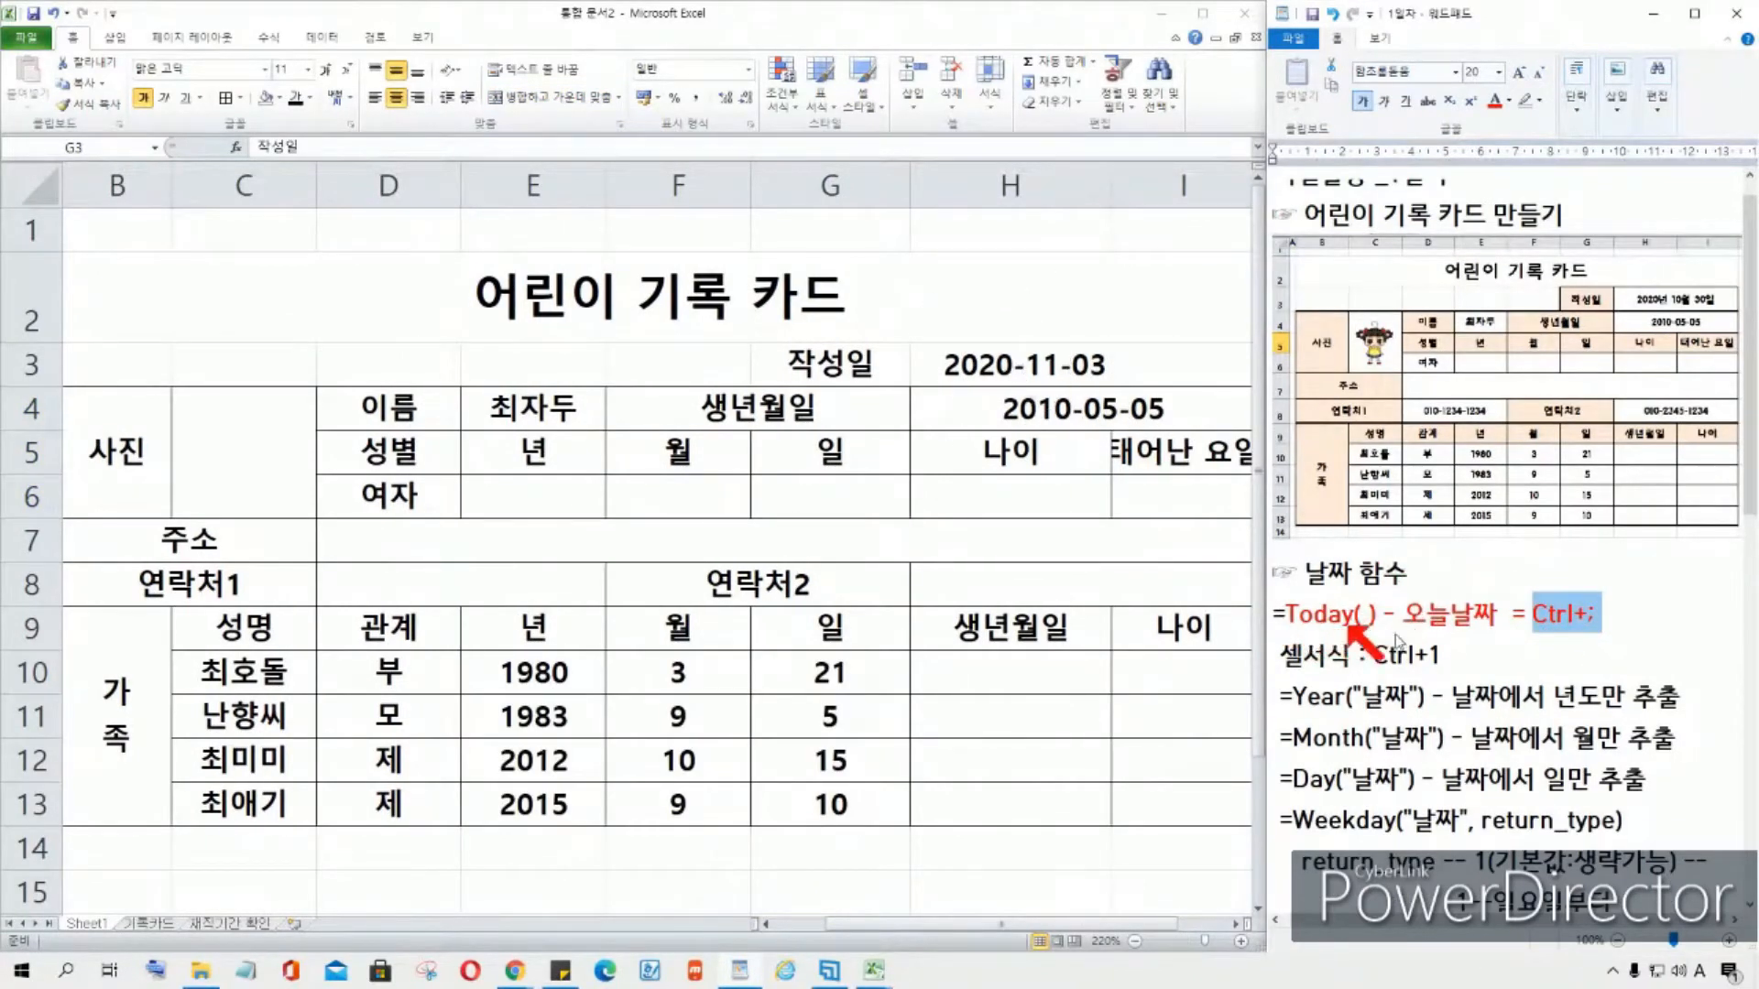
Step: Switch to the WordPad notes, append "/ =now()" to the Today( ) line and highlight =Today
click(1628, 625)
text(/)
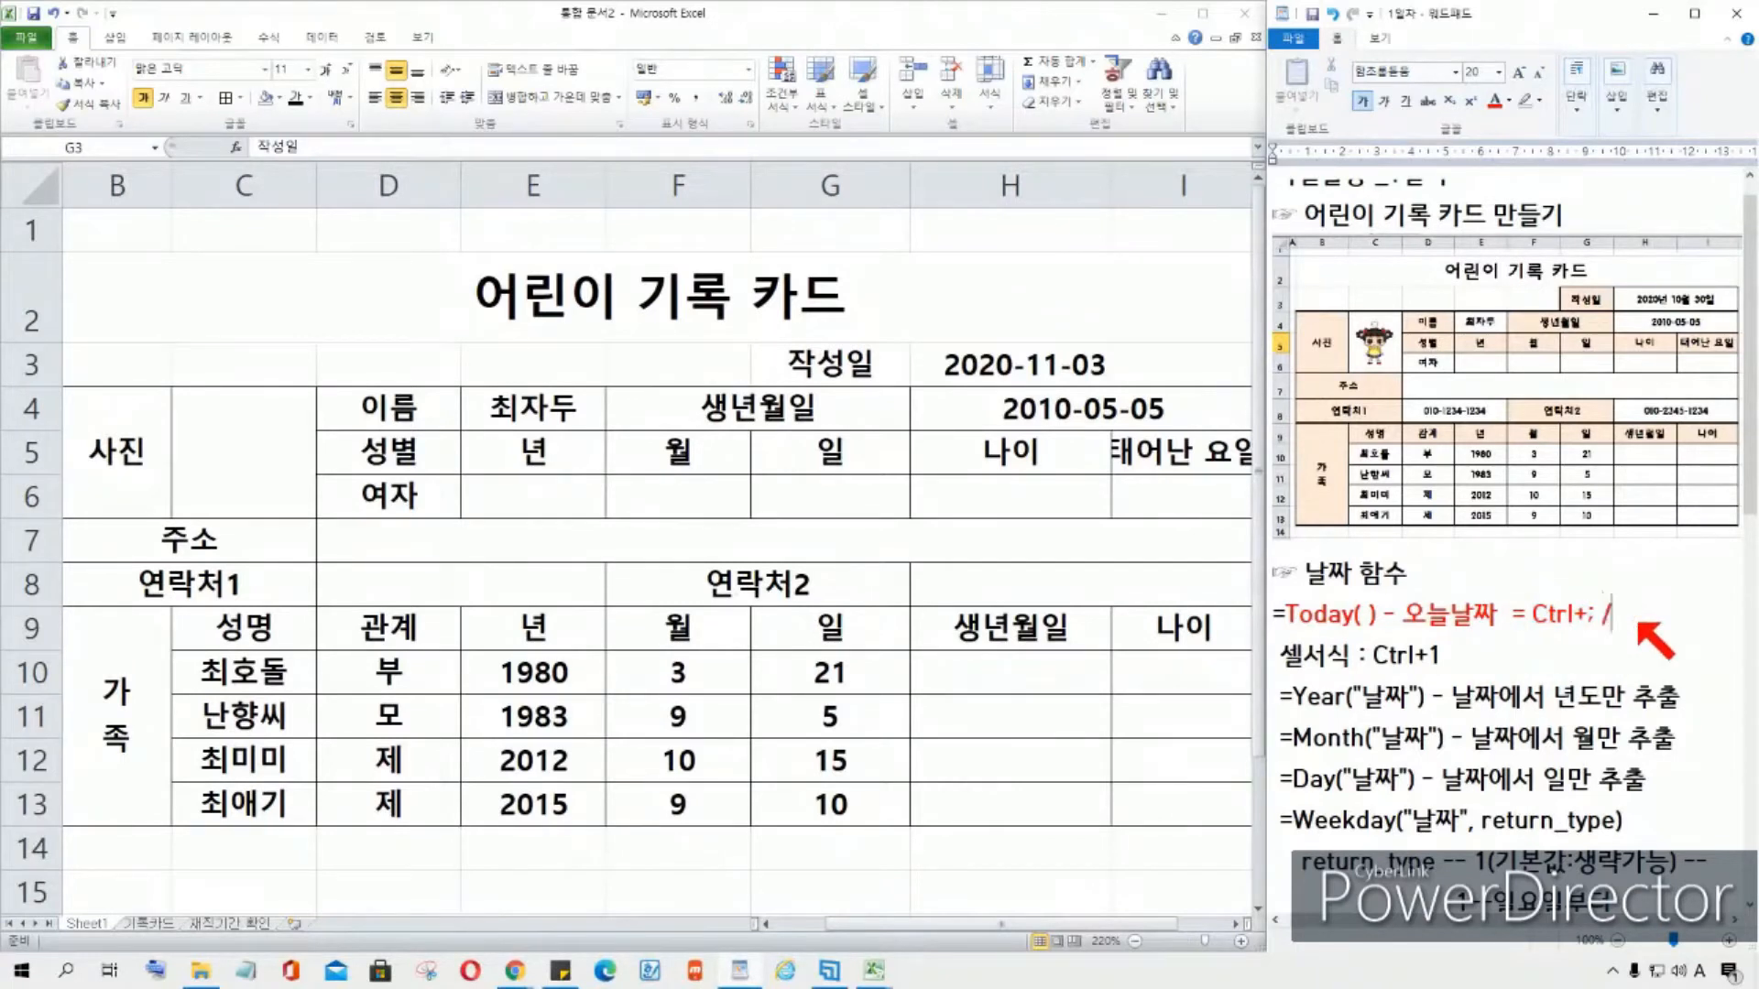
text( =now())
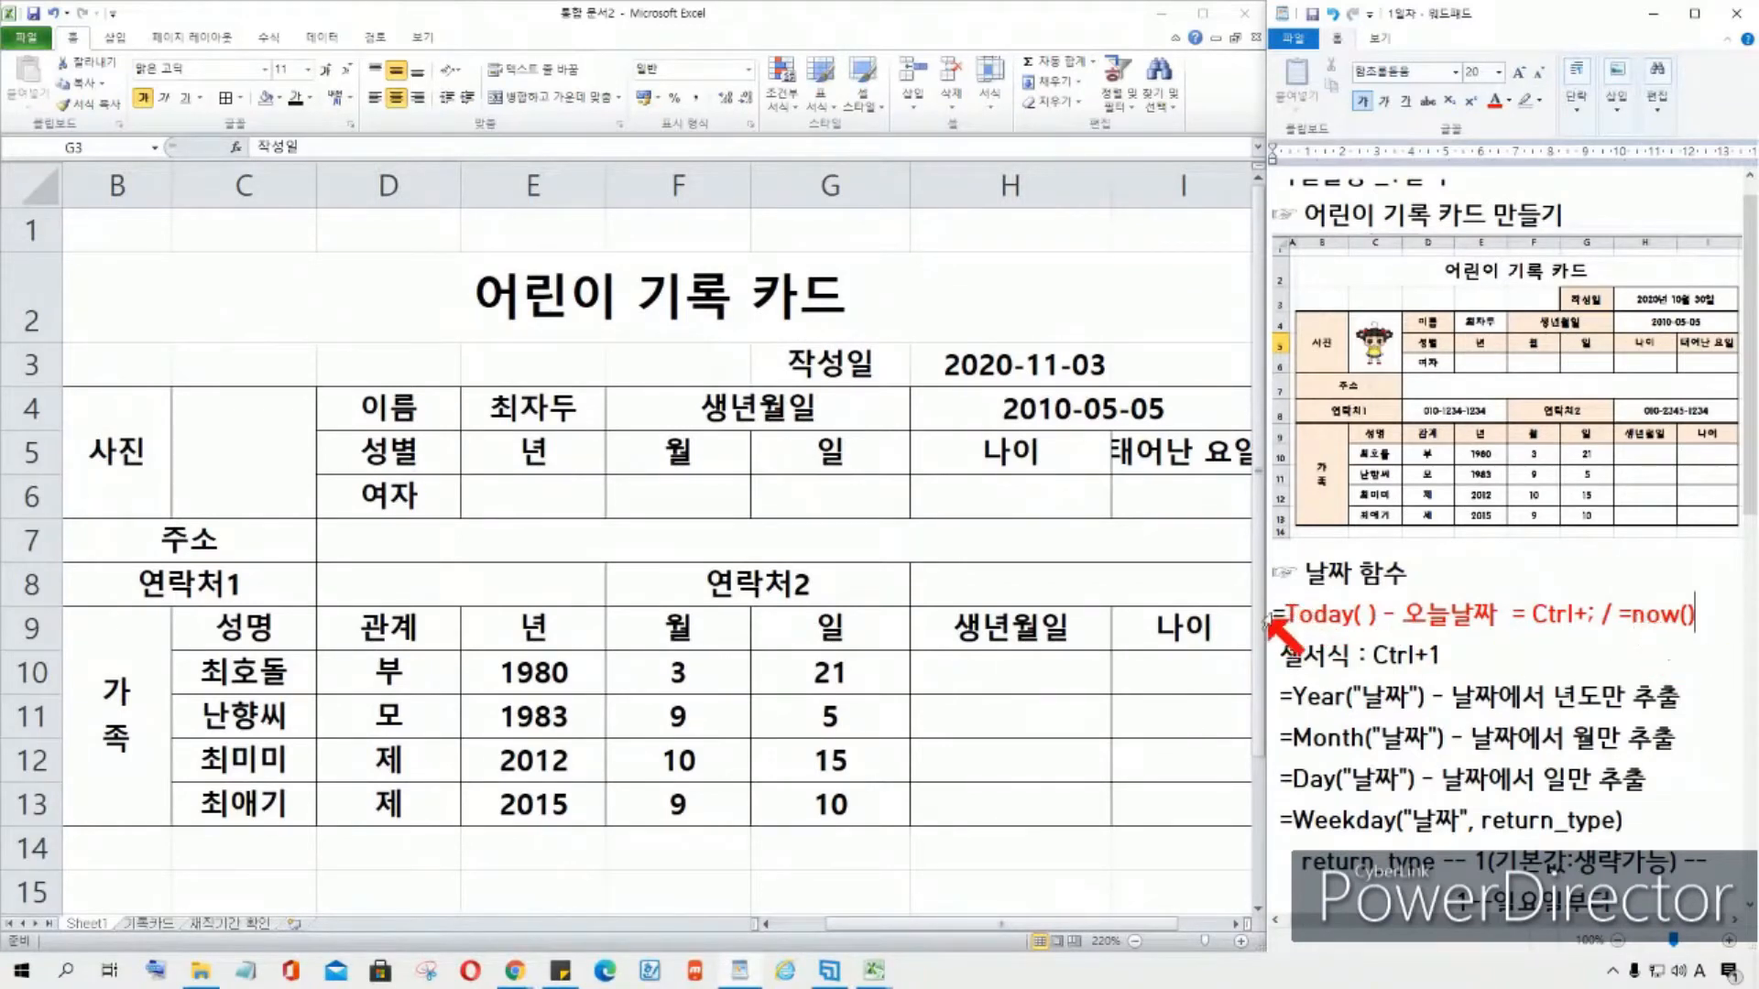
drag(1275, 621, 1363, 623)
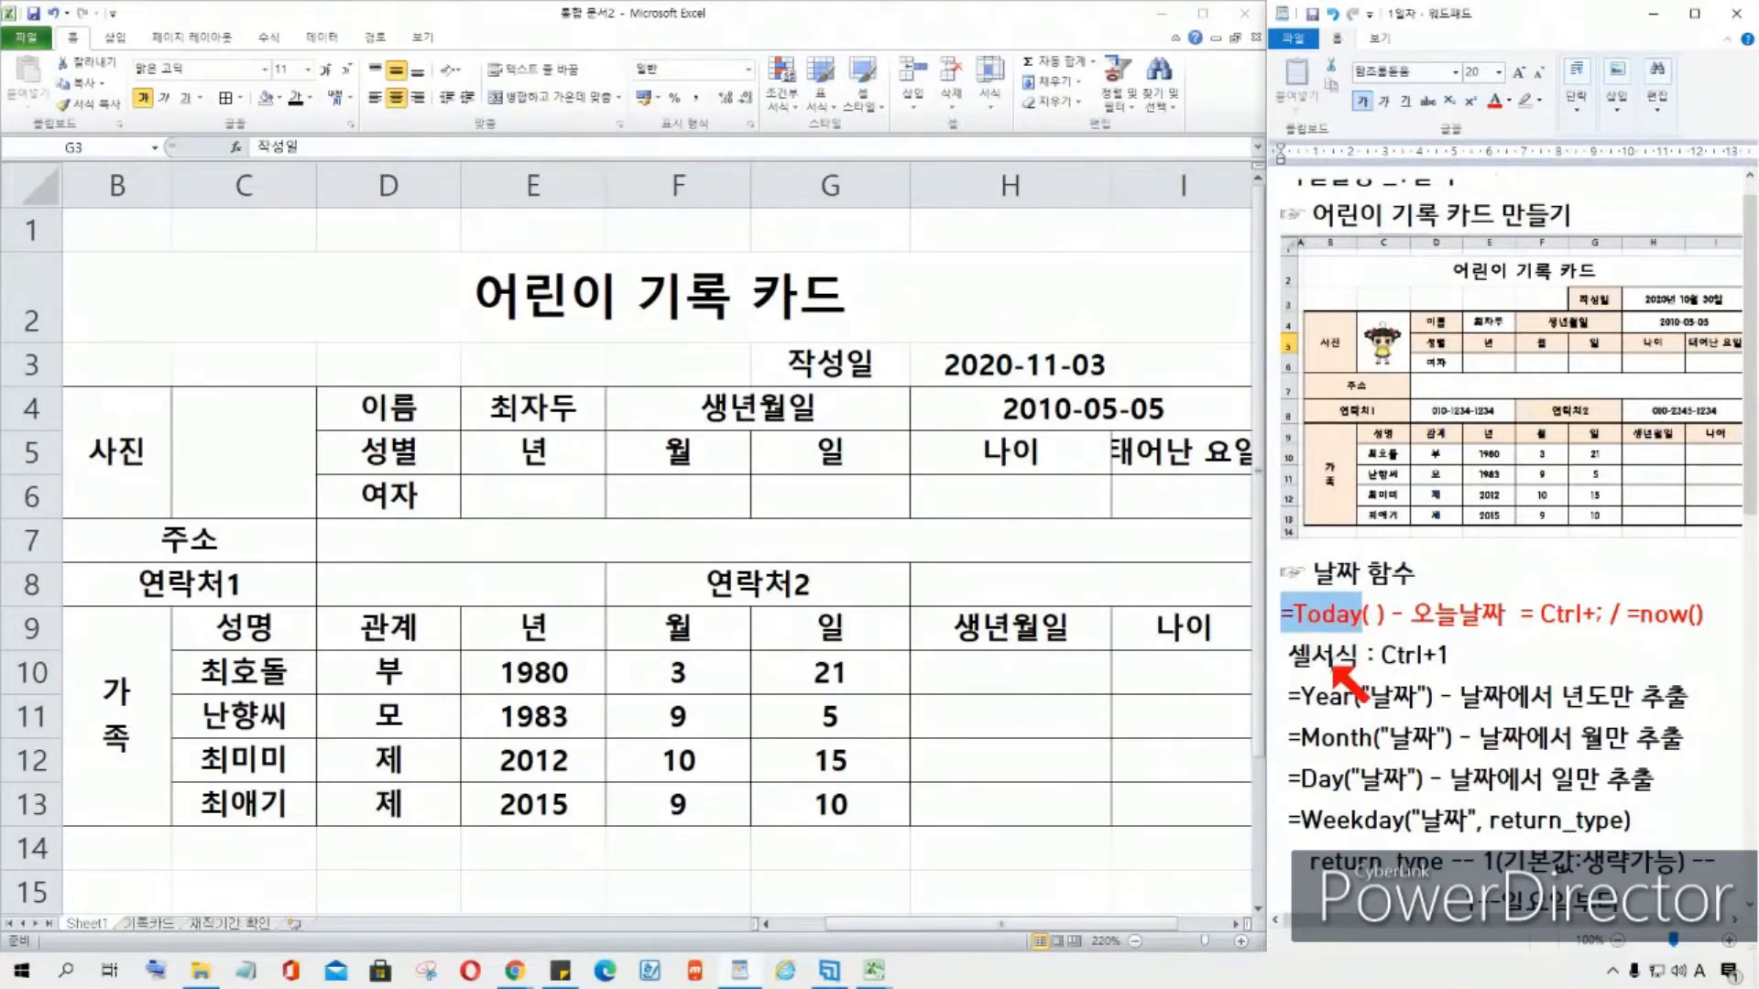
click(1334, 654)
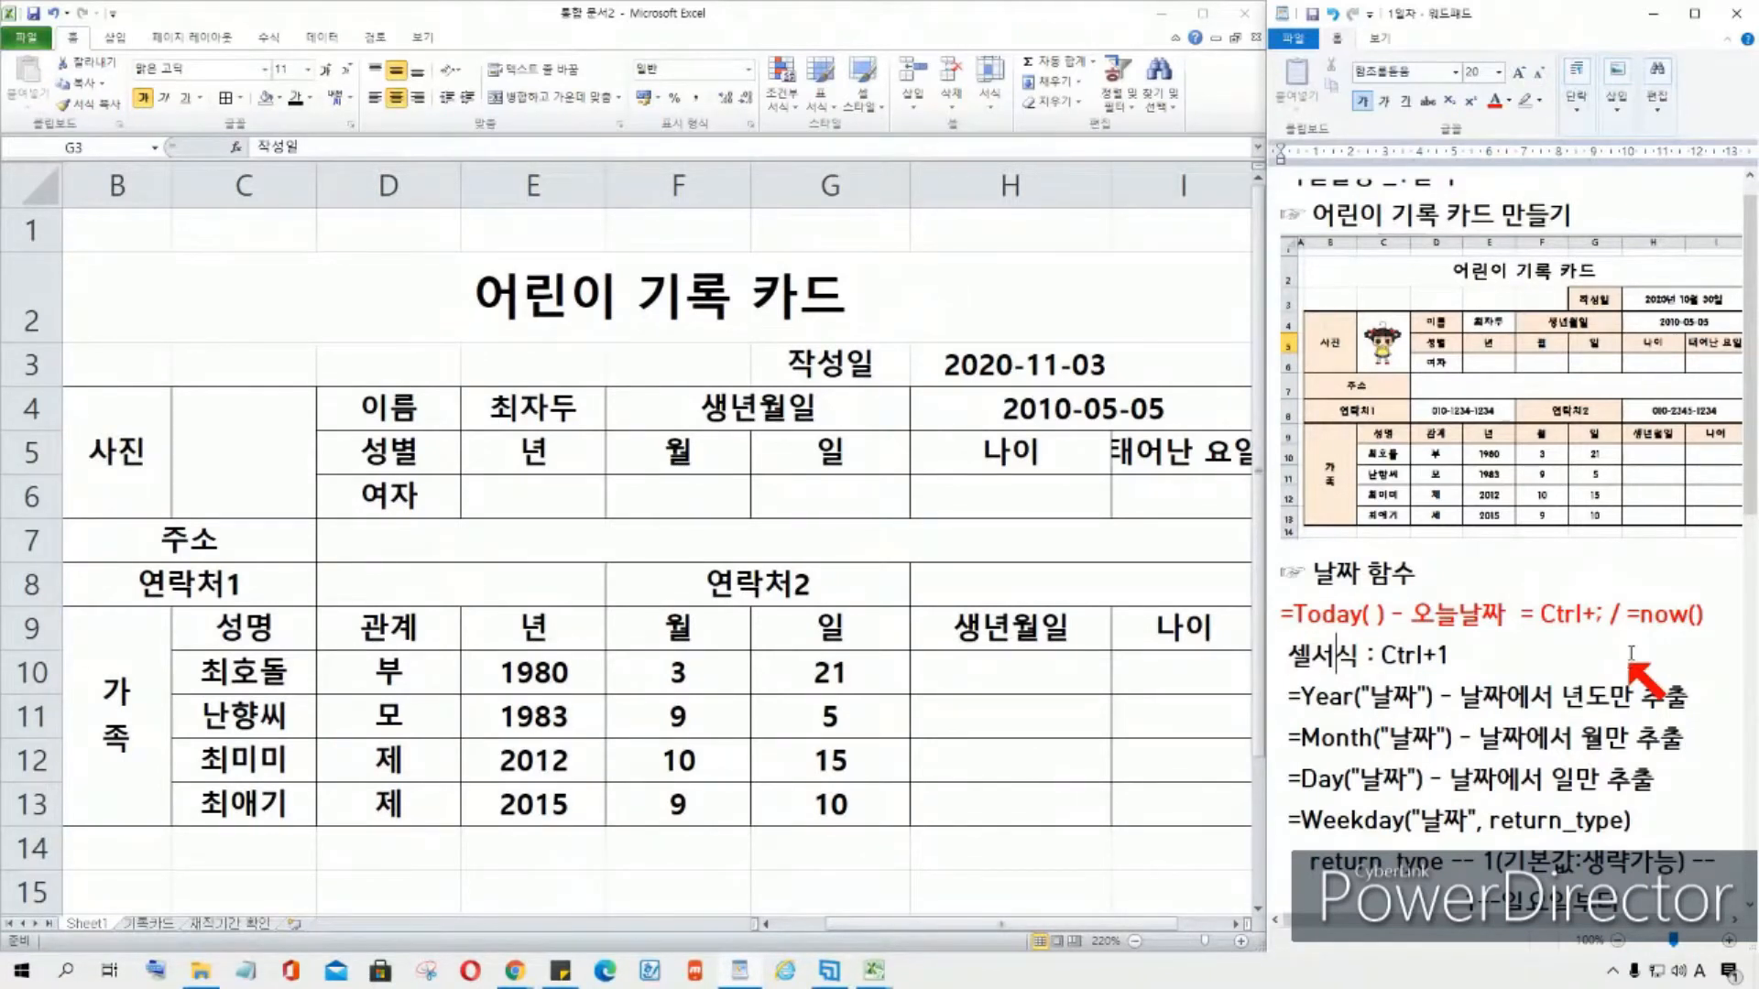
drag(1289, 656, 1467, 652)
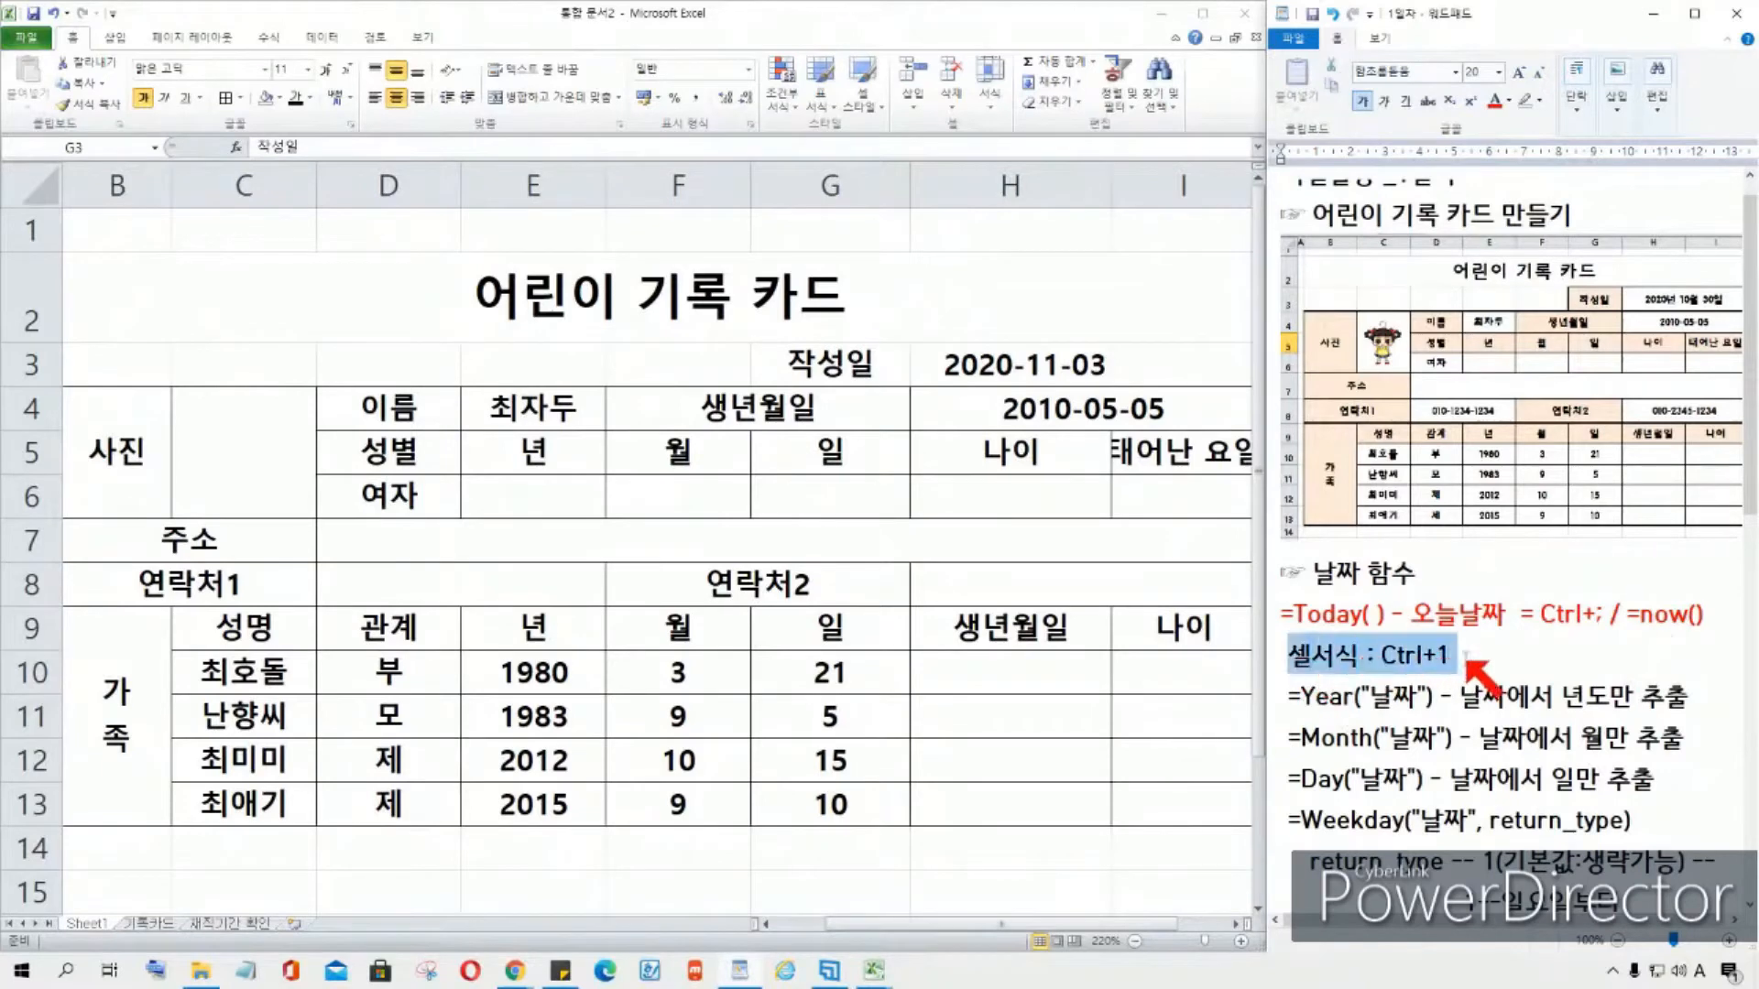
click(1024, 367)
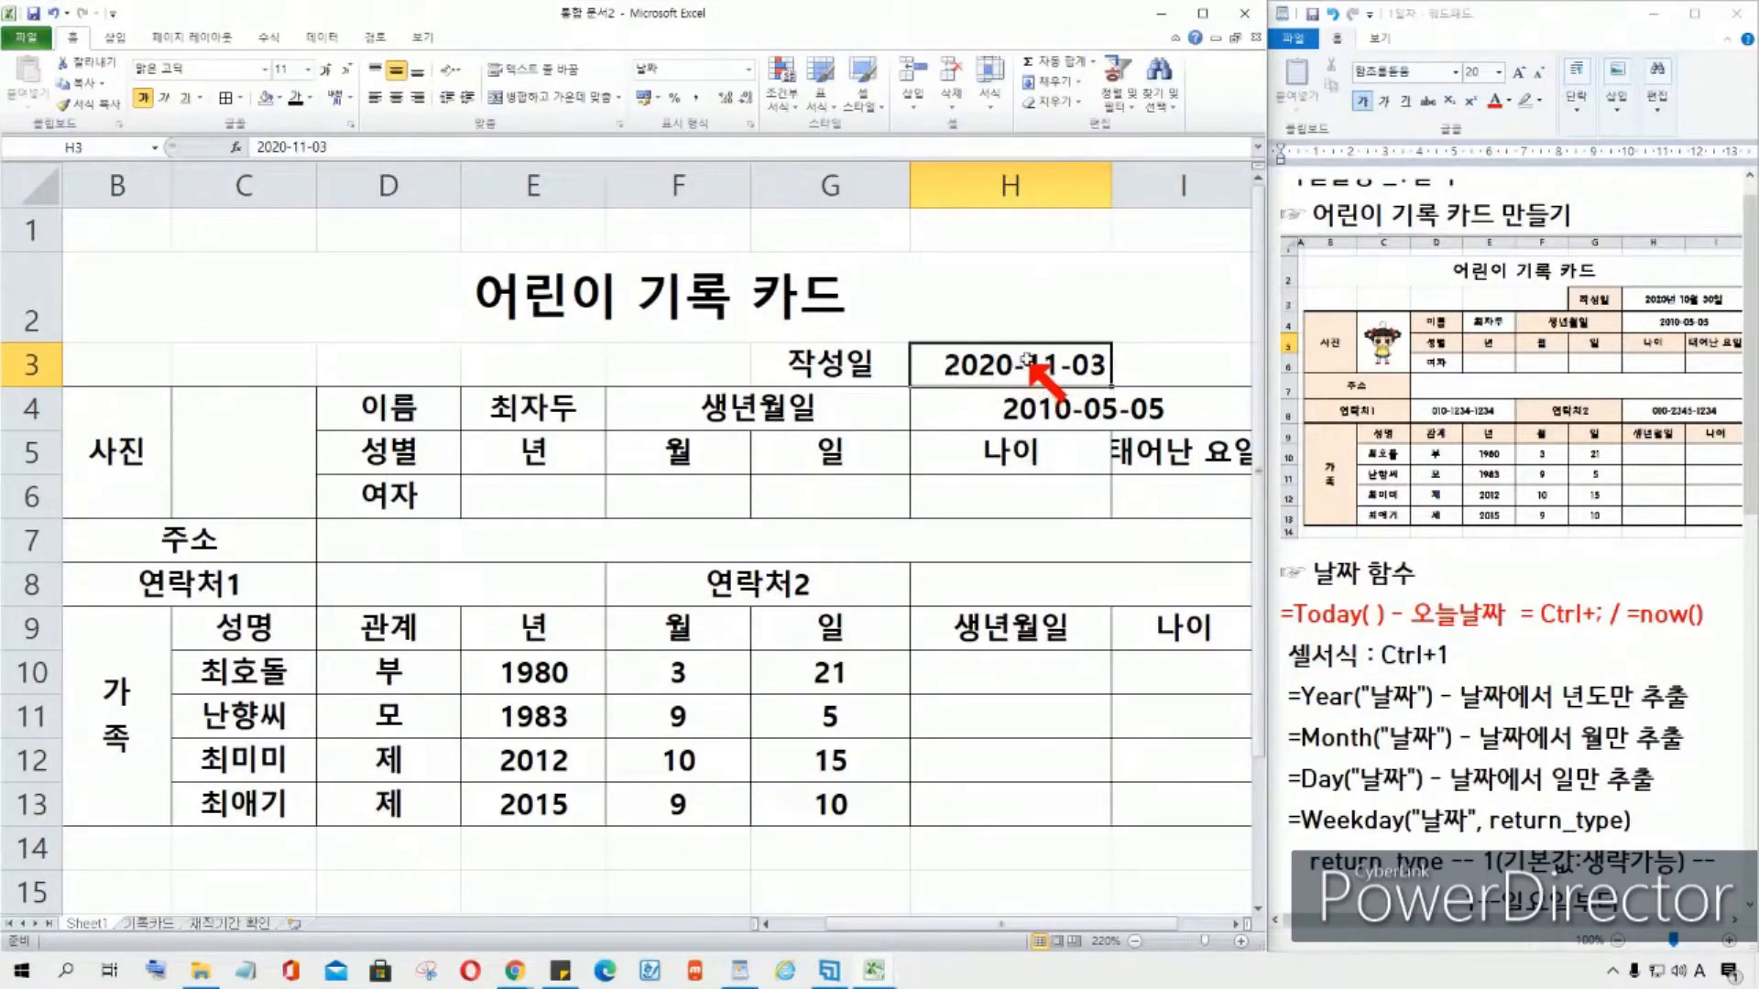
click(1012, 368)
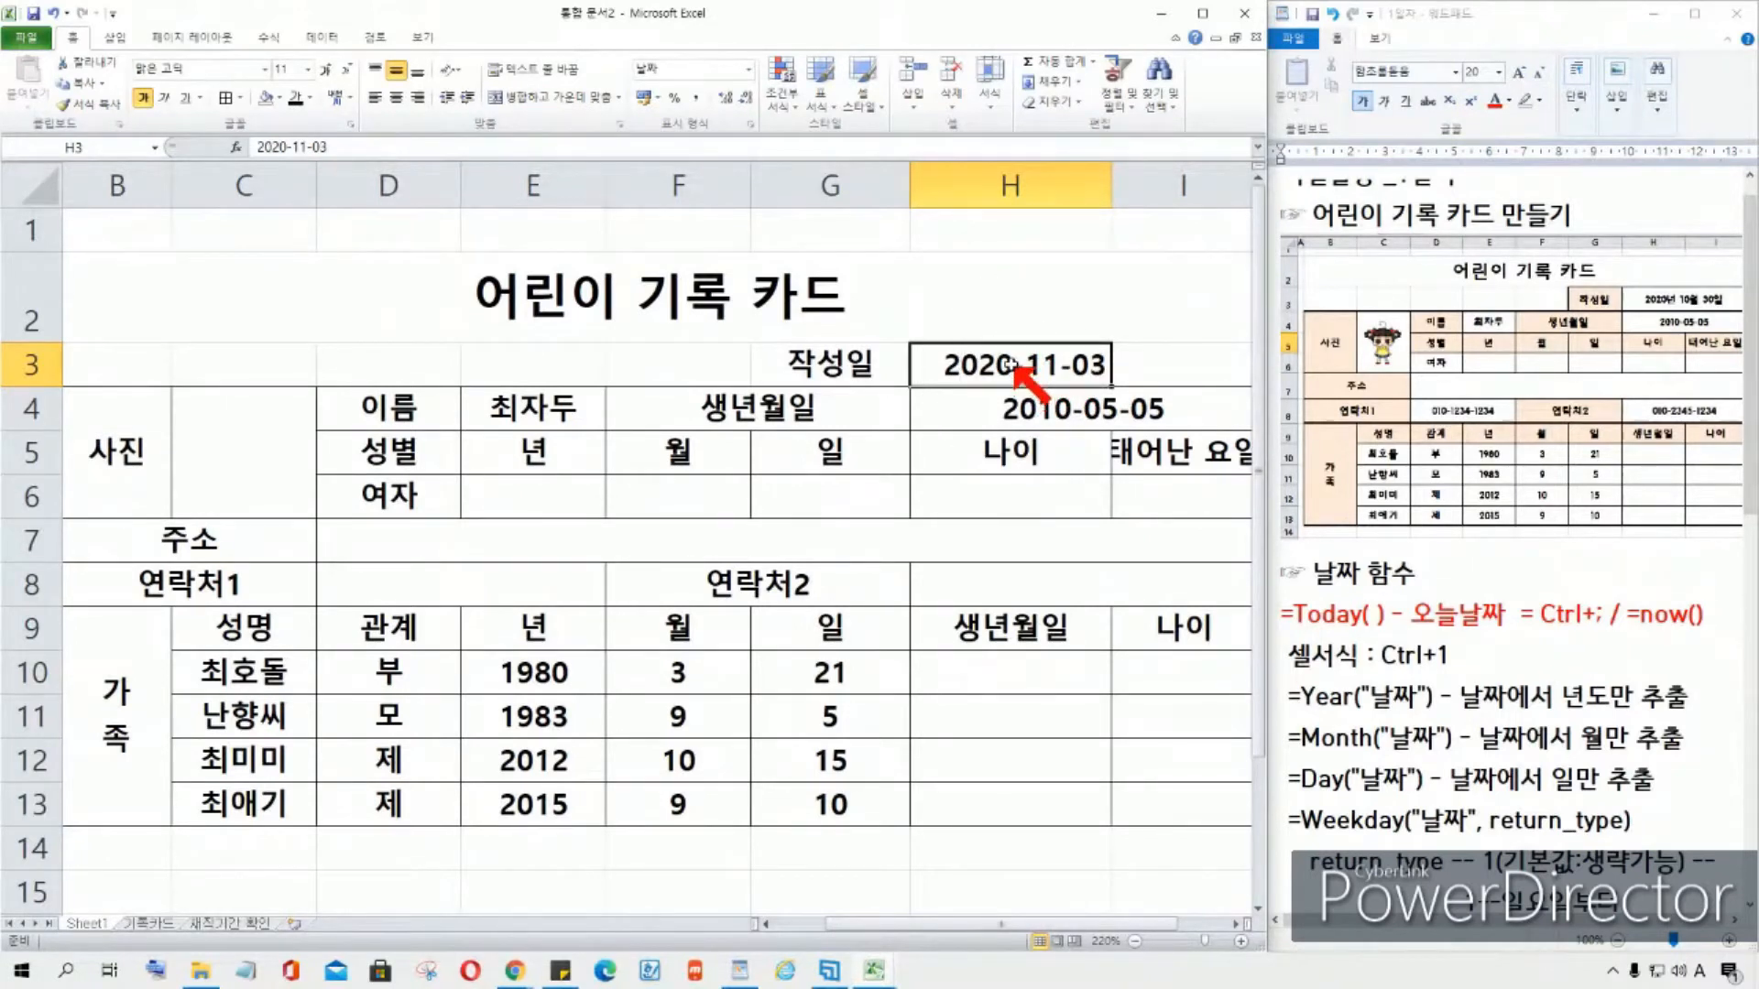
right_click(1021, 359)
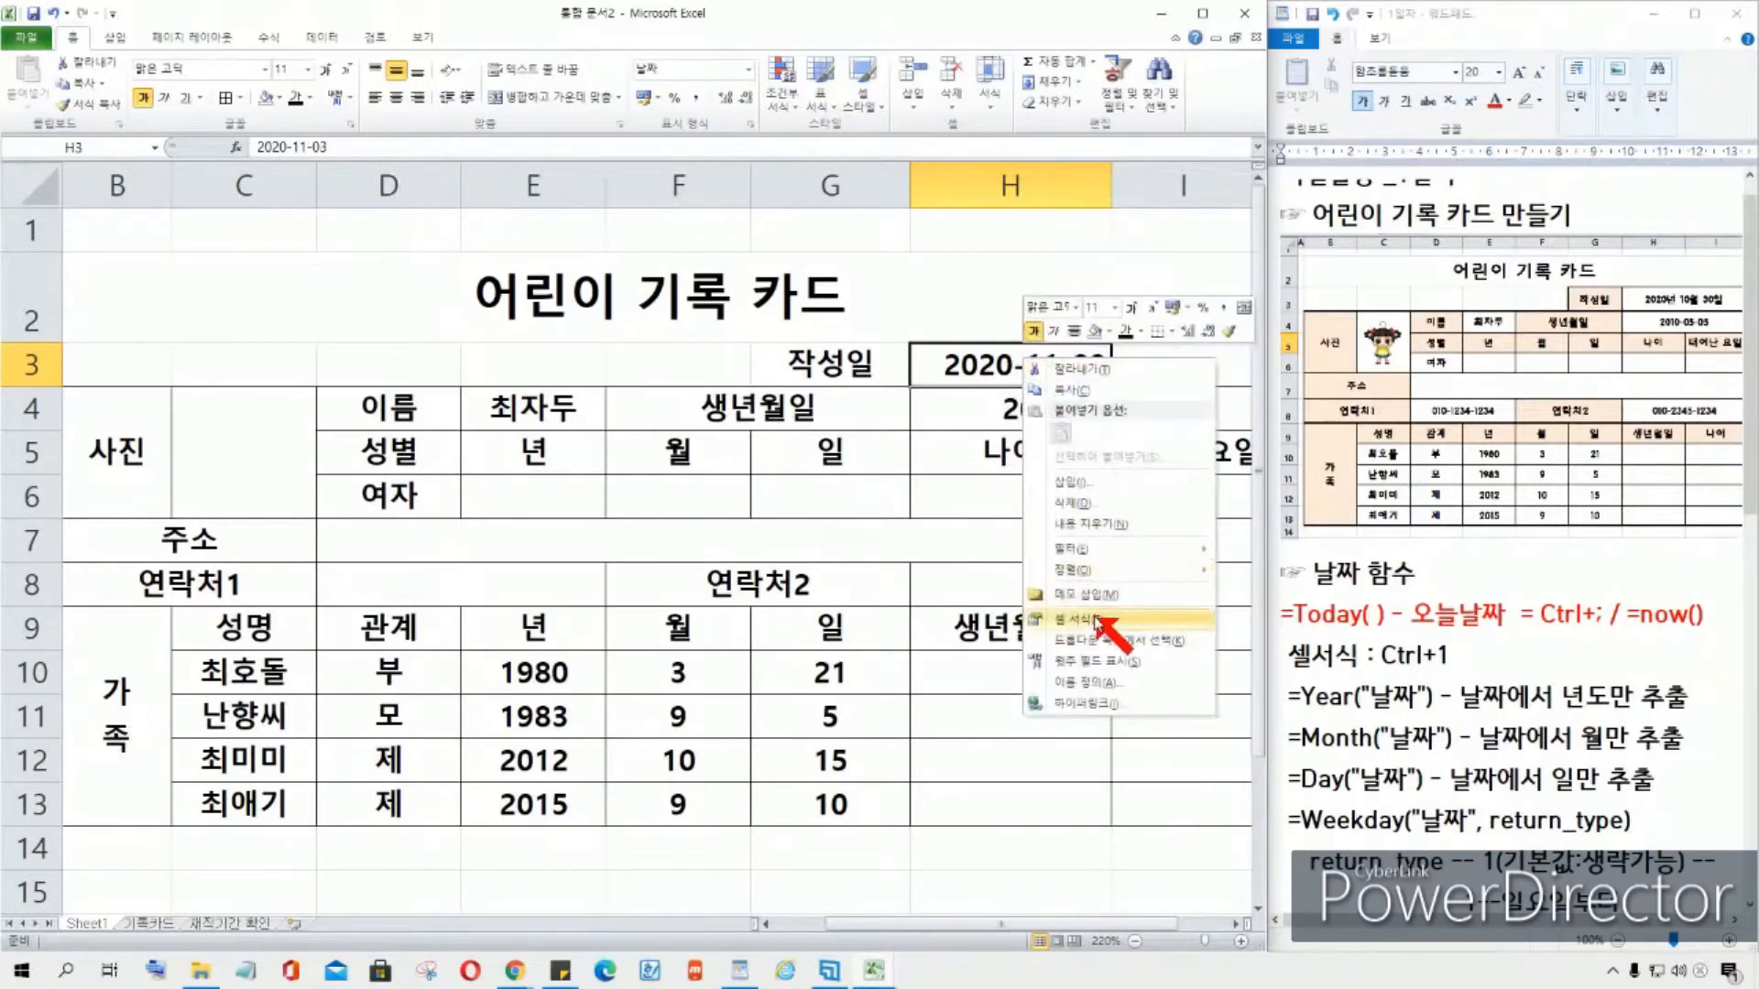
Step: Switch to the WordPad notes and colour the text Ctrl+1 on the 셀서식 line blue
click(1378, 657)
drag(1382, 655, 1458, 655)
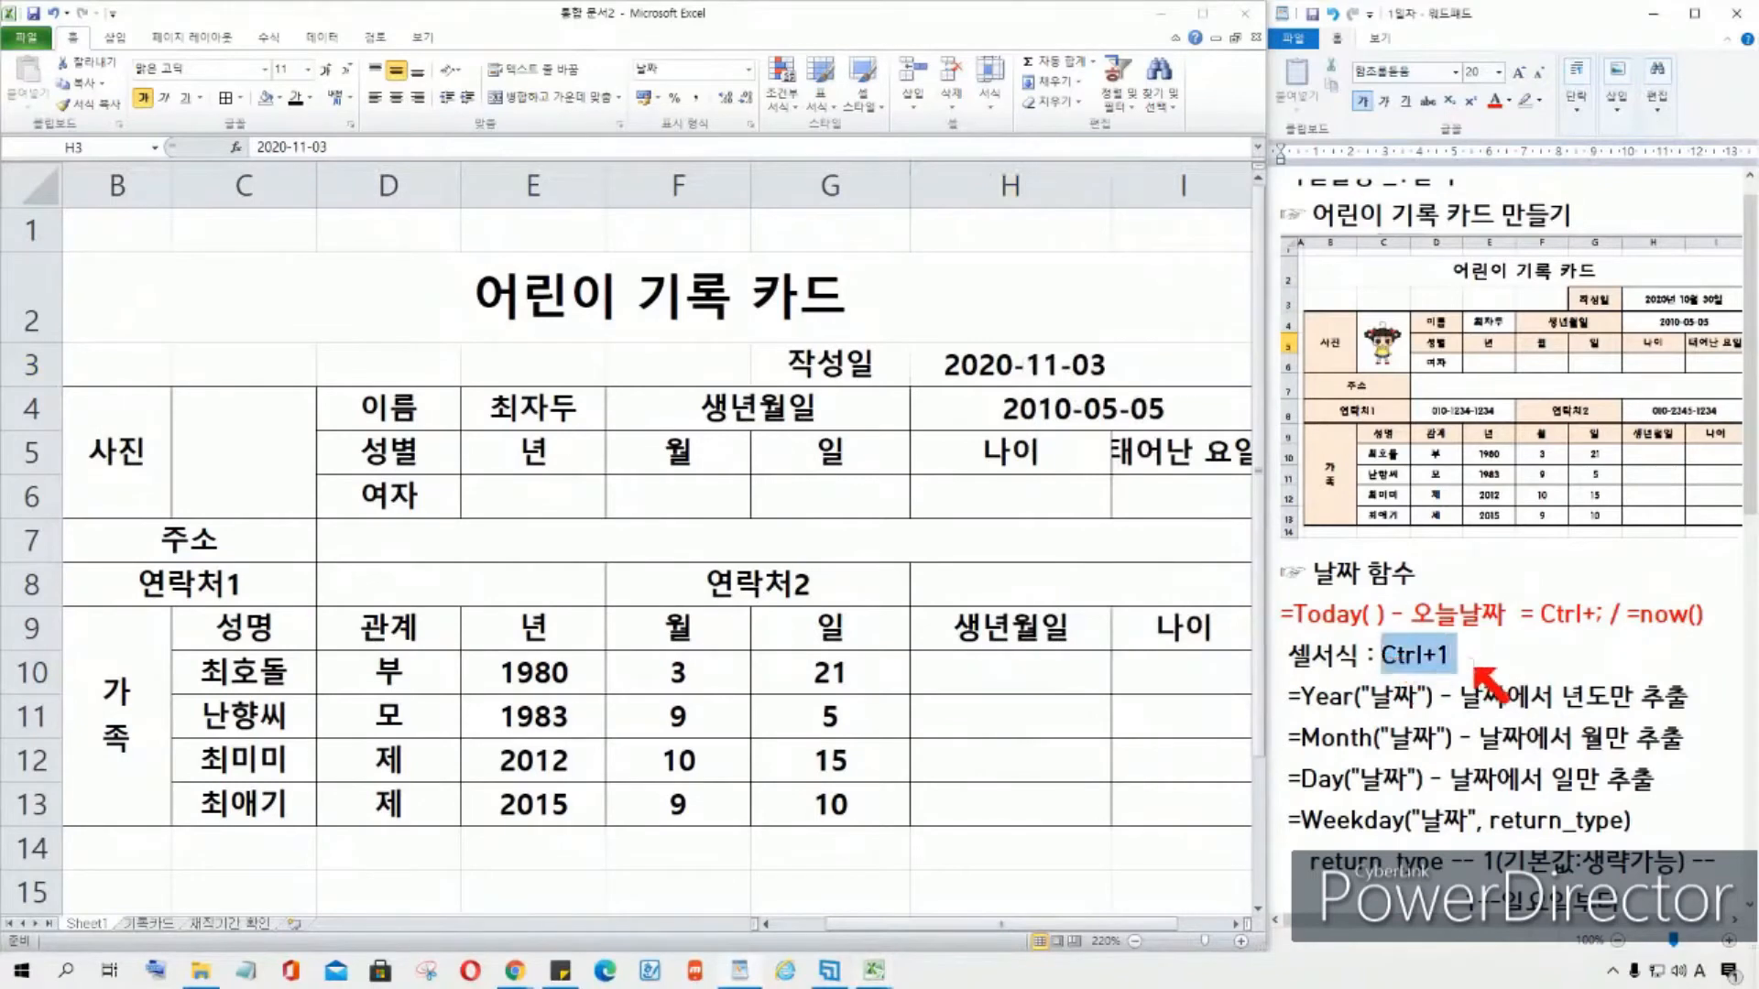
click(1508, 103)
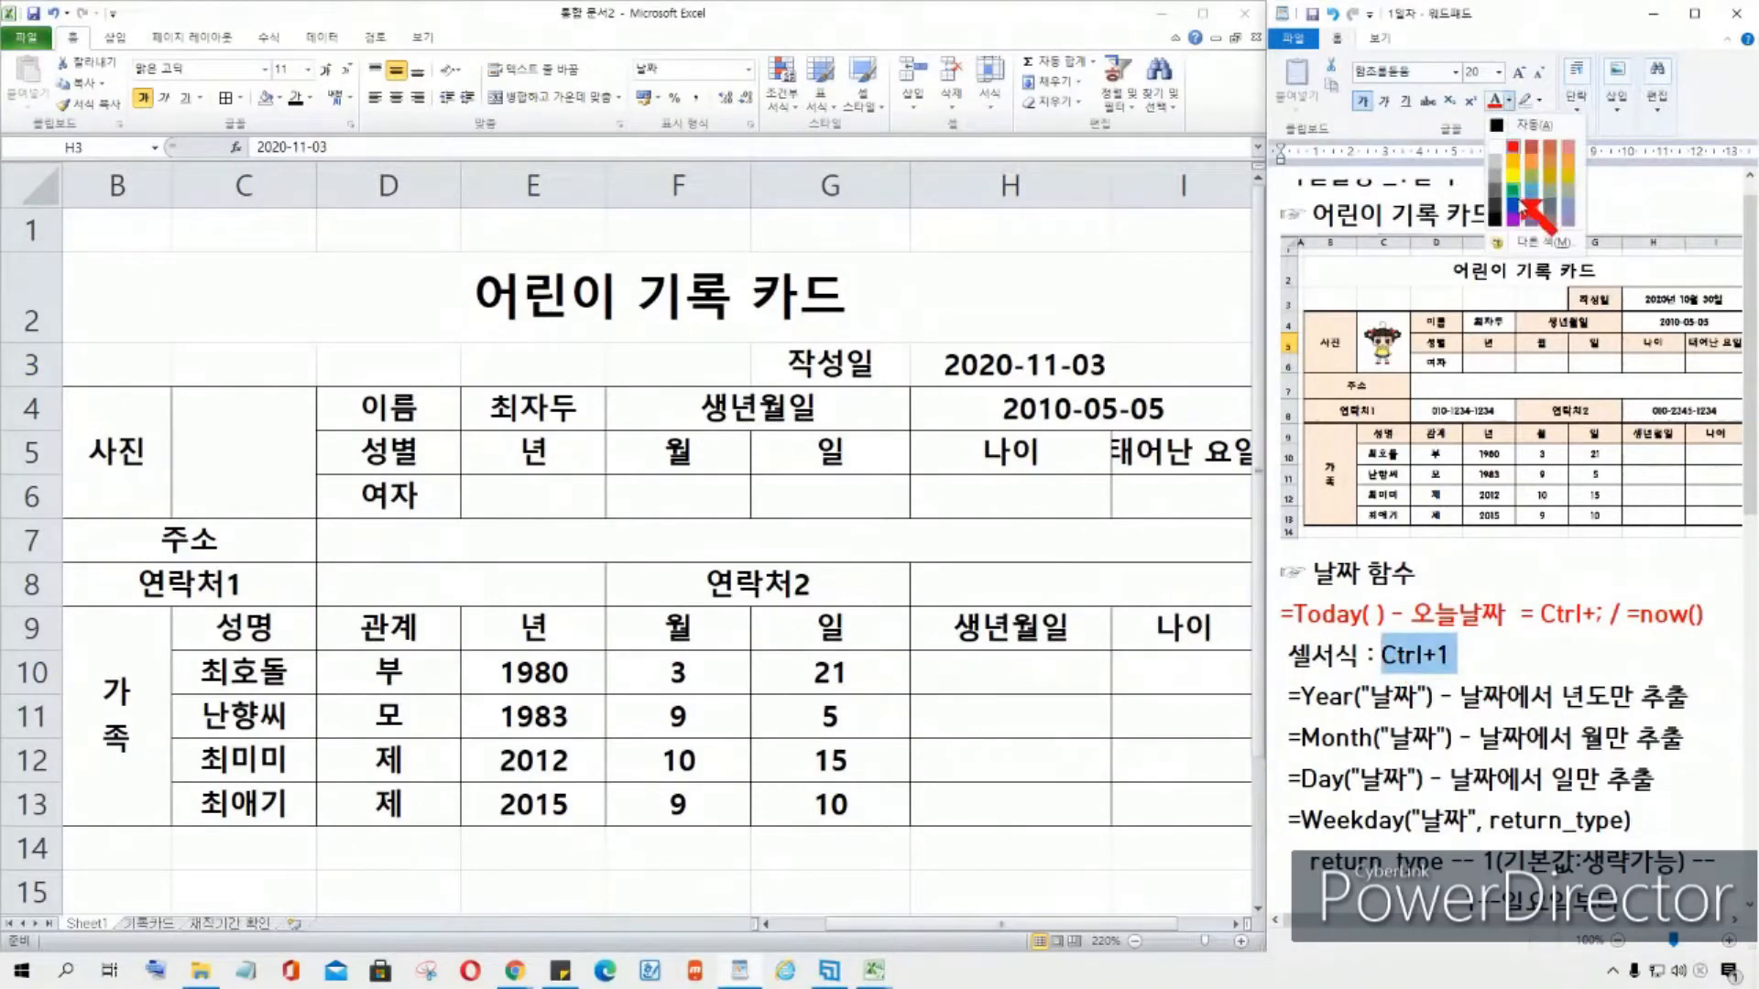
click(1515, 200)
click(1464, 667)
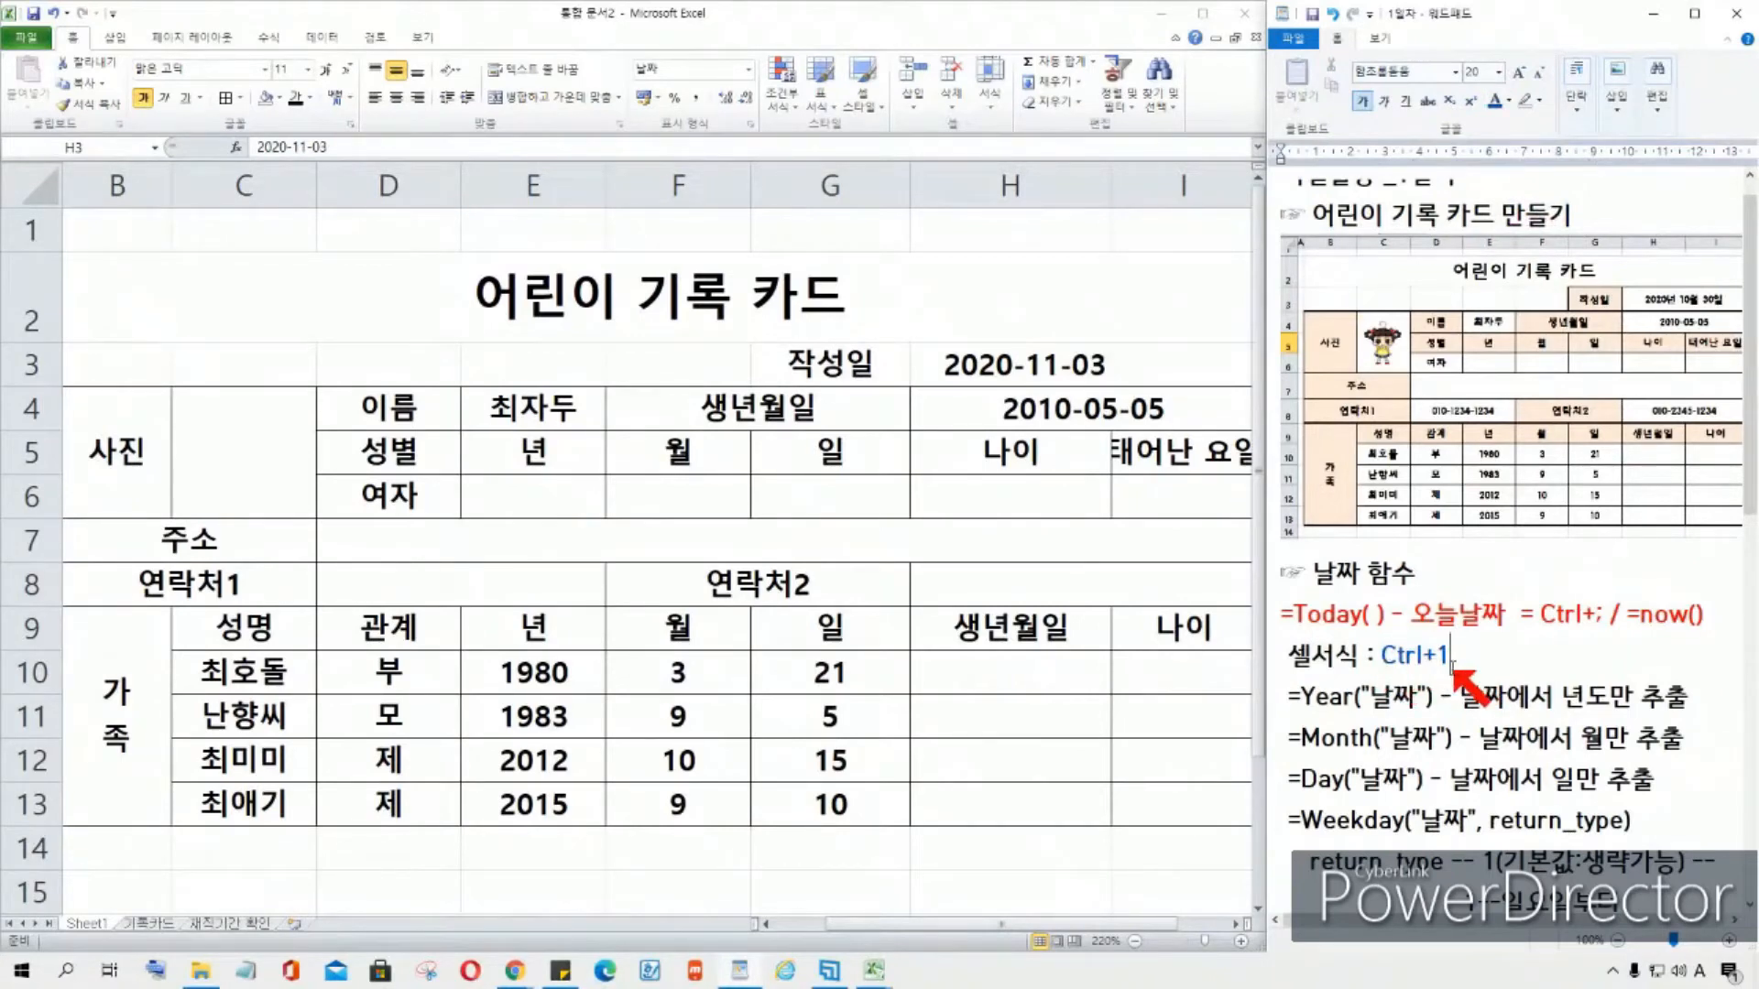
Step: Switch back to Excel and give the date in H3 the custom number format yyyy-mm-dd(aaa)
click(1007, 363)
right_click(1008, 364)
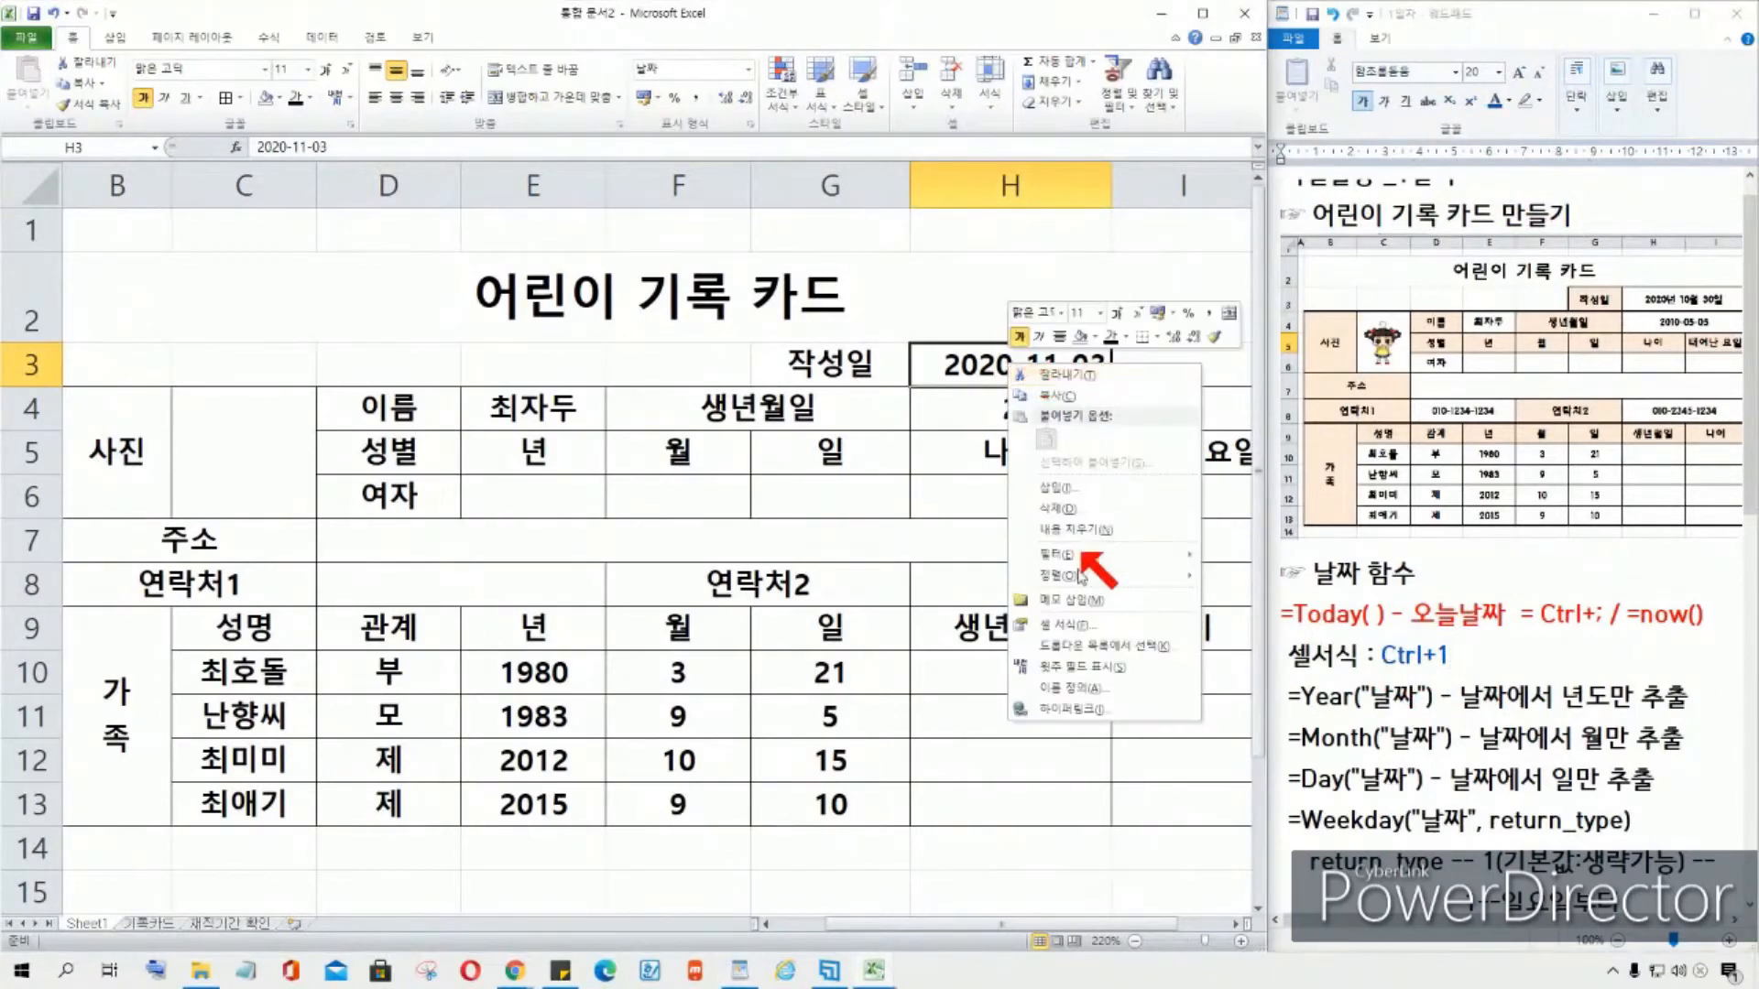
click(1060, 630)
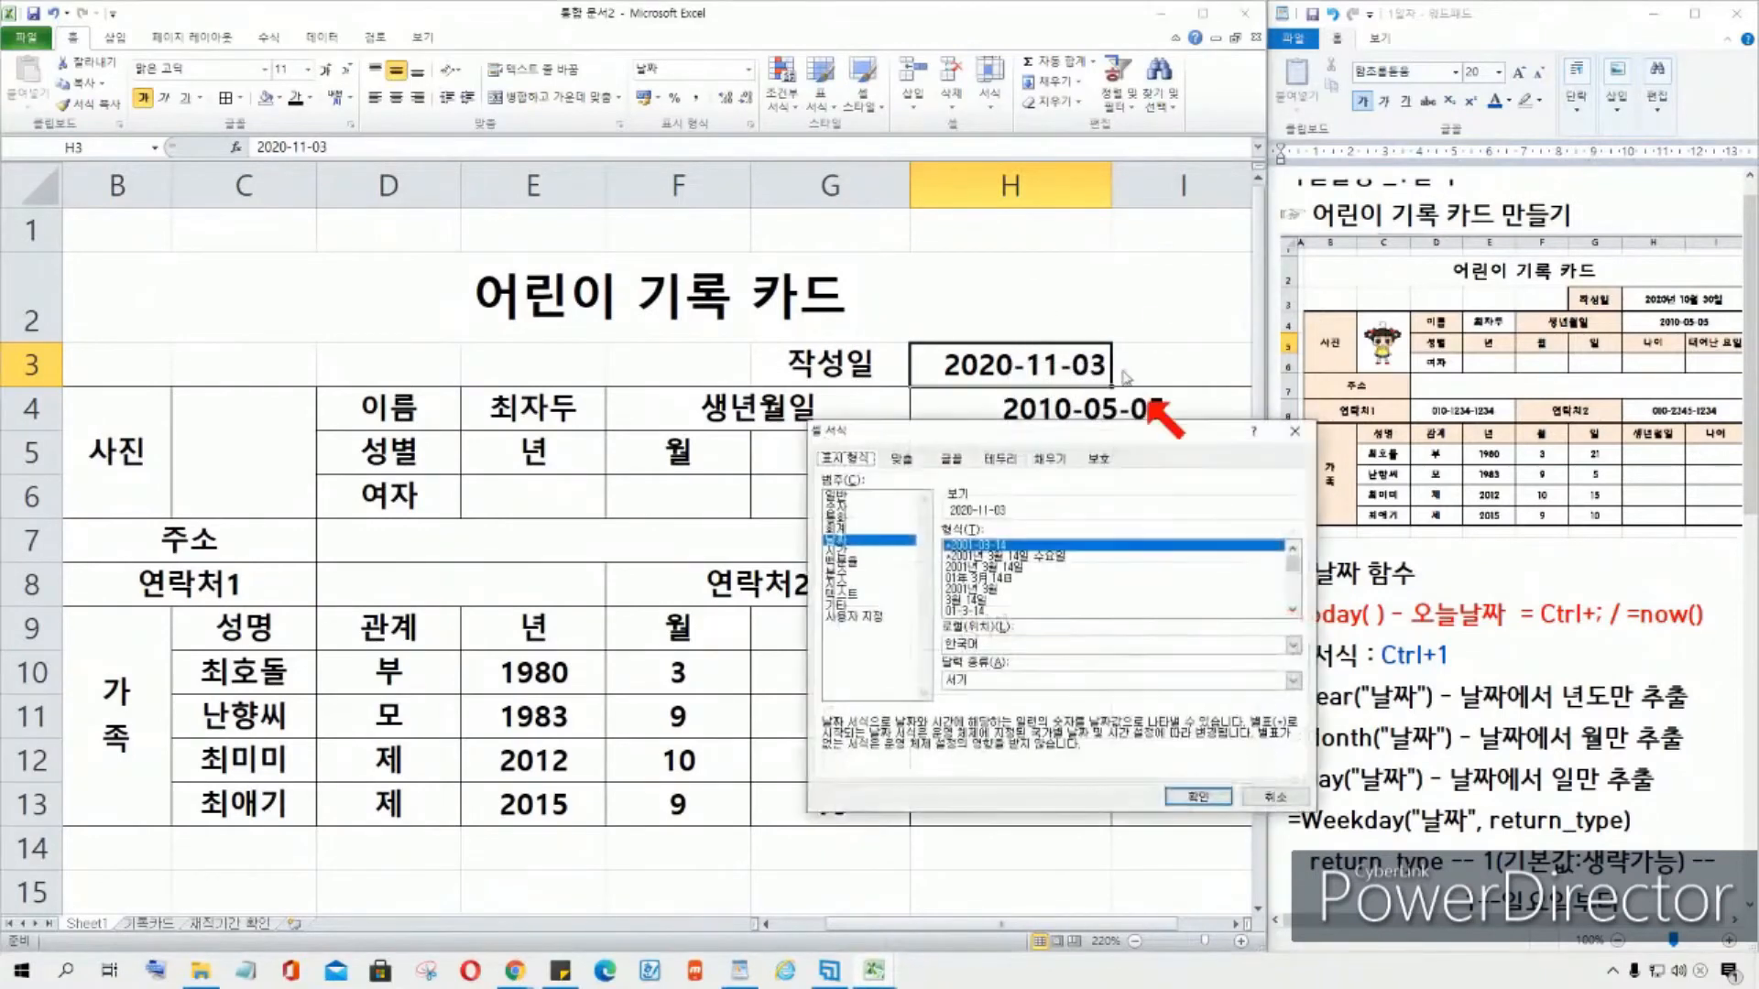
drag(1062, 433, 1426, 122)
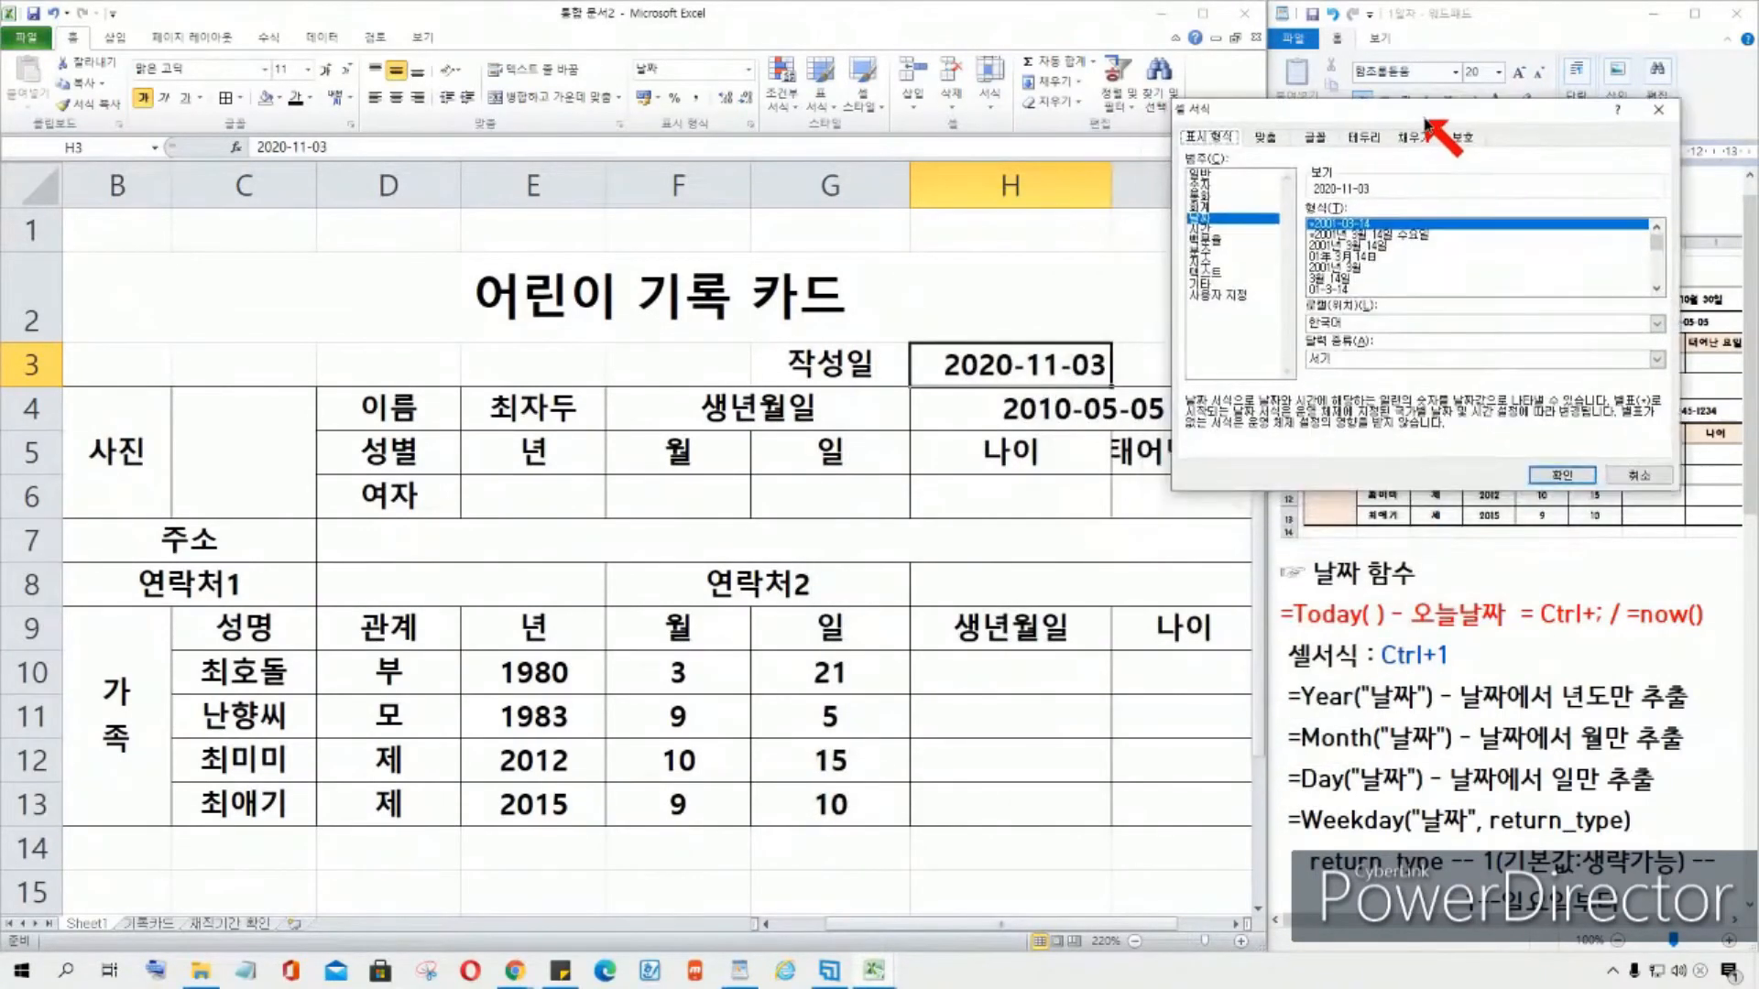
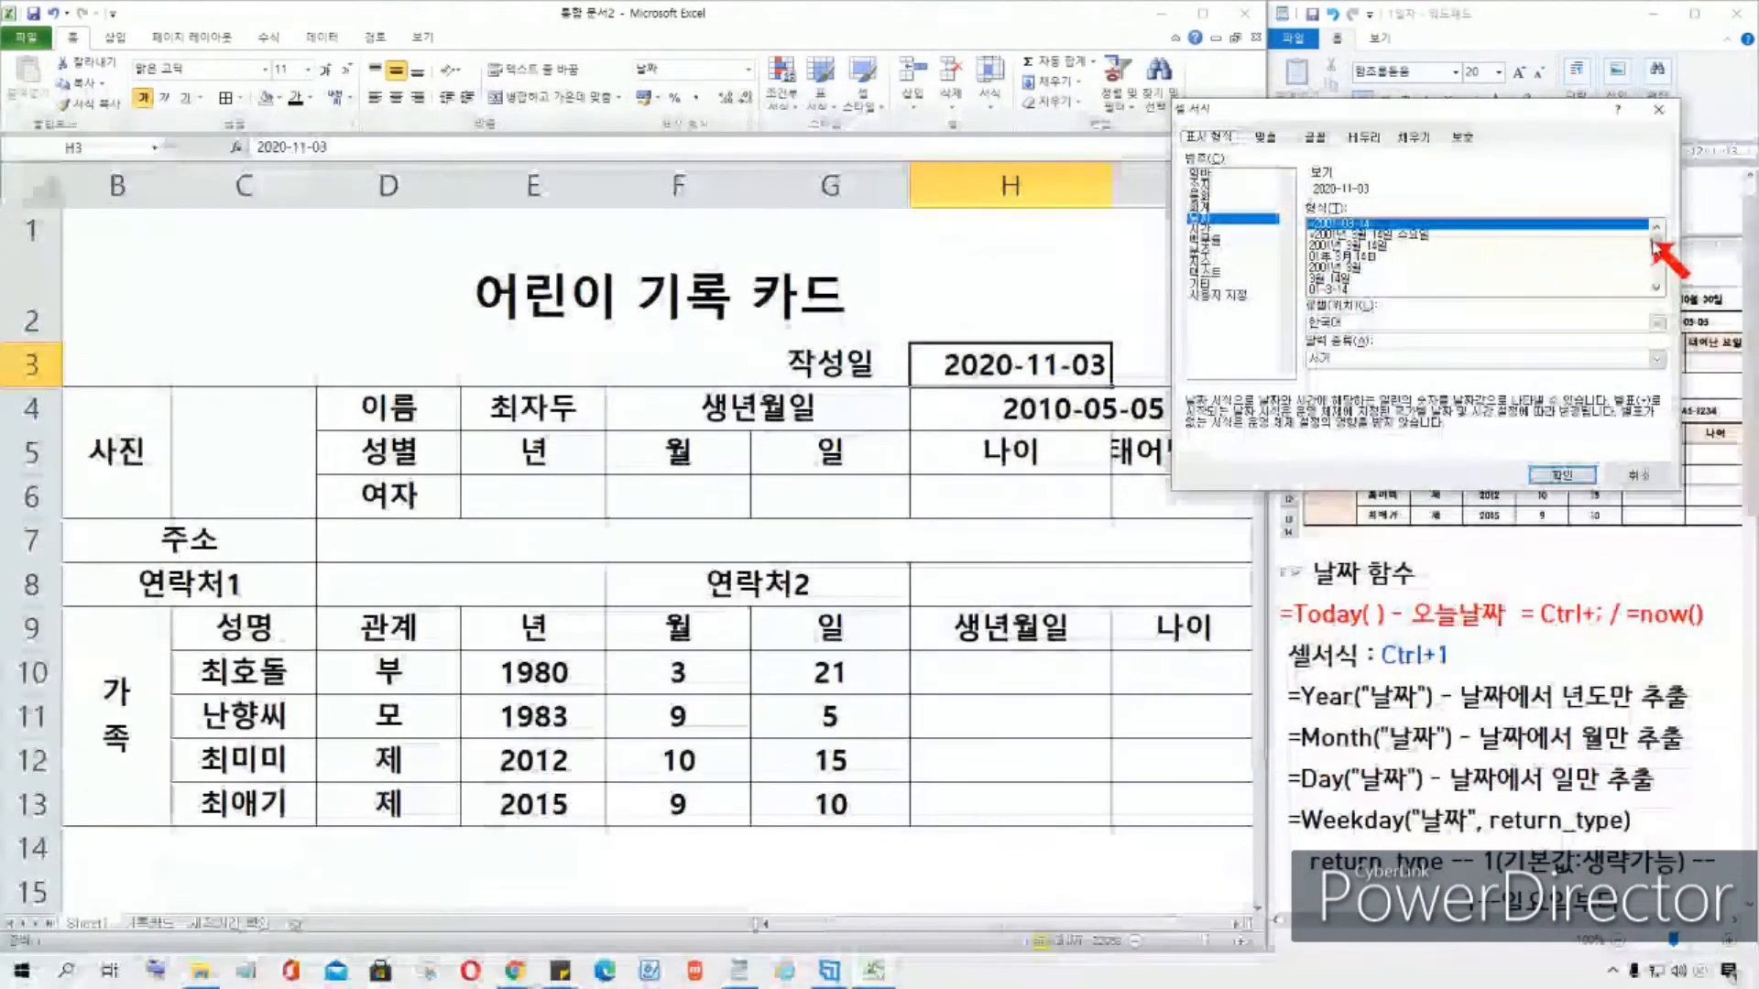
mouse_move(1653, 241)
mouse_down()
mouse_move(1656, 281)
mouse_move(1655, 240)
mouse_up()
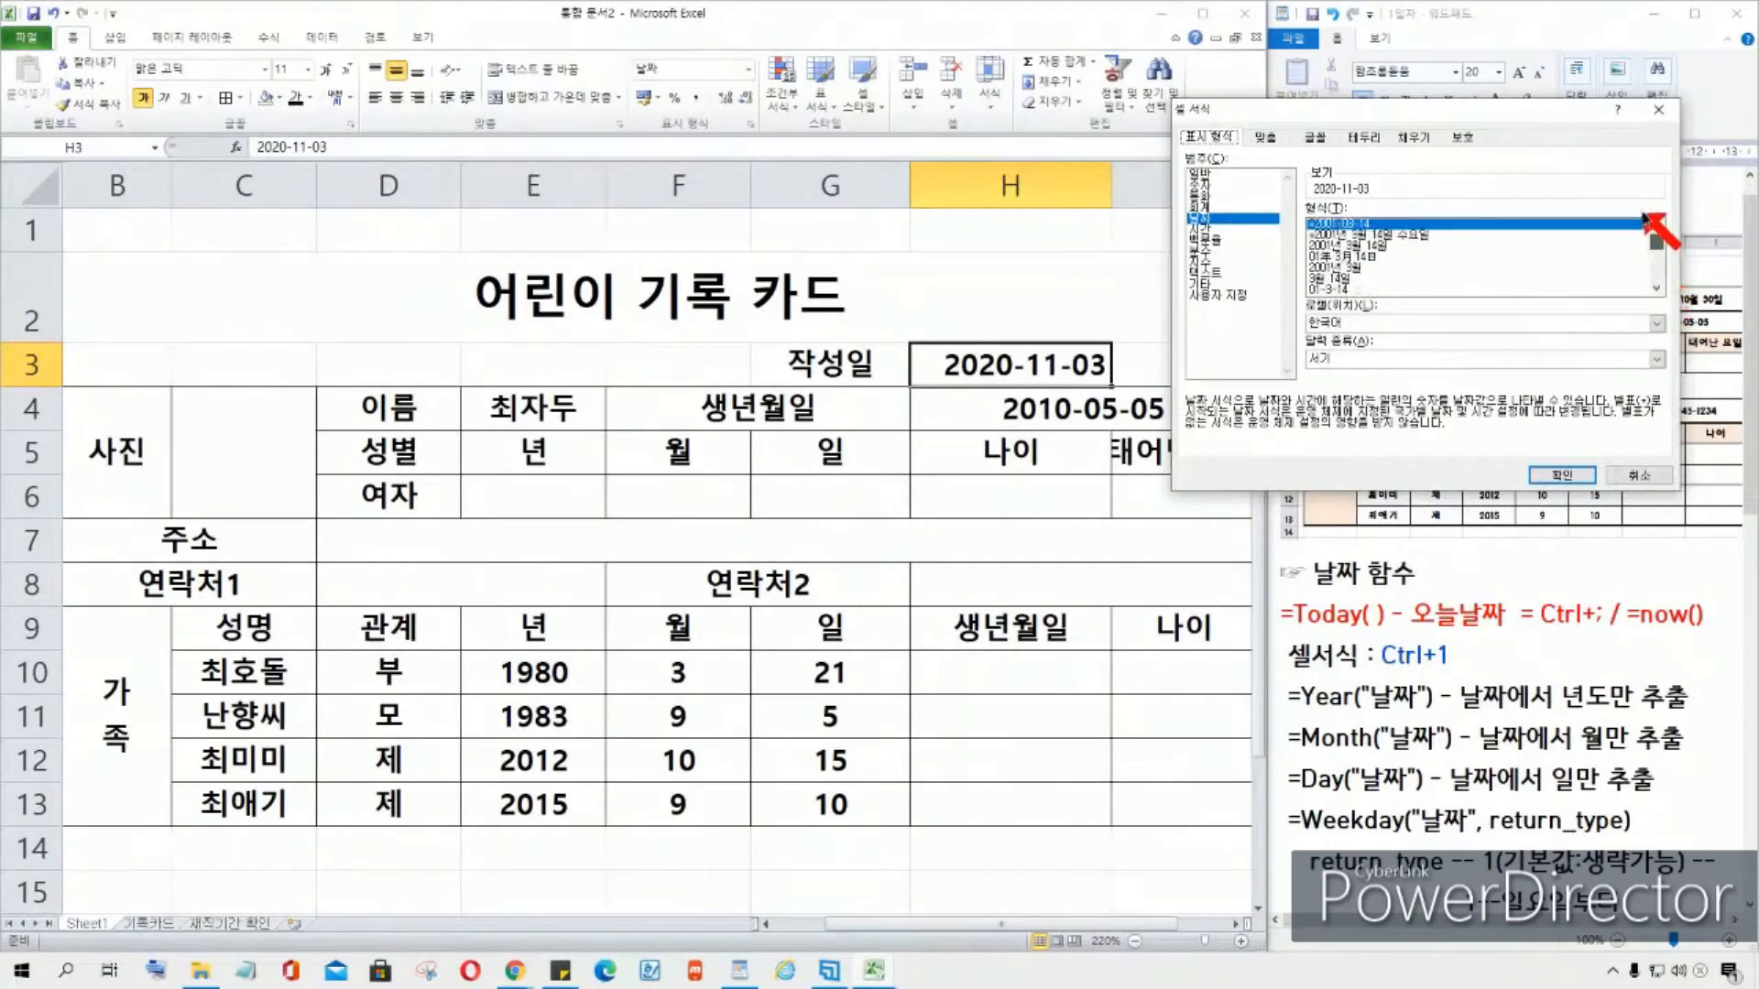
click(1238, 297)
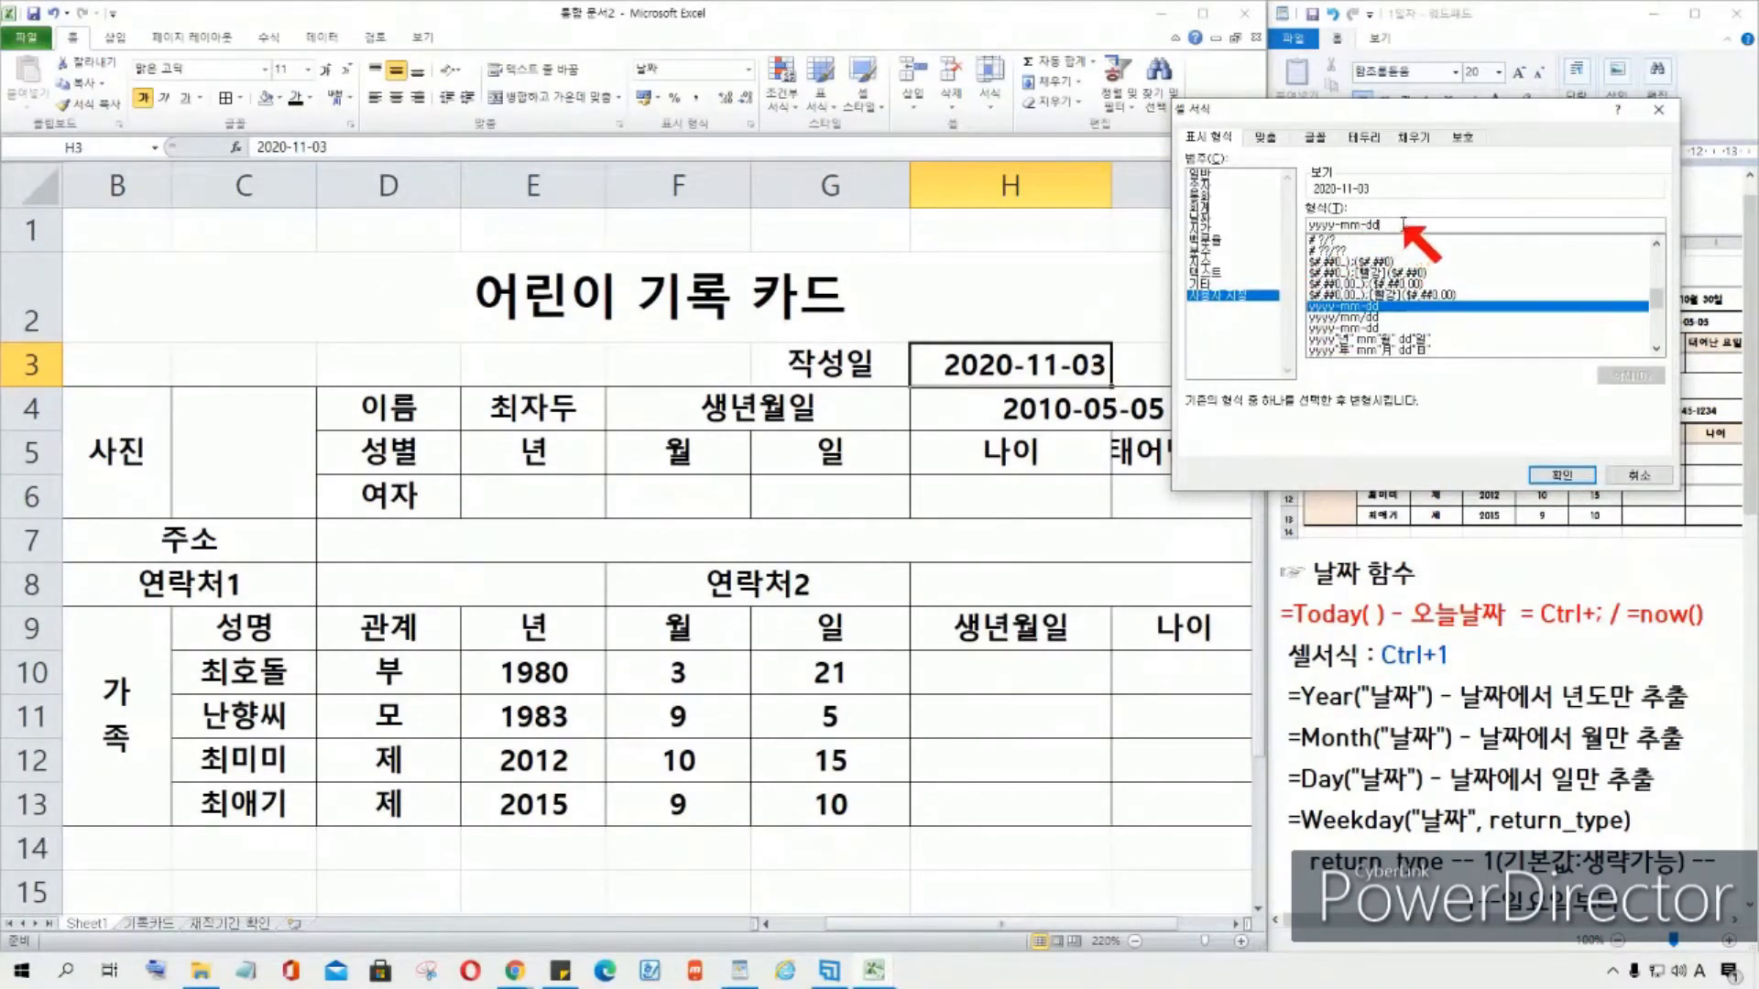
text(()
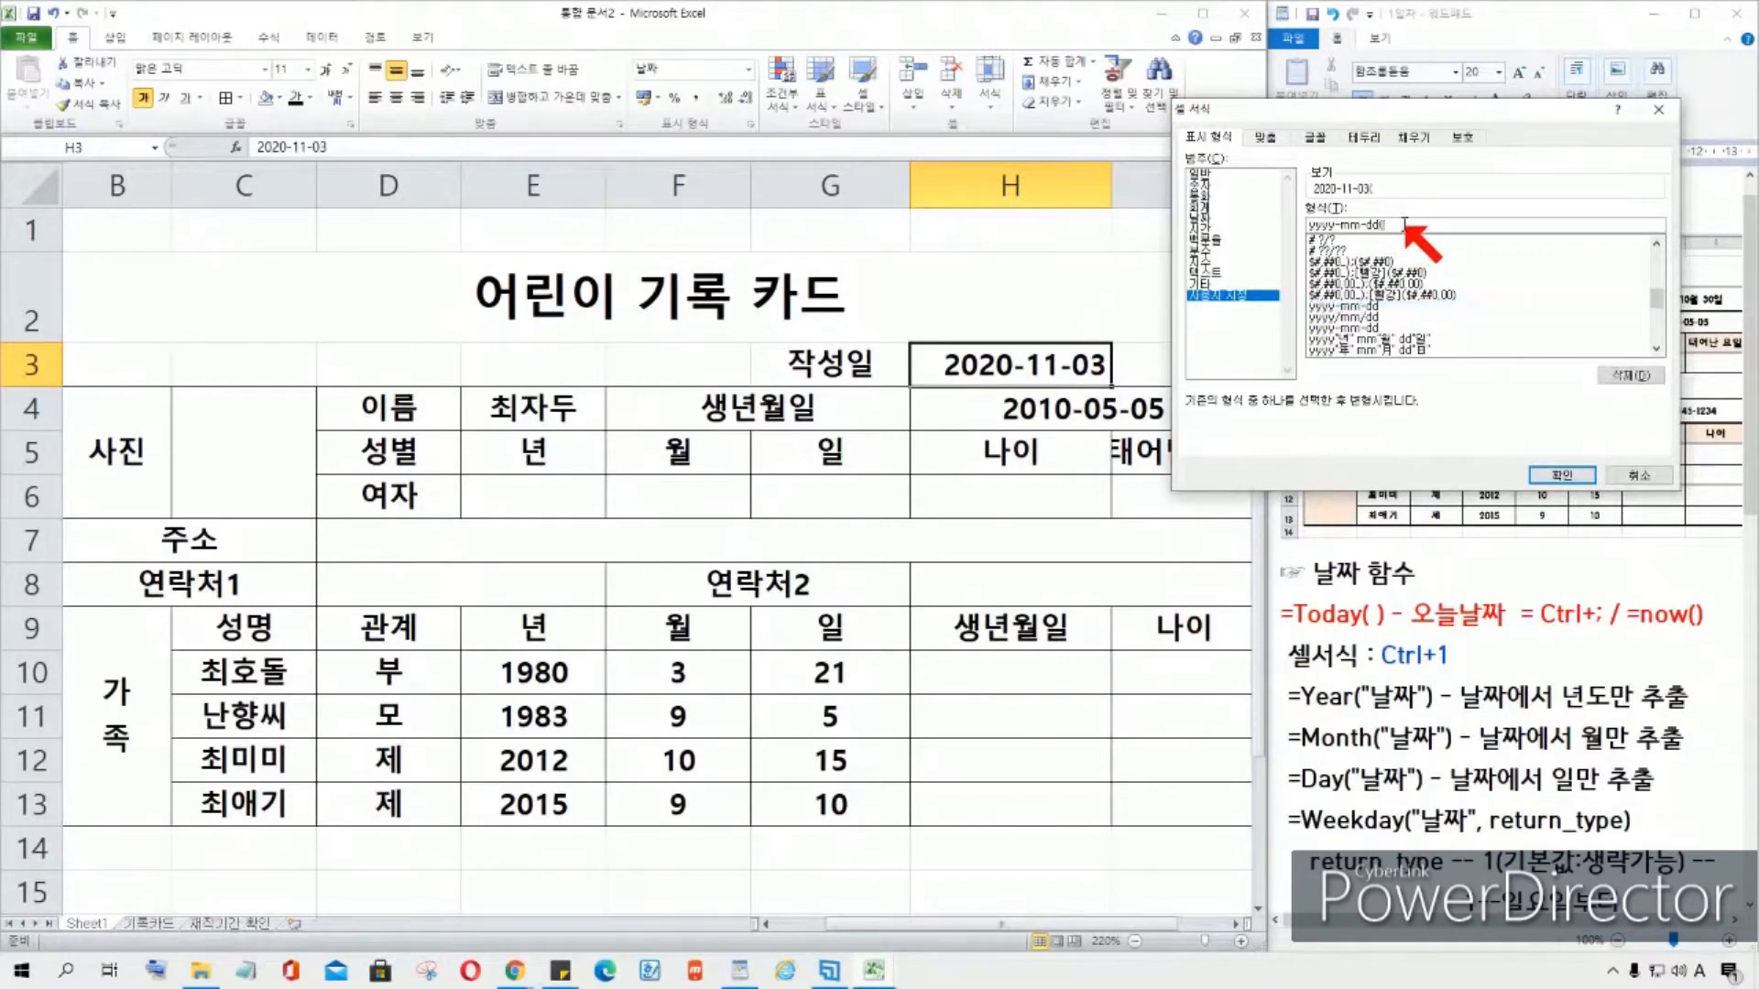
text(aaa)
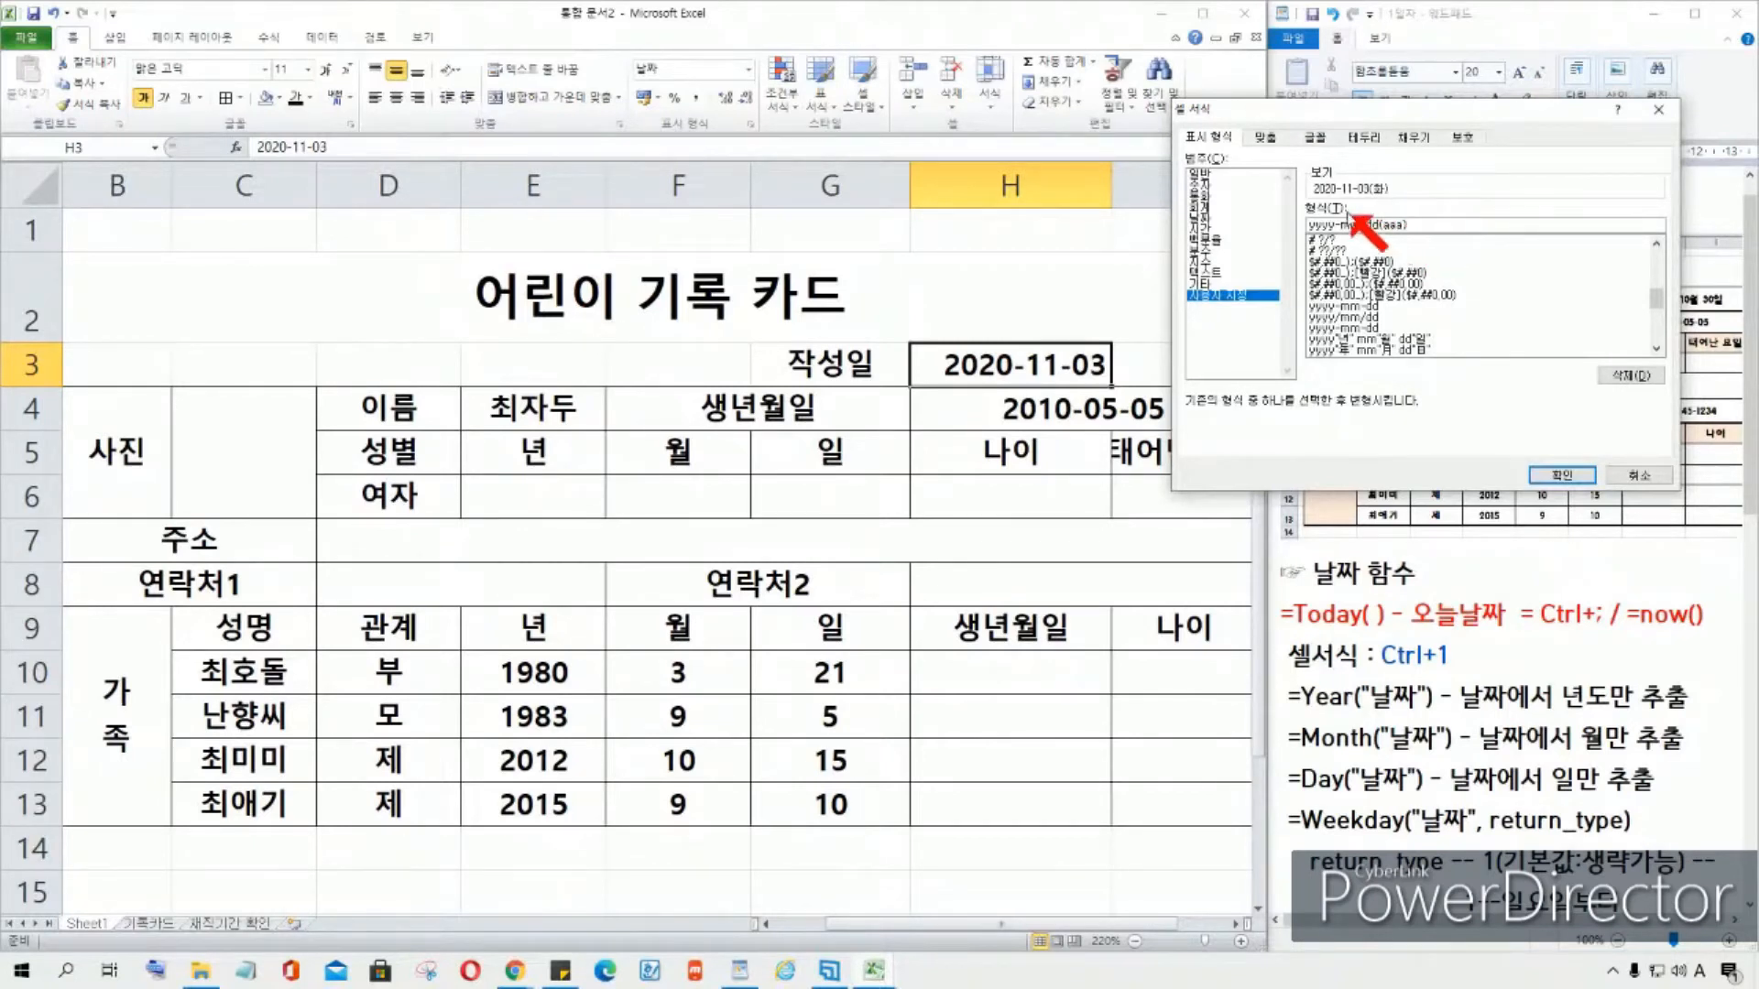
click(1562, 476)
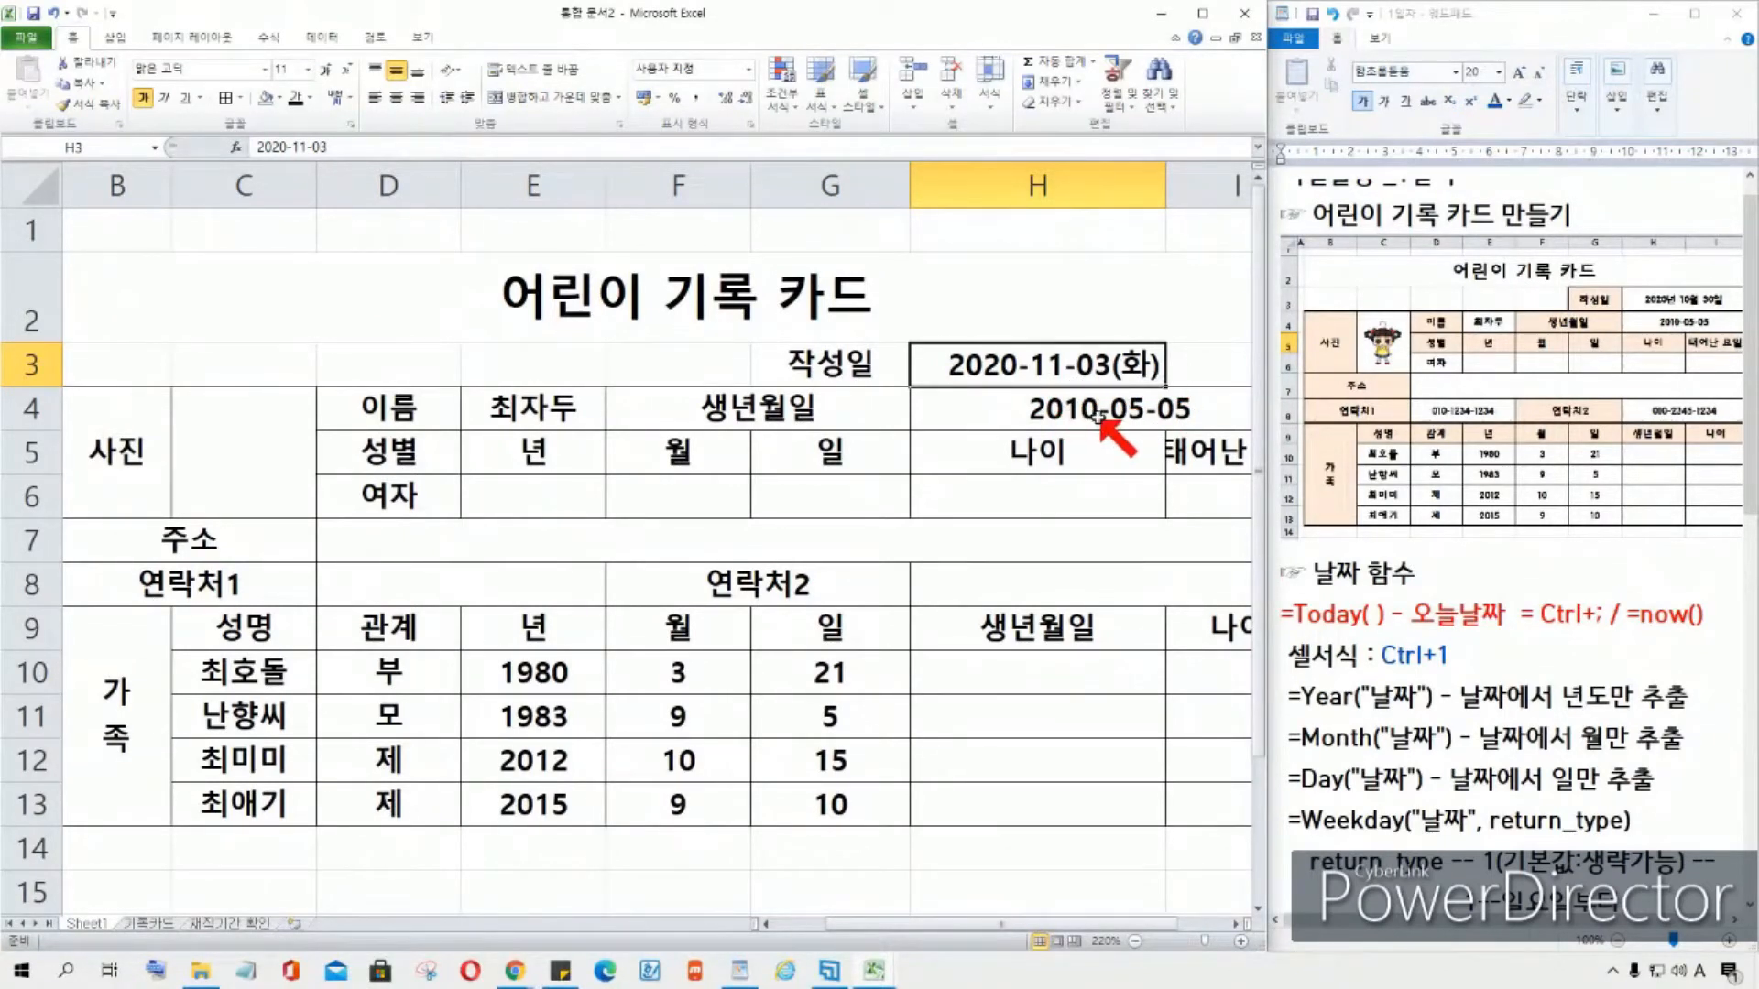
Step: Examine the empty year, month, day and age cells in row 6 and the family birth years, months and days in E10:G13
click(1038, 487)
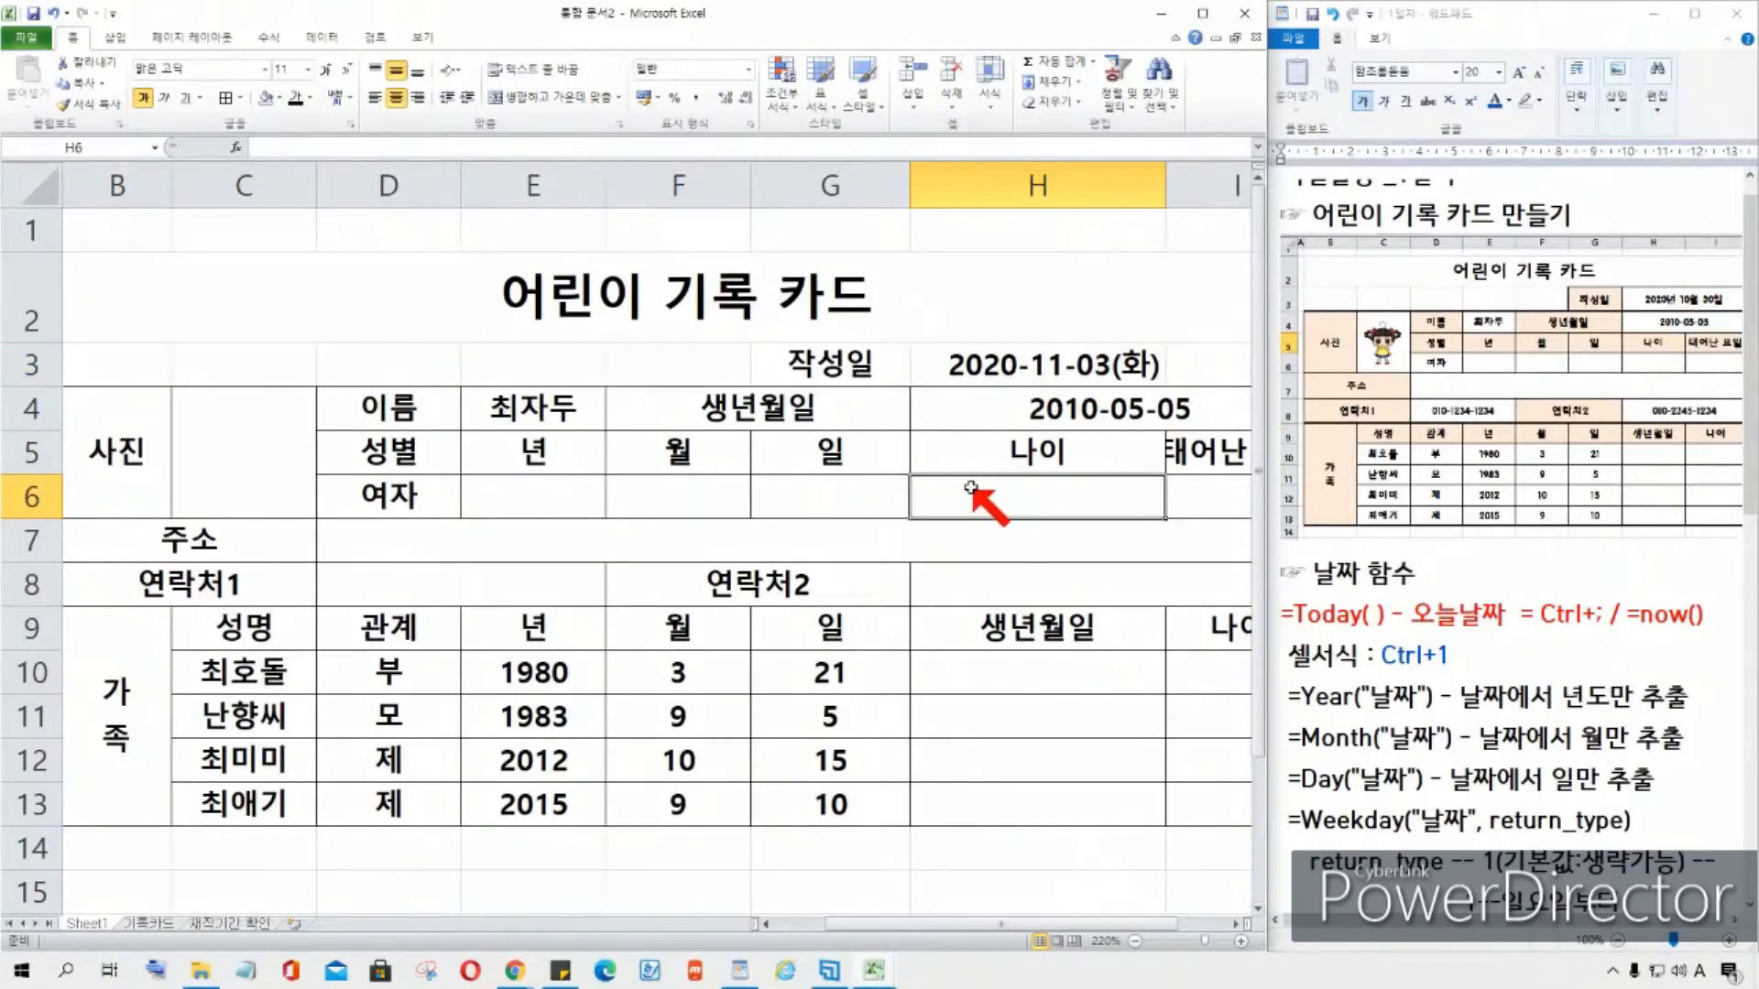
click(548, 500)
click(274, 469)
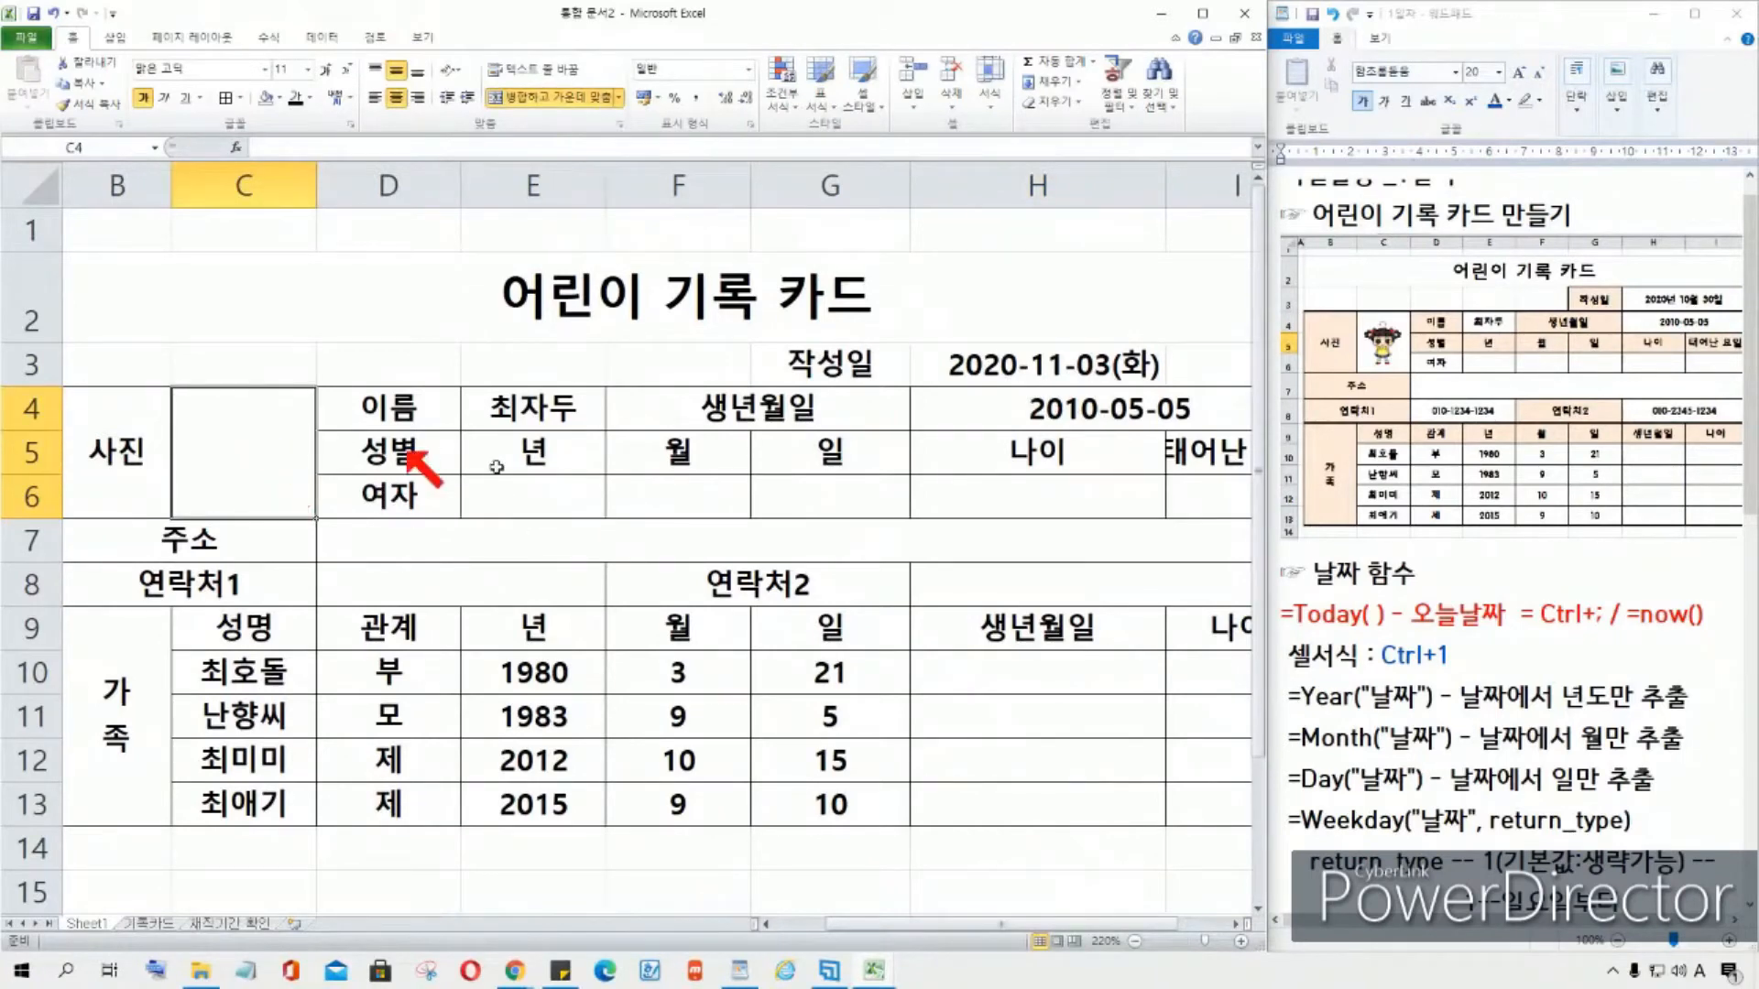
click(540, 495)
click(832, 485)
click(940, 502)
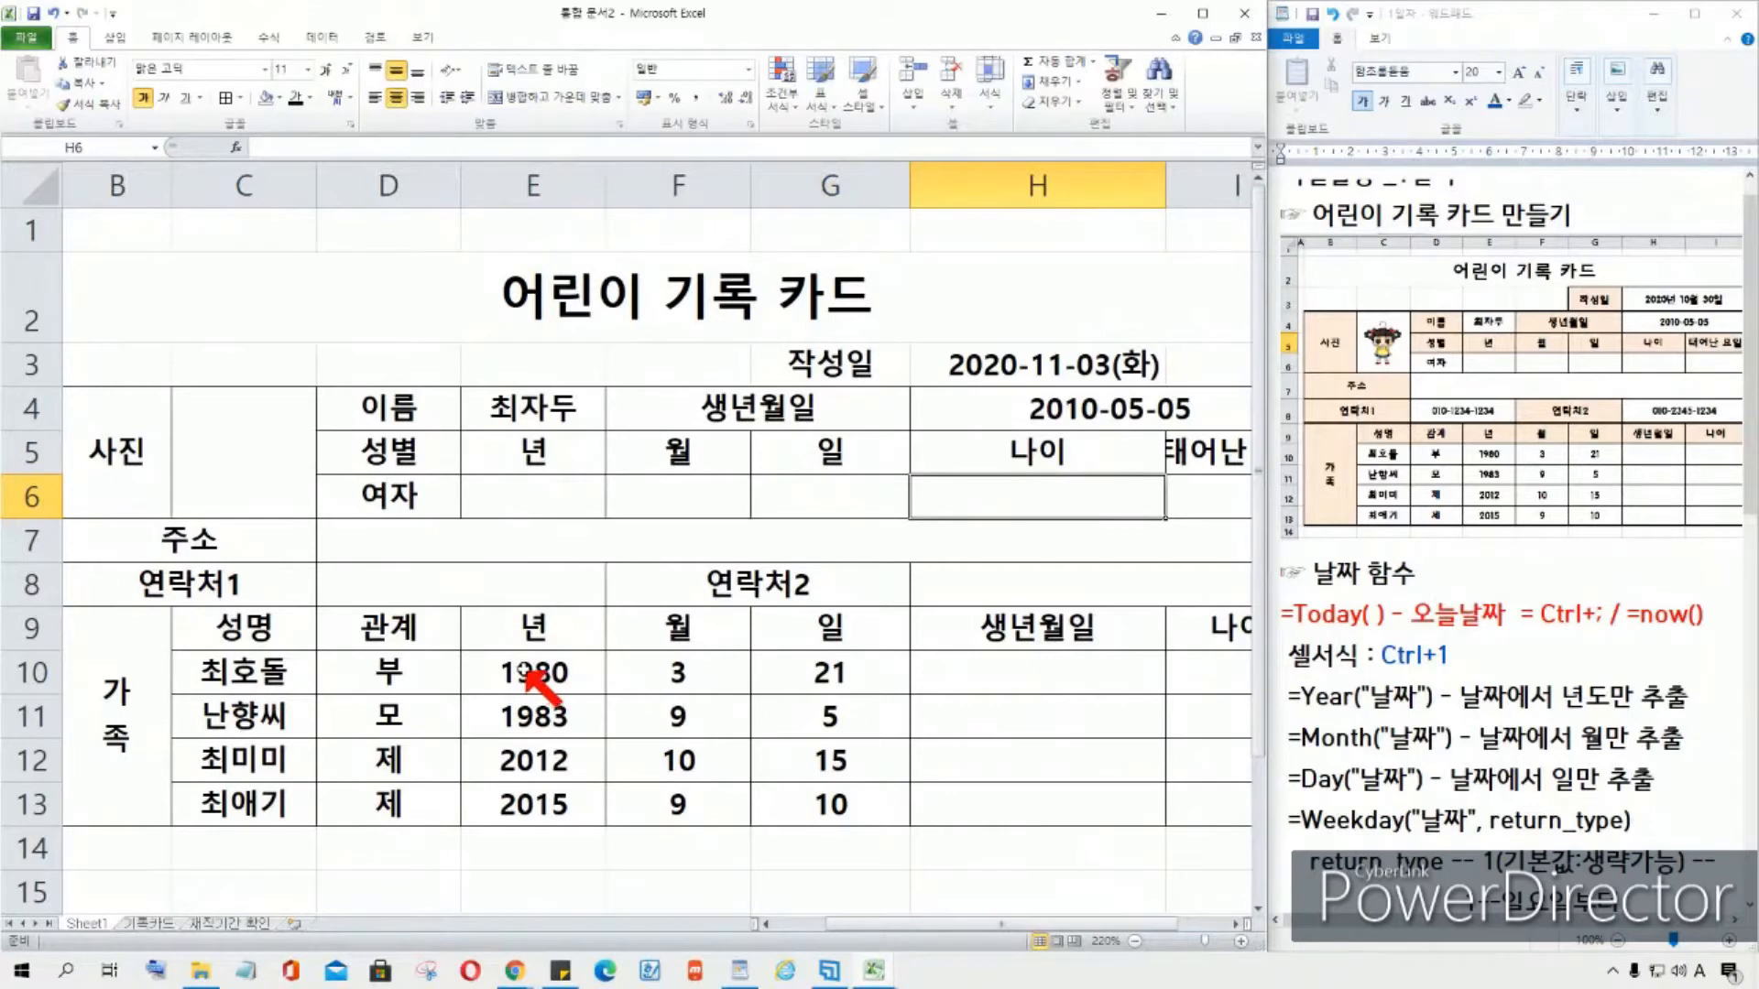
drag(526, 673, 829, 806)
click(538, 695)
click(691, 673)
click(822, 687)
click(569, 712)
click(652, 707)
click(797, 713)
click(543, 678)
click(685, 681)
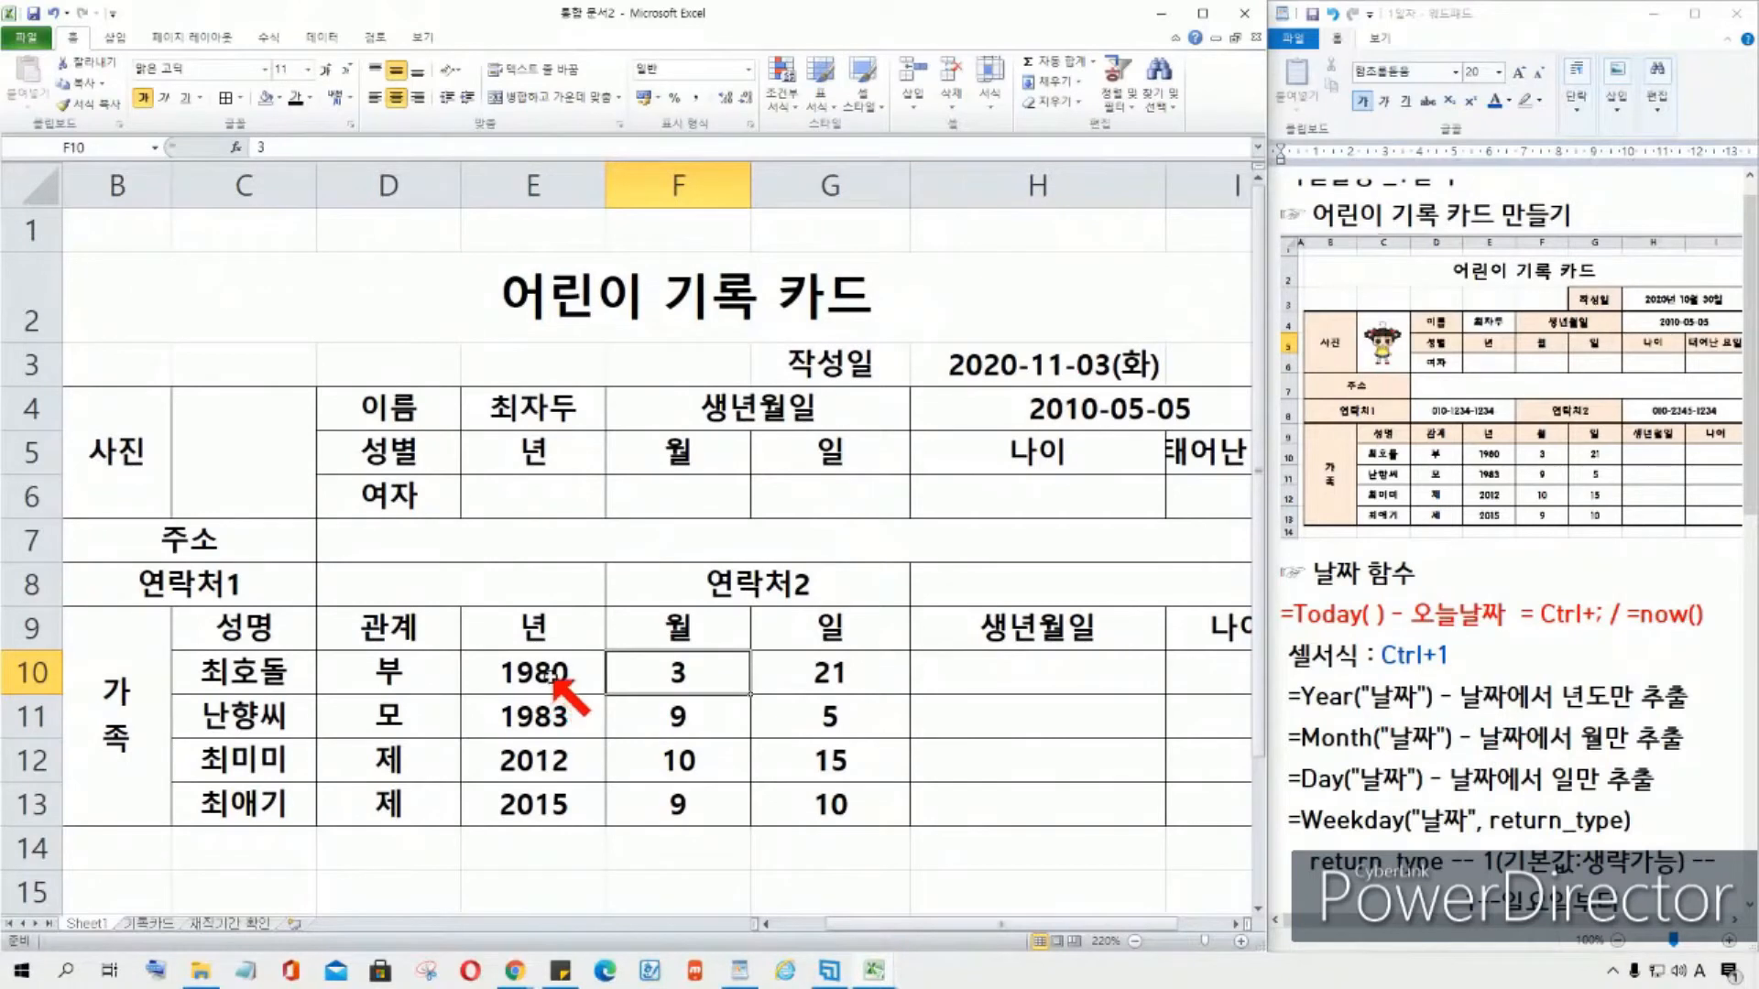
click(575, 676)
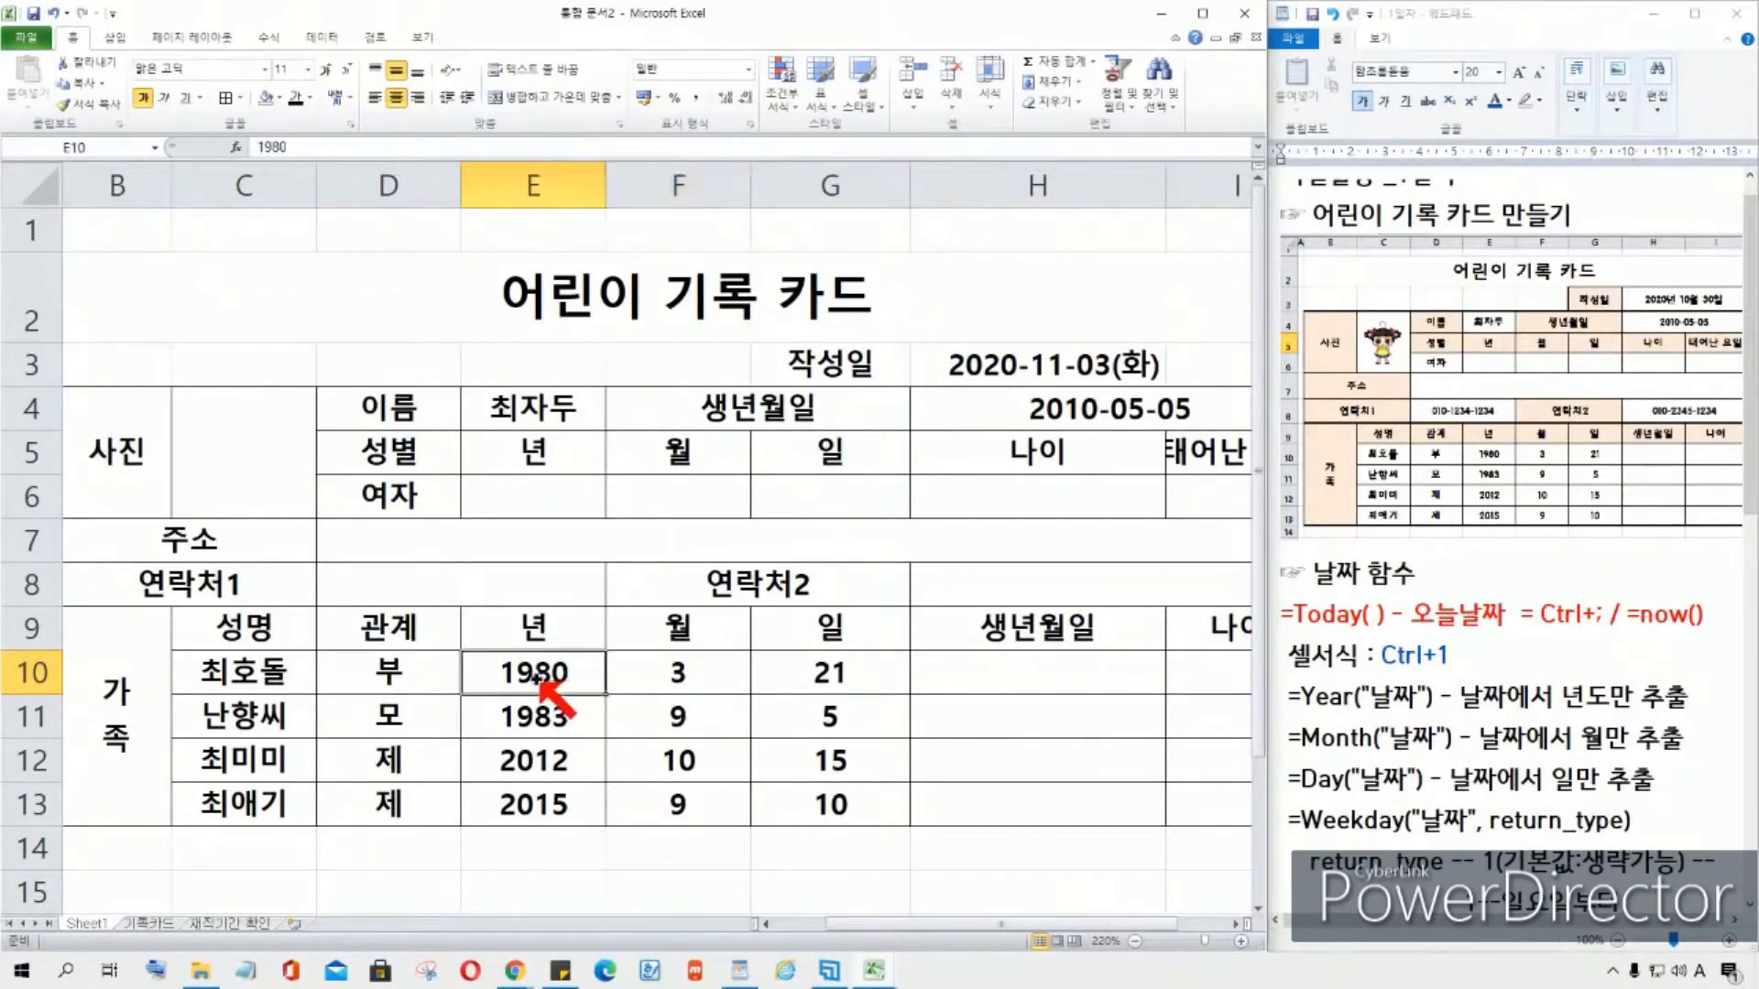
click(706, 679)
click(834, 669)
click(534, 723)
click(710, 738)
click(834, 731)
click(530, 772)
click(704, 774)
click(829, 777)
click(510, 809)
click(683, 808)
click(806, 808)
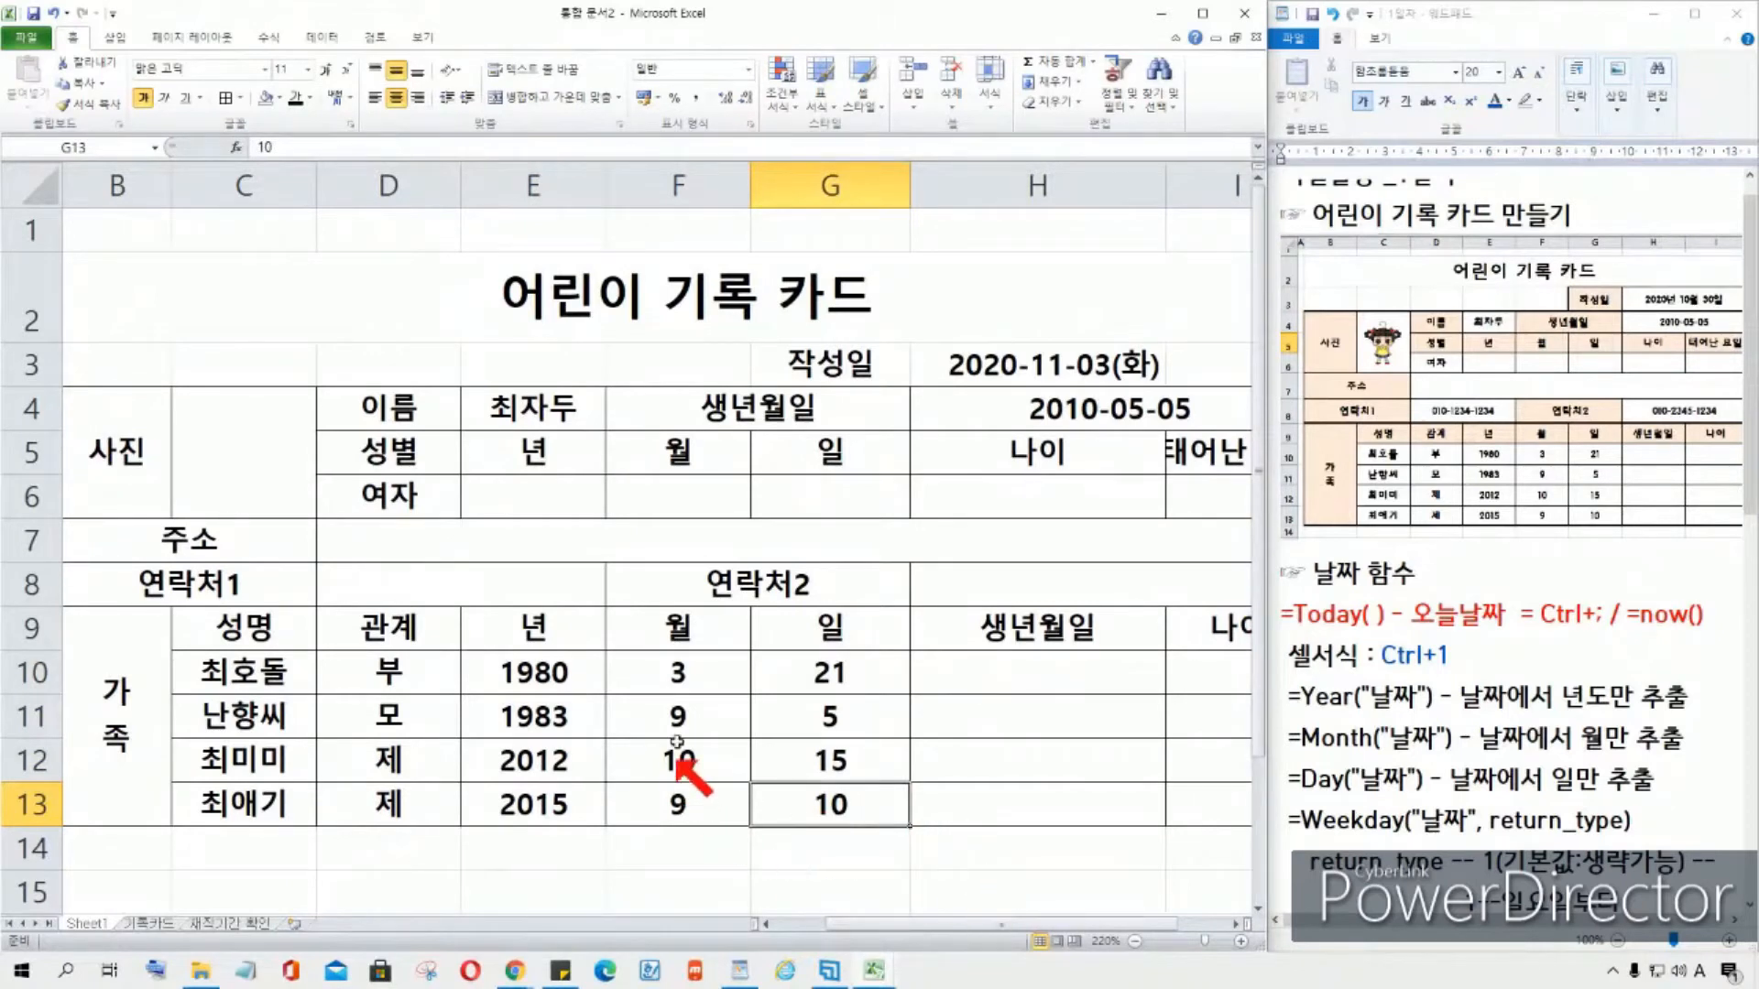
click(688, 675)
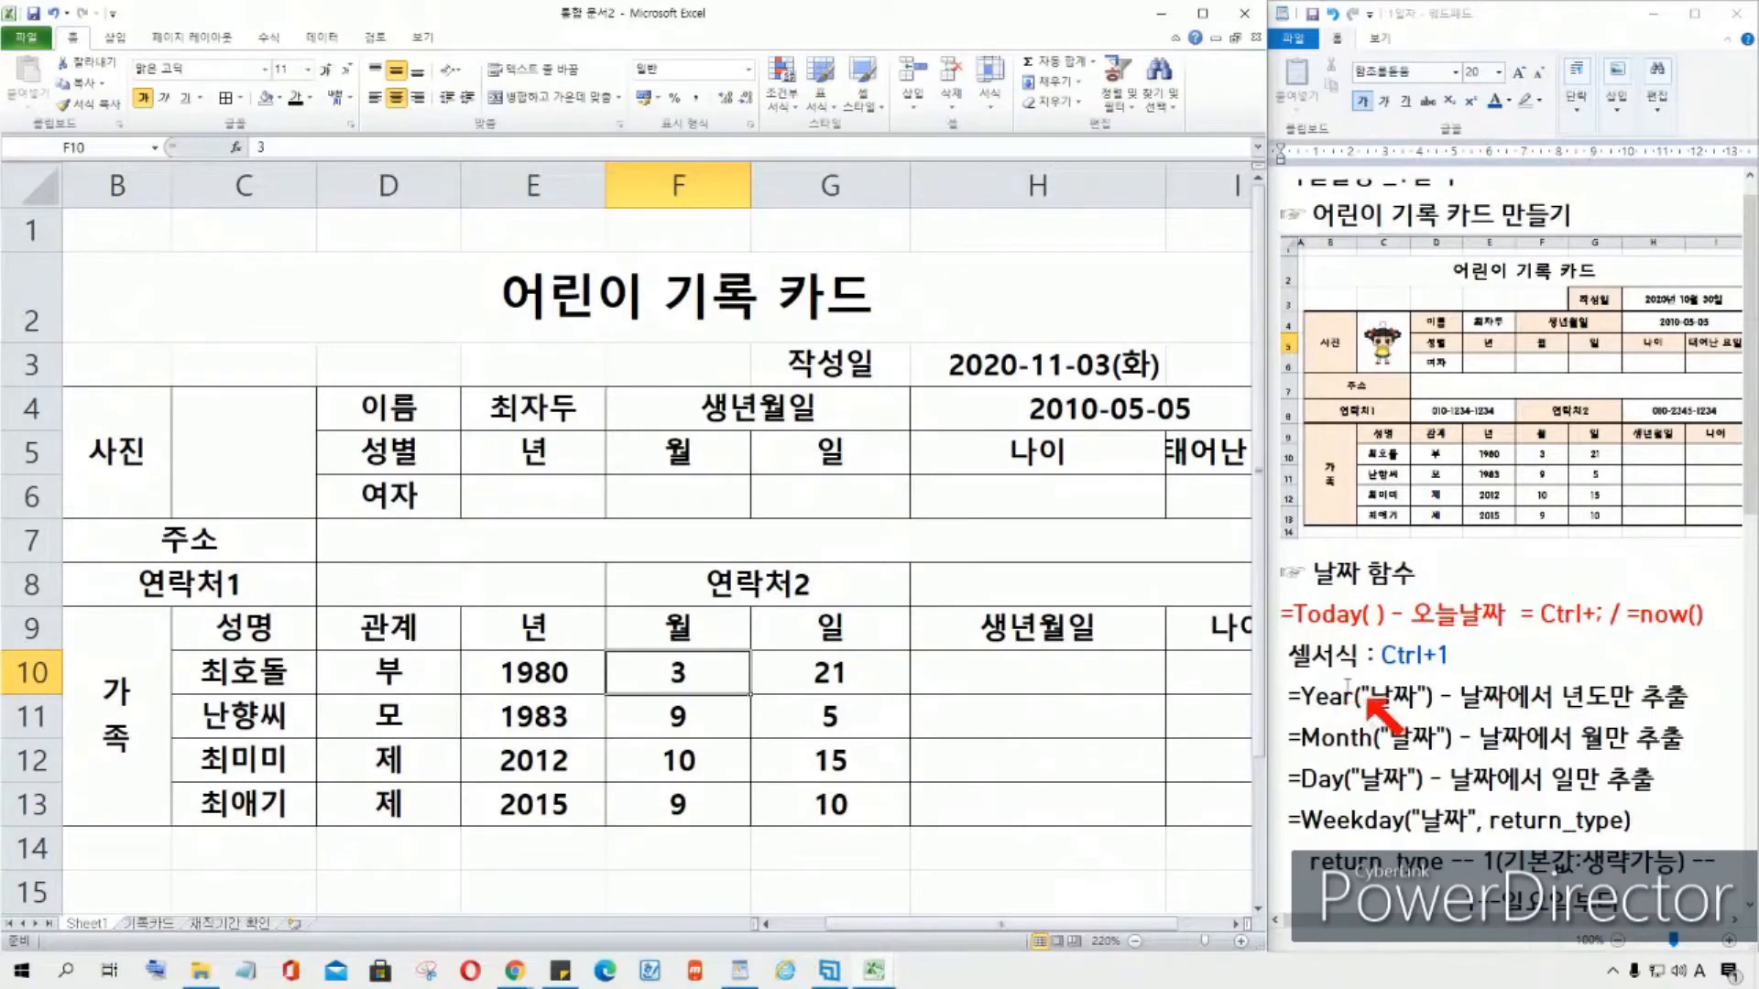
click(586, 512)
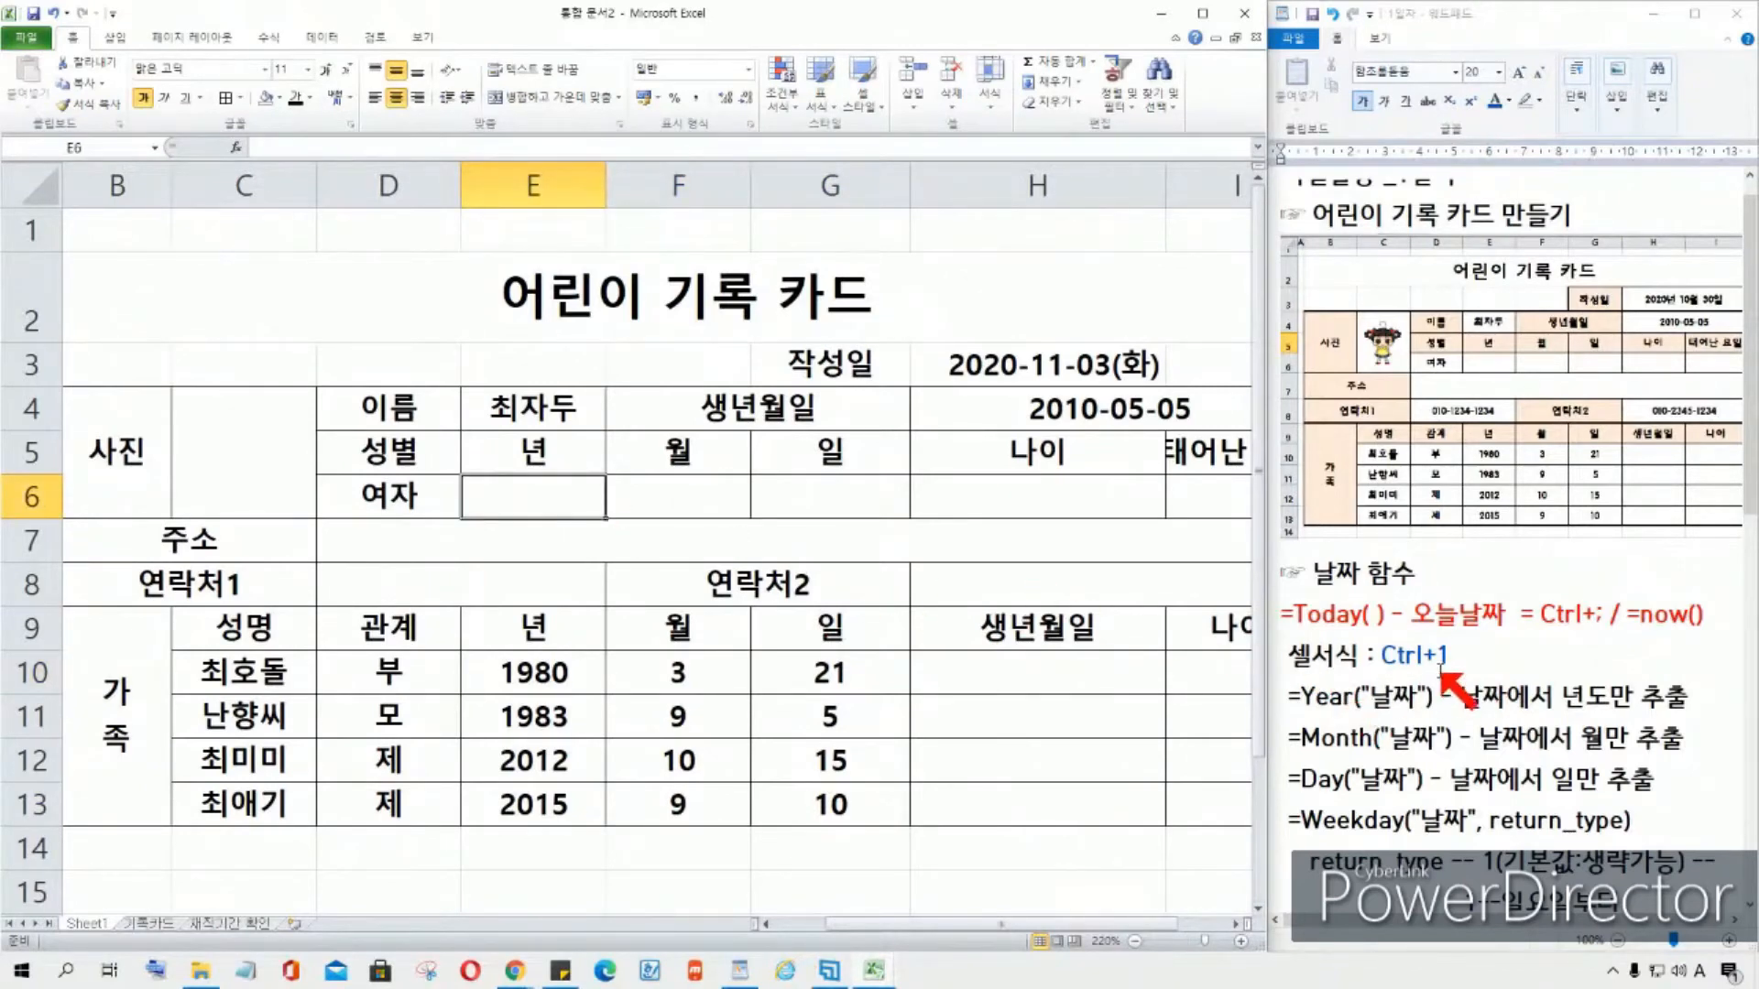
scroll(1413, 682, down, 1)
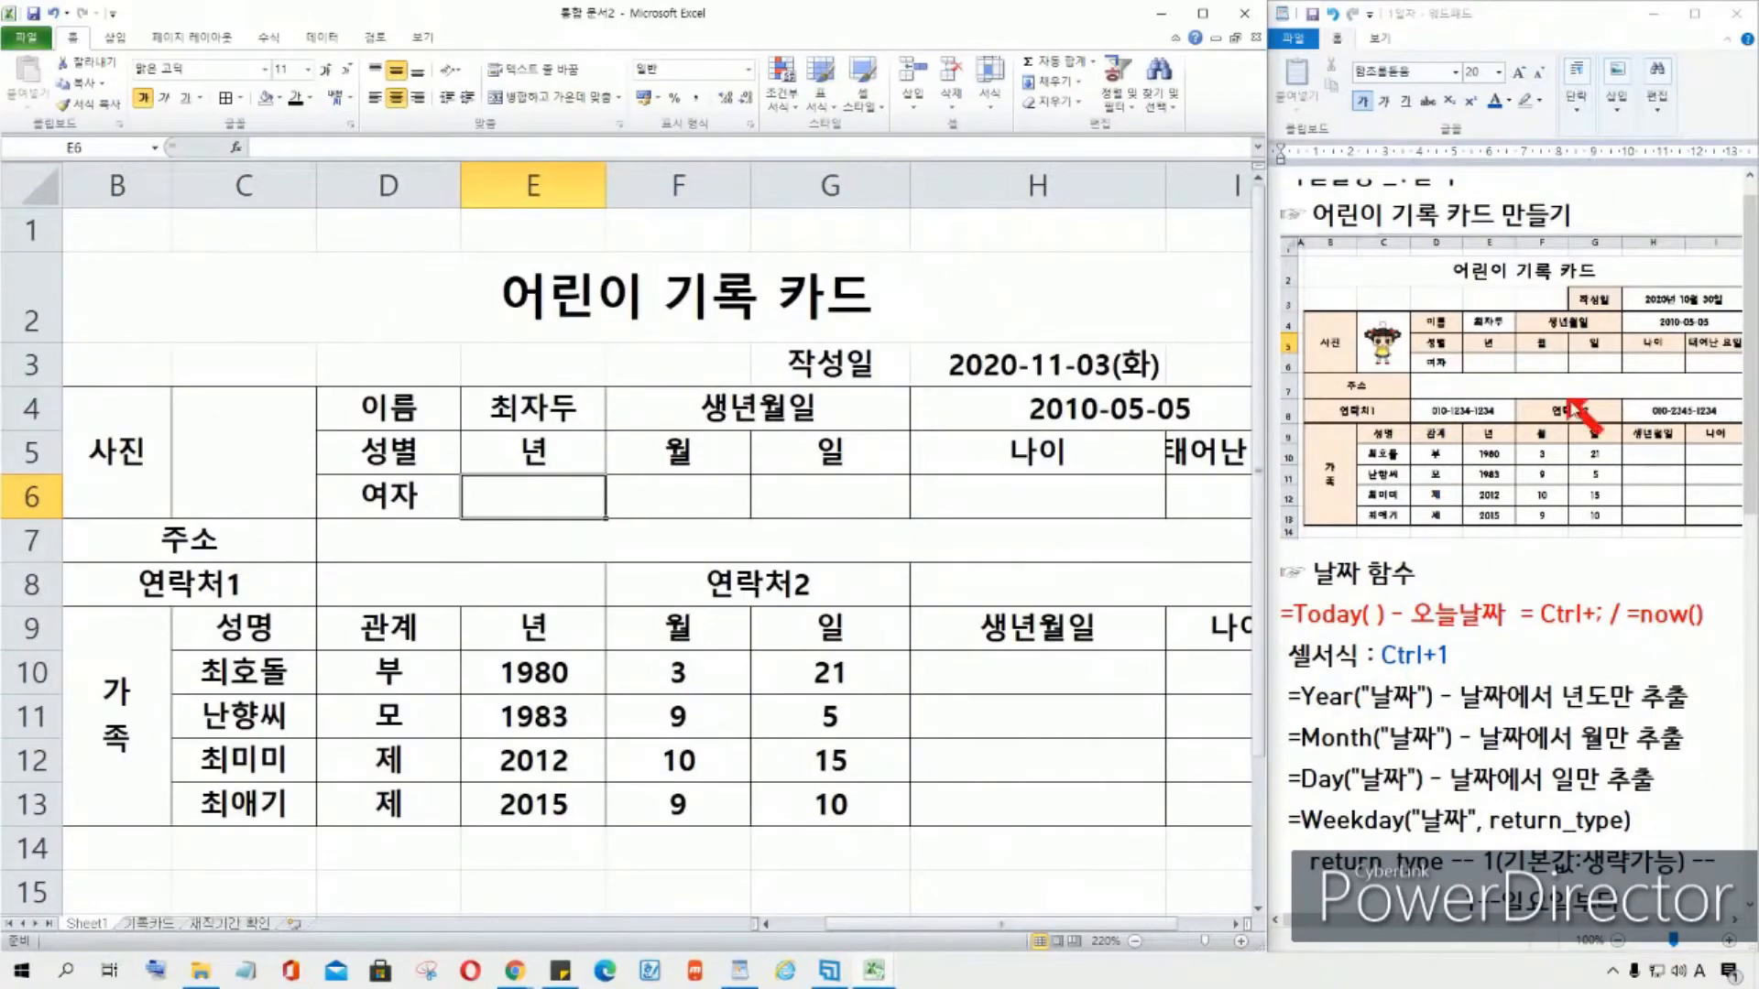
scroll(1574, 527, up, 1)
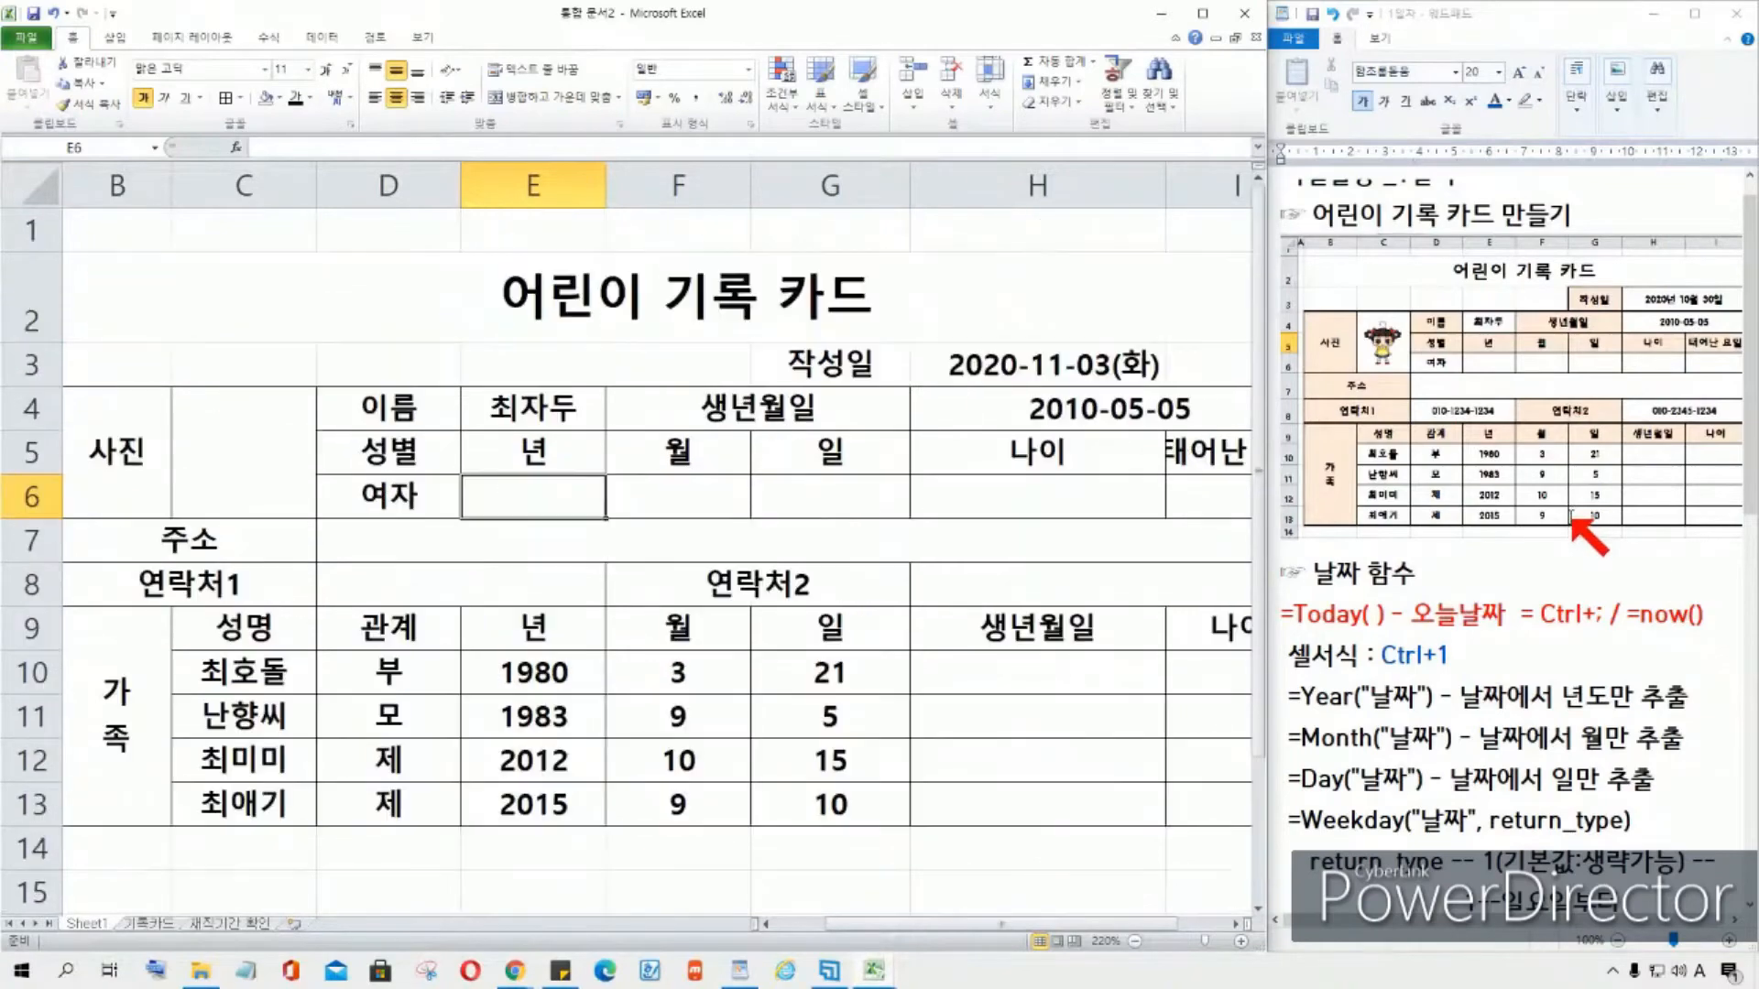
click(1581, 575)
scroll(1582, 580, down, 3)
scroll(1589, 594, up, 3)
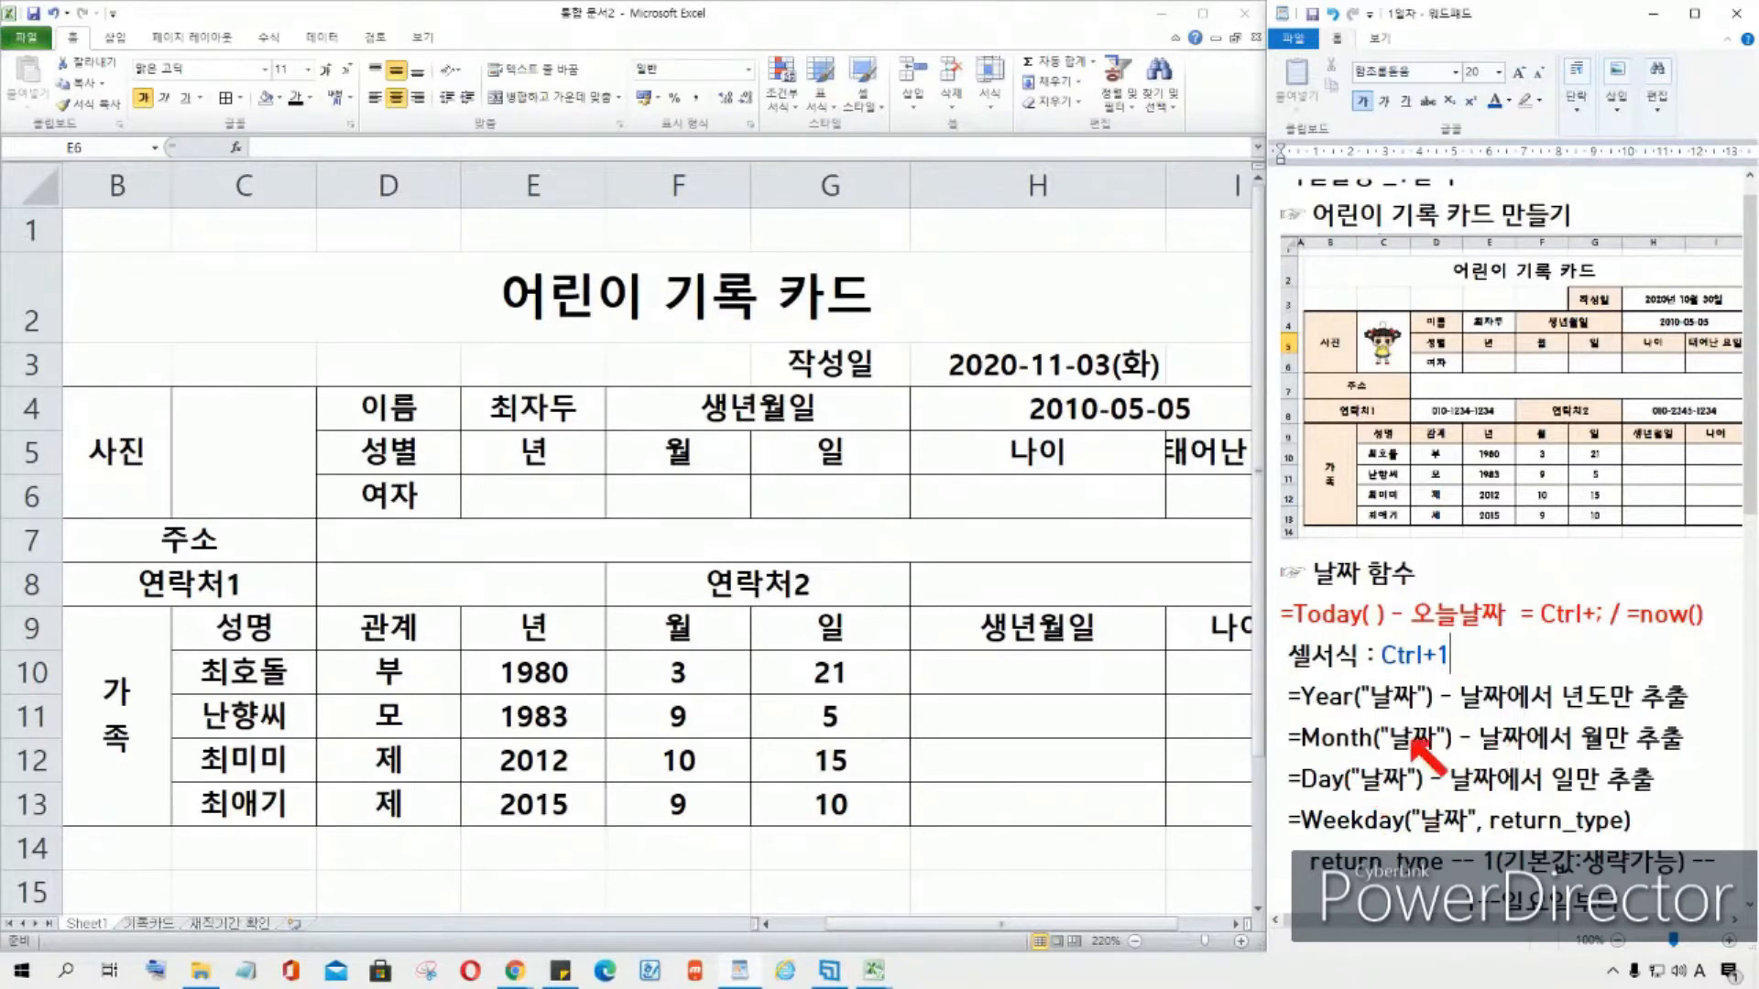
Step: In the WordPad notes, colour the quoted argument "날짜" of the =Year function line green
drag(1373, 699, 1417, 700)
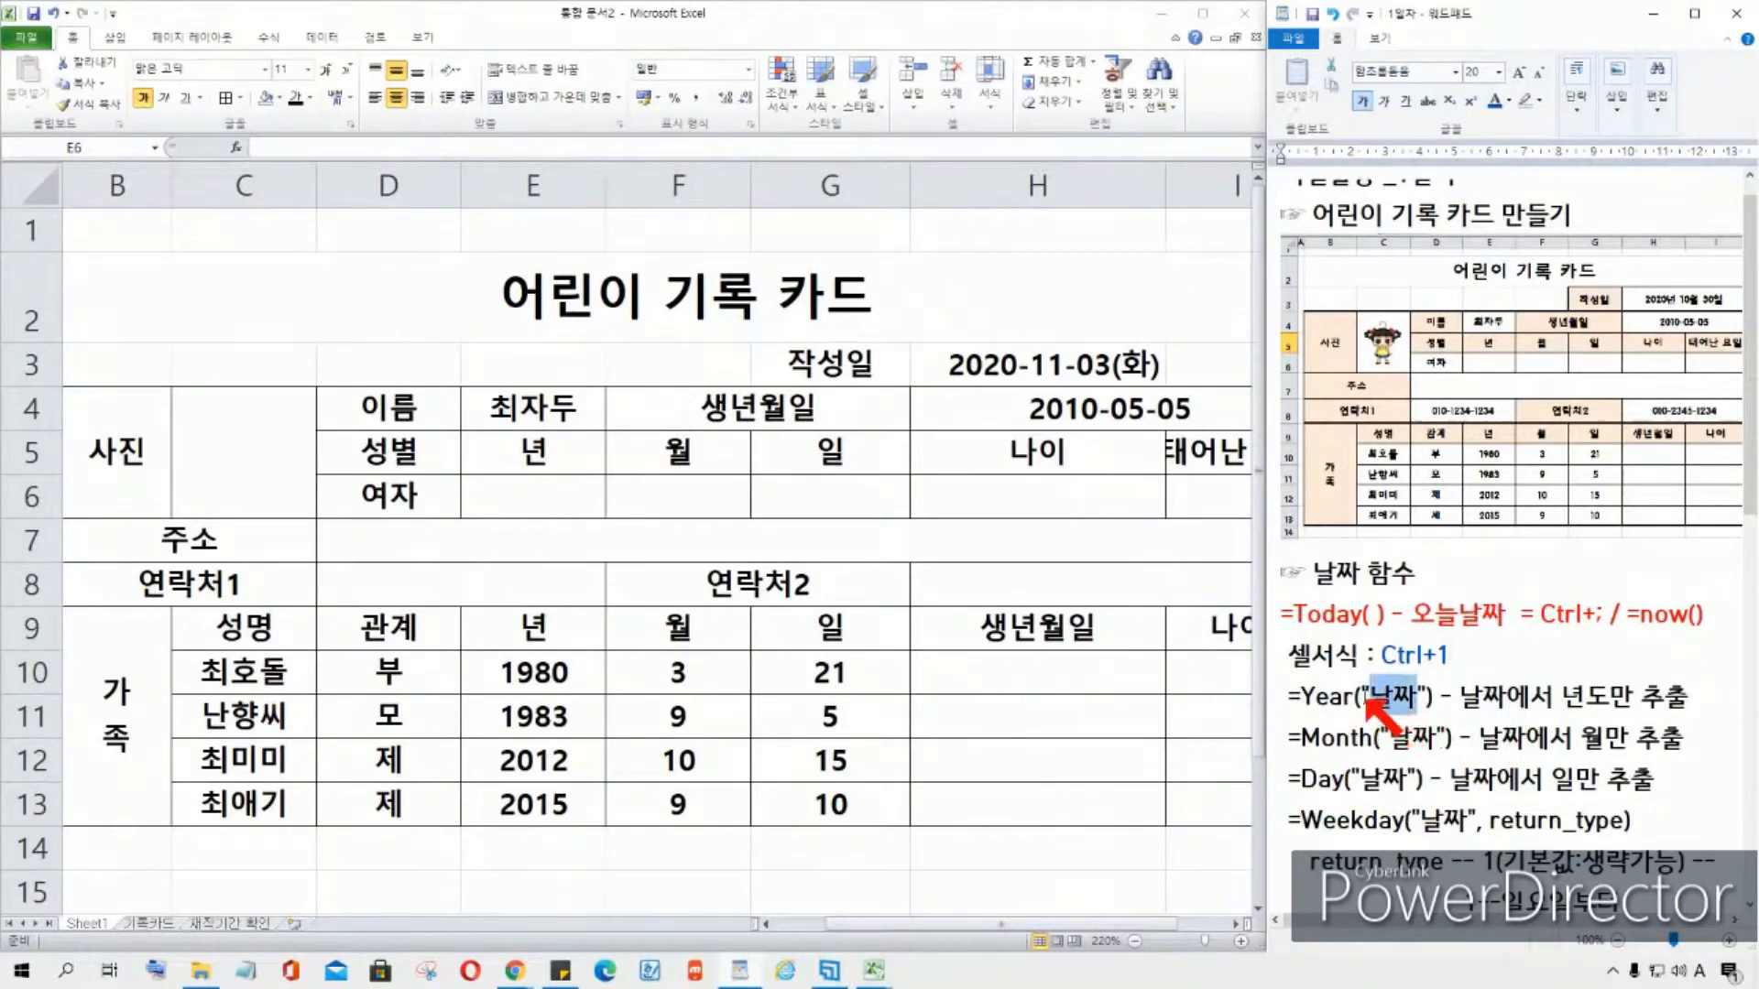
click(1364, 698)
click(1418, 698)
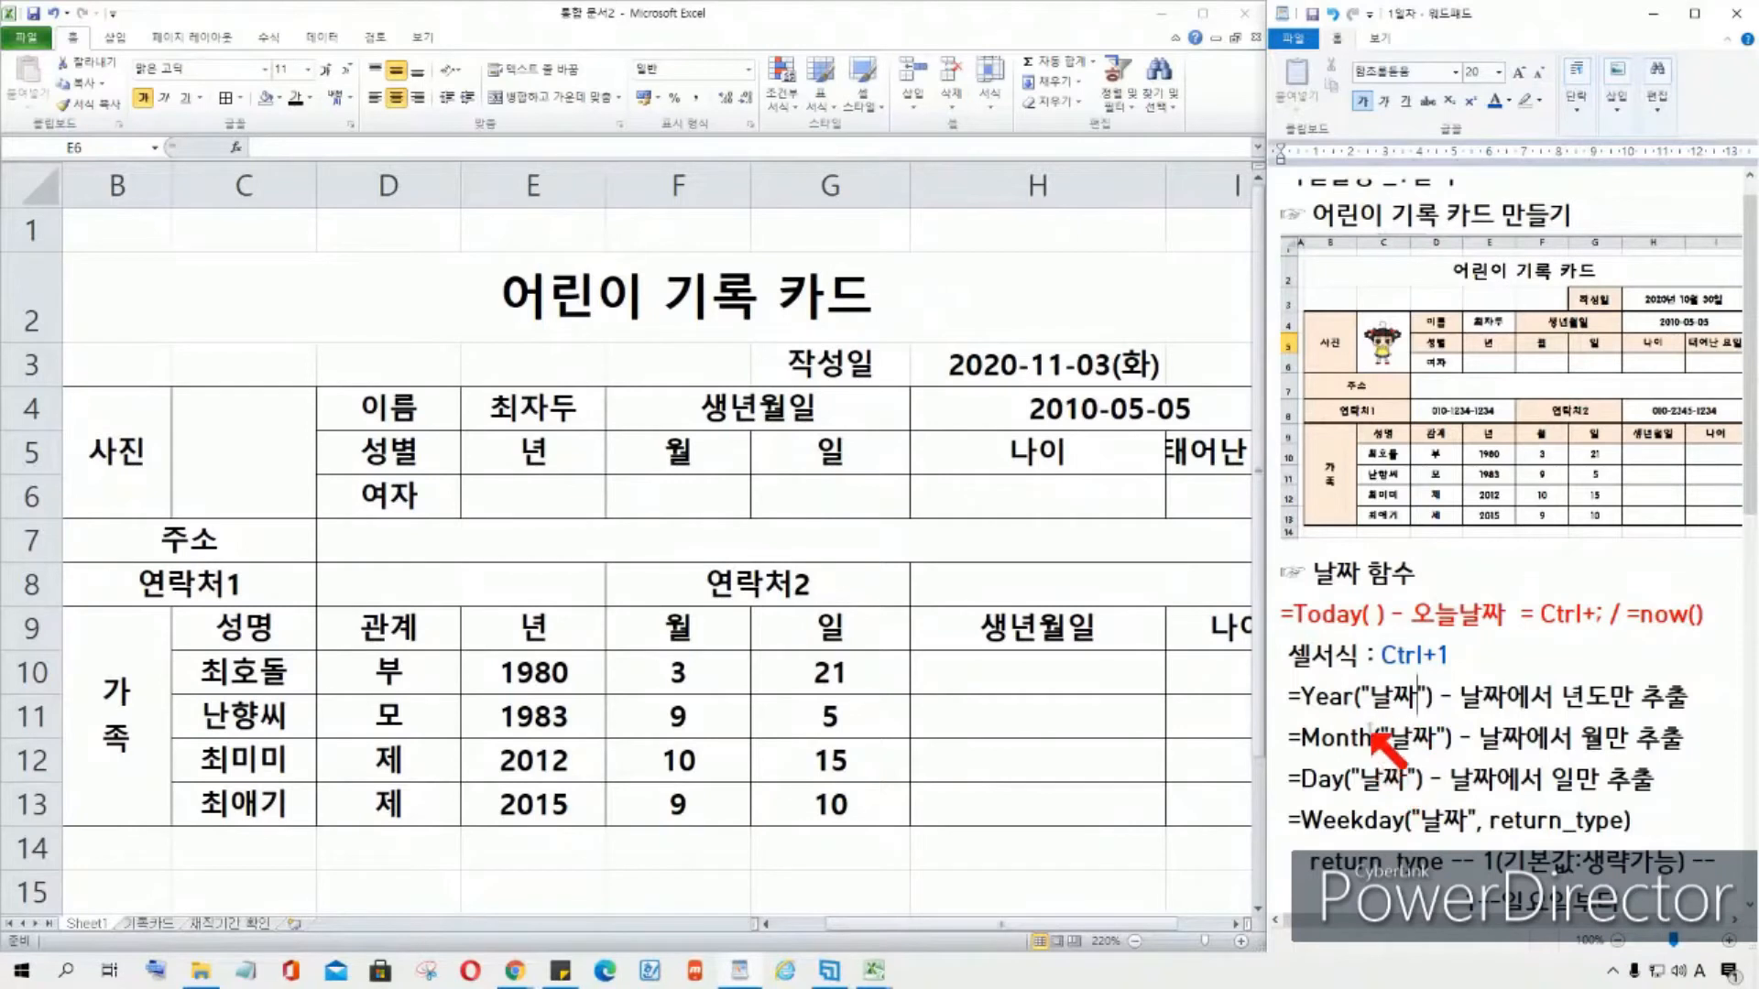
drag(1366, 697, 1435, 689)
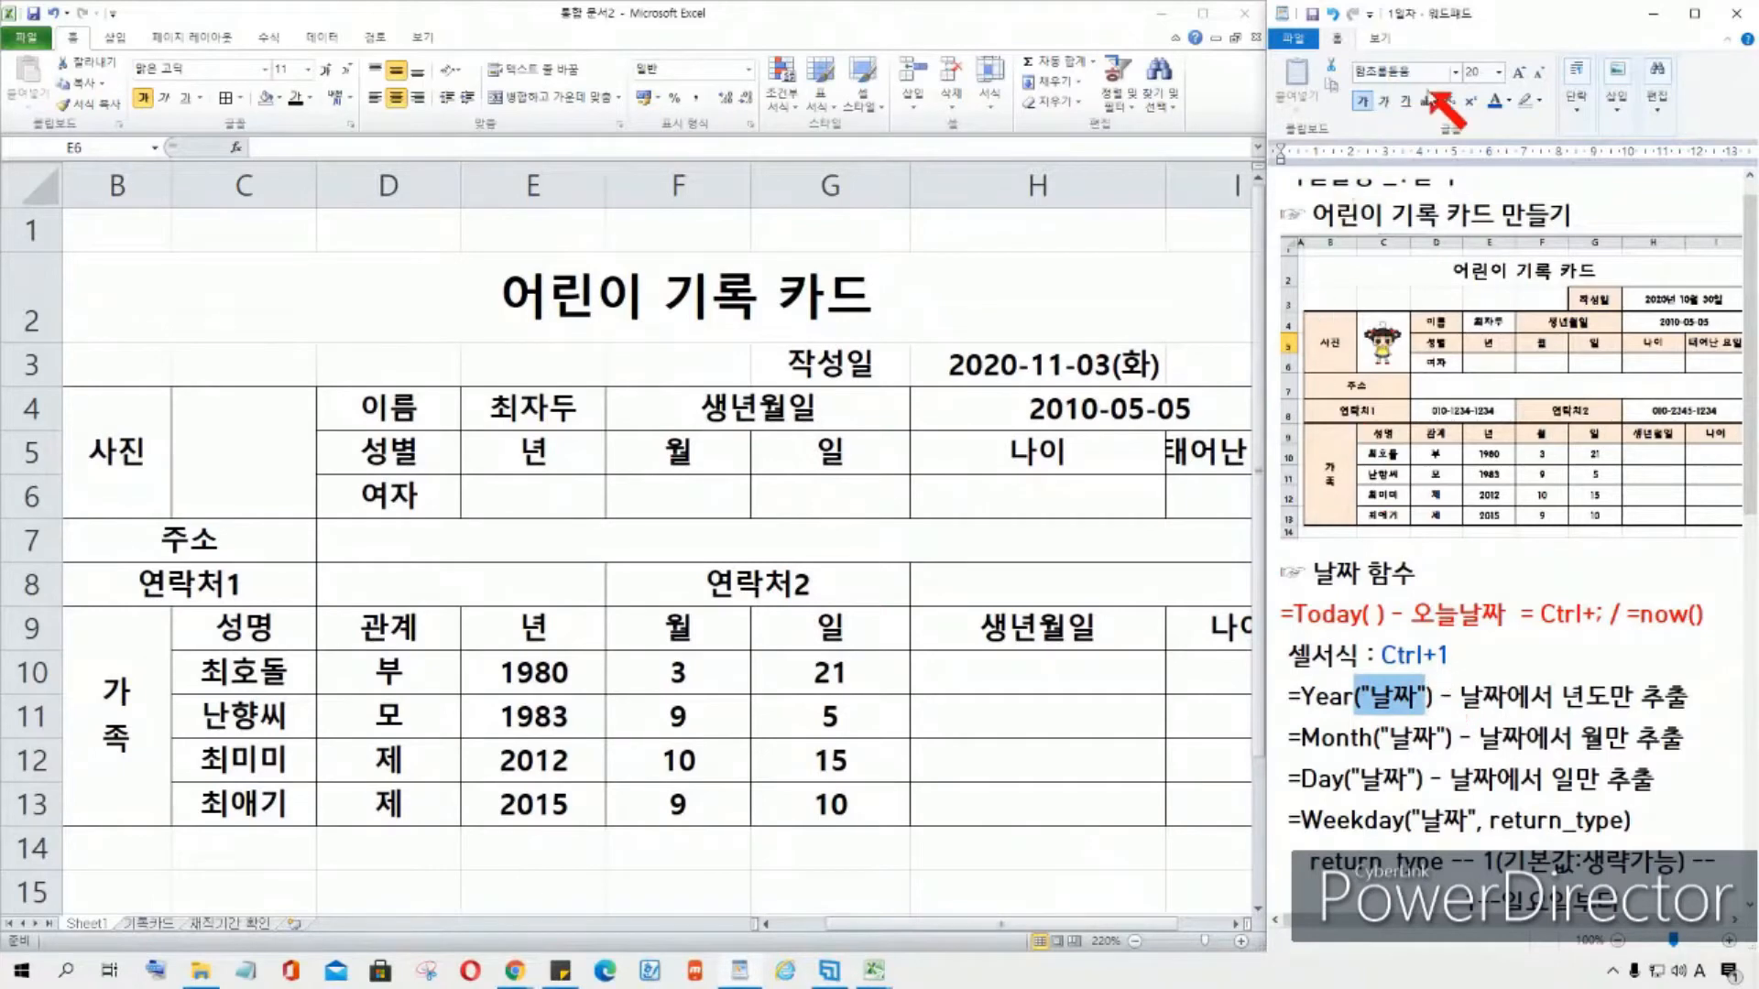
click(1509, 100)
click(1514, 148)
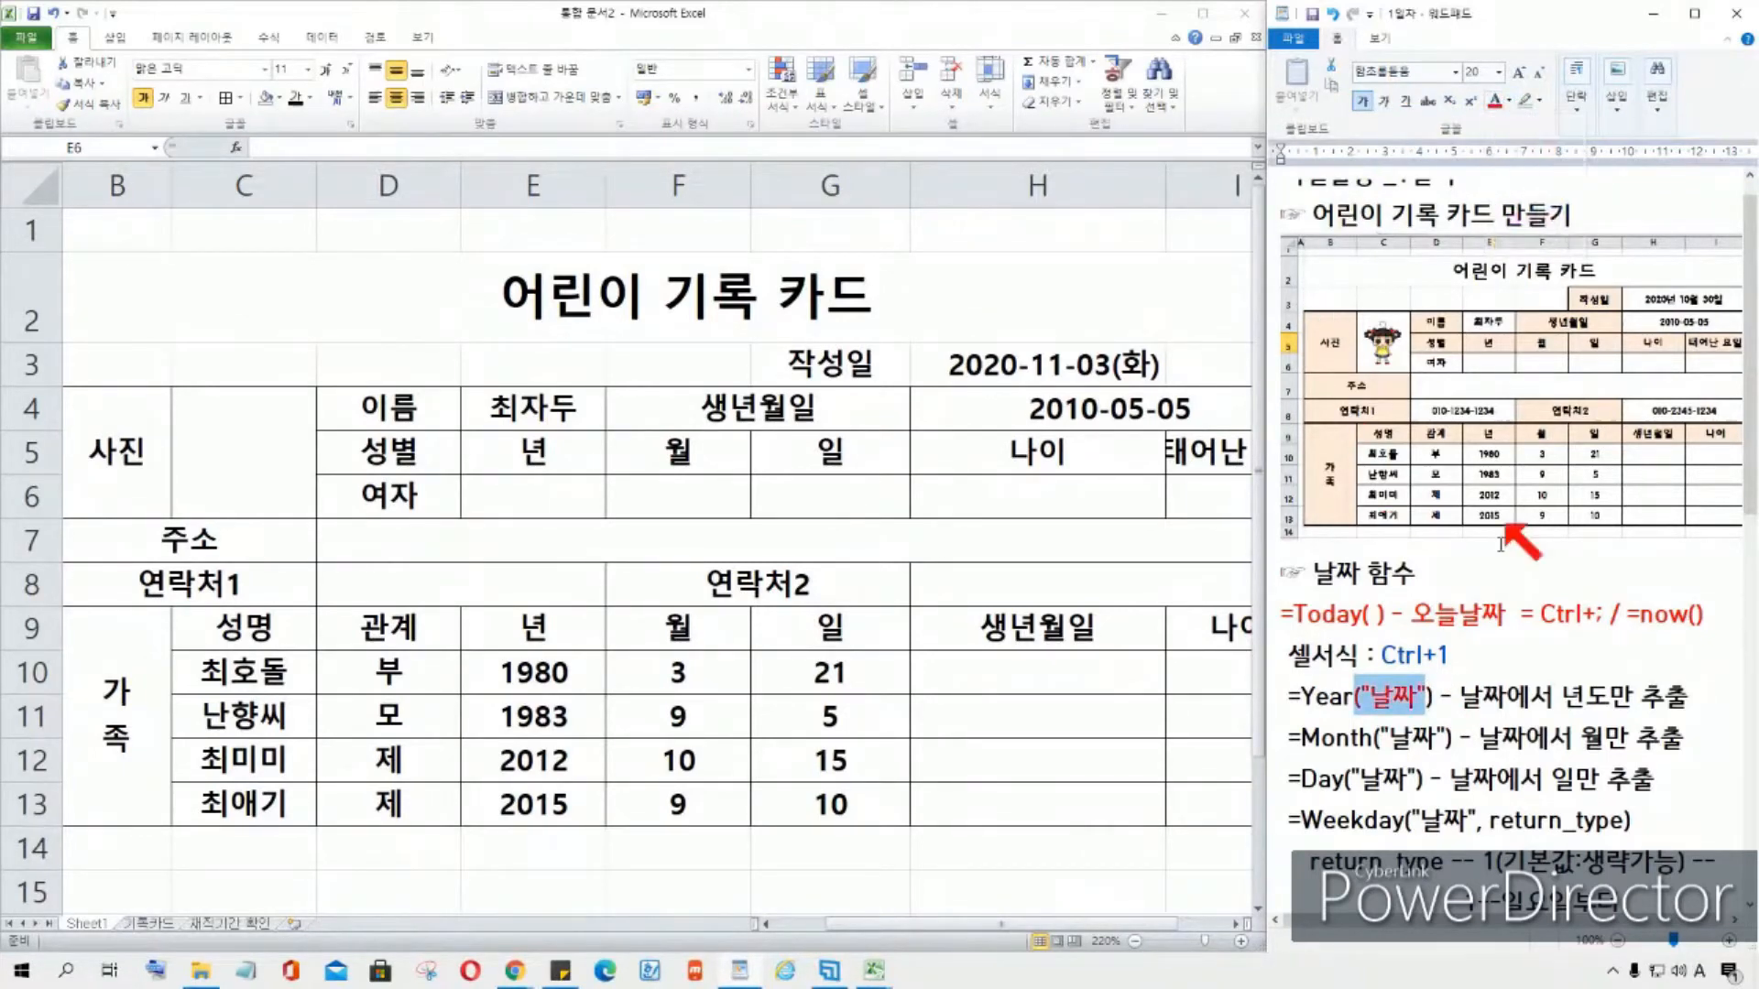
click(1509, 99)
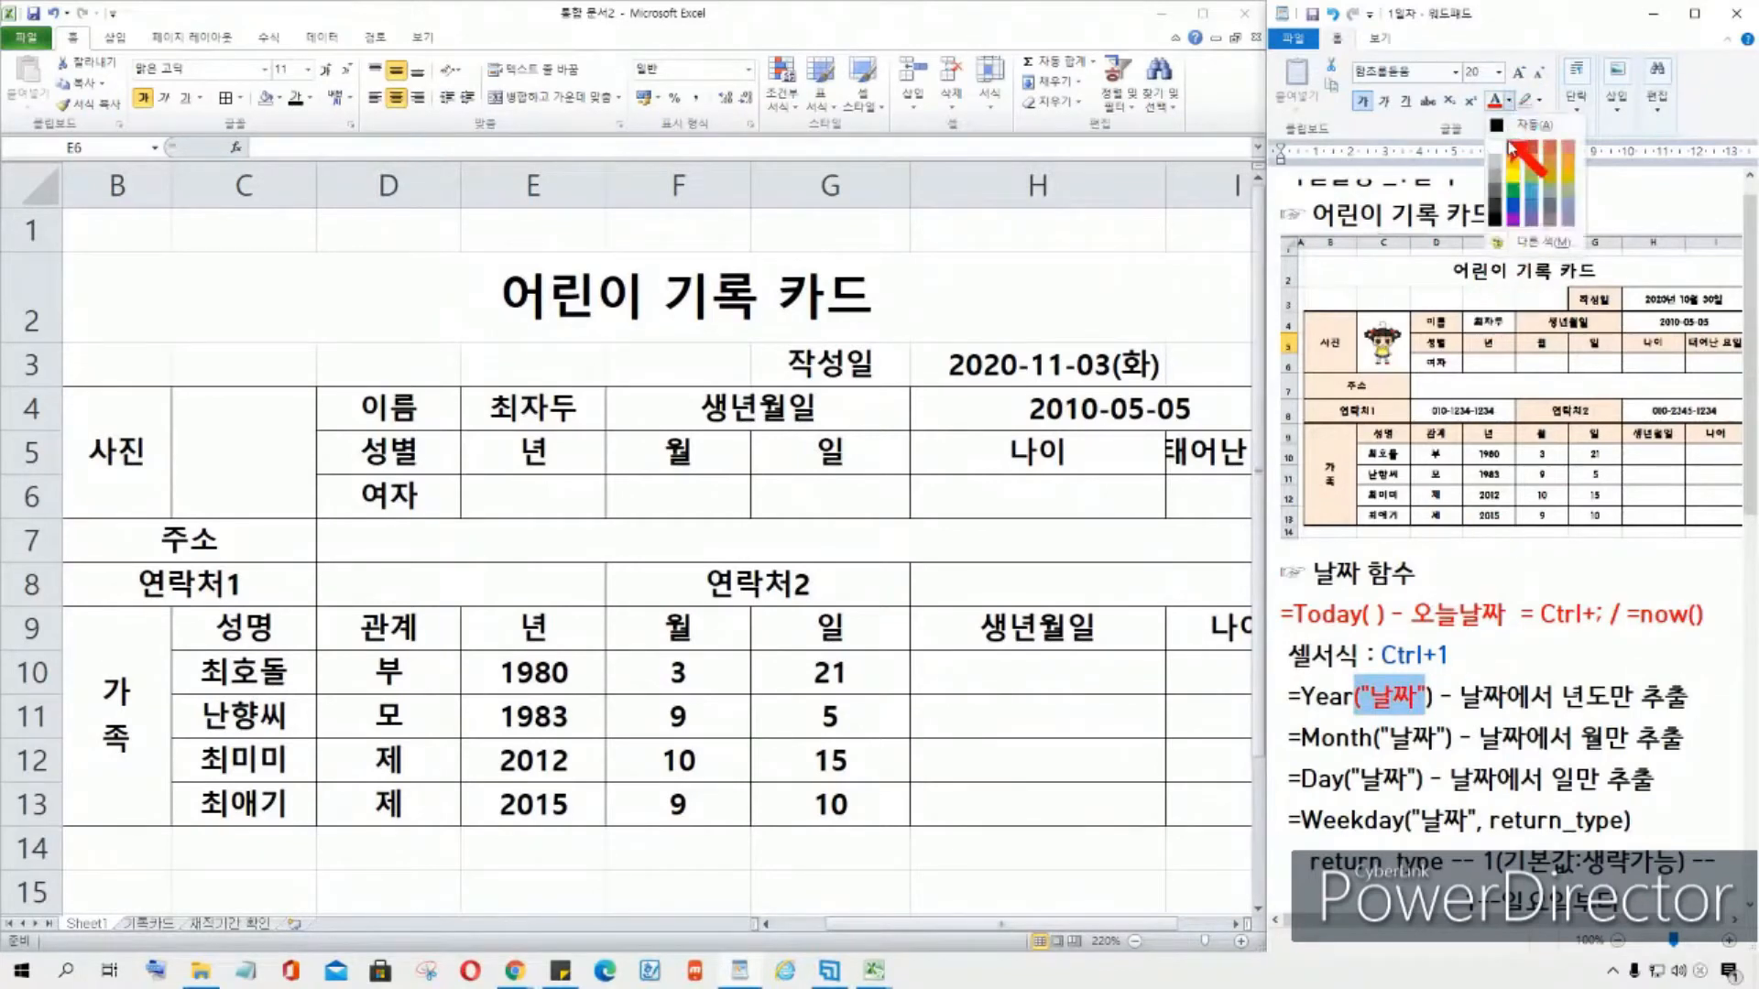
click(1518, 192)
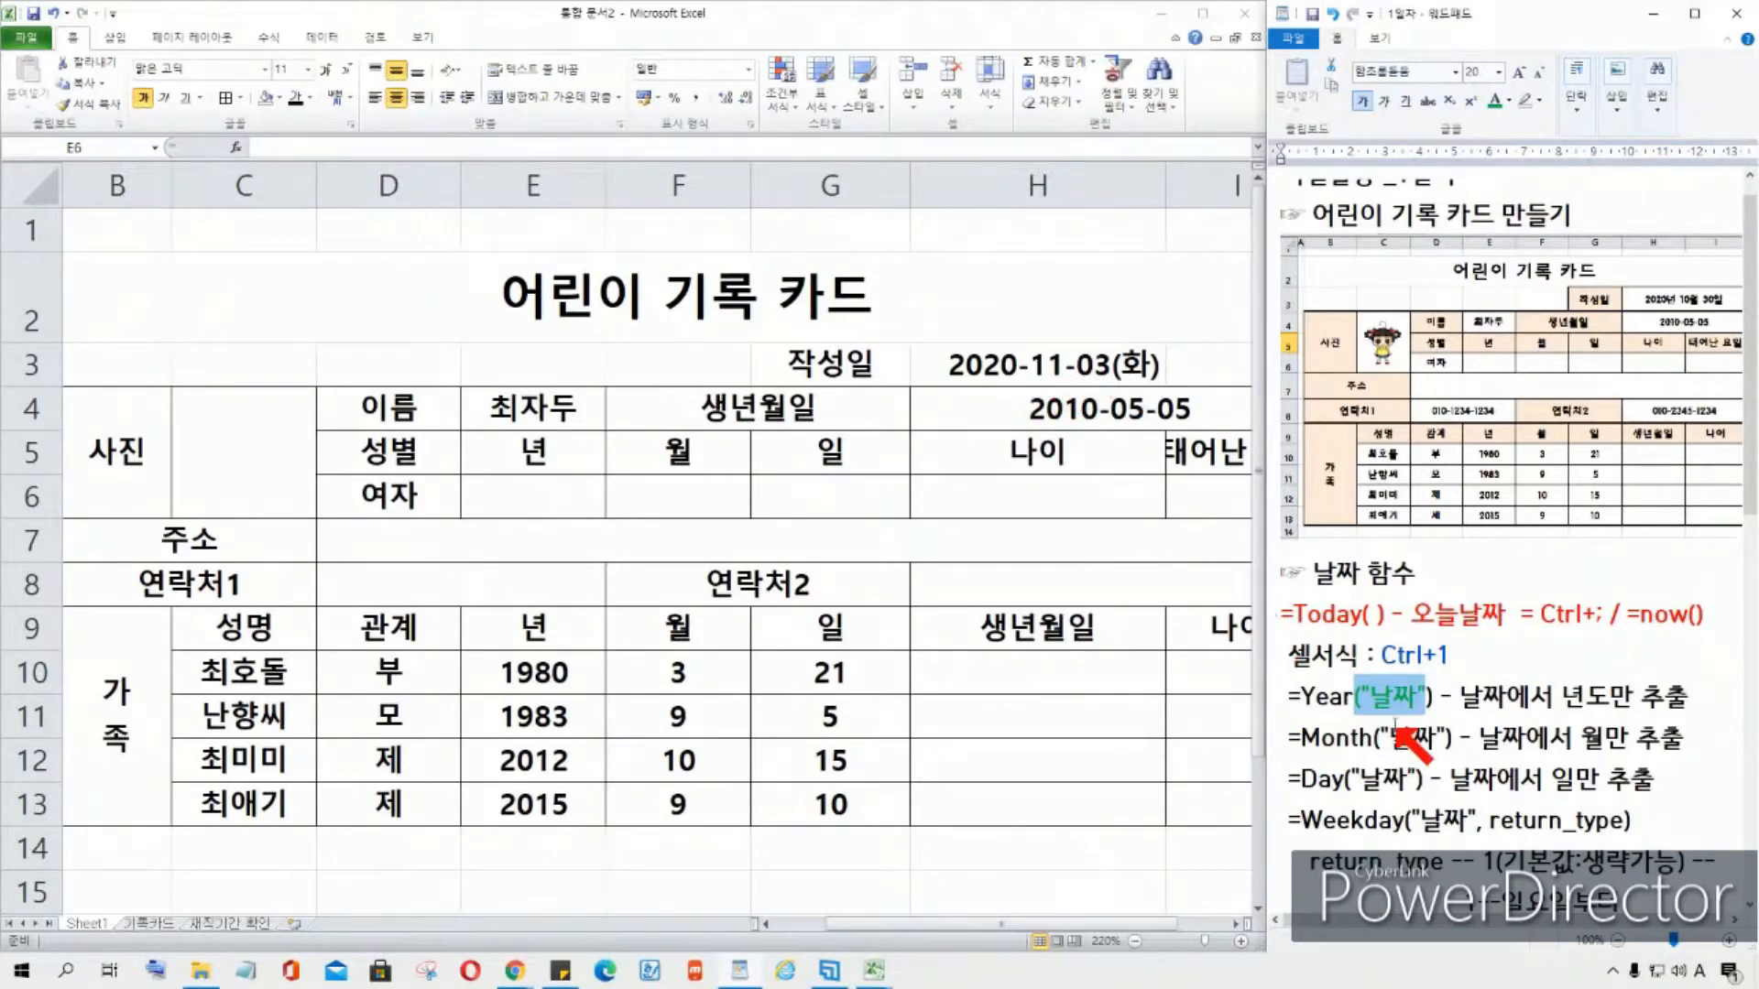
click(1364, 700)
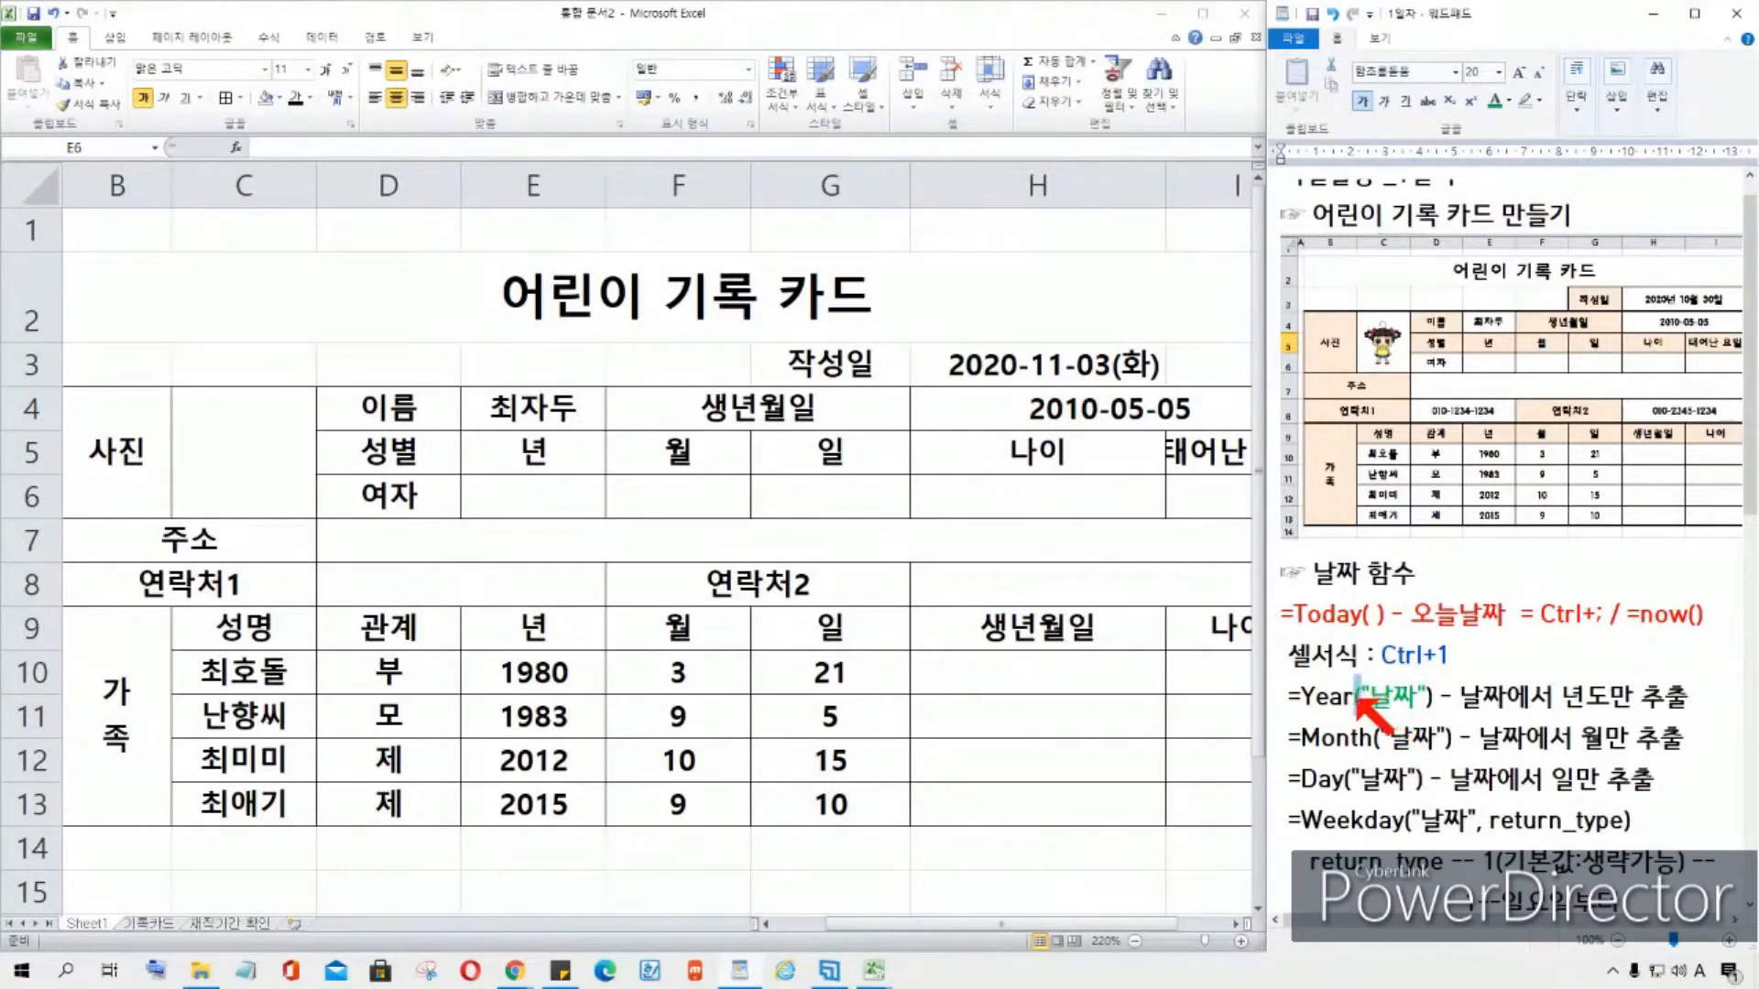
Step: Return the opening parenthesis after =Year in the WordPad notes to black text
click(1509, 100)
click(1507, 126)
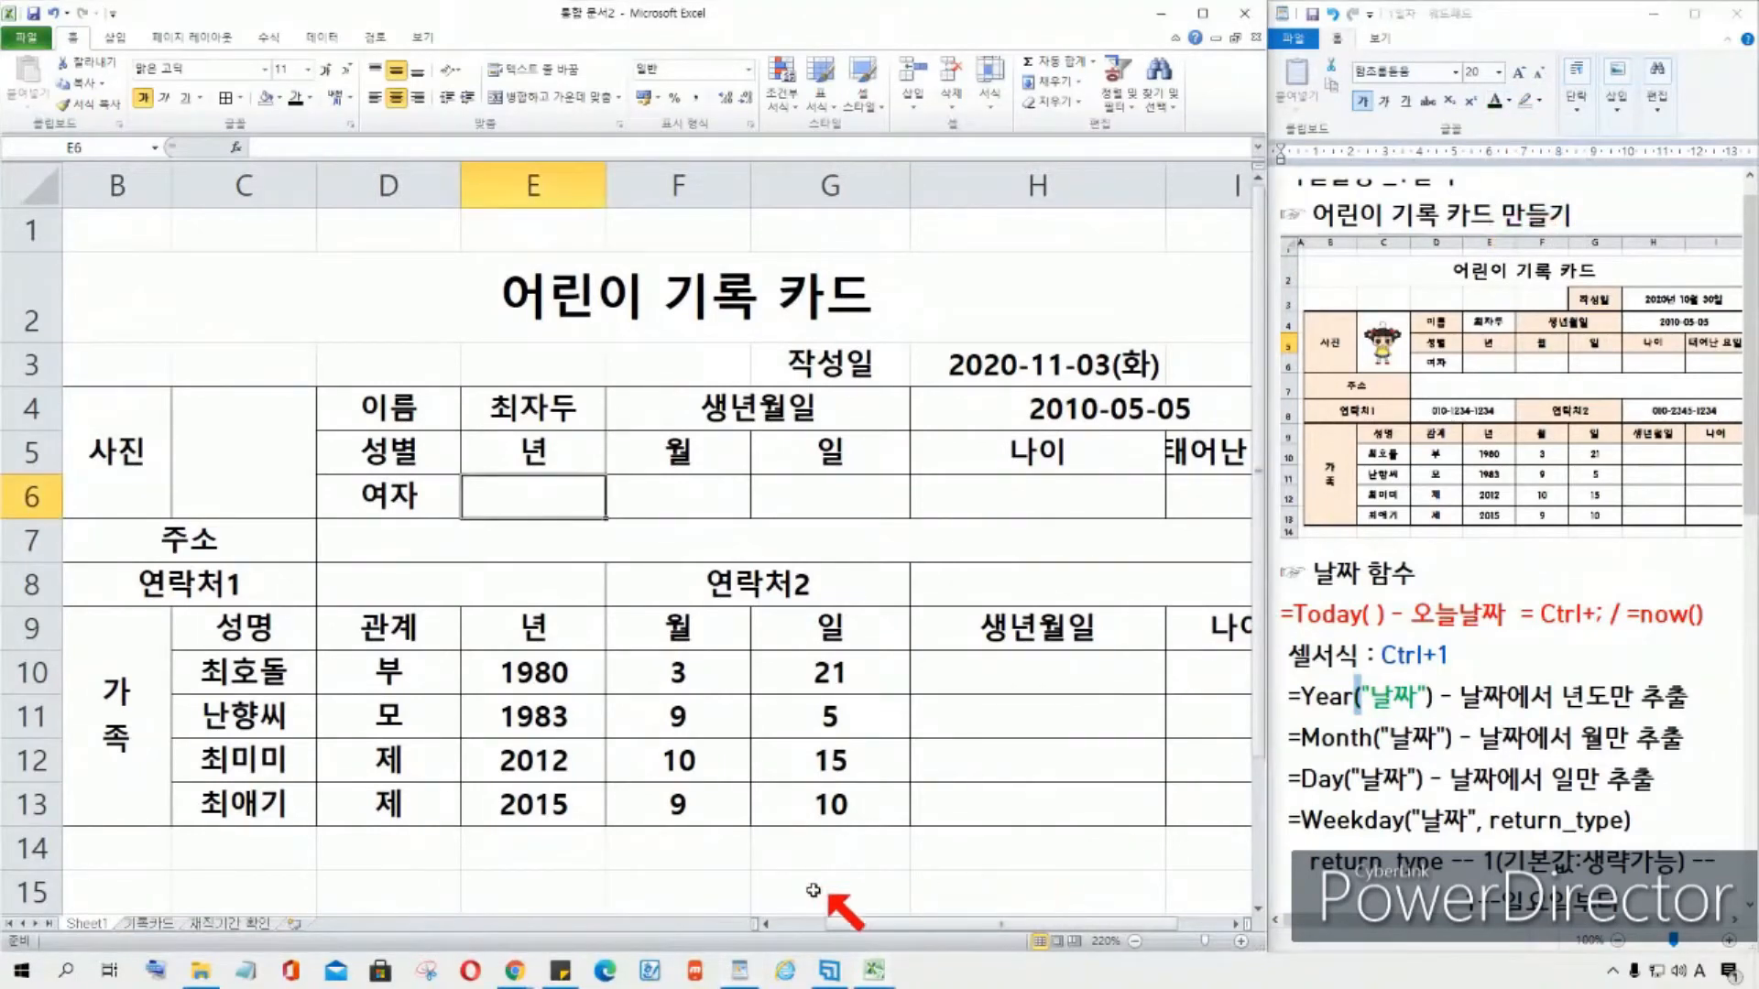
Step: Switch to Excel and enter =YEAR("2020-1-1") in the empty cell E15 below the family table
scroll(806, 824, down, 2)
click(827, 626)
click(622, 637)
click(971, 627)
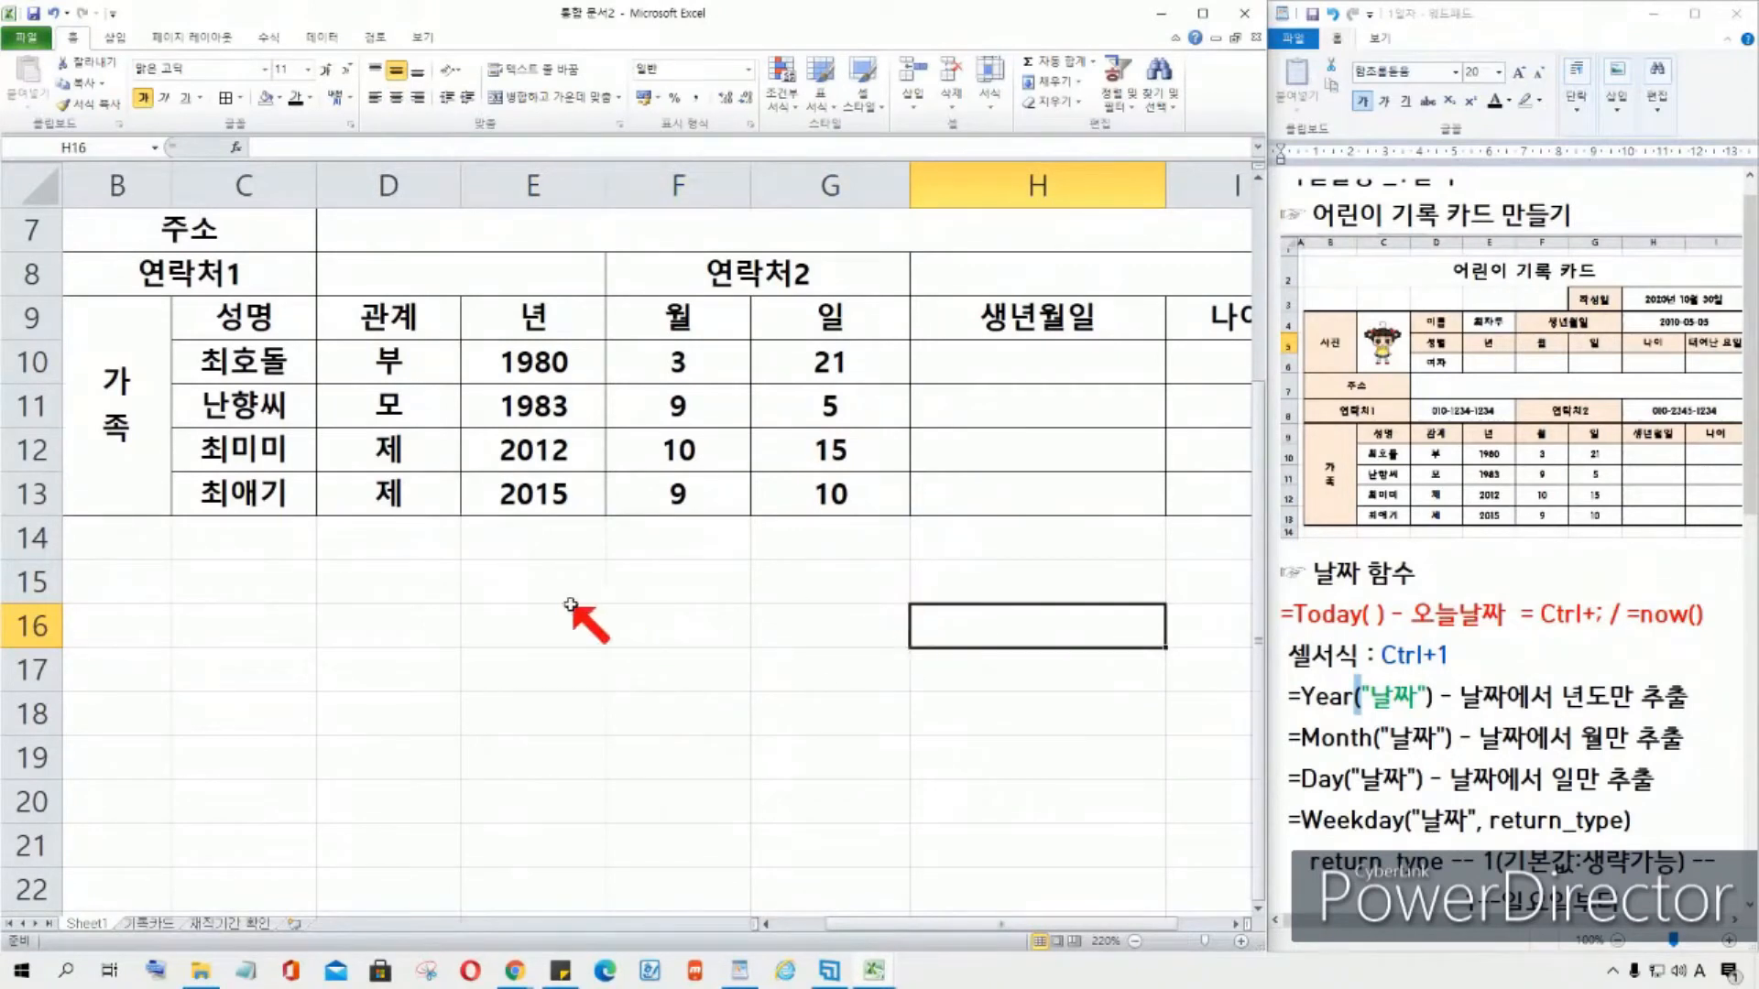
click(497, 592)
text(=)
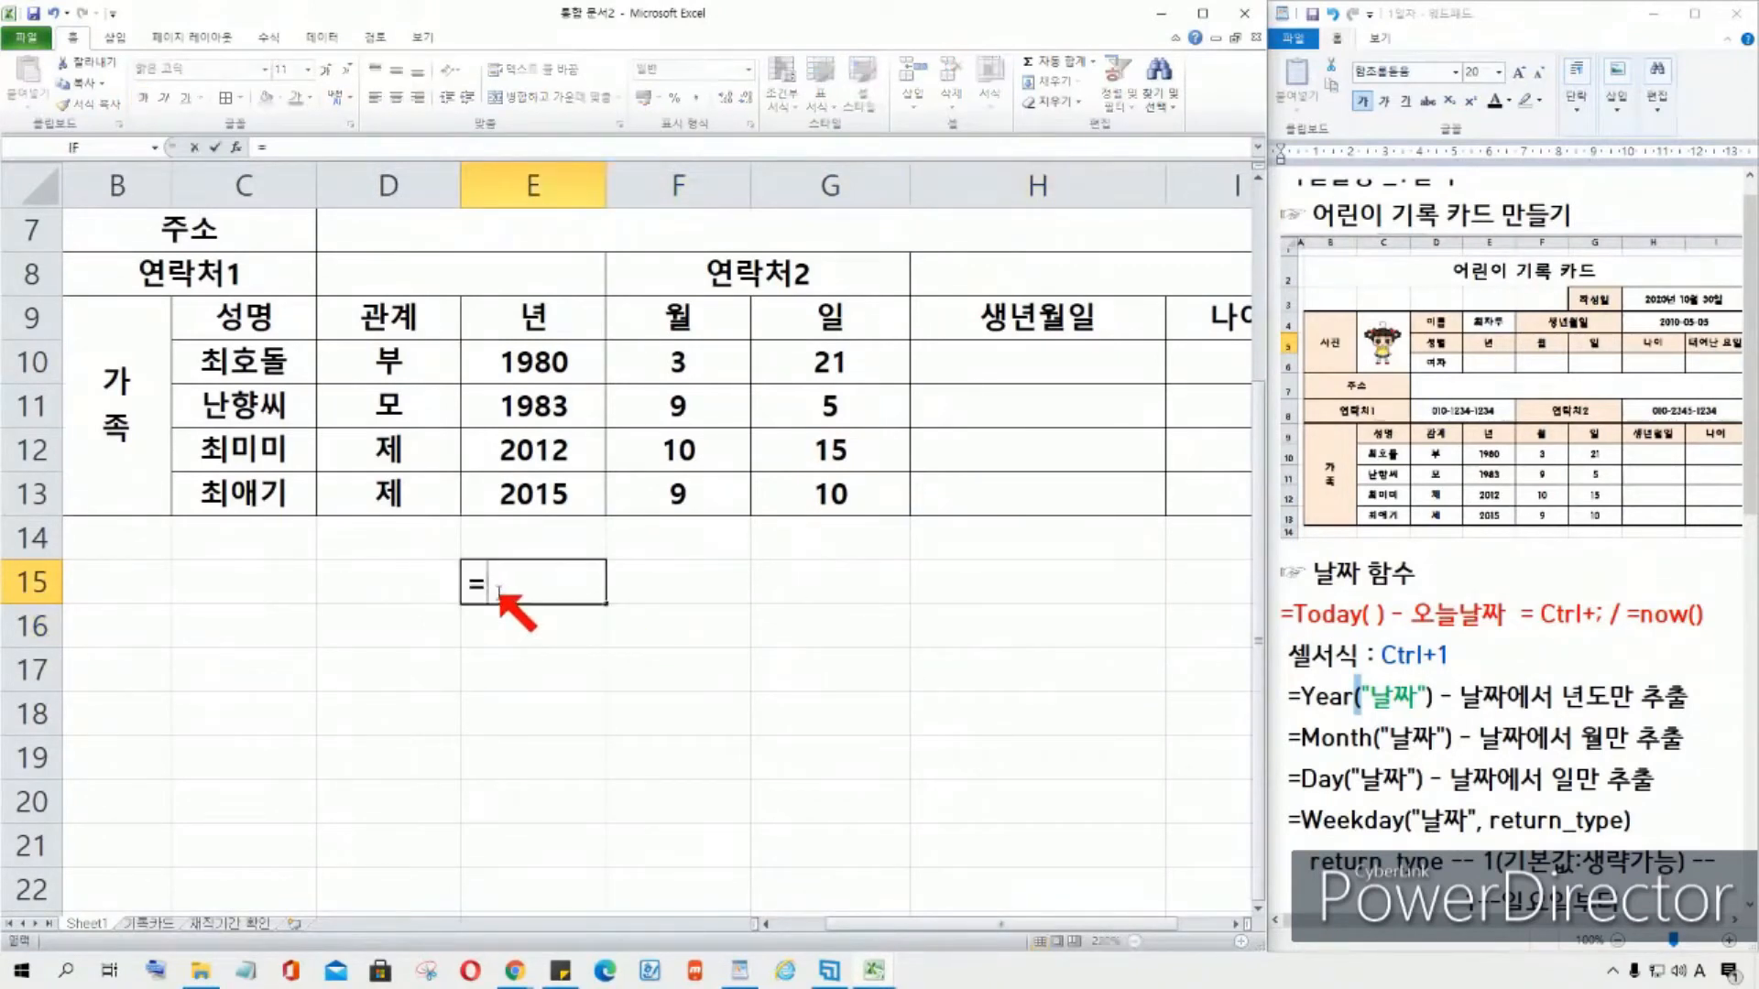
text(y)
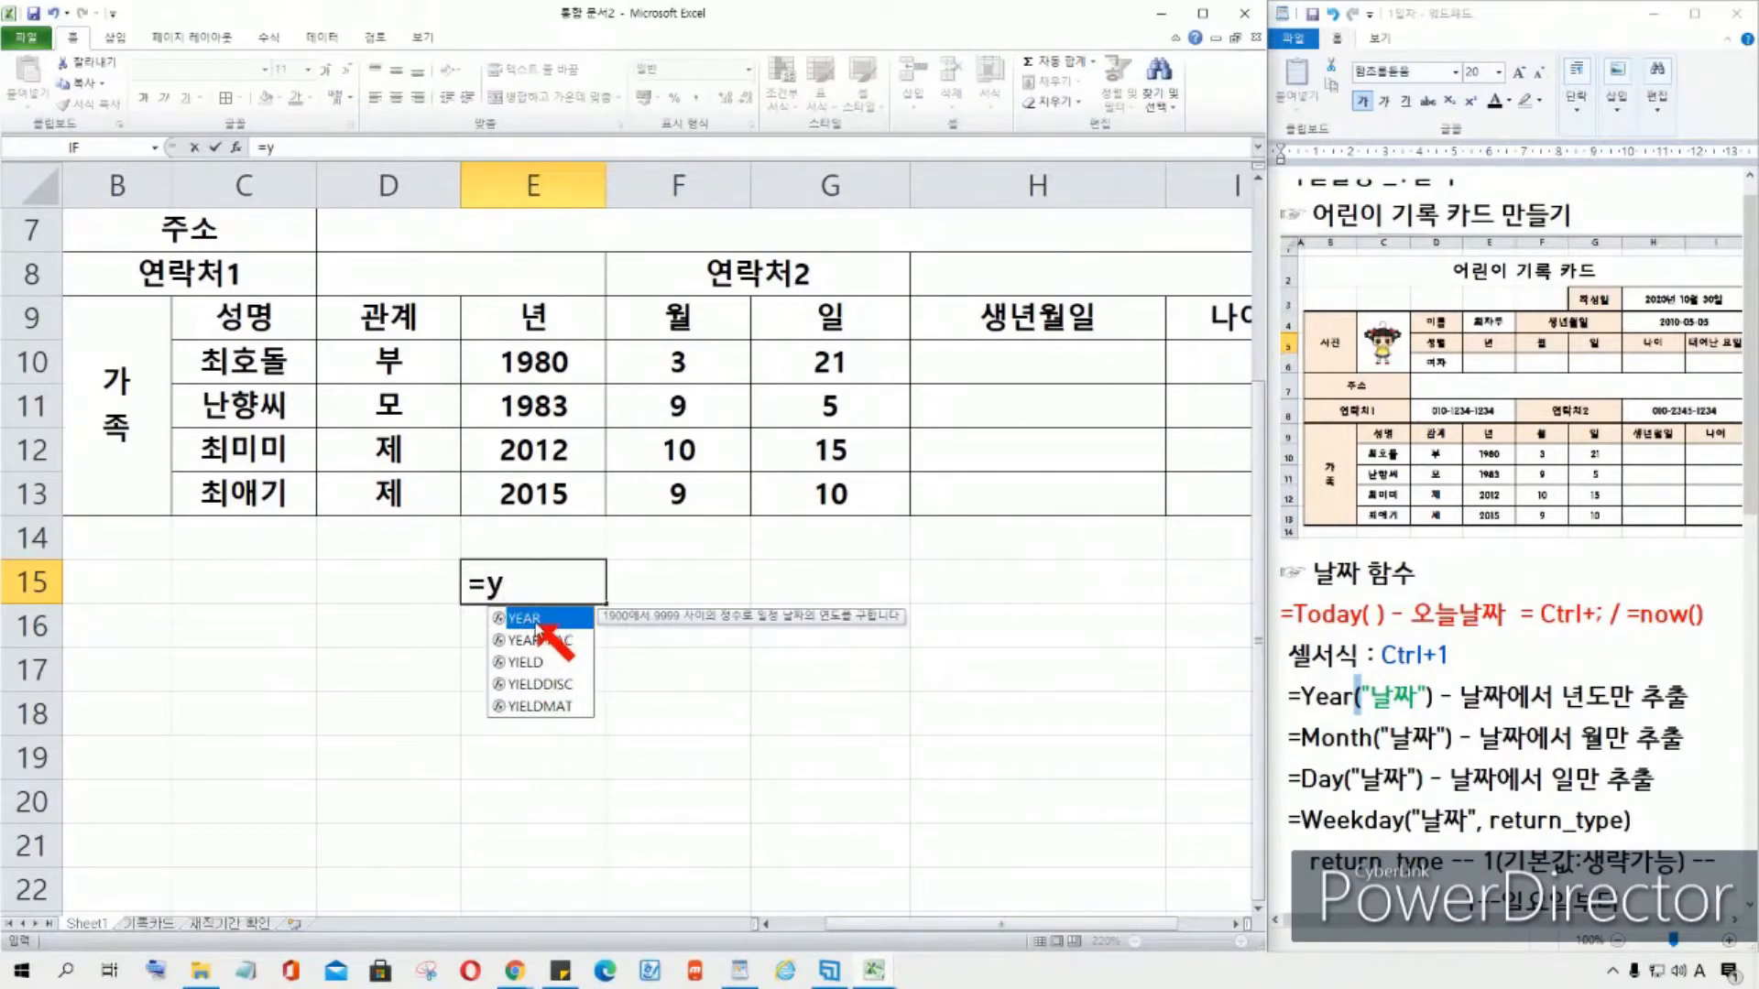
double_click(538, 628)
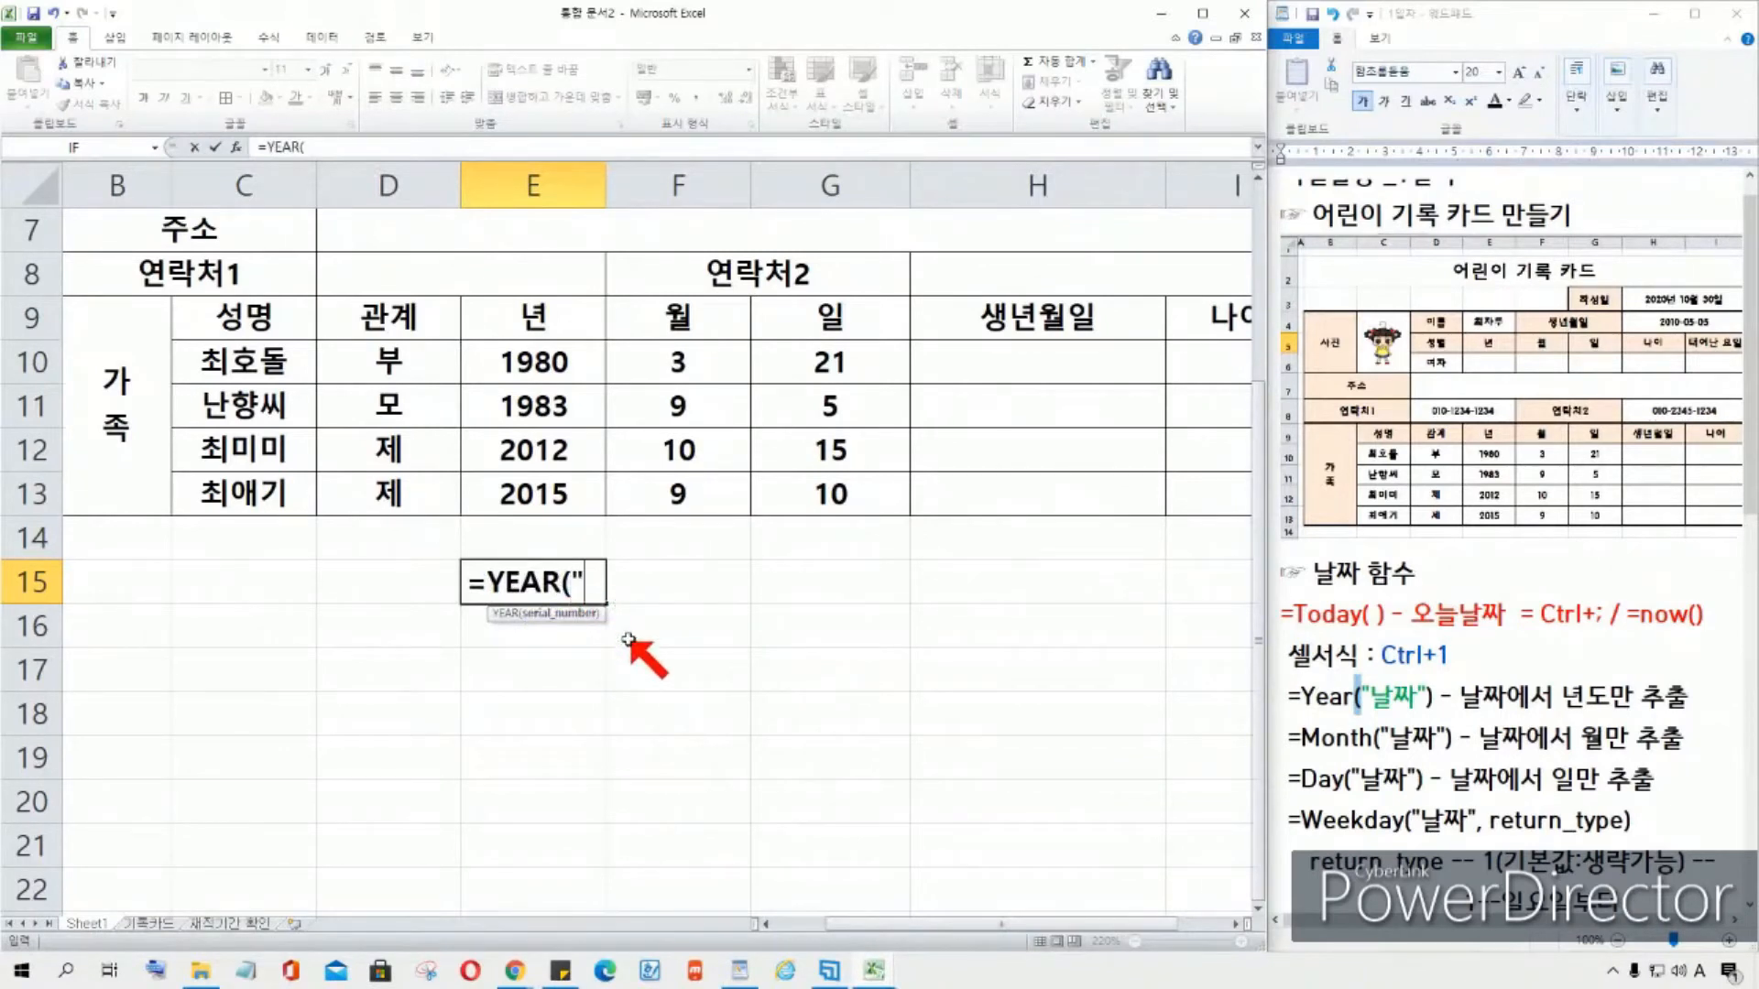
text("2020)
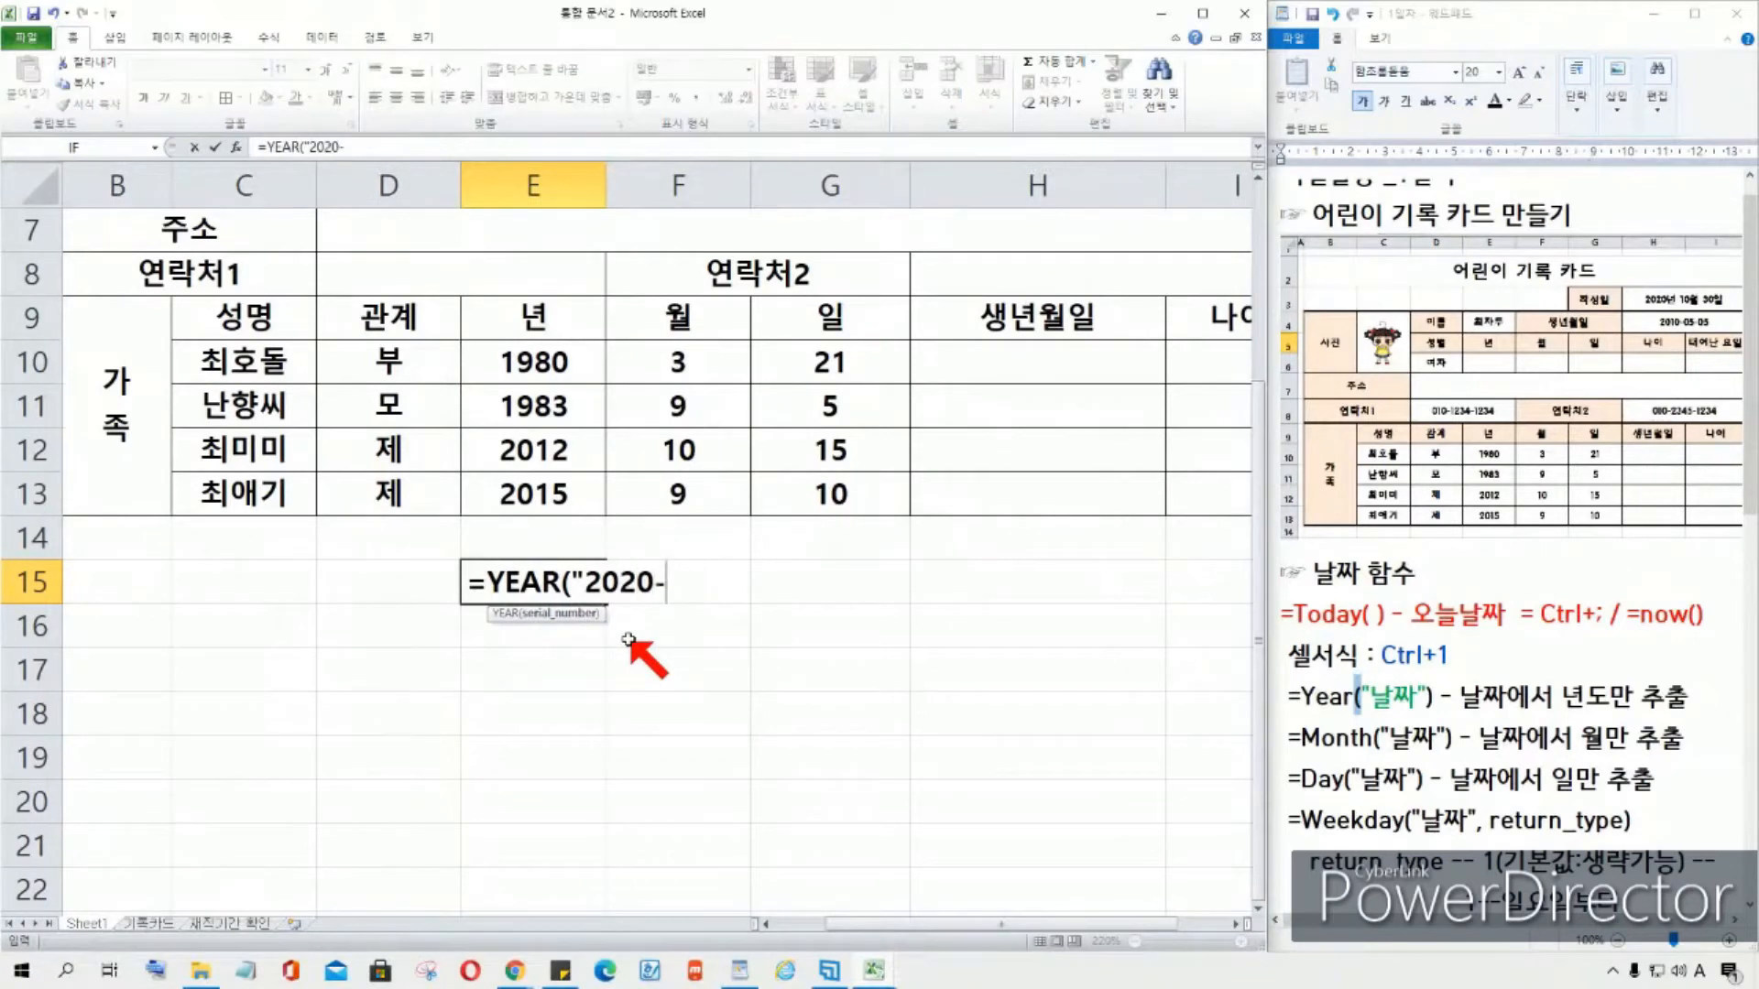
text(-1-1)
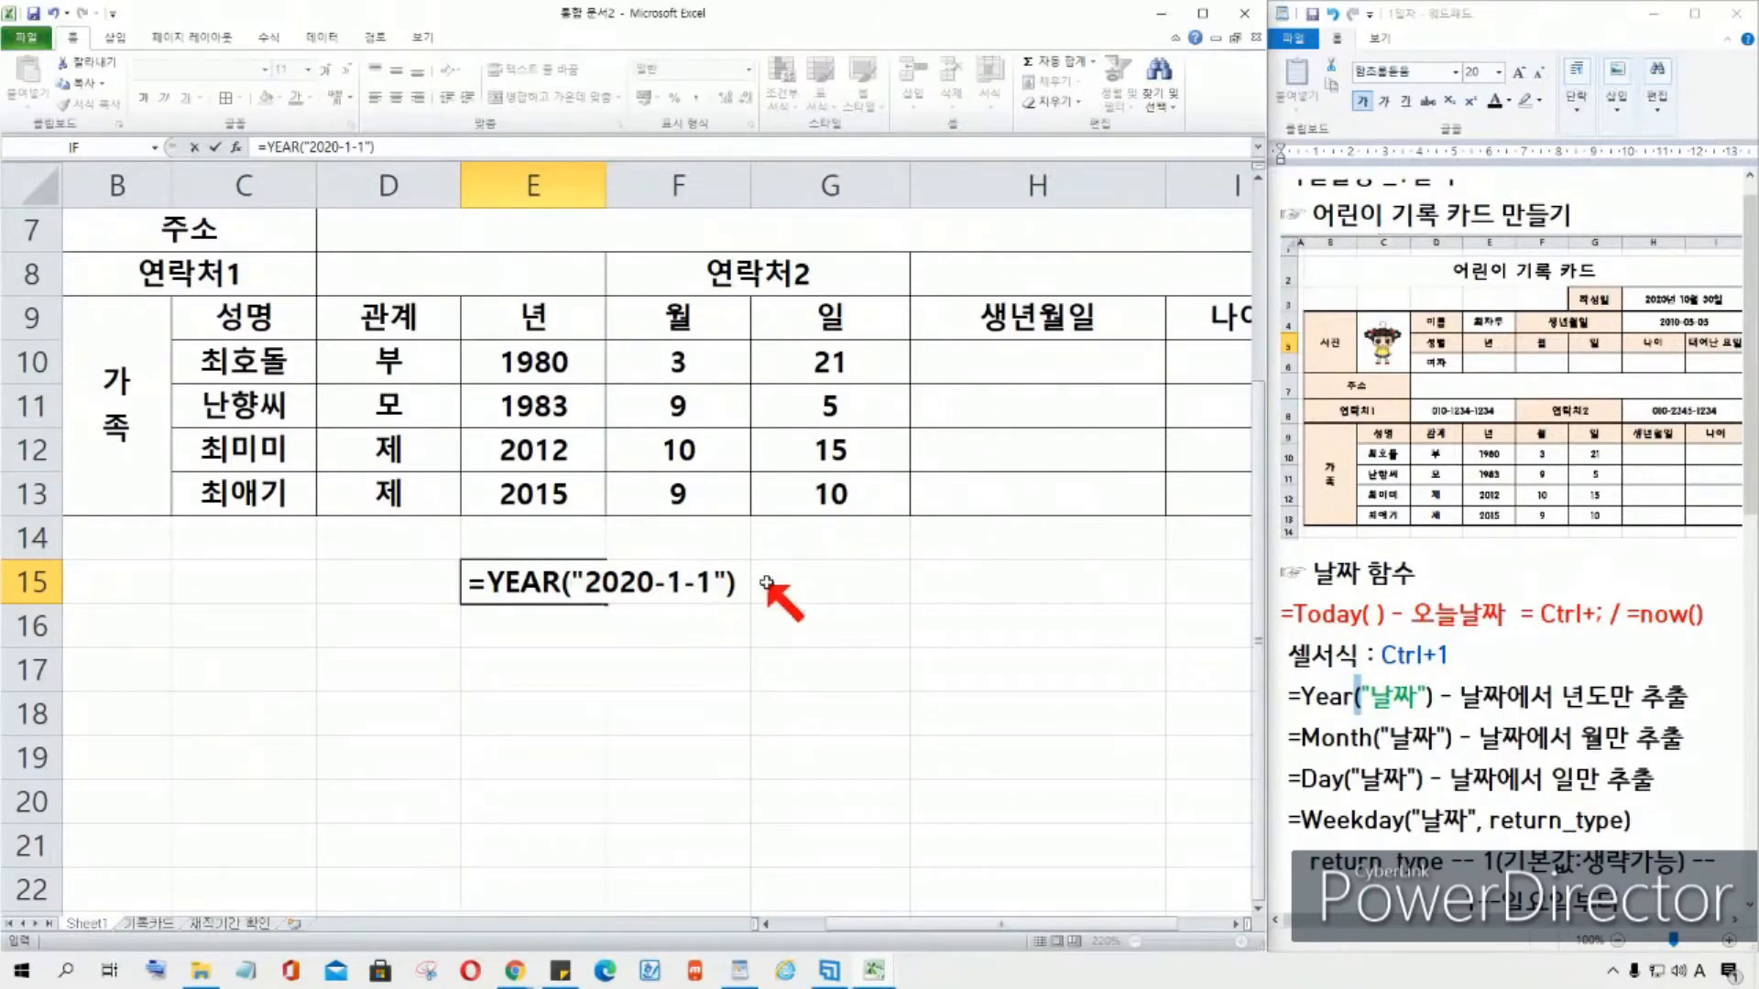
key(Return)
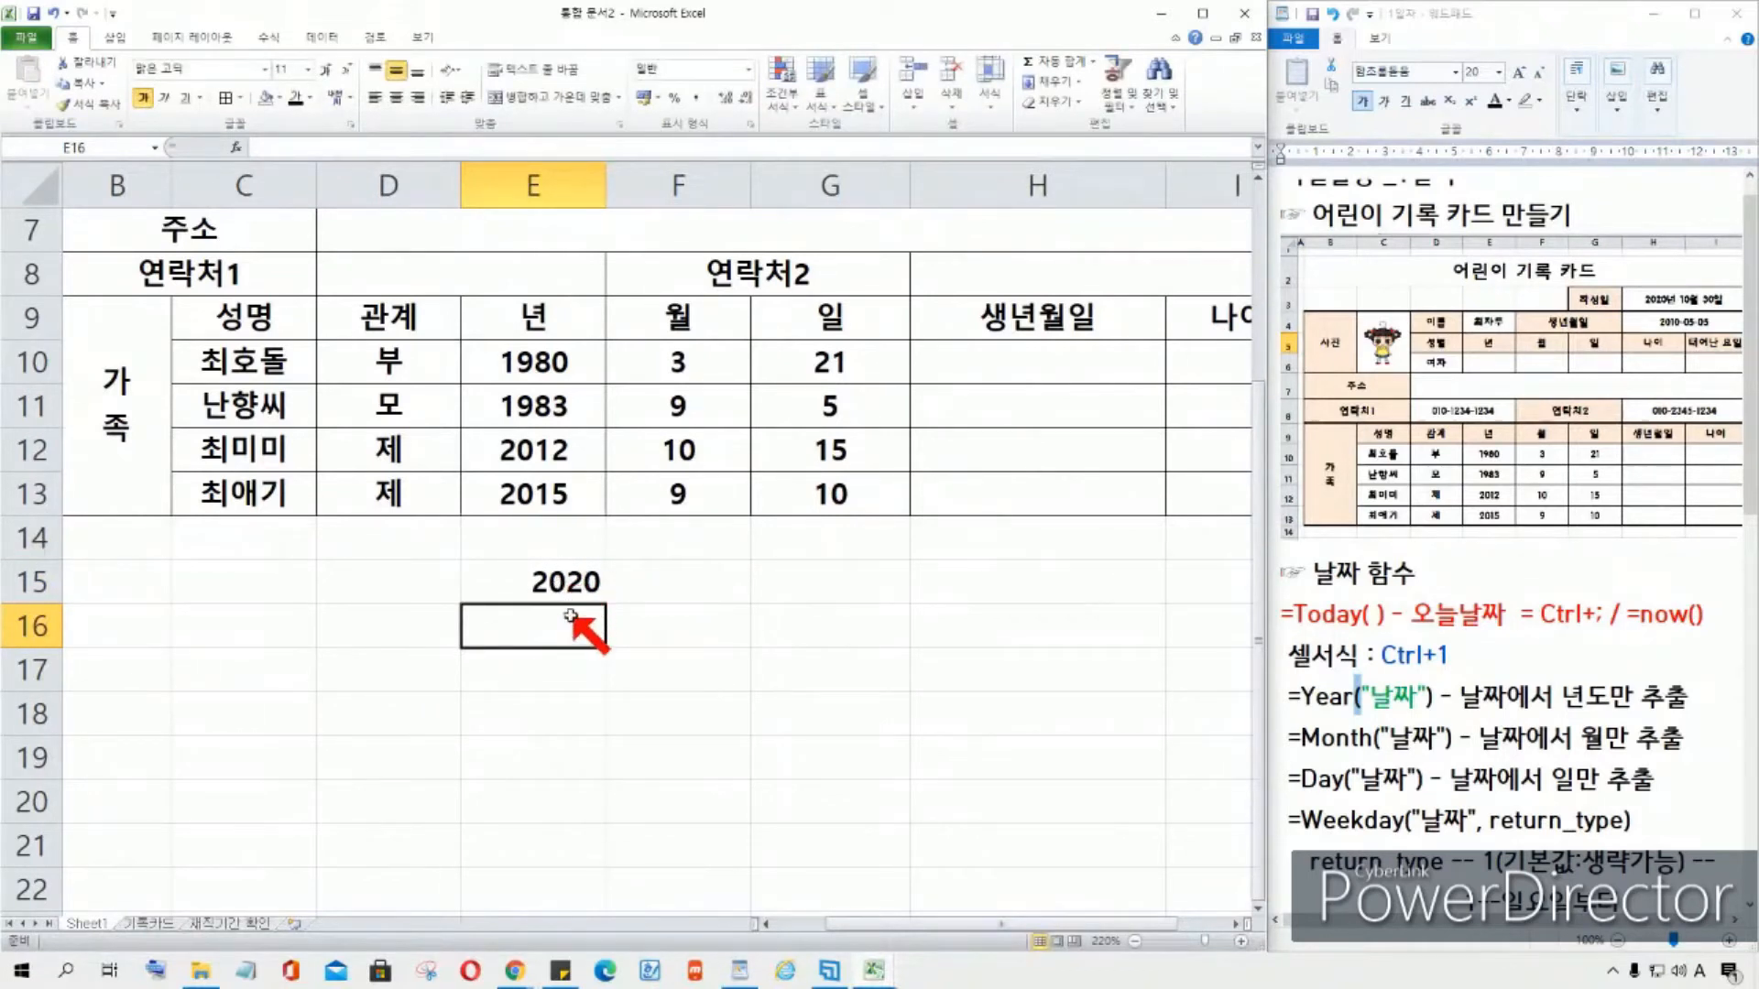
Step: Enter the unquoted version =year(2020-1-1) in E16 for comparison
text(=year)
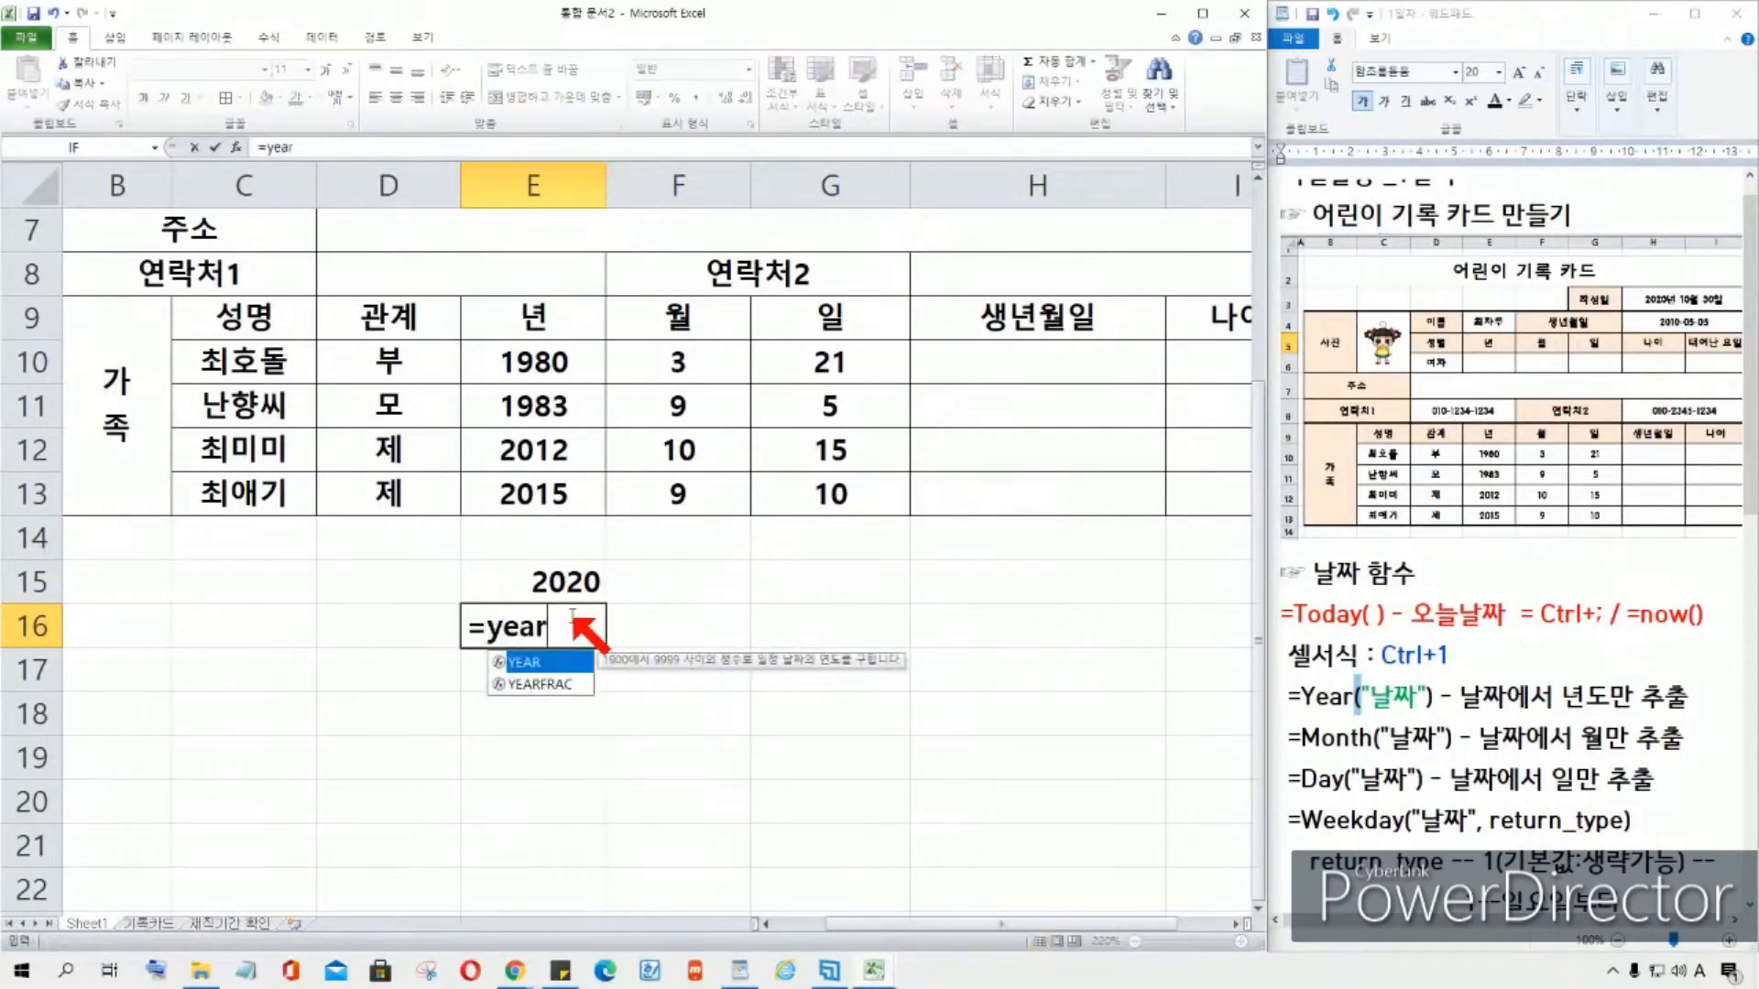
text((20202-)
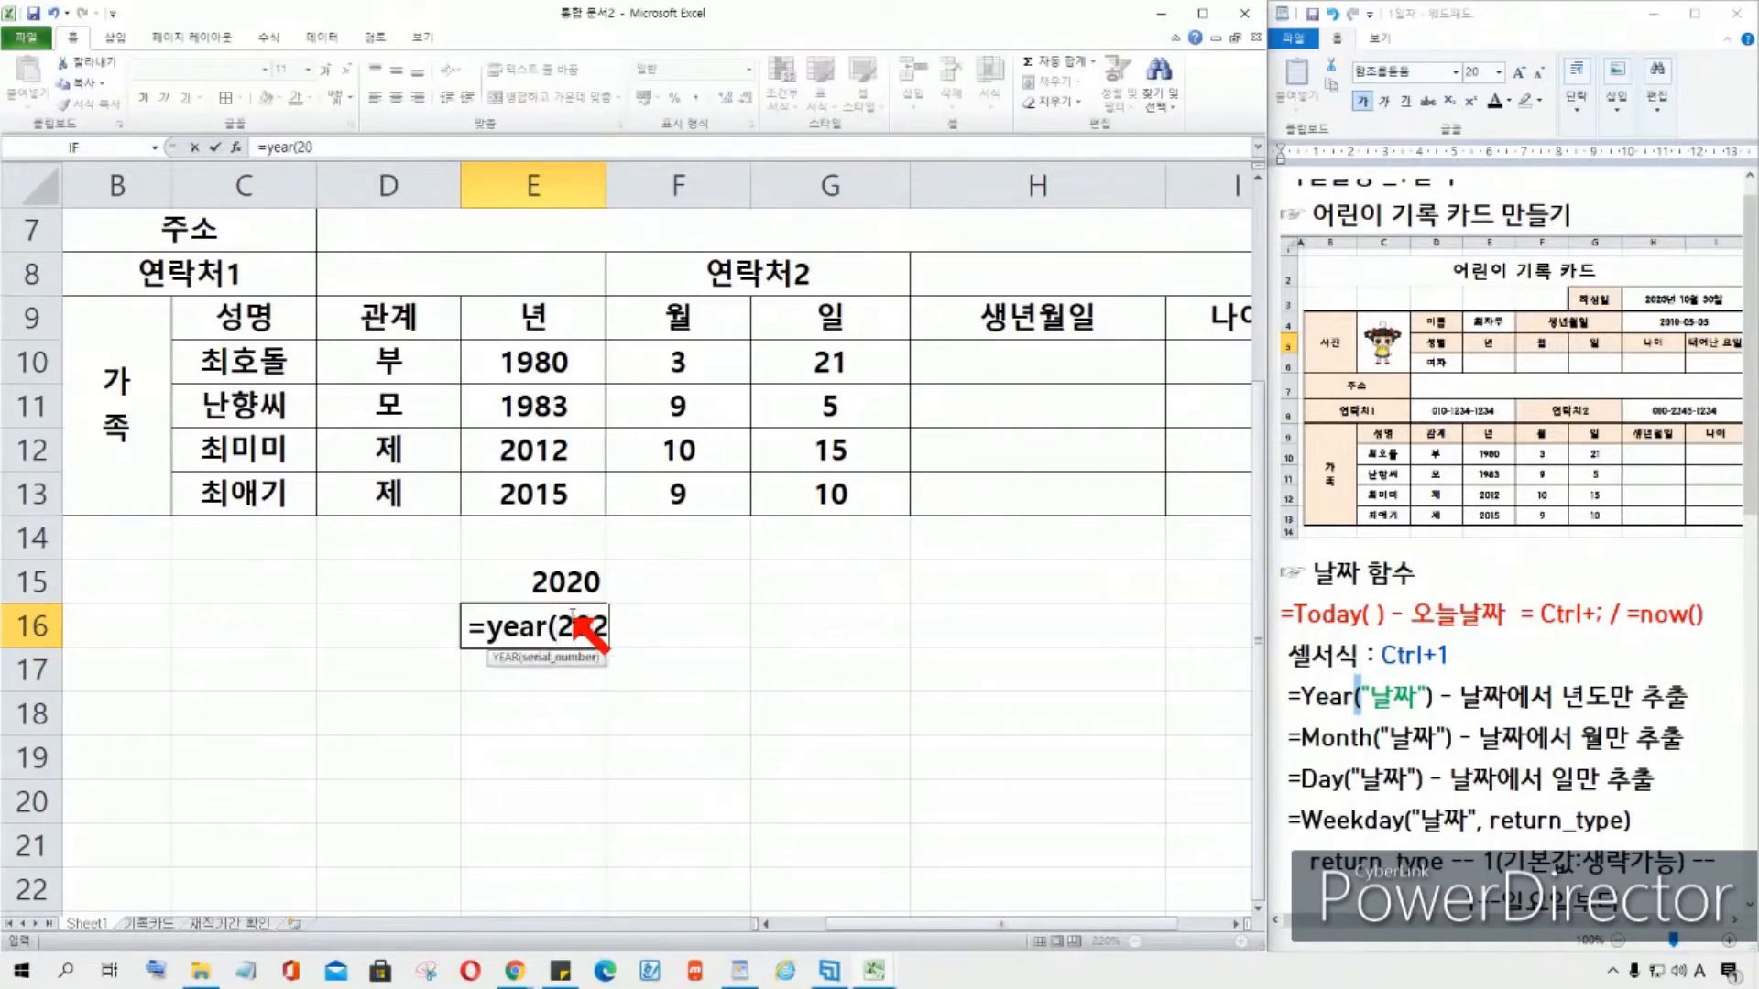
key(BackSpace)
key(BackSpace)
text(-101)
key(BackSpace)
key(BackSpace)
text(-1))
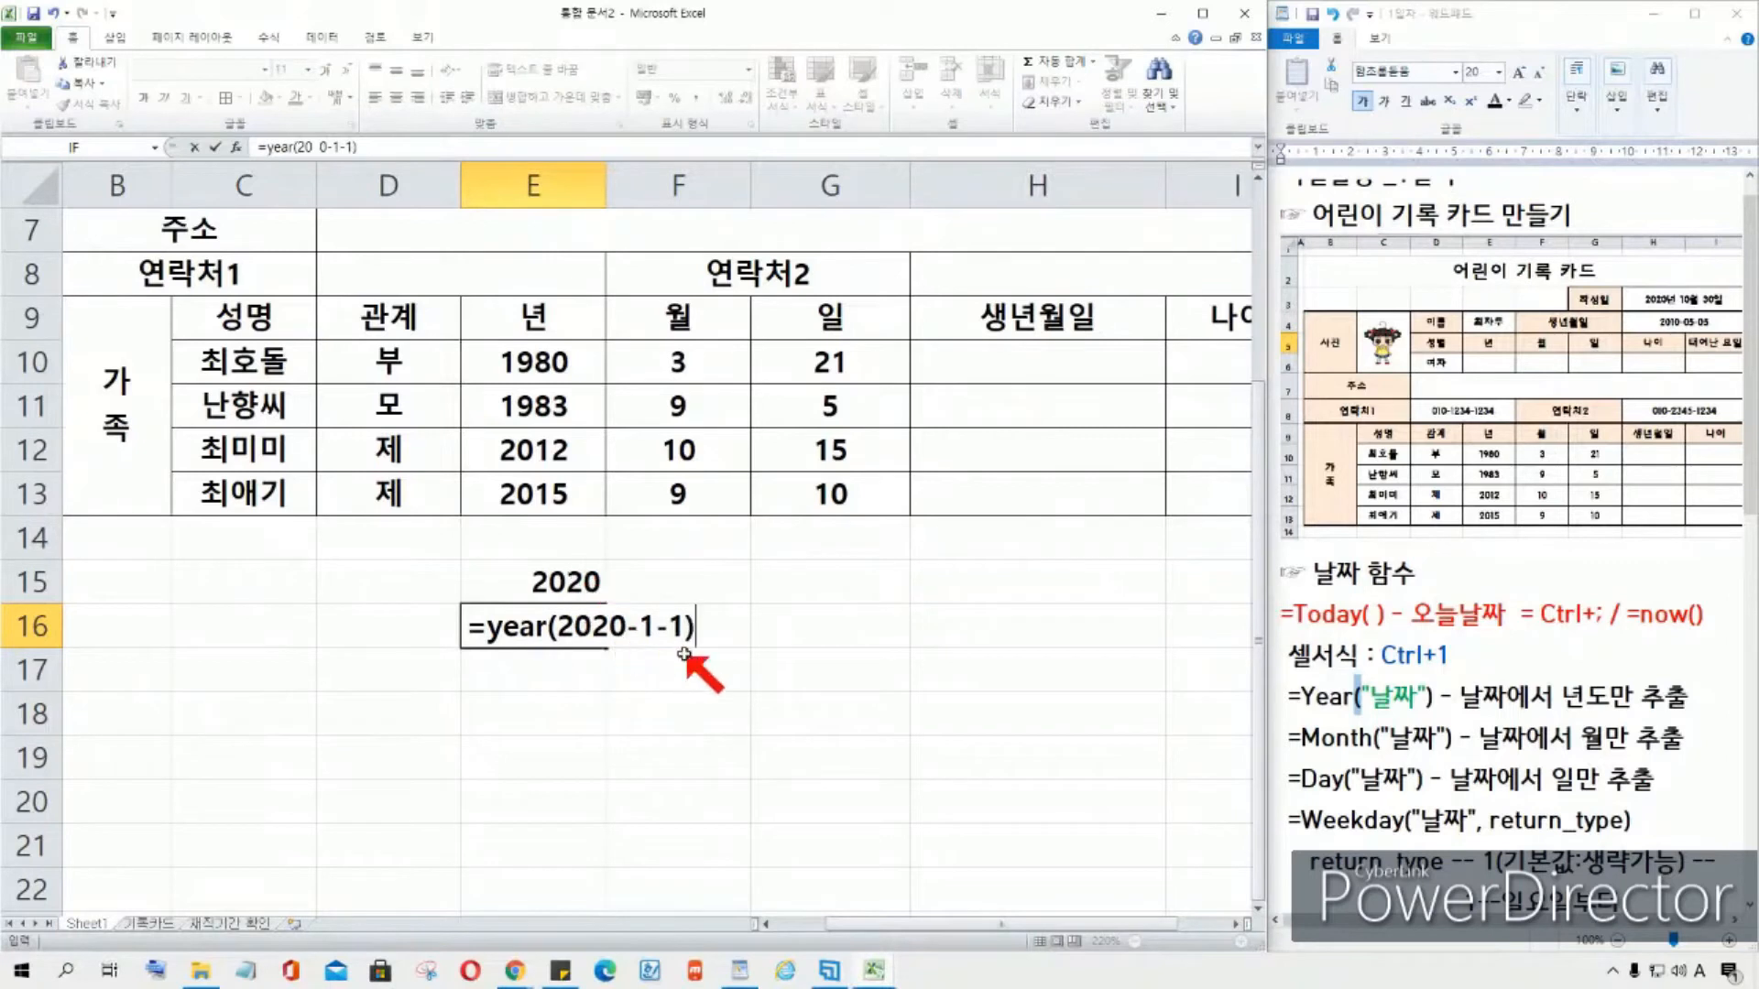
key(Return)
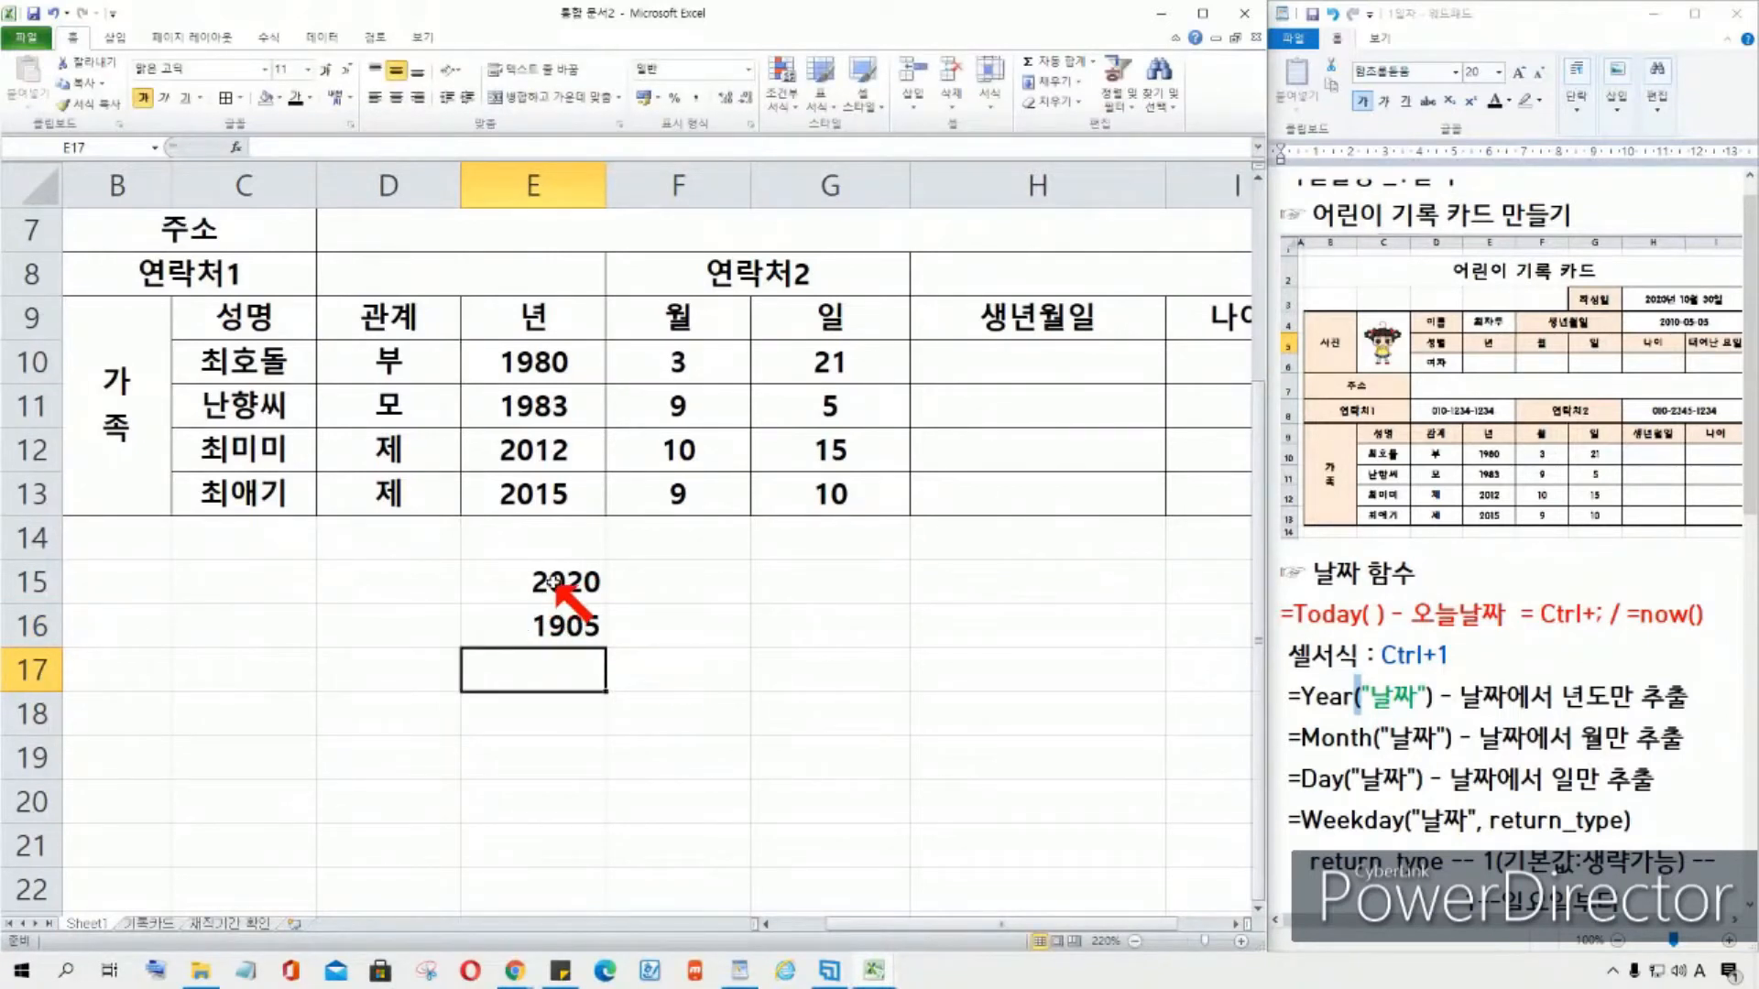
Step: Show formulas instead of results on the sheet and compare the quoted and unquoted YEAR formulas in E15 and E16
key(ctrl+grave)
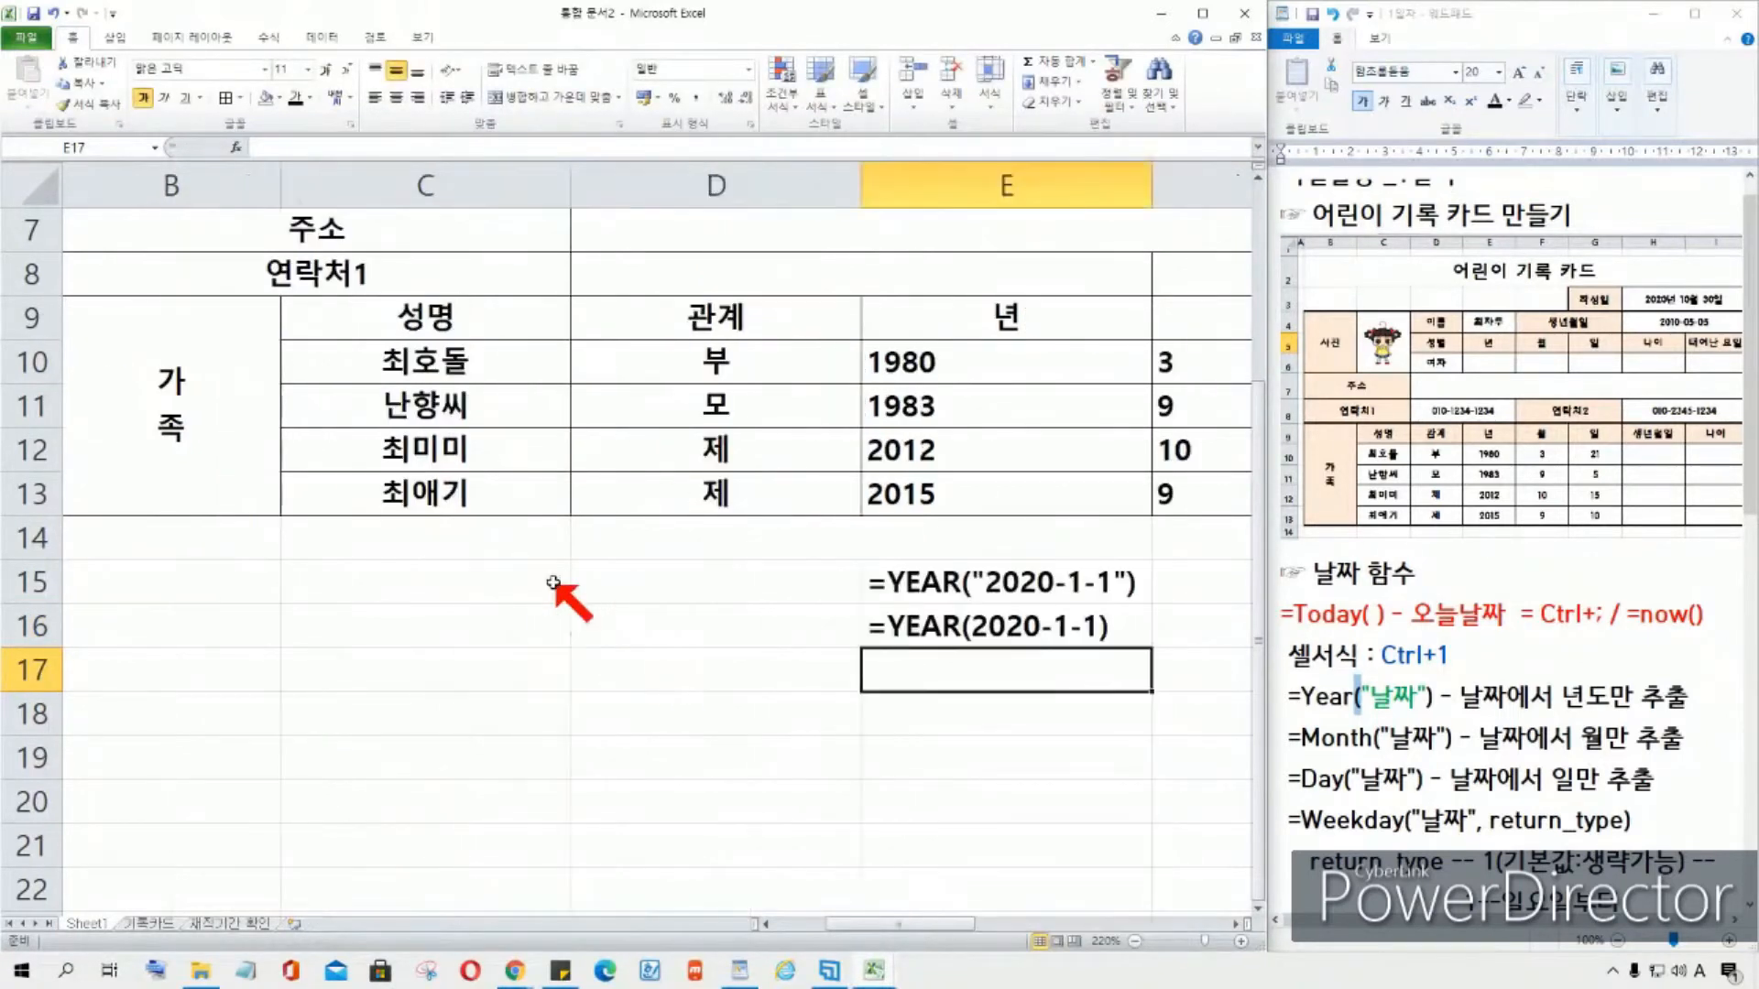
click(1008, 765)
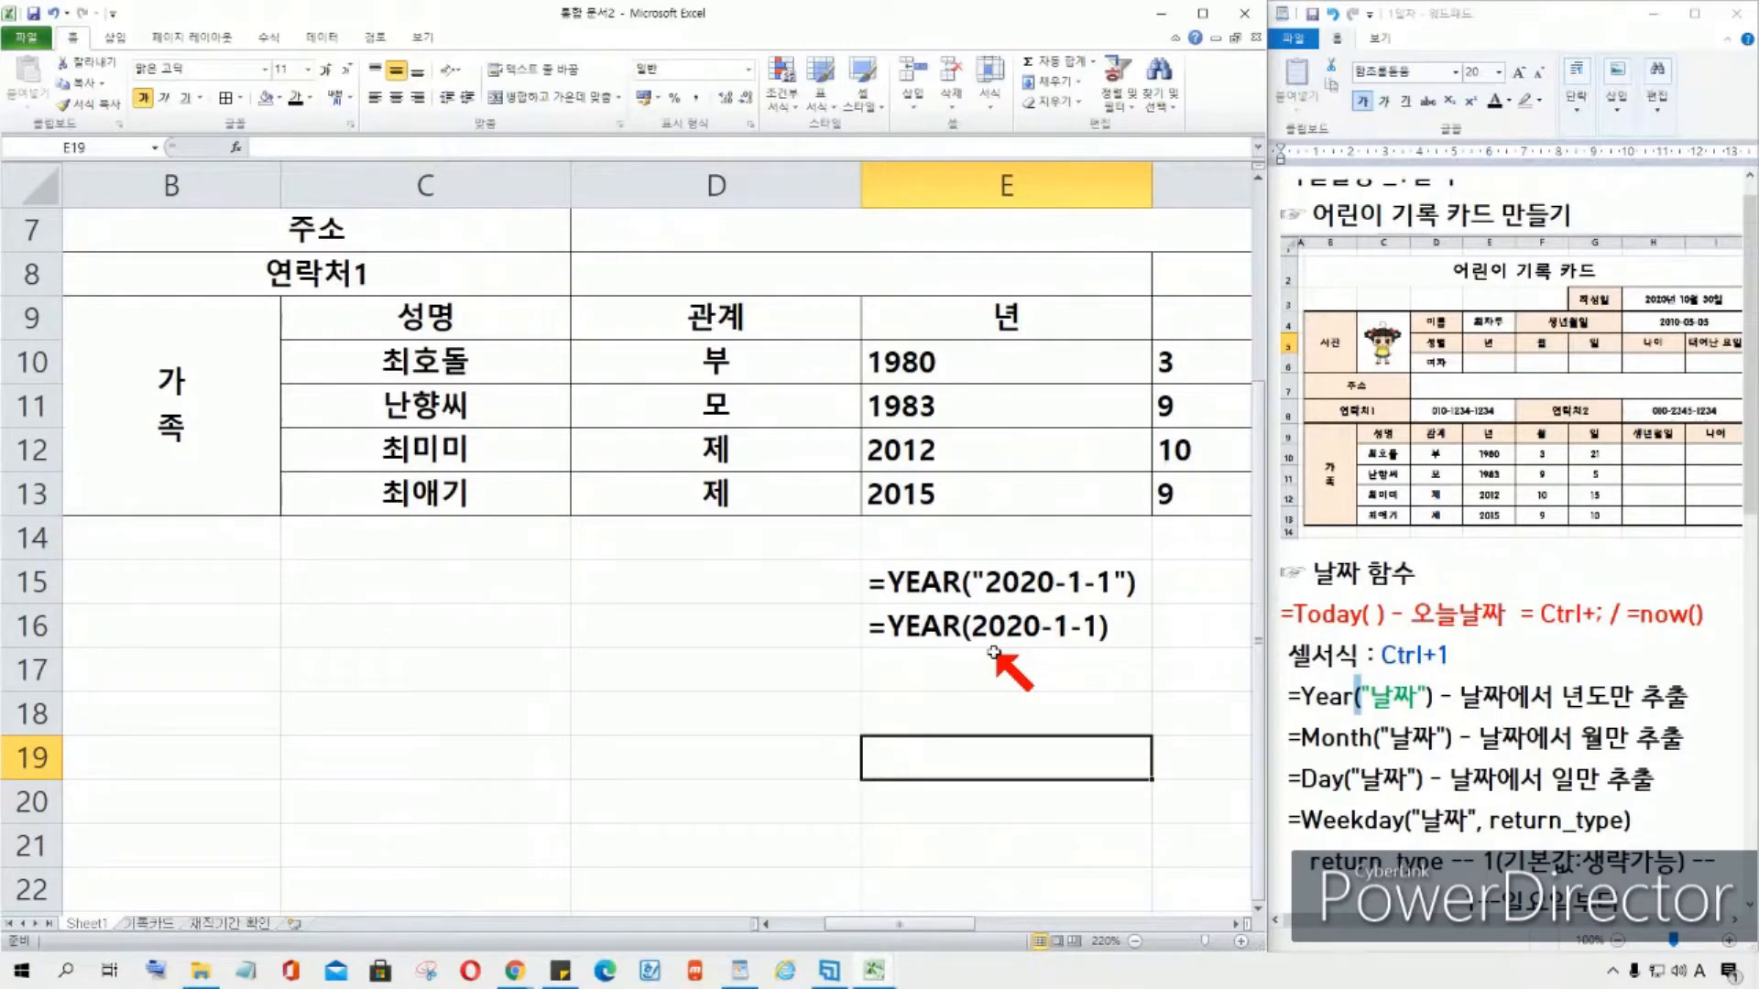
click(1007, 629)
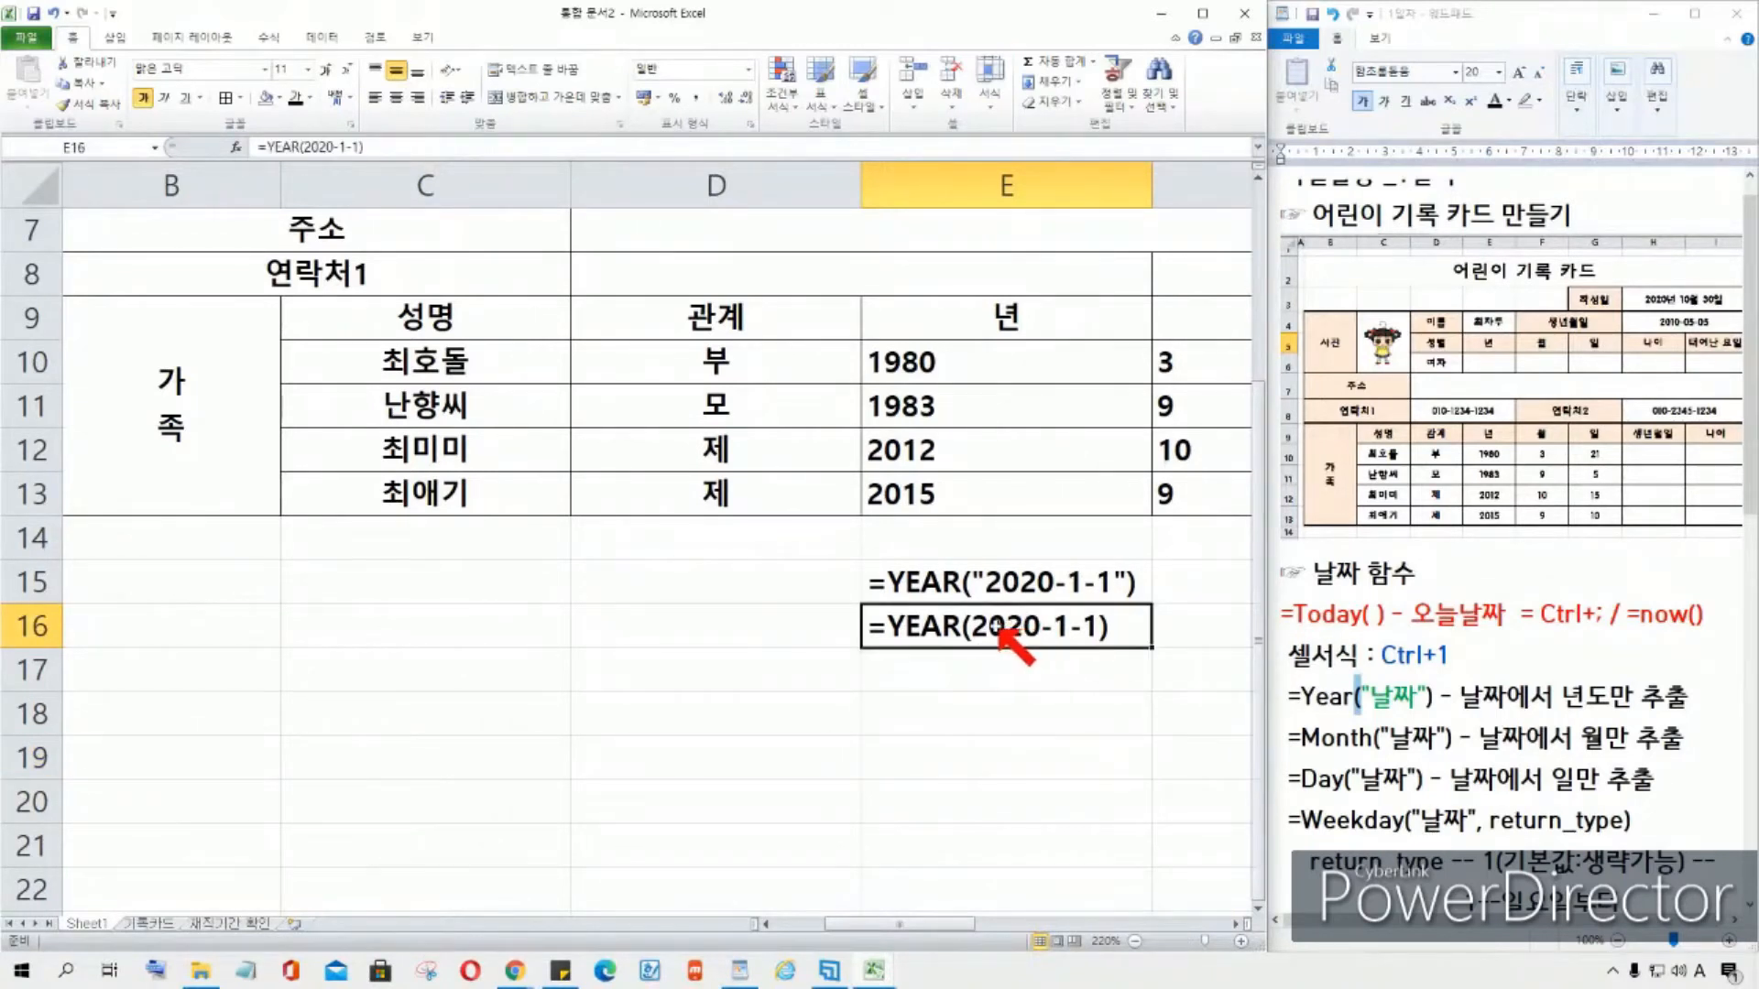
Step: Switch the worksheet from showing formulas back to showing the calculated results
key(Return)
click(1049, 629)
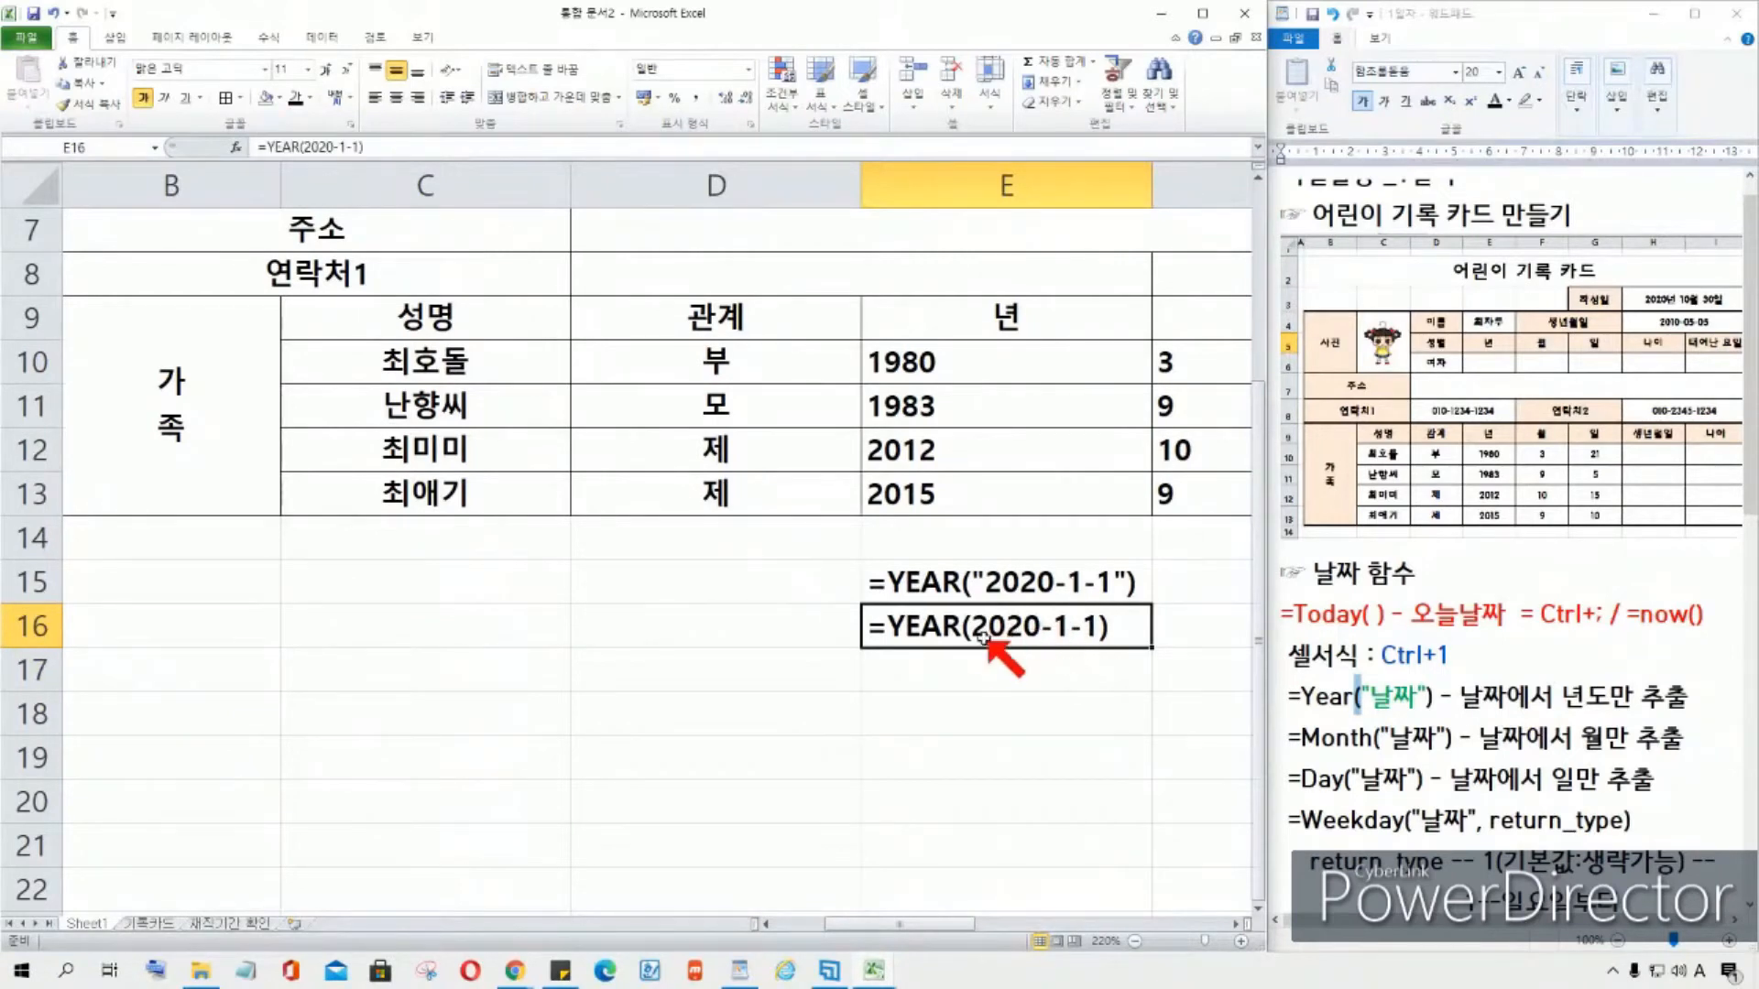
text(~)
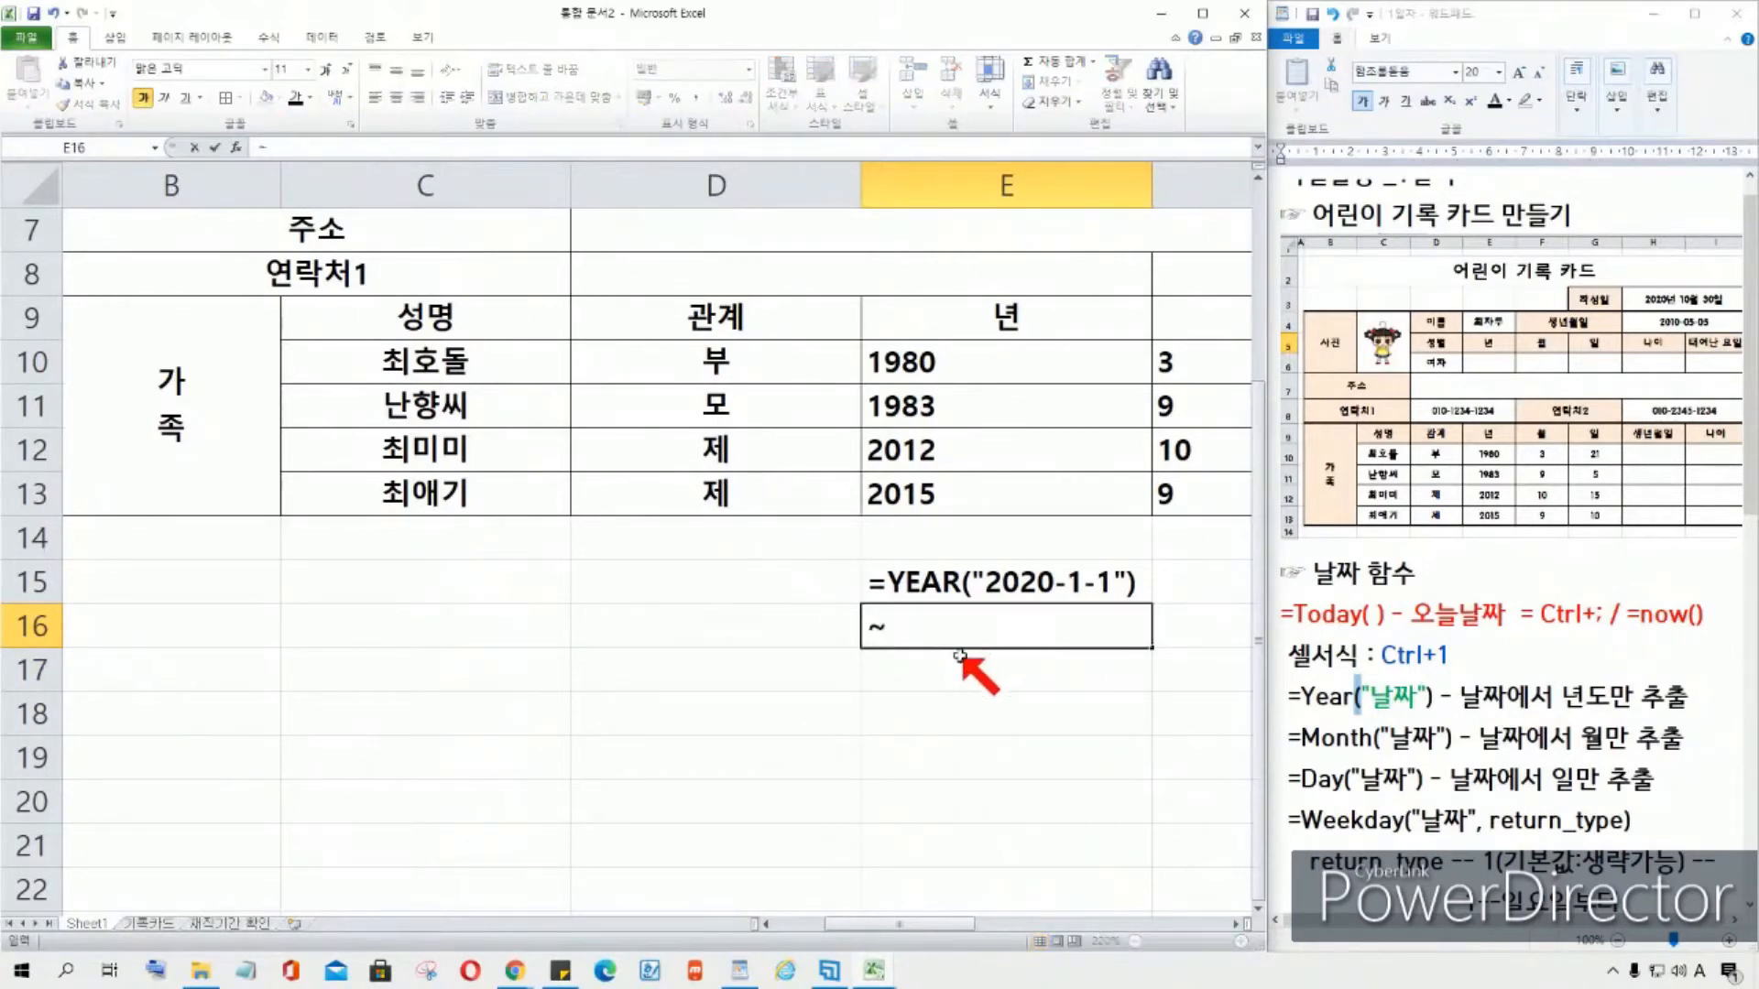
key(Escape)
key(ctrl+grave)
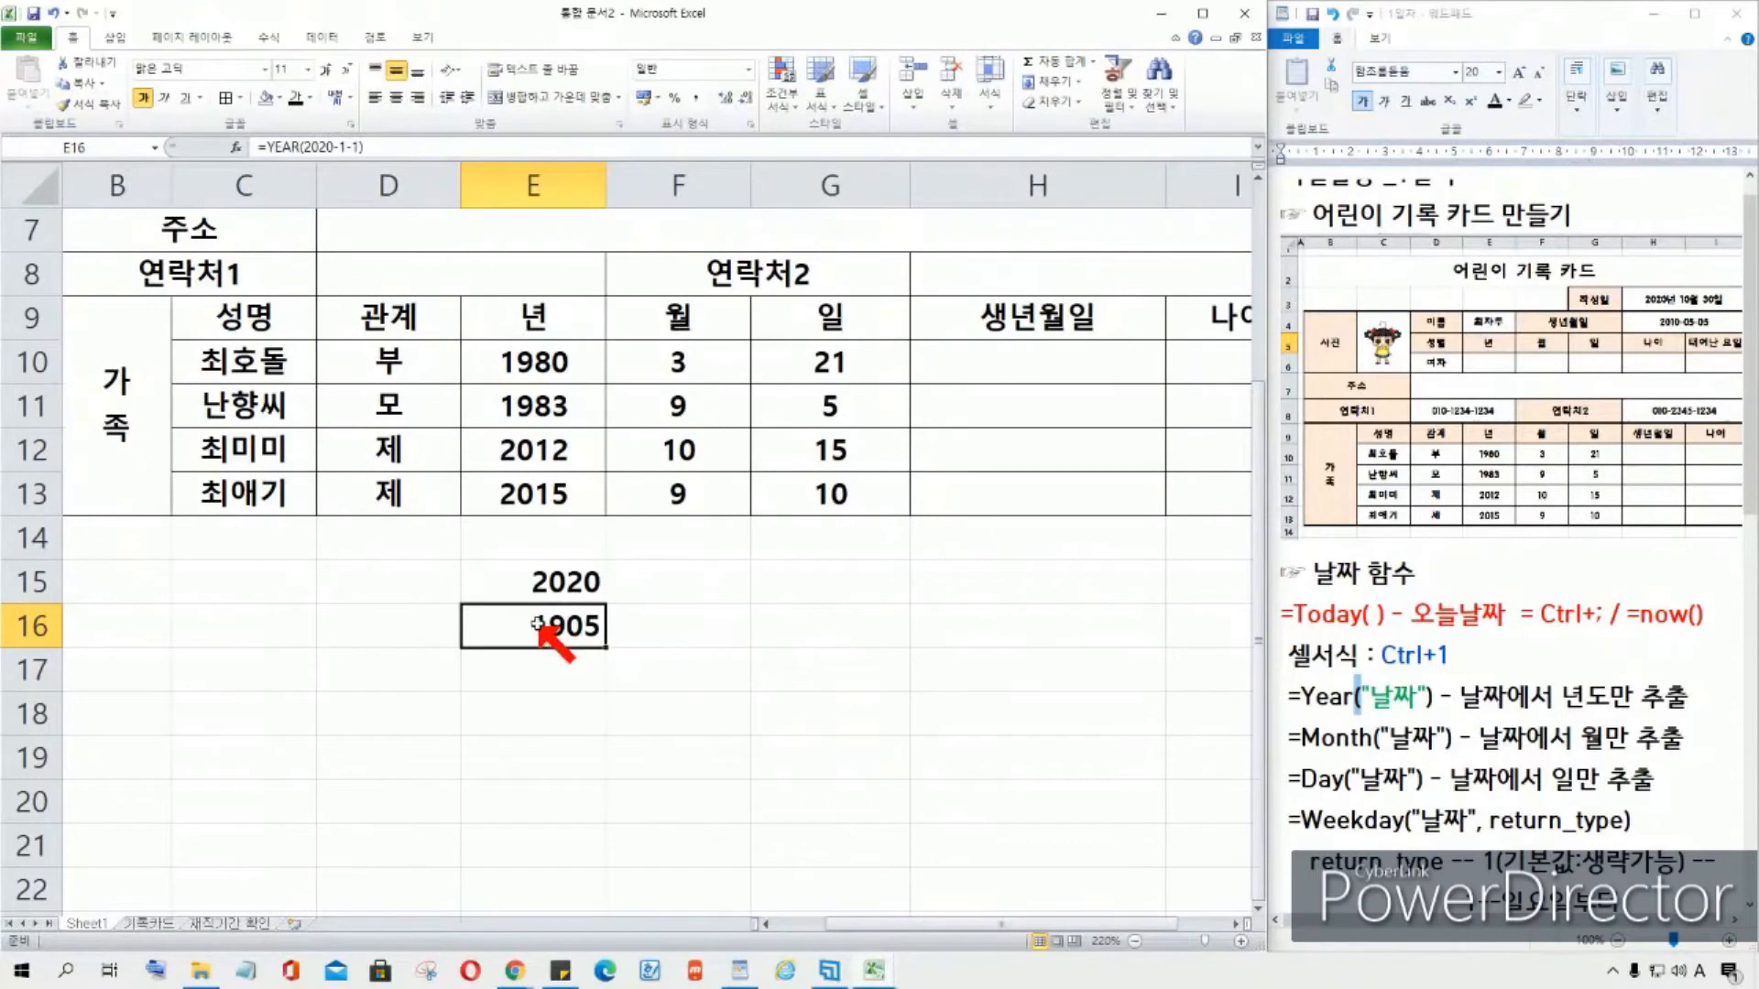
Step: Review the unquoted date argument in cell E16's YEAR formula and clear that cell
double_click(575, 630)
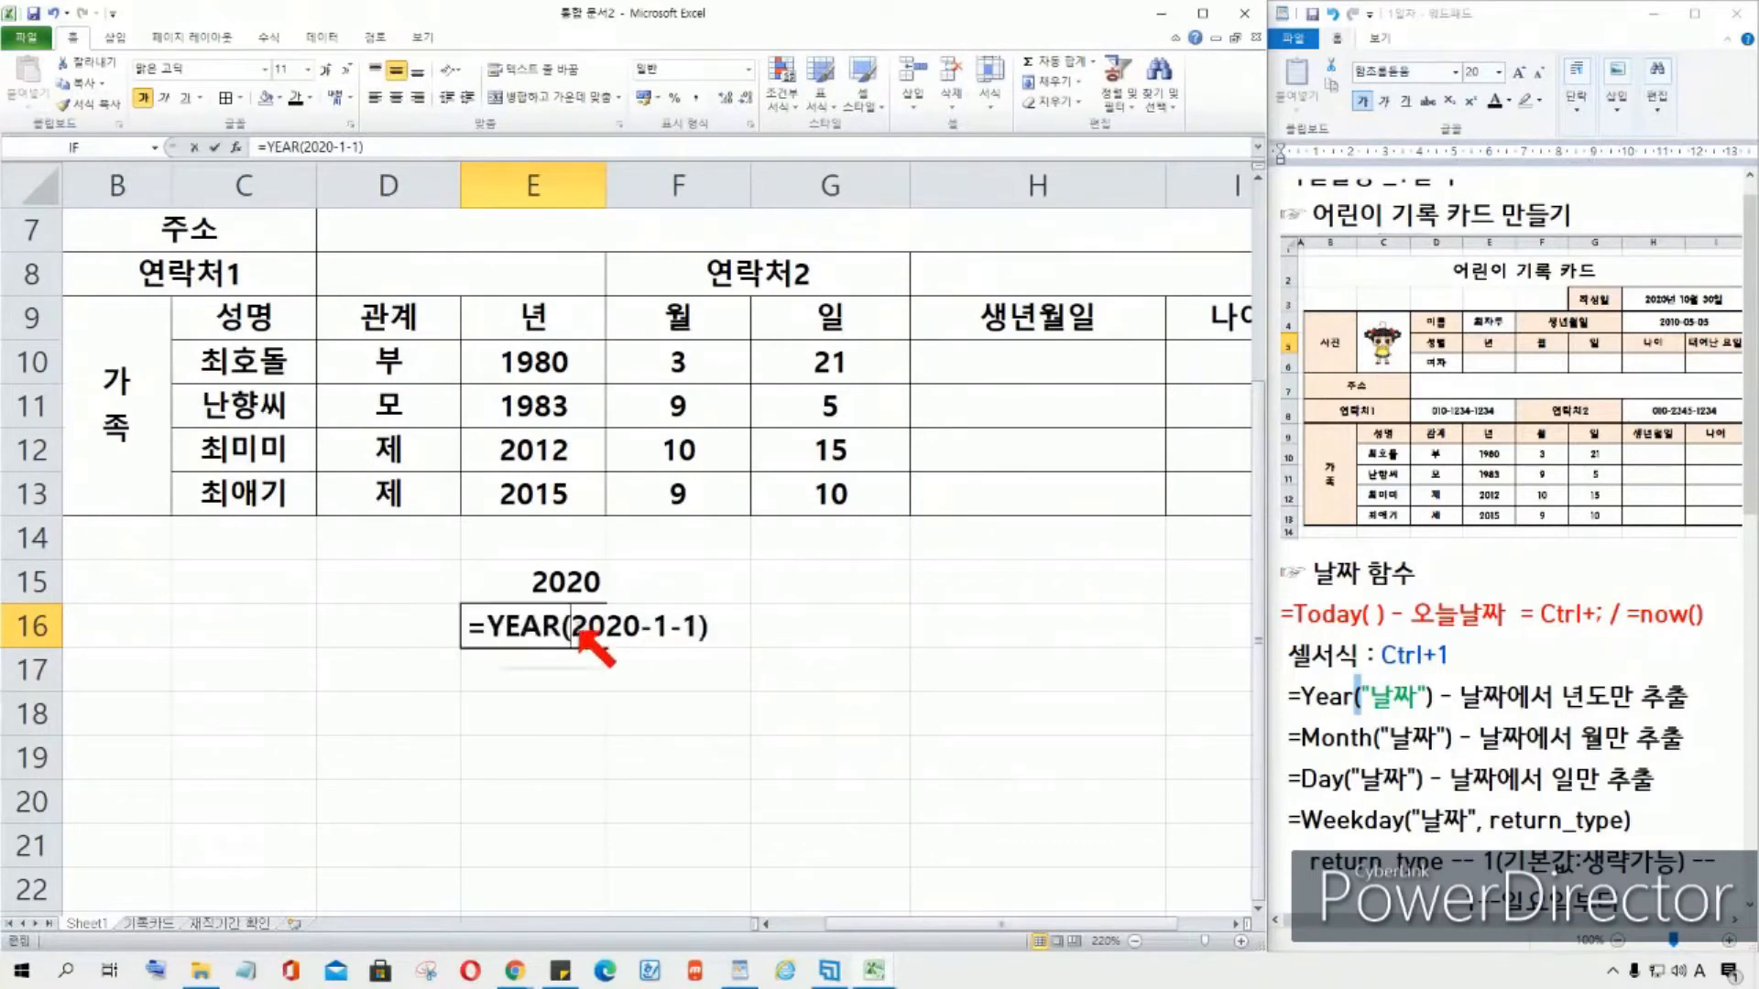
drag(572, 630, 700, 630)
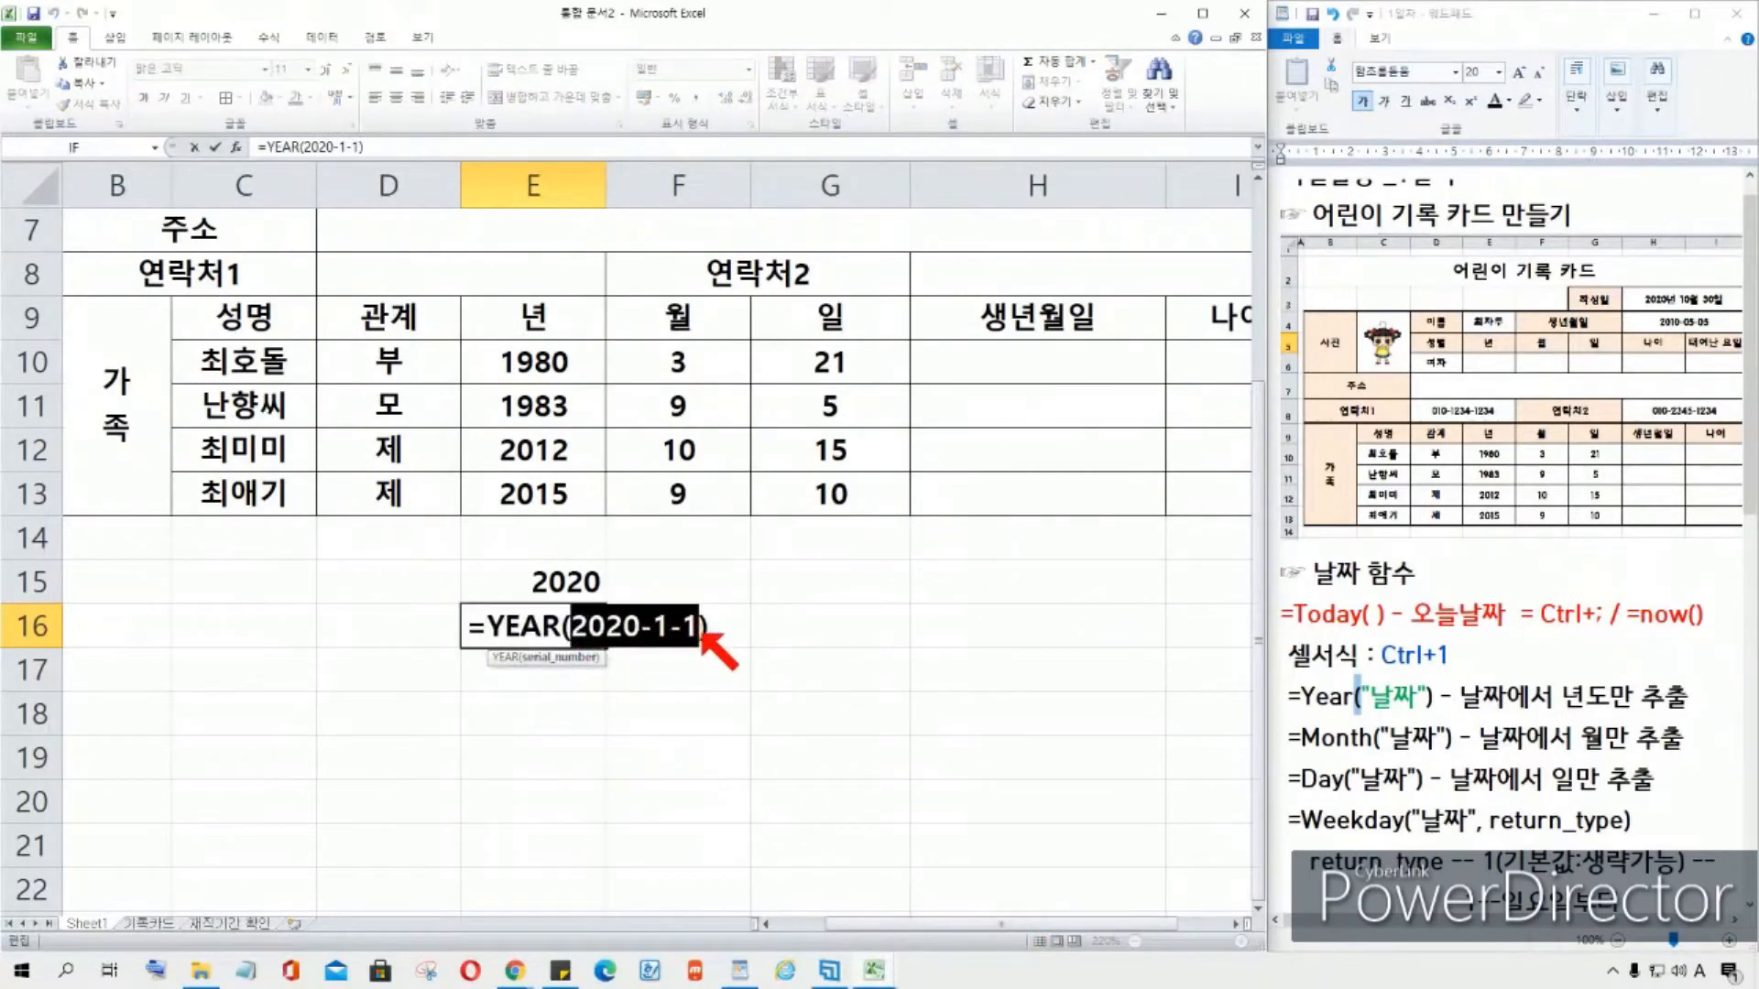
drag(572, 630, 698, 642)
key(ctrl+Return)
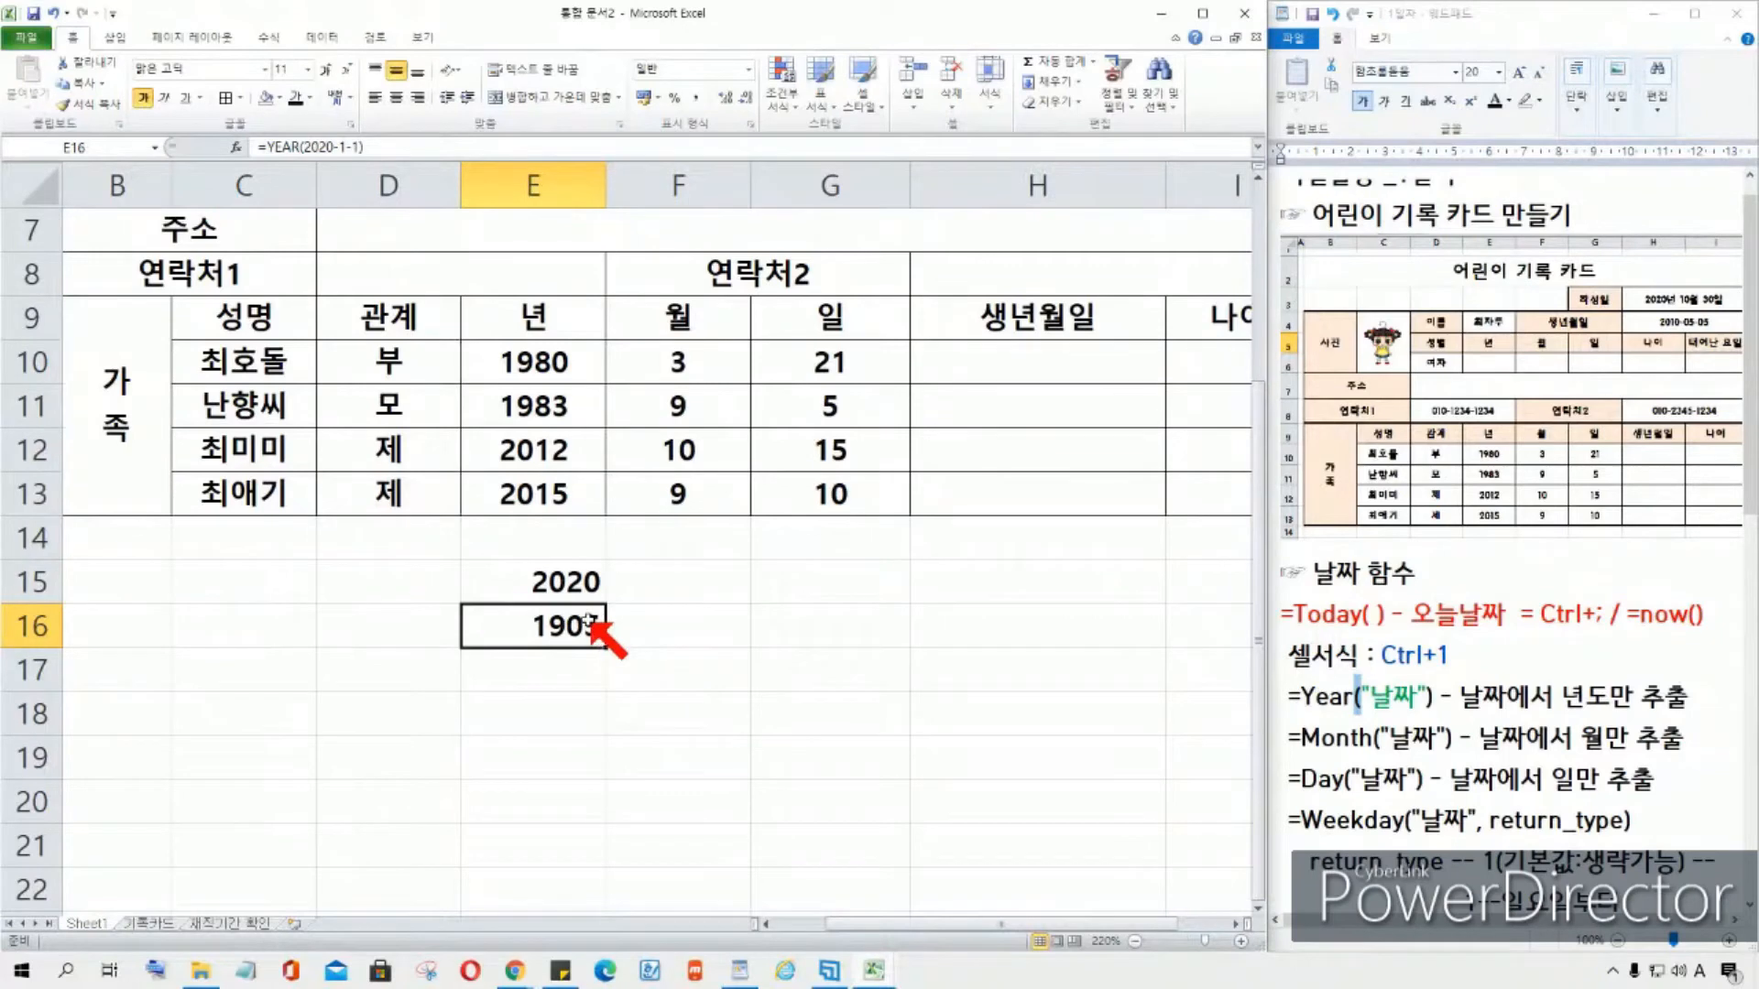
key(Delete)
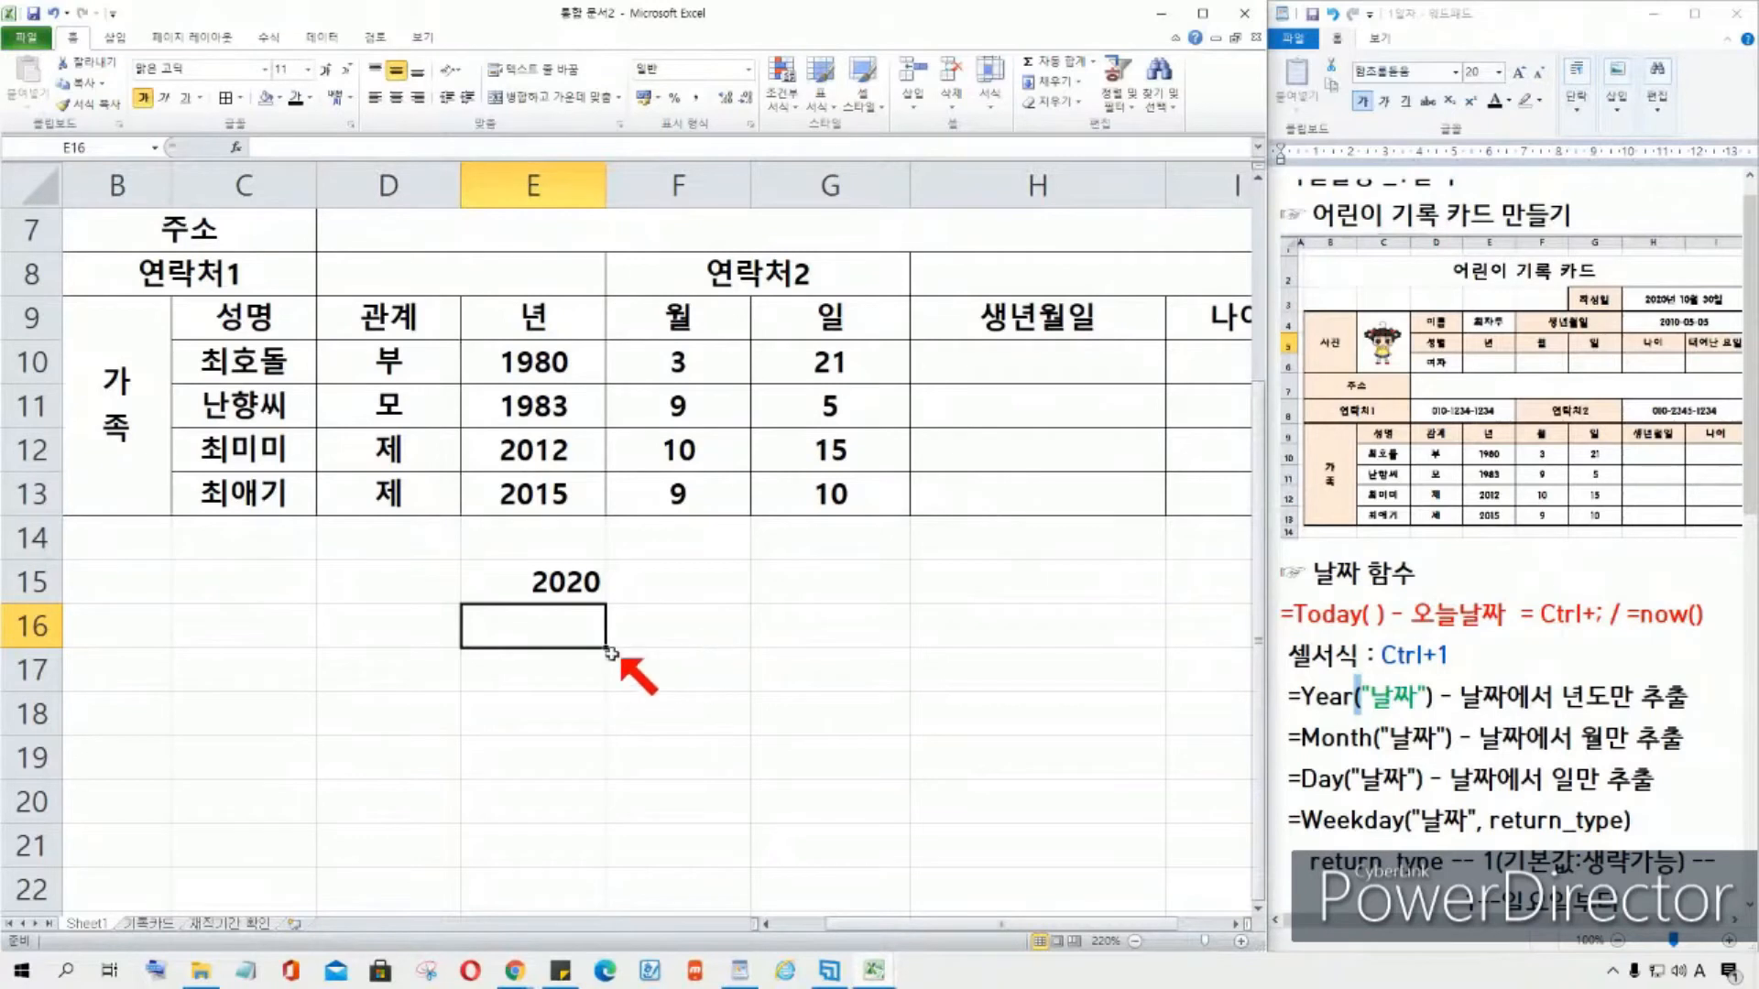
Step: Review the quoted date argument in cell E15's YEAR formula and clear that cell
click(581, 588)
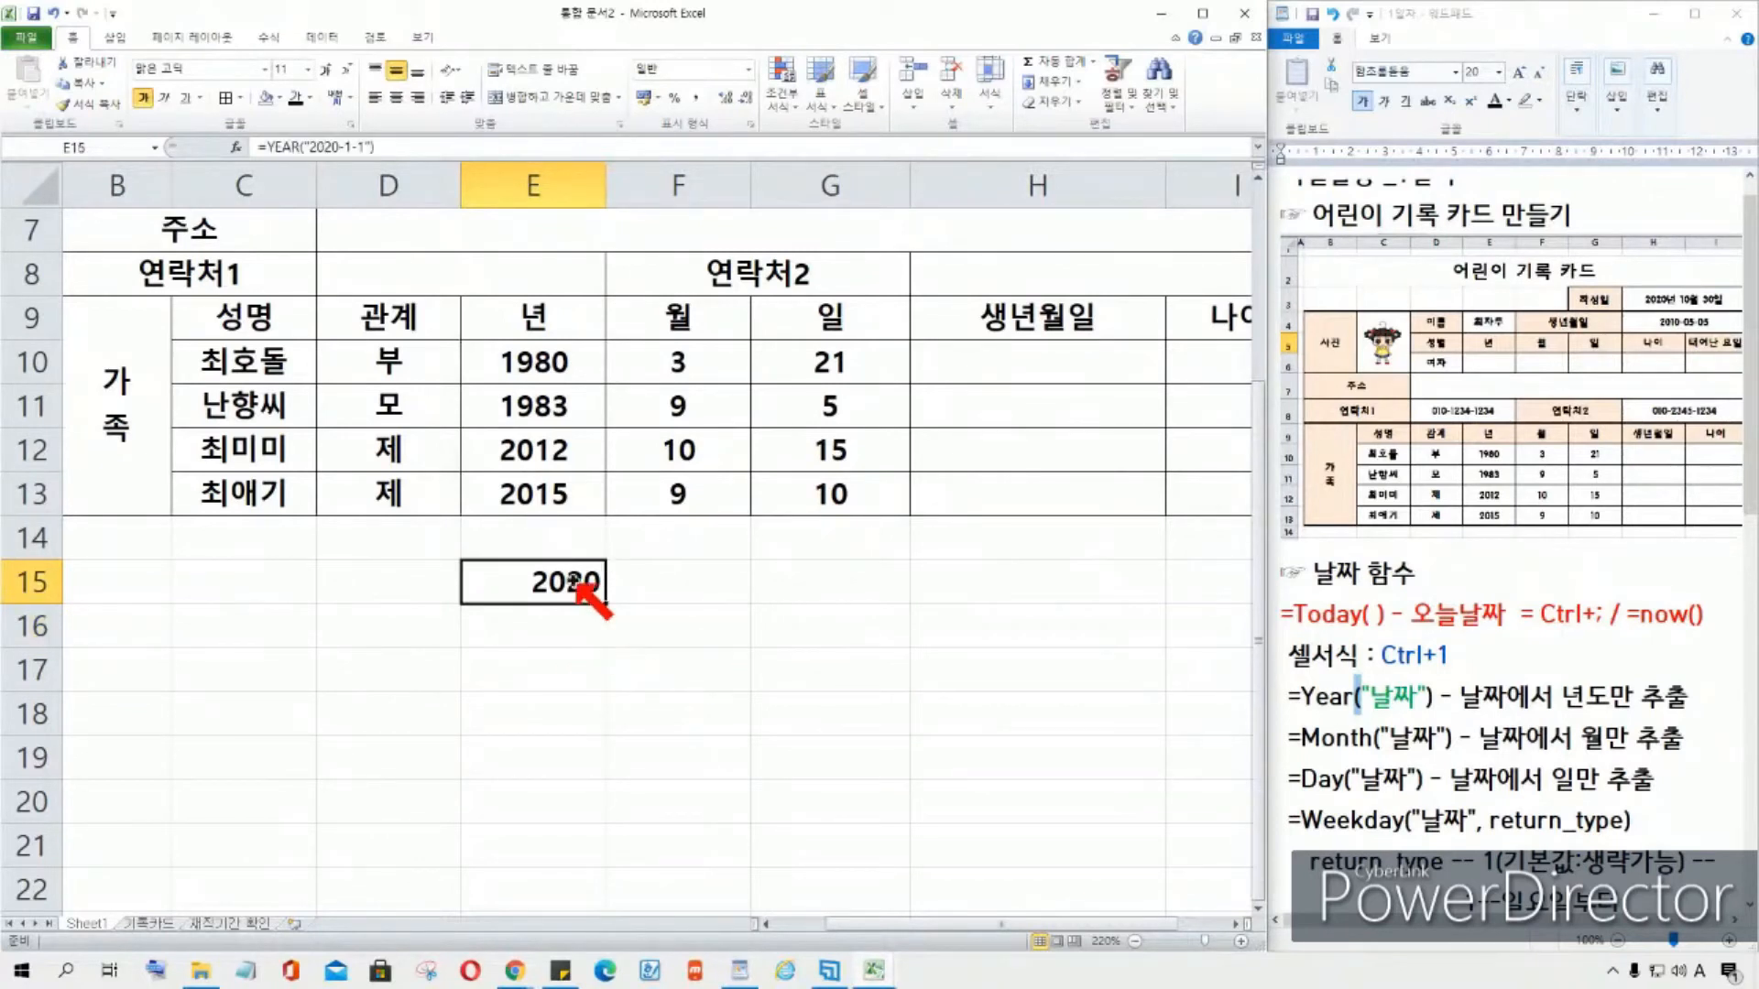
double_click(586, 578)
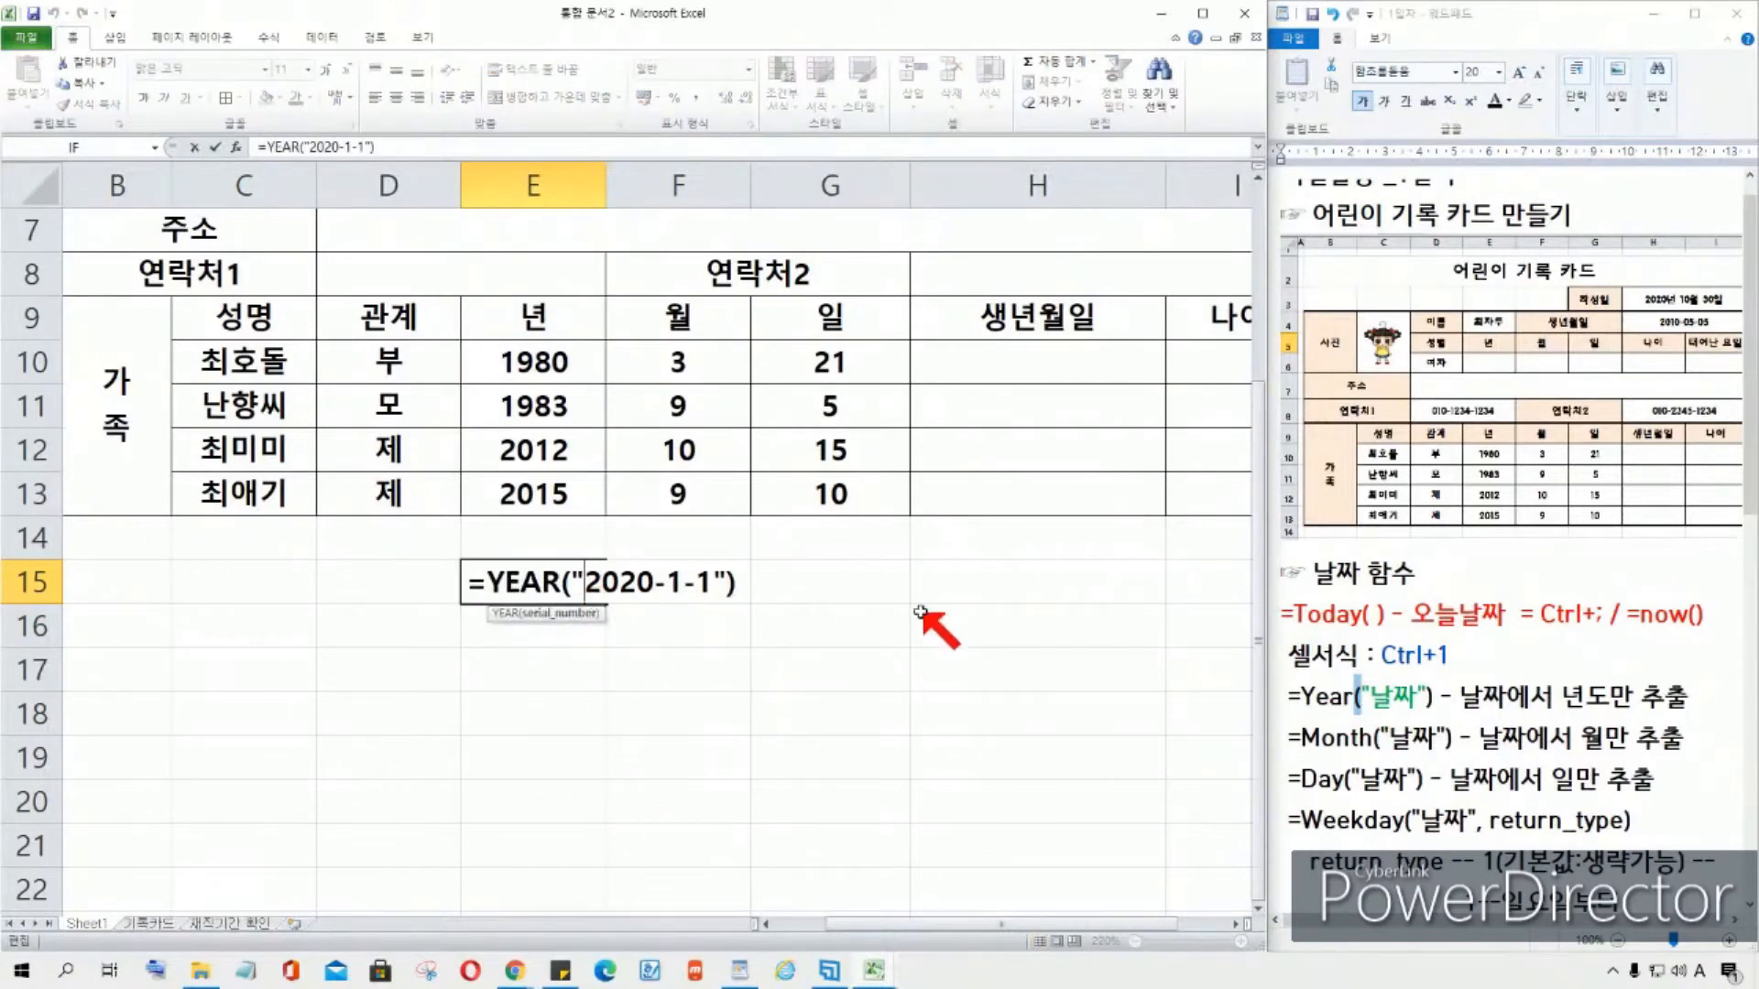
key(Escape)
click(644, 643)
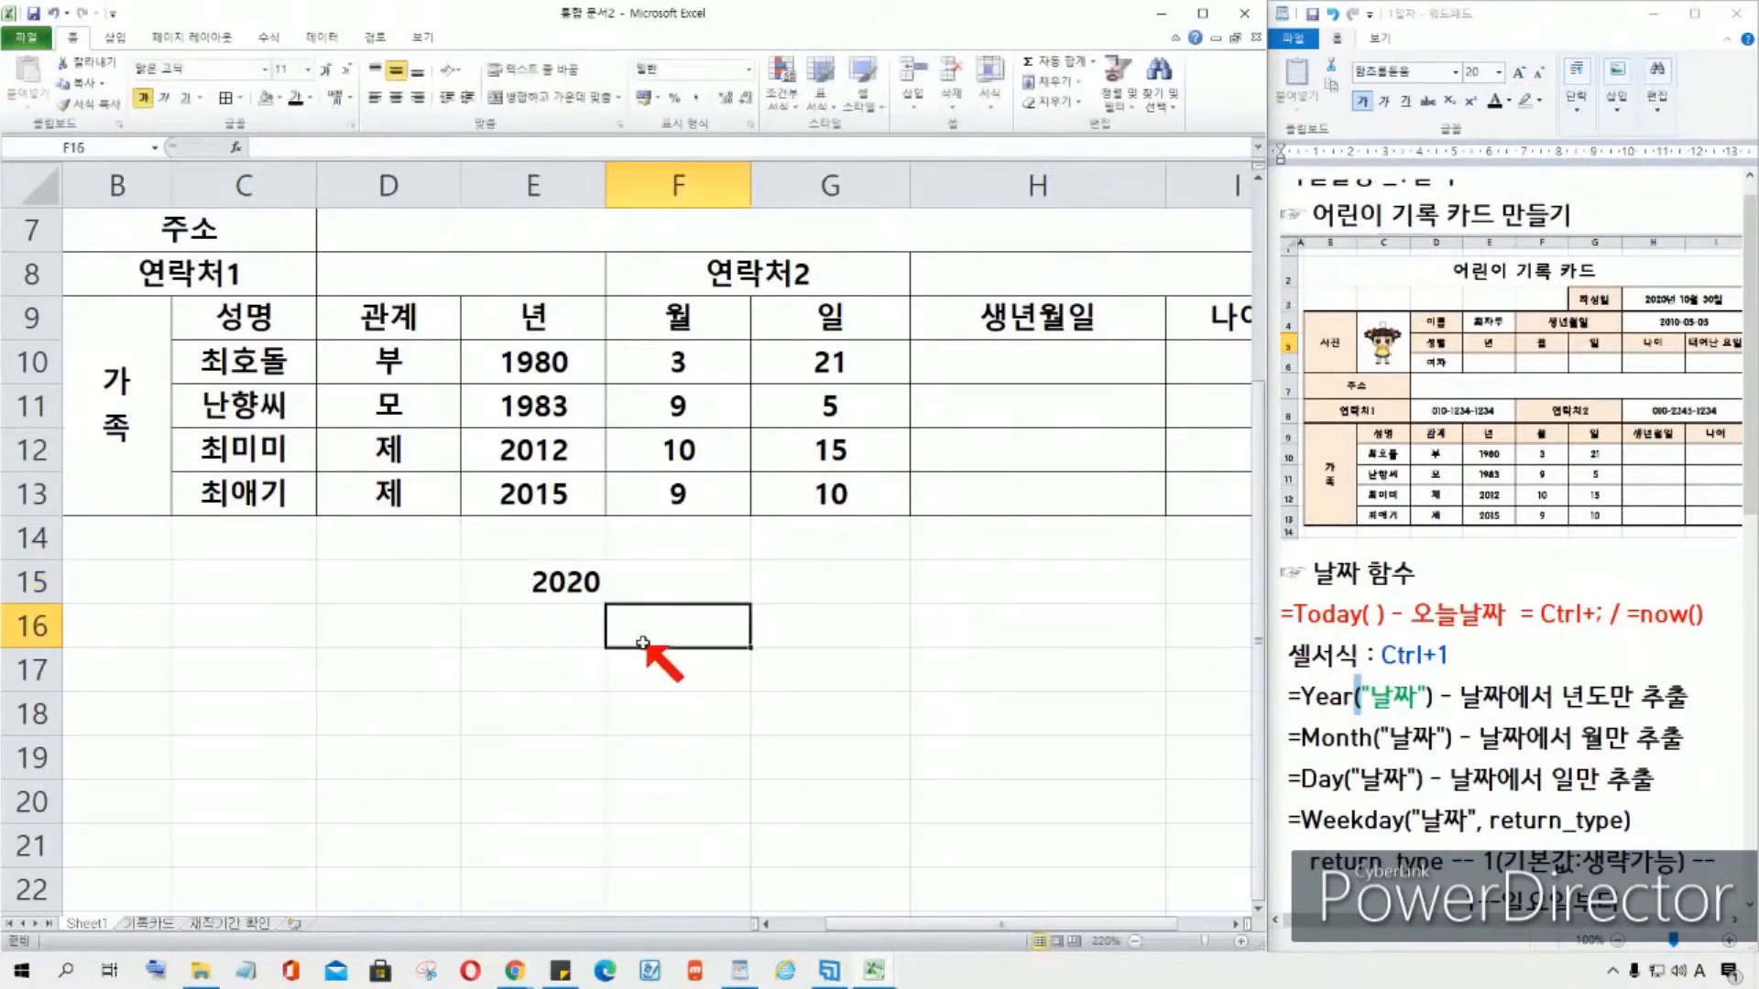
double_click(579, 586)
drag(578, 585, 730, 583)
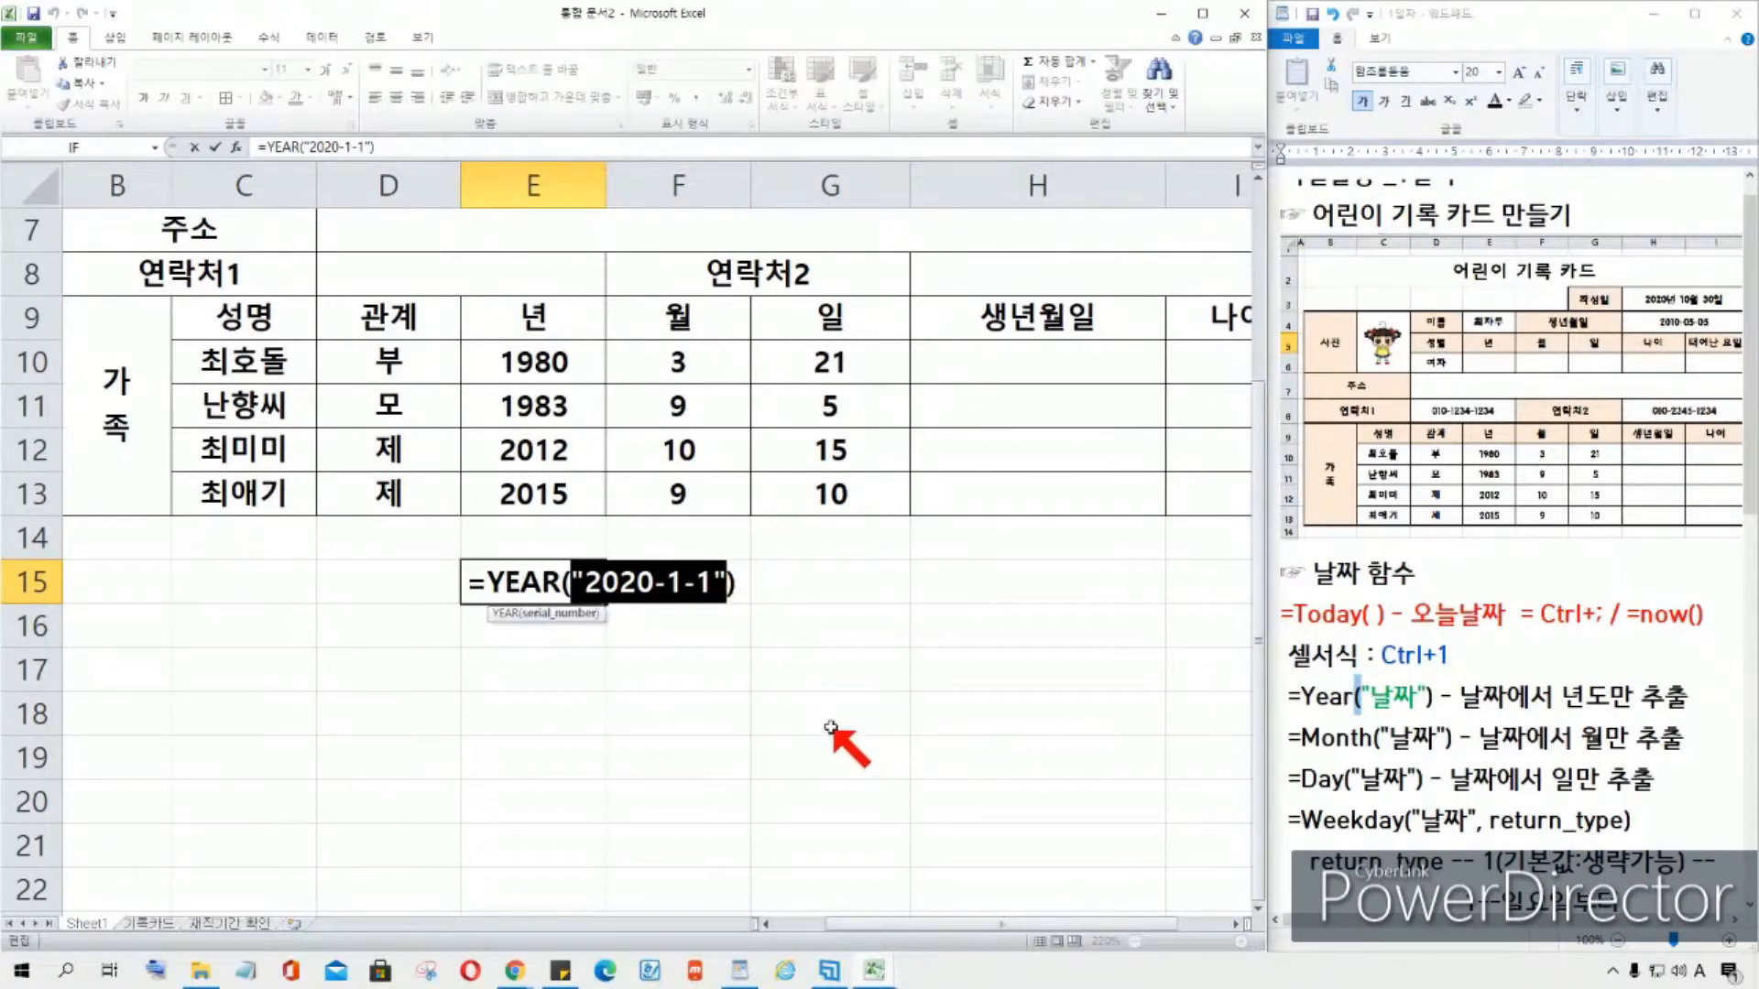
key(ctrl+Return)
key(Delete)
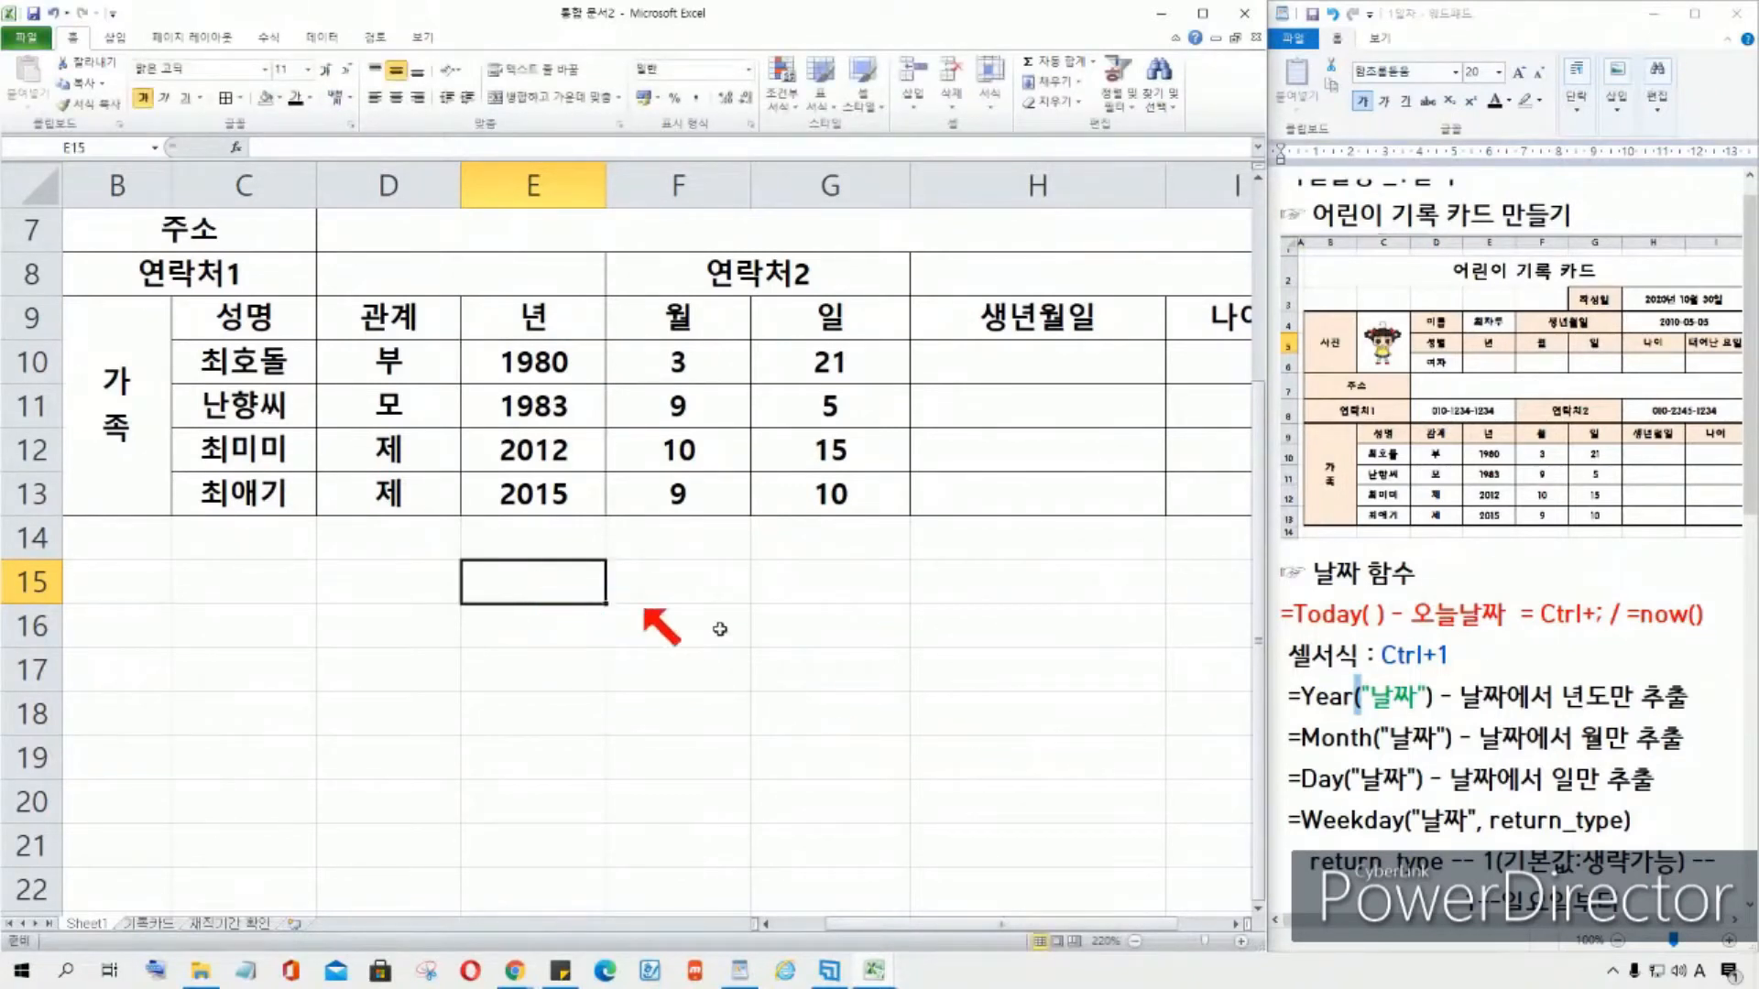
Step: Switch to the WordPad notes, highlight the Year function's description, and append "-요일만 추출" to the Weekday function line
click(1347, 710)
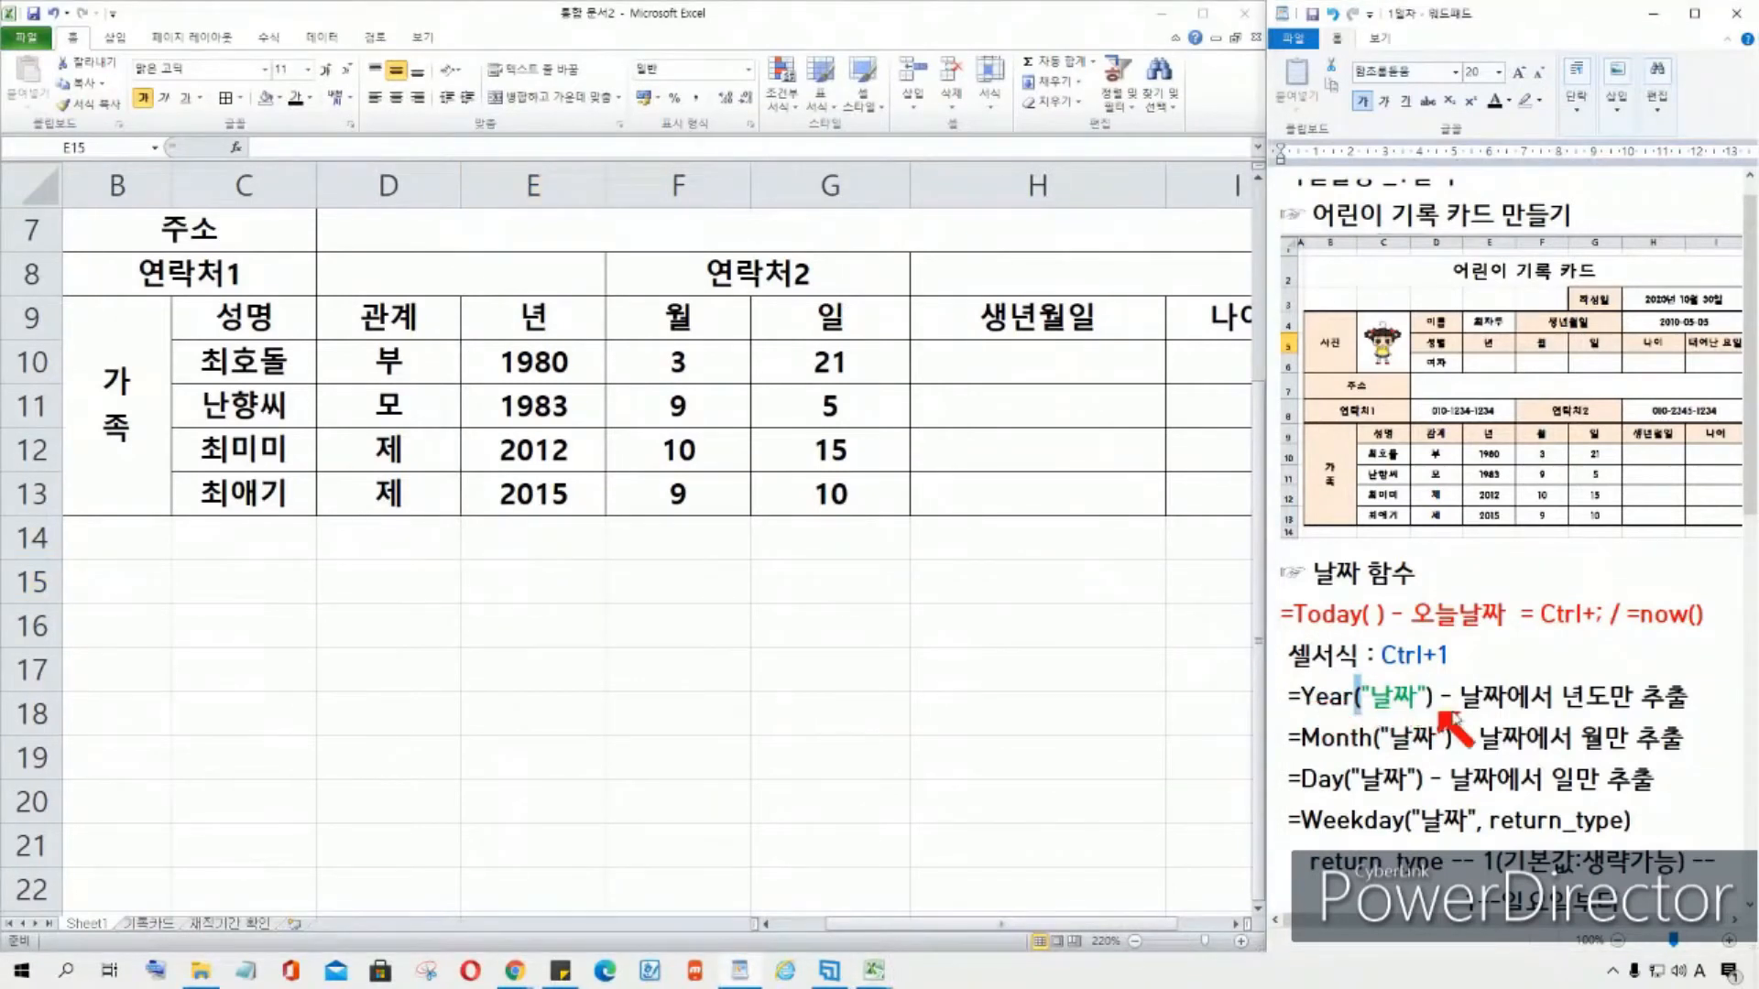
drag(1460, 698, 1690, 703)
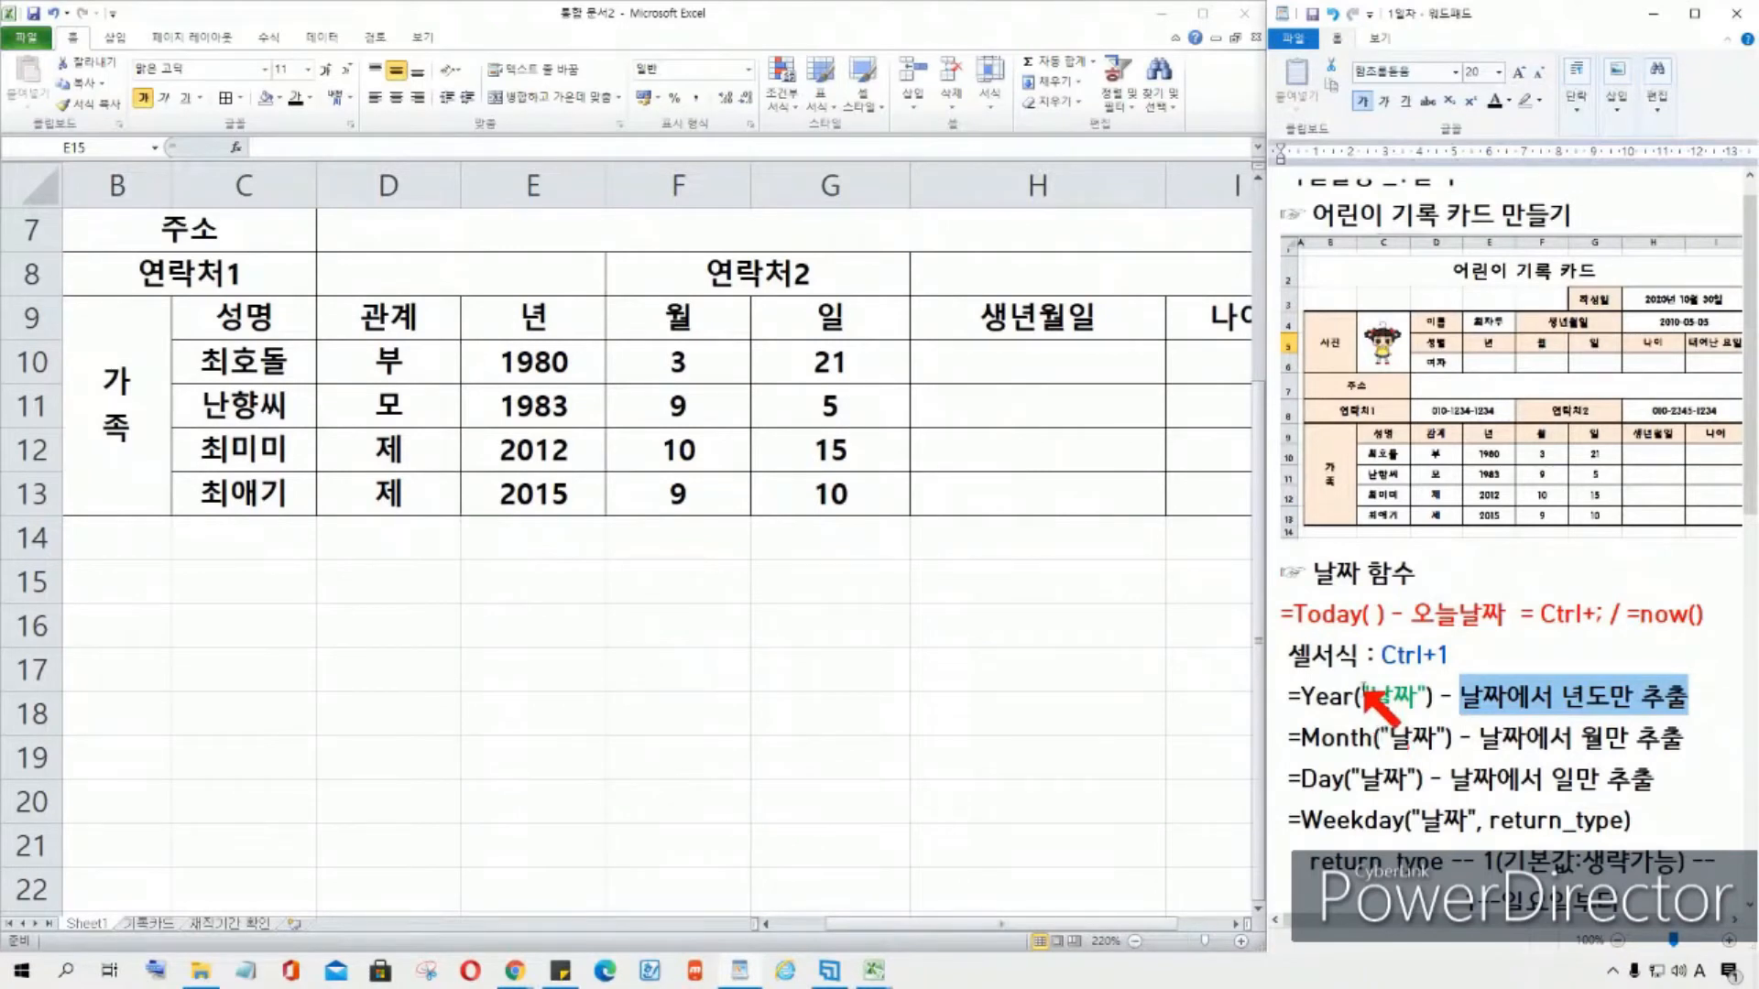
click(1654, 829)
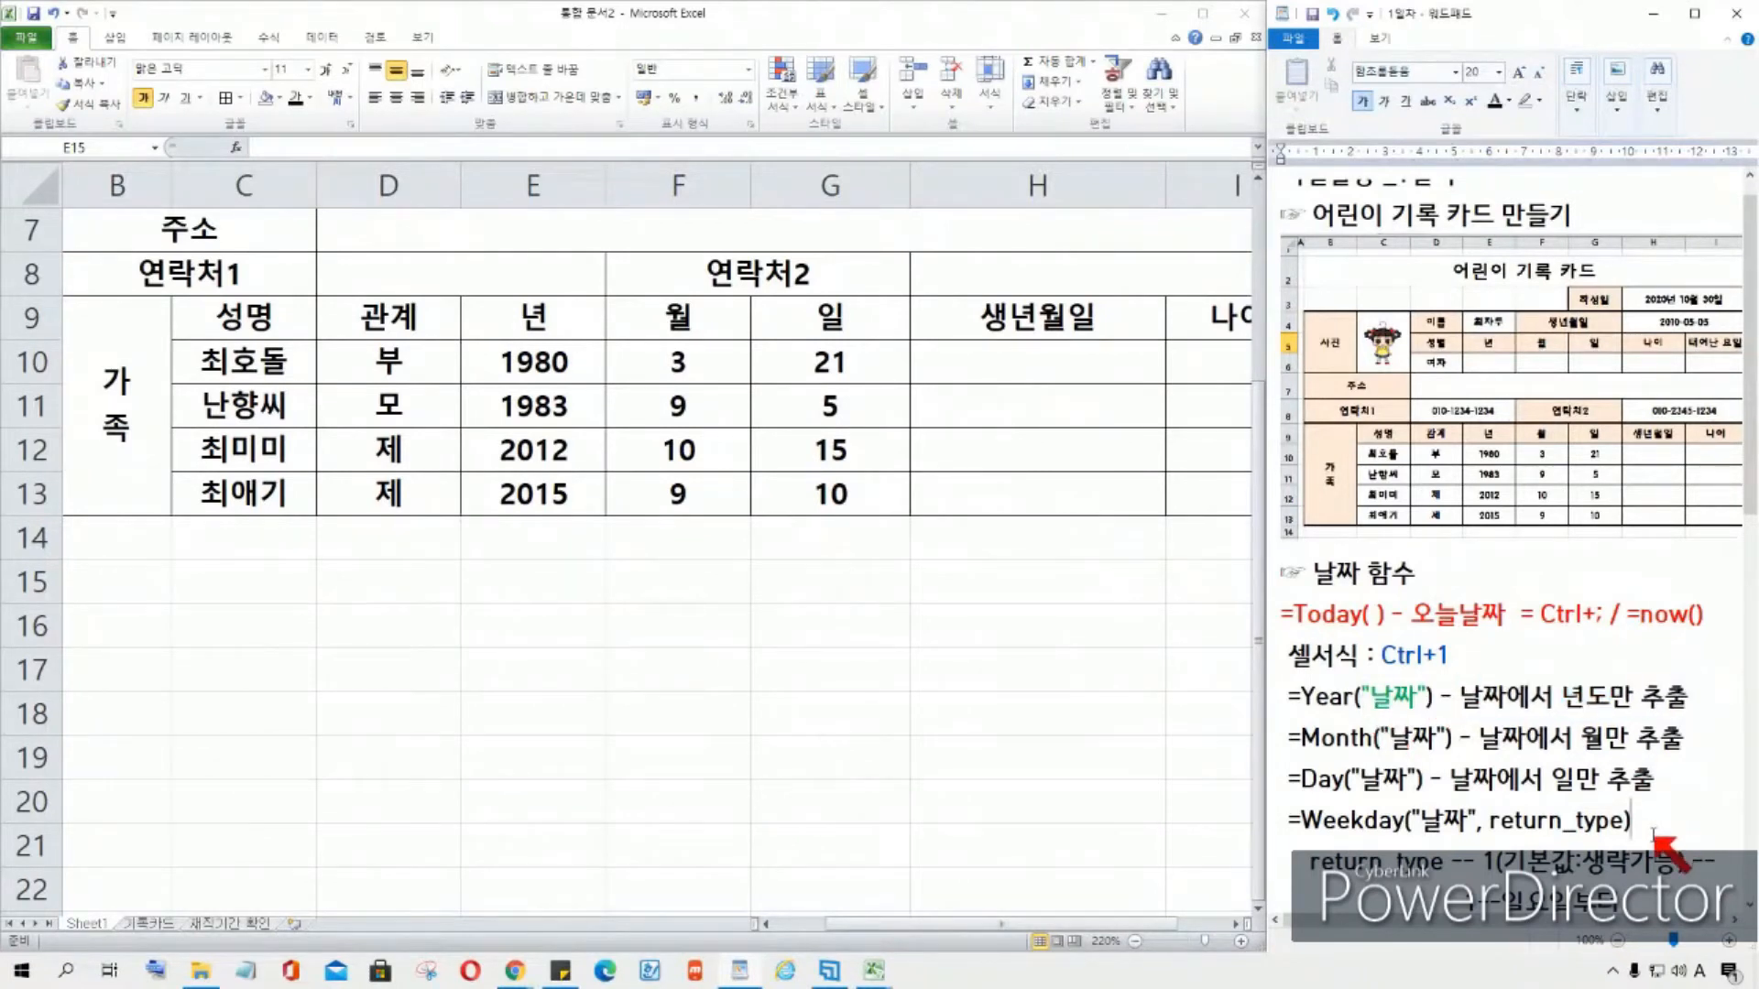
text(dyd)
key(BackSpace)
key(BackSpace)
text(요이)
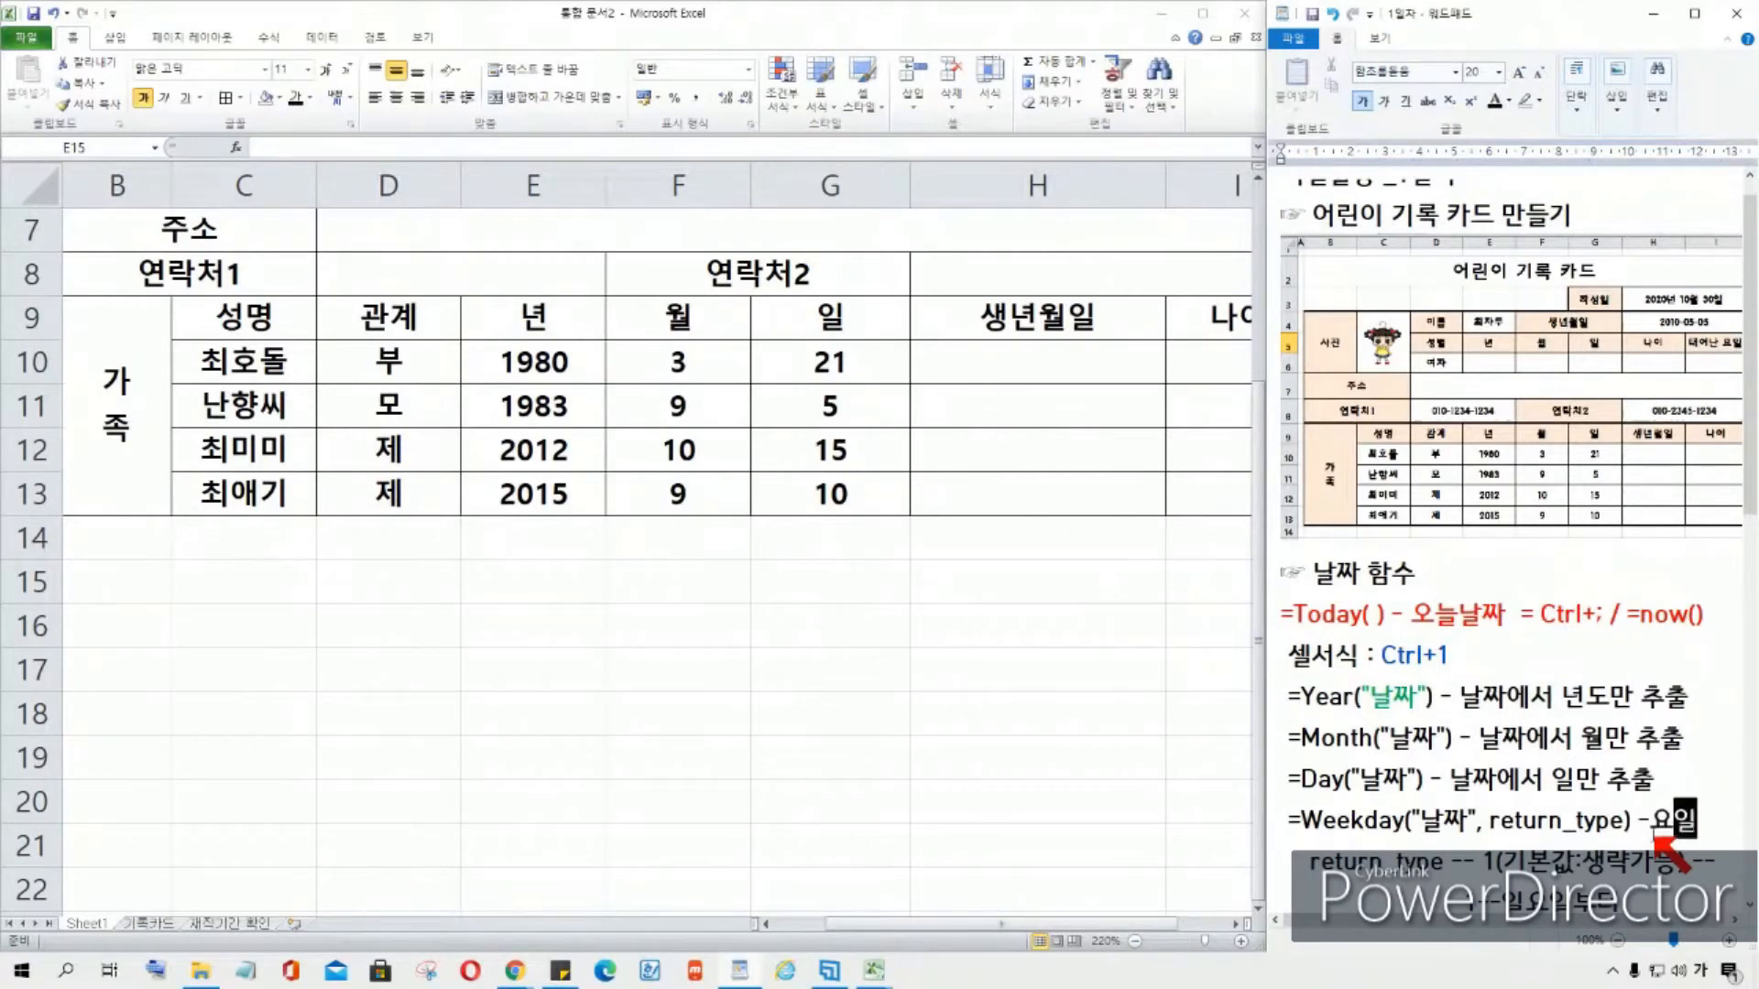
text(만)
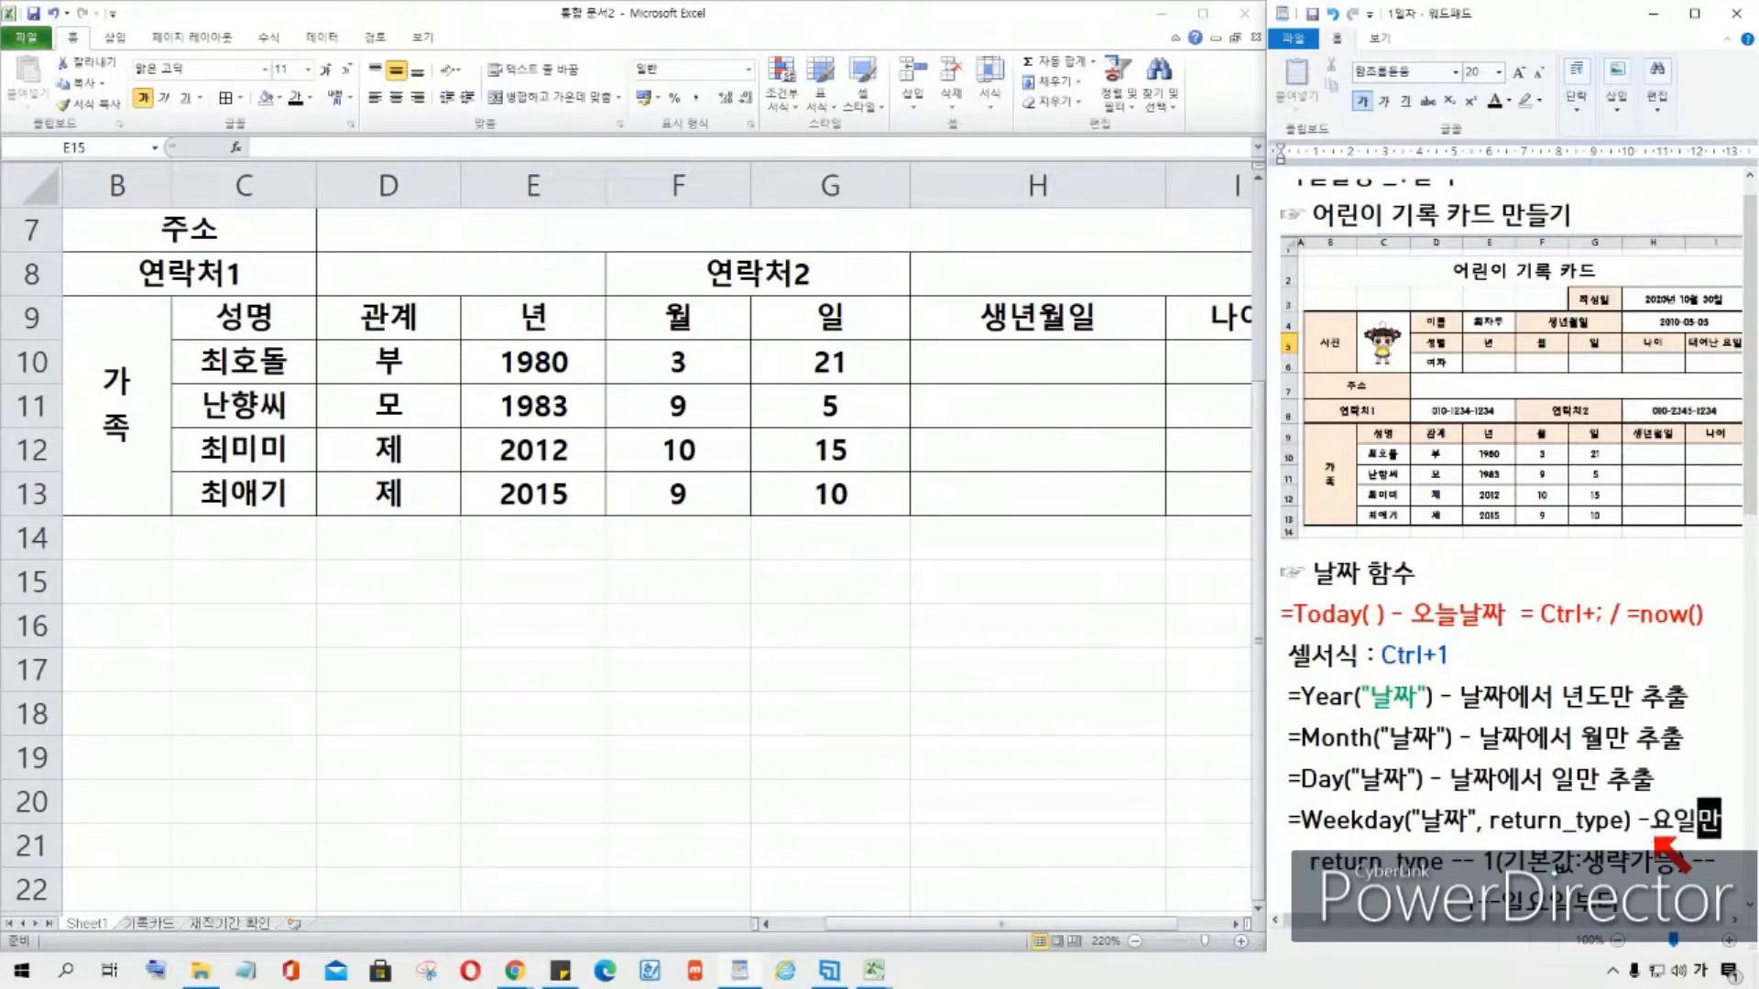
text( 추출)
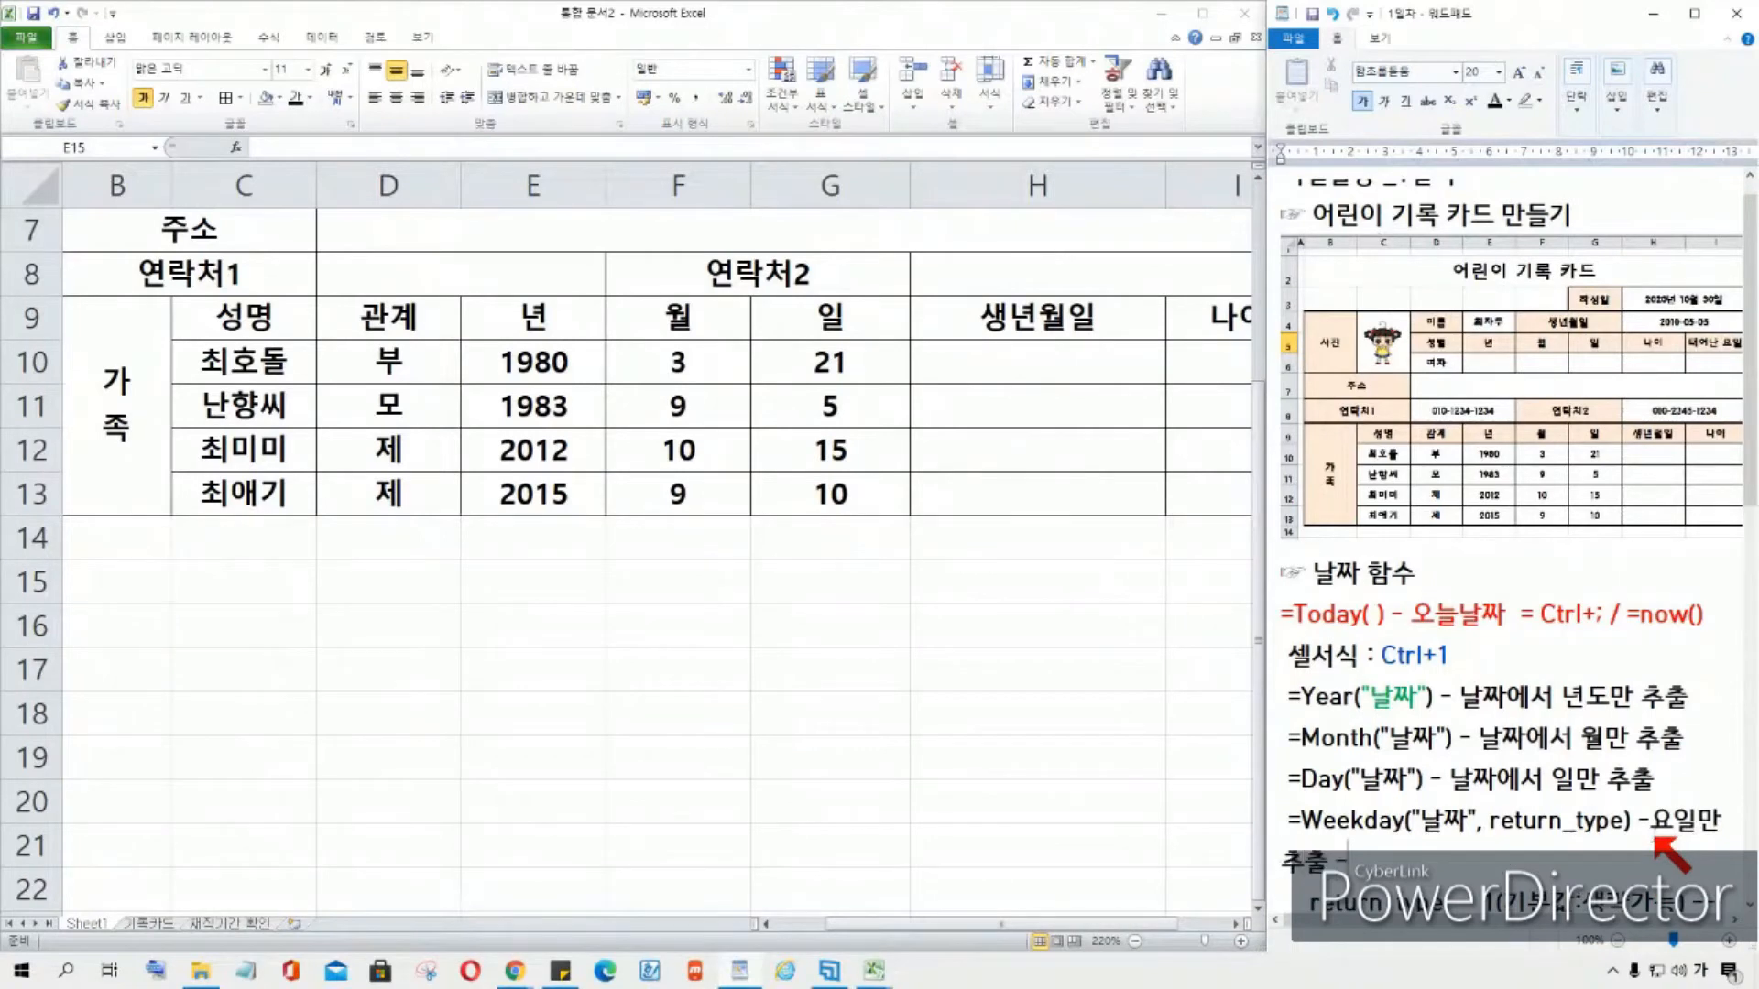
Step: Extend the Weekday note with "-- 요일이 숫자로 표시"
text(ㅅ)
key(BackSpace)
key(BackSpace)
text(숫ㅈ)
key(BackSpace)
key(BackSpace)
text(요일이 숫ㅈ)
text(ㅏ로)
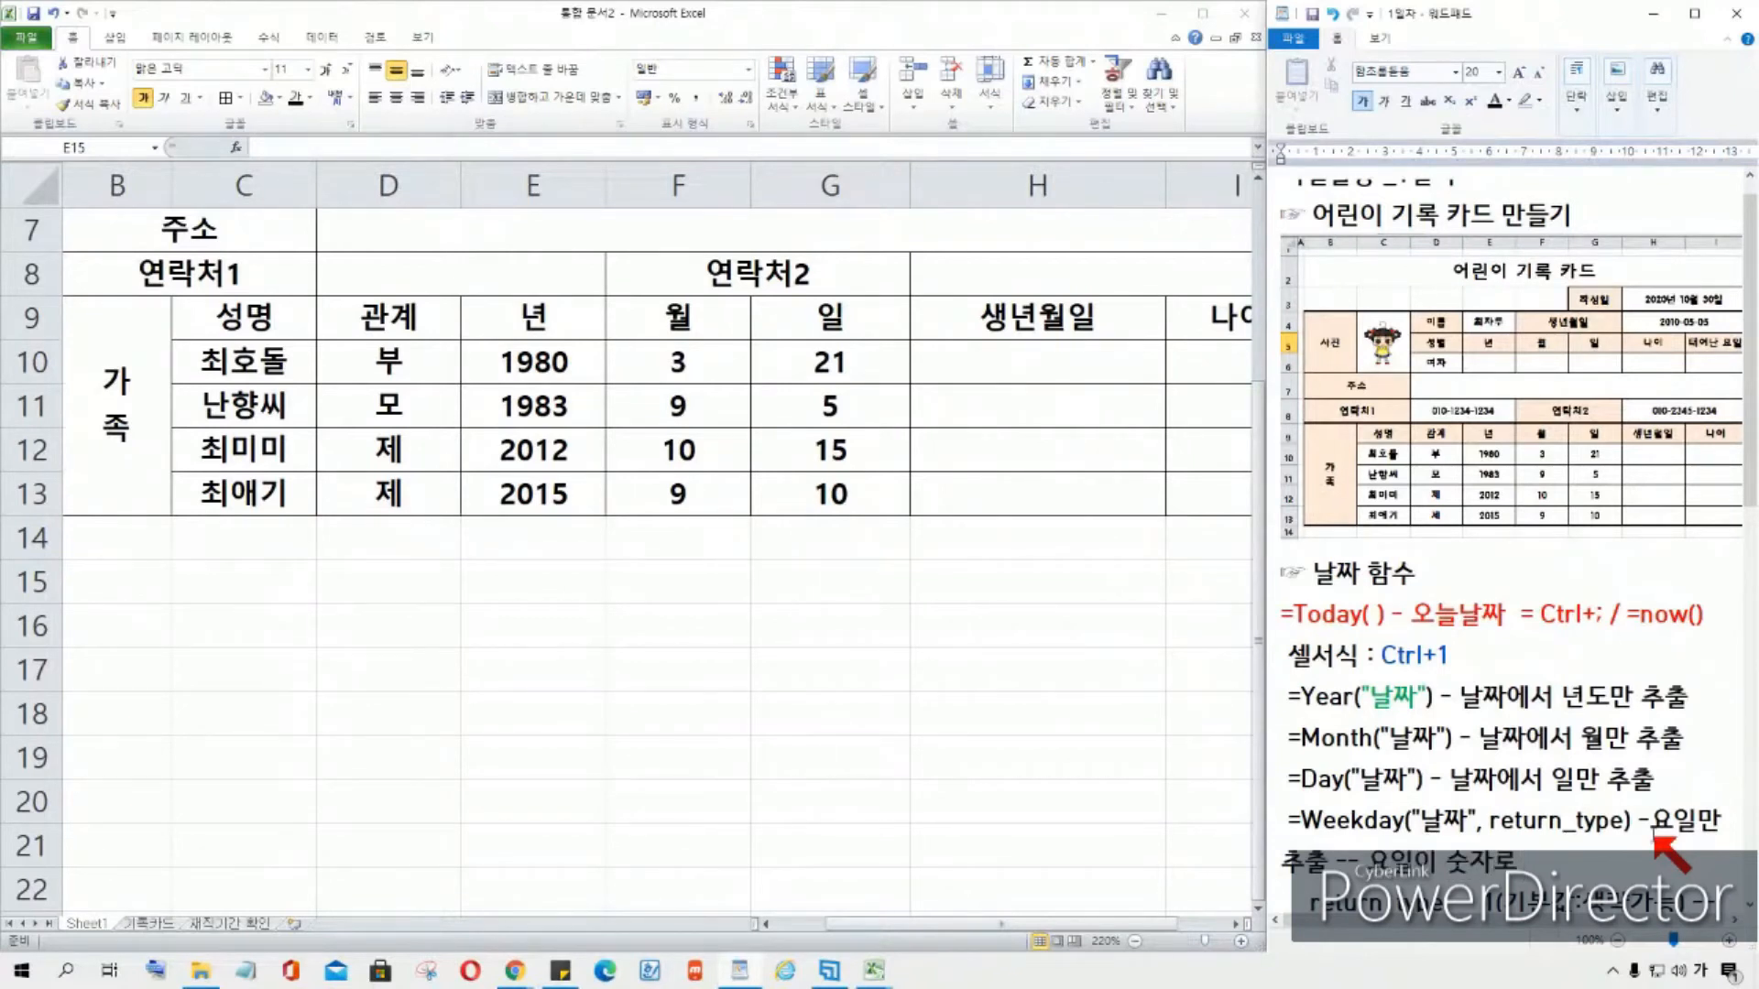
text( 표시)
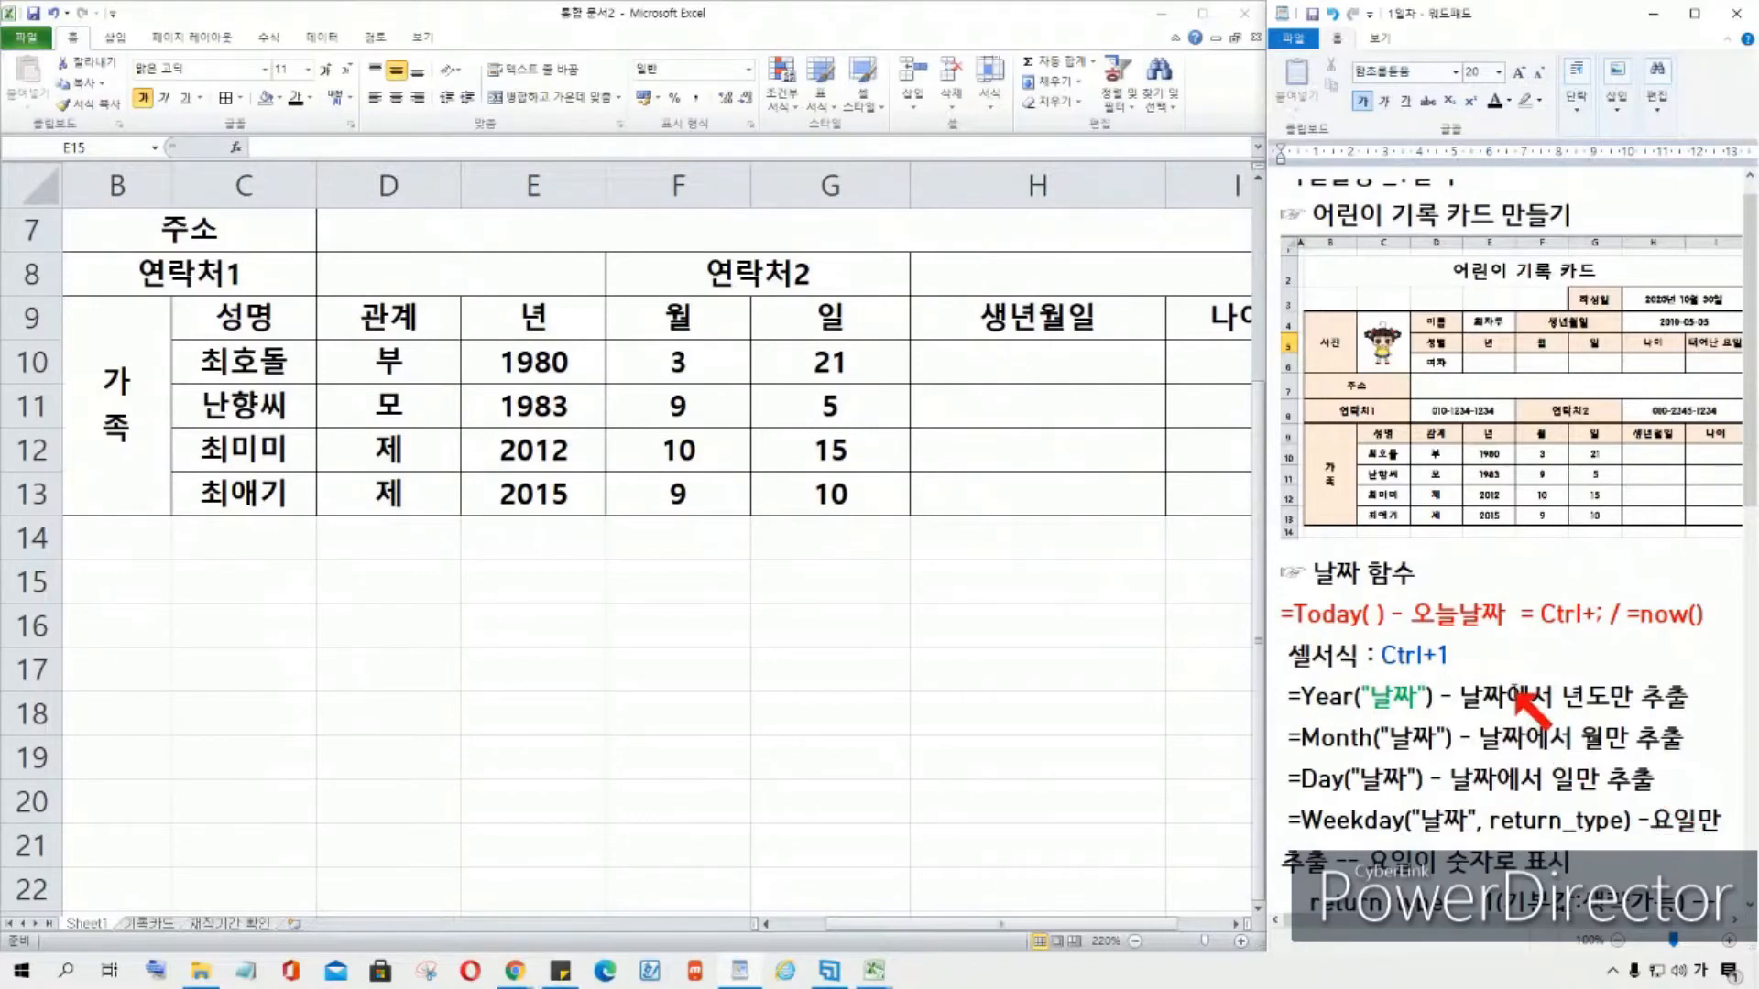
Step: Examine the notes on the Weekday function's return_type argument and its default value
scroll(1514, 689, down, 9)
scroll(1505, 669, up, 4)
scroll(1548, 693, up, 5)
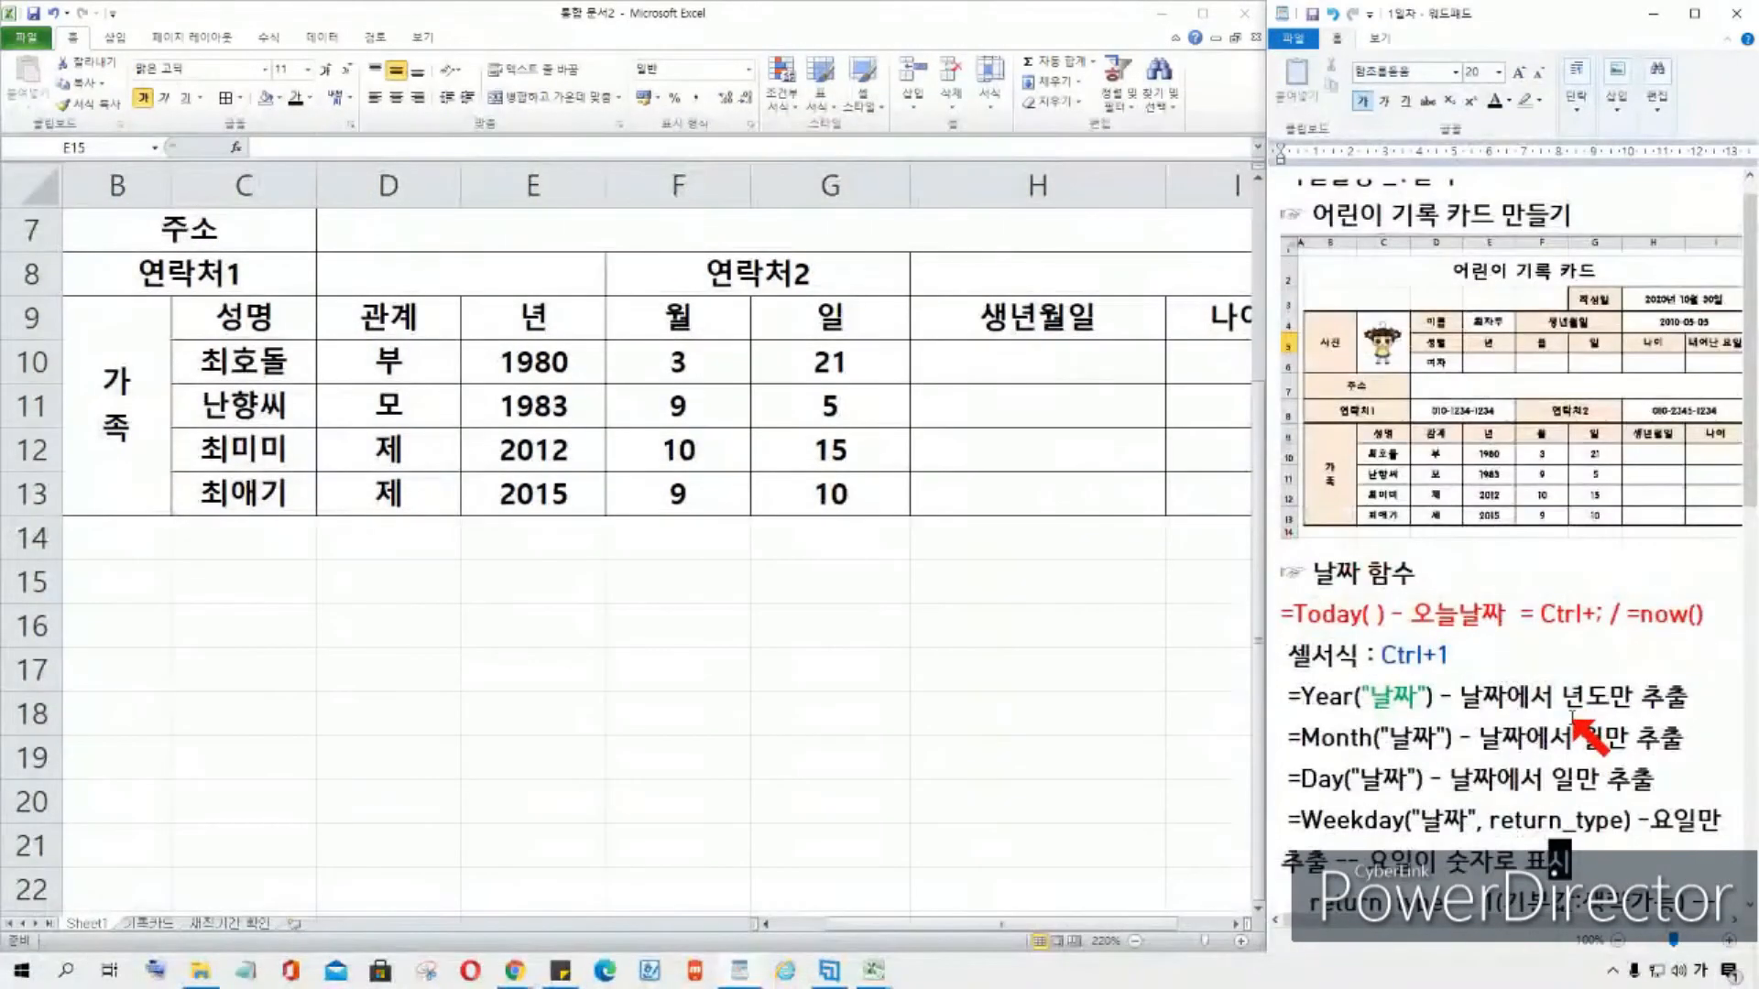
scroll(1563, 708, down, 9)
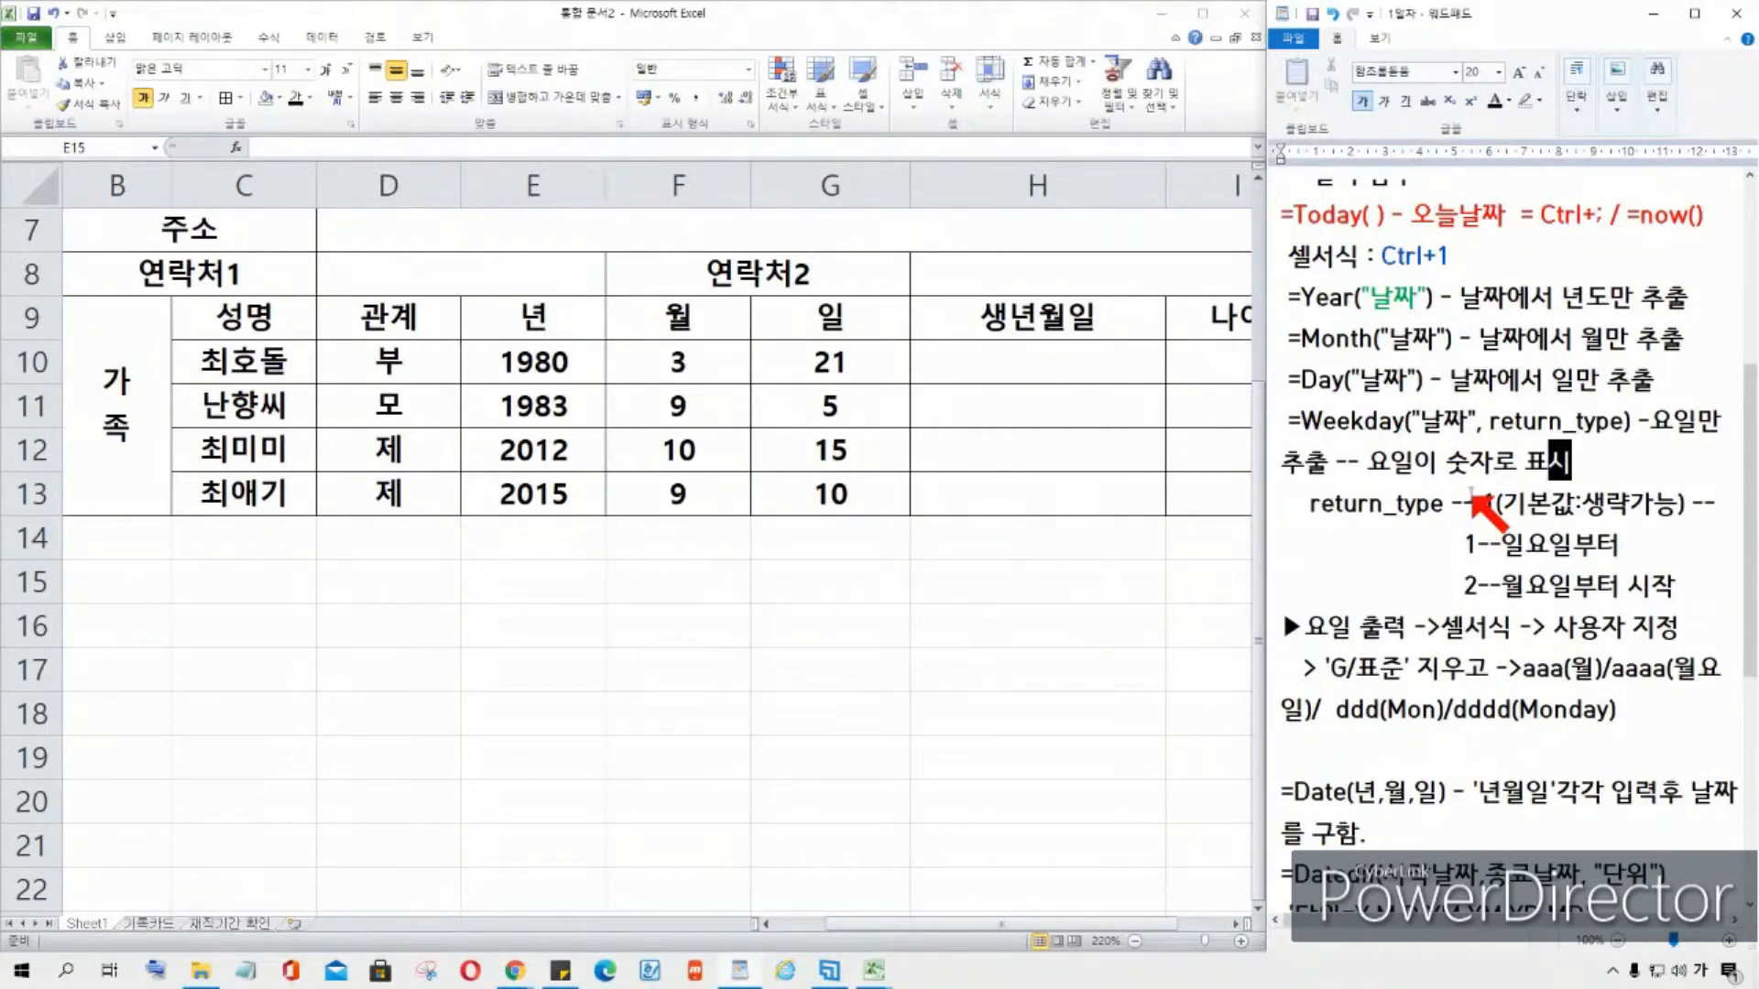
drag(1468, 421, 1619, 423)
click(1575, 423)
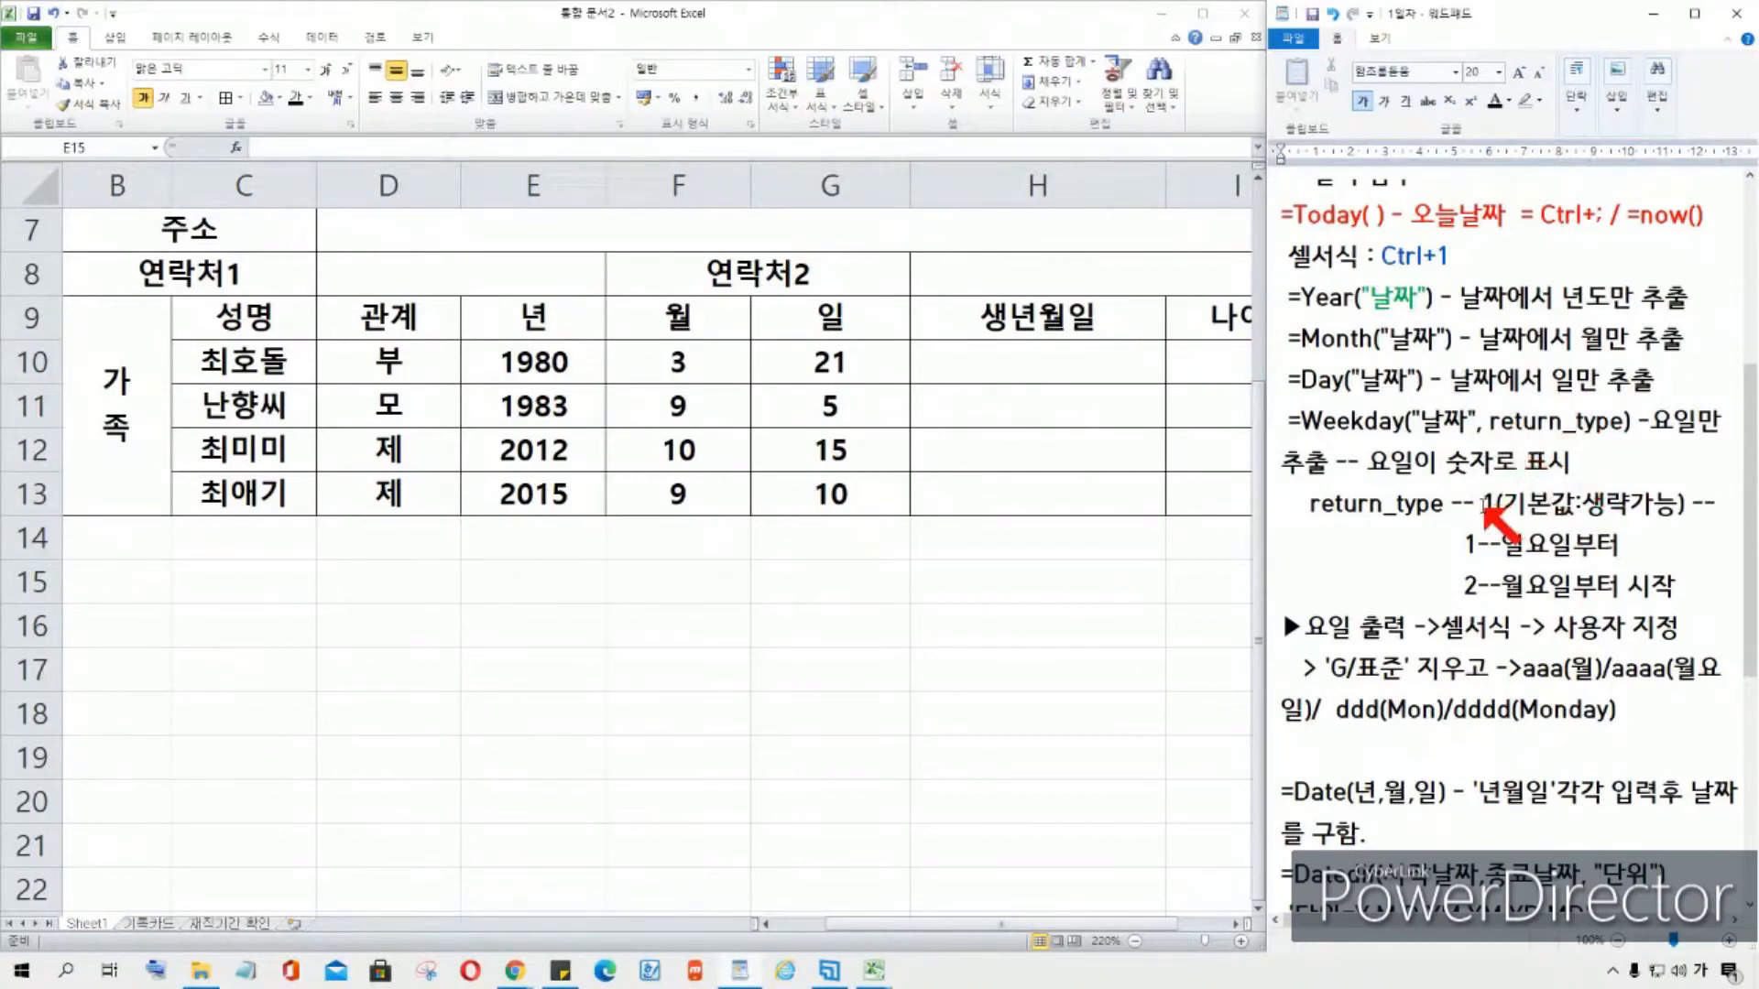
drag(1485, 505, 1505, 508)
click(1497, 508)
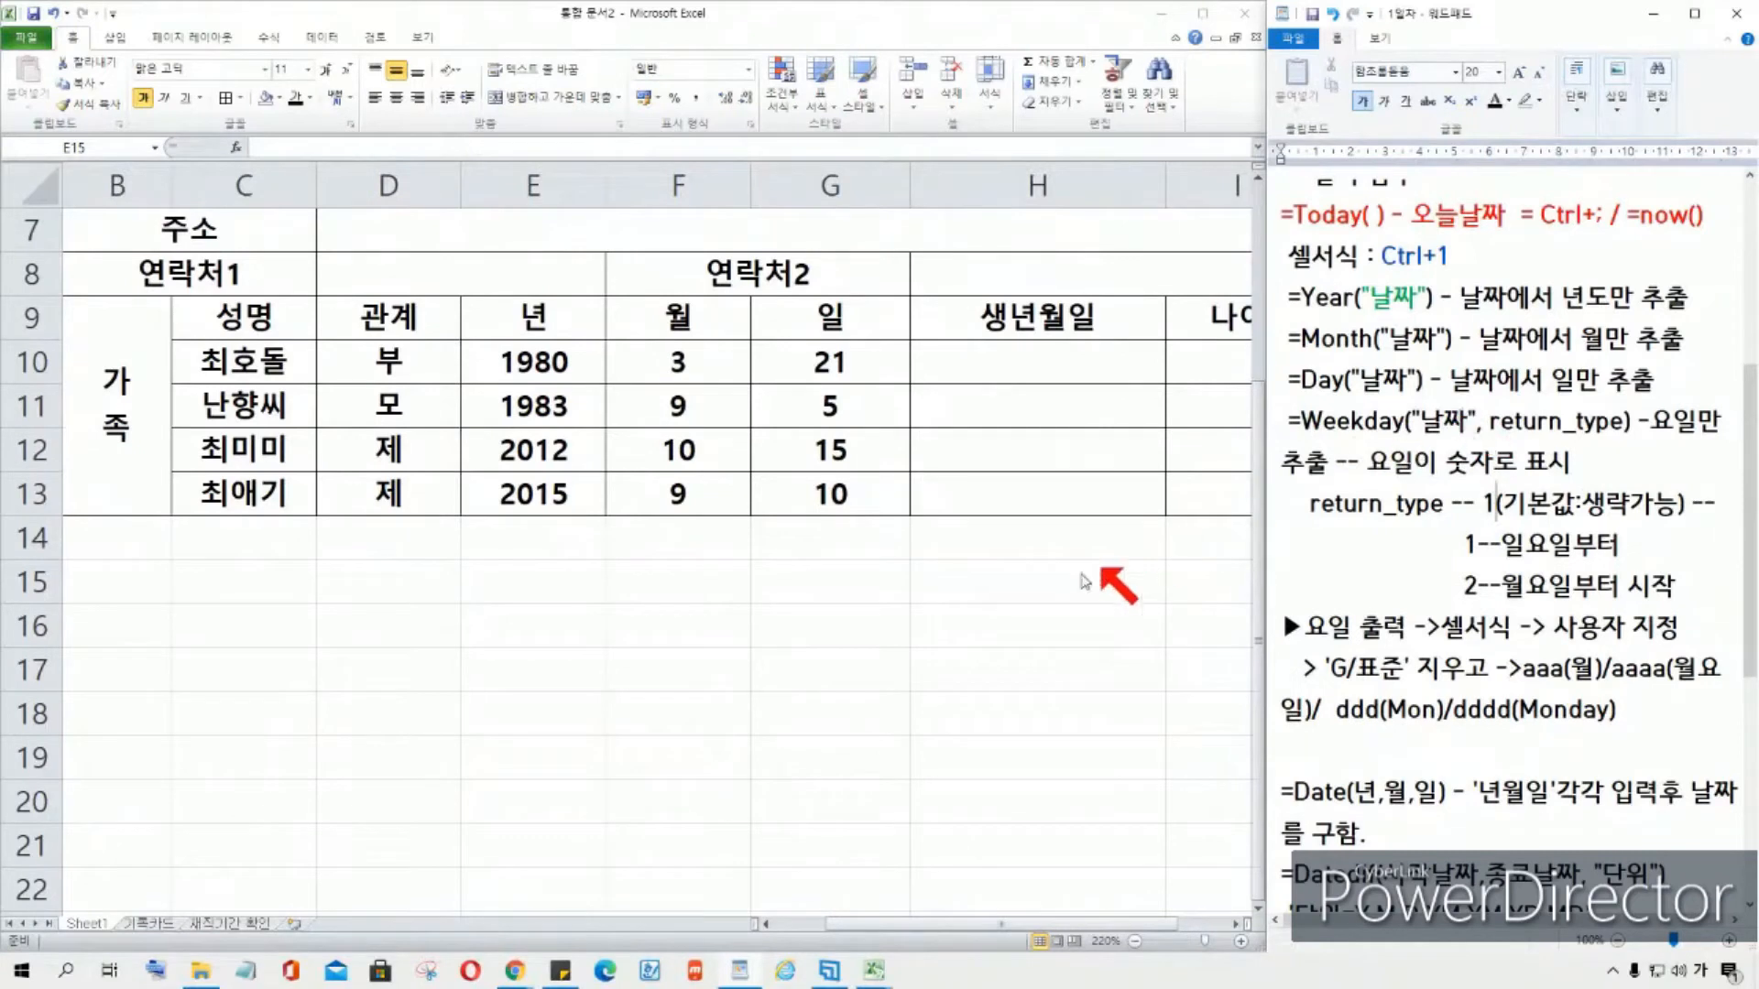
click(1053, 593)
click(785, 582)
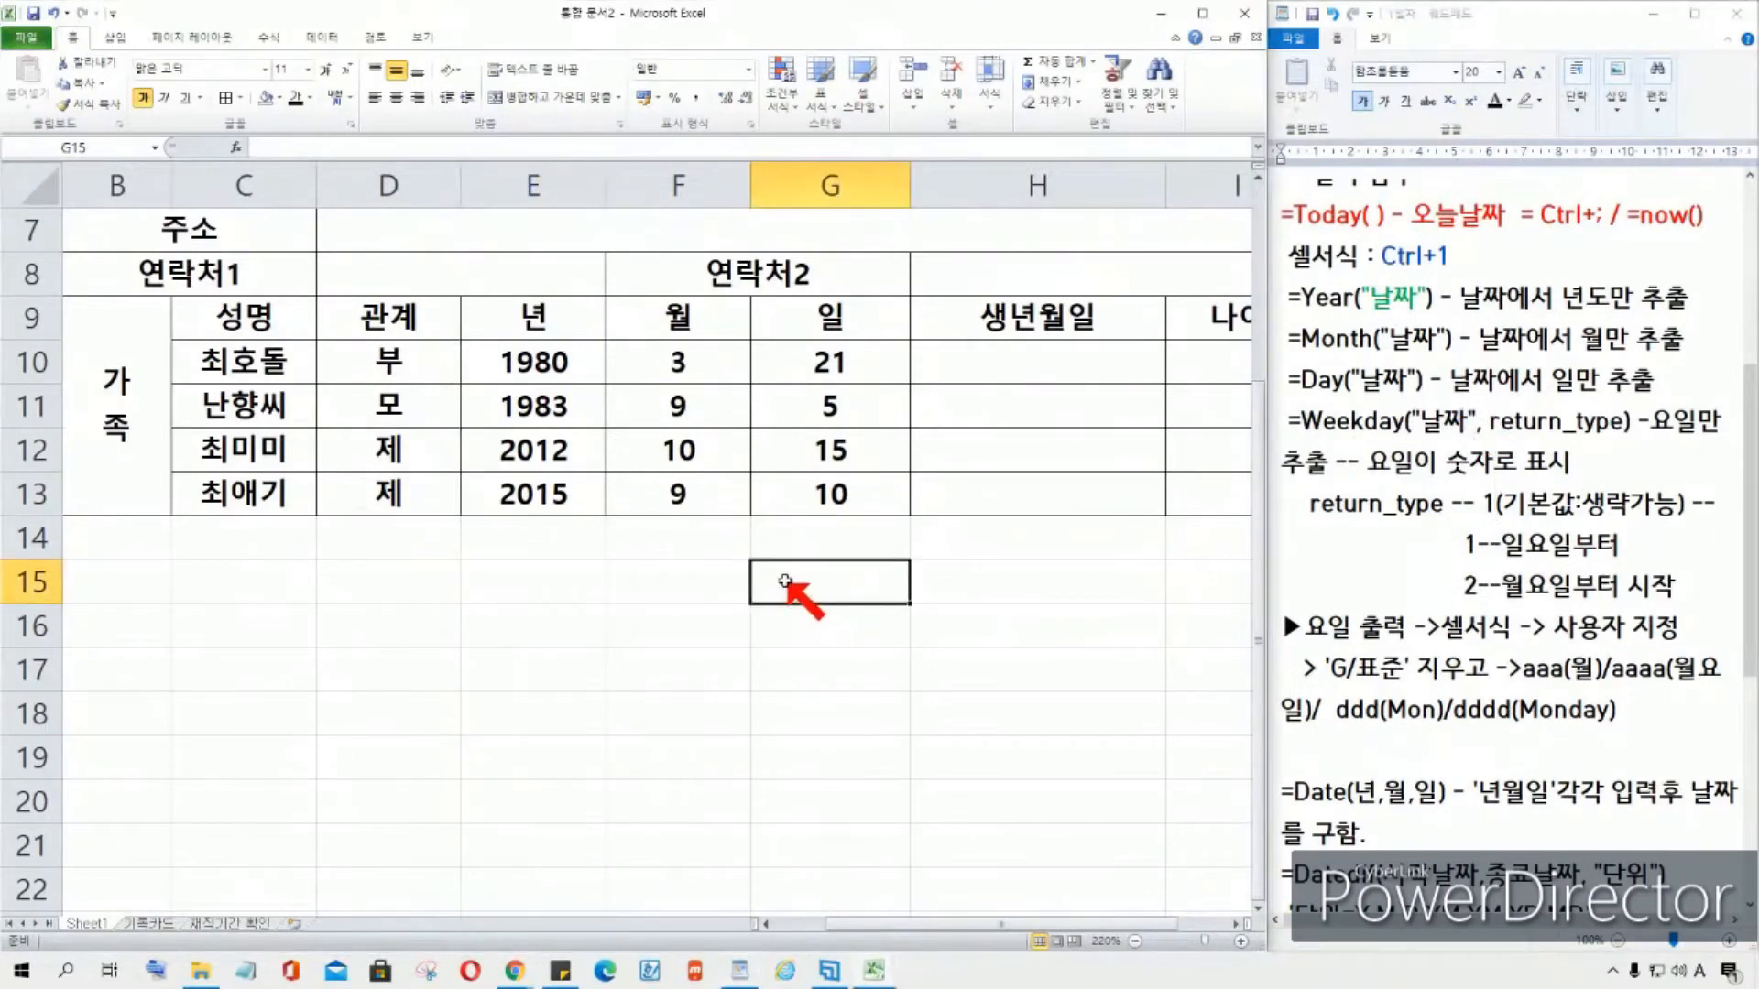
text(=)
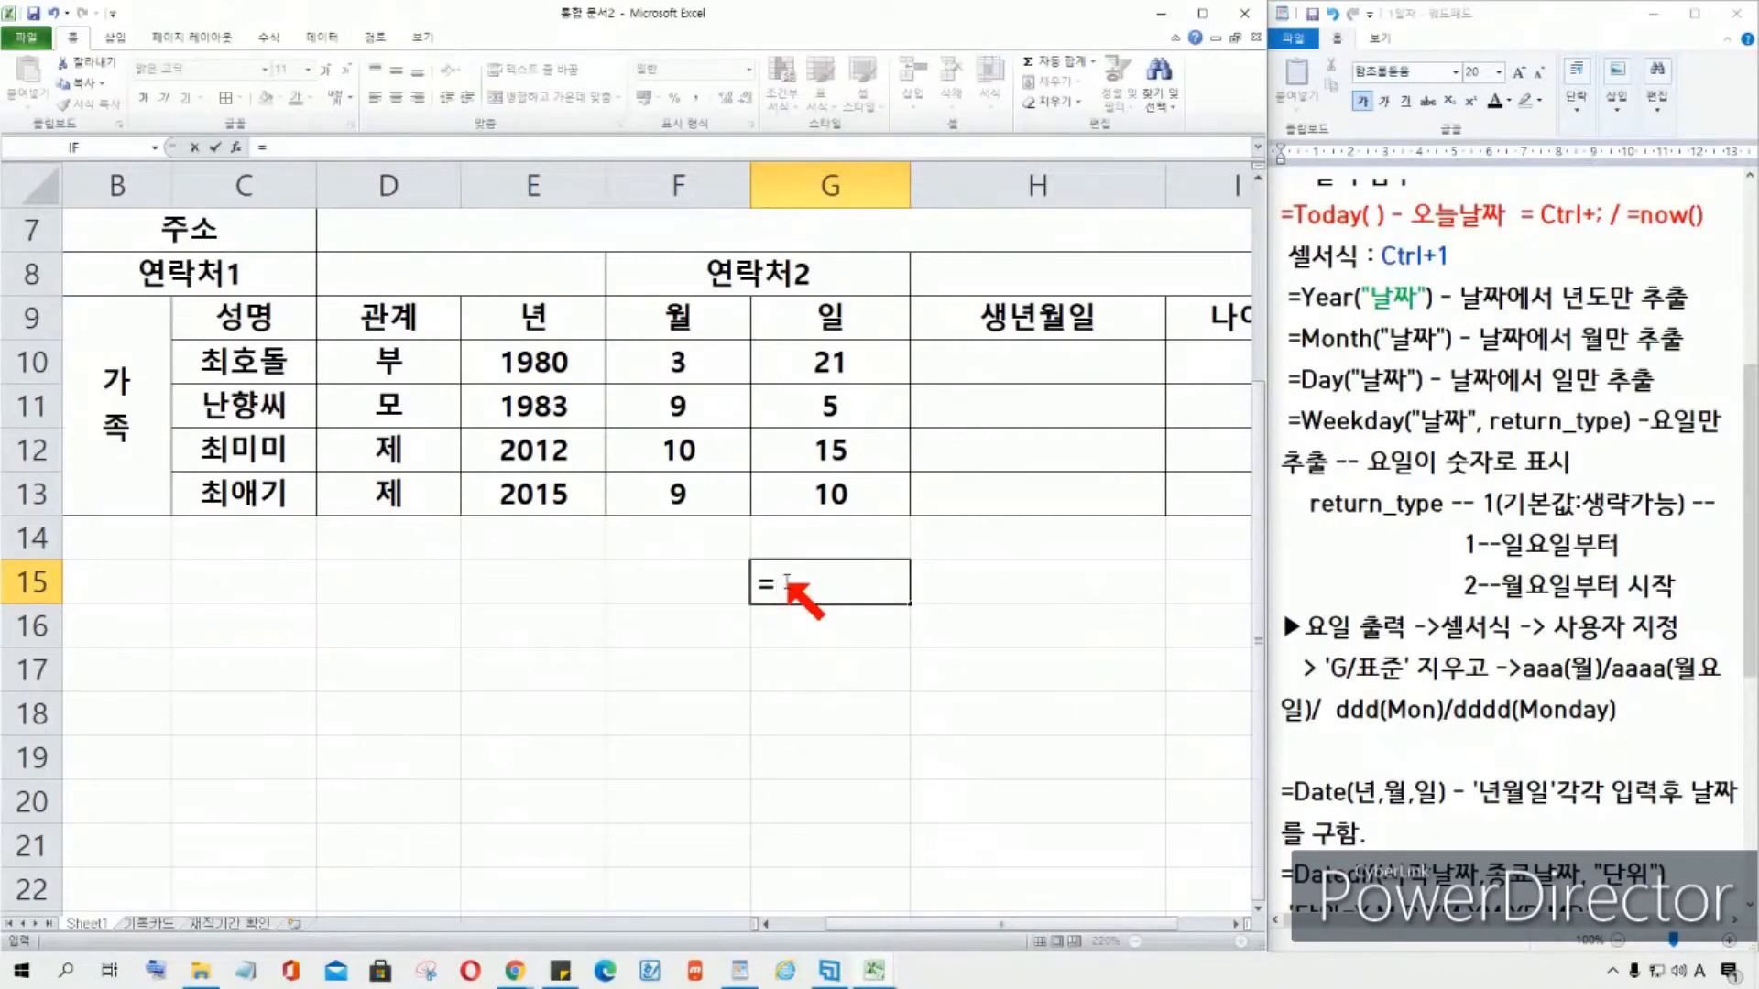
key(Escape)
key(Left)
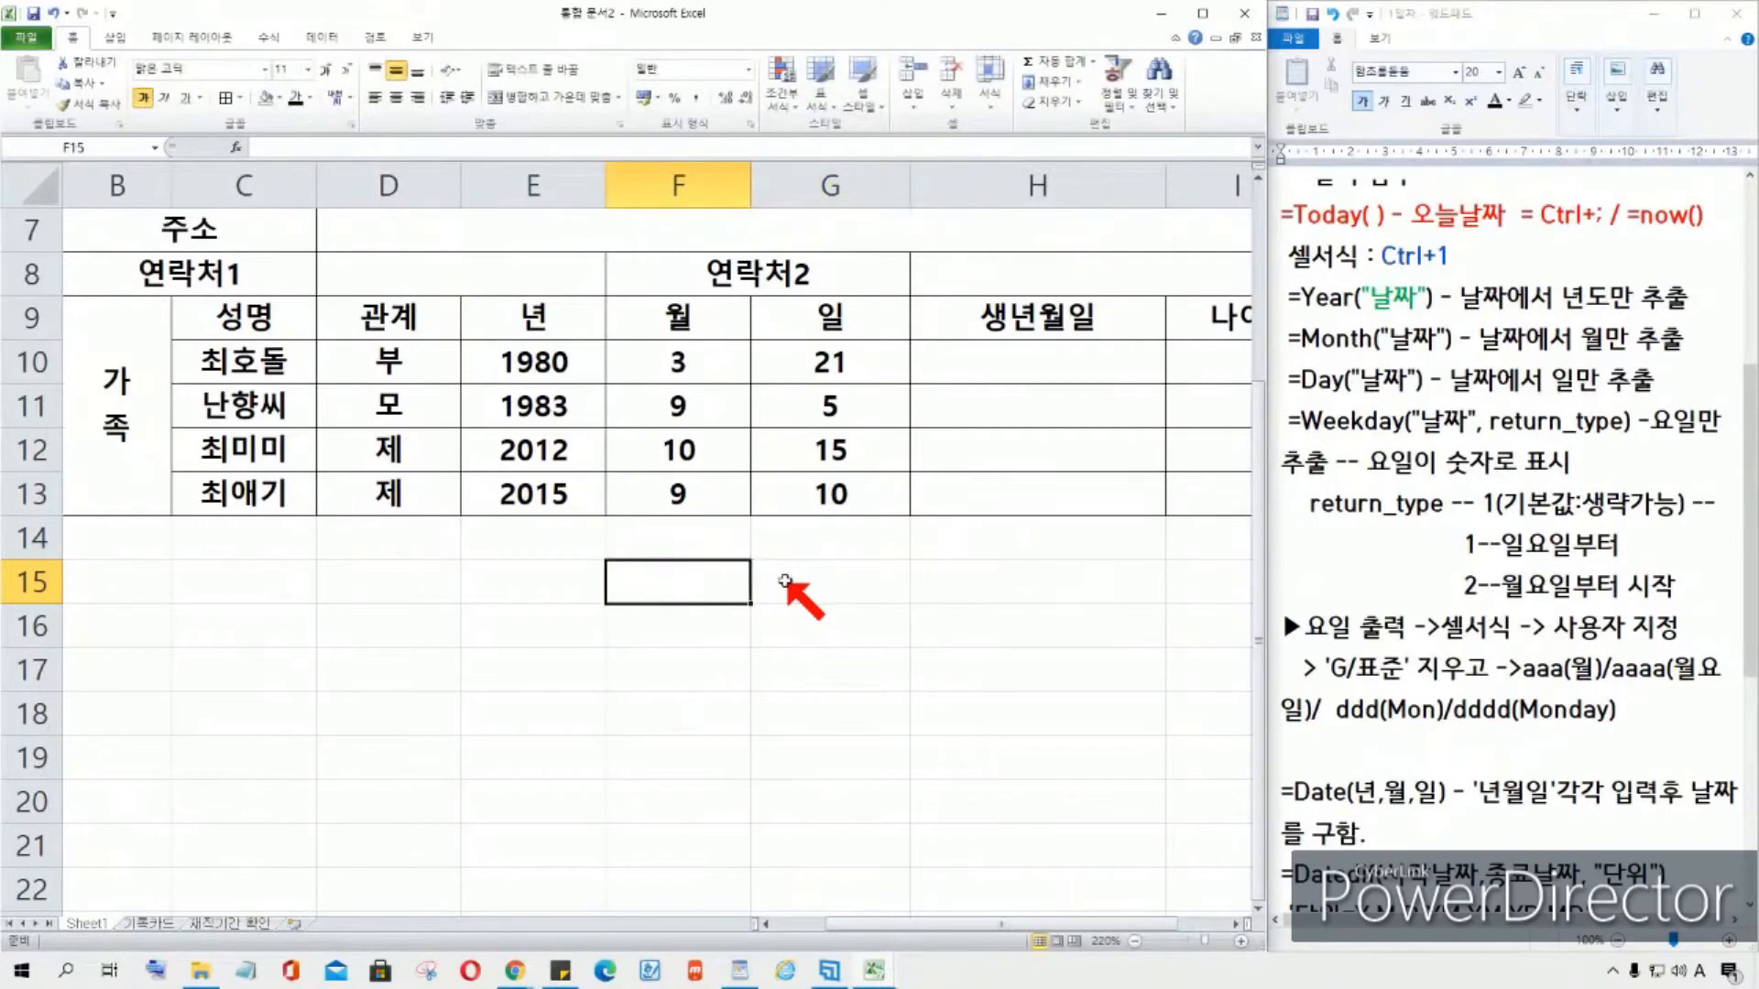
Step: Enter the formula =WEEKDAY(TODAY()) in cell H15 of the Excel worksheet
key(Right)
key(Right)
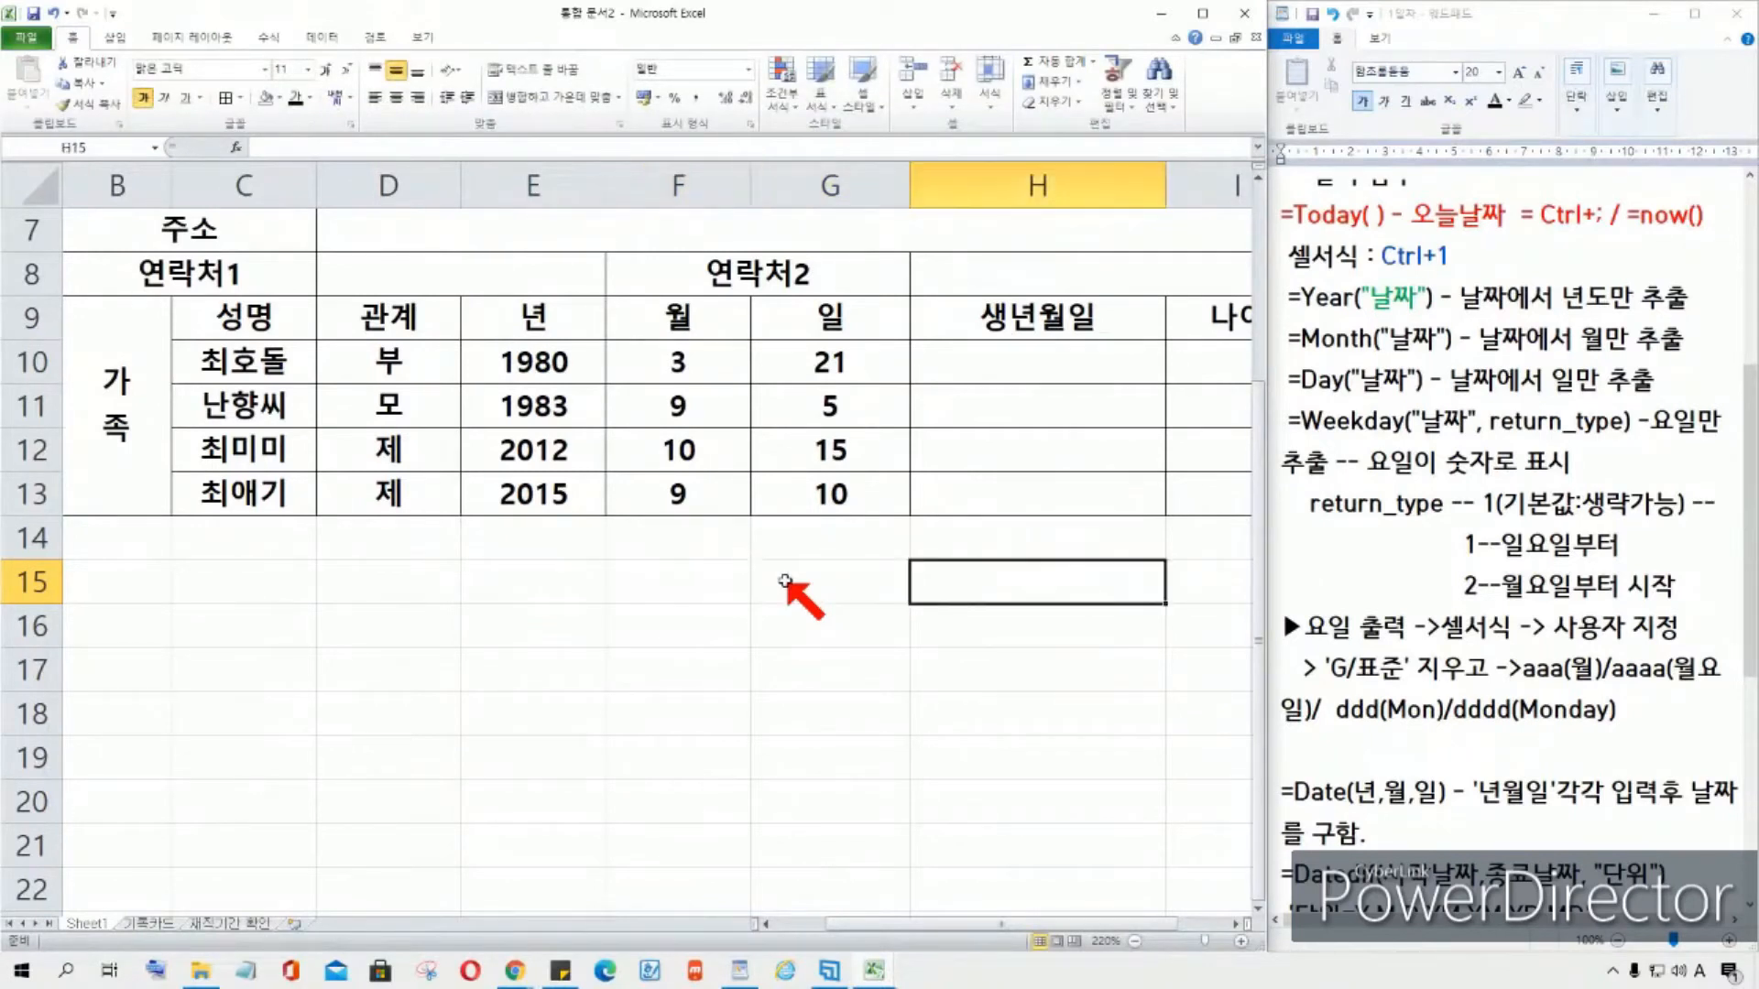
text(=we)
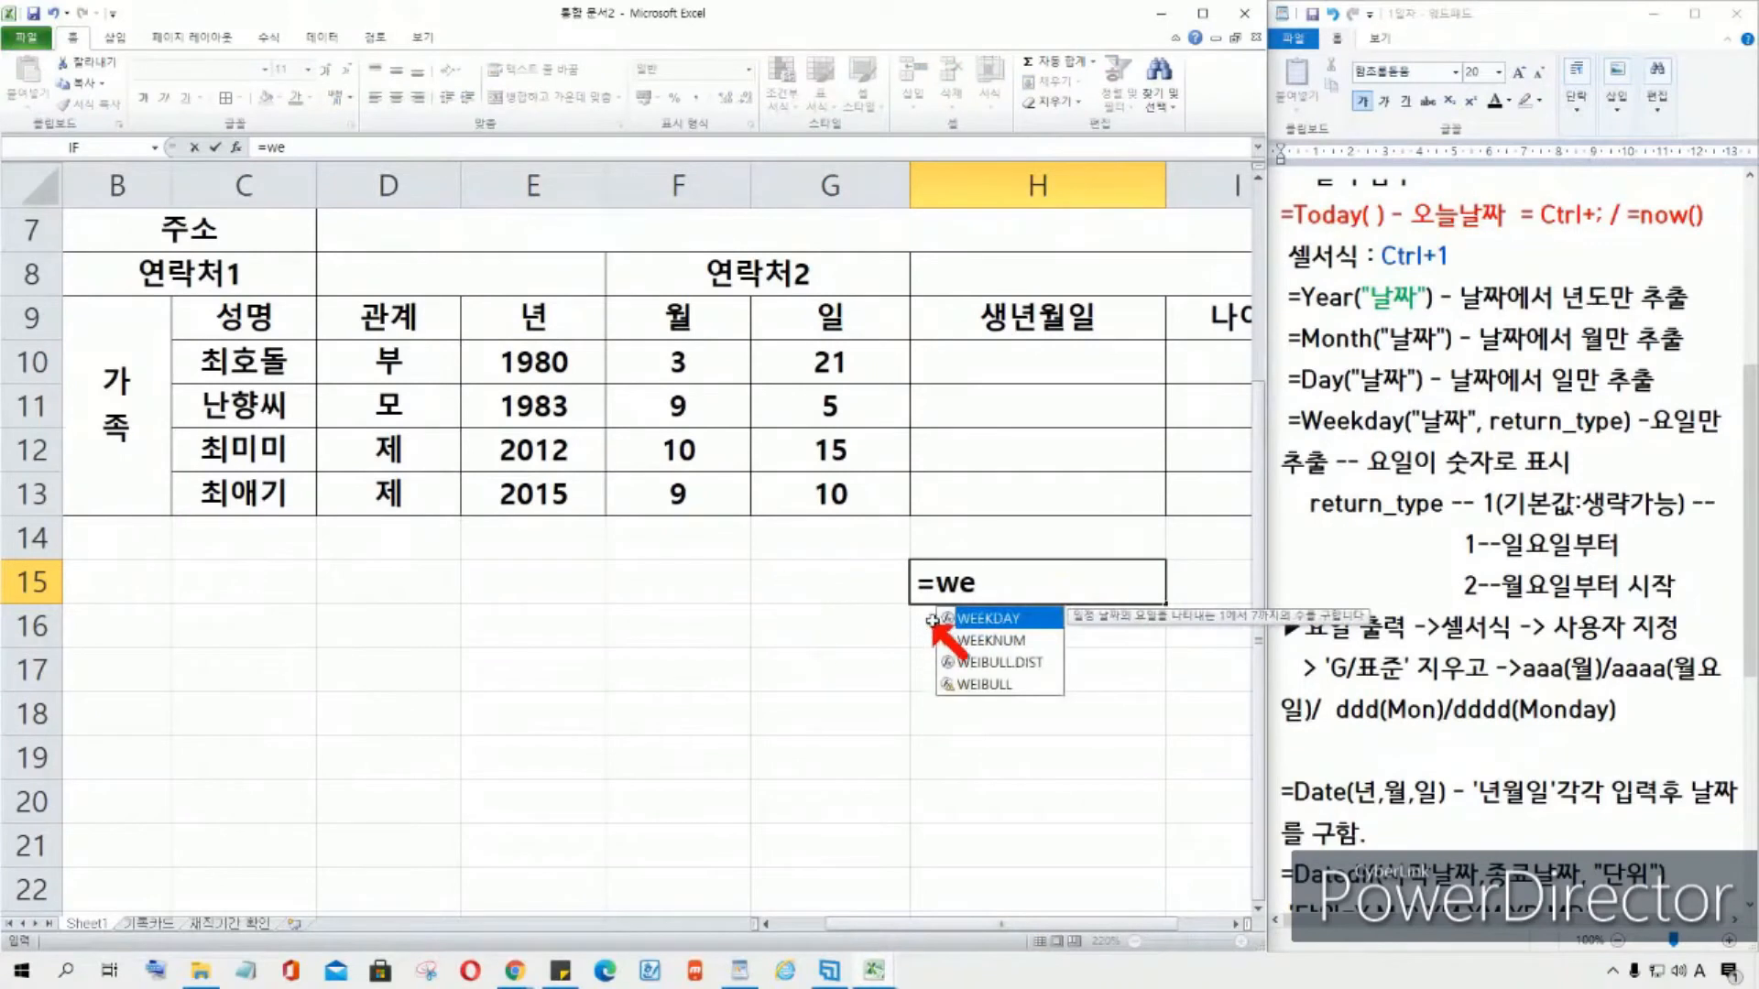
double_click(1008, 620)
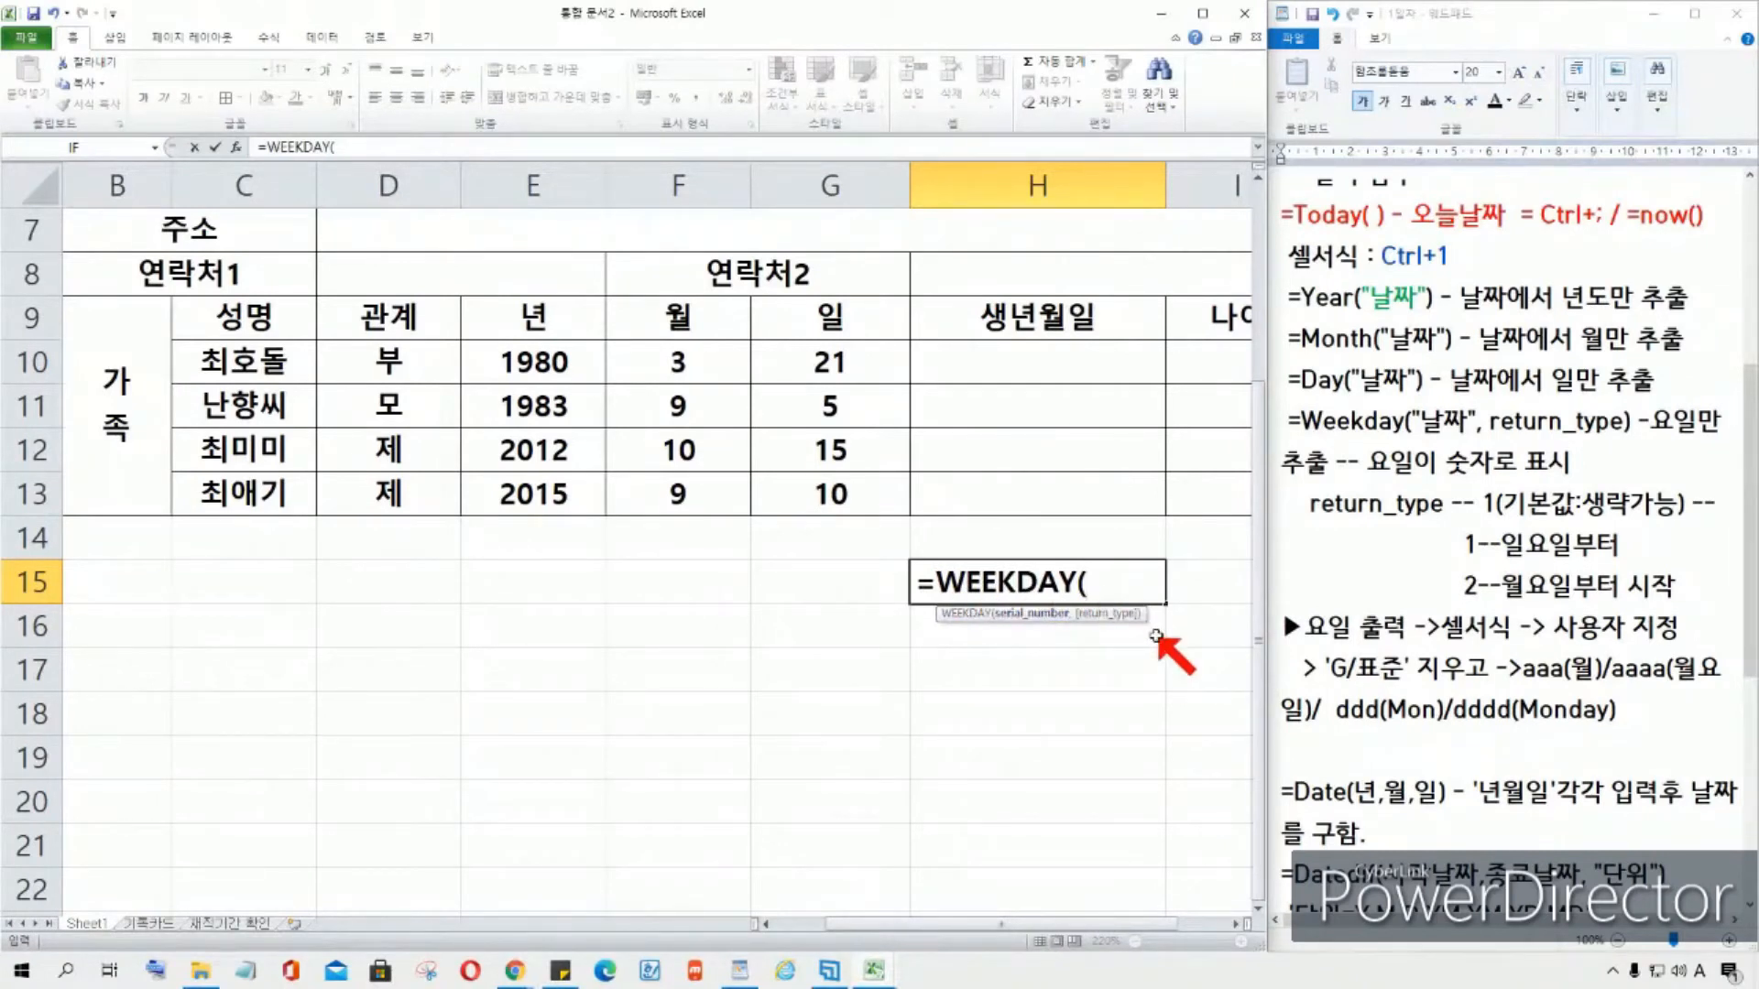
text(t)
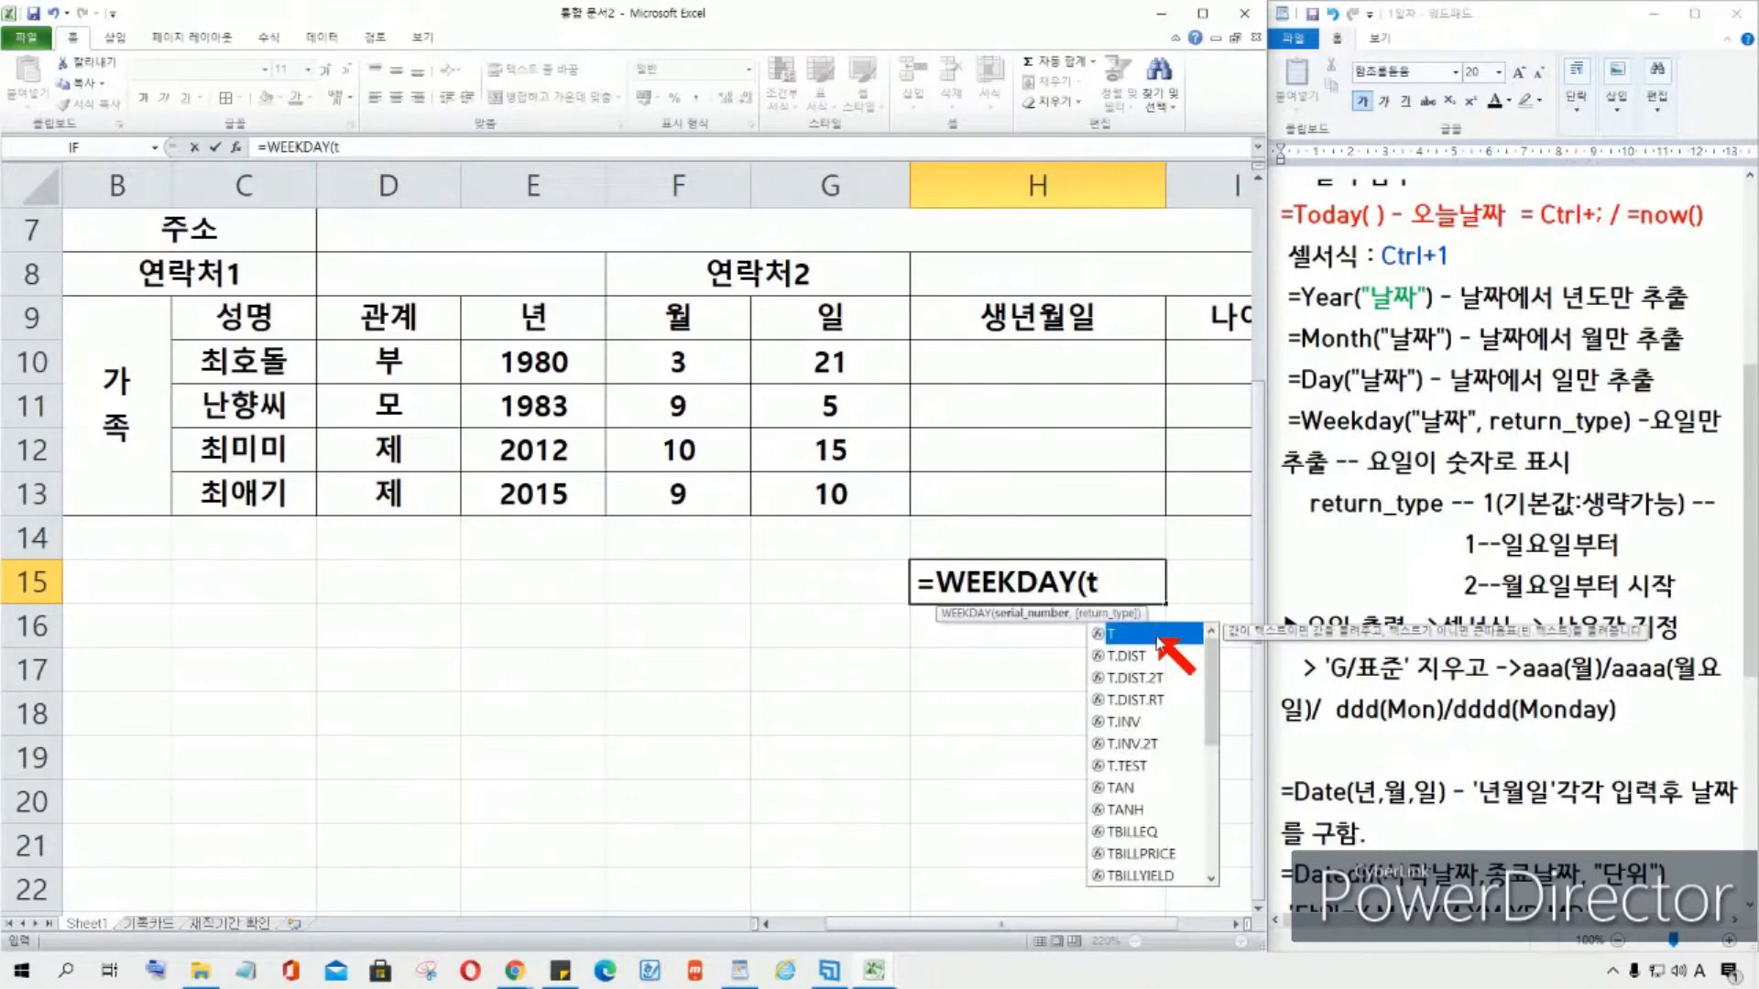
text(o)
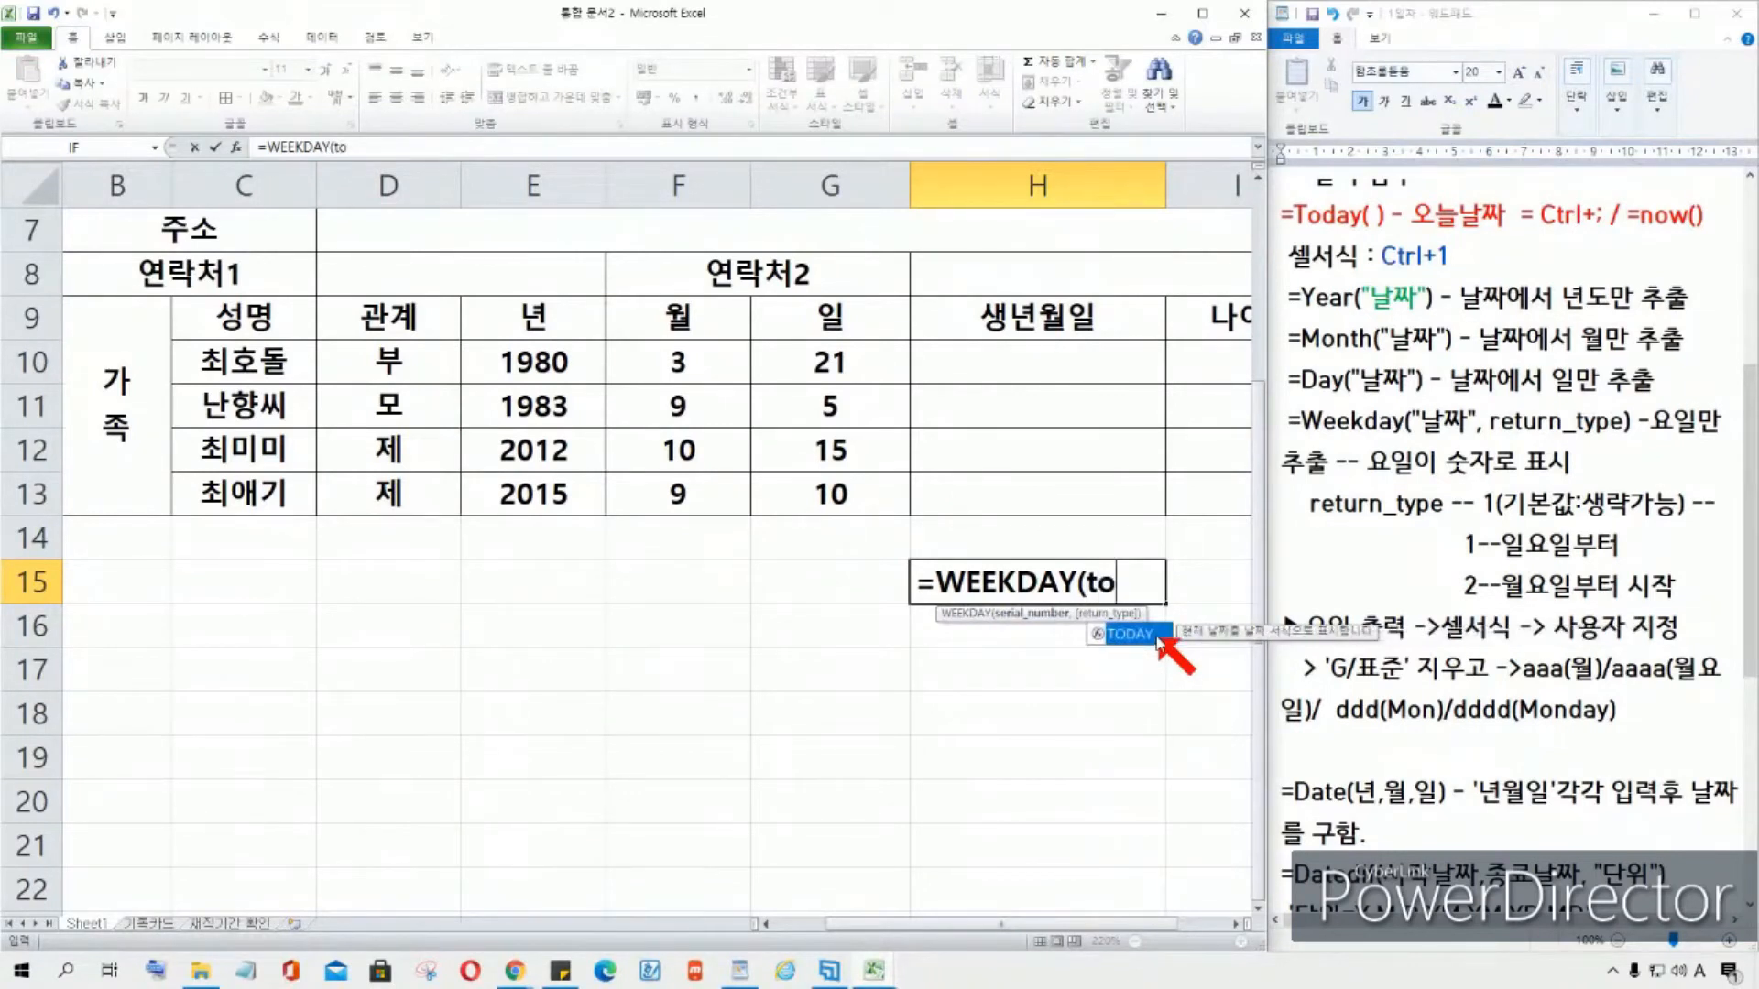
double_click(1136, 634)
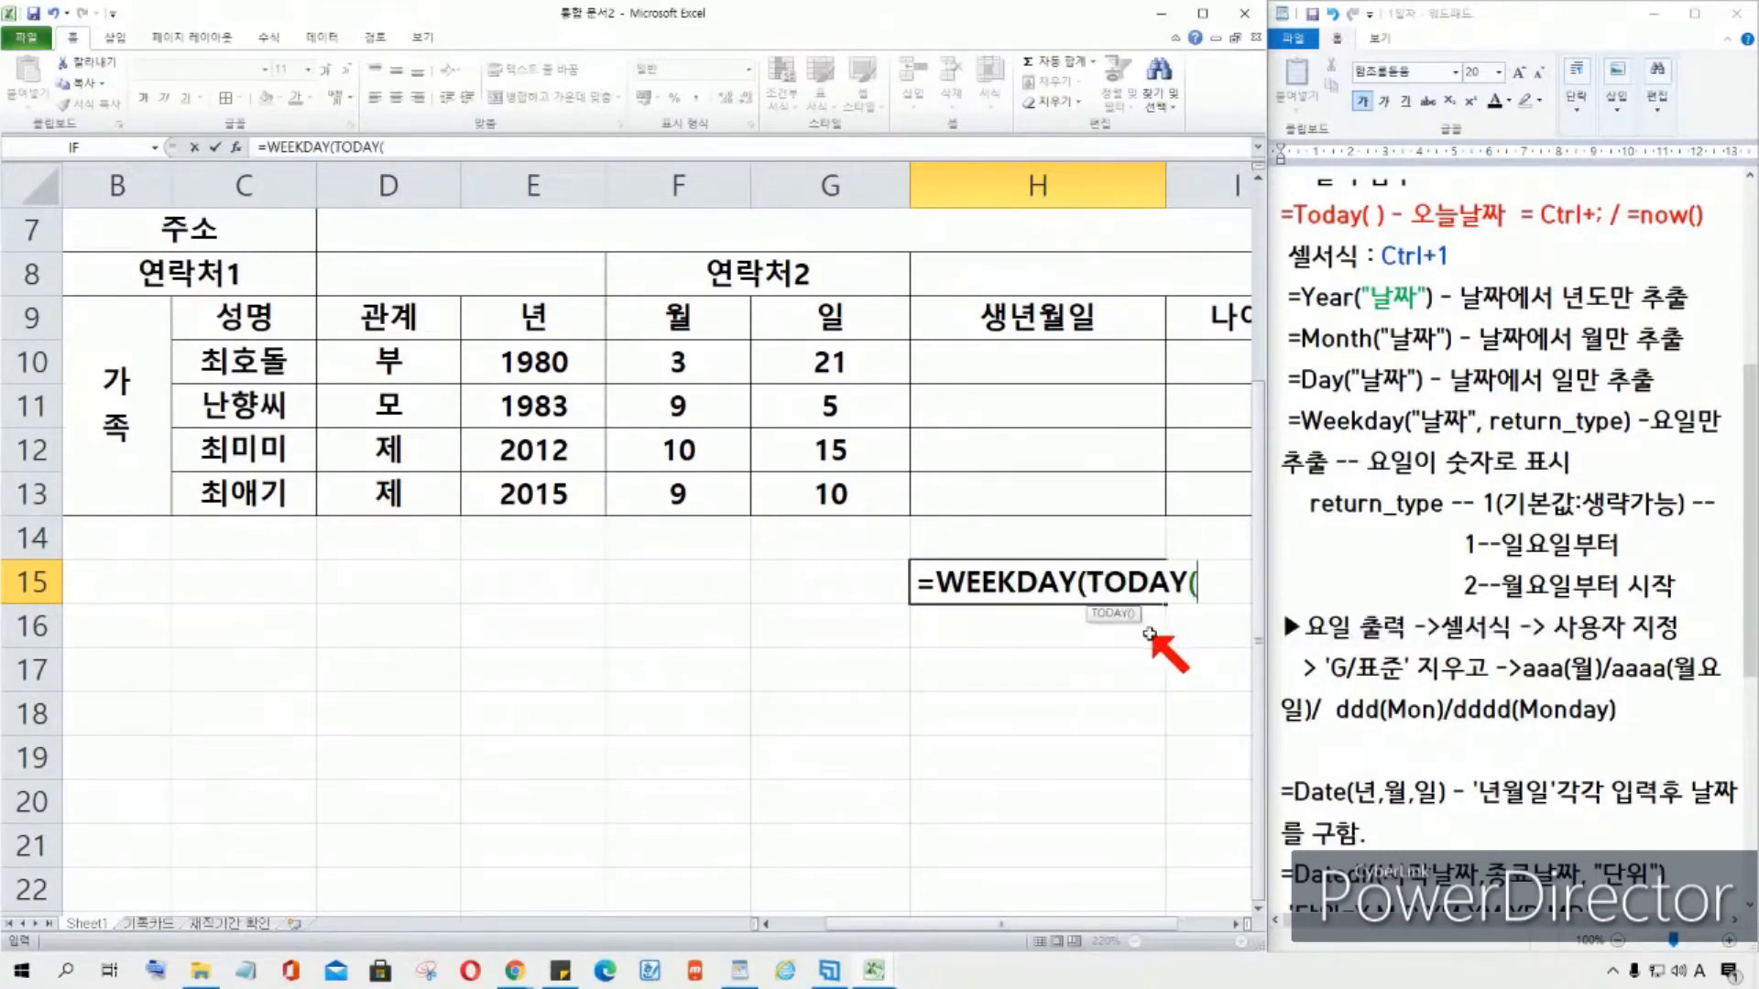
text()))
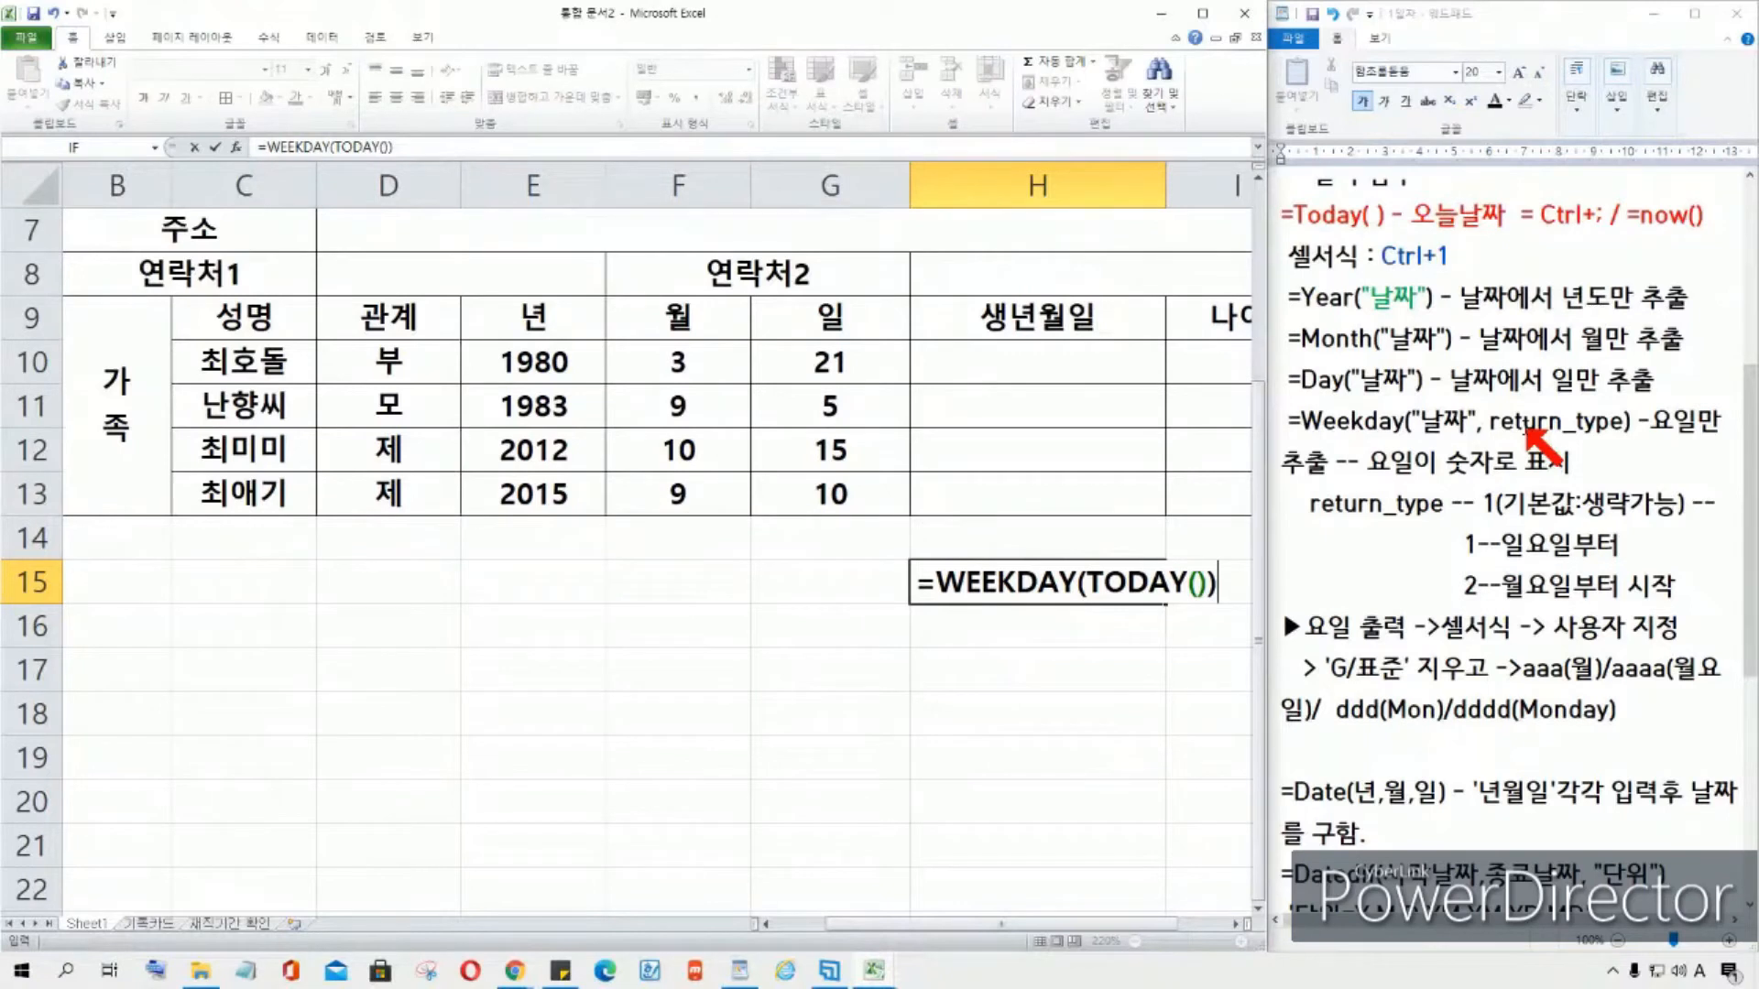
key(Return)
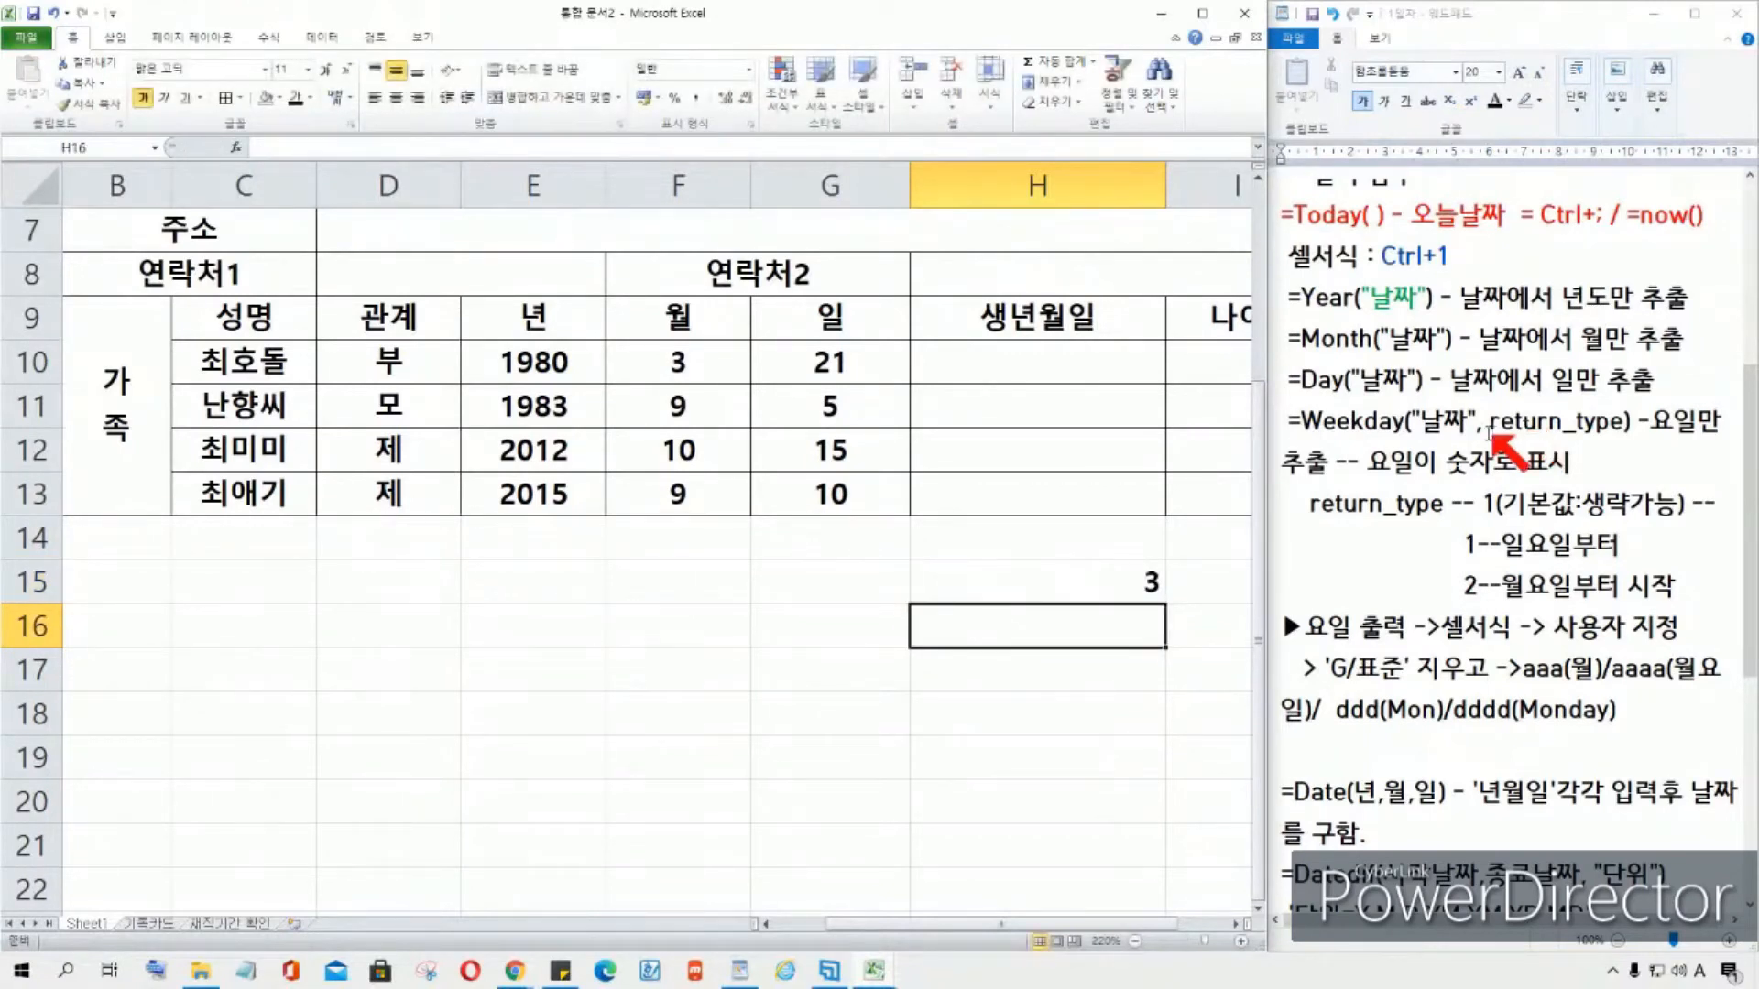
Step: Select the WEEKDAY result cell H15 and highlight the weekday format codes aaa, aaaa, ddd and dddd in the WordPad notes
click(1138, 583)
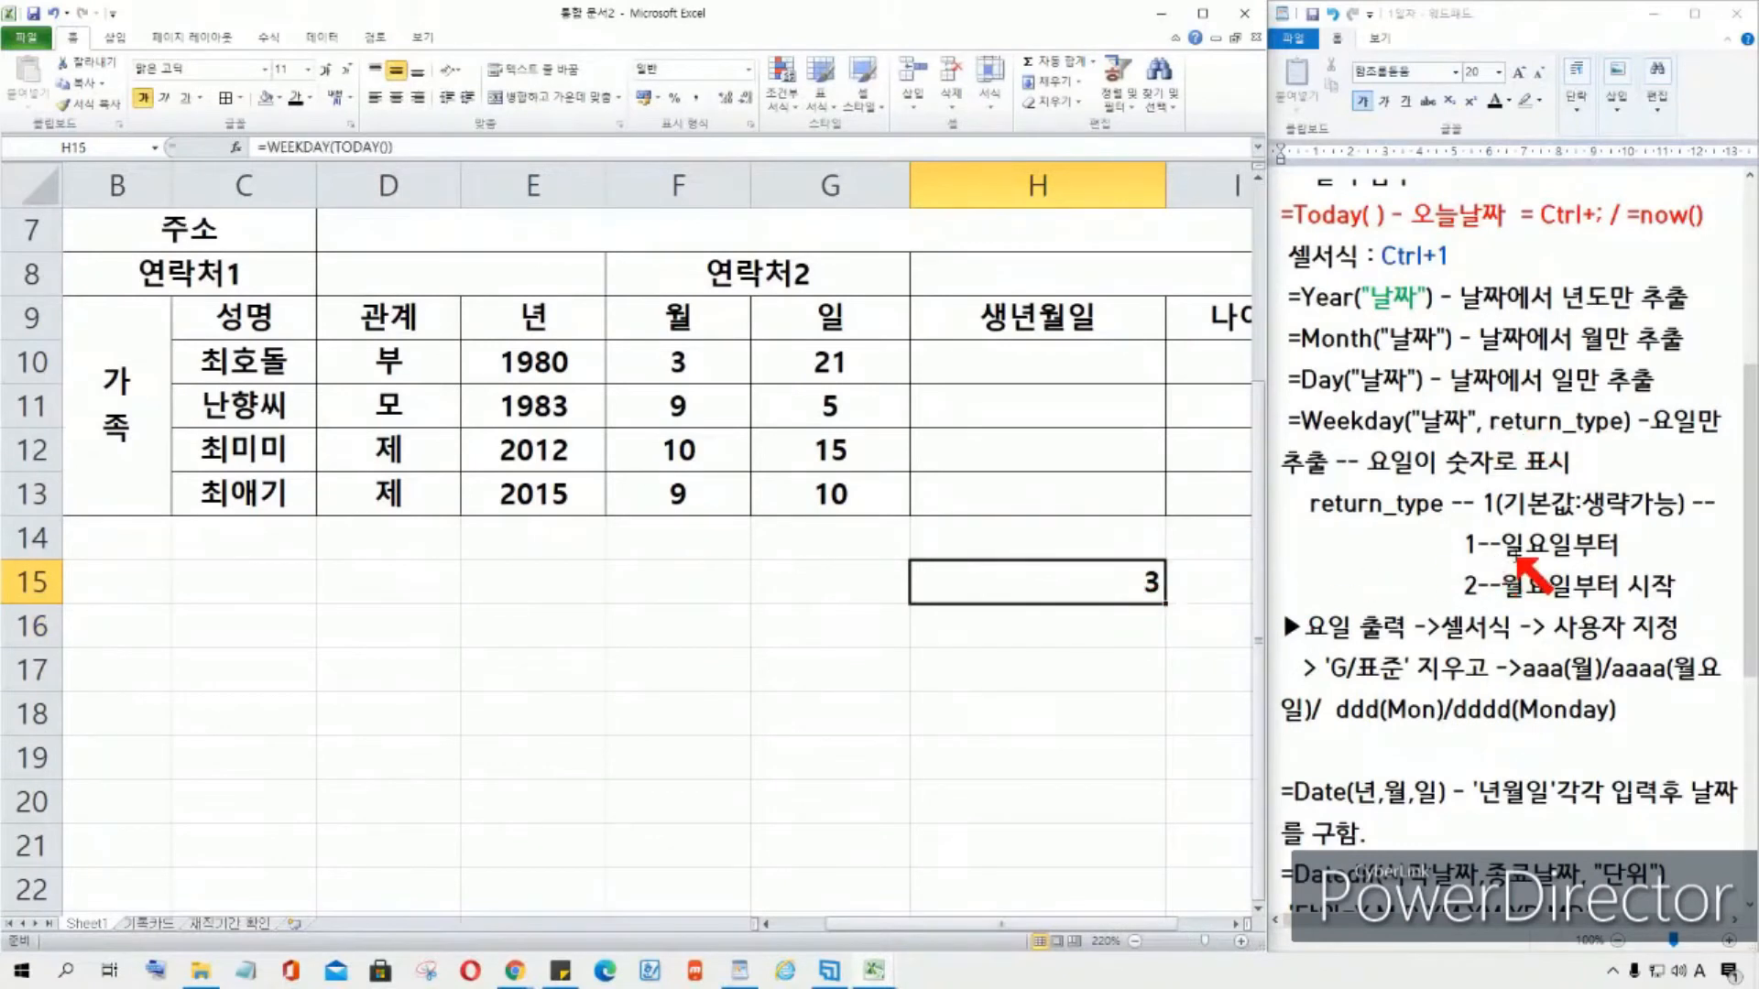
click(1095, 584)
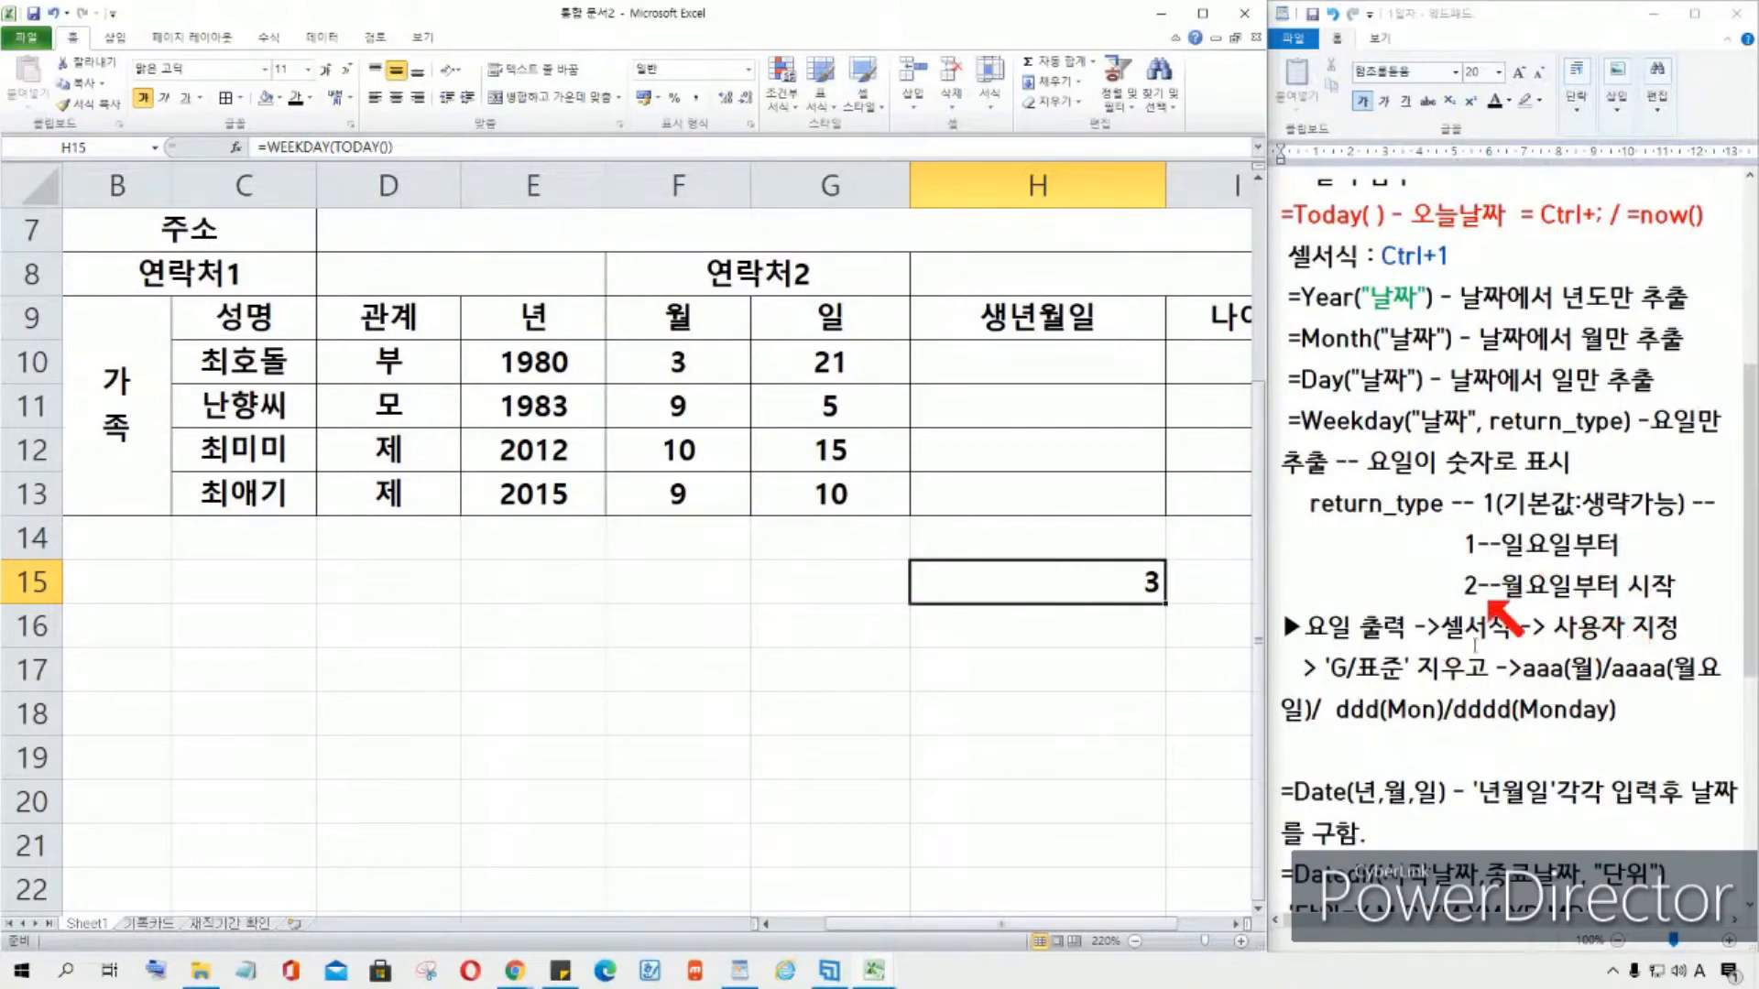
mouse_move(1523, 698)
mouse_down()
mouse_move(1527, 682)
mouse_move(1617, 696)
mouse_move(1522, 668)
mouse_up()
Step: Apply the custom number format aaaa to cell H15 in Excel, replacing the general format code
click(1090, 600)
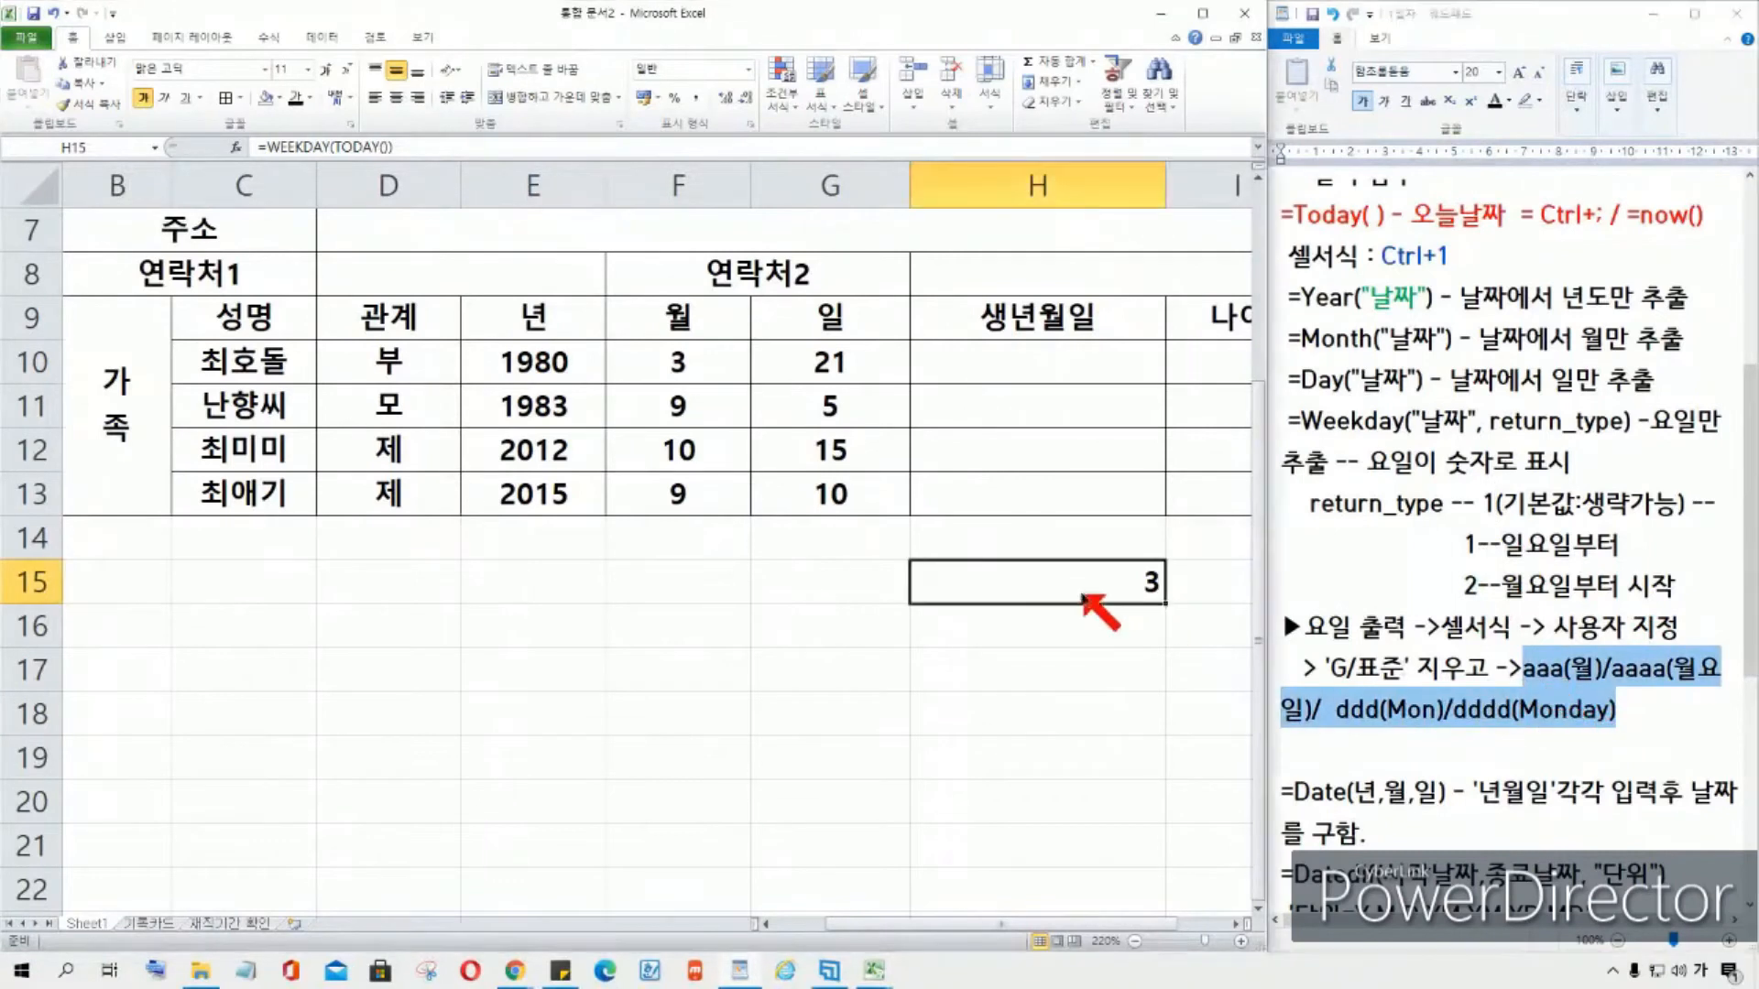
right_click(1076, 584)
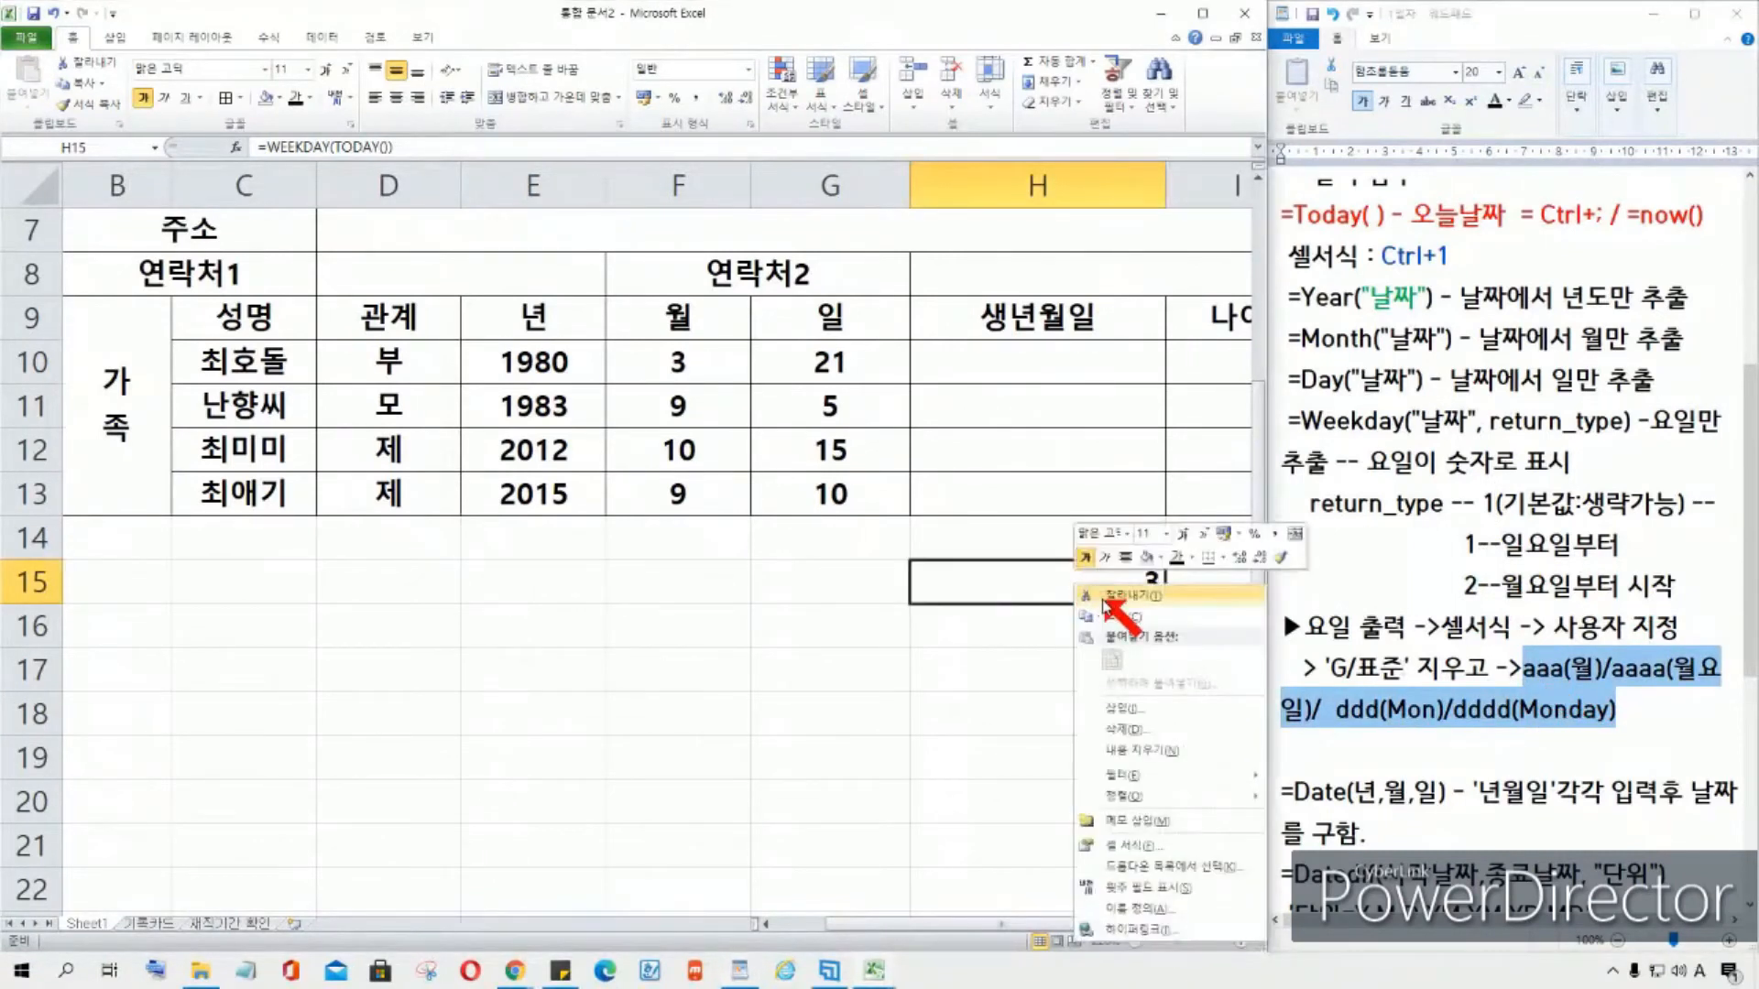
click(1129, 846)
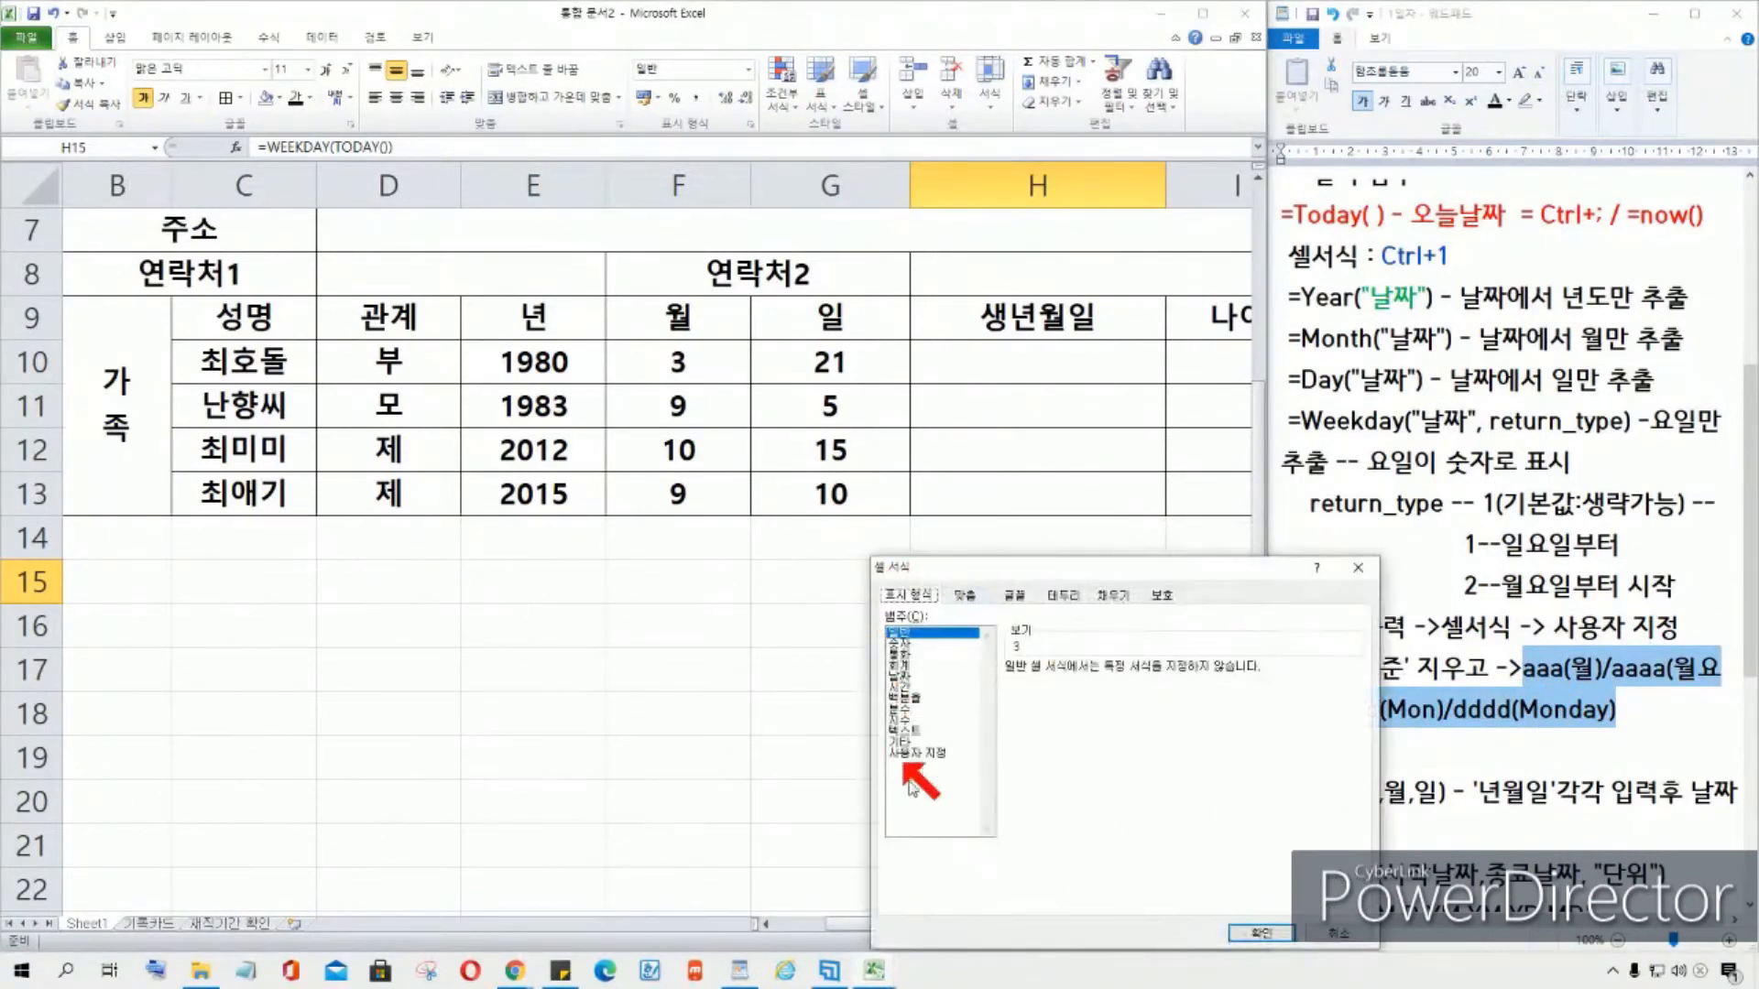
click(921, 753)
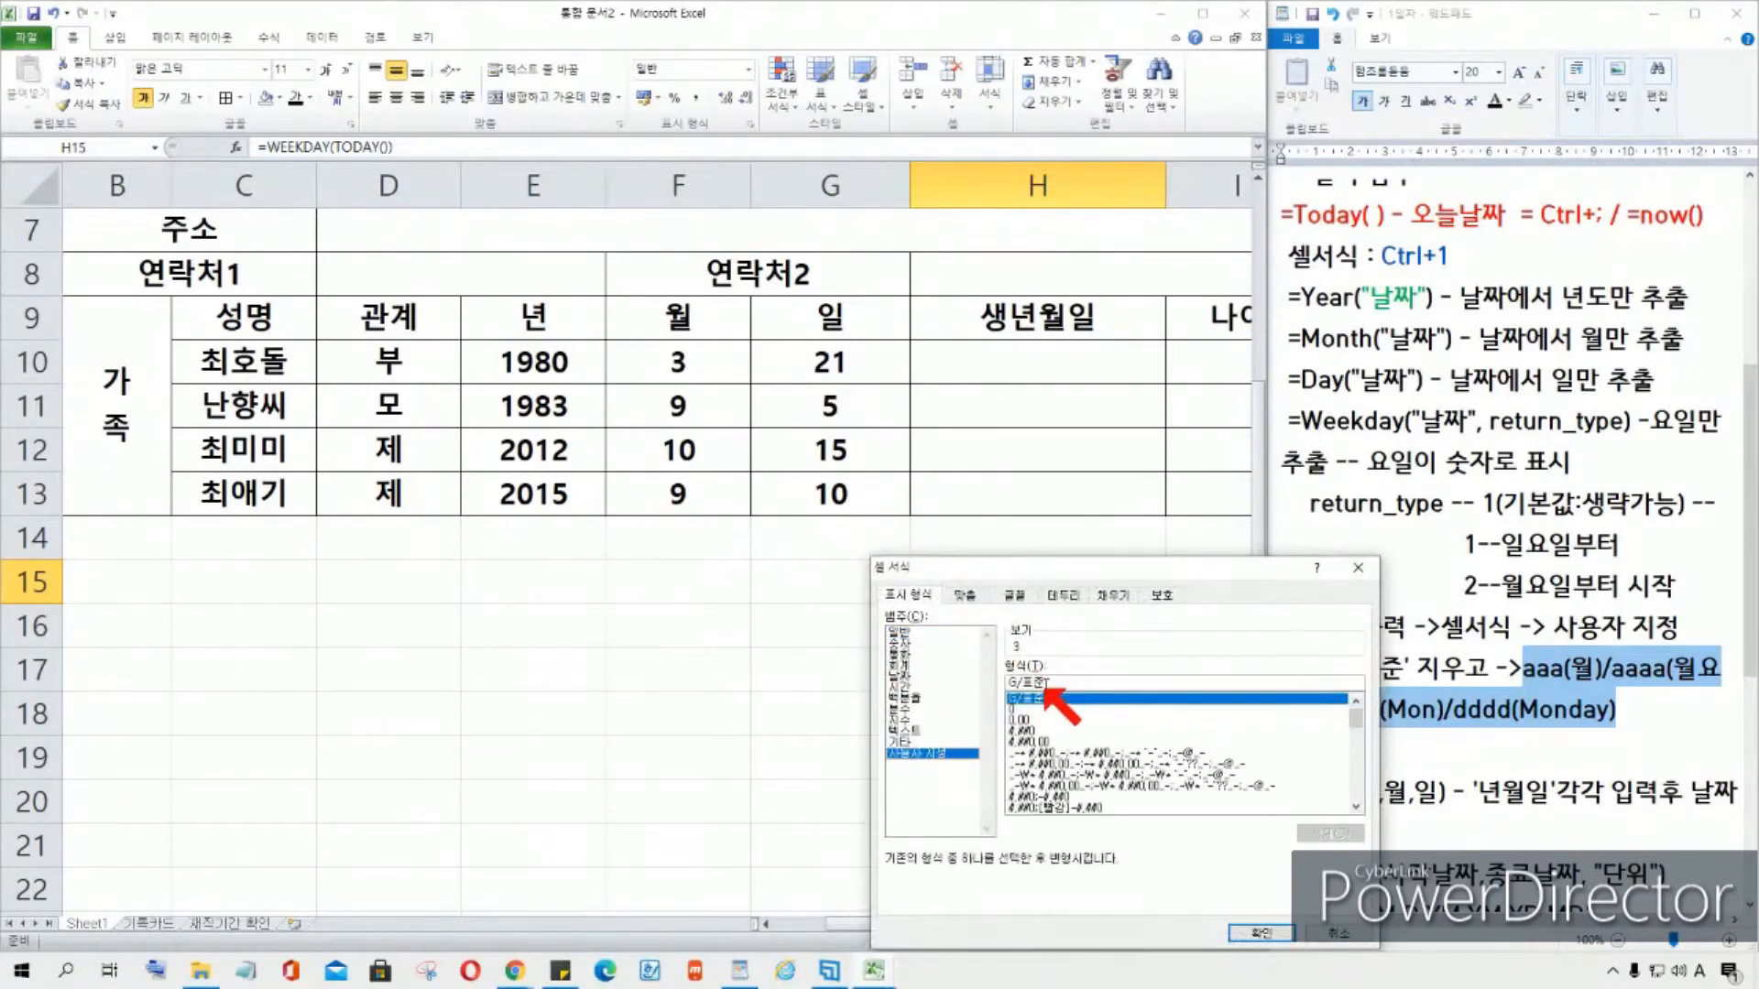
drag(1037, 683, 932, 685)
text(aaaa)
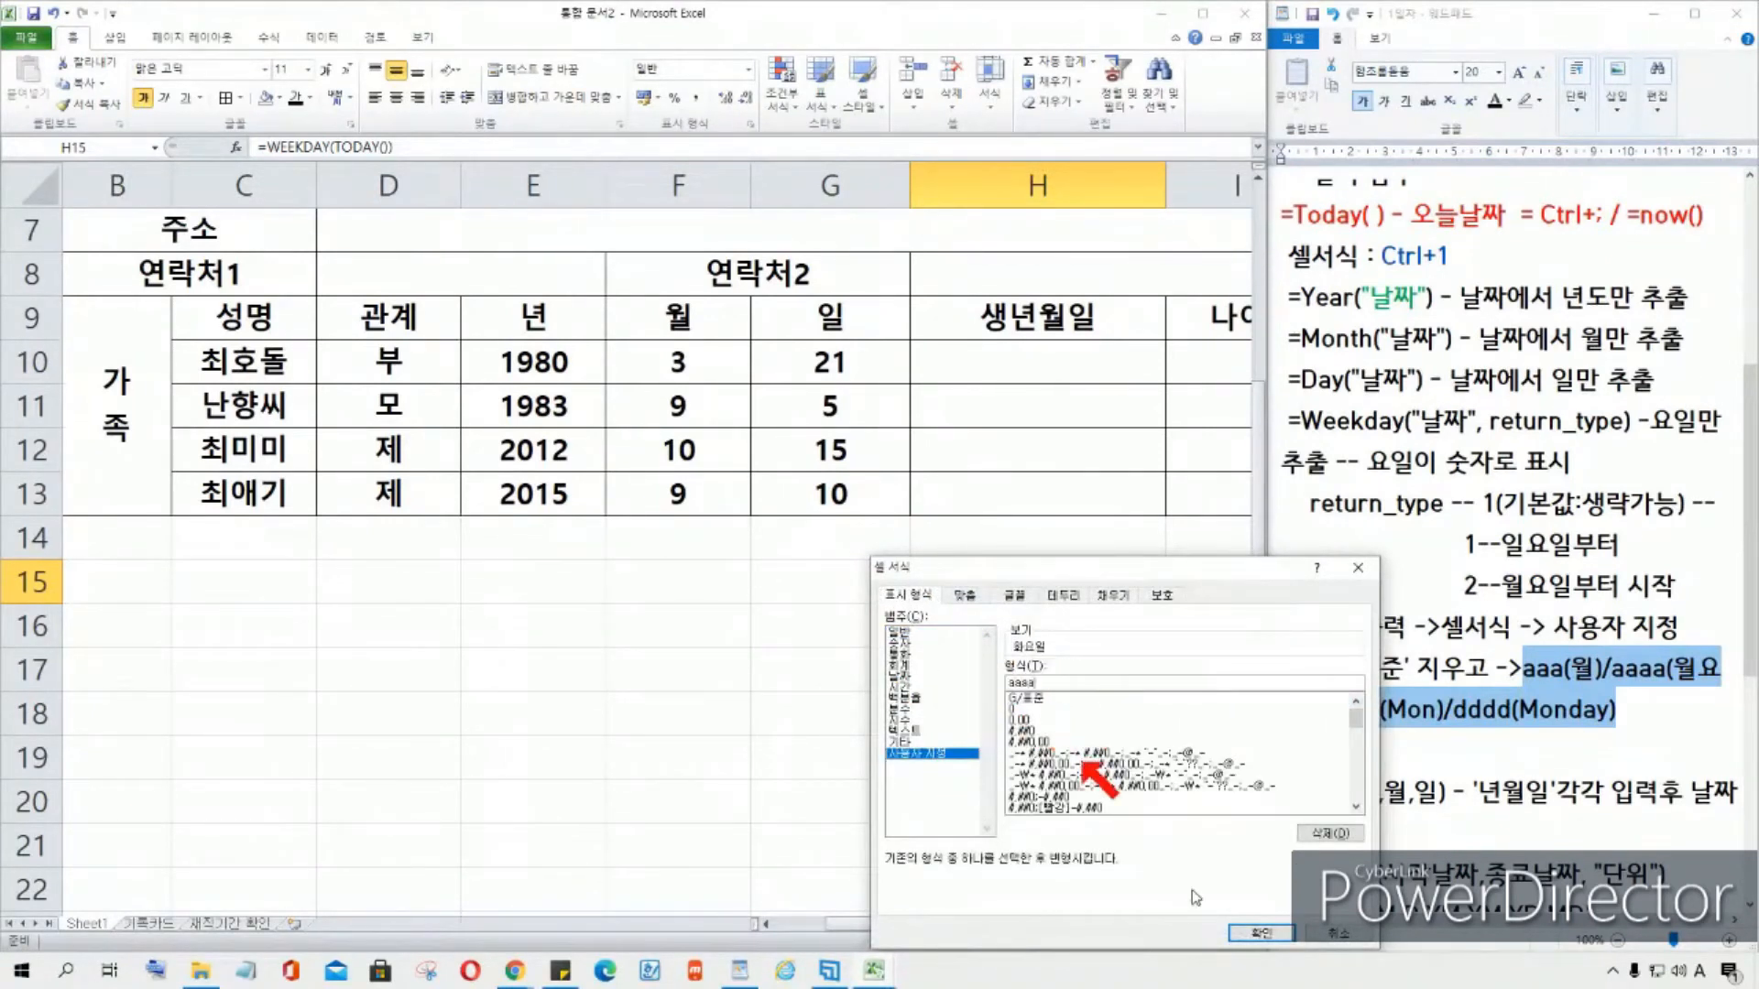
click(1261, 932)
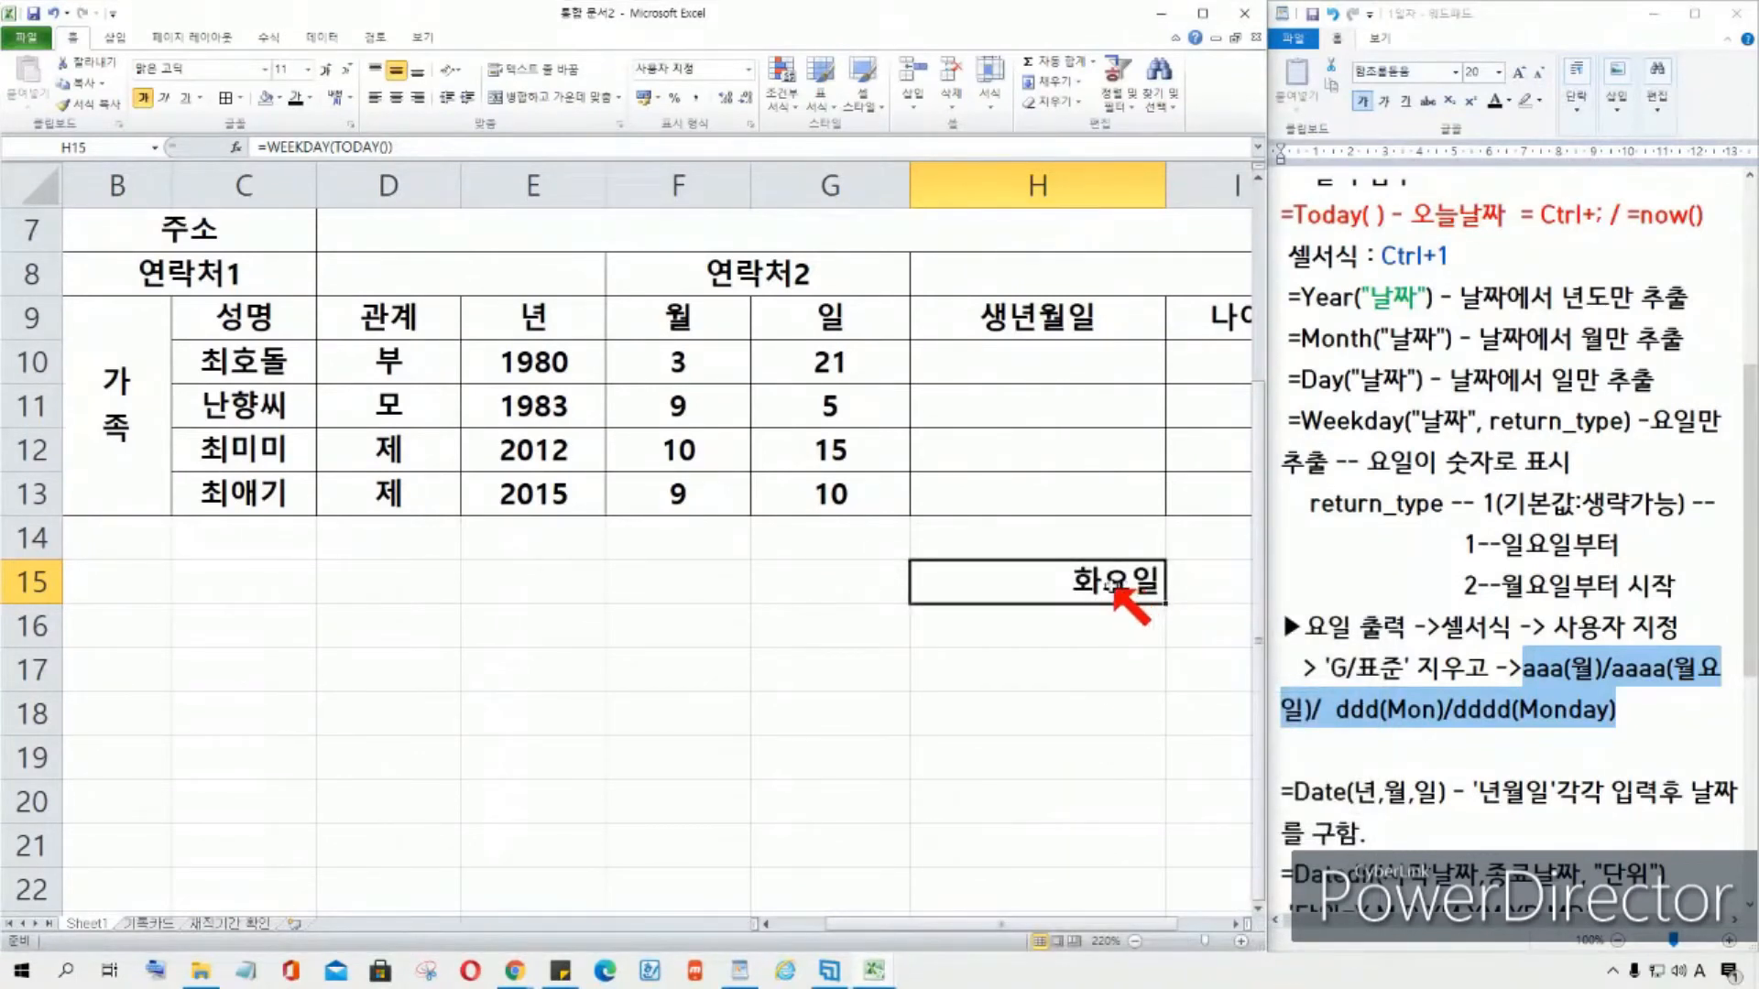
Step: Delete the WEEKDAY formula from cell H15
key(Delete)
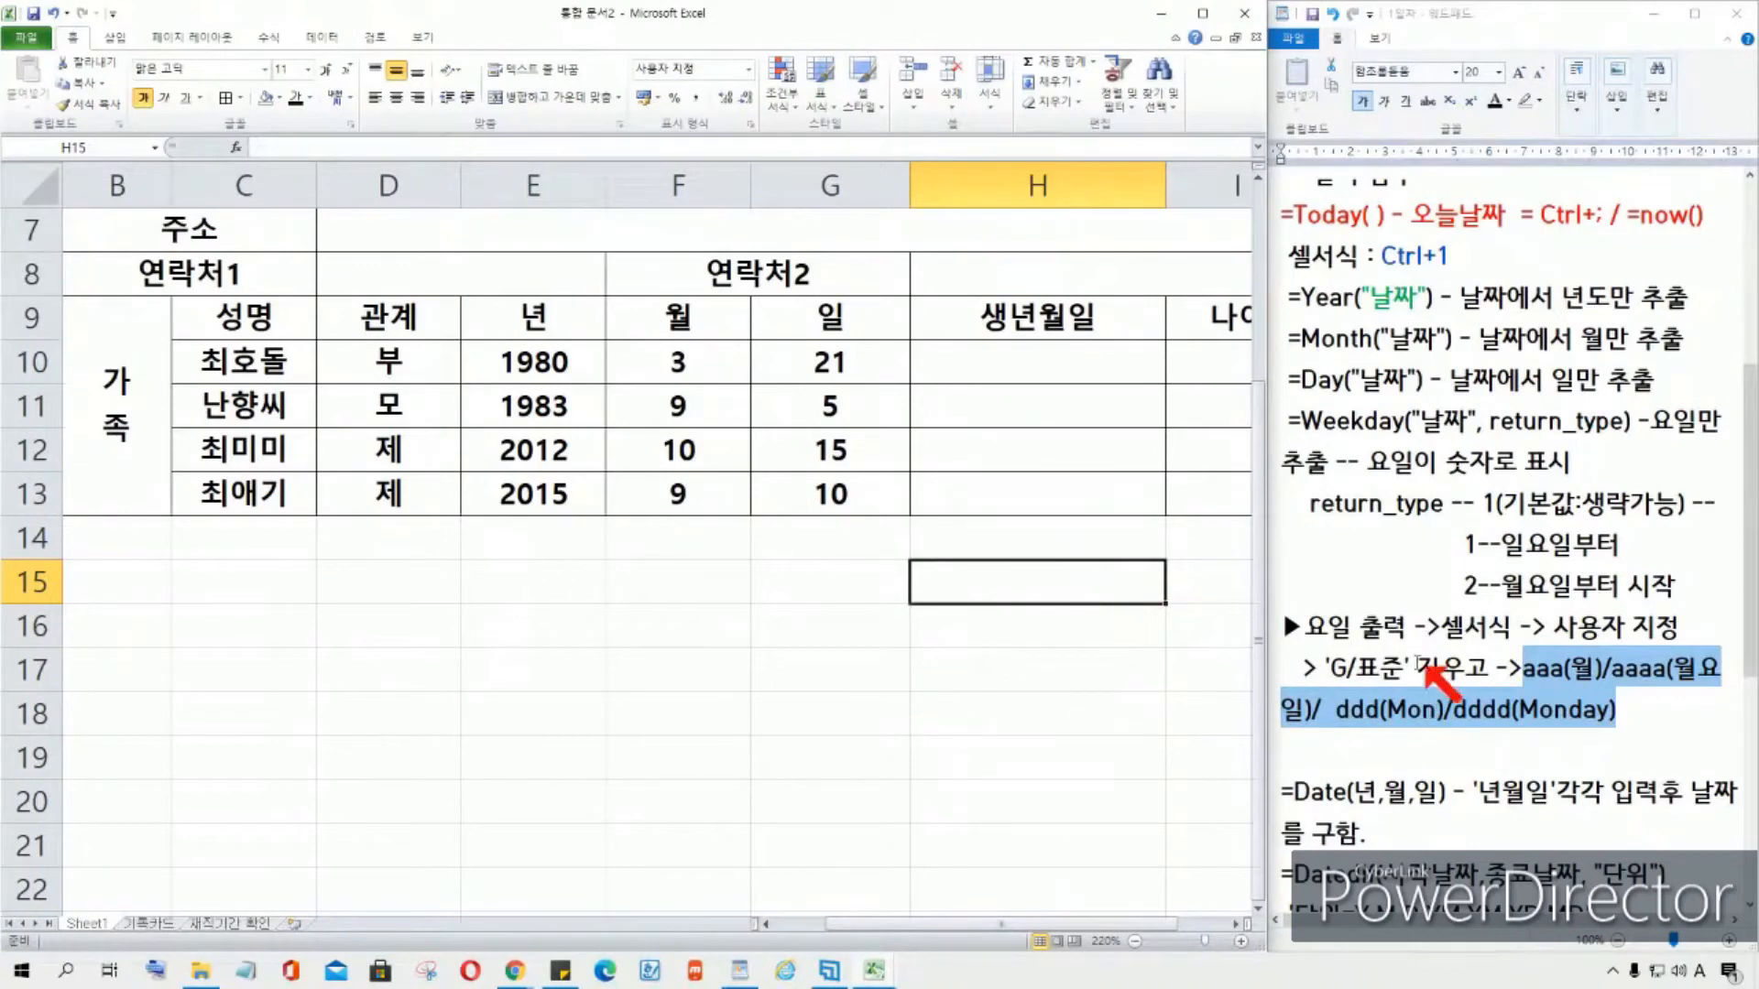
scroll(1344, 627, up, 2)
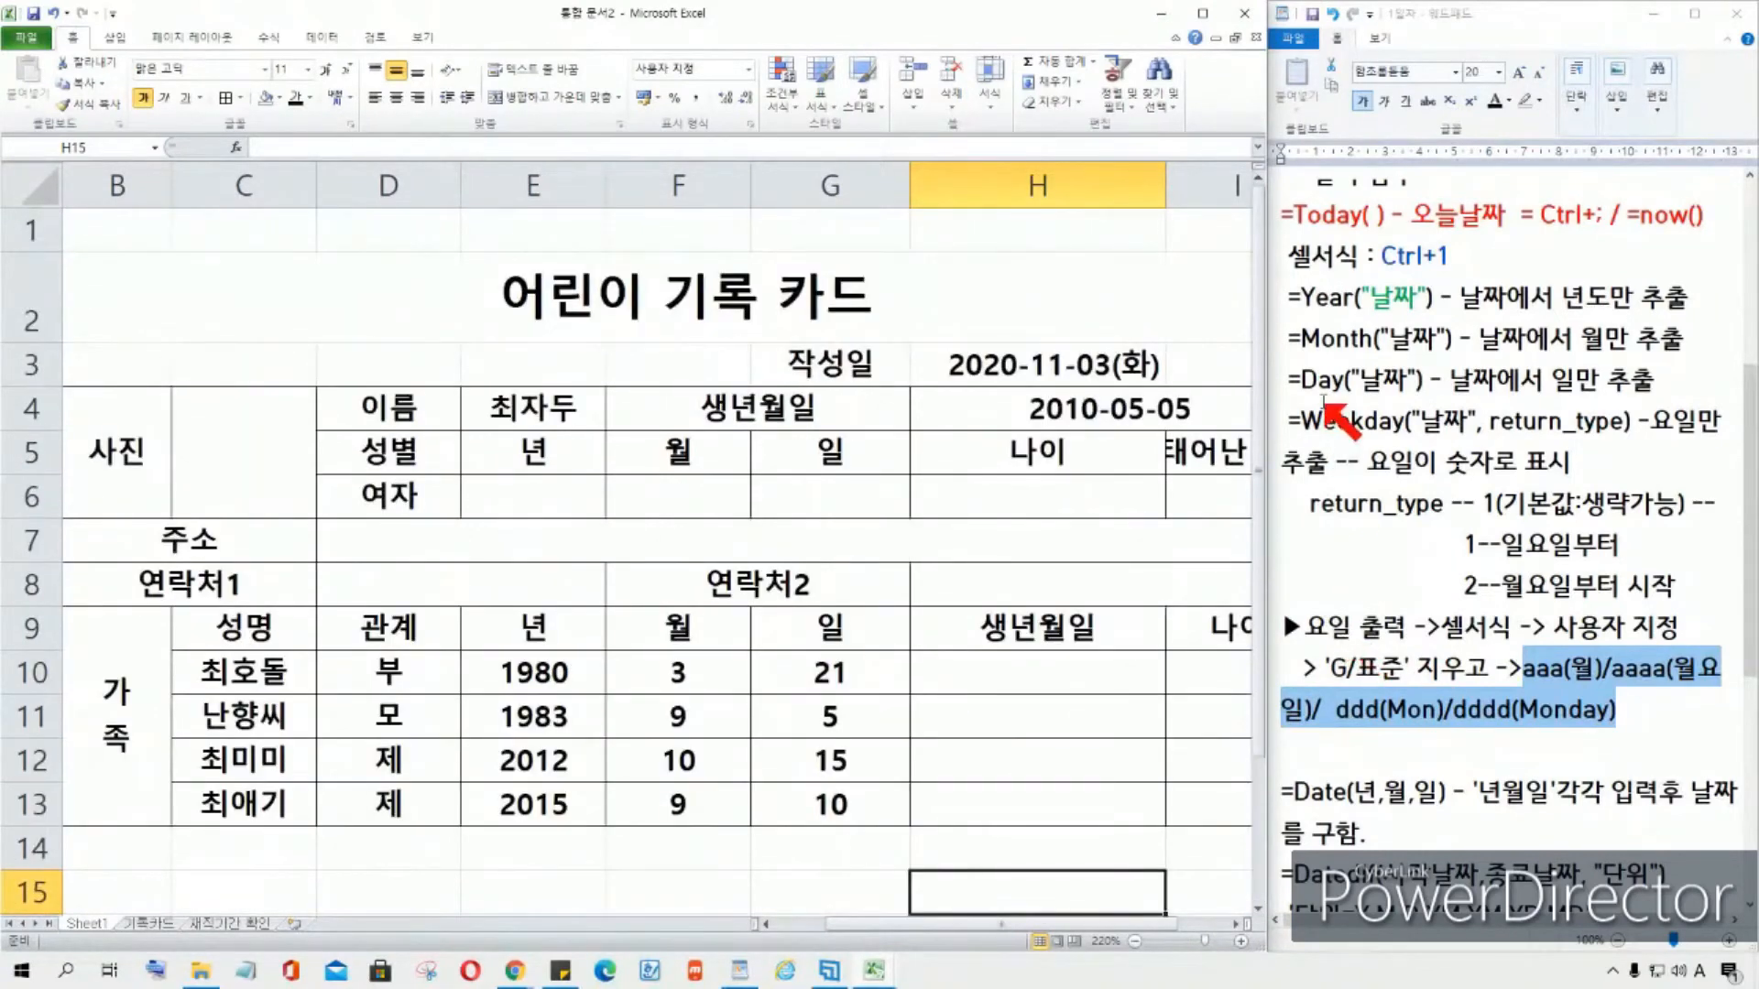
click(1324, 401)
scroll(1323, 401, up, 3)
scroll(1344, 600, down, 3)
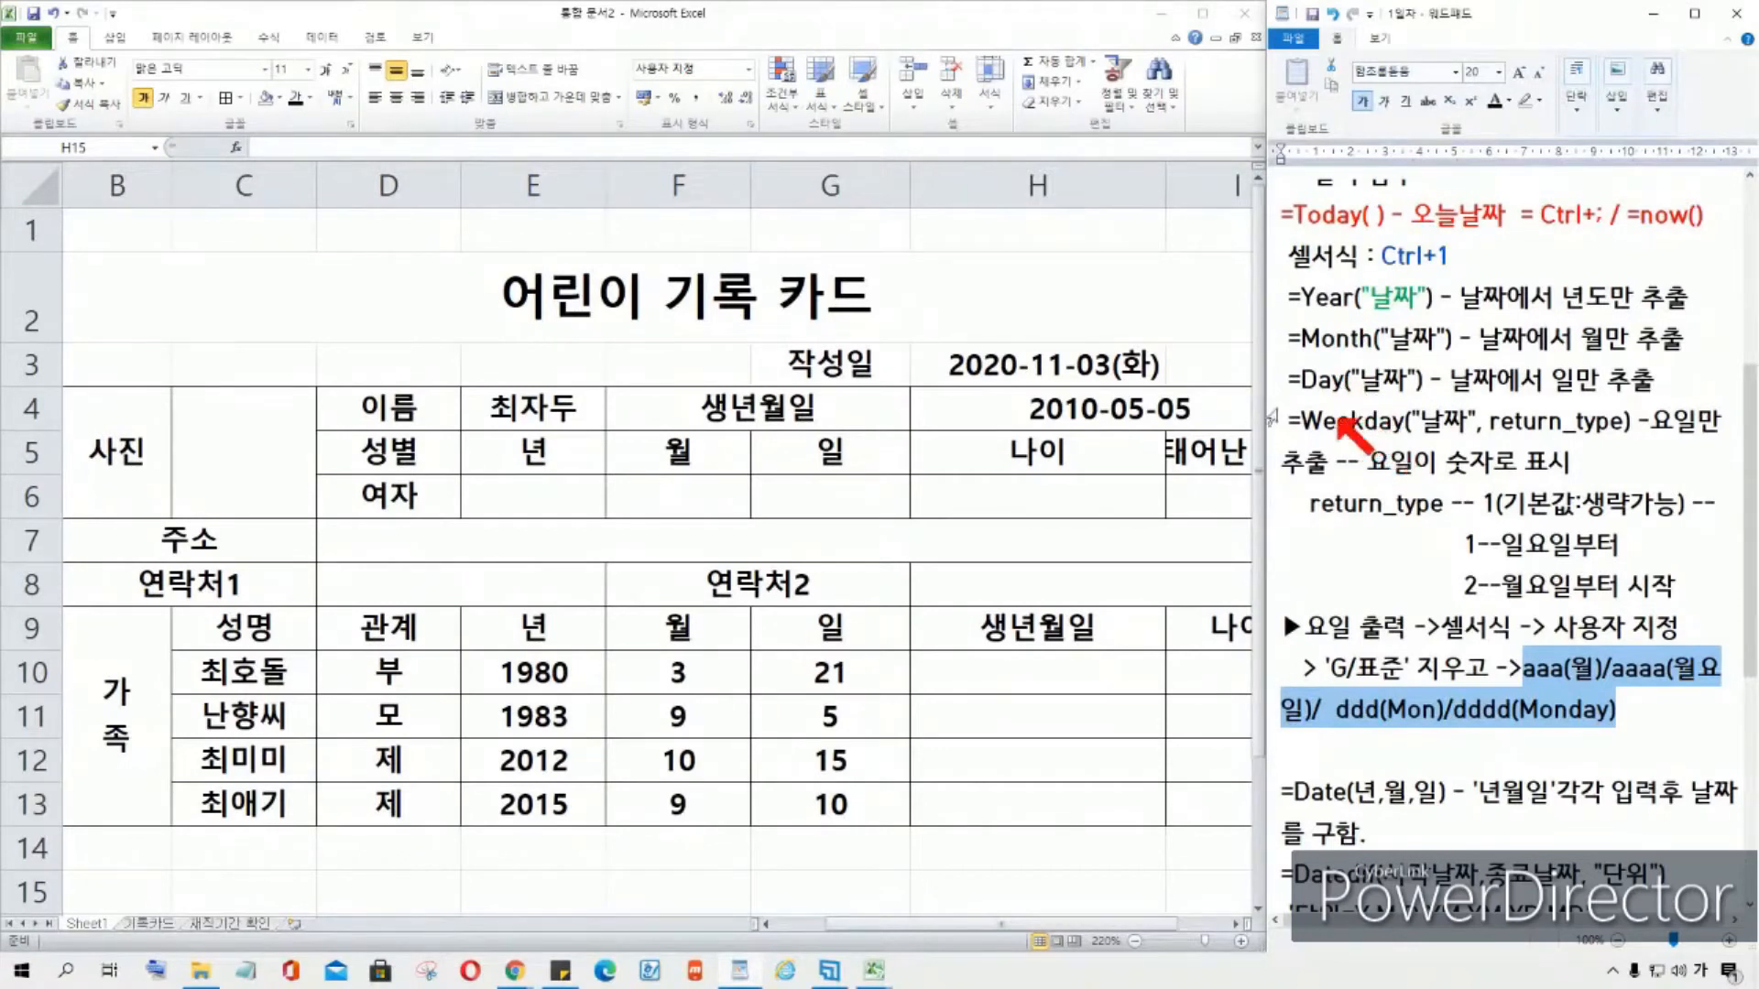
Step: Examine the child's name, birth date and gender cells and the empty year, month and day cells E6 to G6
double_click(541, 493)
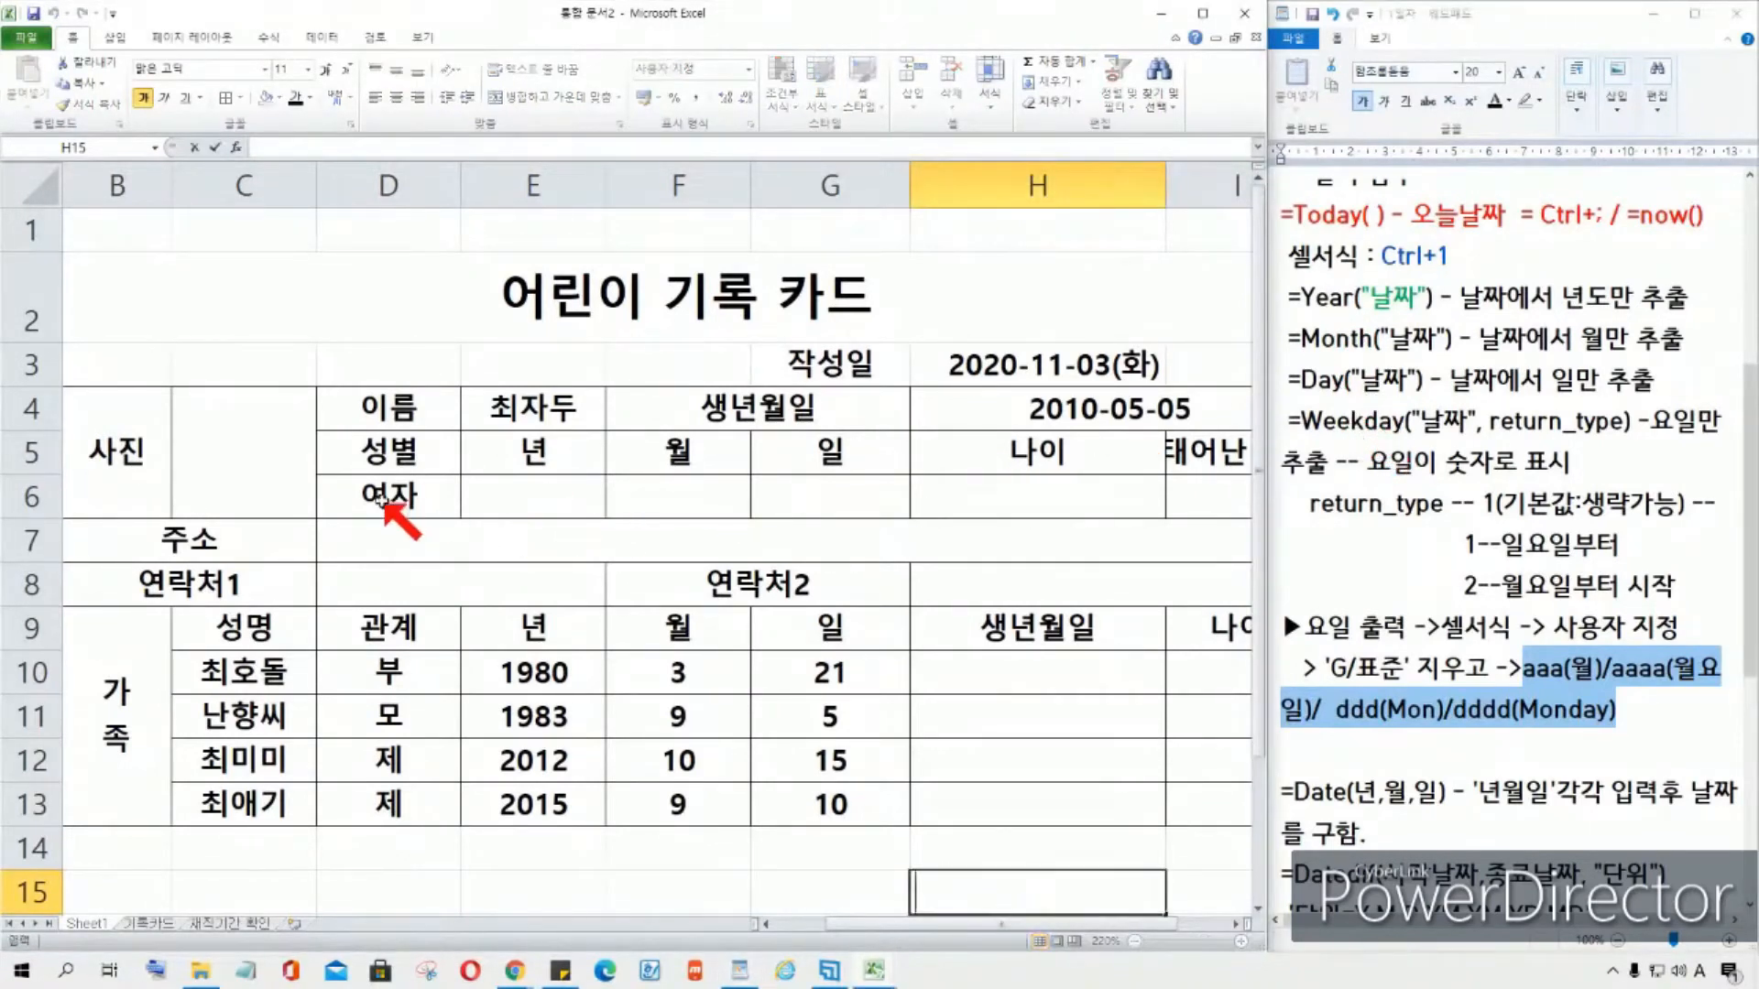
click(515, 418)
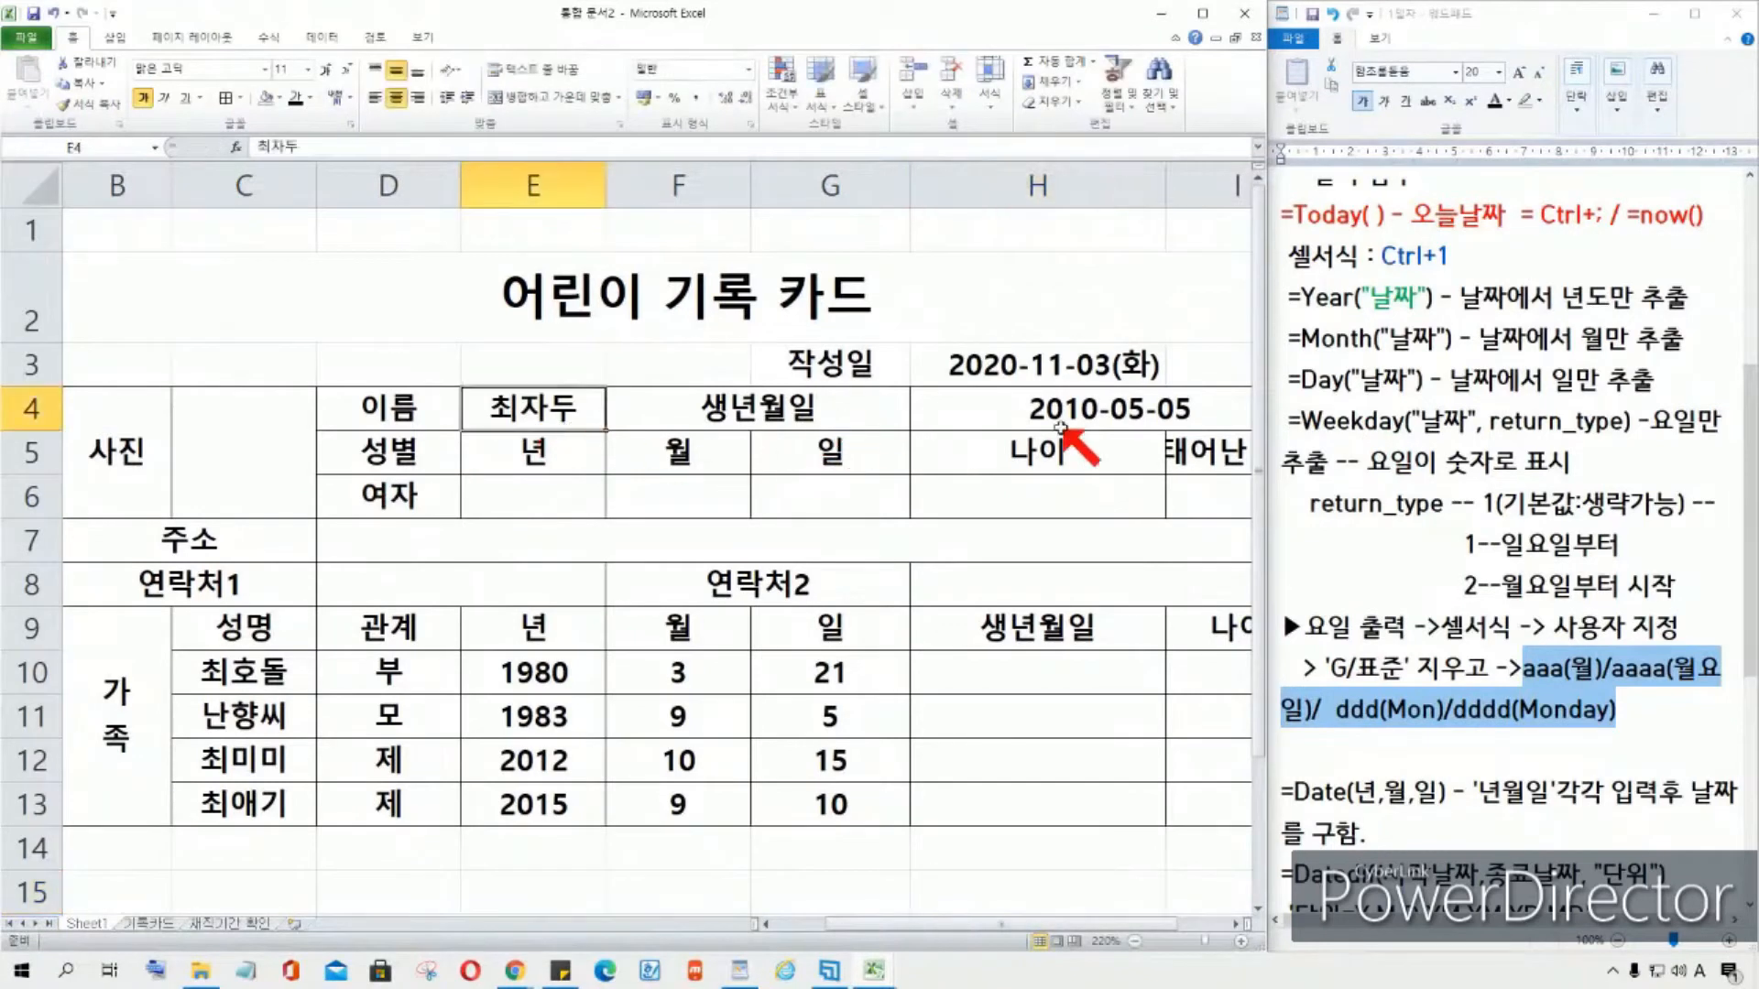
click(1184, 411)
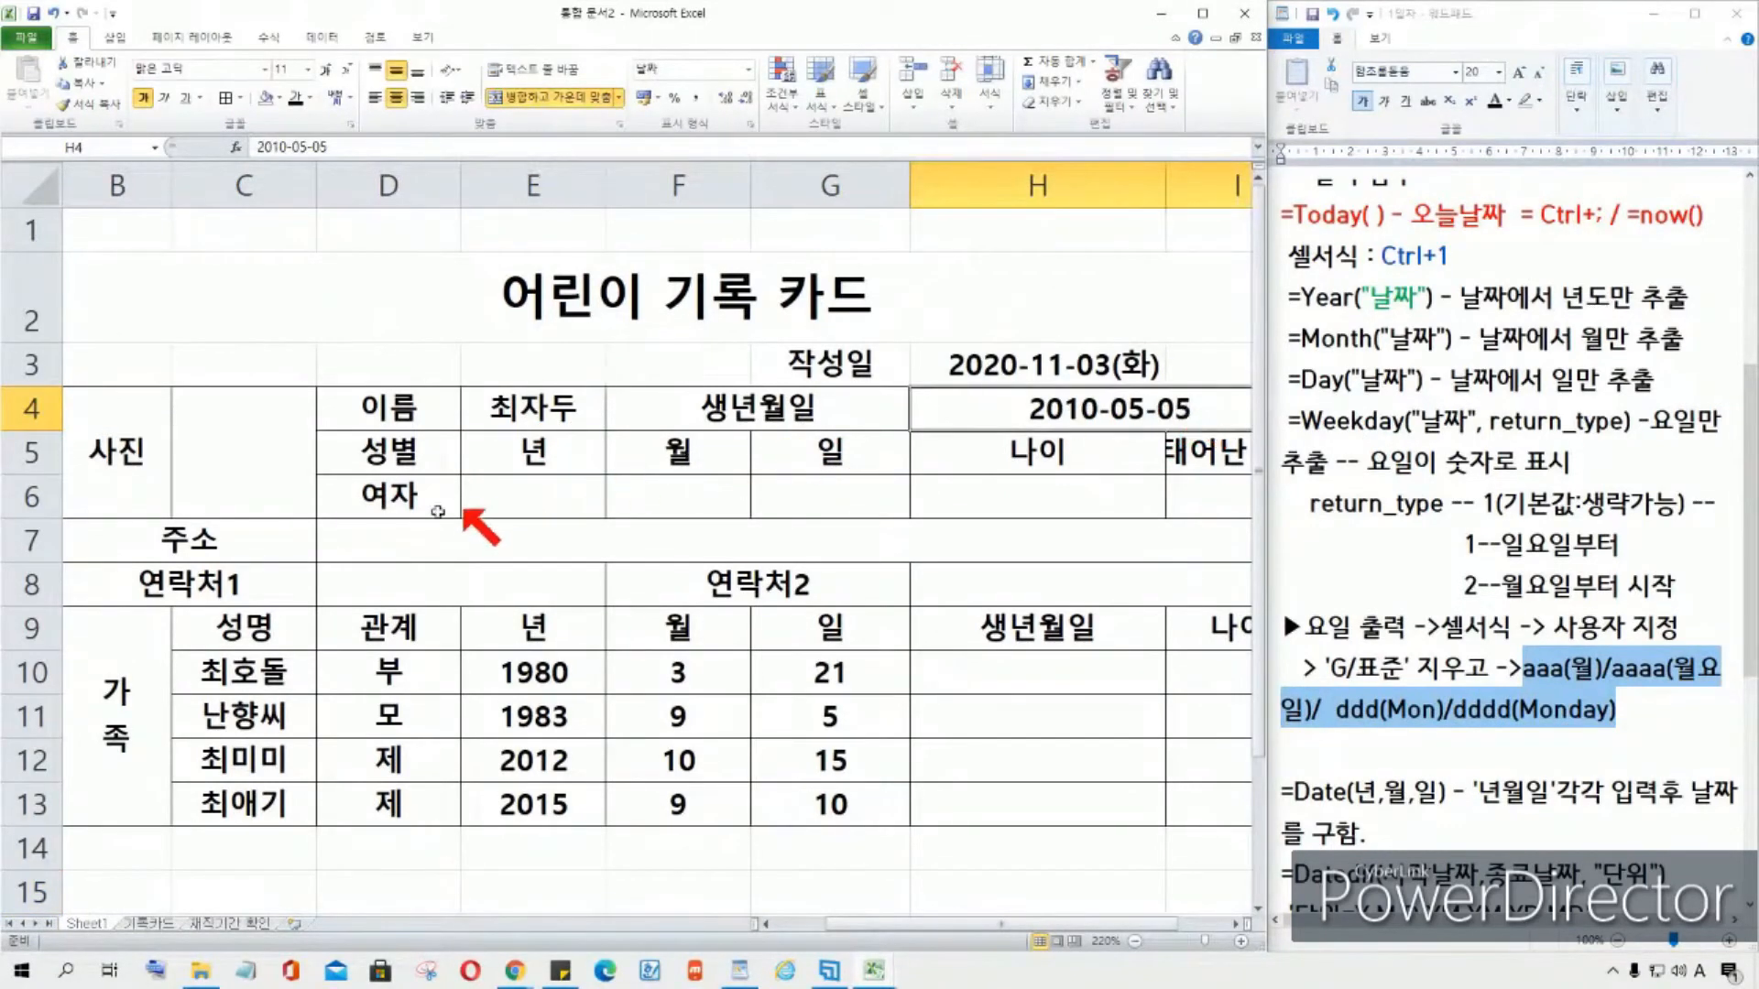
click(405, 497)
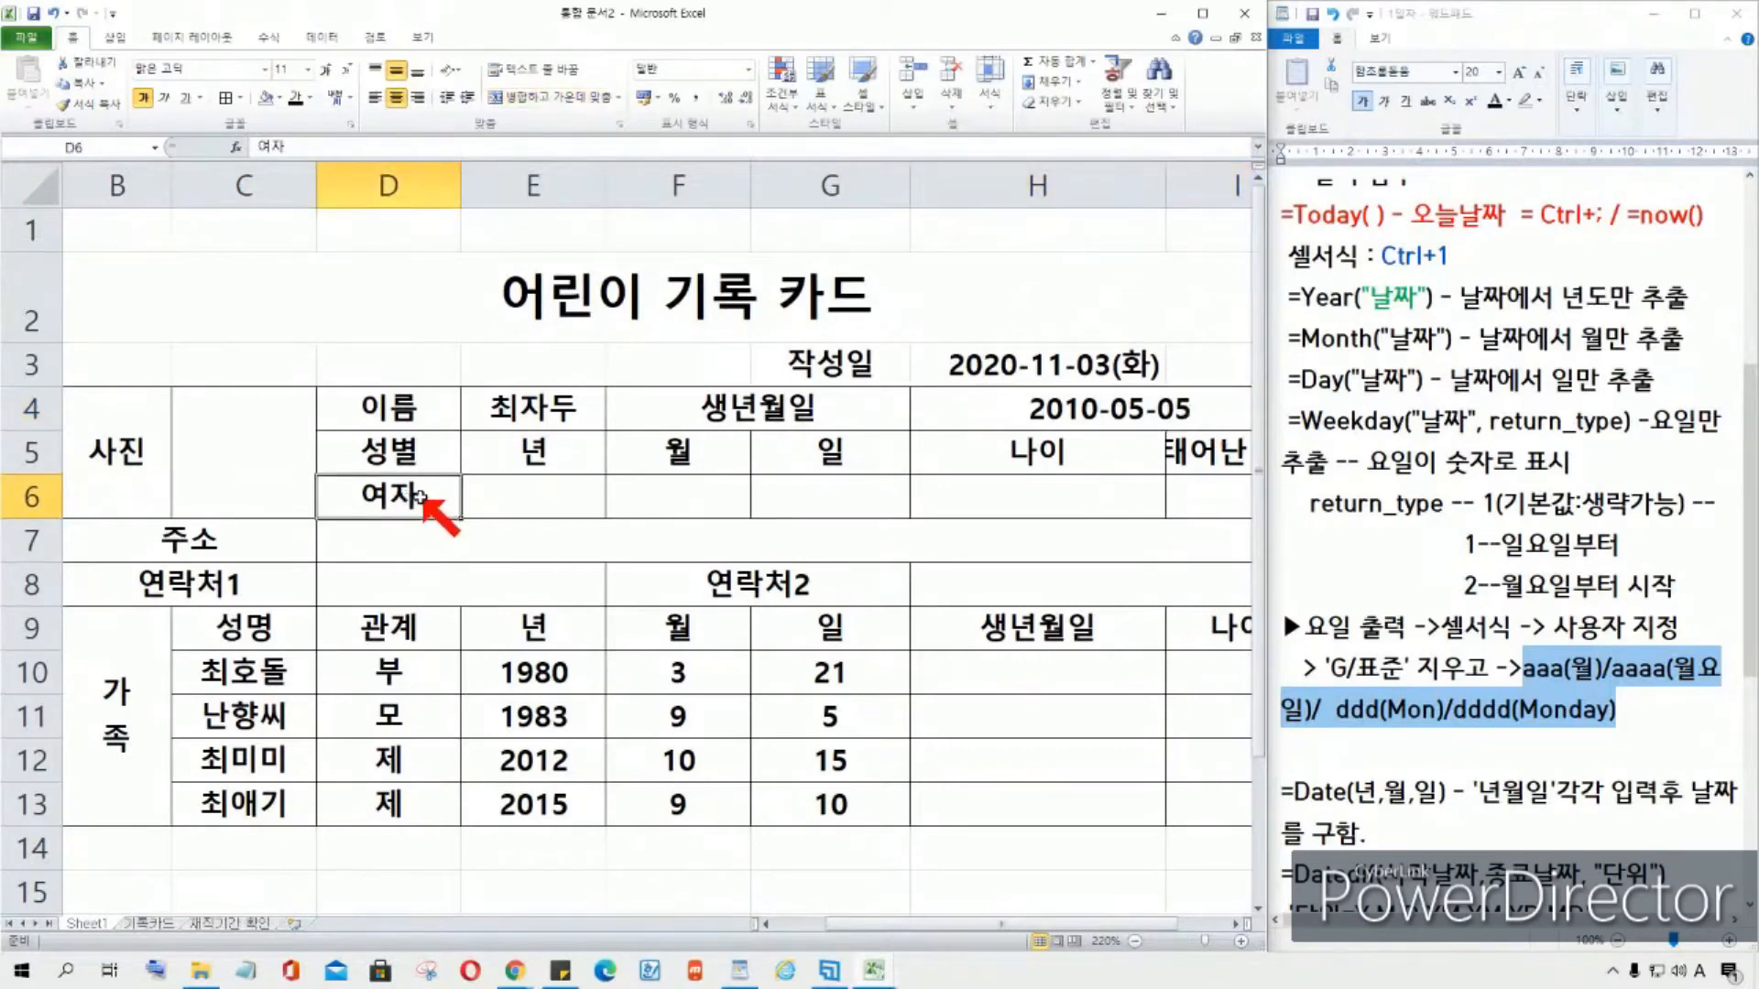
click(524, 498)
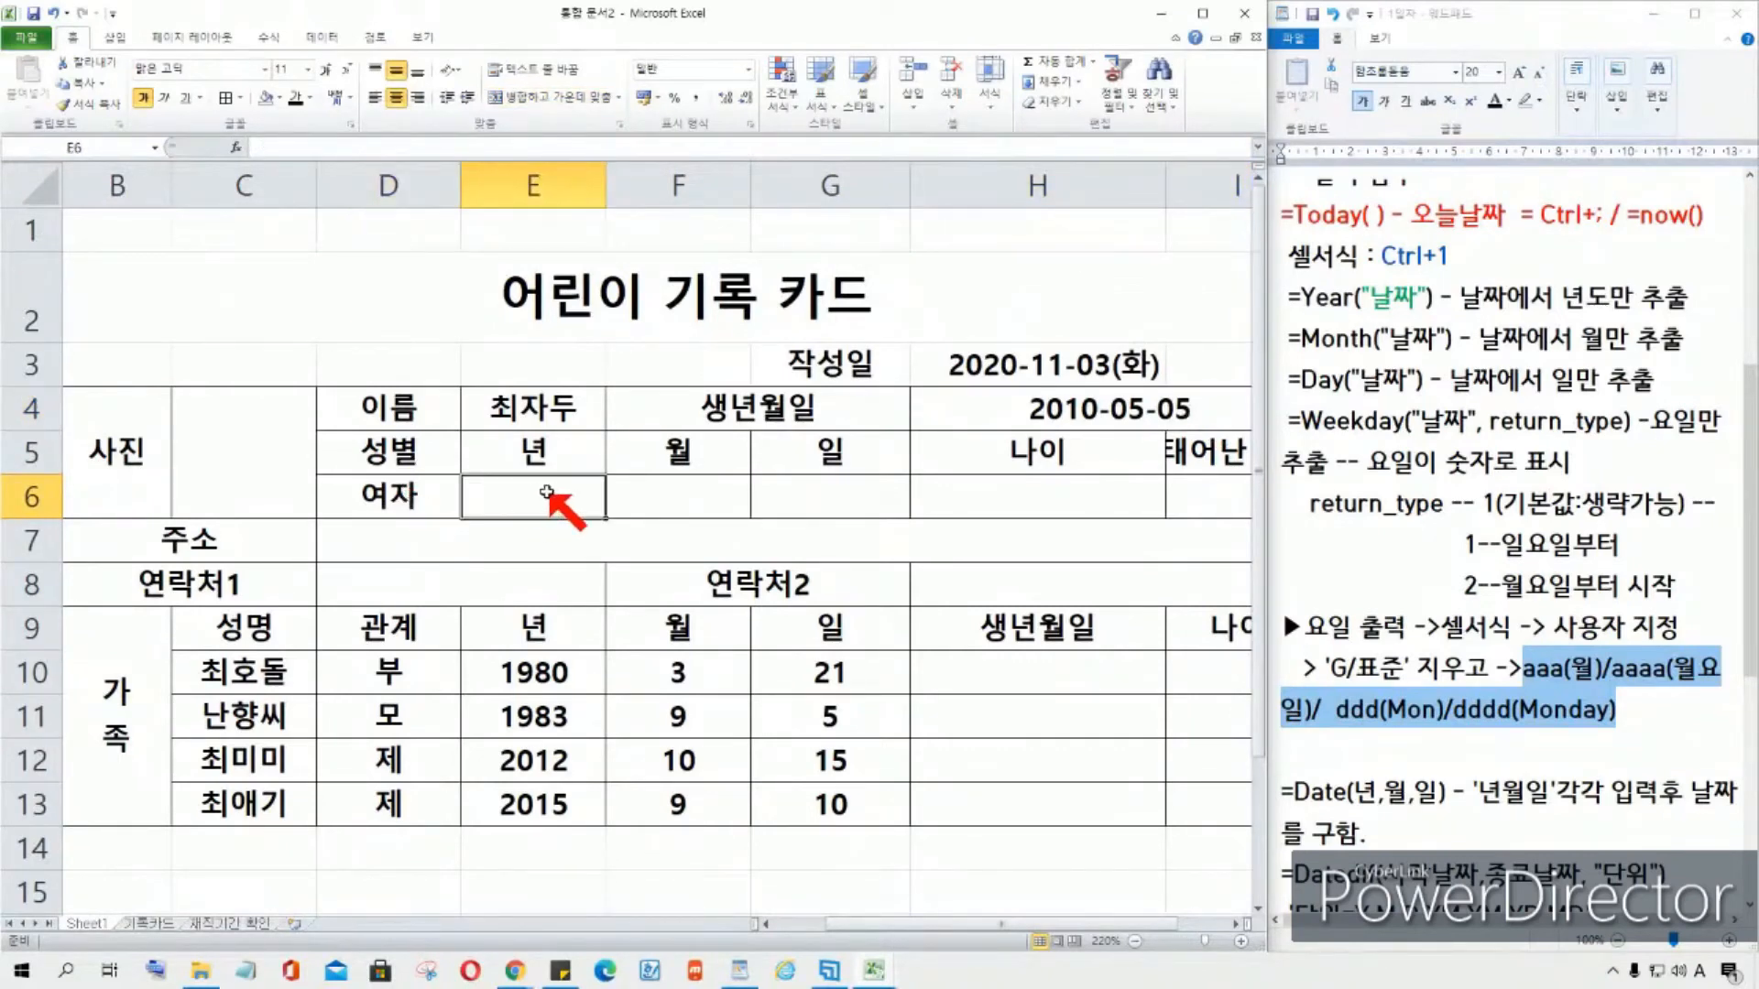
key(ctrl)
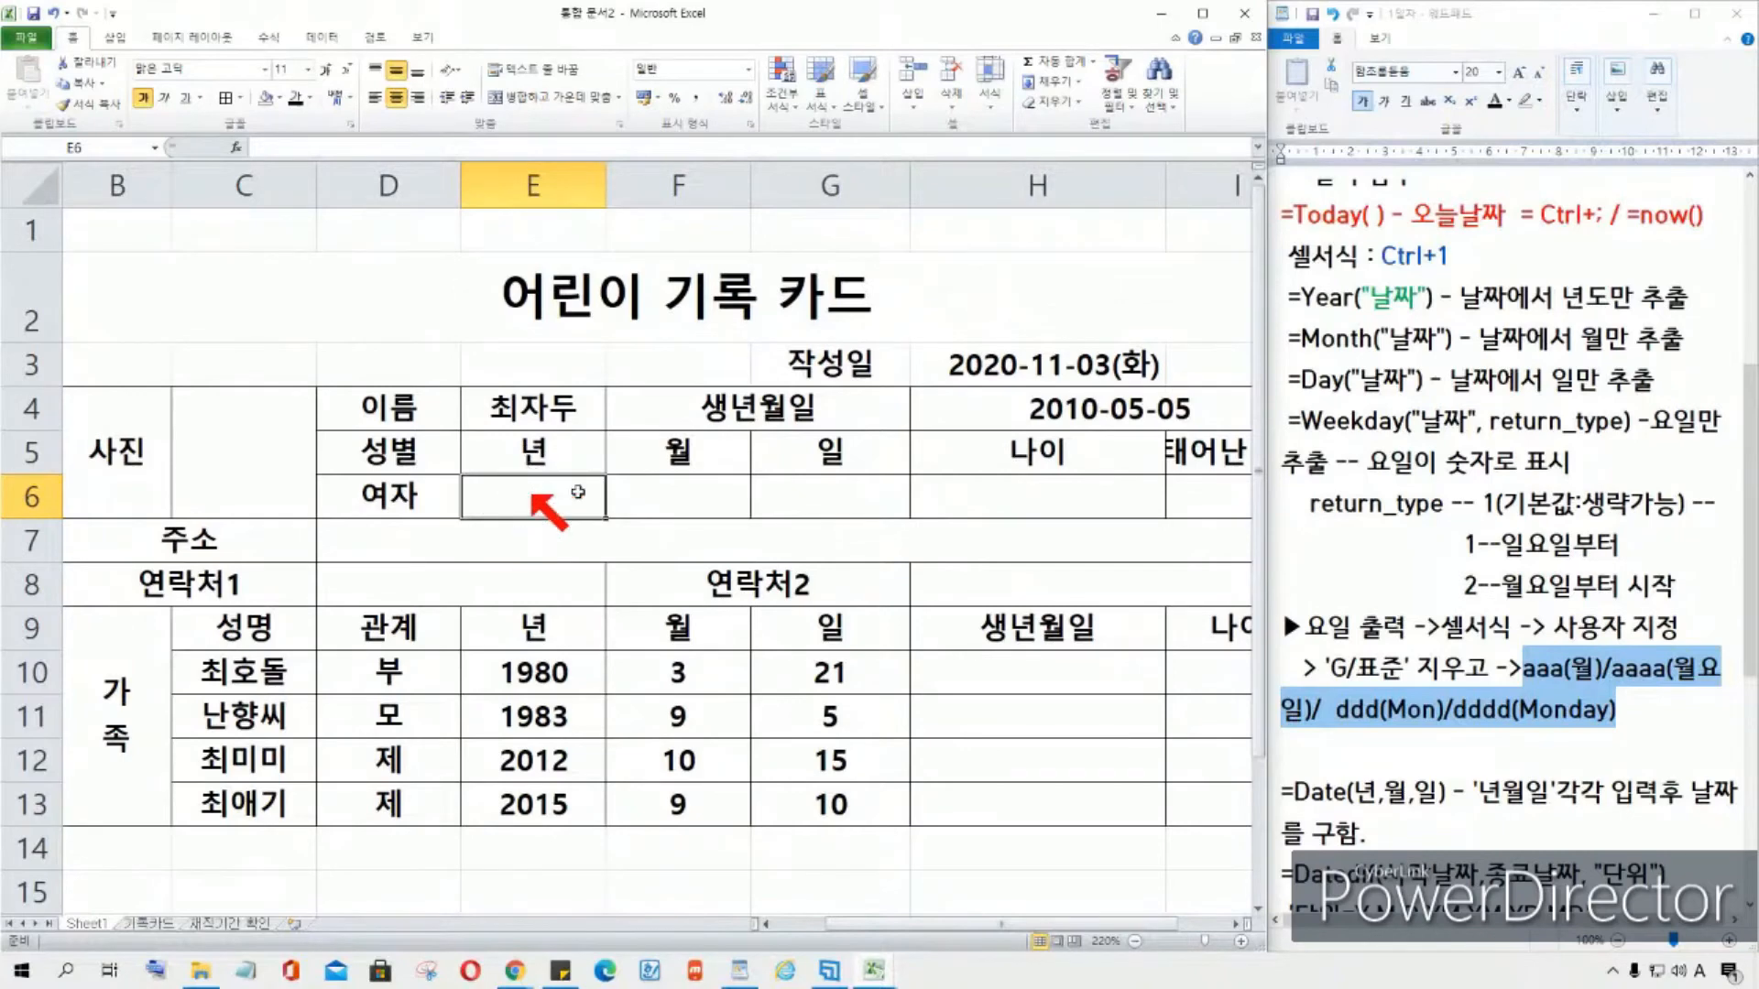
click(663, 502)
click(841, 497)
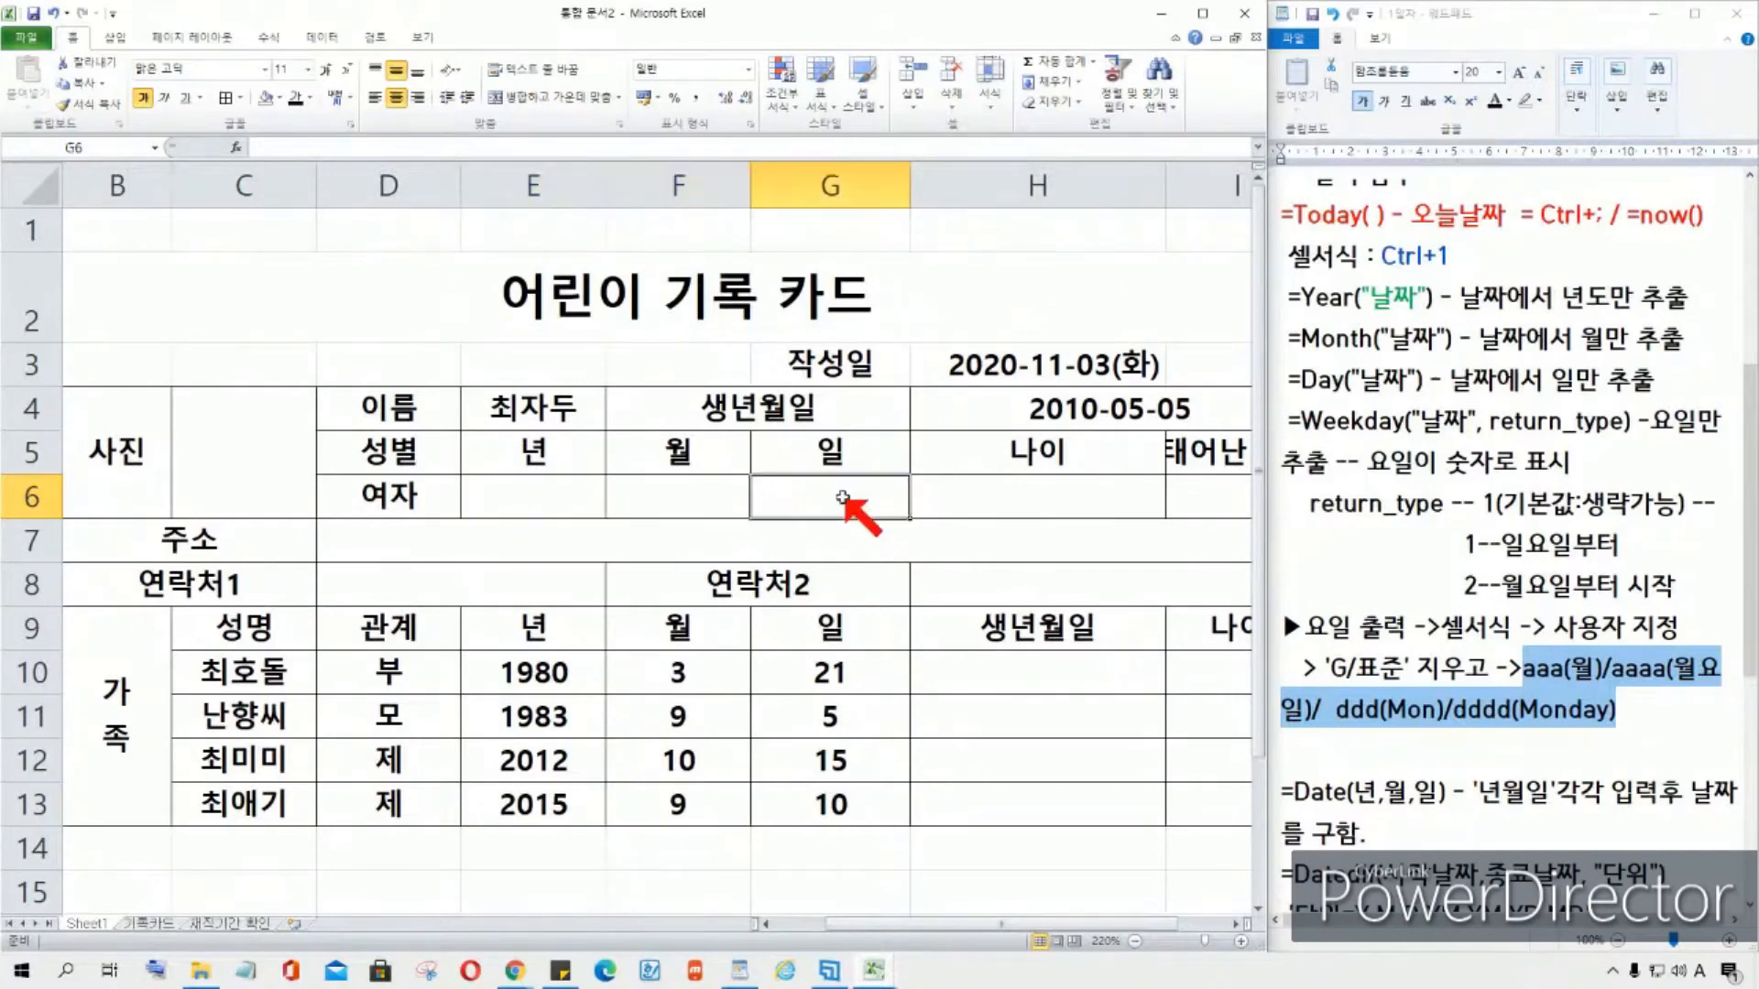
click(540, 494)
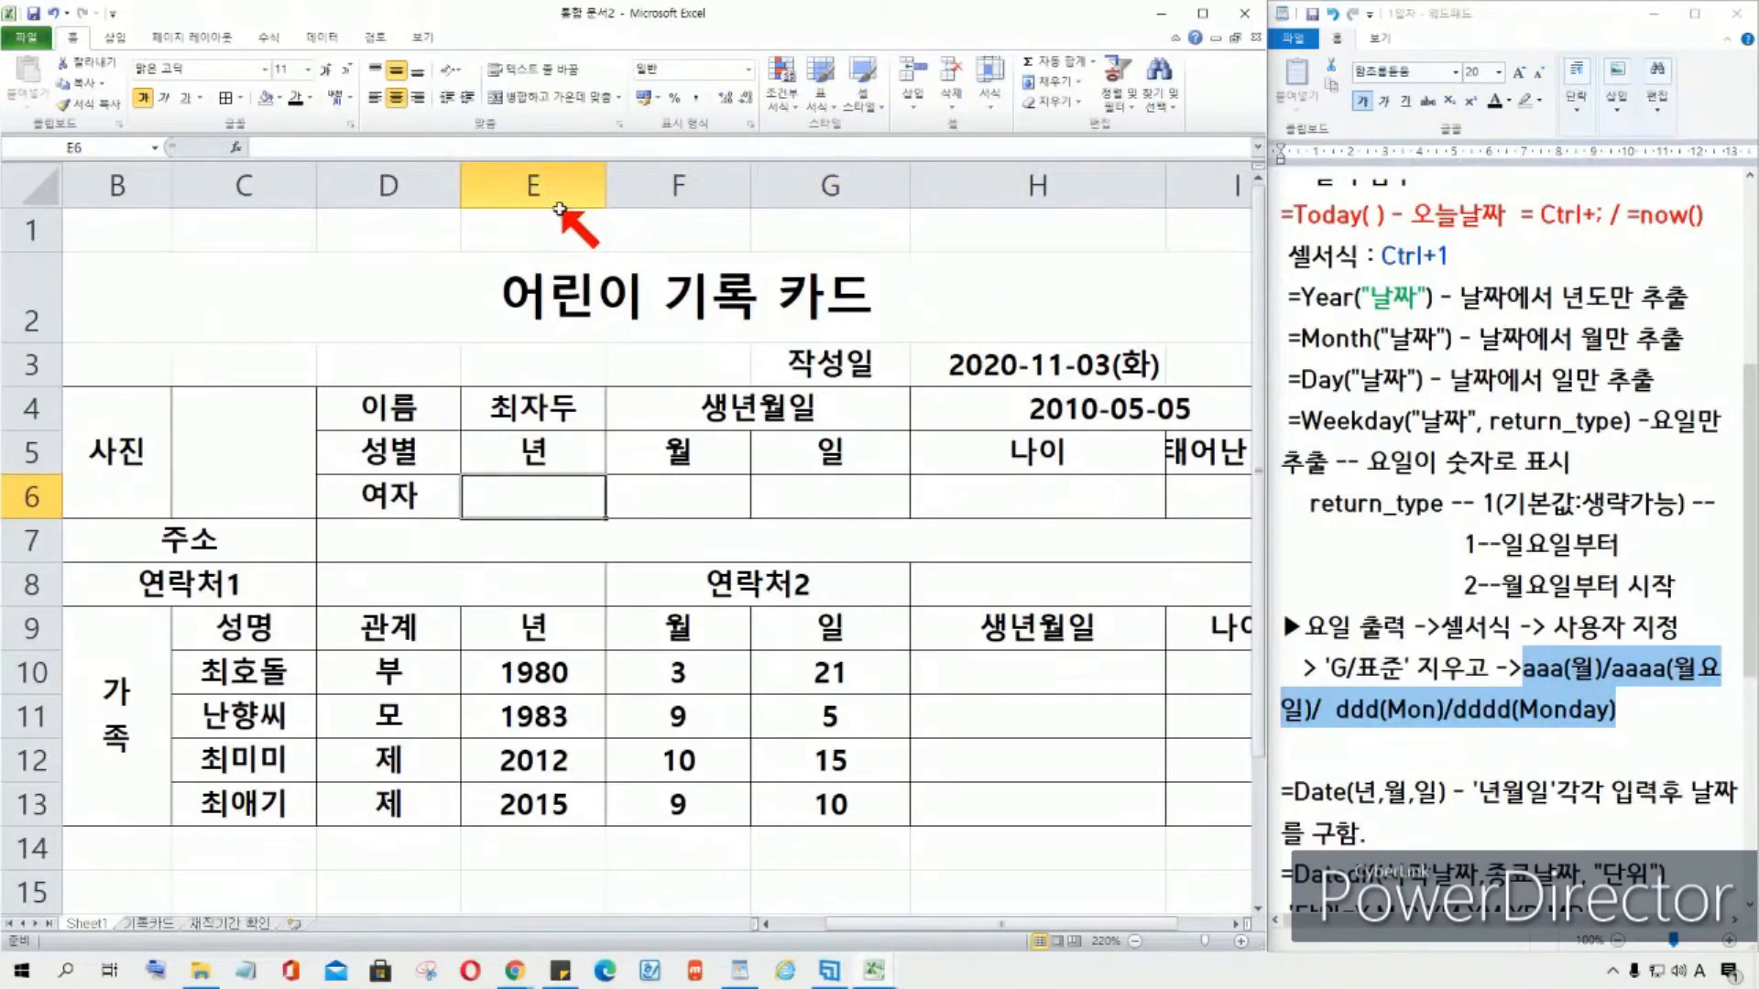
Step: Begin a formula with the YEAR function in cell E6 of the record card
click(528, 497)
text(=)
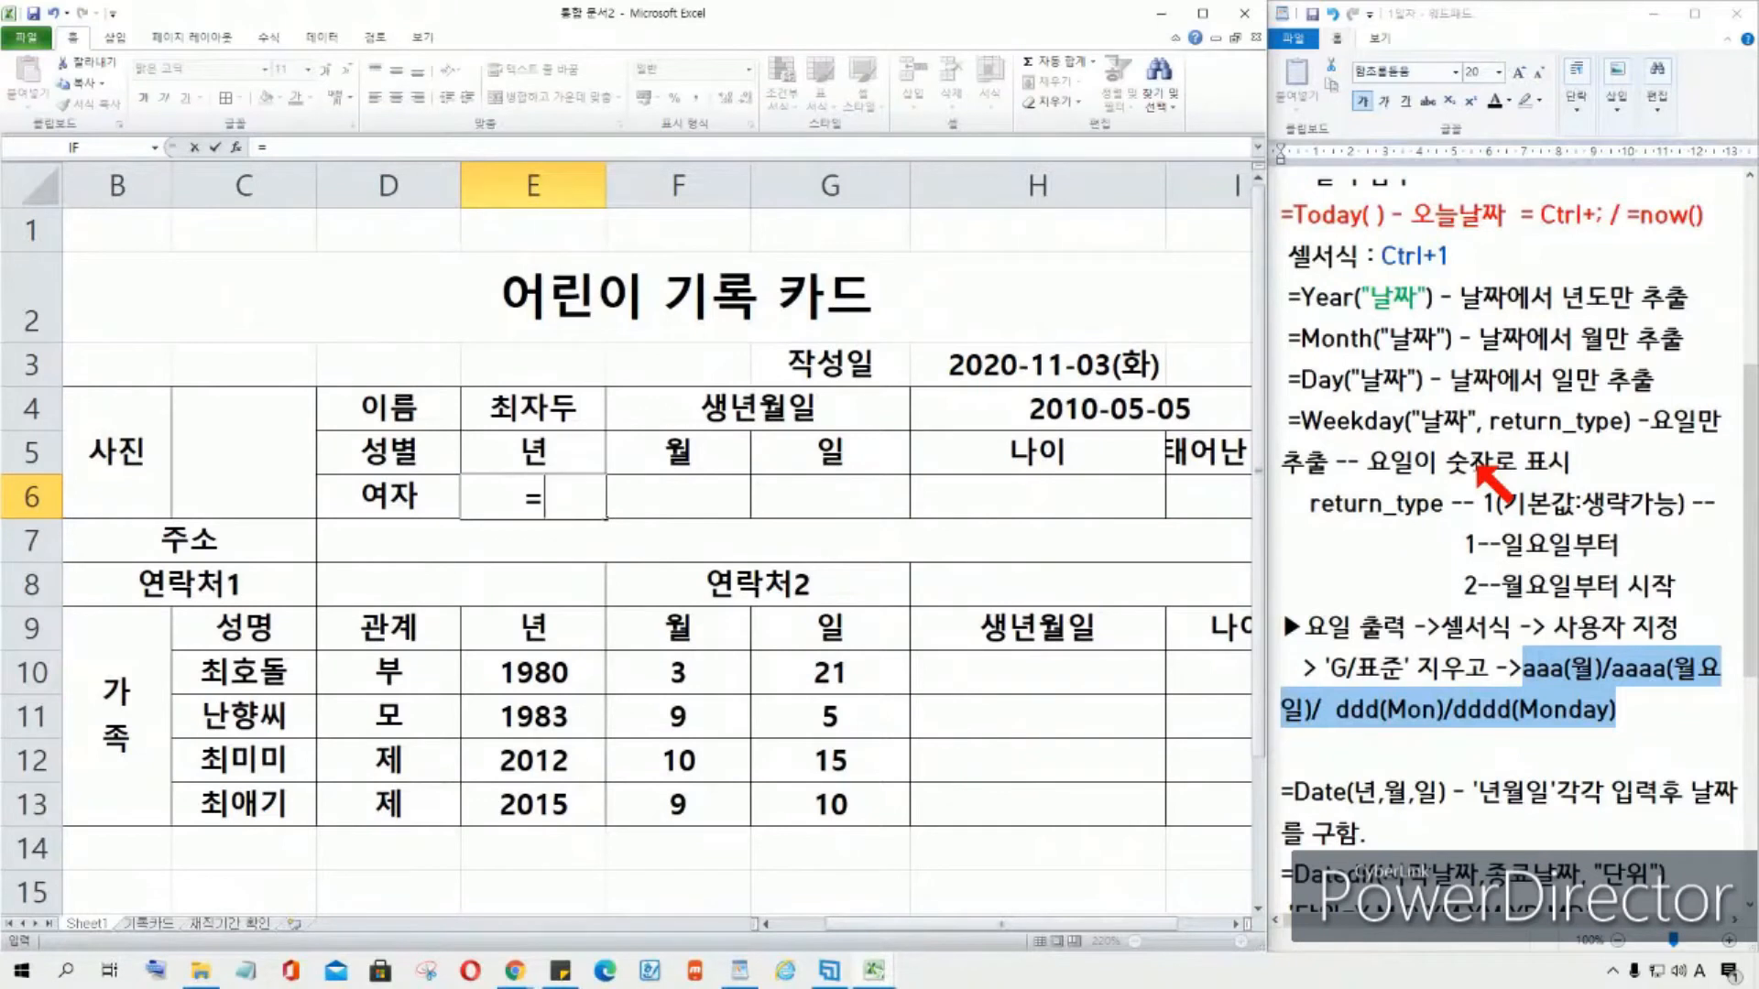
text(y)
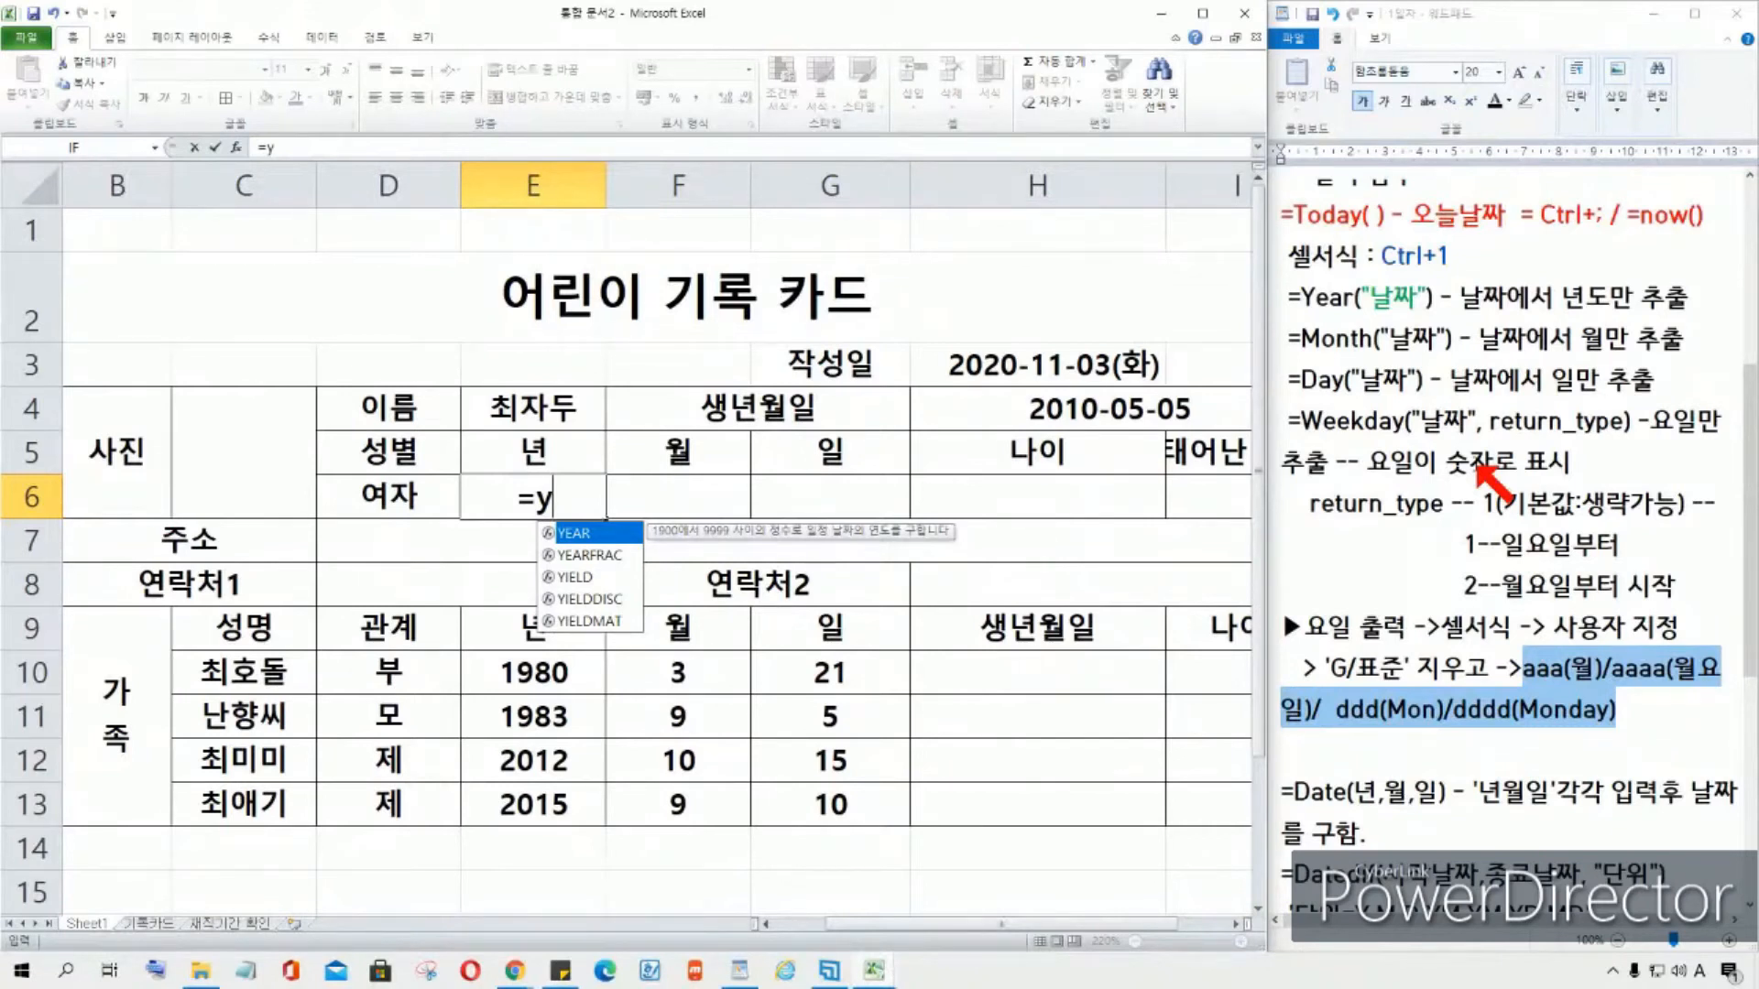
double_click(582, 542)
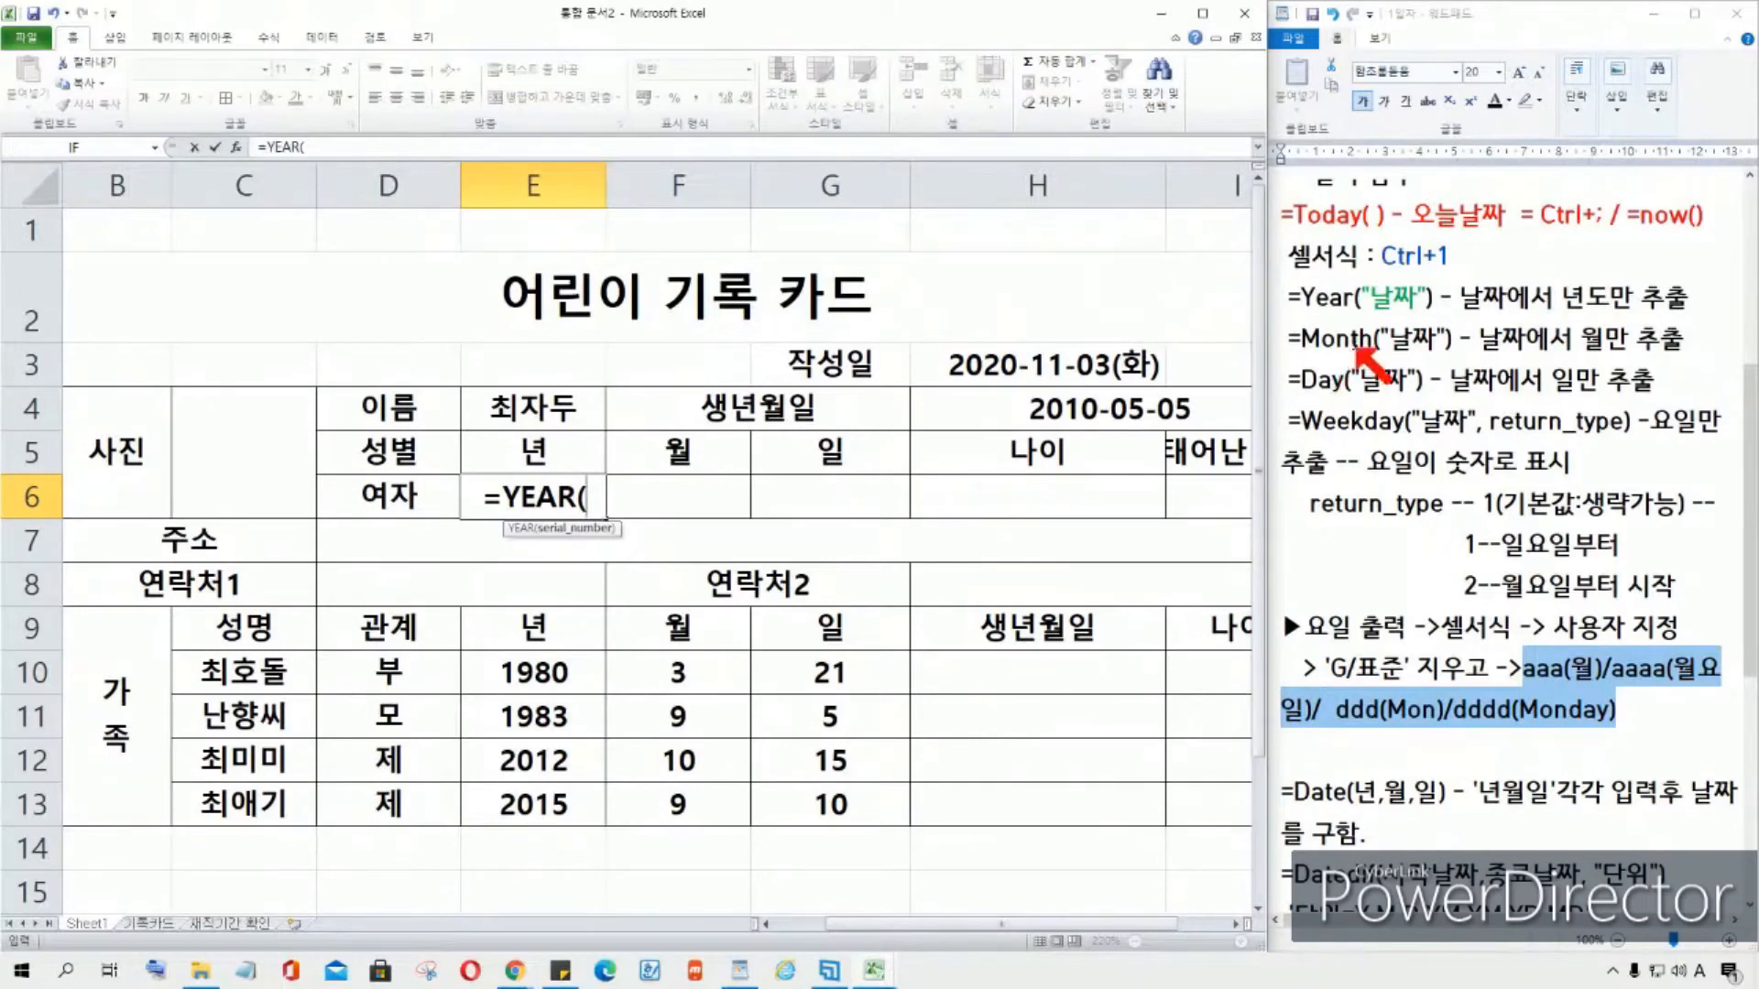
Step: In the WordPad notes, colour the Month function's "날짜" argument green and its closing parenthesis black
click(1386, 331)
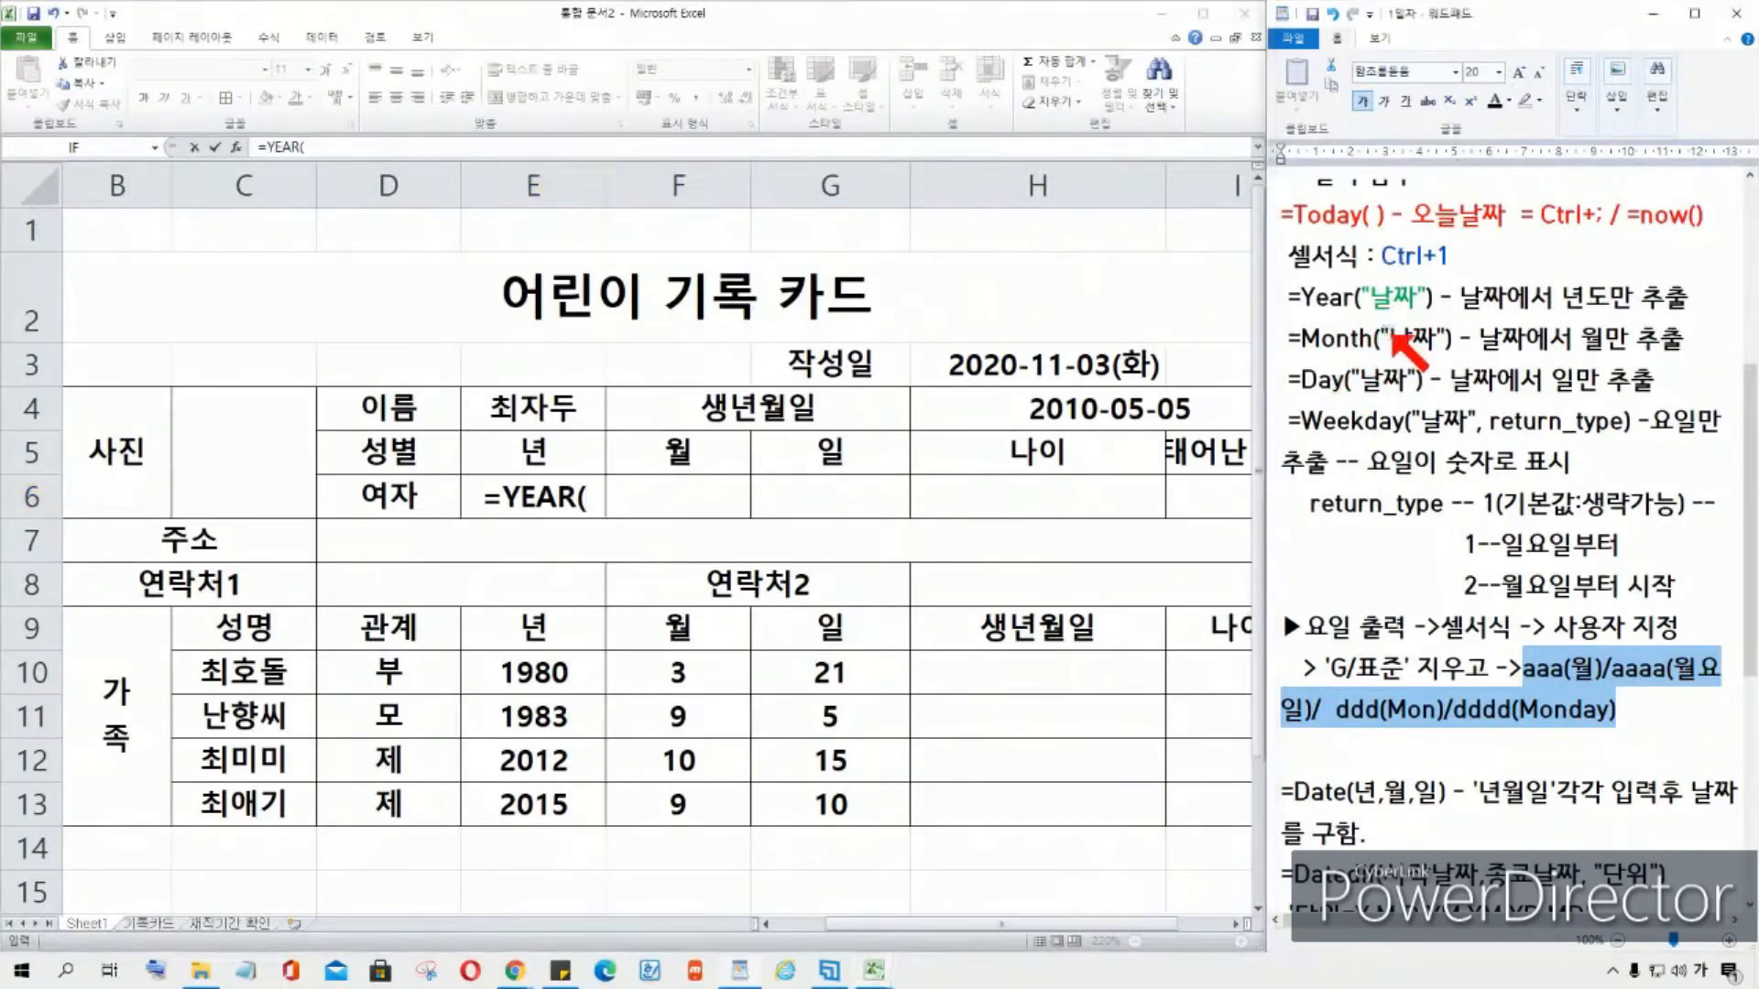
drag(1378, 338, 1445, 341)
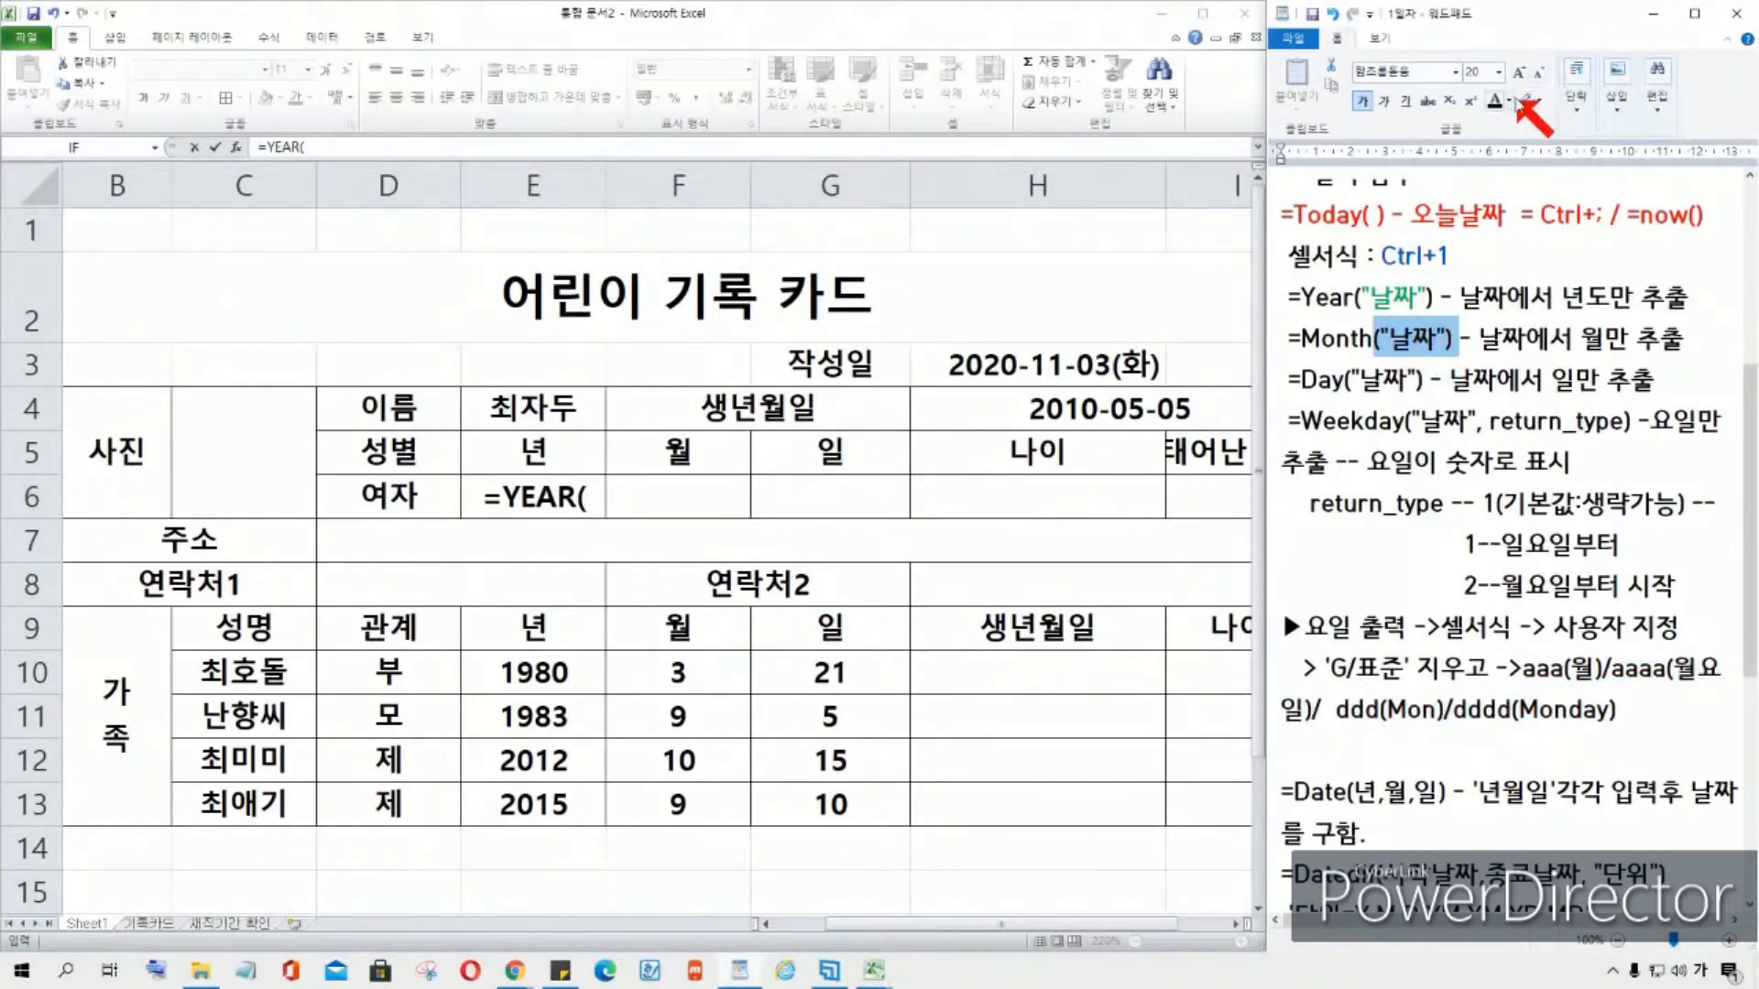
click(1509, 107)
click(1539, 224)
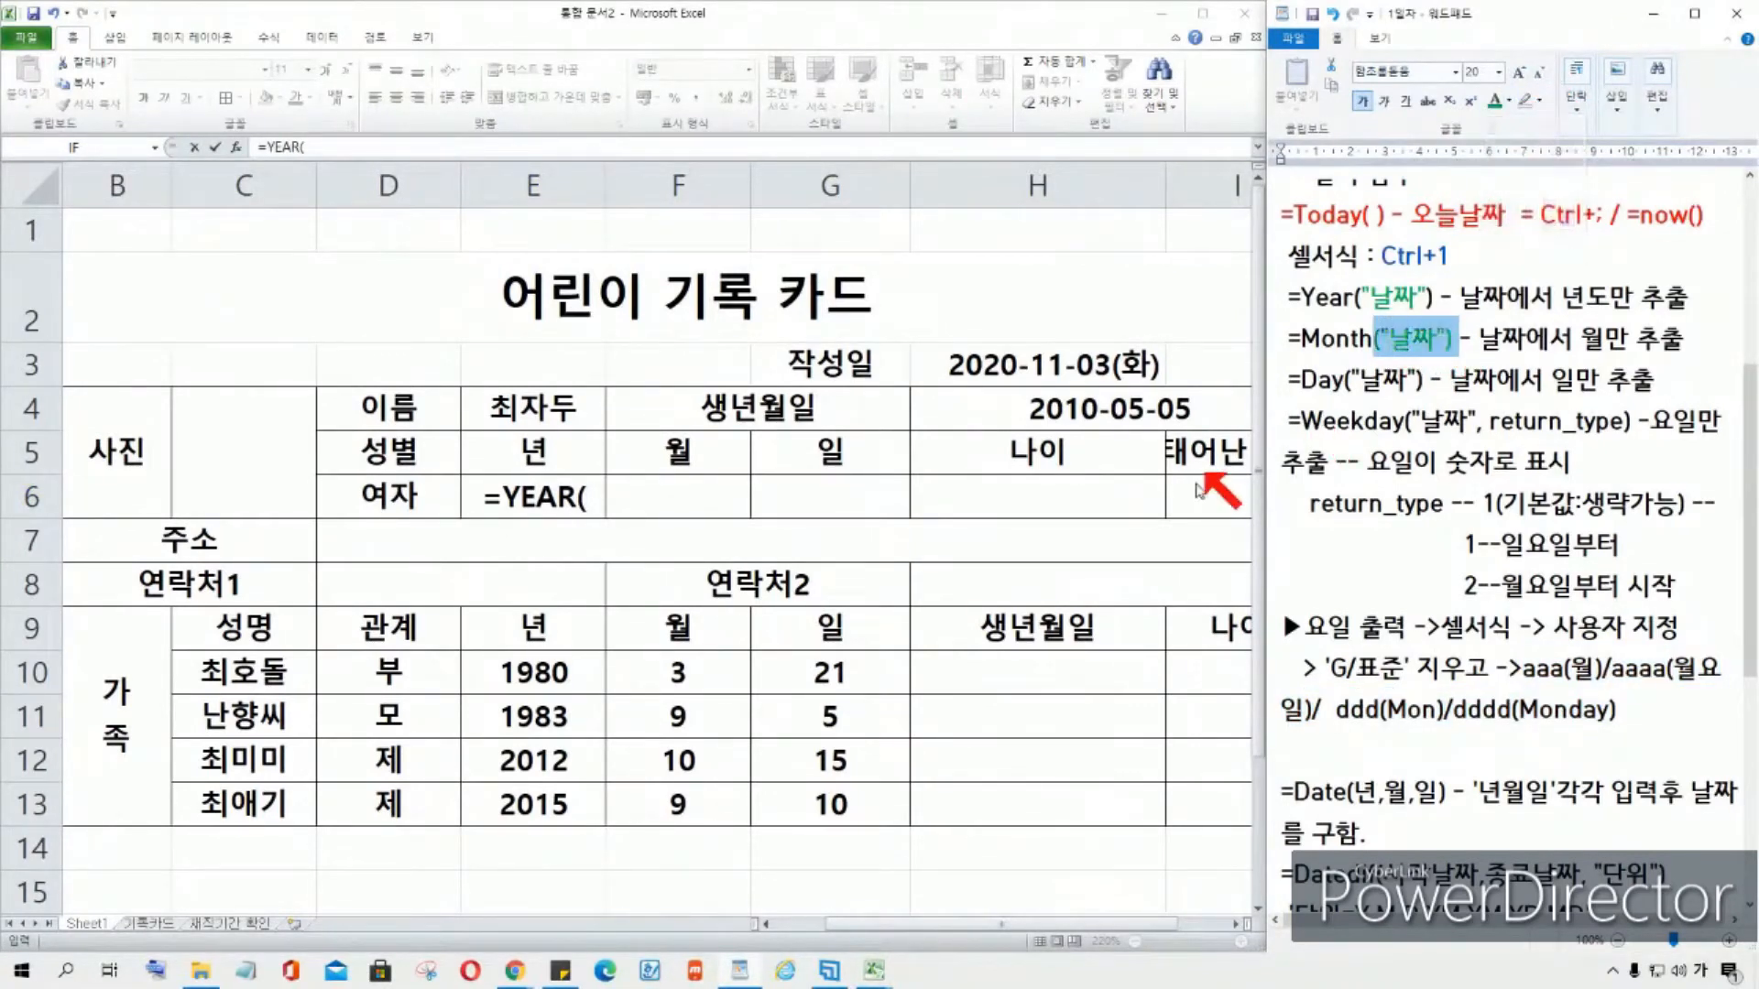
click(1449, 344)
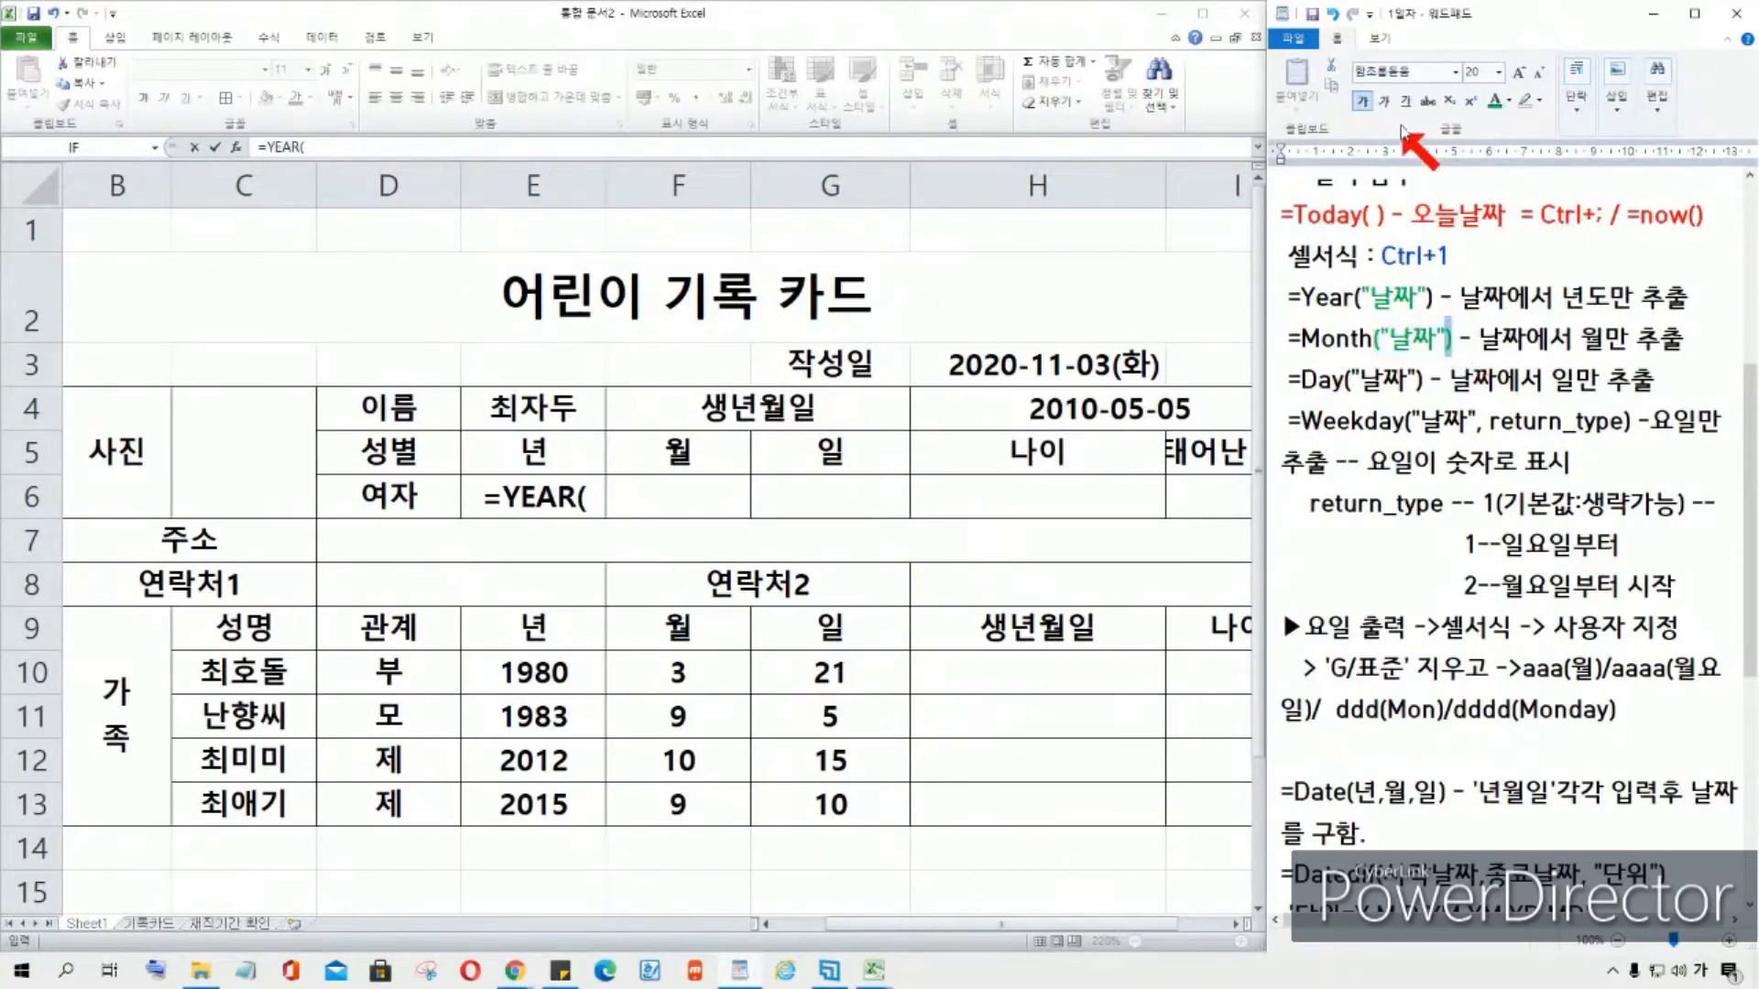
click(1509, 102)
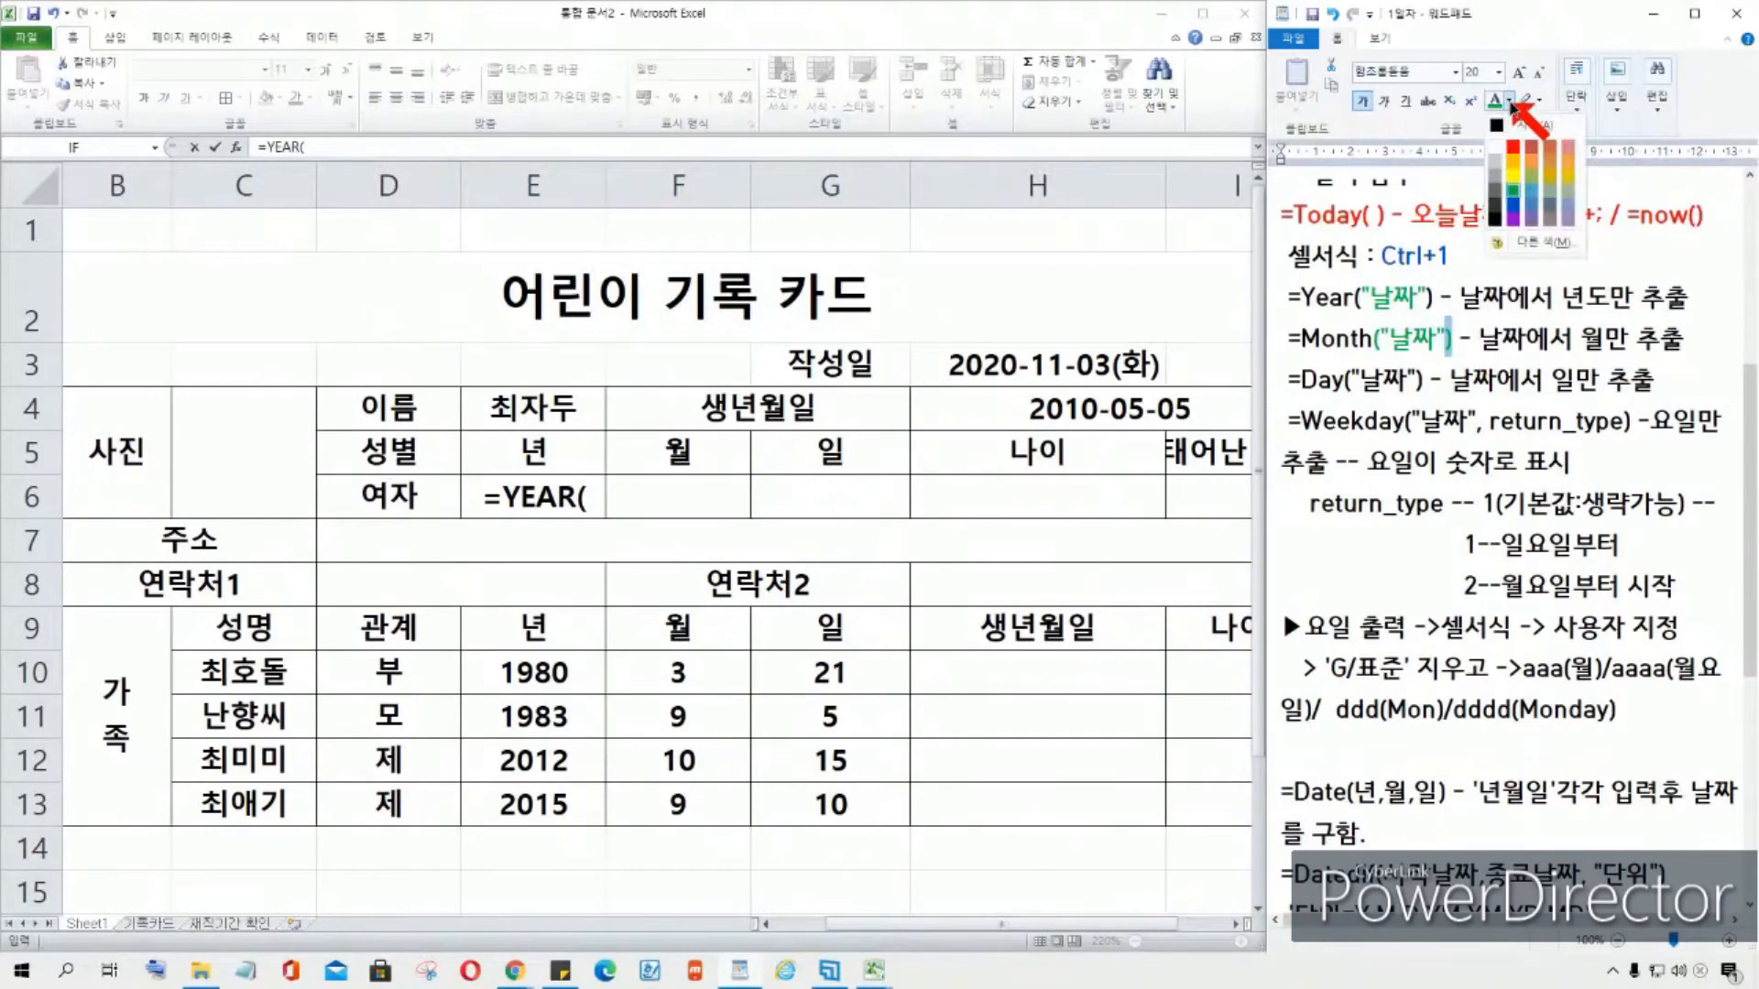
click(1510, 102)
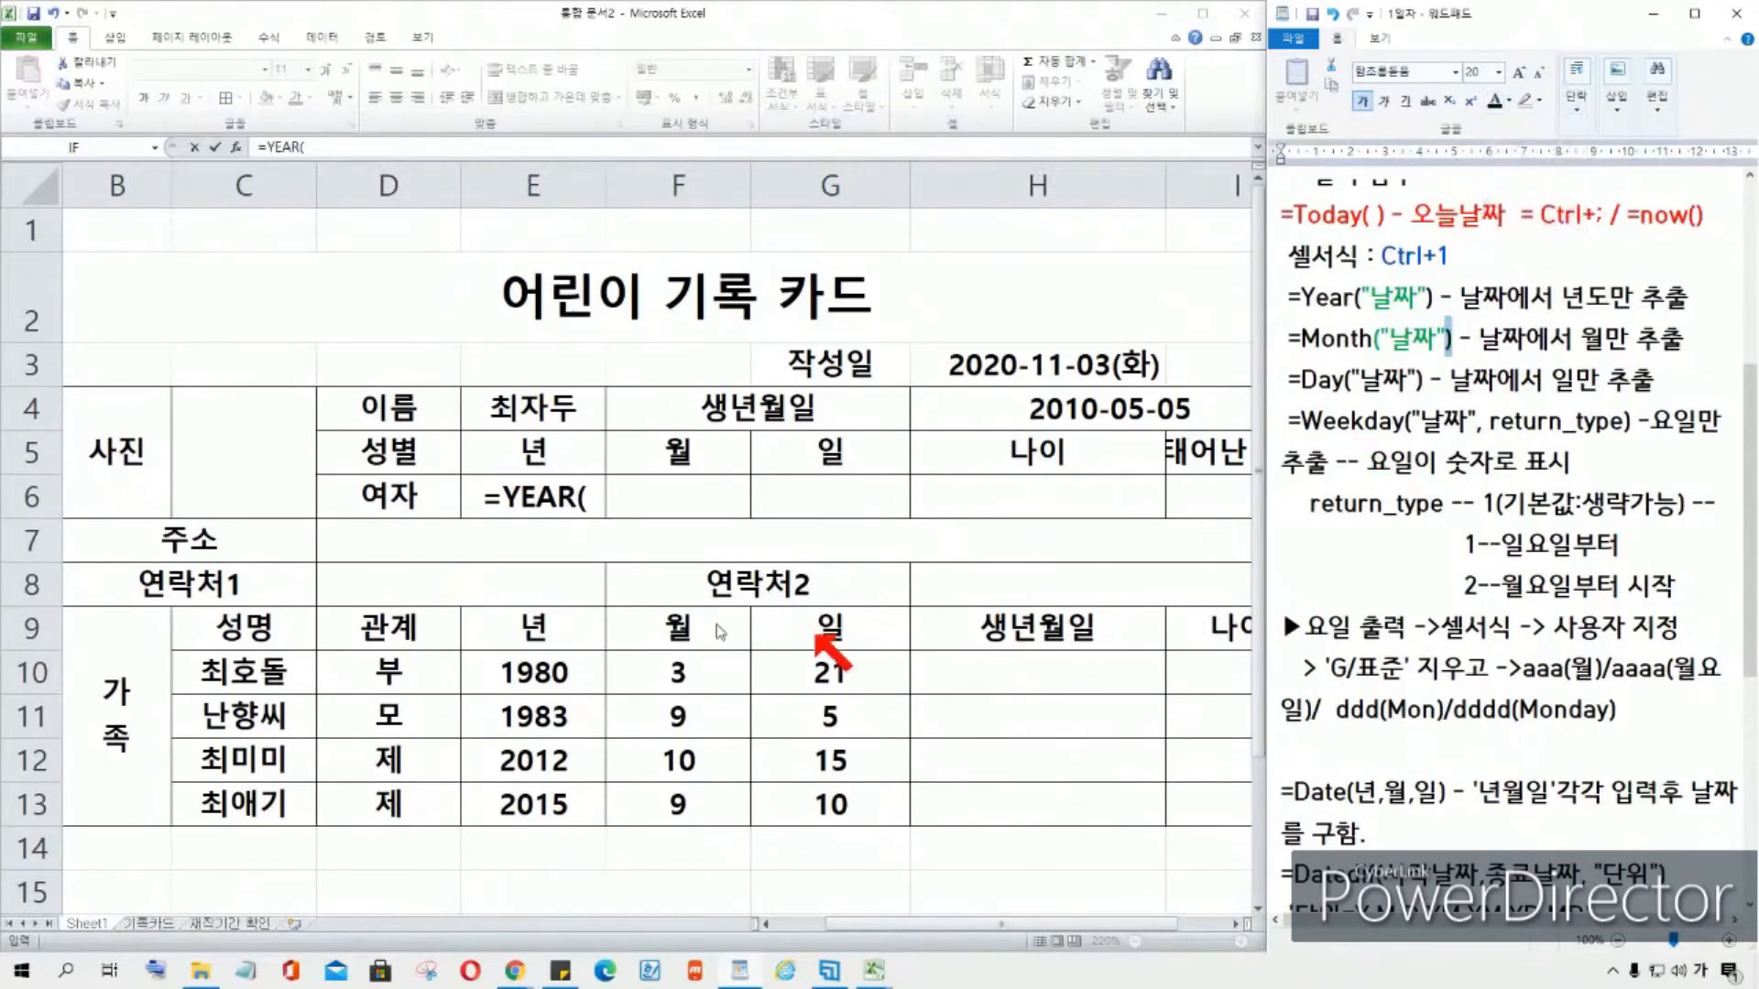
Step: Return to Excel and complete the YEAR formula in cell E6 with the birth date cell H4 as its argument
click(603, 513)
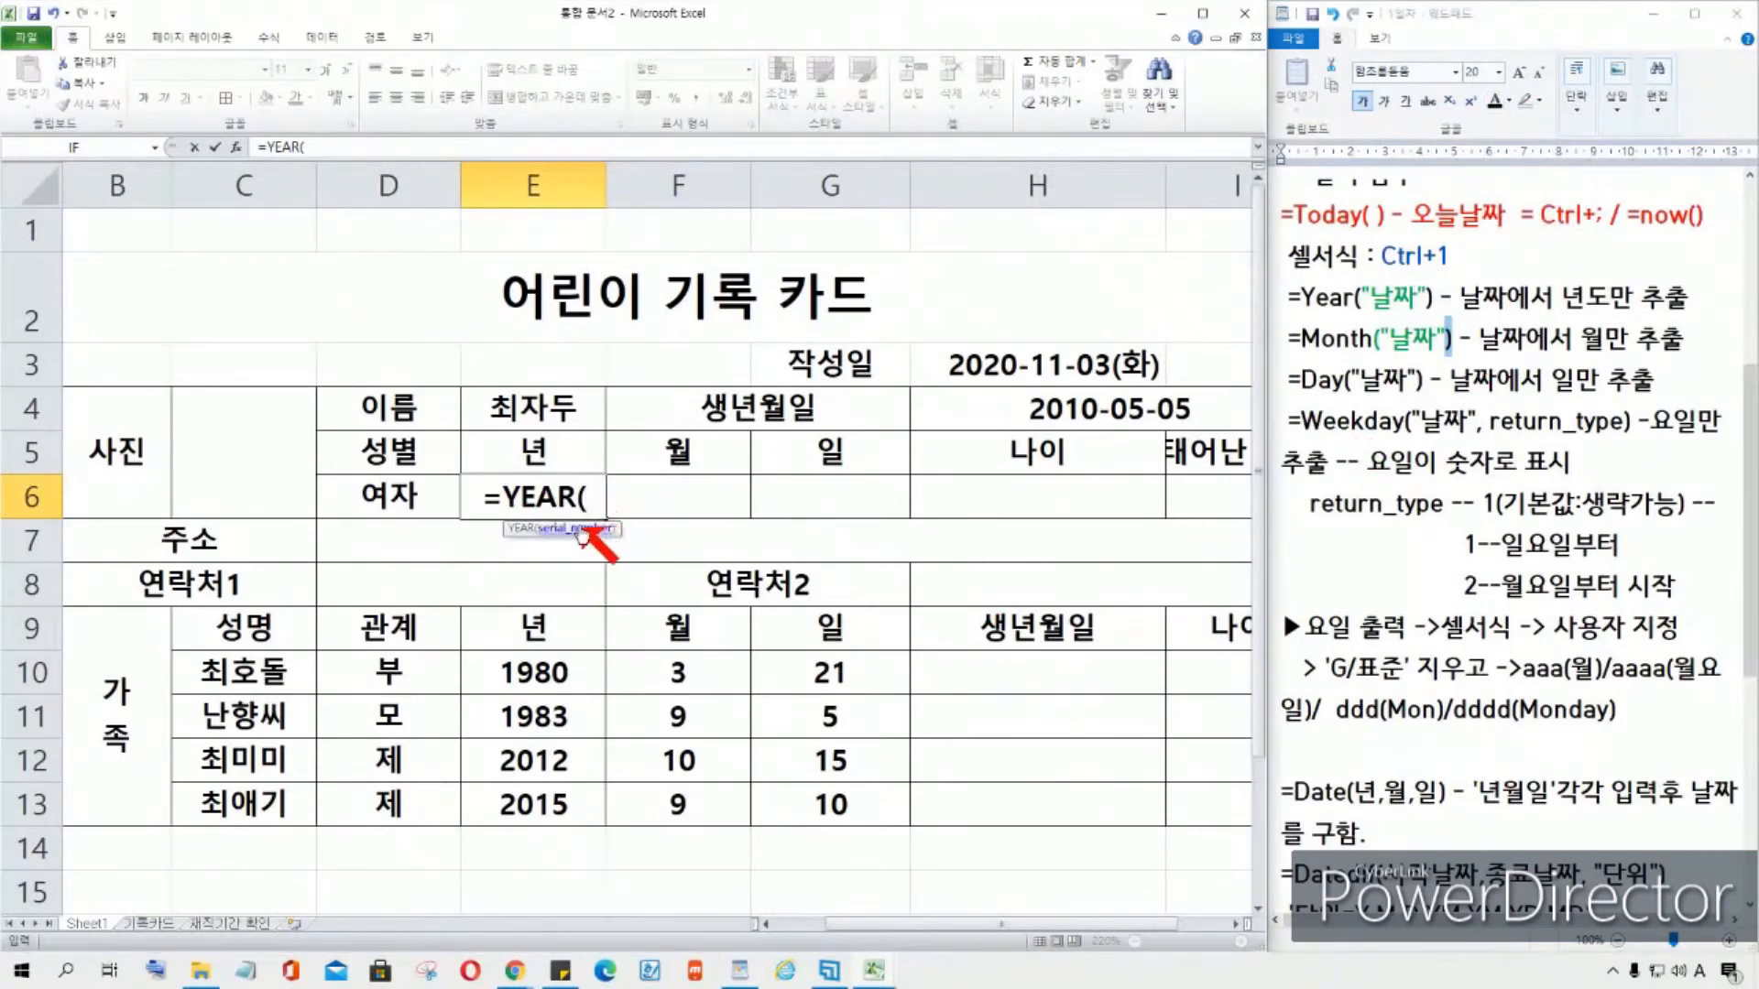
click(1111, 403)
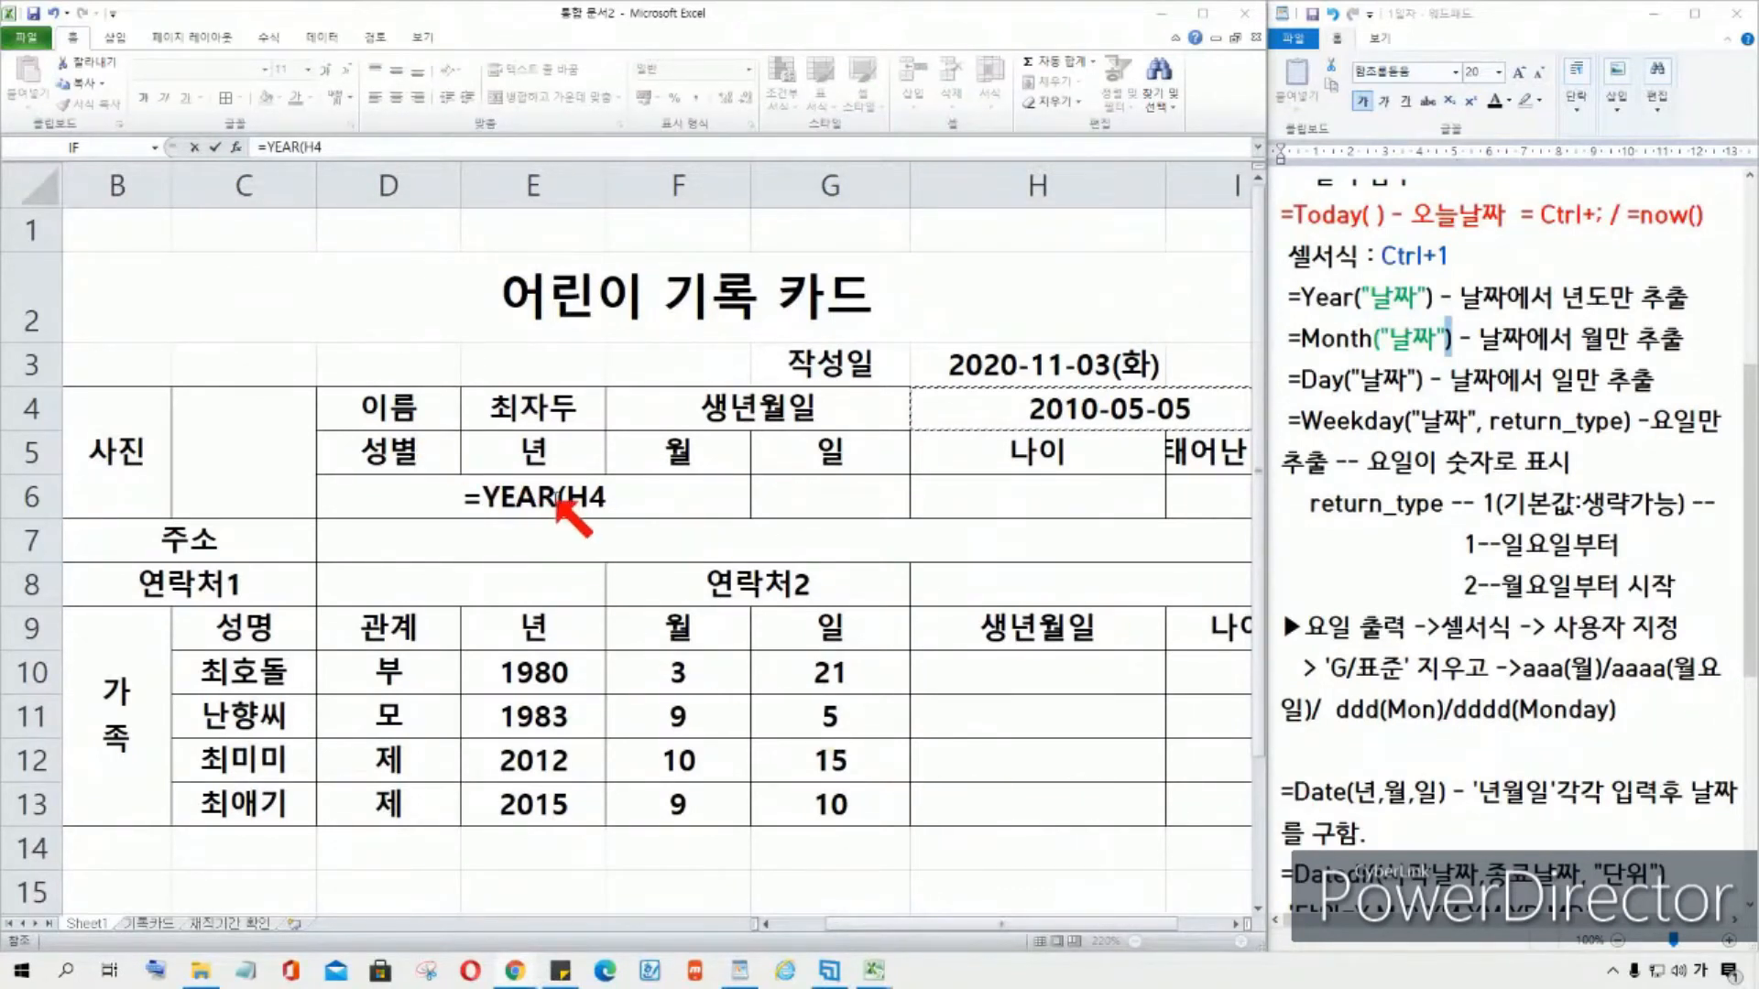
key(Return)
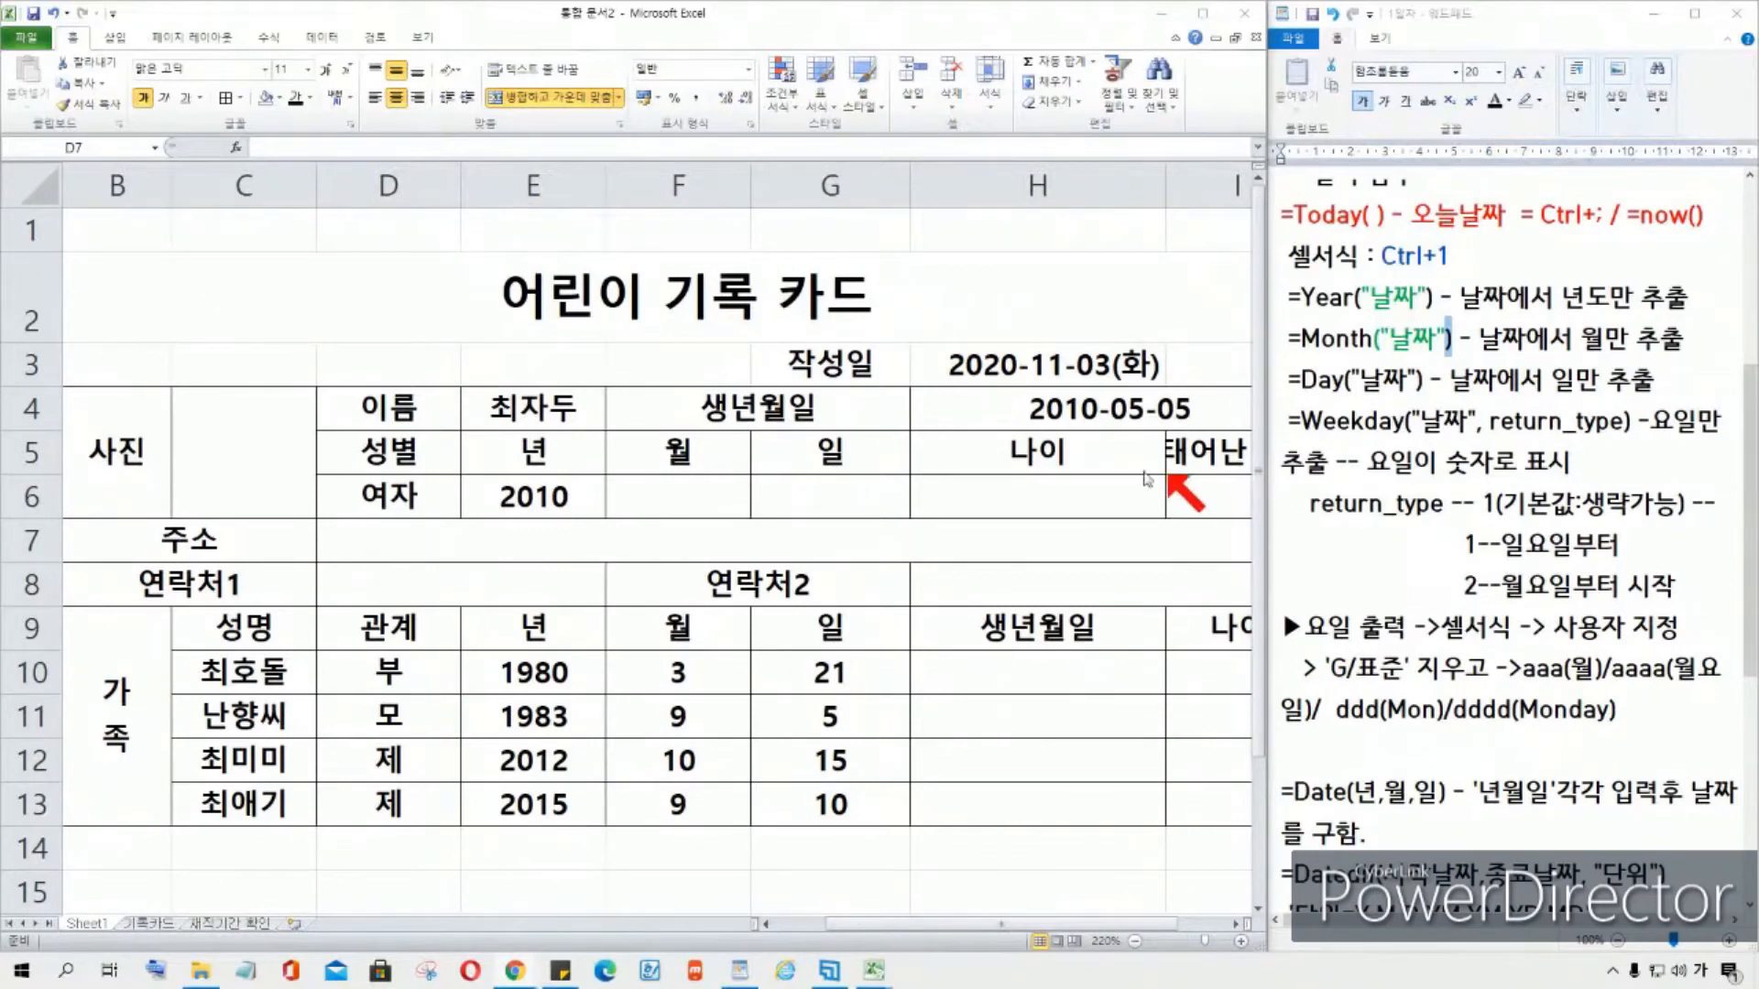
Step: Enter a MONTH formula in cell F6 that takes the creation date cell H3 as its argument
click(694, 500)
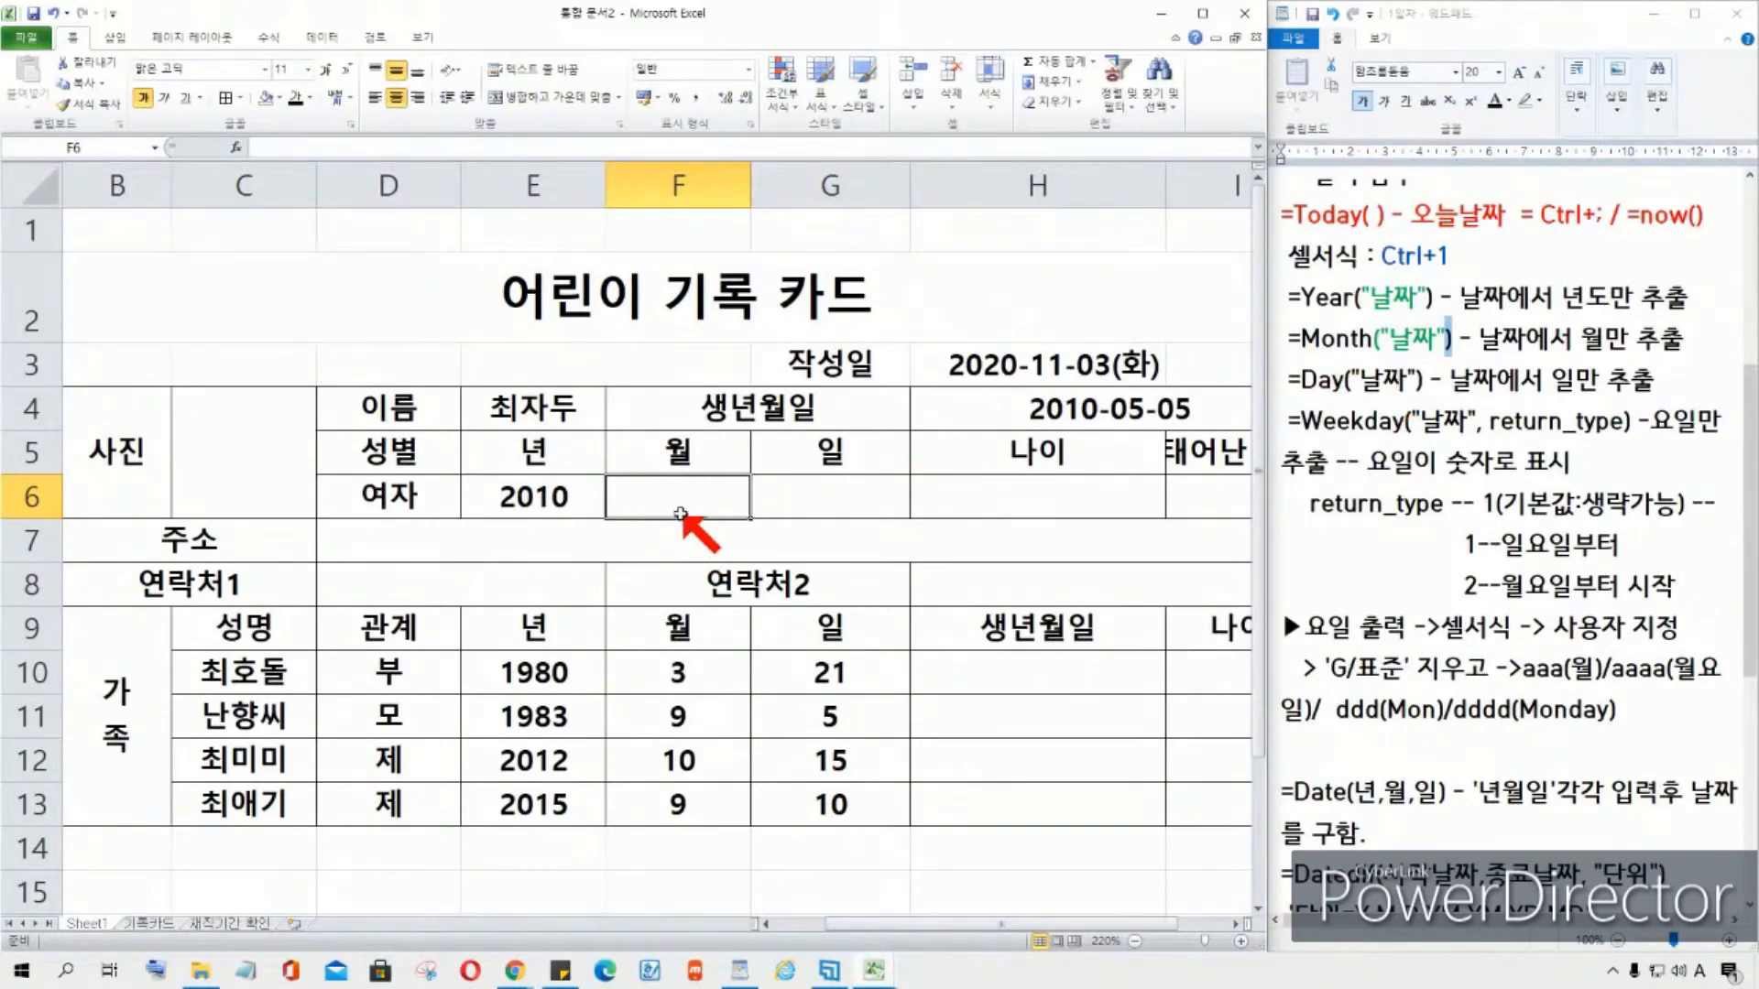
text(=mo)
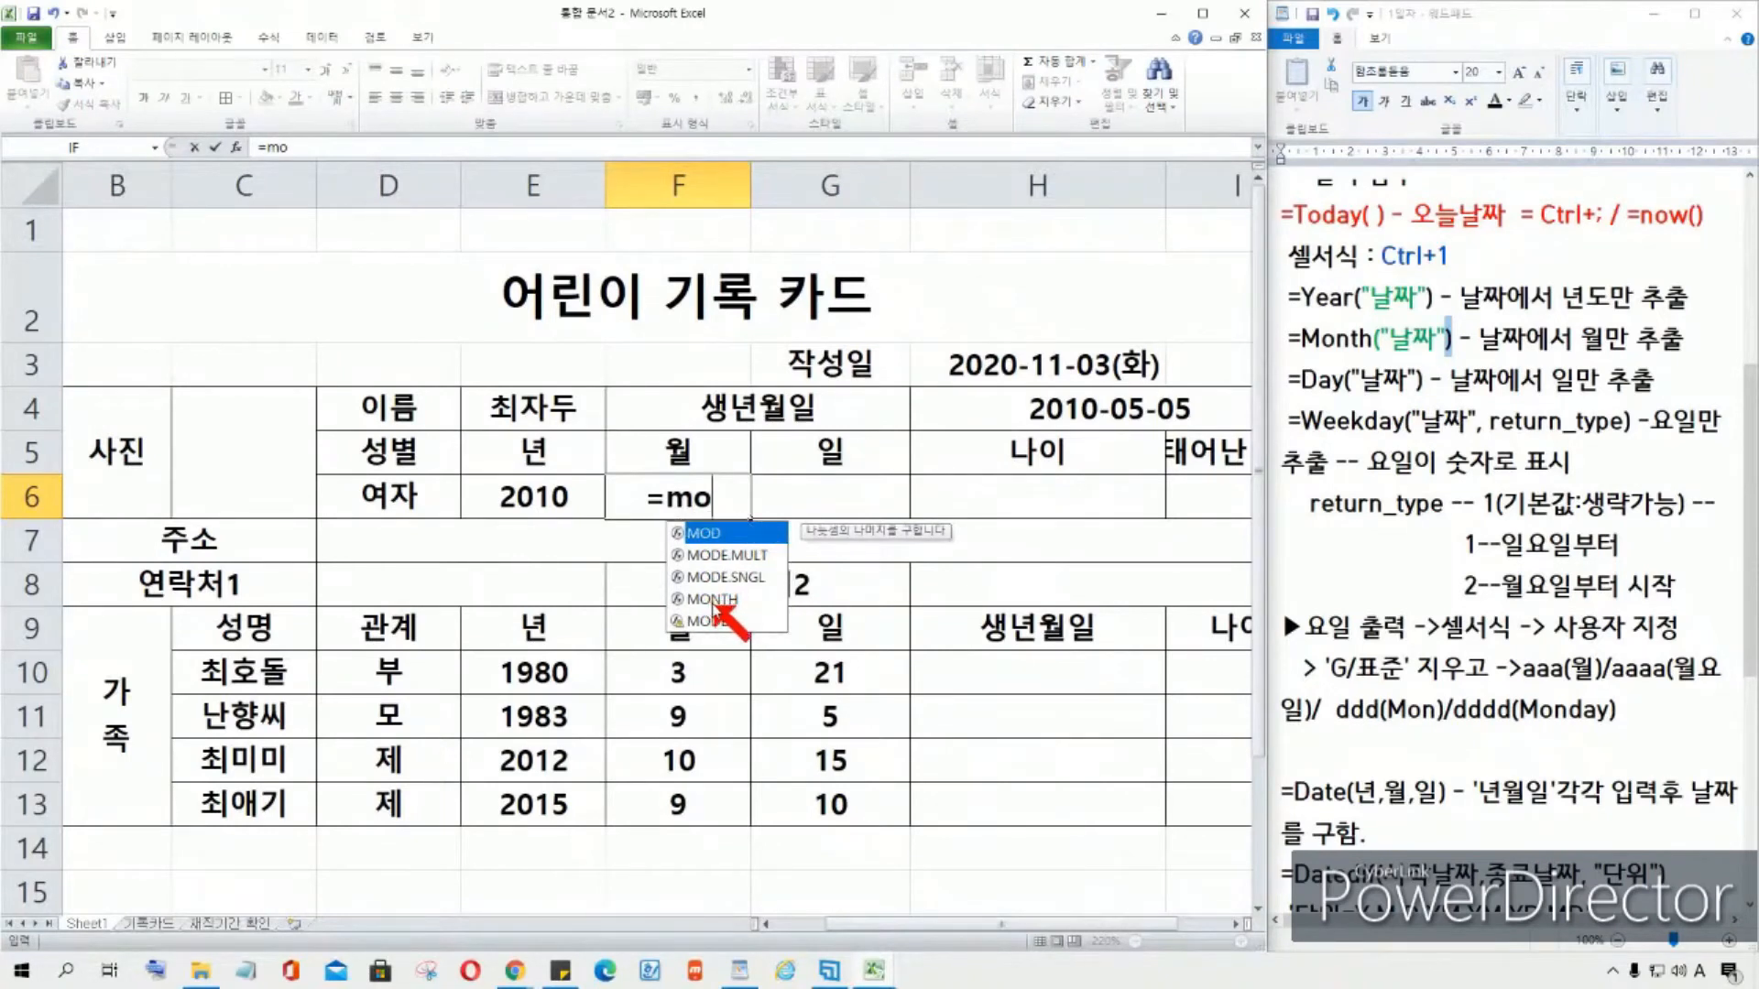
double_click(722, 602)
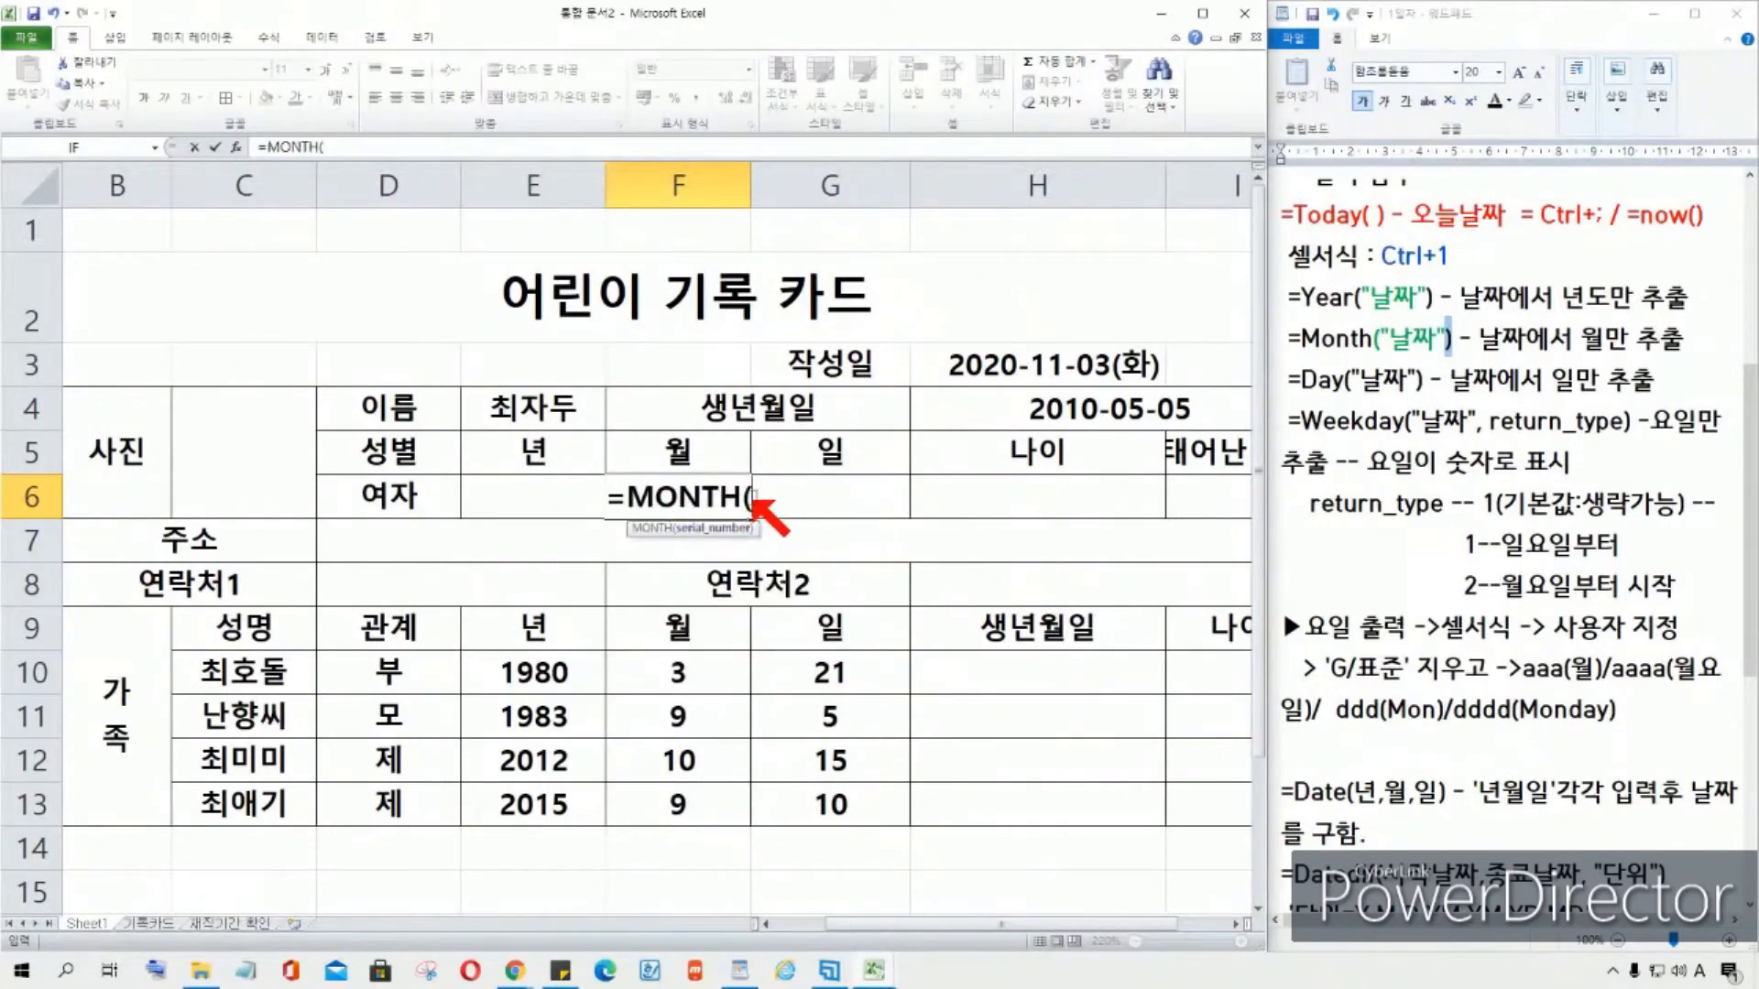
click(1017, 367)
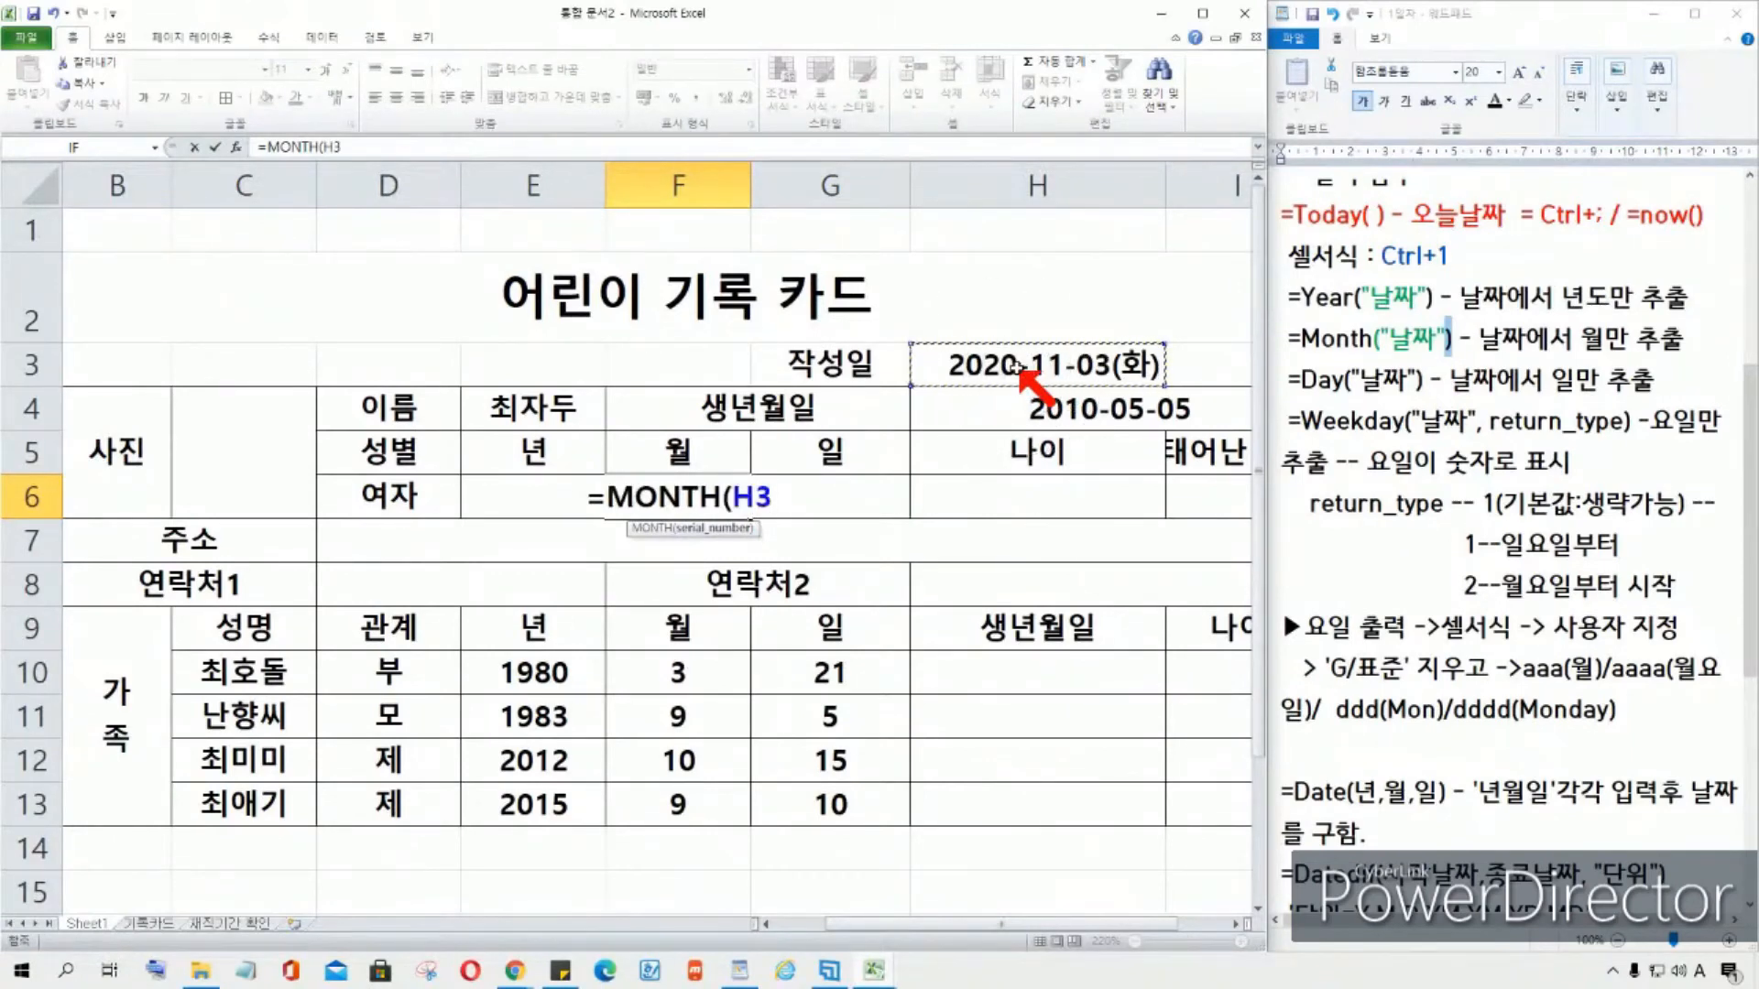
key(Return)
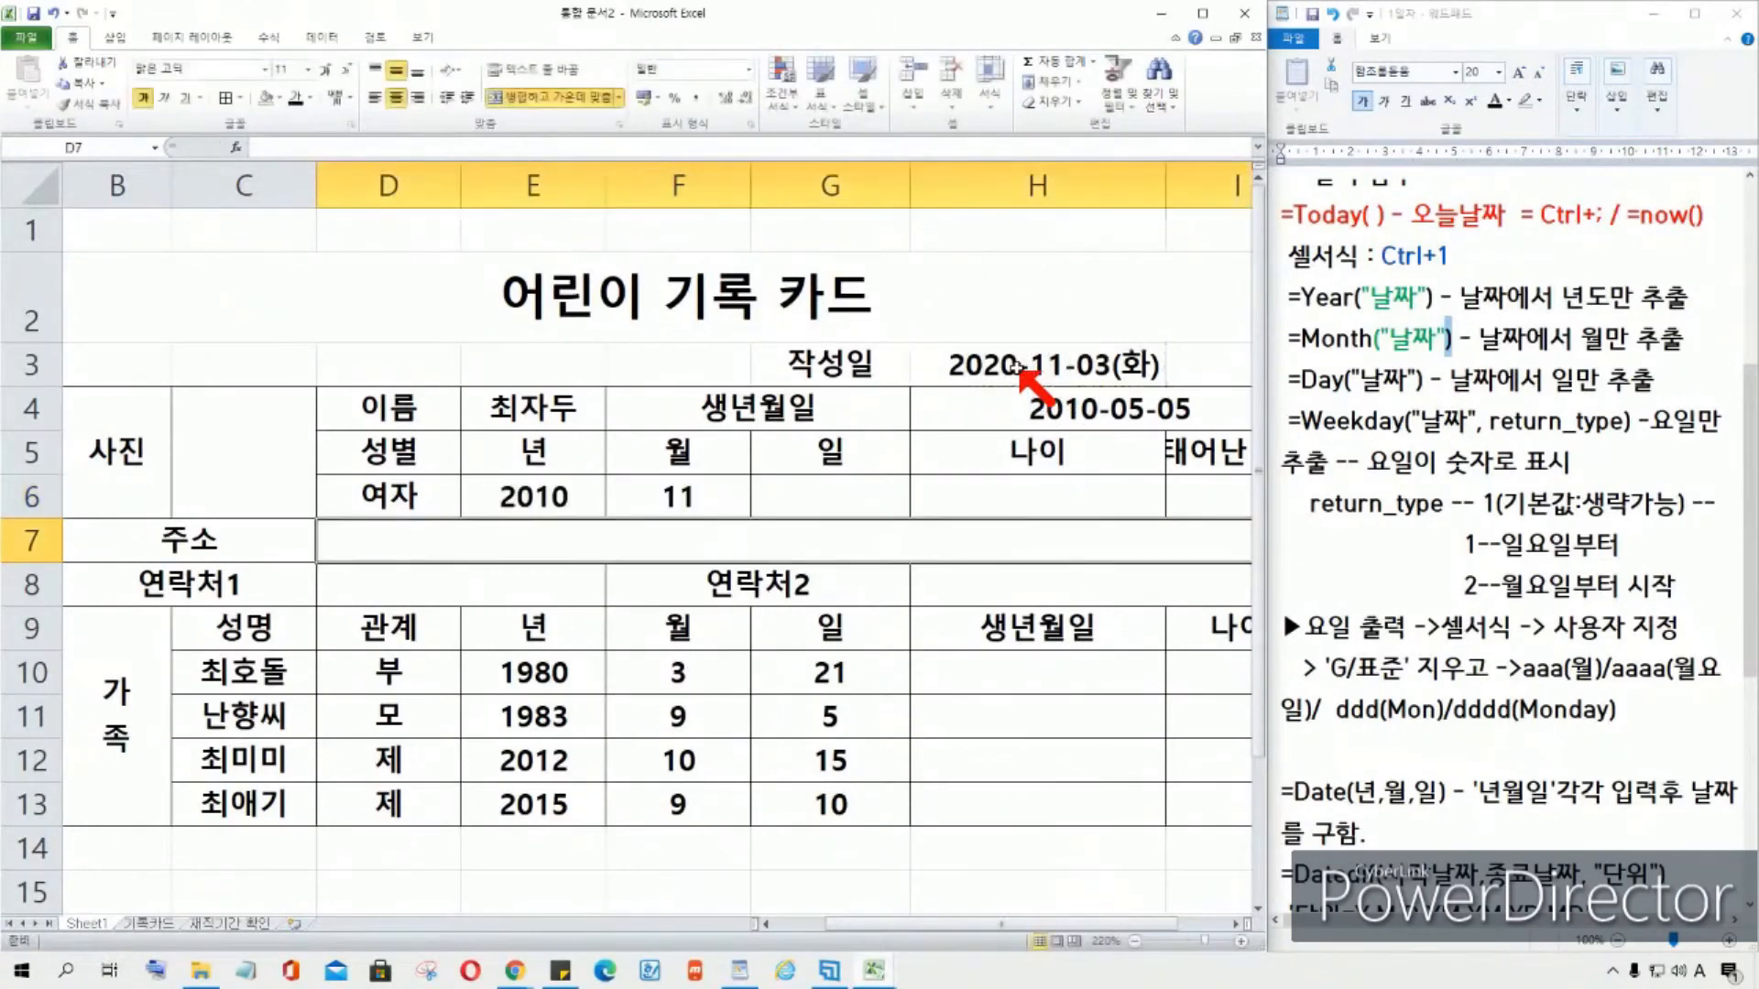
Step: Replace the argument of the MONTH formula in F6 with the birth date cell H4
double_click(693, 492)
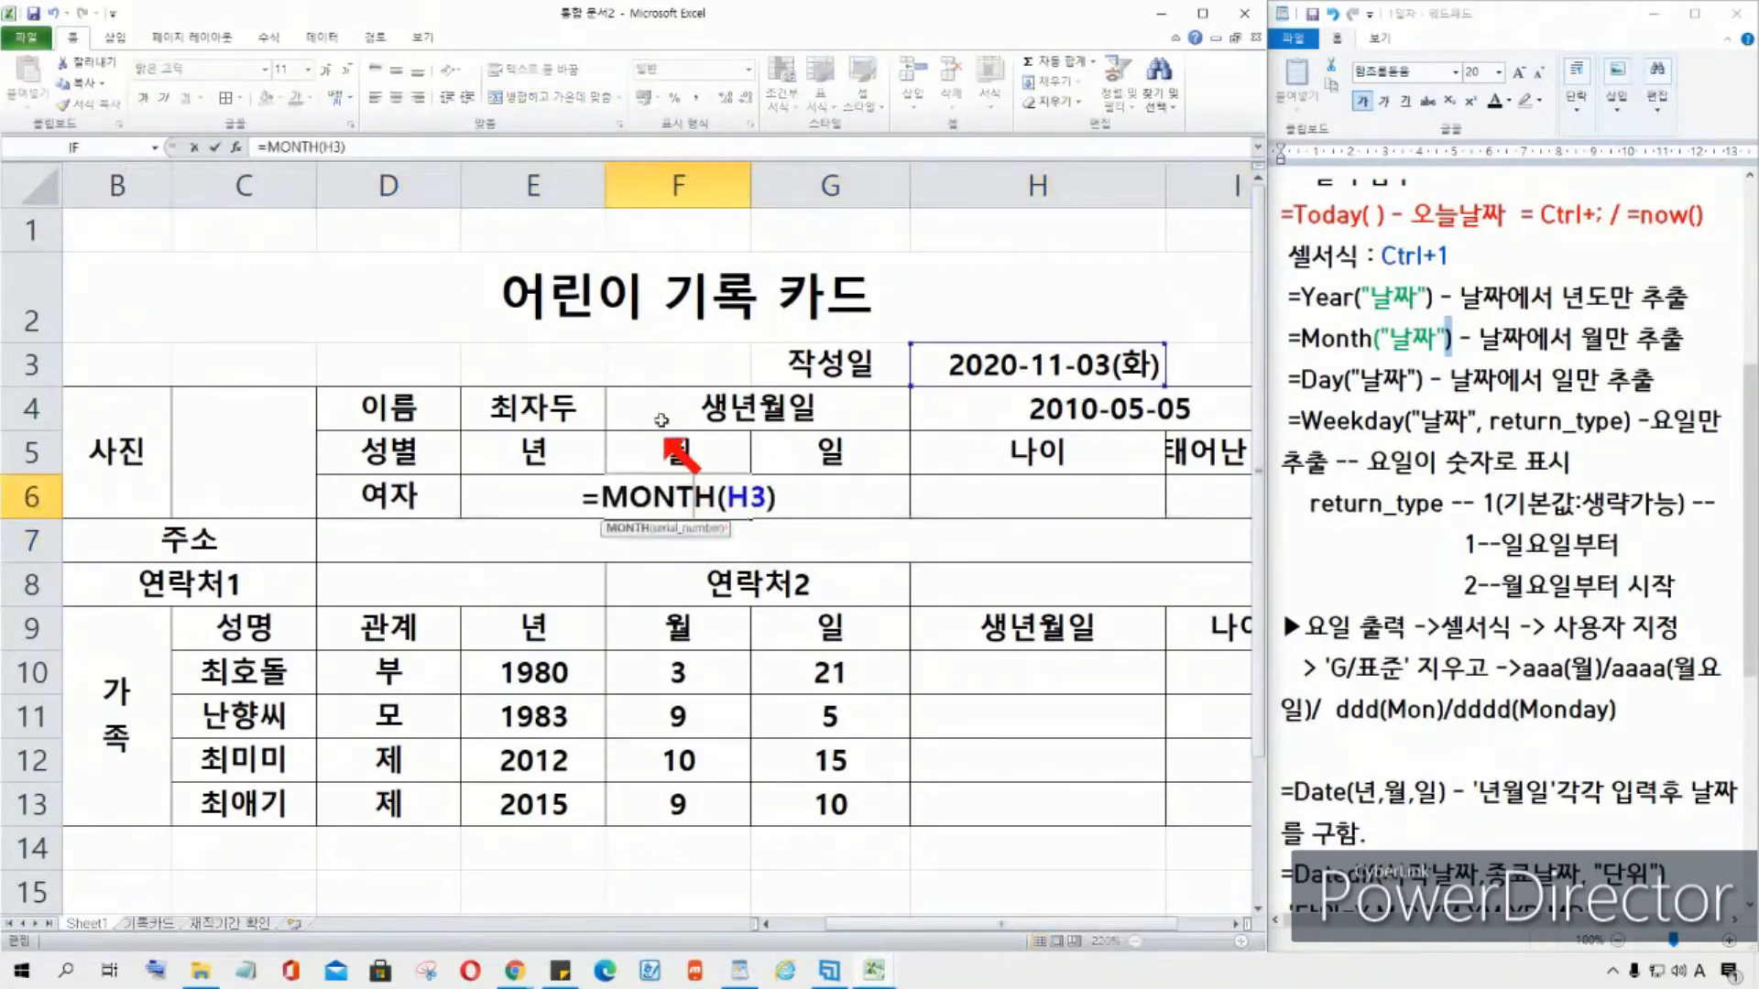
drag(729, 500, 738, 501)
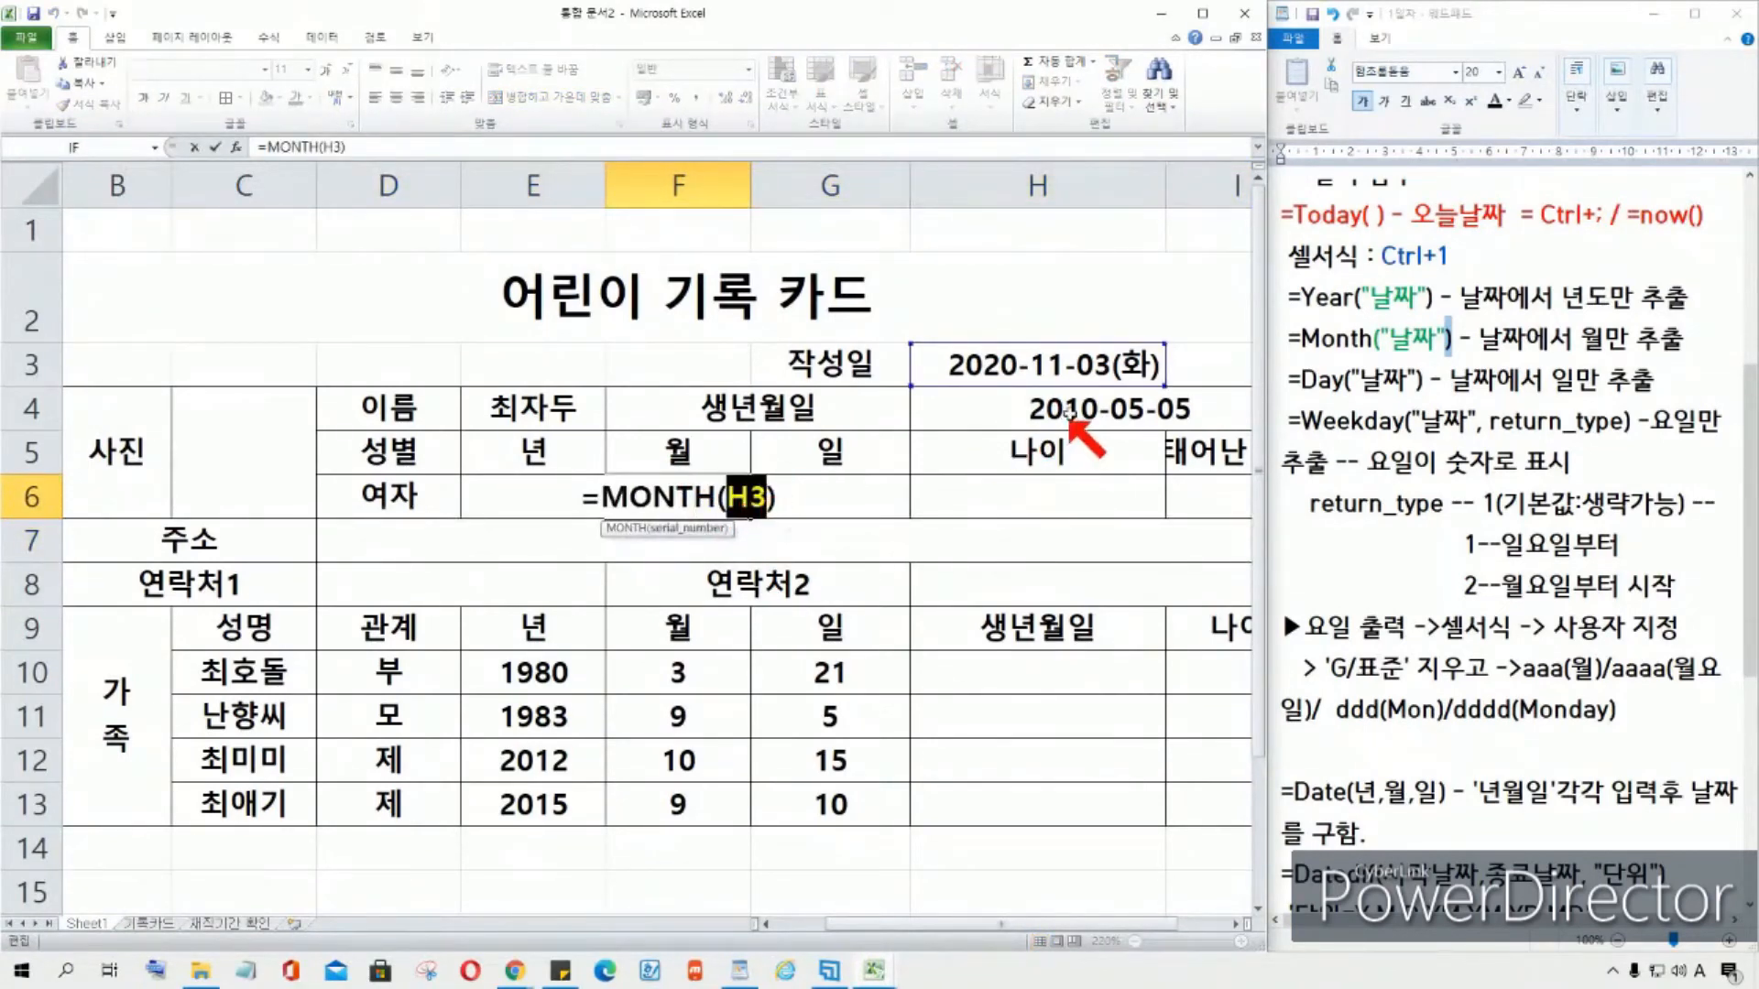
click(1096, 423)
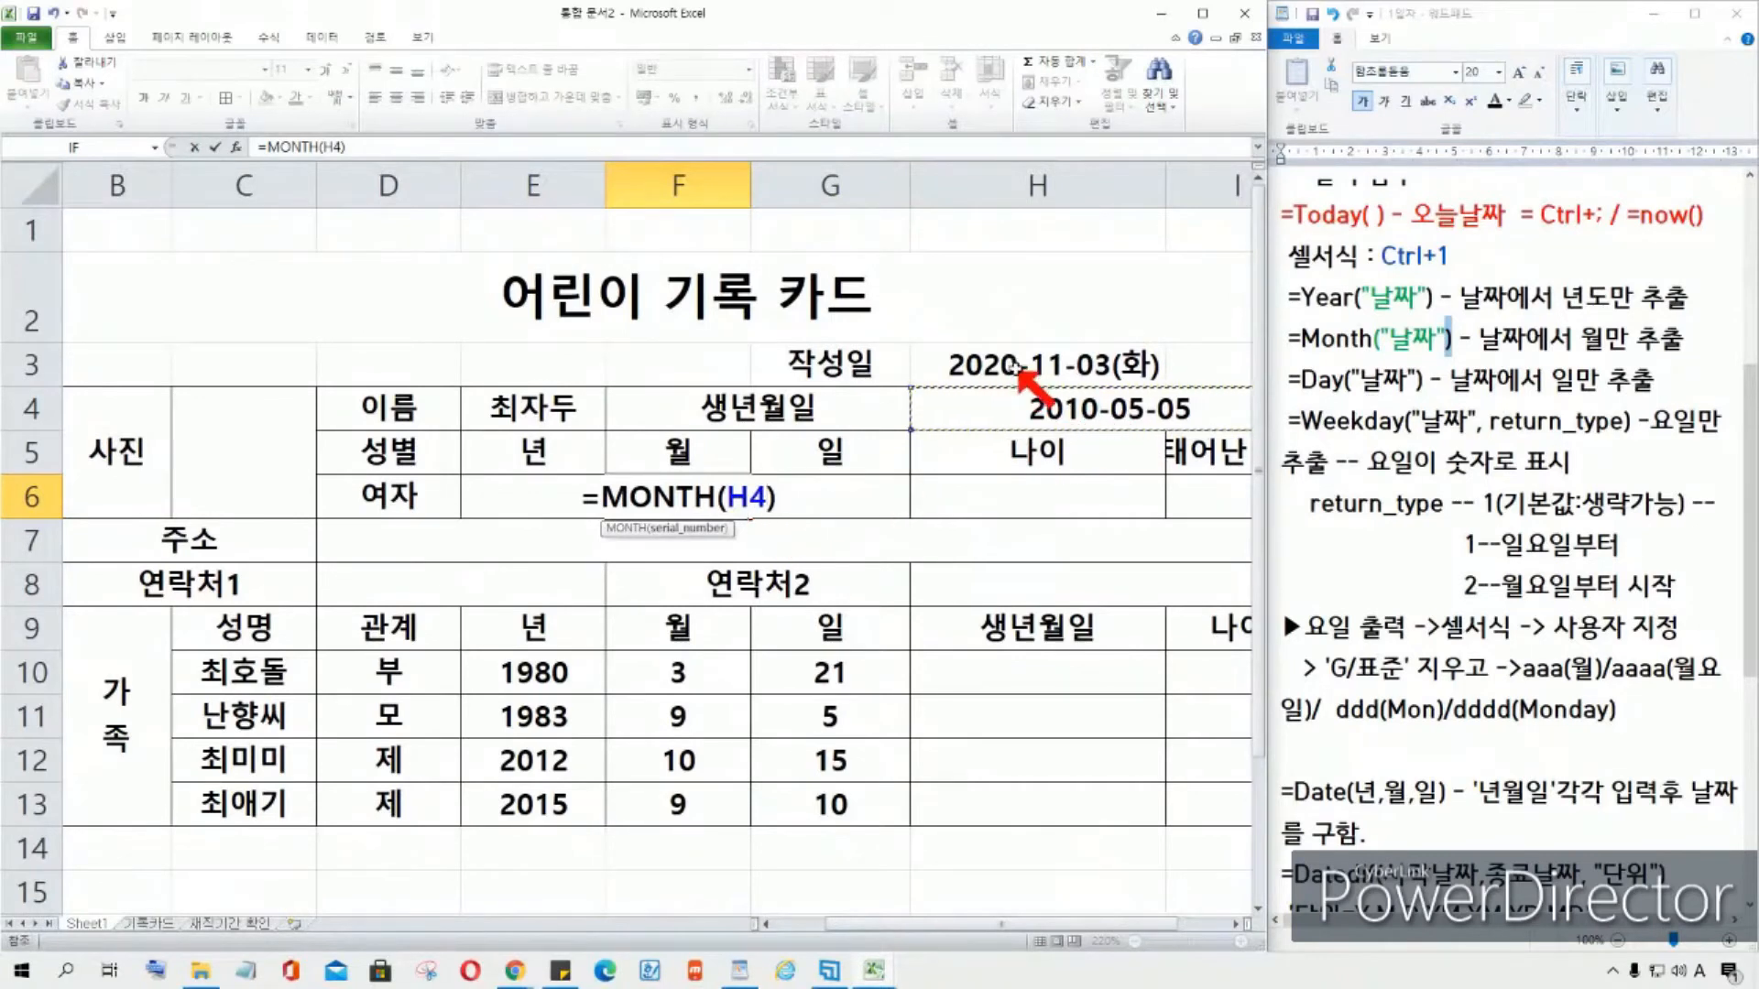
key(Return)
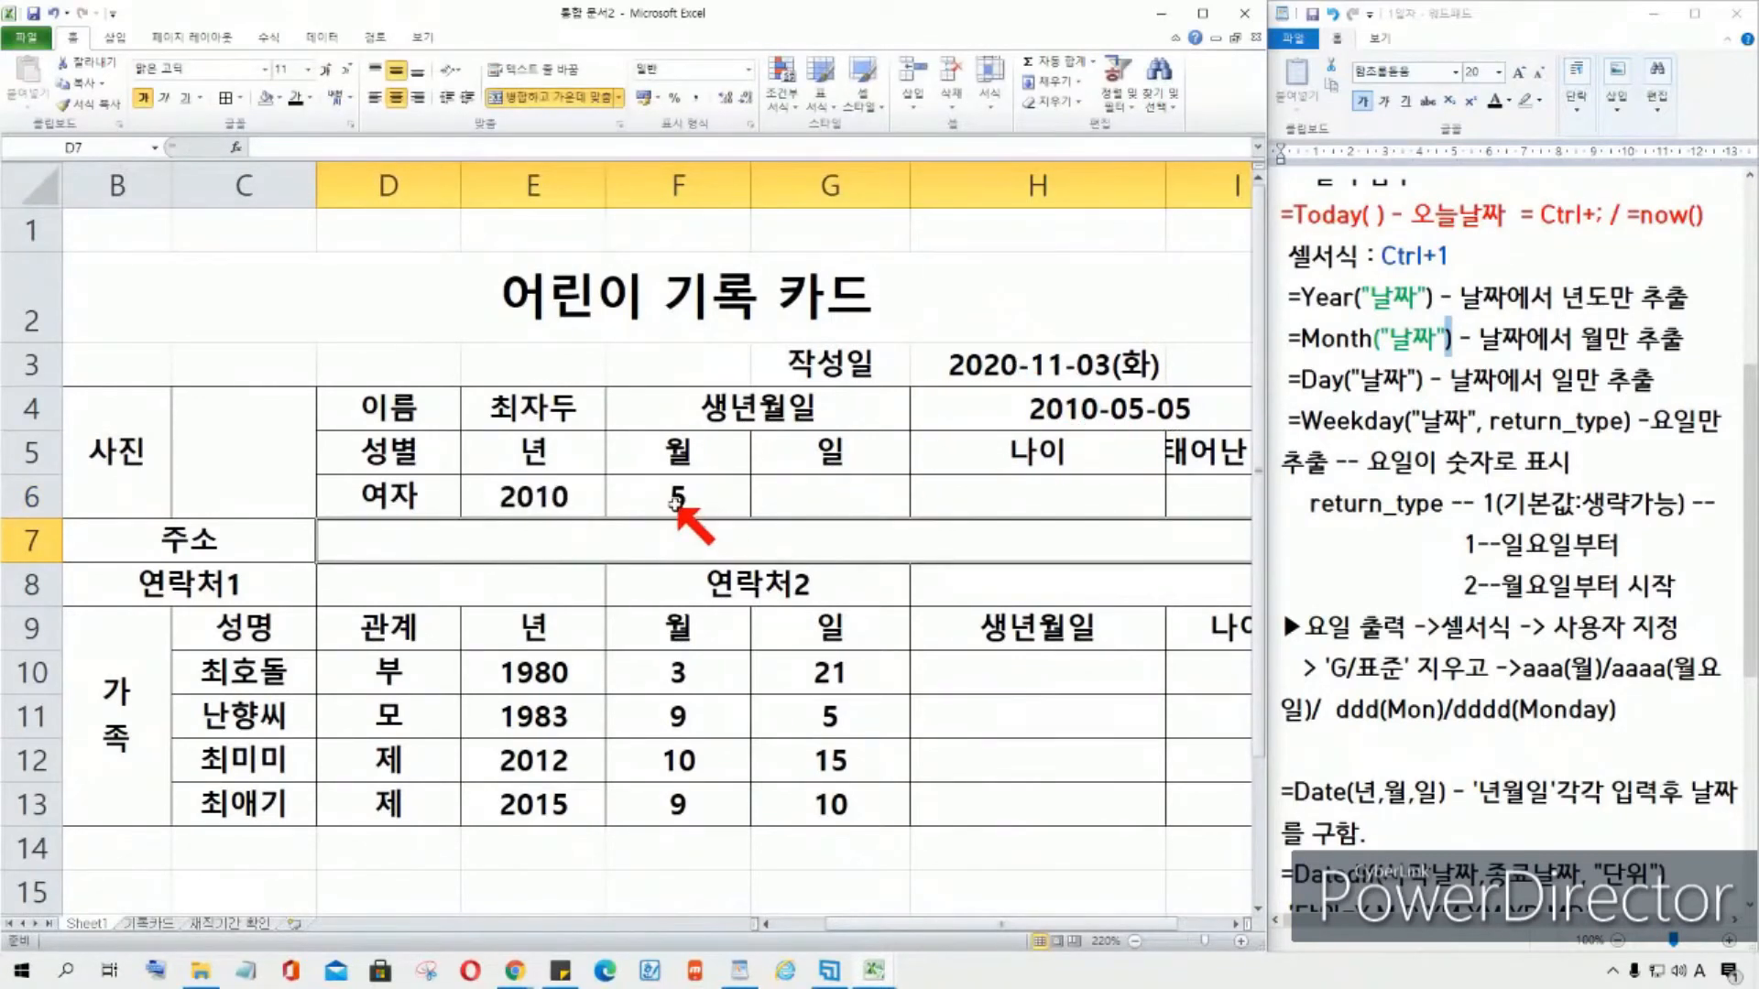
Step: Begin a formula with the DAY function in cell G6 of the record card
click(841, 513)
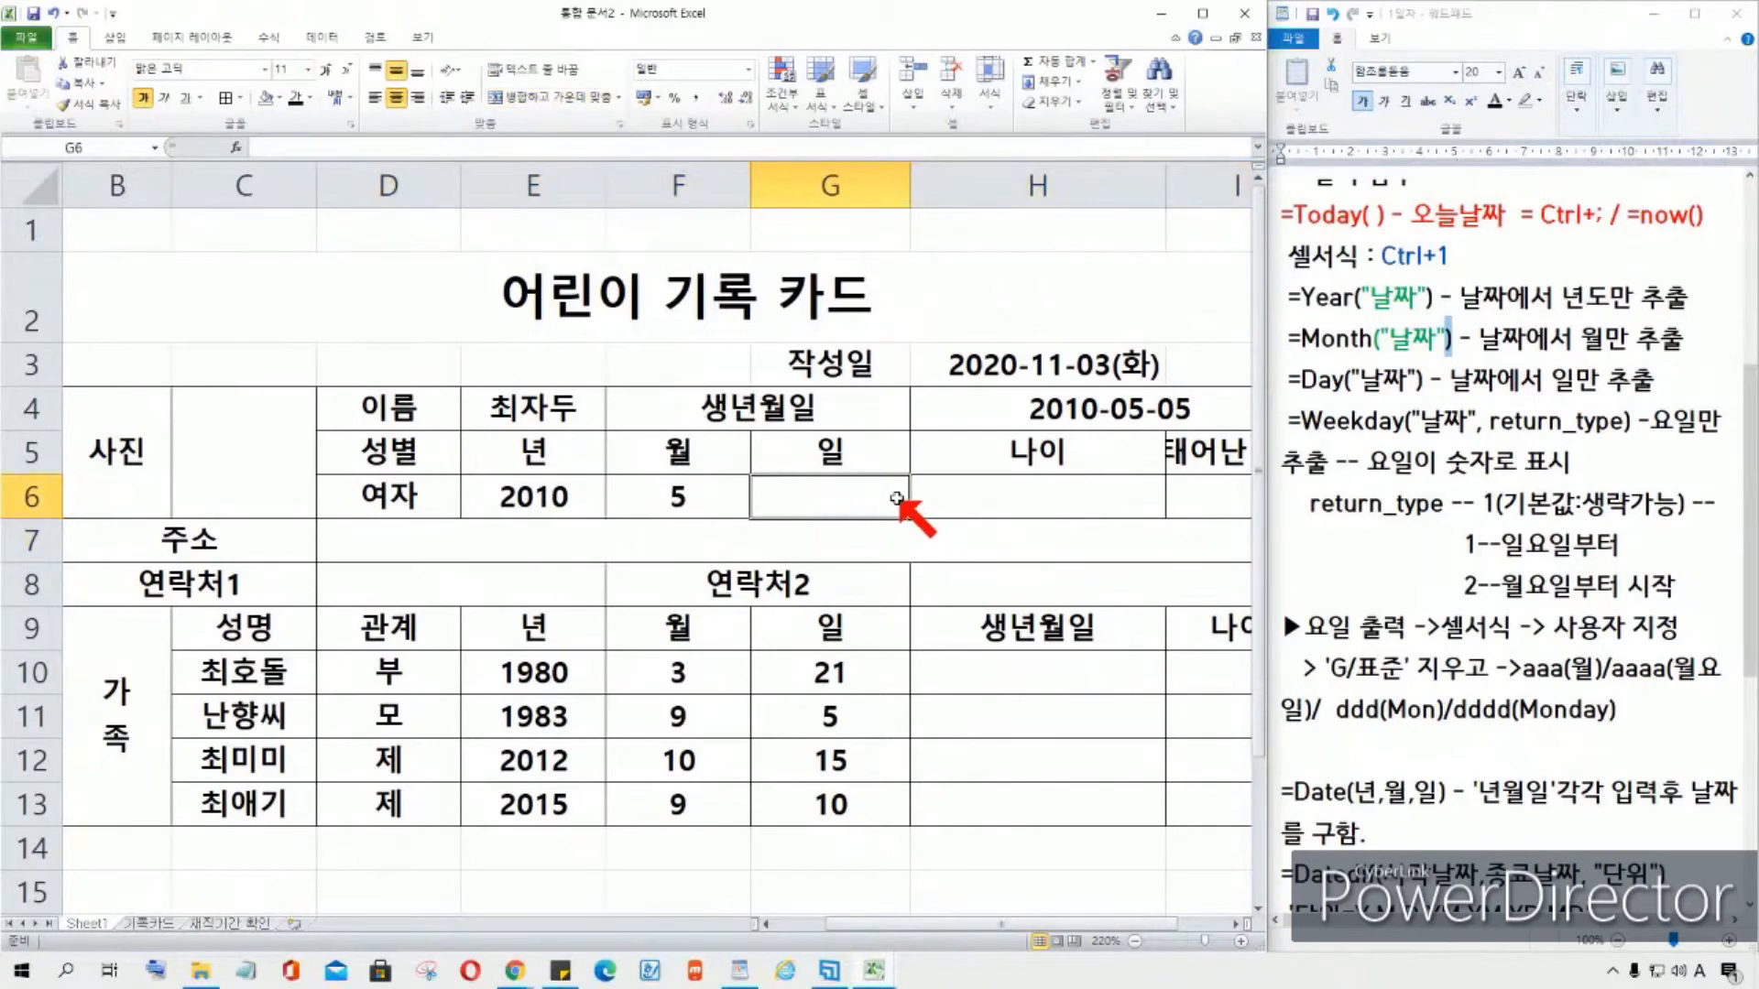
text(=)
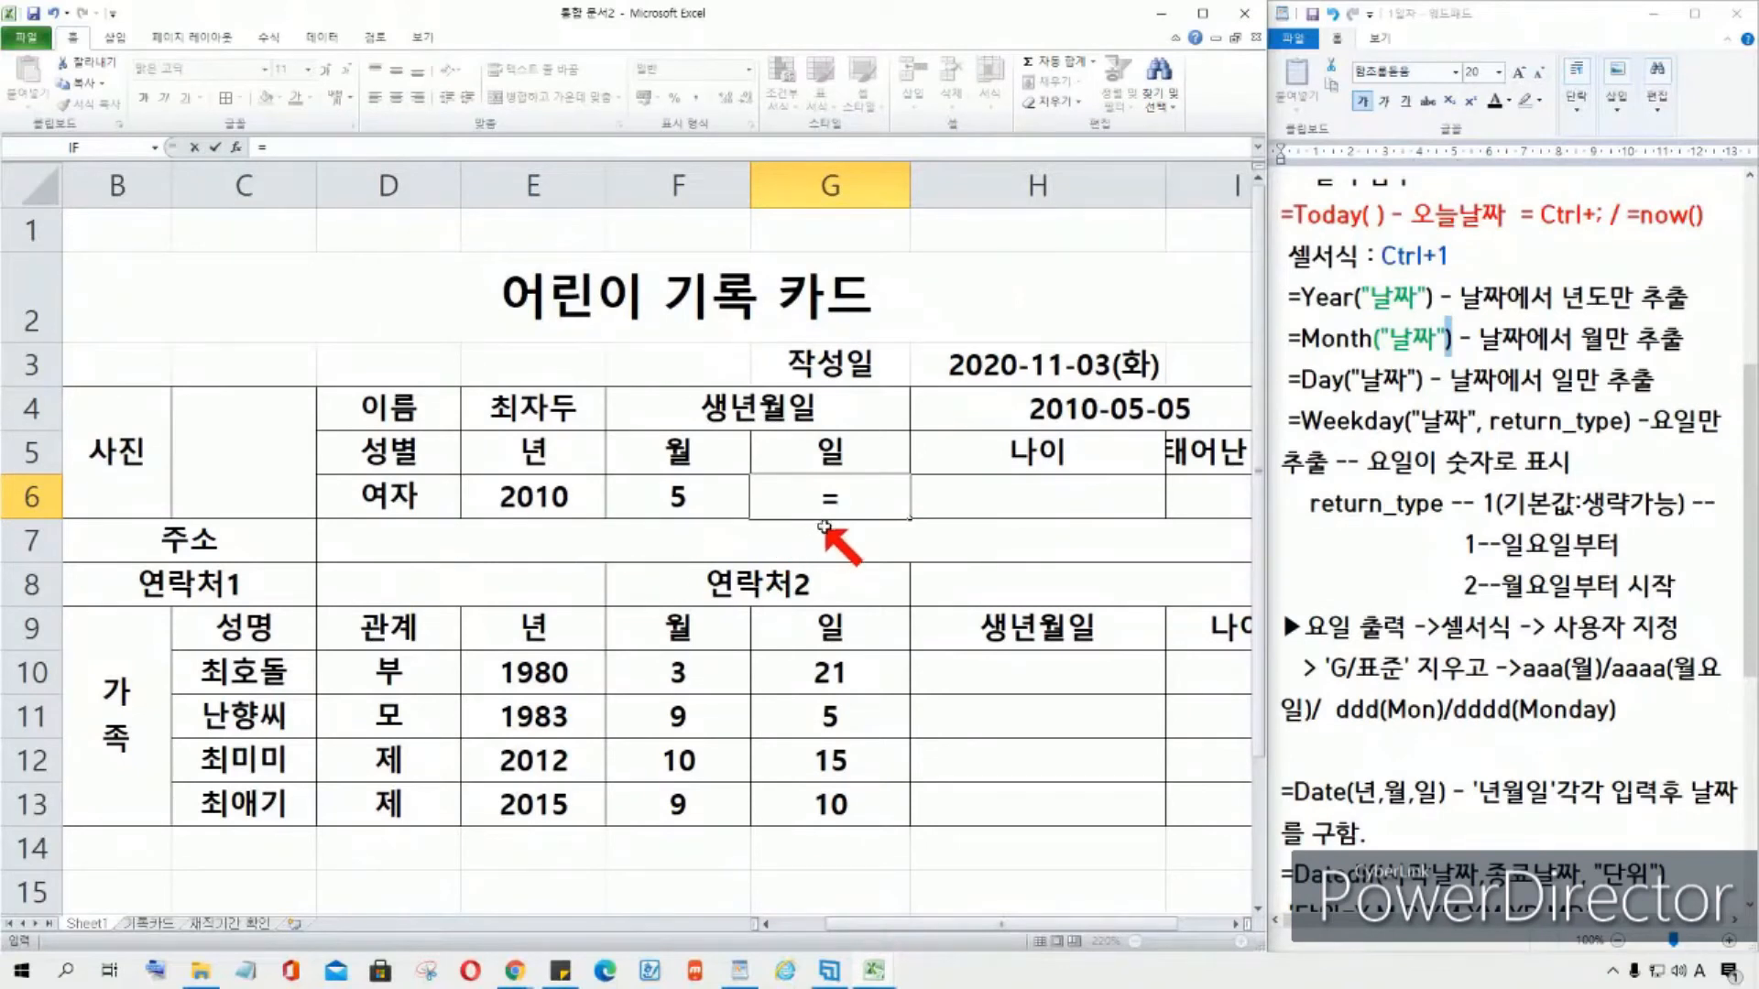
key(Escape)
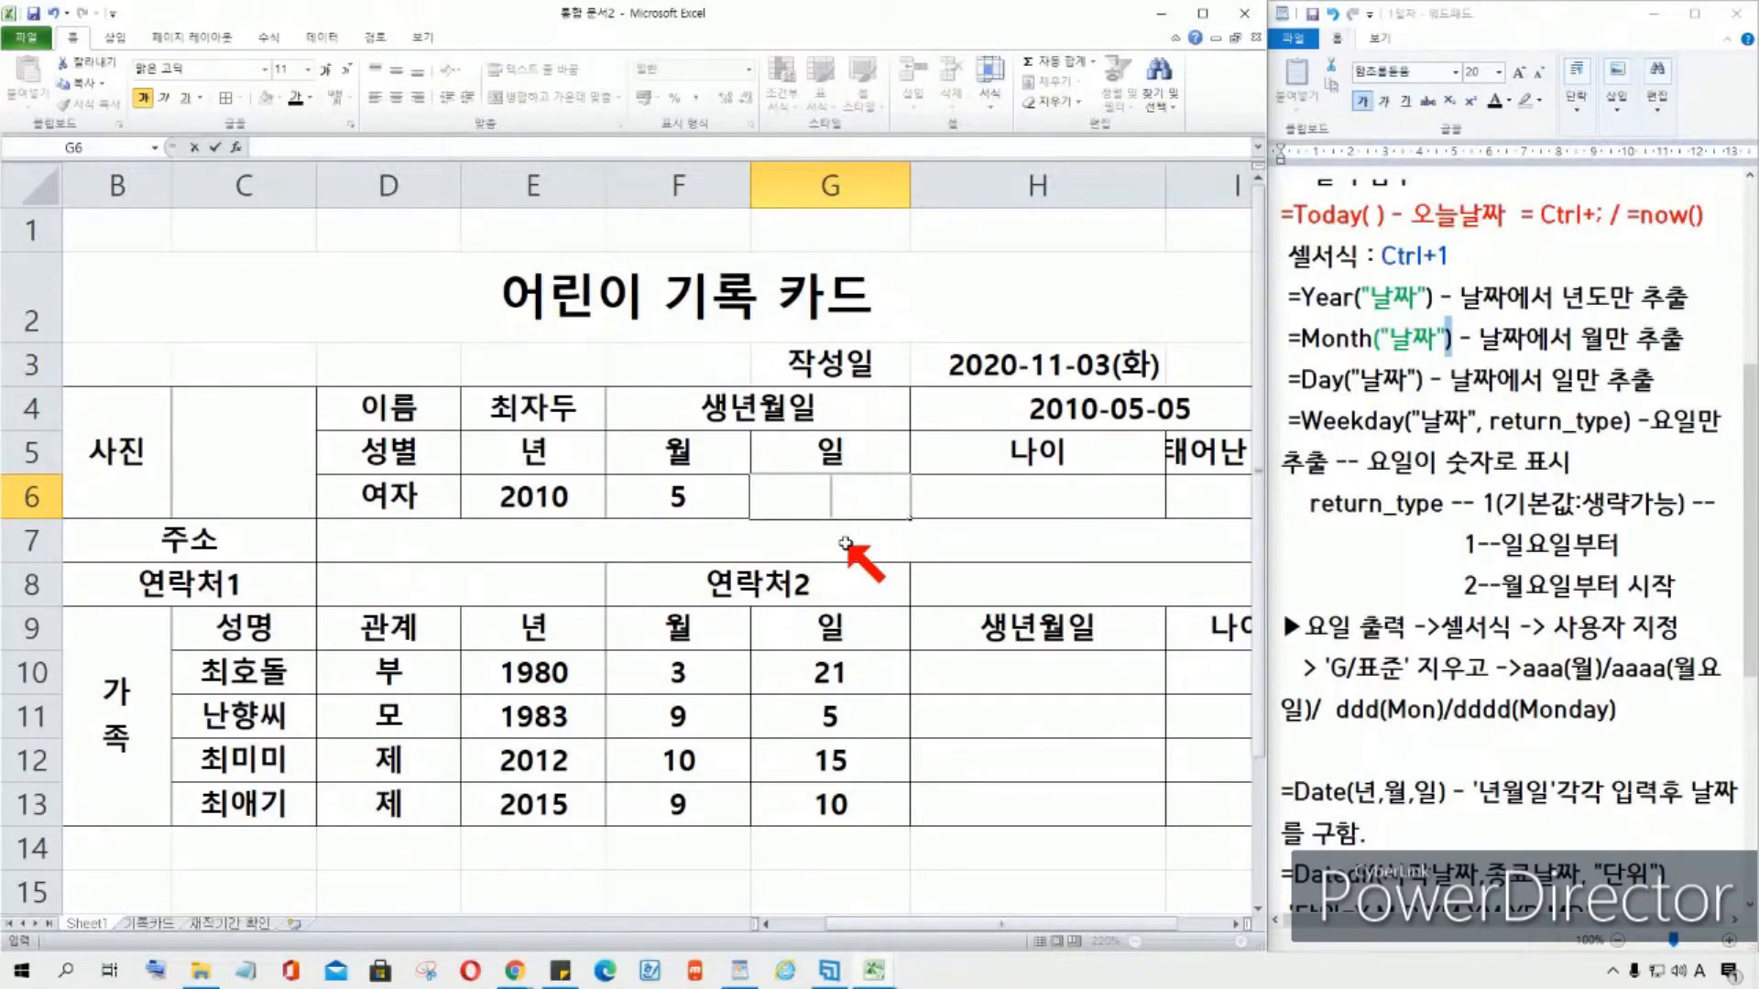
text(=)
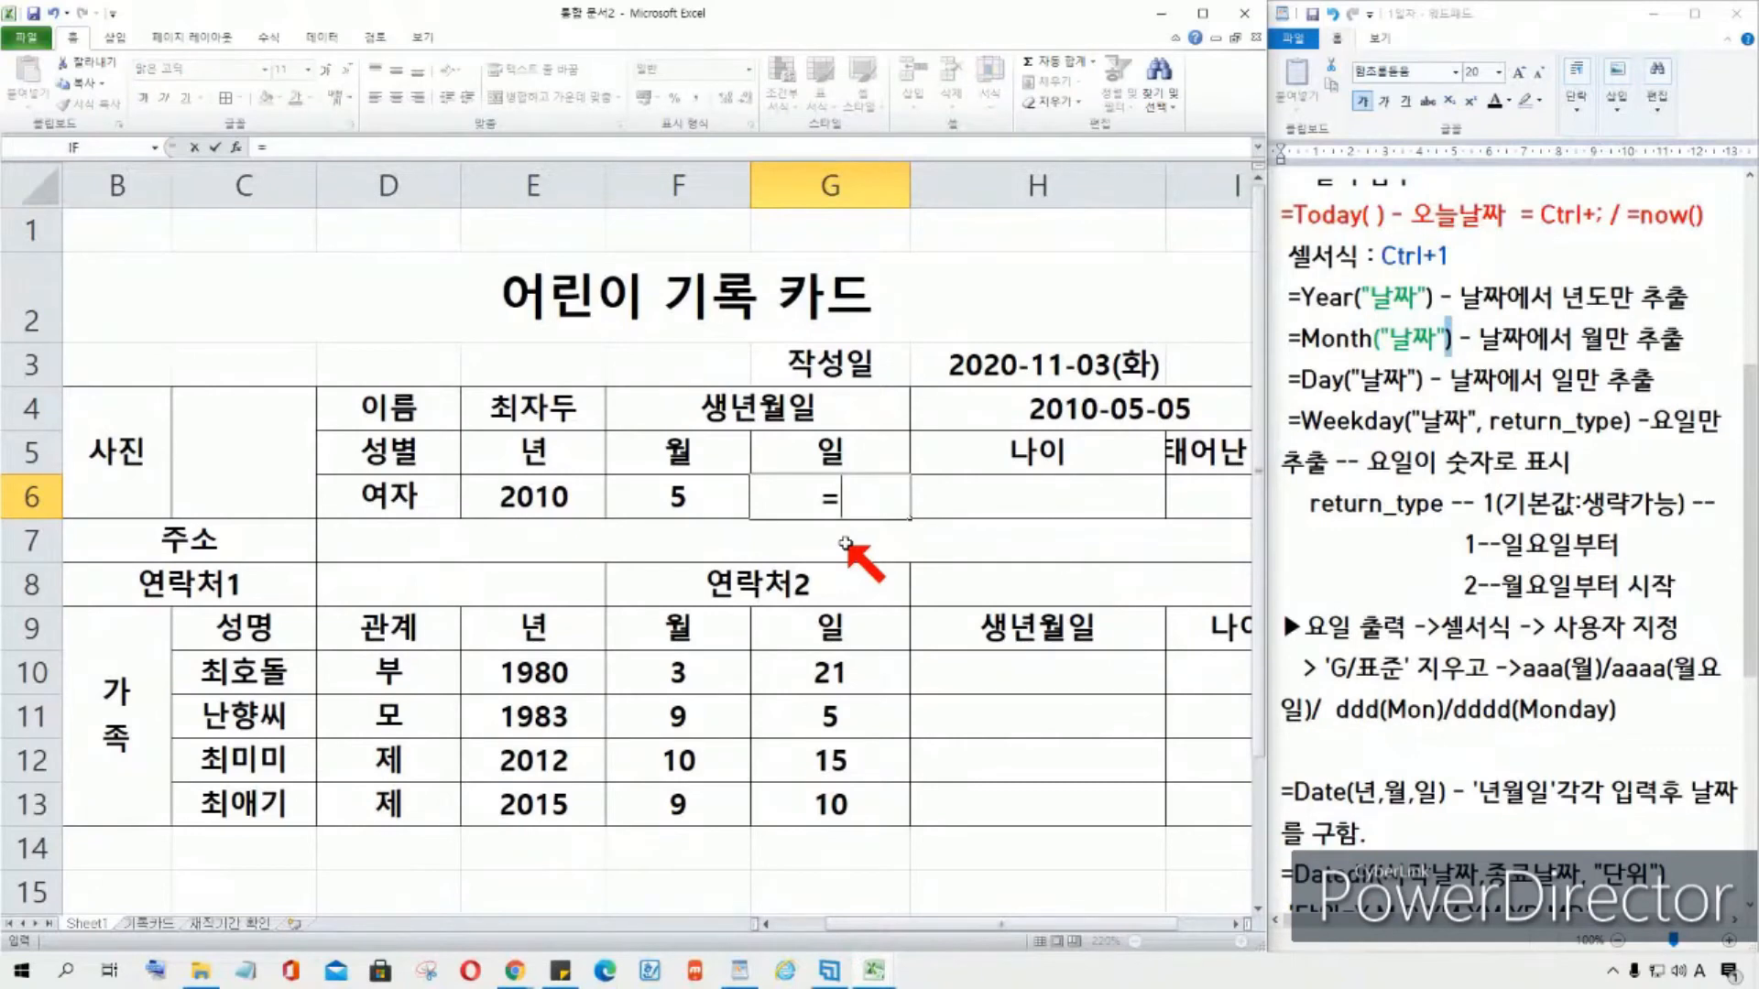
text(da)
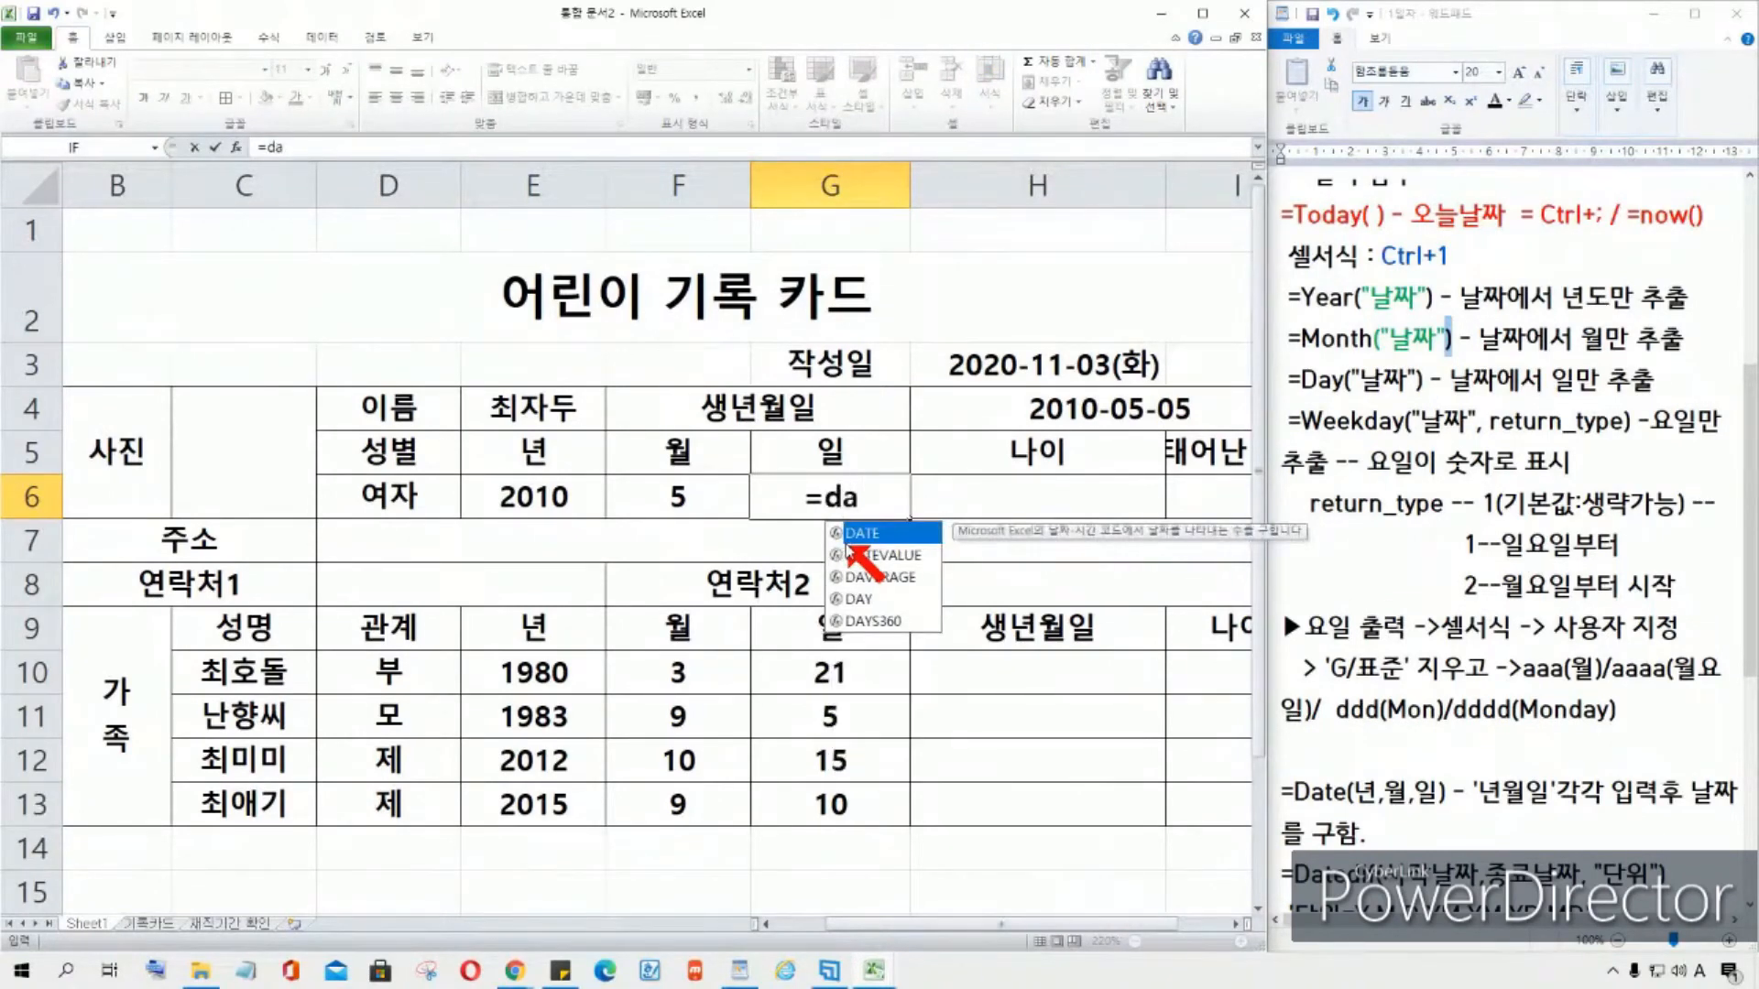
text(y)
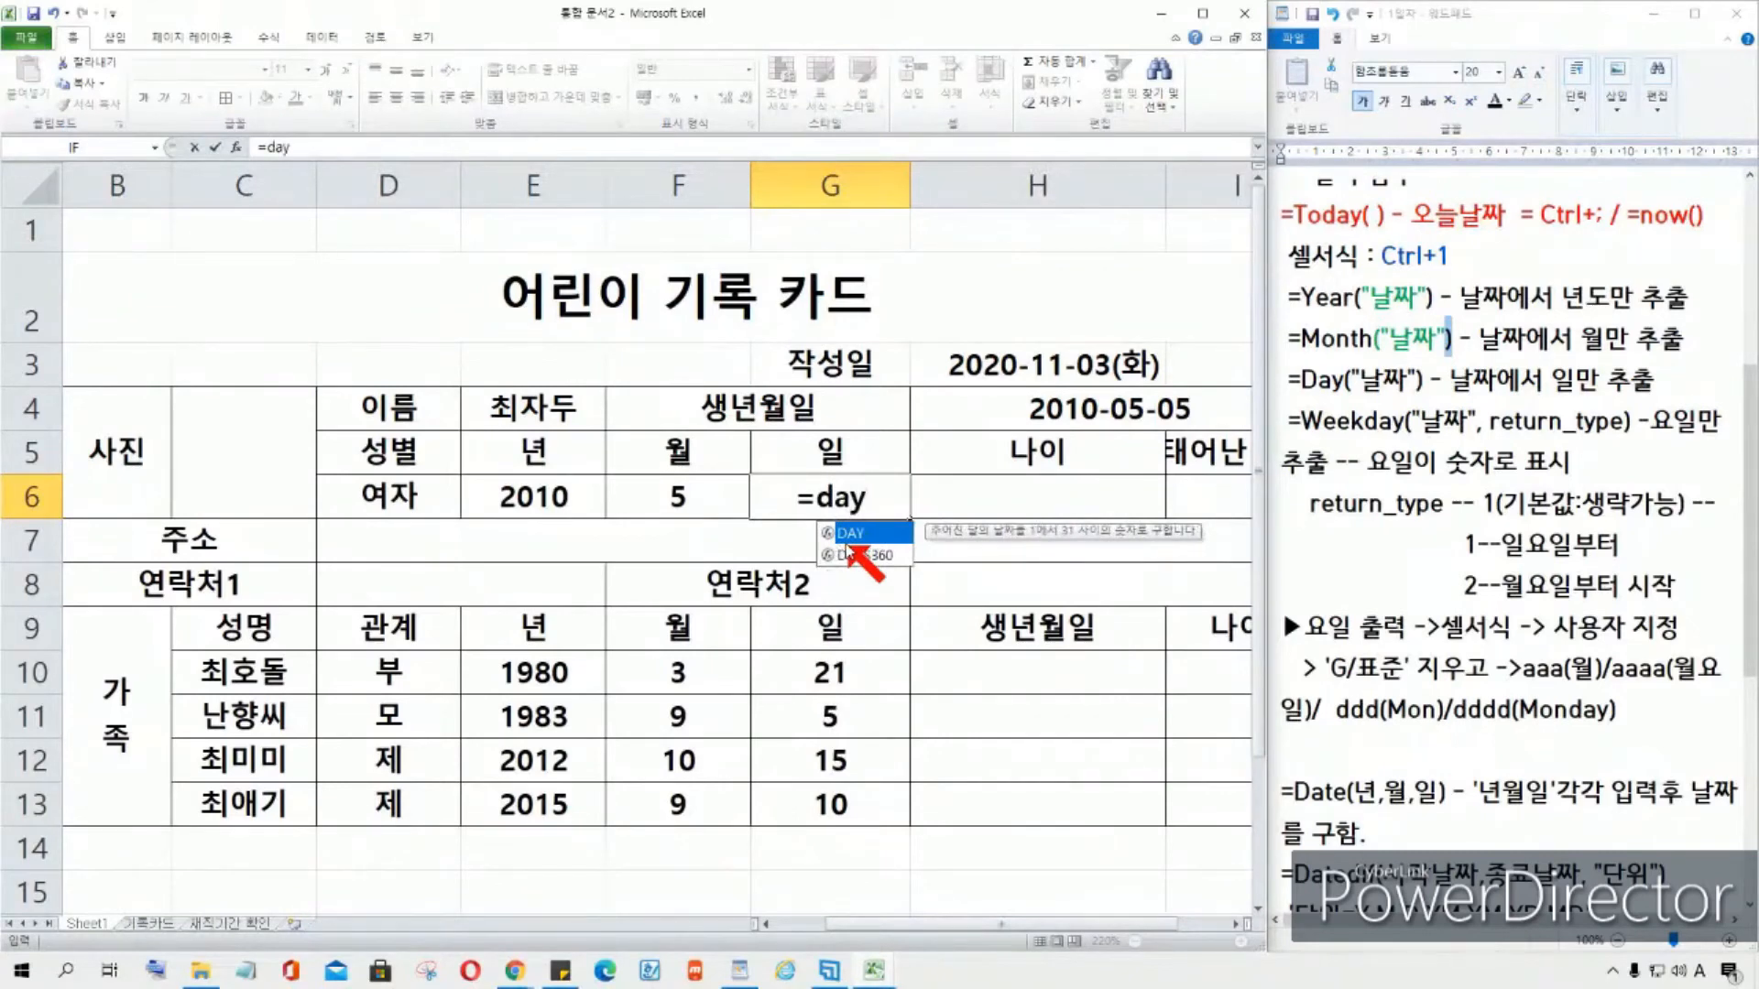
text(()
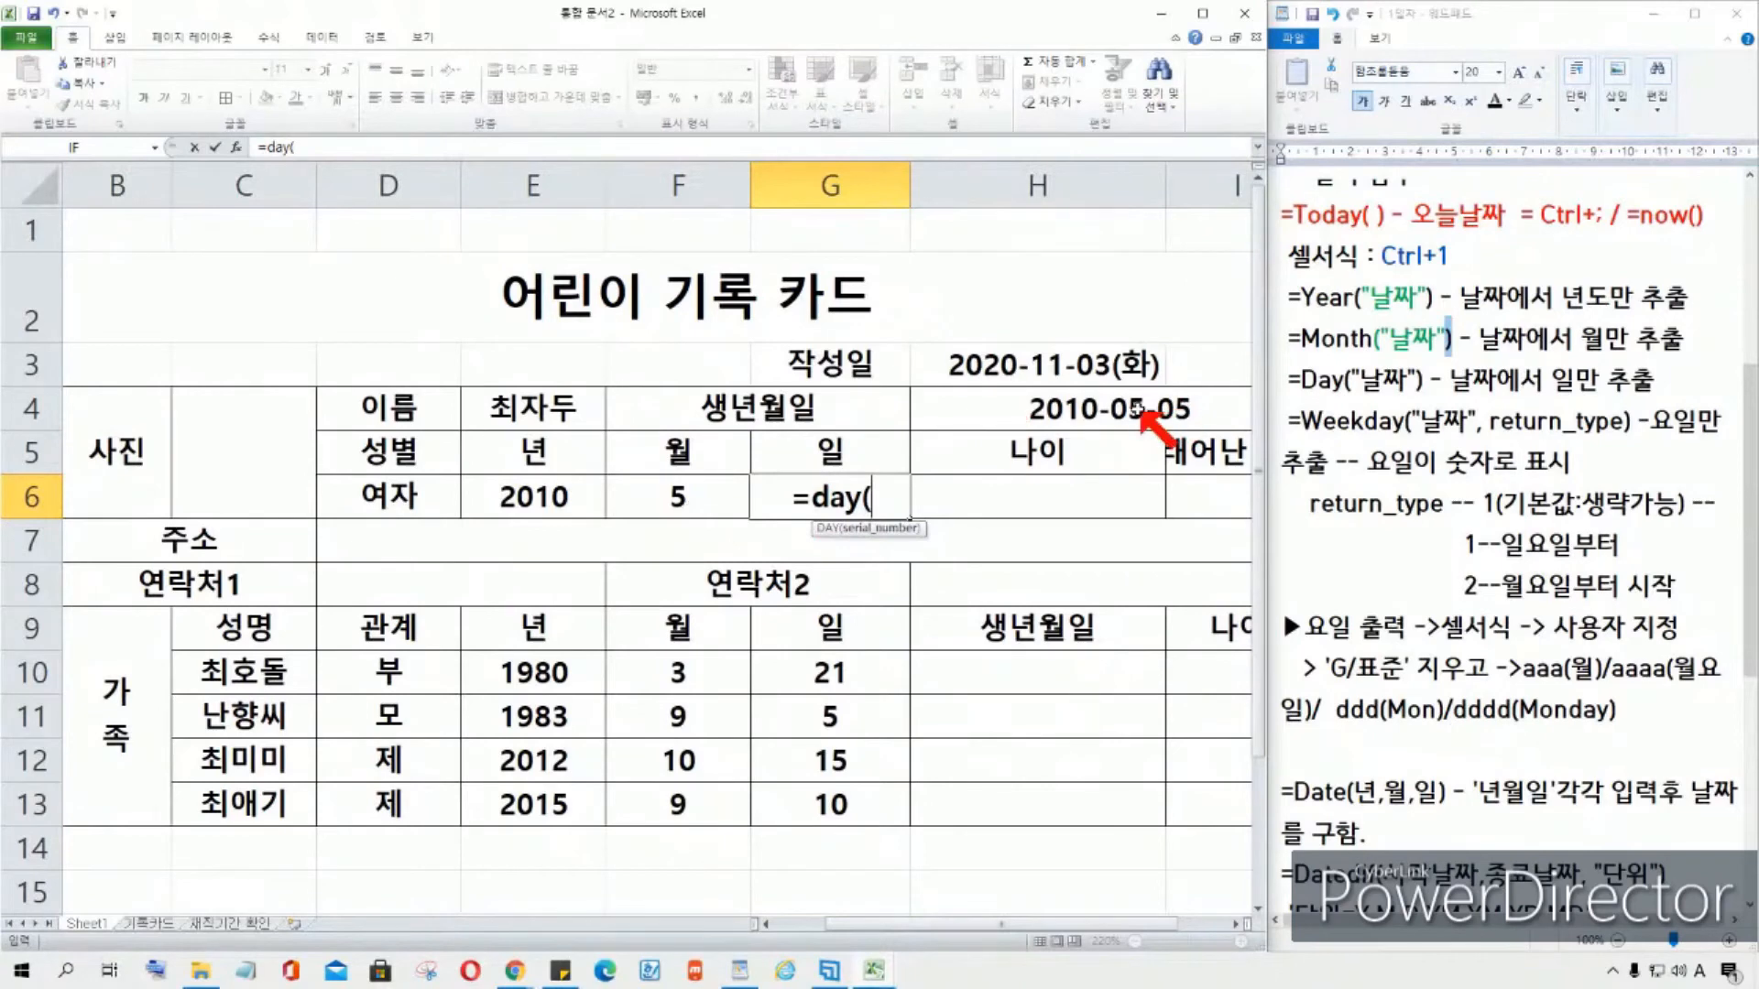
Step: Check the sample card at the start of the WordPad notes, and complete the DAY formula in G6 with cell H4
key(ctrl)
click(1493, 544)
scroll(1490, 542, up, 5)
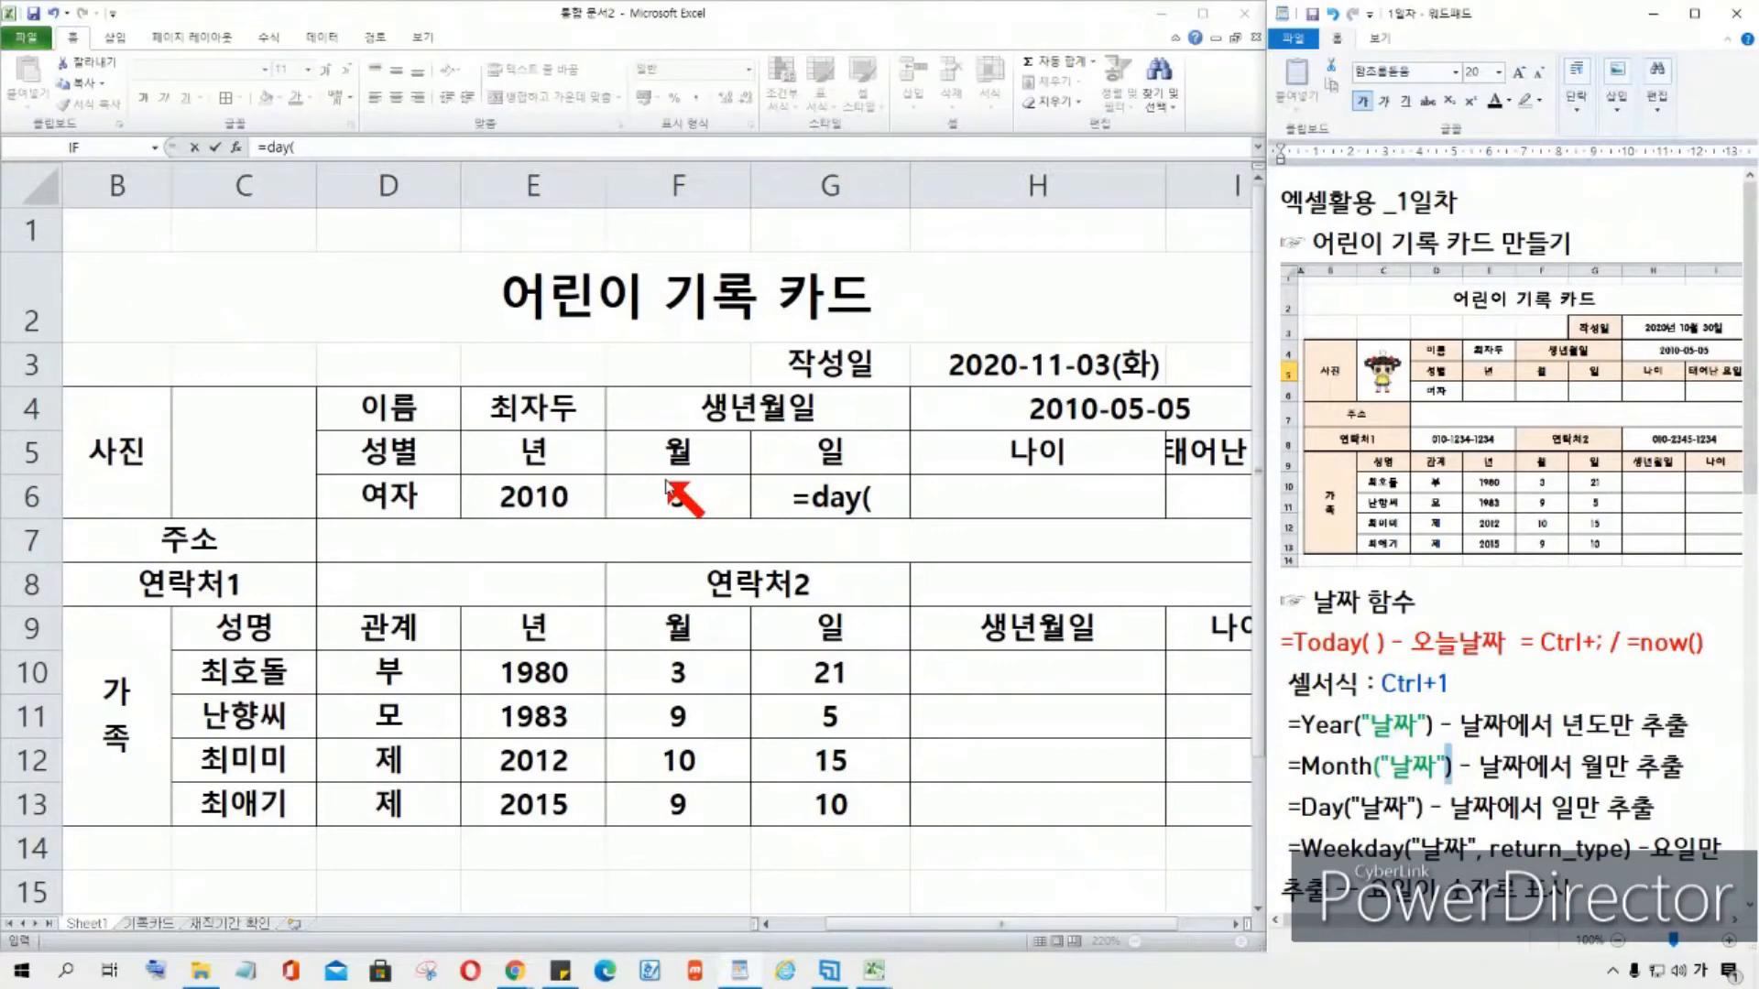
click(872, 499)
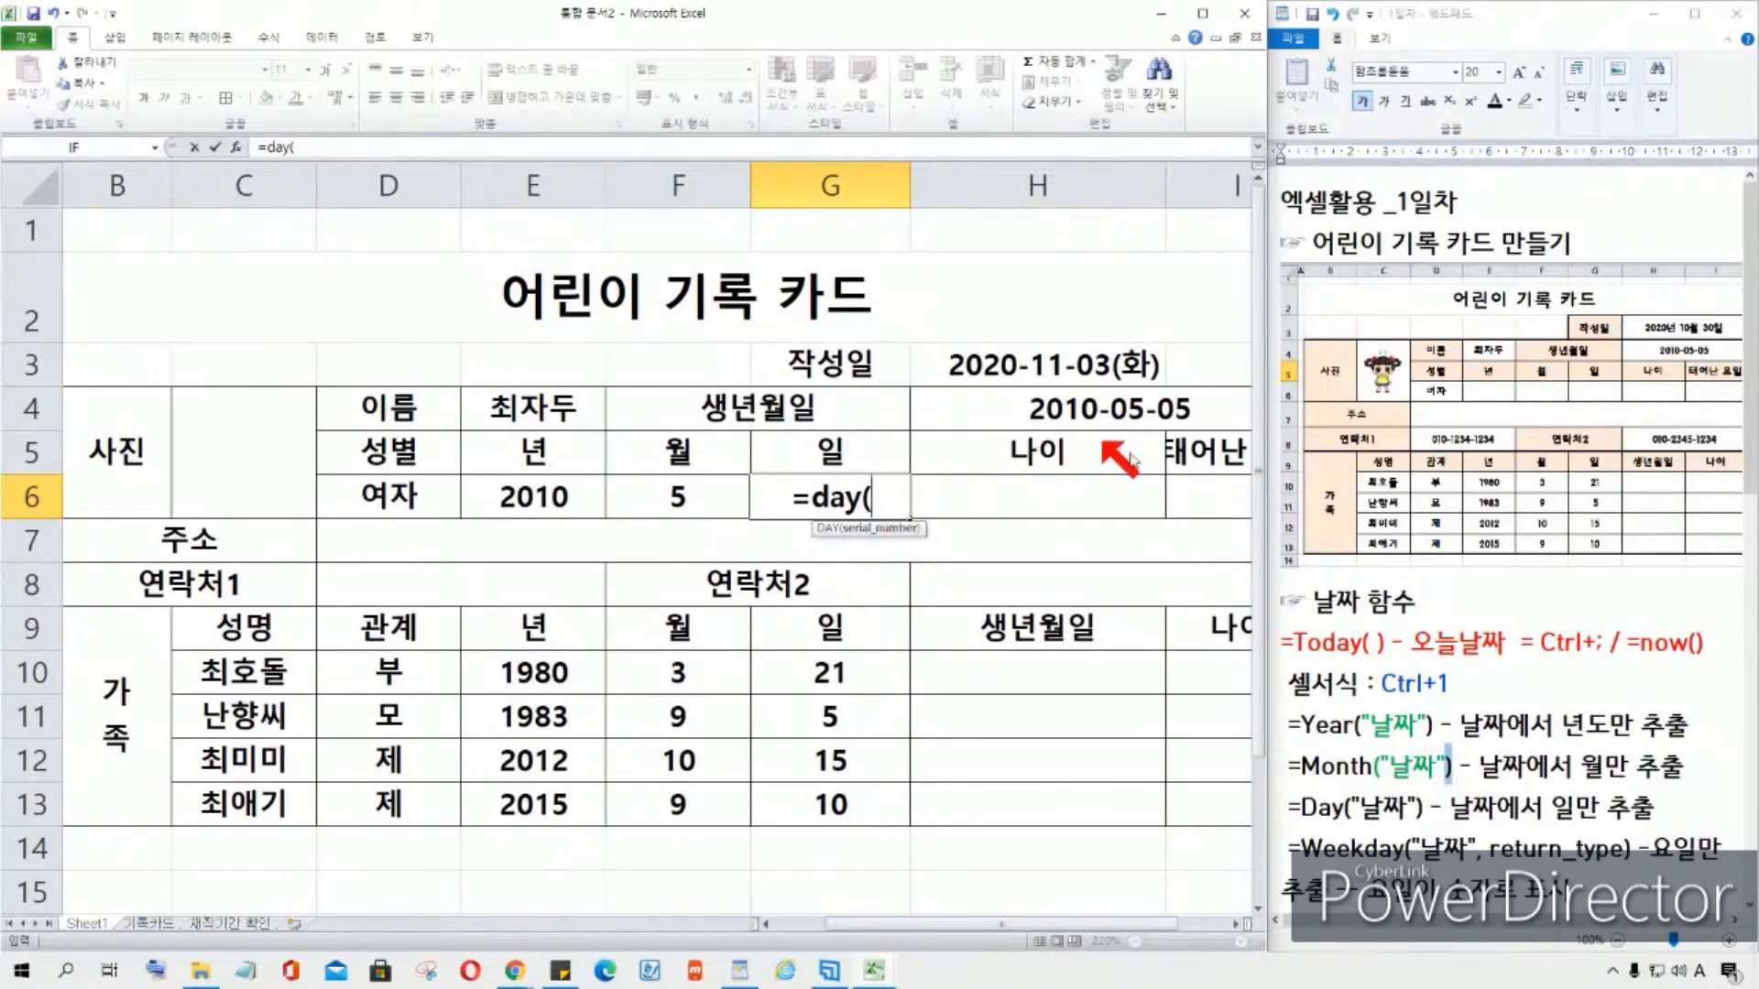
click(1051, 399)
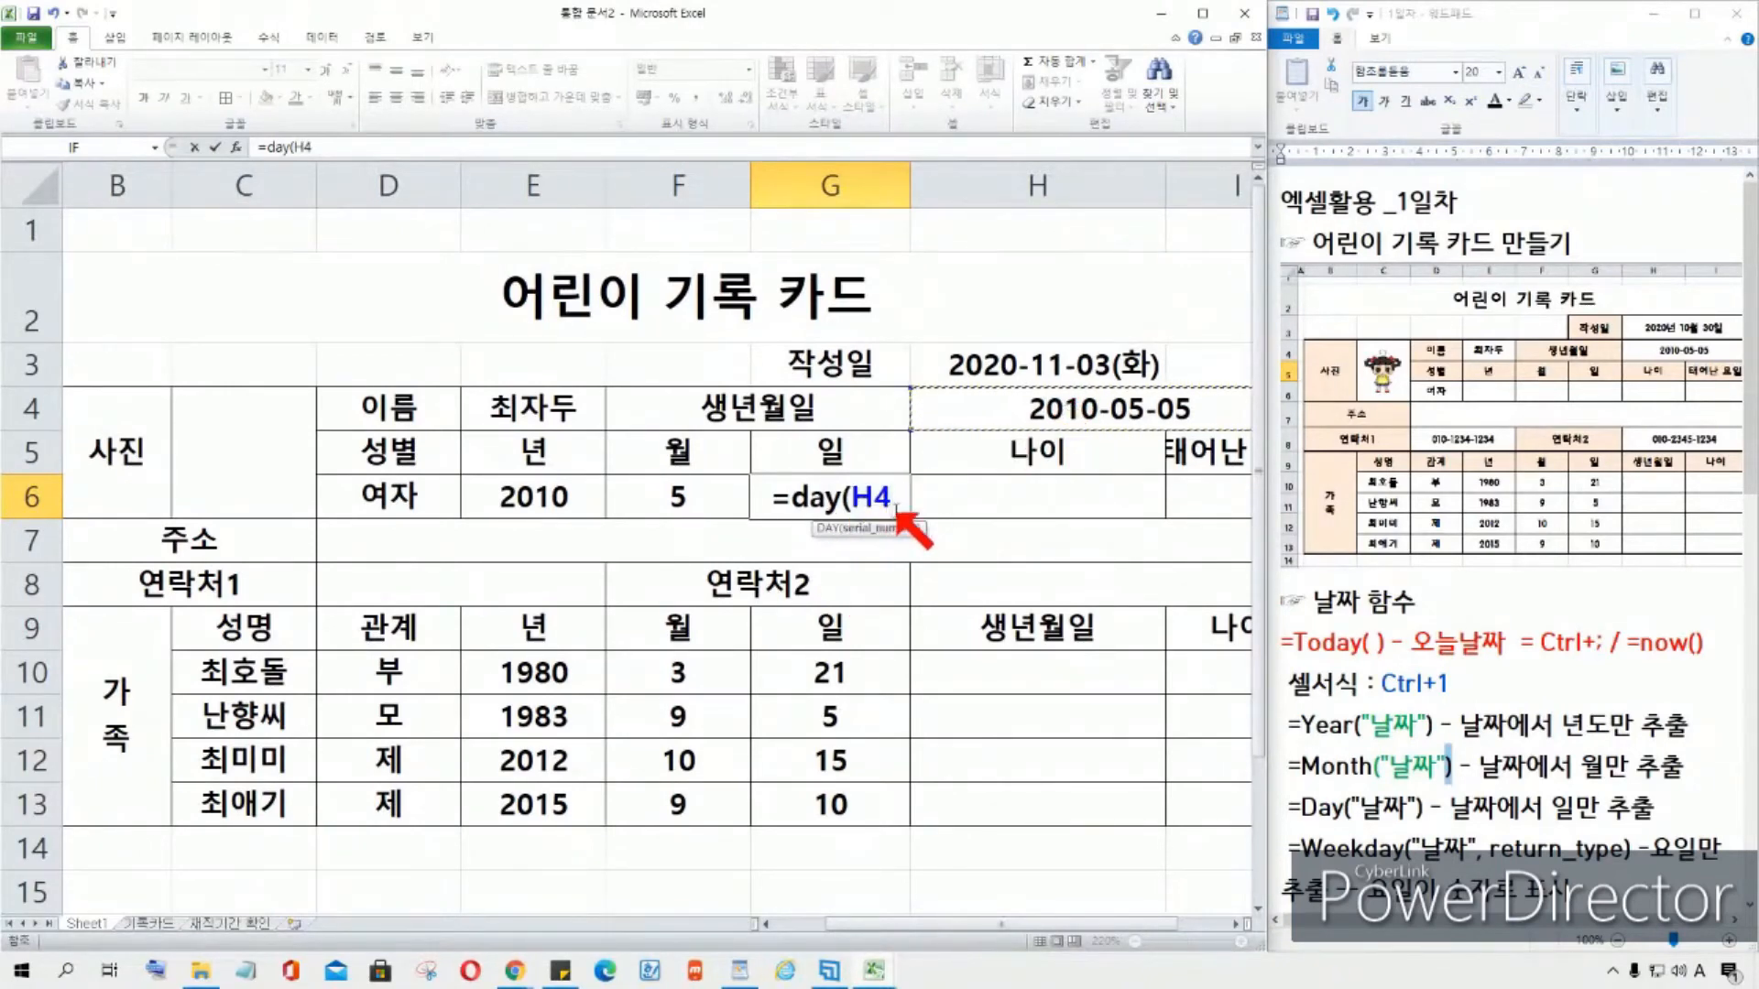
key(Return)
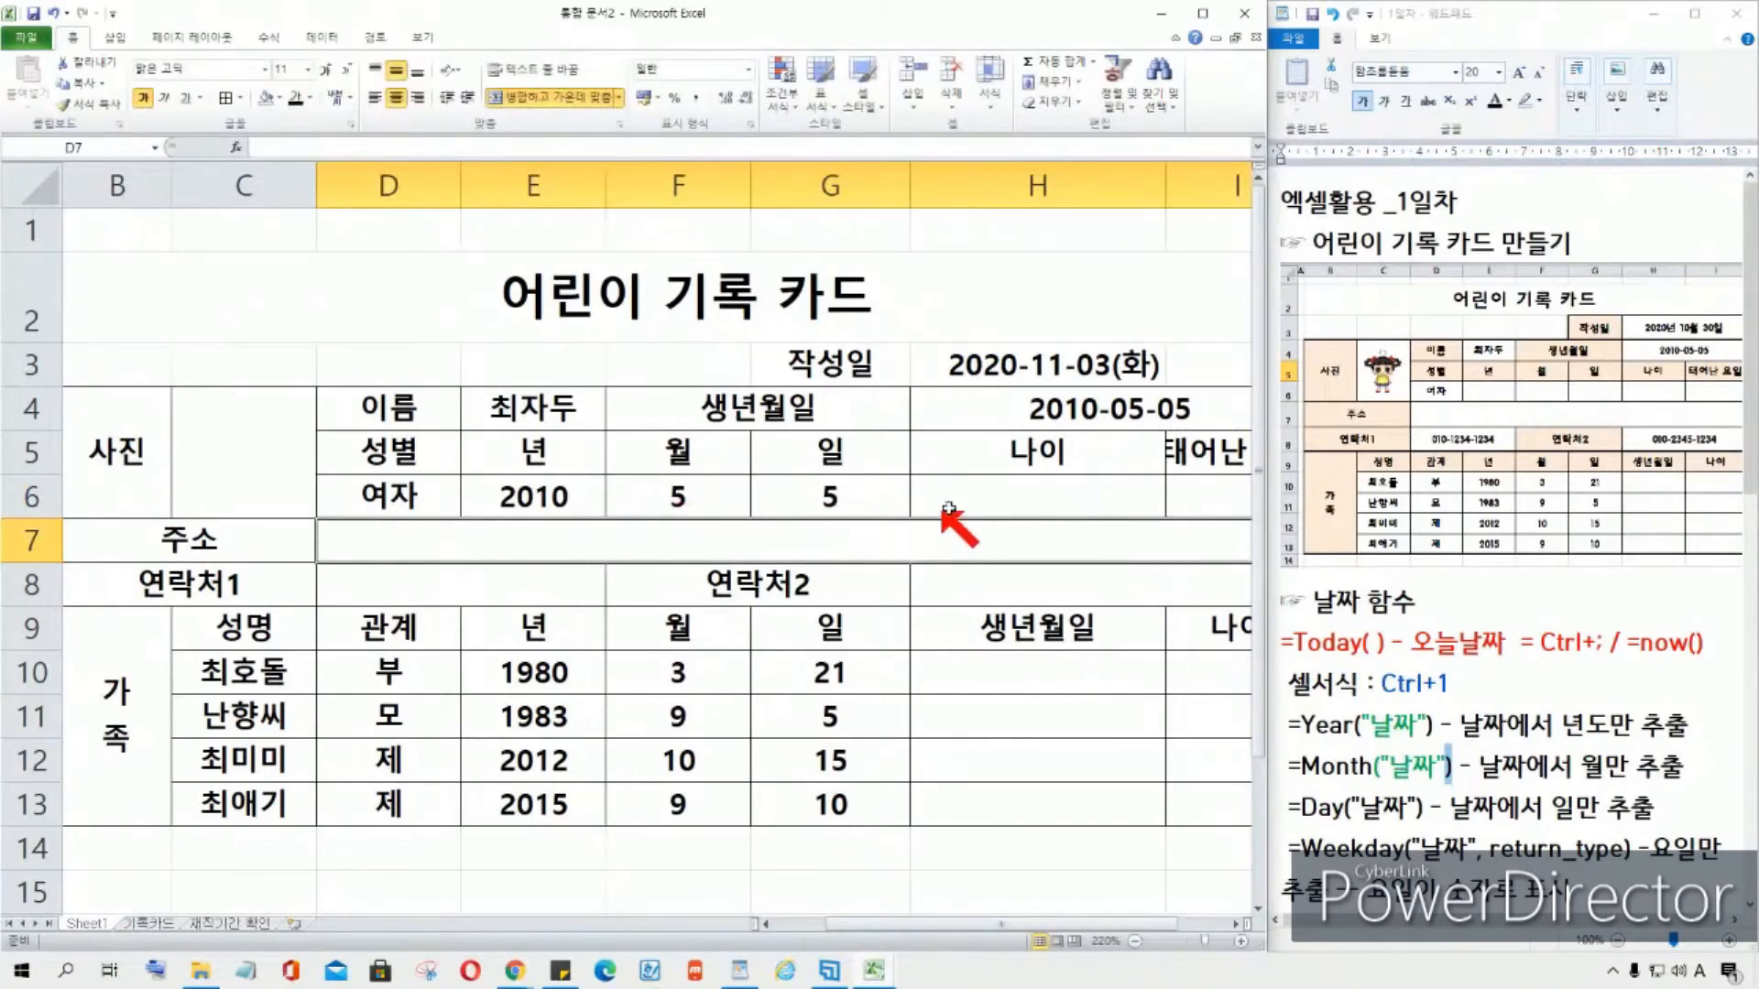
Step: Examine the empty age cell H6, the year formula in E6 and the WordPad notes on the date functions down to Datedif
click(976, 502)
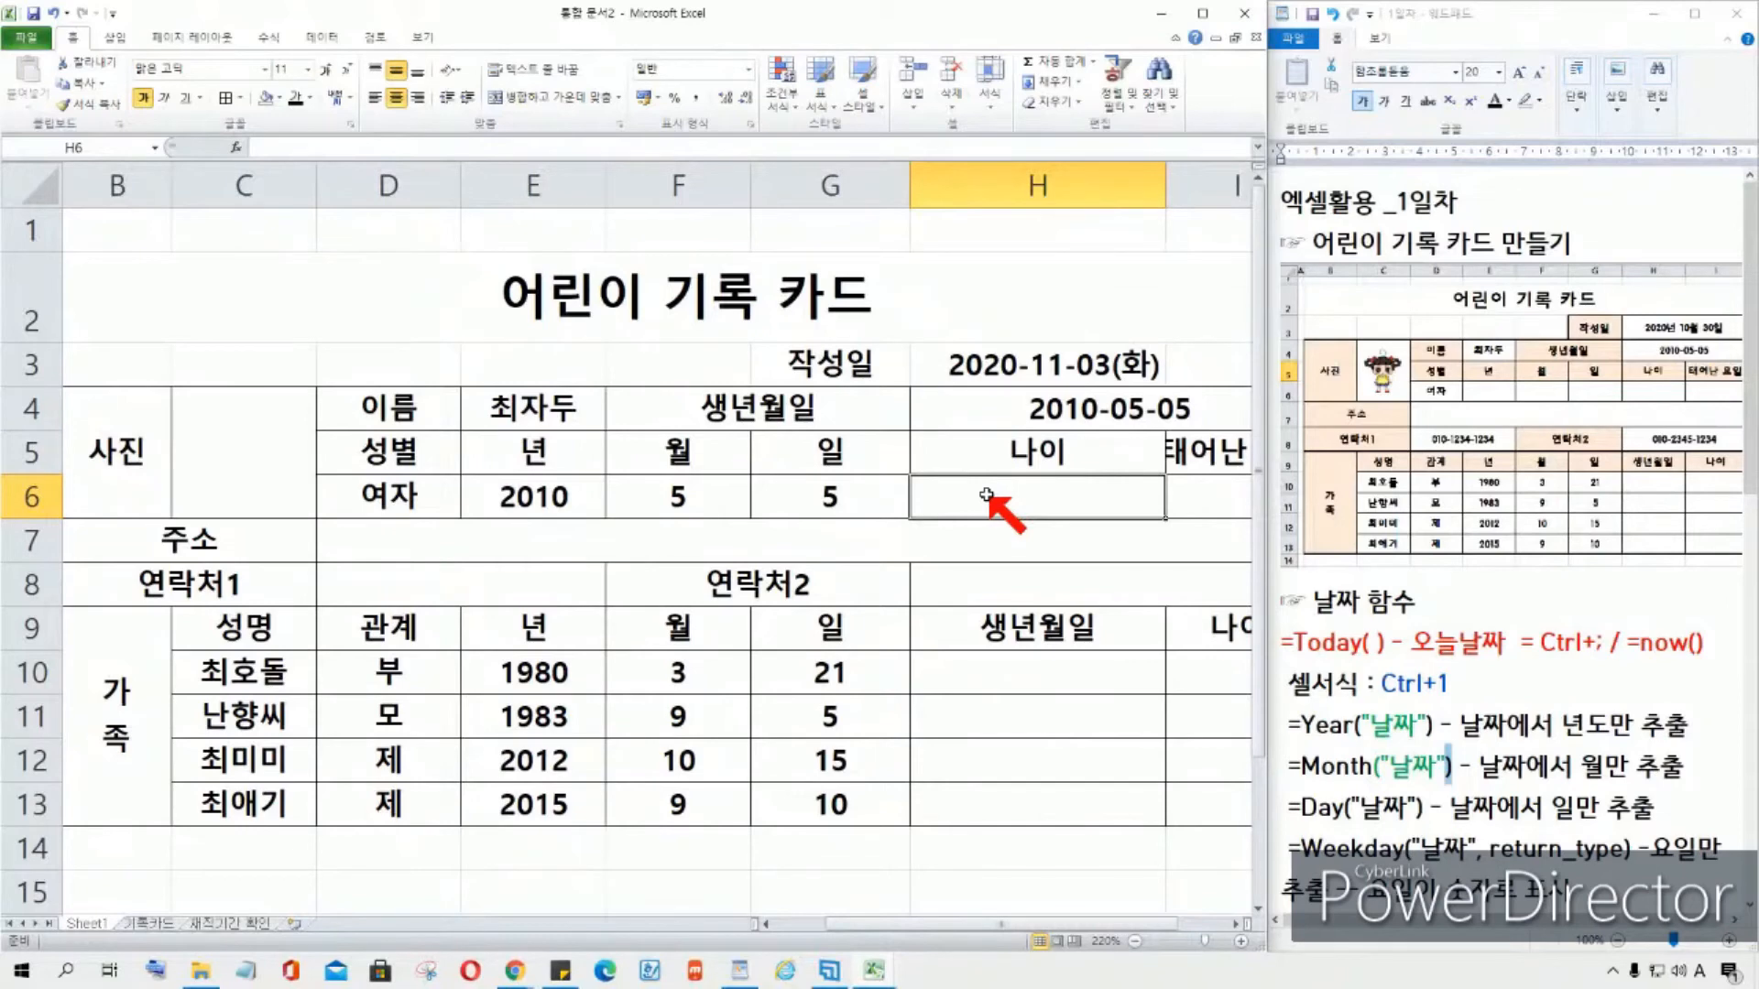
click(534, 498)
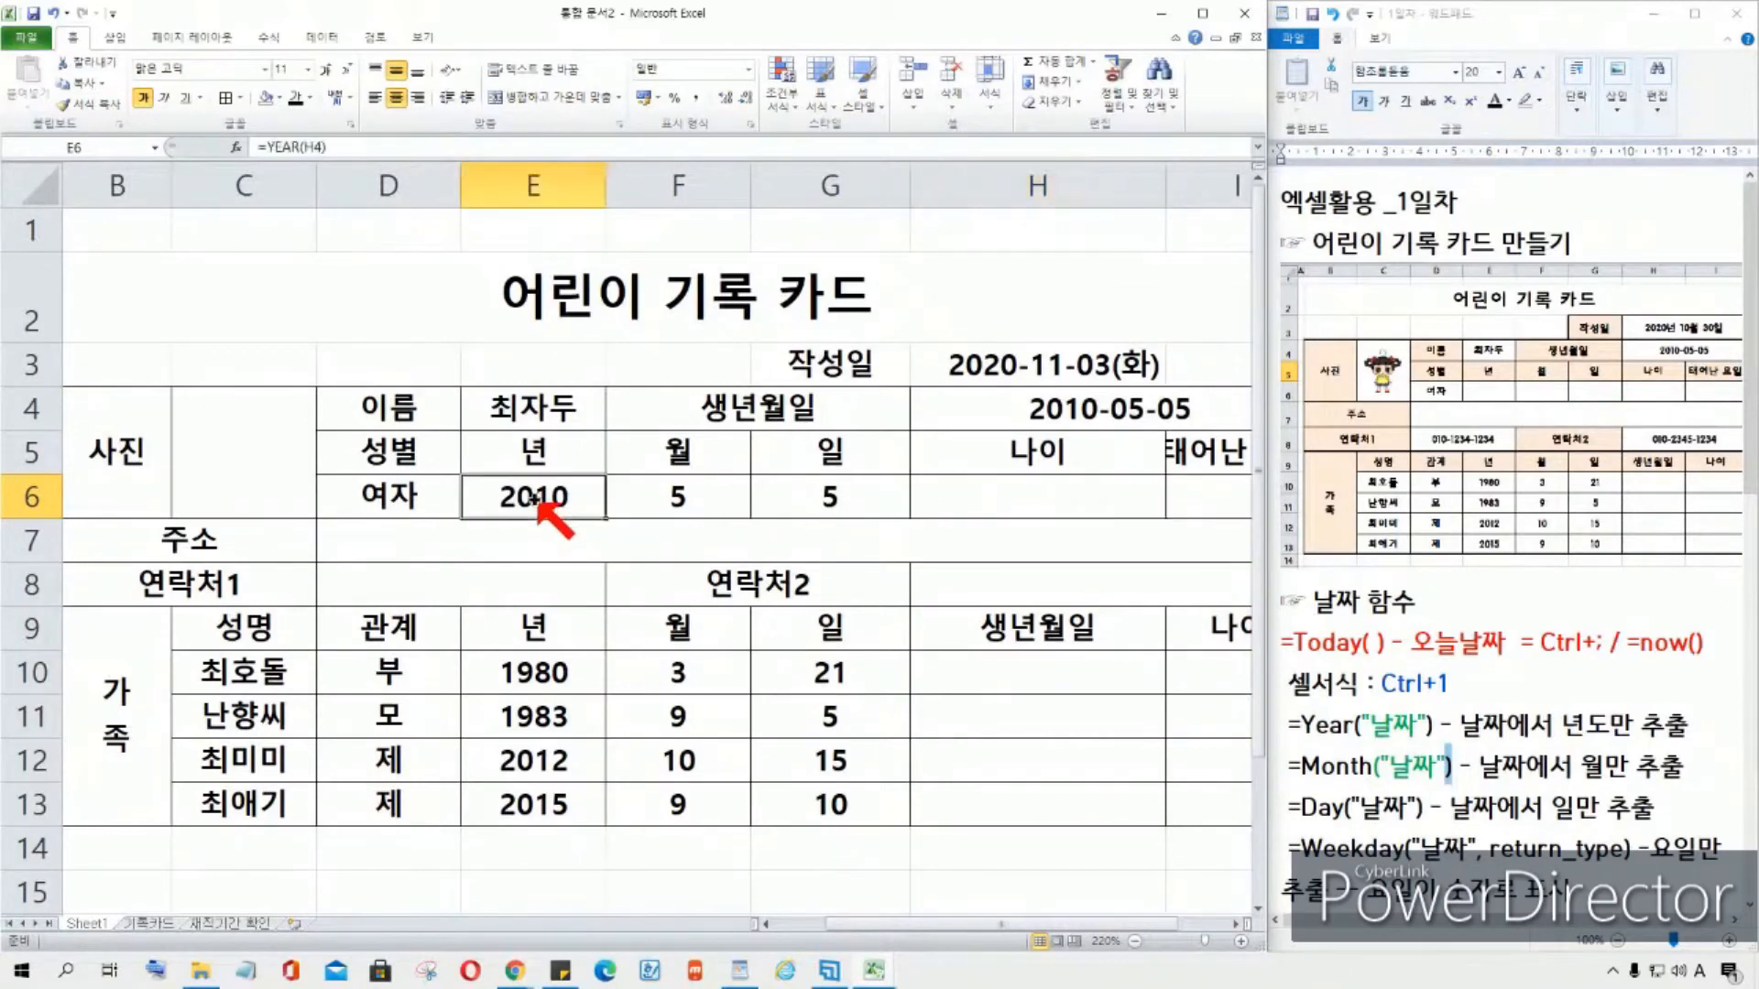
click(943, 492)
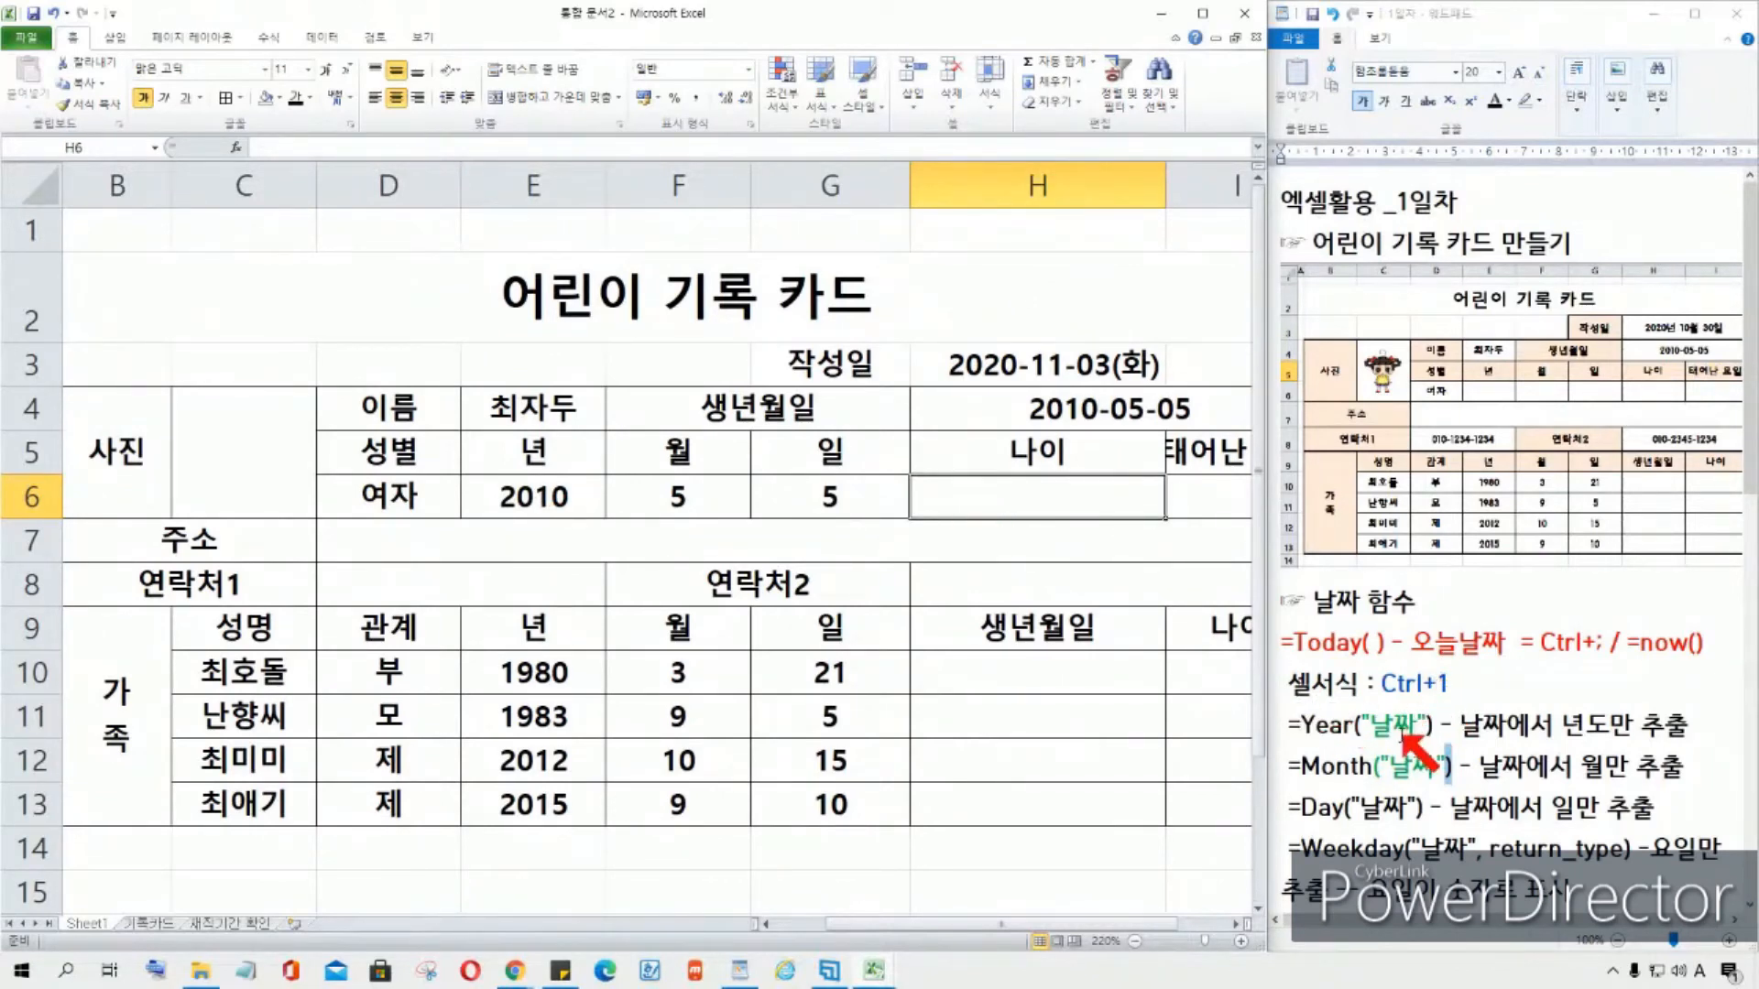
scroll(1400, 746, down, 1)
scroll(1374, 760, up, 1)
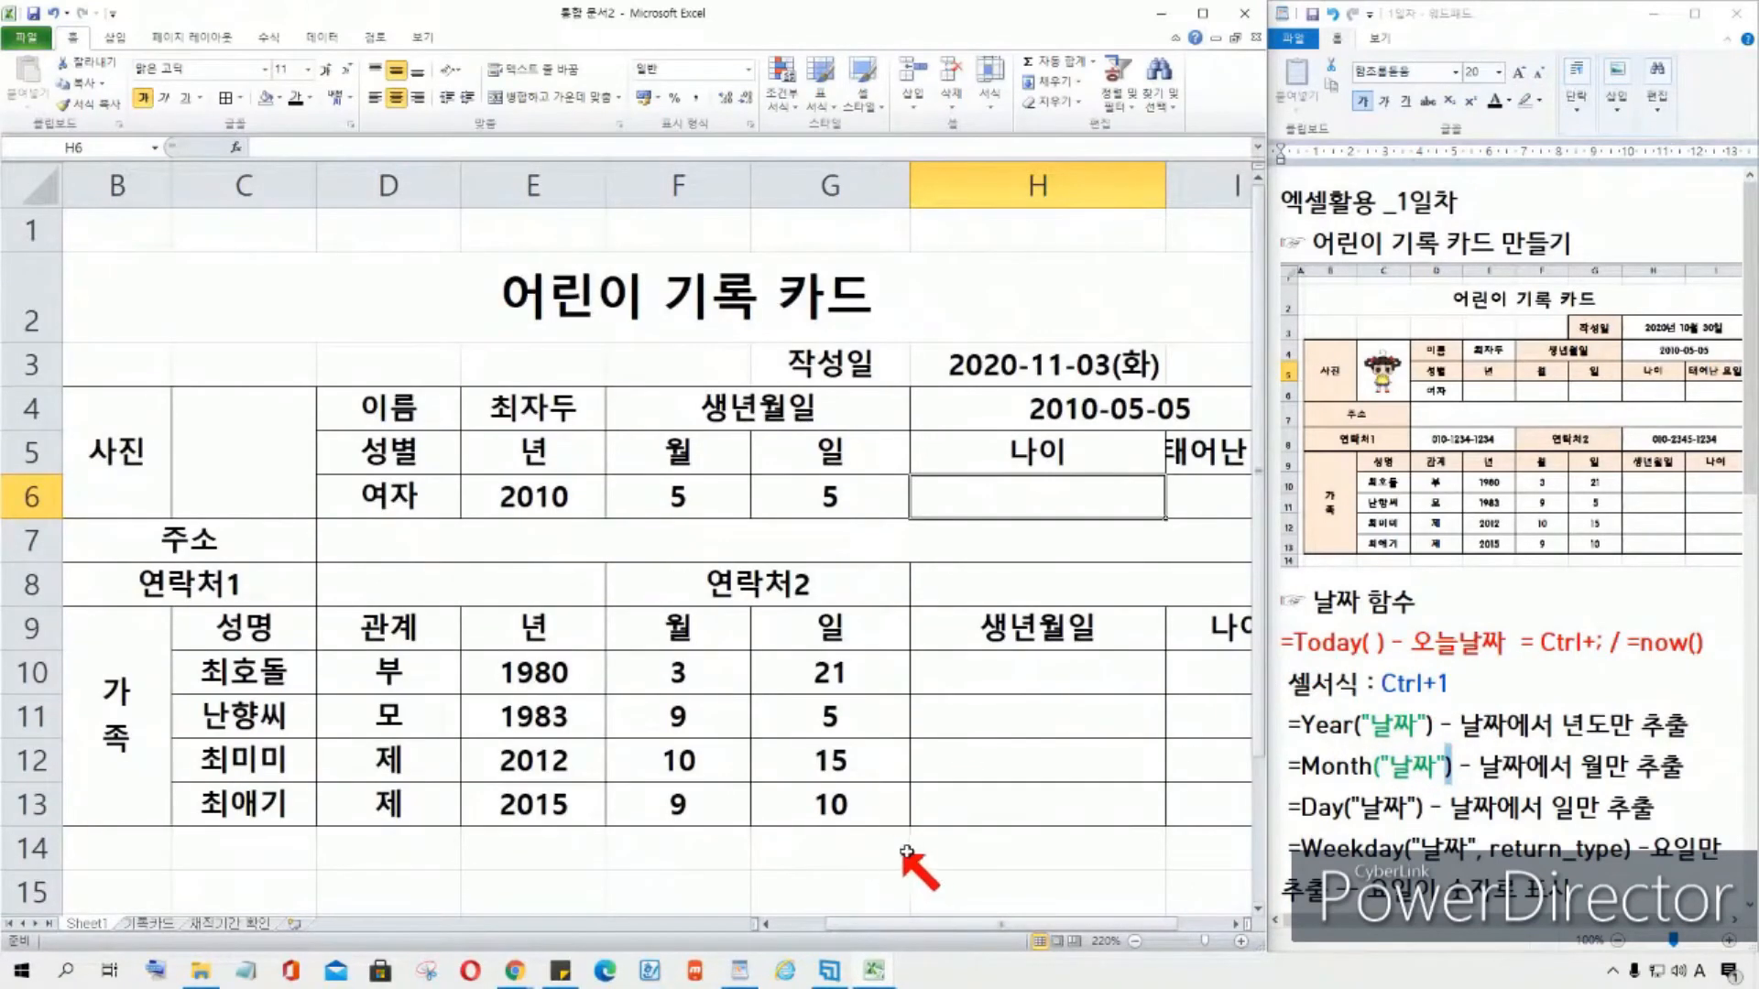
click(893, 740)
scroll(1456, 848, down, 1)
scroll(1262, 765, up, 1)
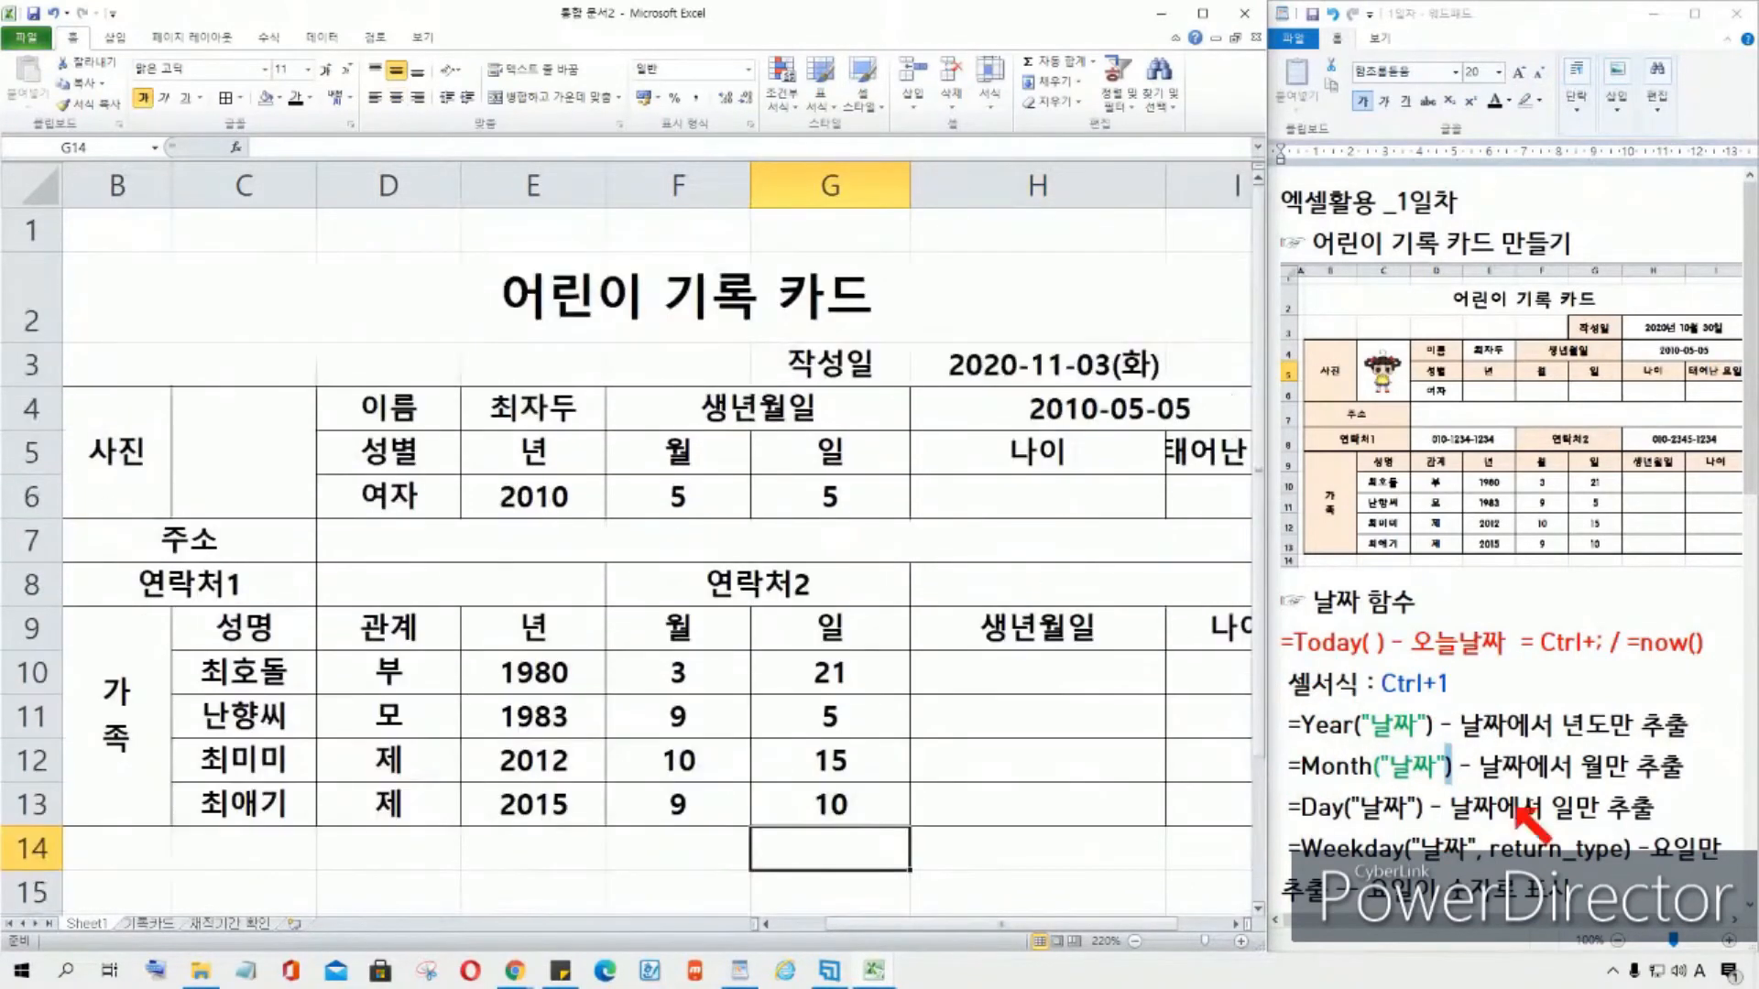
scroll(1429, 806, down, 6)
scroll(1429, 733, up, 1)
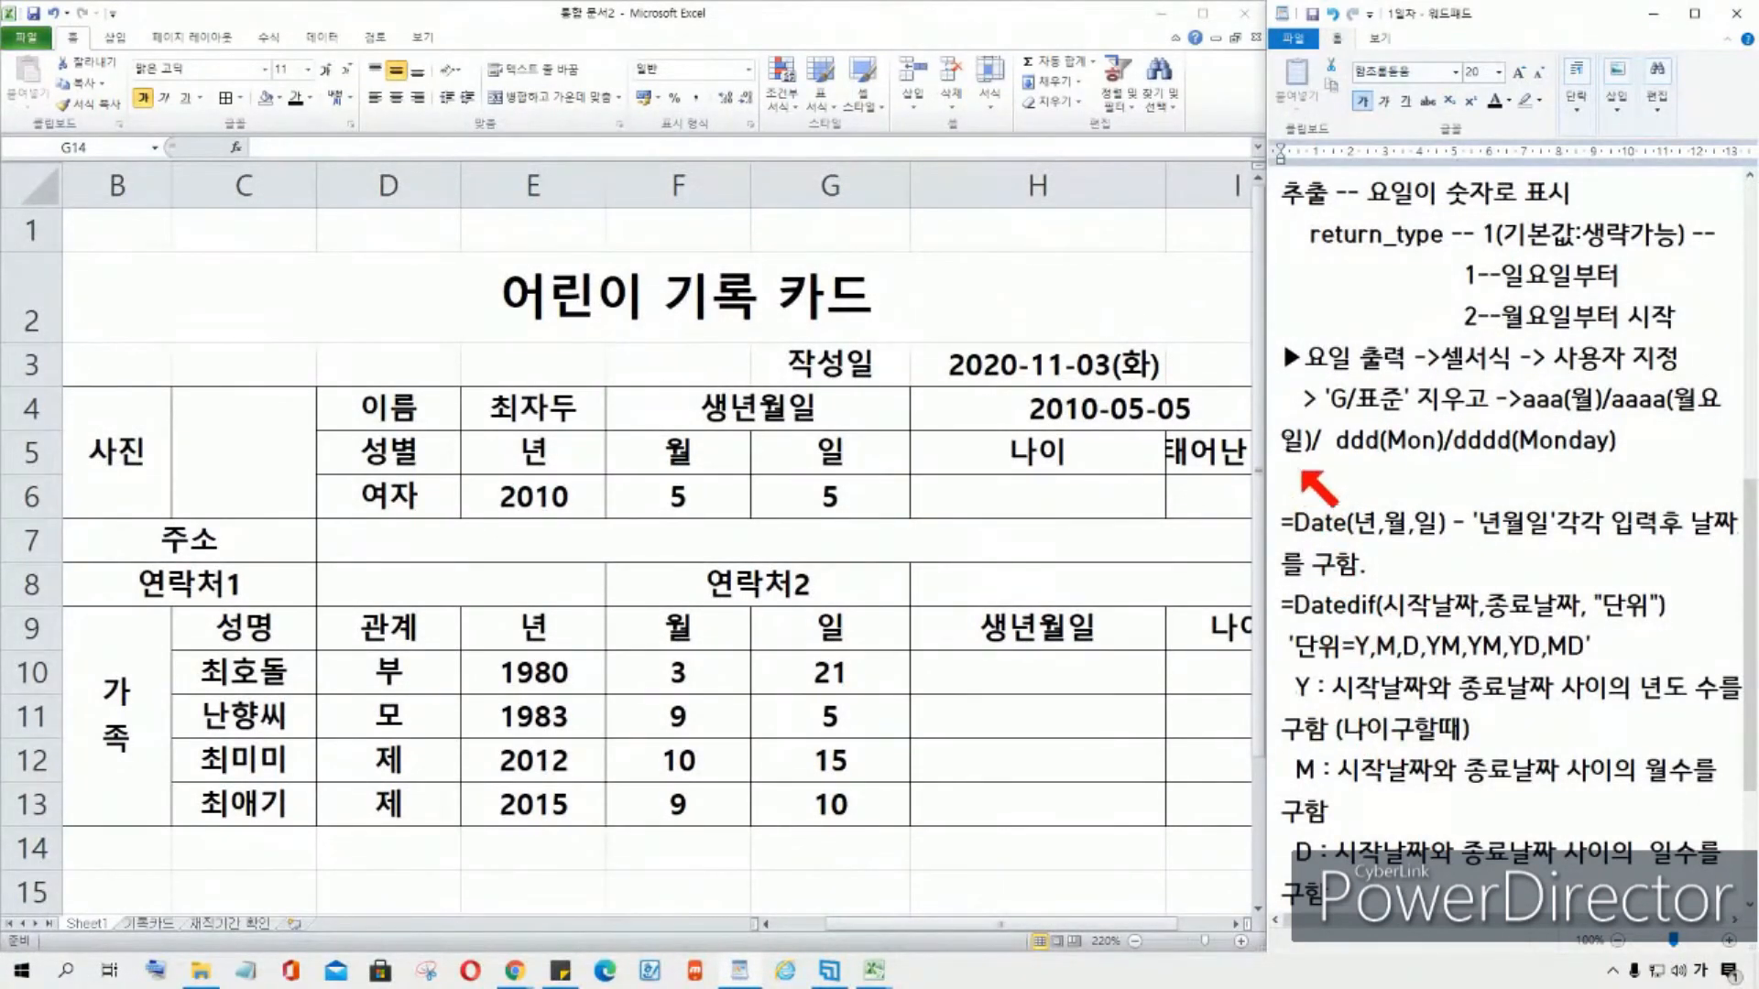
scroll(1300, 476, up, 1)
Step: Begin a formula in the age cell H6 of the record card
click(1024, 490)
click(1024, 492)
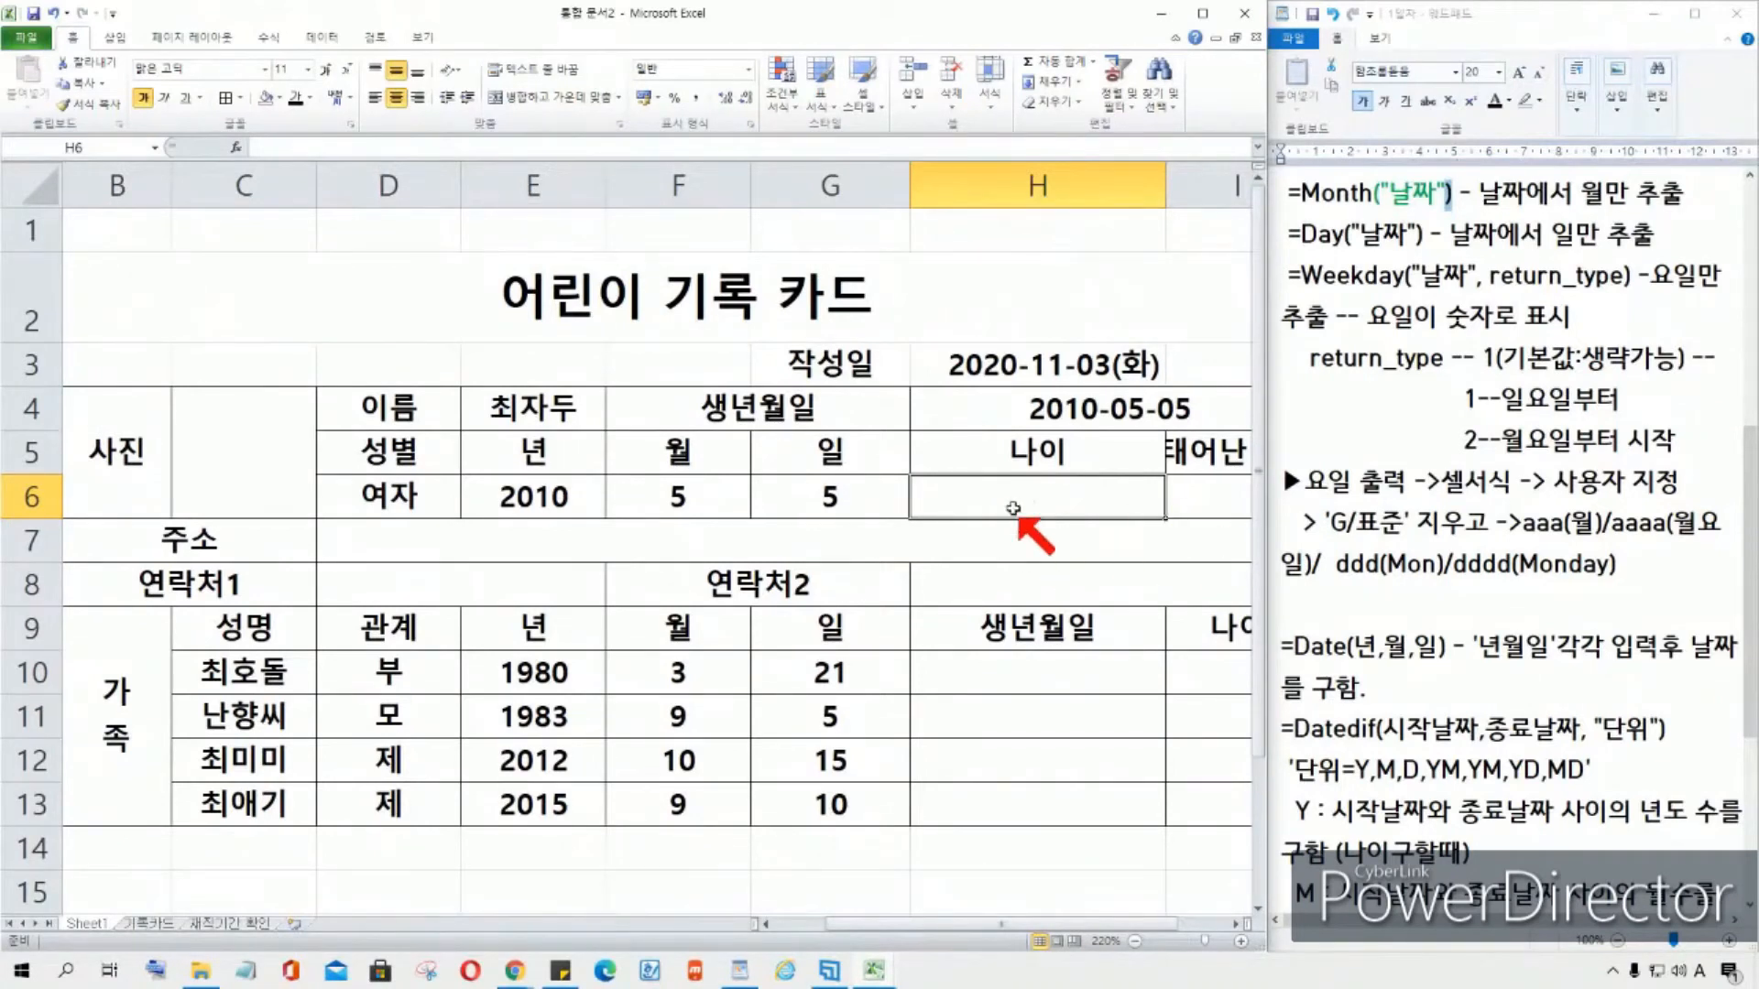
text(=)
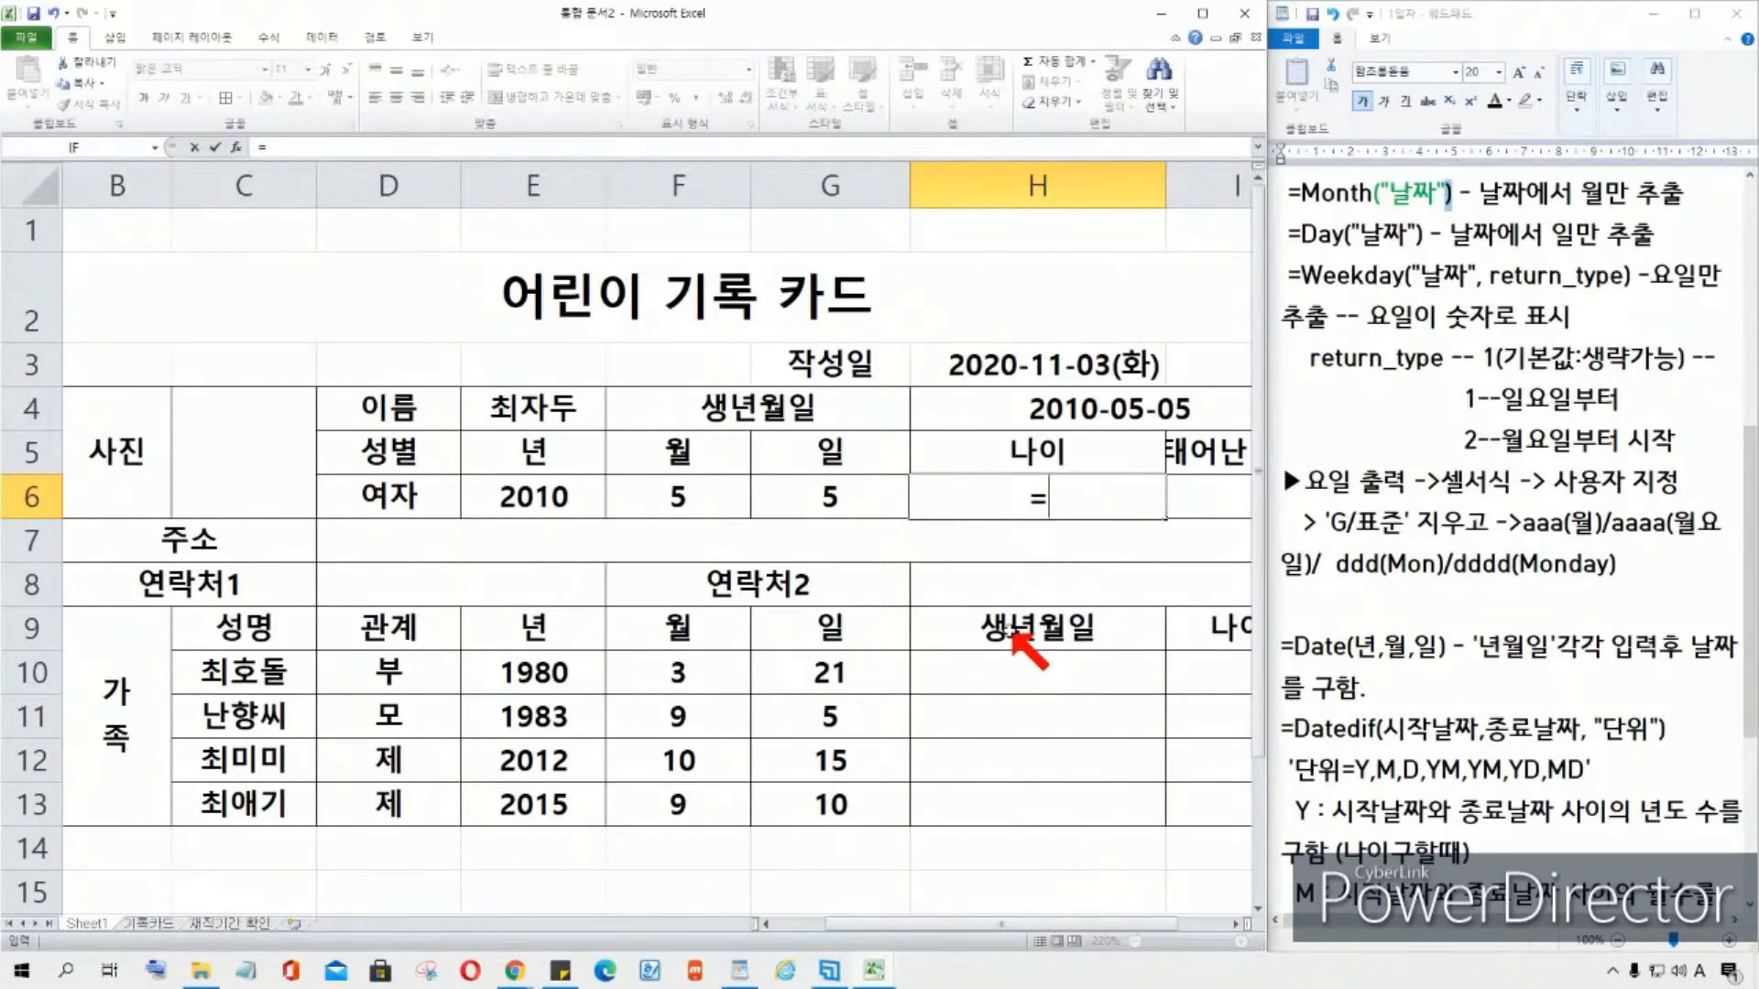
Step: Try the subtraction 2020-2010 in the age formula in H6, and clear it back to the equals sign
text(2020-)
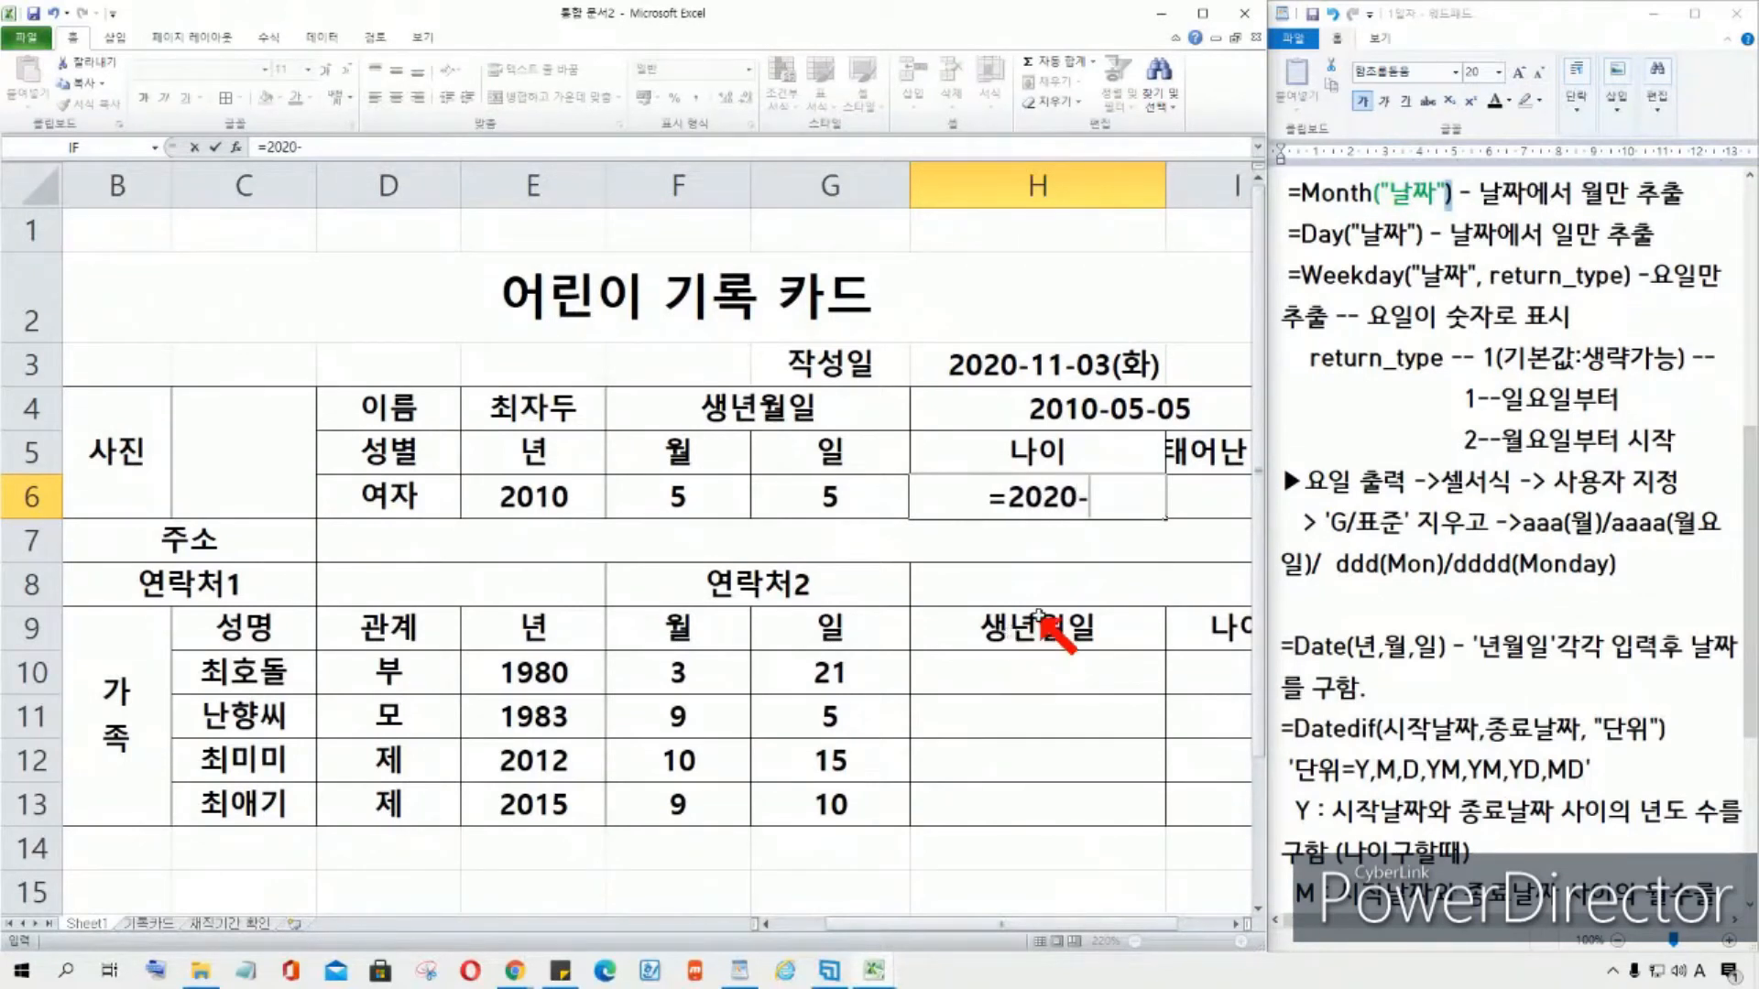
text(2010)
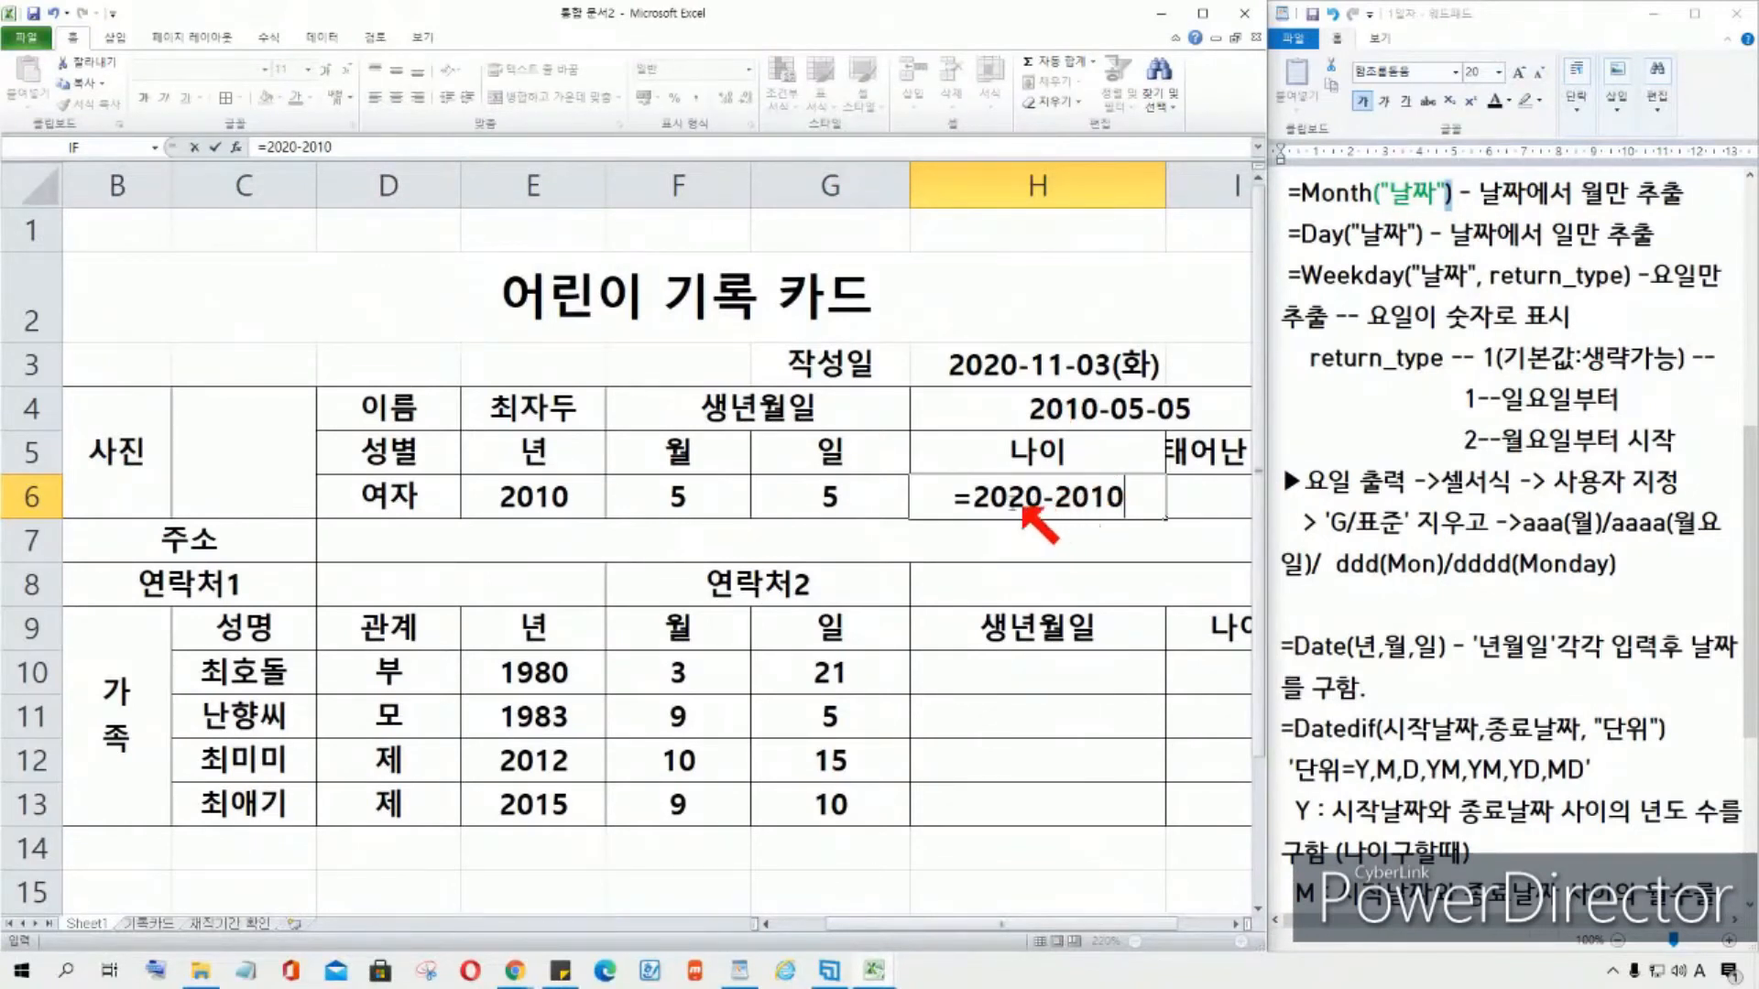
drag(974, 499, 1042, 500)
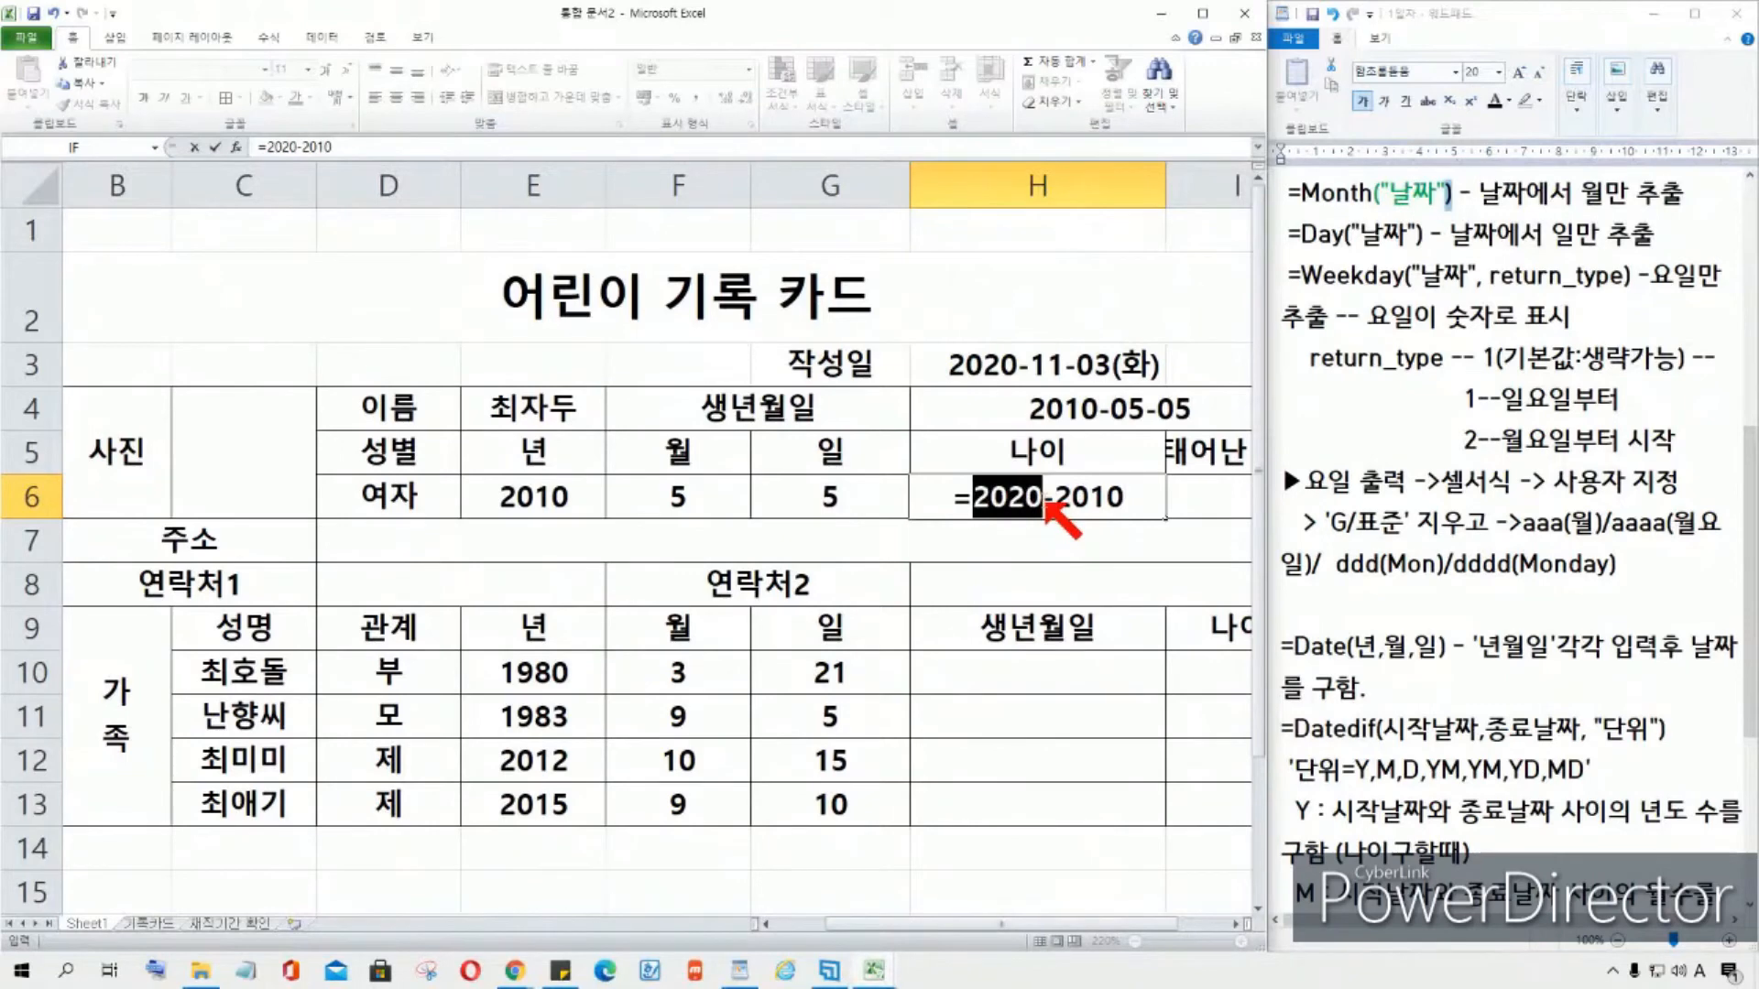
click(1132, 500)
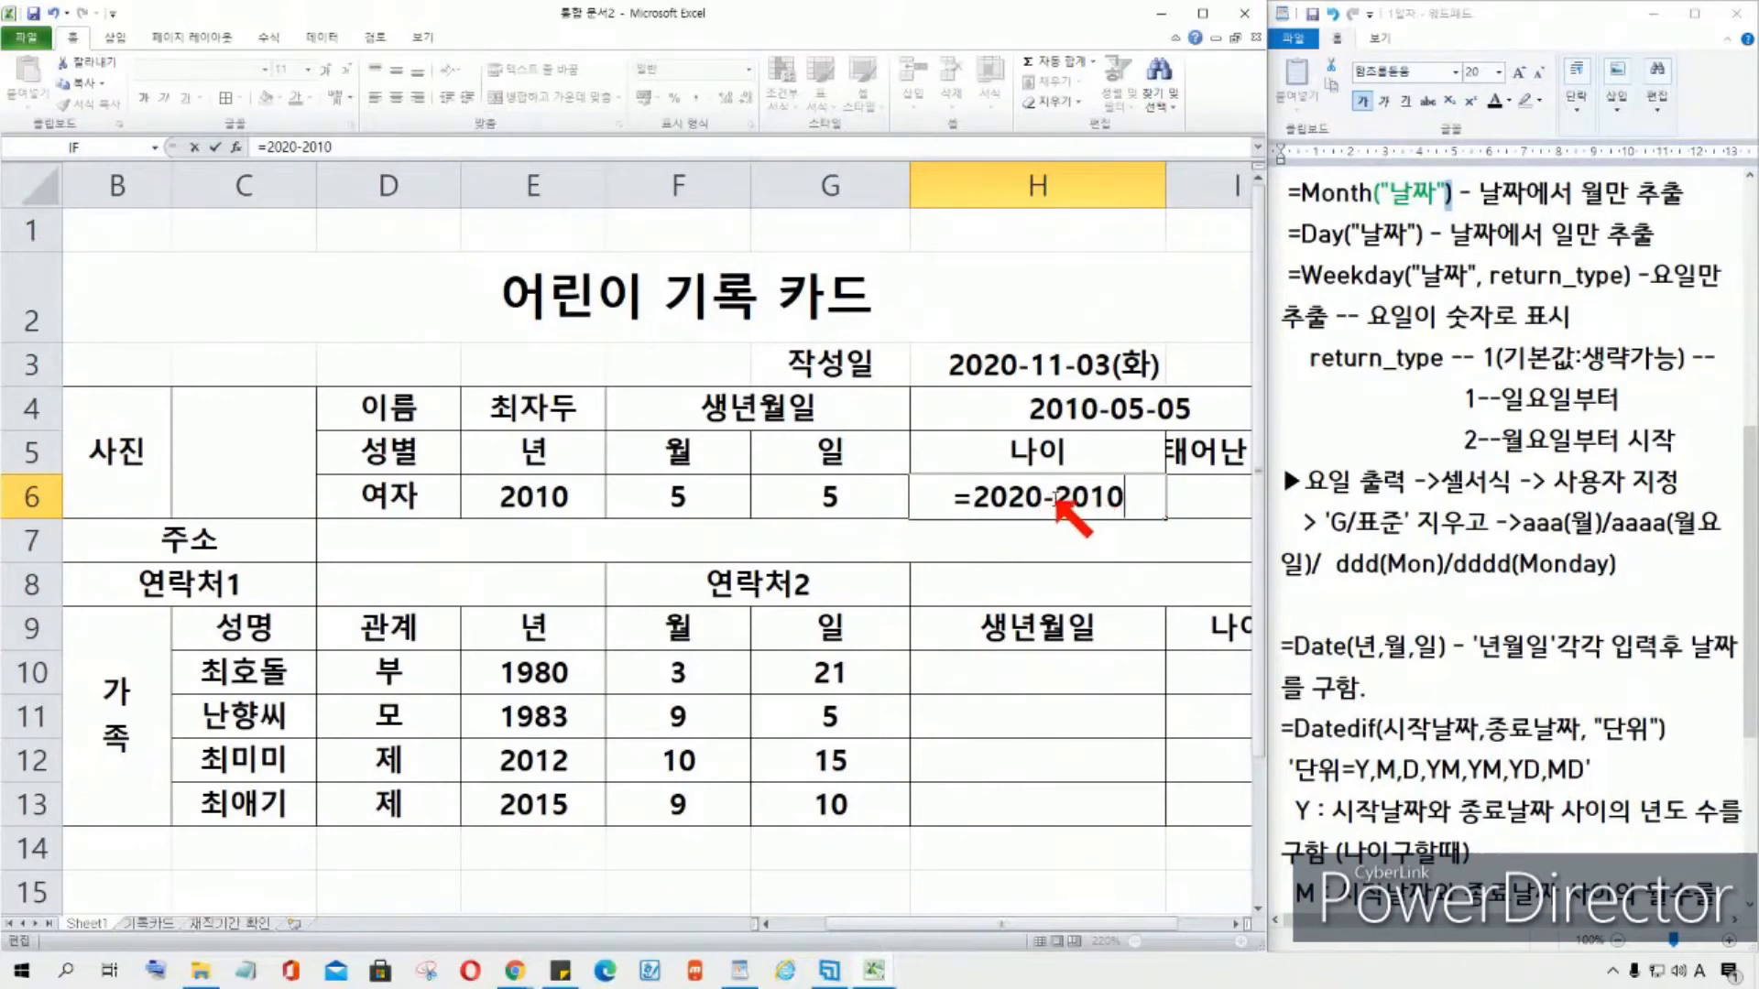
drag(1053, 499, 1142, 501)
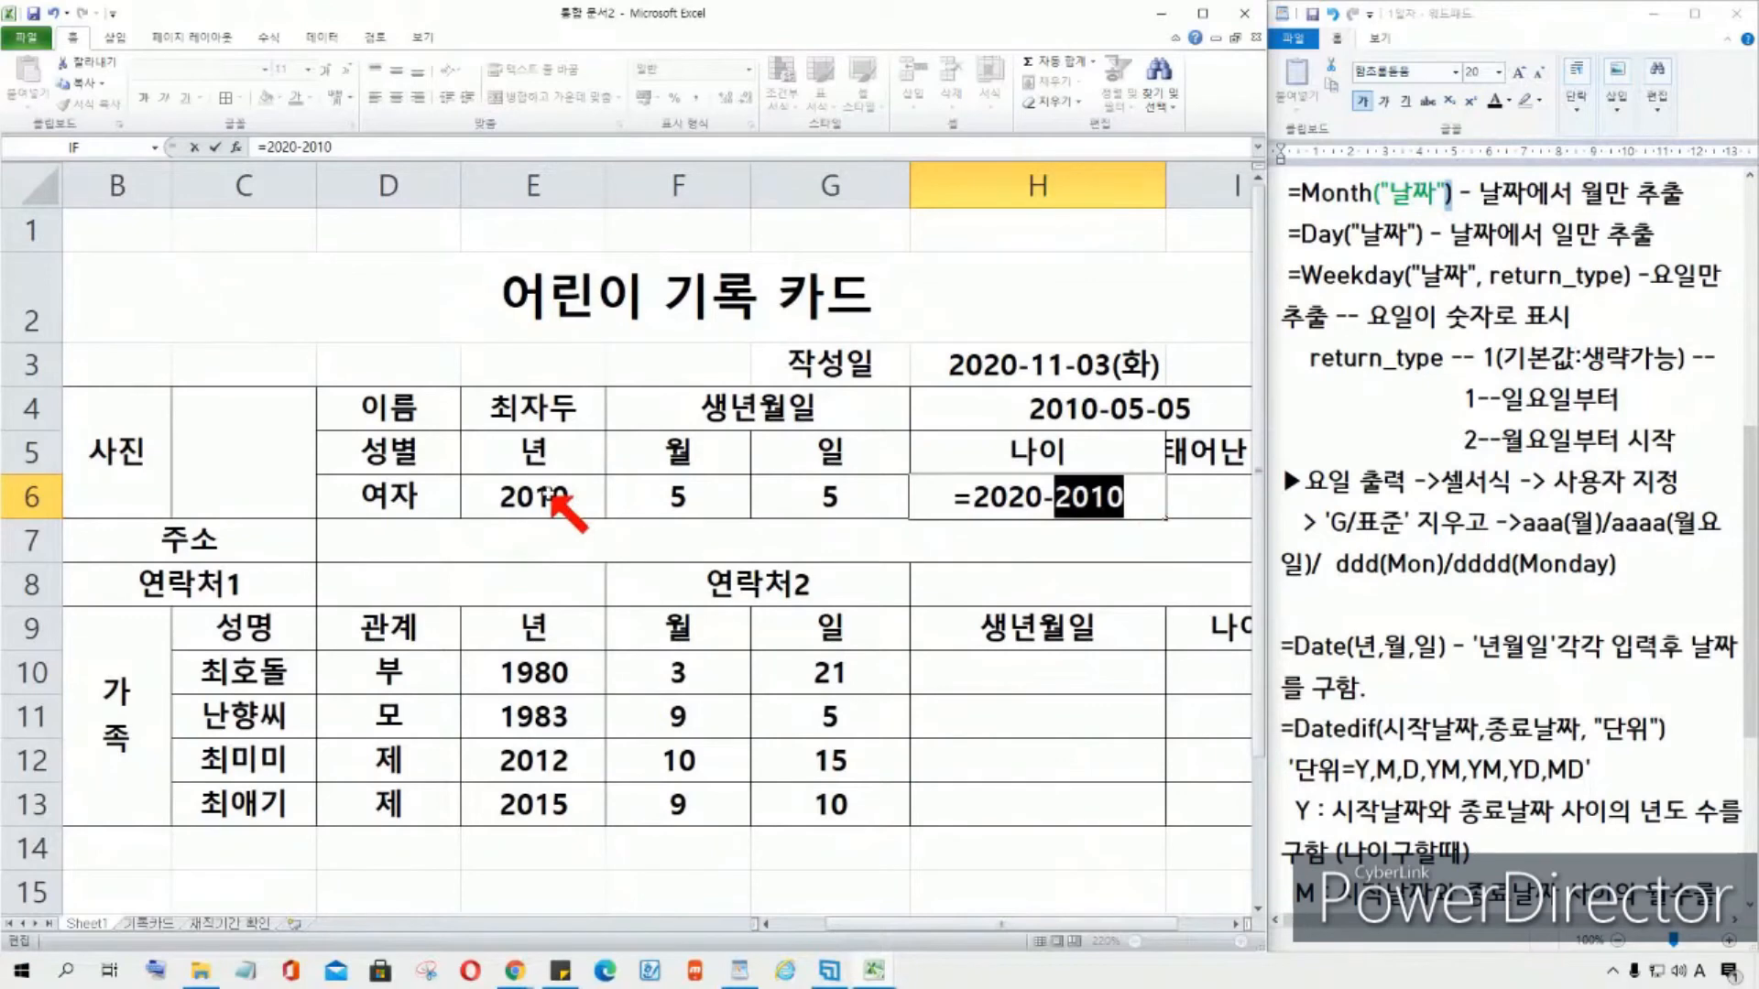
key(BackSpace)
key(BackSpace)
key(BackSpace)
key(BackSpace)
key(BackSpace)
key(BackSpace)
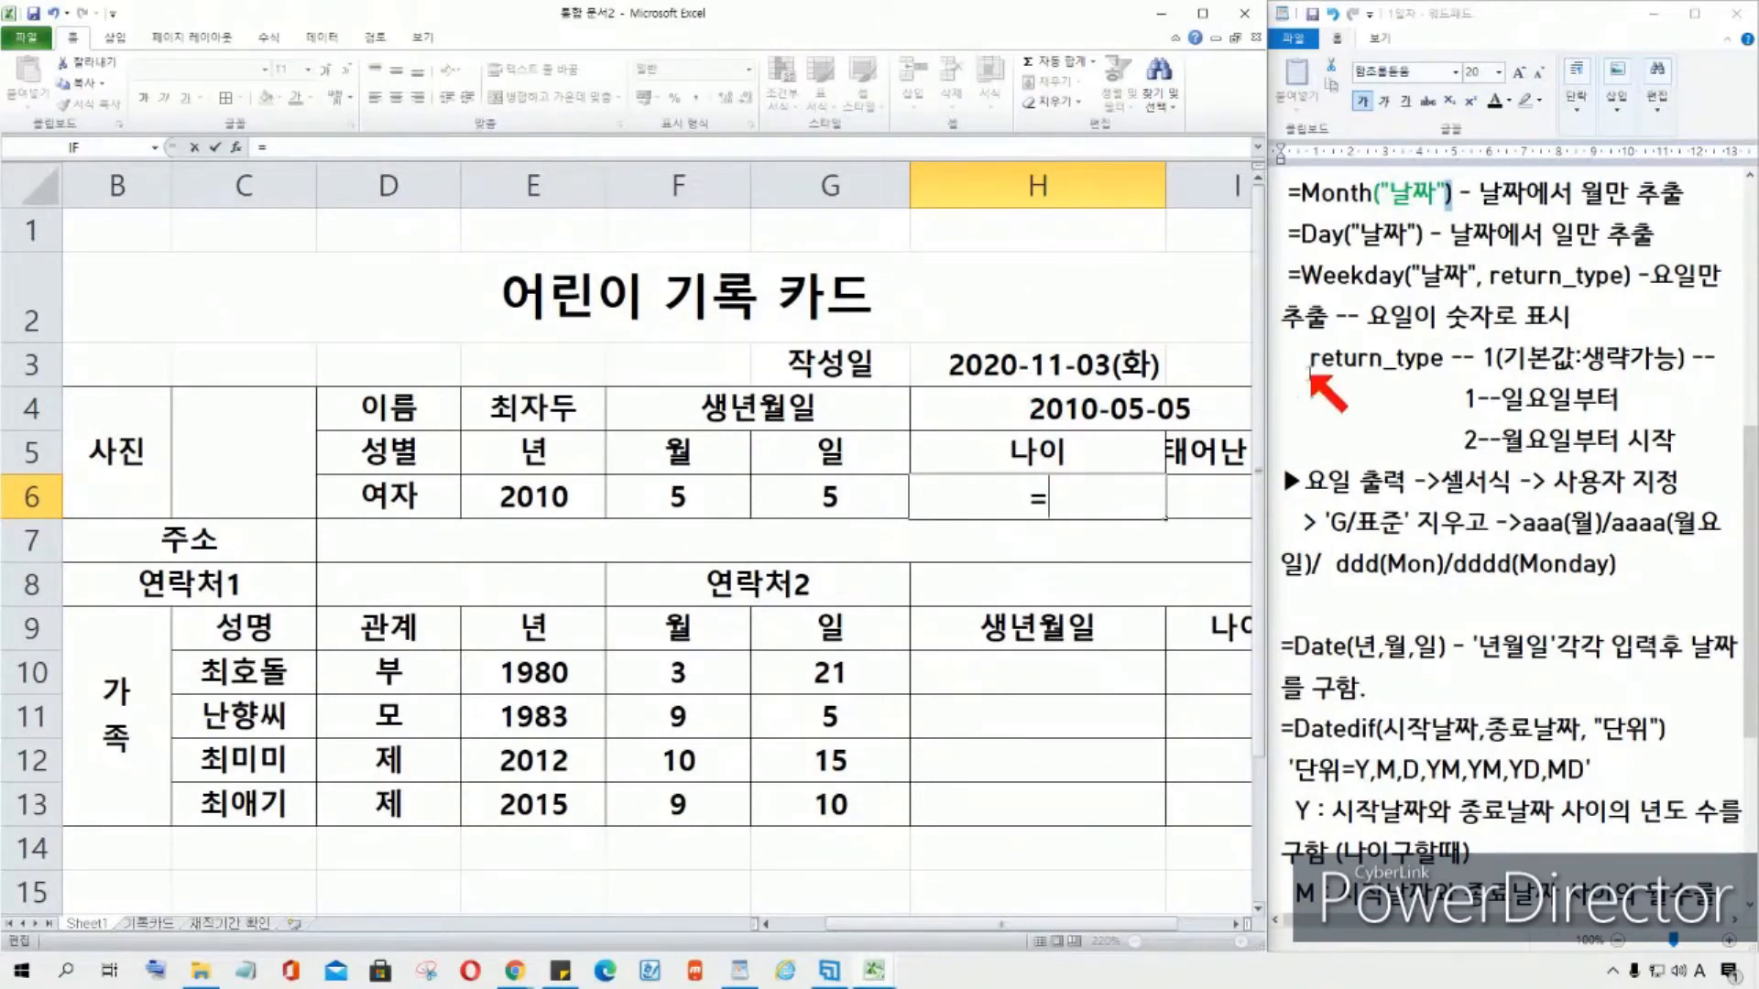
Step: Calculate the age in H6 by subtracting the birth year from the writing date's year with =YEAR(H3)-E6
scroll(1356, 371, up, 1)
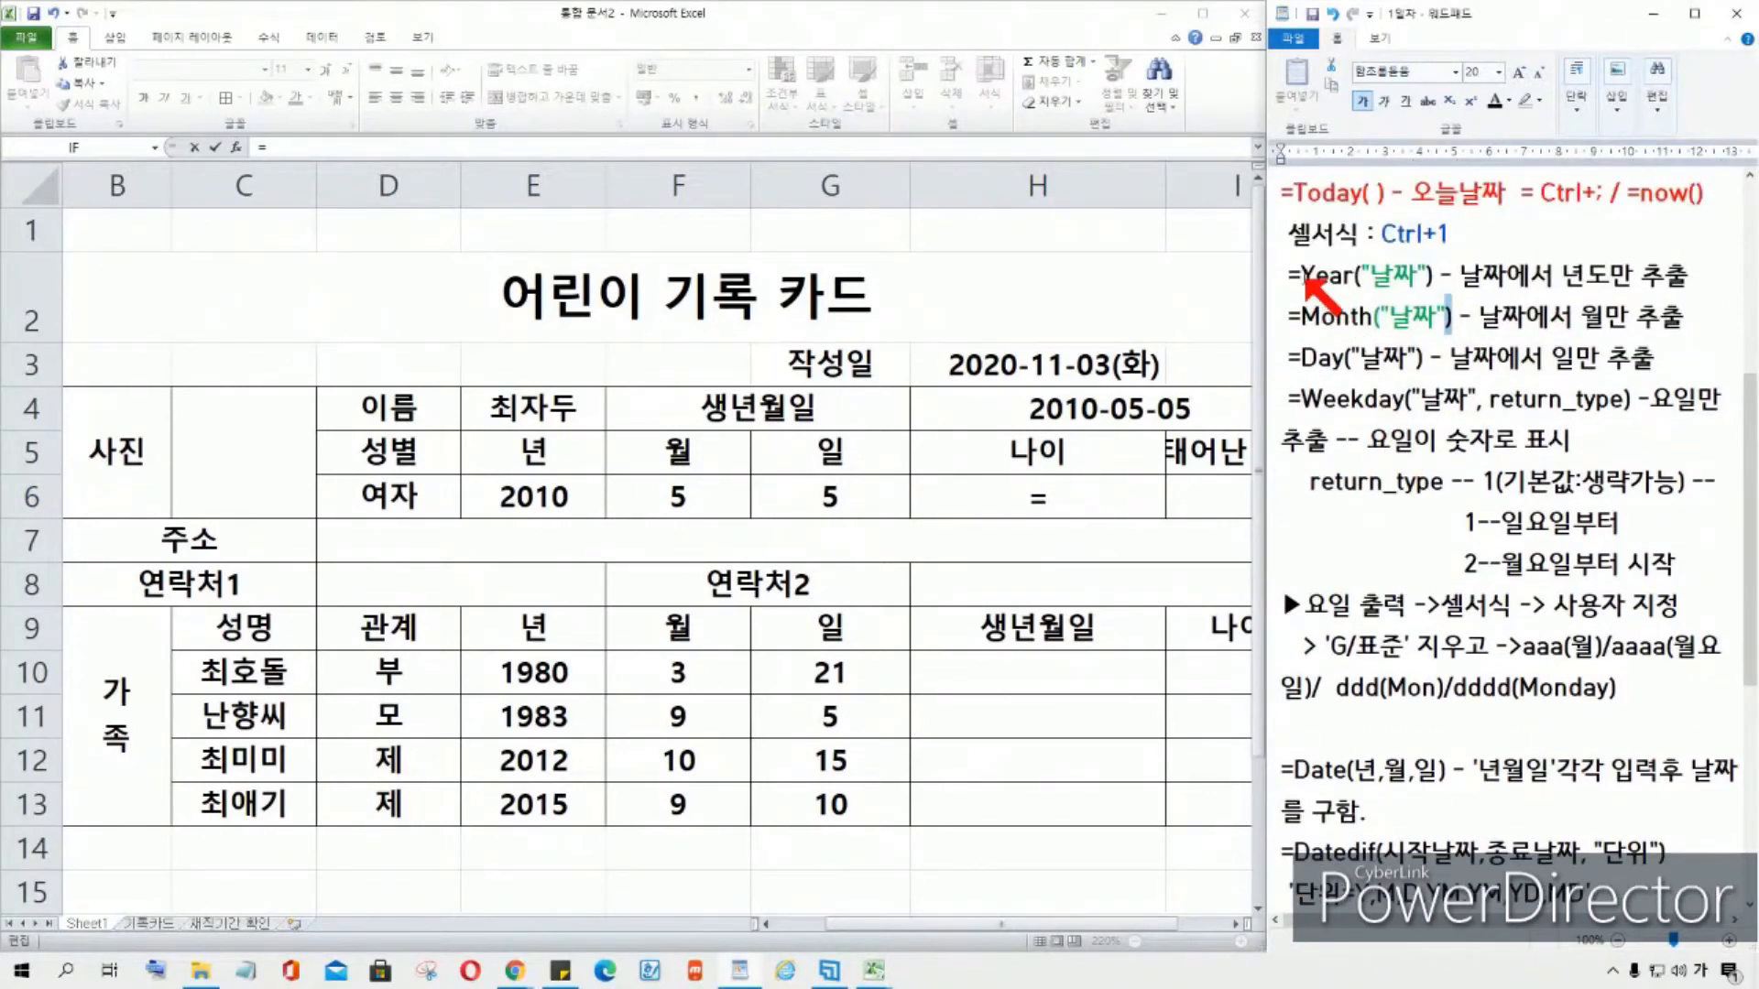
click(1072, 502)
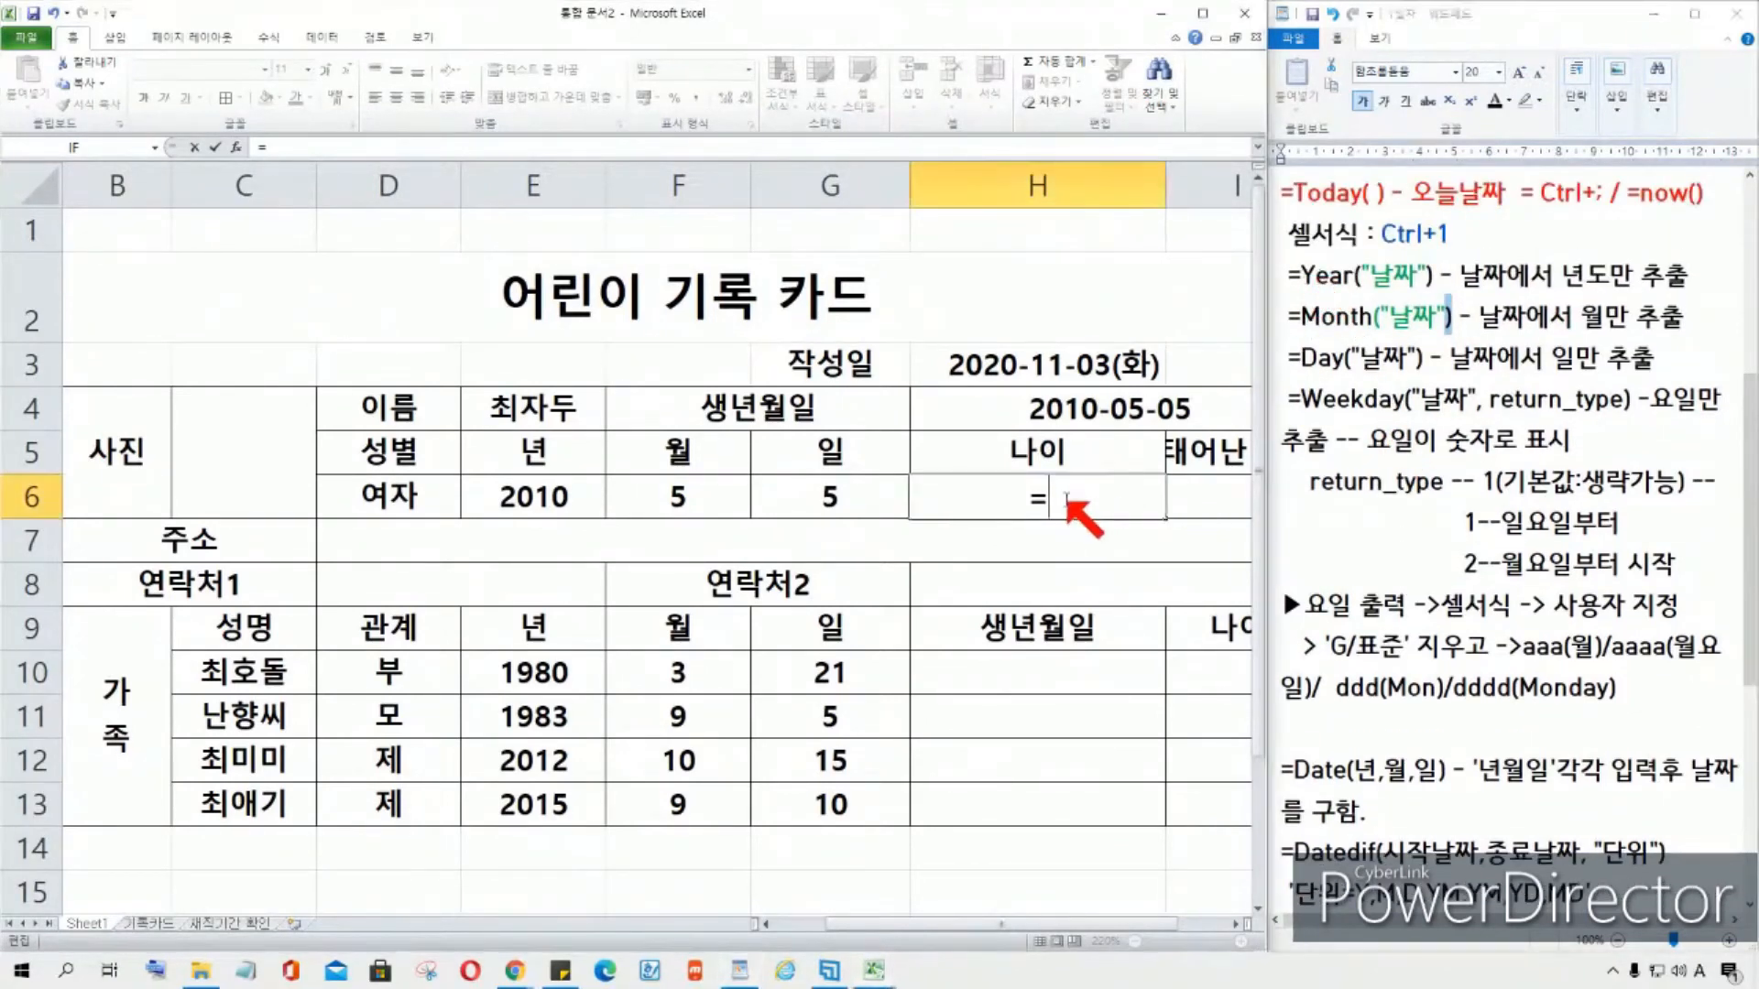
text(y)
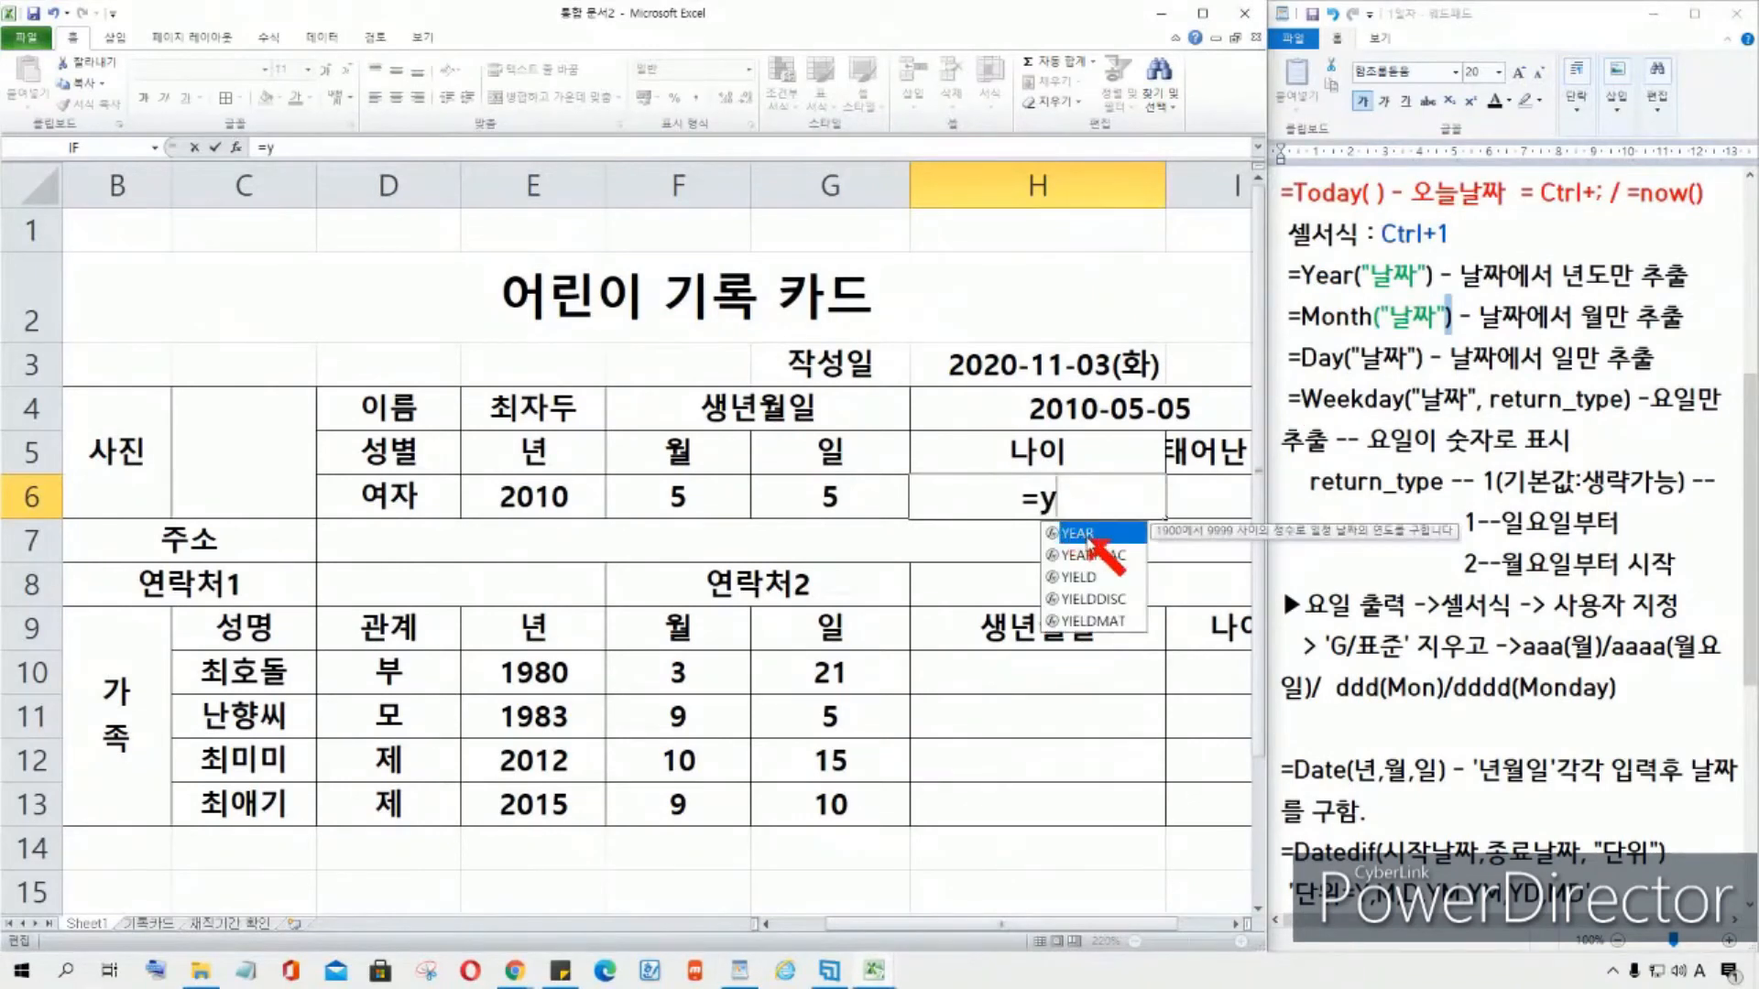
double_click(1089, 534)
click(1004, 367)
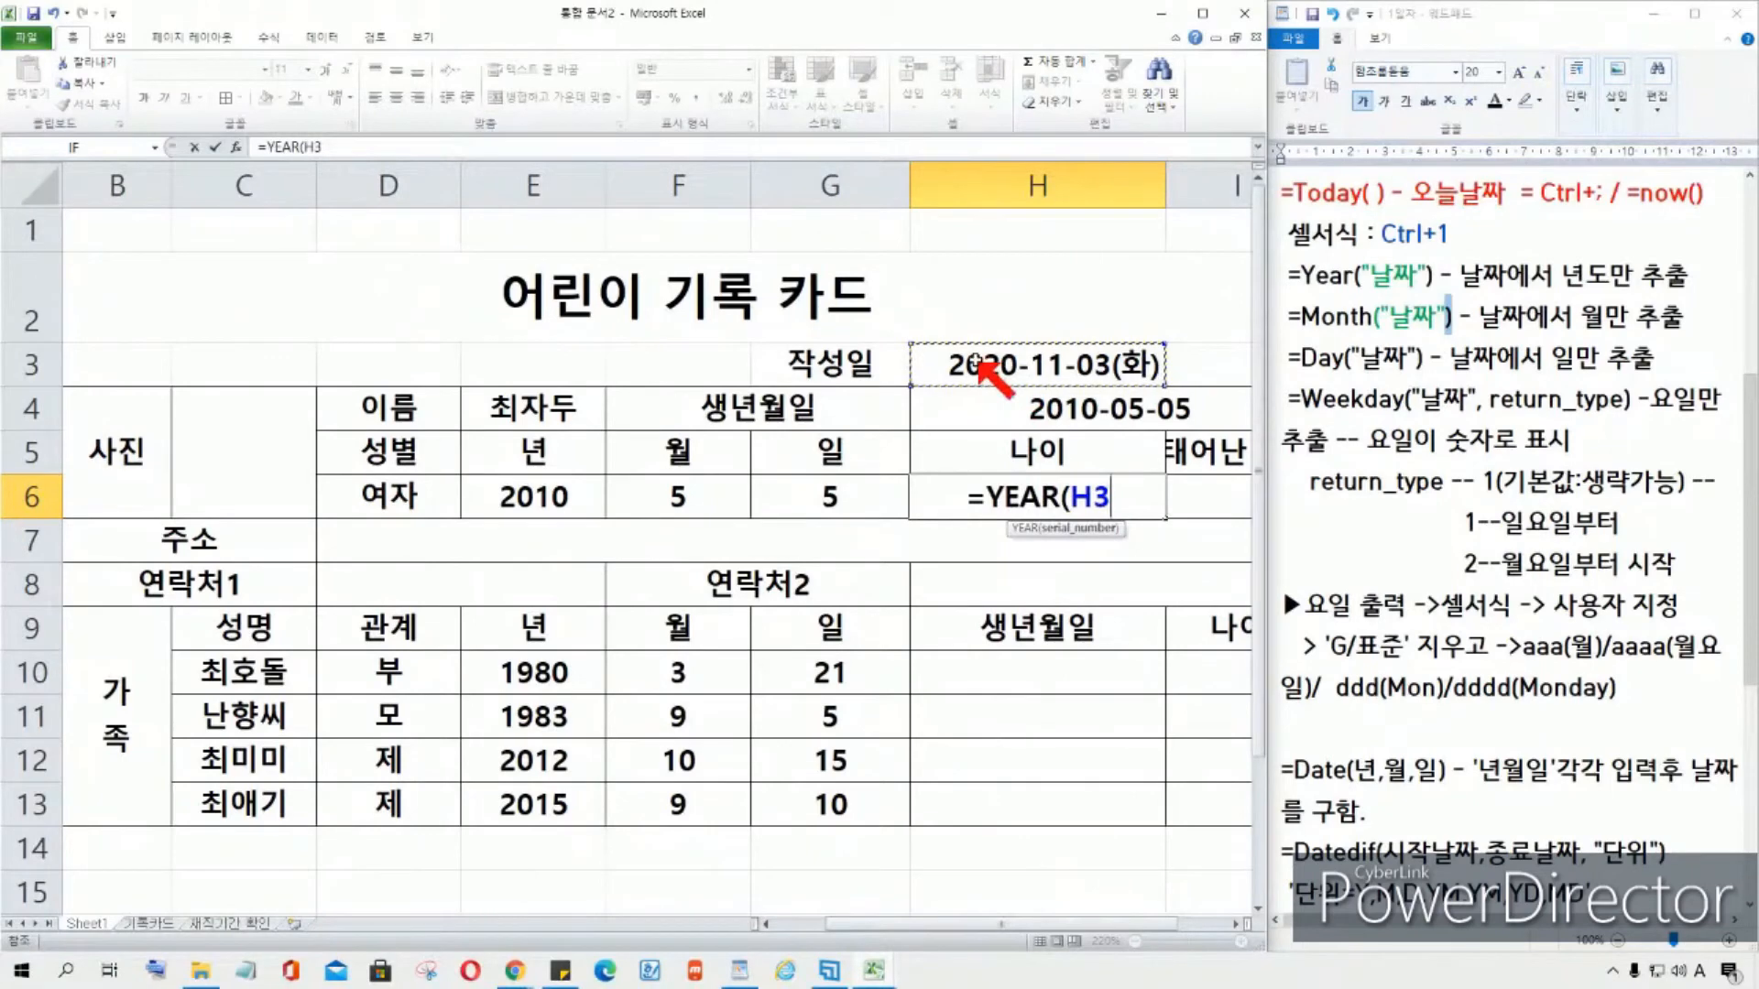
text())
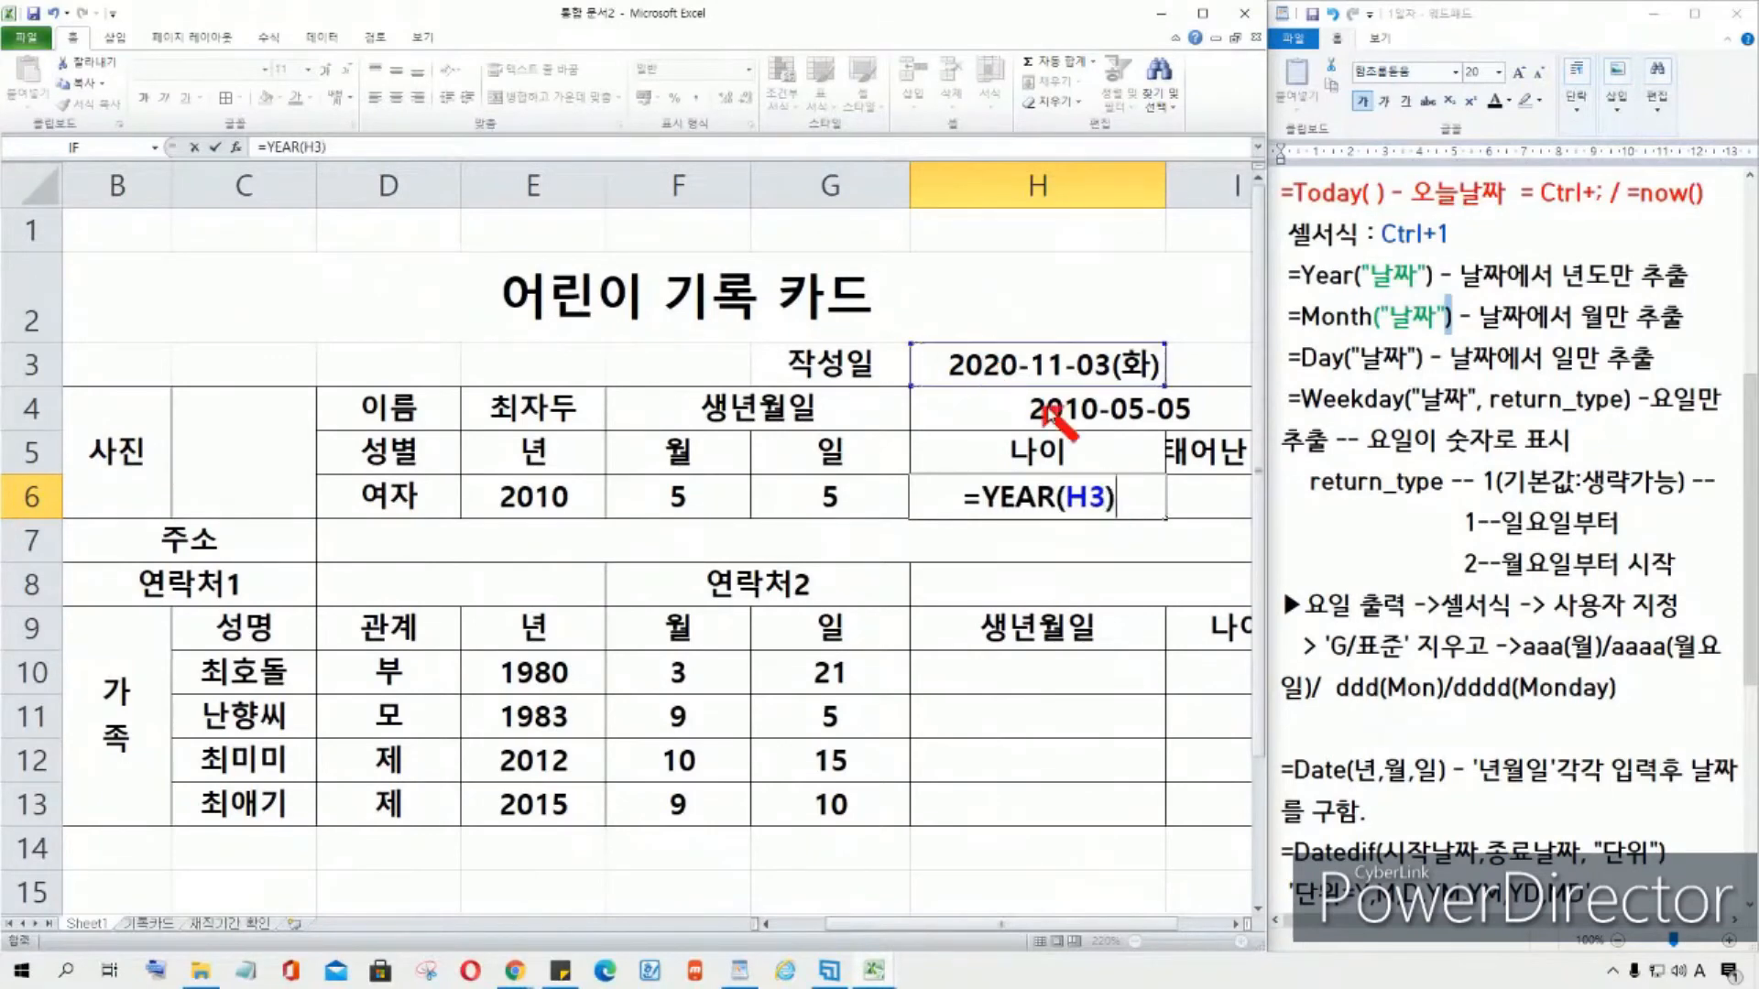
text(-)
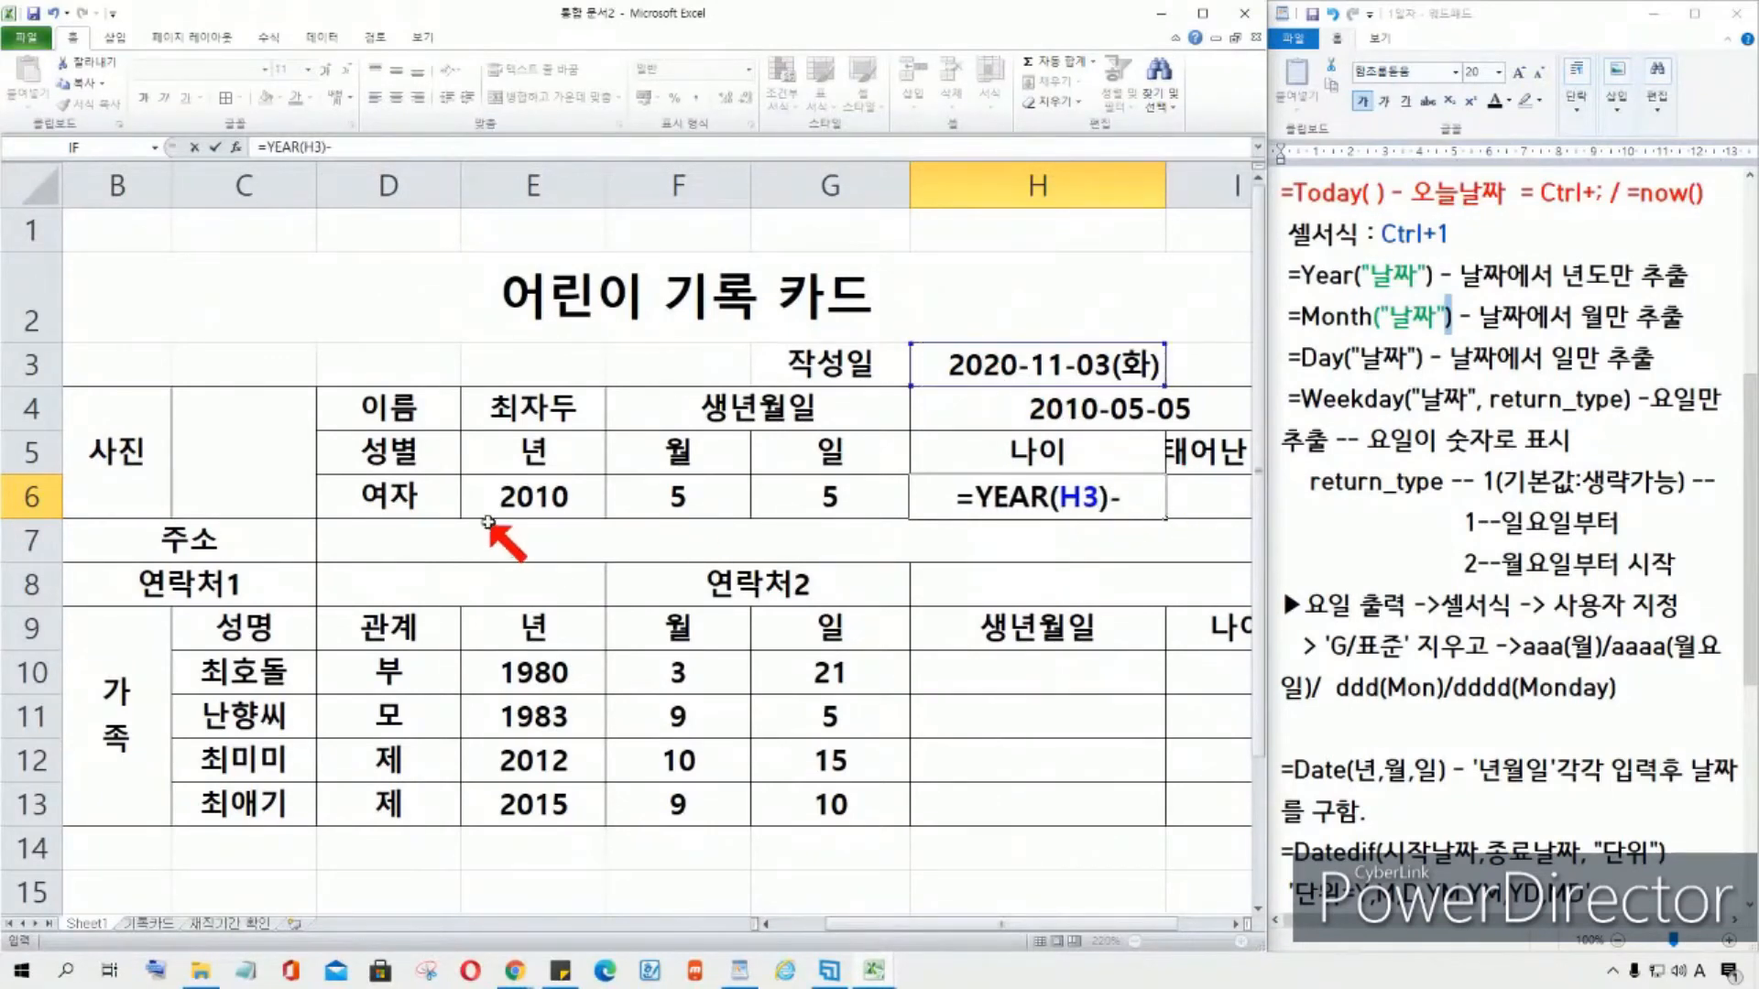
click(538, 496)
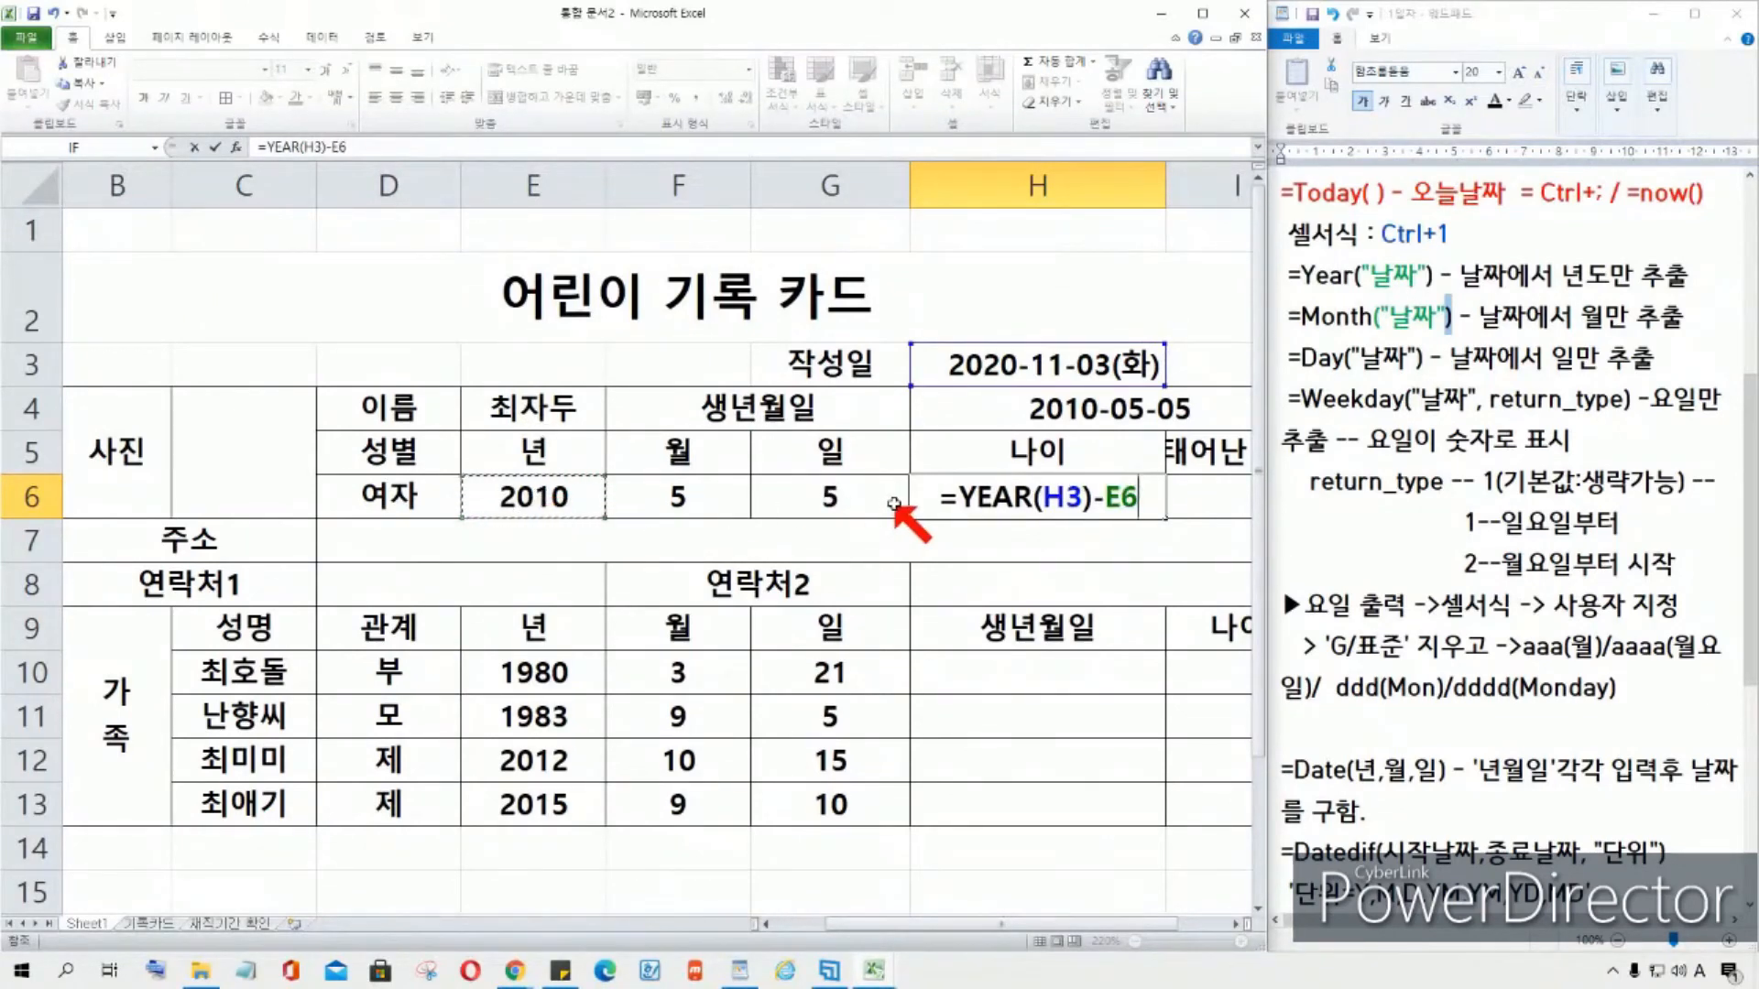
key(Return)
Step: Set the number format of the age cell H6 to General (일반)
click(1026, 504)
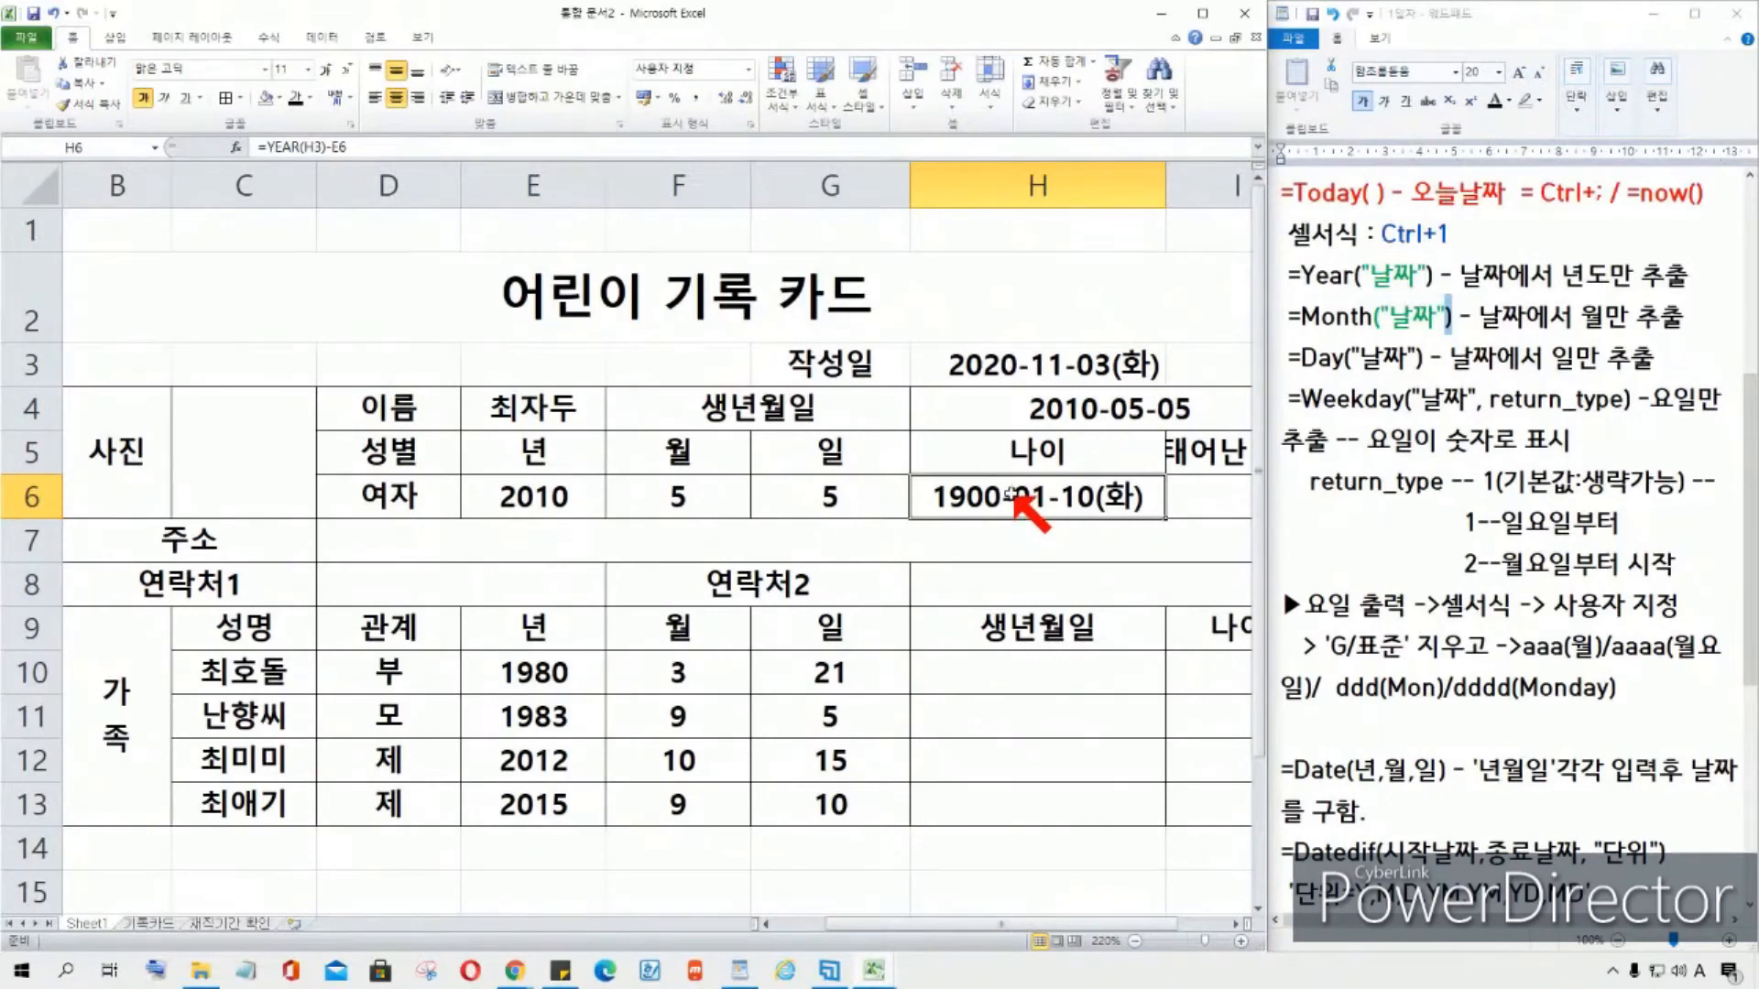
right_click(1012, 497)
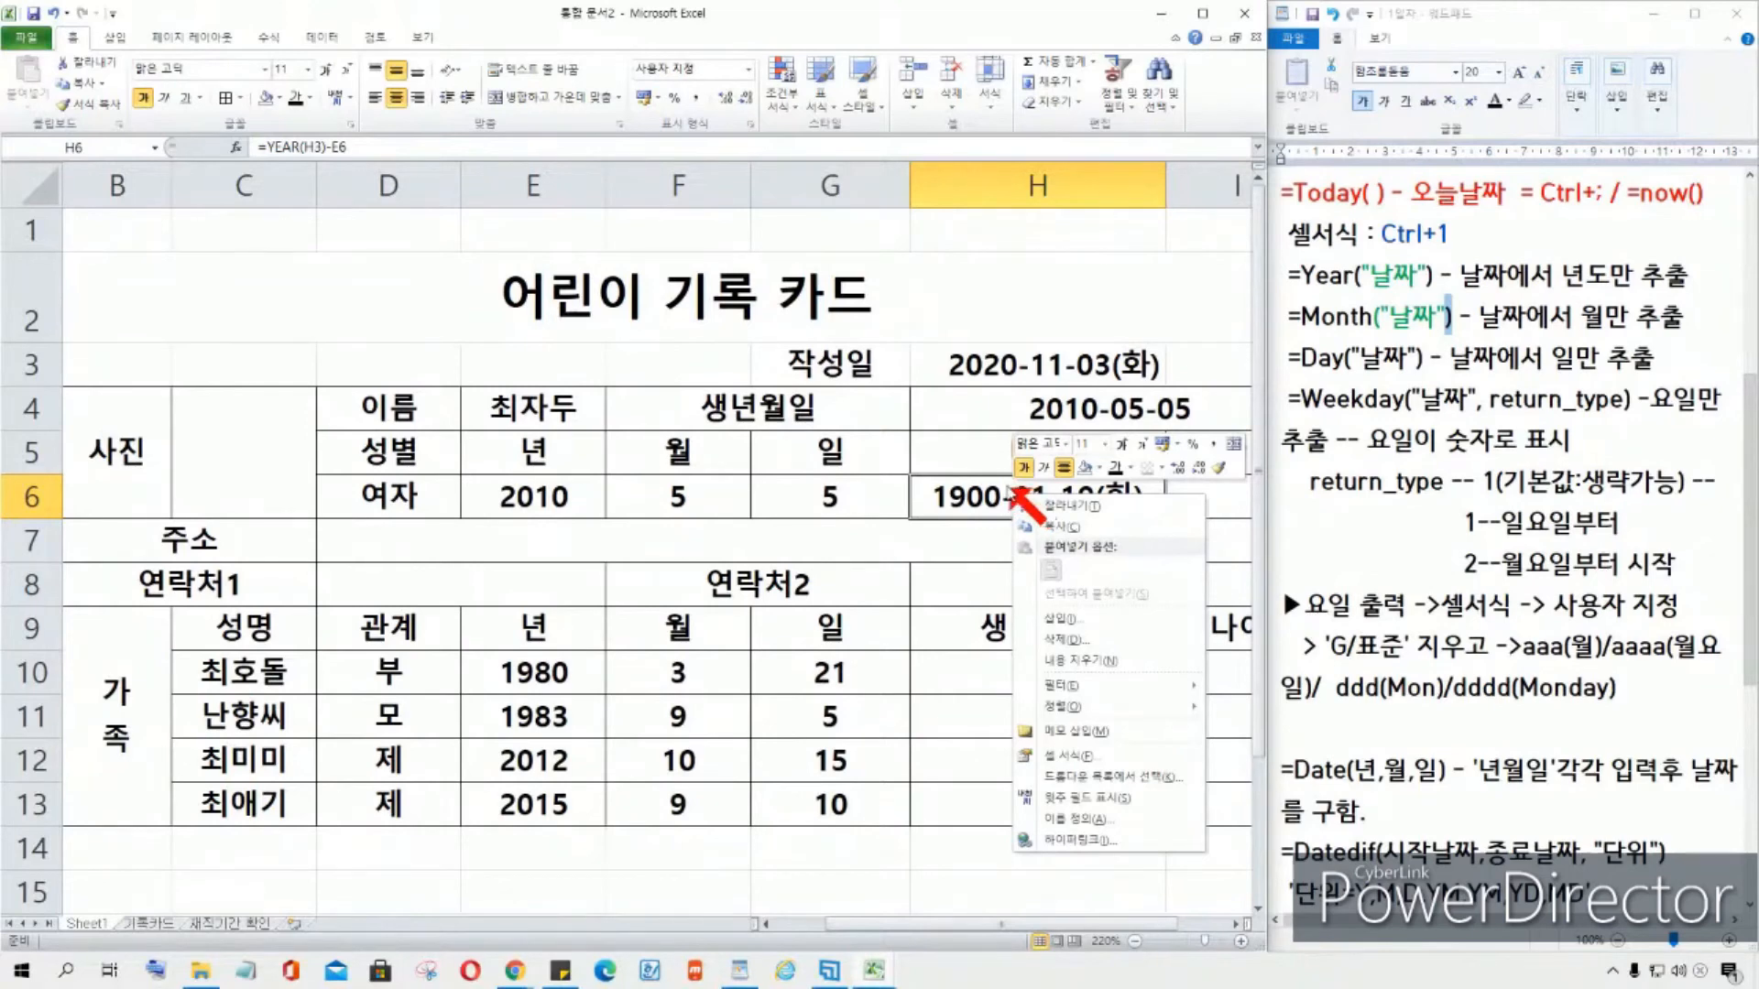
click(1074, 754)
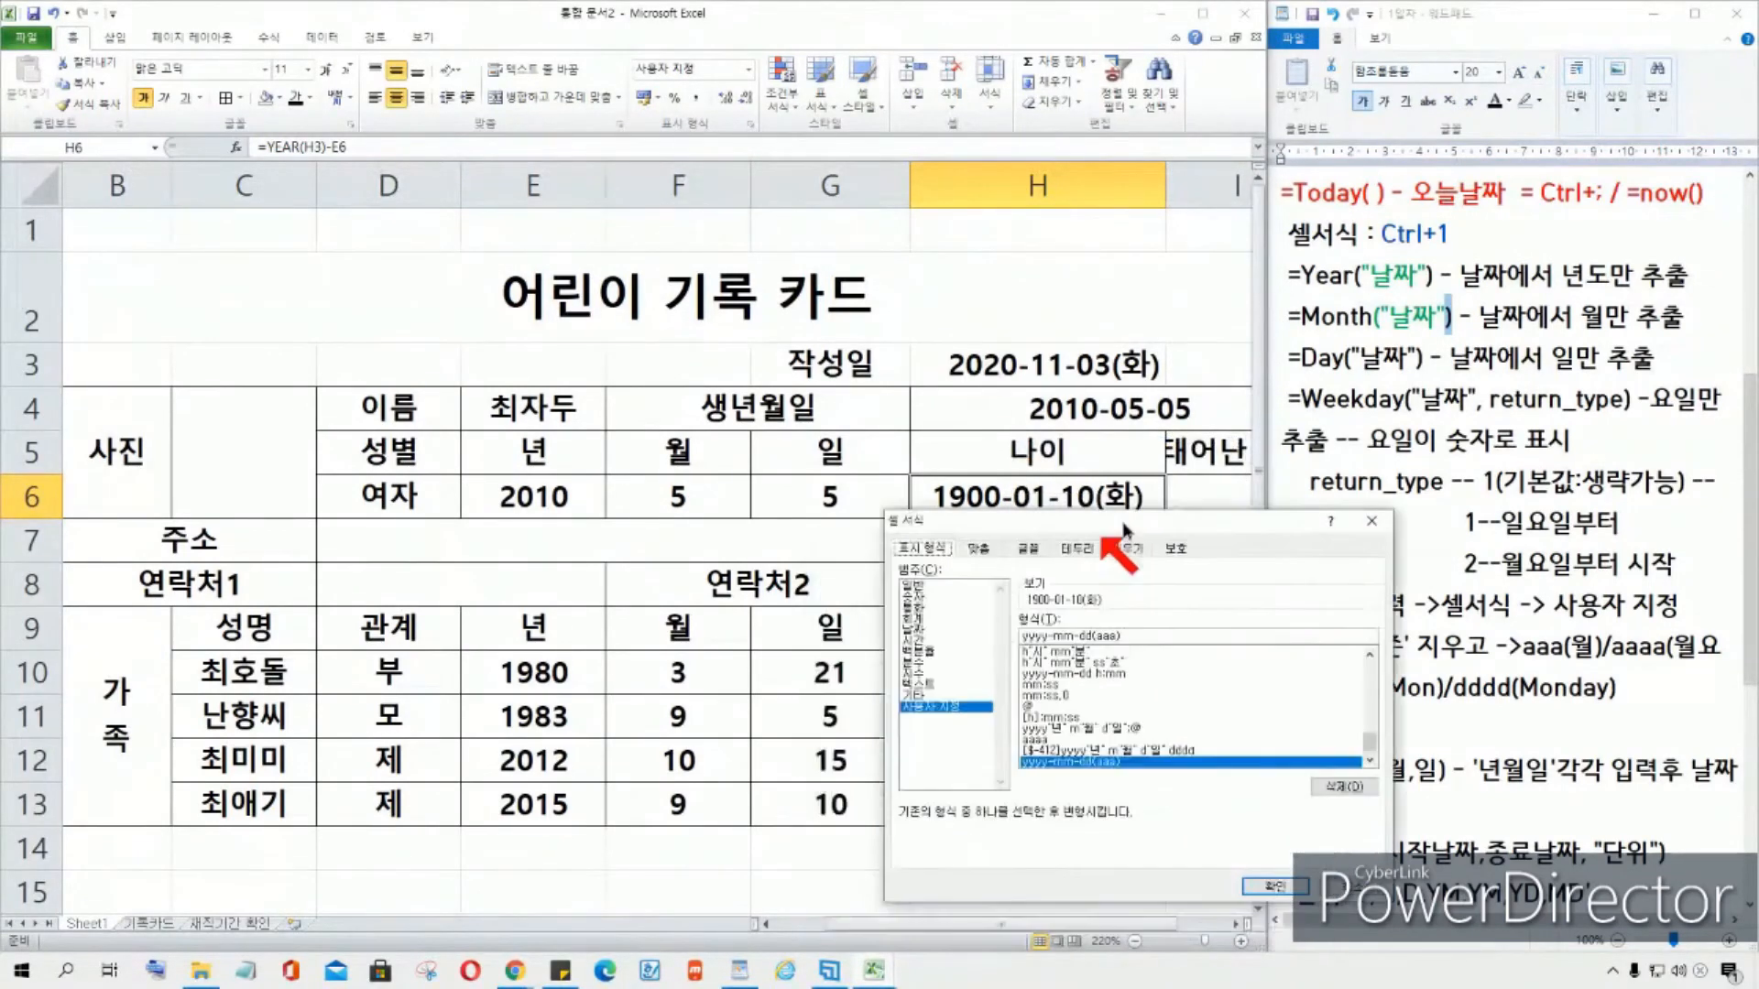
drag(1124, 530, 1412, 167)
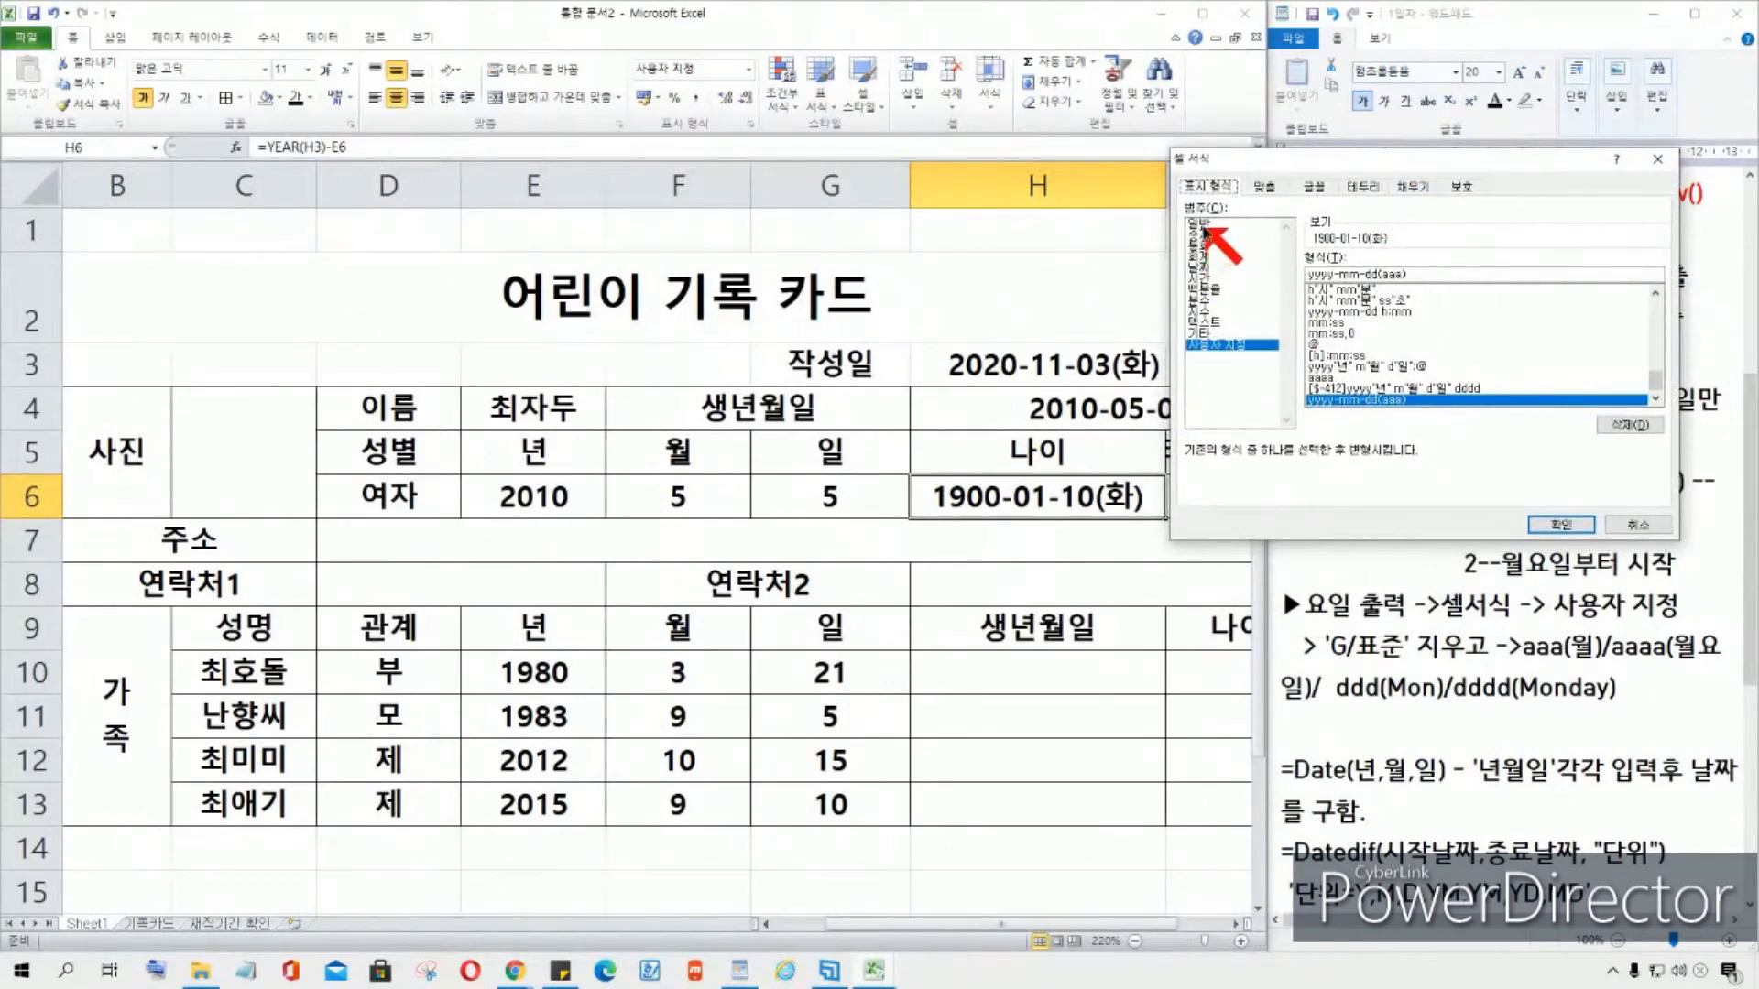
click(1200, 223)
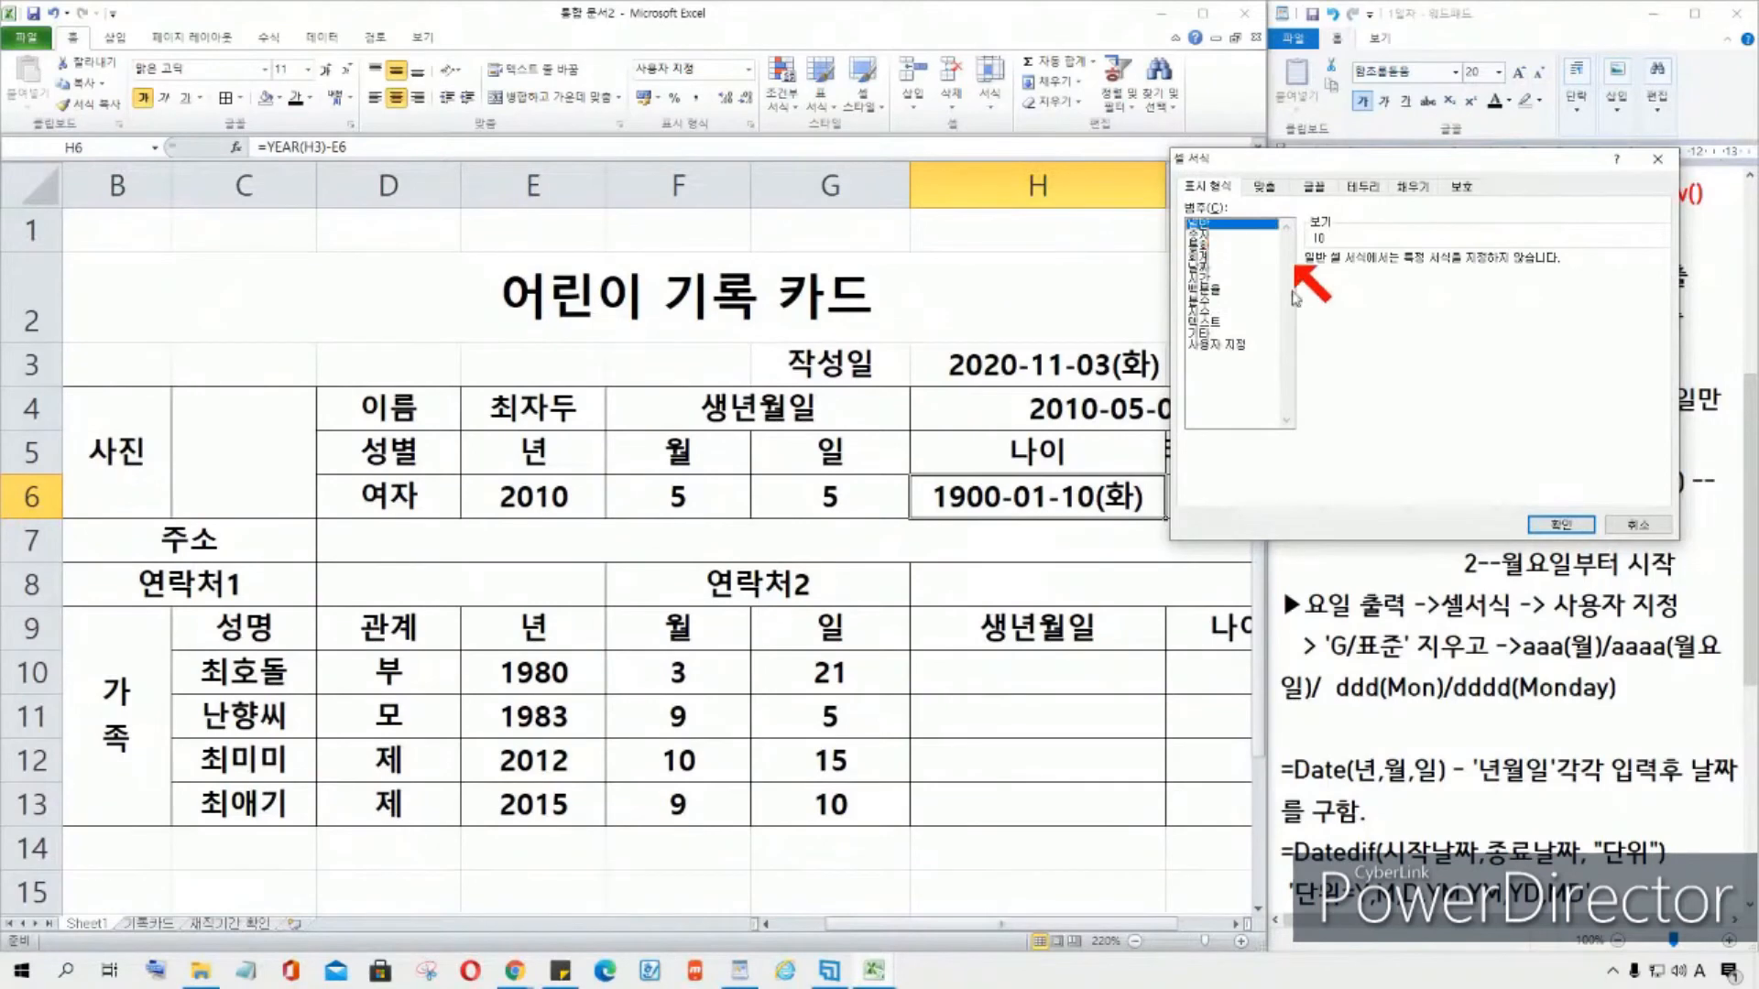
click(1562, 524)
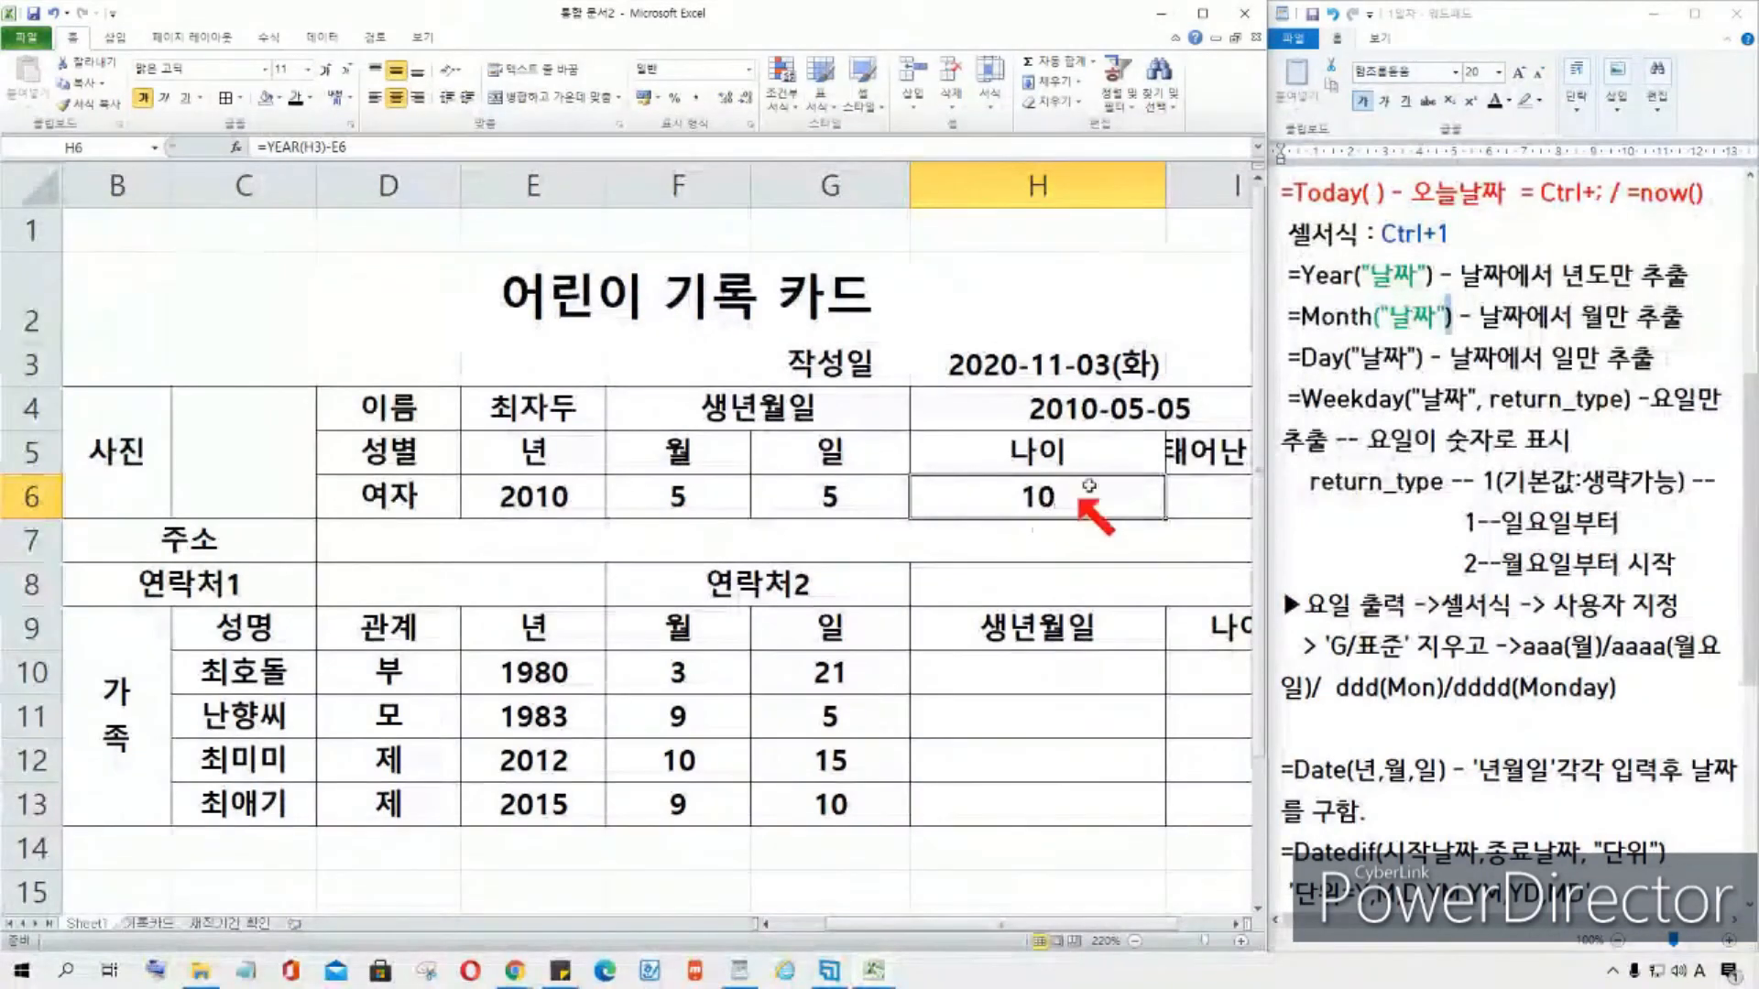
Step: Narrow column H and merge and center the writing date across H3:I3
drag(1165, 186, 1128, 190)
click(1054, 368)
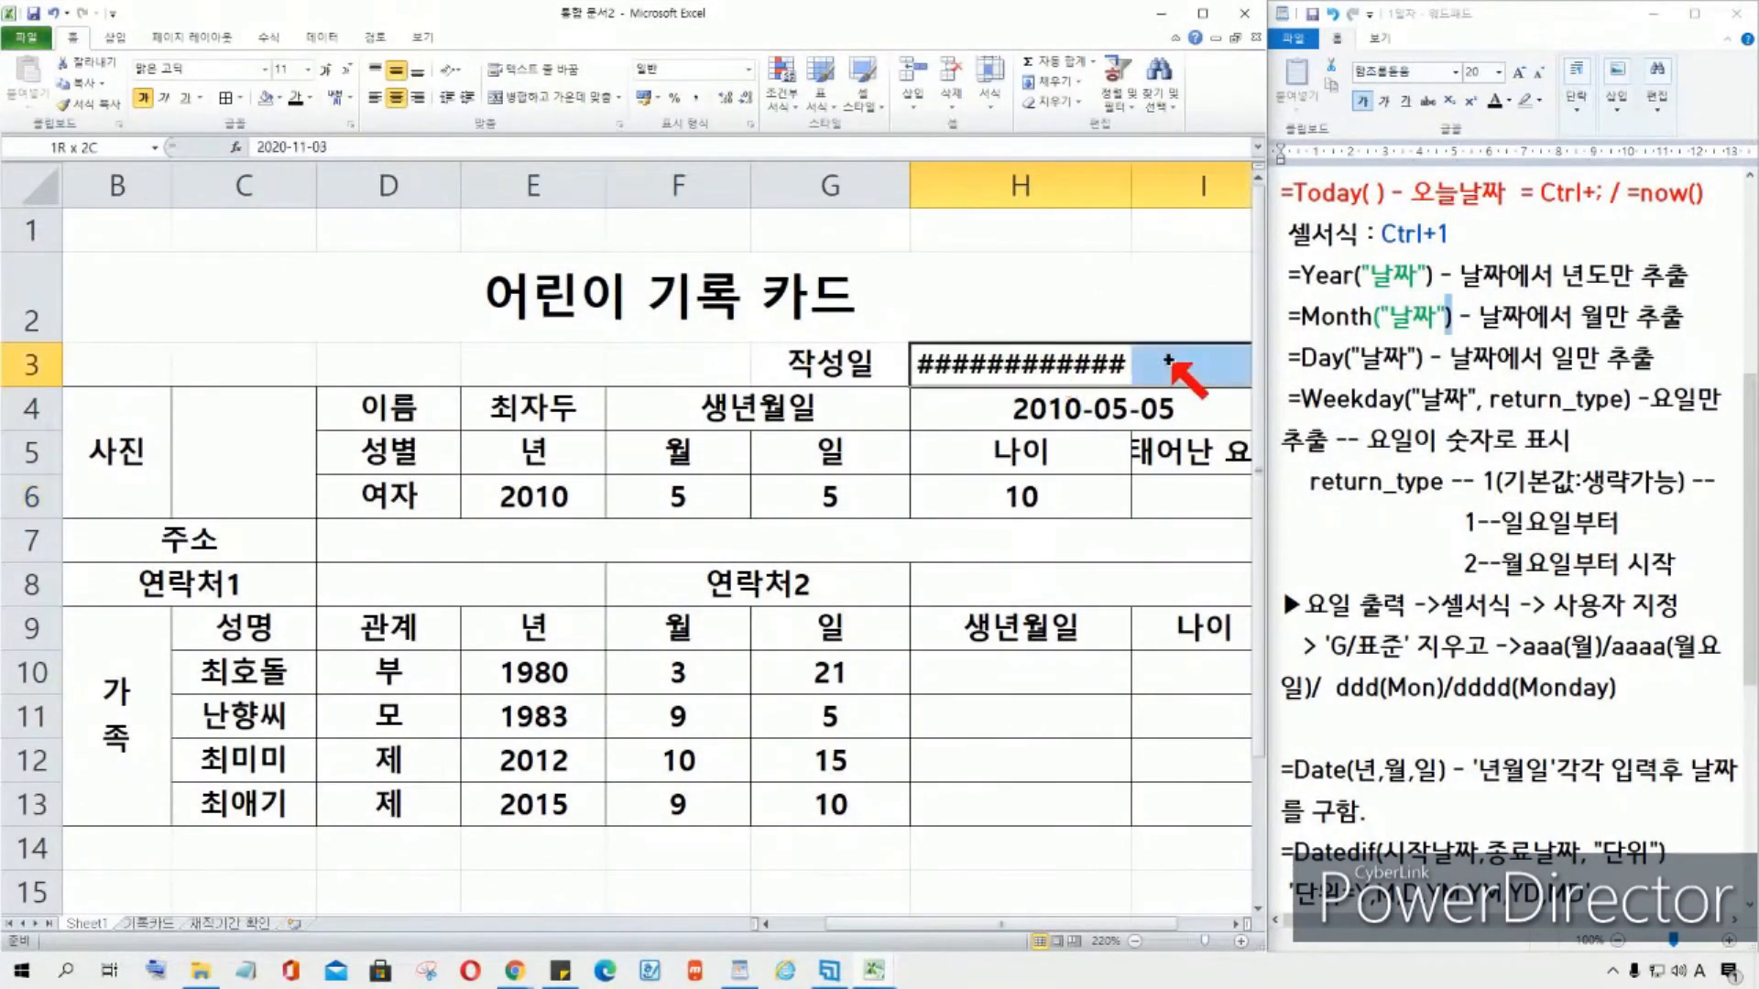
drag(1132, 187, 1154, 183)
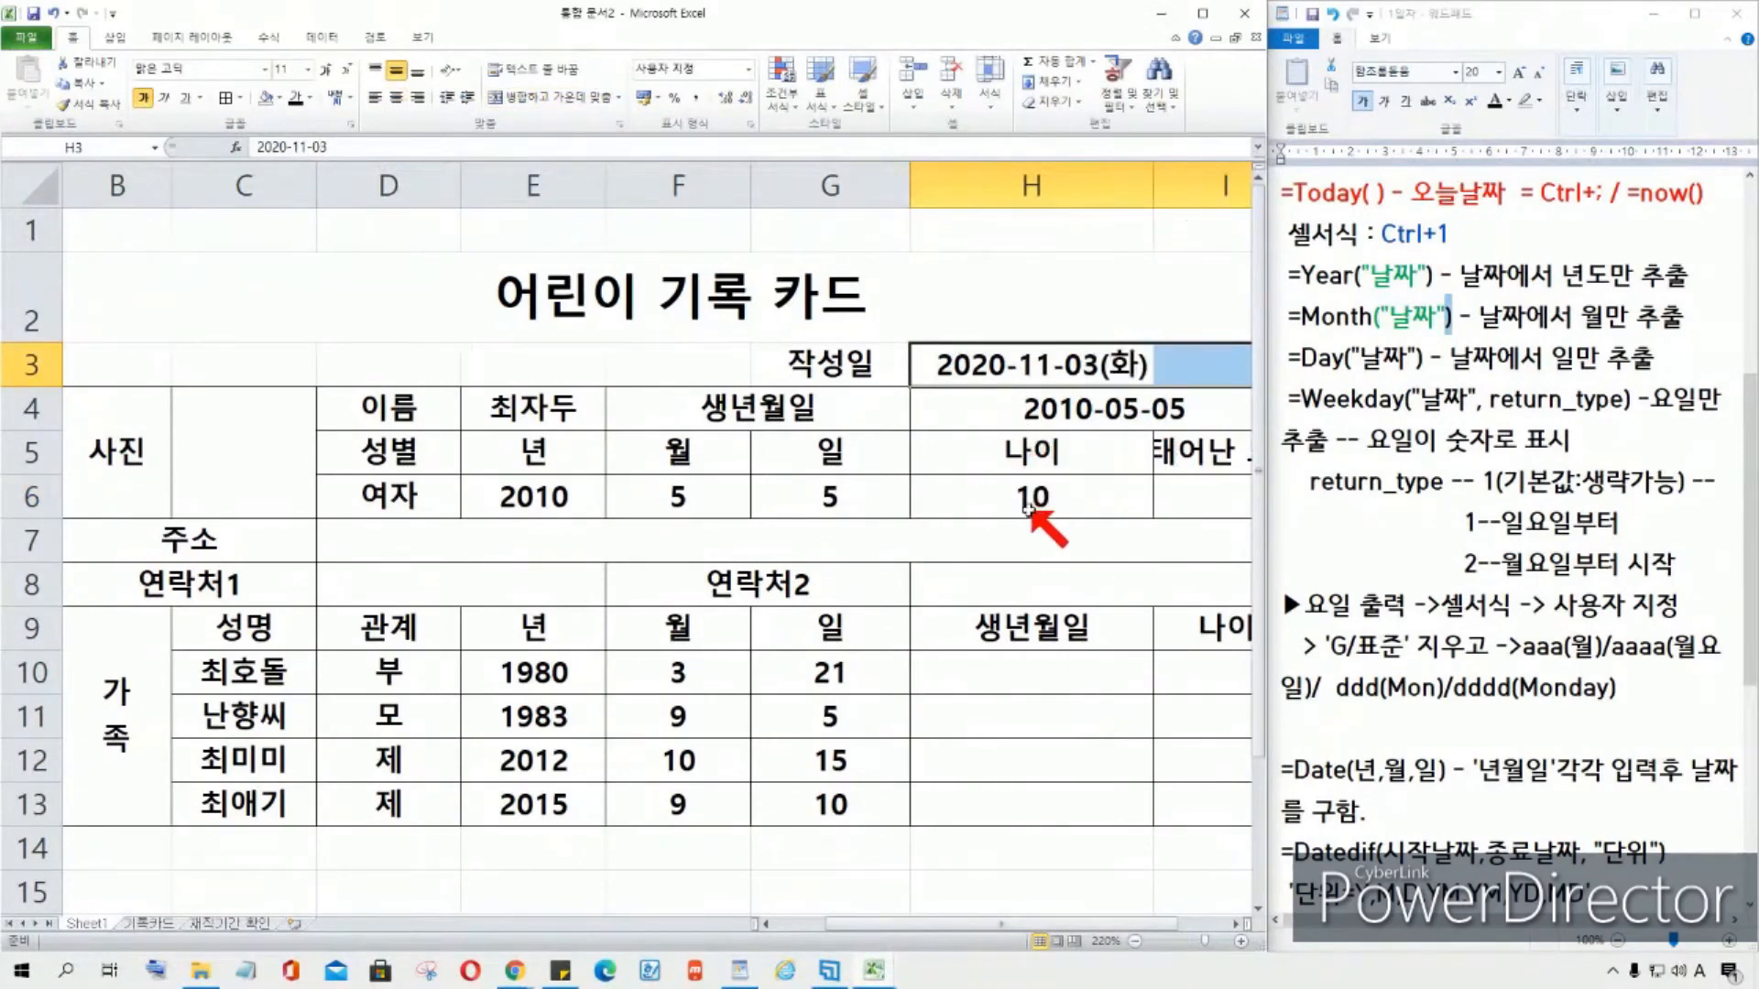
drag(1153, 183, 1123, 190)
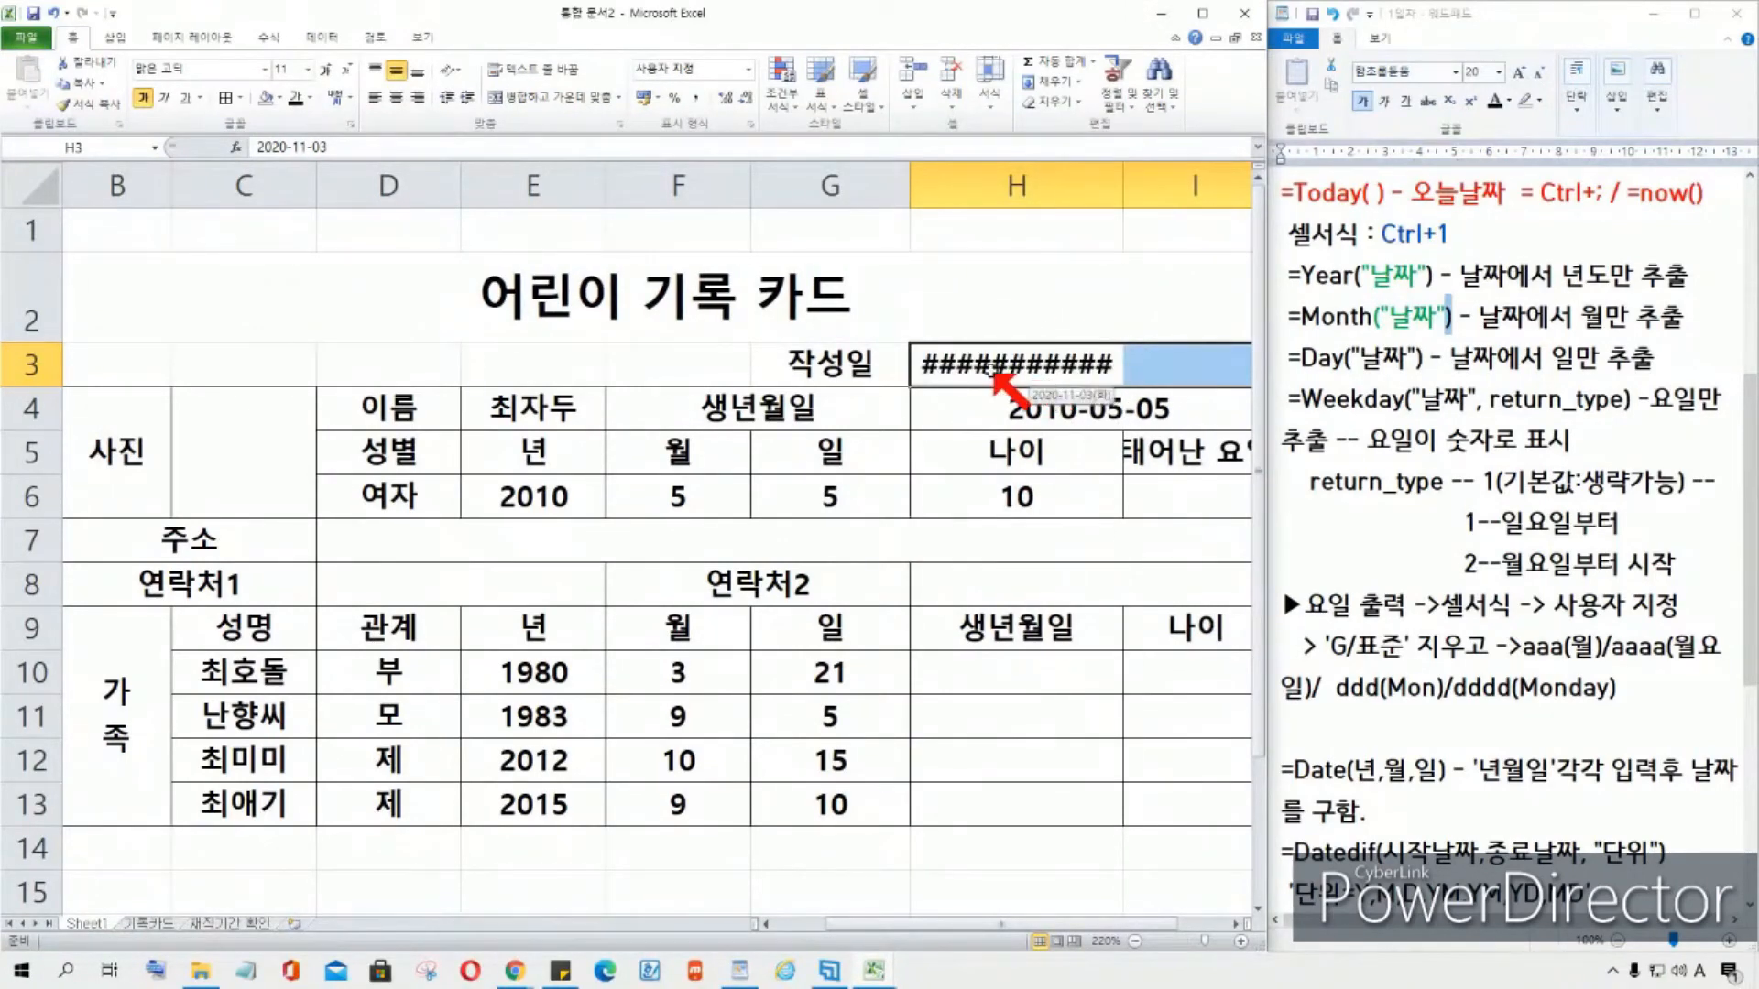
drag(1000, 371, 1190, 366)
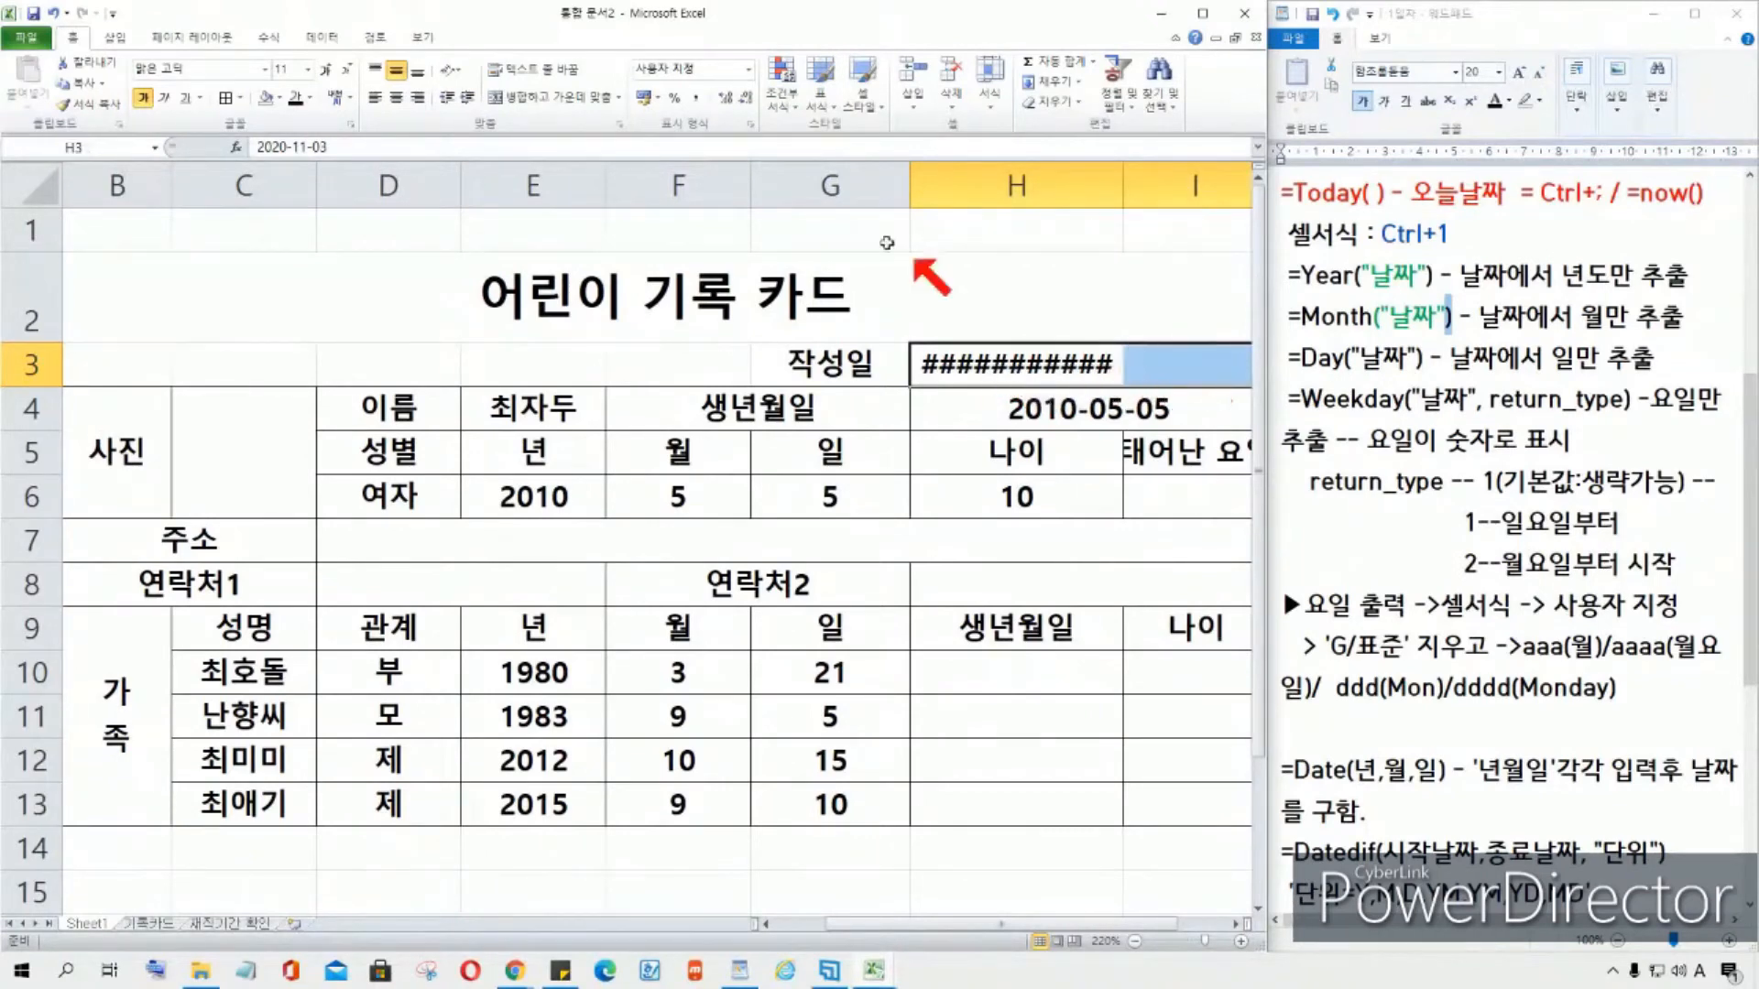
click(586, 98)
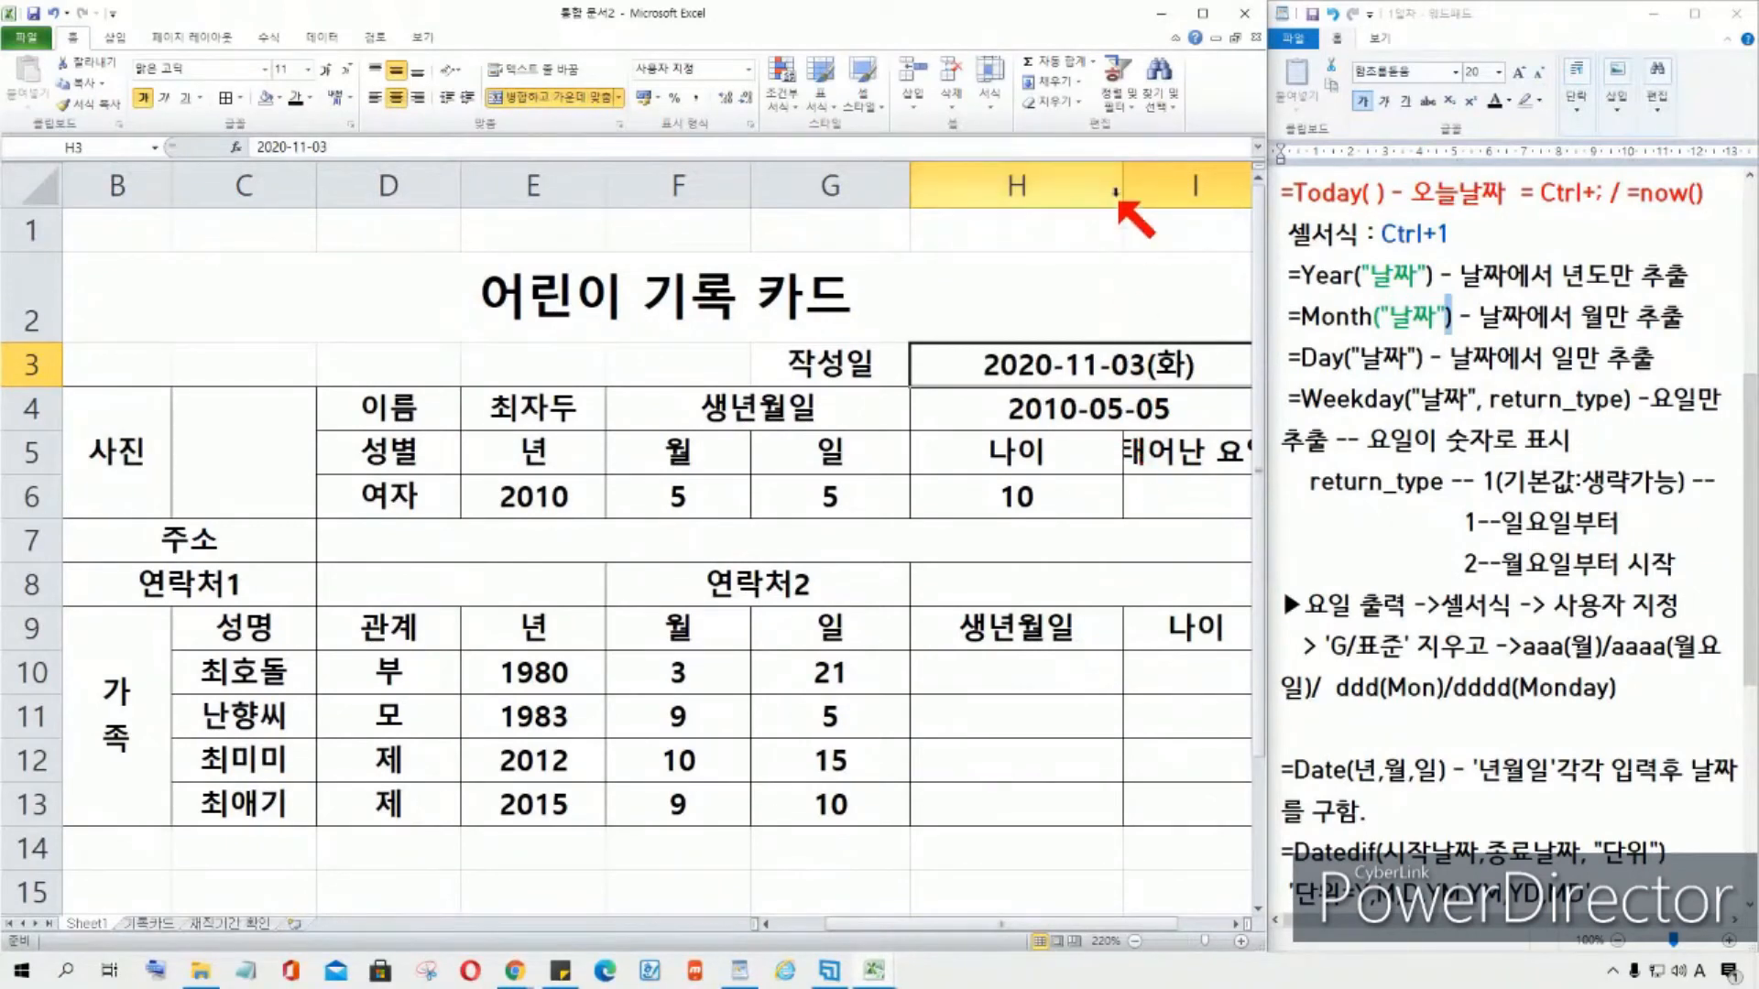
drag(1123, 181, 1118, 182)
Step: Examine the age formula in H6, its references H3 and E6, and the neighbouring birth-weekday cell I6
click(1182, 495)
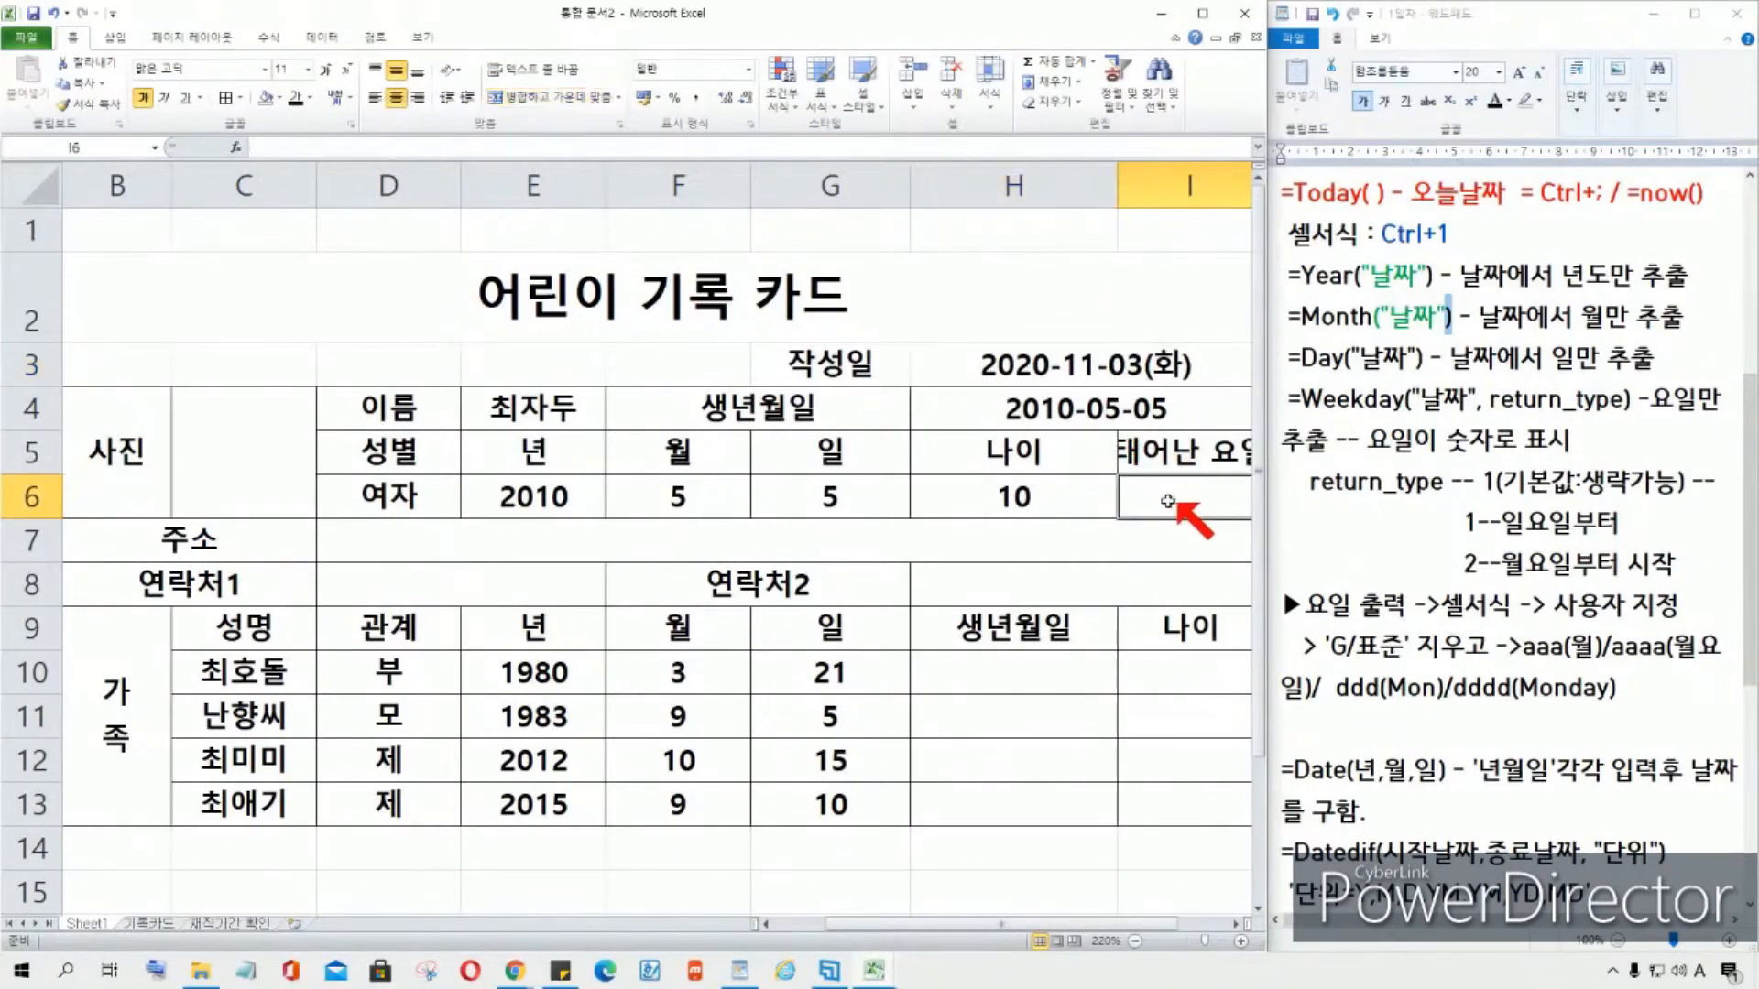
click(1001, 499)
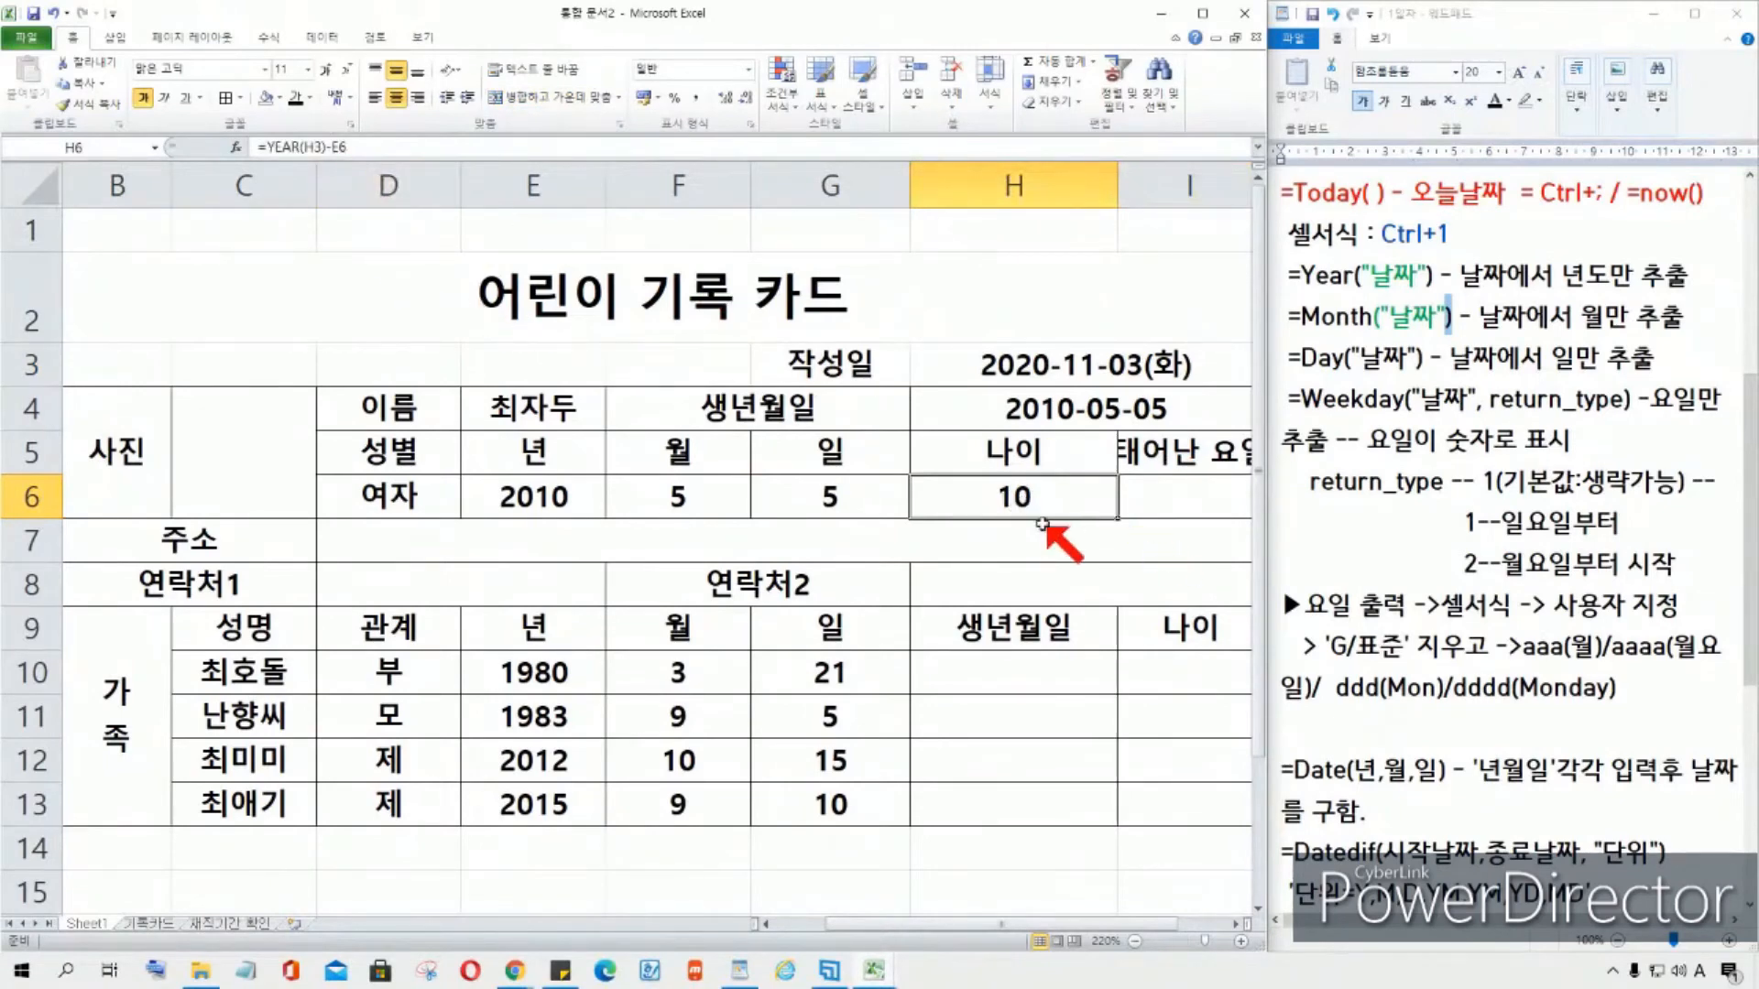
click(1177, 498)
click(1030, 499)
click(1188, 502)
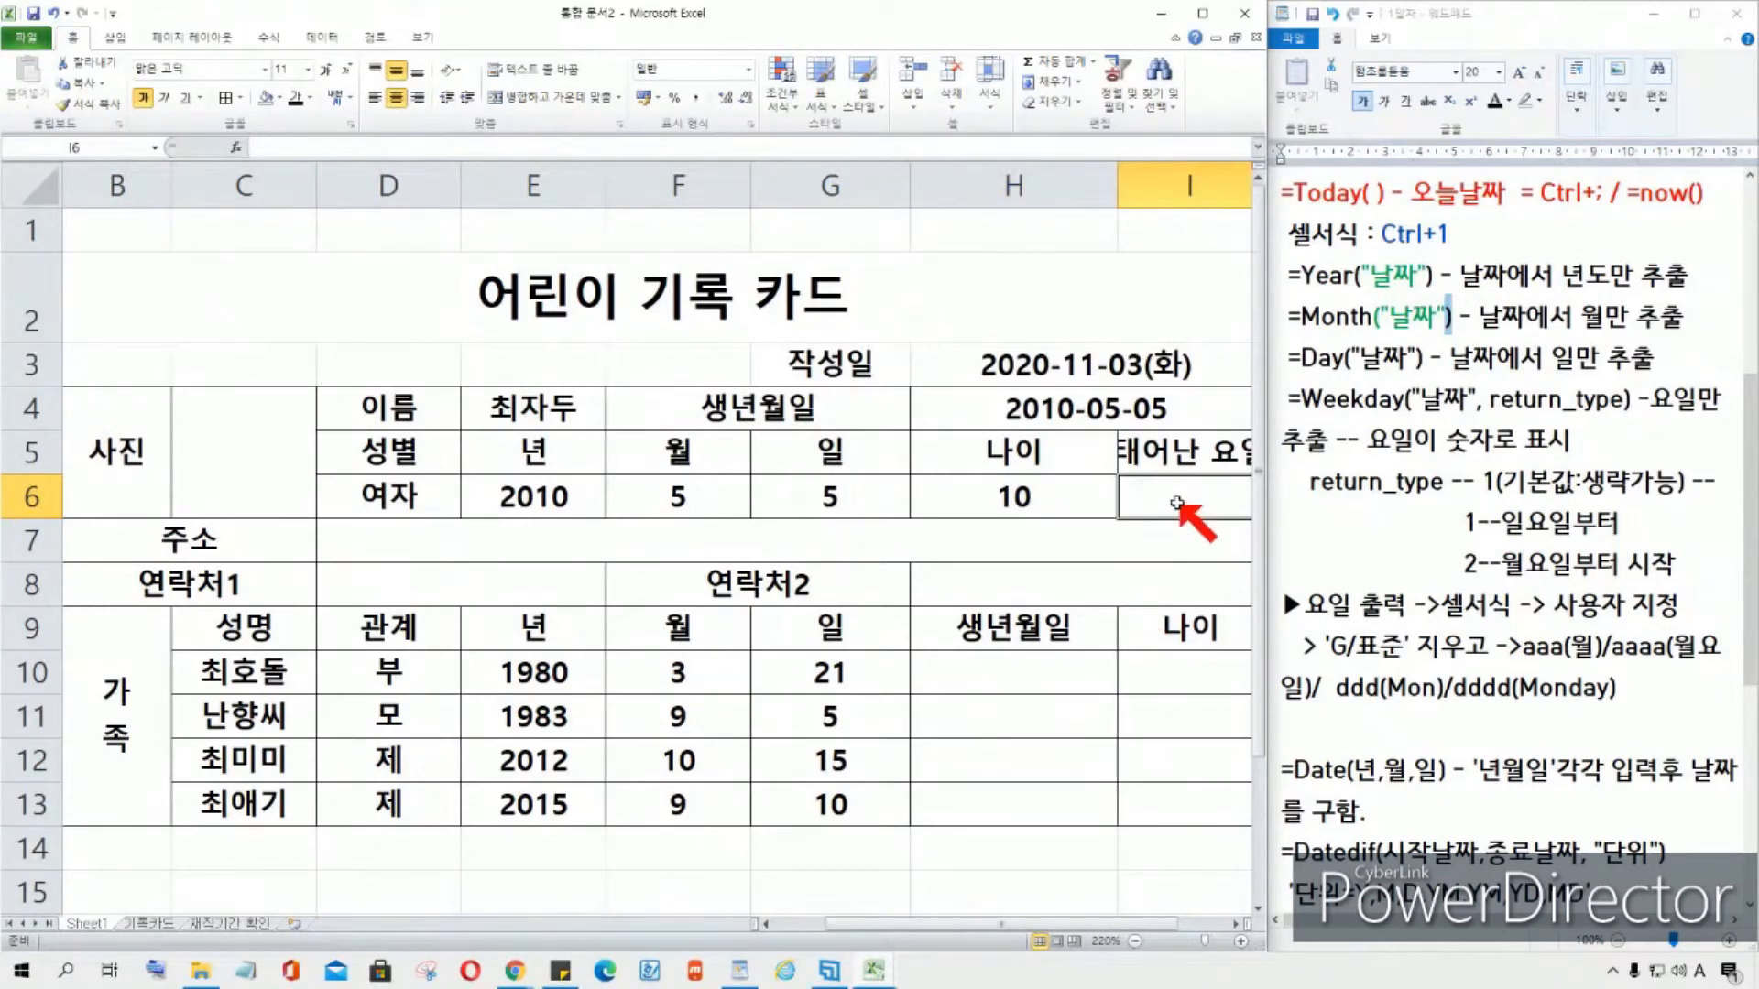
double_click(1043, 497)
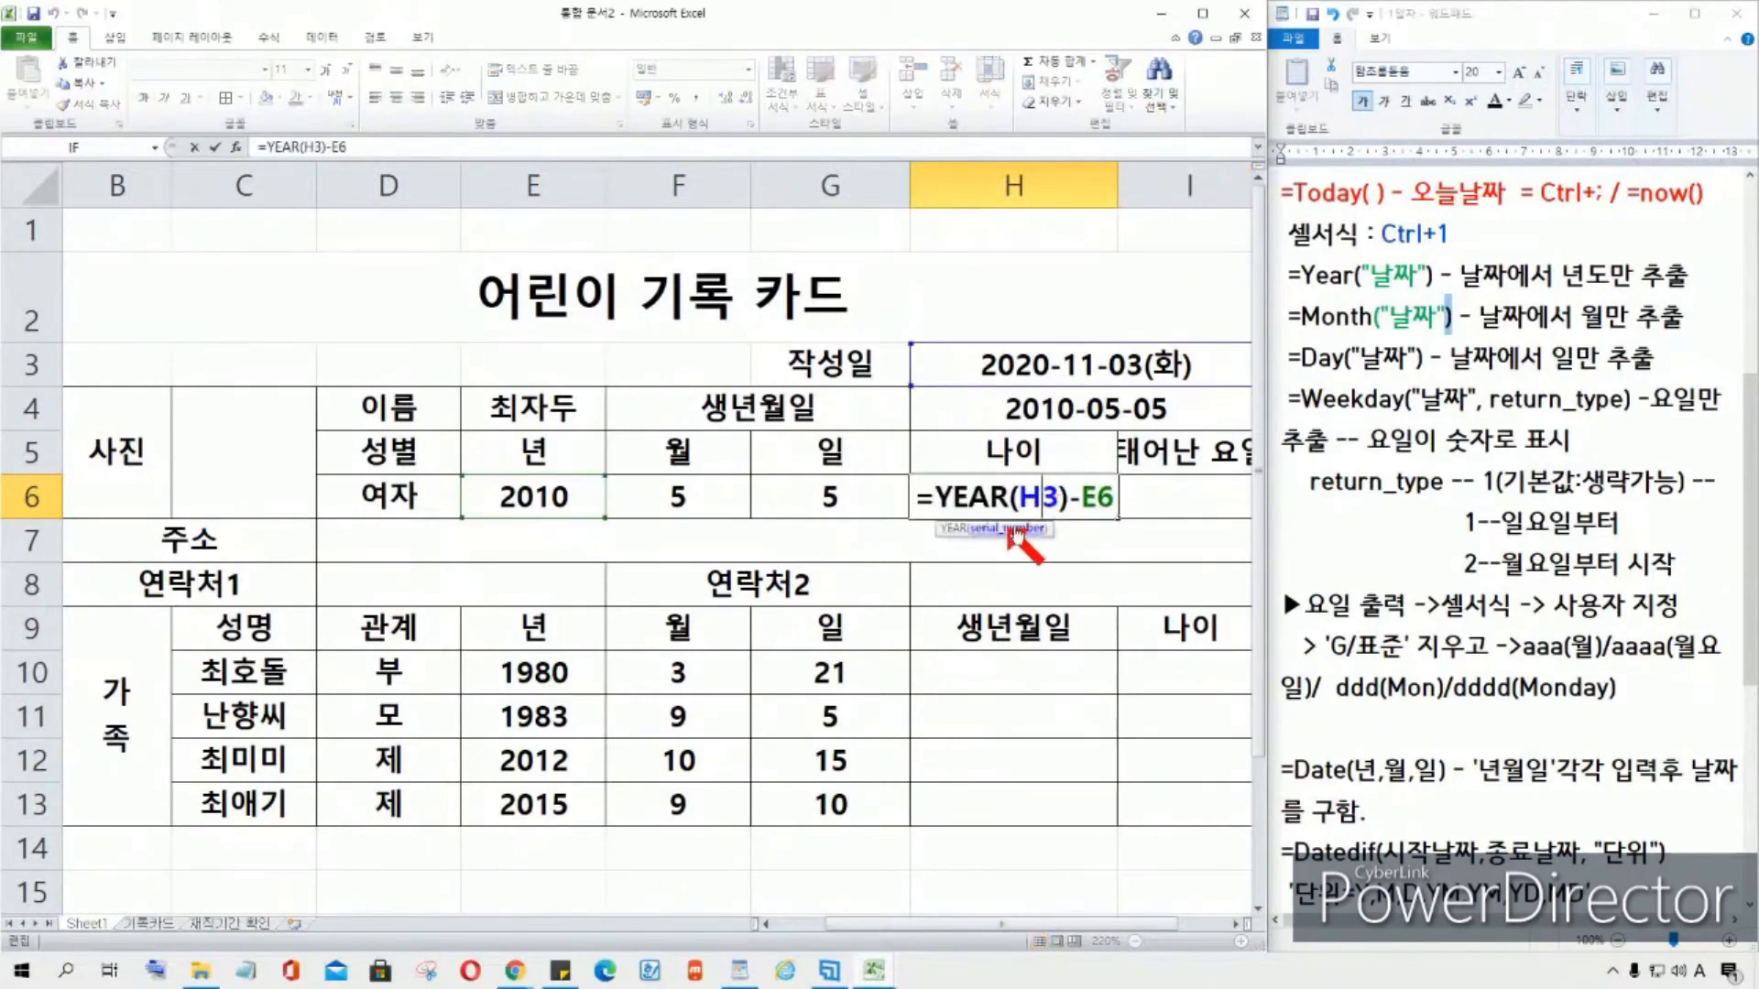
click(1109, 499)
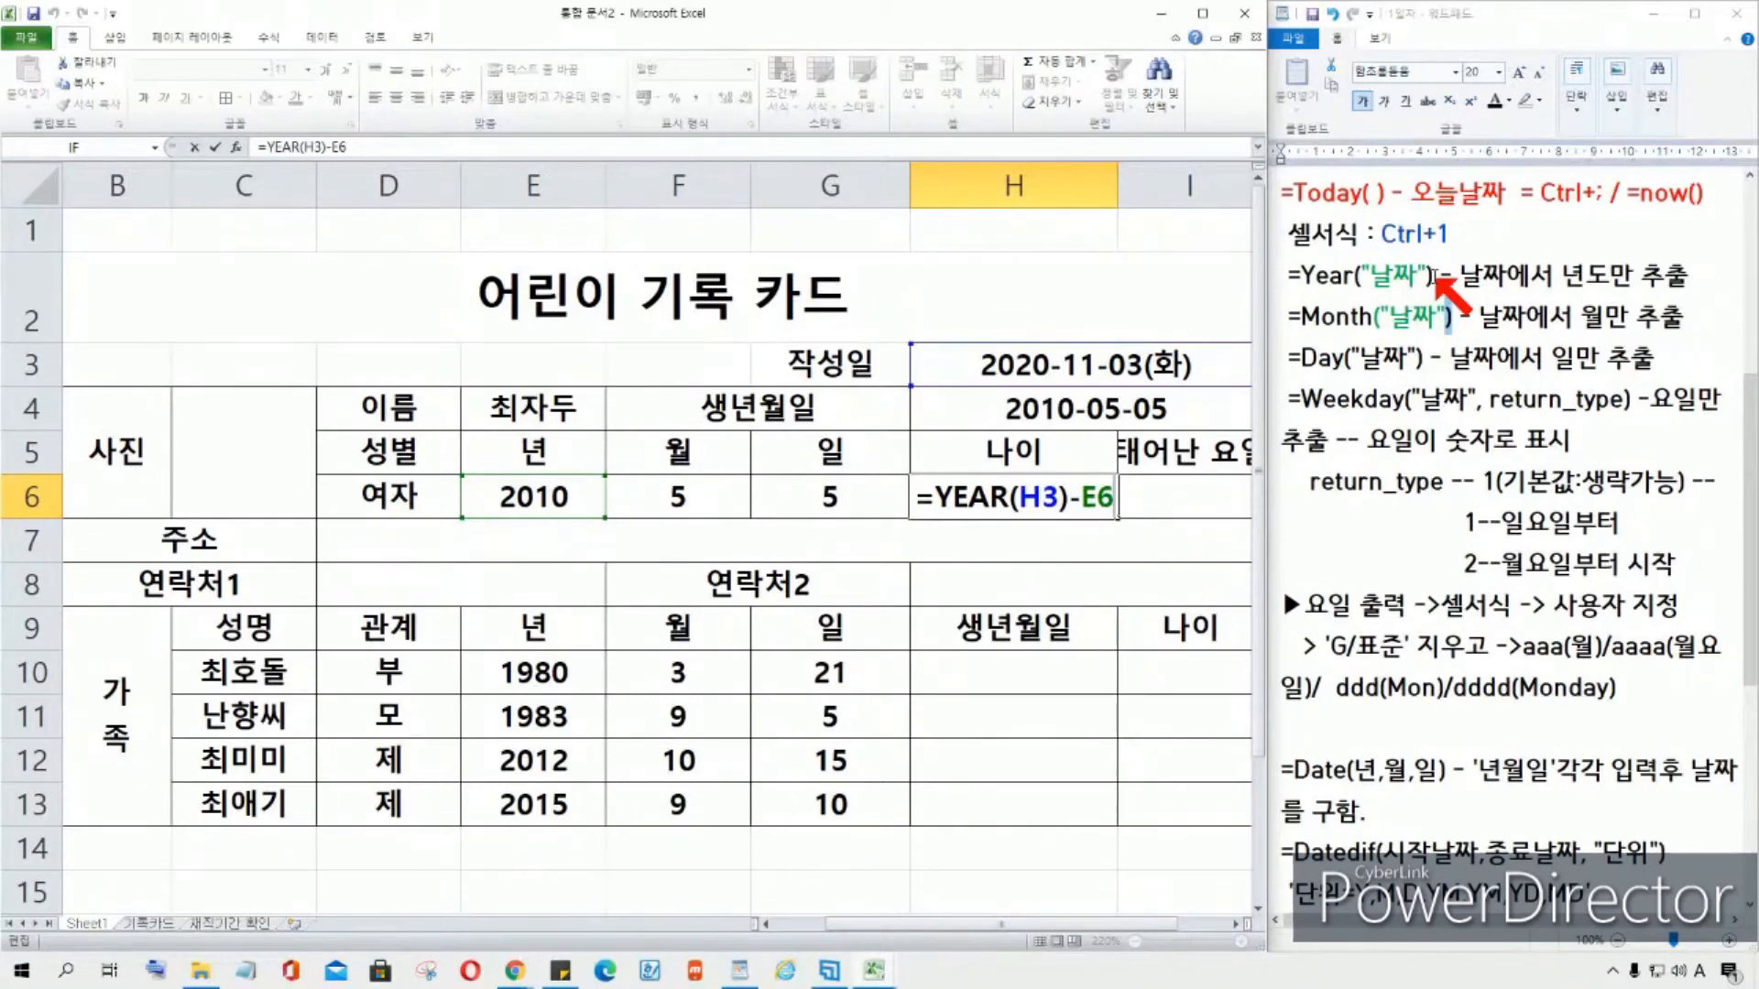
key(ctrl+Return)
Step: Auto-fit the width of column I to its heading 태어난 요일
click(1196, 495)
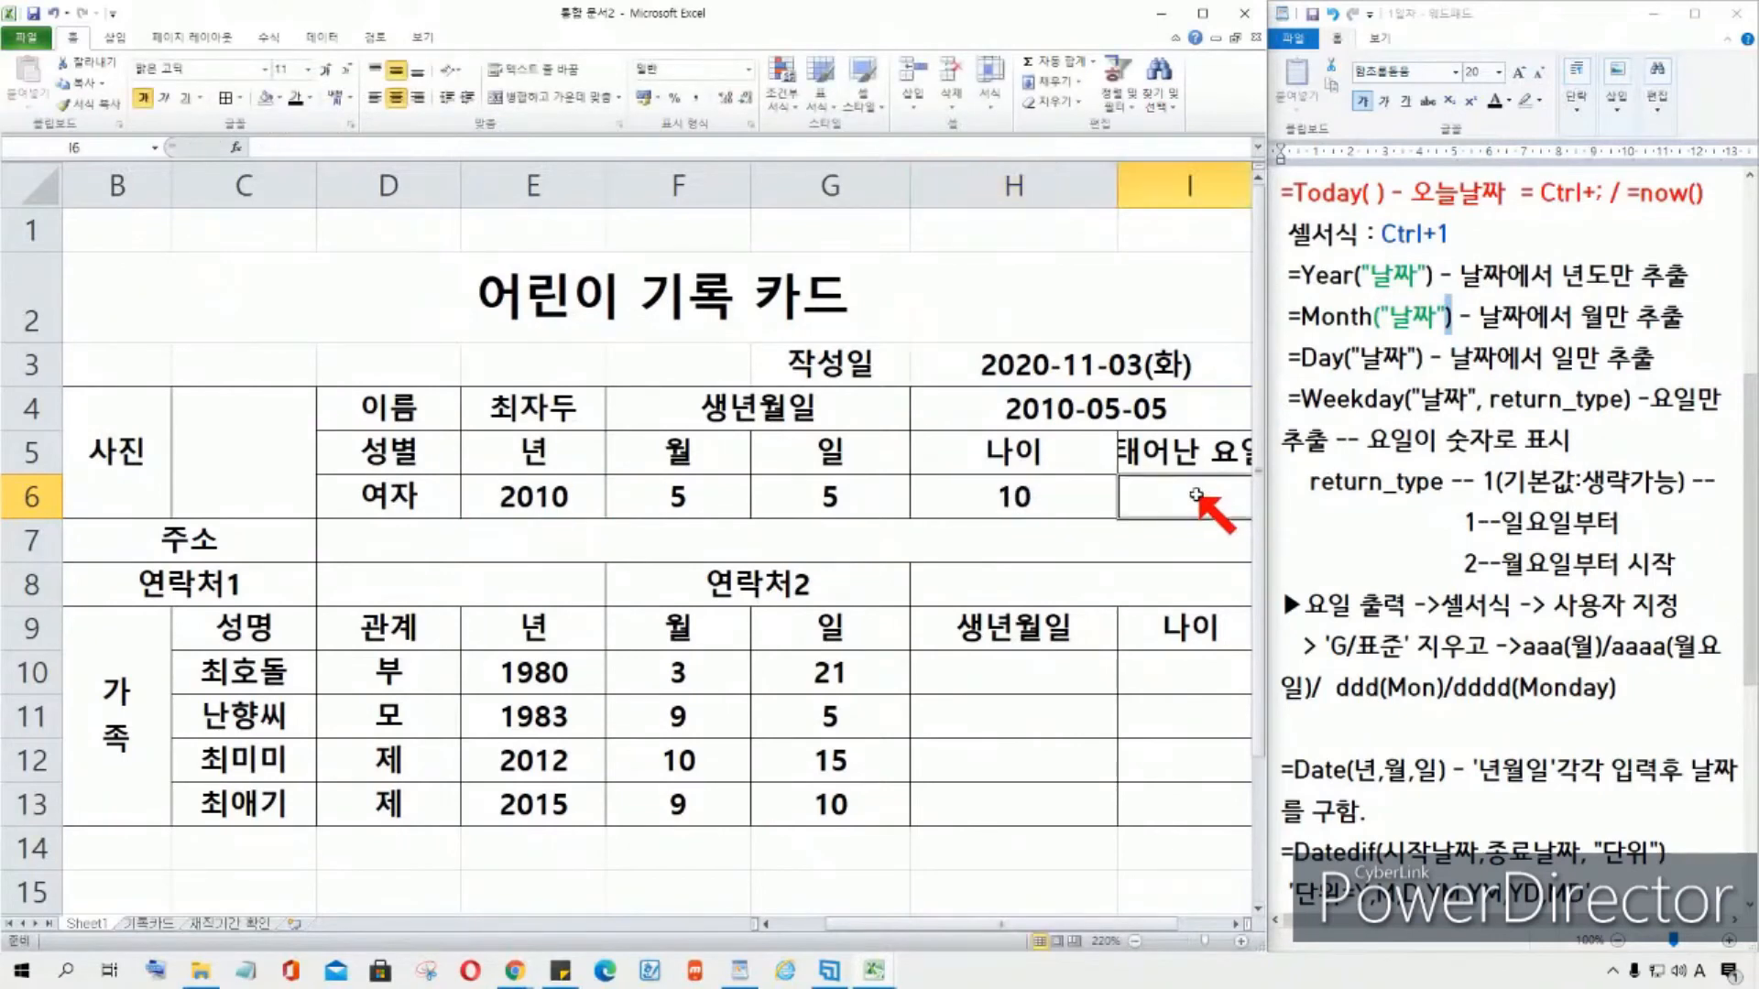
text(=)
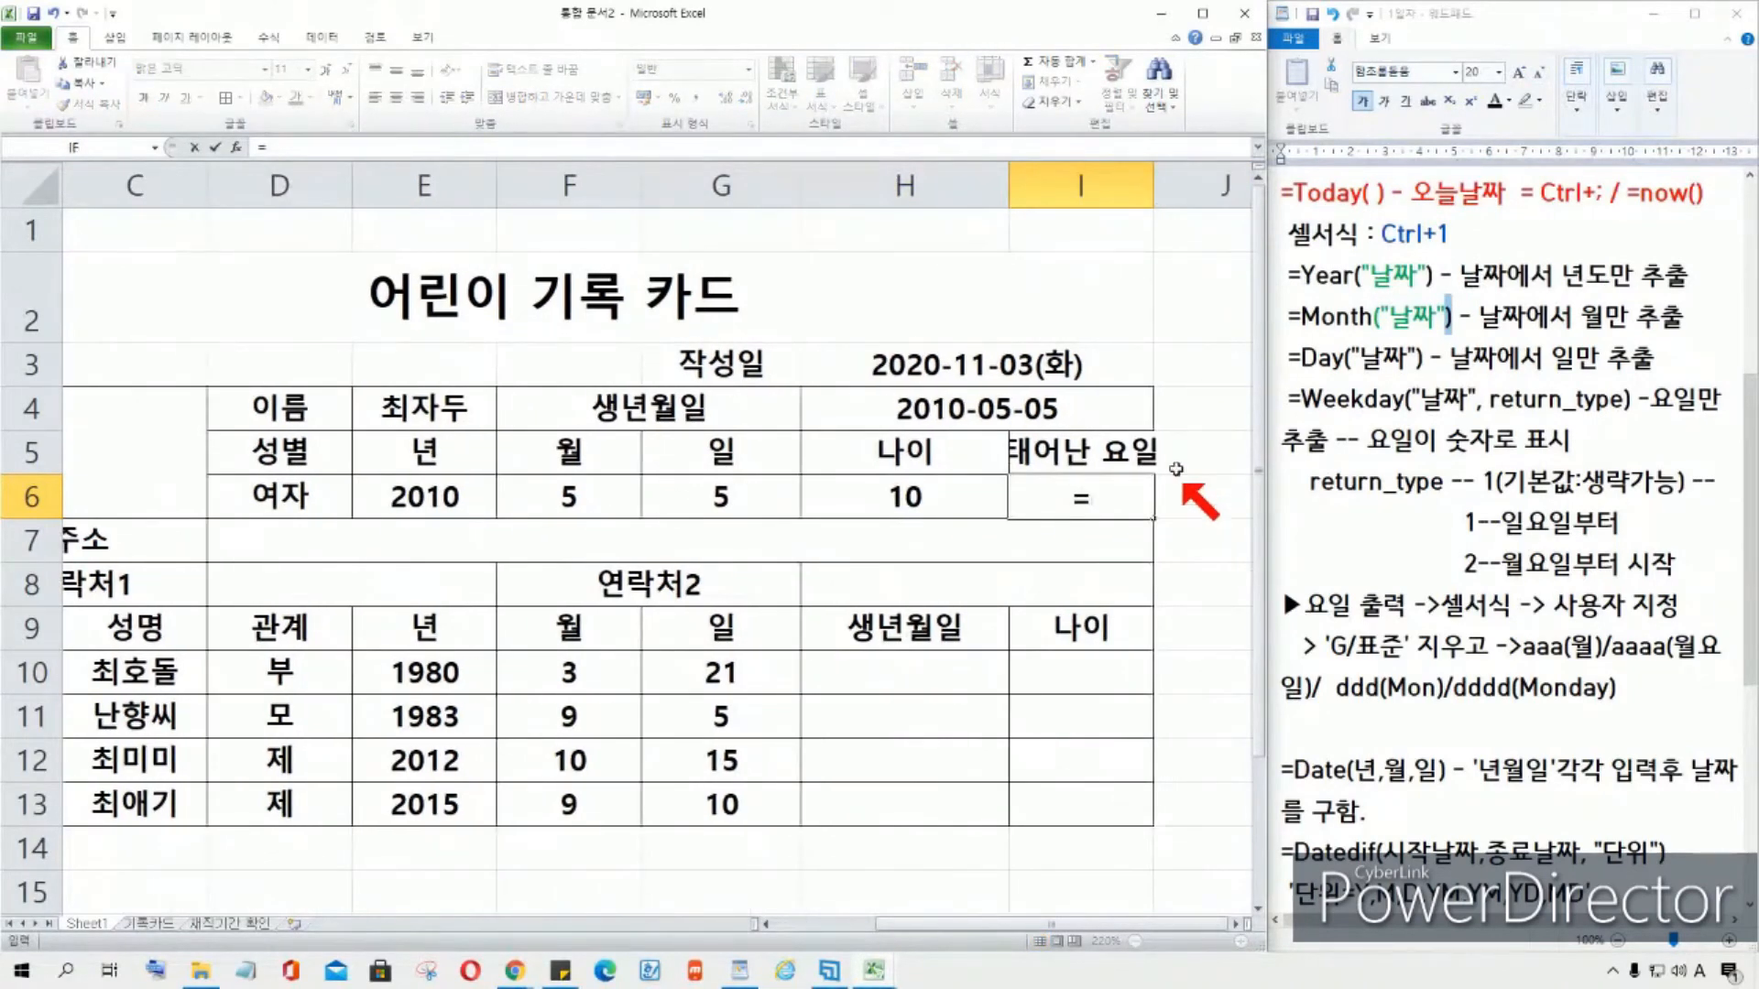
click(1160, 183)
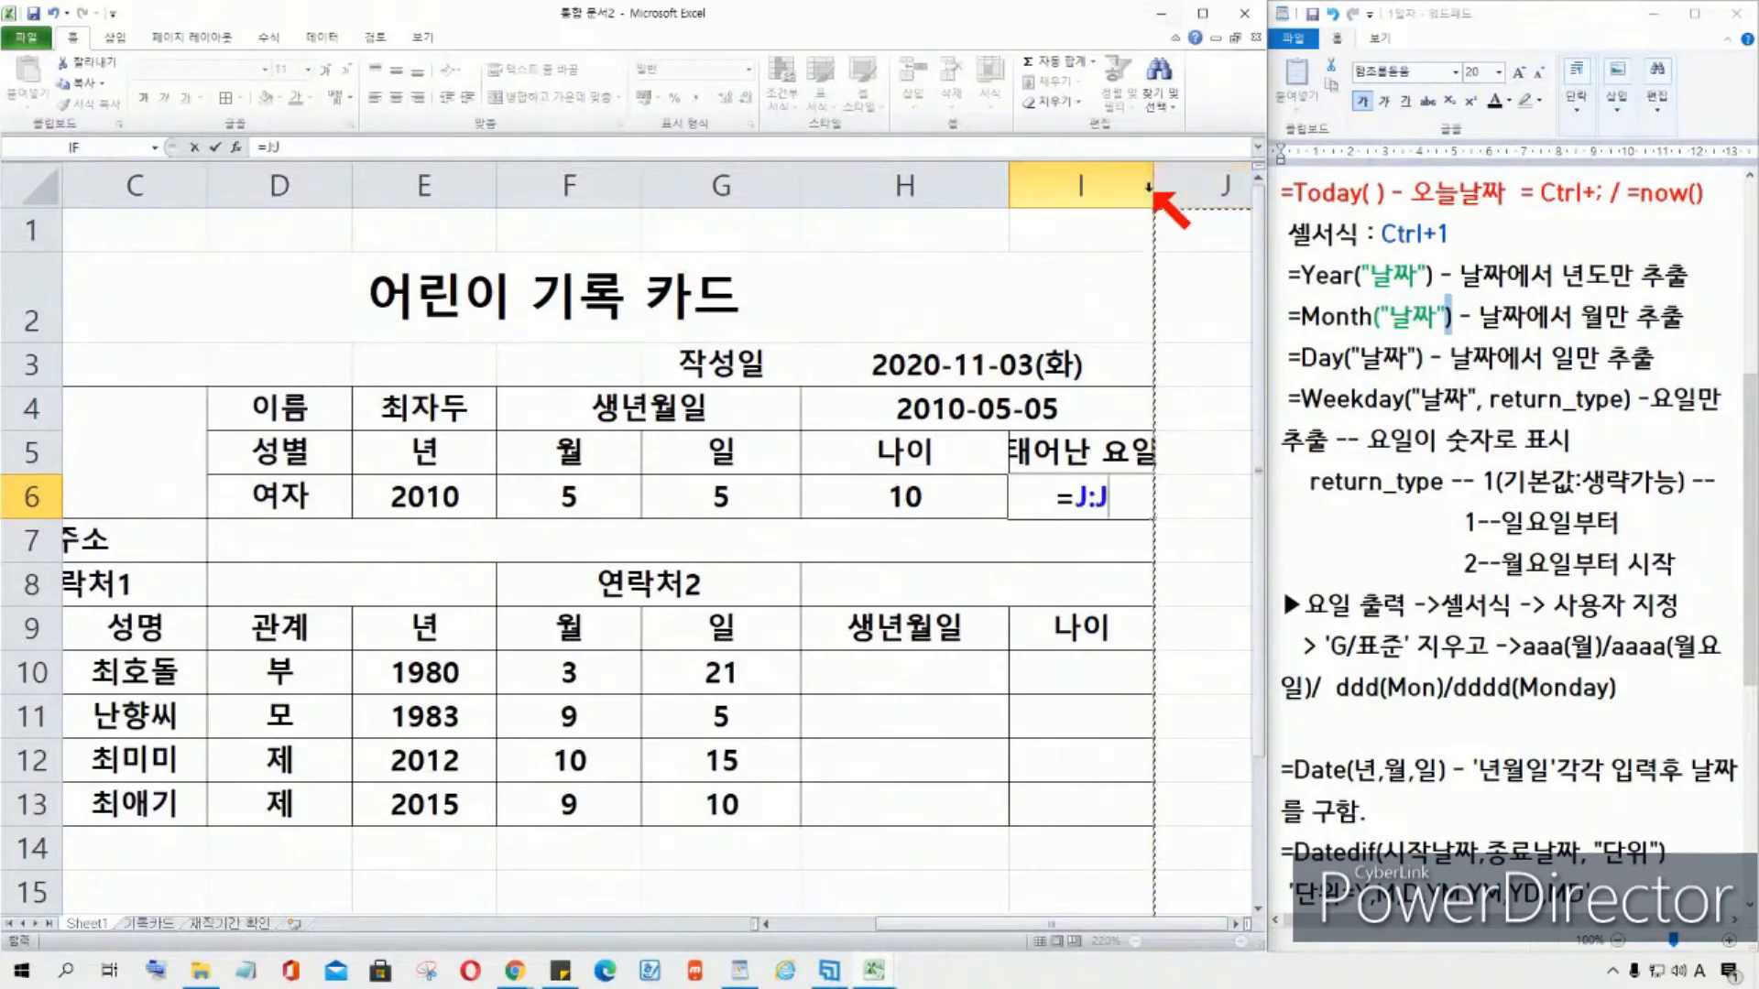
key(Escape)
double_click(1153, 179)
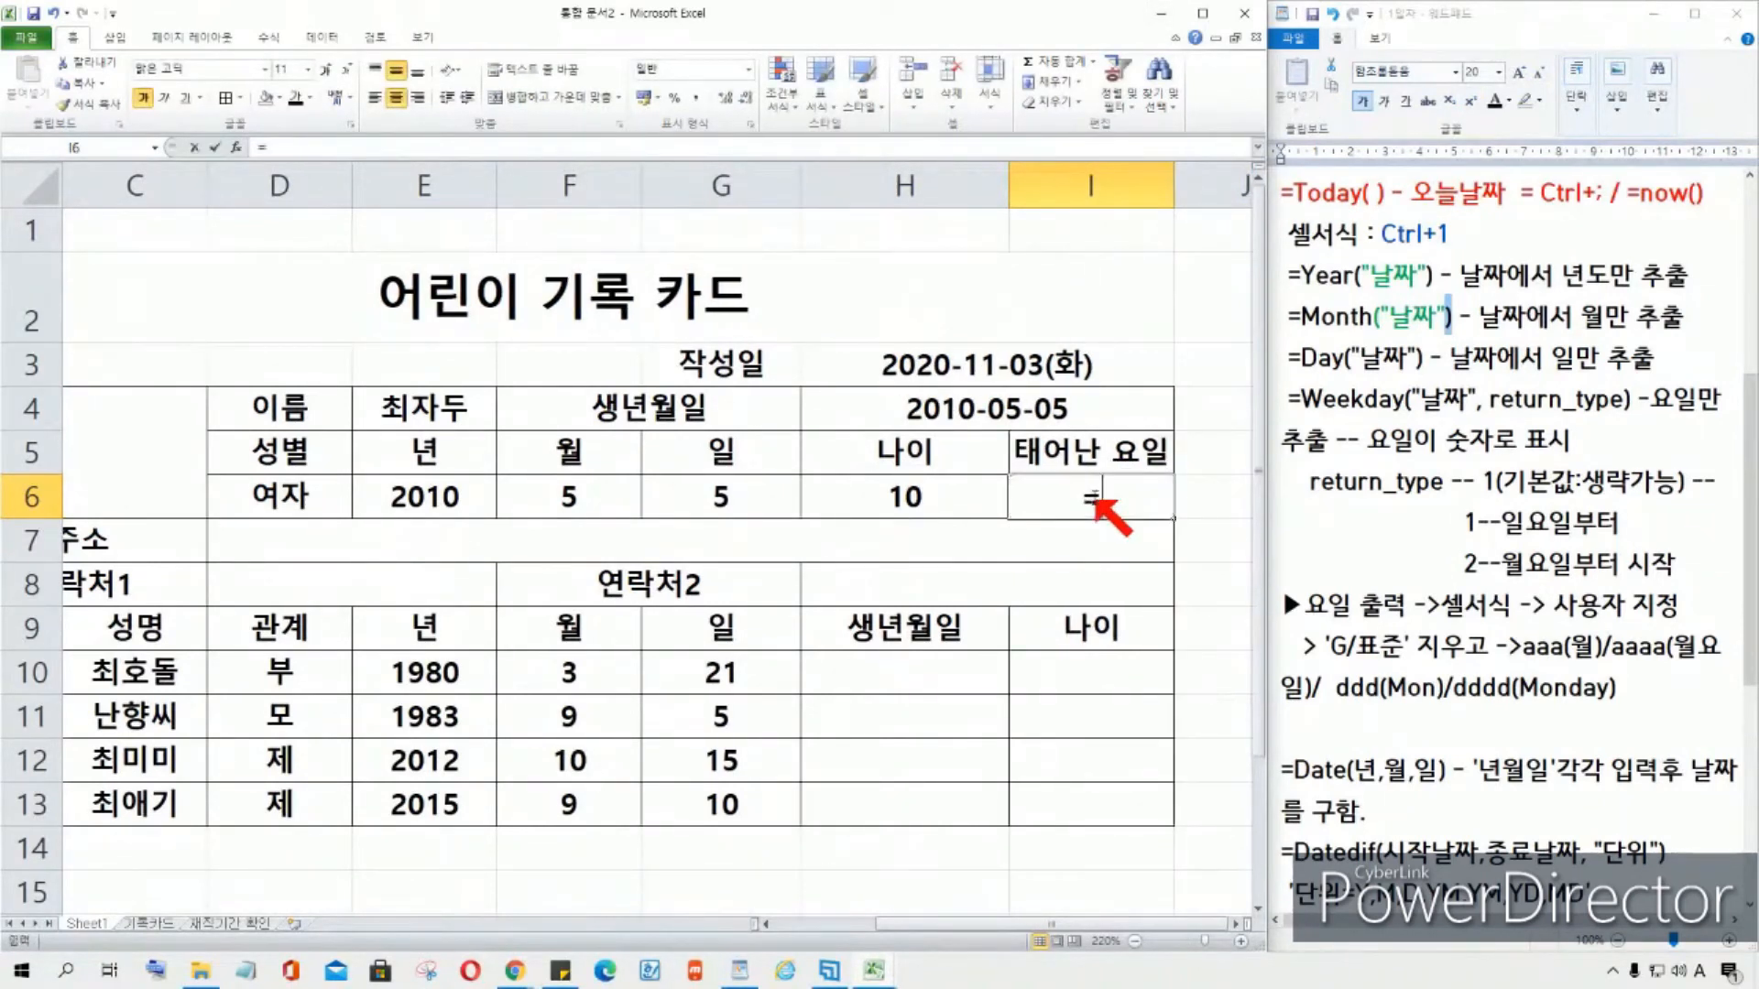
Step: Begin a WEEKDAY formula in the birth-weekday cell I6 with the birth date cell H4 as its date
text(=w)
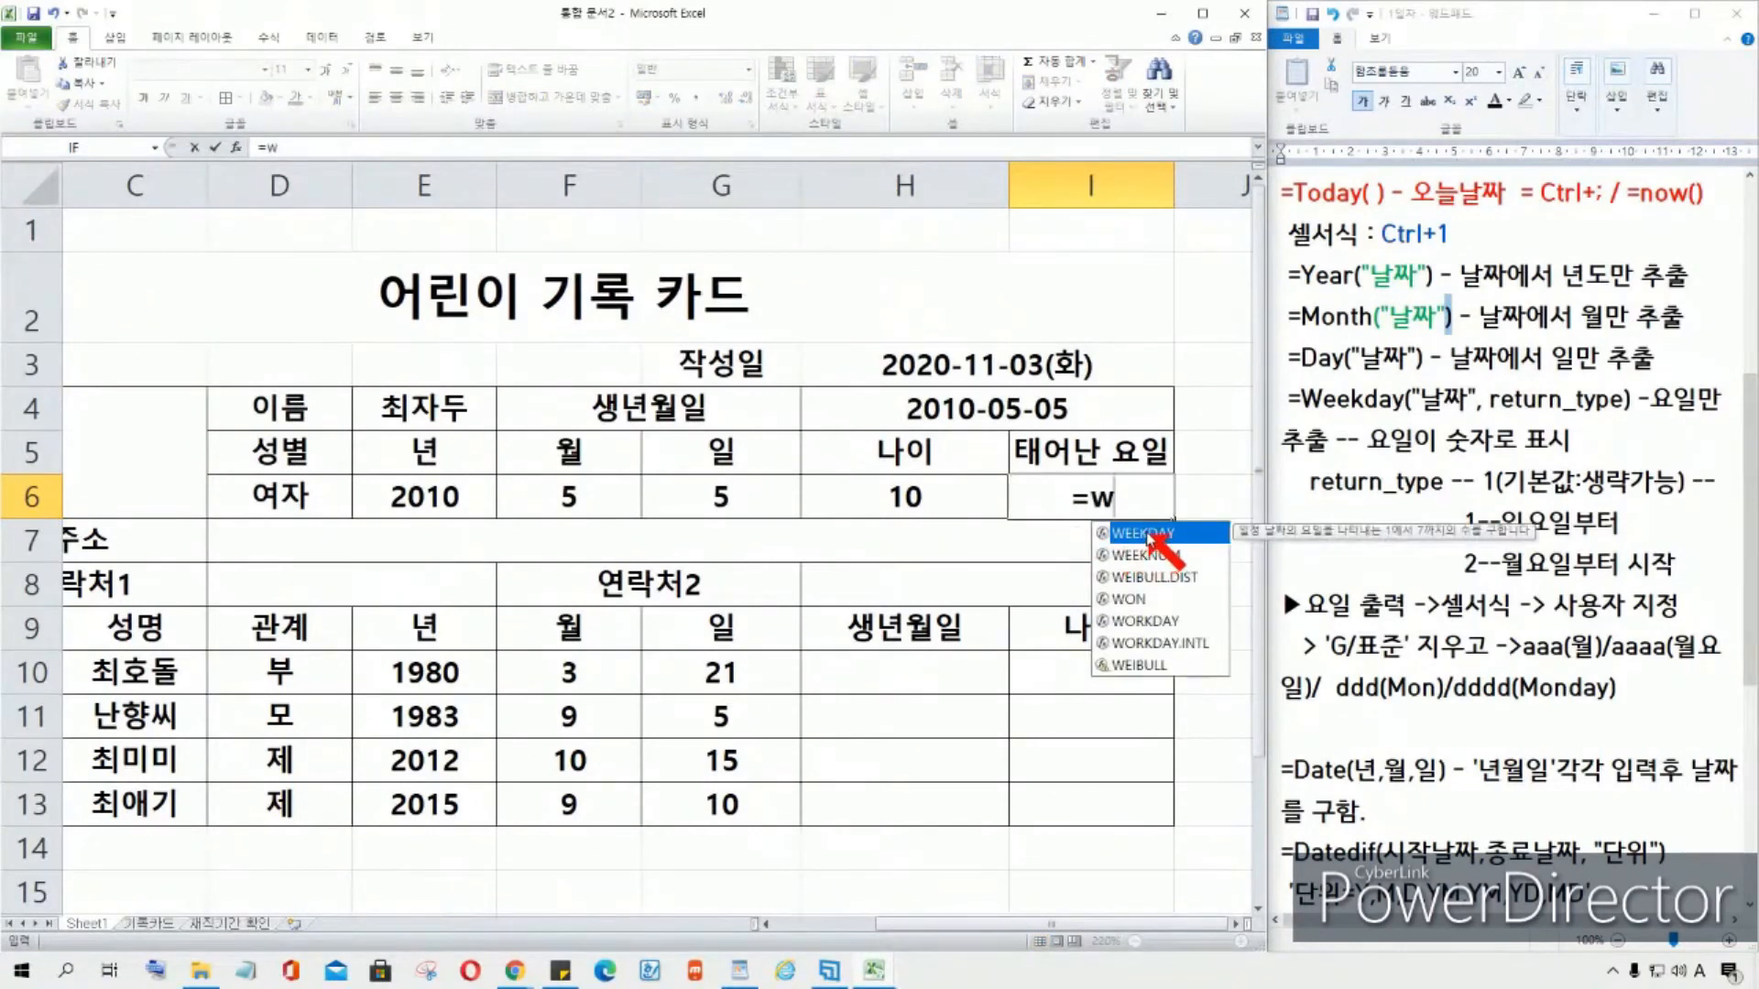
double_click(1145, 534)
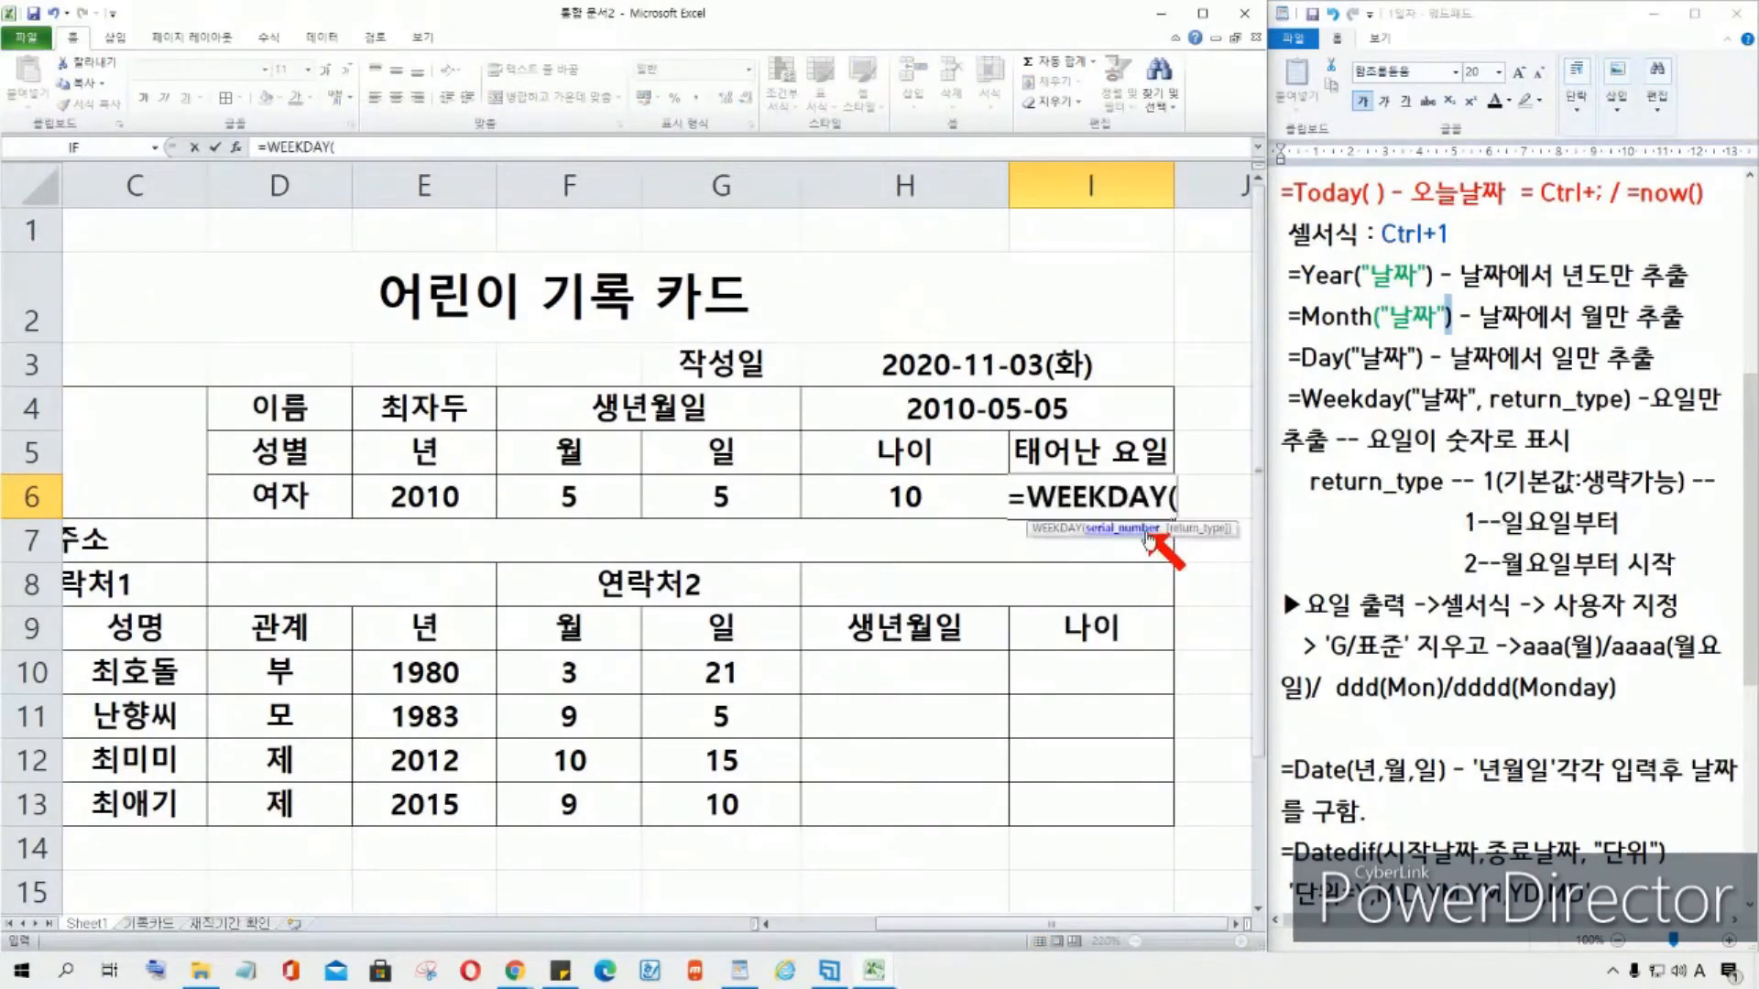
click(978, 406)
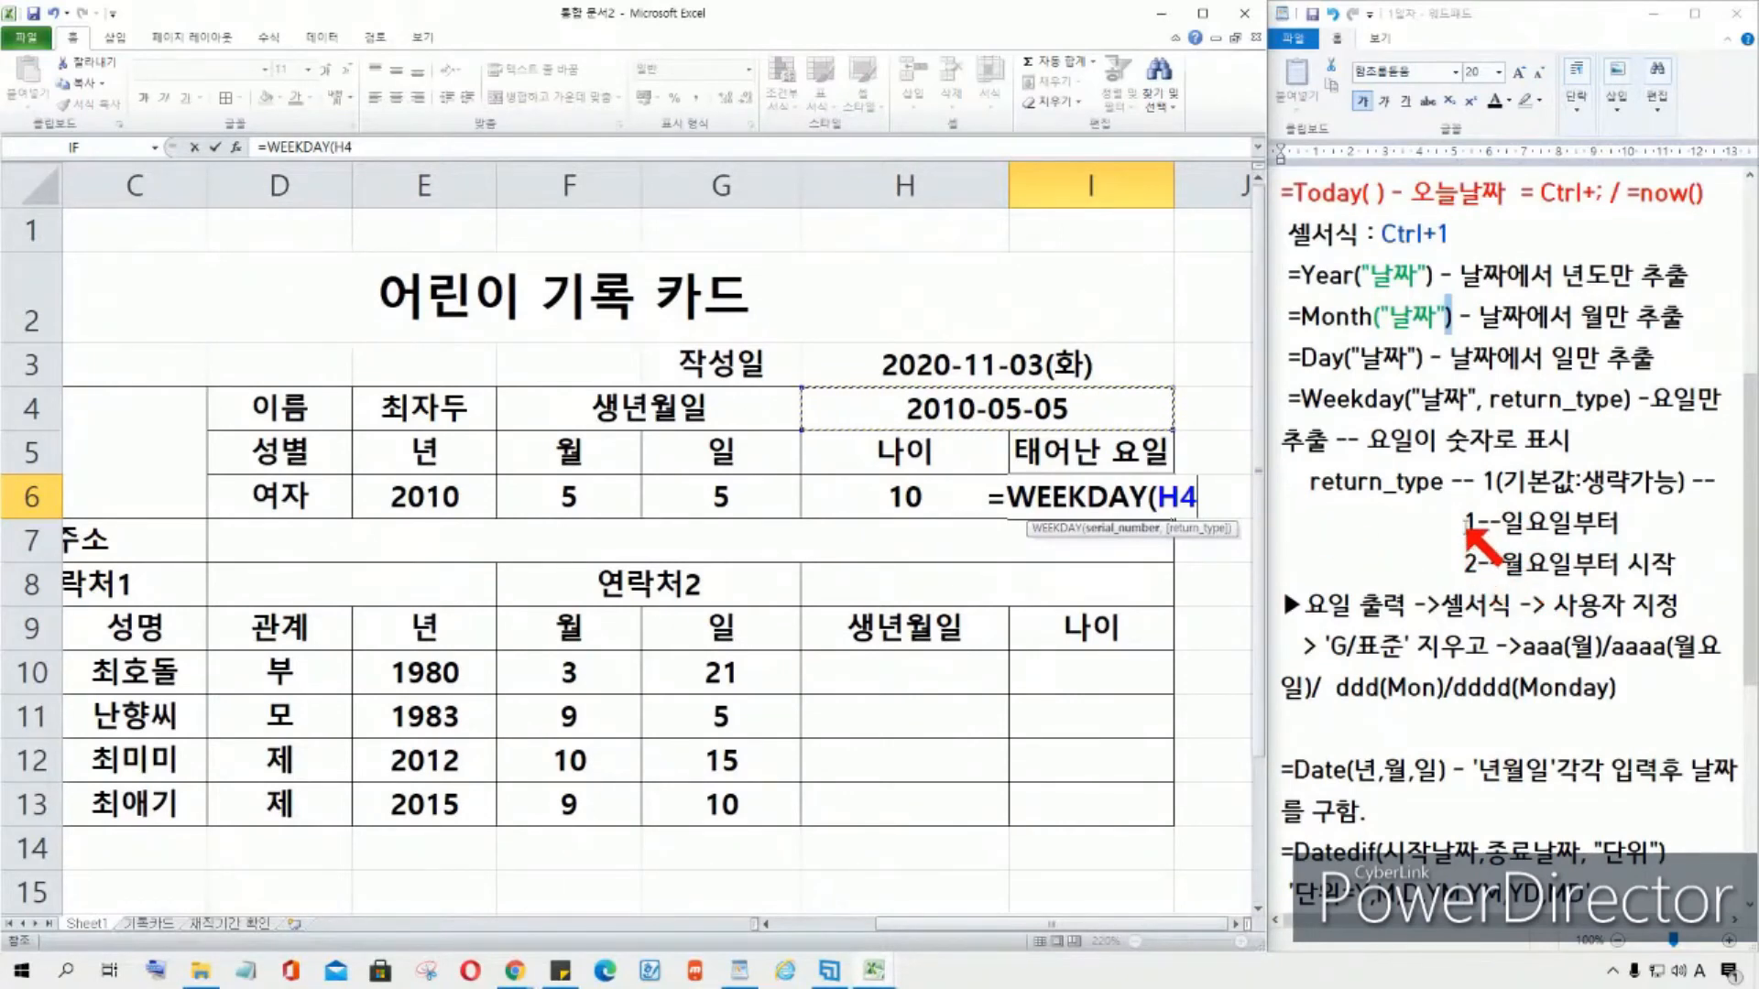
Step: Switch to the WordPad notes and colour the return_type remark "기본값:생략가능" red
click(1477, 542)
drag(1504, 481, 1661, 488)
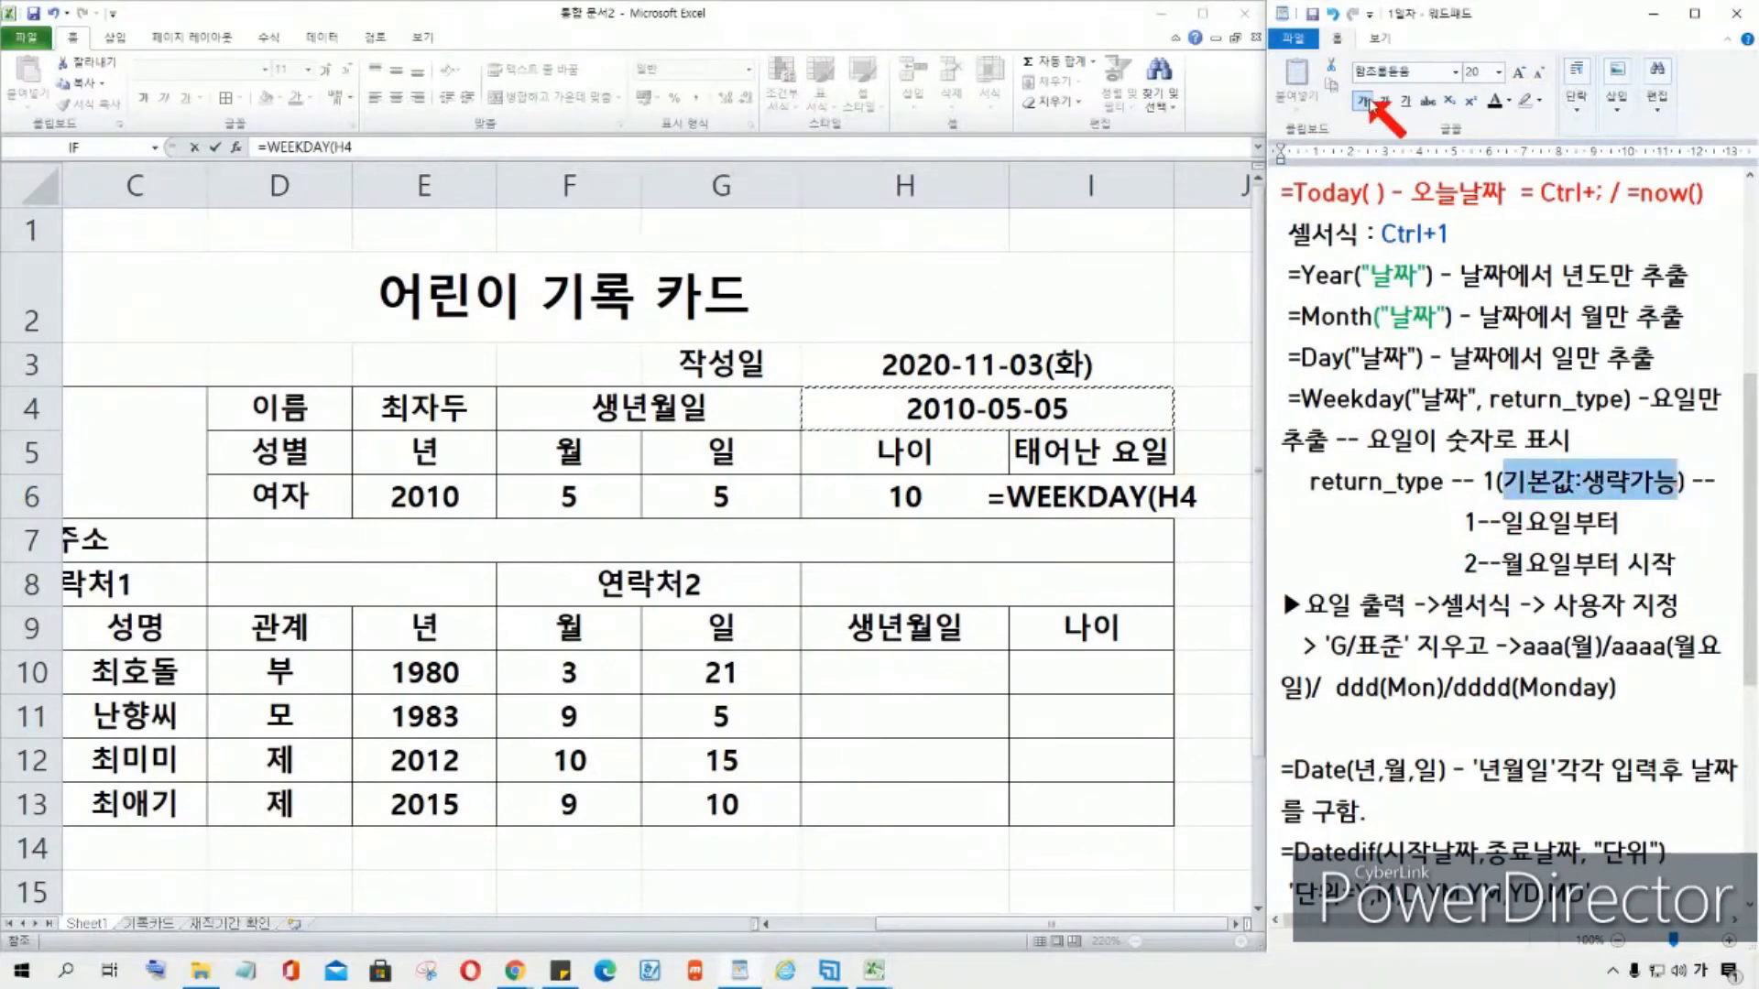
click(1510, 103)
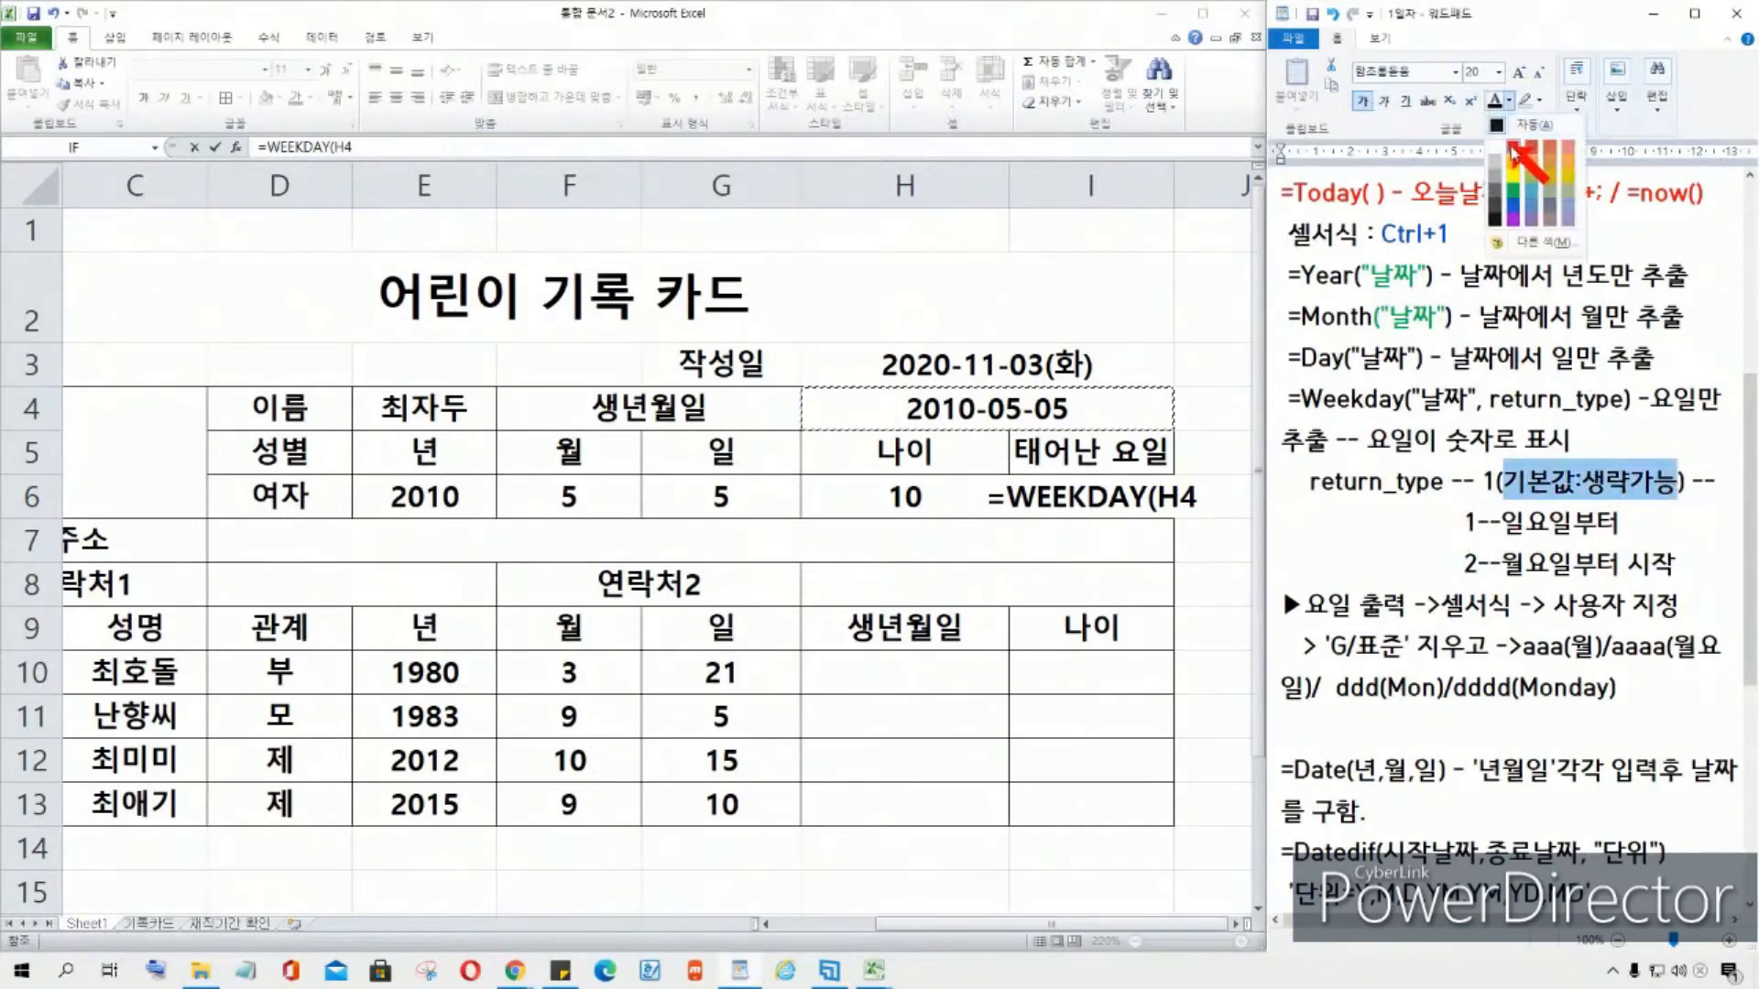
click(1528, 183)
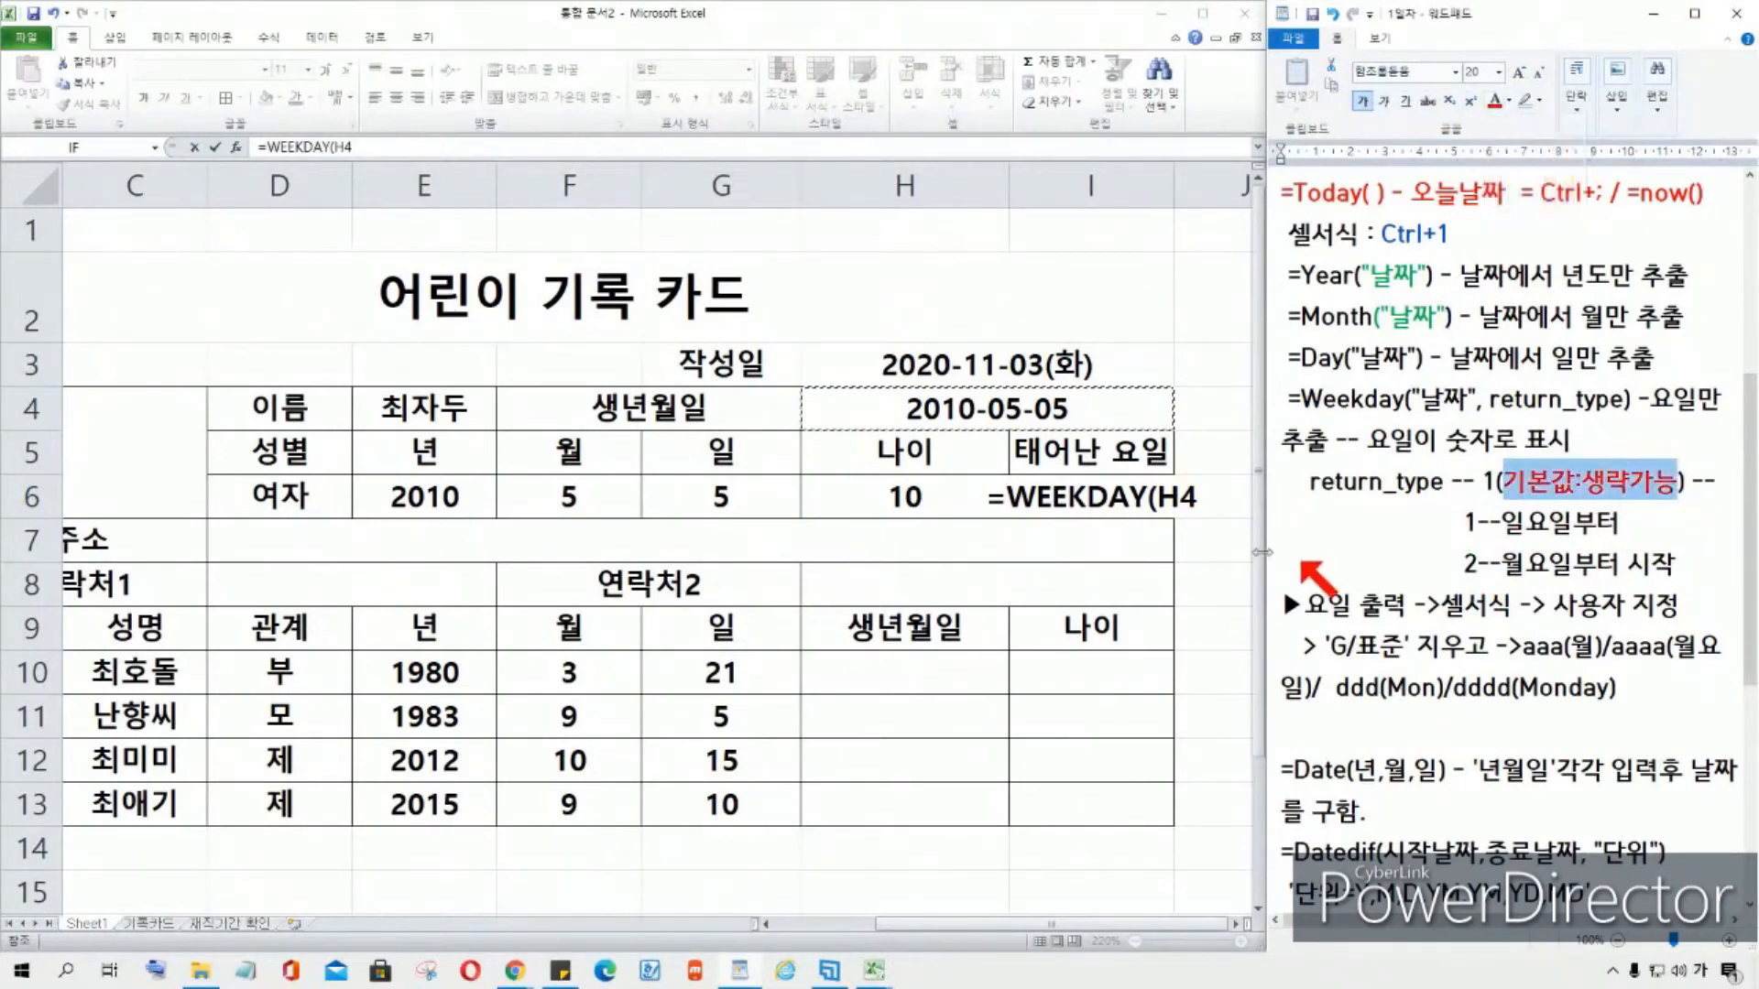
Step: Back in Excel, complete the WEEKDAY formula in I6 without a return type and compare it with the birth date in H4
click(1207, 499)
key(Return)
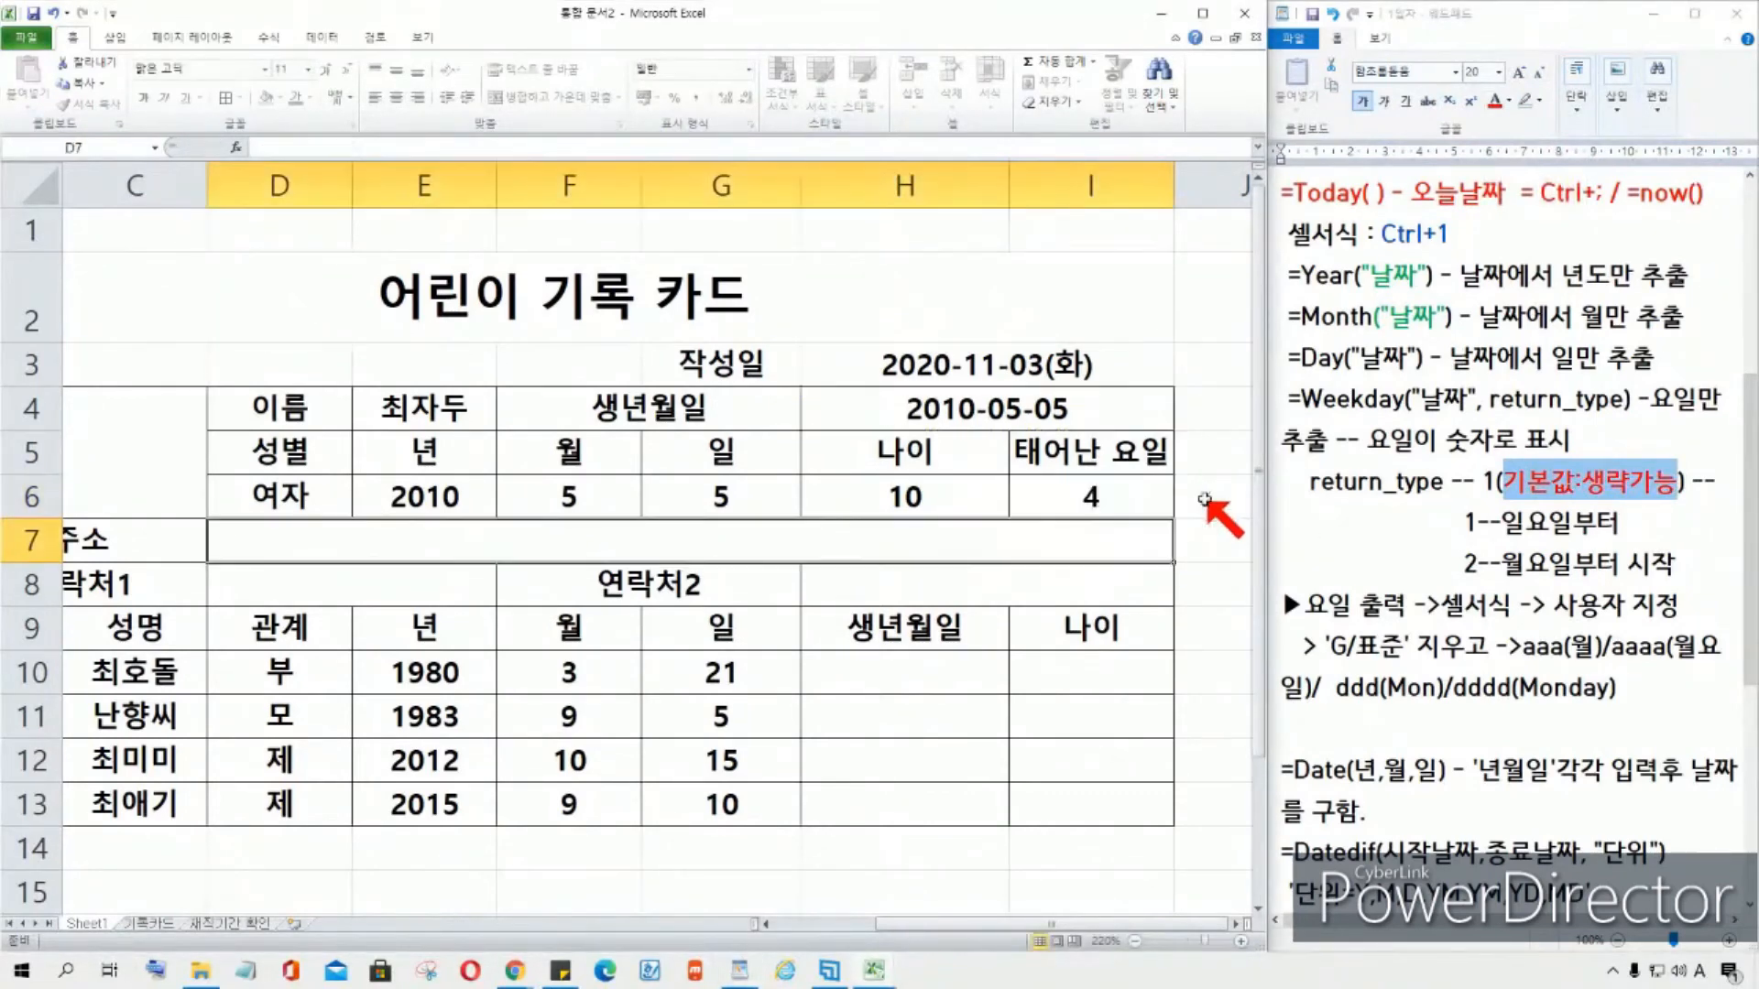
click(1093, 497)
click(983, 413)
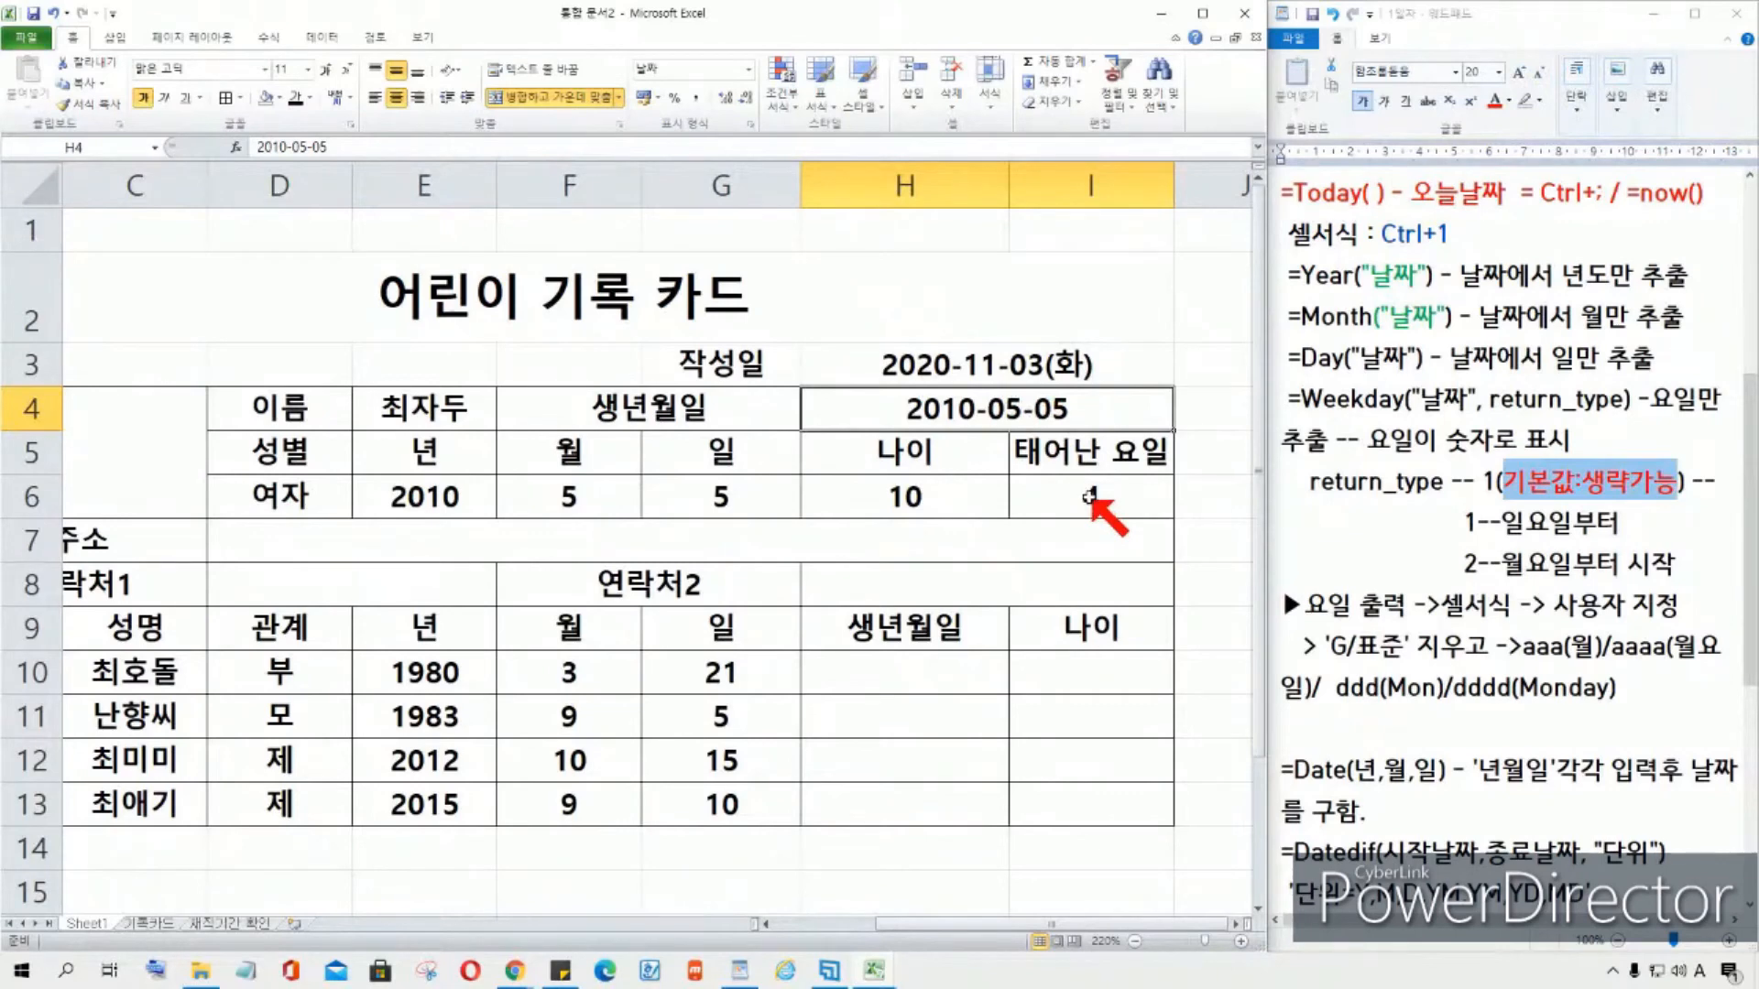
Step: Apply the custom number format aaaa to the birth-weekday cell I6 so it displays a full weekday name
click(1090, 498)
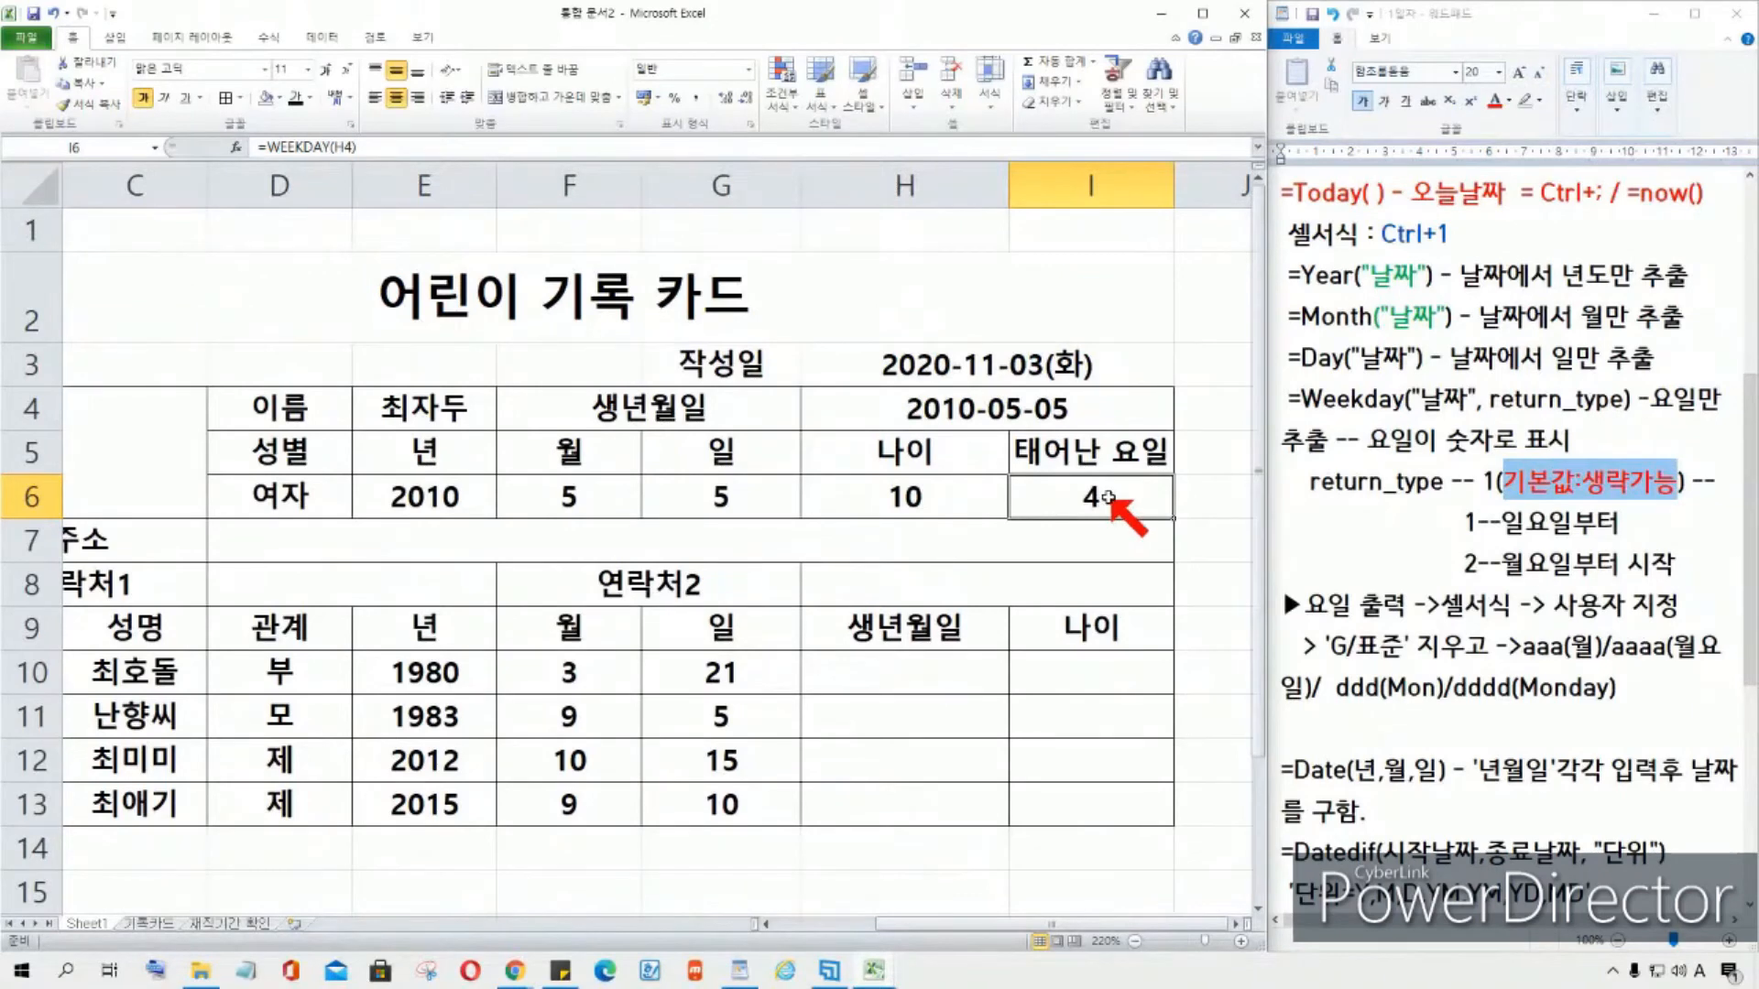
key(ctrl+semicolon)
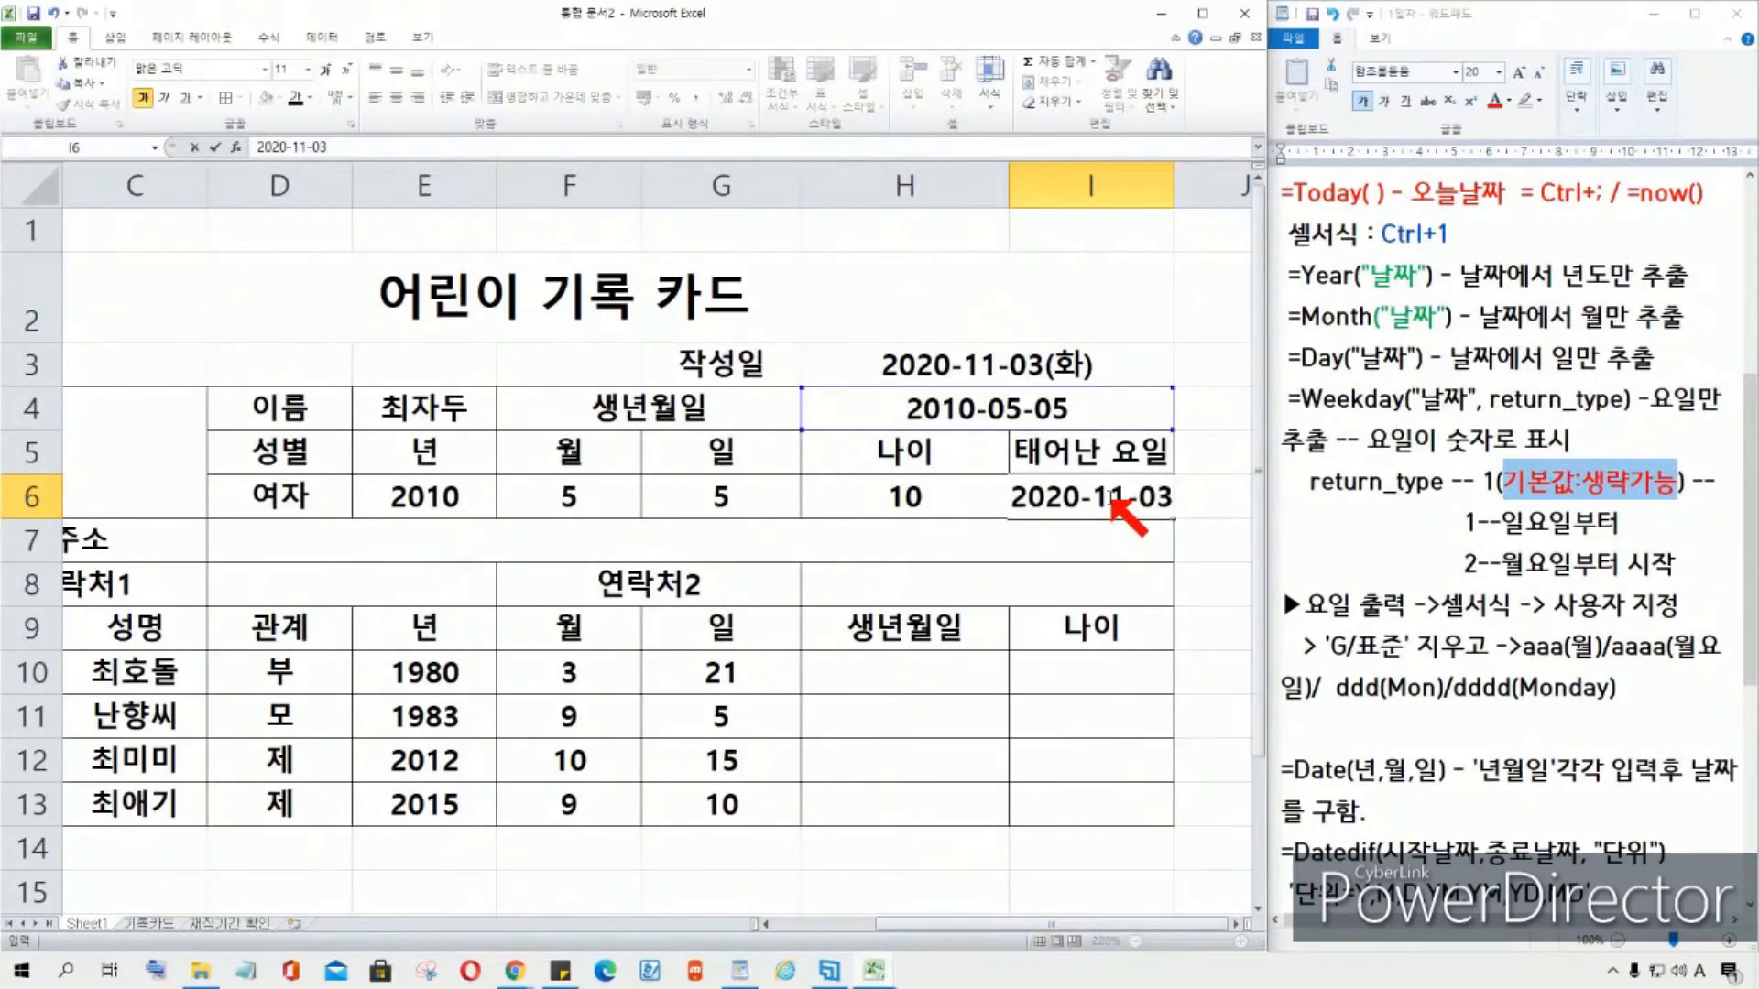
key(Escape)
key(ctrl+1)
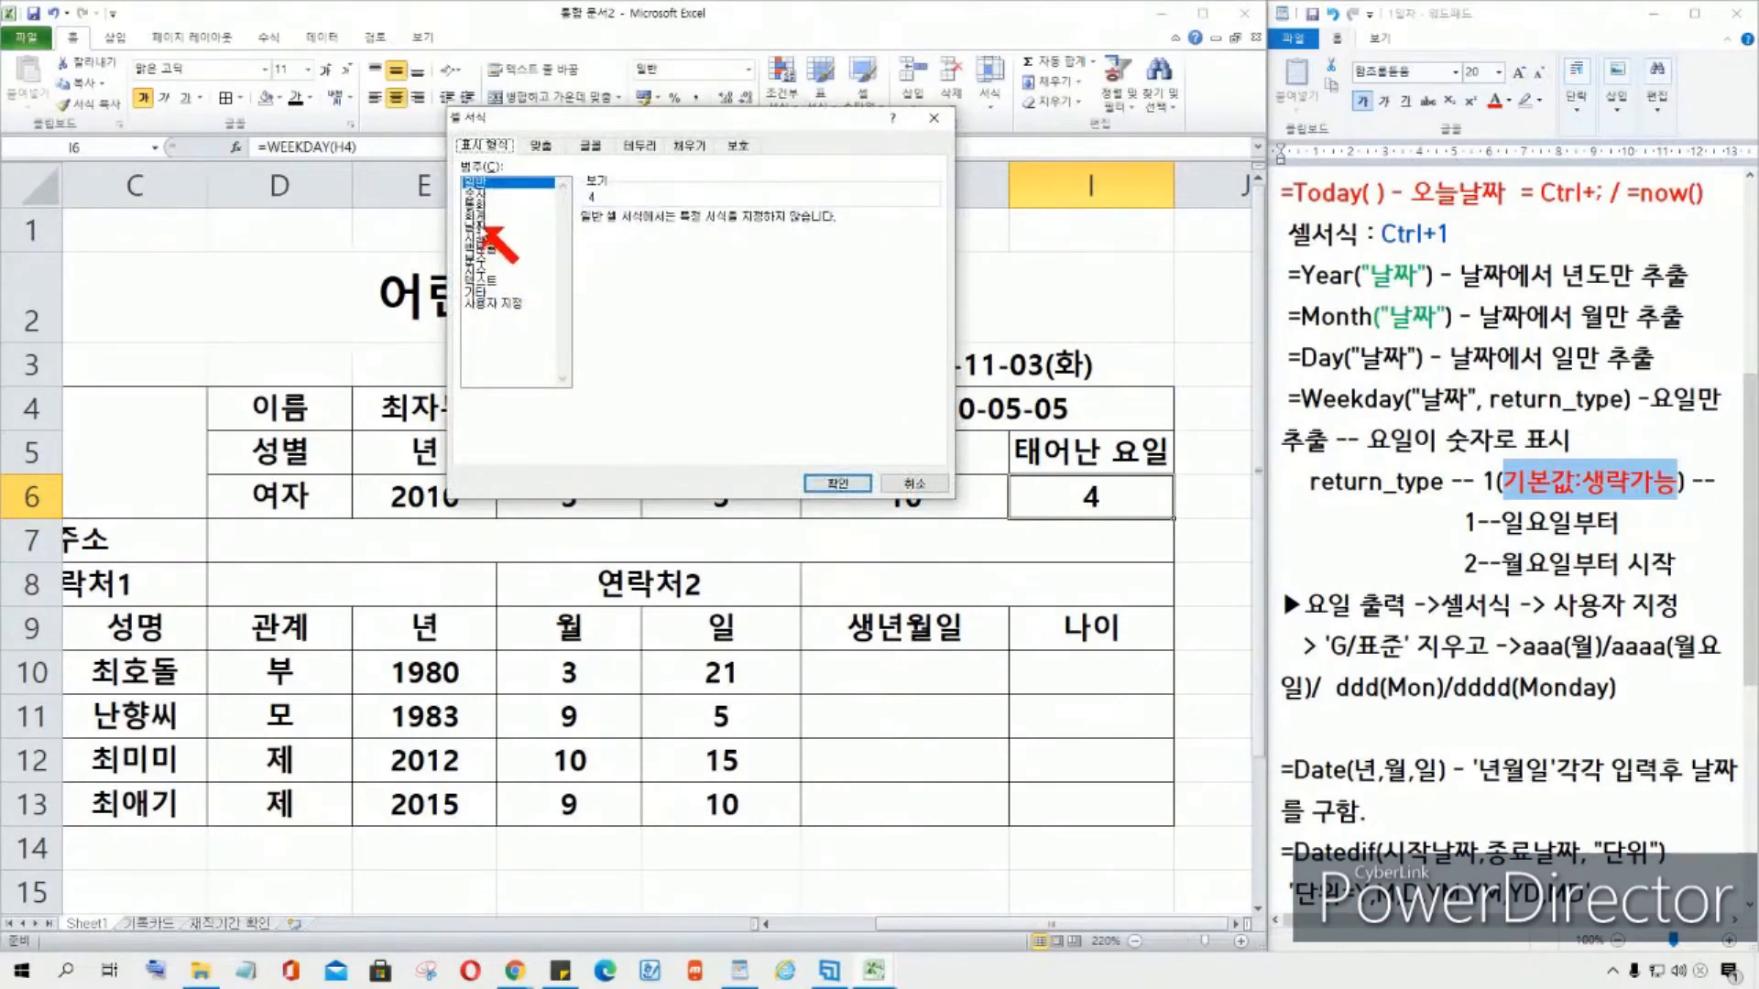
click(521, 303)
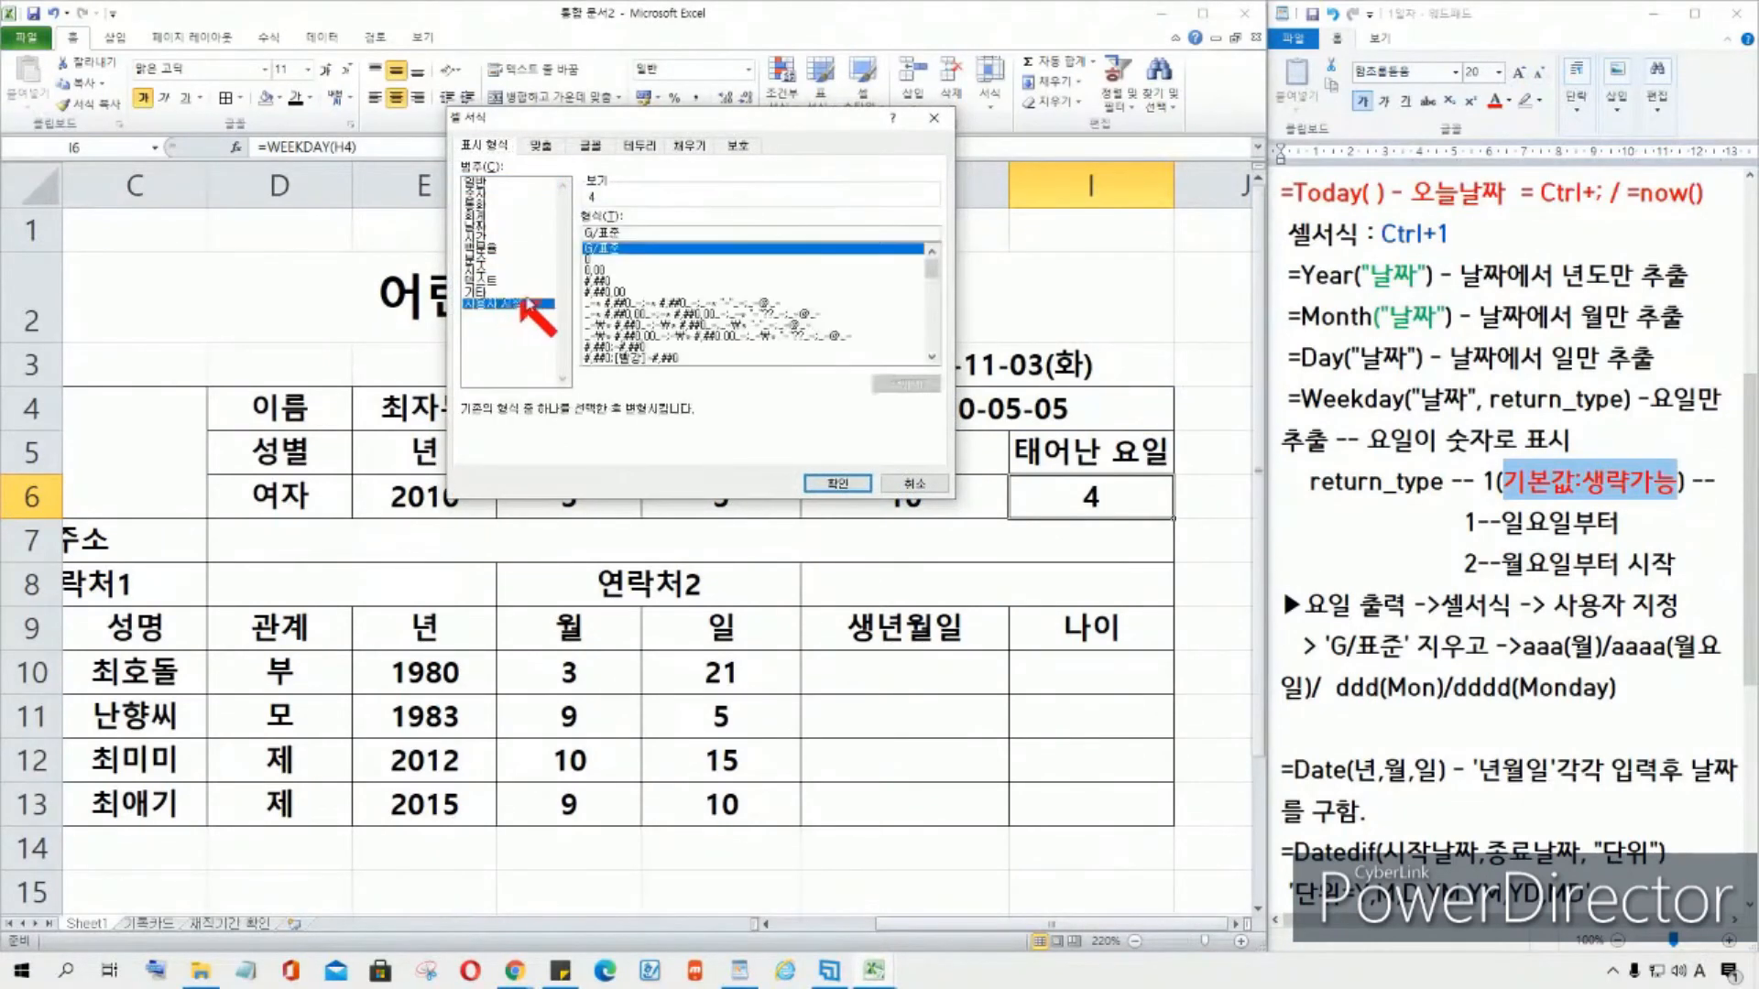
drag(628, 235, 554, 232)
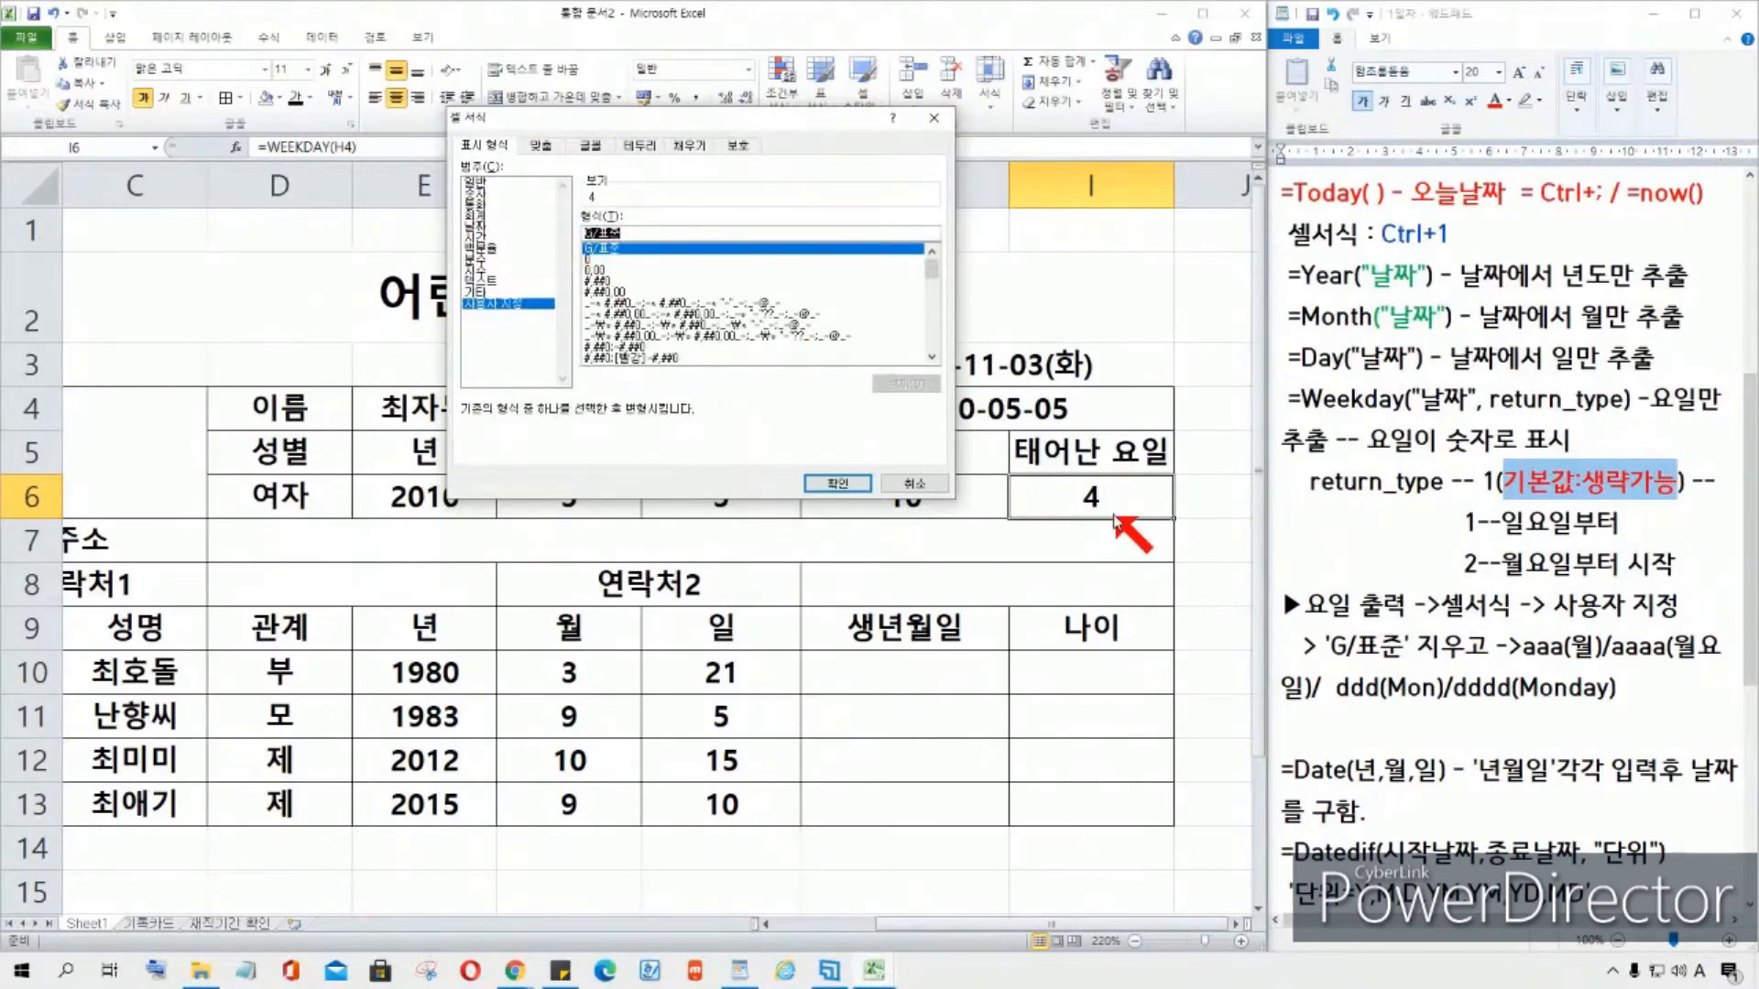
text(aaa)
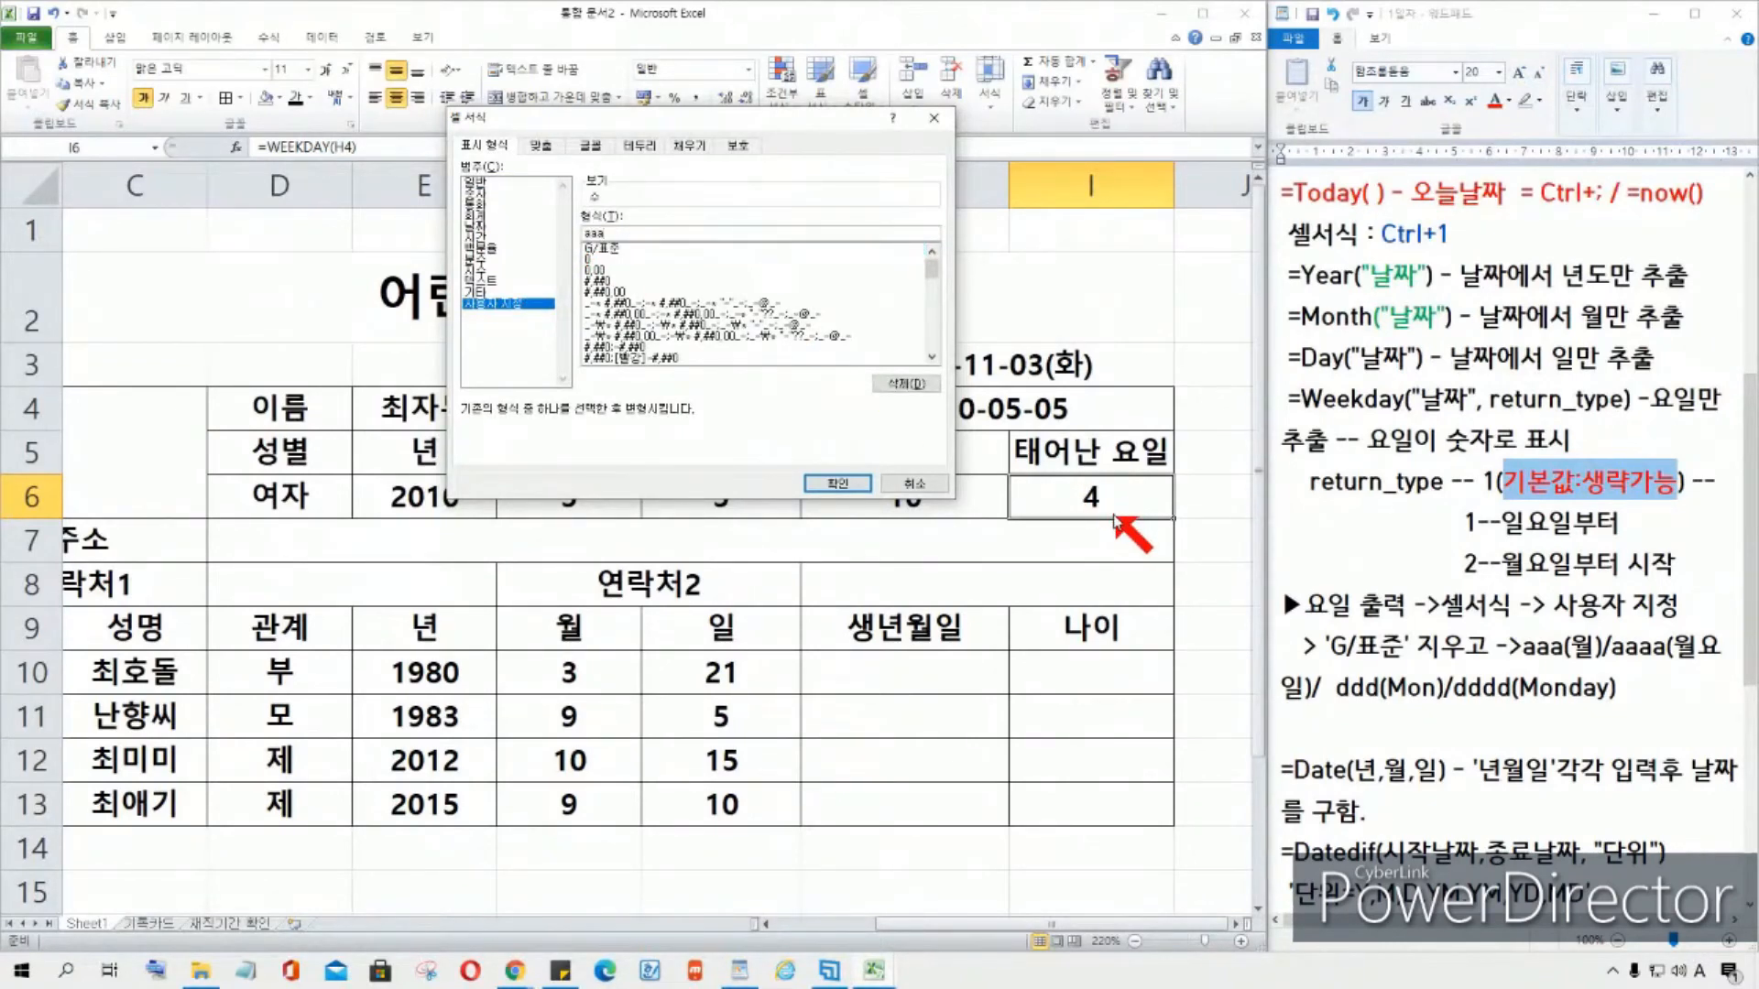
text(a)
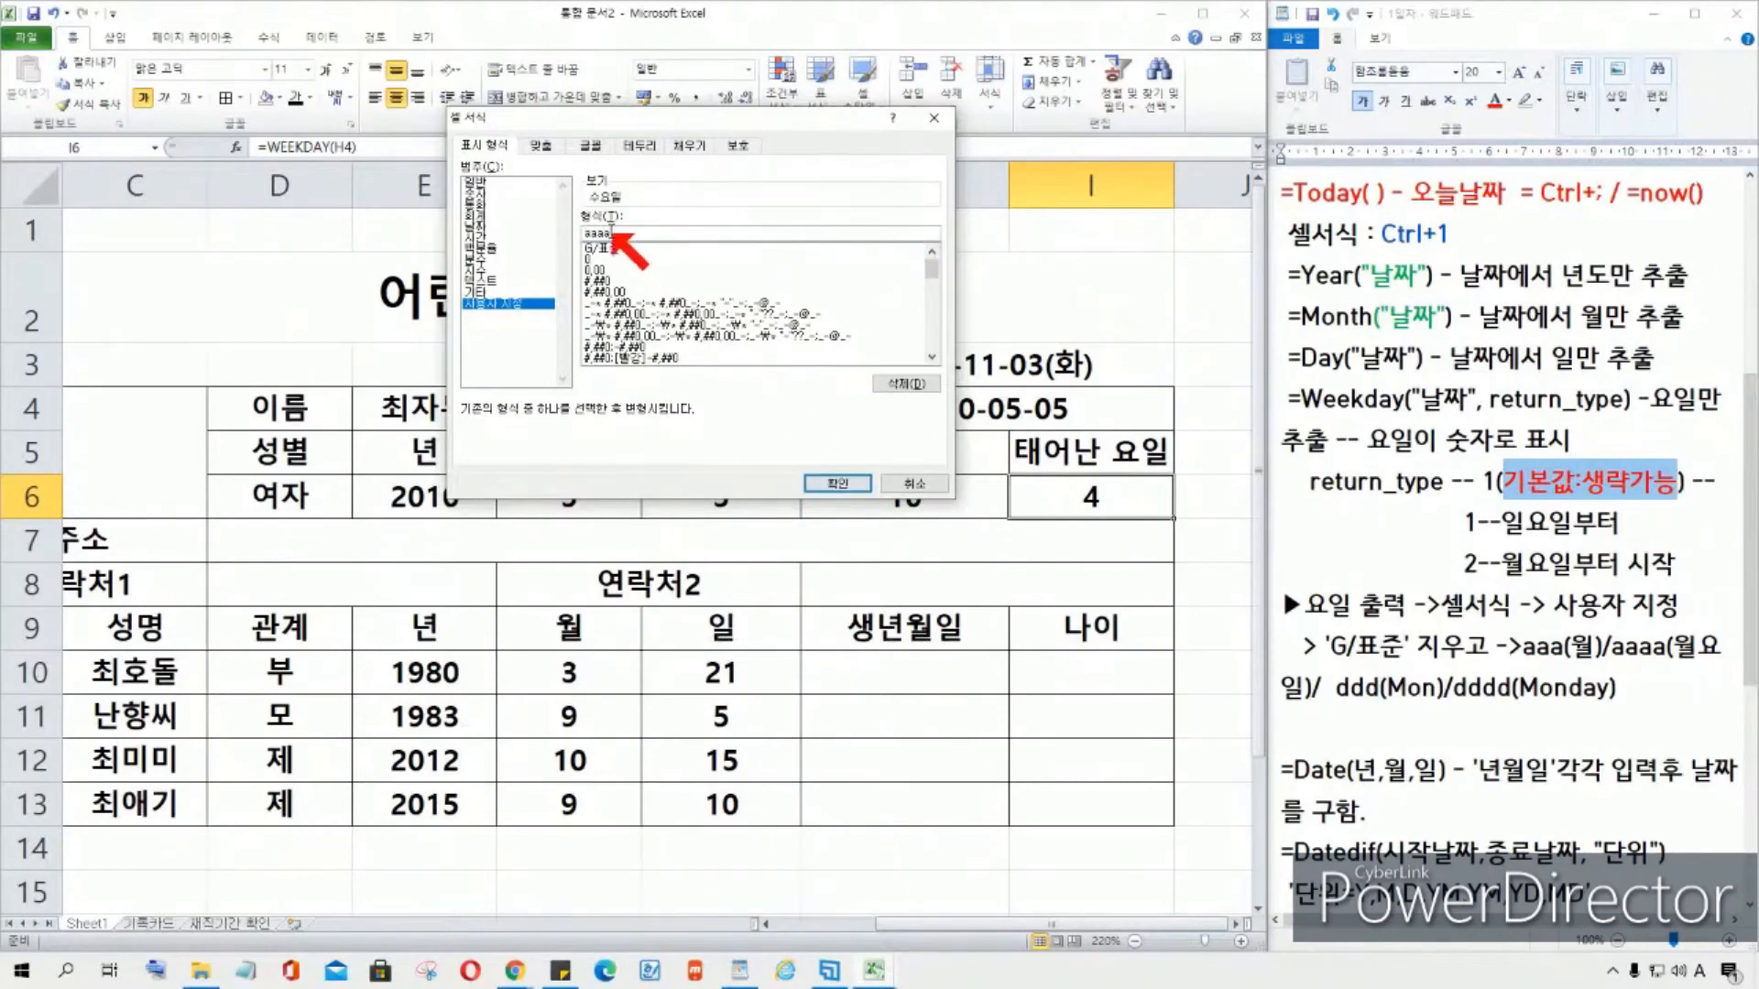
click(847, 484)
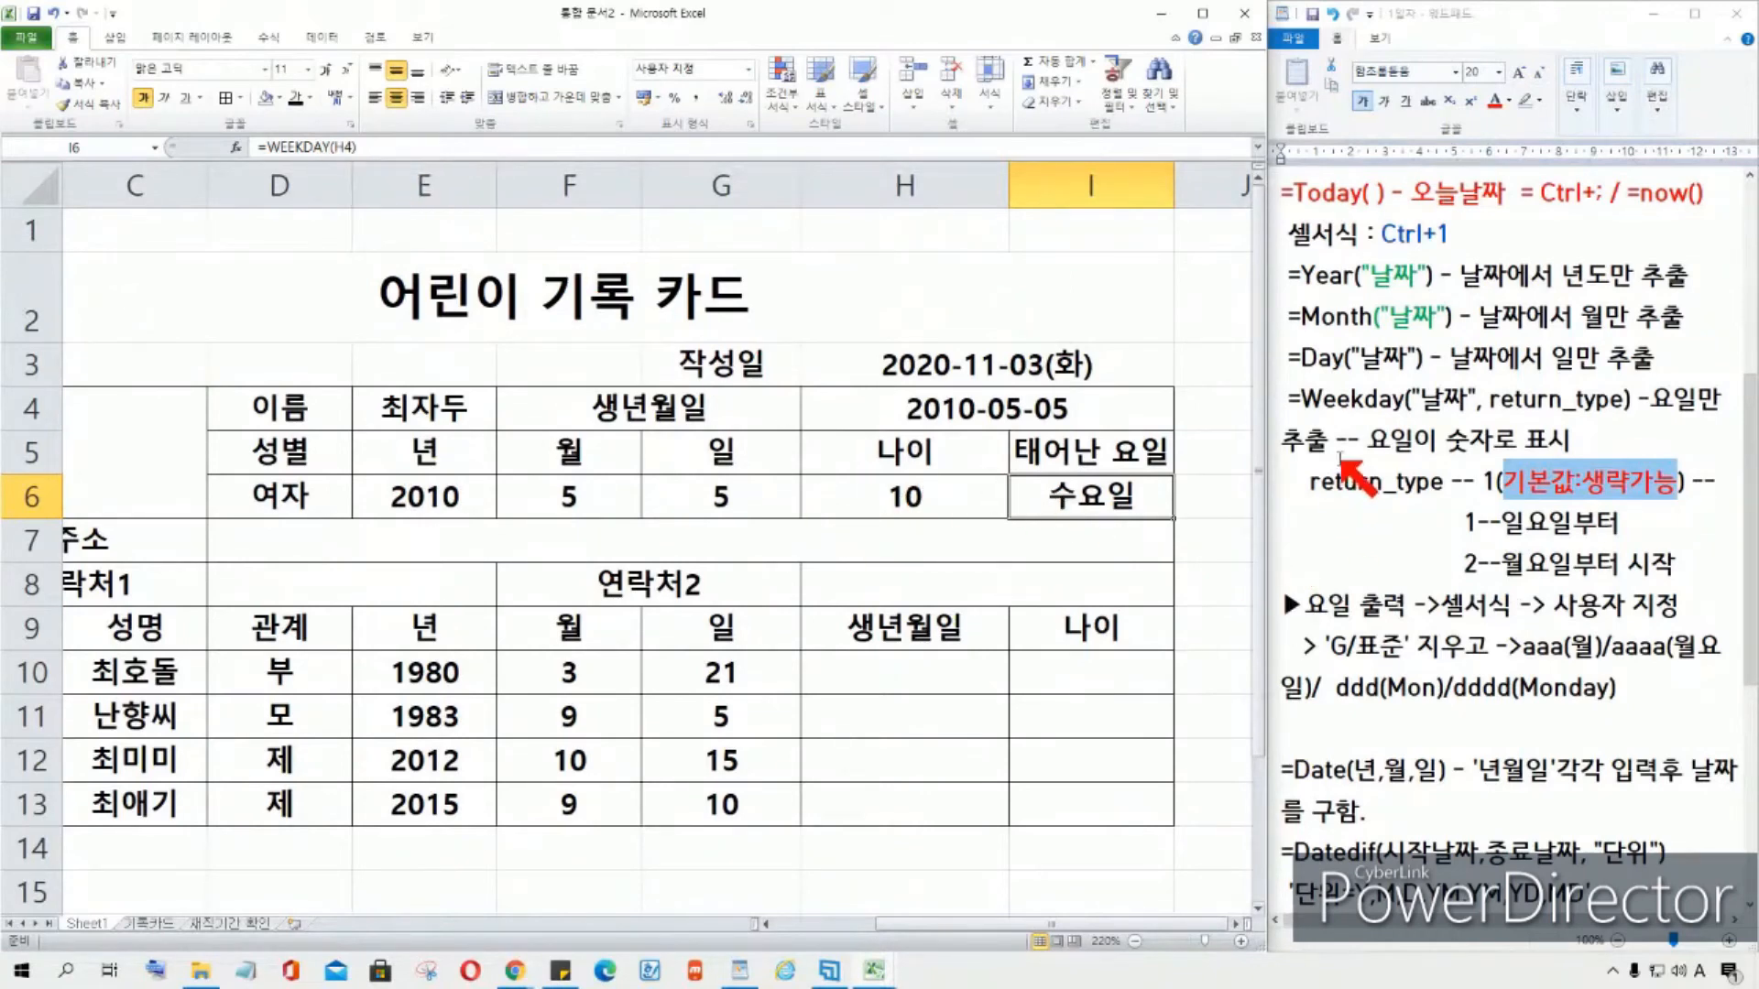
Step: Review the WEEKDAY formula in I6 and the custom number format applied to the cell
double_click(1109, 499)
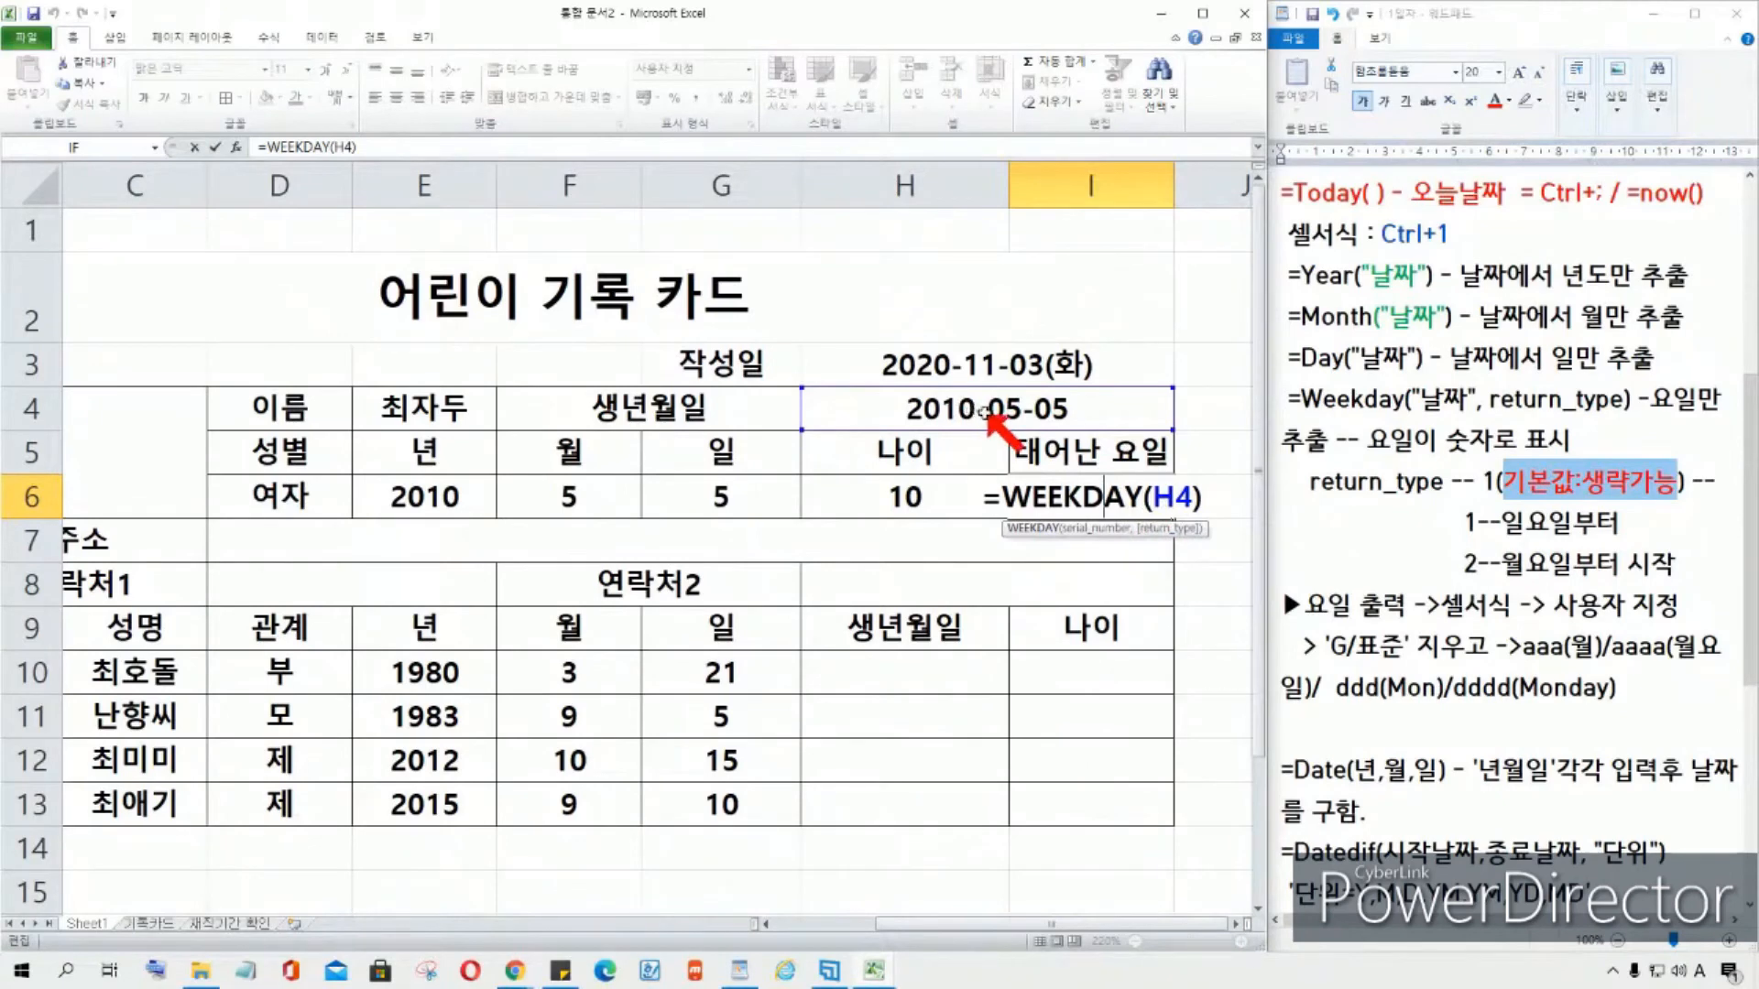
key(ctrl+Return)
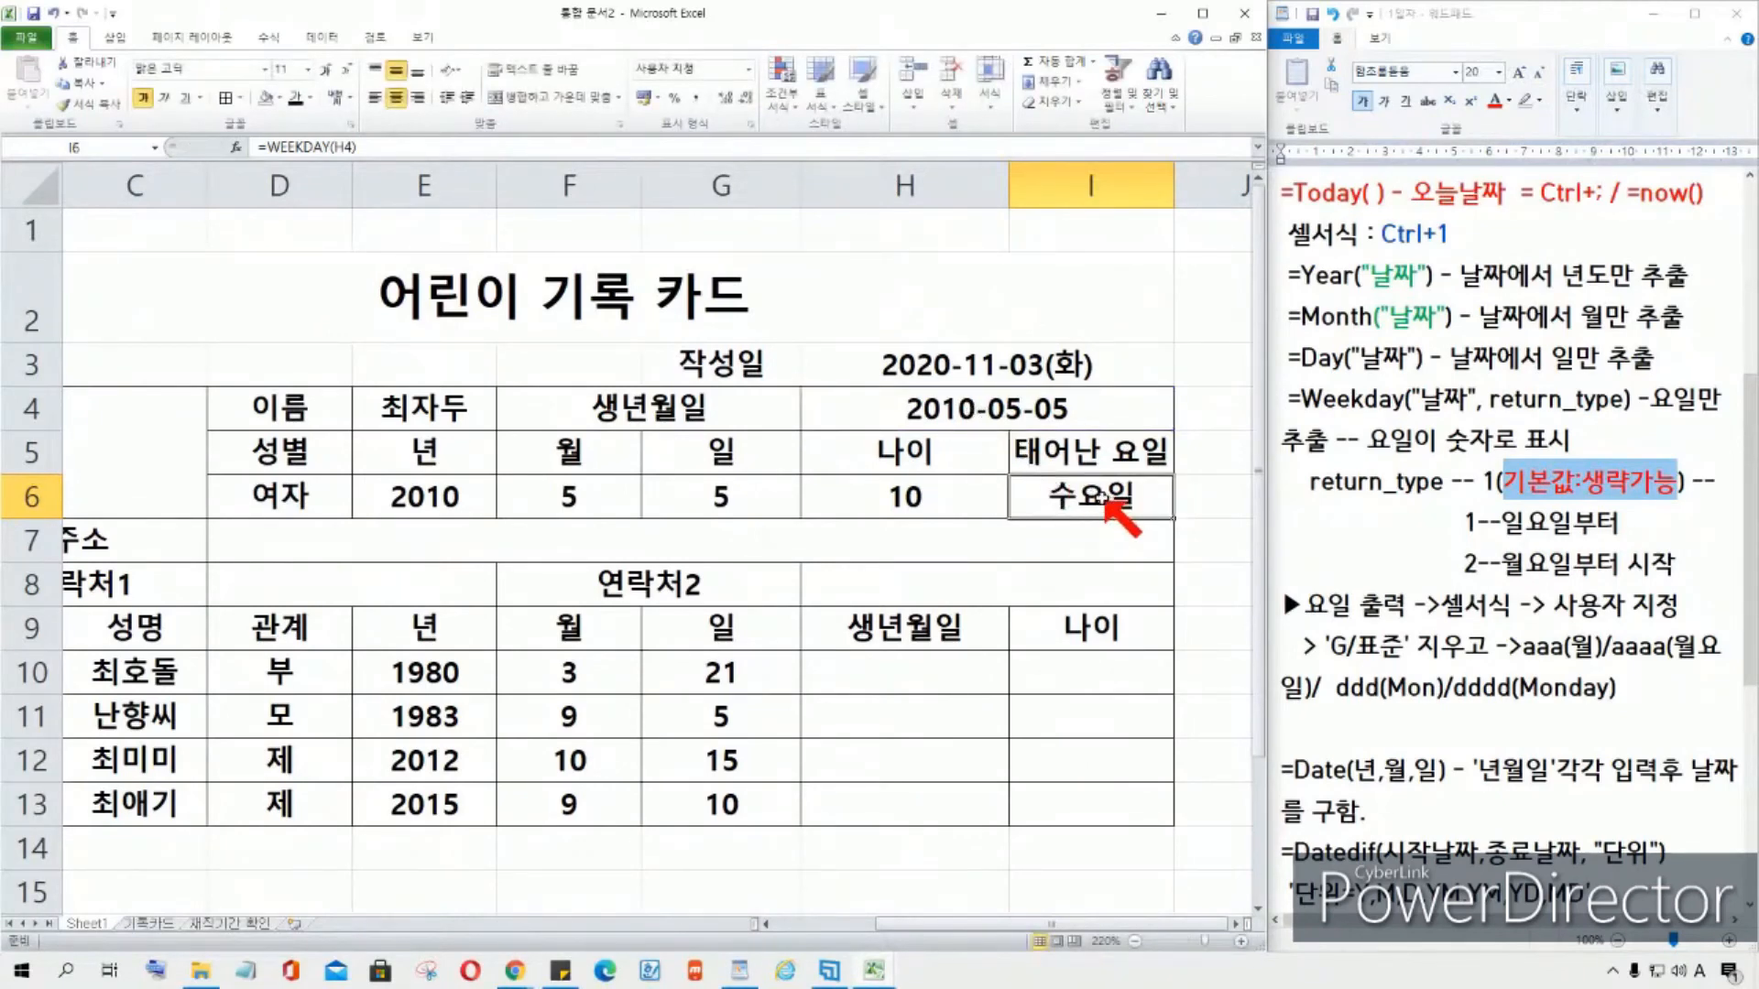
right_click(1111, 499)
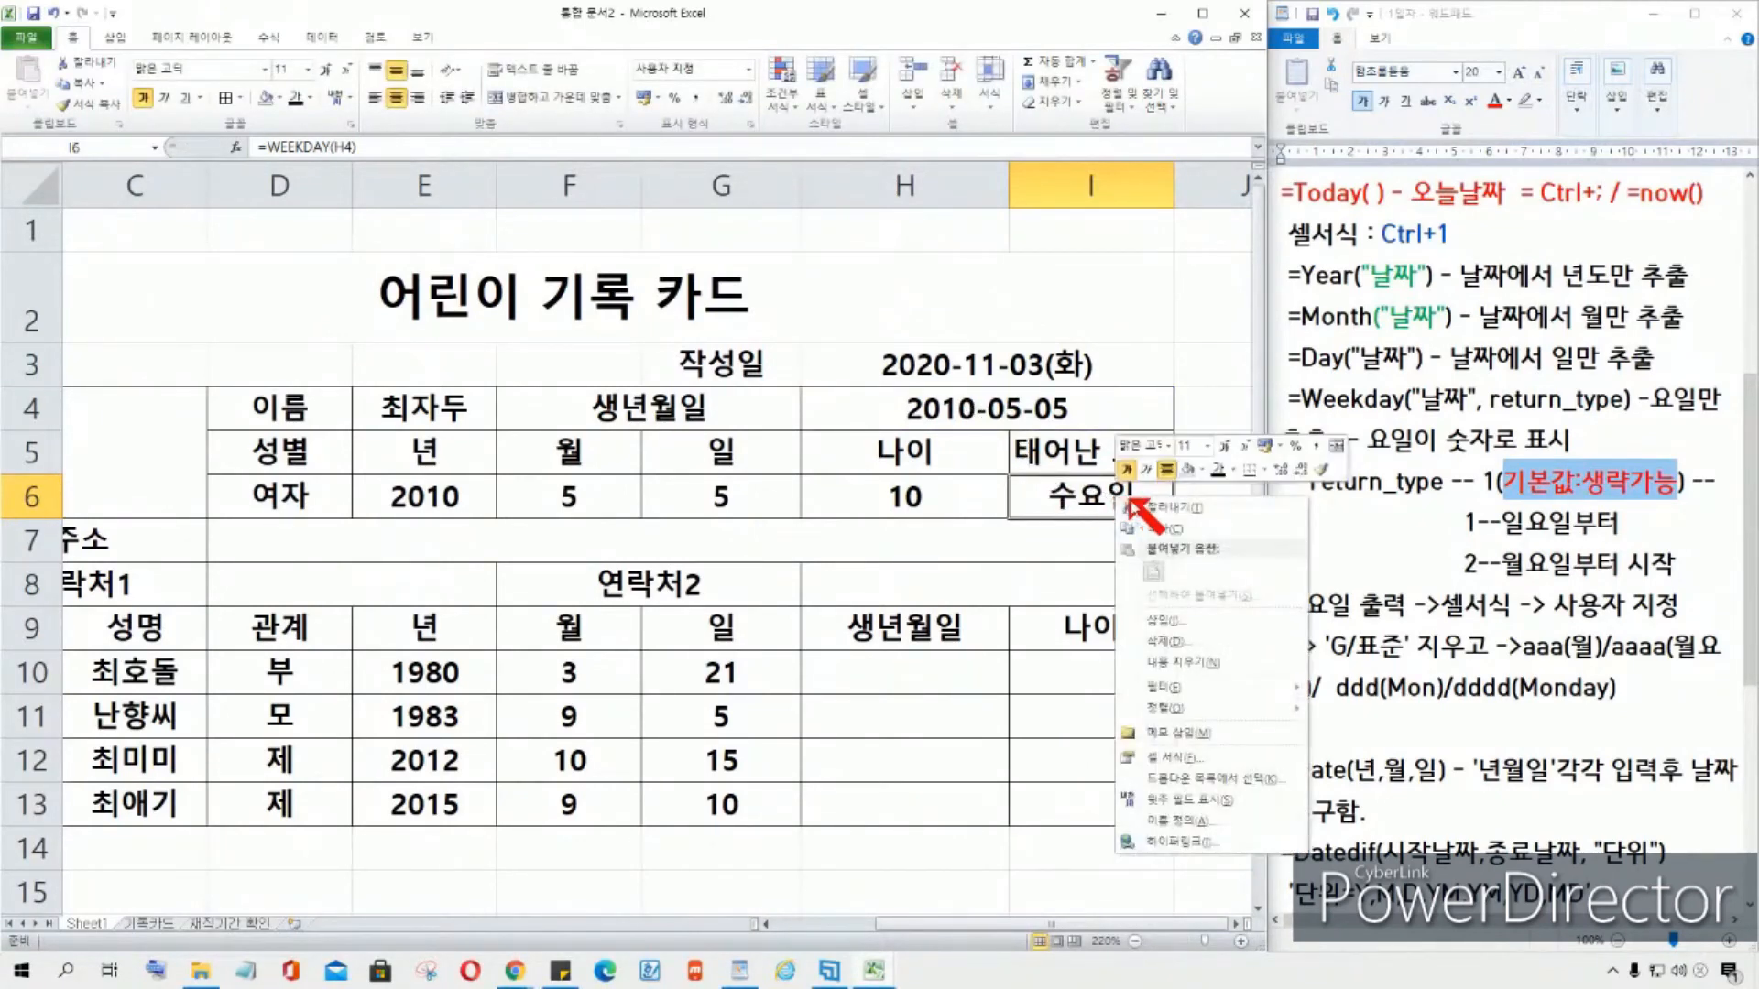
click(1177, 759)
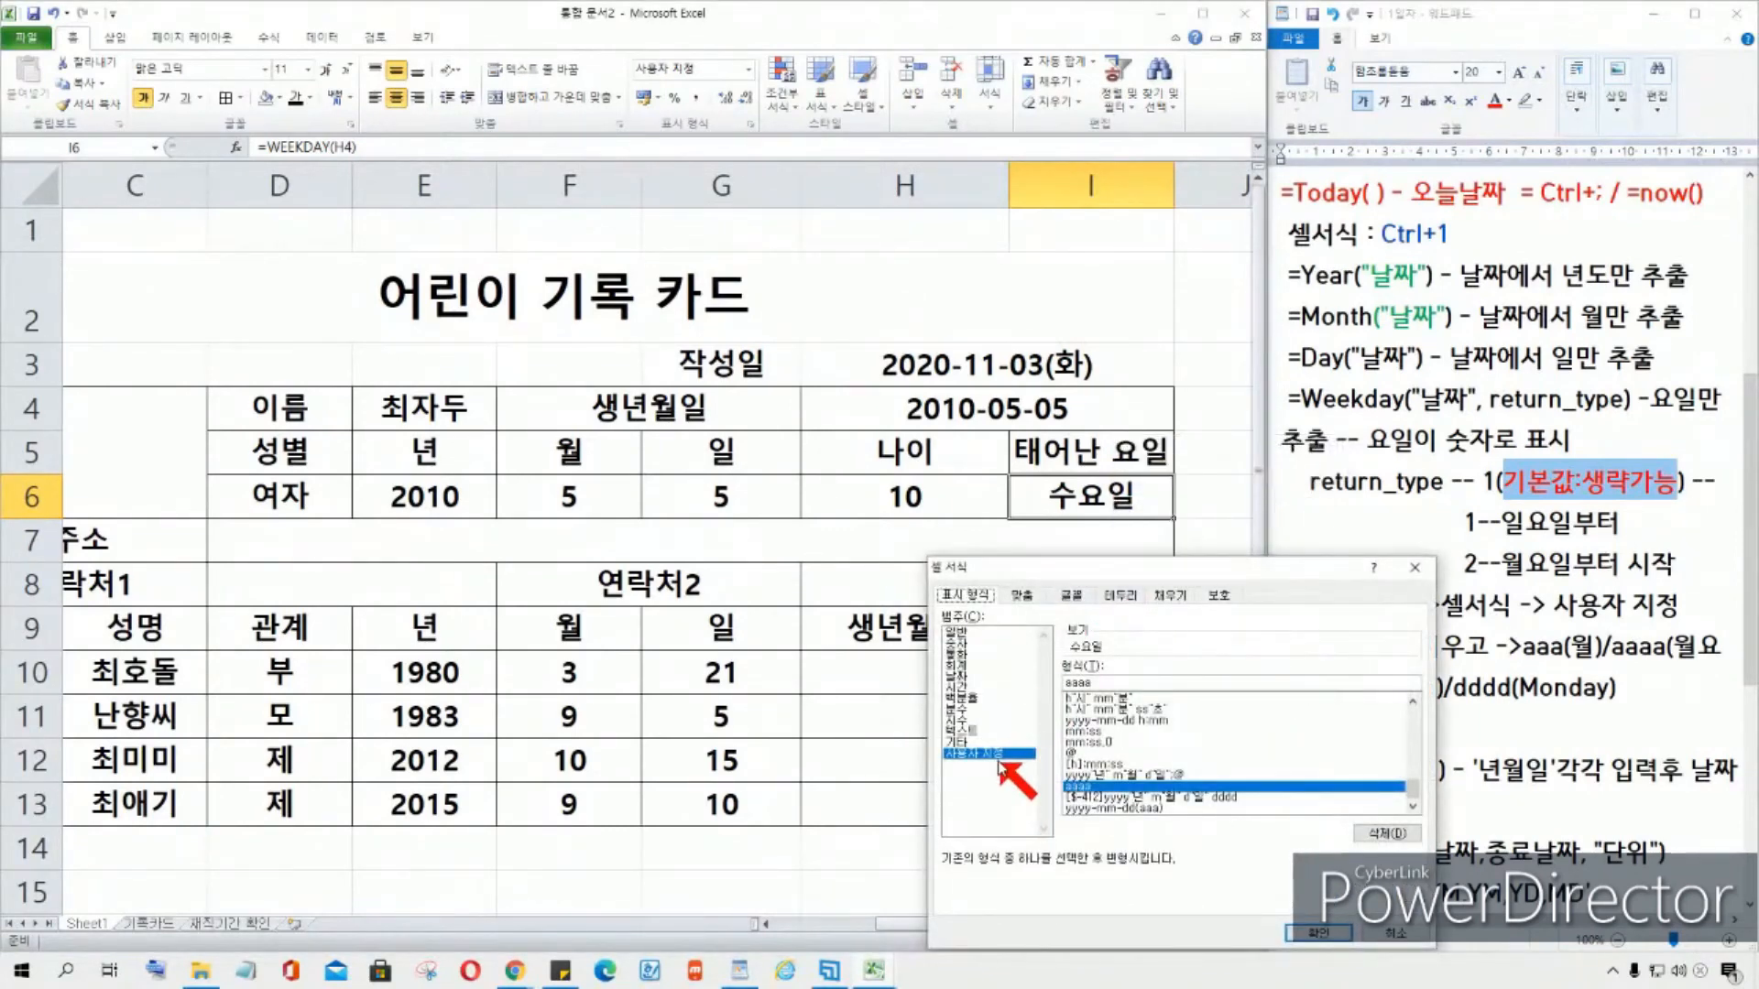
click(1330, 934)
Step: Review the child's birth year, month, day and age cells E6 to H6
click(930, 675)
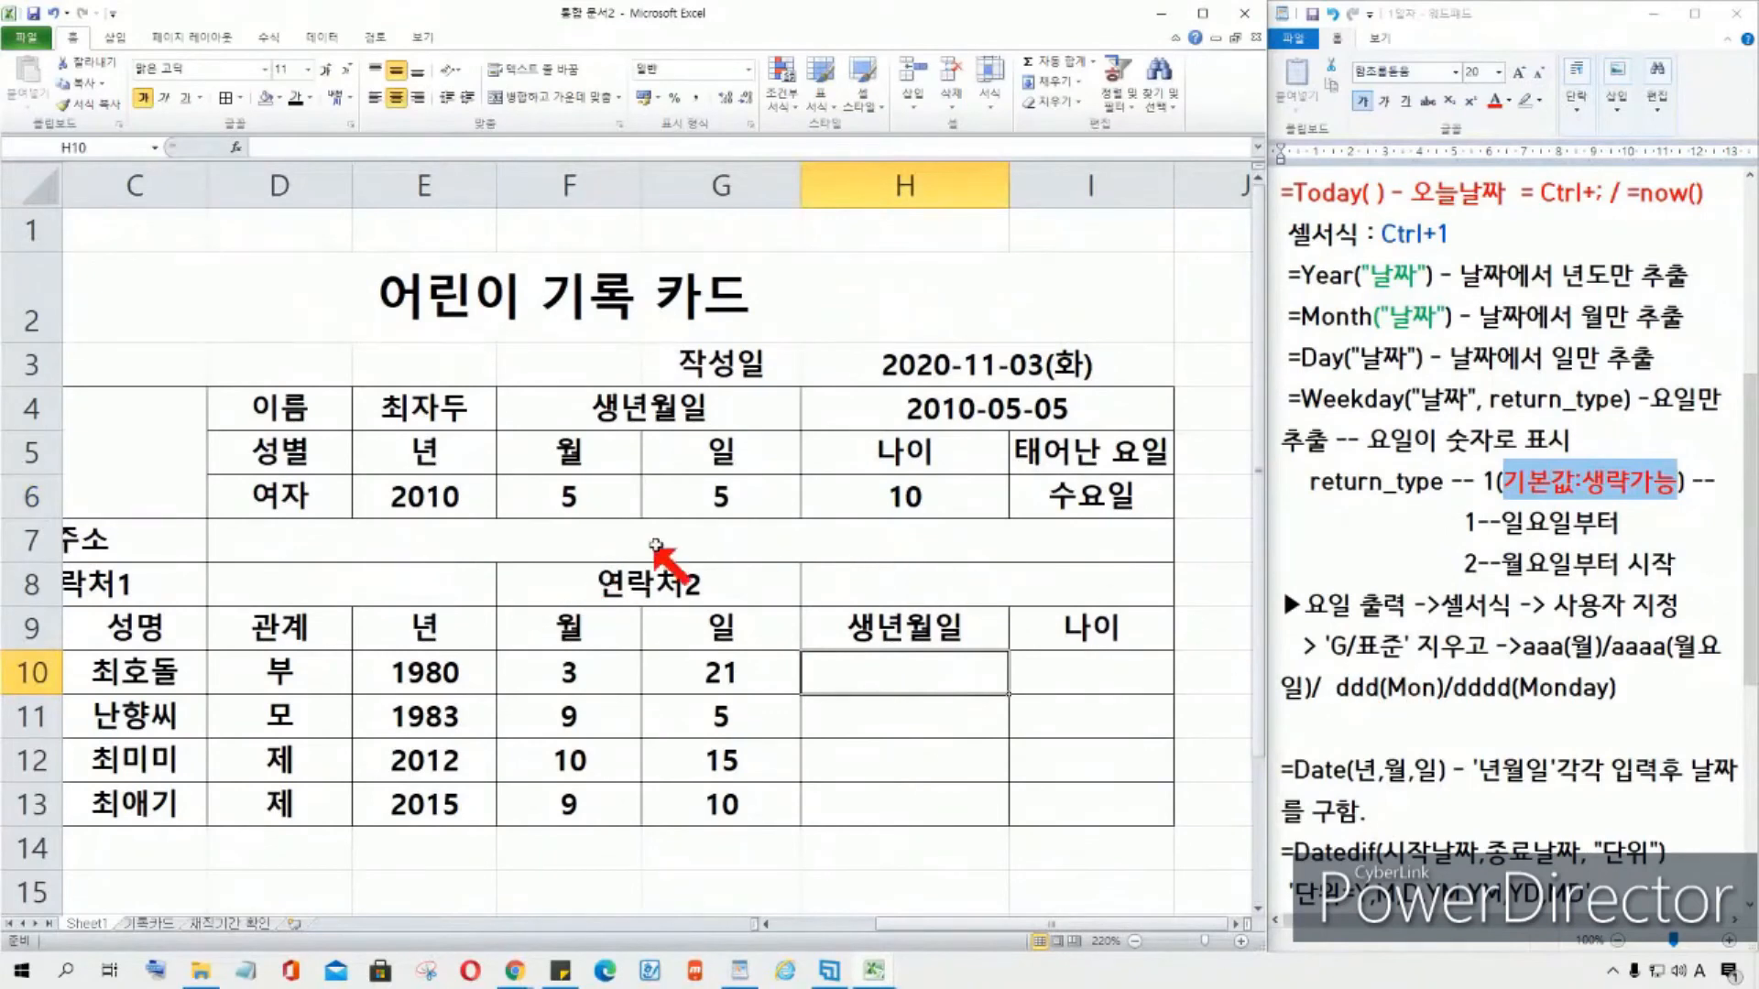
click(465, 505)
click(575, 504)
click(702, 495)
click(881, 504)
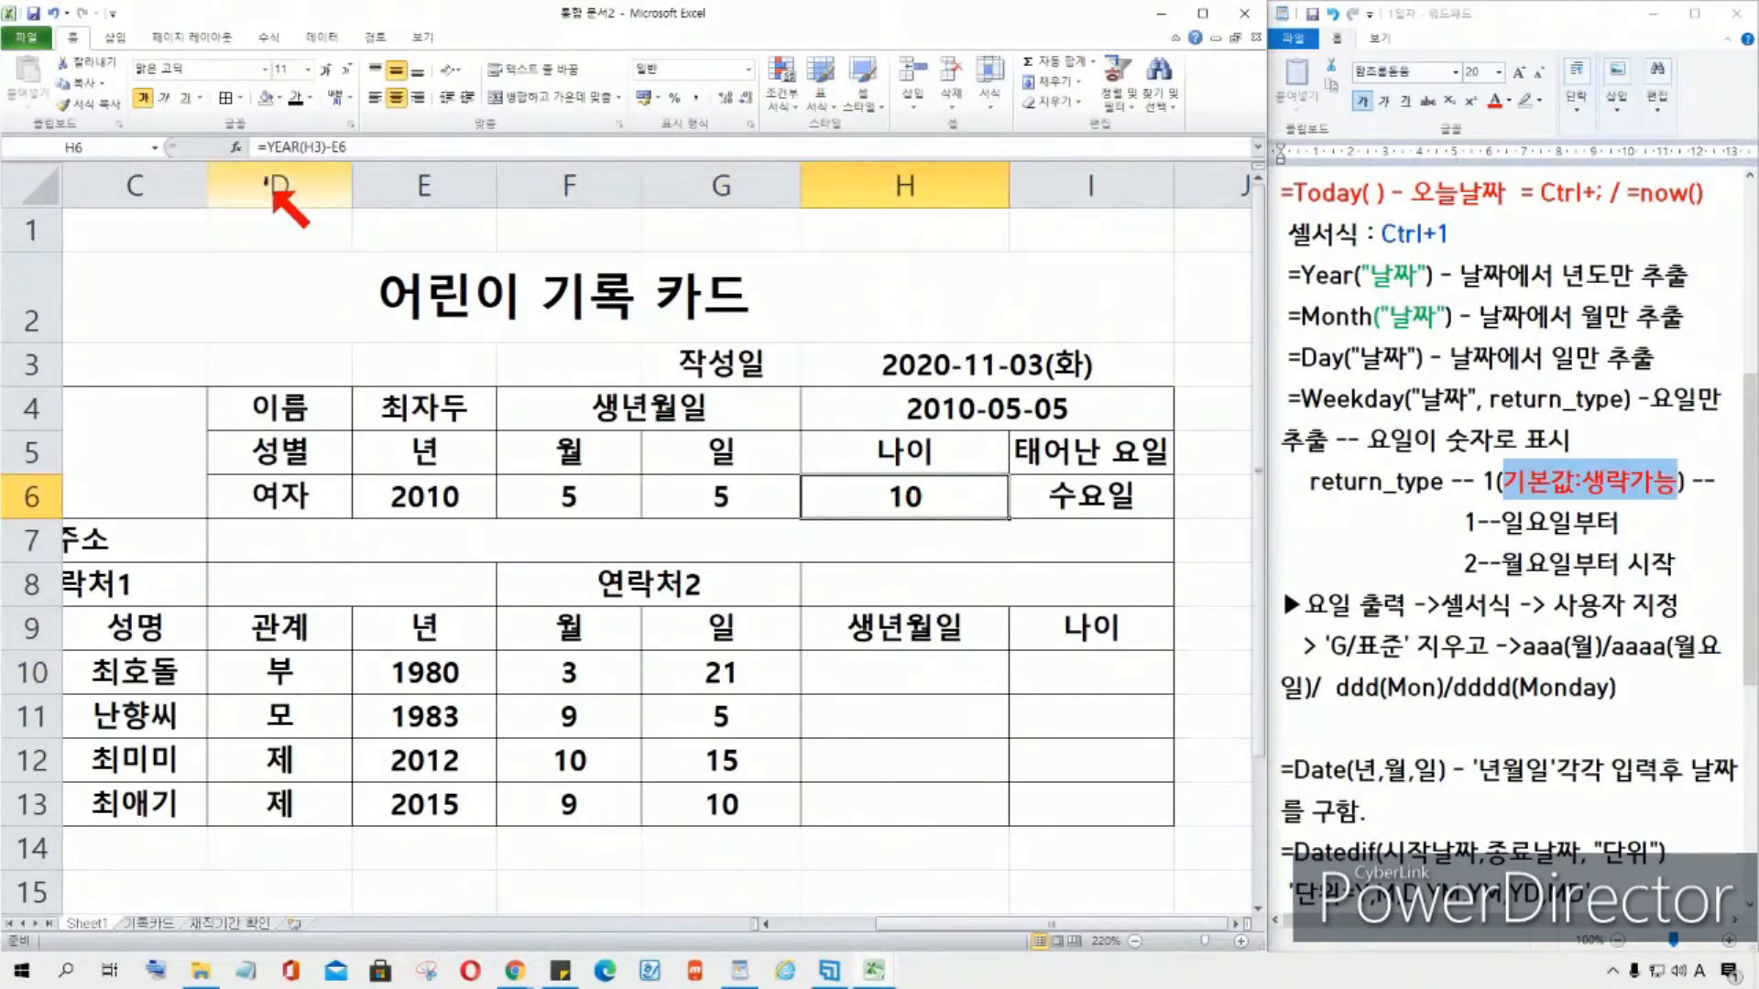
Step: Insert a comment on the age cell H6, replacing its default author text with "현재 년도 - 태어난 년도"
right_click(932, 502)
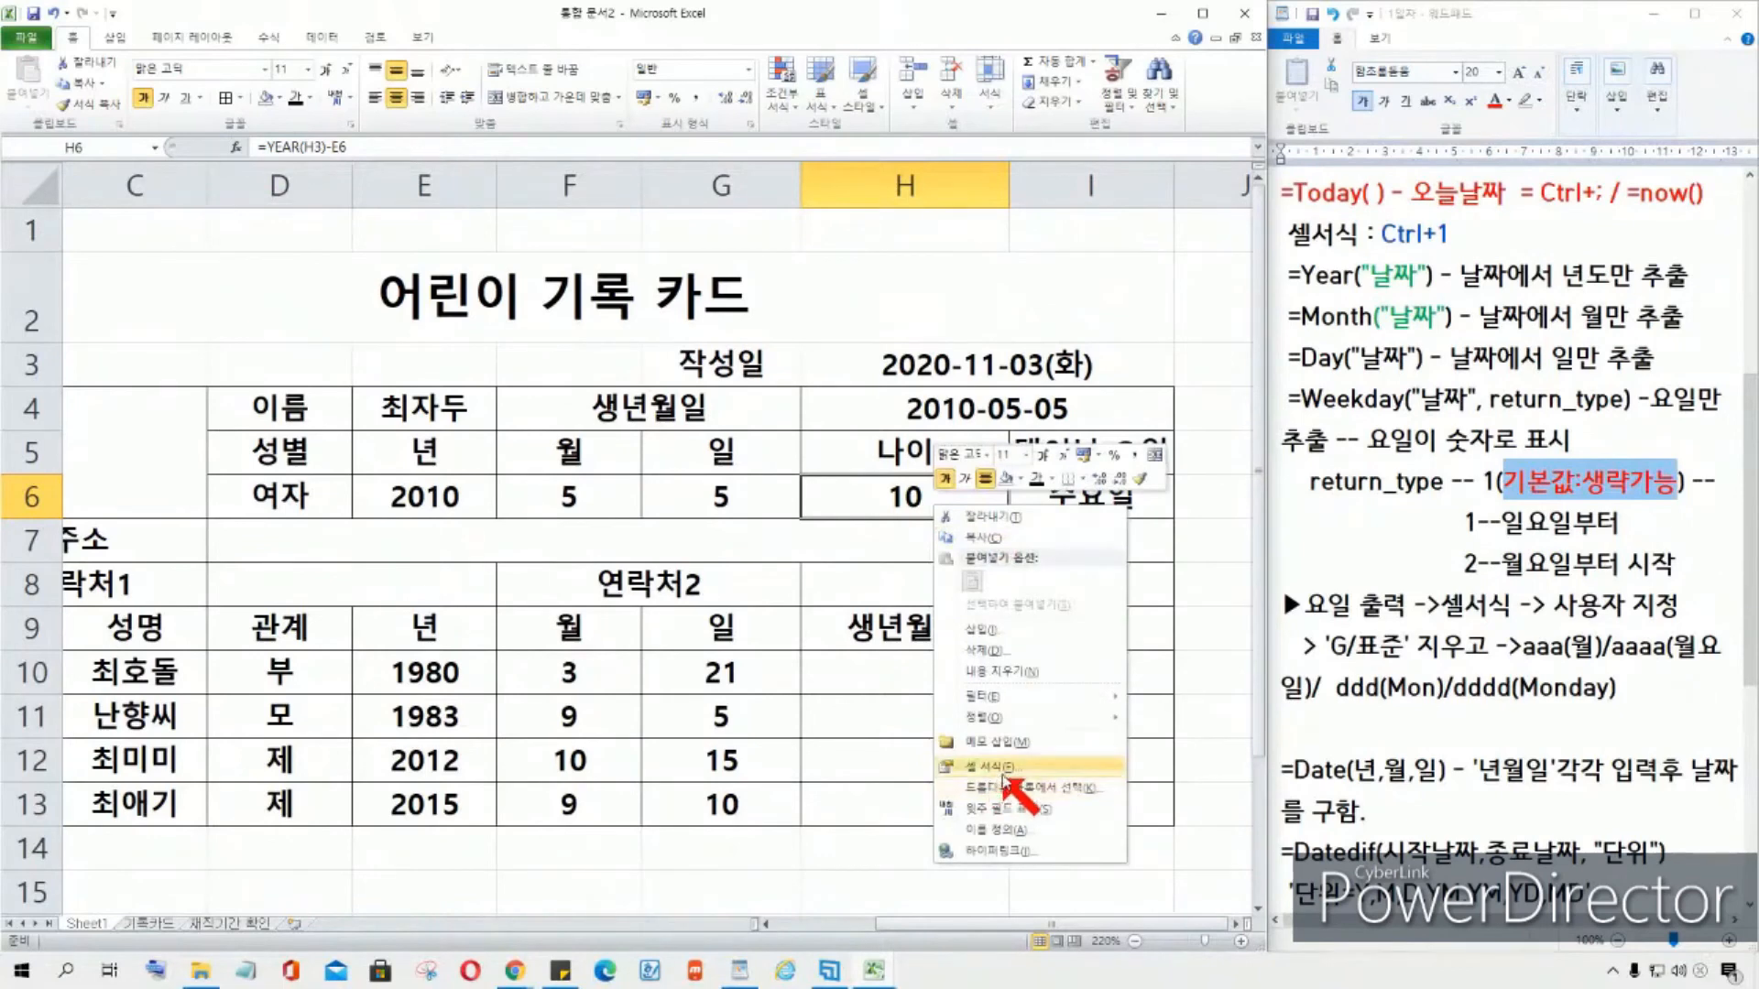
click(893, 500)
right_click(890, 494)
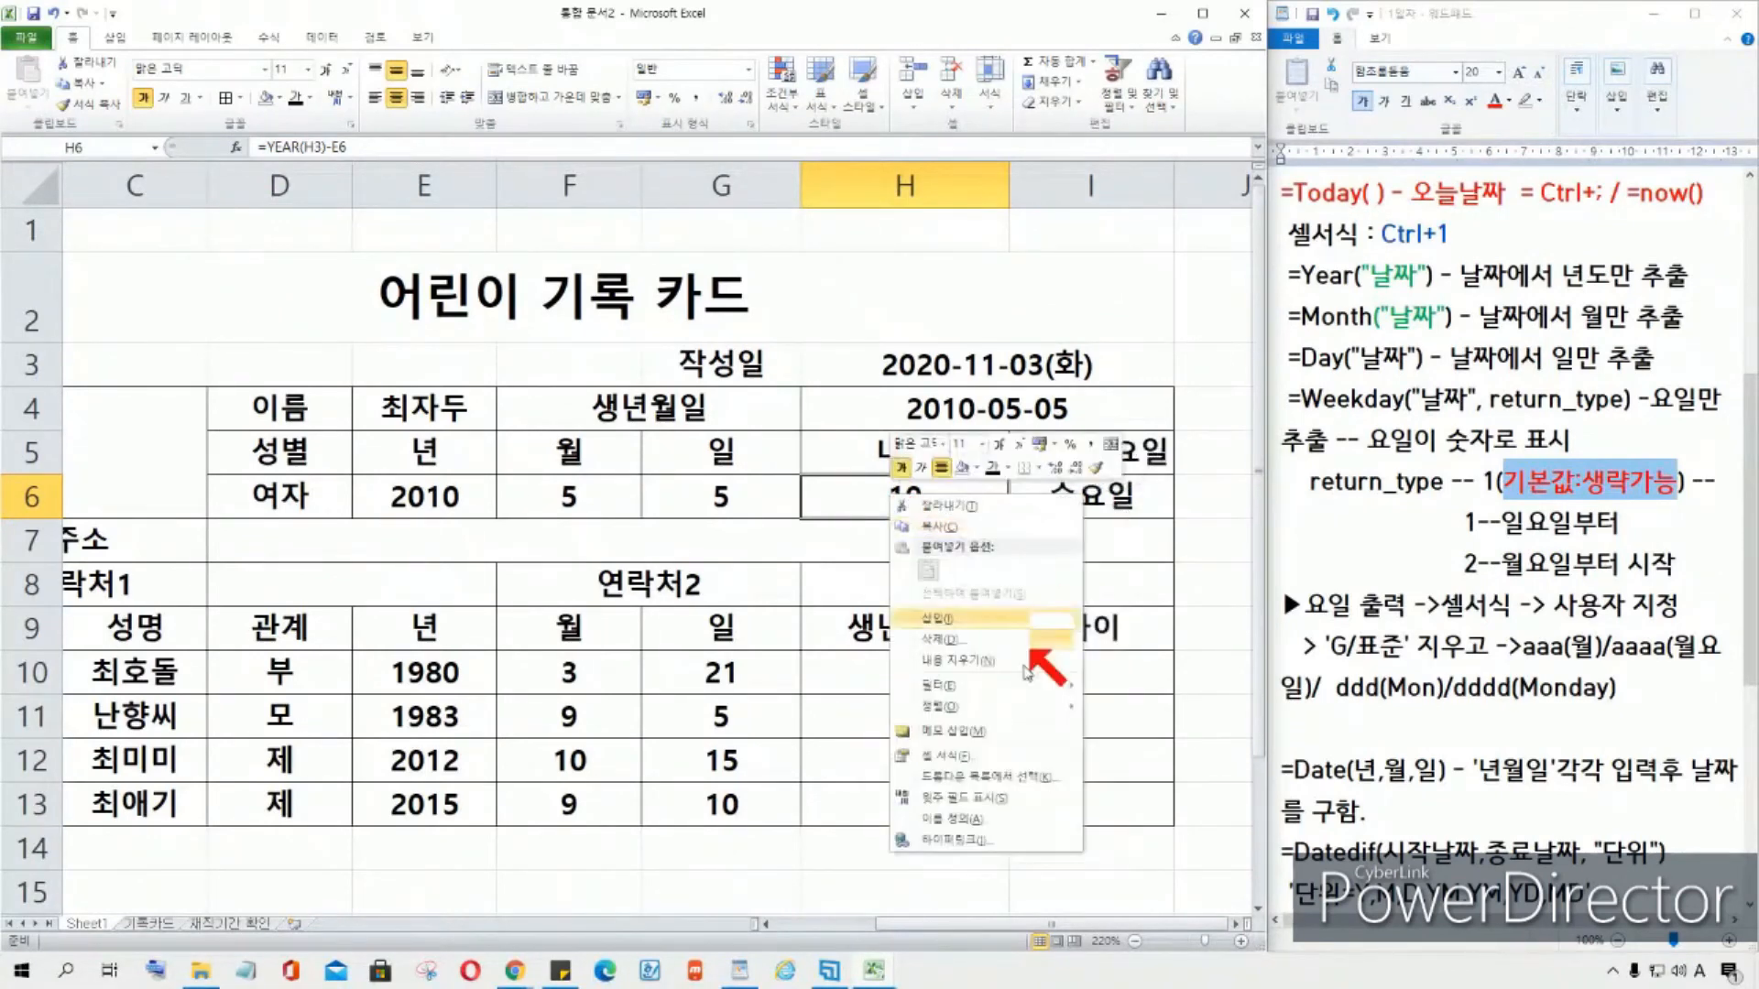
click(953, 731)
drag(756, 471, 1048, 465)
text(xo)
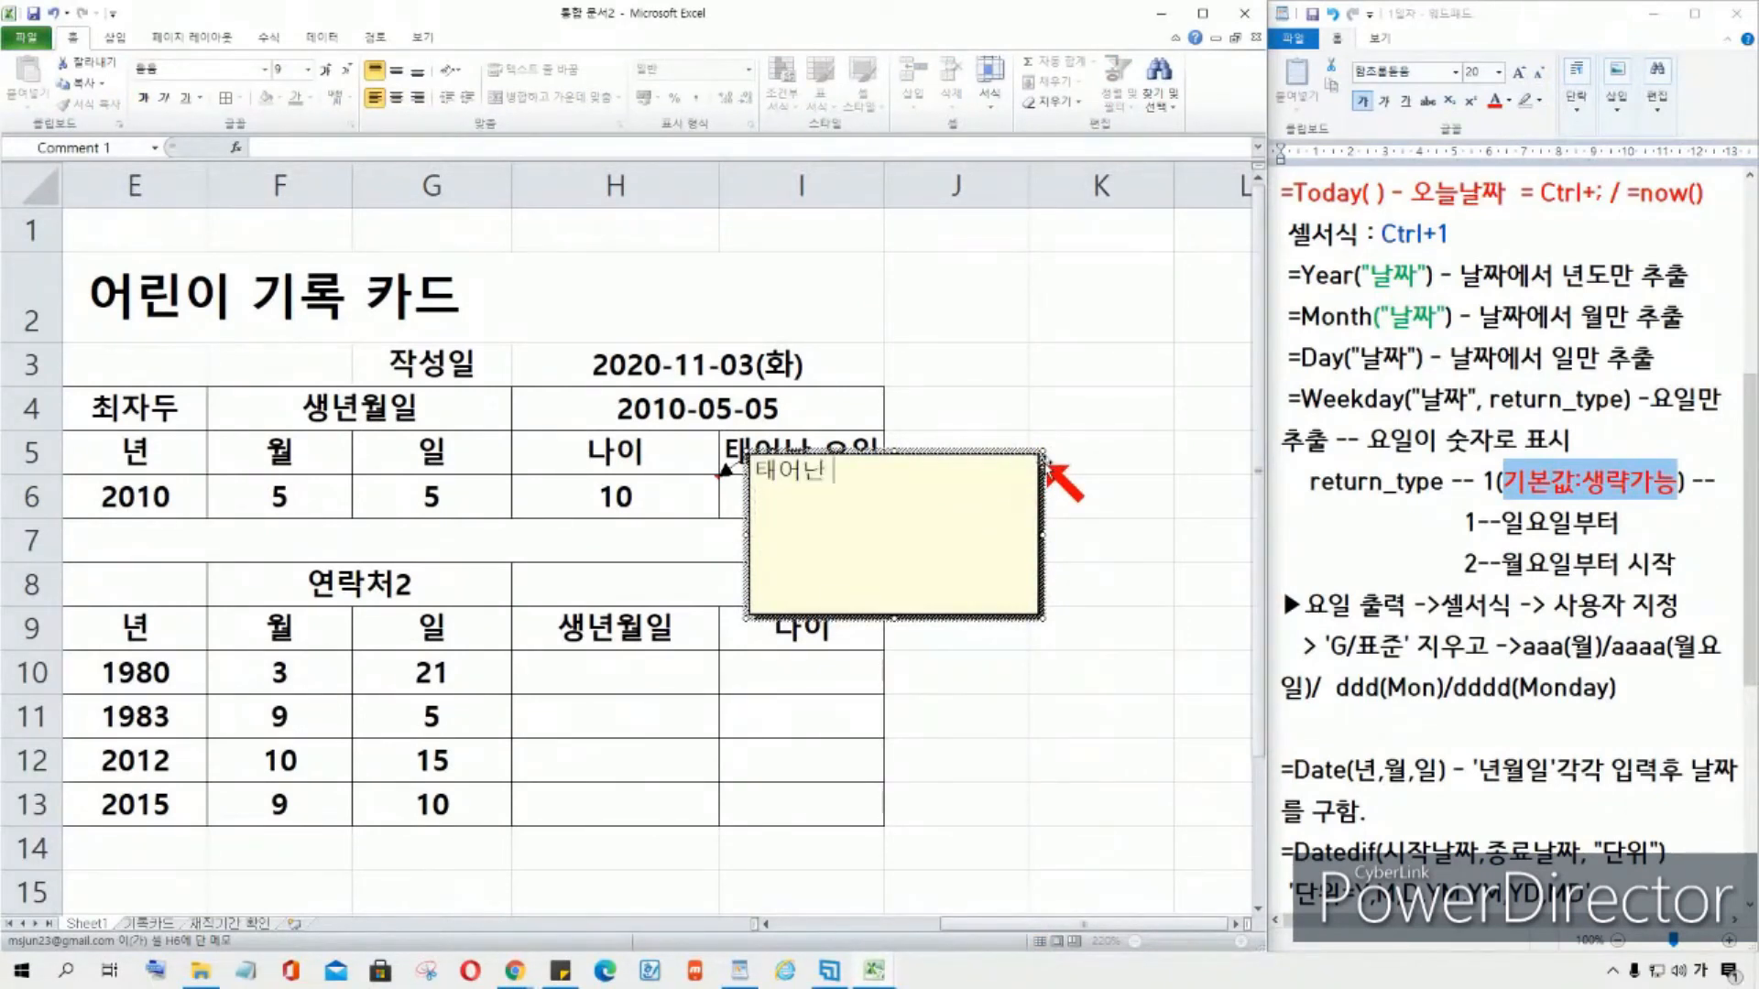
text(djsks sustn)
text(guswo sus eh )
text(-)
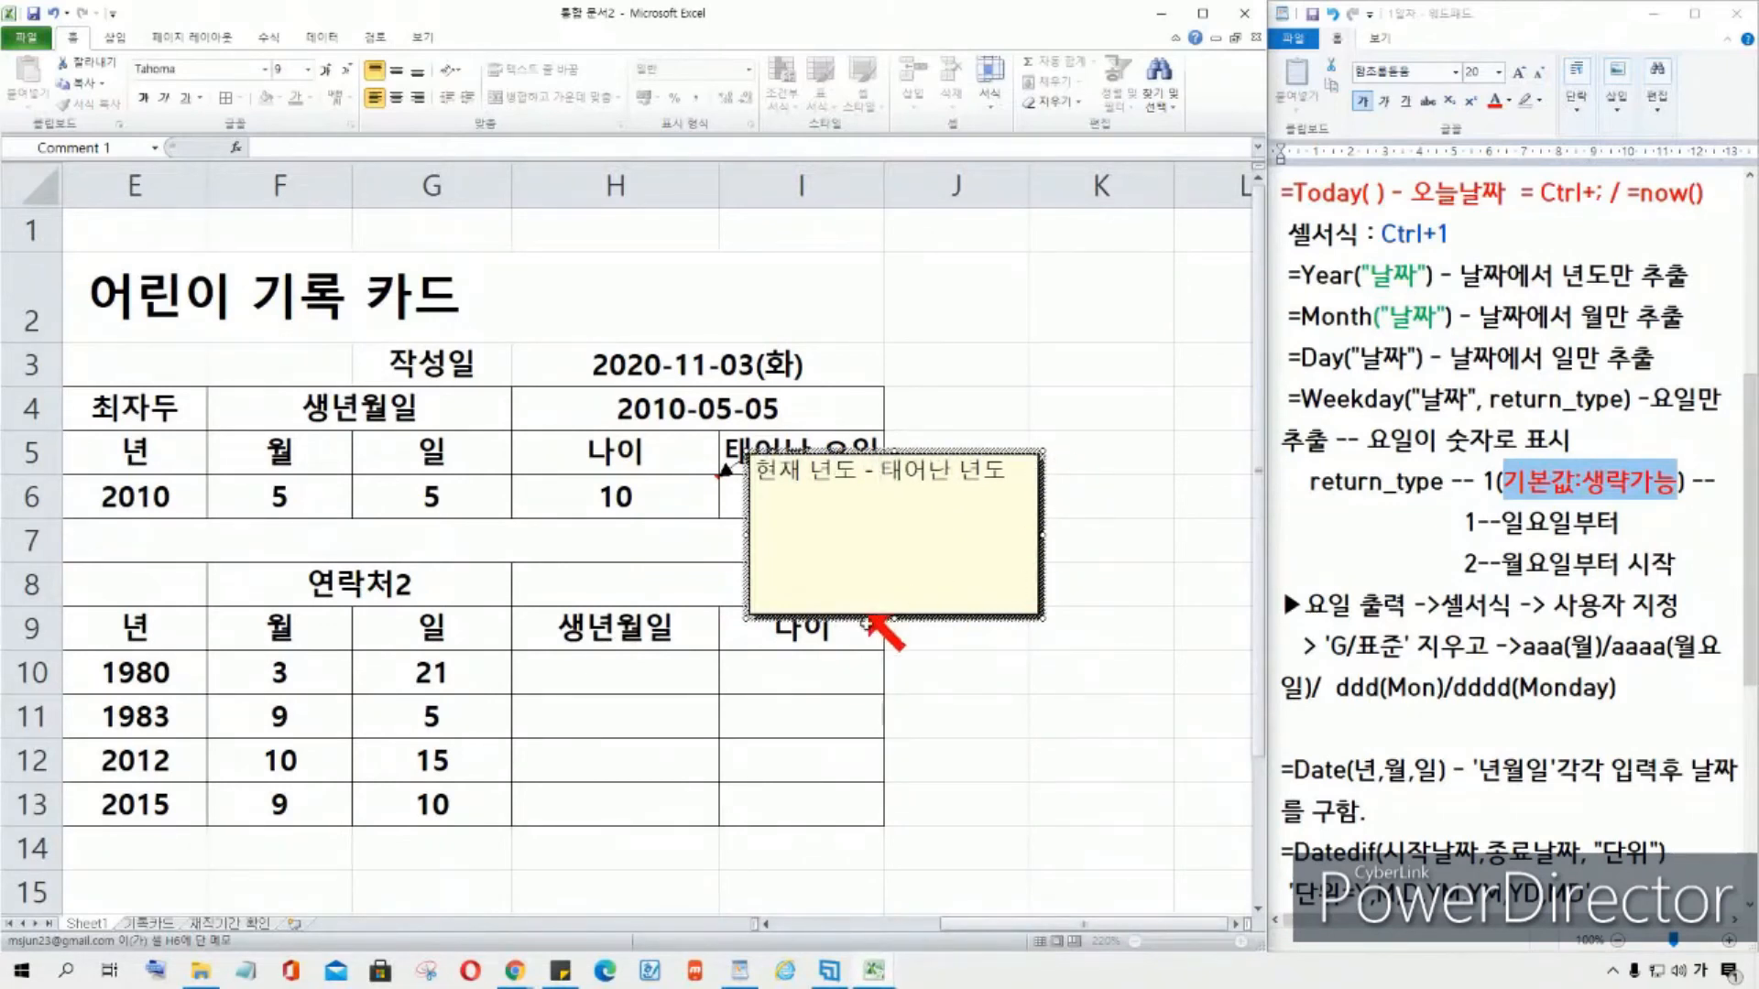
Step: Shrink the H6 comment box to fit its single line of text and move it above the creation date
drag(895, 618, 895, 501)
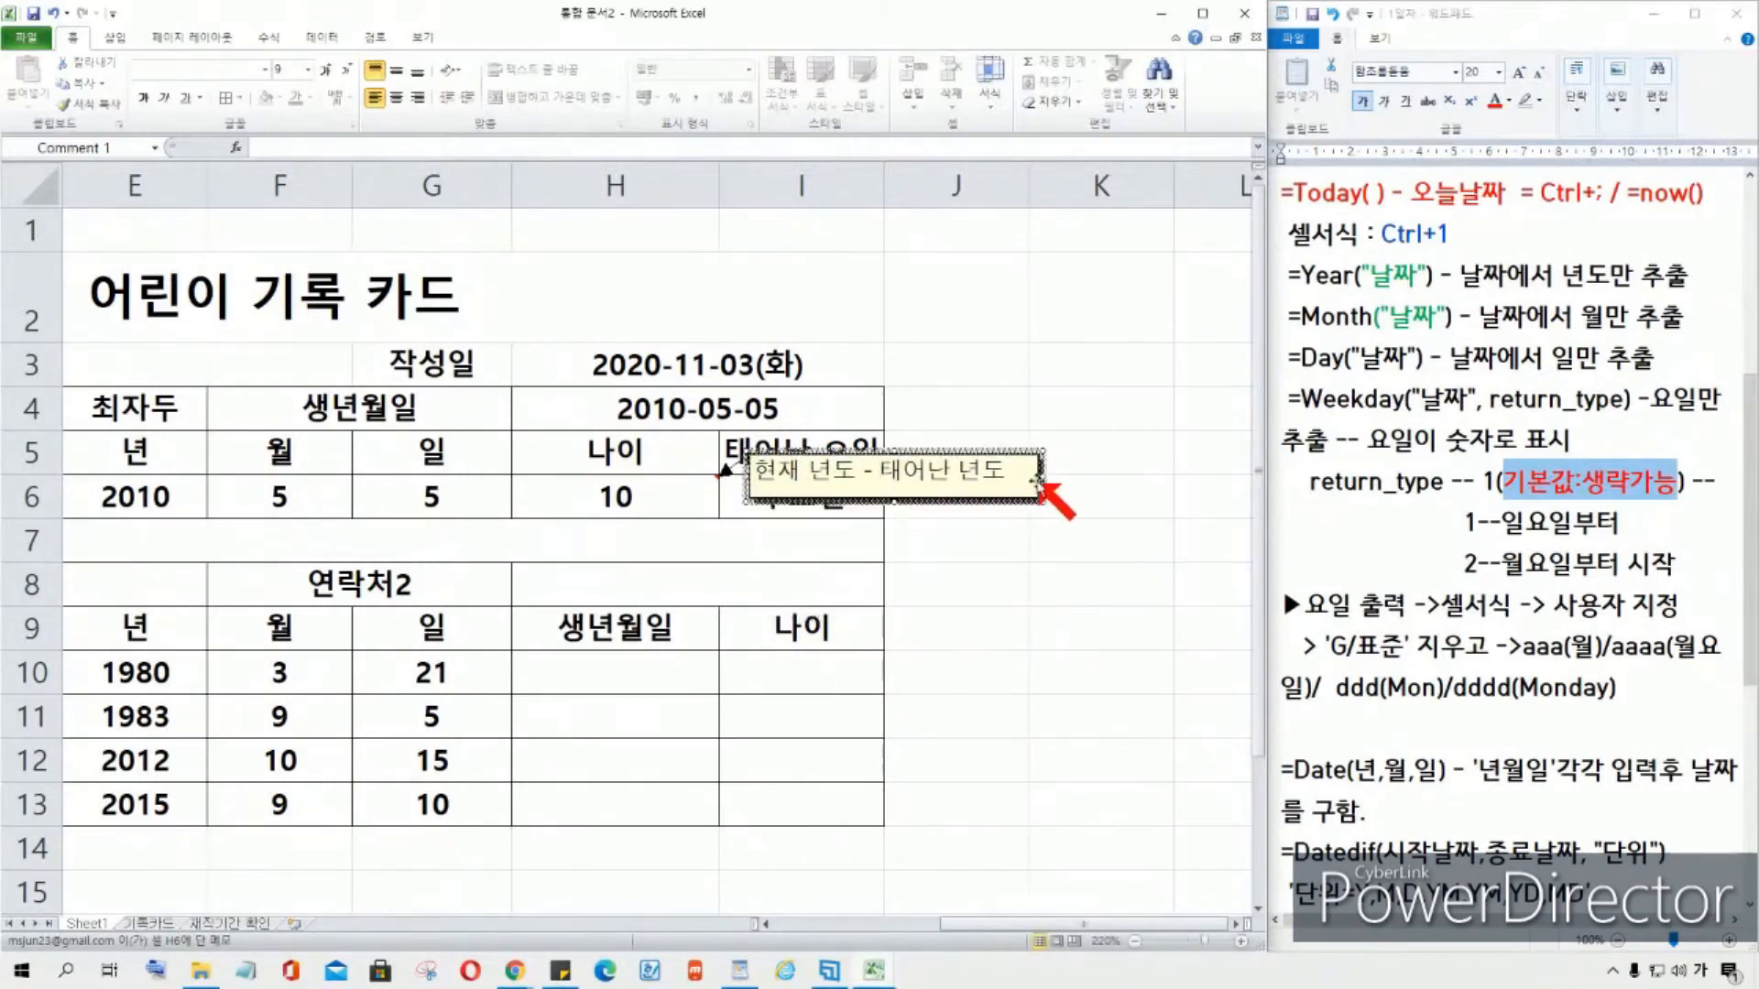
drag(1040, 478, 1029, 478)
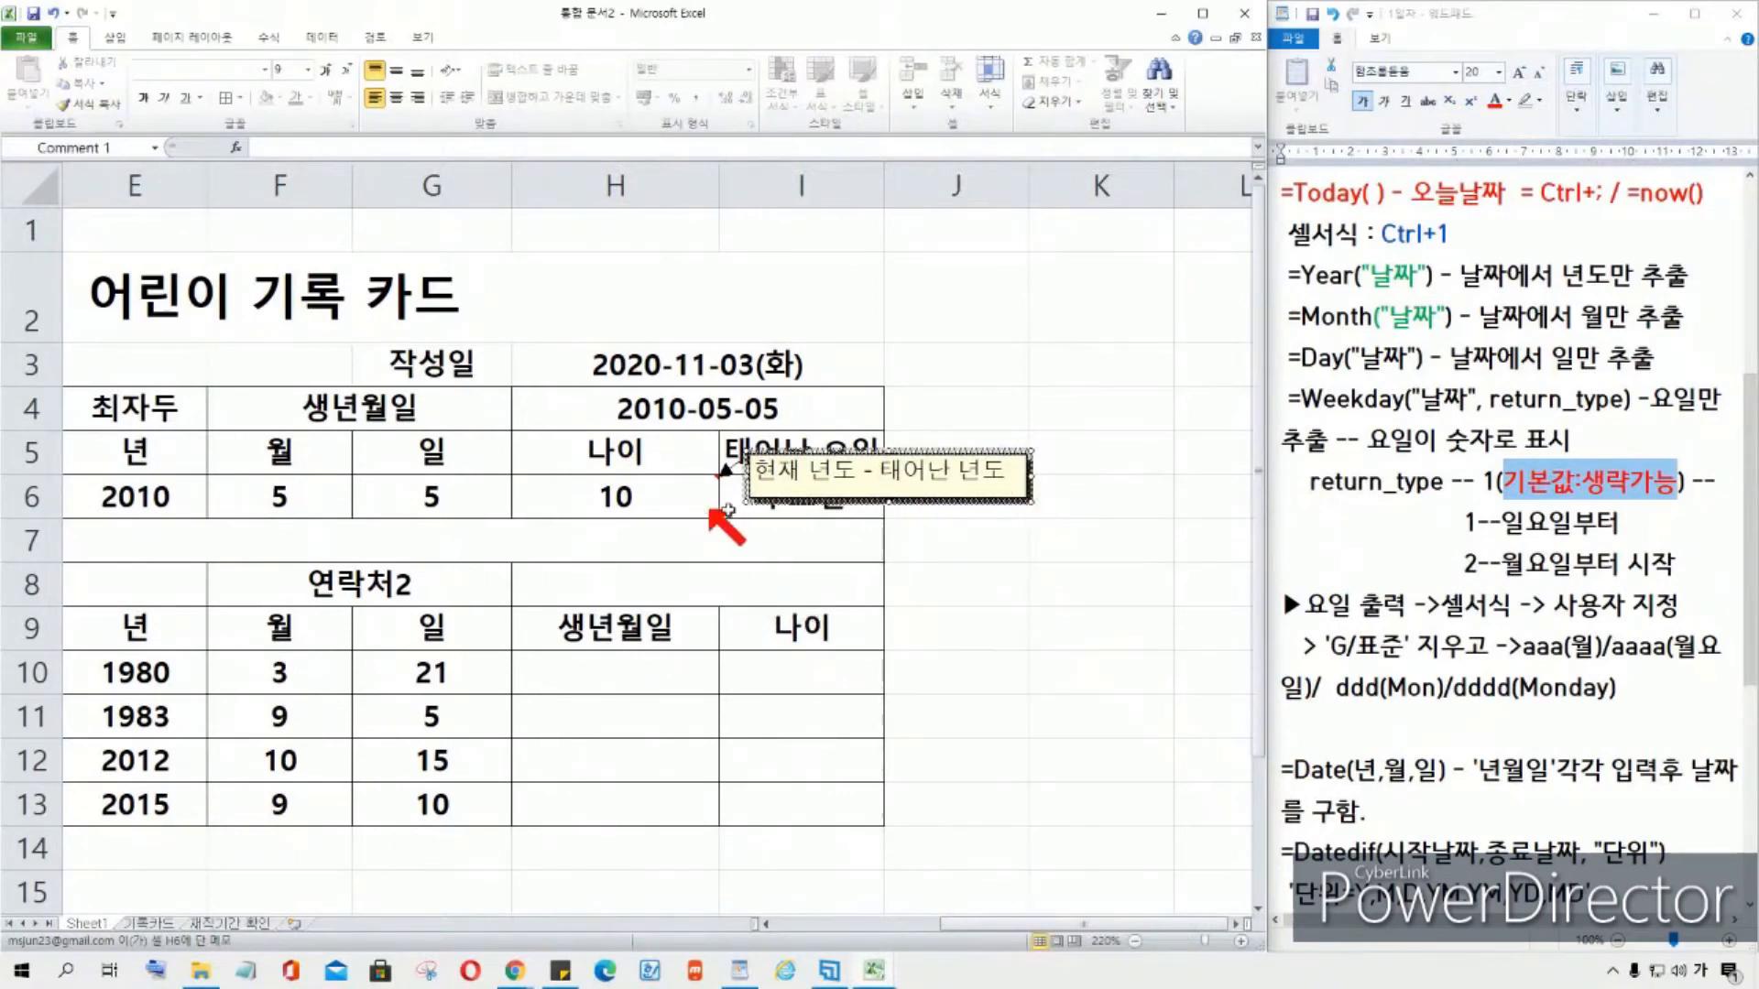
drag(949, 502, 811, 274)
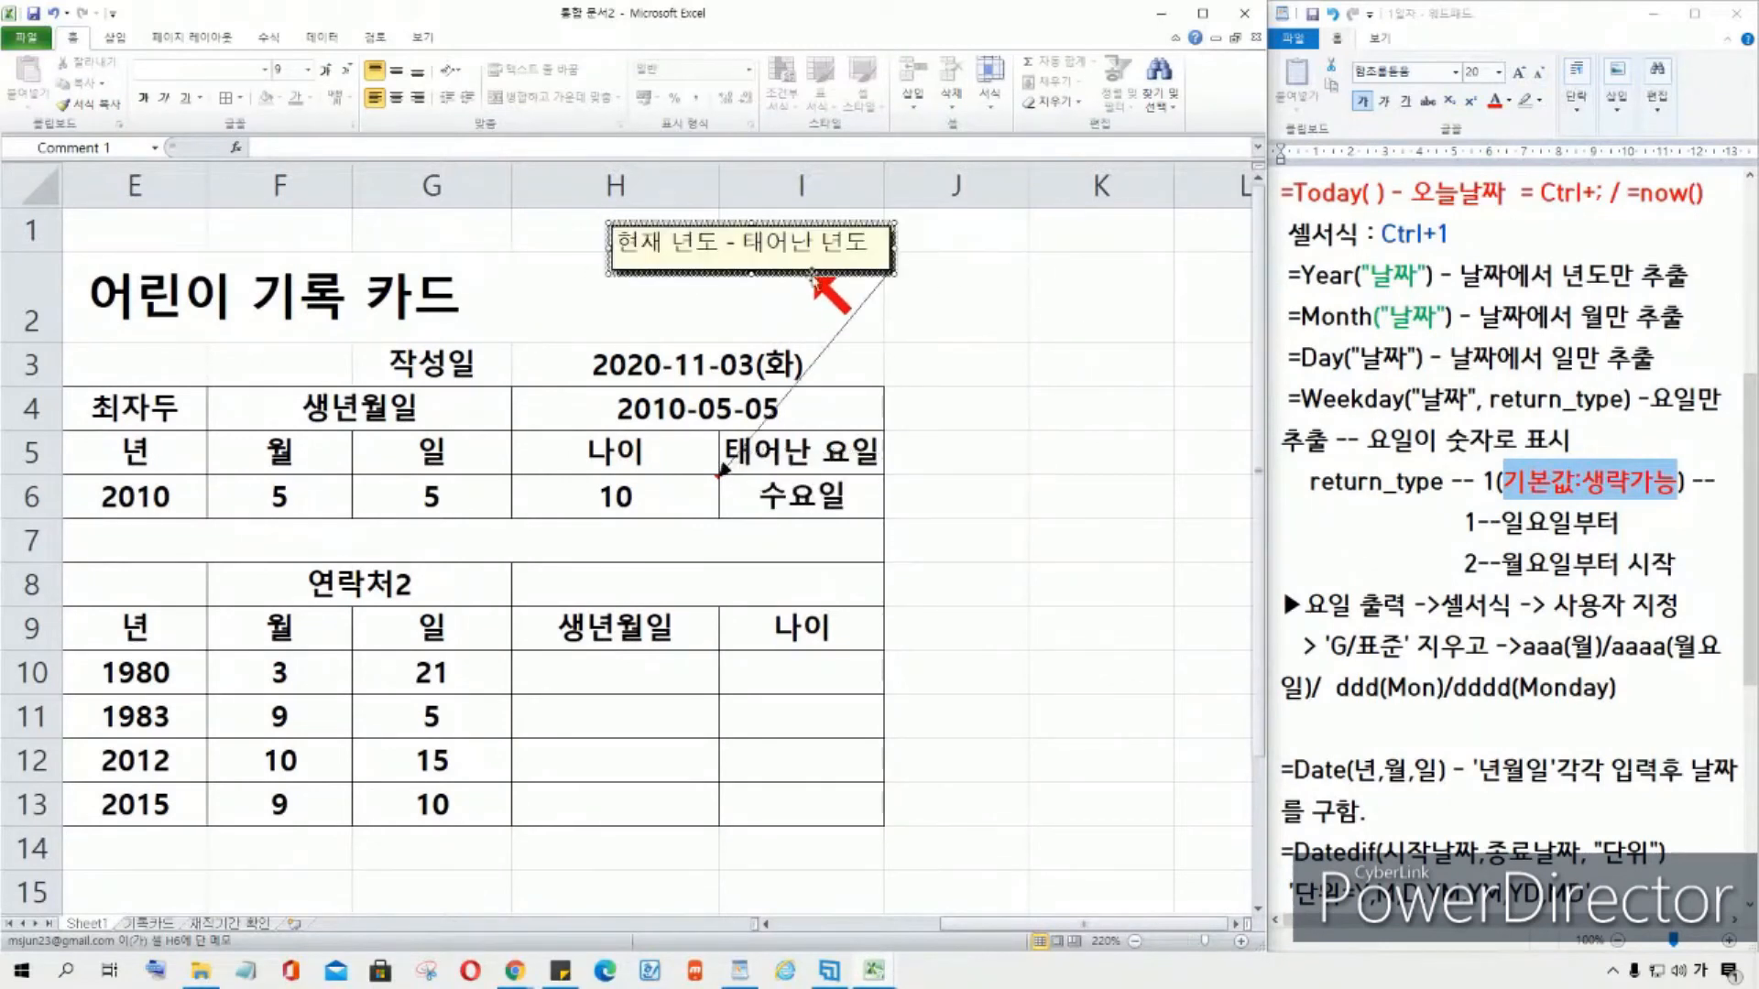
Step: Set the comment on the age cell H6 to stay permanently displayed
right_click(824, 271)
click(949, 468)
click(1053, 406)
click(708, 499)
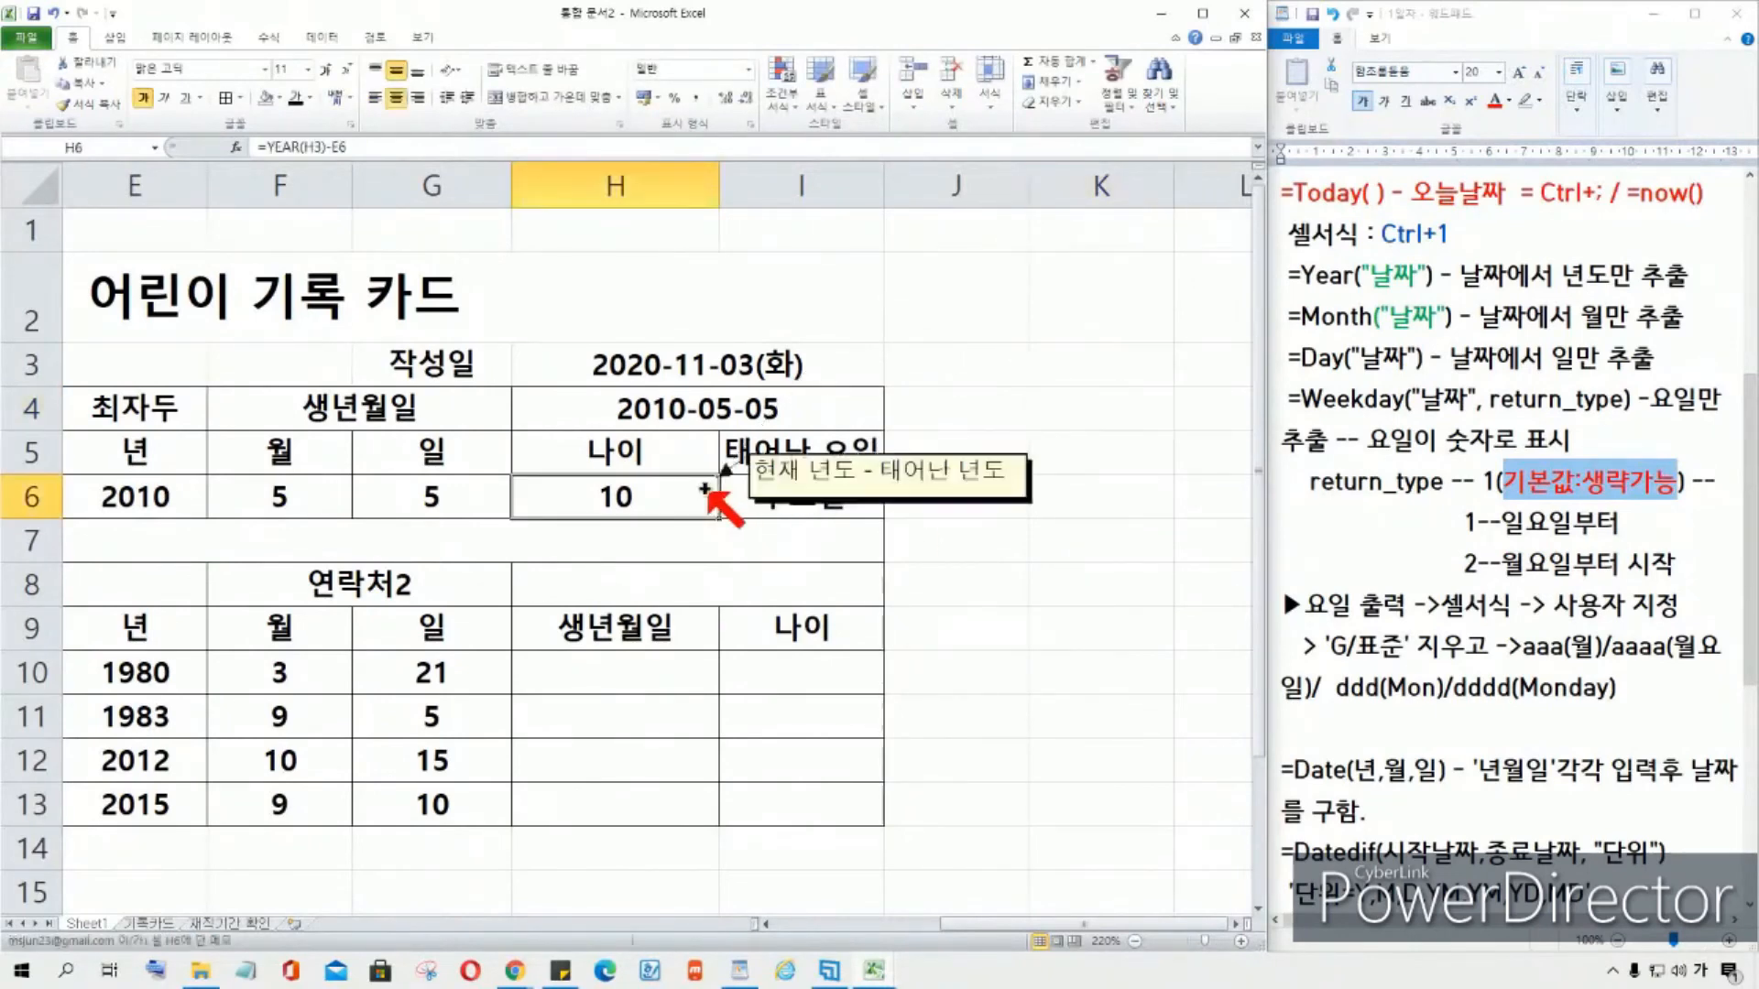
right_click(709, 494)
click(783, 788)
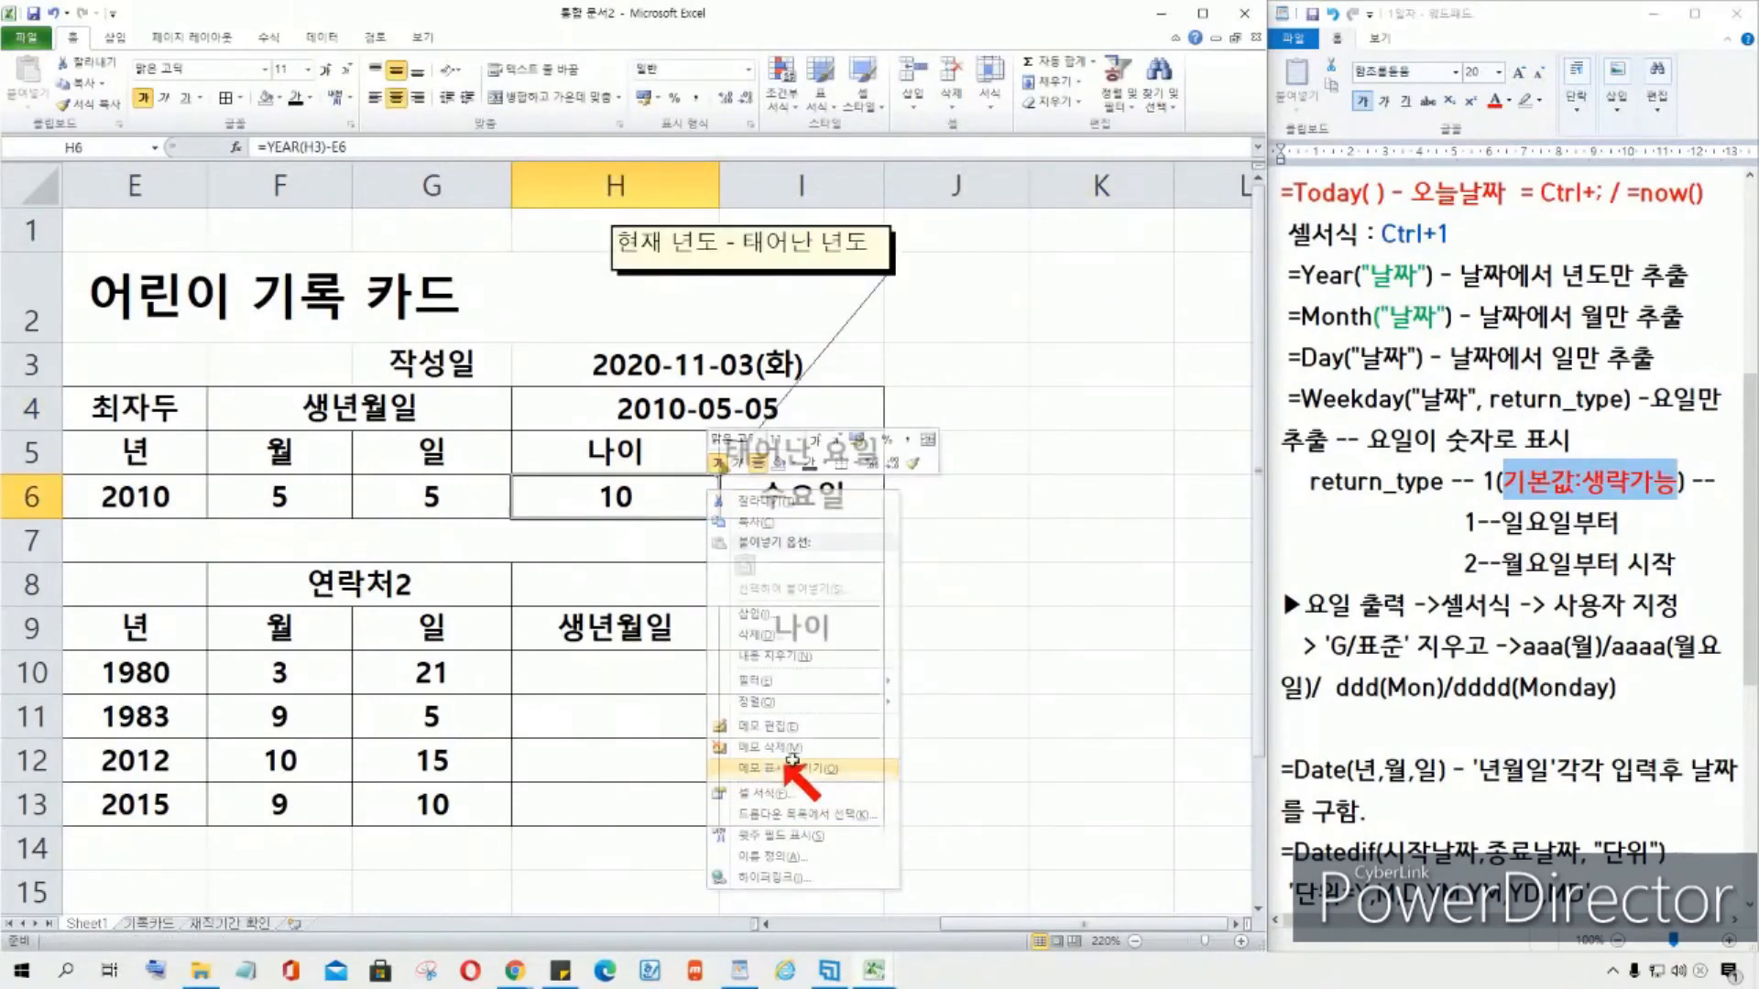
click(1053, 522)
right_click(664, 304)
click(898, 370)
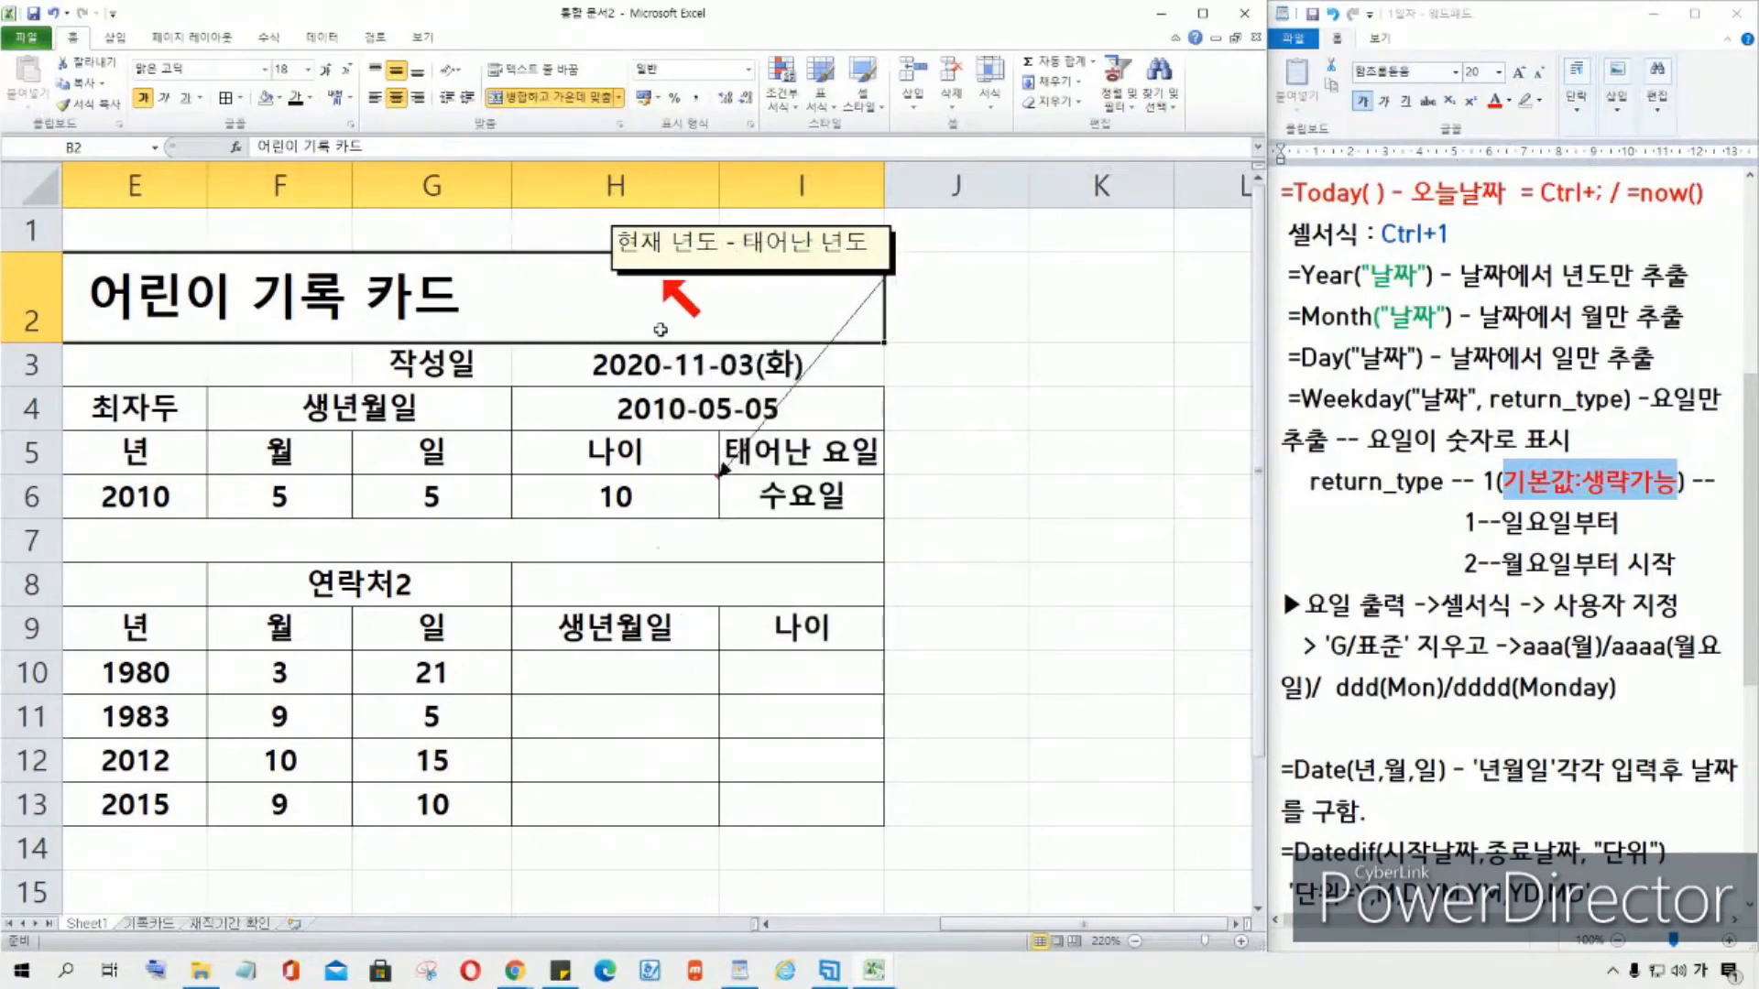
Step: Bring up the family birth-date column, and switch to the WordPad notes to read the DATE and DATEDIF explanations
click(669, 682)
drag(925, 923, 835, 927)
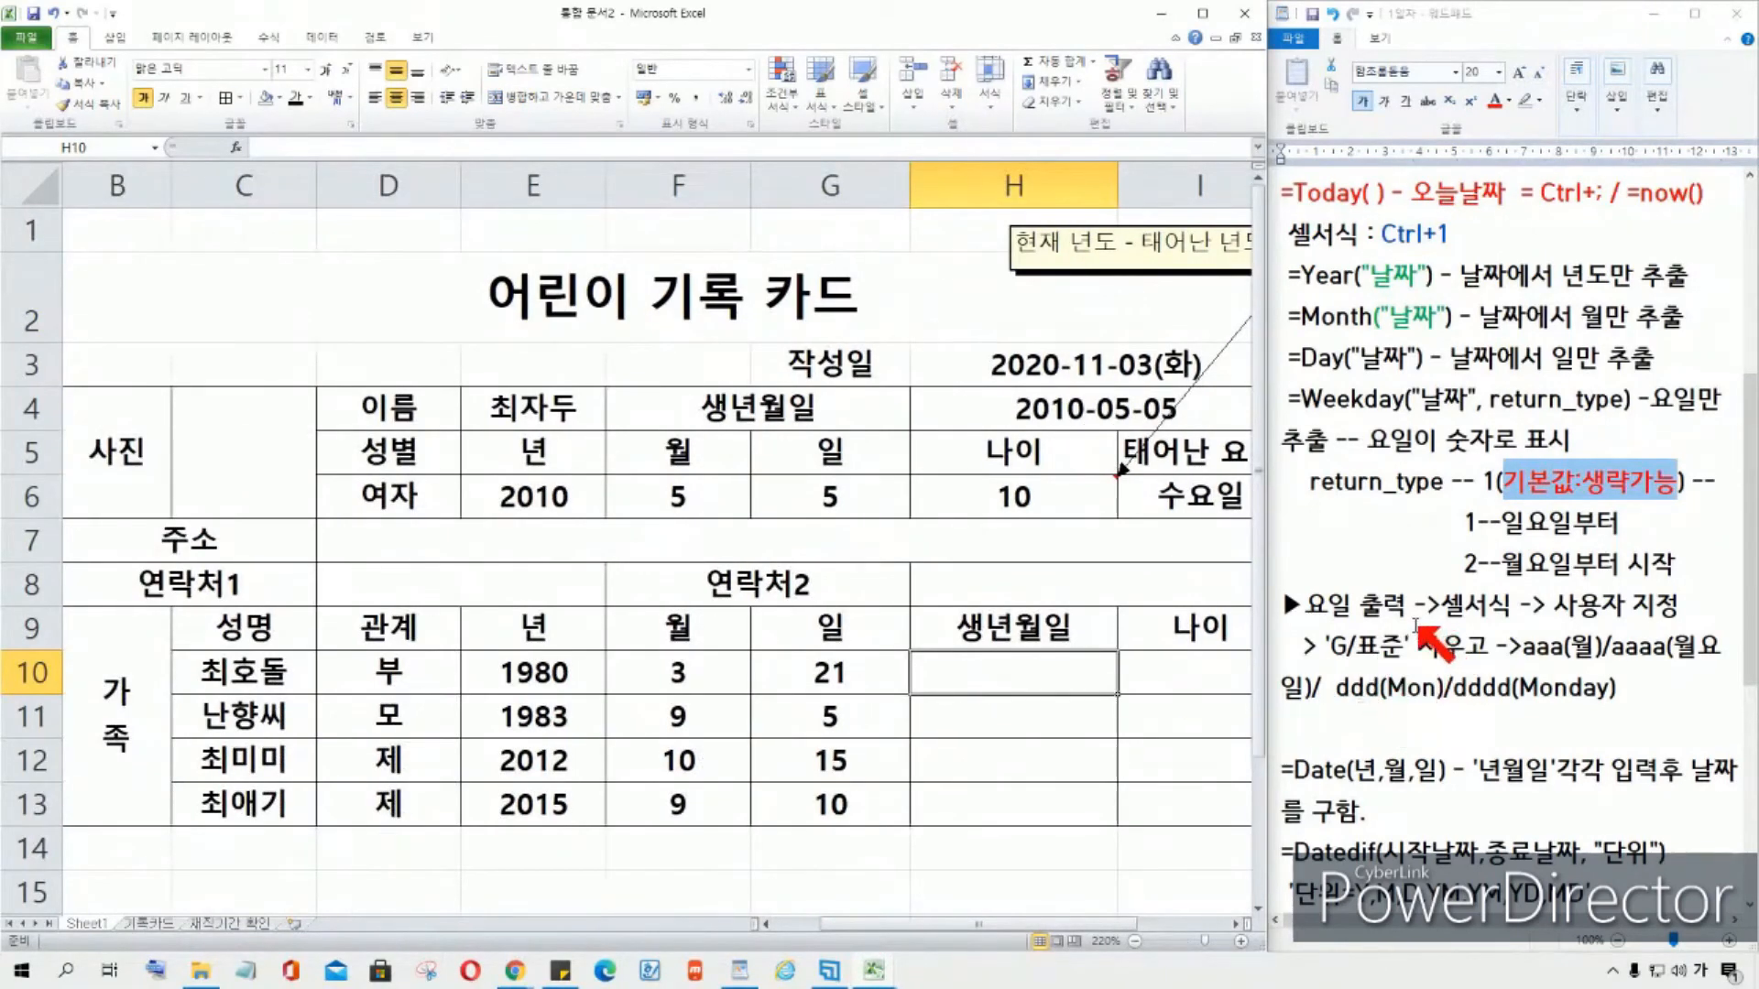
scroll(1347, 627, down, 1)
click(1454, 701)
scroll(1457, 704, down, 3)
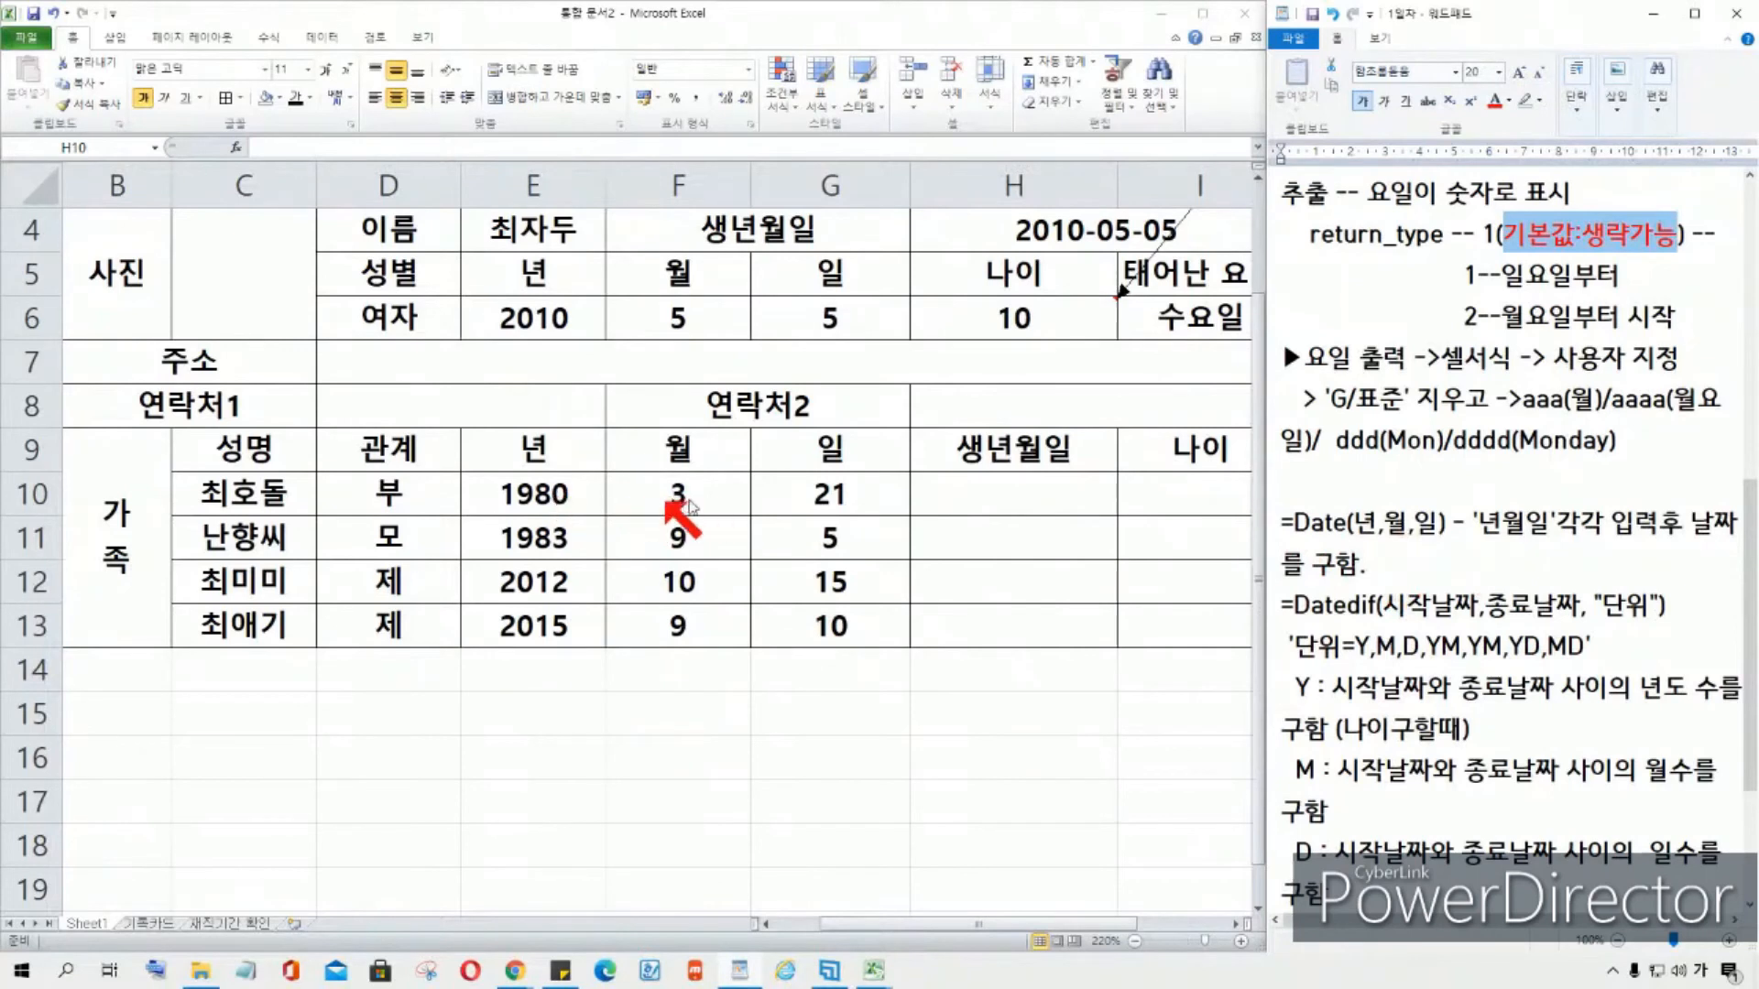
click(996, 499)
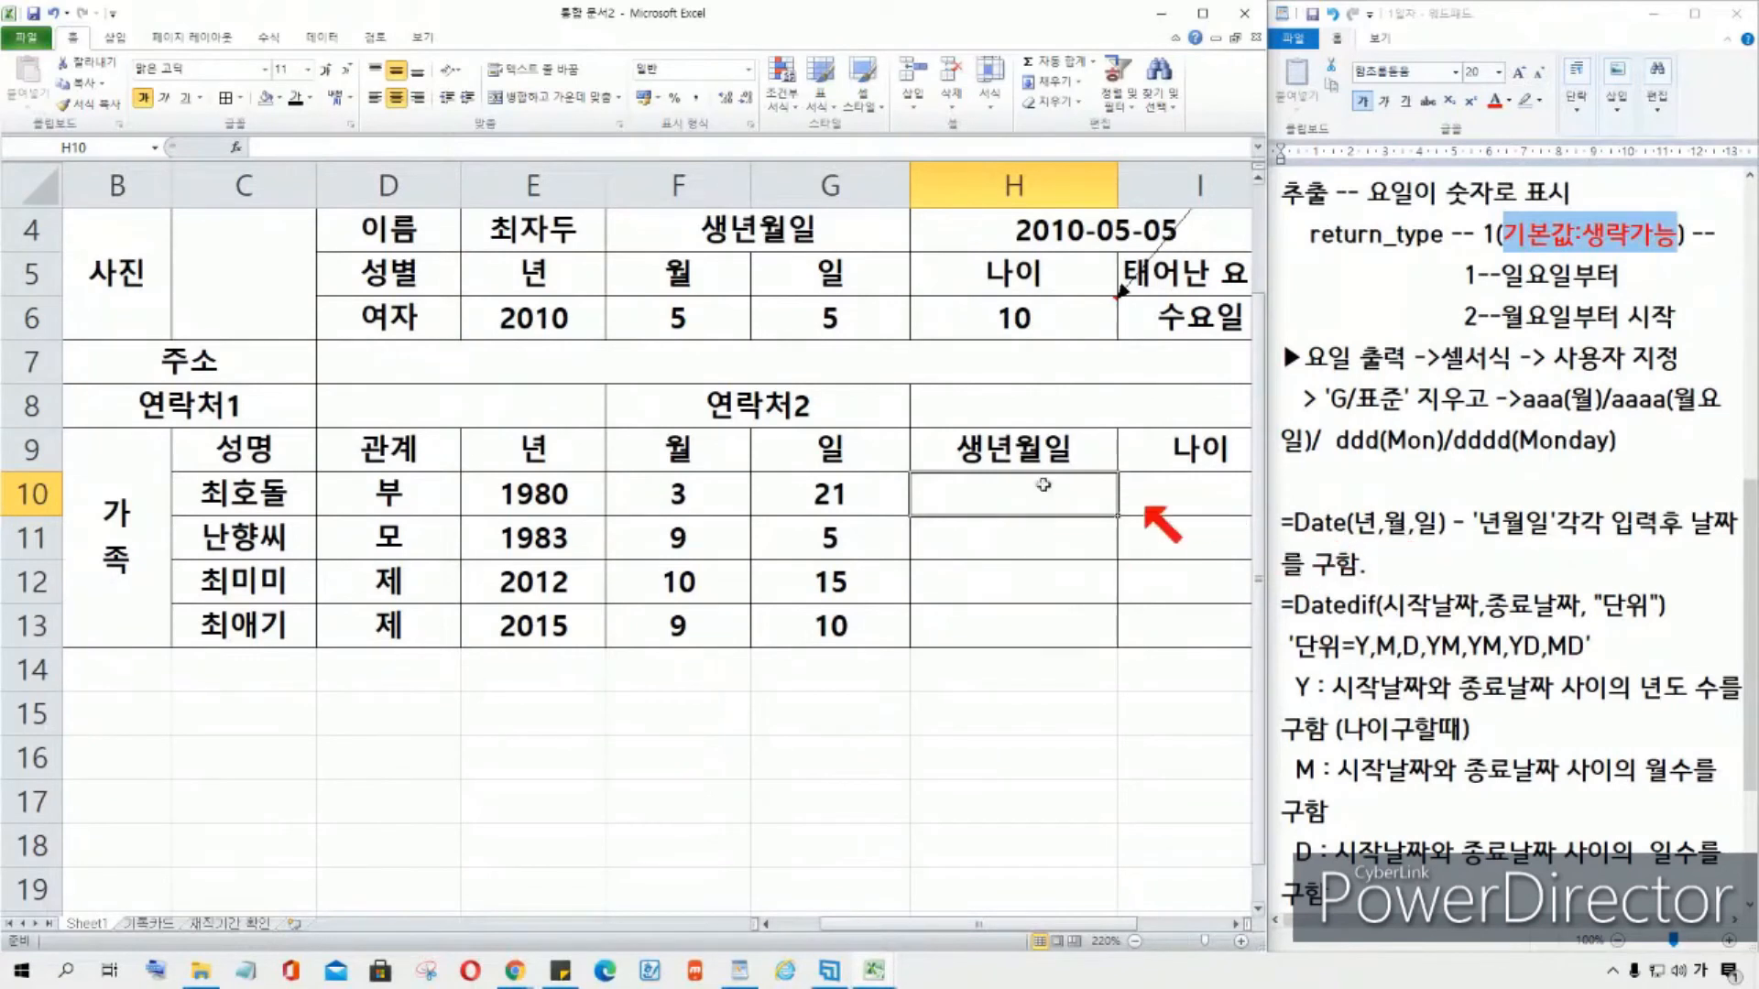
text(=)
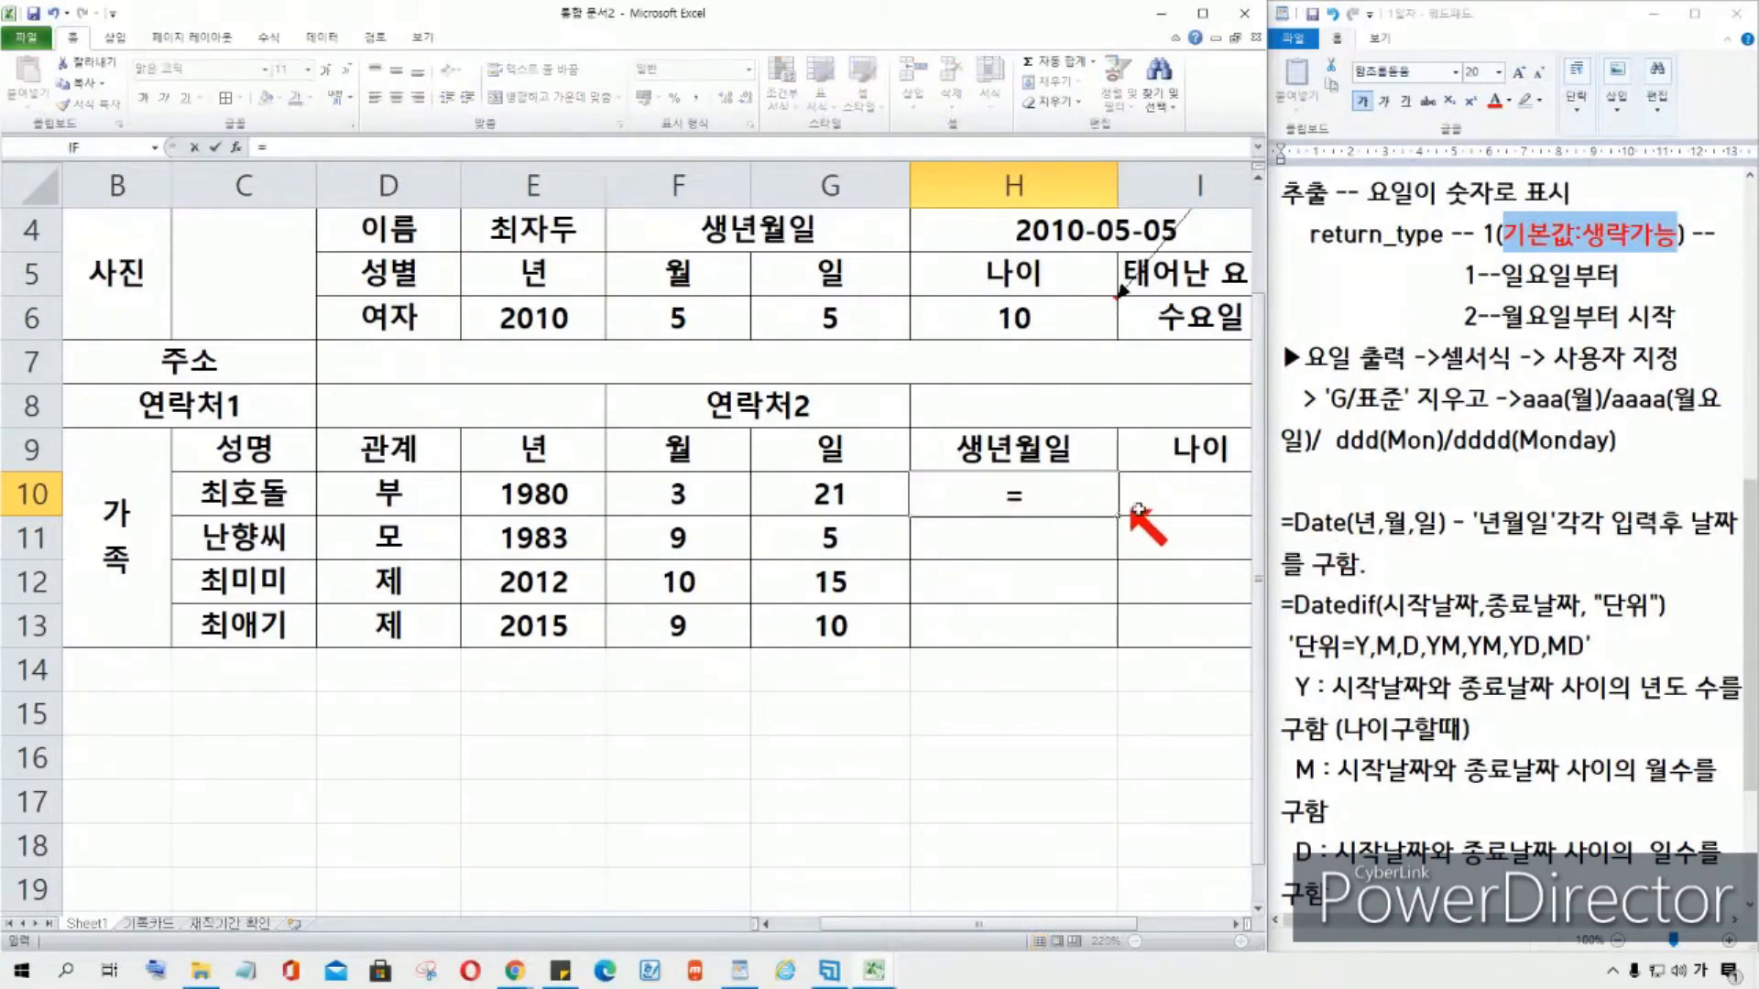
key(Escape)
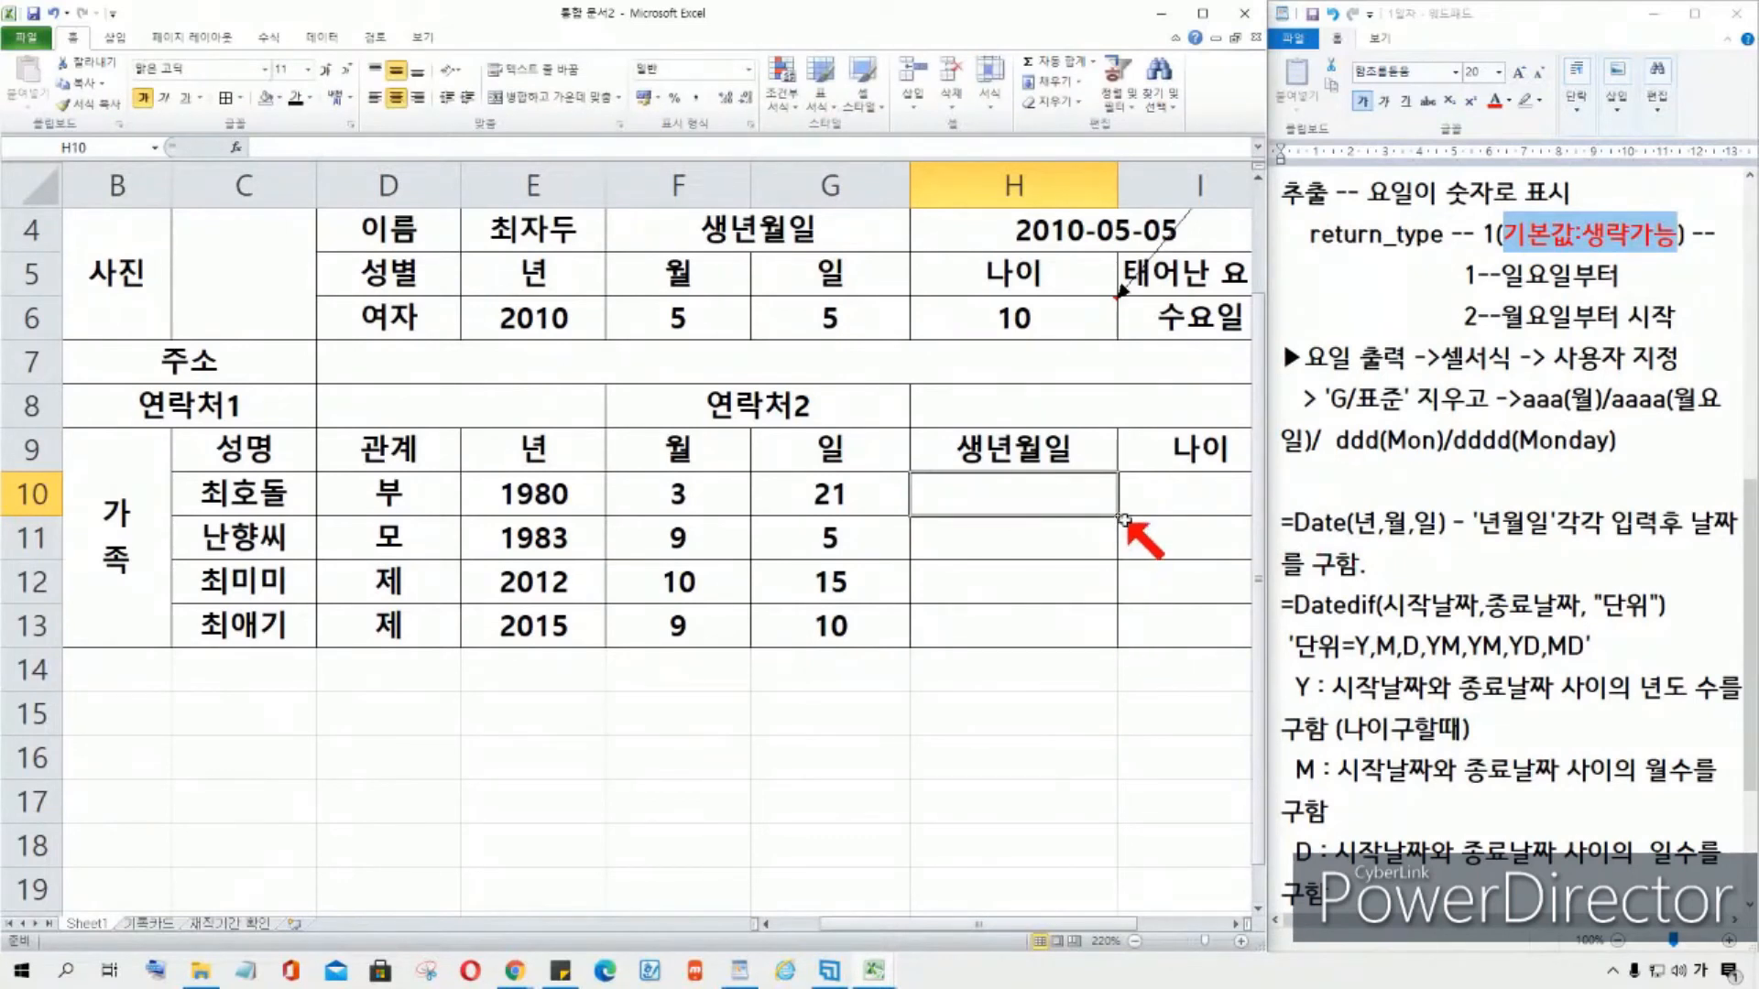
Step: Check the family members' separate birth-date values, going through the year cells E10 to E13
click(696, 495)
click(587, 491)
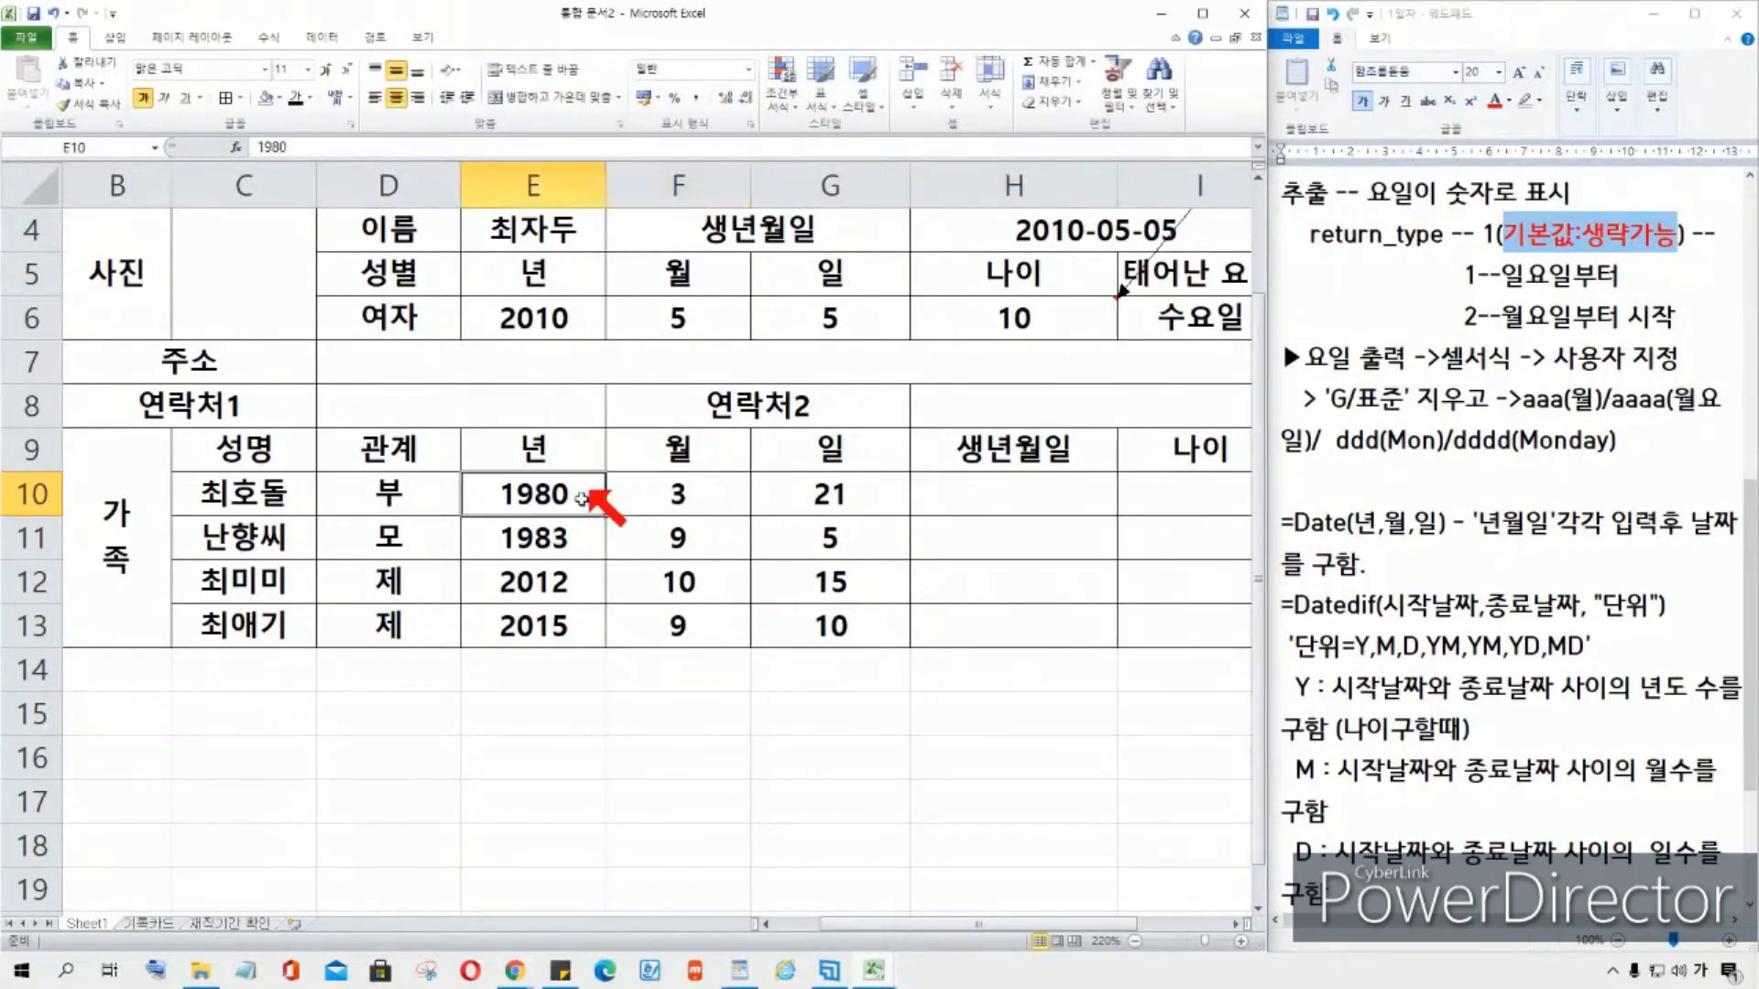
click(580, 527)
click(561, 577)
click(563, 623)
Step: Start a DATE formula in birth-date cell H10 with E10 as the year and F10 as the month
click(994, 495)
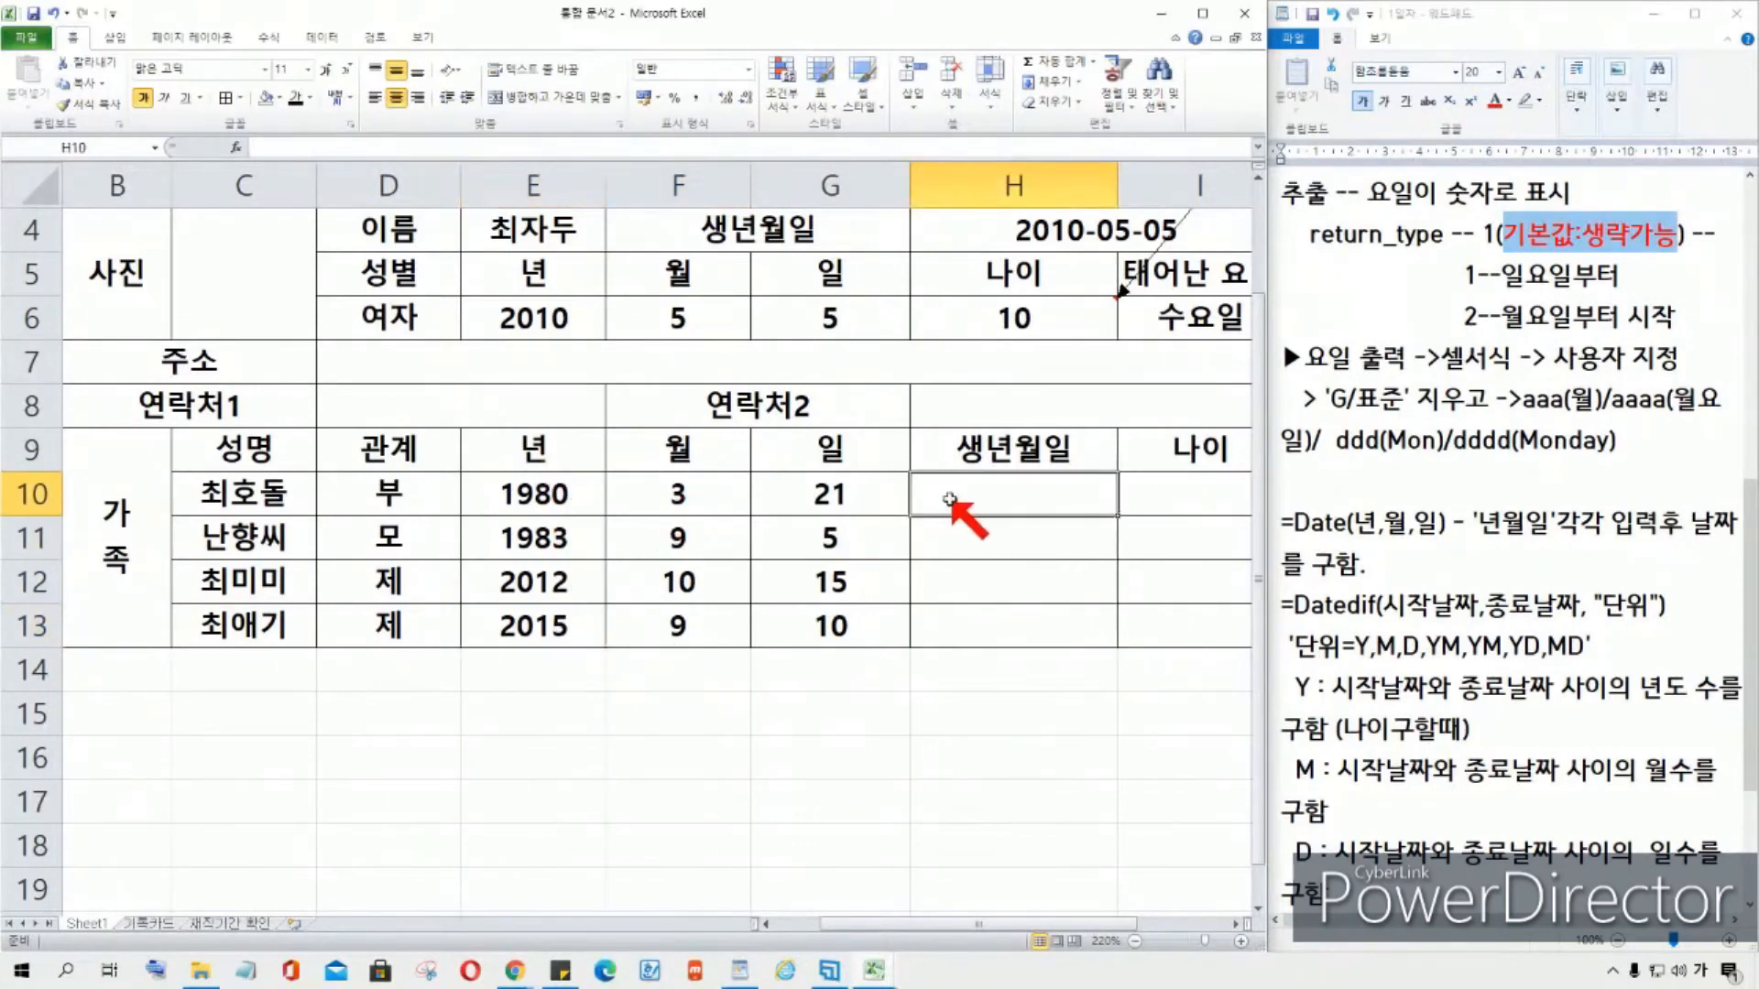
text(=)
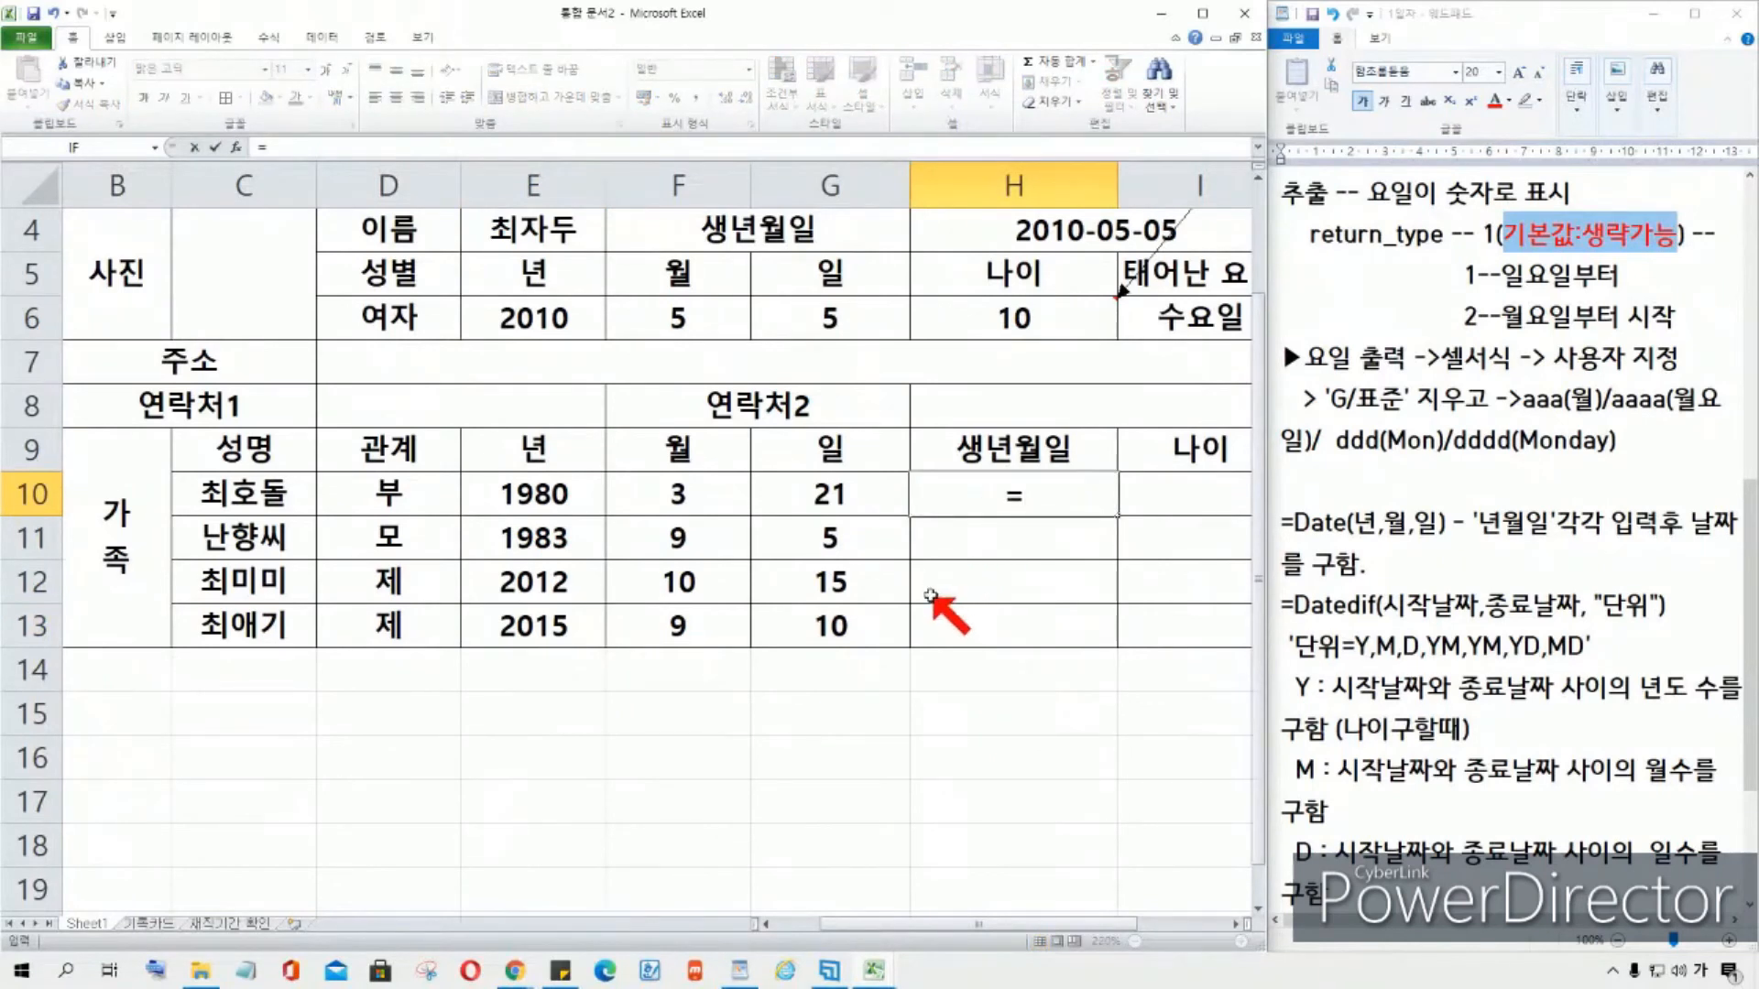
text(ㅇ)
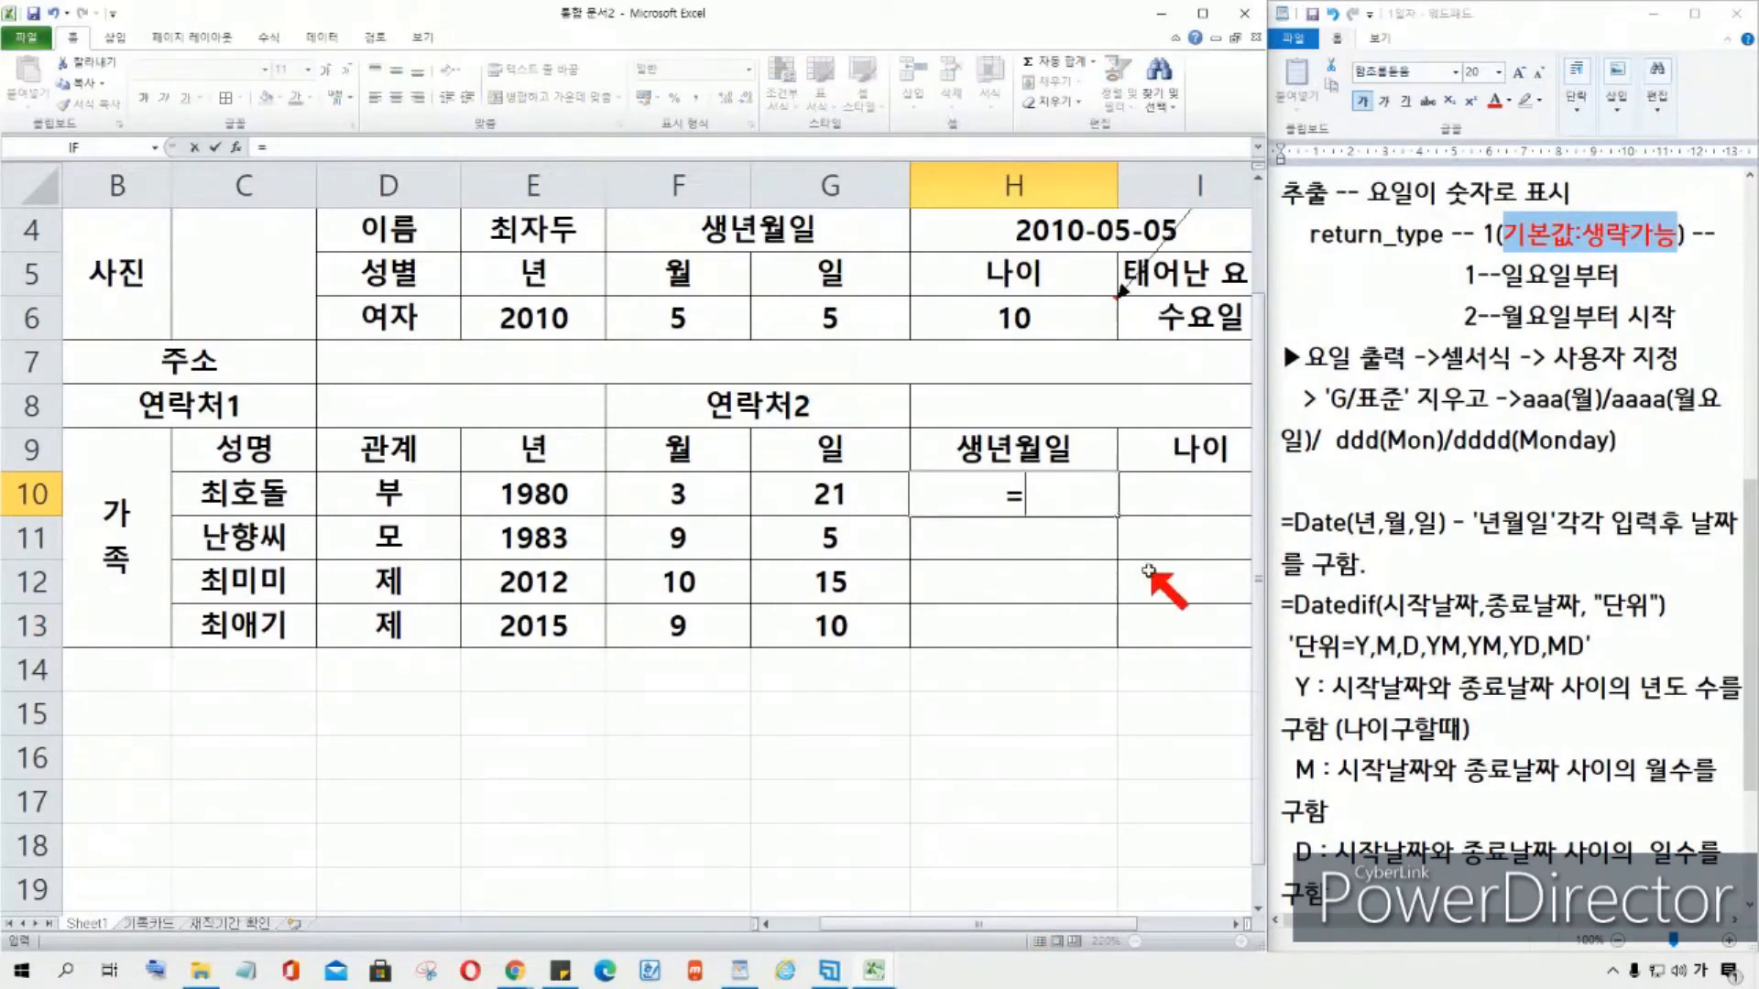
text(d)
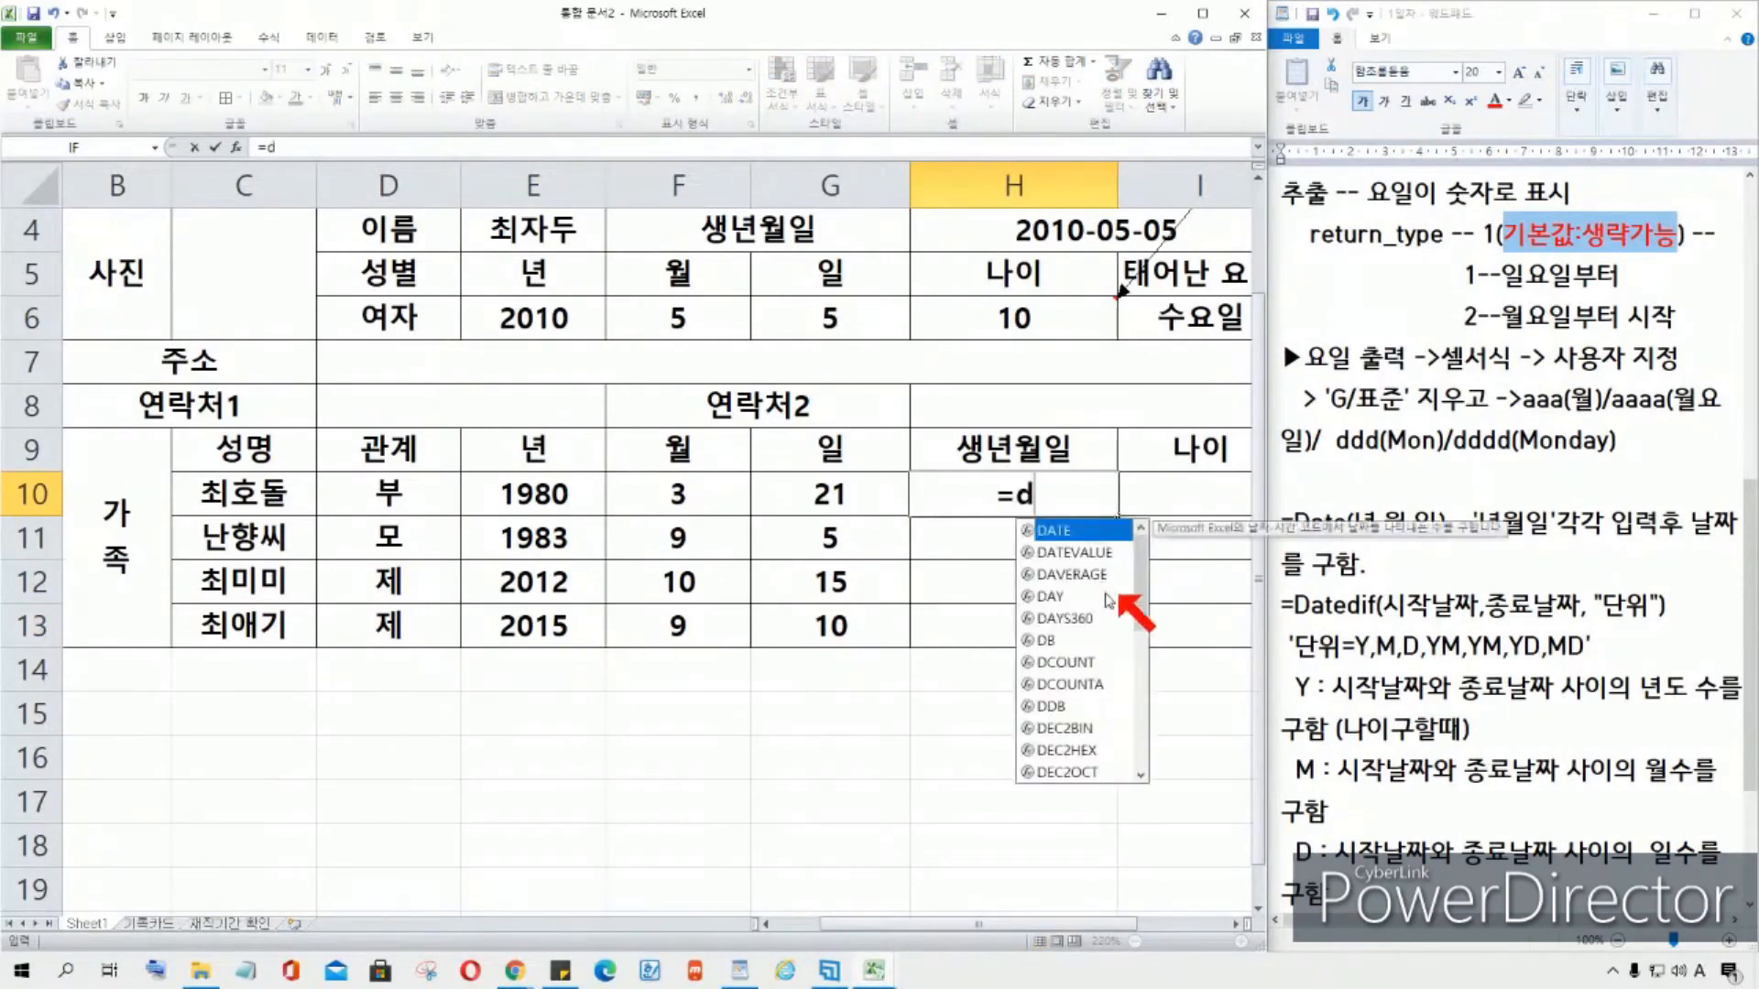
double_click(1062, 533)
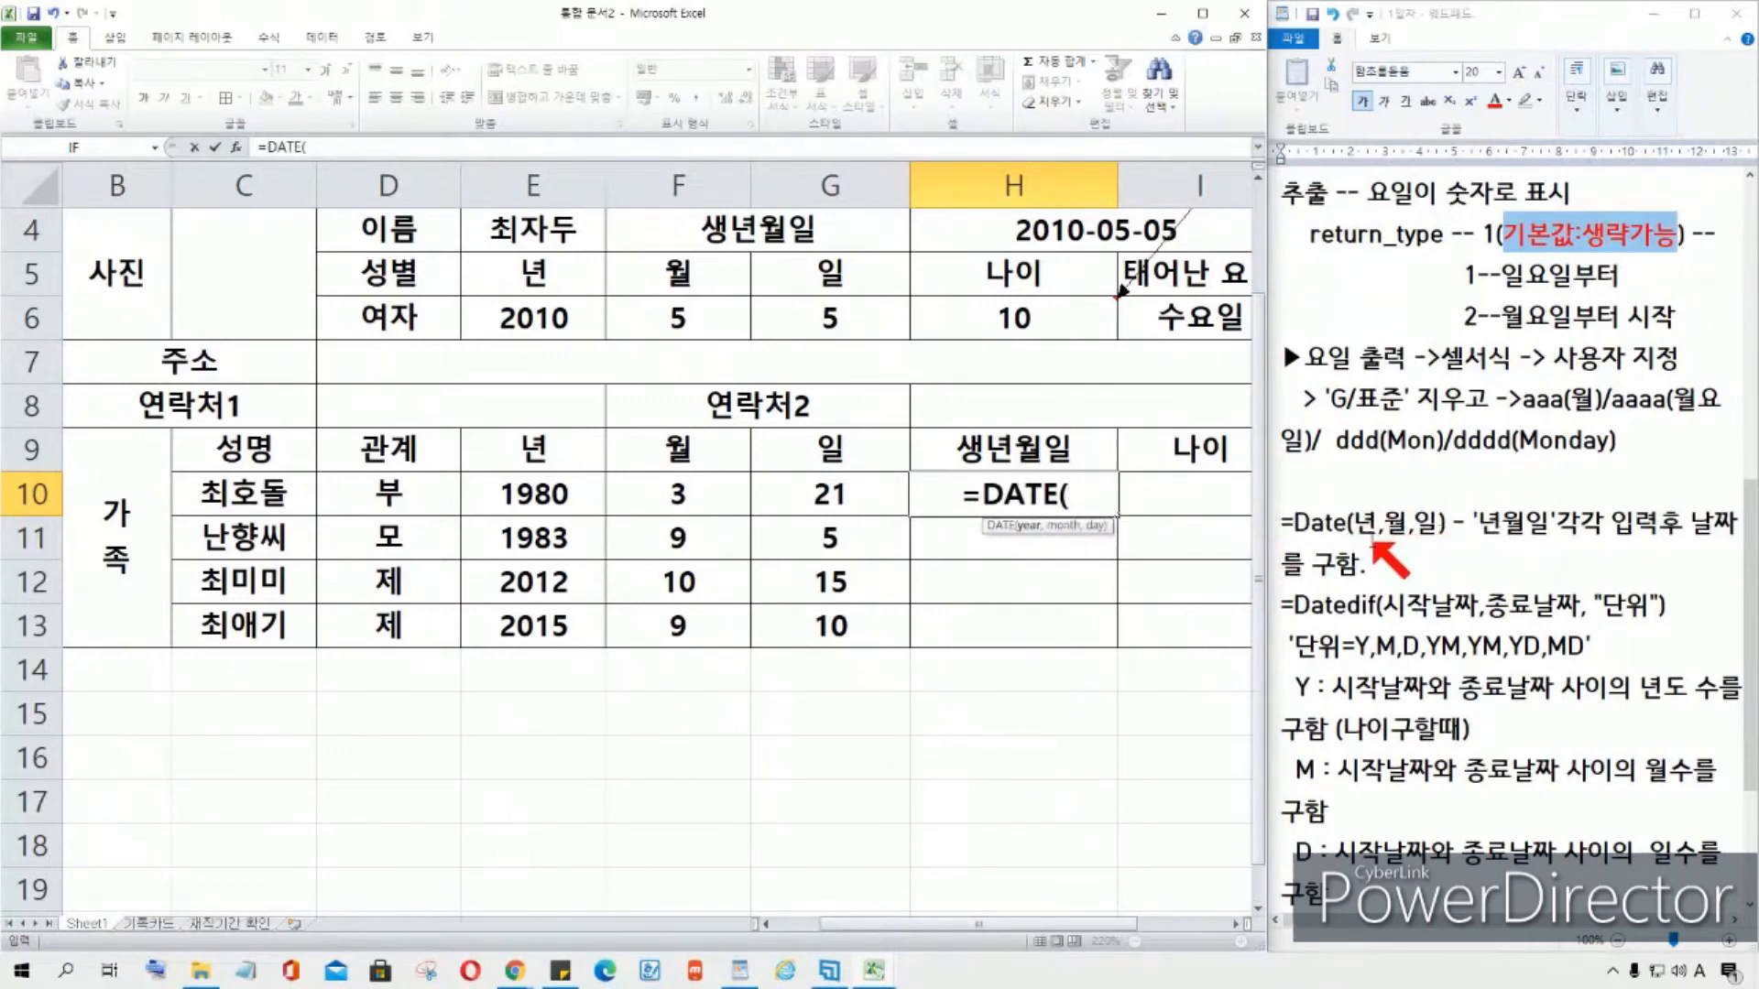
click(522, 499)
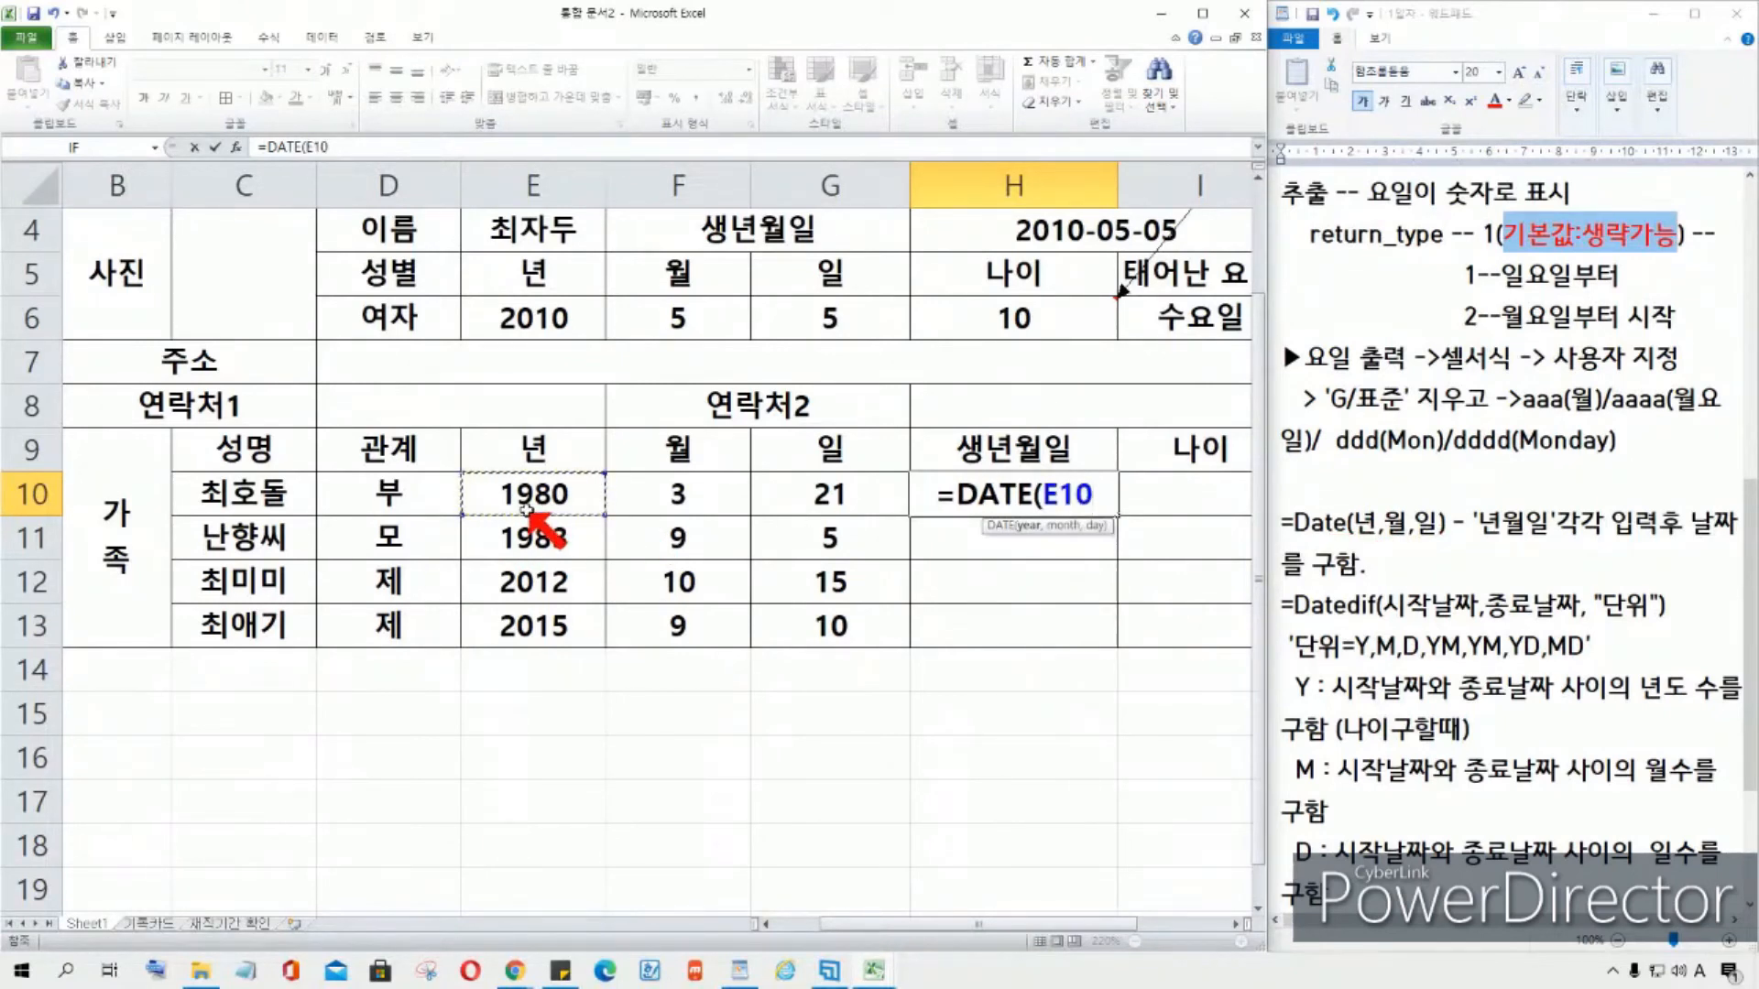
text(,)
click(700, 497)
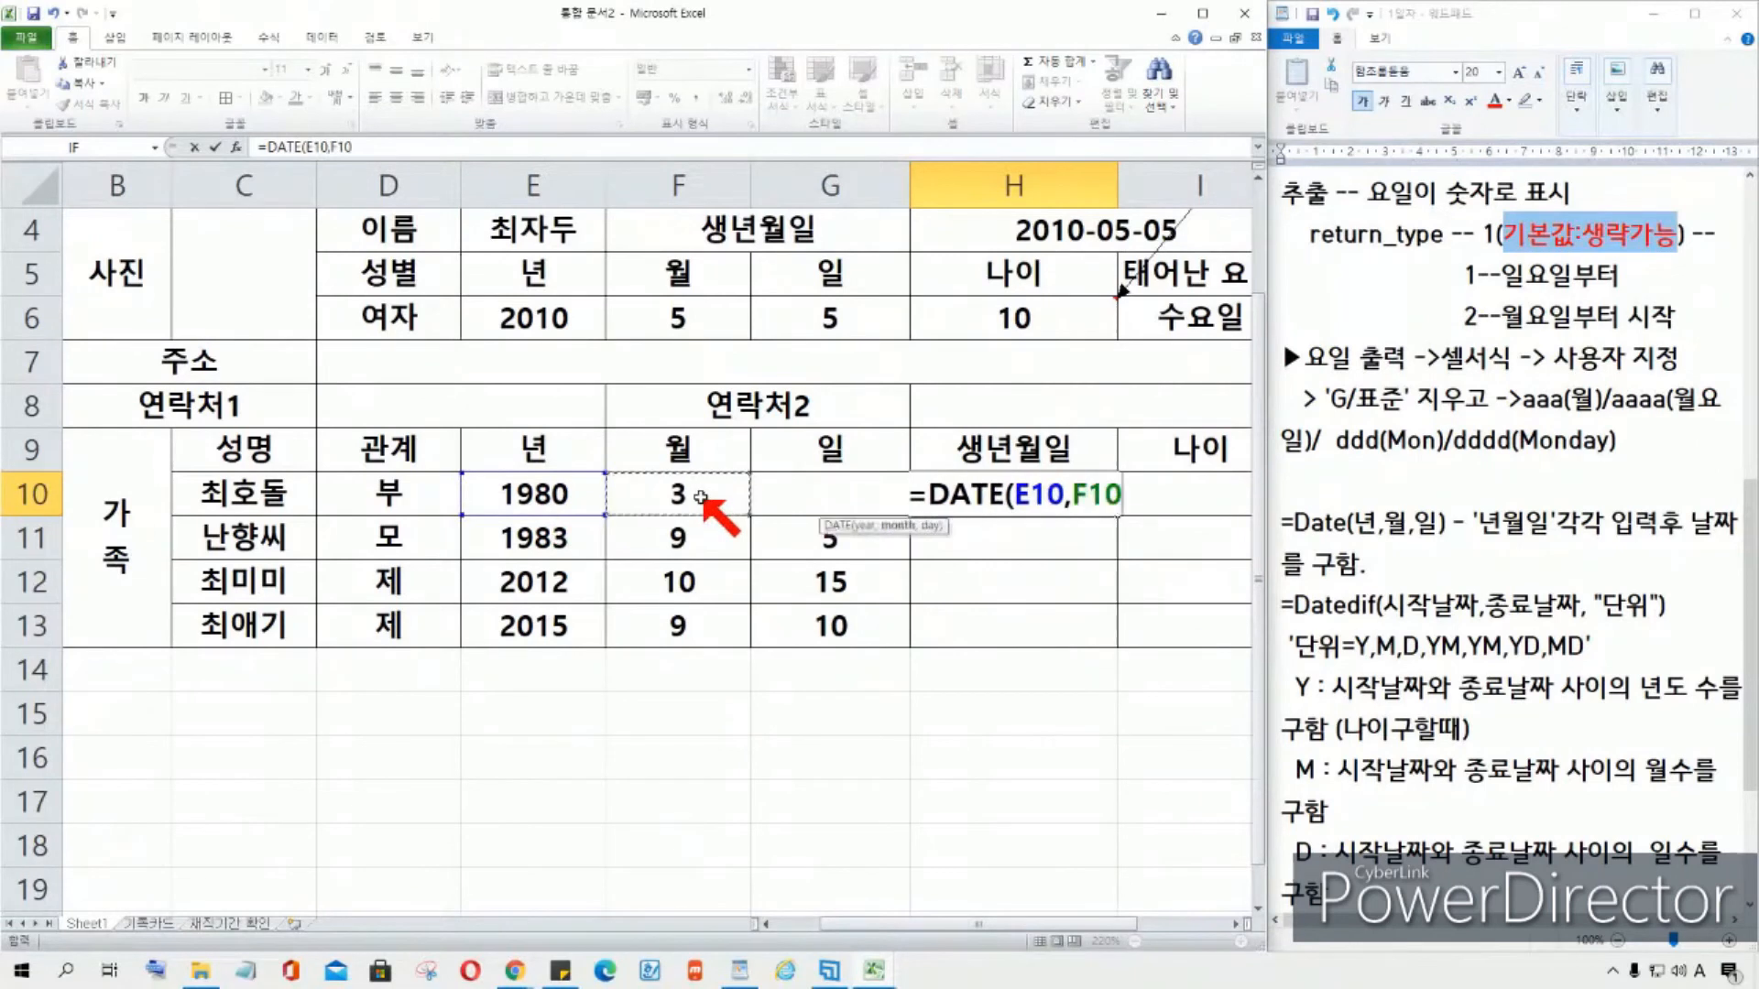
text(,)
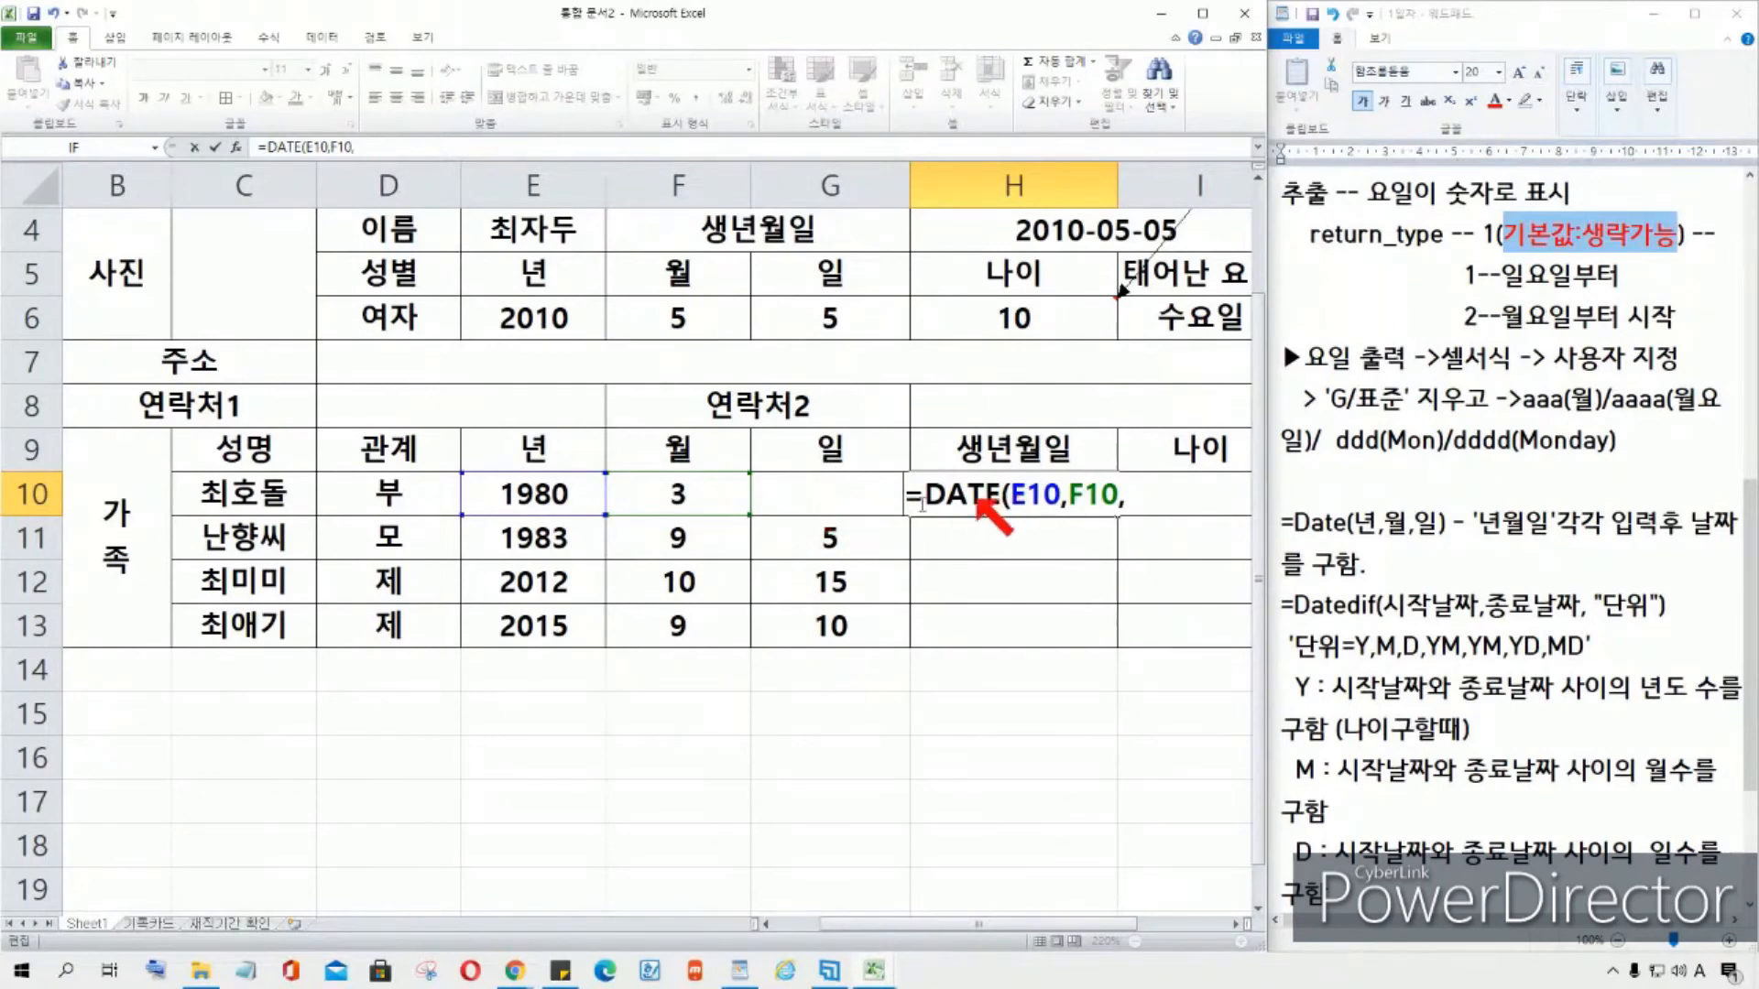
click(836, 536)
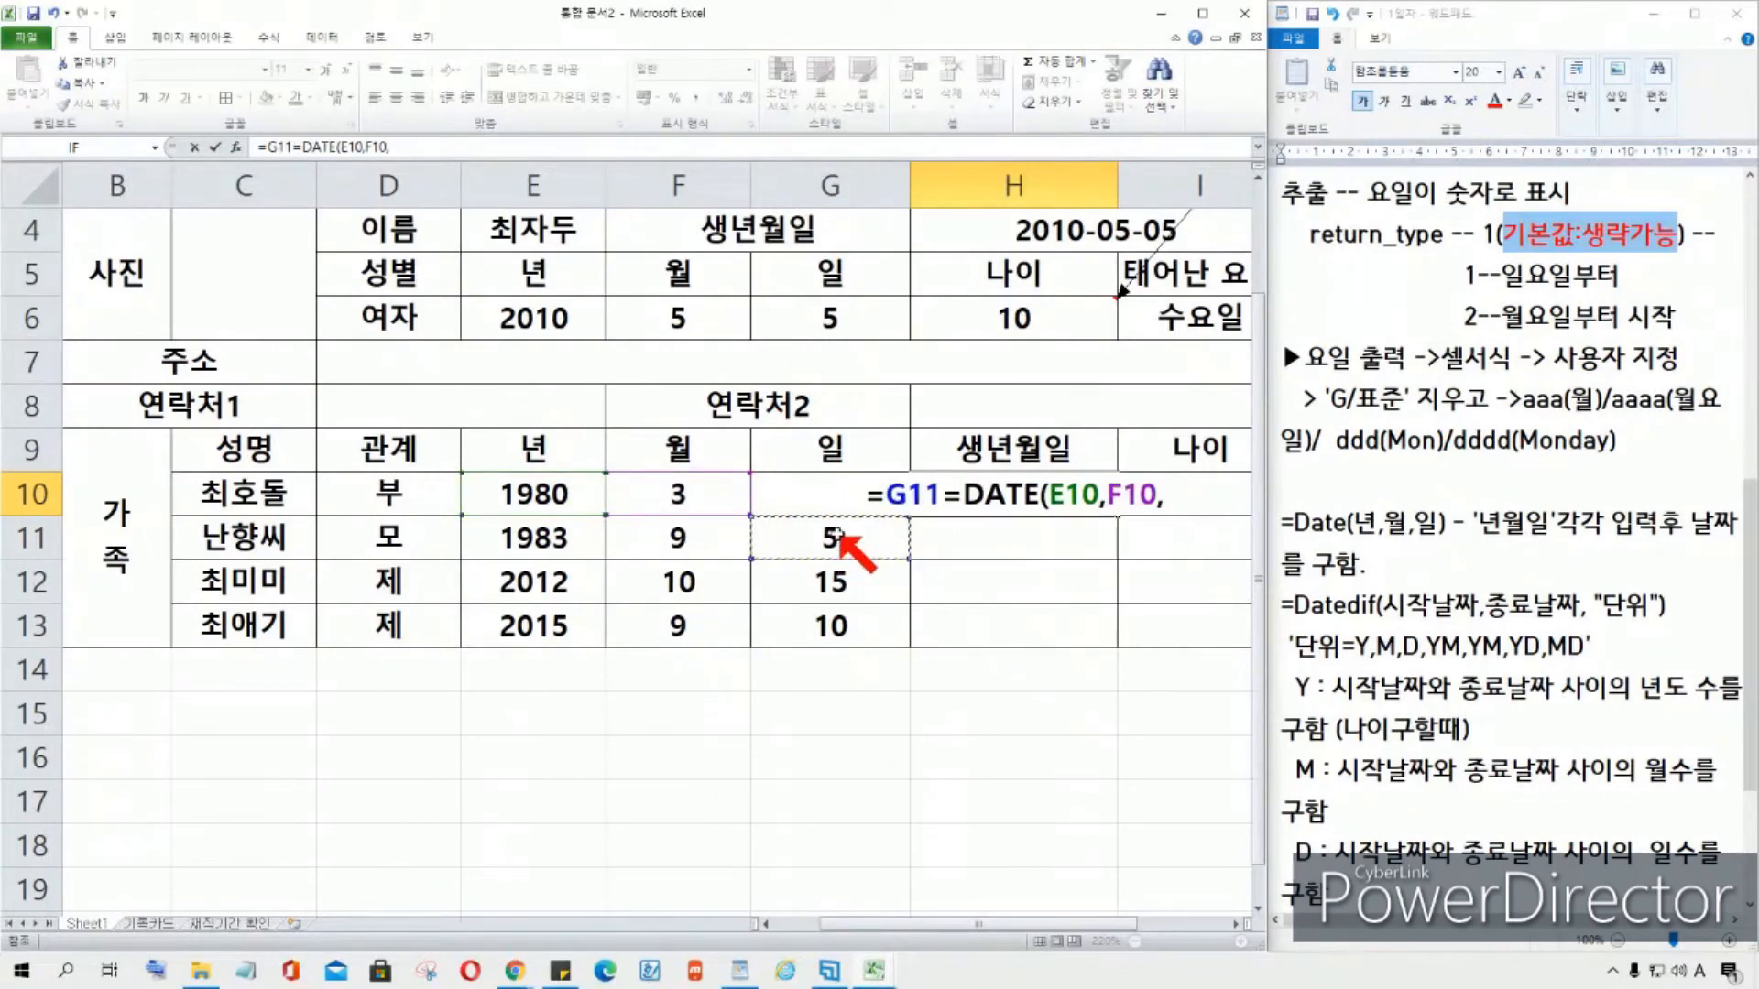
key(Up)
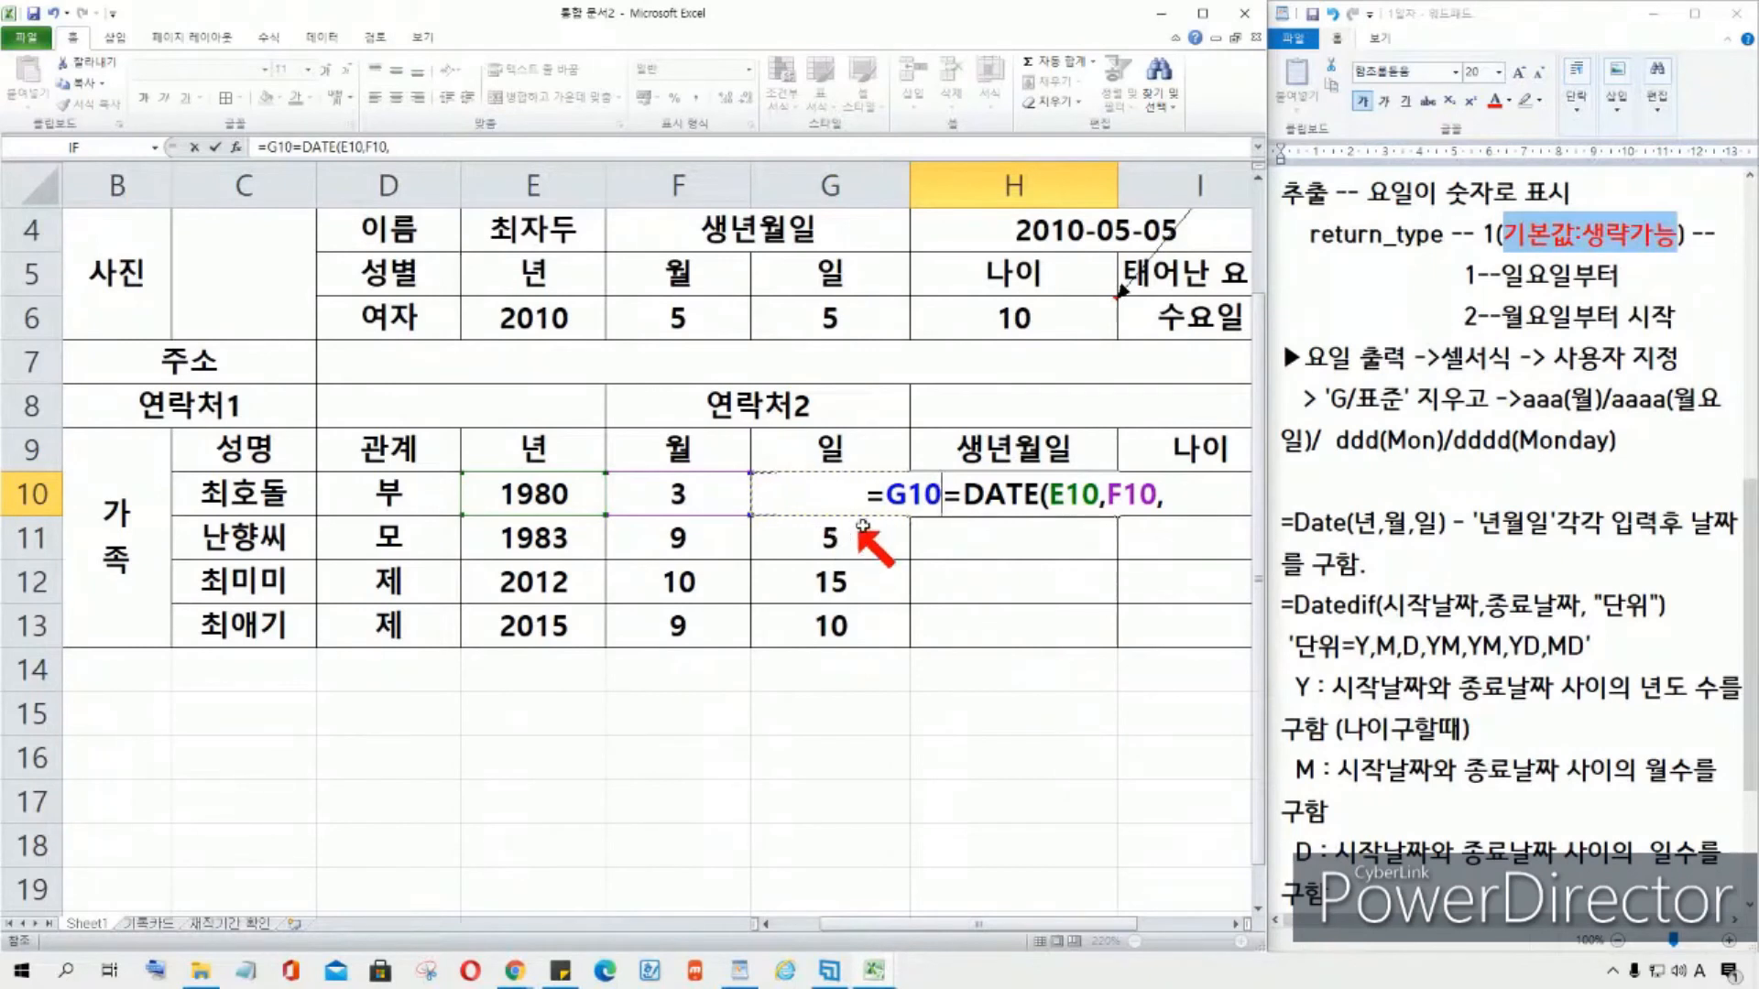
key(BackSpace)
key(BackSpace)
key(BackSpace)
key(BackSpace)
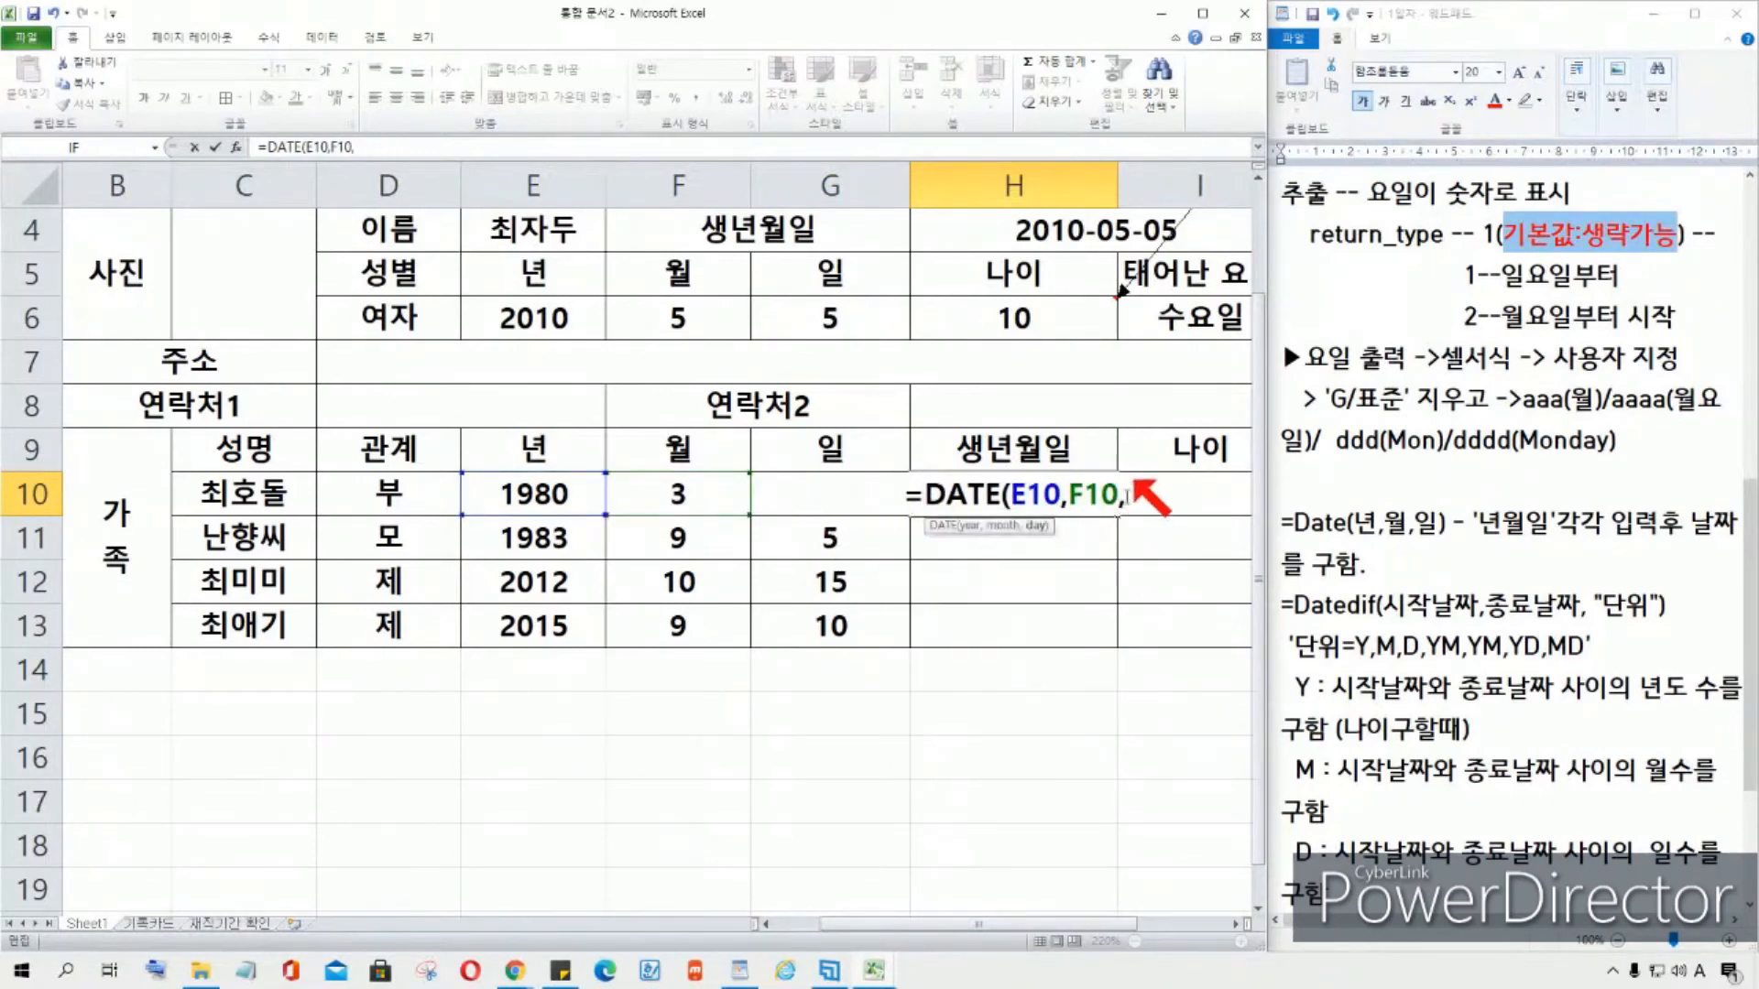
click(844, 548)
key(Up)
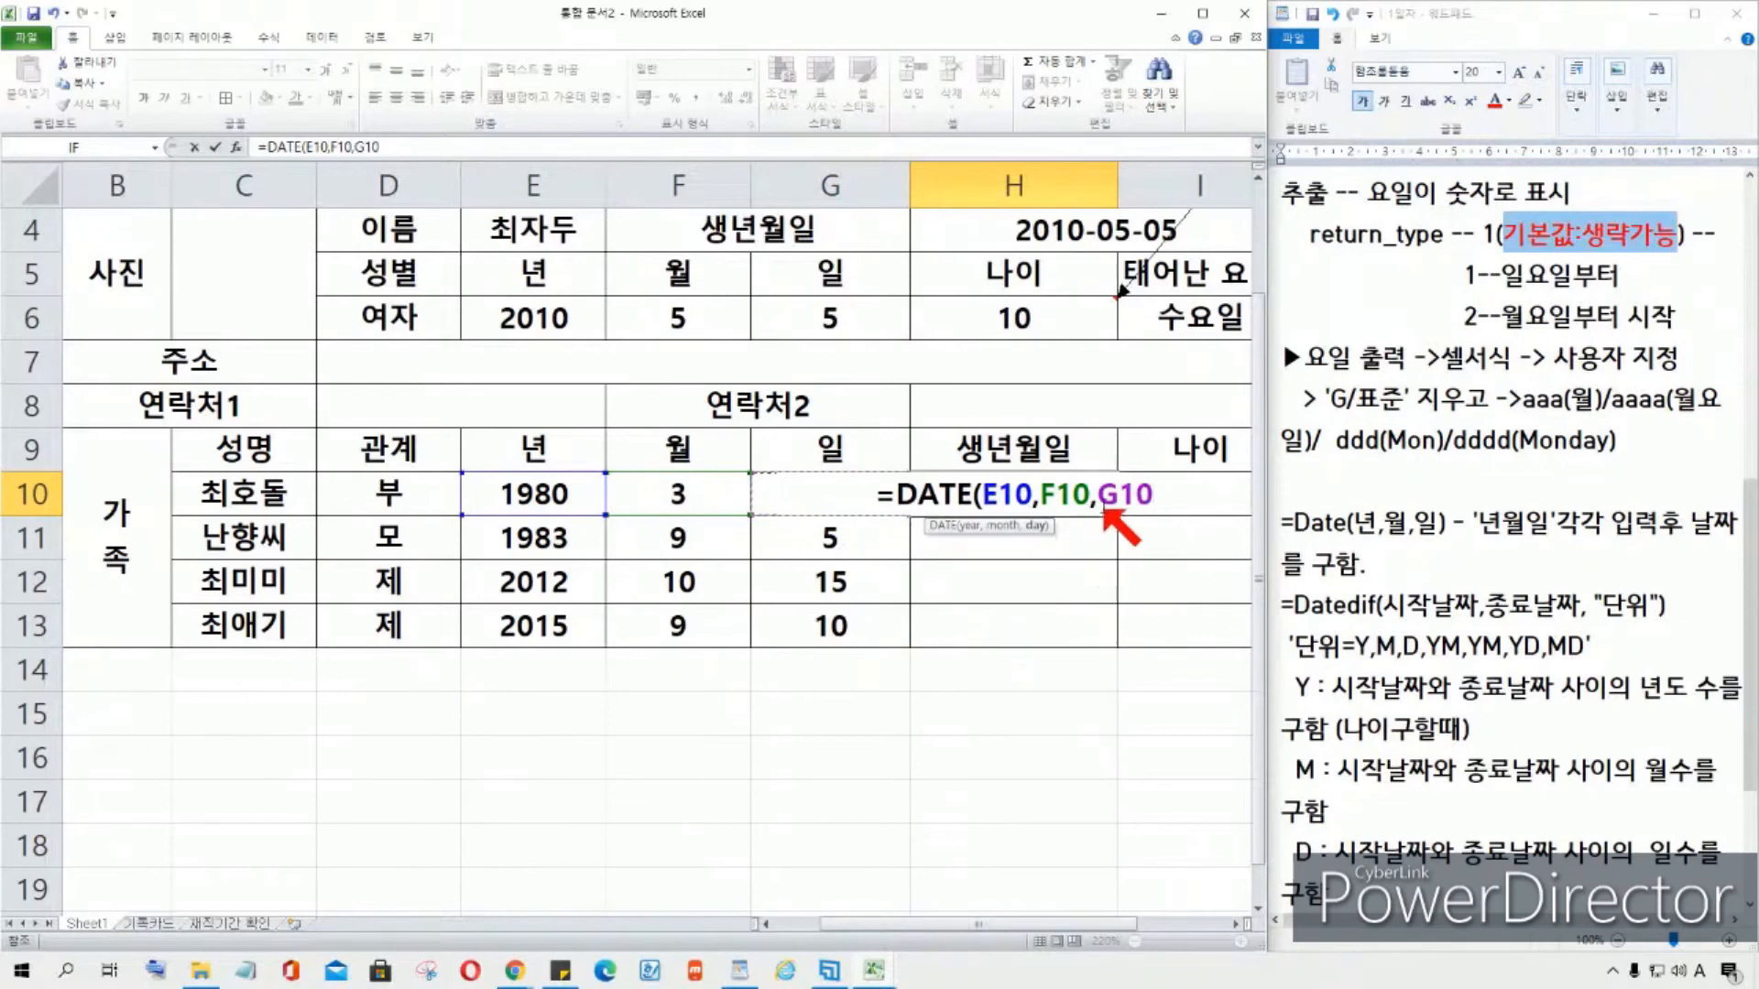
double_click(1112, 502)
key(BackSpace)
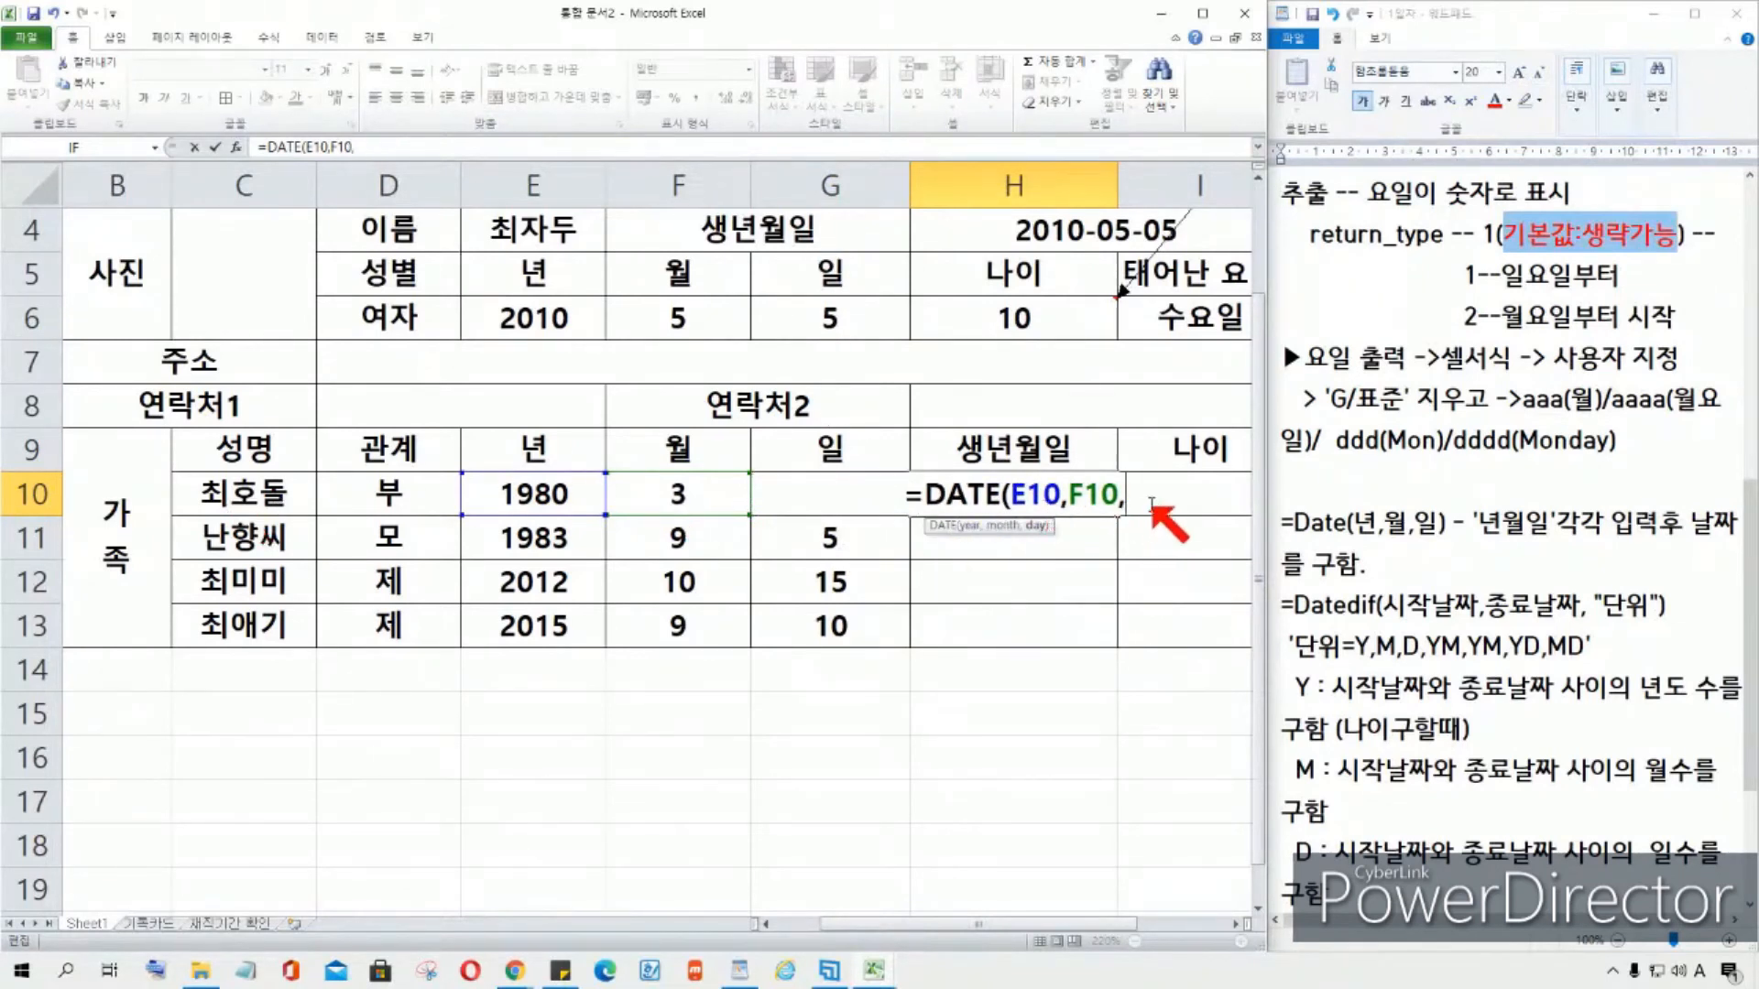
Step: Complete the DATE formula in H10 with G10 as the day and enter it
text(g)
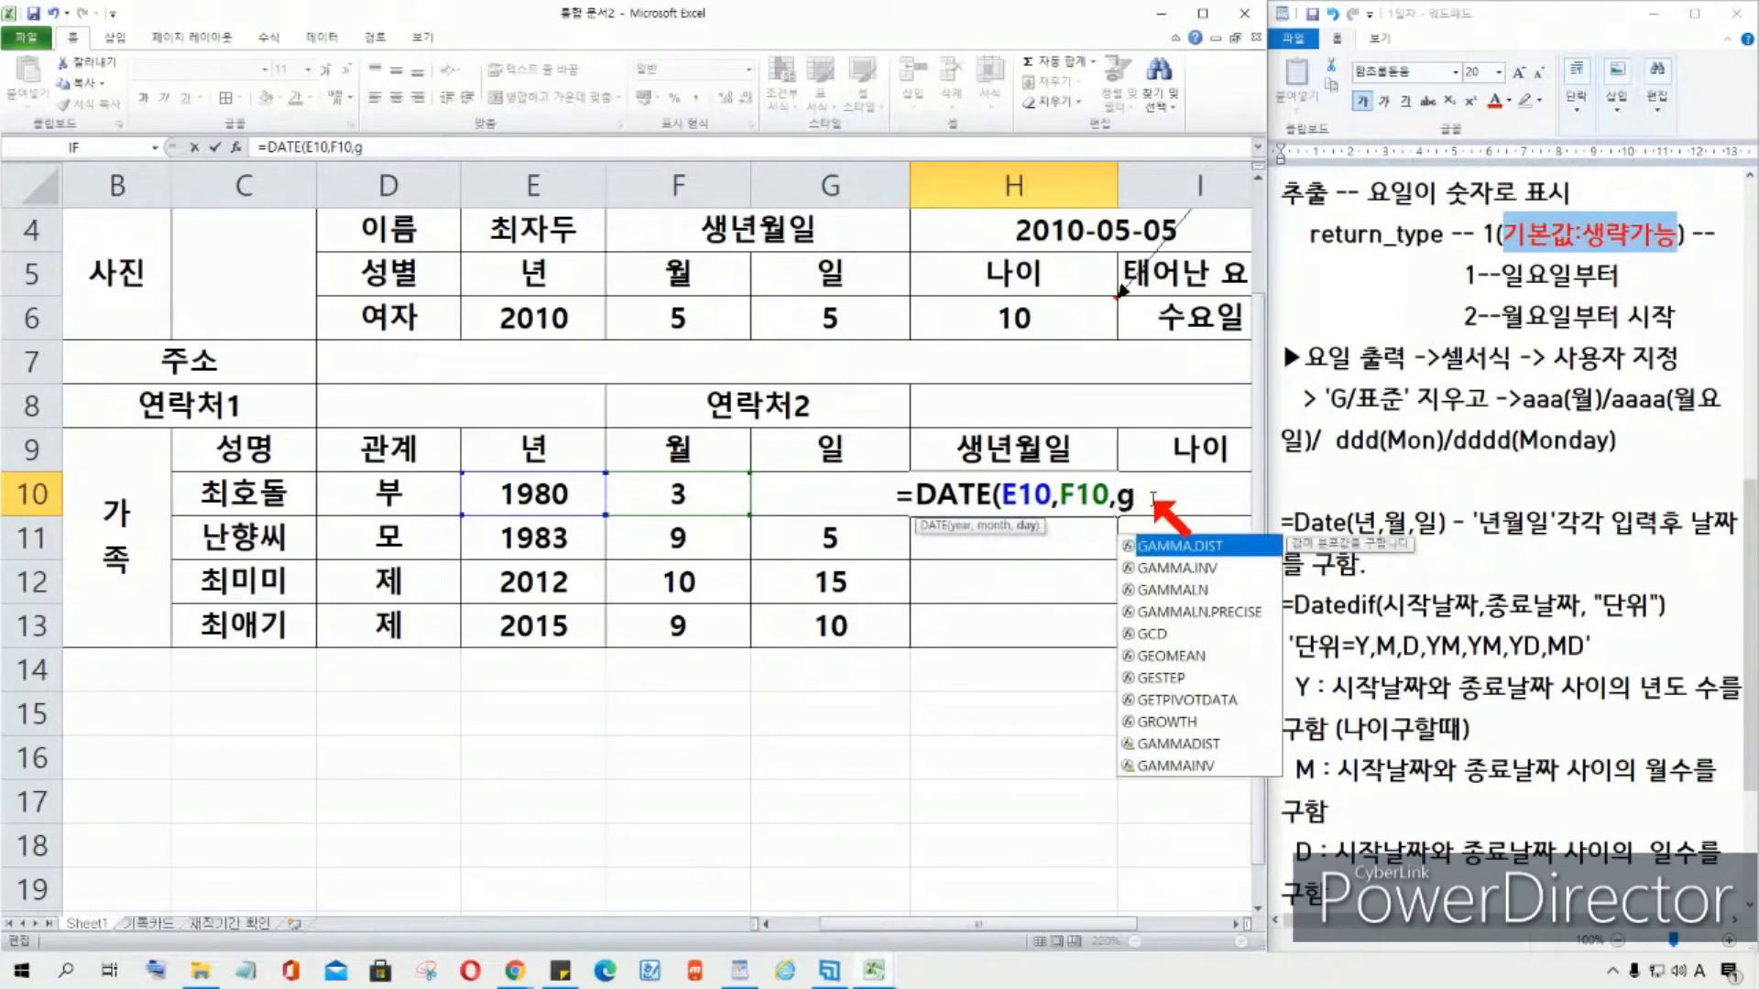
text(10)
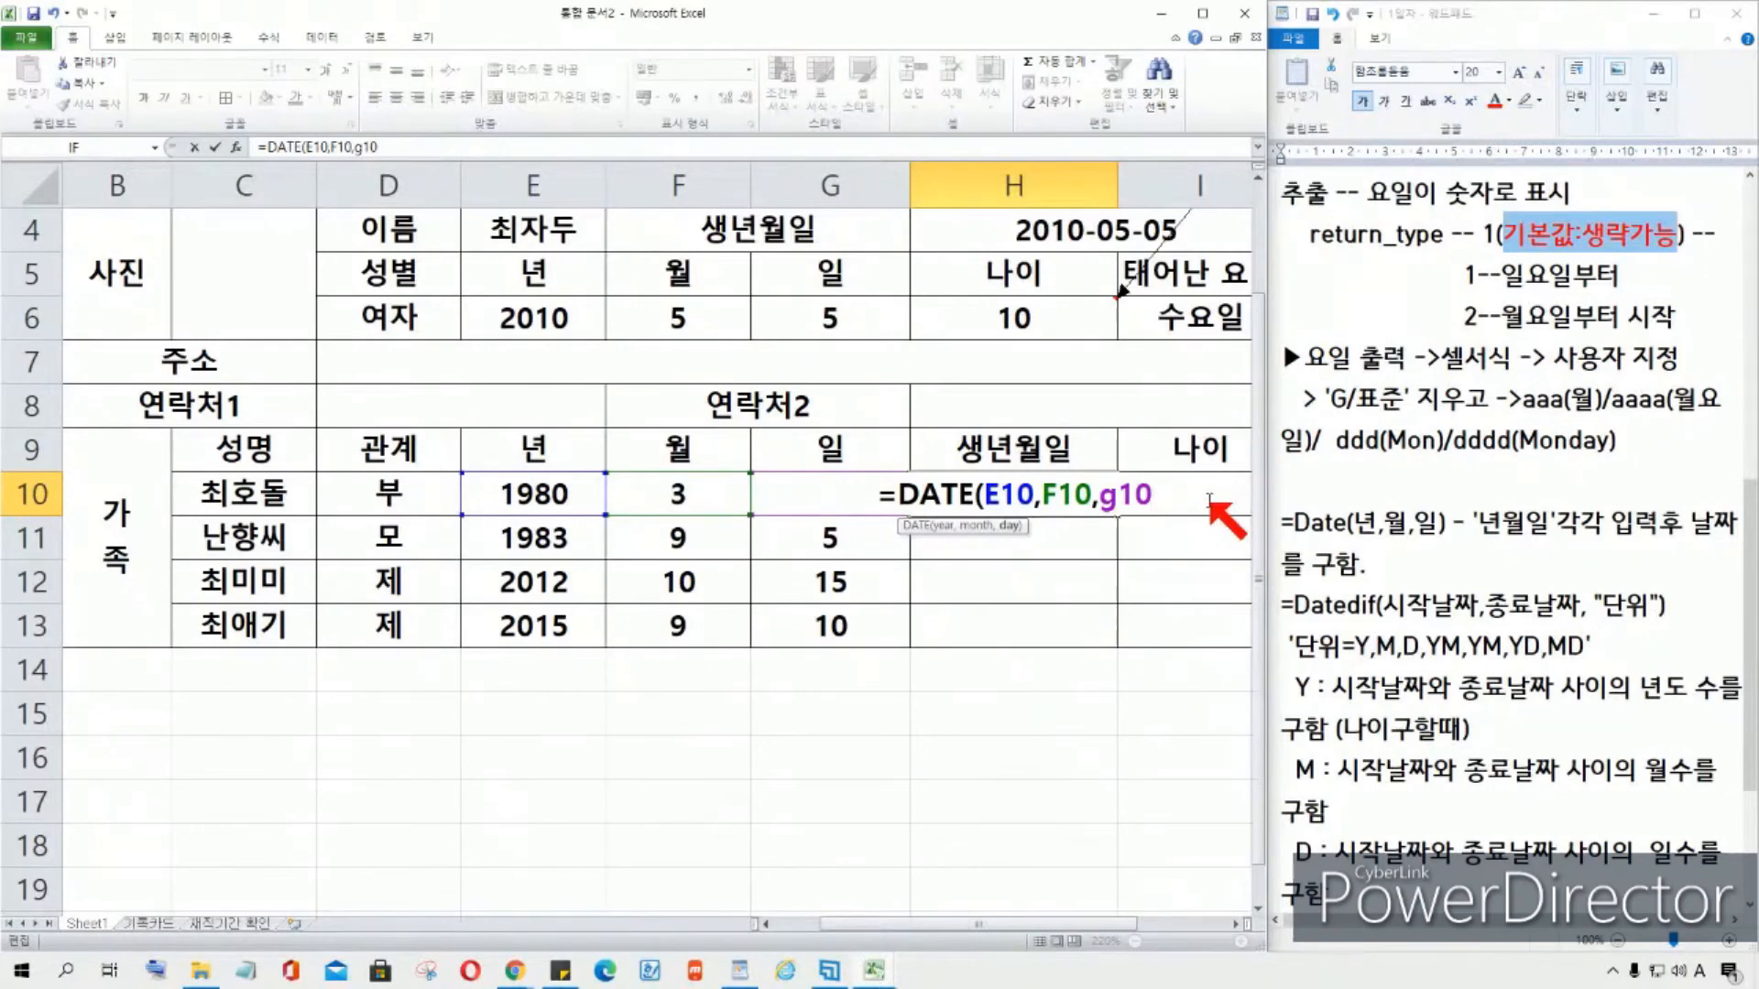
key(Return)
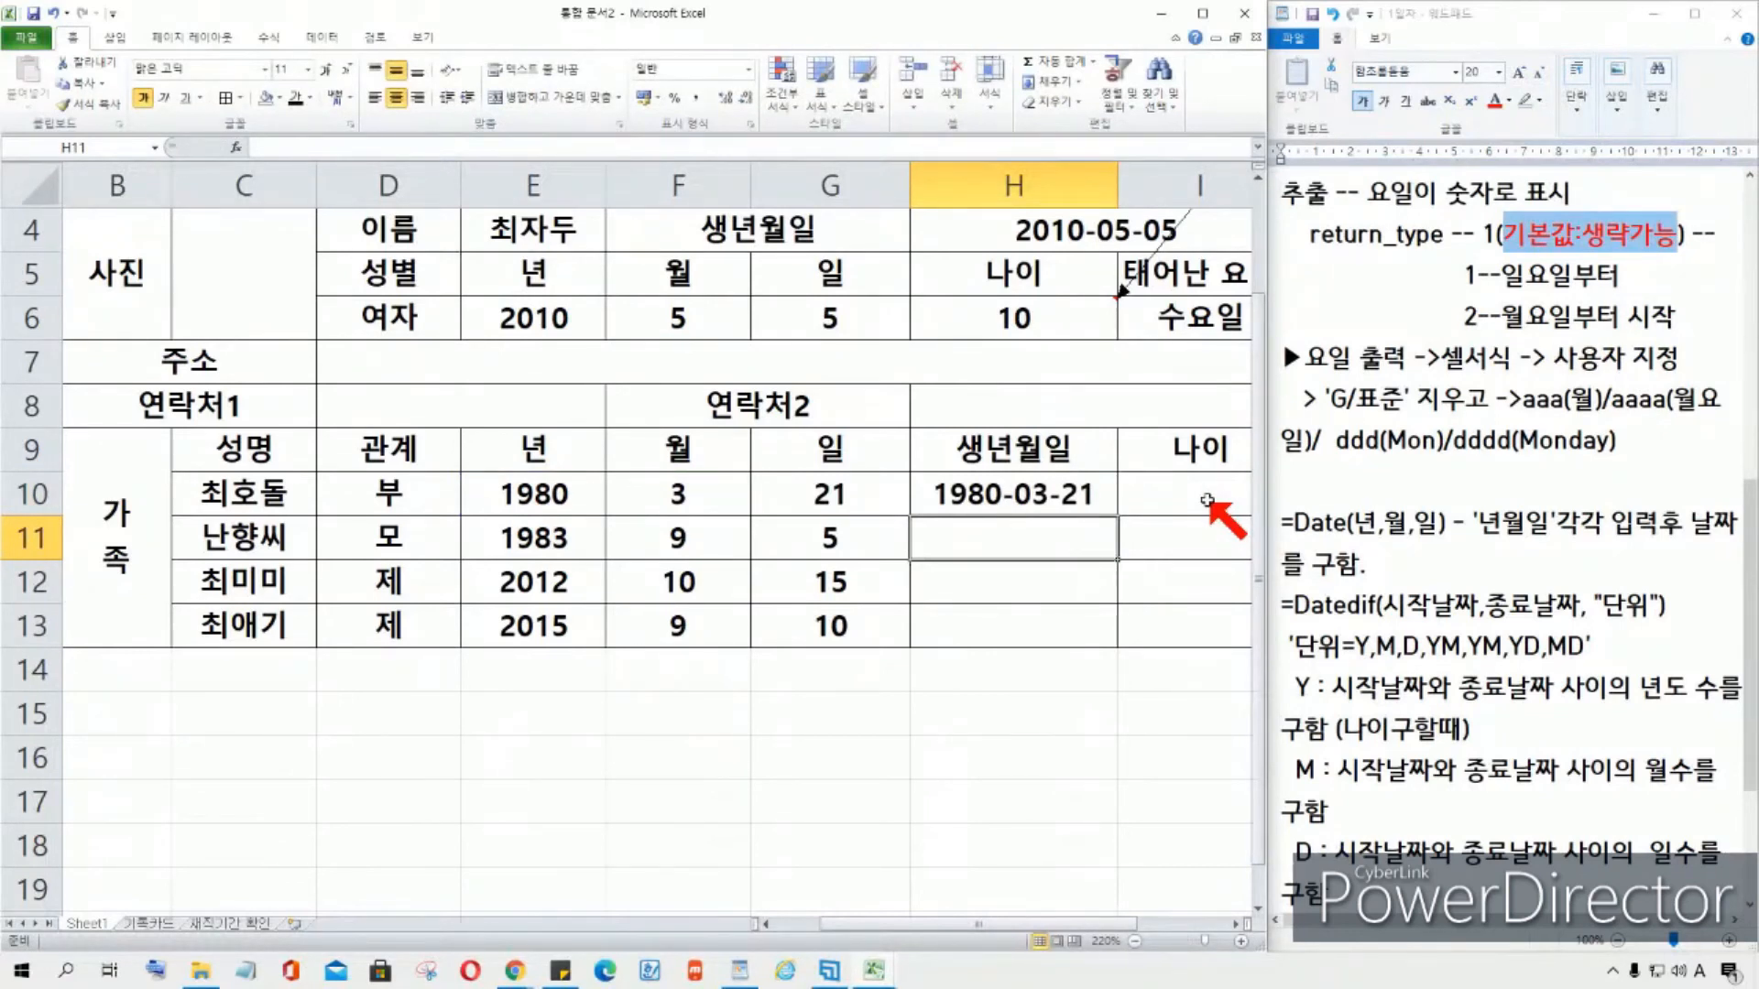
click(1081, 506)
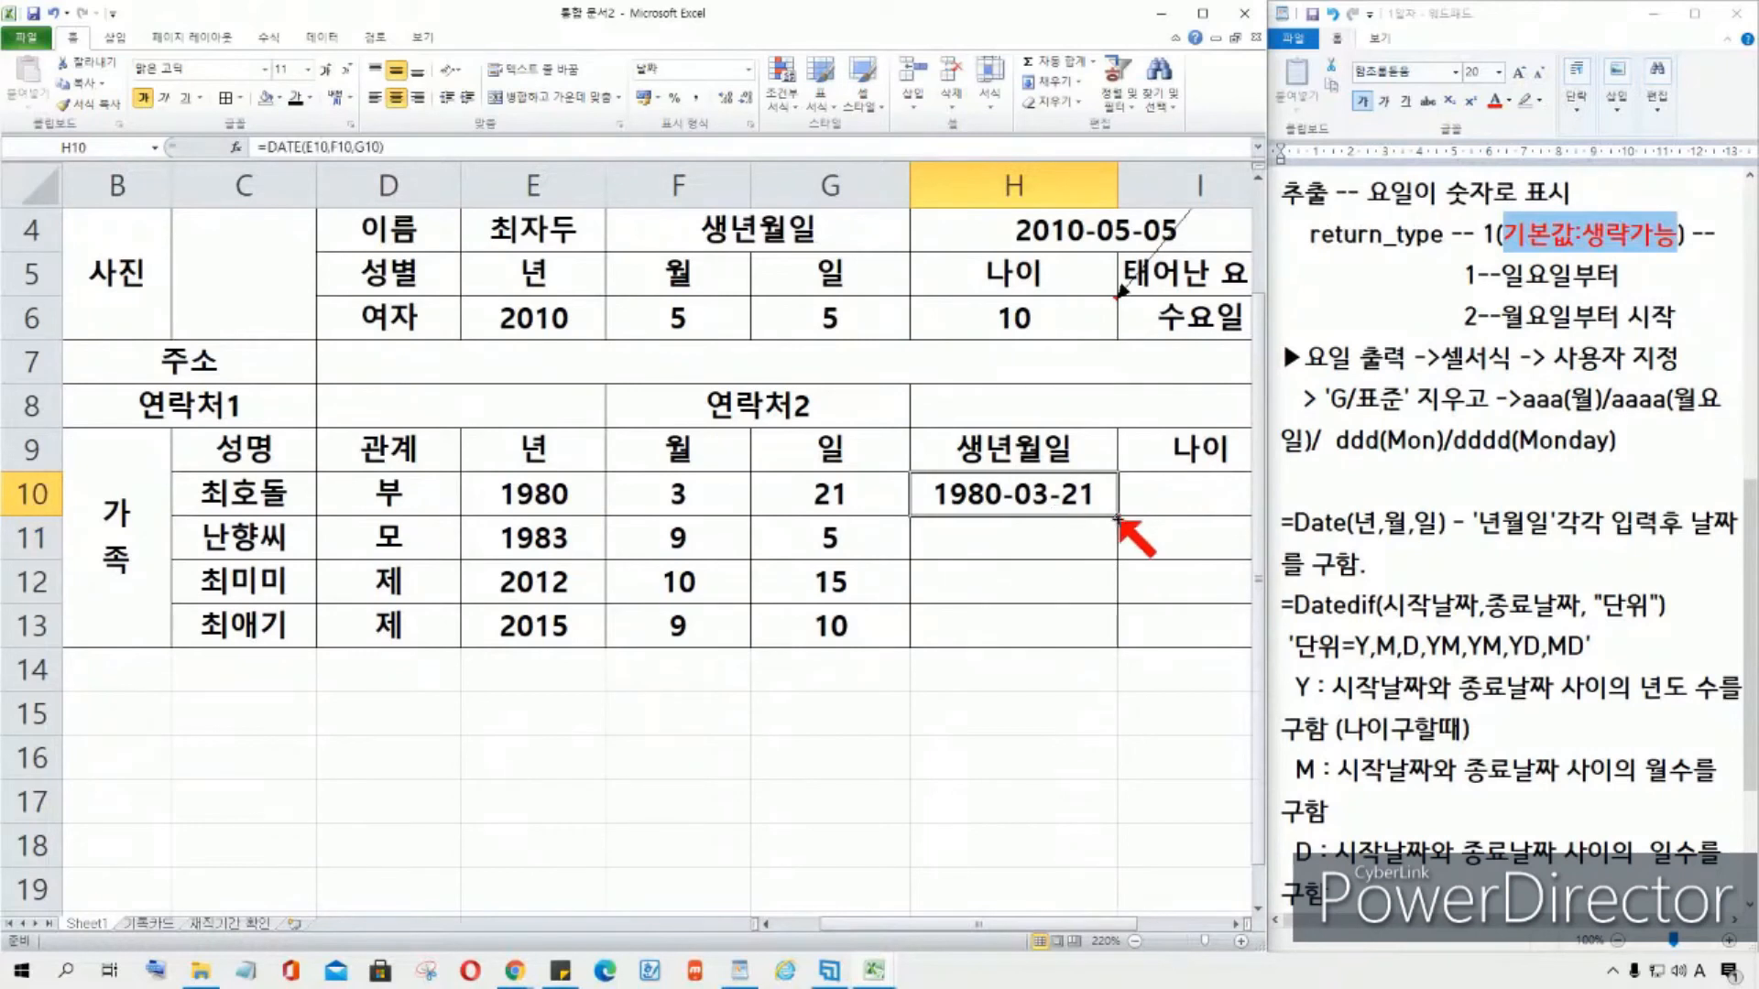
Step: Enter the formula =DATE(E11,F11,G11) in birth-date cell H11
click(1007, 542)
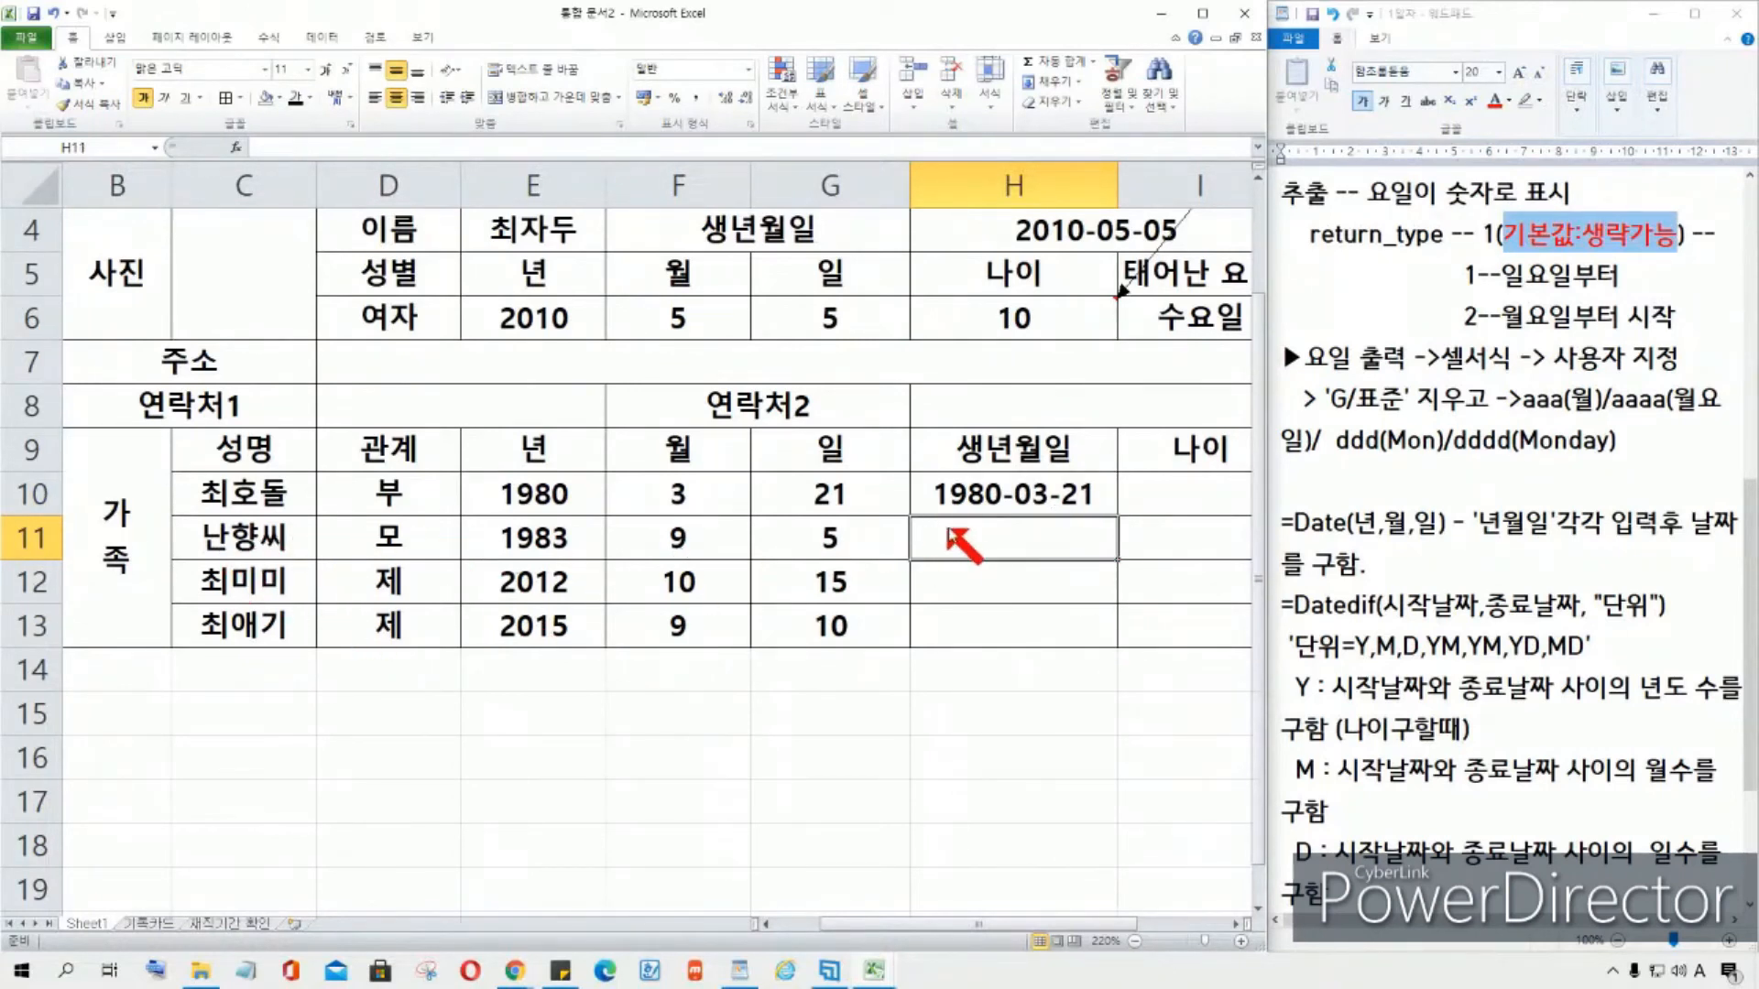
text(=d)
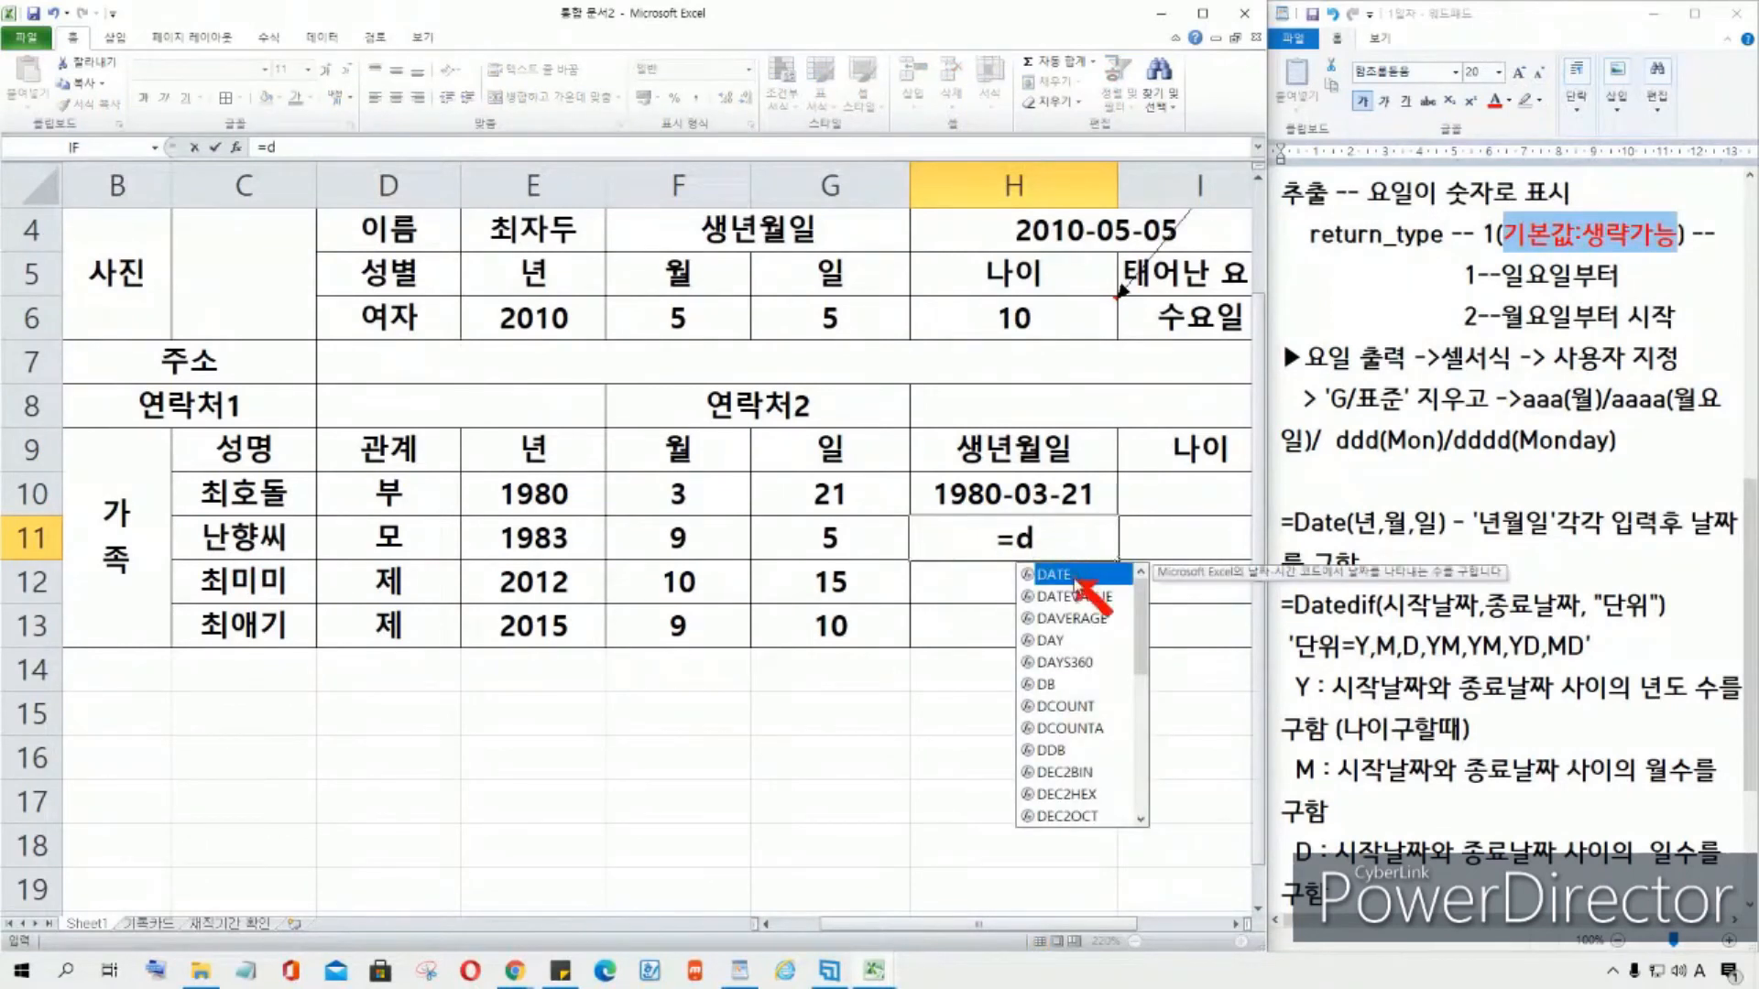
key(Tab)
click(549, 540)
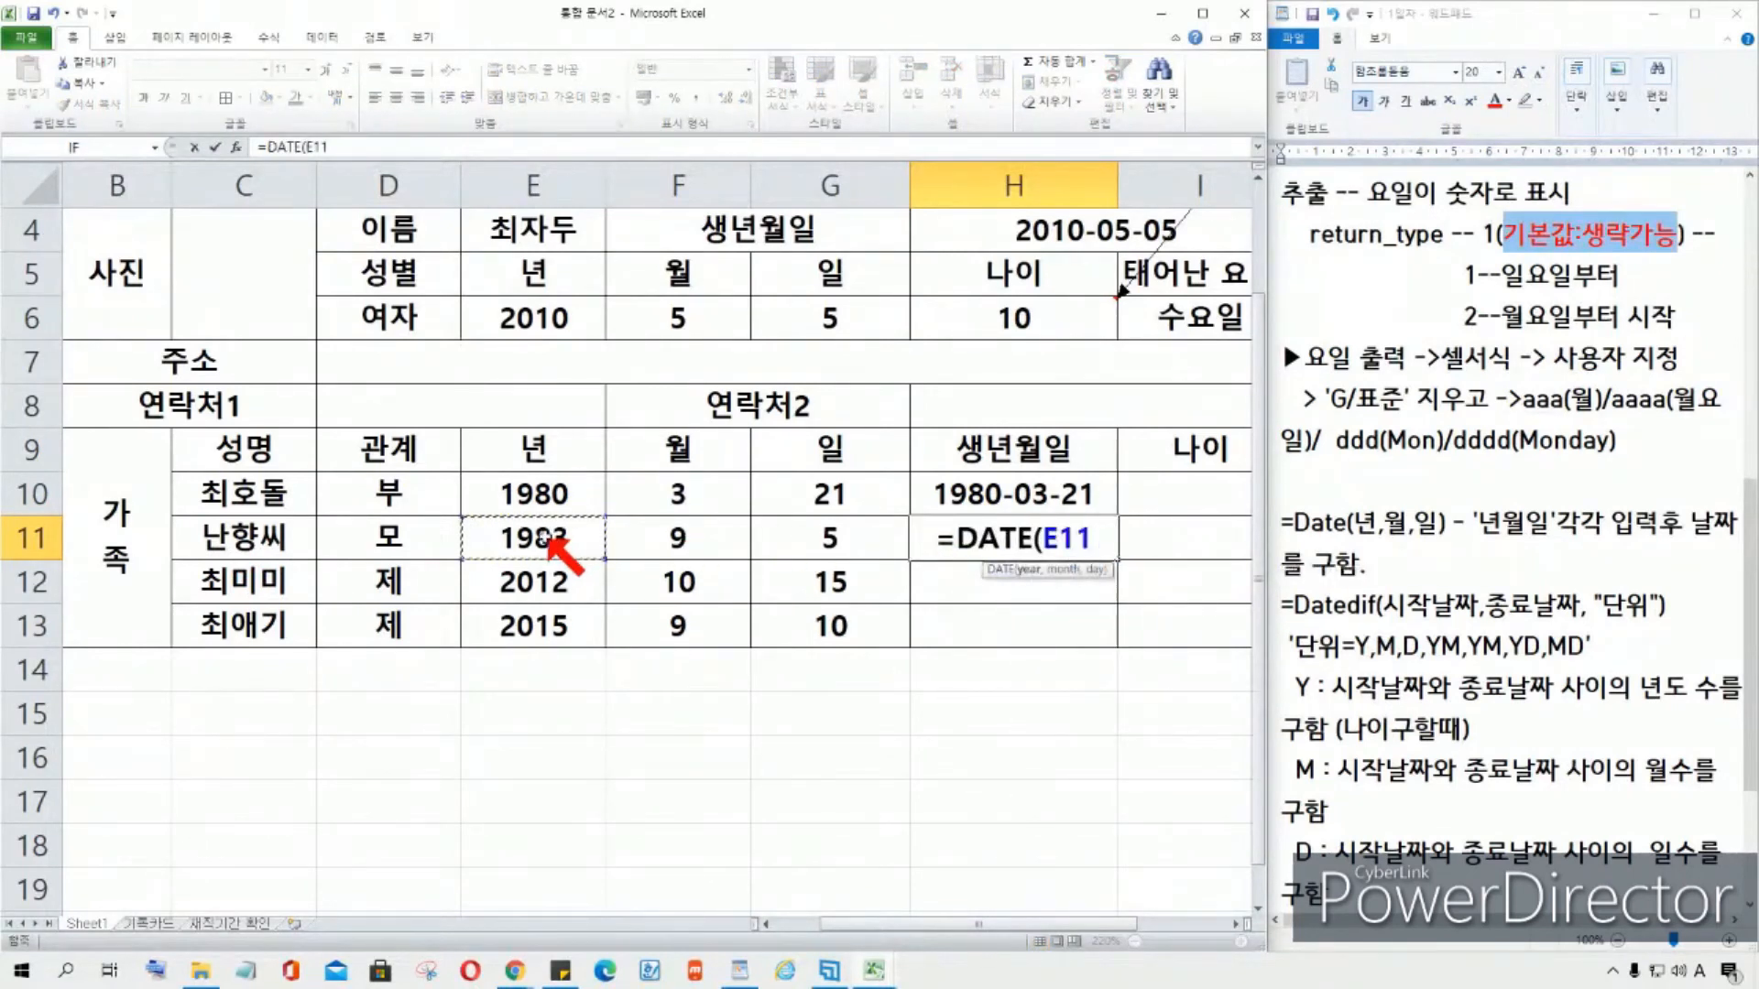
text(,)
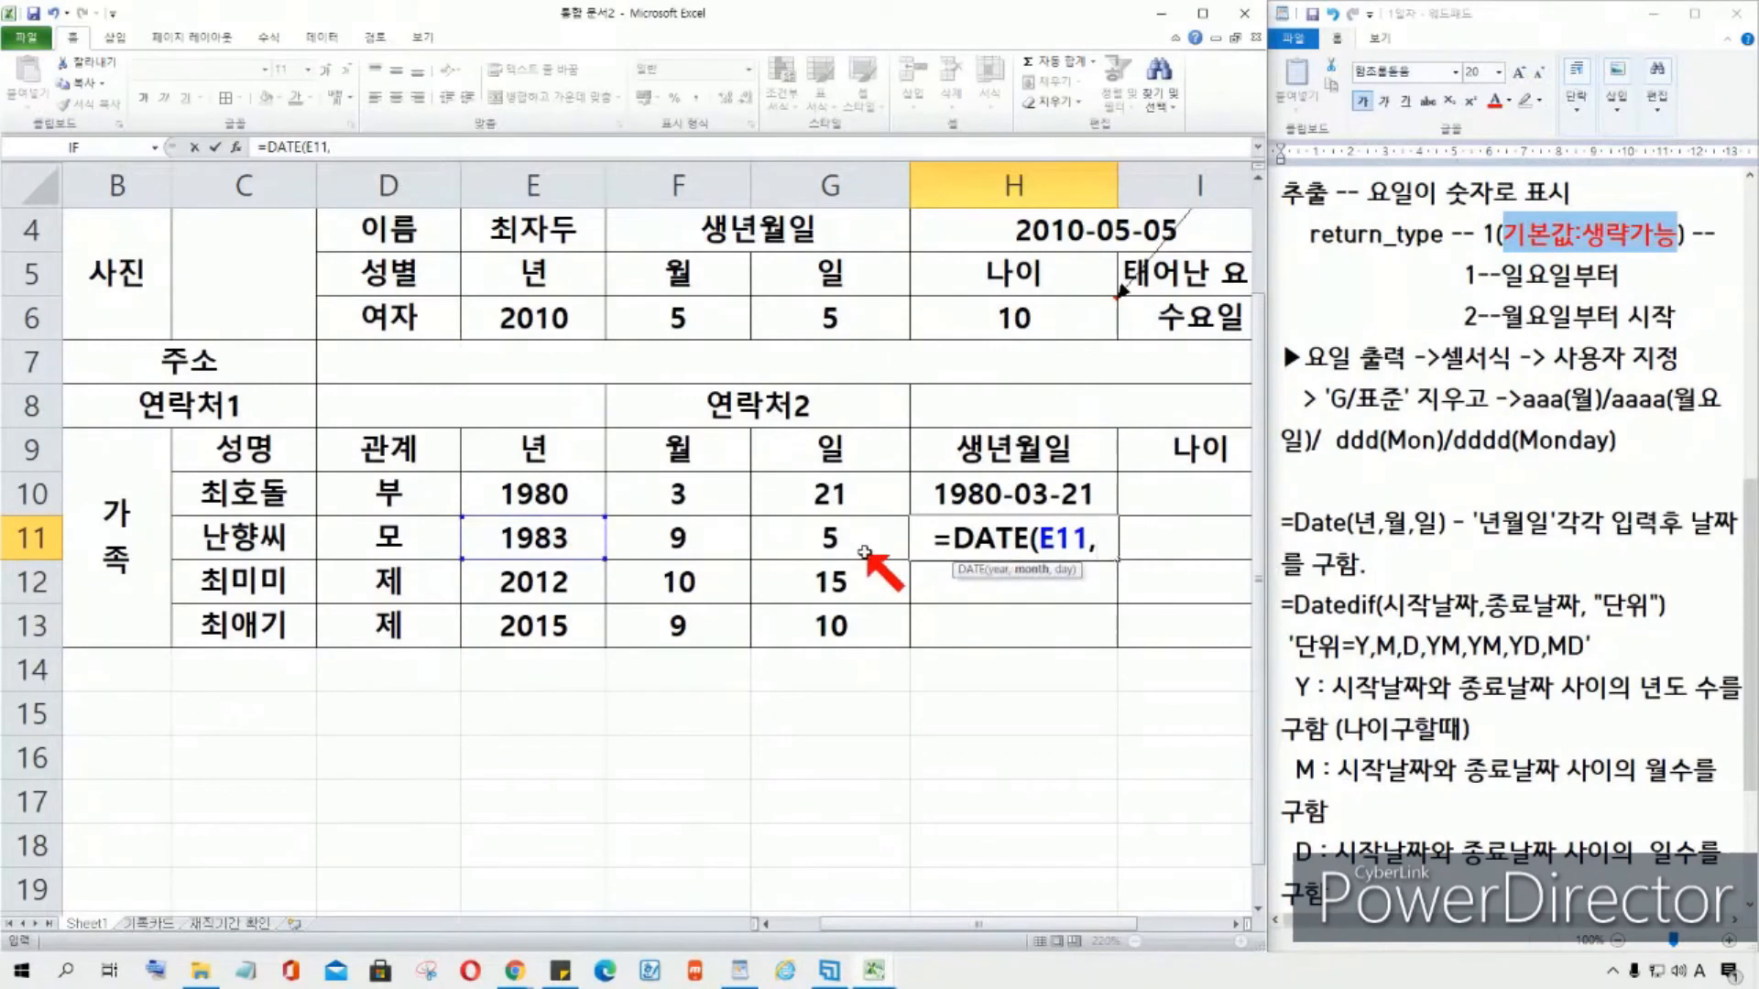
click(700, 548)
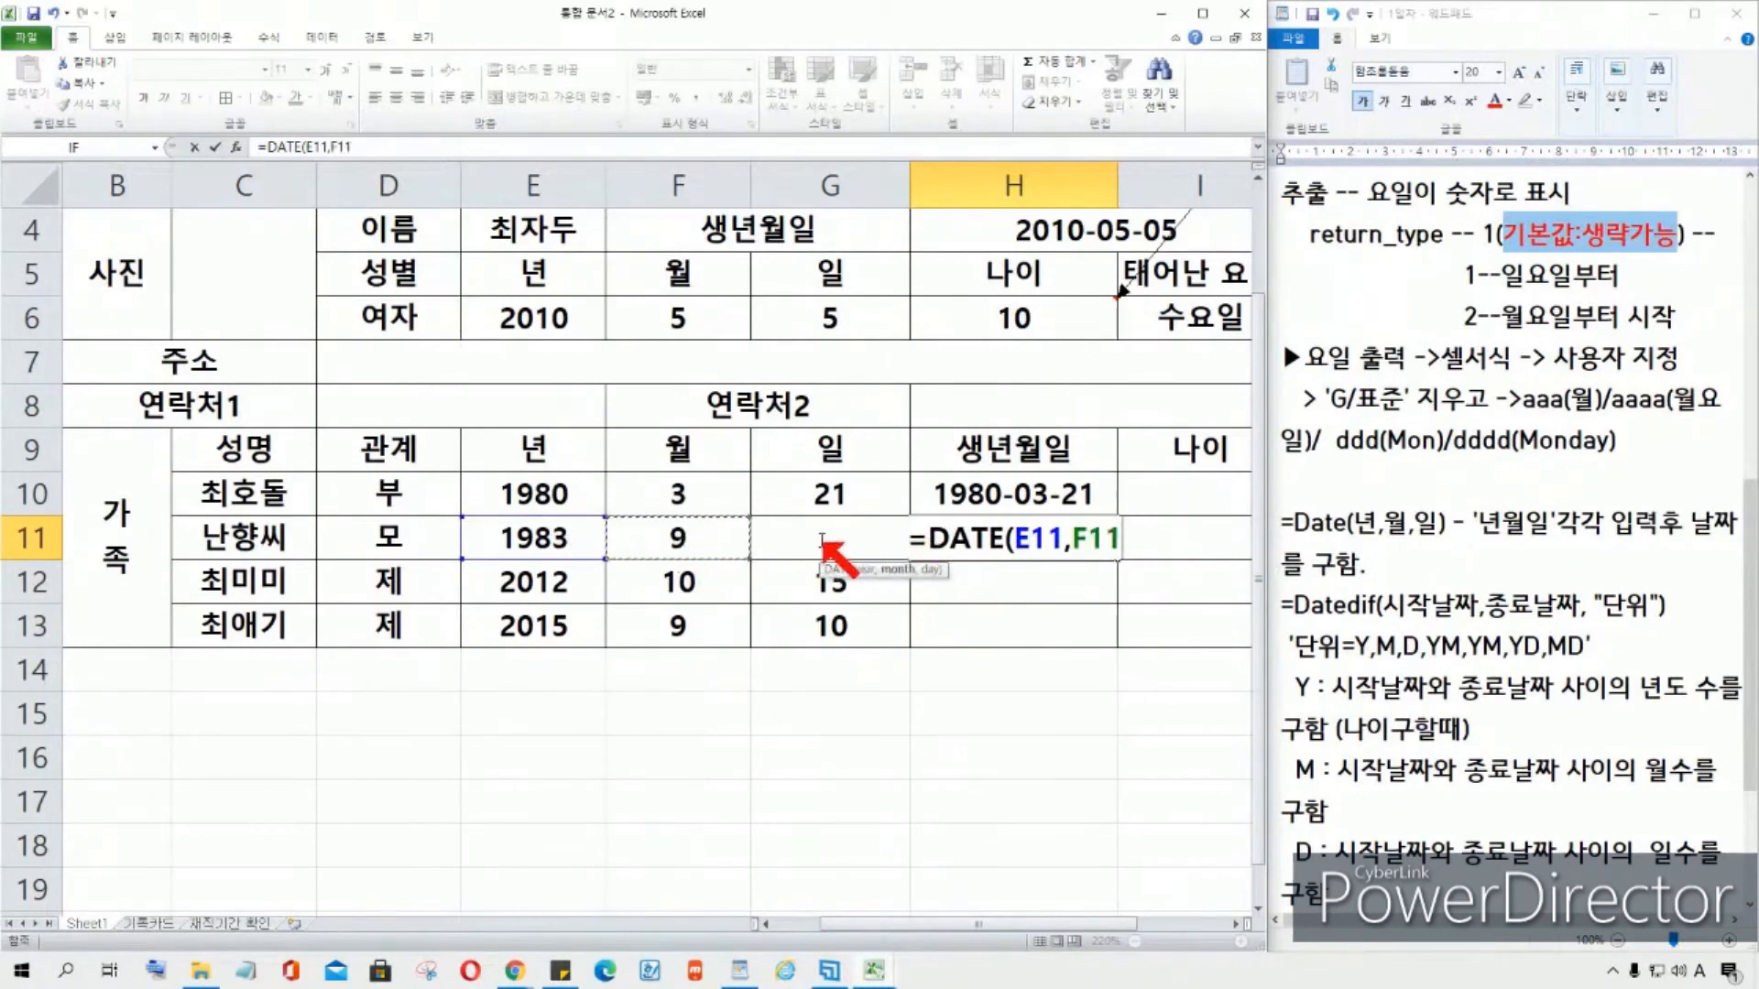
text(,)
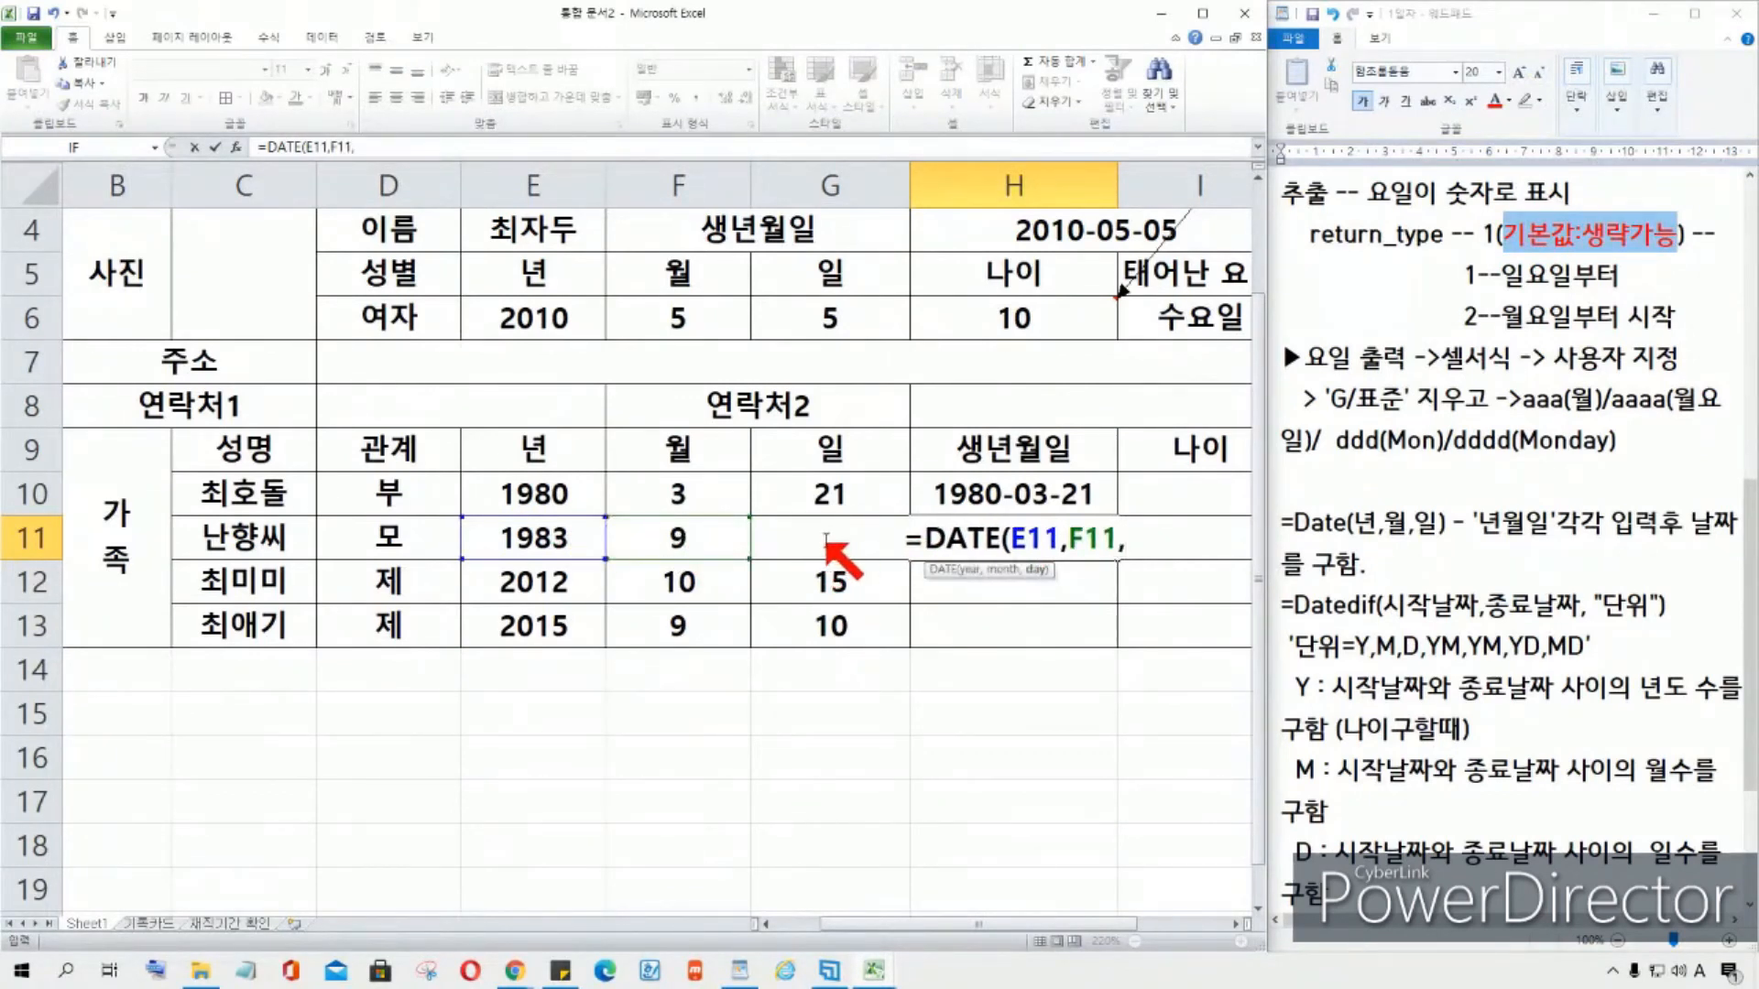
click(832, 575)
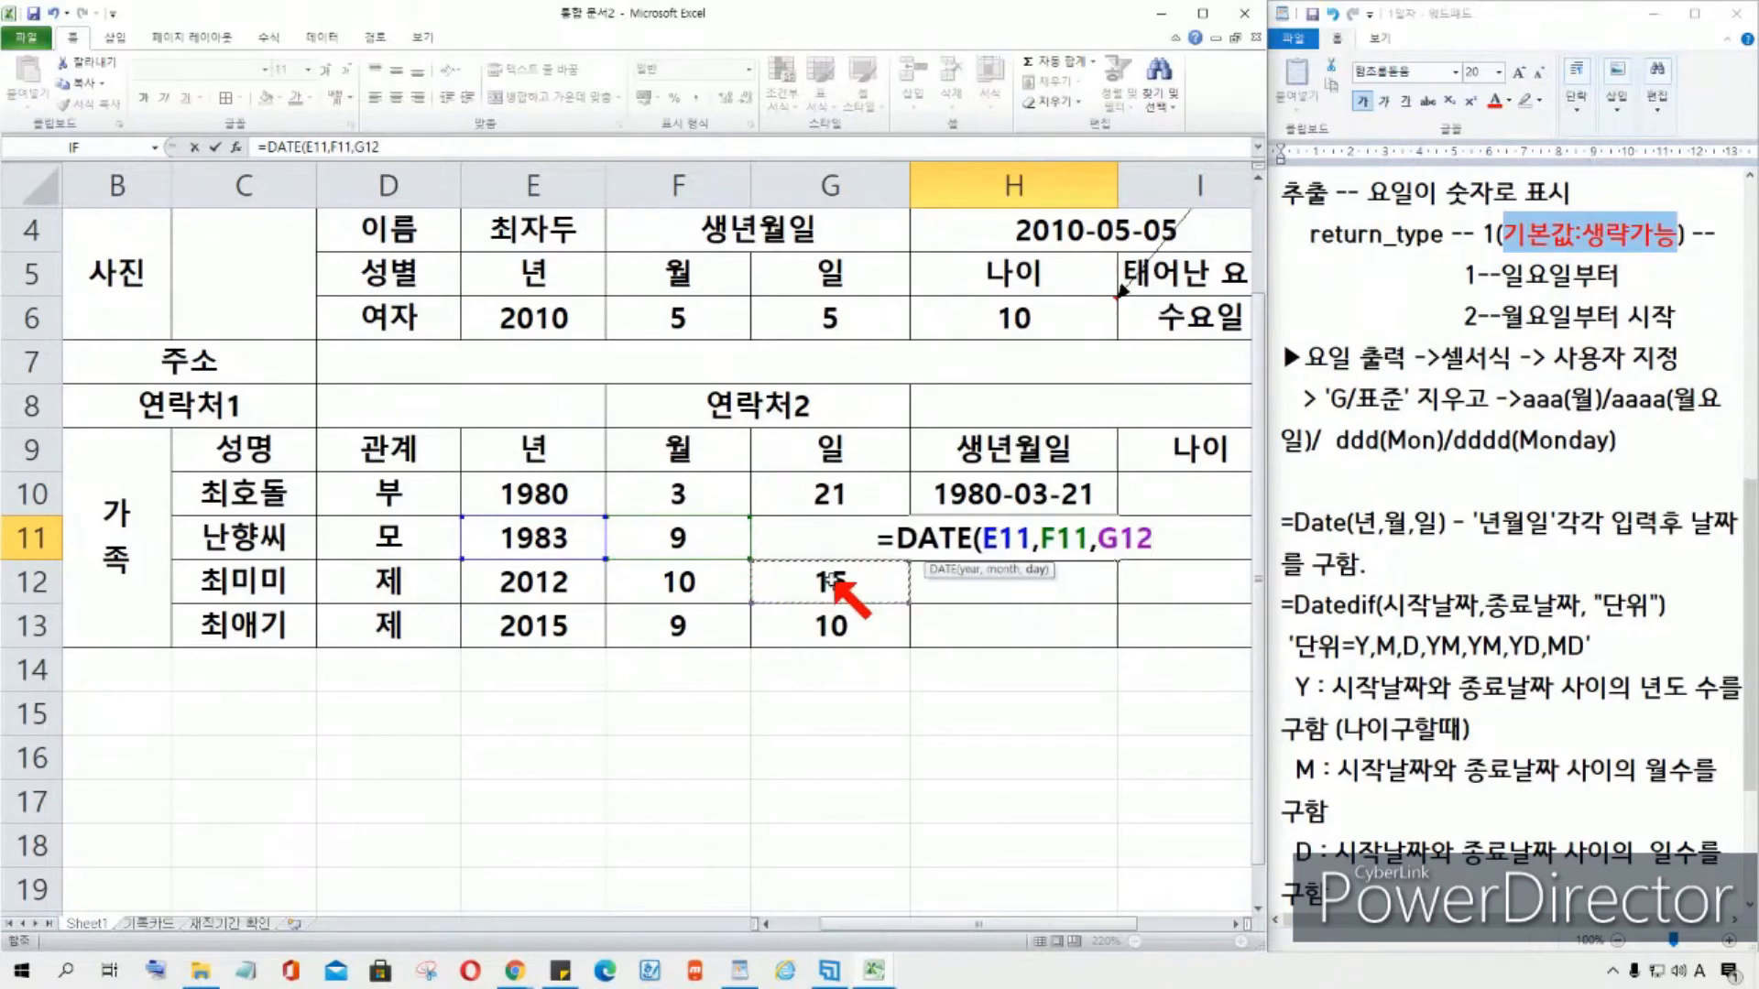
key(Up)
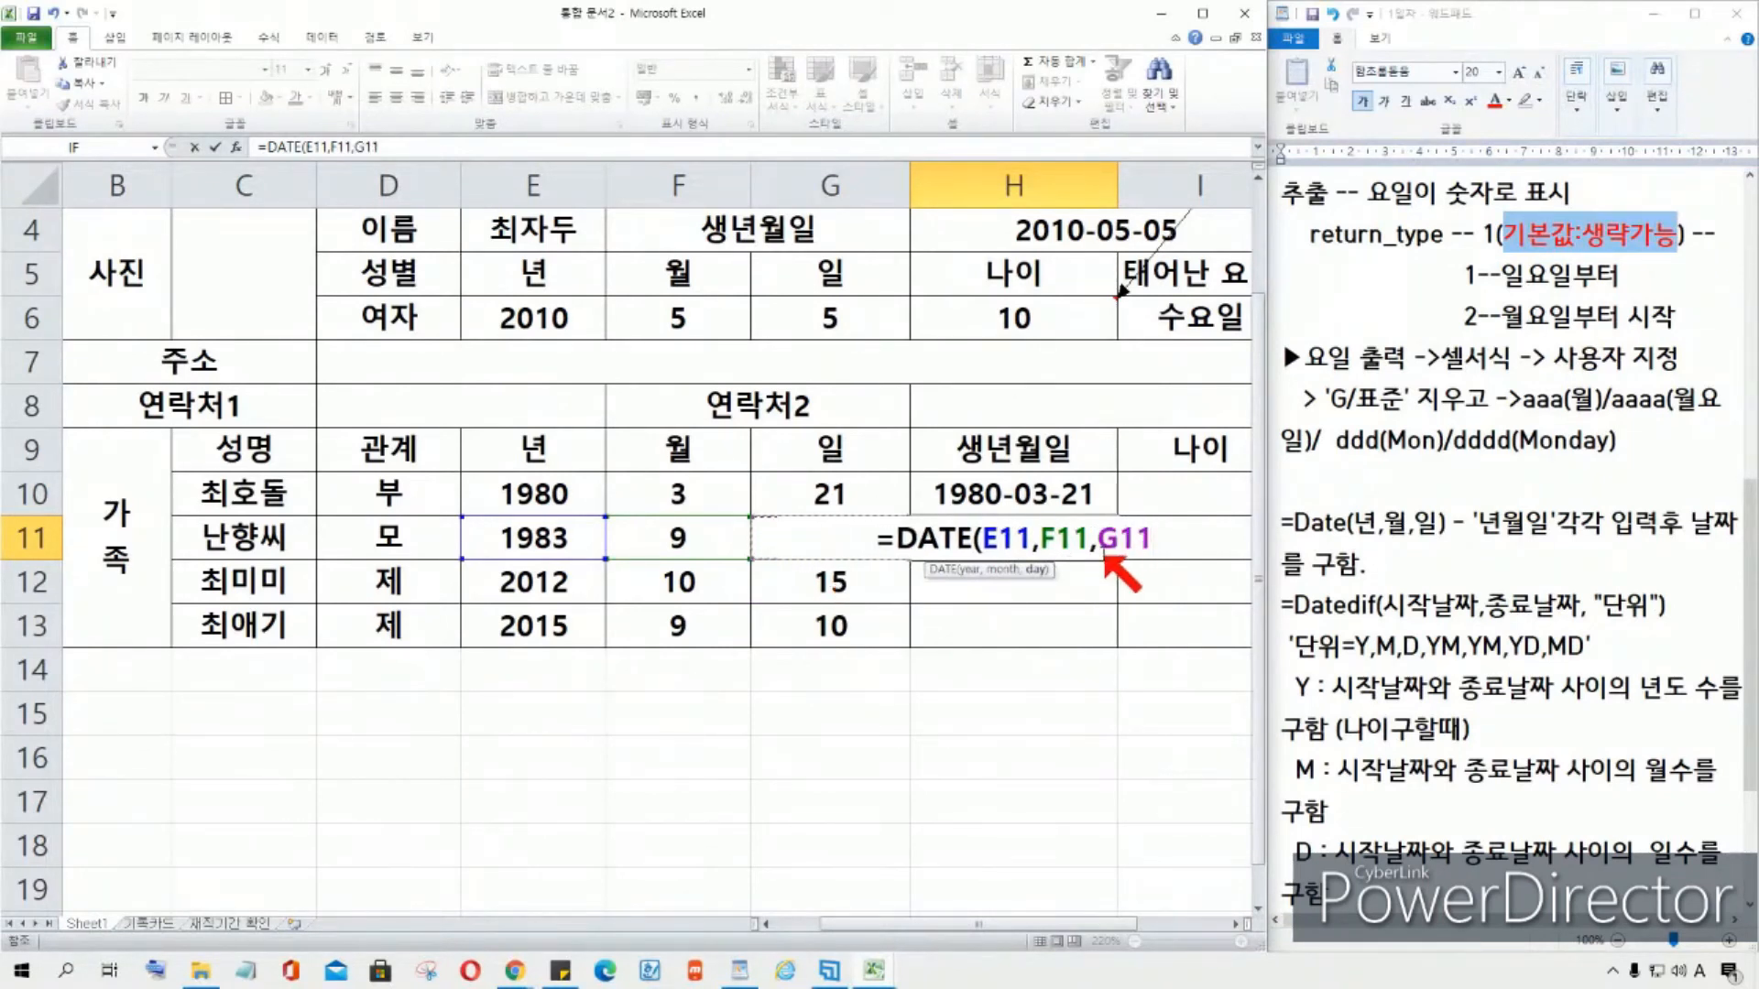
key(Return)
Step: Fill the DATE formula from H11 down to H13 for the remaining family members
click(1112, 555)
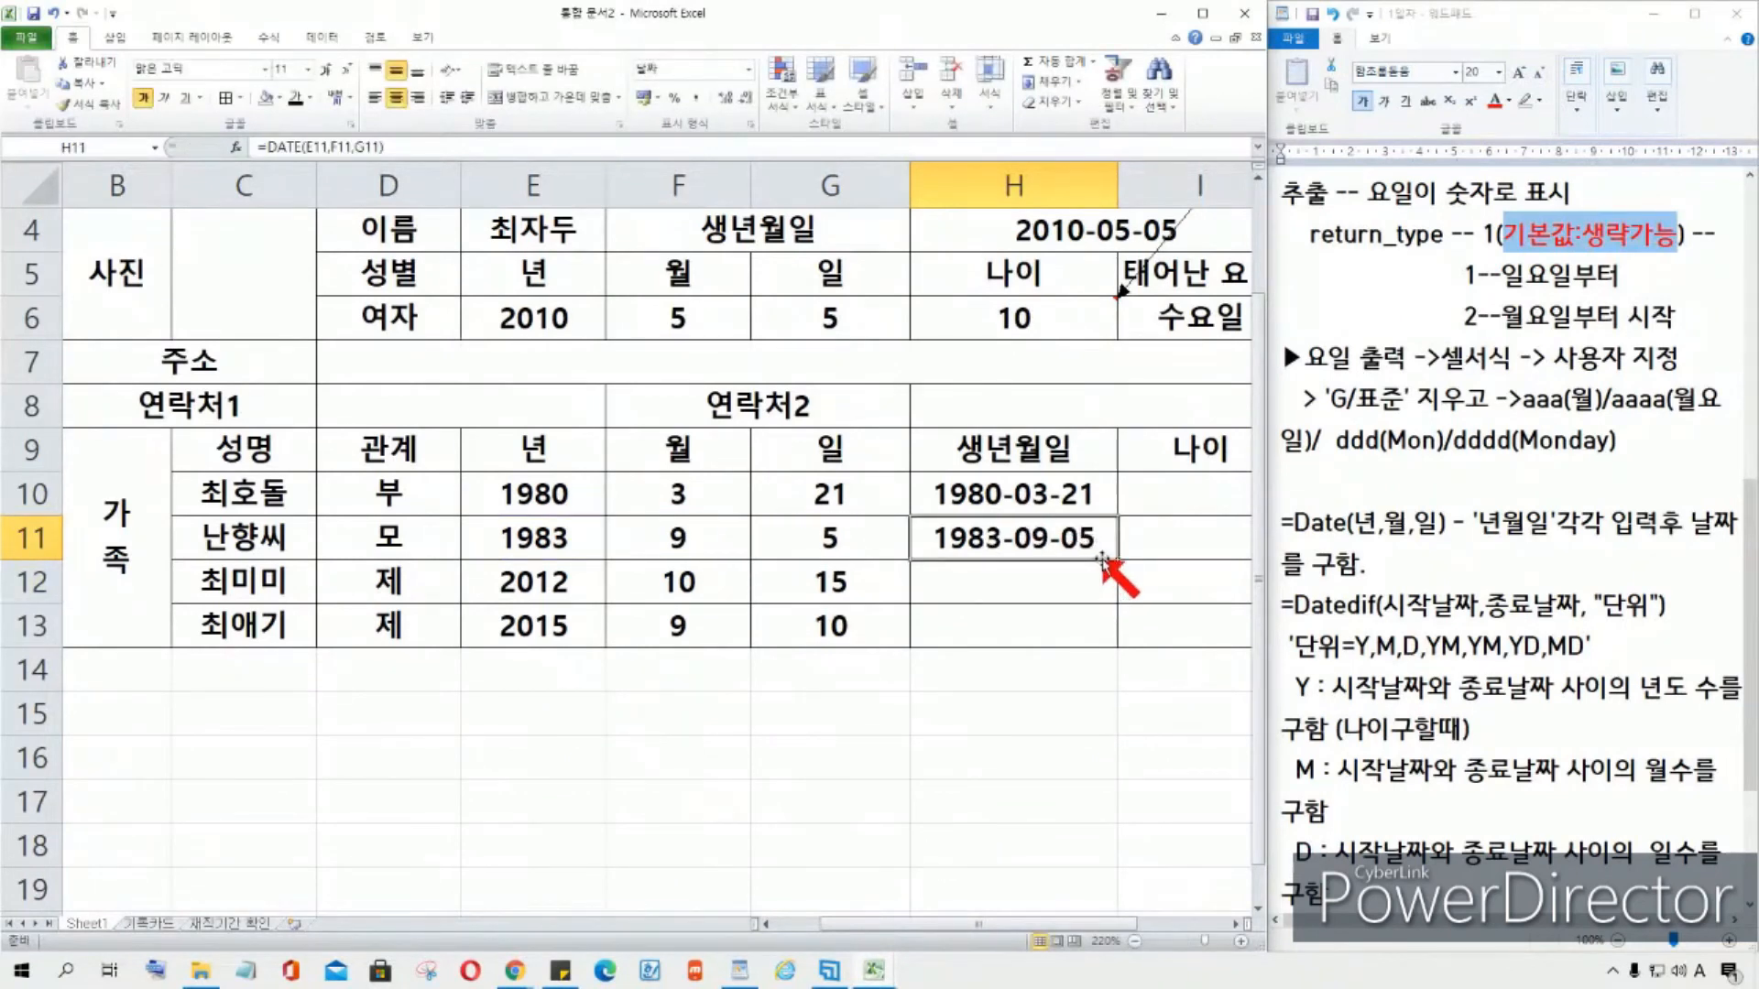
drag(1118, 558, 1116, 645)
click(1017, 696)
Step: Bring the family age column into view and review the DATE formula in H10 alongside the empty age cell I10
click(1186, 508)
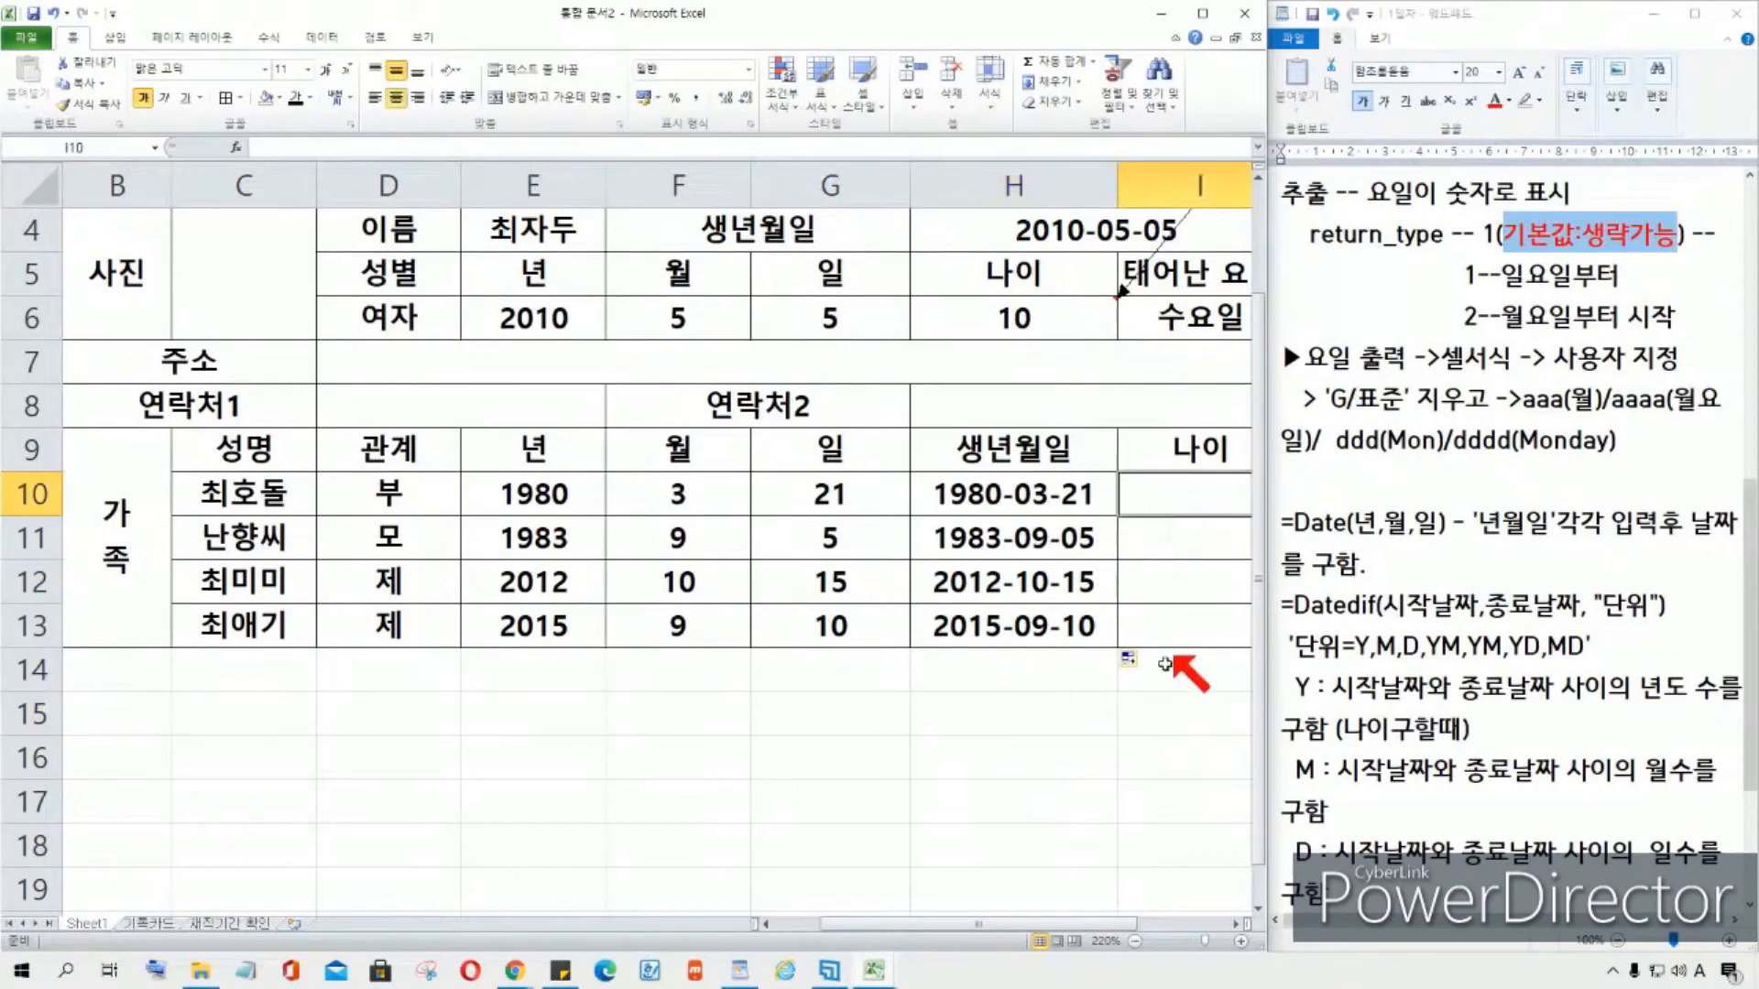
drag(1114, 925, 1160, 925)
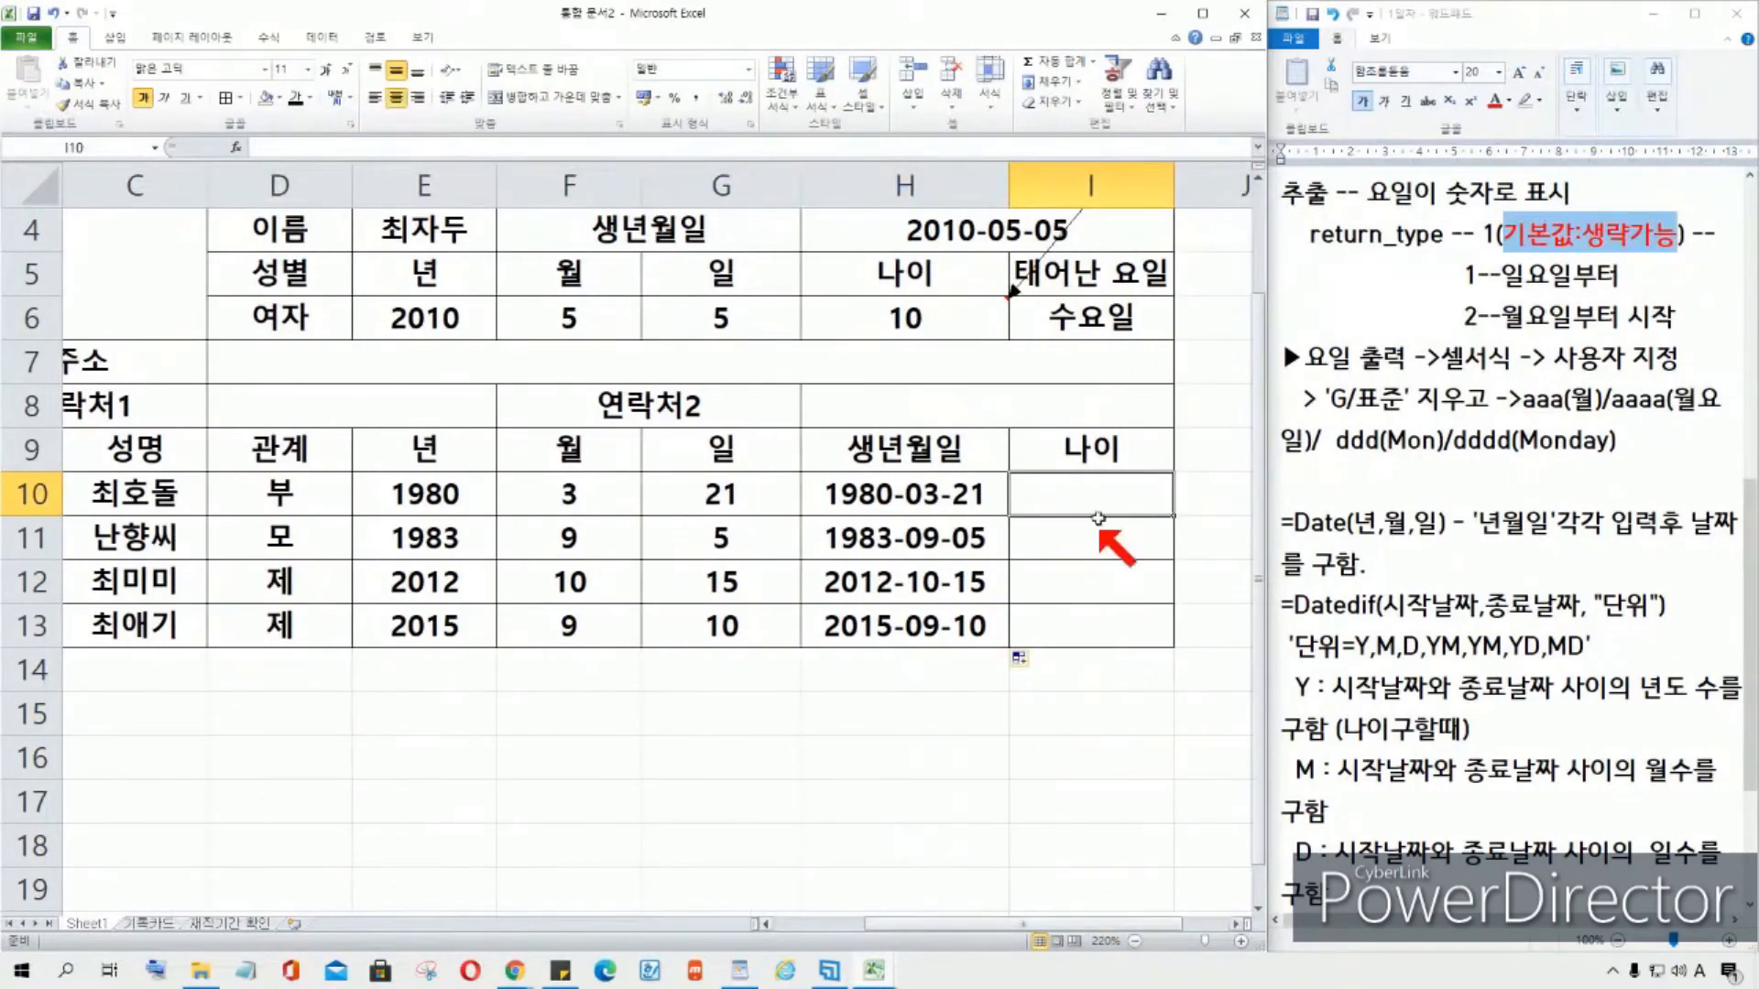
click(905, 509)
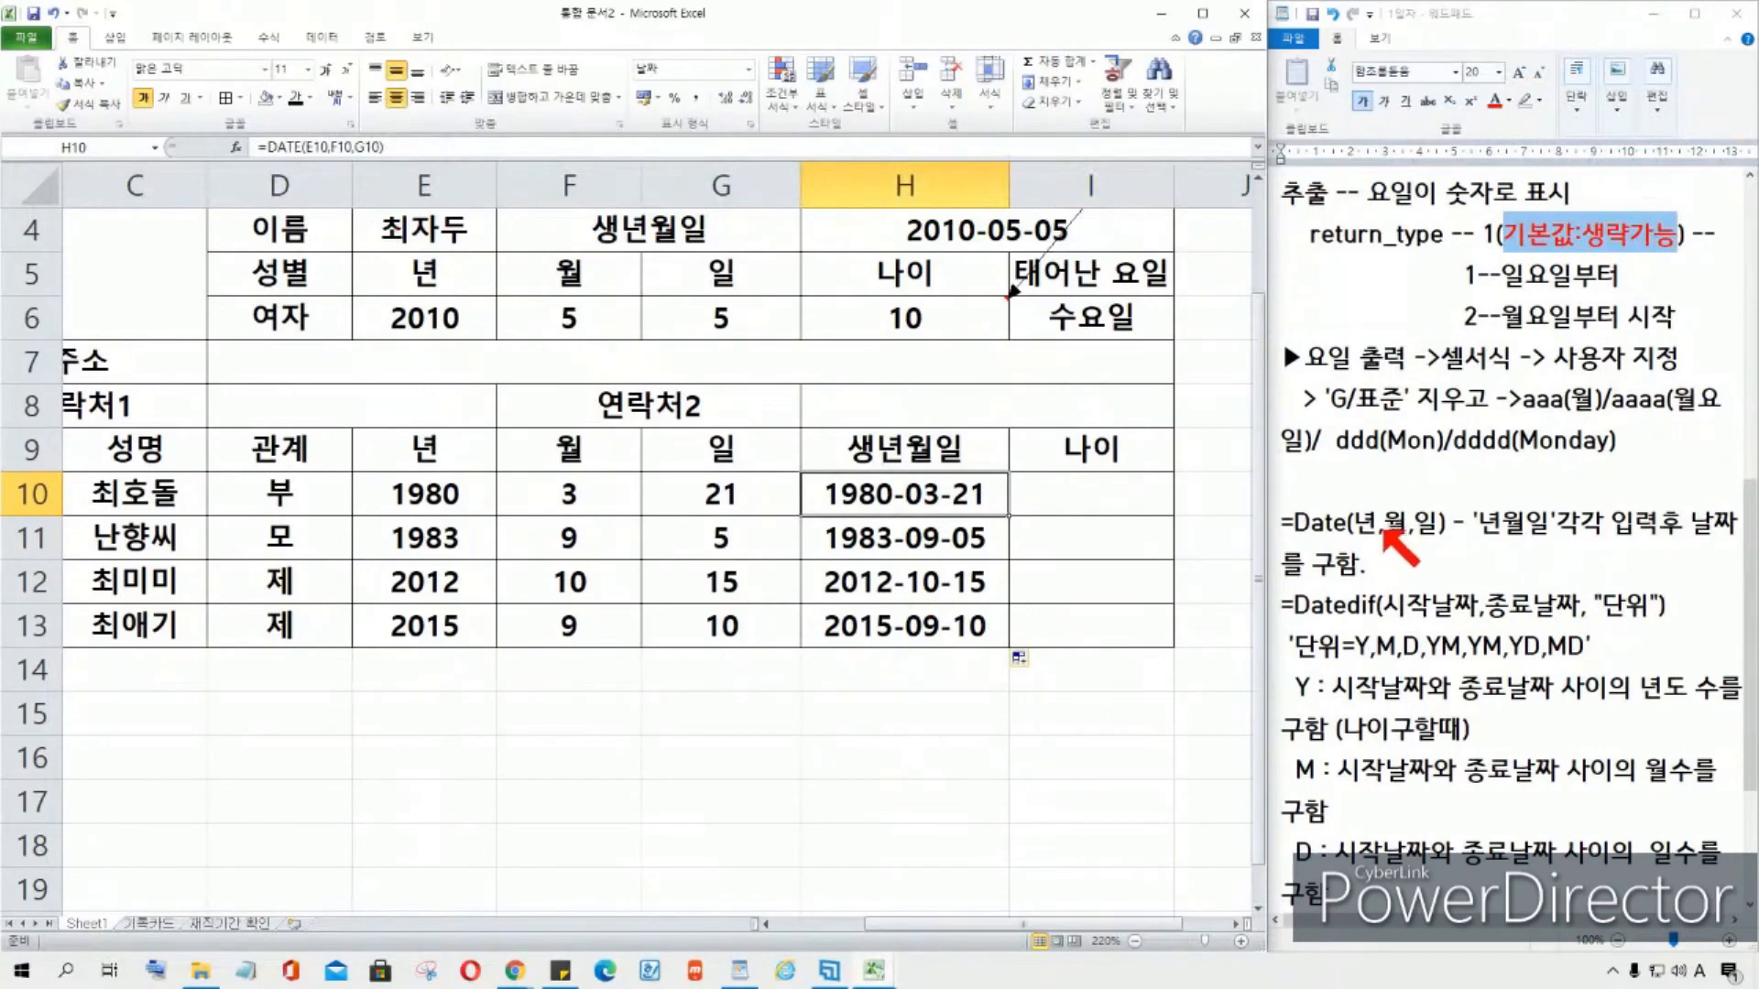
click(1090, 494)
scroll(996, 327, up, 1)
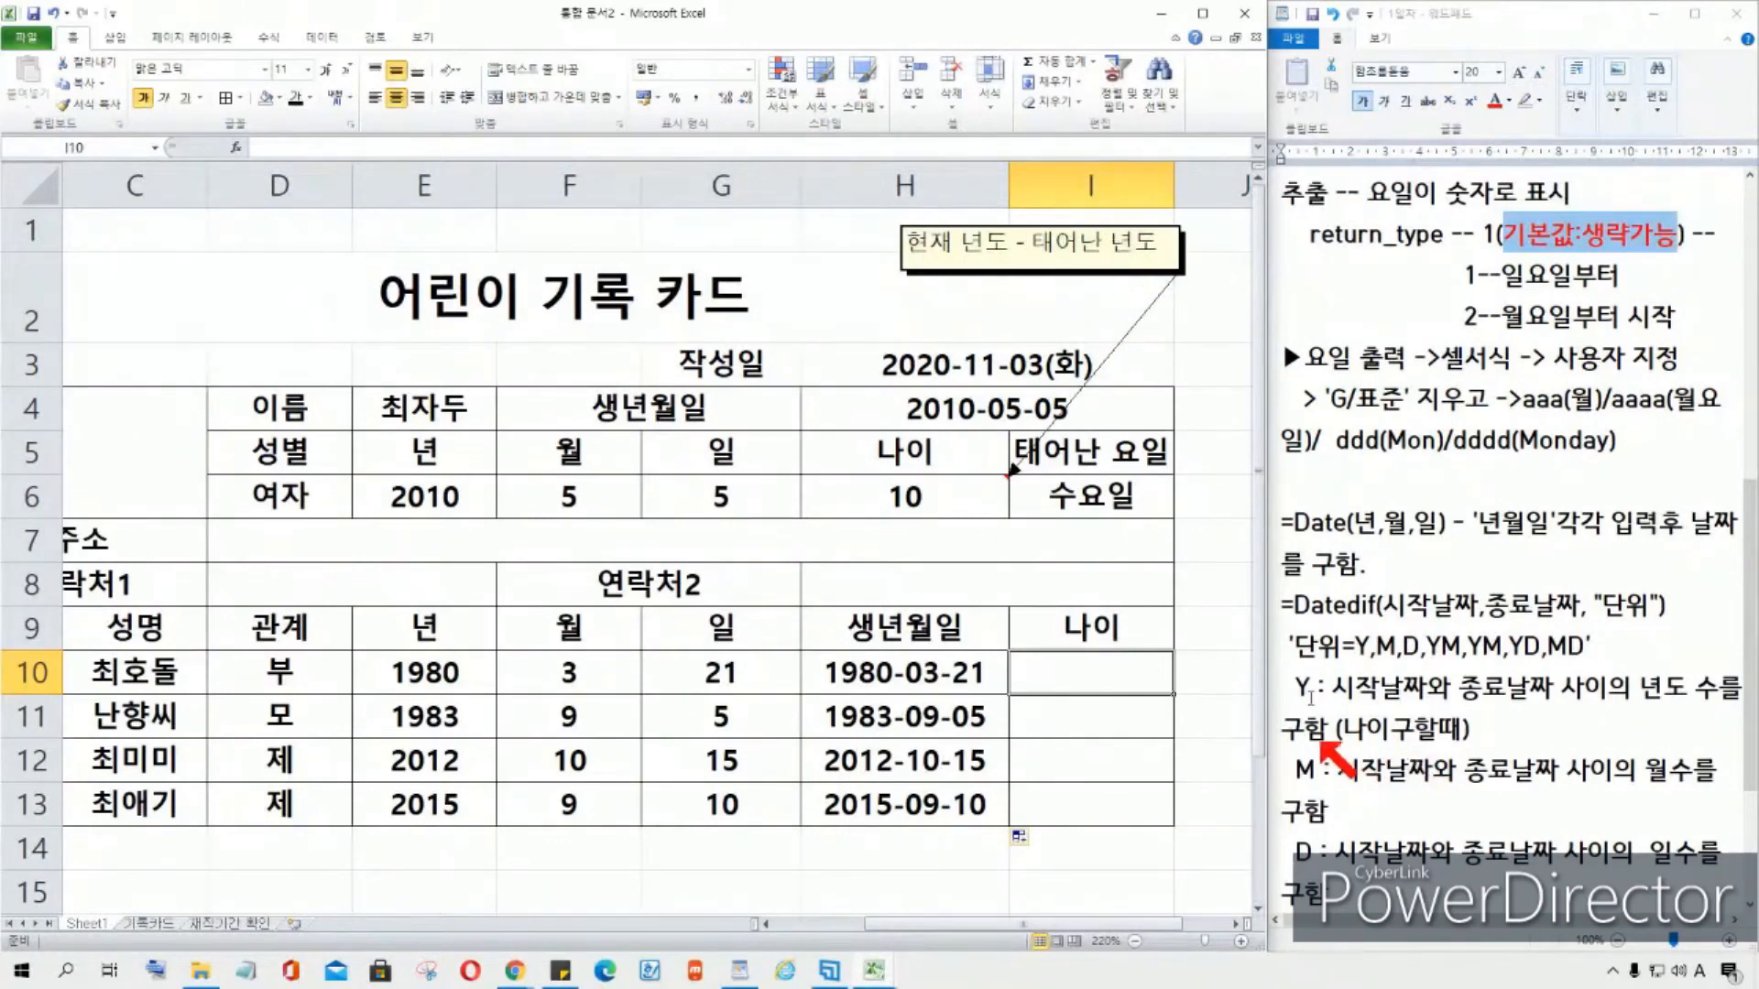
Step: Switch to the WordPad notes and colour the =Datedif(시작날짜,종료날짜, "단위") line red
click(1287, 607)
drag(1682, 603, 1282, 604)
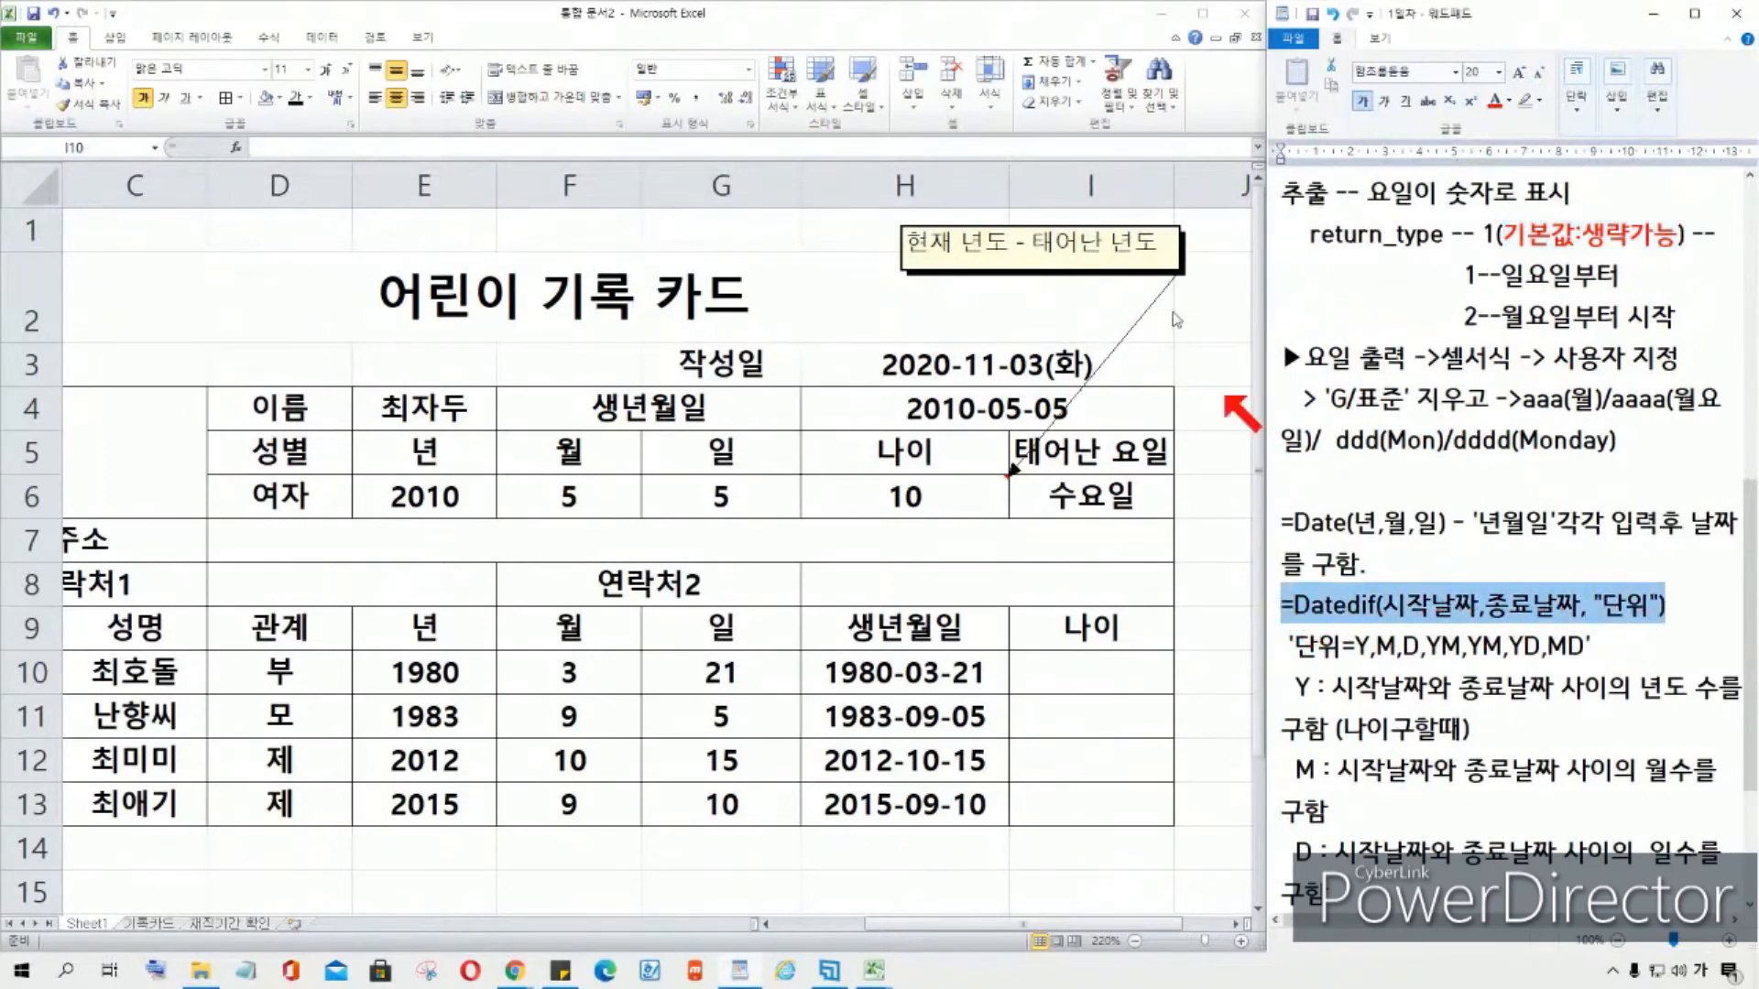
click(1495, 102)
click(1644, 664)
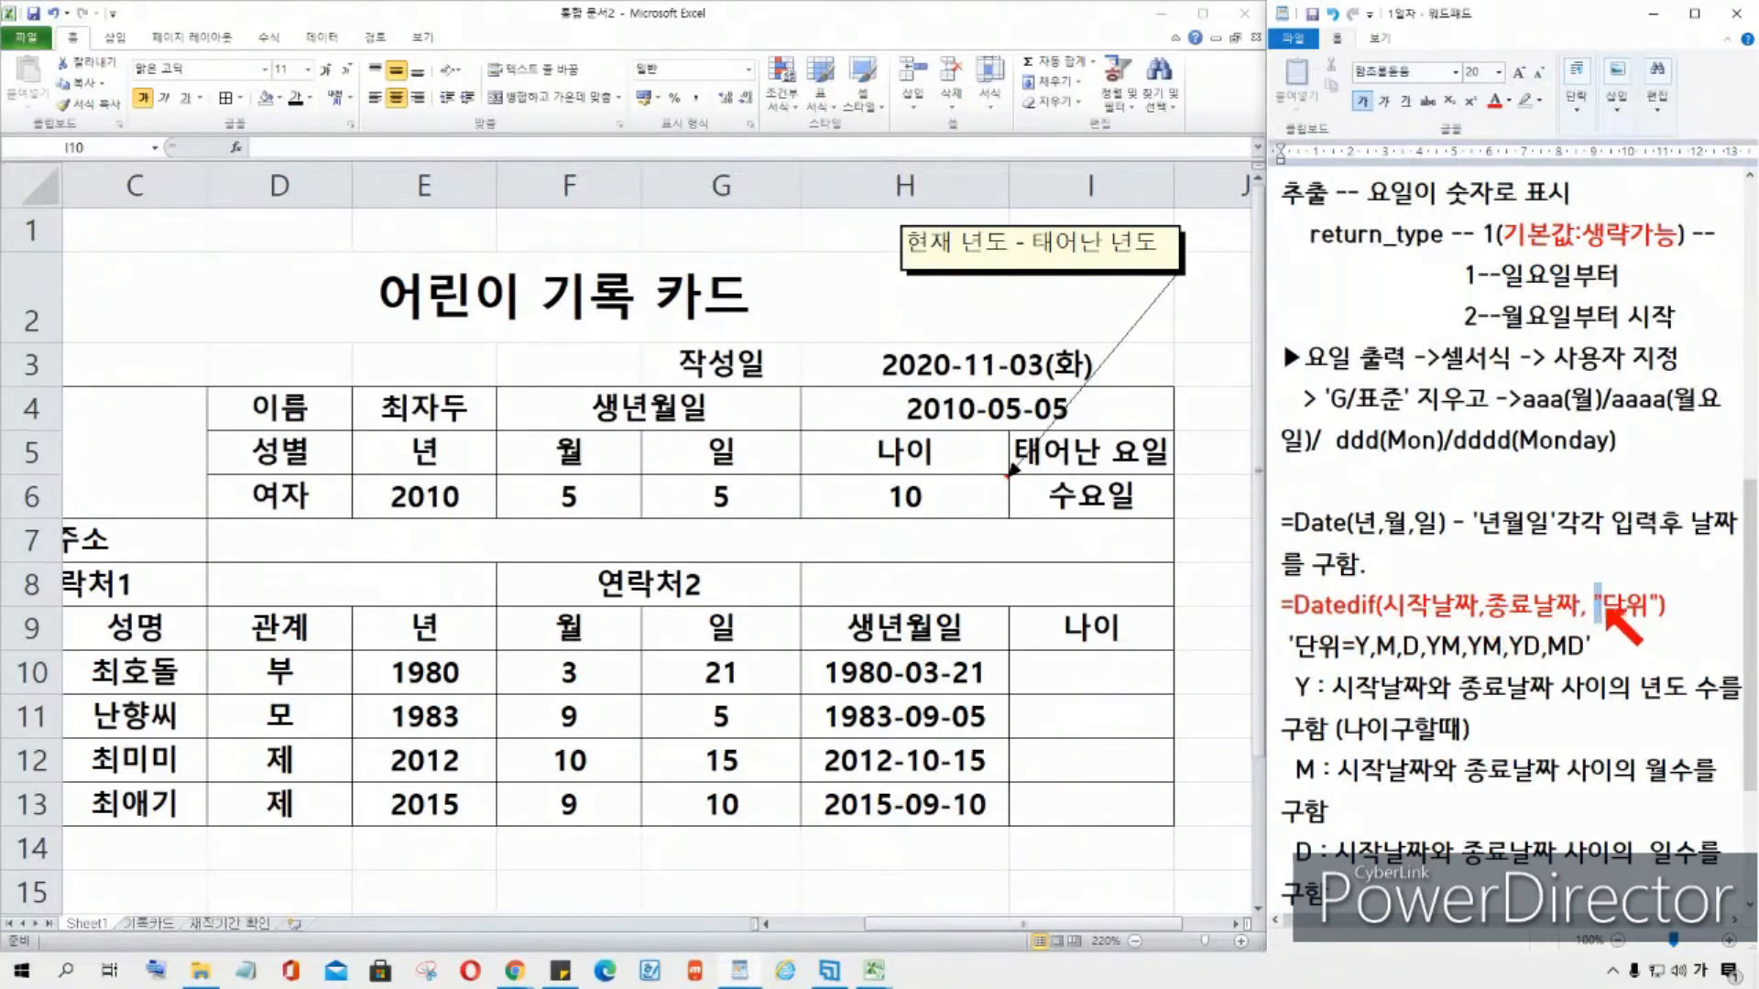
Step: Highlight the "단위" argument and delete the duplicate YM from the list of DATEDIF units
drag(1595, 606, 1665, 606)
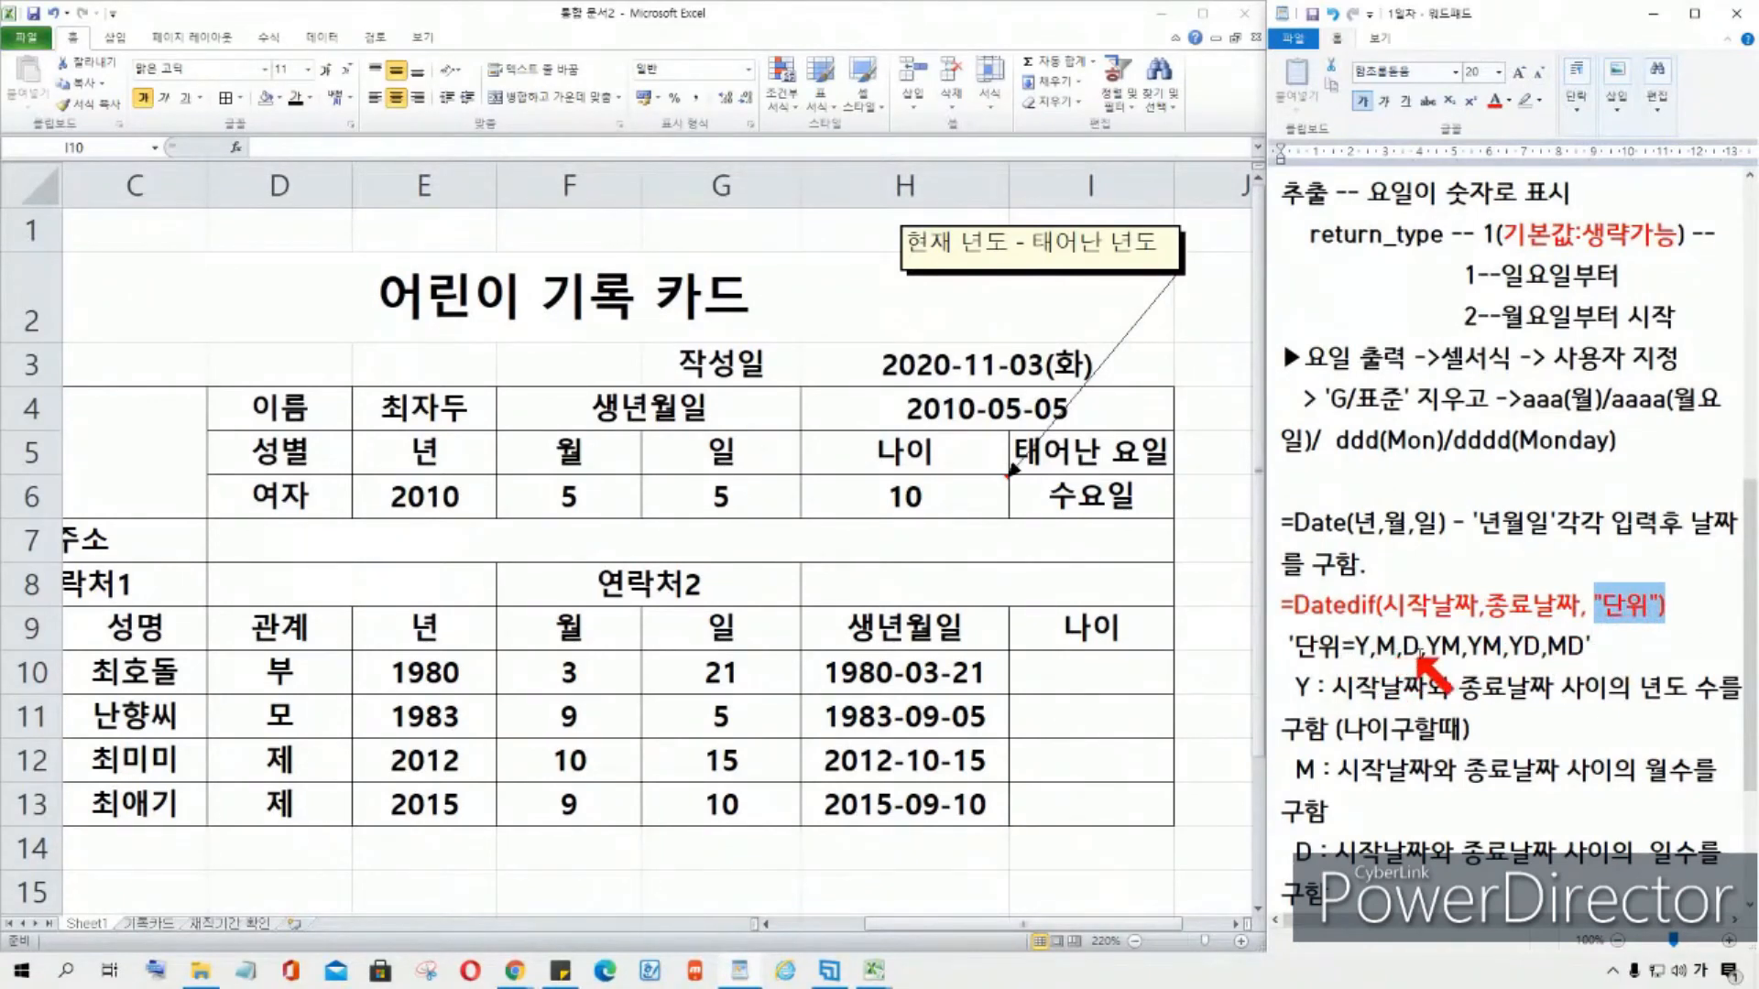
drag(1441, 646, 1461, 648)
key(BackSpace)
key(BackSpace)
key(BackSpace)
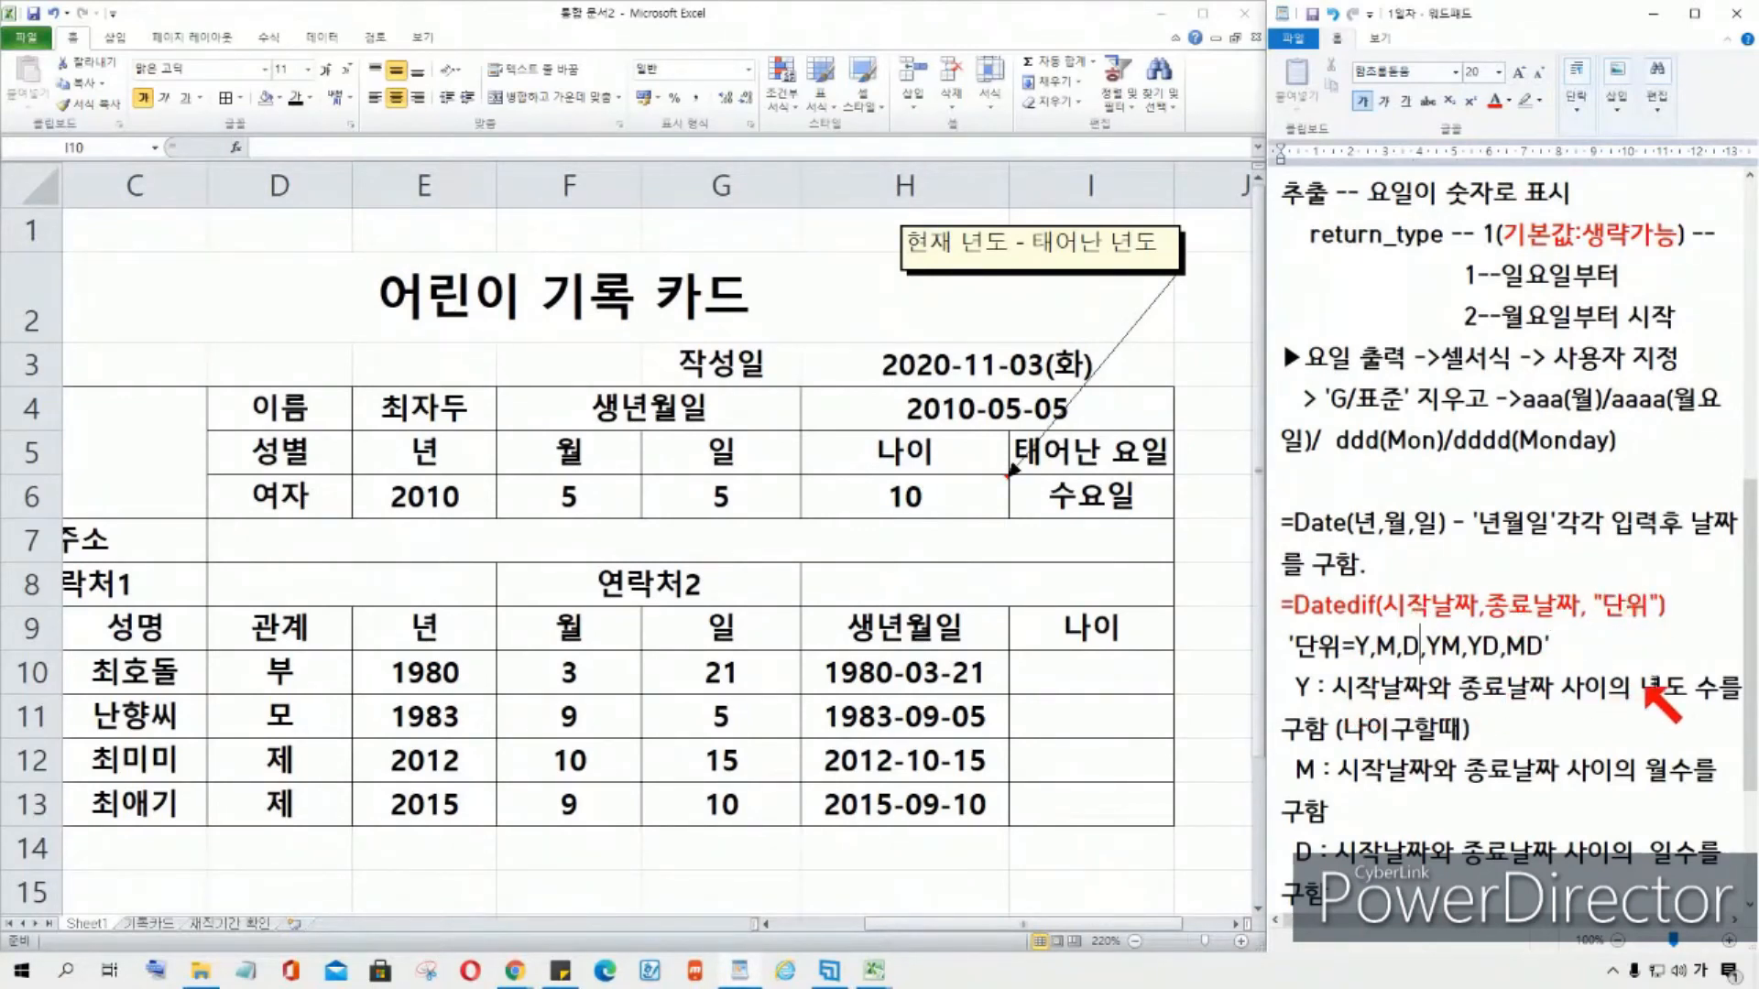
Step: Colour the words 나이구할때 in the Y unit description of the notes red
drag(1367, 731, 1463, 730)
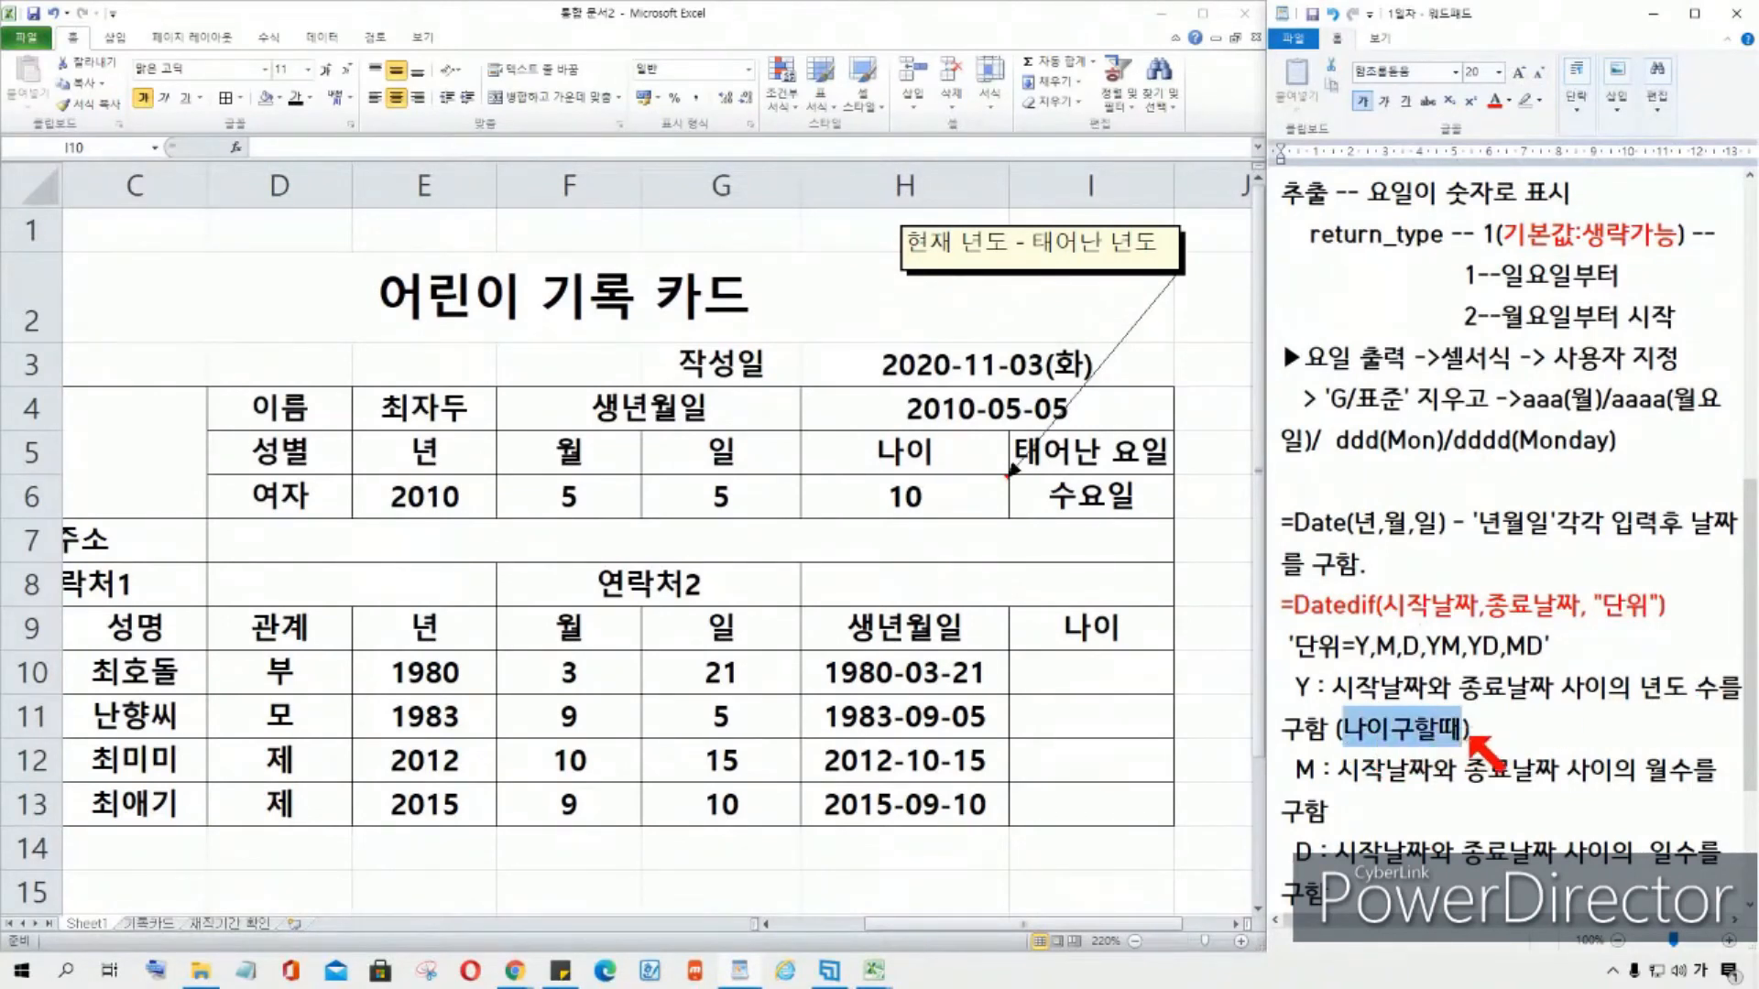
click(1495, 103)
click(1536, 688)
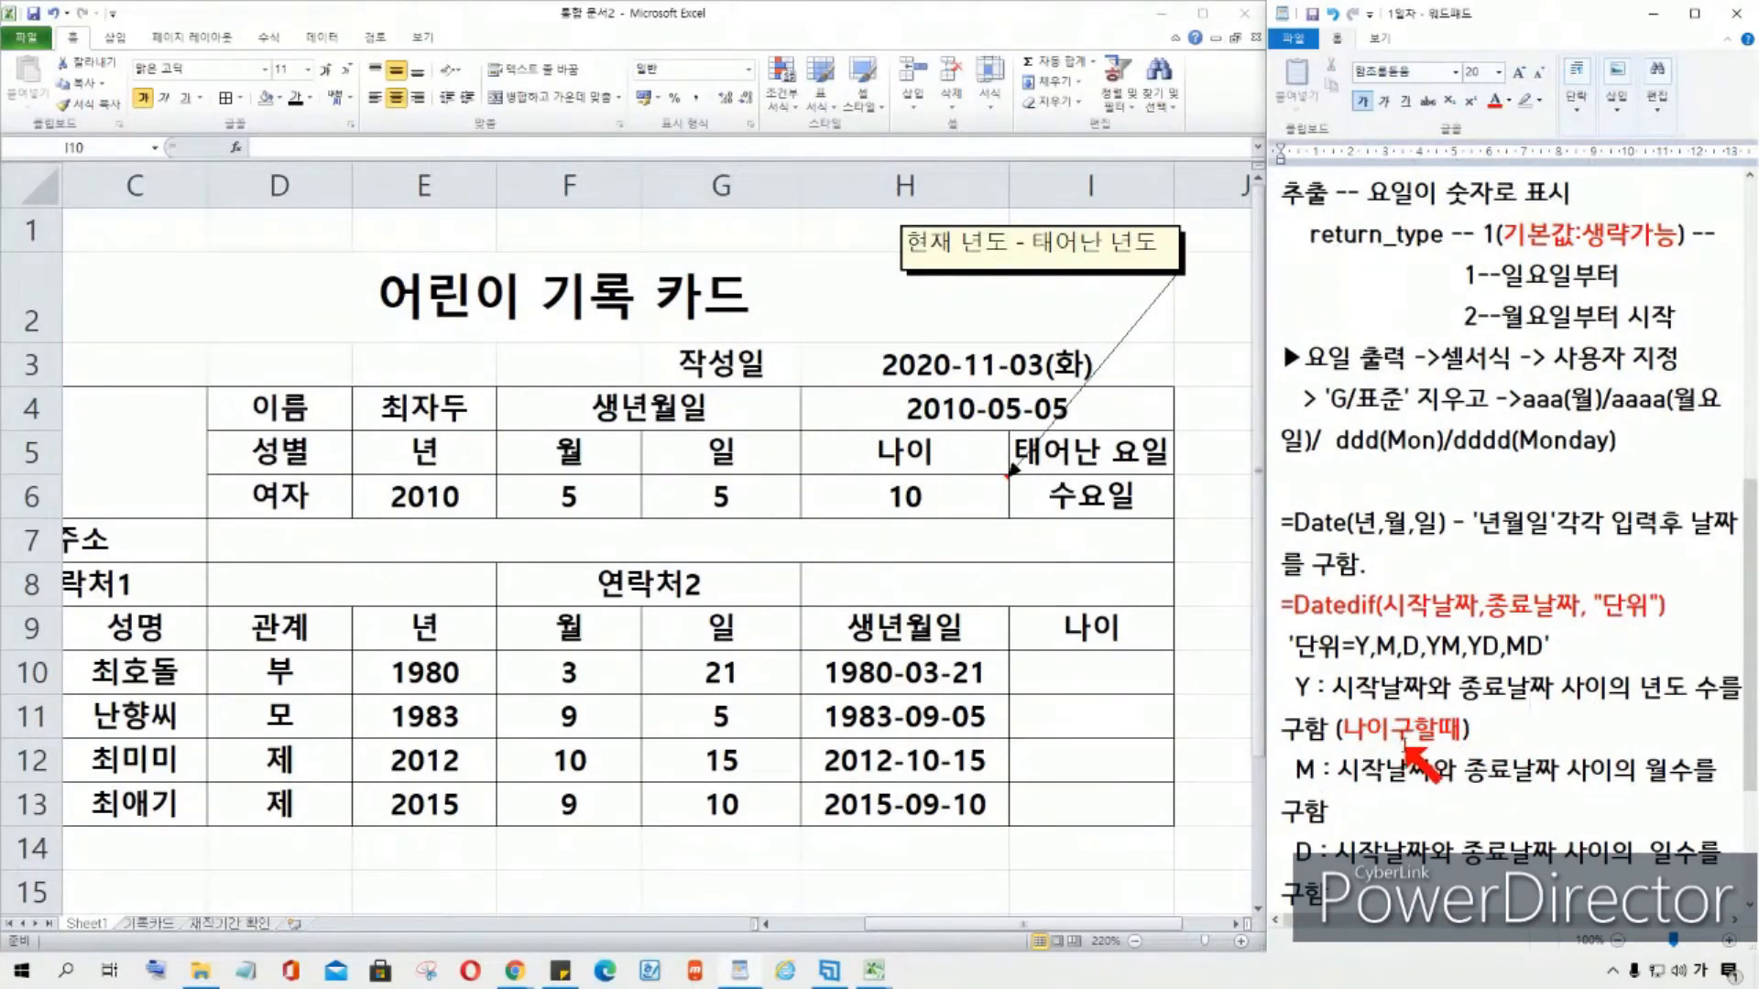
Step: Insert 예: before 나이구할때 in the Y unit description and colour the whole bracketed phrase red
click(1348, 728)
text(ㅇ)
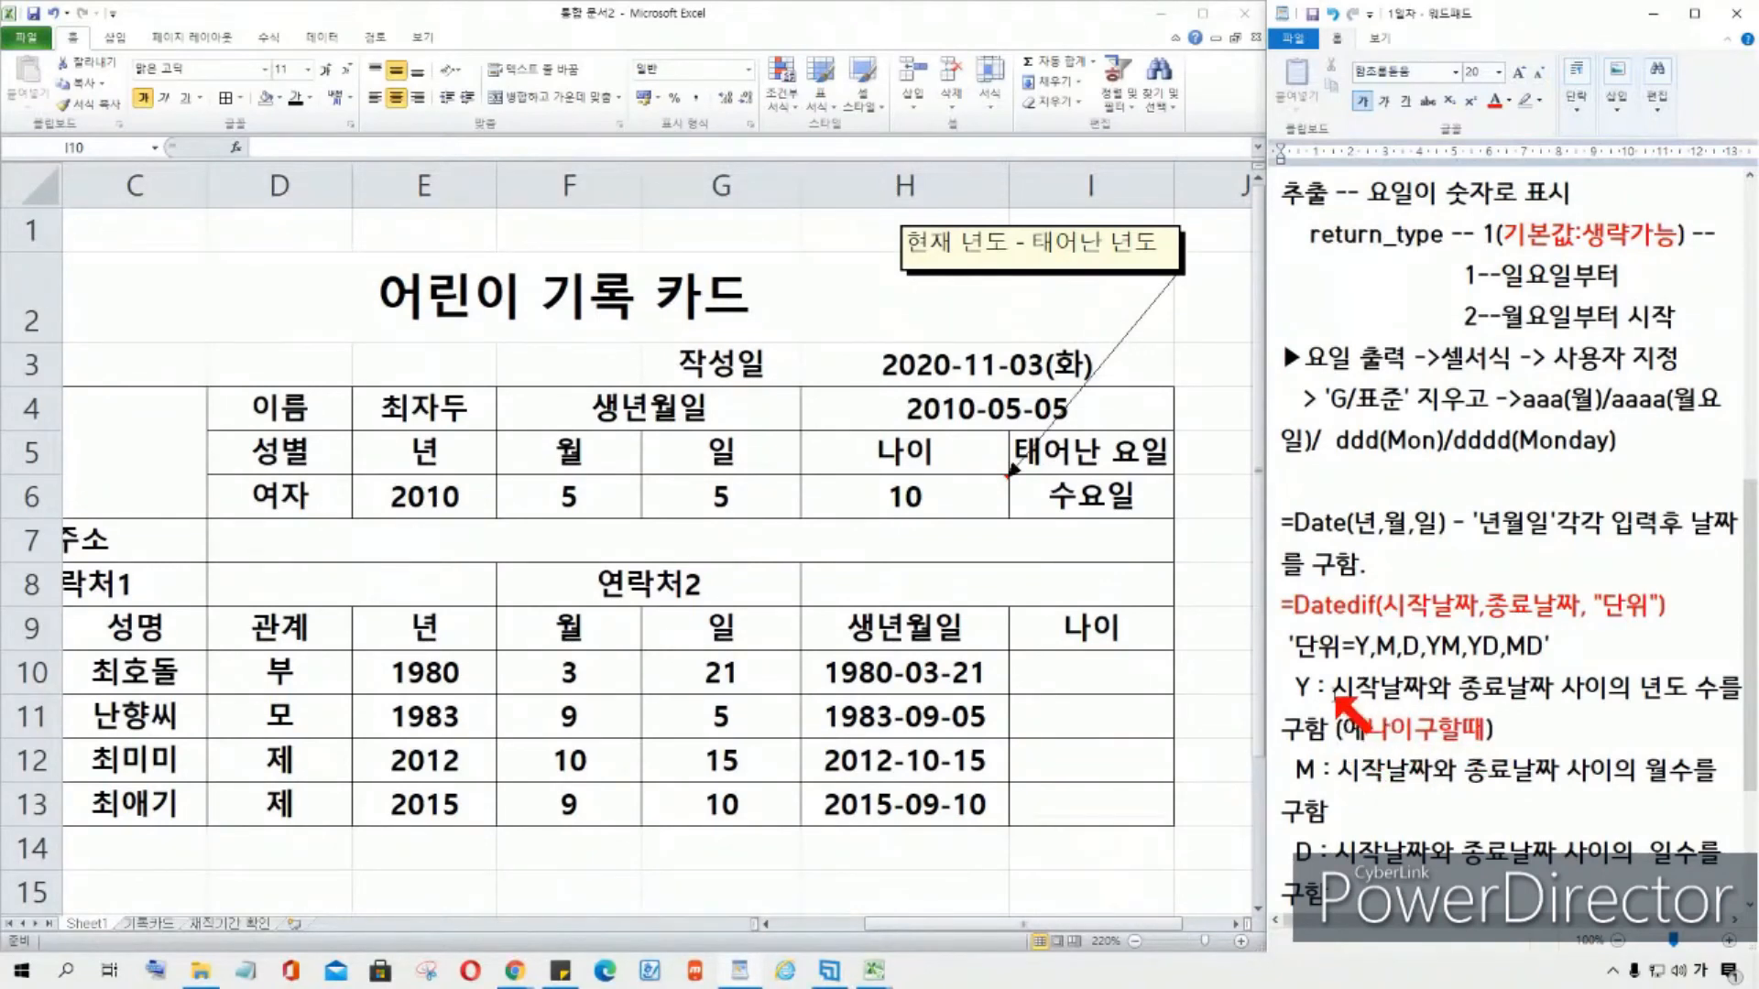
text(:)
drag(1343, 729, 1493, 728)
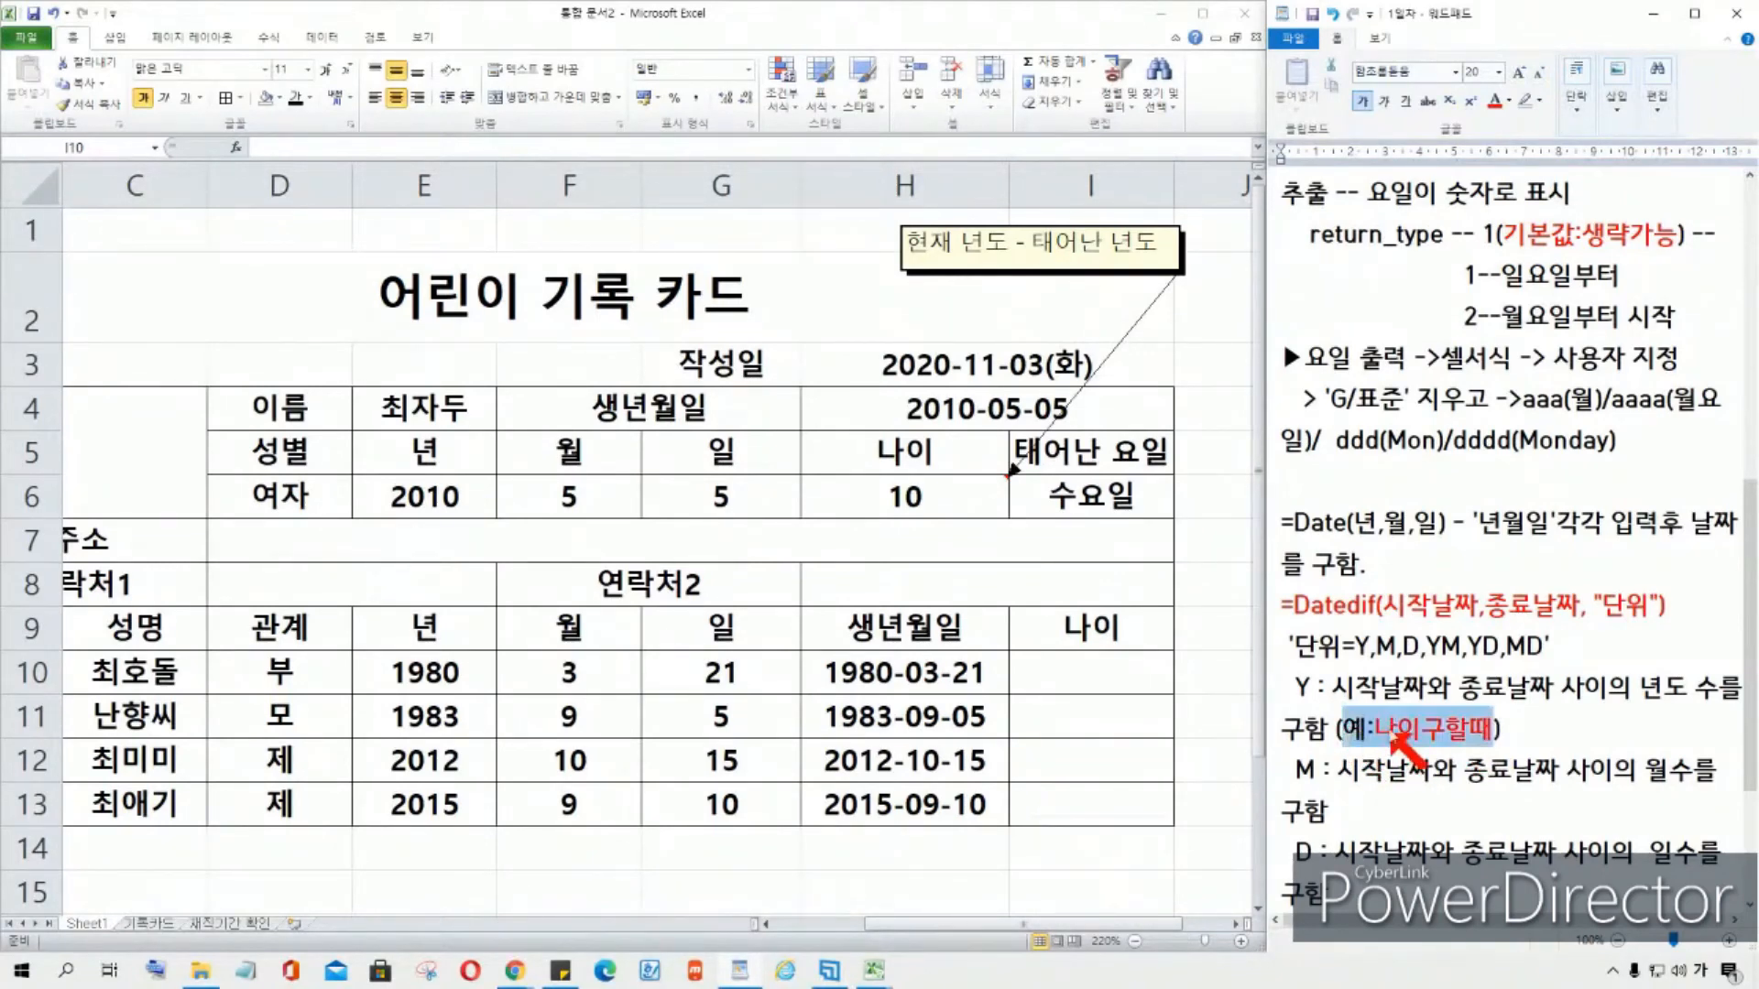
click(1495, 99)
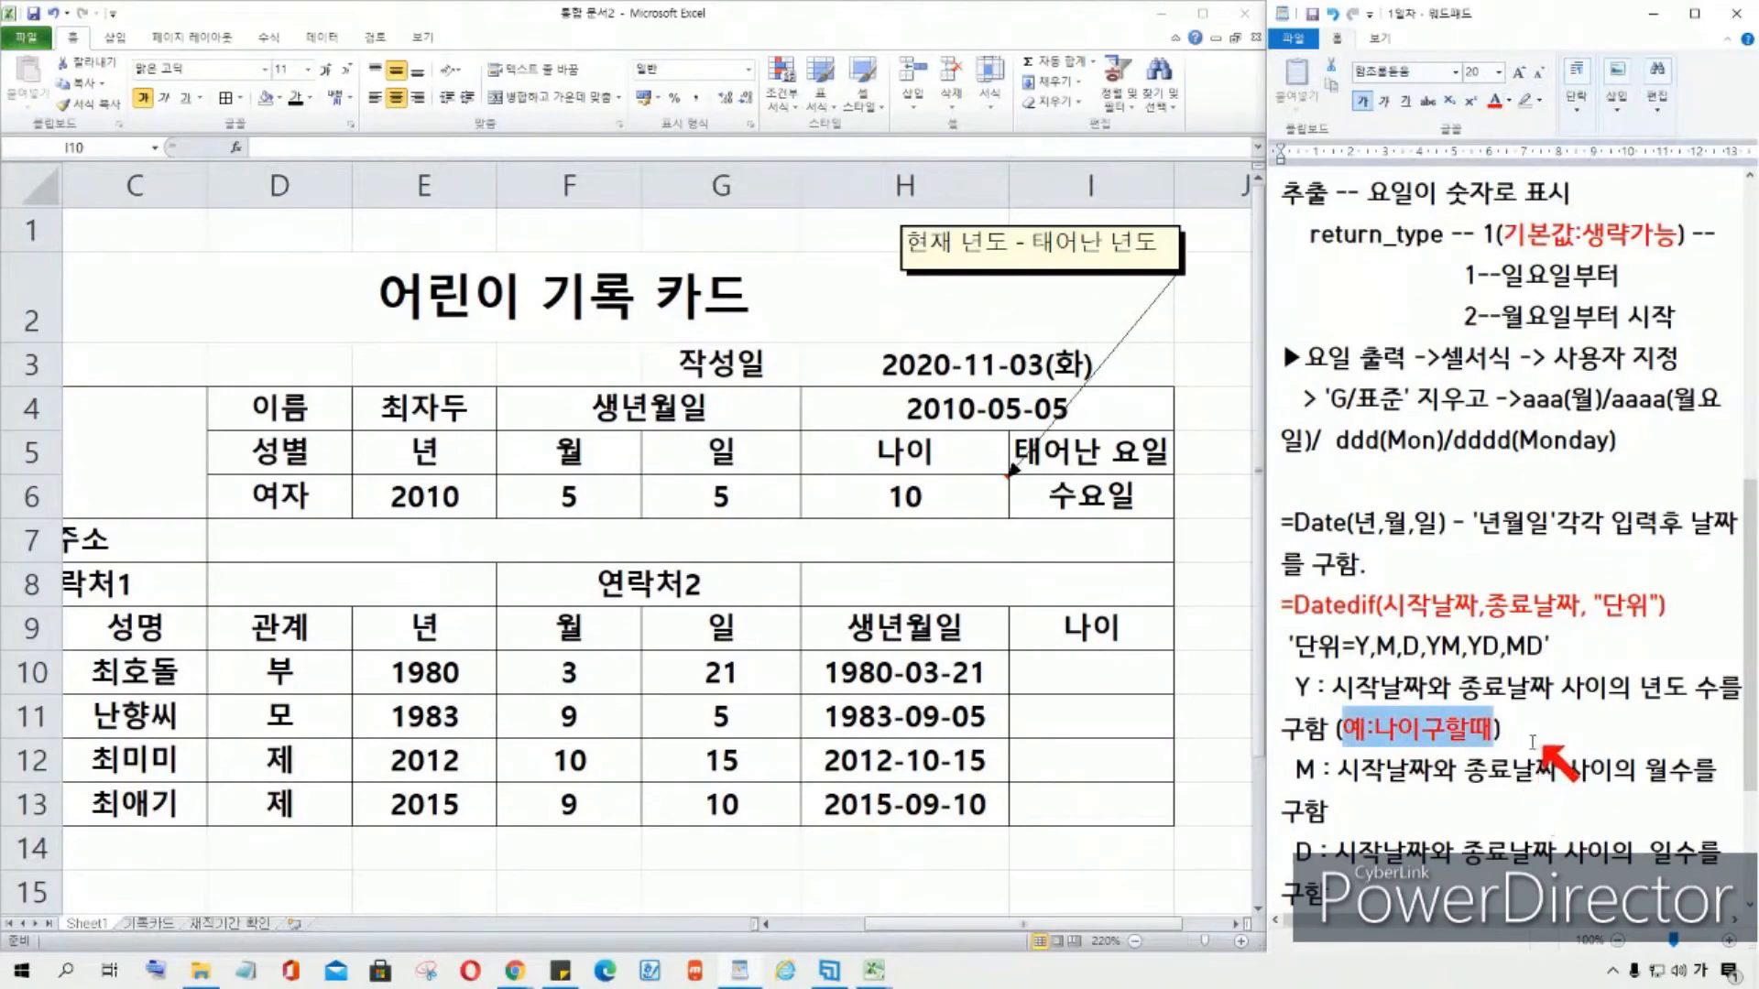
click(1562, 792)
Step: Colour the YM, YD and MD unit descriptions in the DATEDIF notes green
click(1363, 780)
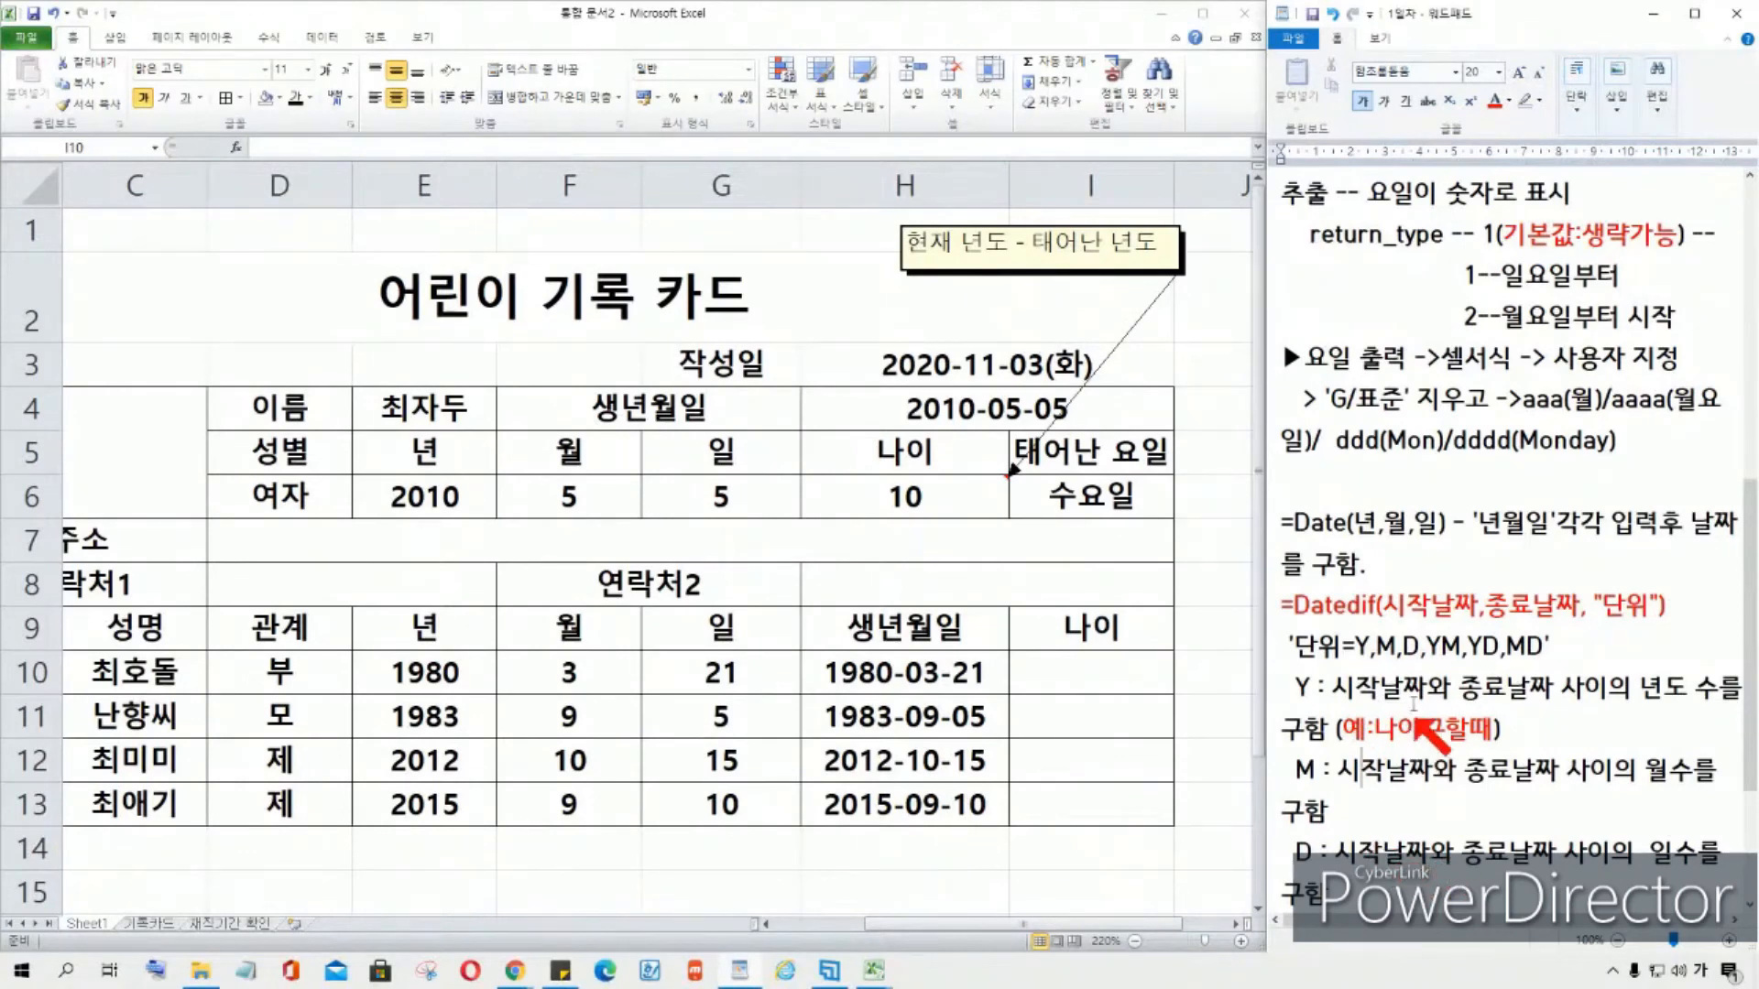
scroll(1402, 865, down, 1)
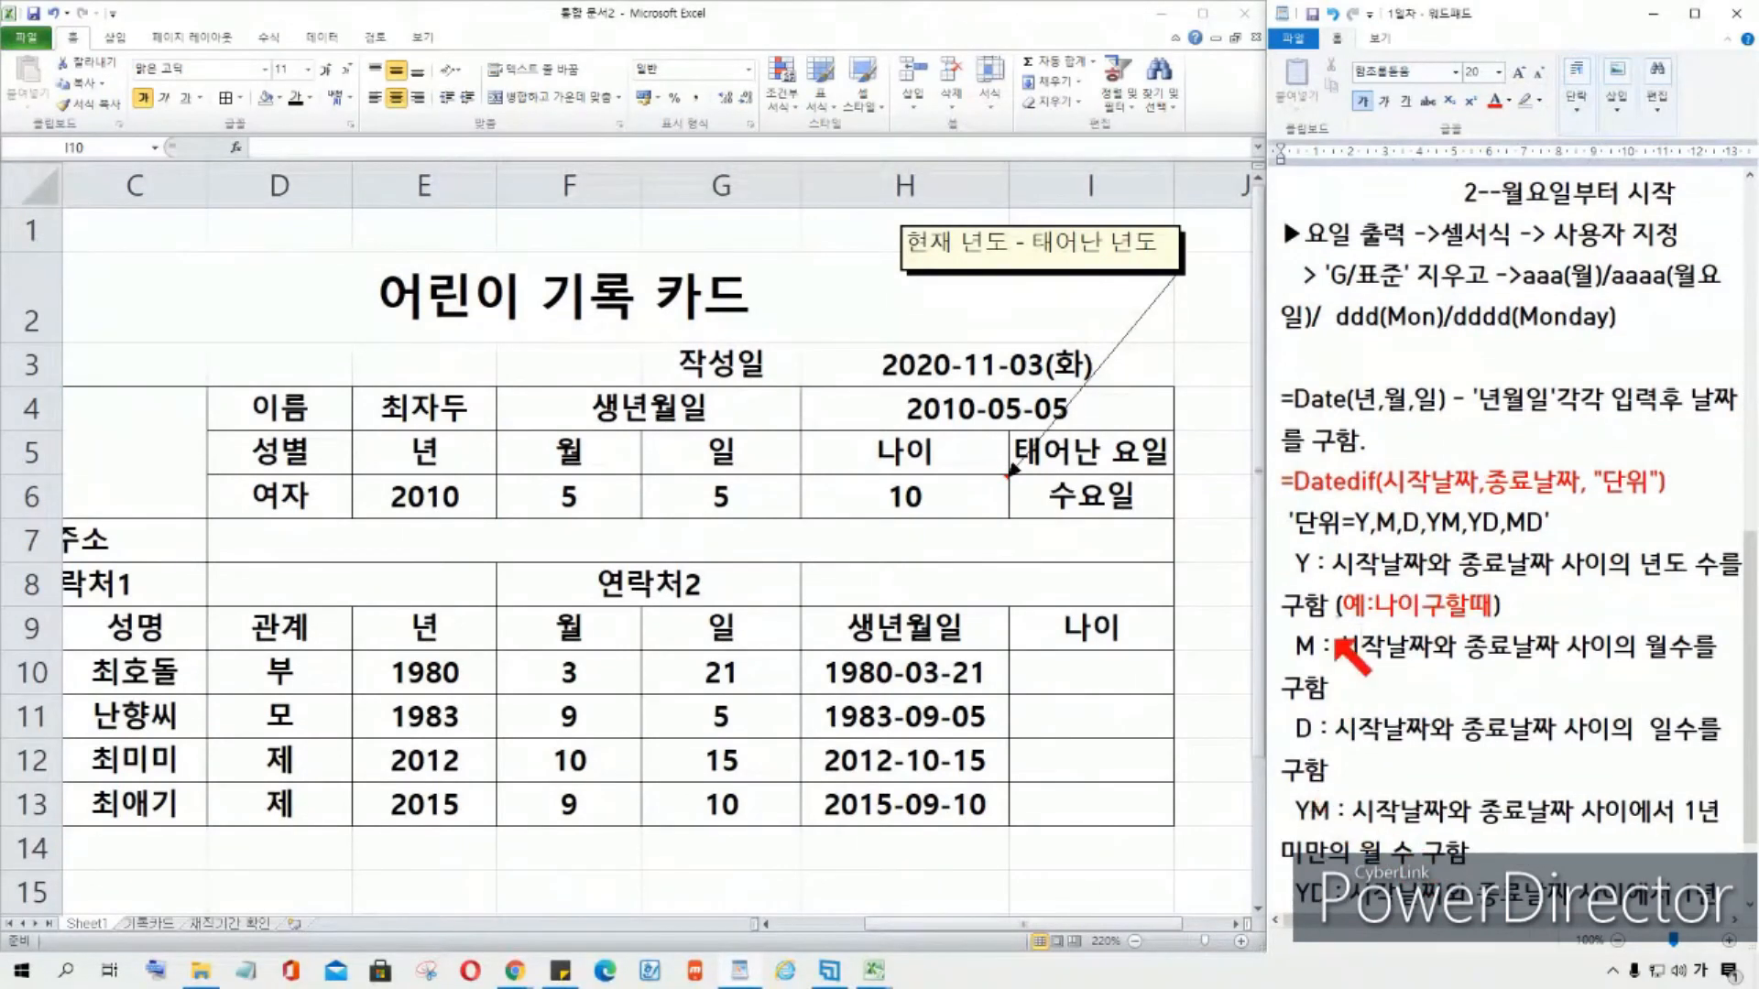
scroll(1401, 866, down, 1)
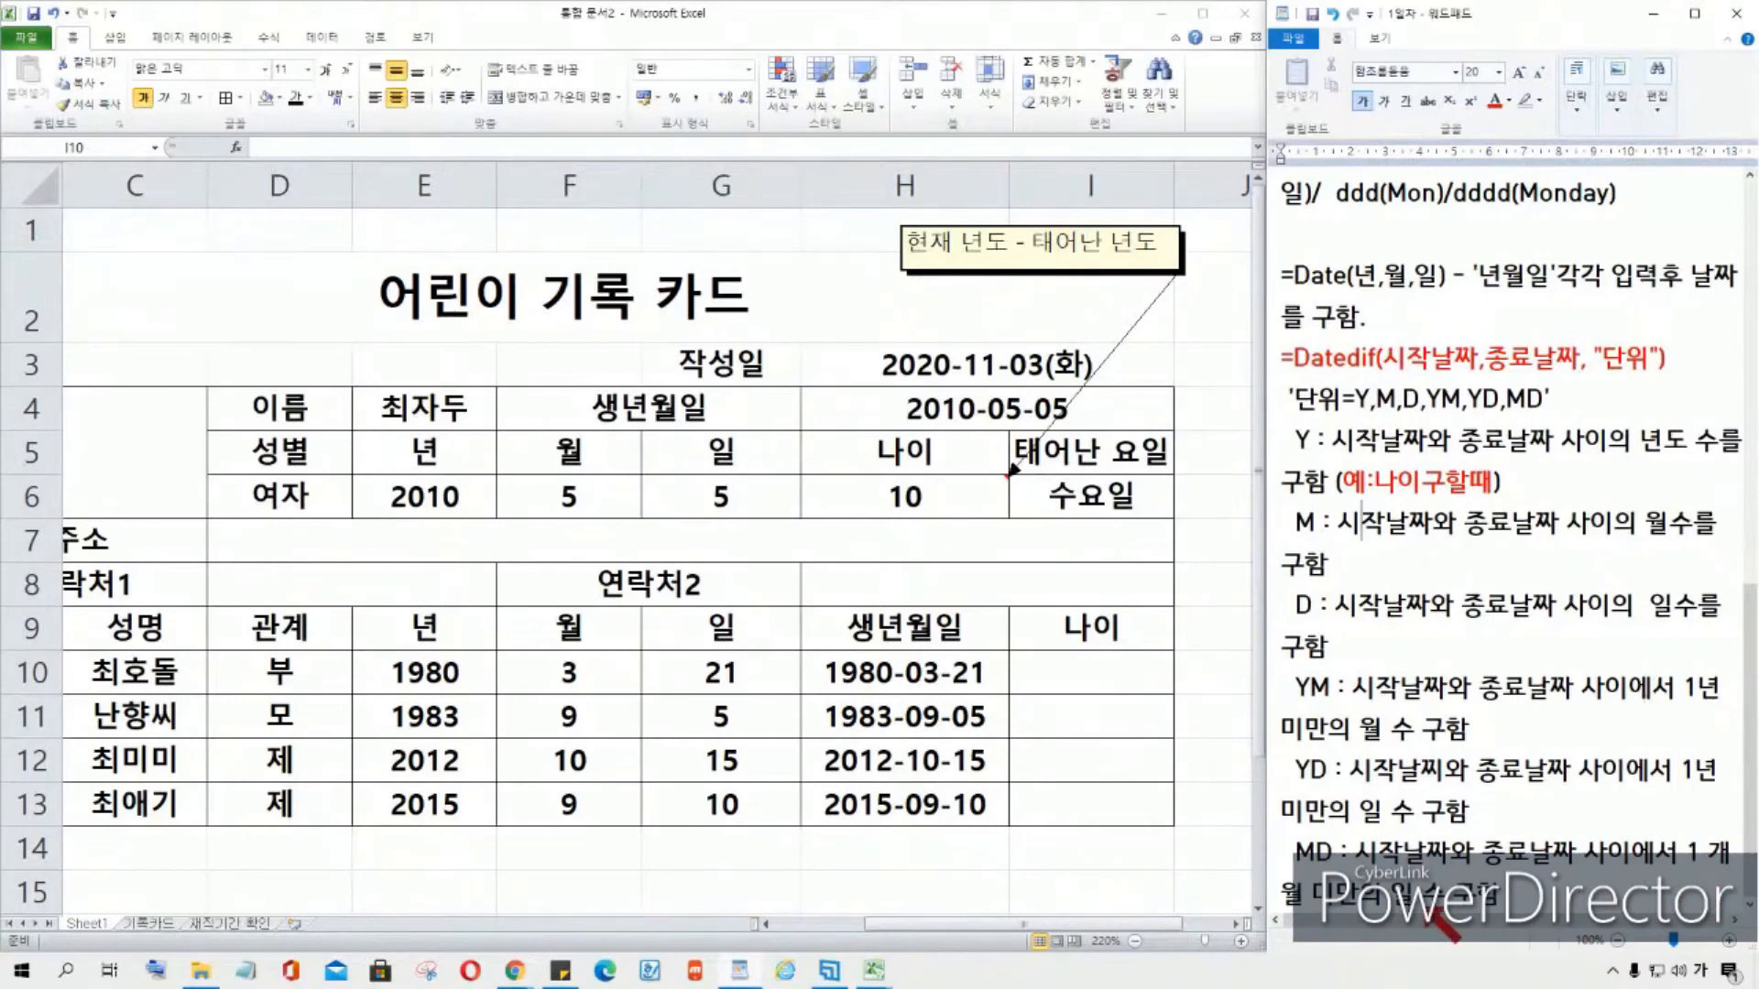
click(1299, 682)
drag(1299, 683, 1401, 886)
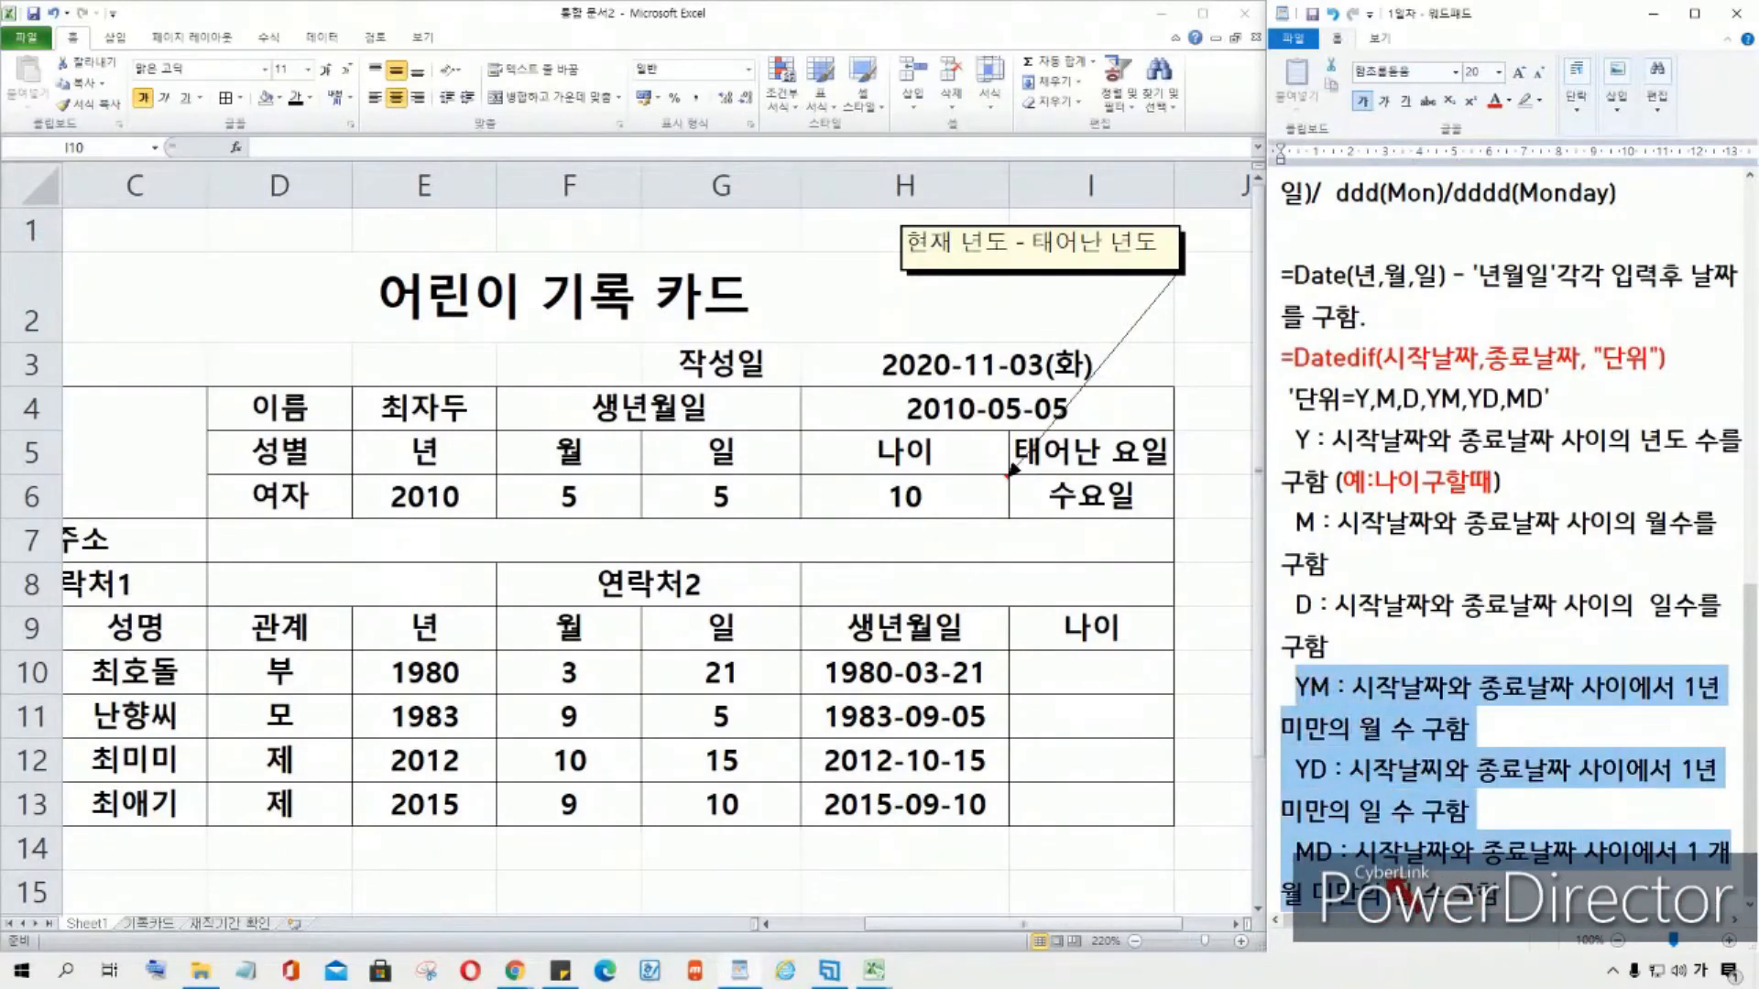
click(1297, 689)
drag(1297, 689, 1598, 884)
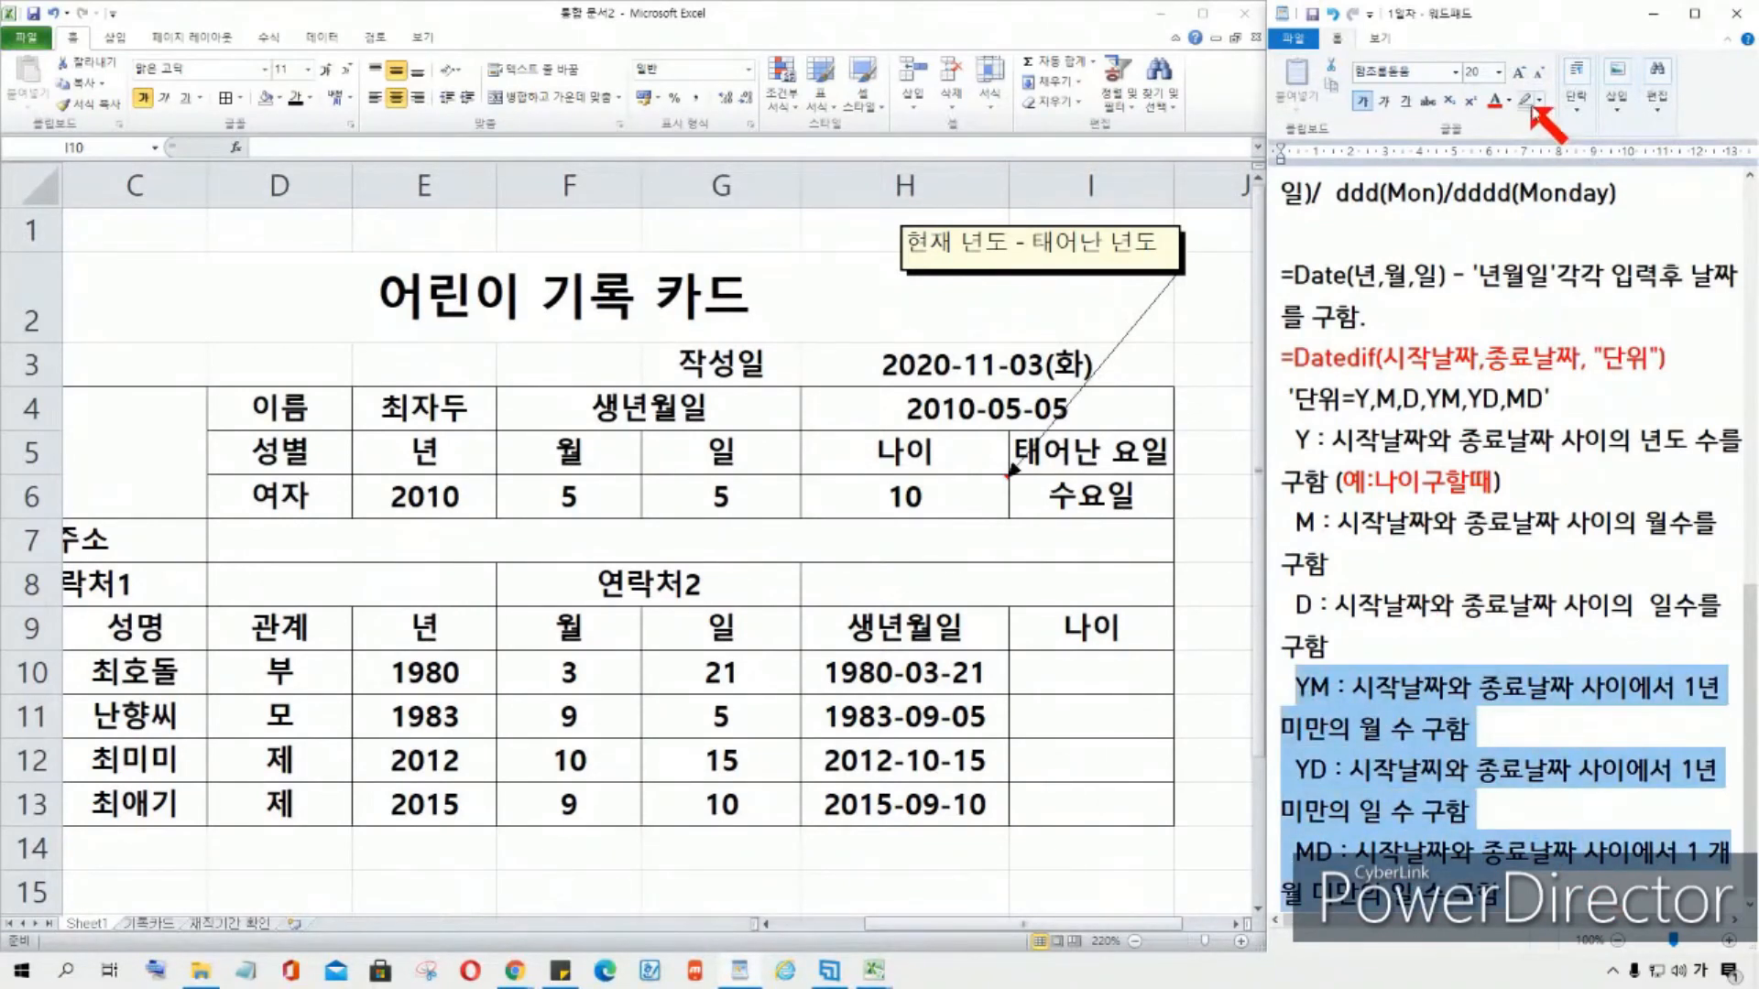
click(1514, 106)
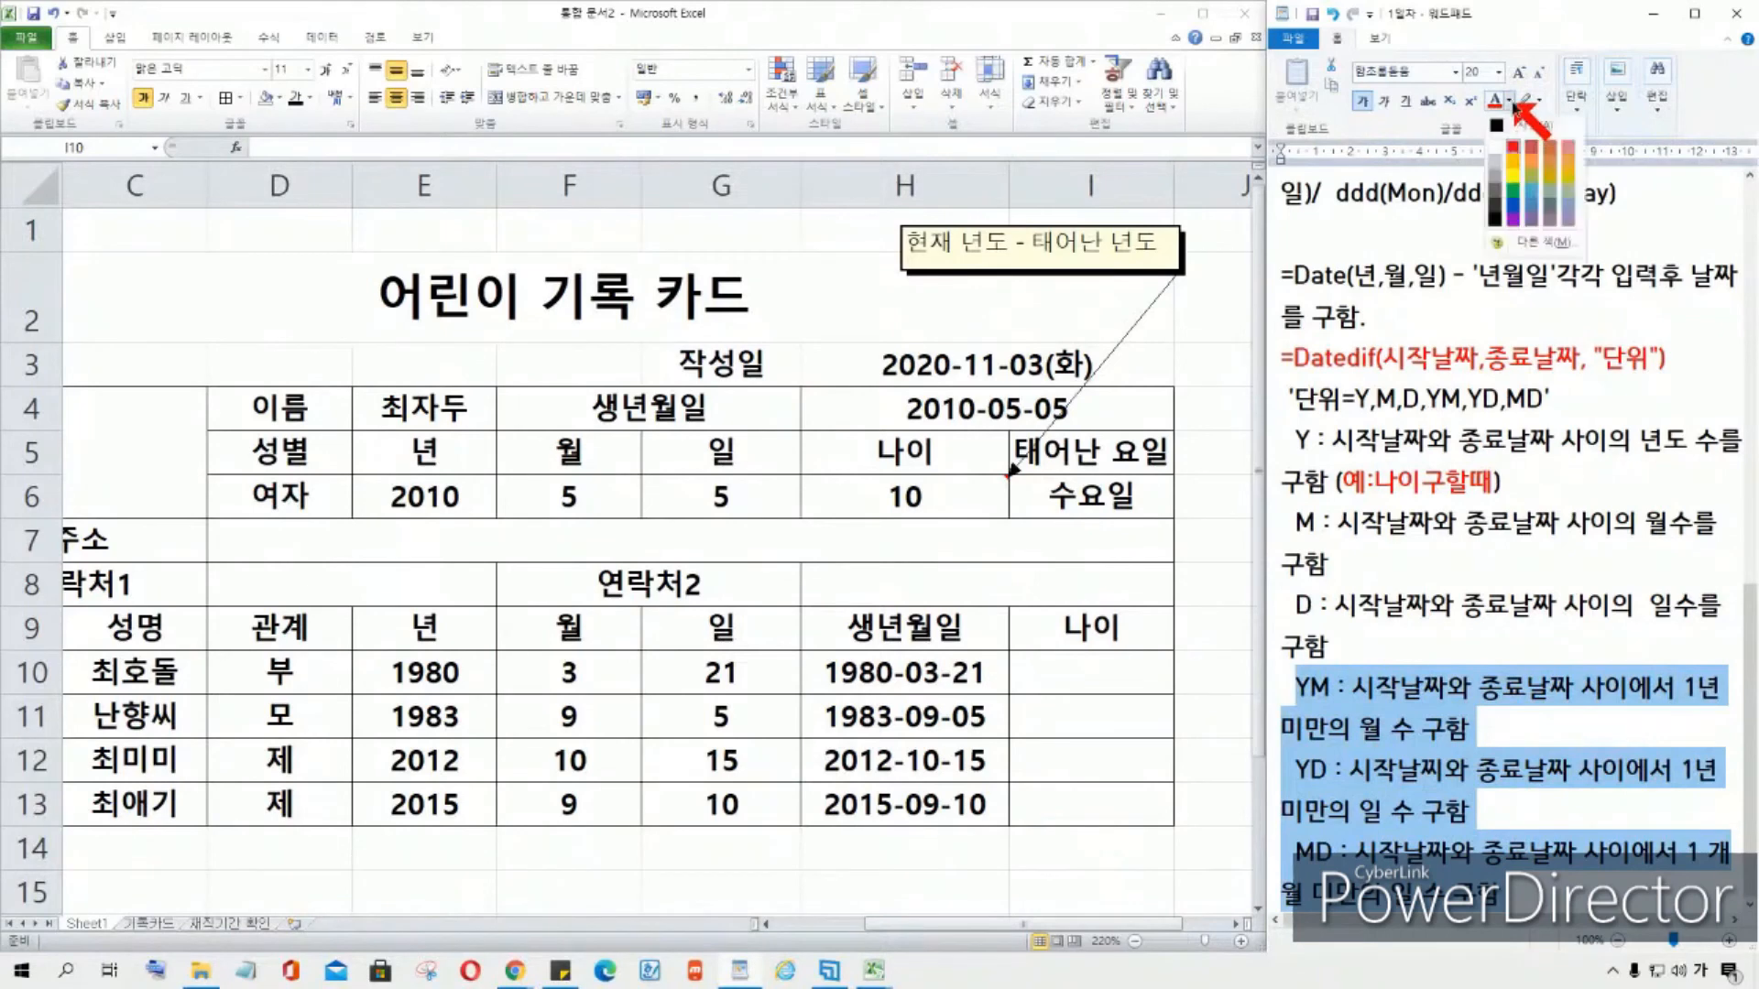
click(1520, 197)
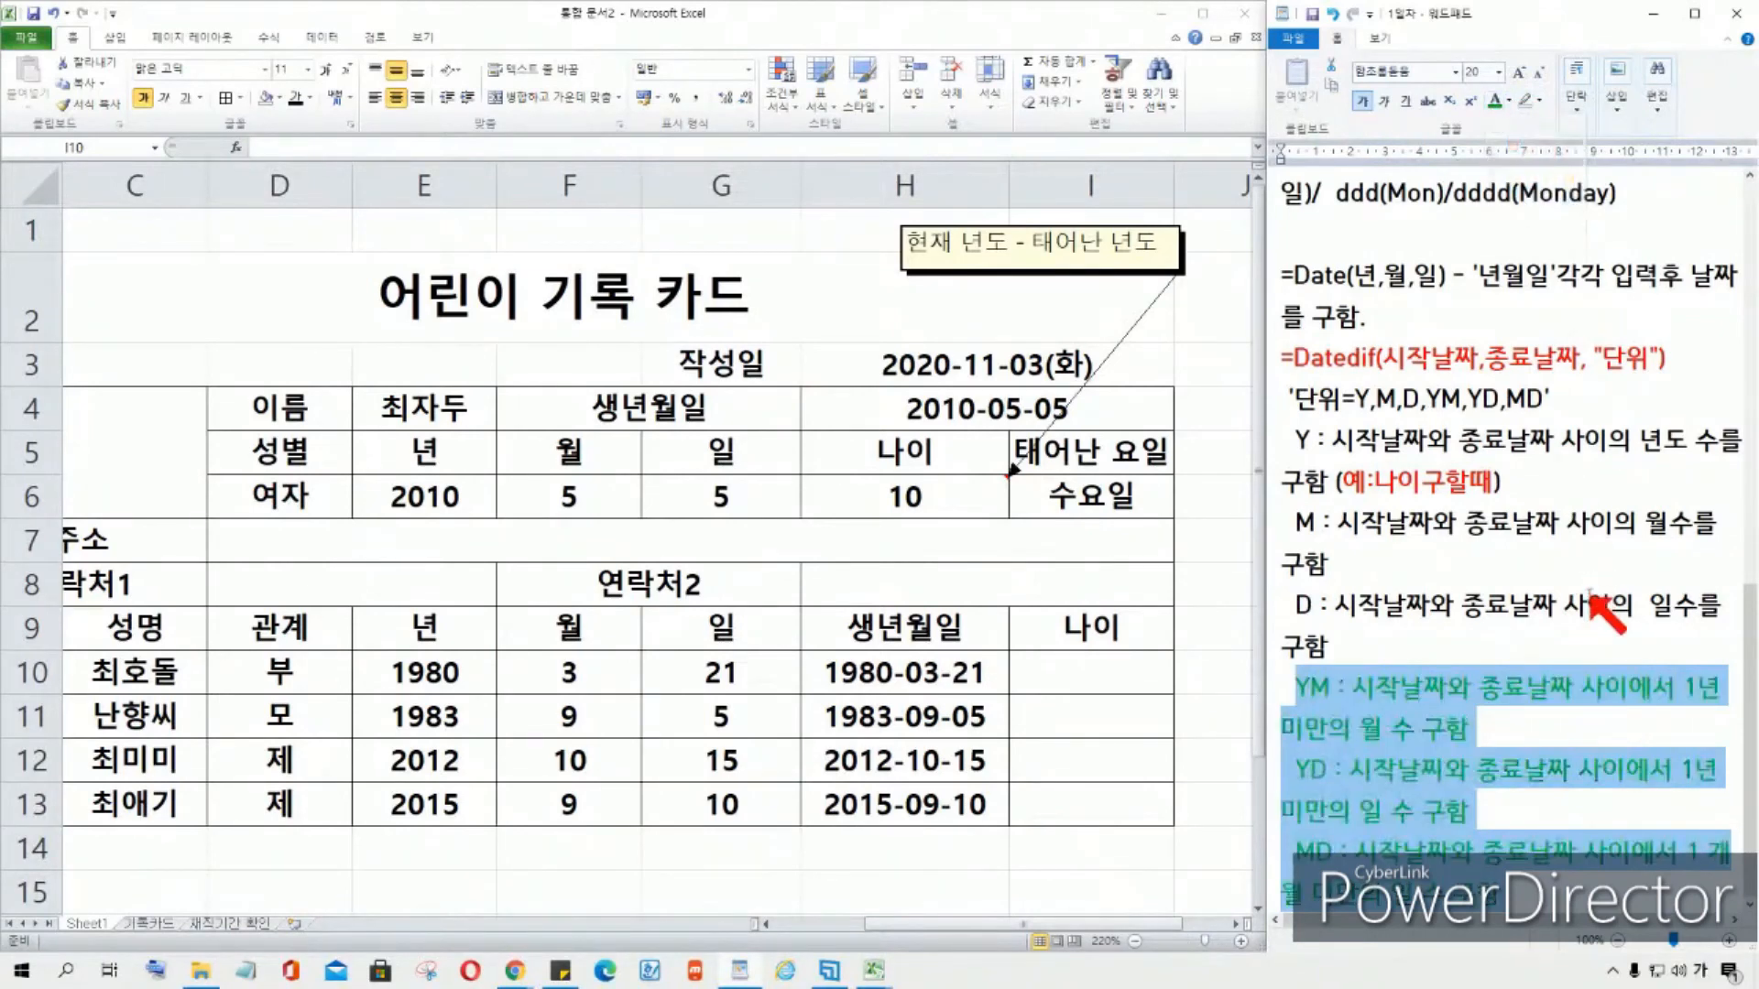
click(1590, 596)
Step: Recolour the YM, YD and MD unit descriptions in the notes blue
drag(1298, 685, 1542, 884)
click(1510, 102)
click(1518, 208)
click(1528, 591)
scroll(1416, 561, up, 3)
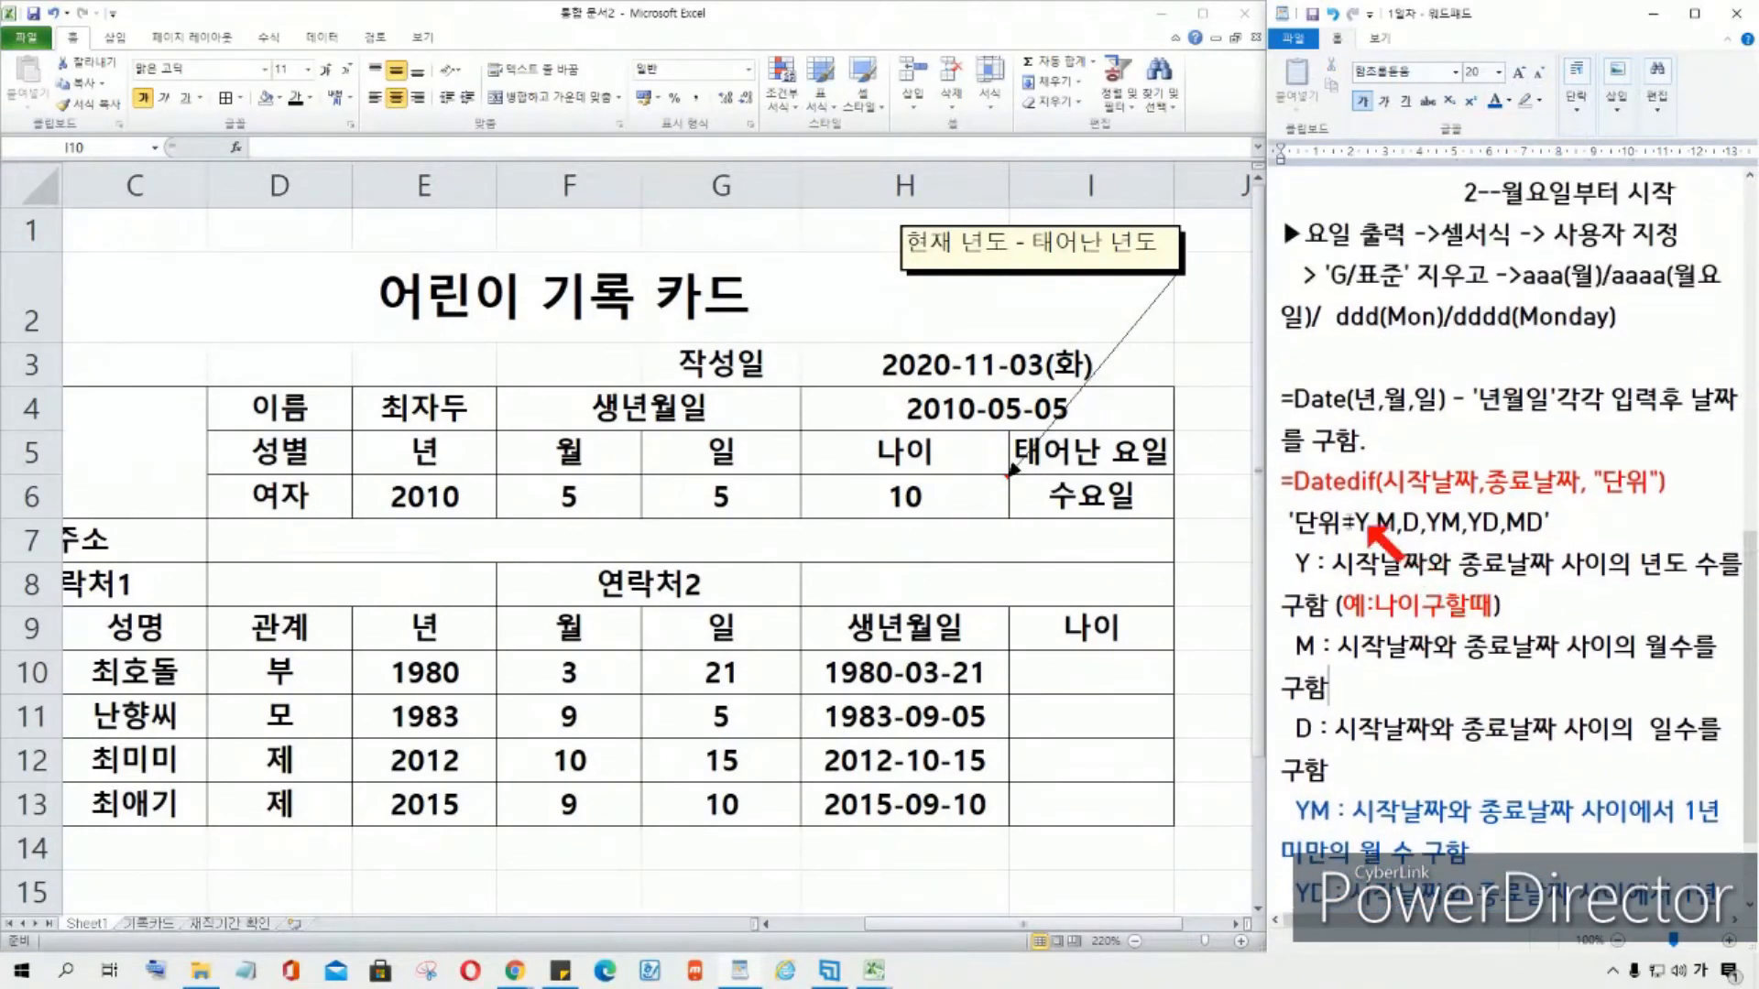
Step: Switch to the Excel record card and begin a formula with =datedif( in age cell I10
click(1091, 683)
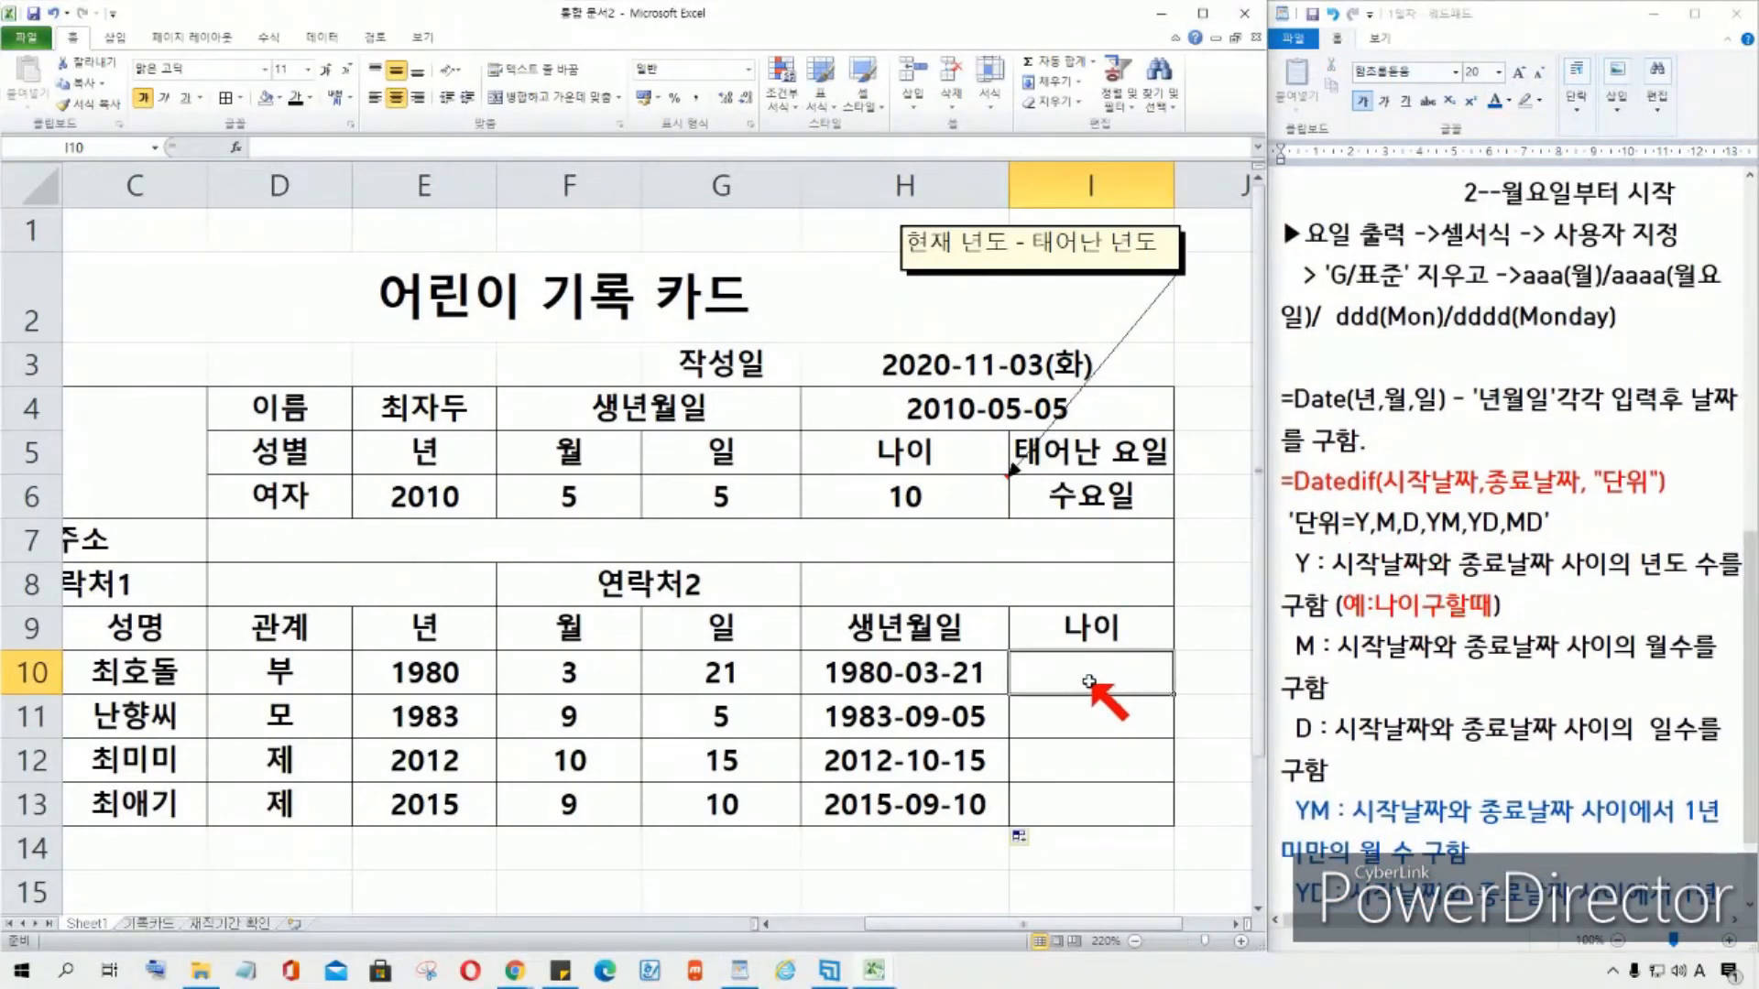
text(=)
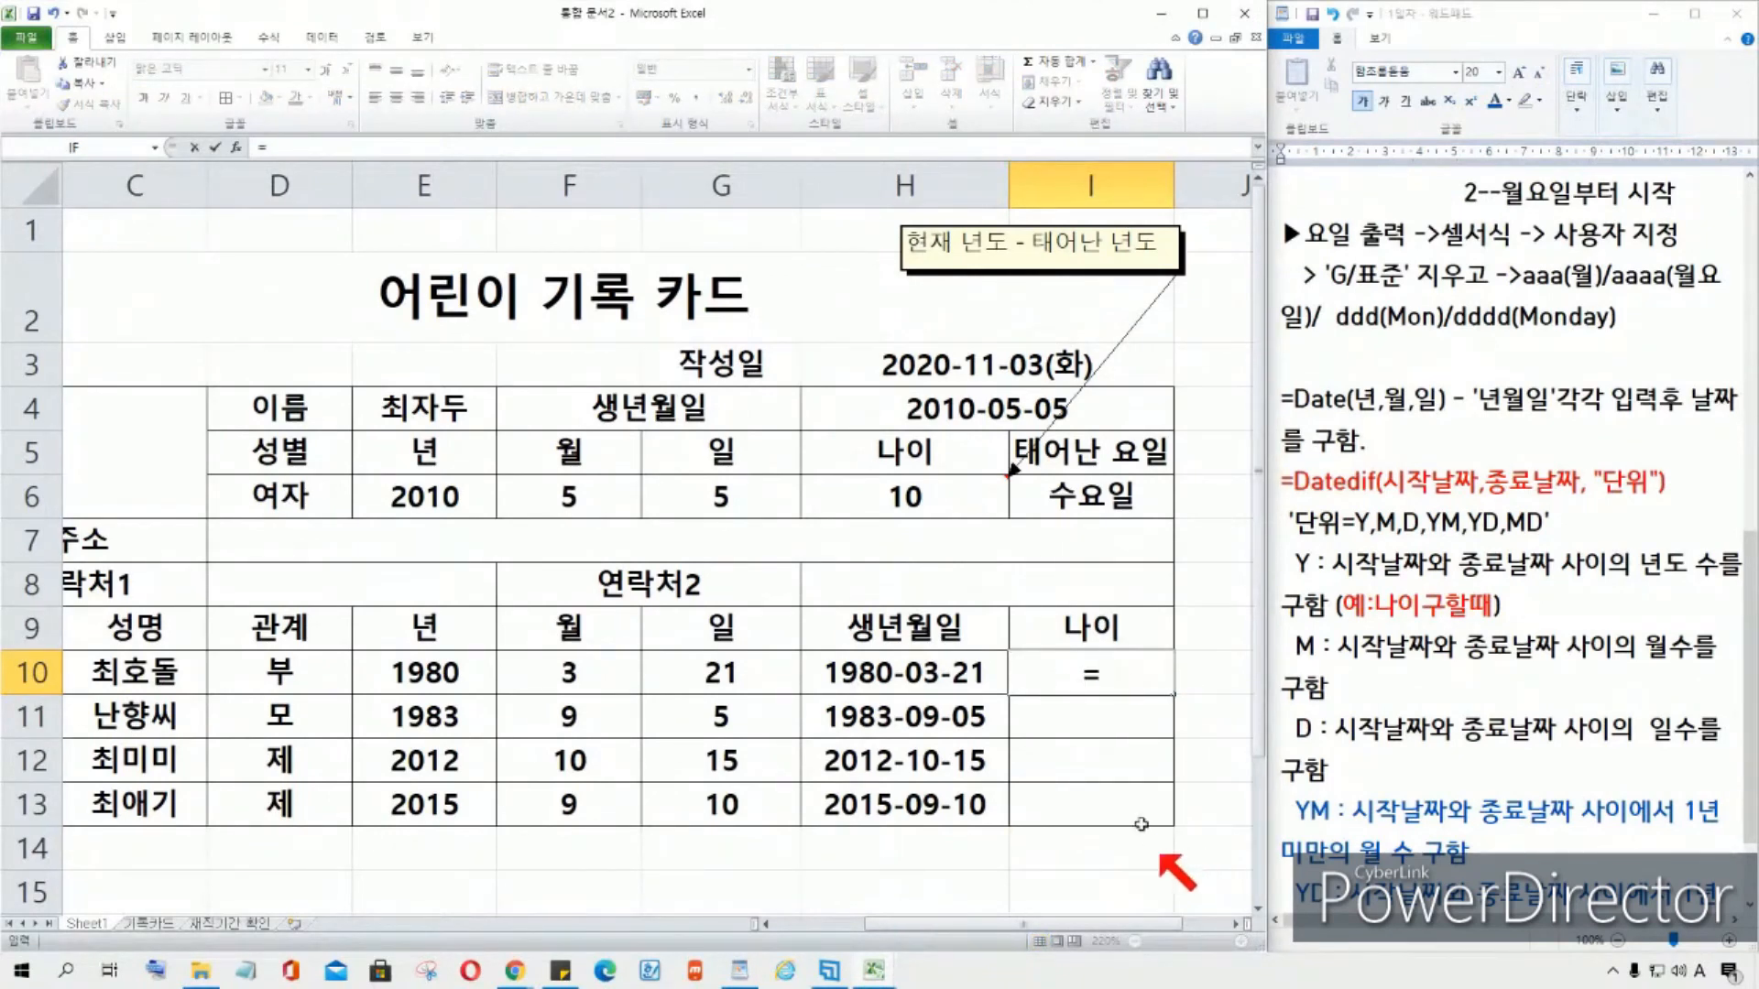
text(d)
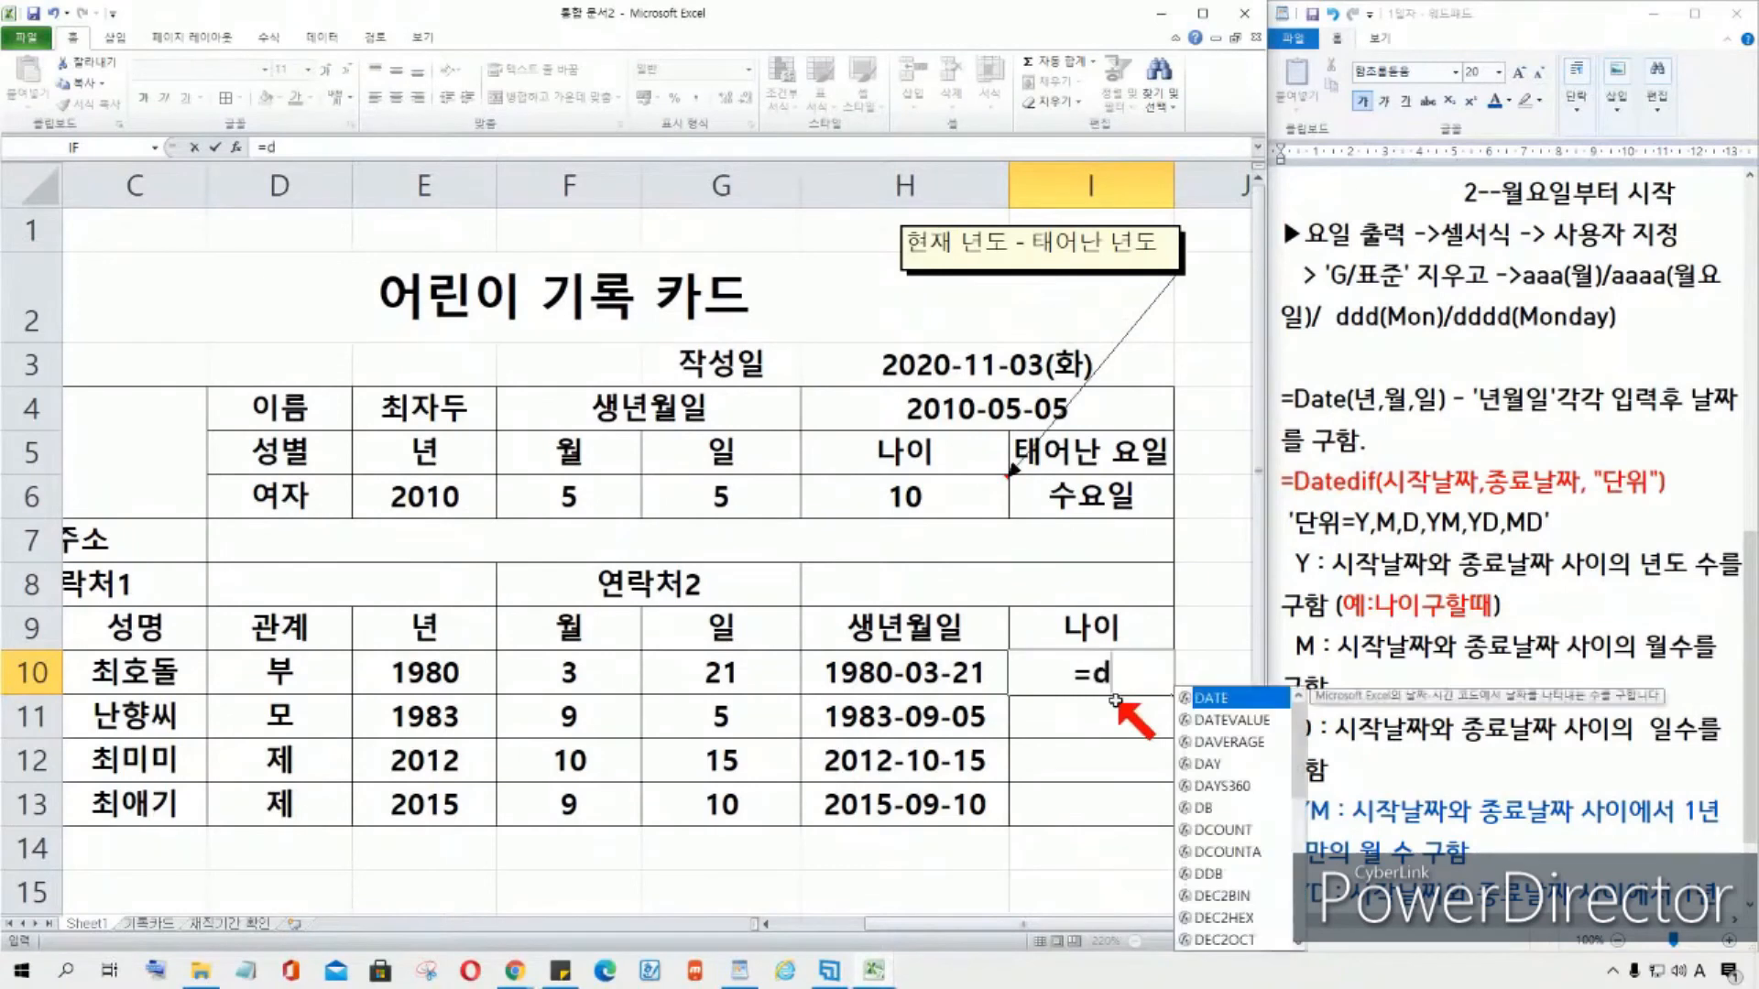
text(a)
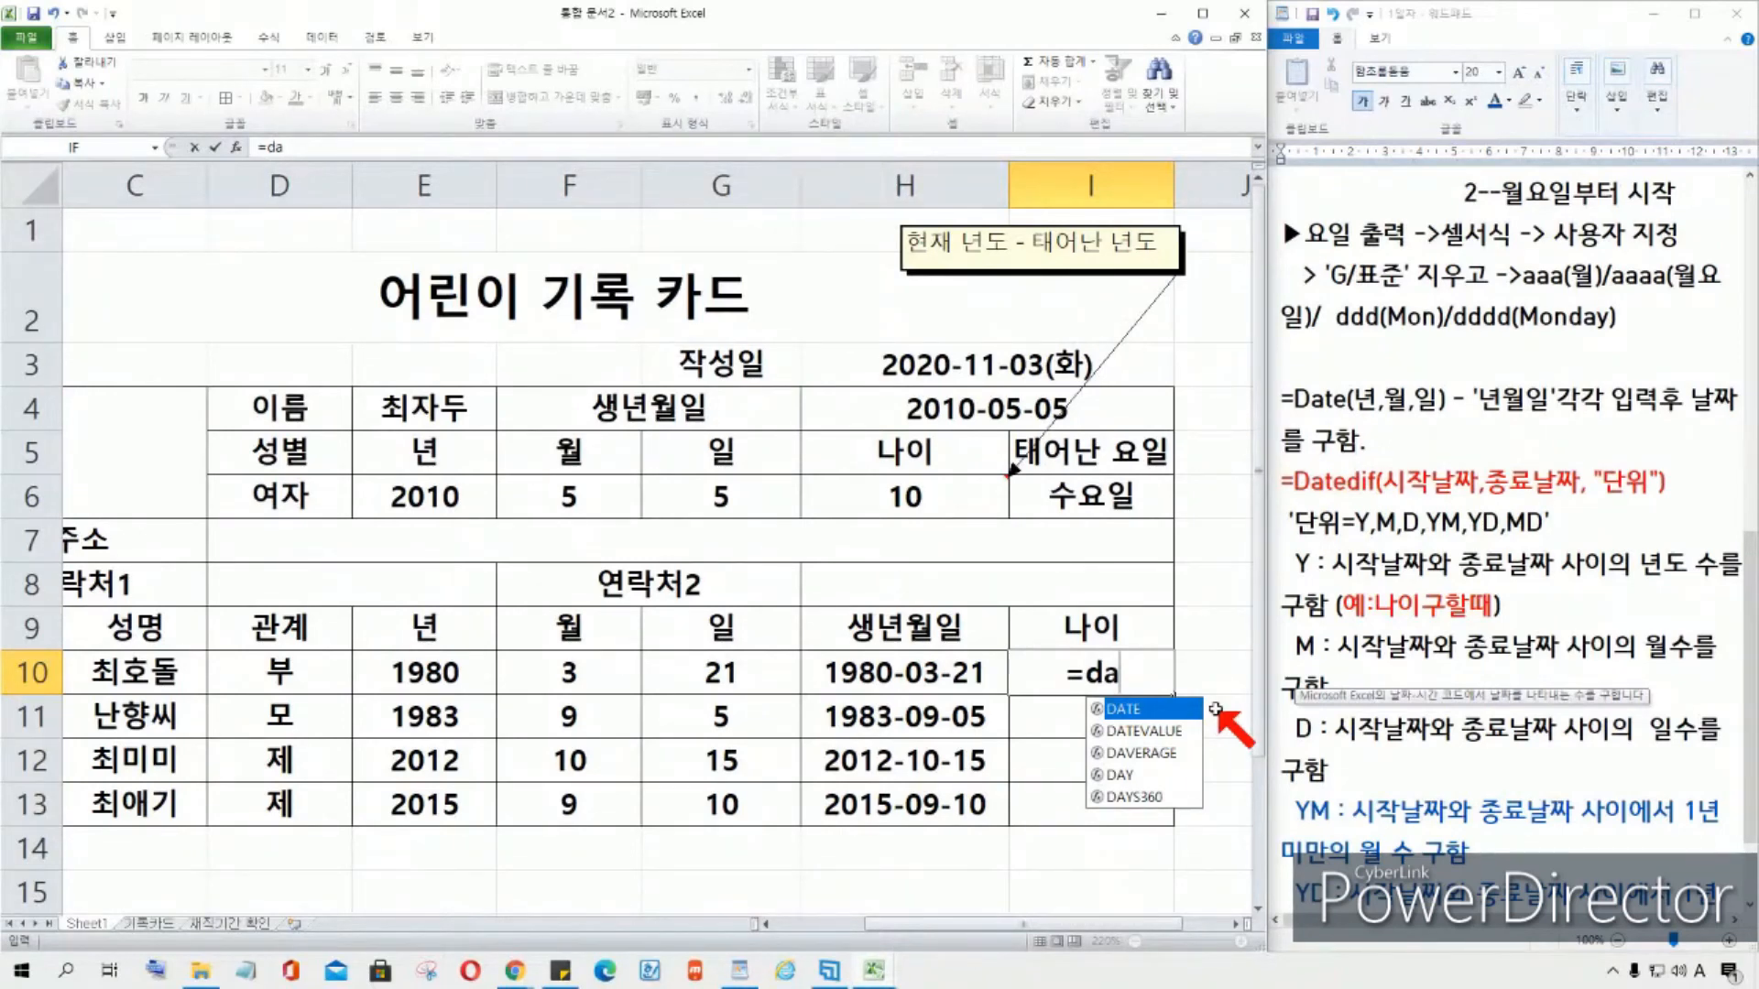
text(t)
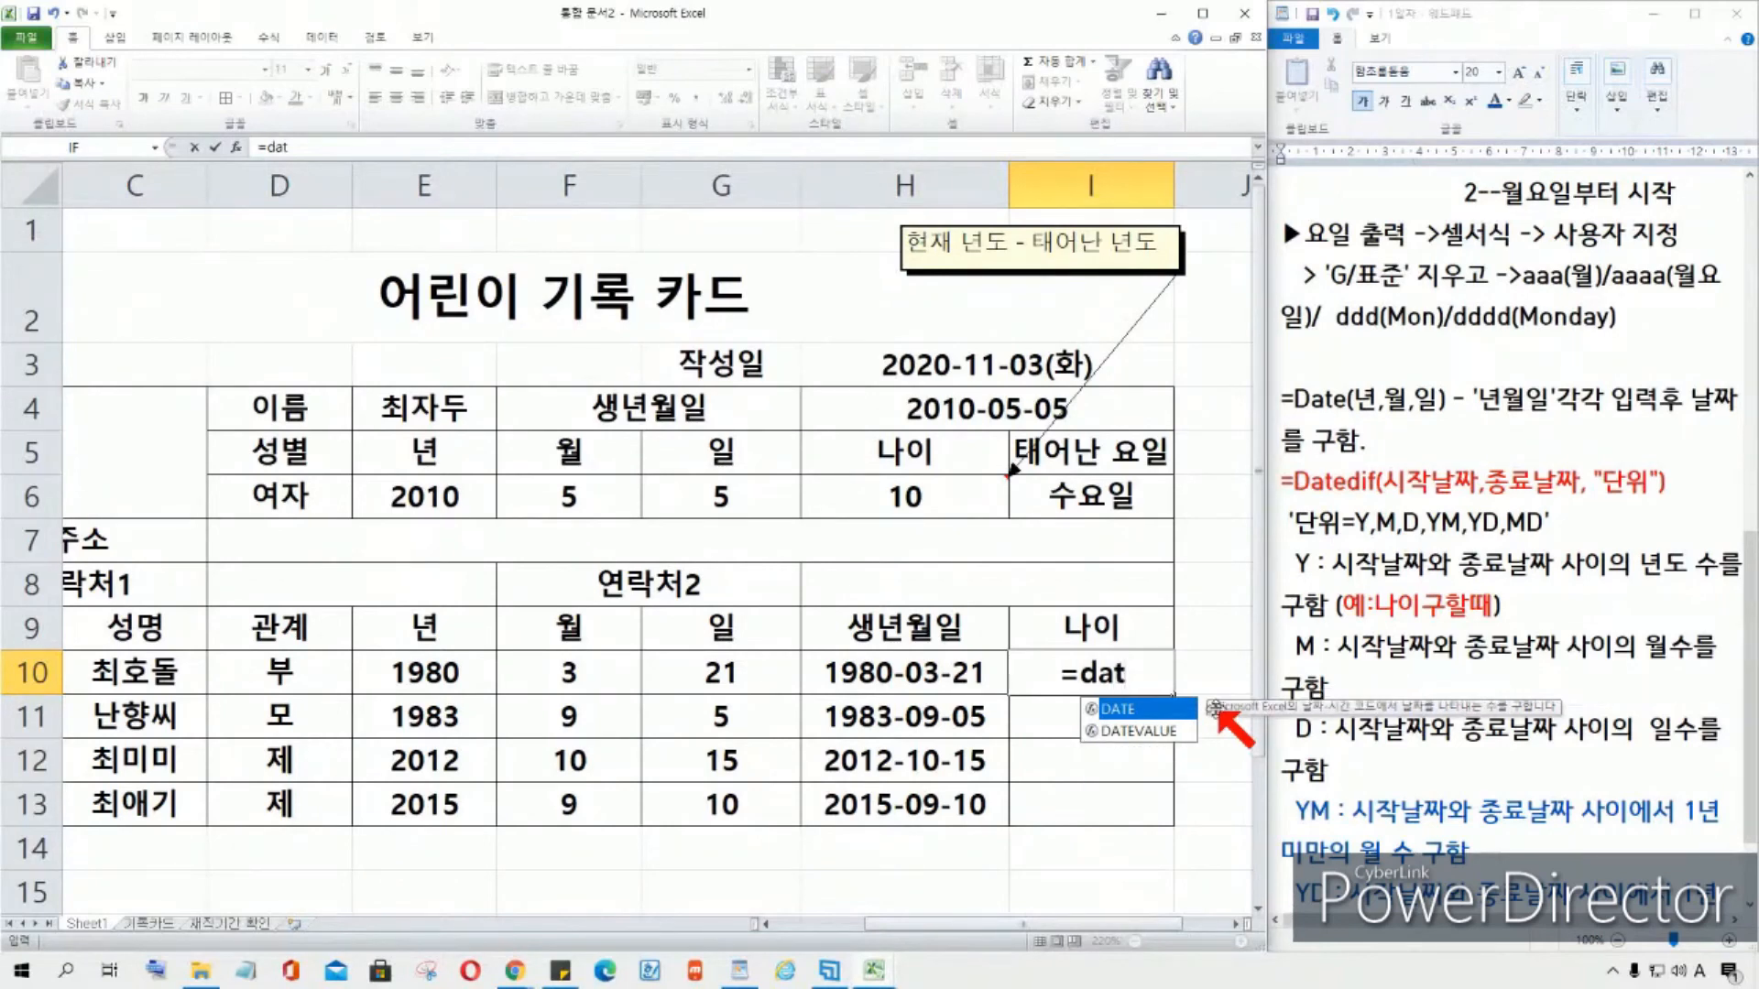
text(ed)
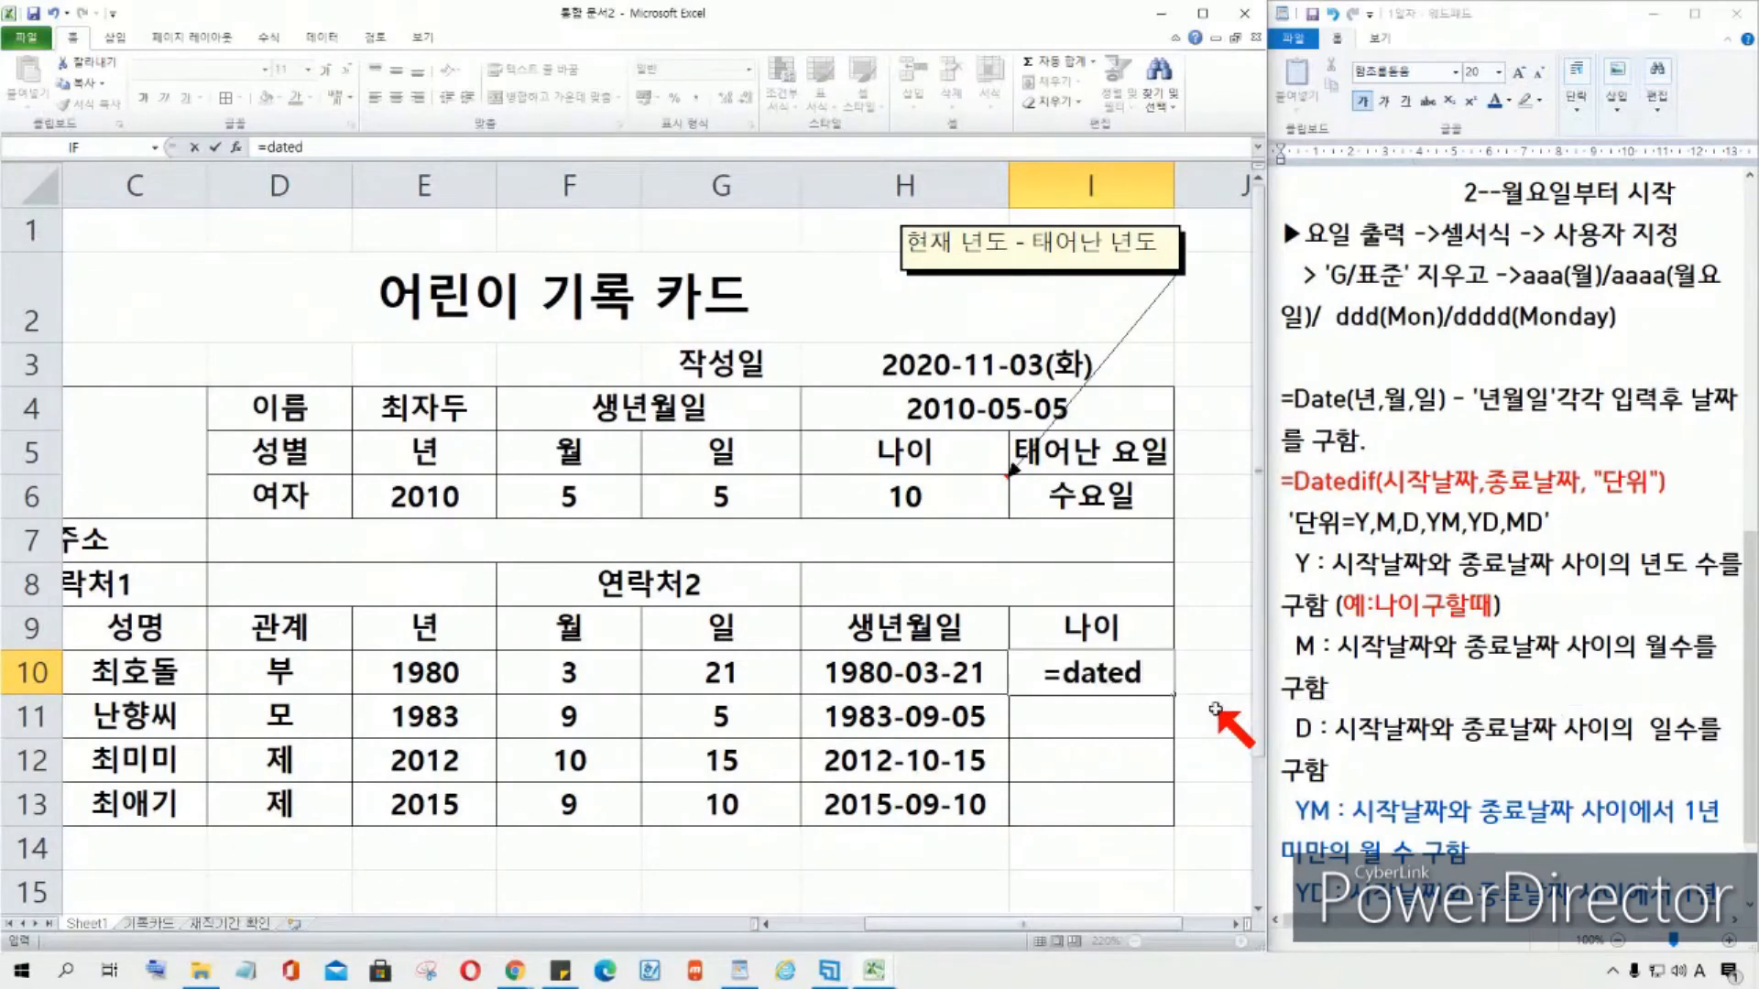
text(if)
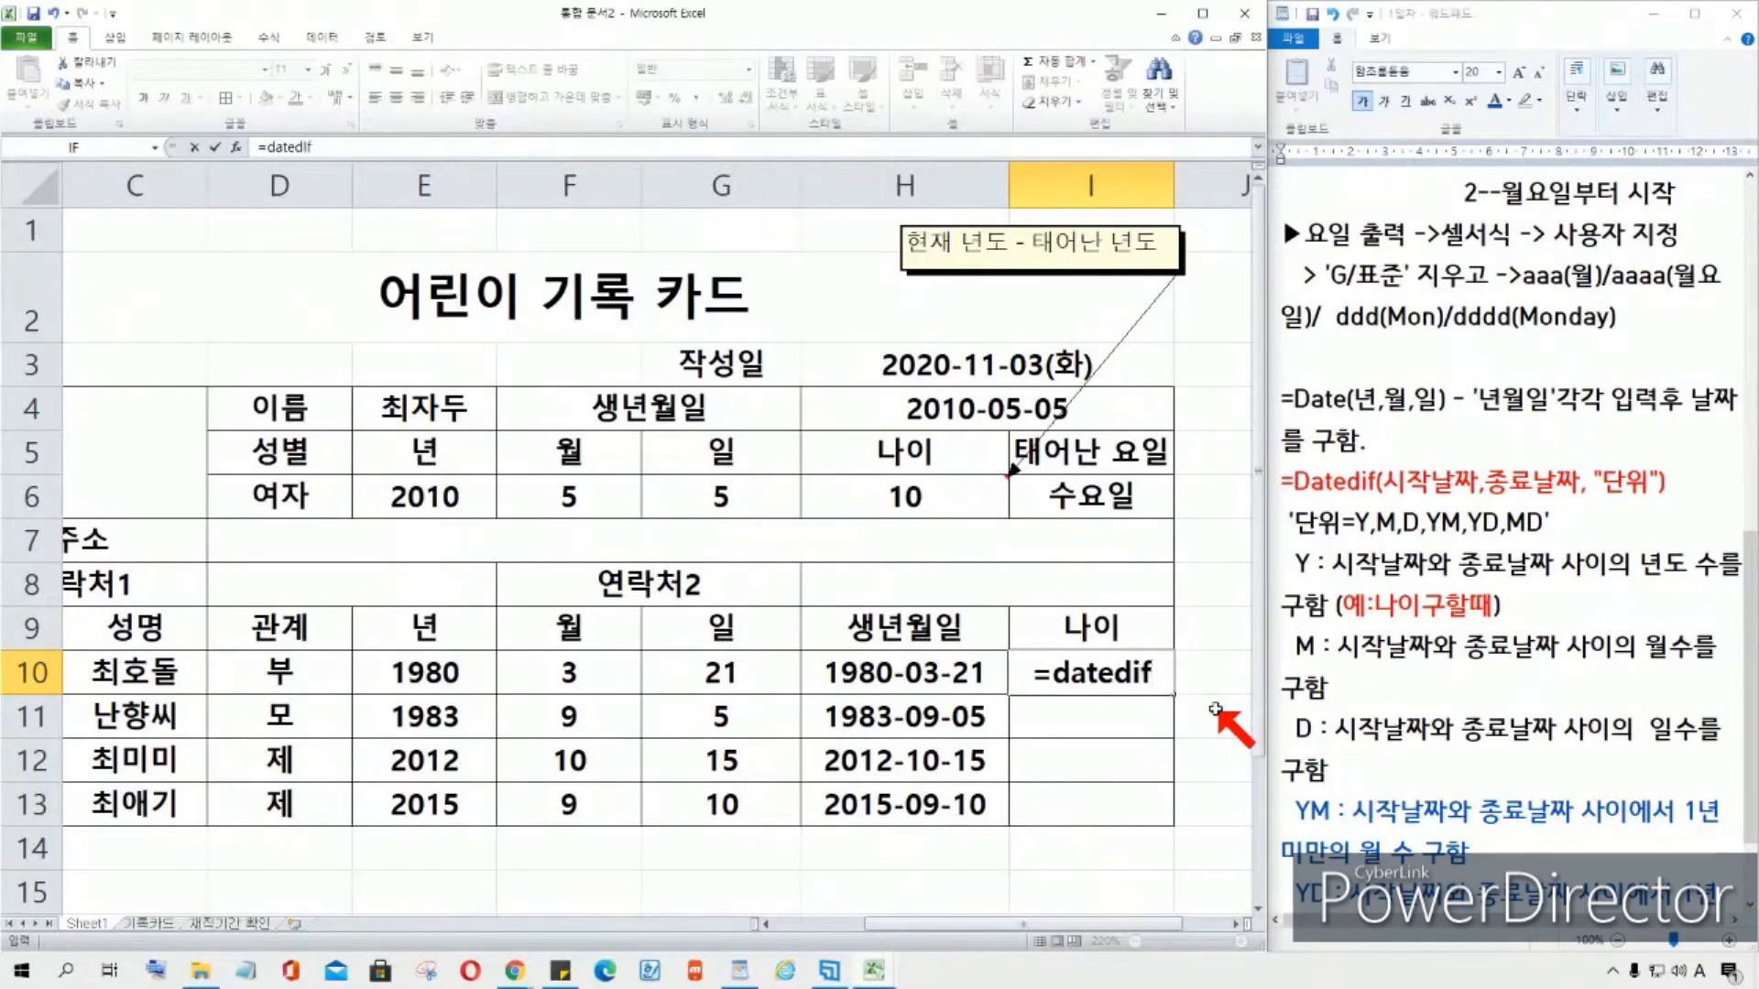
text(()
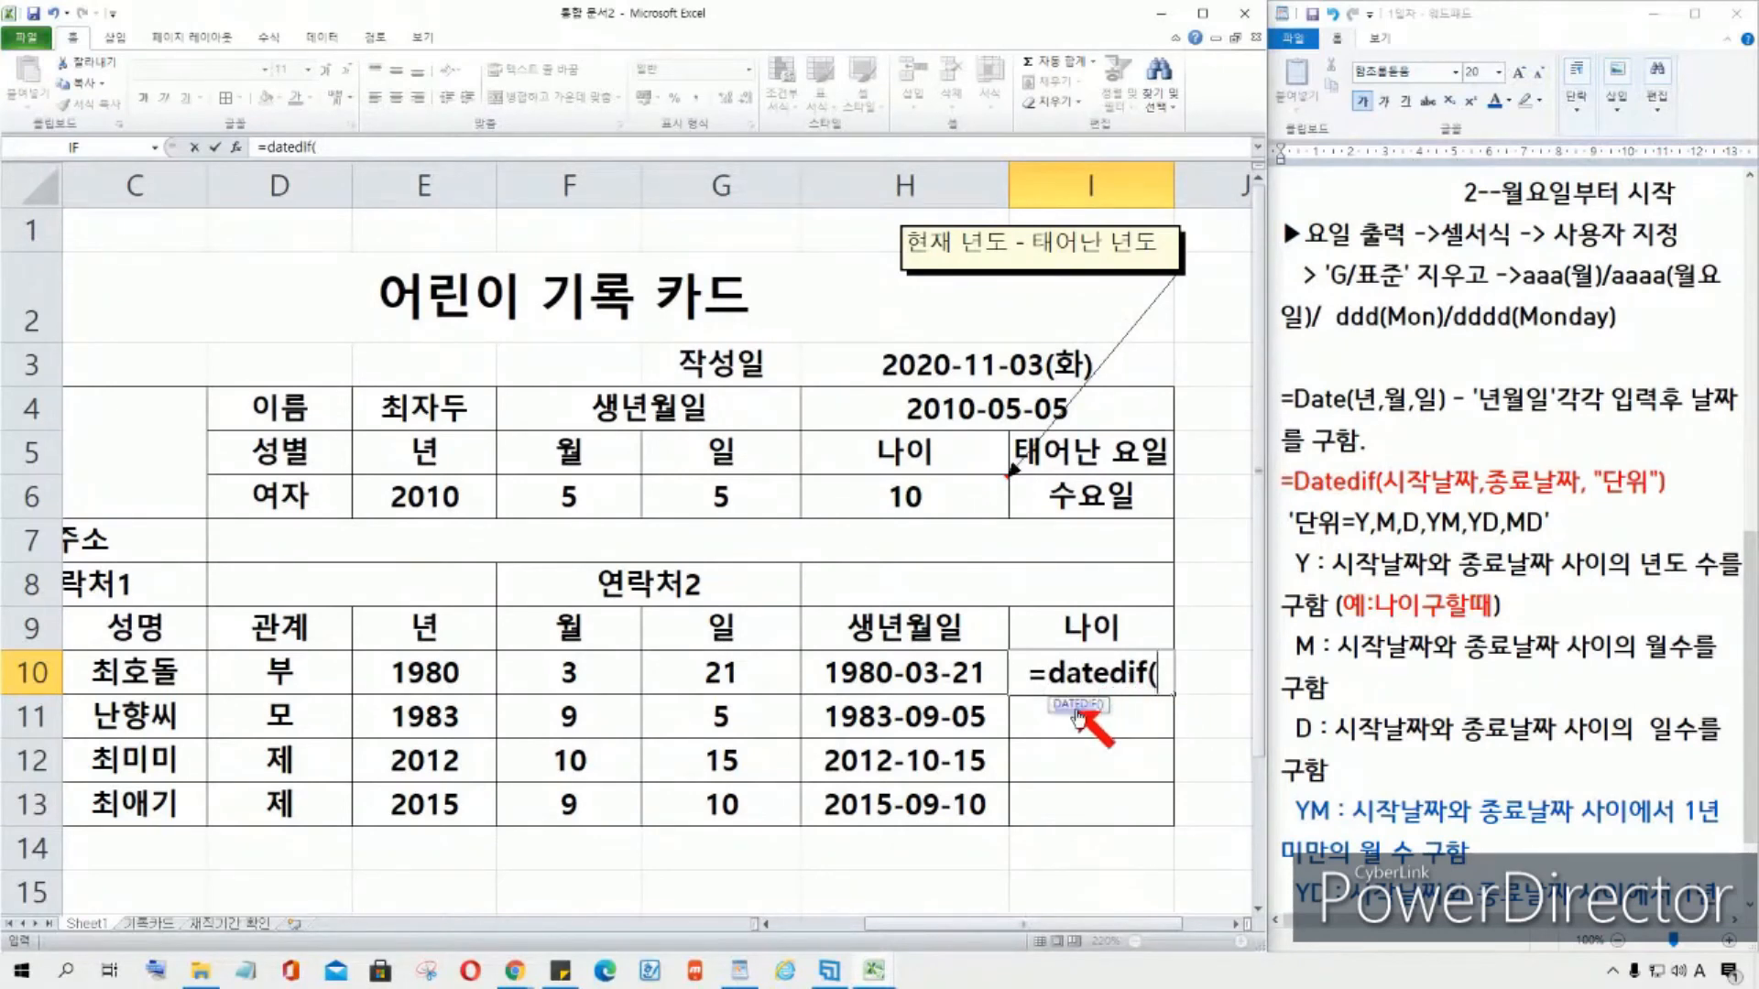
Step: View the help article for the DATEDIF function from the formula hint and close it
click(1086, 713)
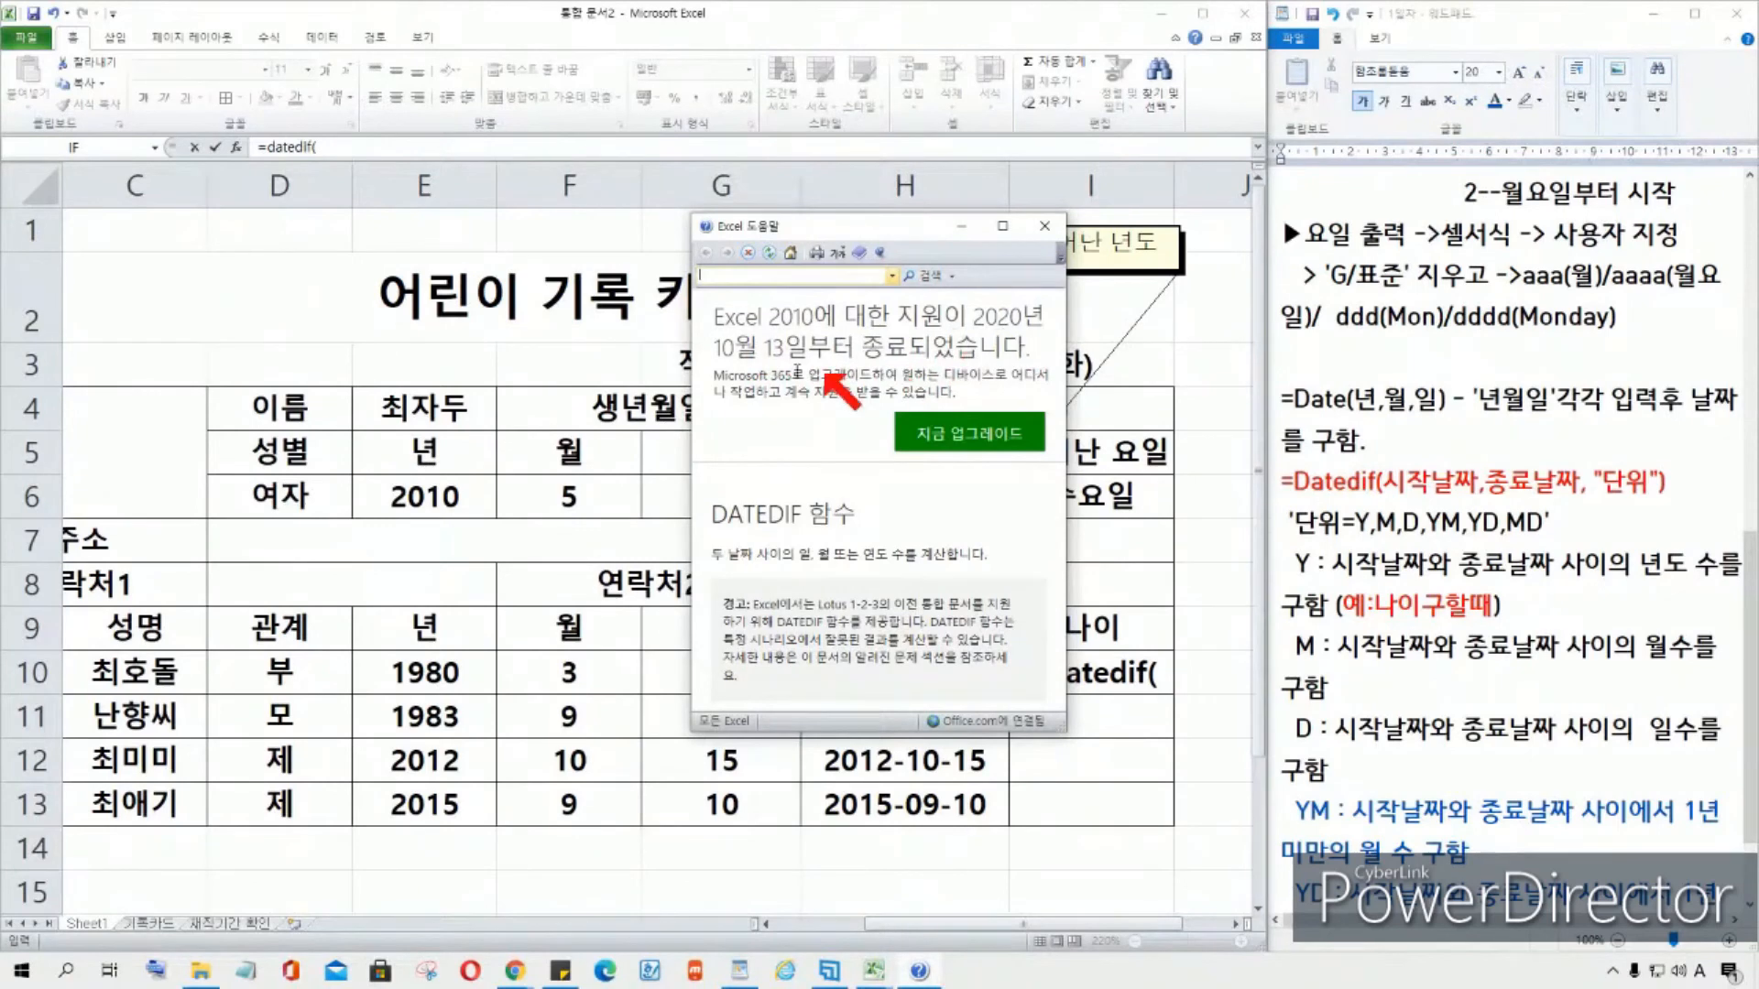
click(1044, 225)
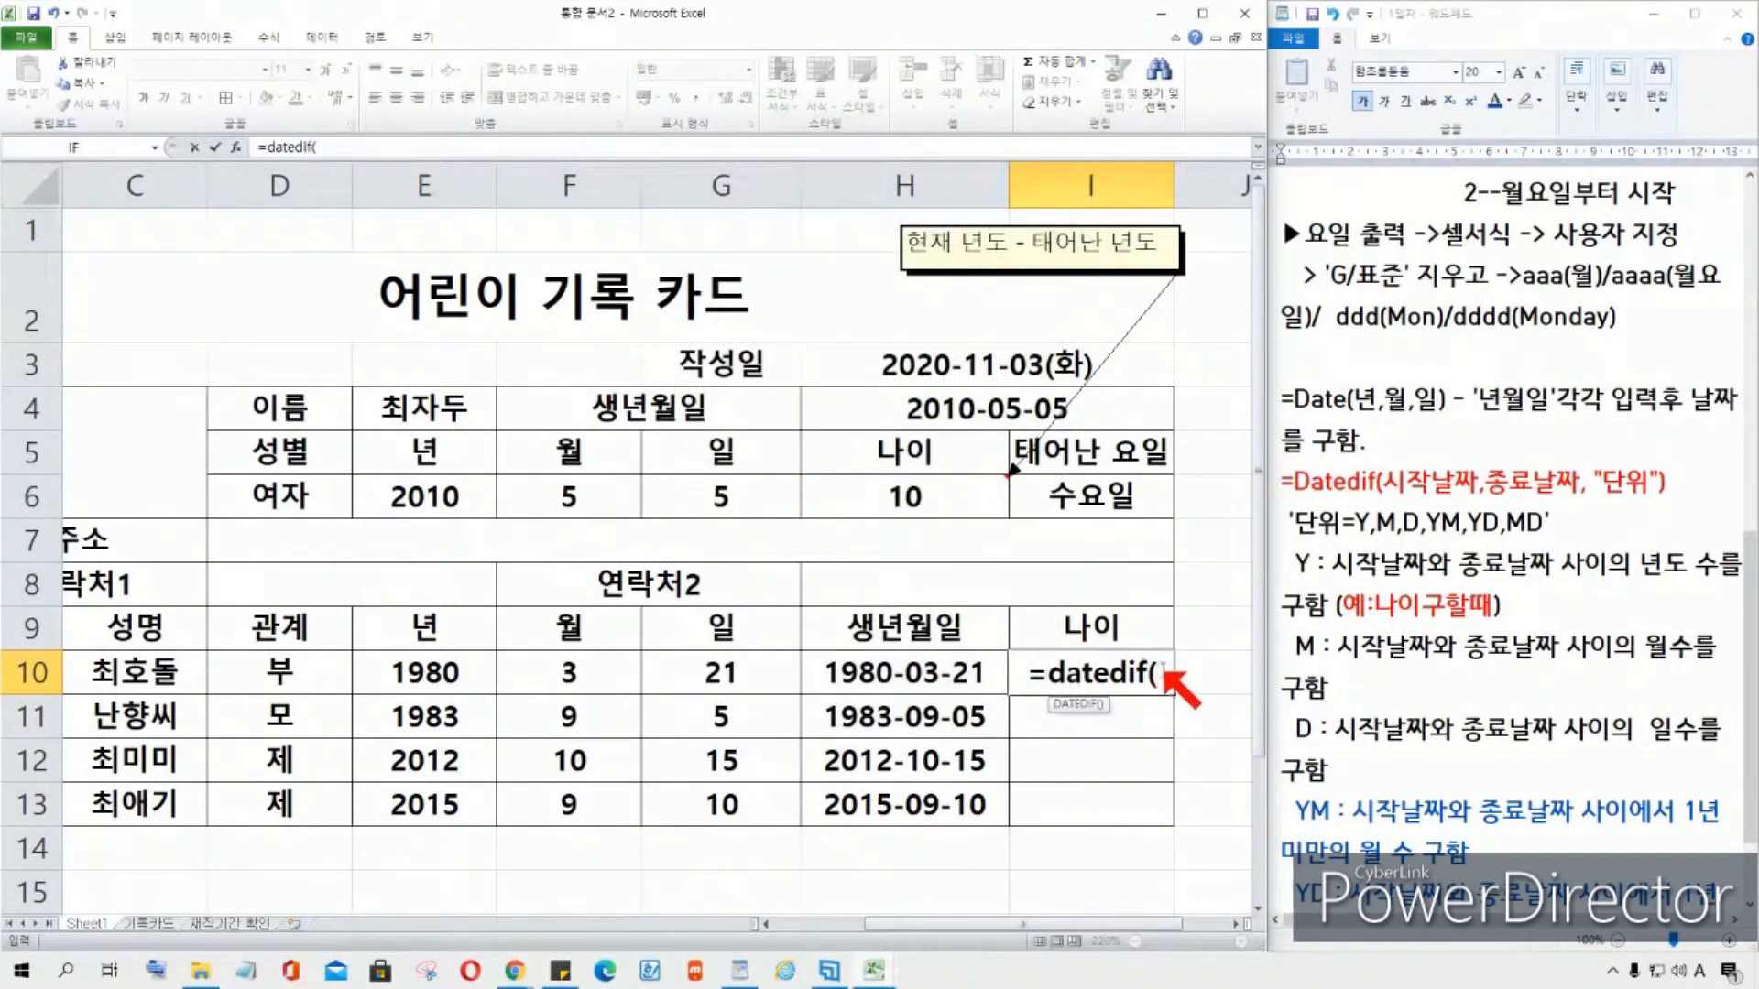
click(1087, 705)
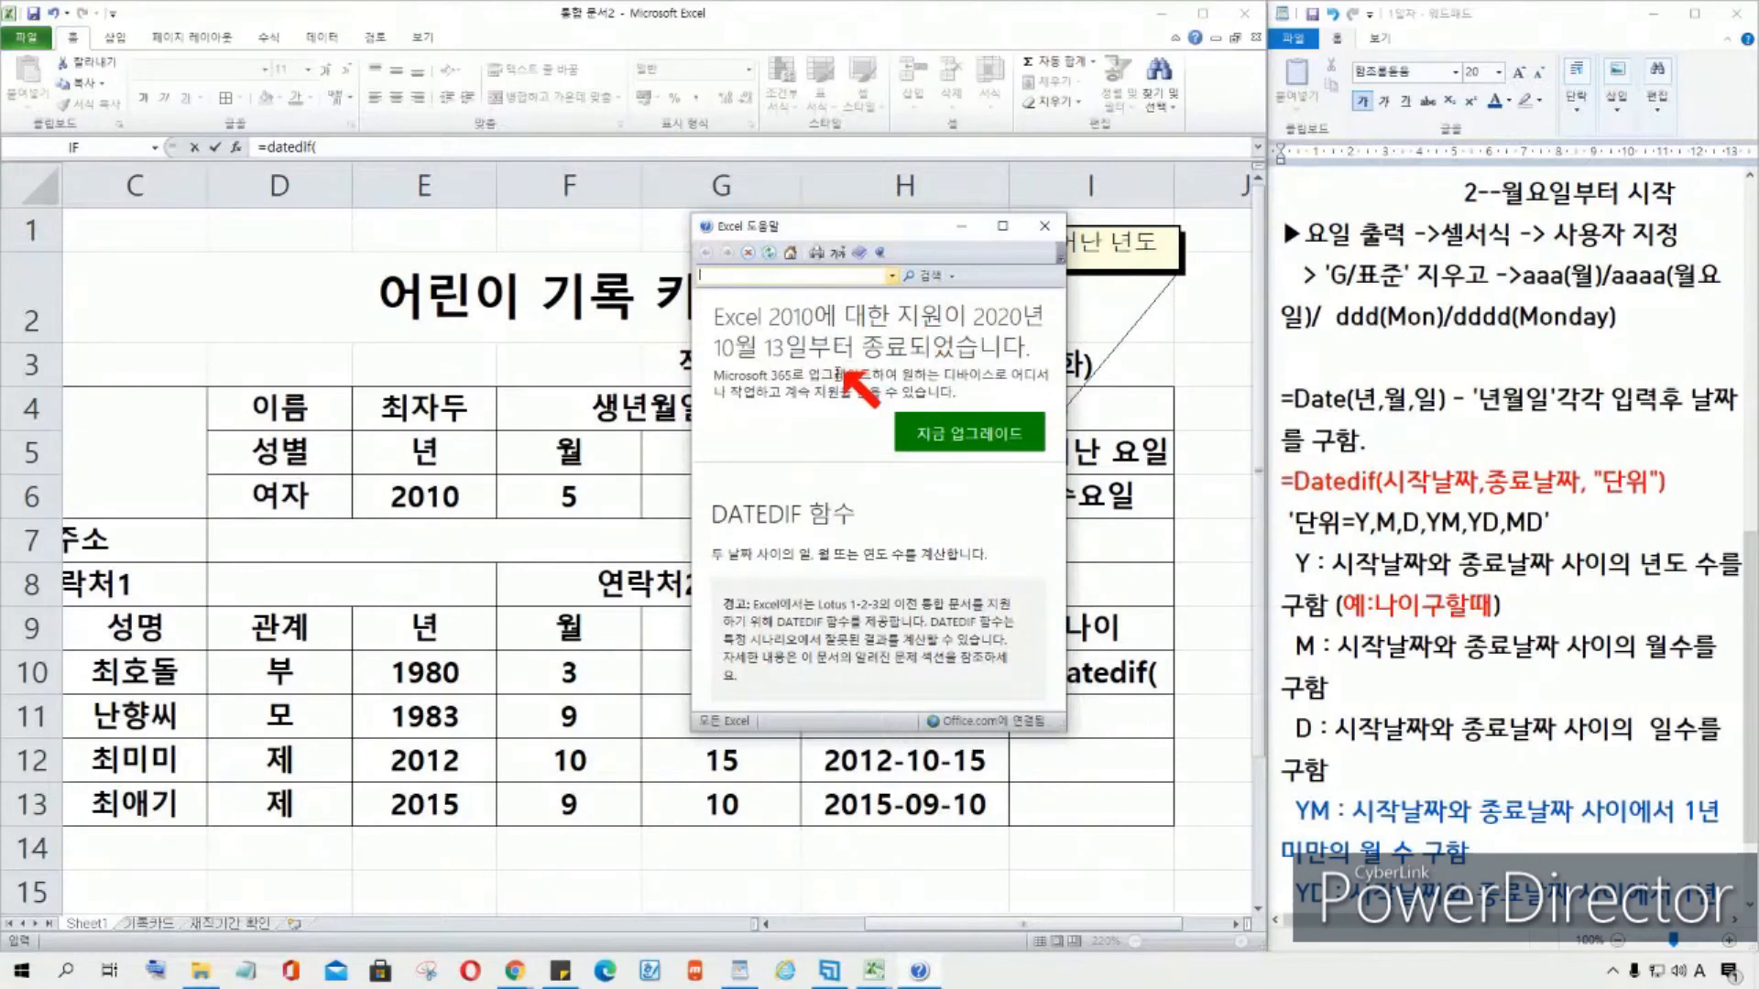
click(1046, 226)
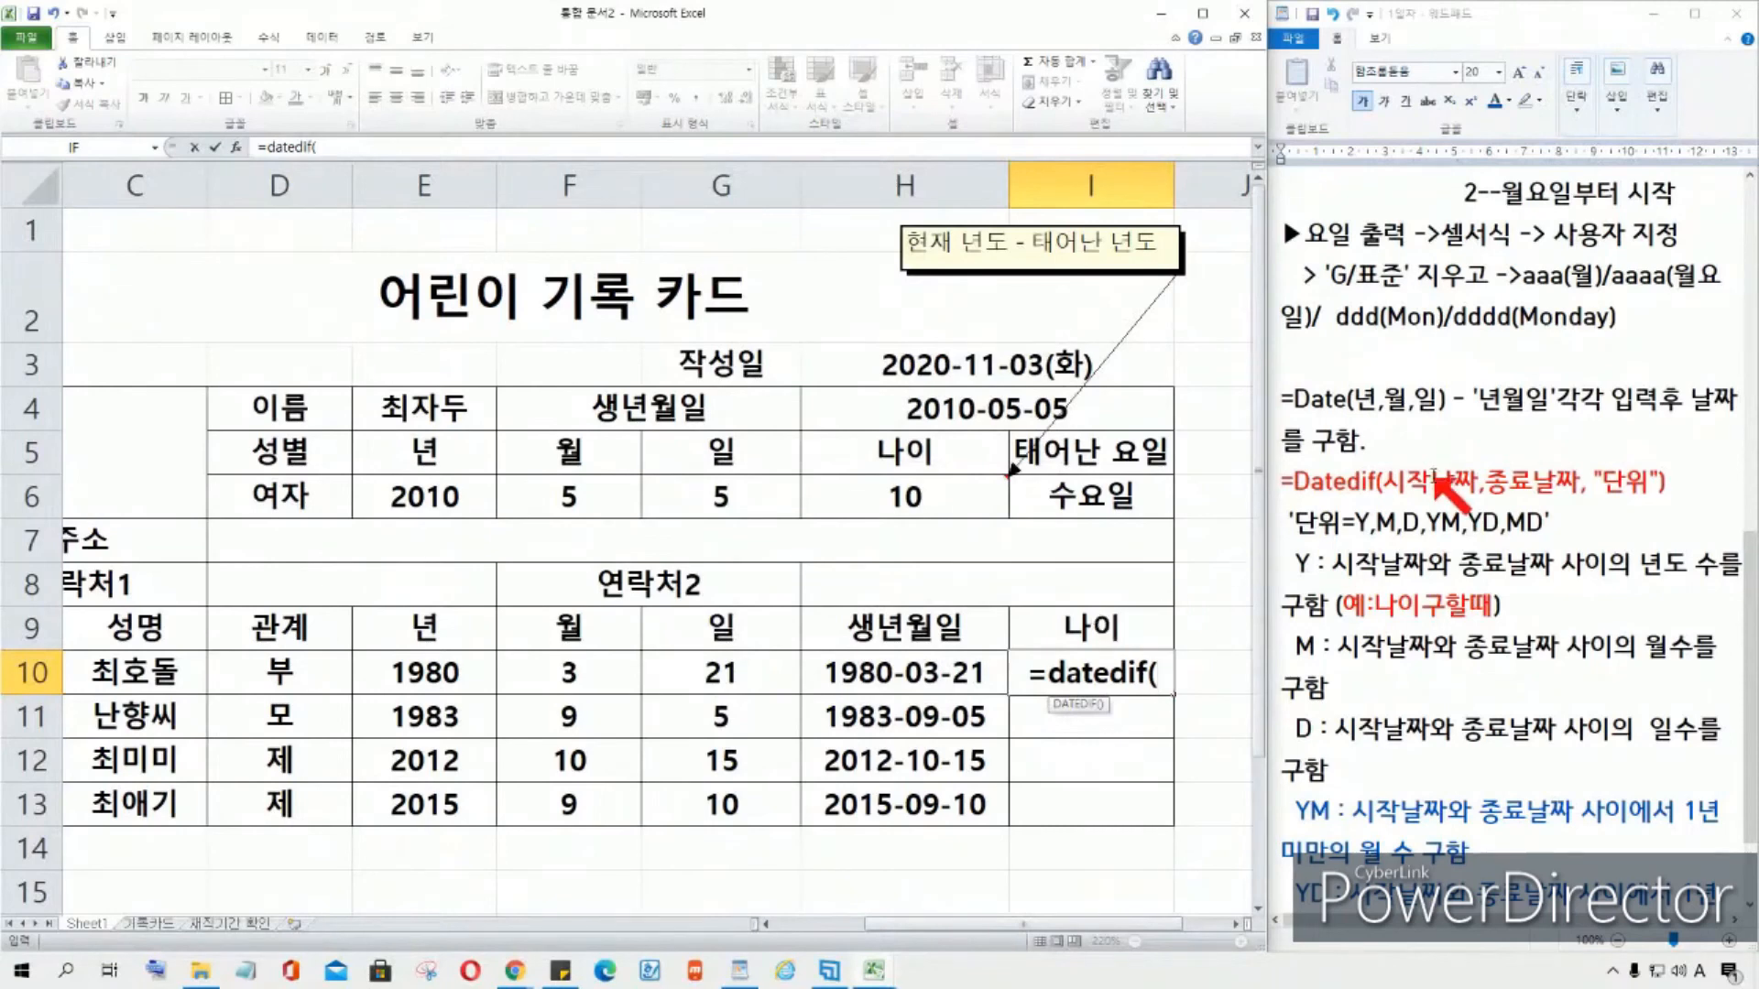
Step: Set birth date H10 as the start date and 작성일 cell H3 as the end date of the DATEDIF formula
click(958, 409)
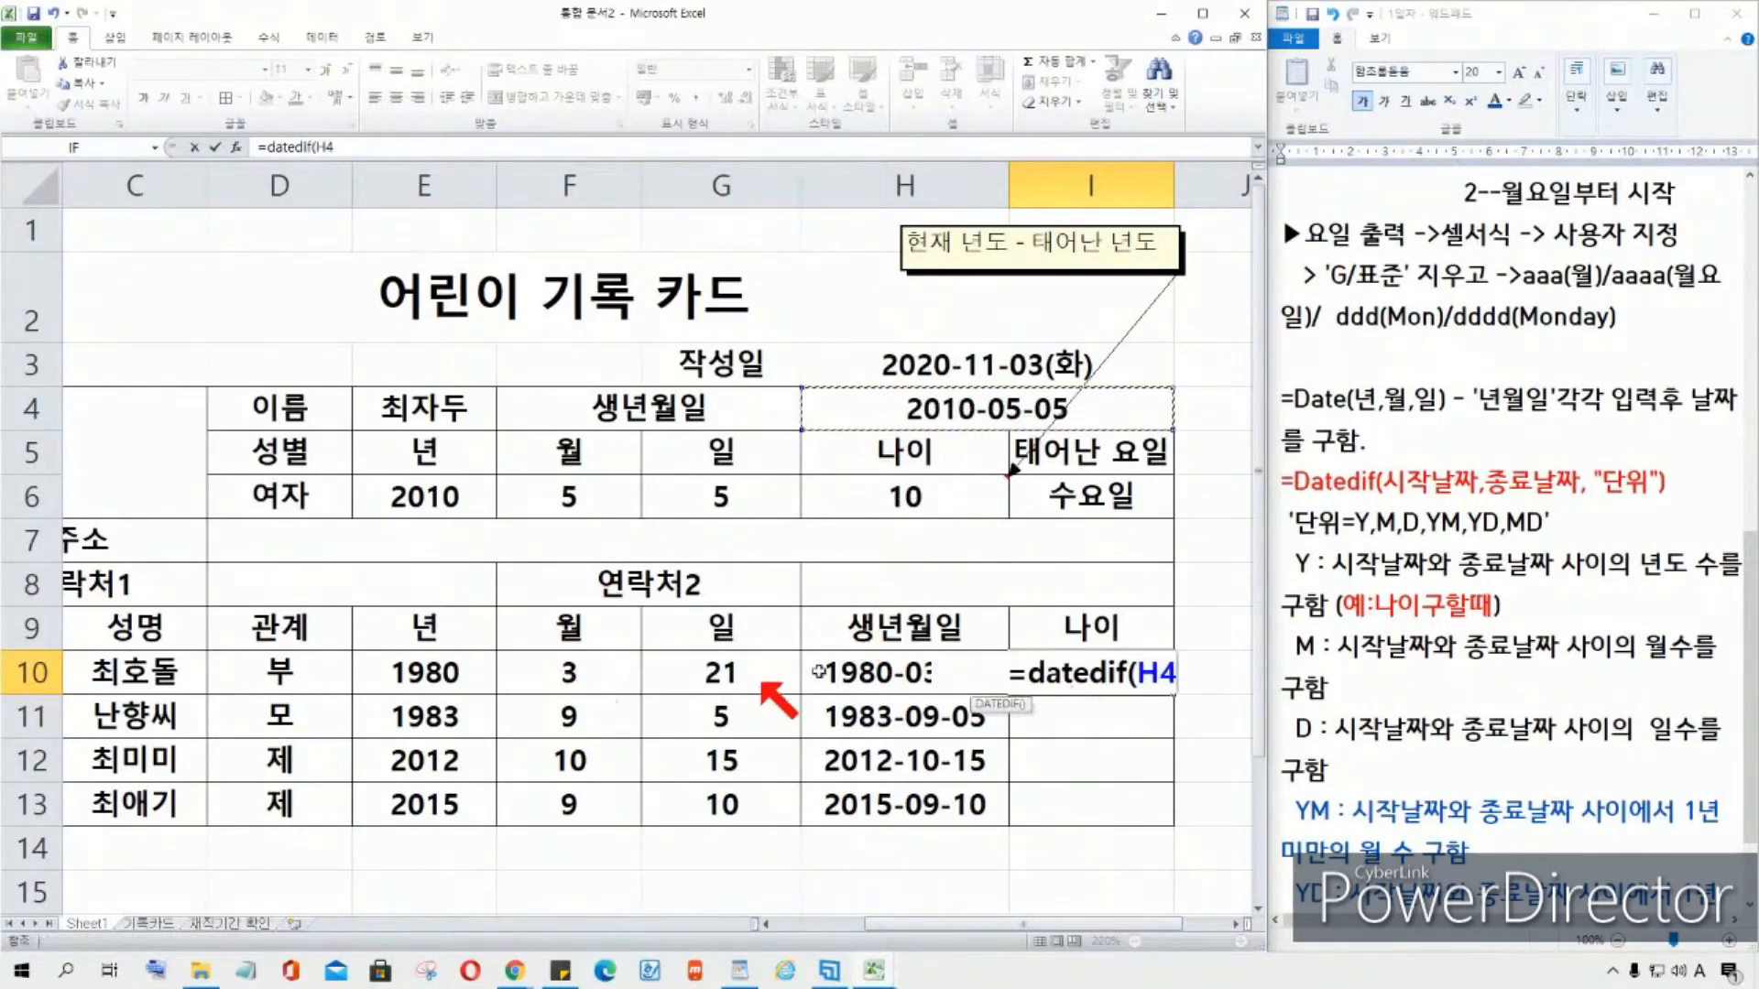
click(907, 669)
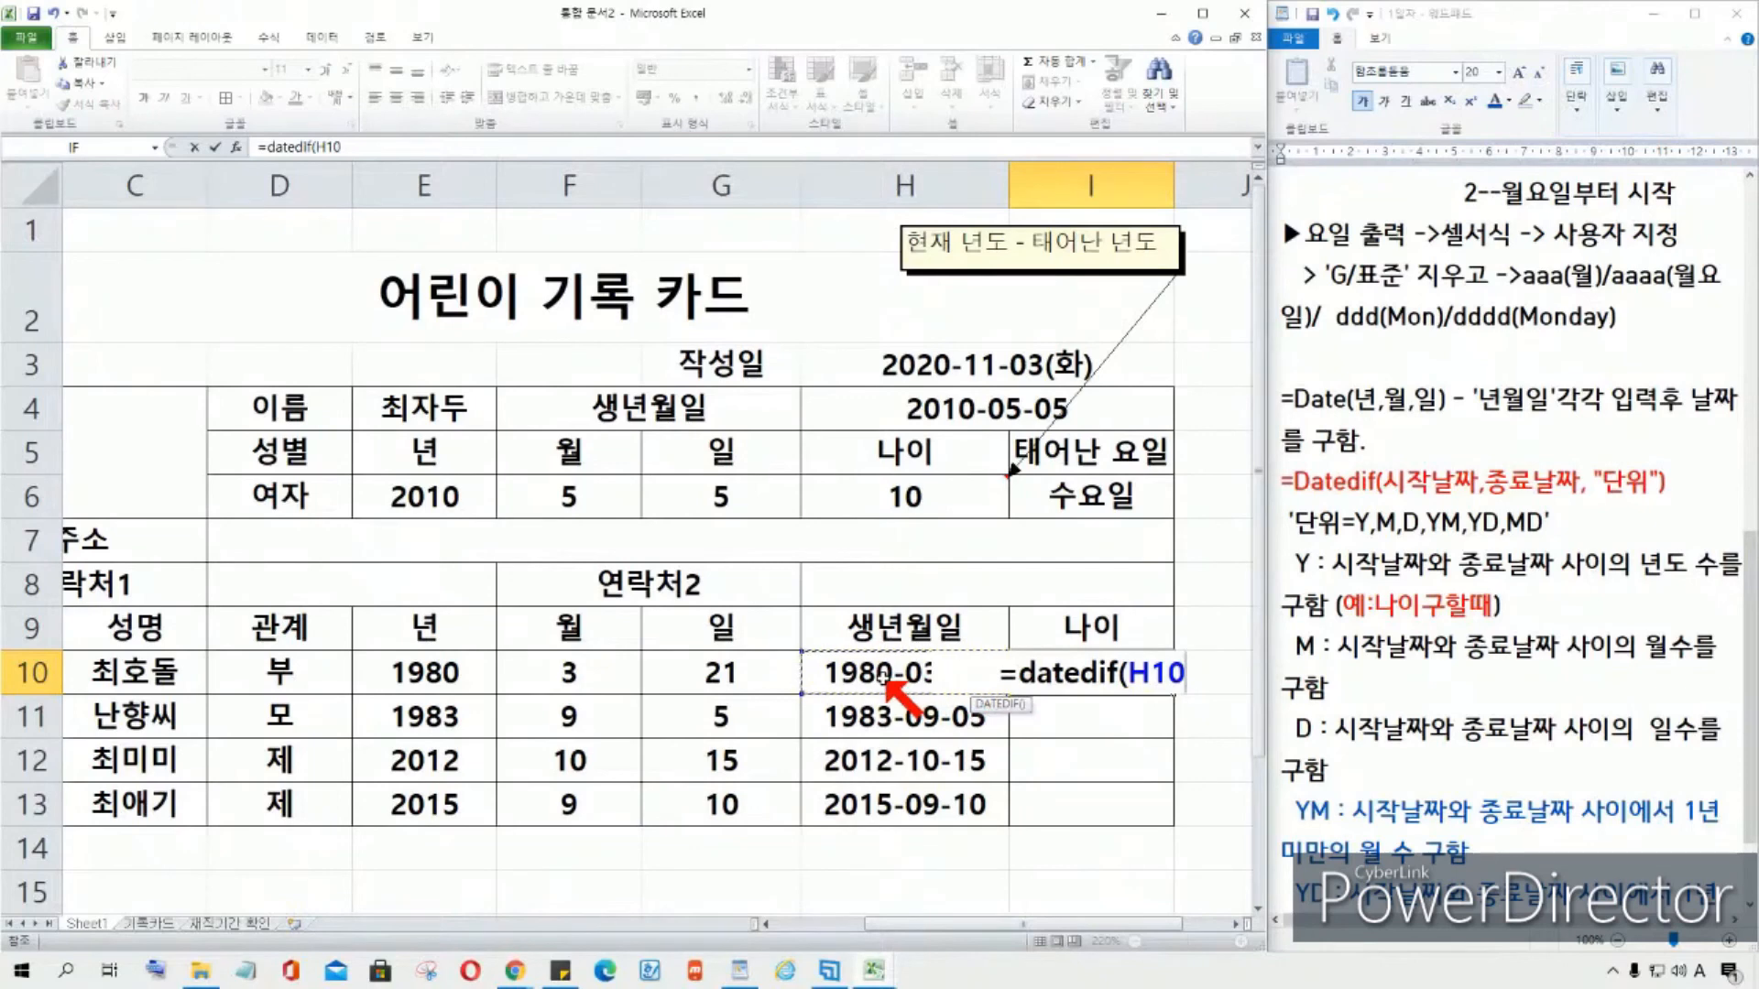
text(,)
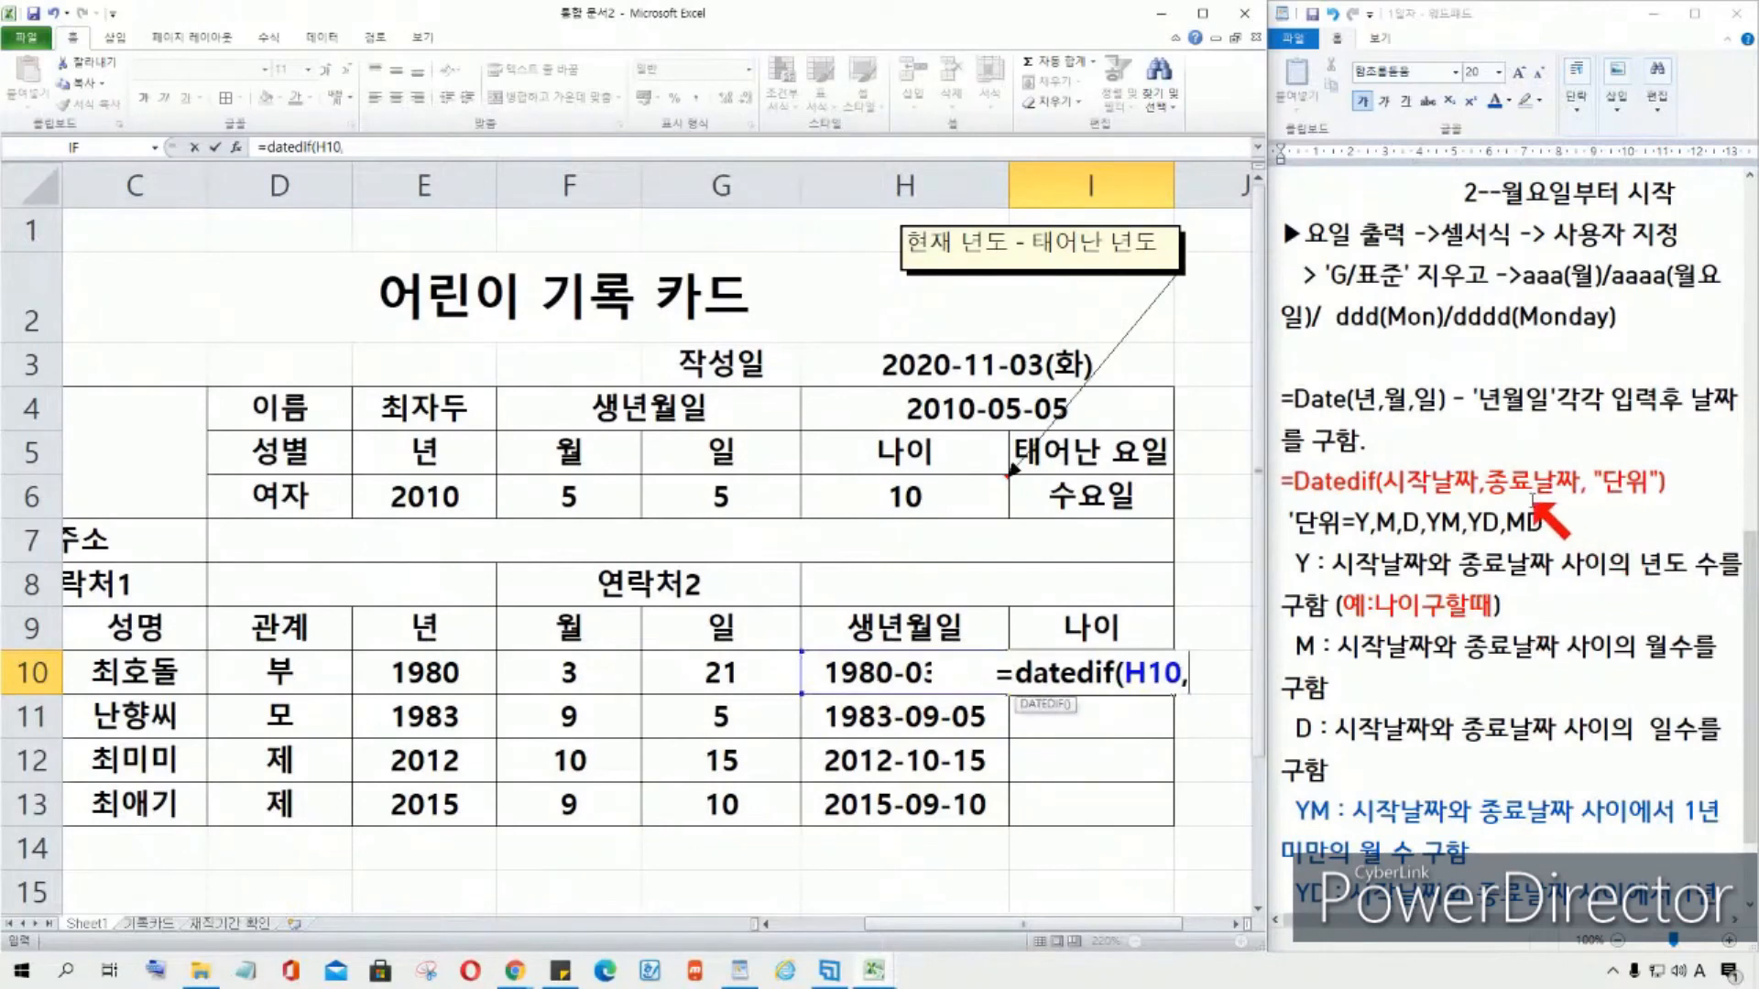
click(1008, 365)
text(,)
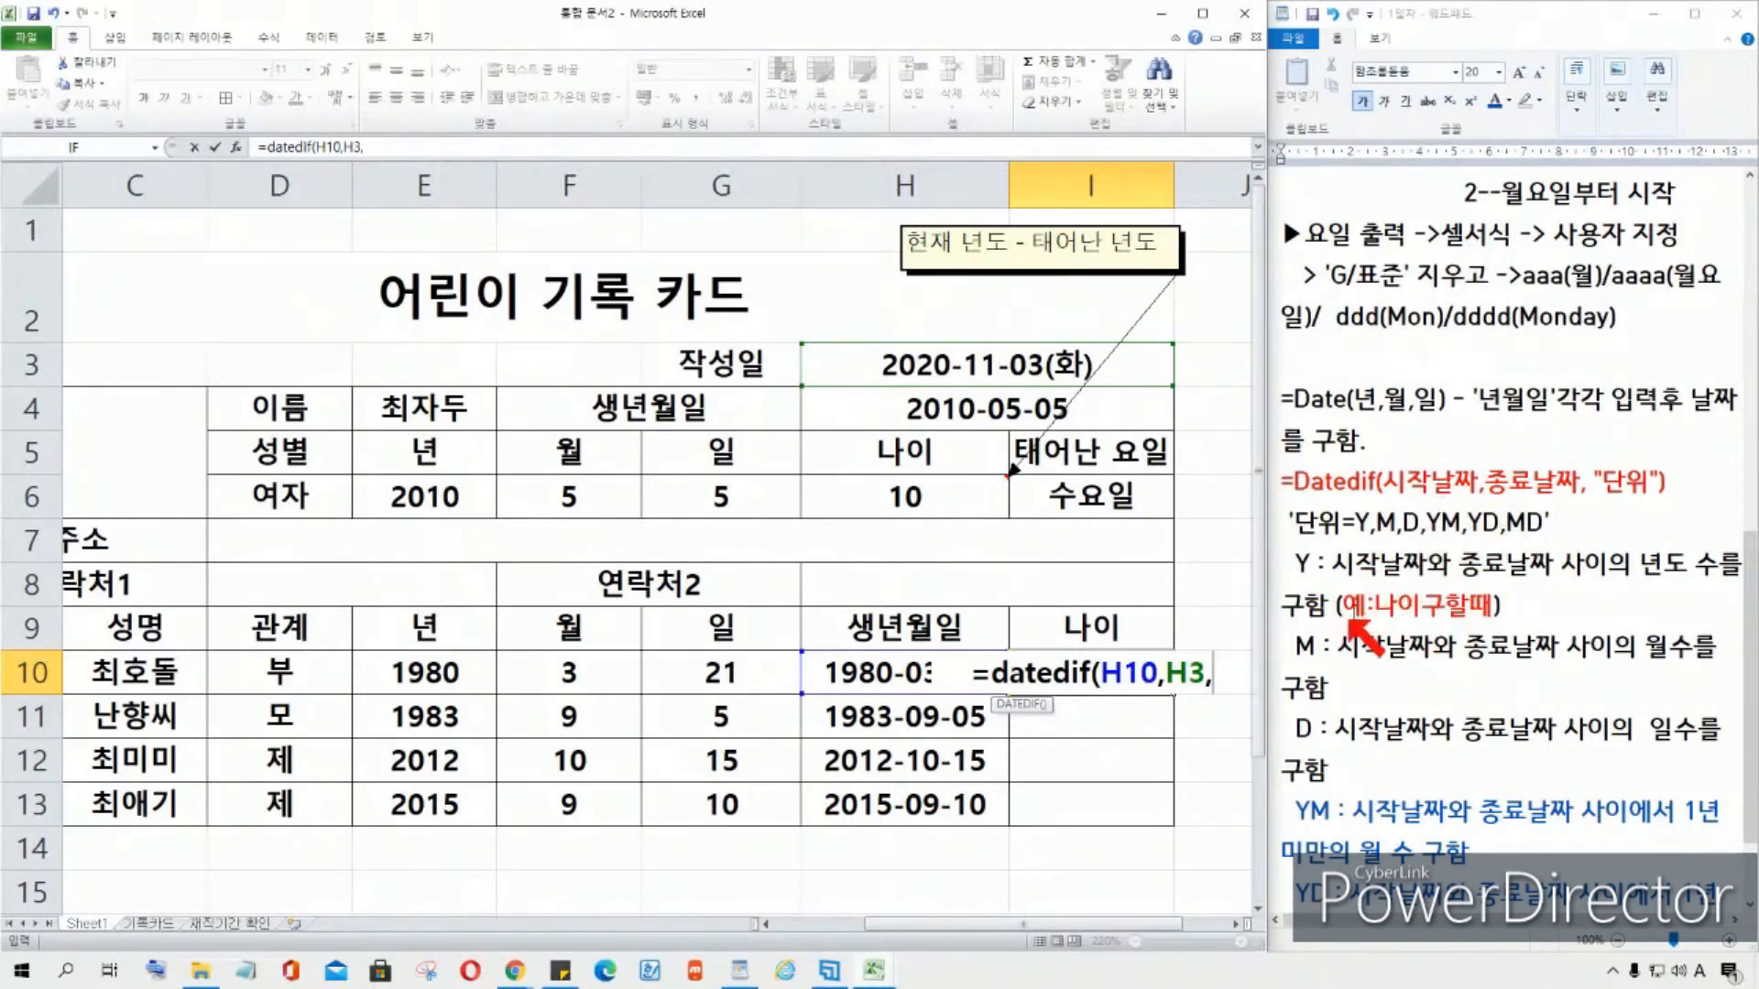
Step: Switch to the WordPad notes and undo the blue colouring of the YM, YD and MD descriptions
click(1363, 600)
key(ctrl+z)
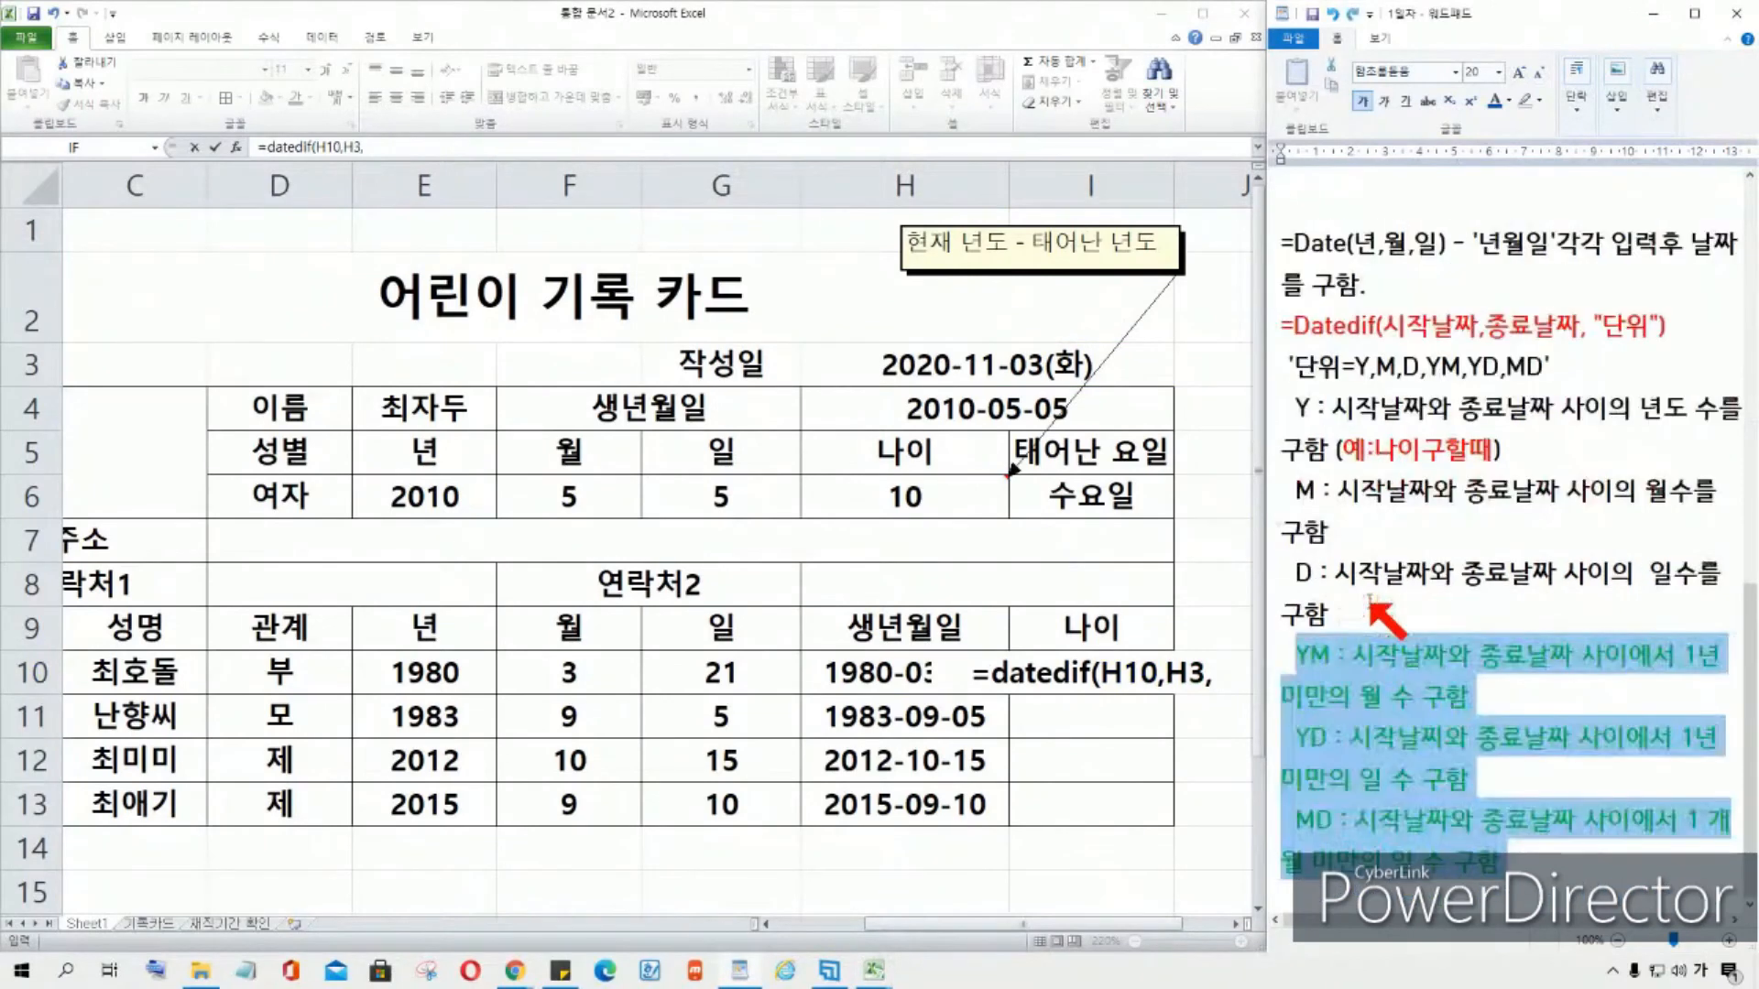
click(1494, 439)
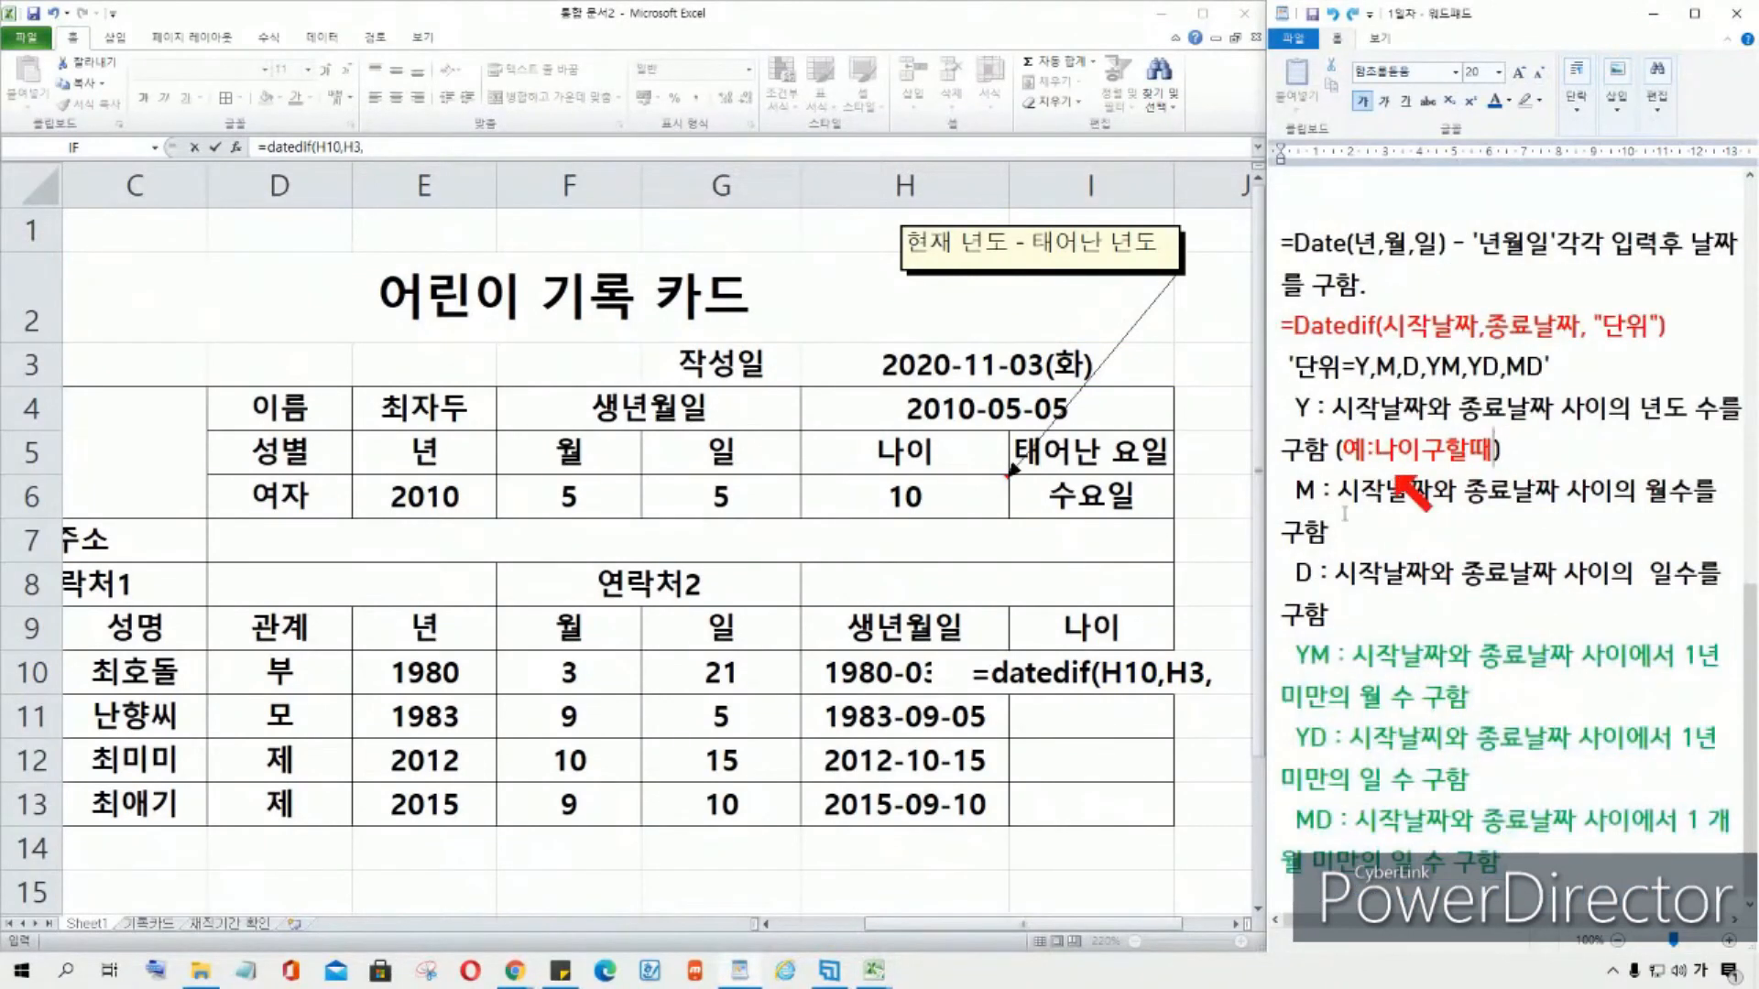
Step: Return to Excel and complete the I10 formula with the unit "y" as =datedif(H10,H3,"y")
click(1208, 678)
text("y)
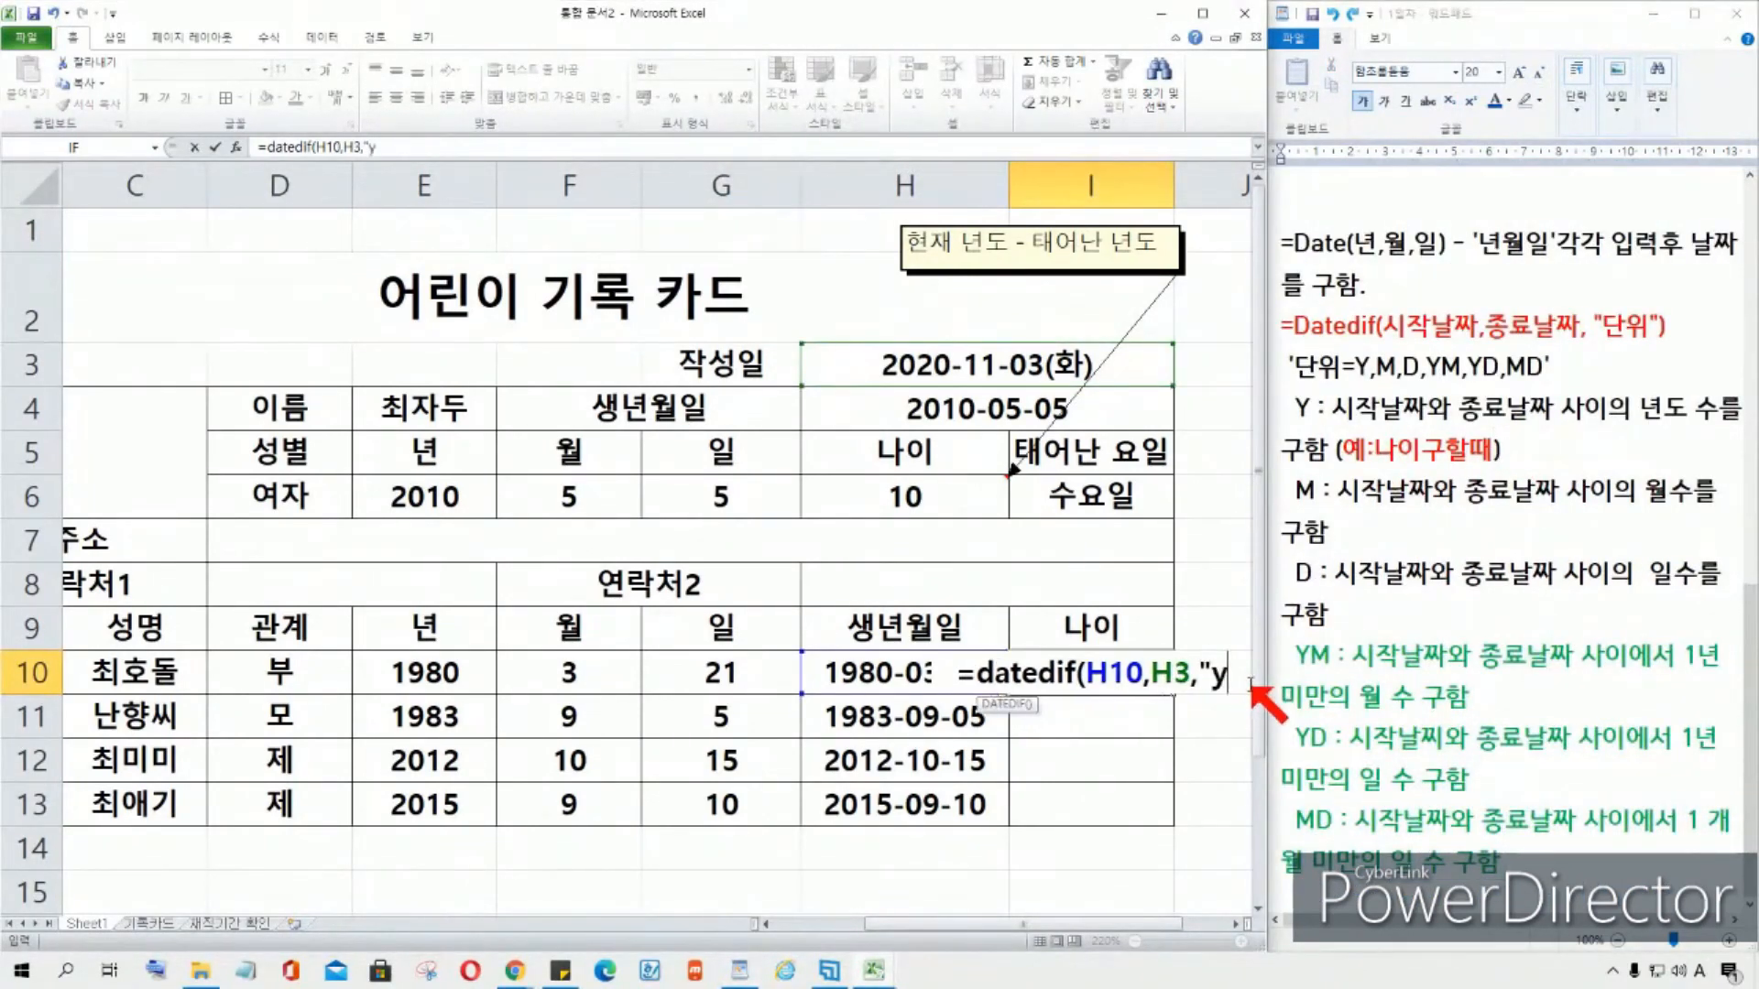
text("))
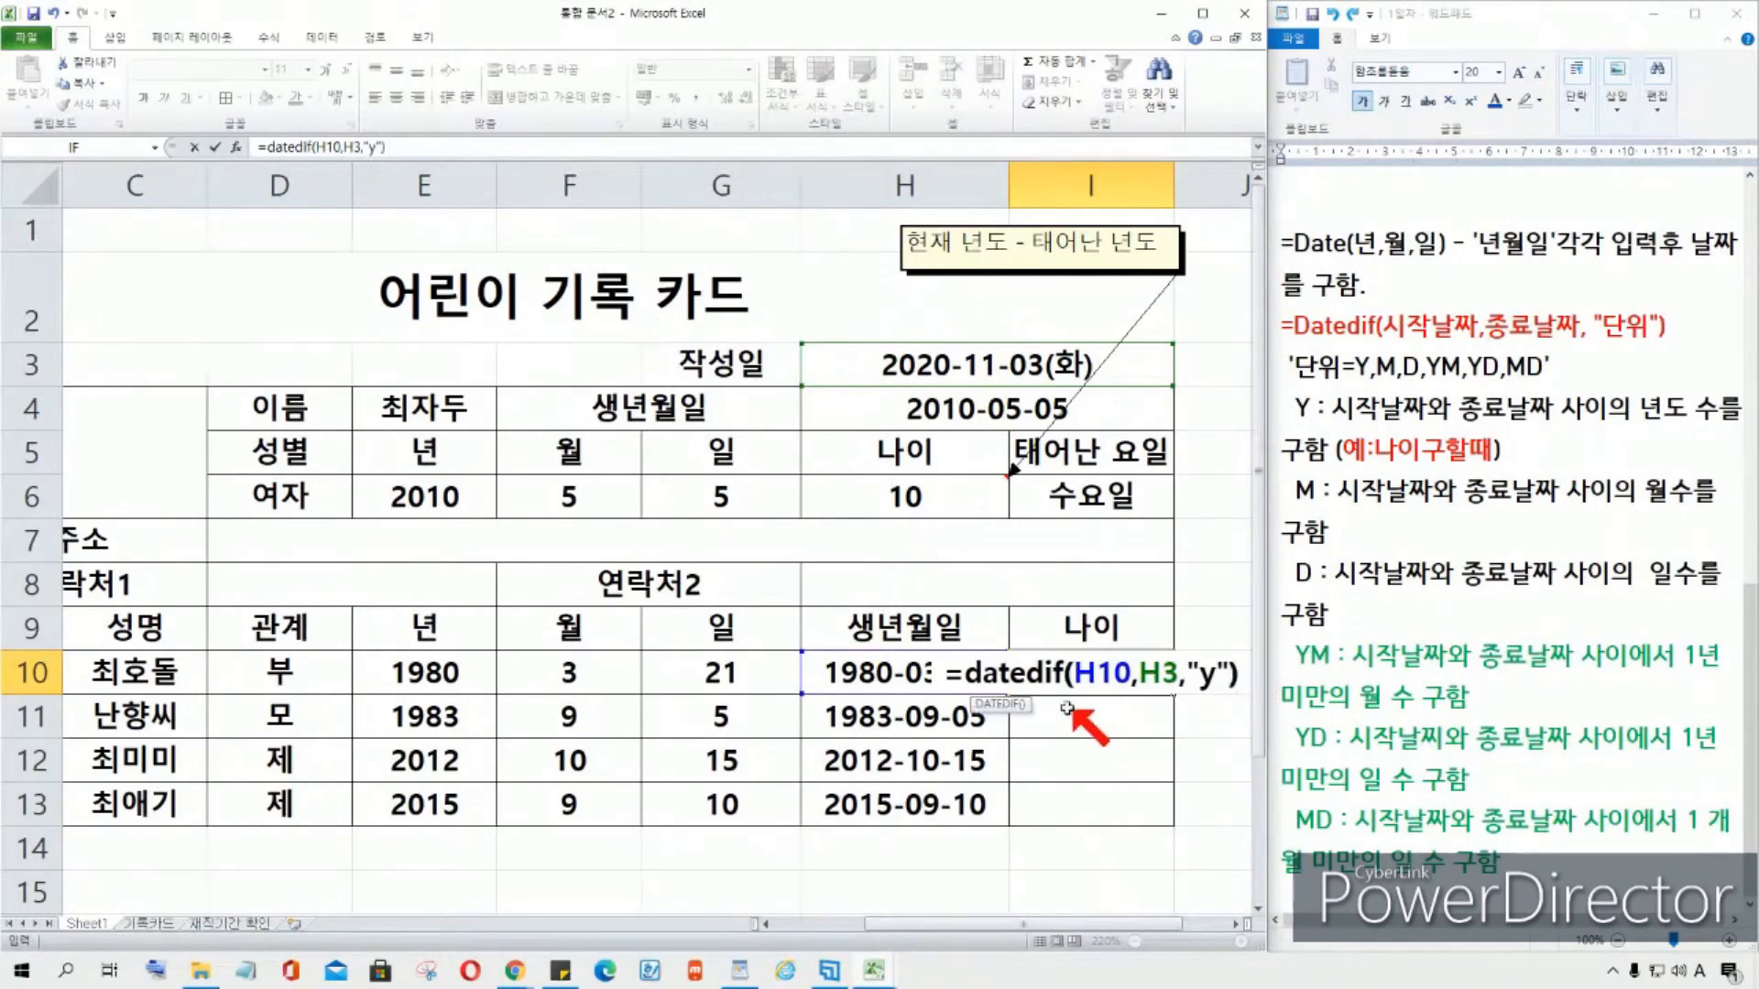
key(Return)
Step: Examine the unit argument of the DATEDIF formula in I10
click(1145, 680)
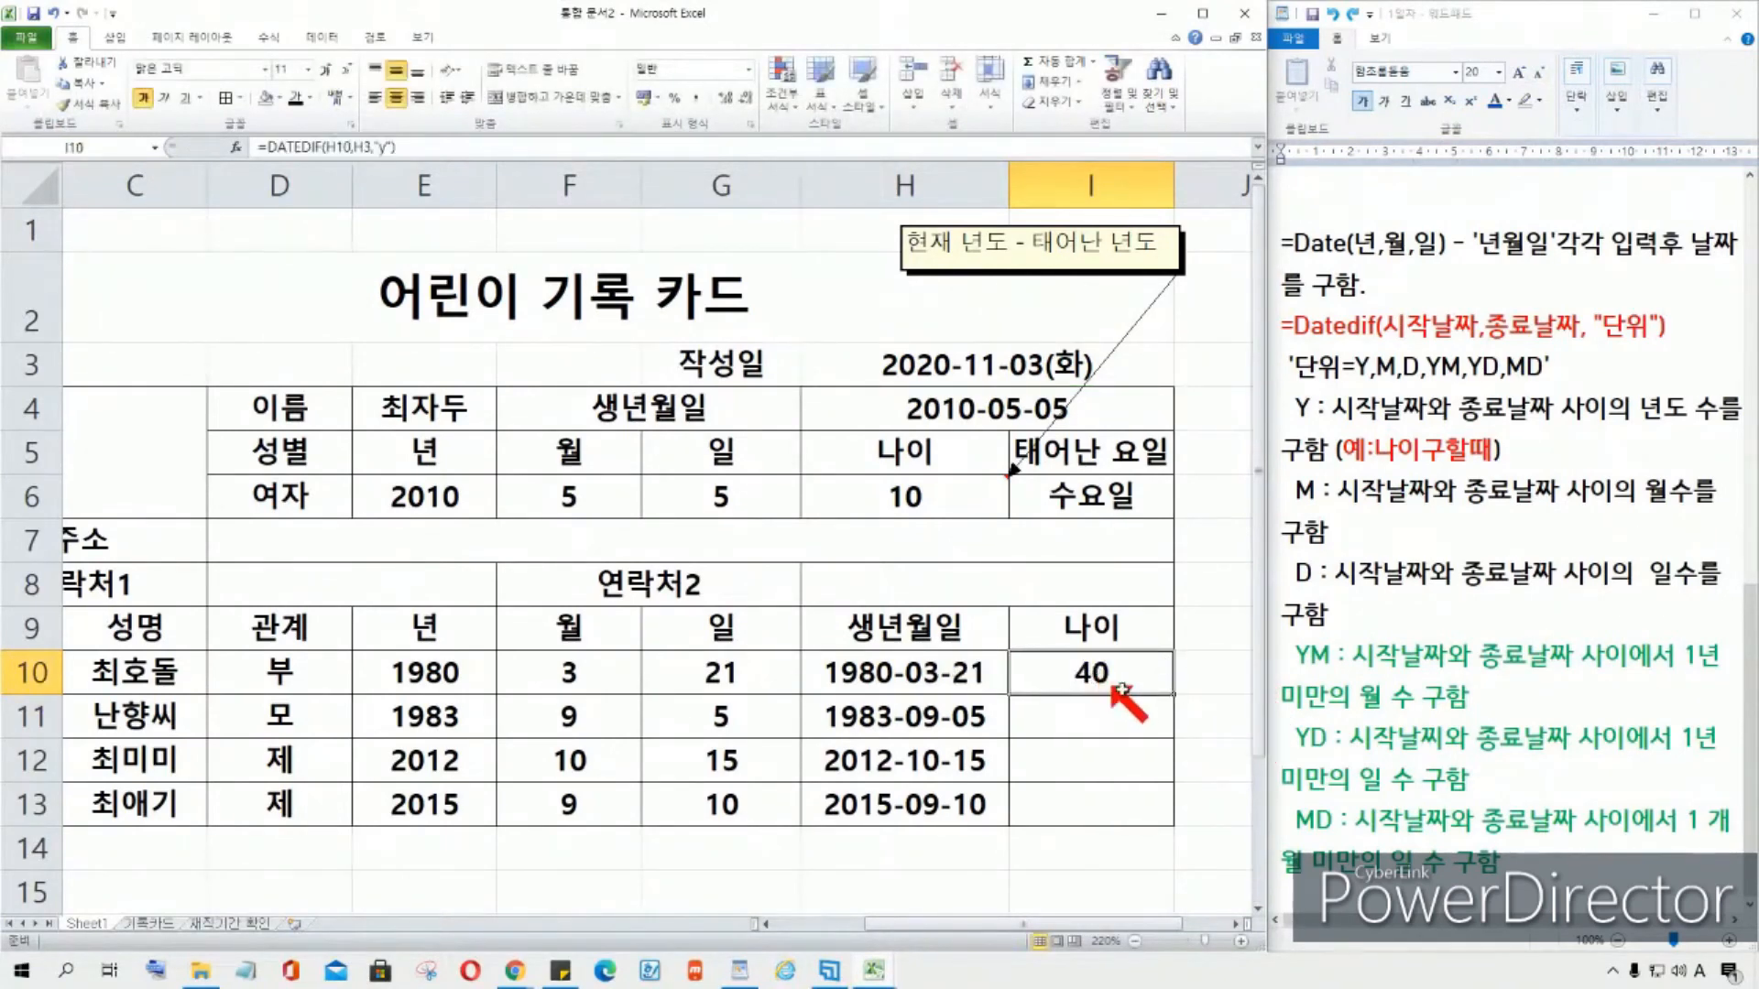
double_click(1152, 682)
drag(1200, 675, 1240, 675)
key(Escape)
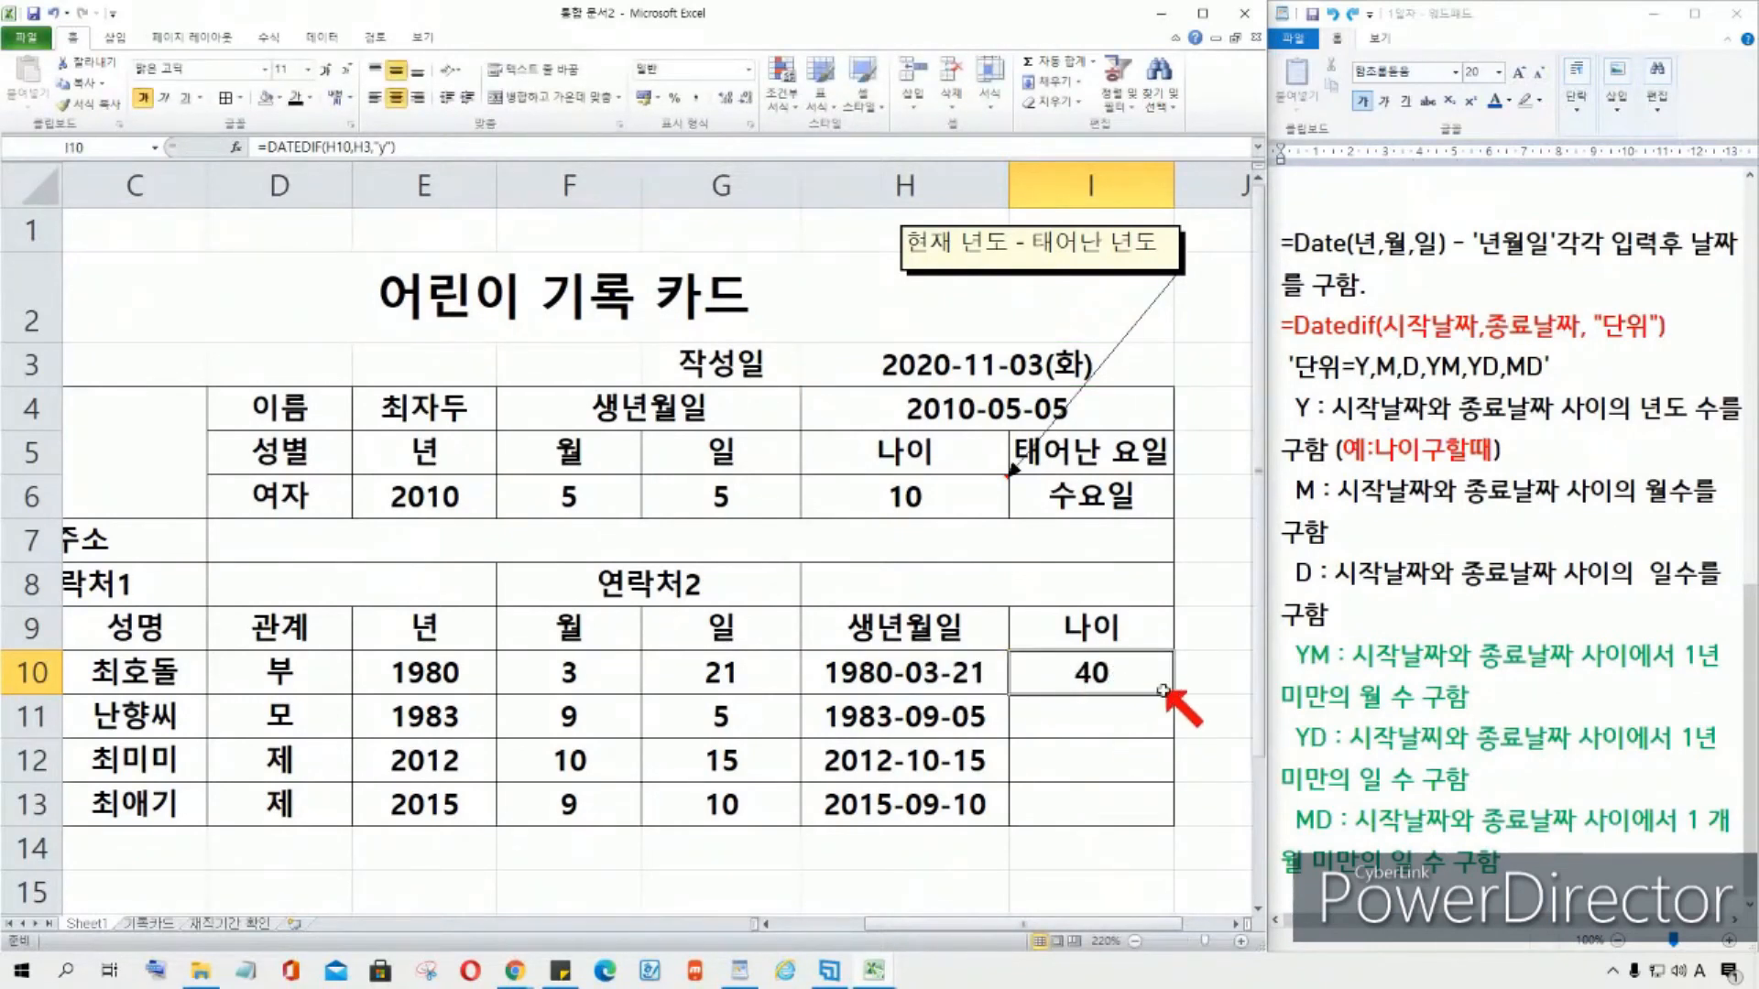
Step: Try to fill the DATEDIF age formula from I10 down to I13, and clear the copies in I11:I13
drag(1175, 694, 1177, 816)
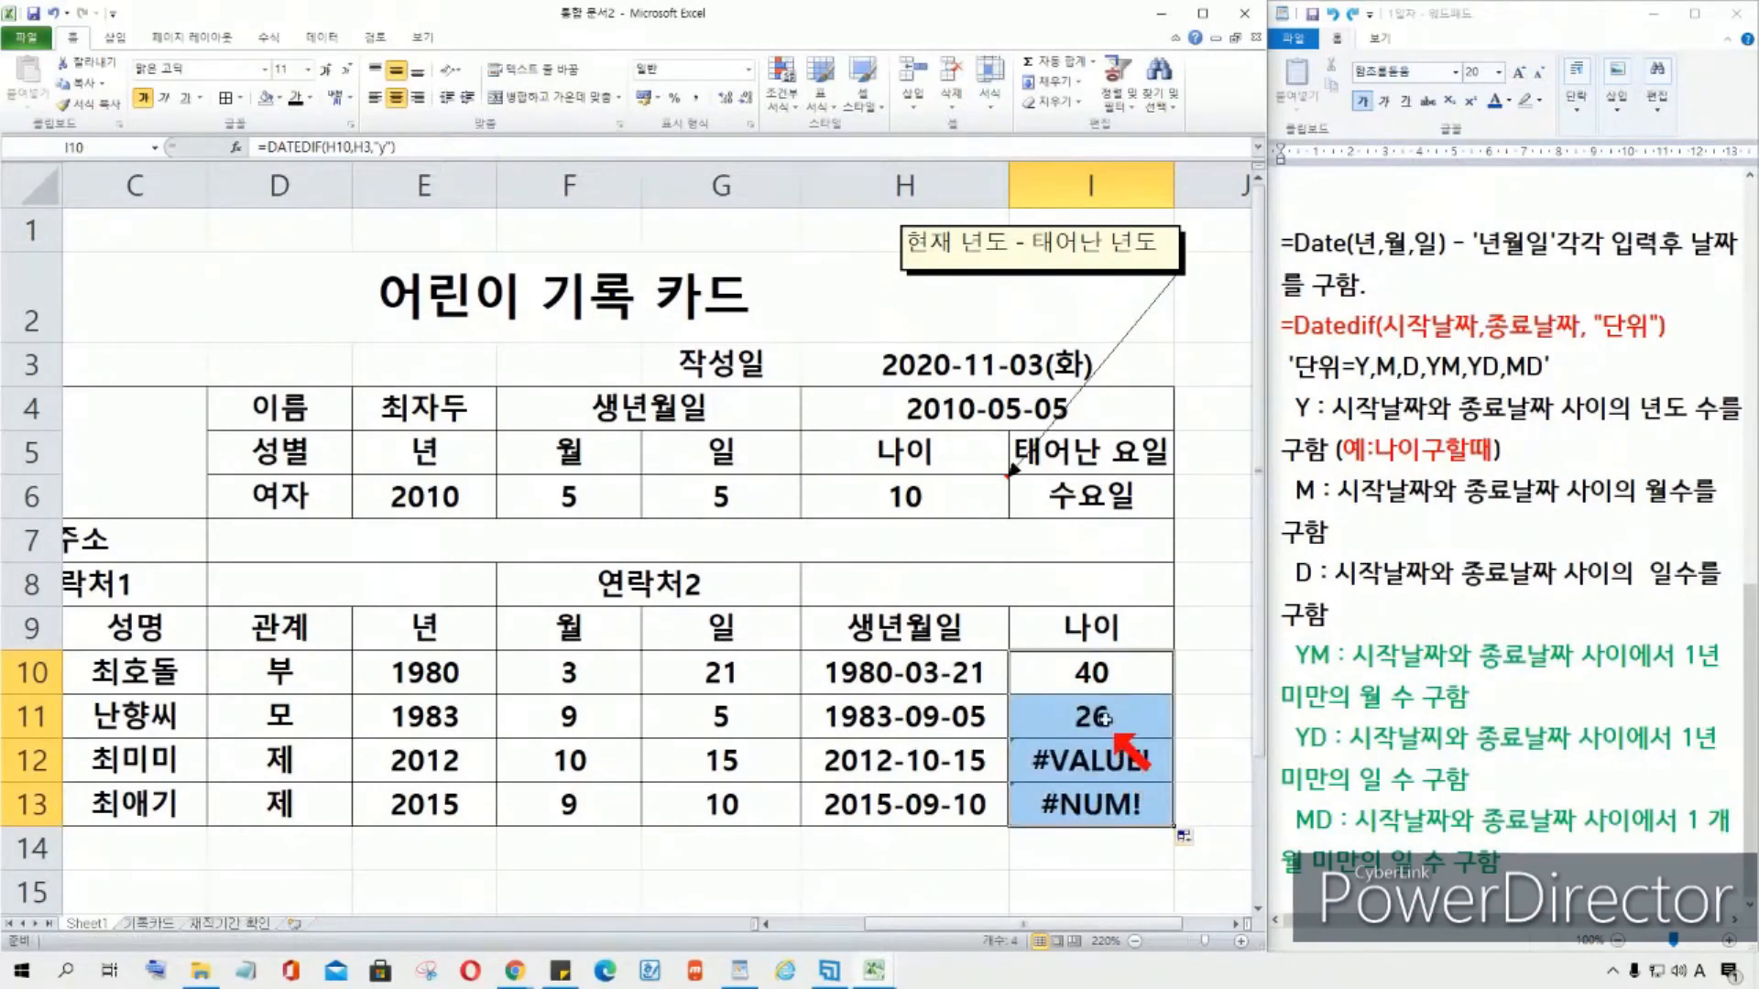
click(1099, 674)
click(1104, 719)
click(450, 721)
drag(1099, 718, 1150, 806)
key(Delete)
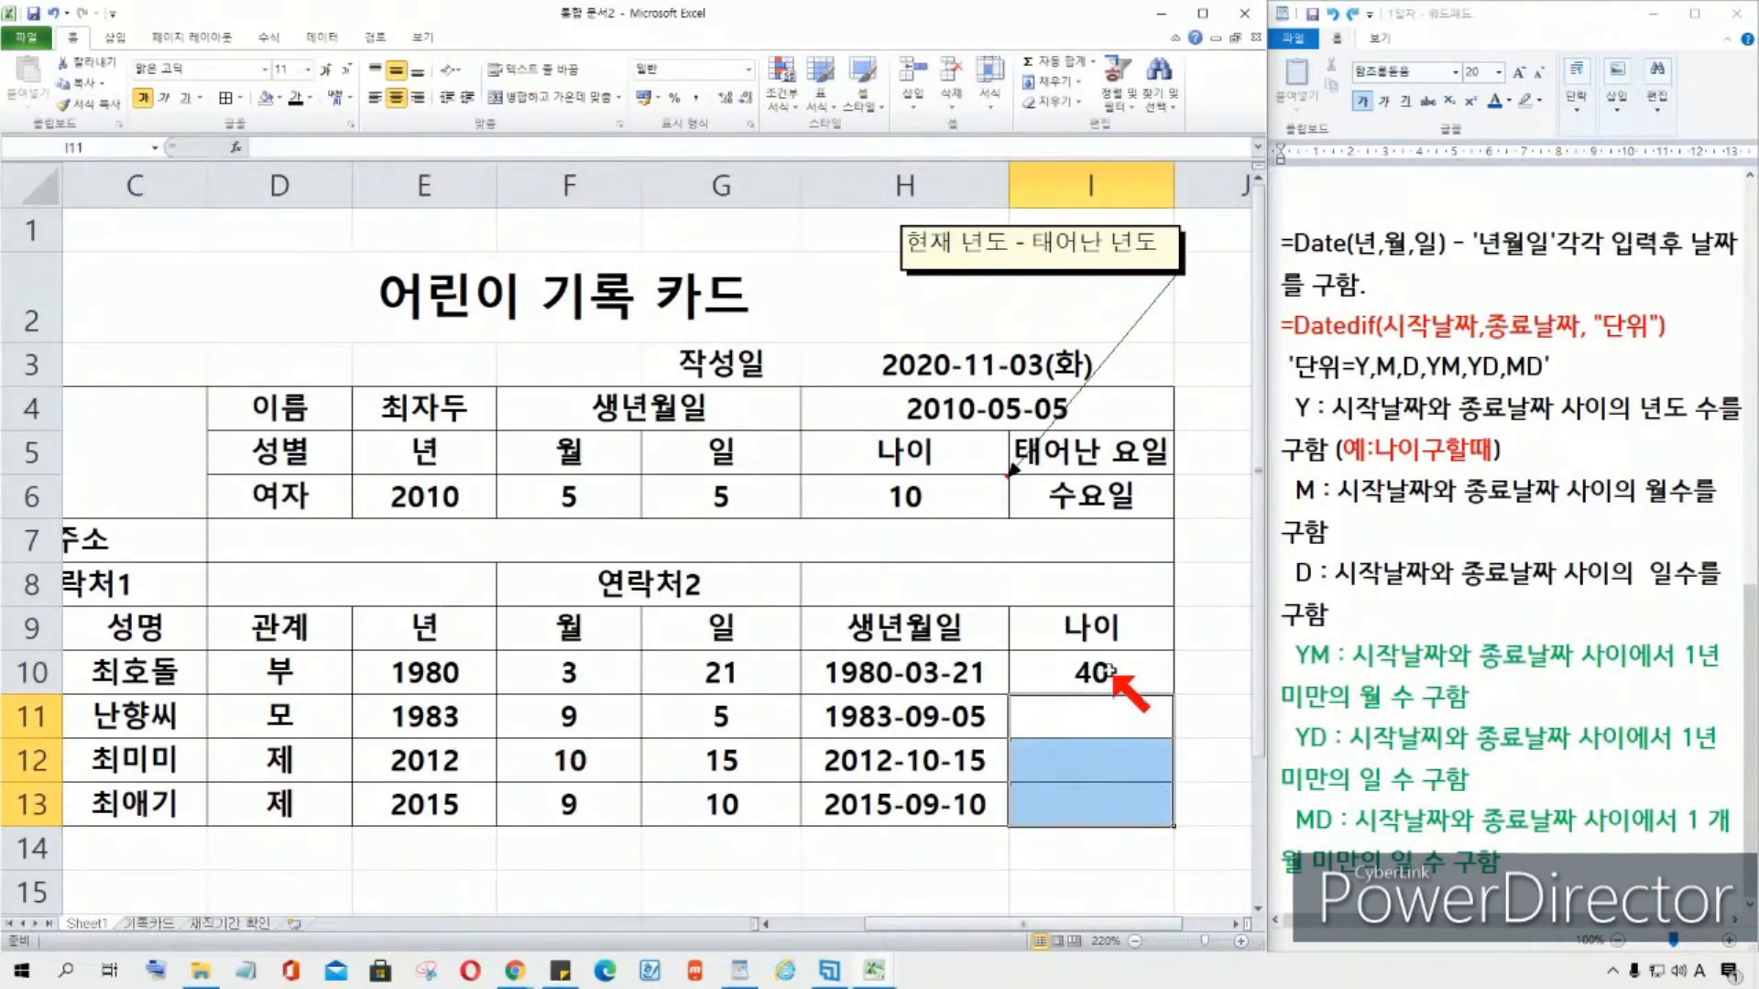
Step: Compare the start and end date arguments of the I10 formula with the Datedif syntax in the WordPad notes
double_click(1122, 676)
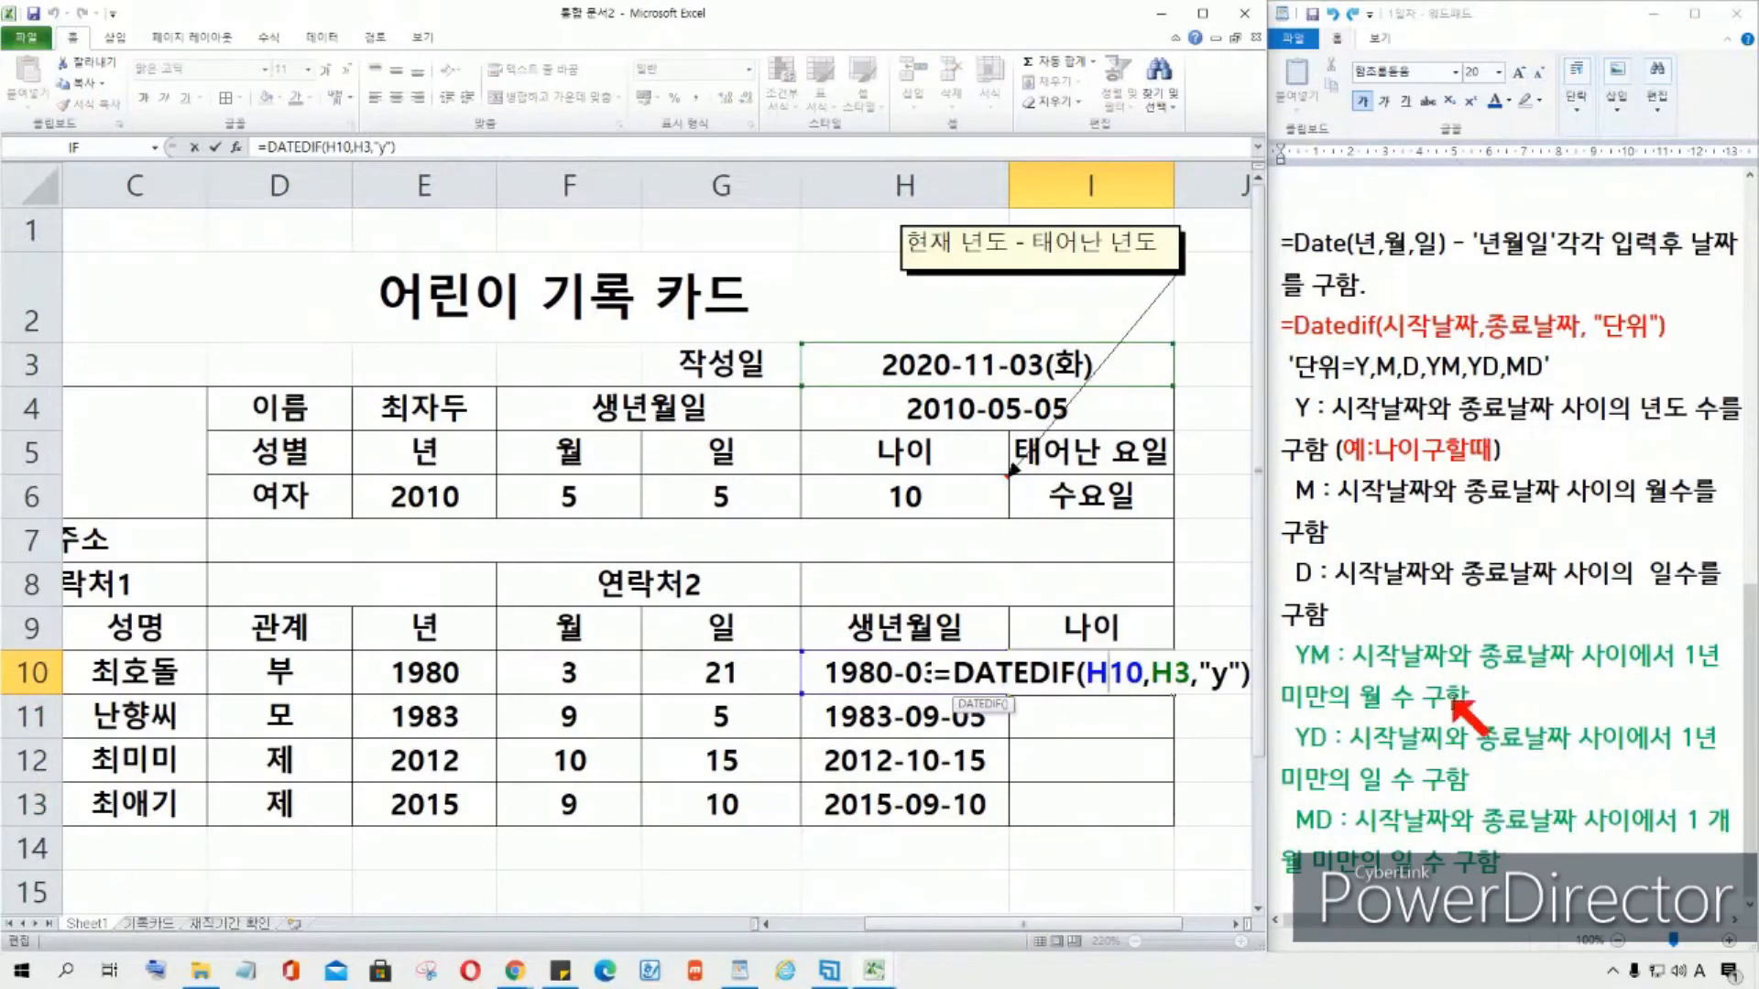
click(1365, 664)
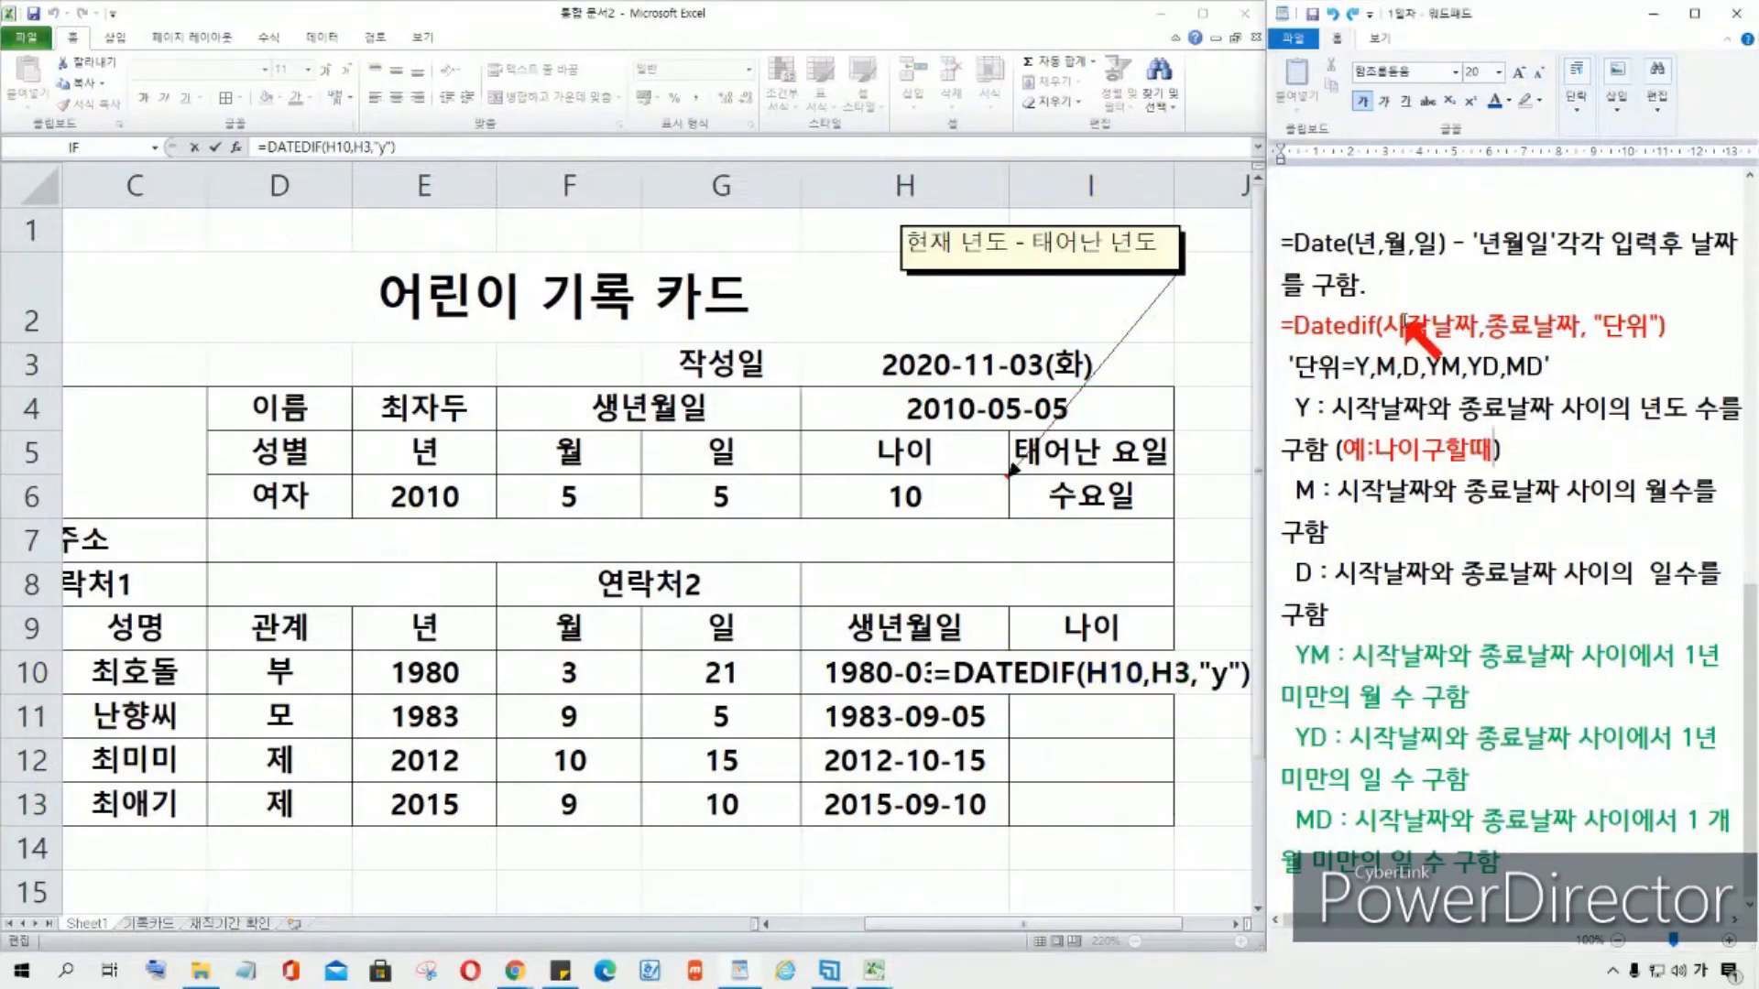
drag(1386, 330, 1474, 328)
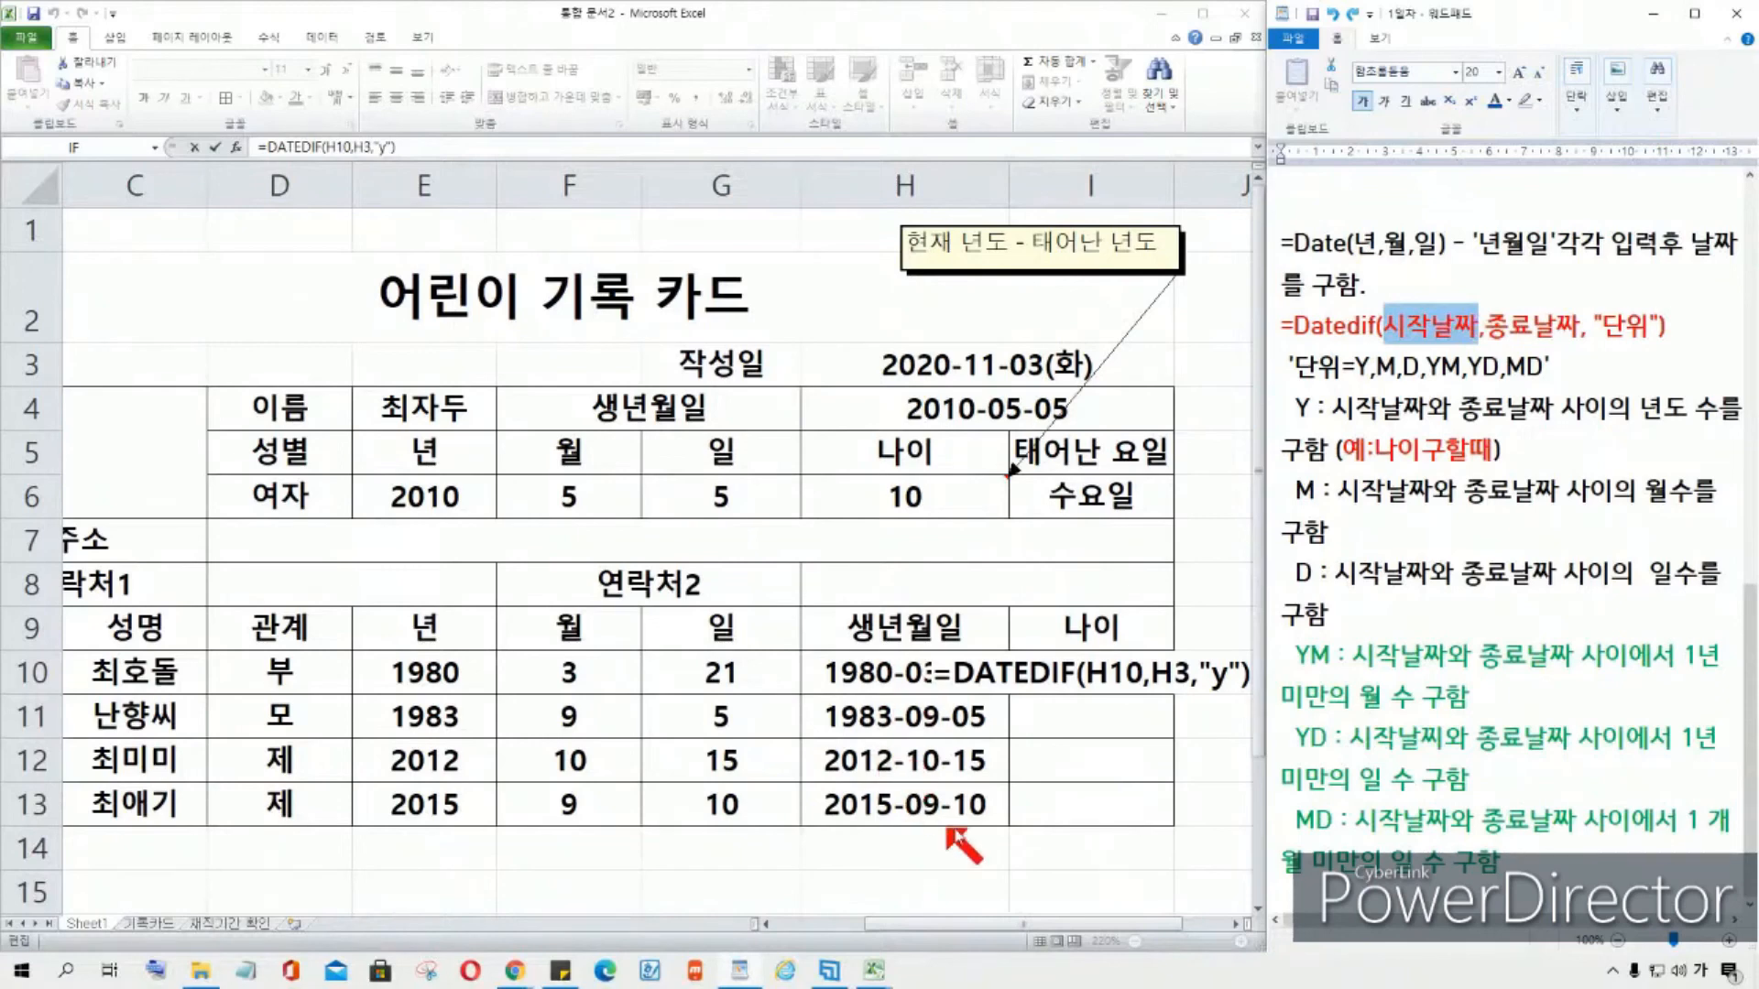
drag(1485, 326, 1560, 327)
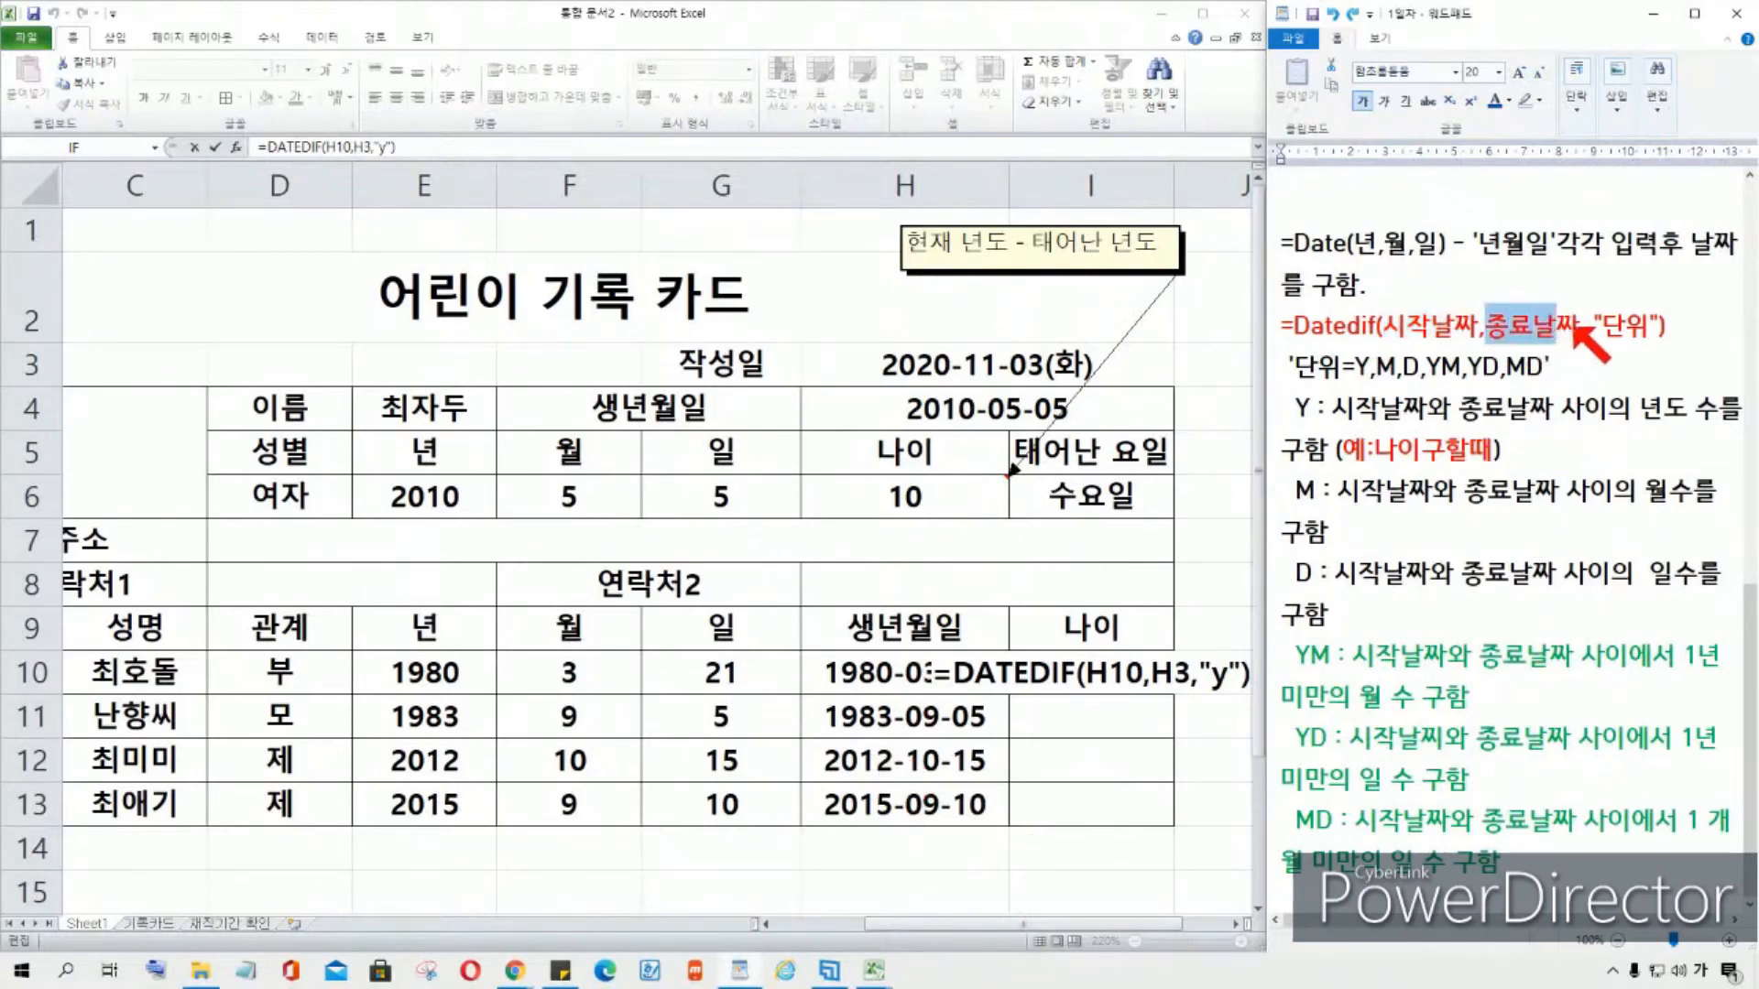
click(1160, 675)
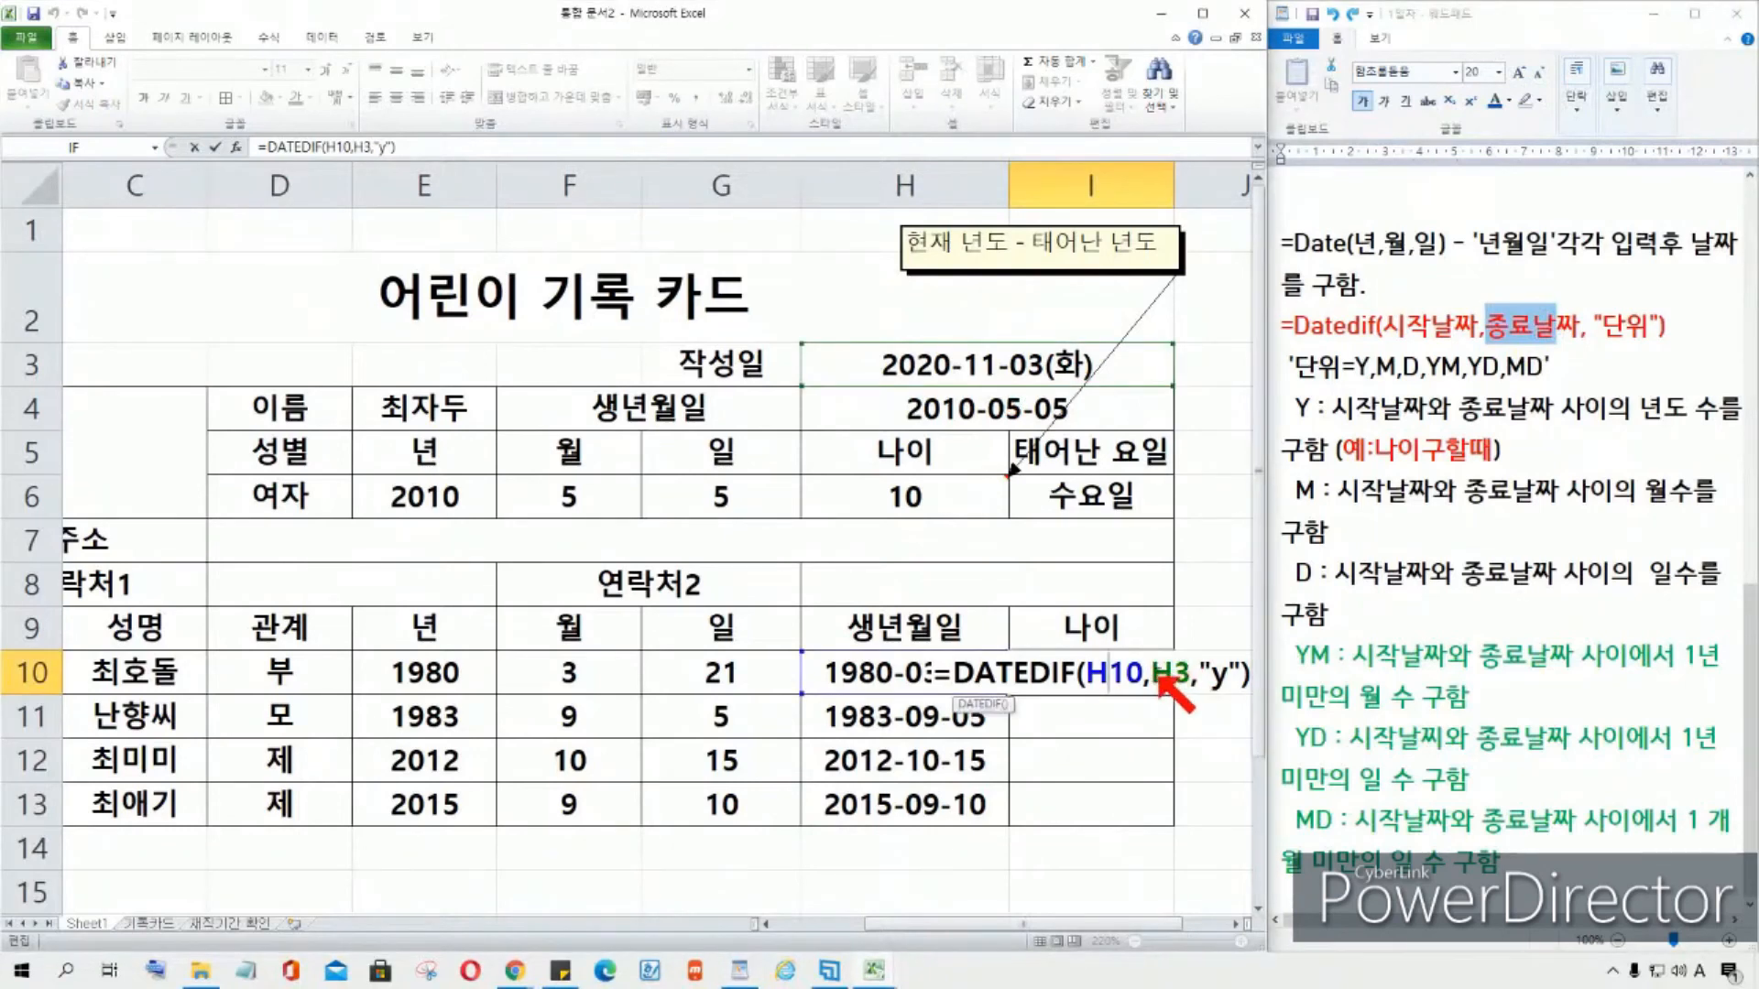
double_click(1165, 675)
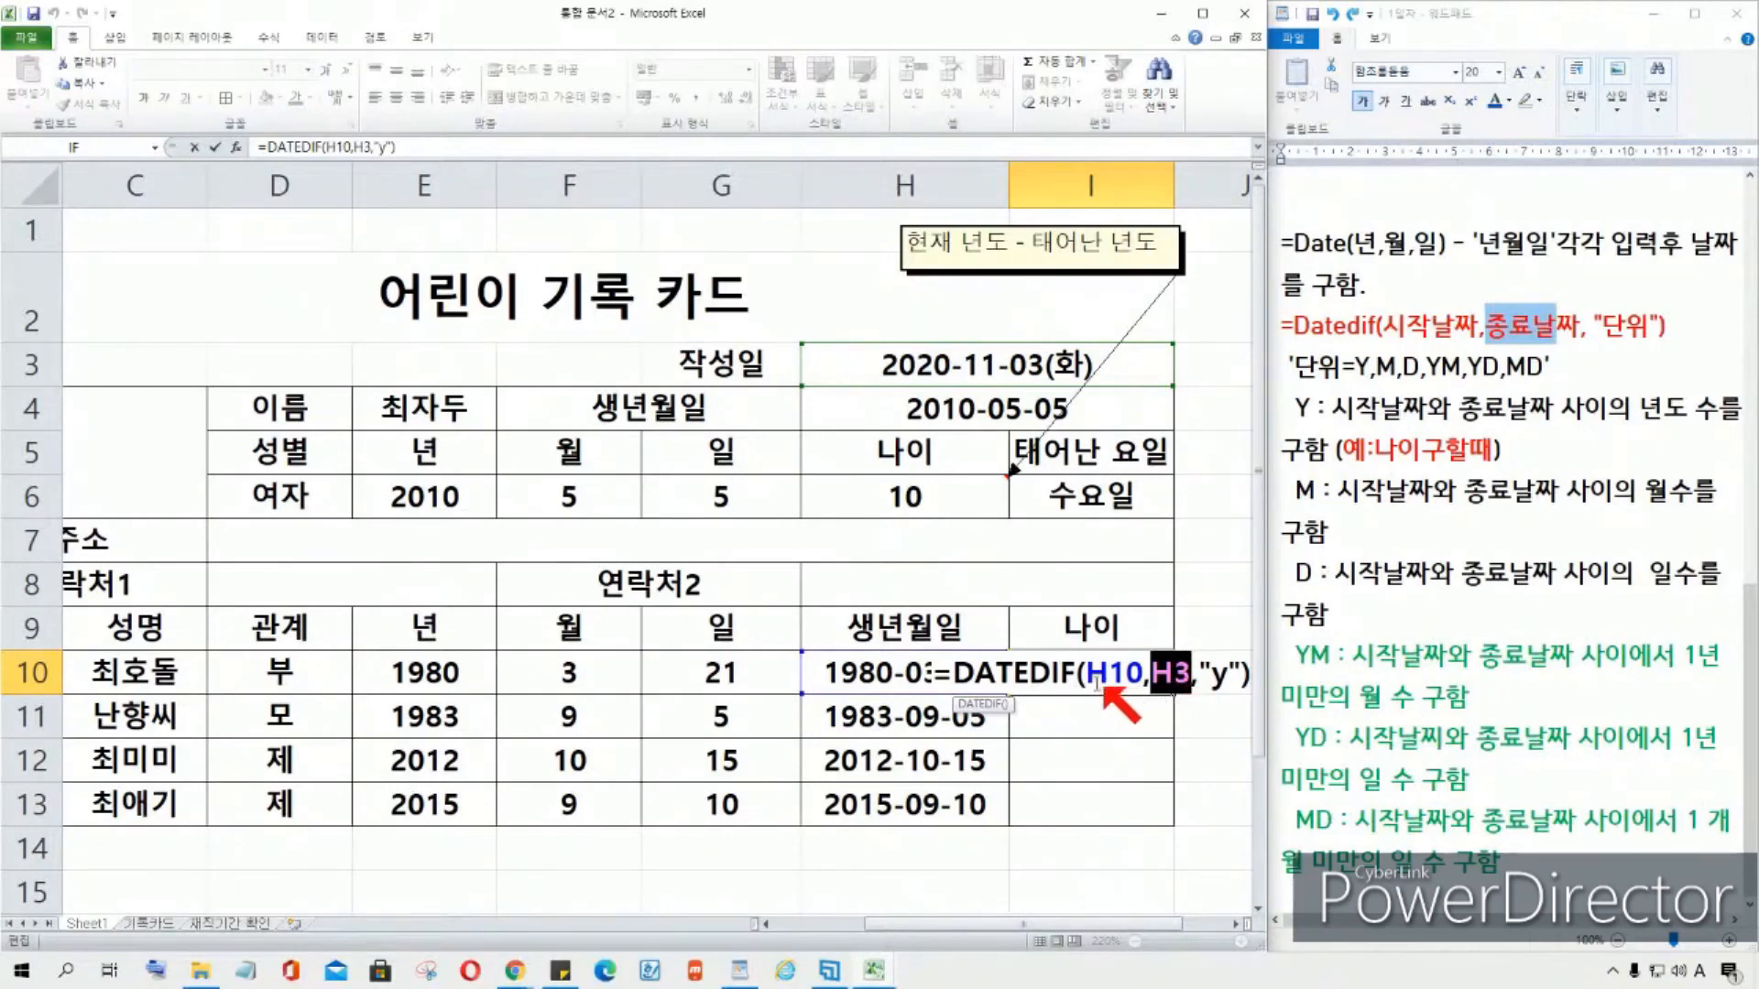
key(Return)
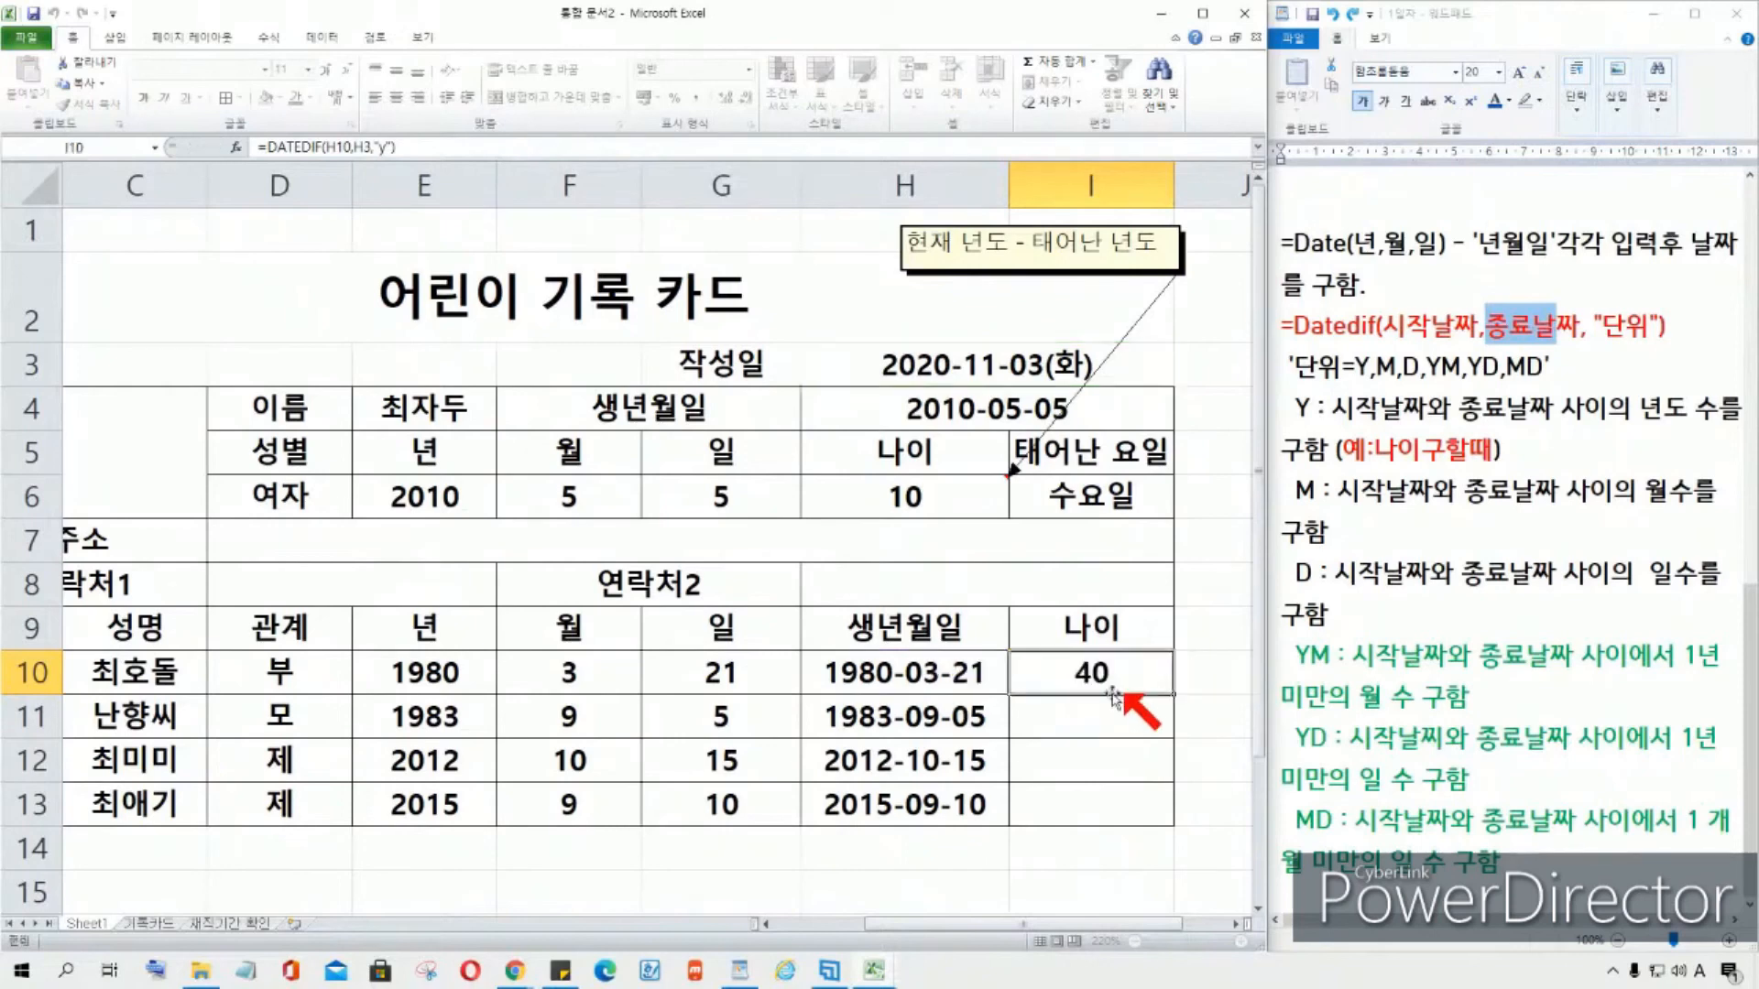
Step: Make the end date reference in the I10 formula absolute, giving =DATEDIF(H10,$H$3,"y")
click(1099, 682)
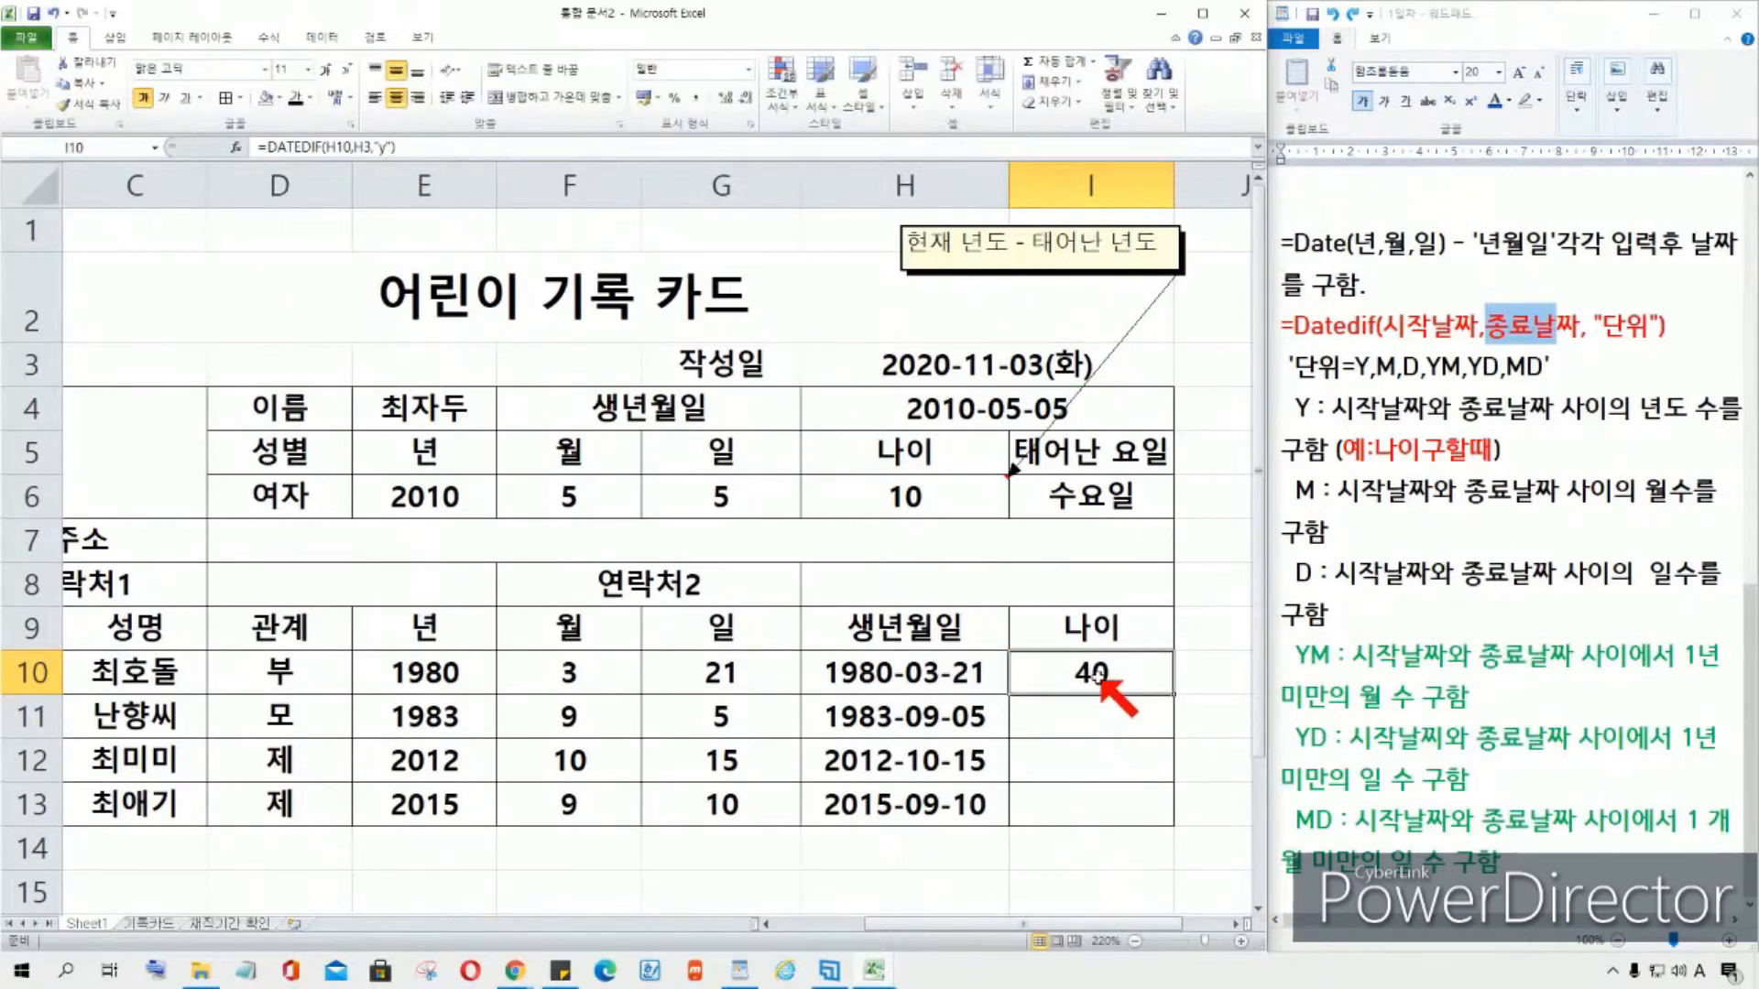
double_click(1097, 676)
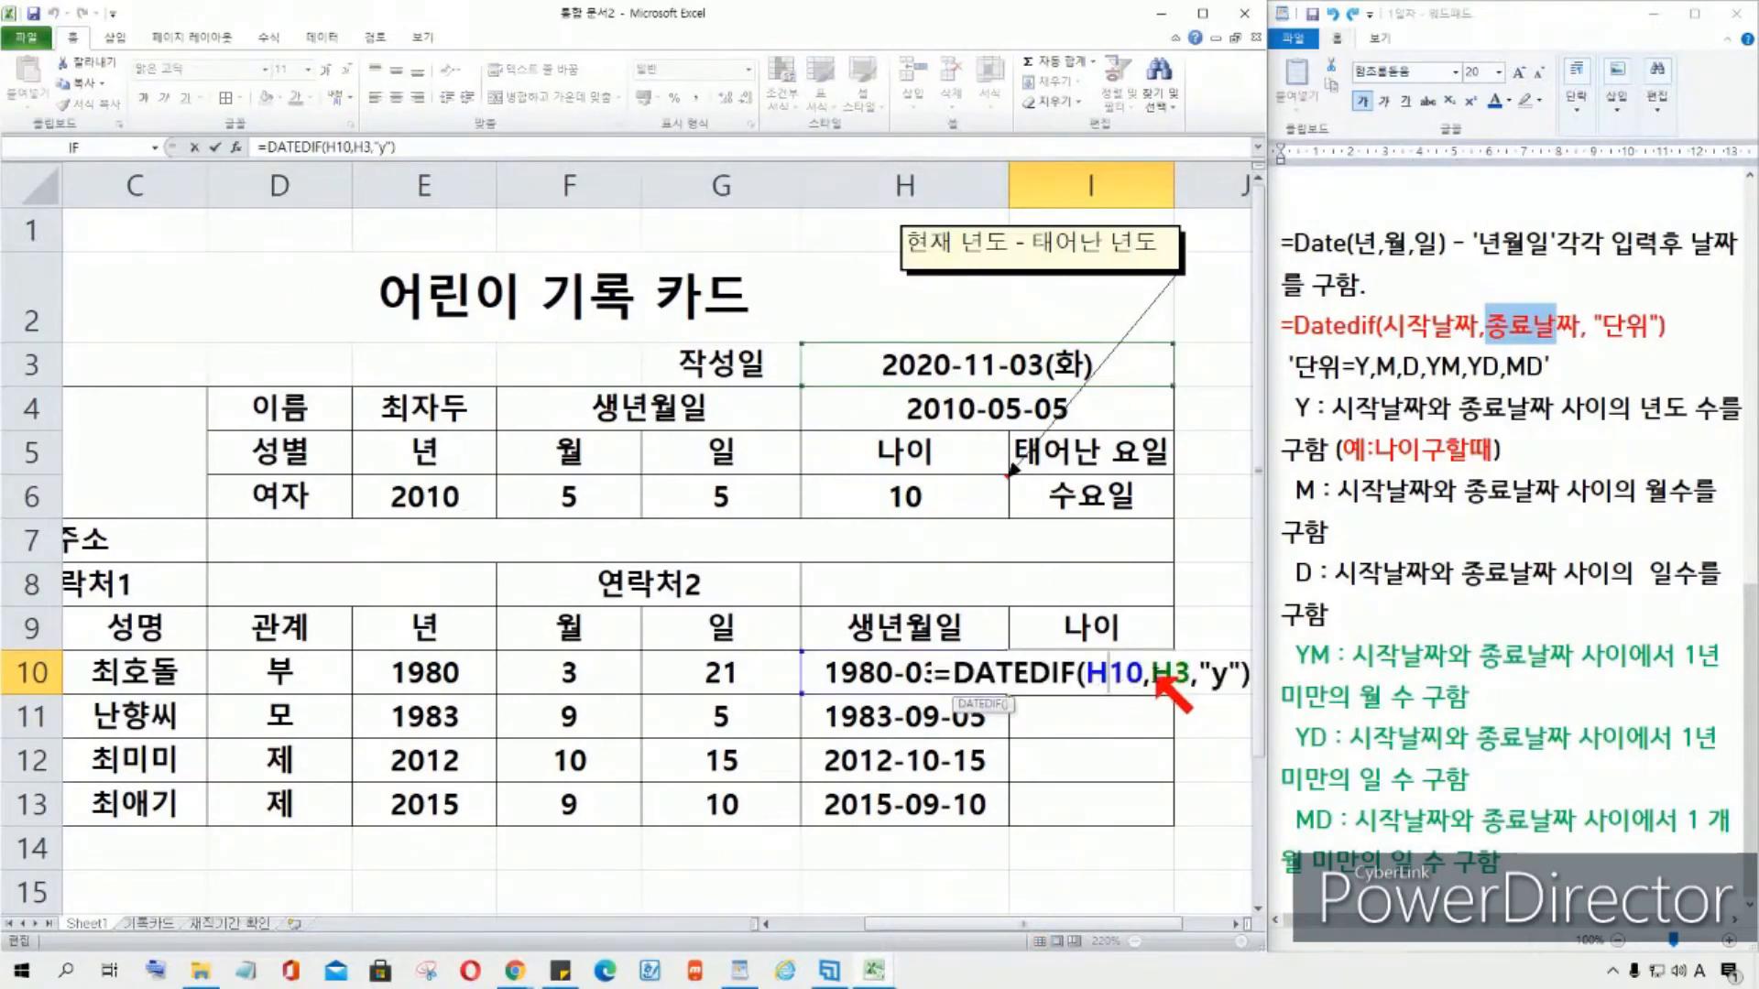
drag(1152, 678, 1184, 683)
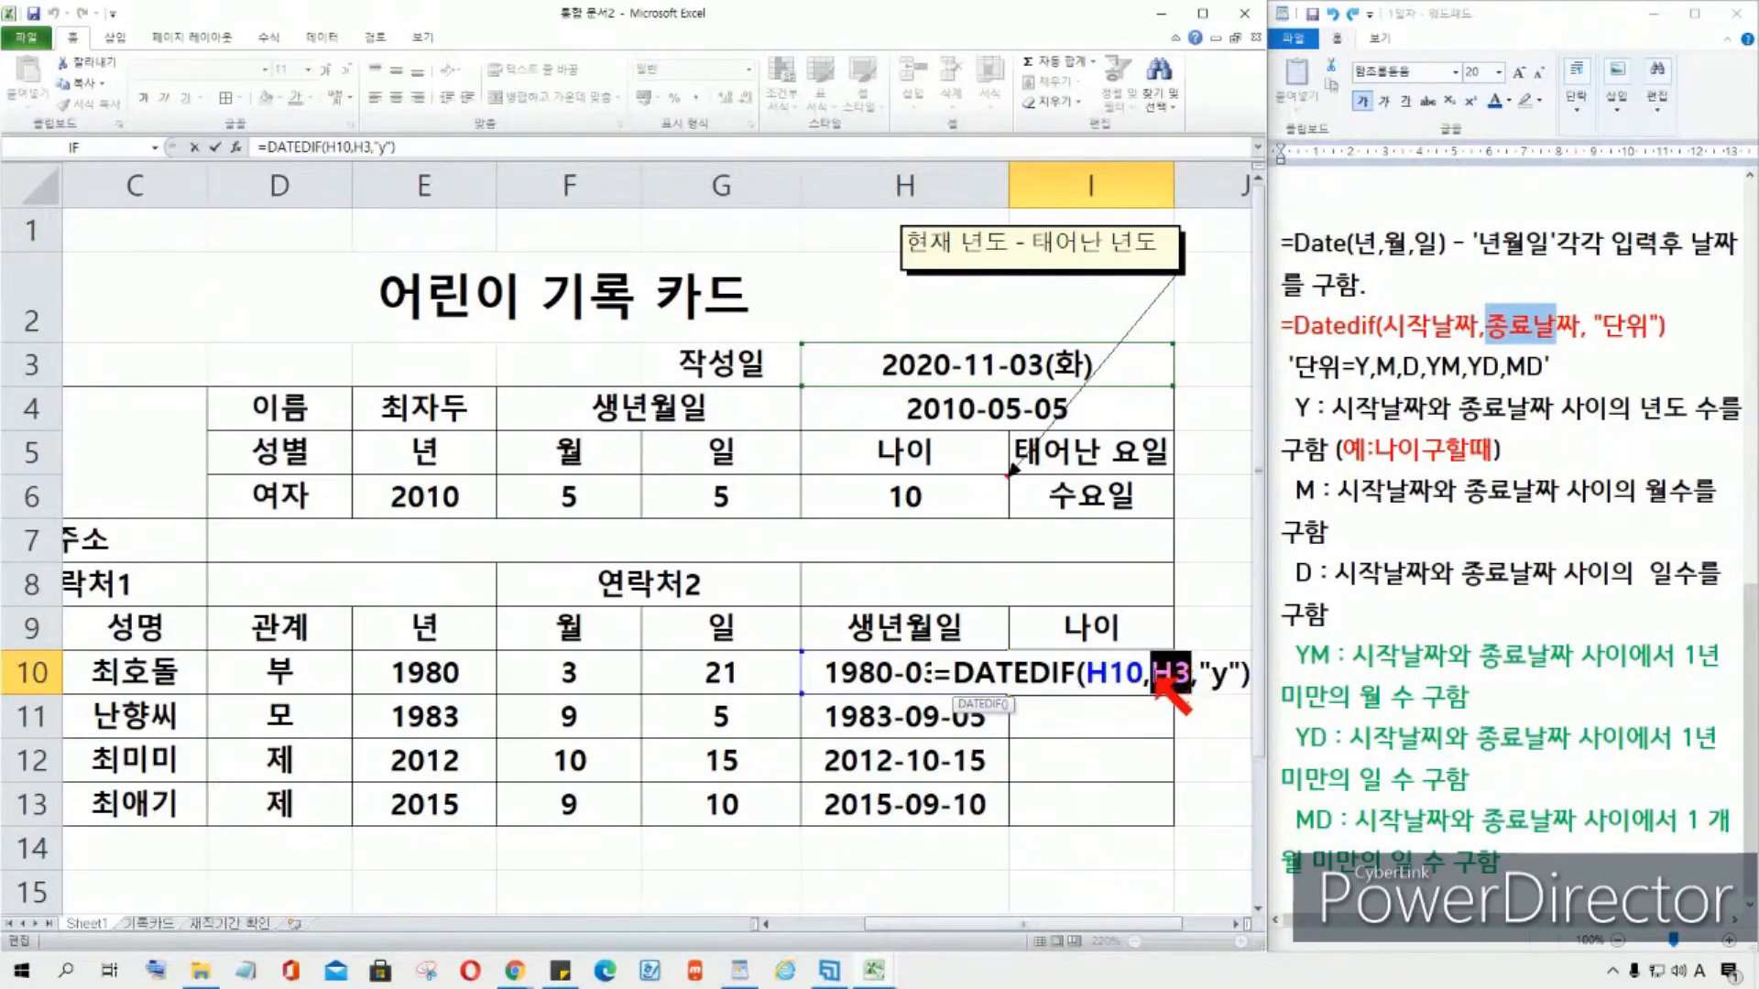
drag(1162, 679, 1189, 676)
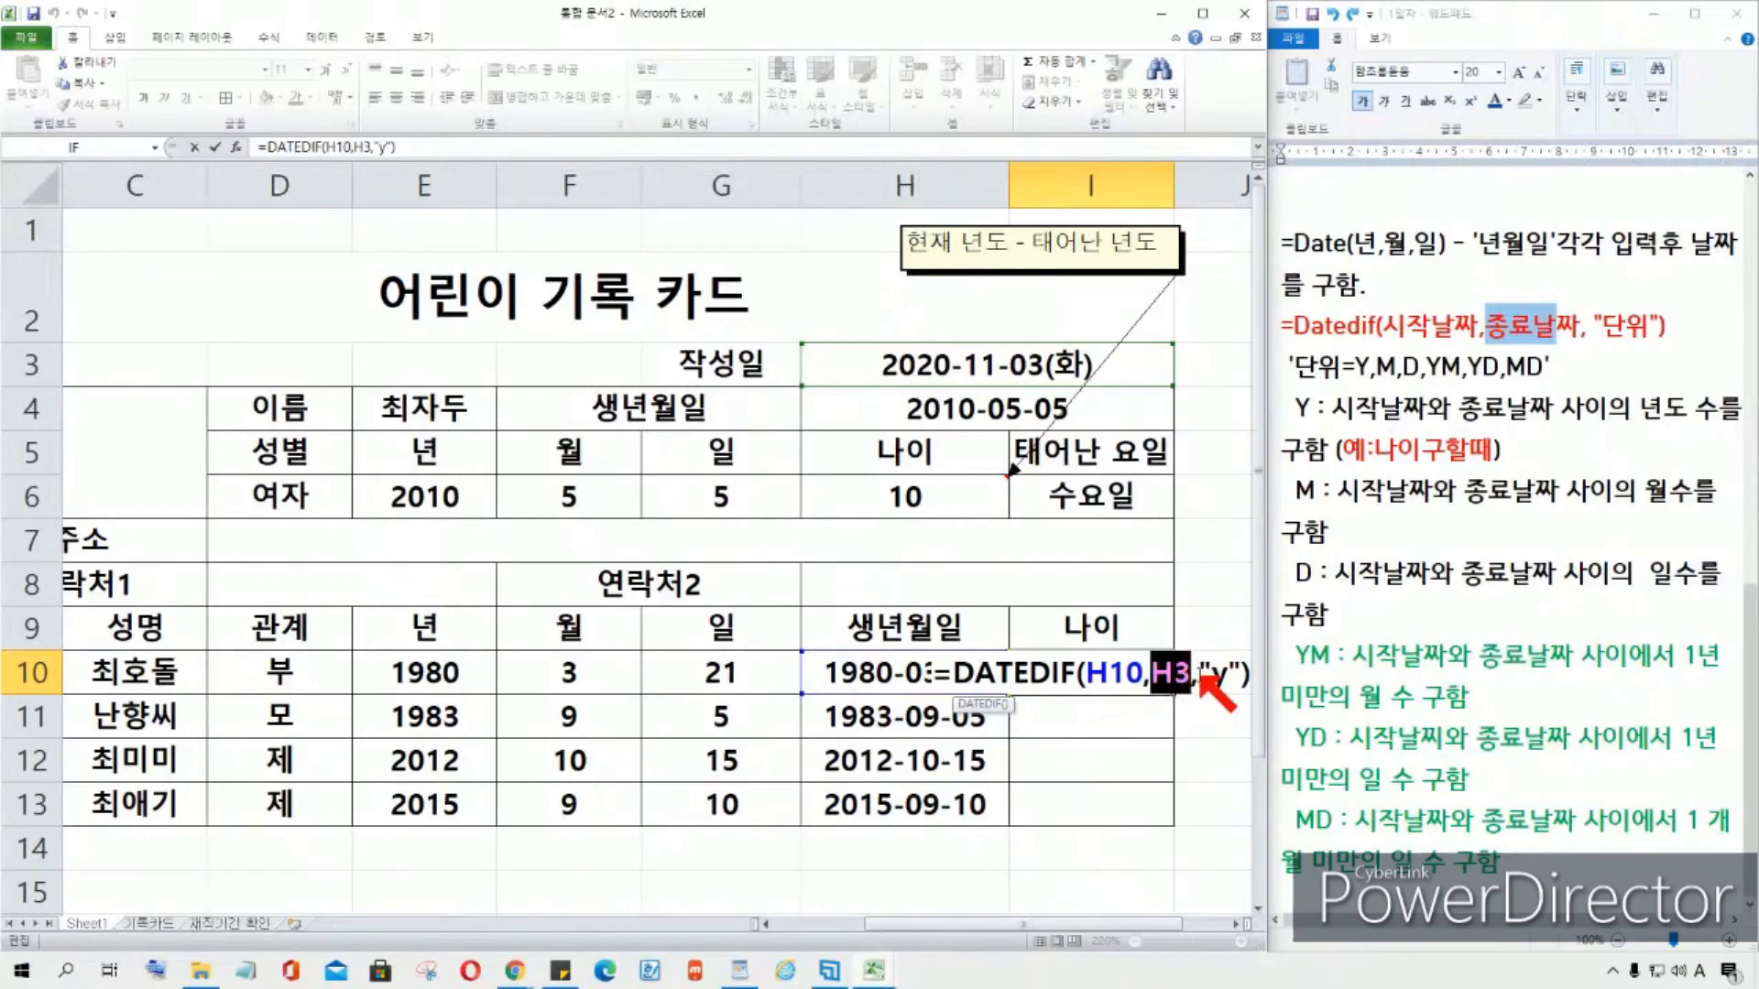
key(F4)
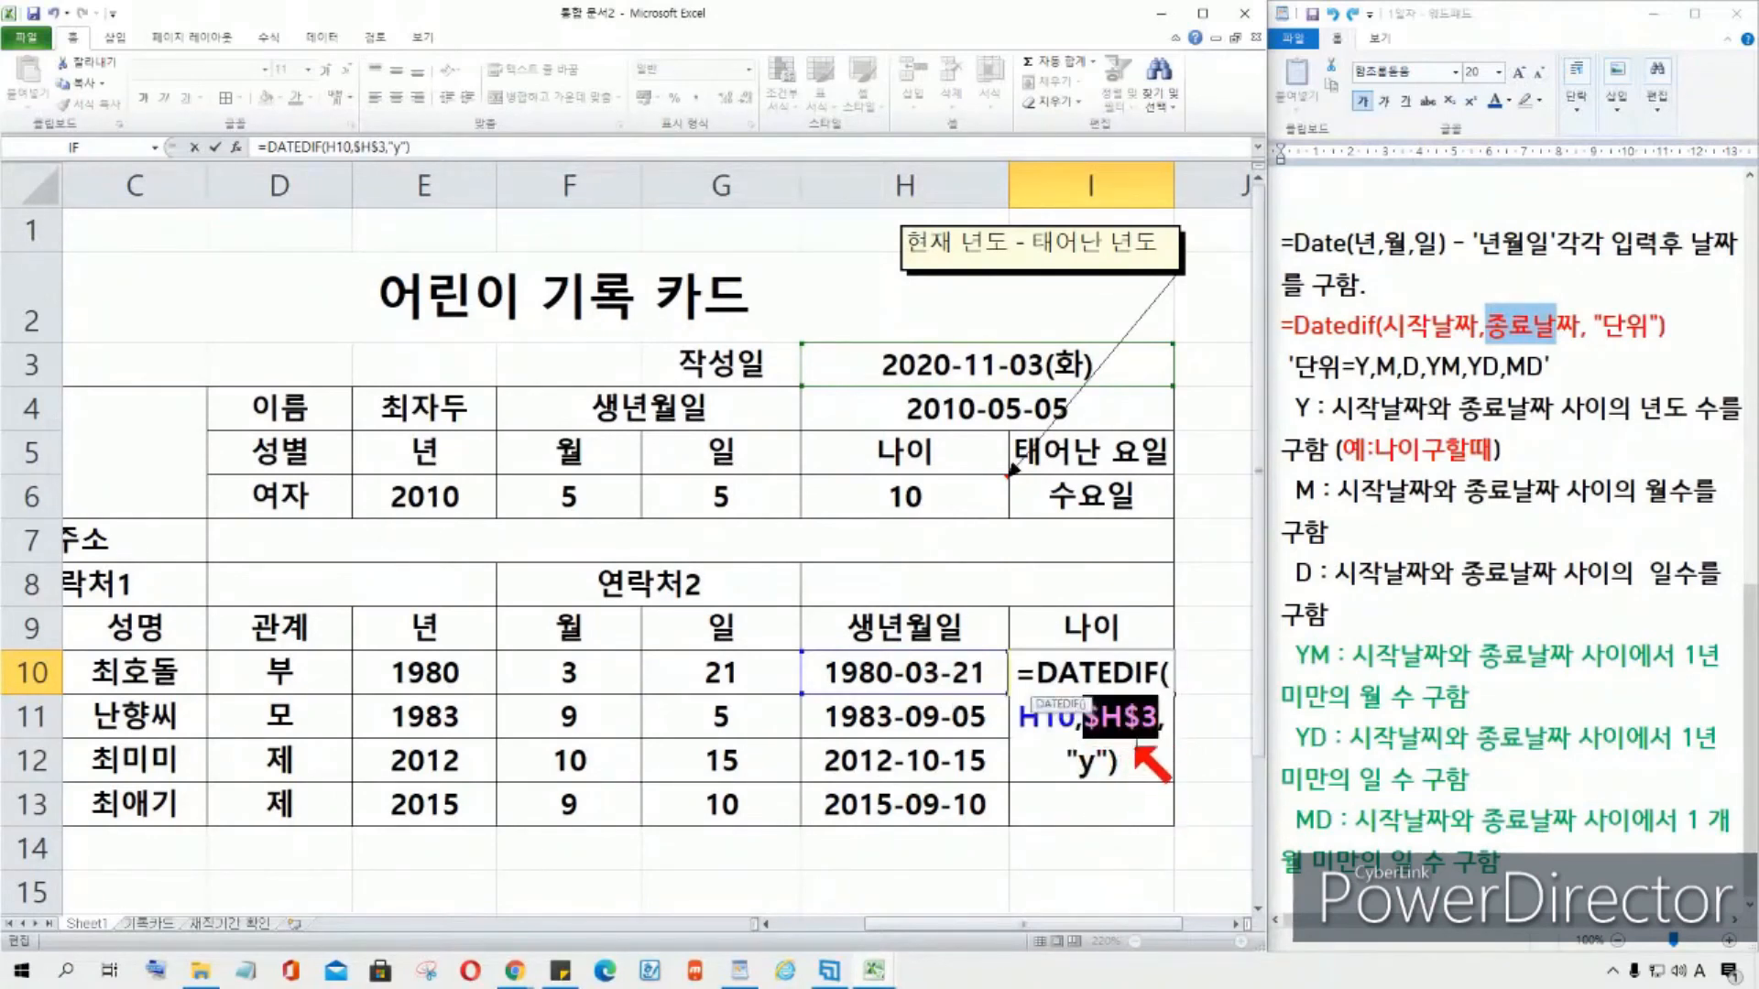
key(ctrl+Return)
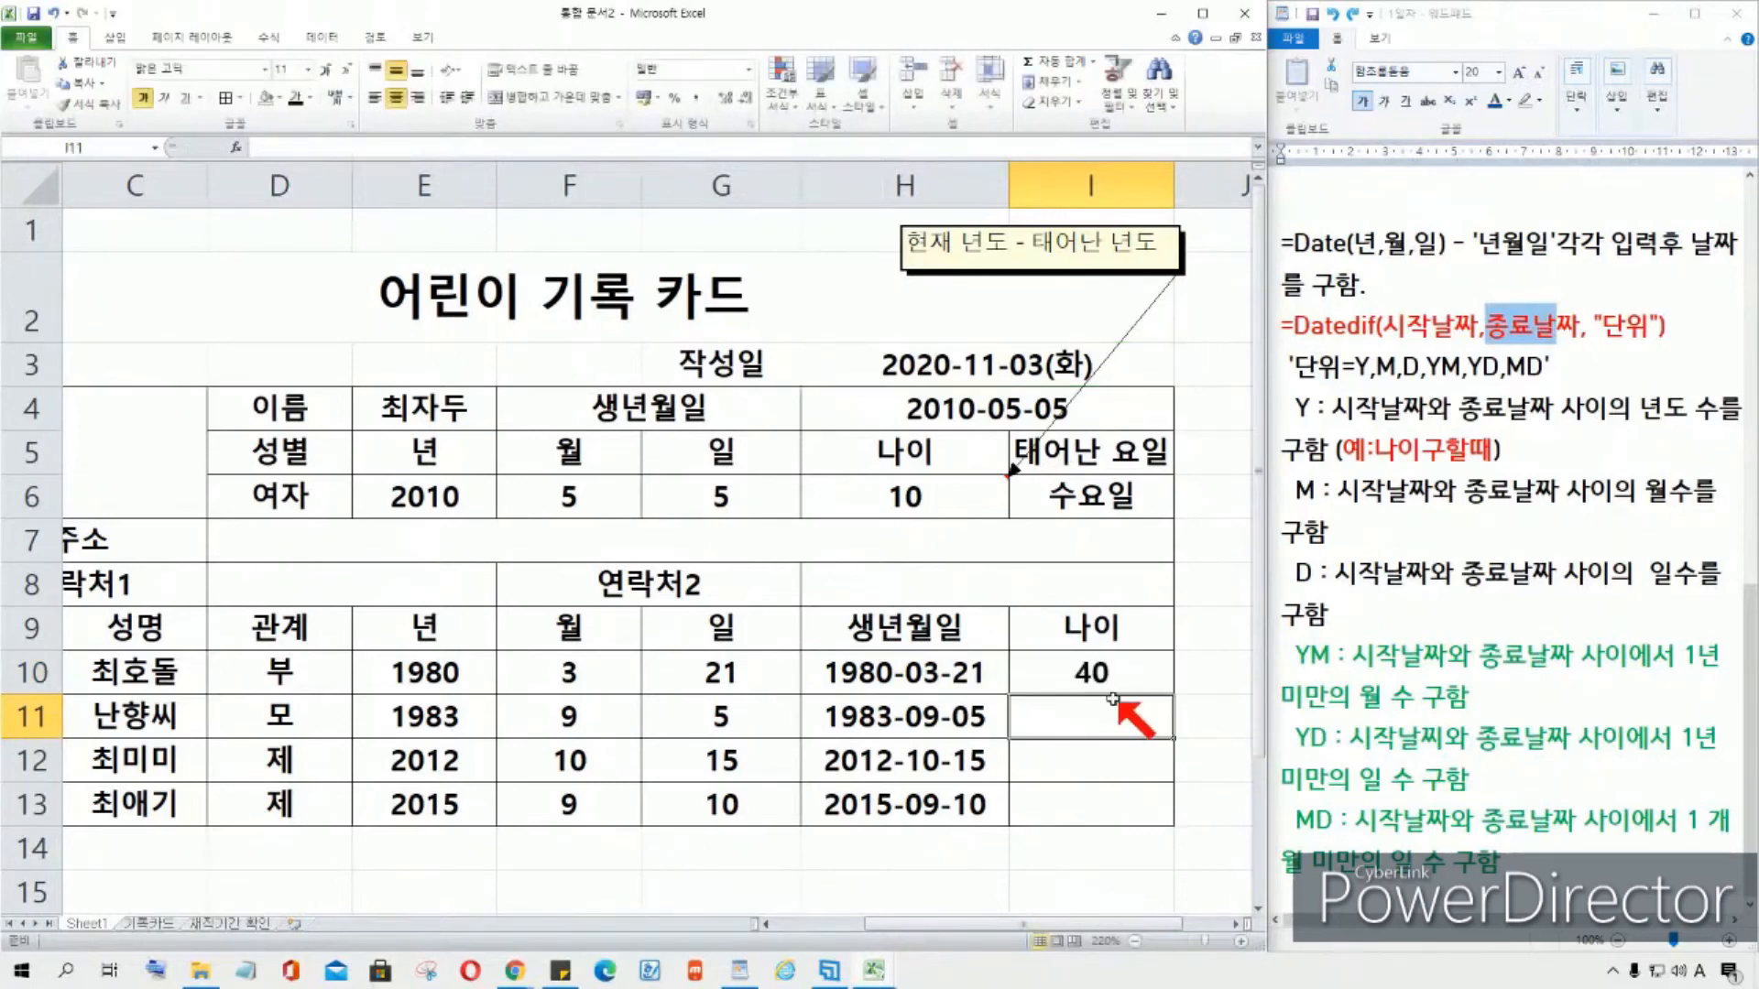
Step: Display the sheet's formulas to examine the age formula in I10, and return to showing values
key(ctrl+grave)
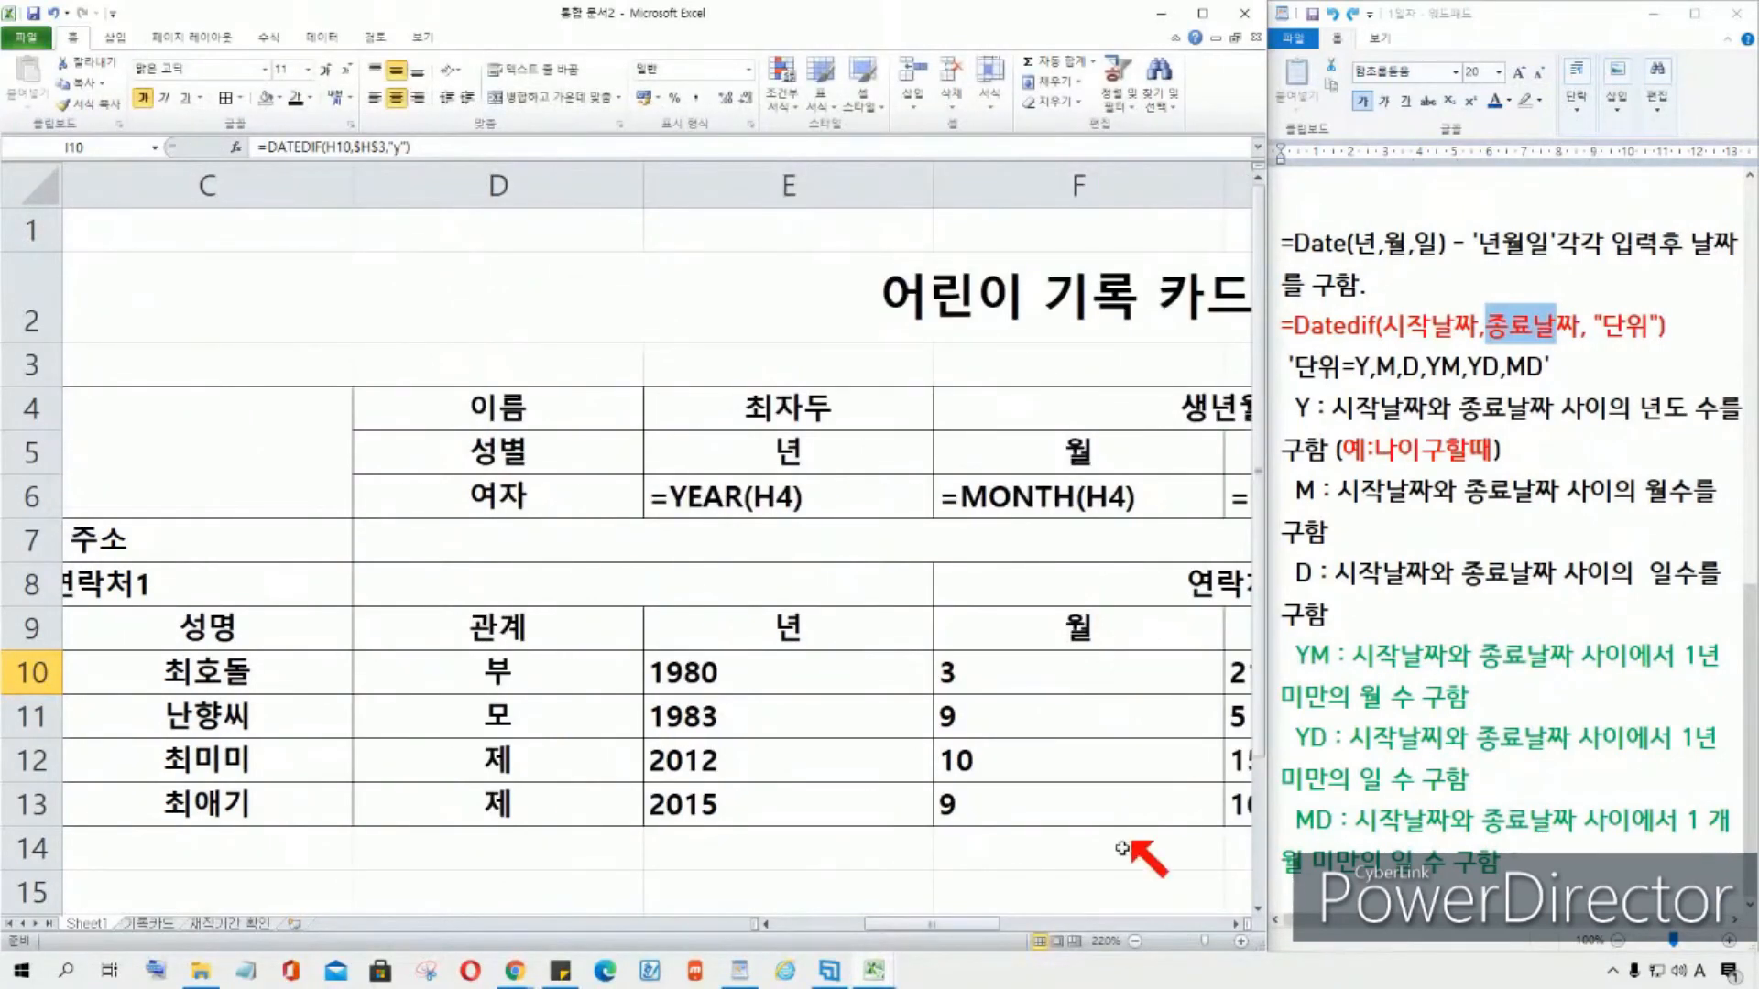
drag(999, 923, 1228, 920)
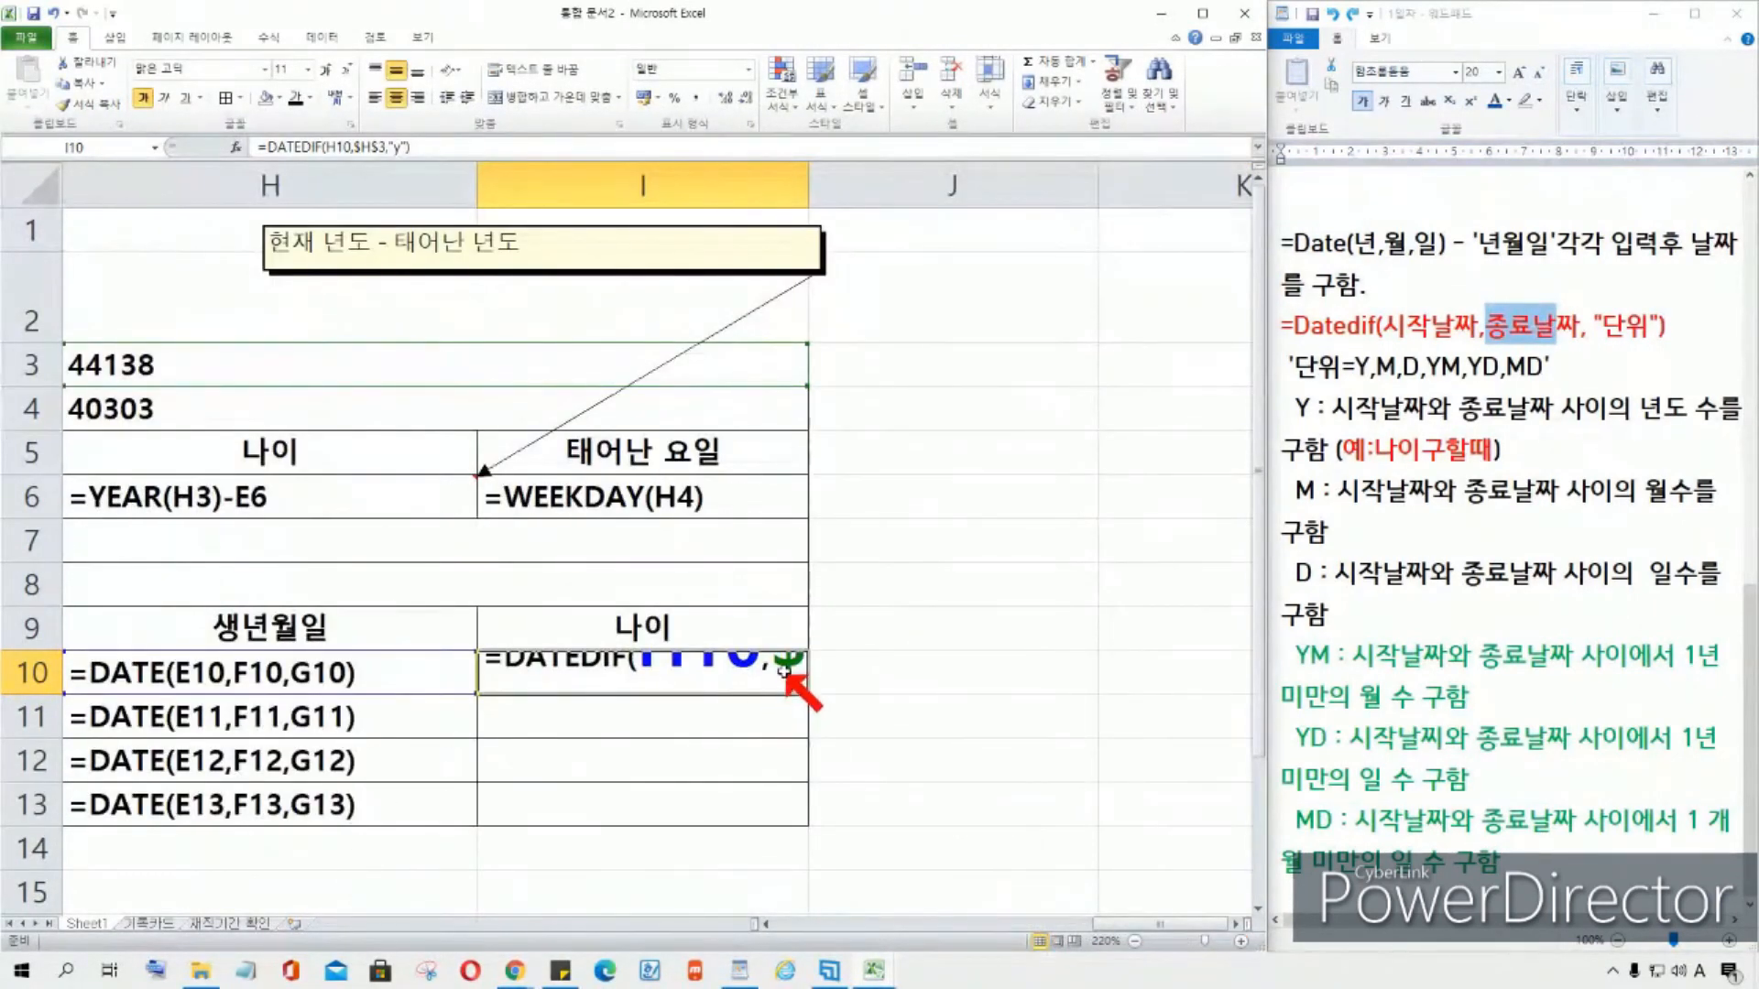
key(ctrl+grave)
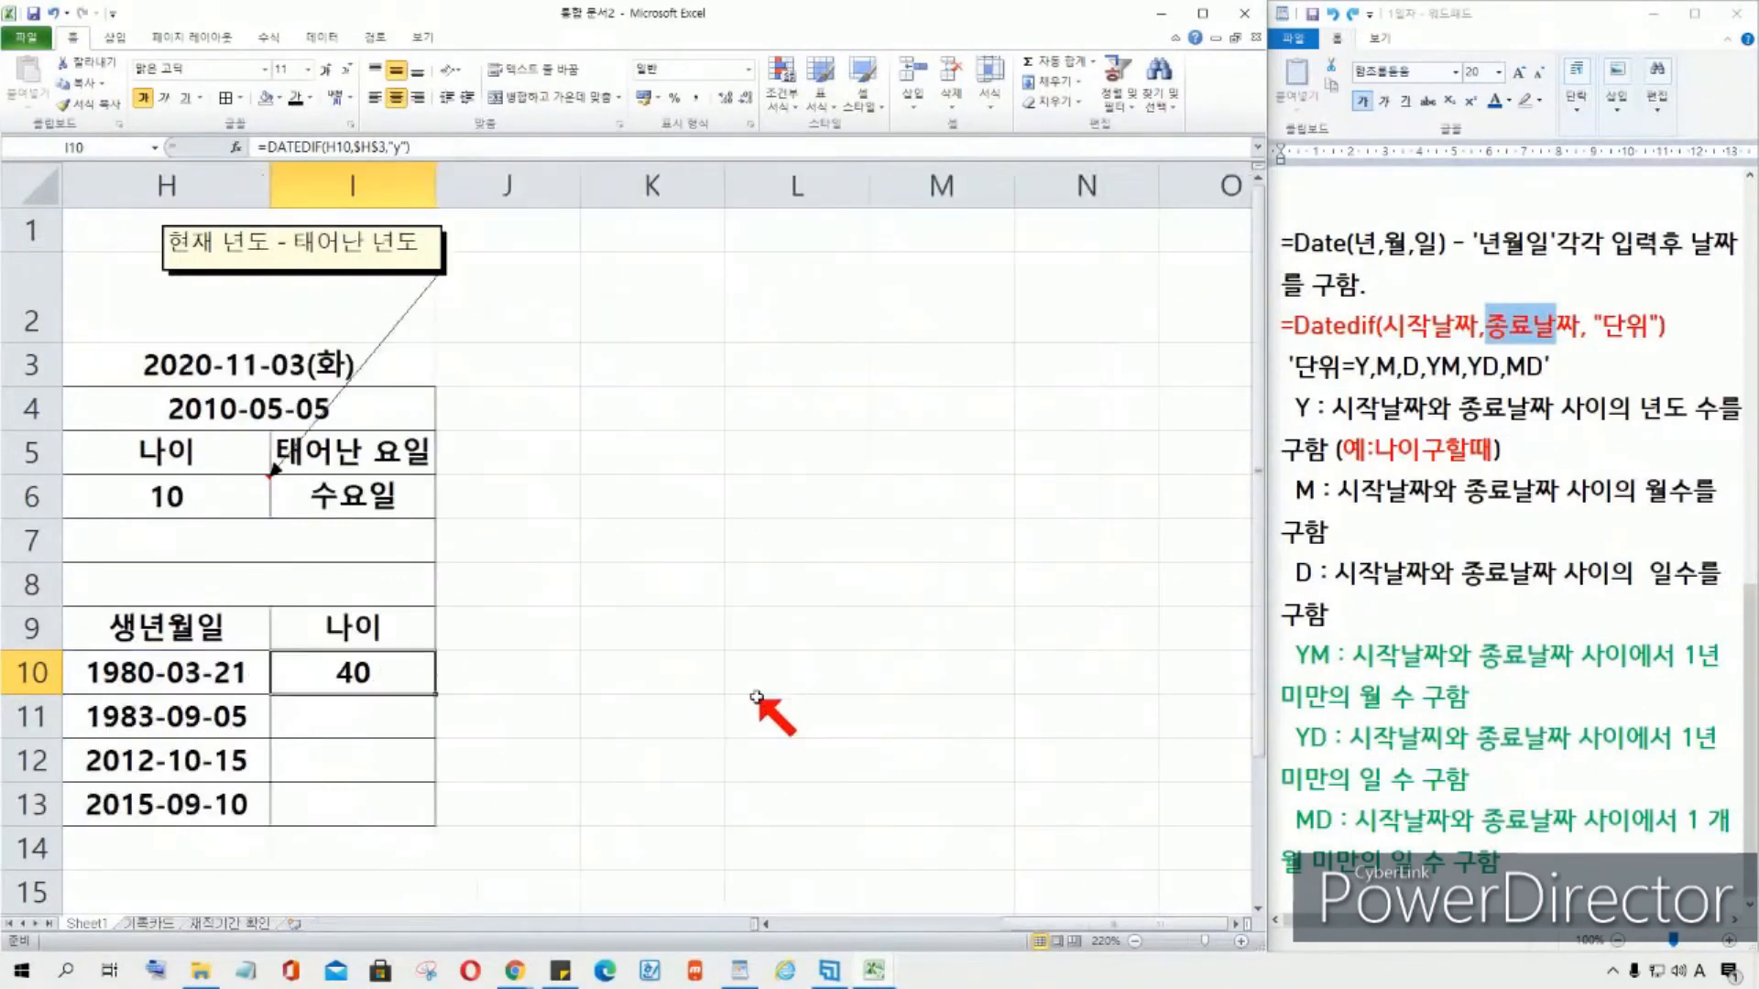
Step: Recheck the I10 formula and fill it down through I13 to calculate every family member's age
double_click(401, 679)
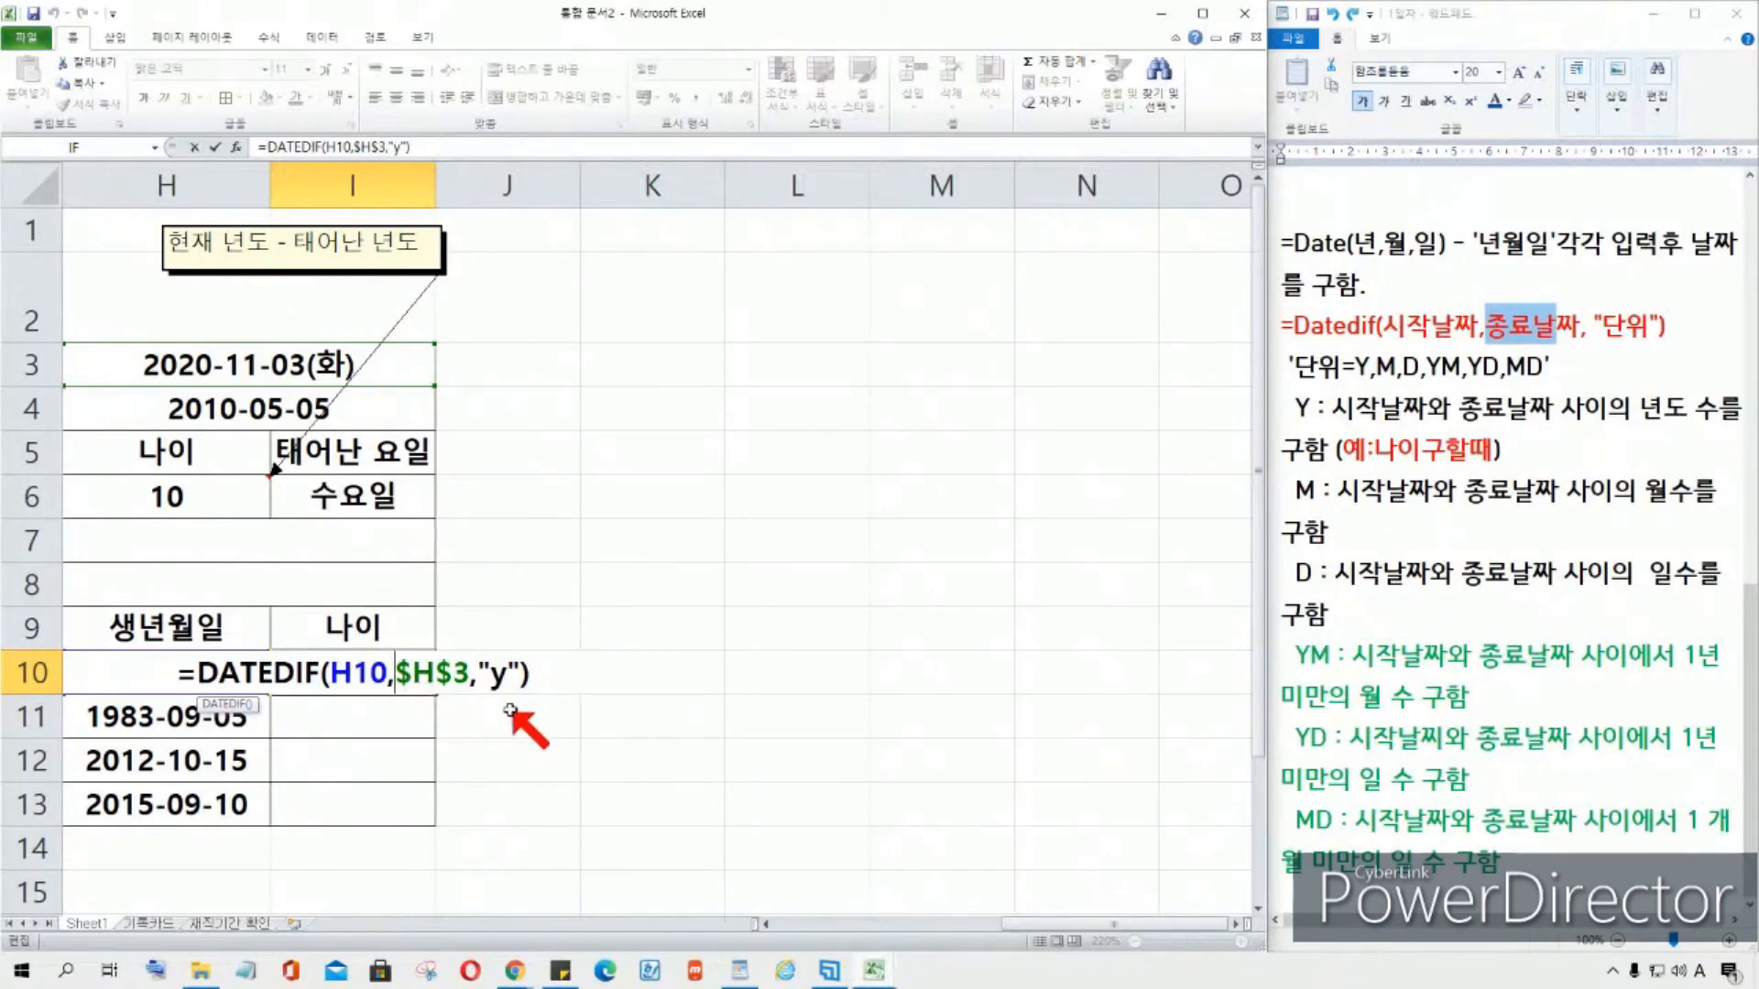
key(ctrl+Return)
drag(435, 696, 437, 811)
click(510, 805)
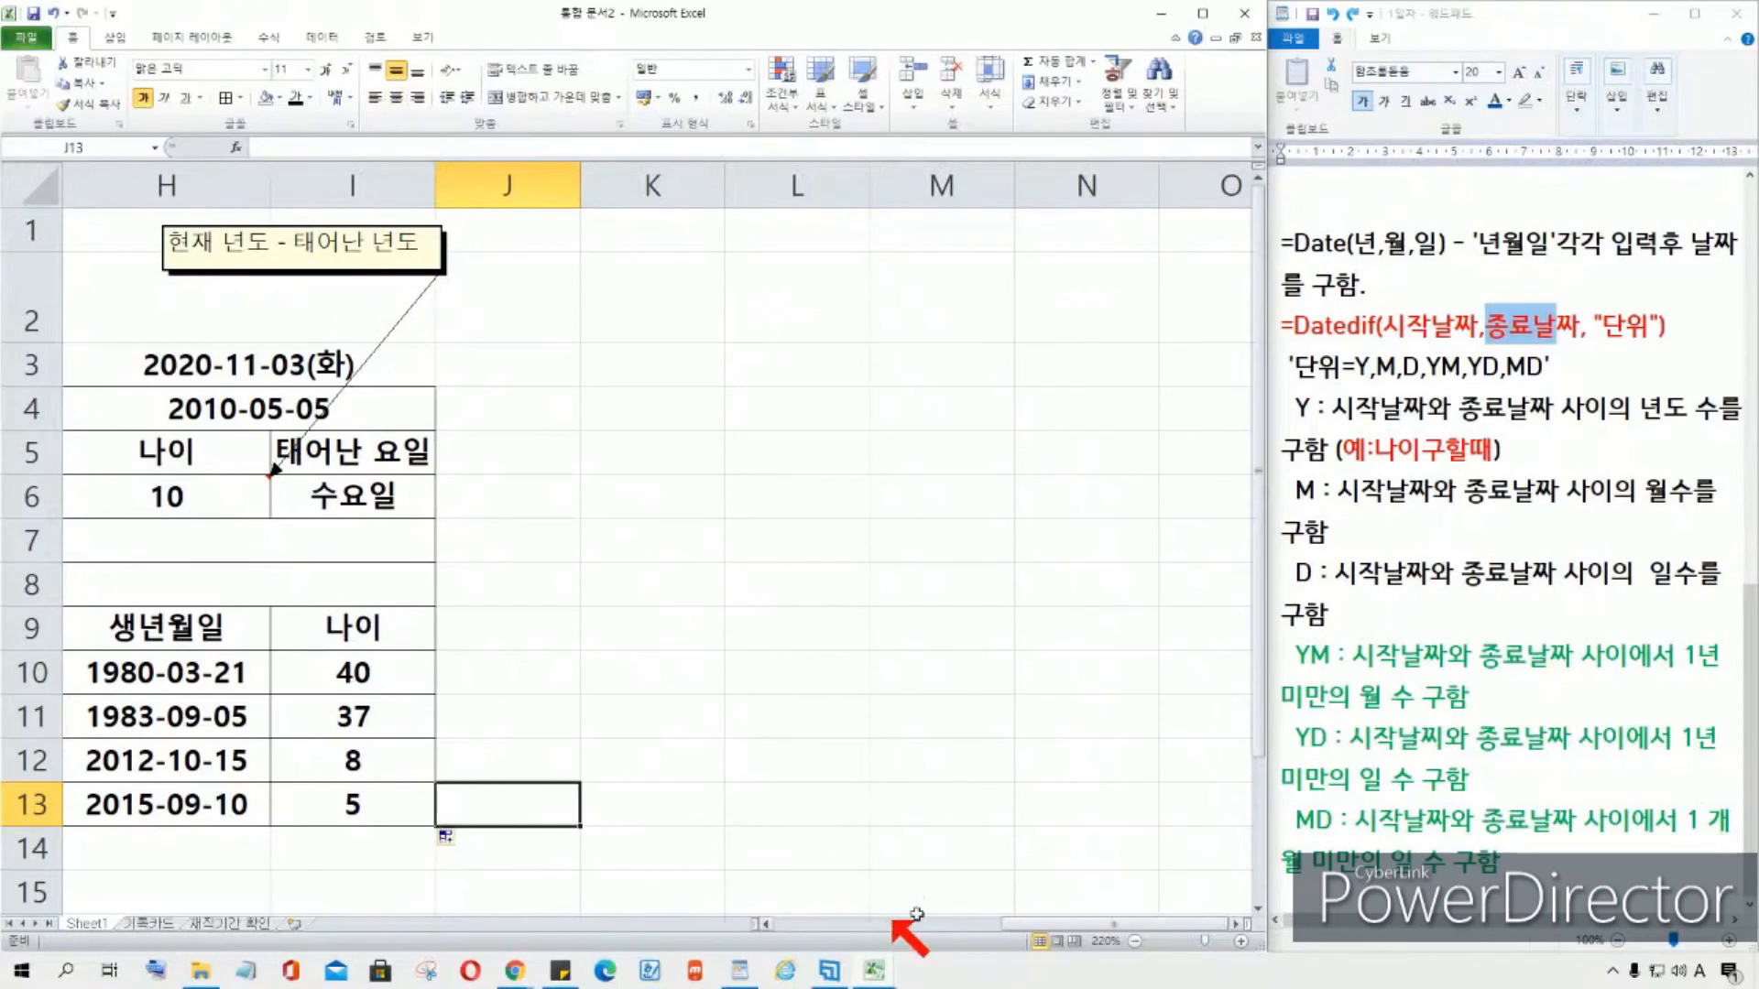
Step: Increase the row heights of the record card for rows 7–8, rows 4–6 and rows 9–13
drag(1030, 923, 788, 925)
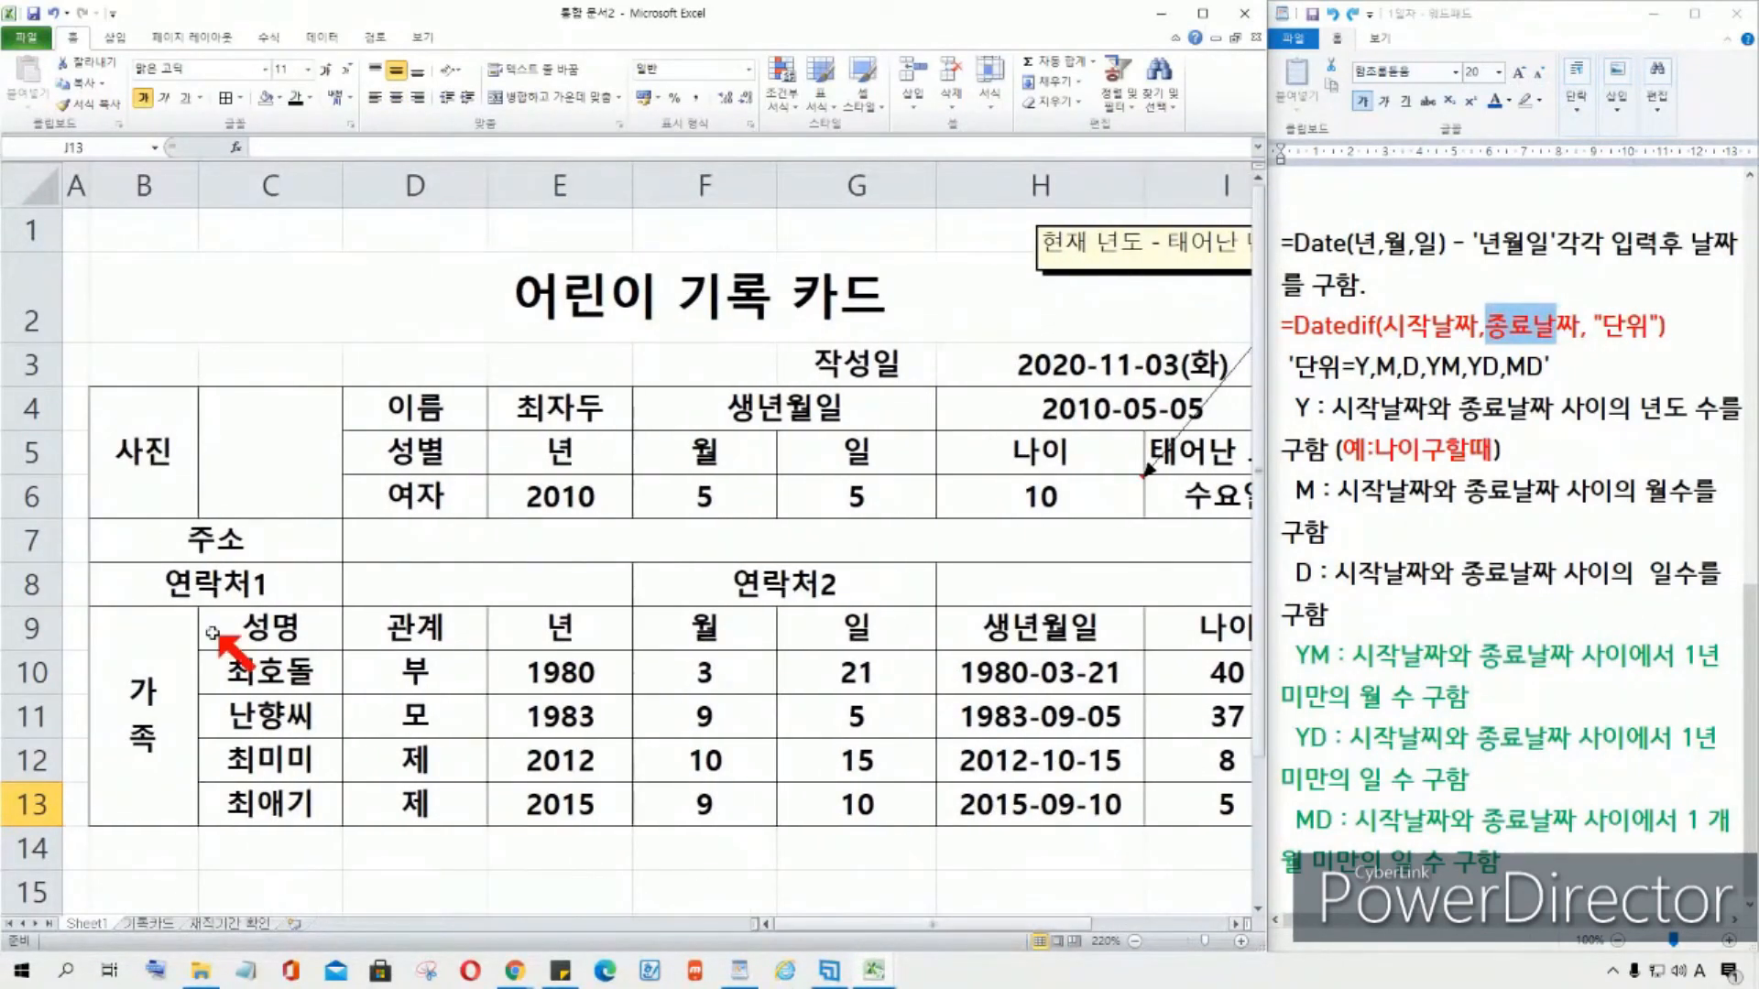
drag(31, 548, 53, 632)
click(274, 458)
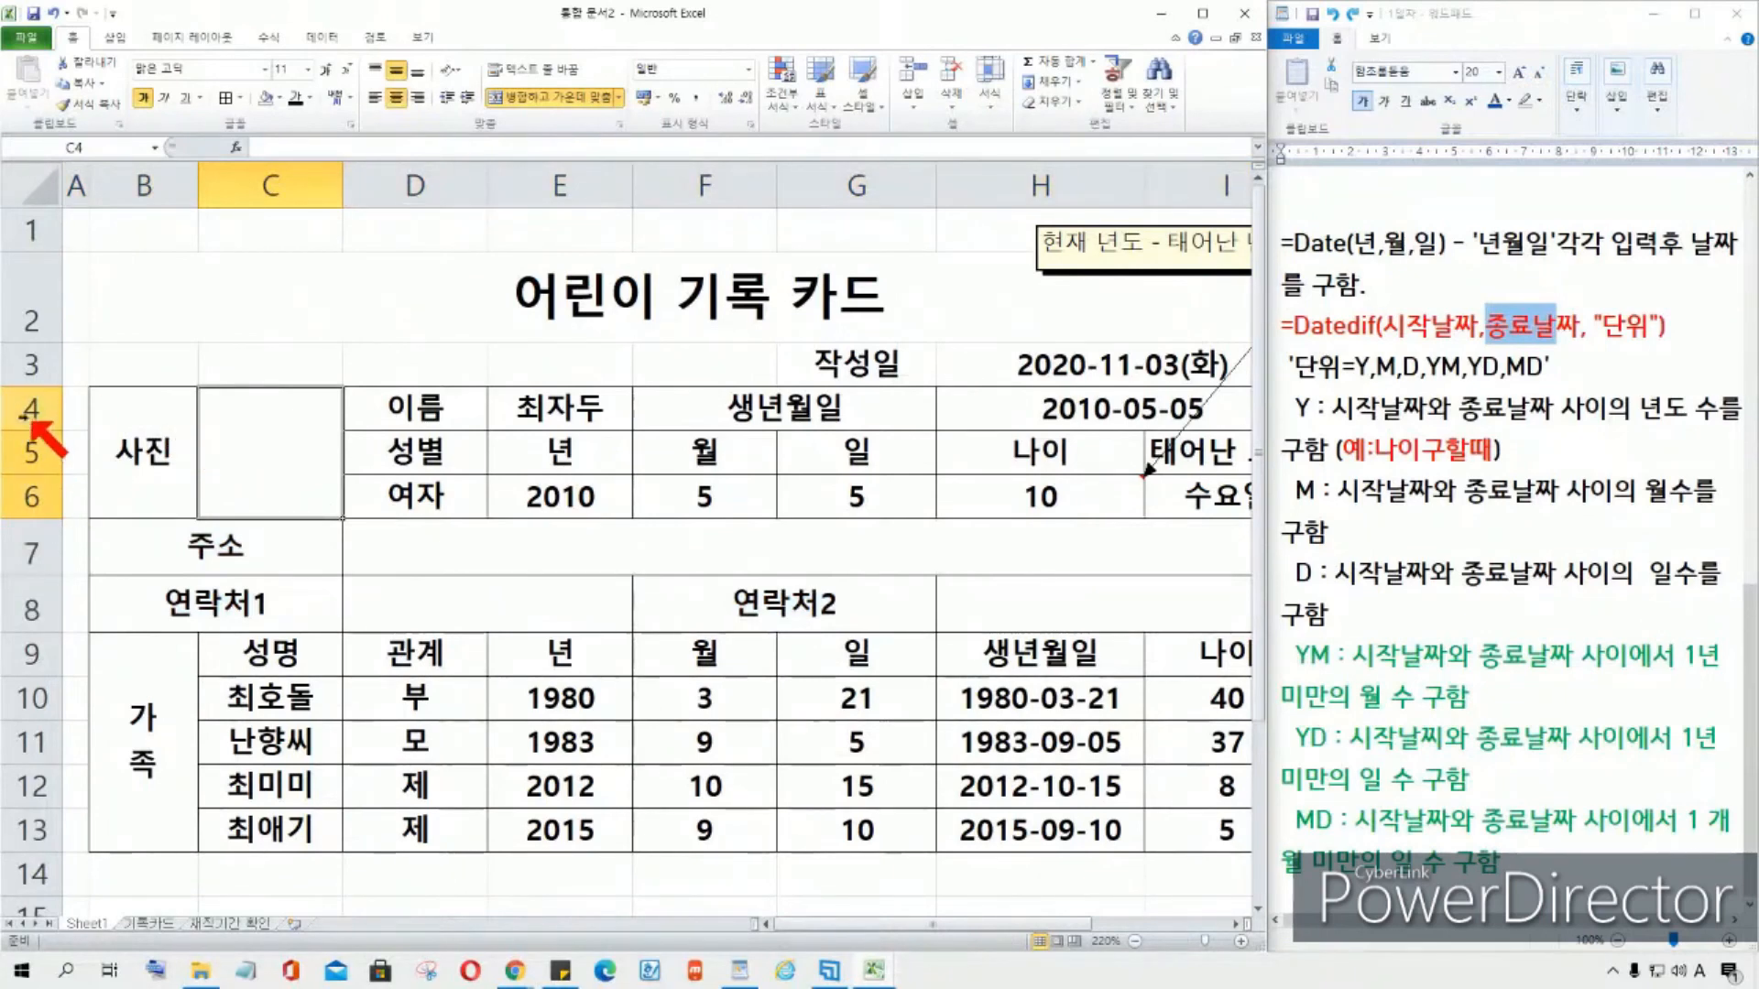
drag(28, 407, 27, 499)
drag(37, 429, 52, 442)
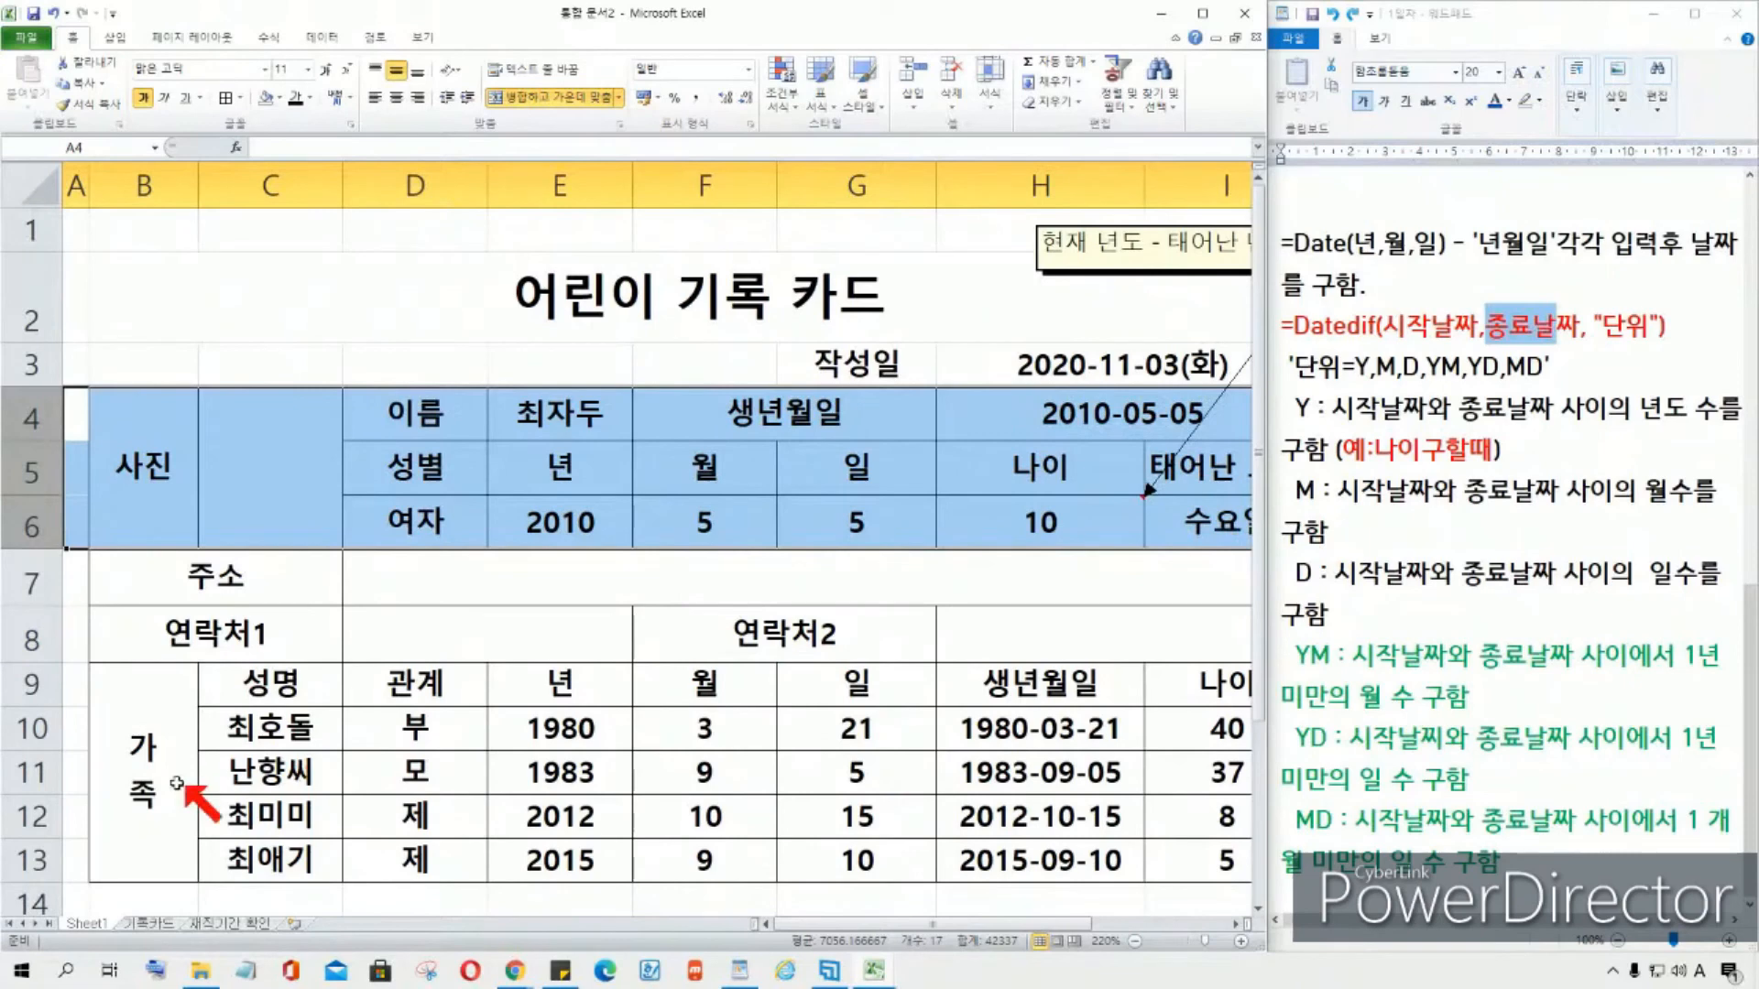
mouse_move(32, 684)
mouse_down()
mouse_move(32, 860)
mouse_move(44, 712)
mouse_up()
click(660, 701)
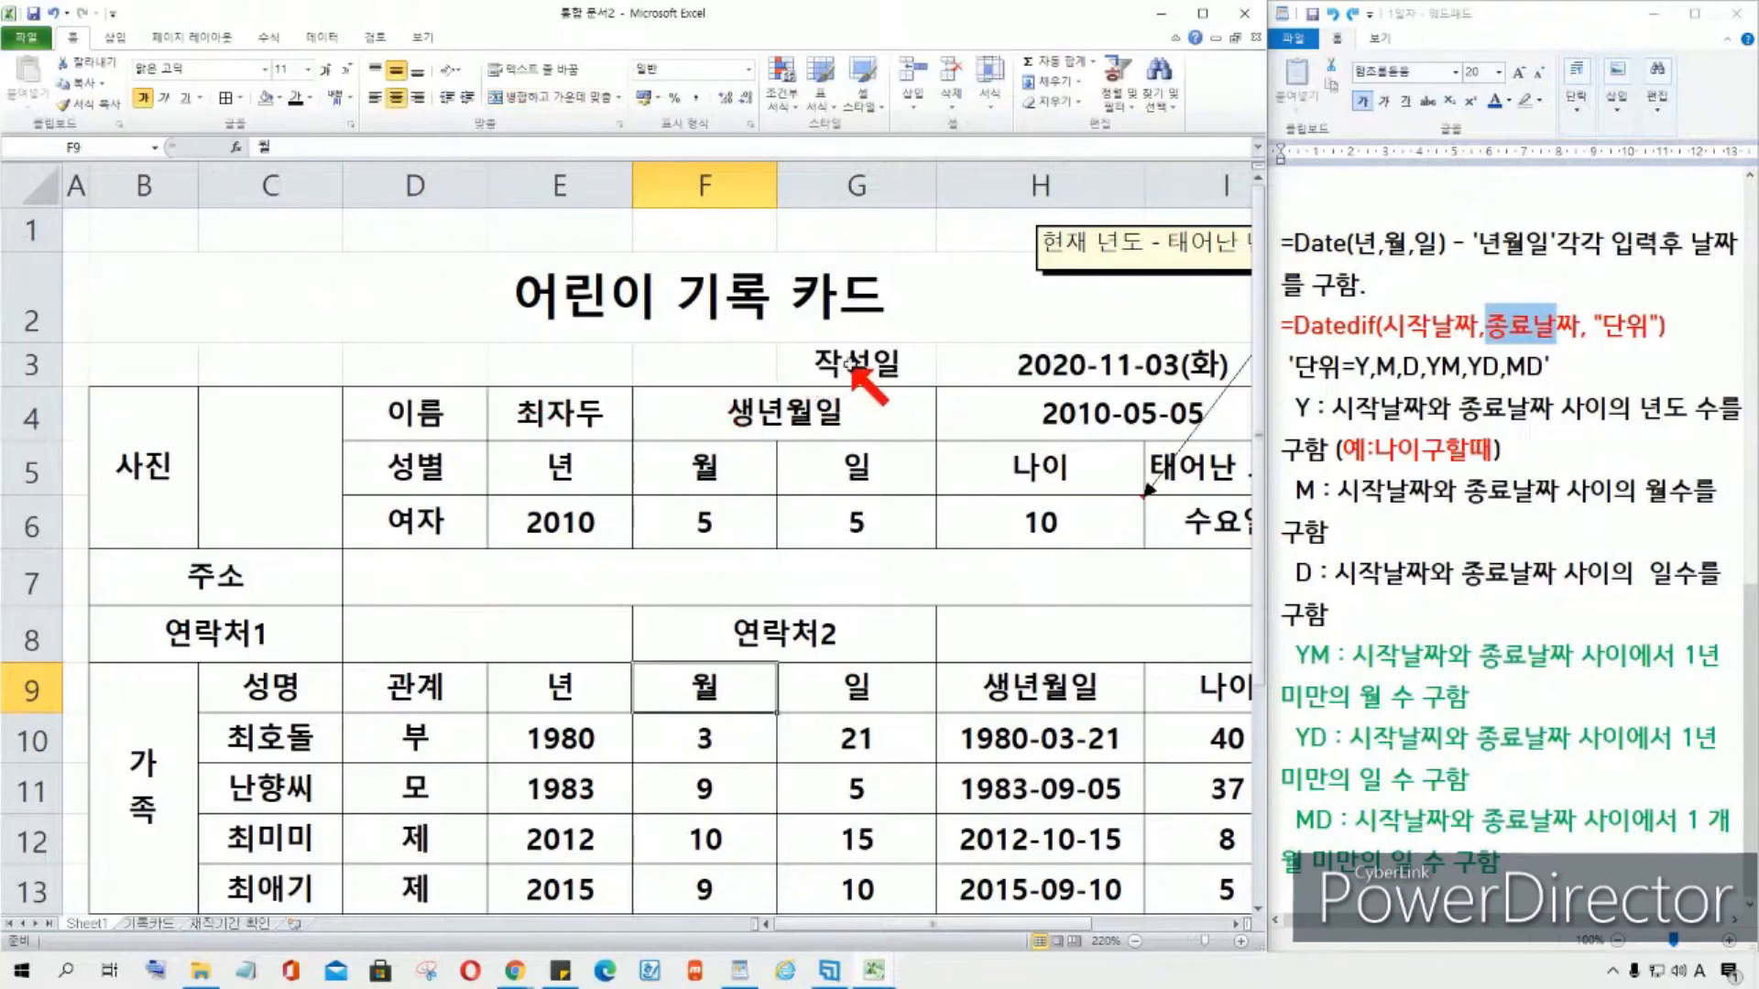
Step: Search the clip art for 자두 and insert the cartoon girl picture at the empty photo cell C4
click(282, 431)
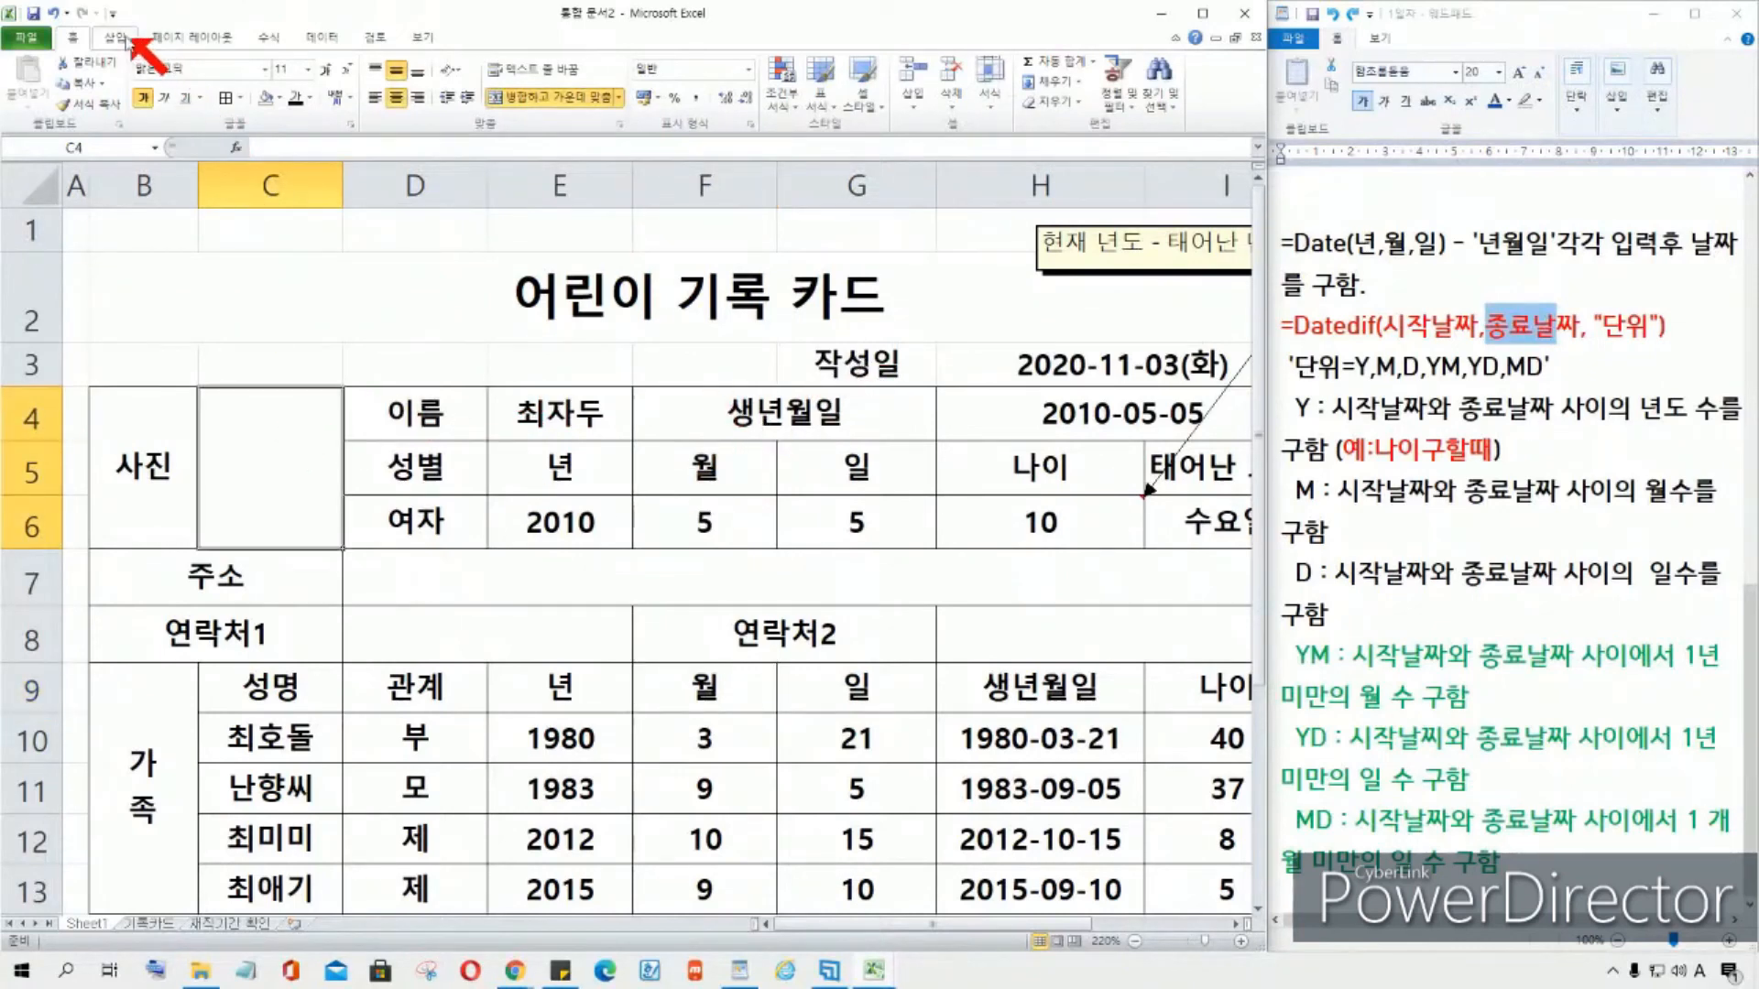
click(133, 39)
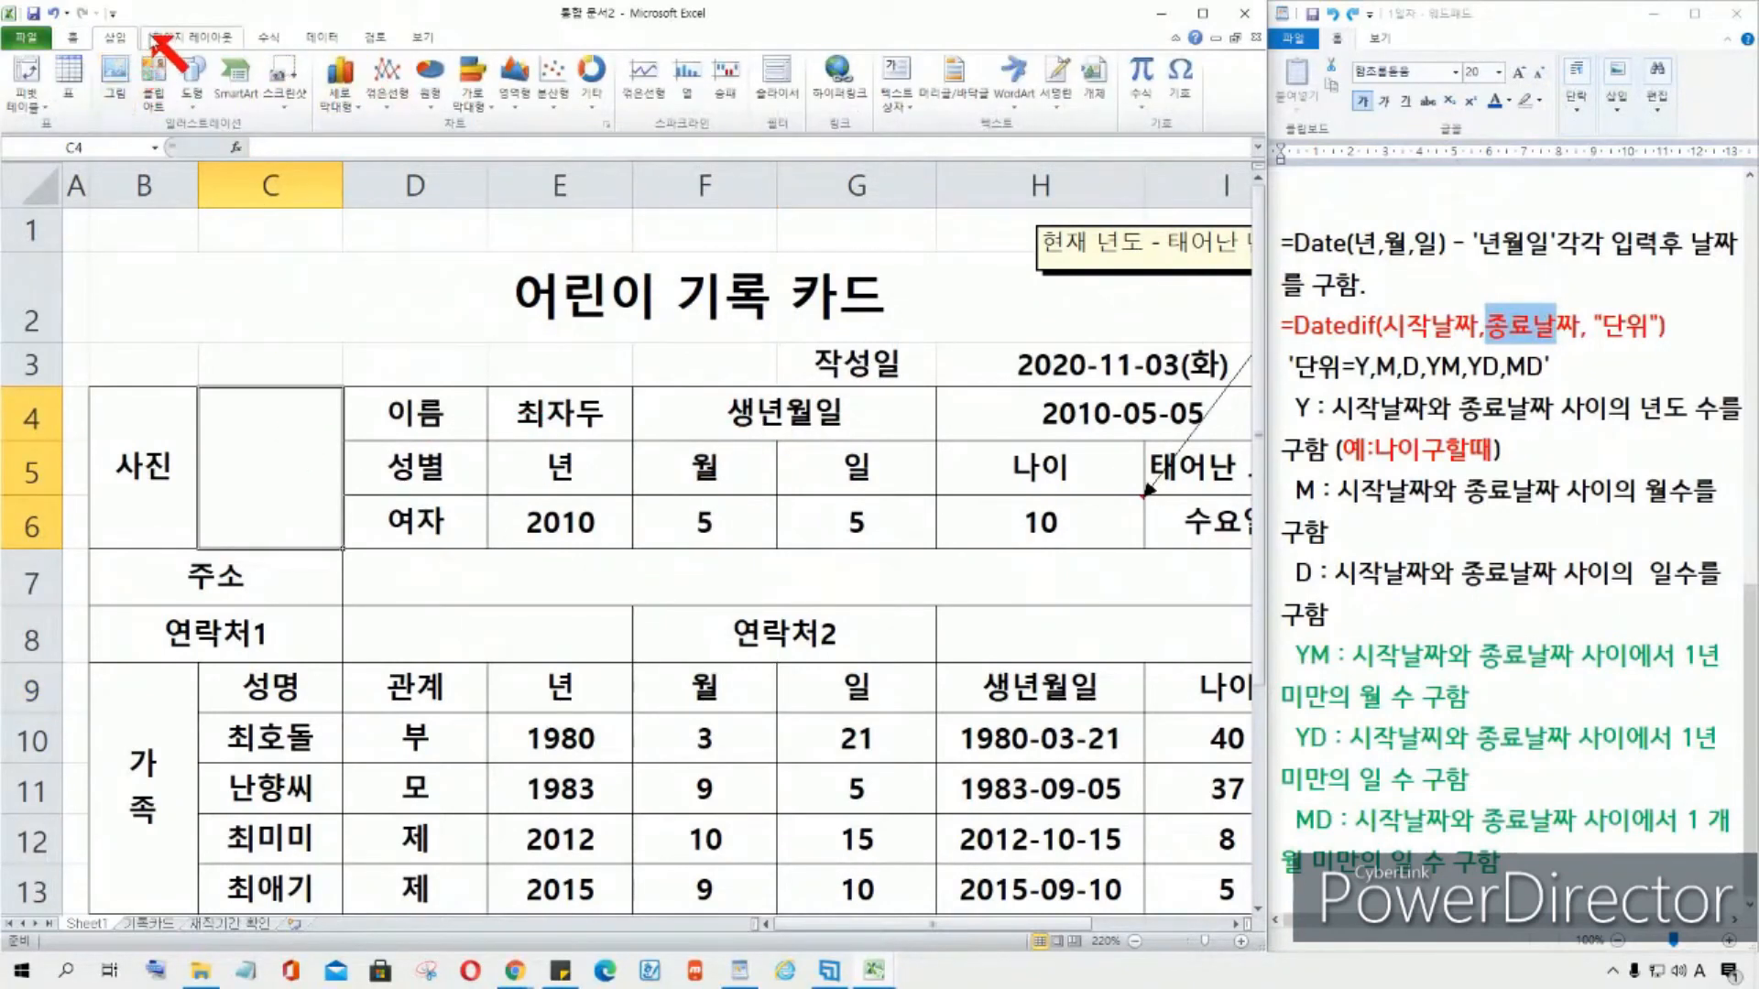
click(156, 84)
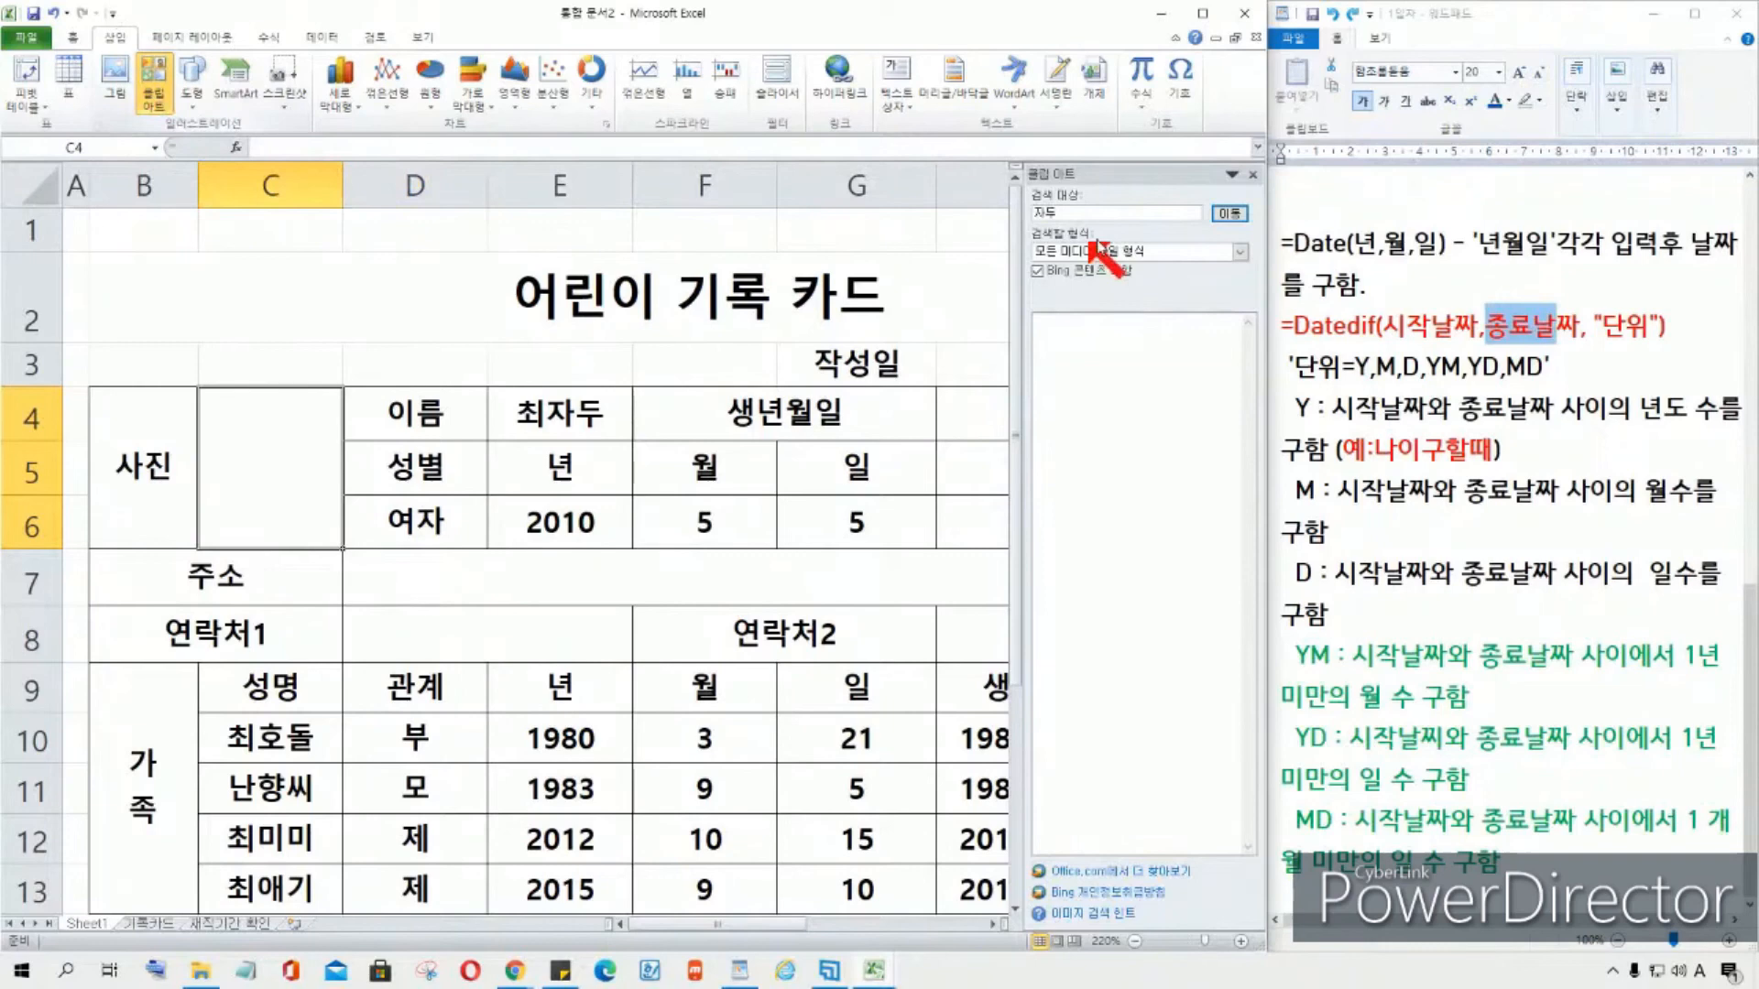
drag(1079, 213, 1006, 215)
click(1229, 213)
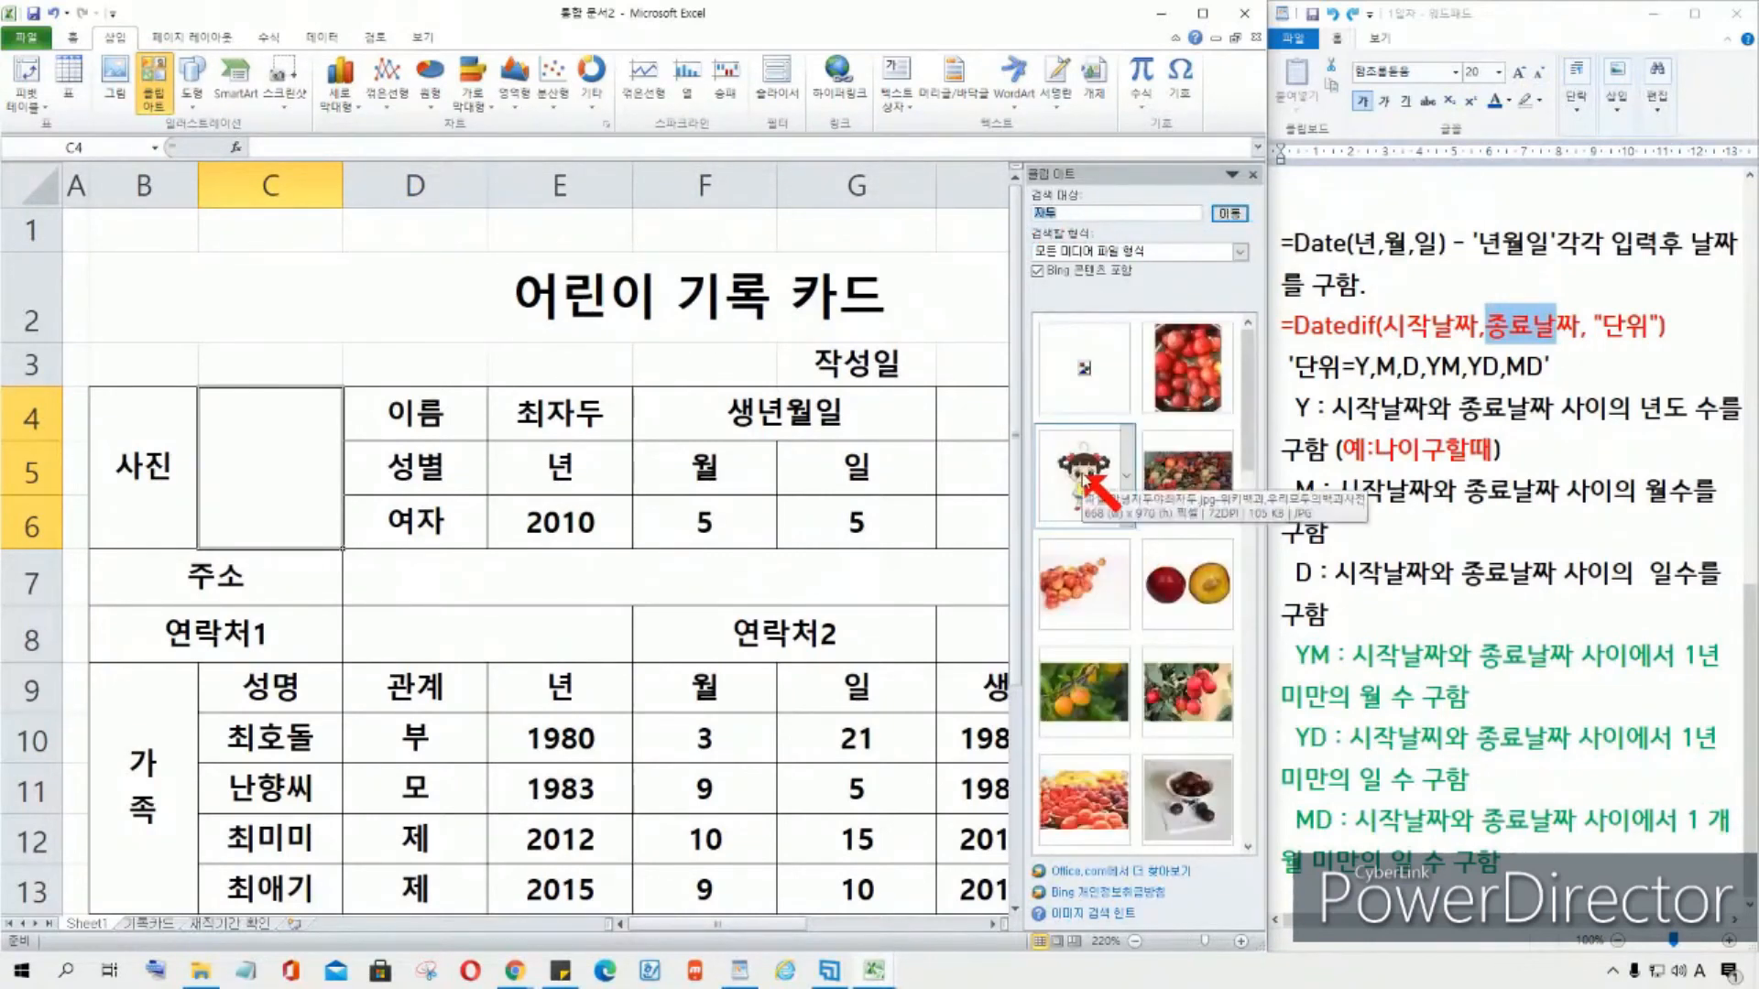
click(1087, 478)
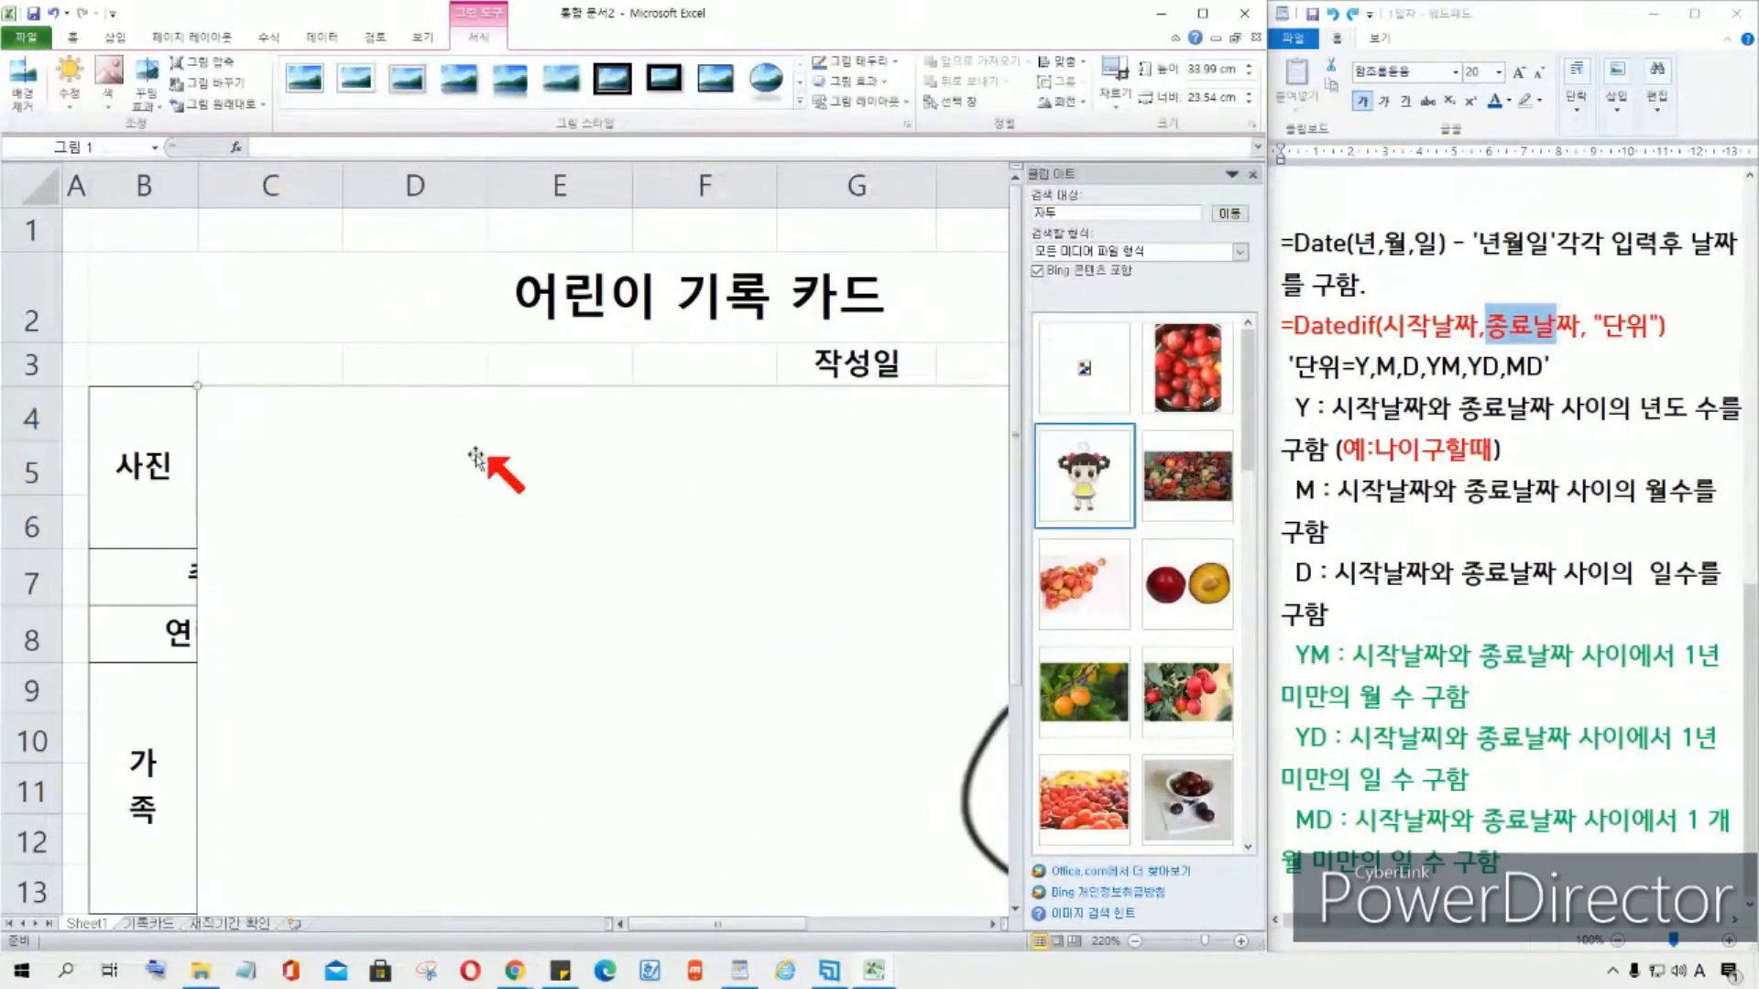
Step: Shrink the cartoon girl picture to about 1.72 cm high by 1.19 cm wide and place it inside photo cell C4
drag(203, 394, 276, 358)
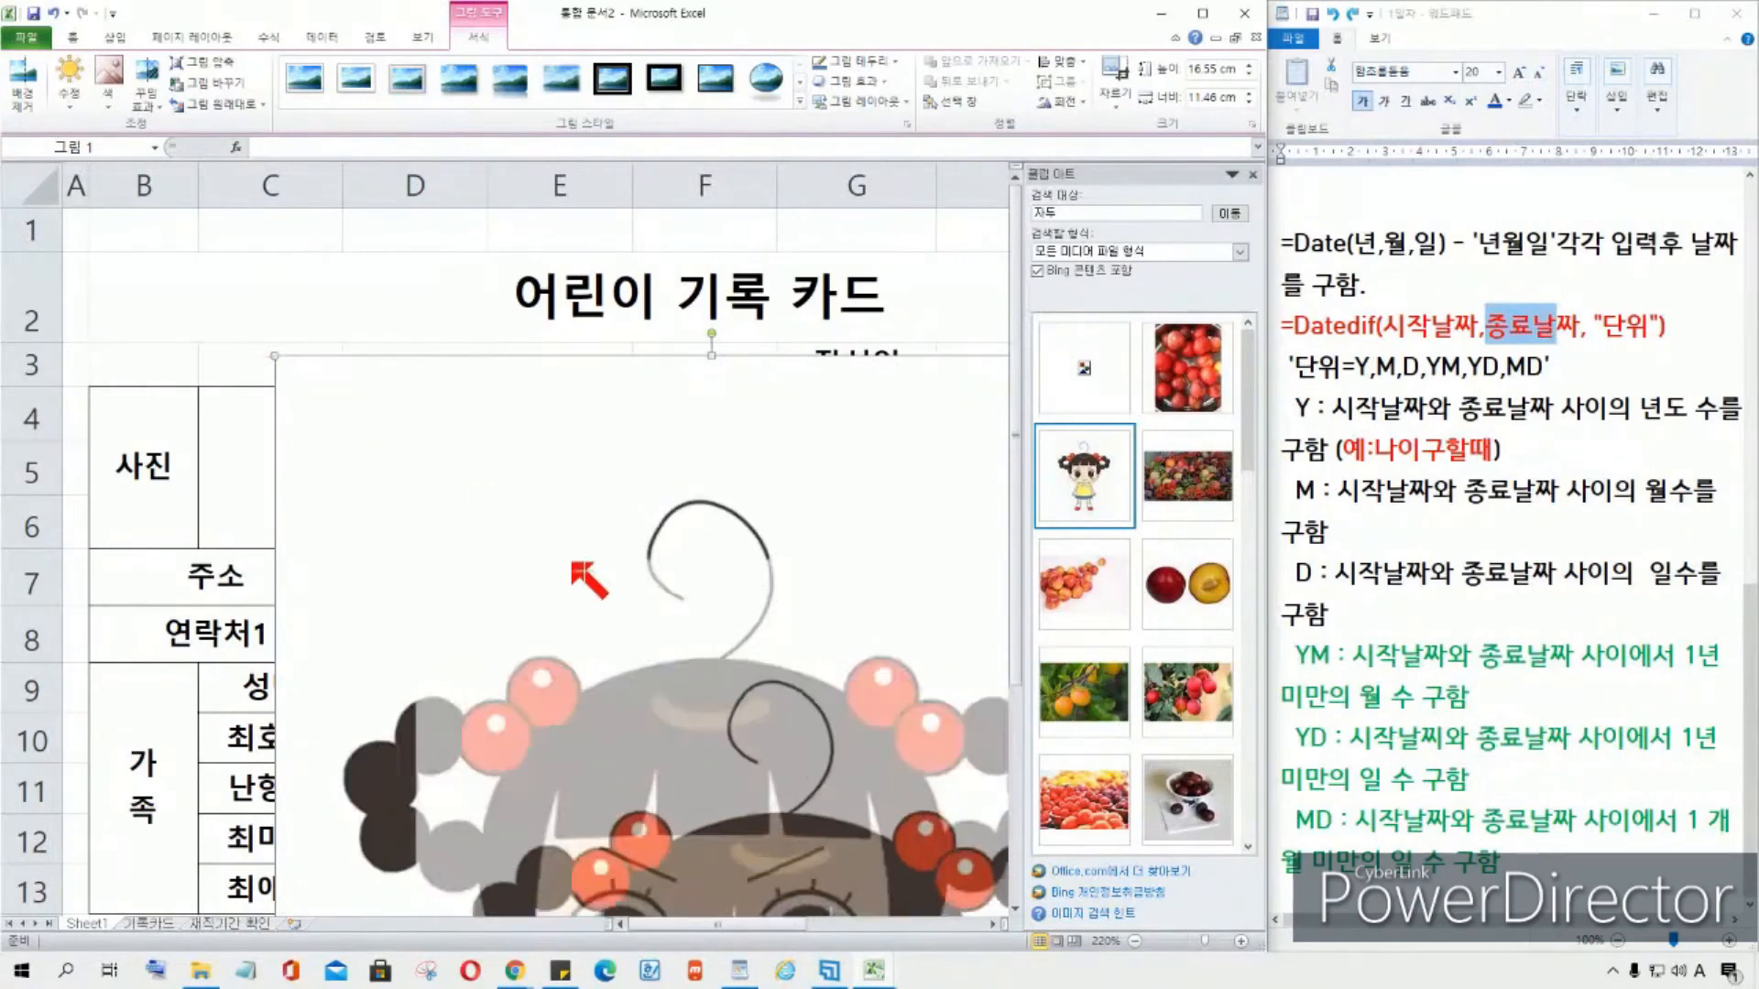
drag(886, 870, 490, 221)
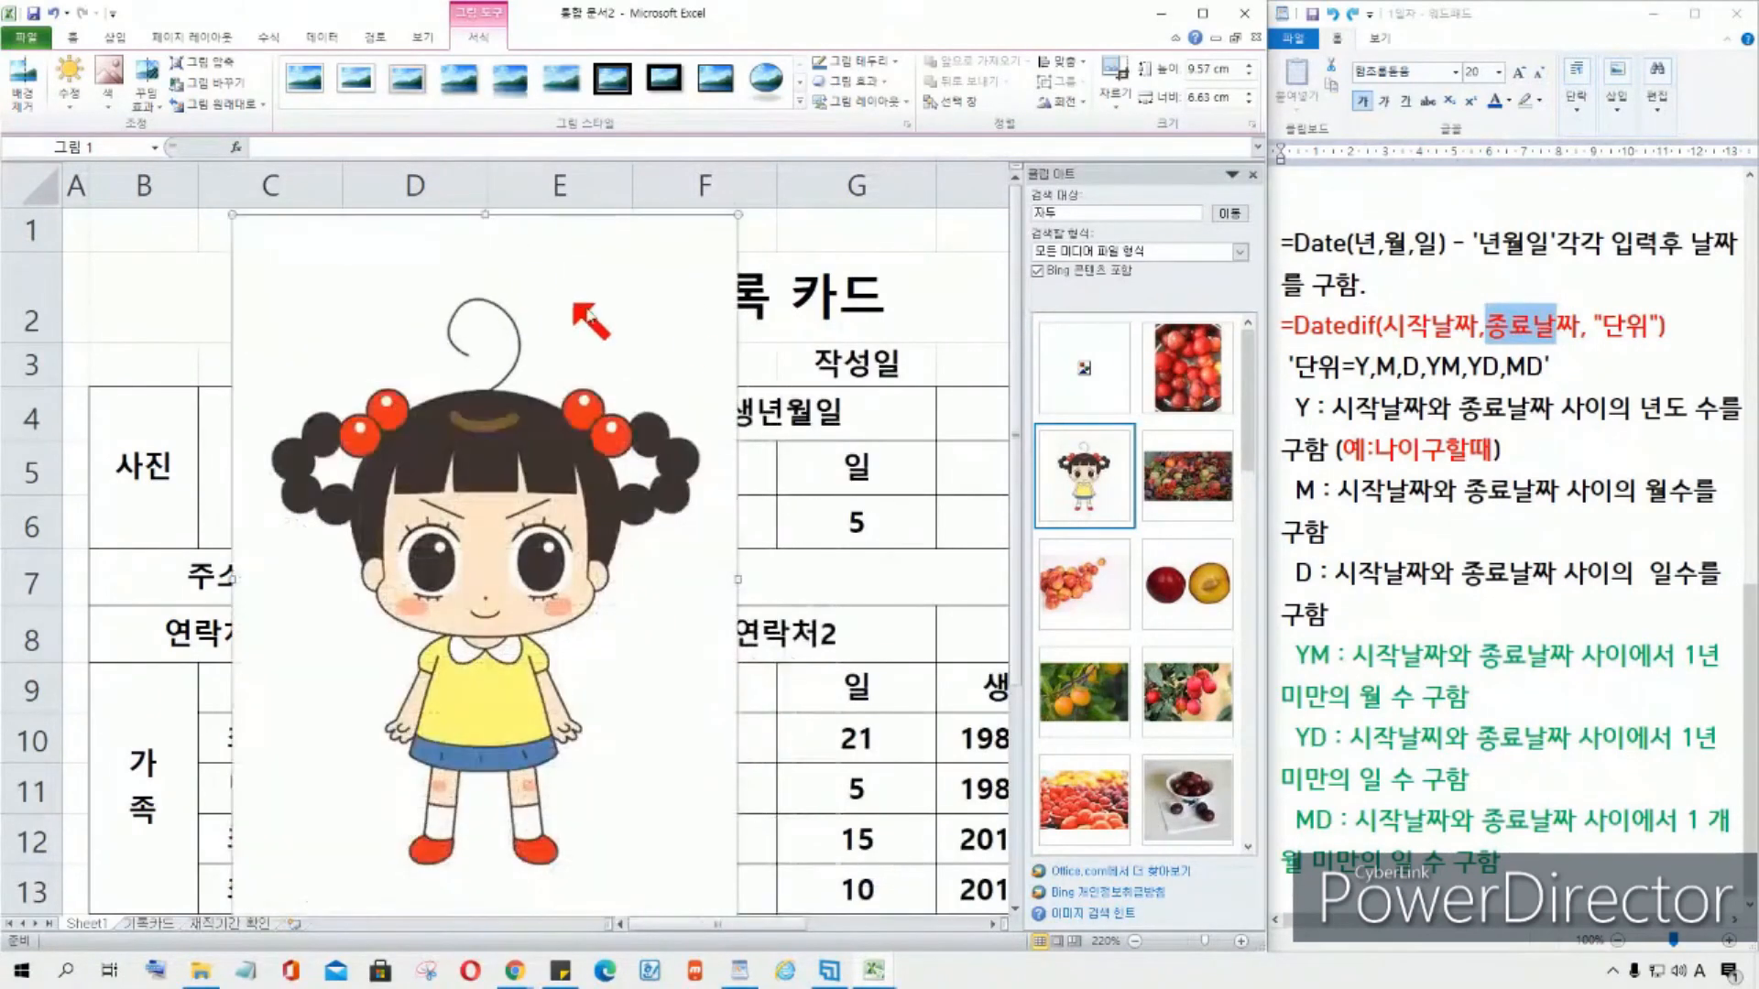
drag(741, 215, 272, 415)
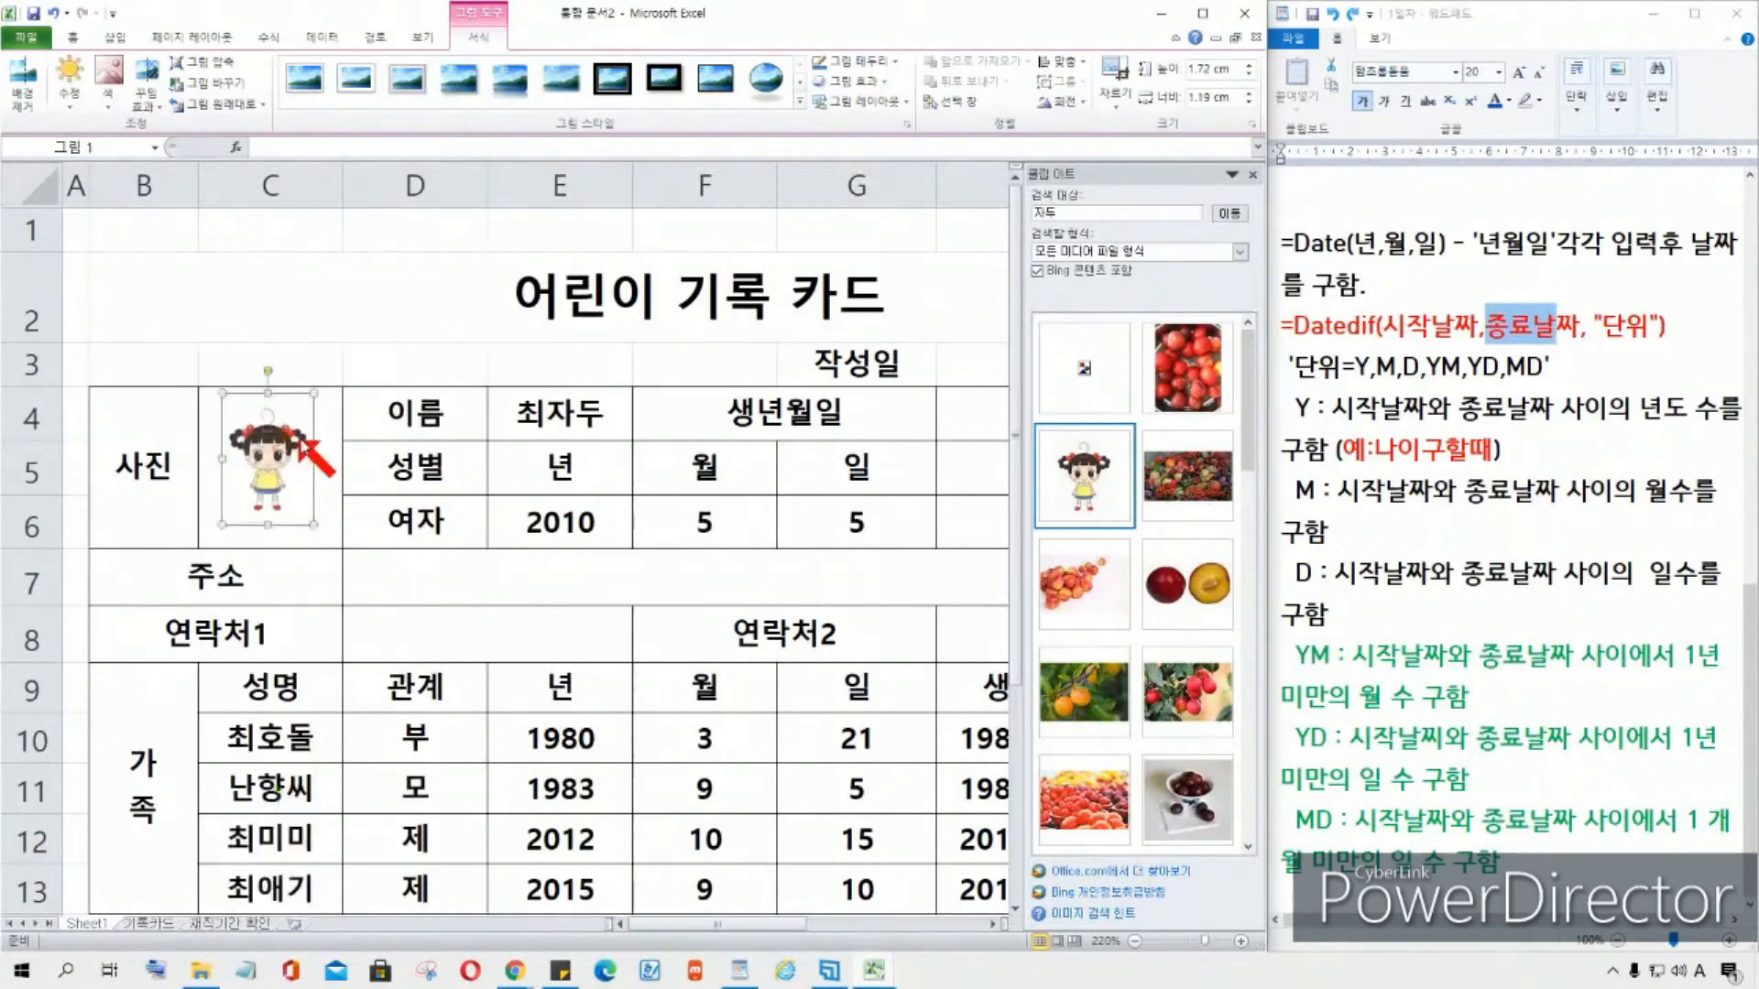
click(354, 331)
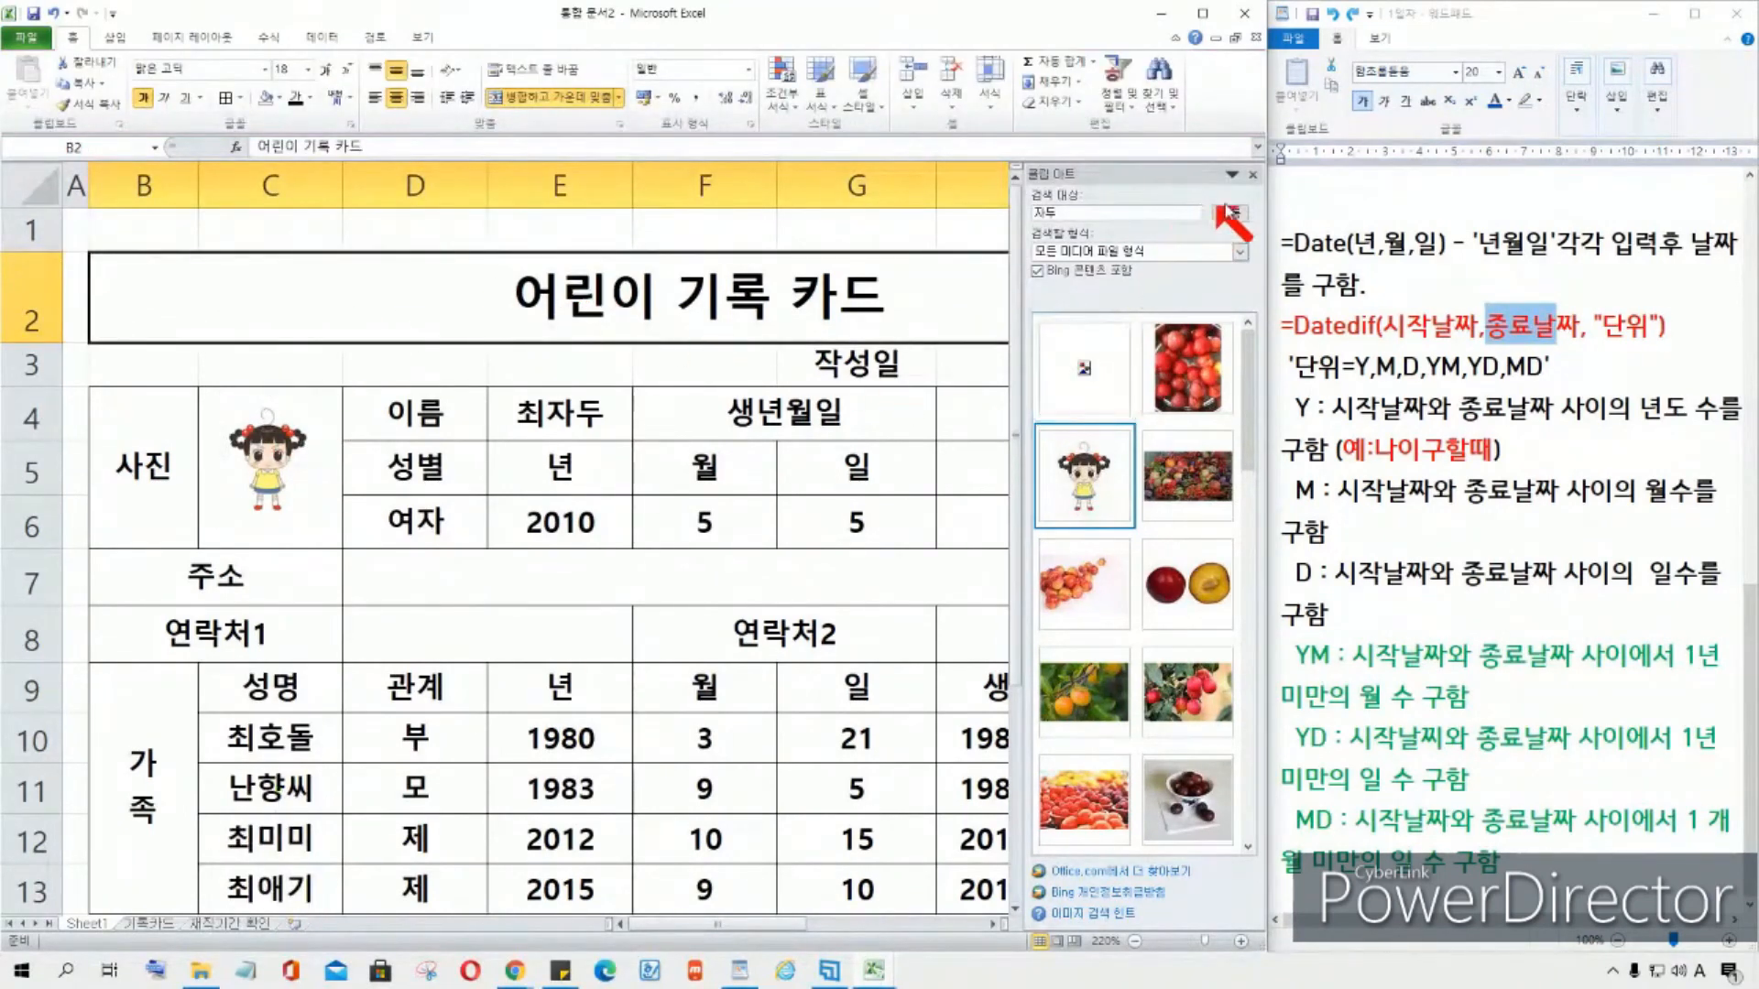
click(113, 38)
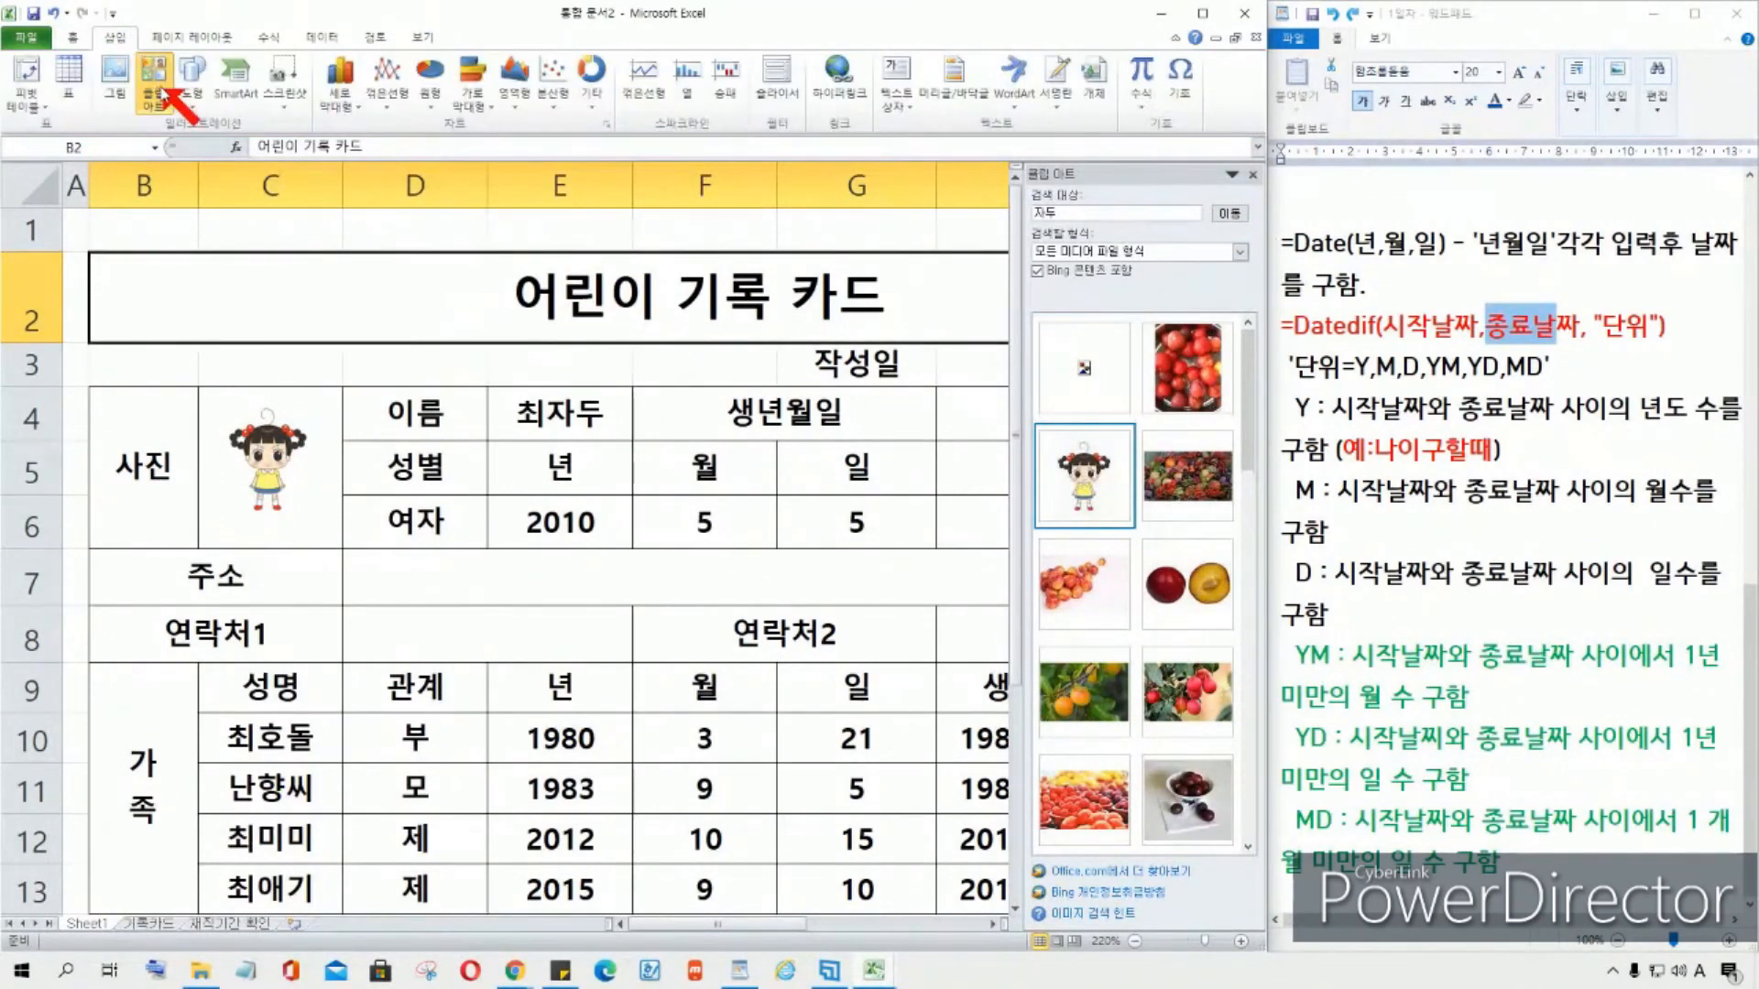
click(1062, 212)
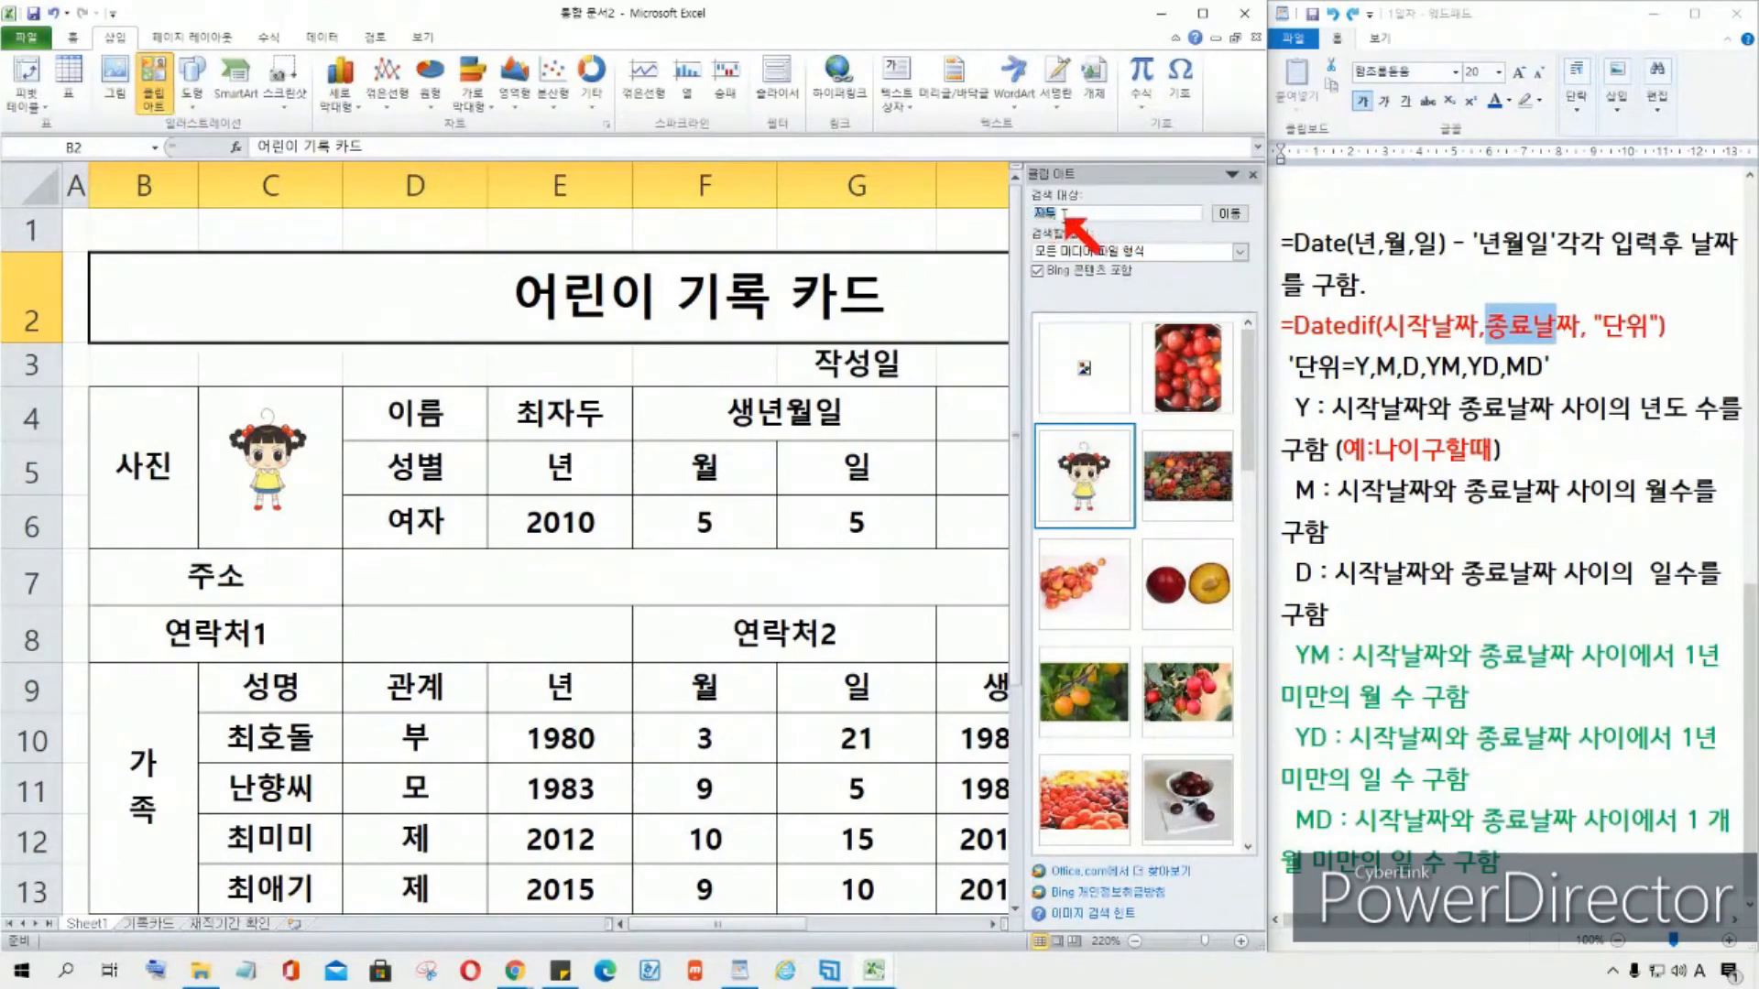
click(1229, 213)
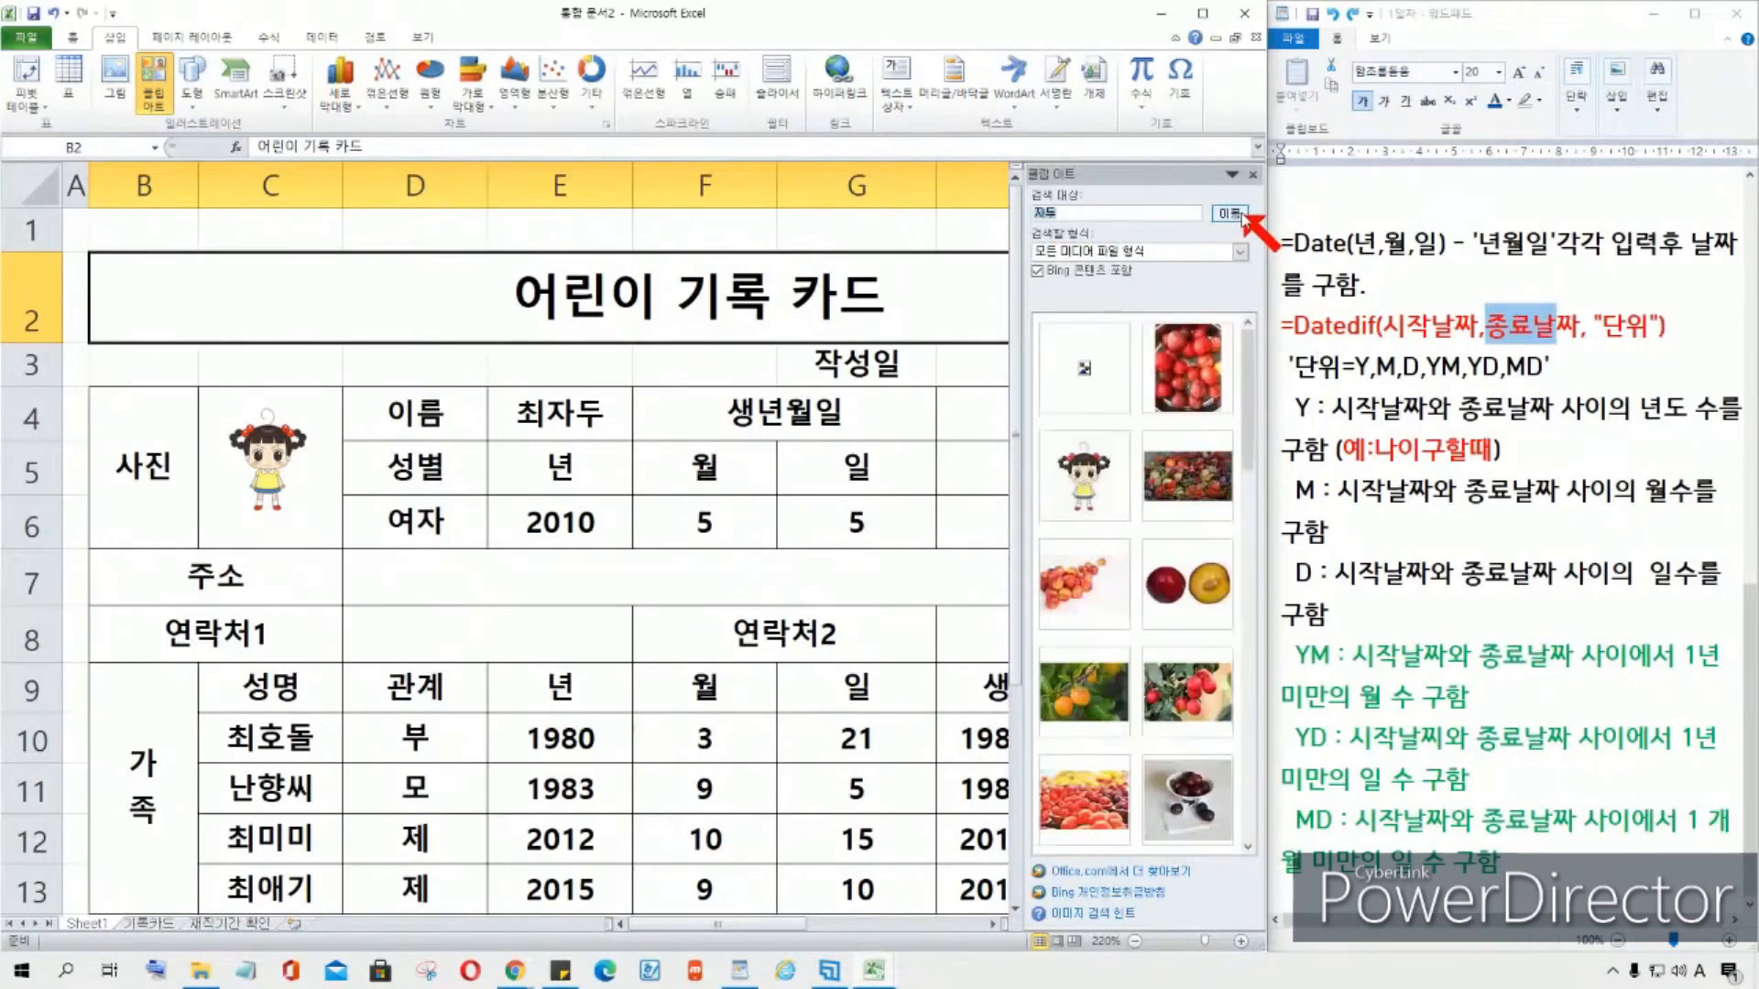
mouse_move(1119, 446)
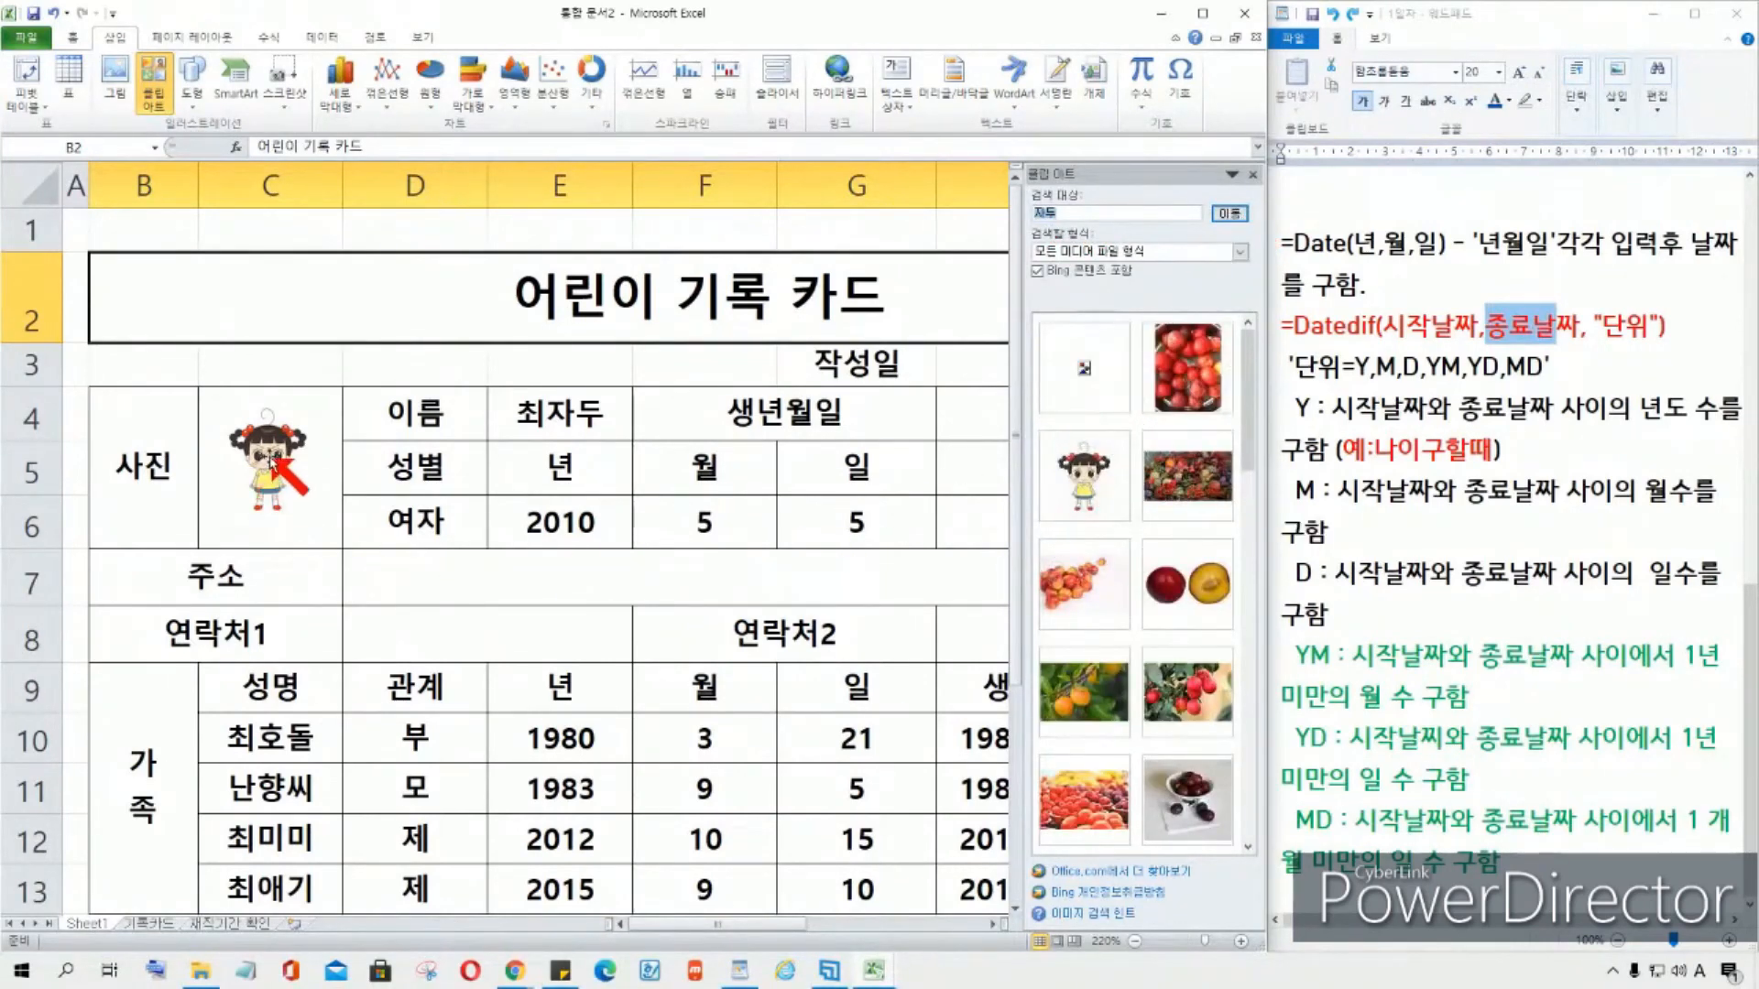
Step: Nudge the cartoon girl picture slightly lower within photo cell C4 and close the clip art pane
click(258, 469)
click(488, 589)
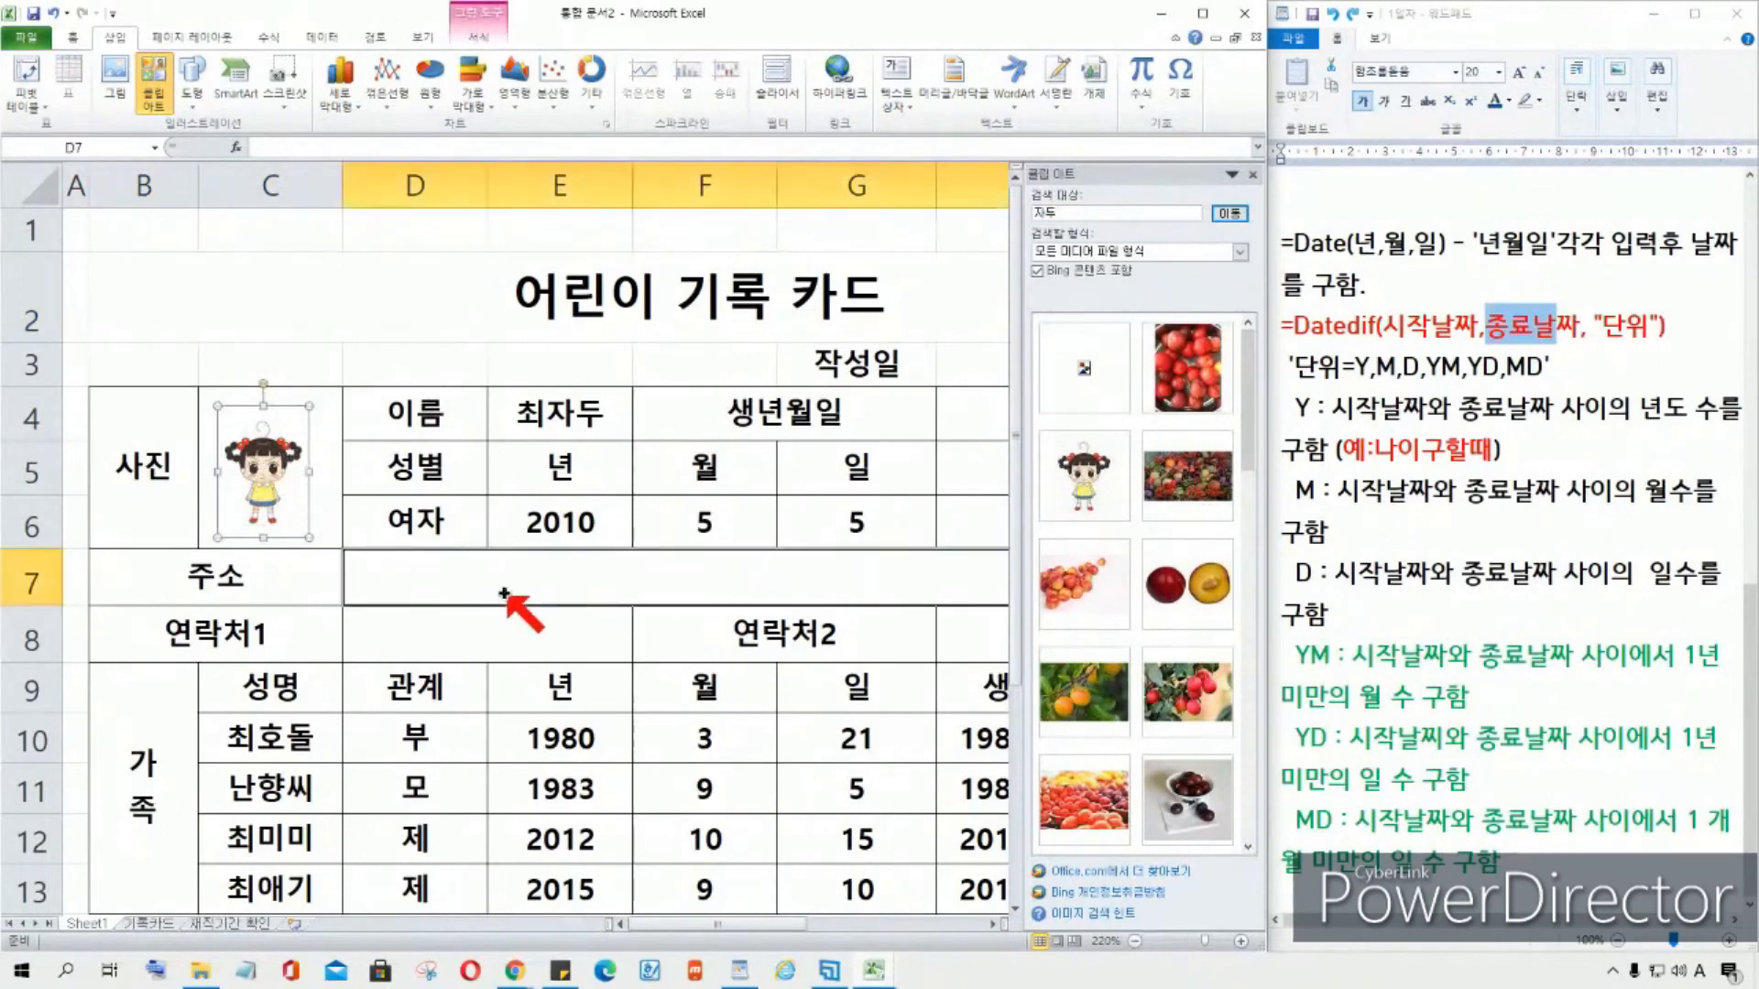
click(1252, 174)
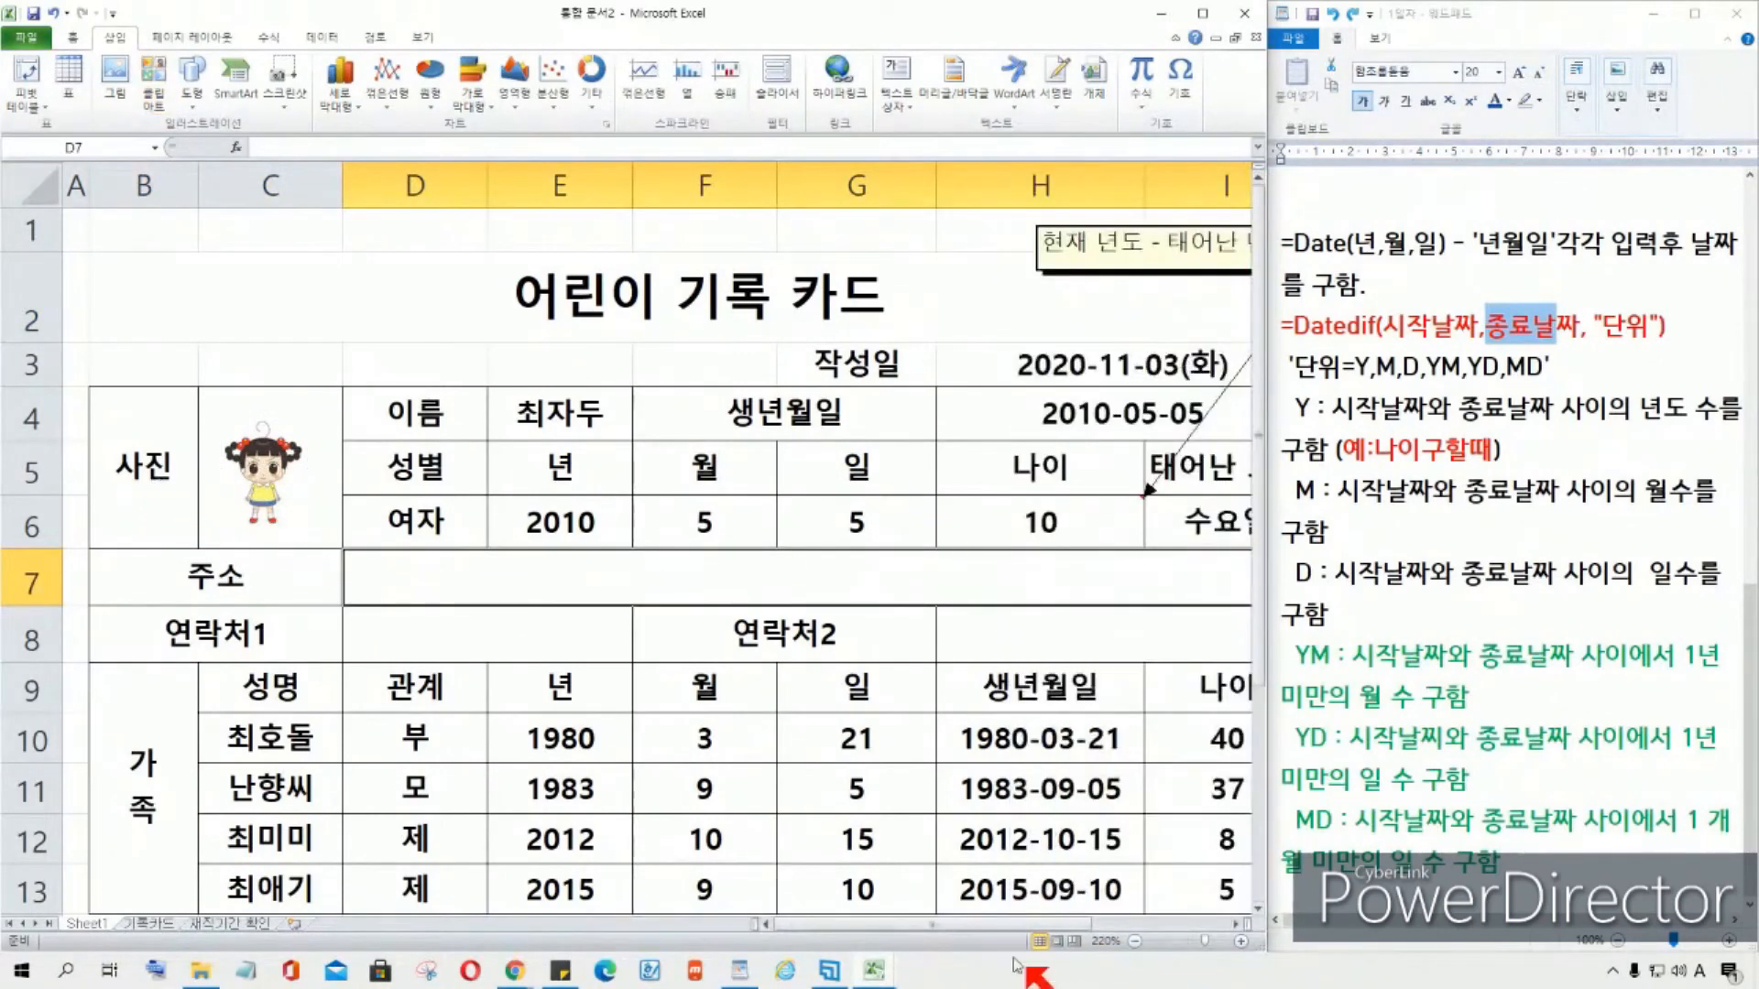
Step: Apply a thick outside box border around the record card table B4:I13
click(1134, 941)
click(1134, 941)
click(1134, 941)
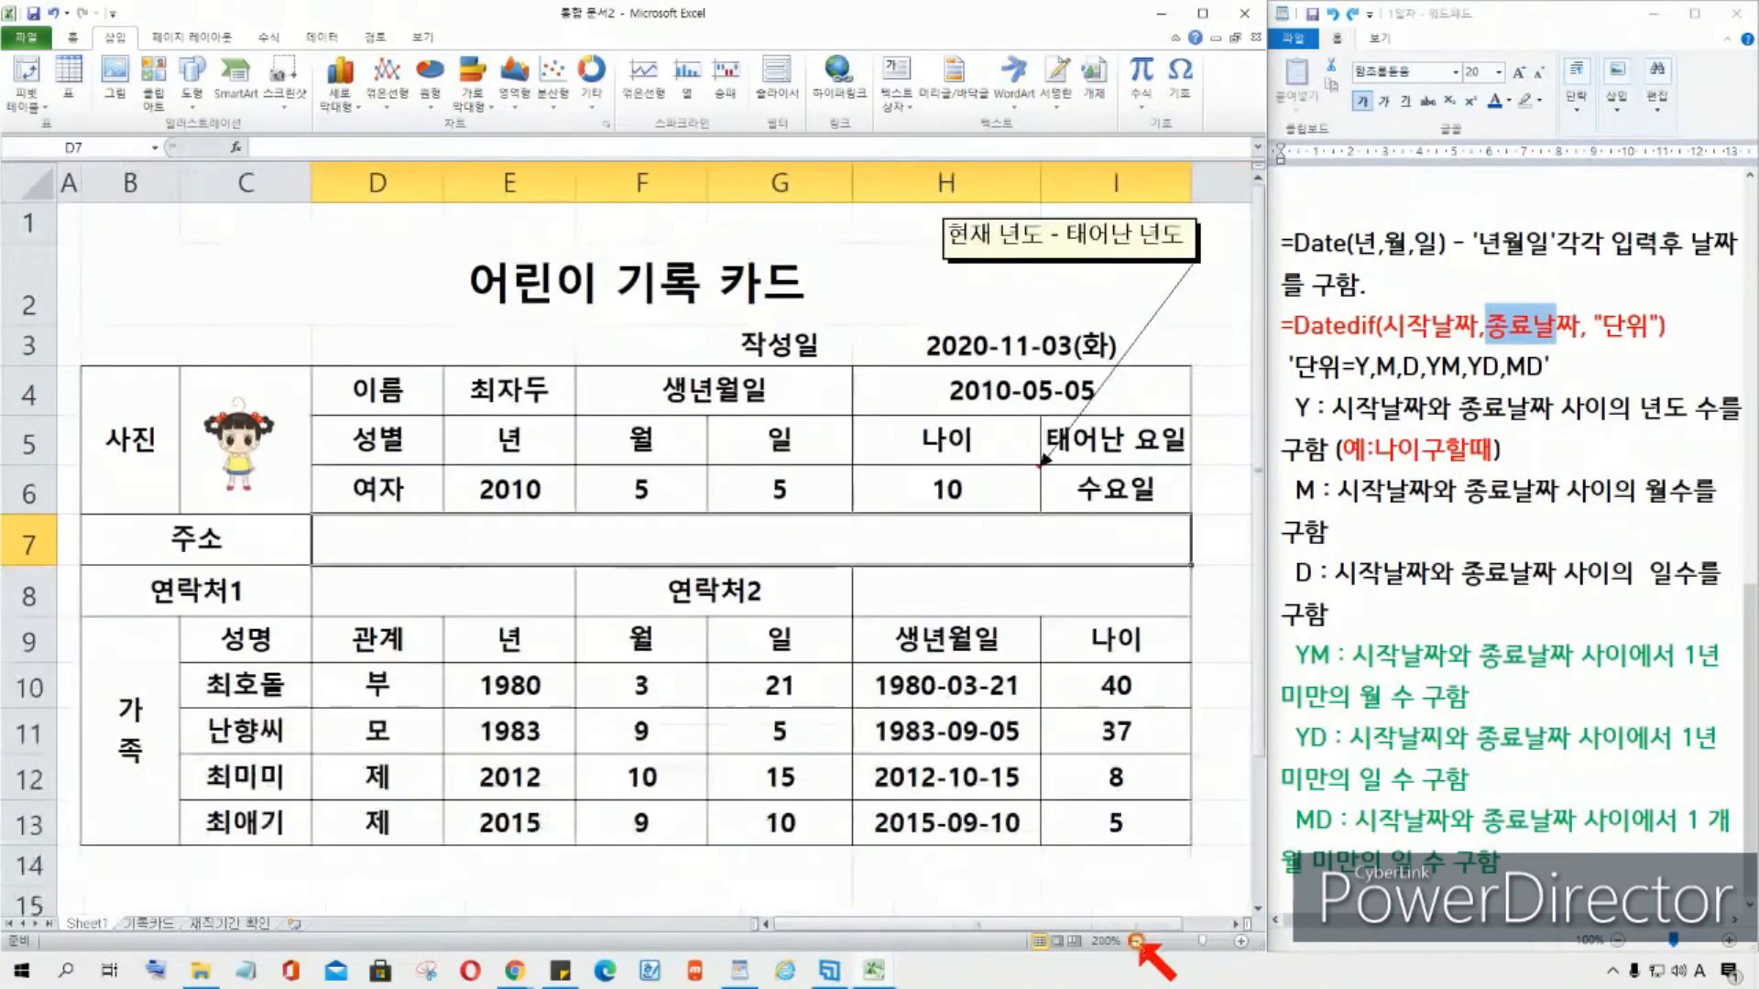
click(1134, 941)
click(1134, 941)
click(366, 400)
click(1067, 475)
click(96, 350)
drag(95, 351, 975, 733)
click(73, 36)
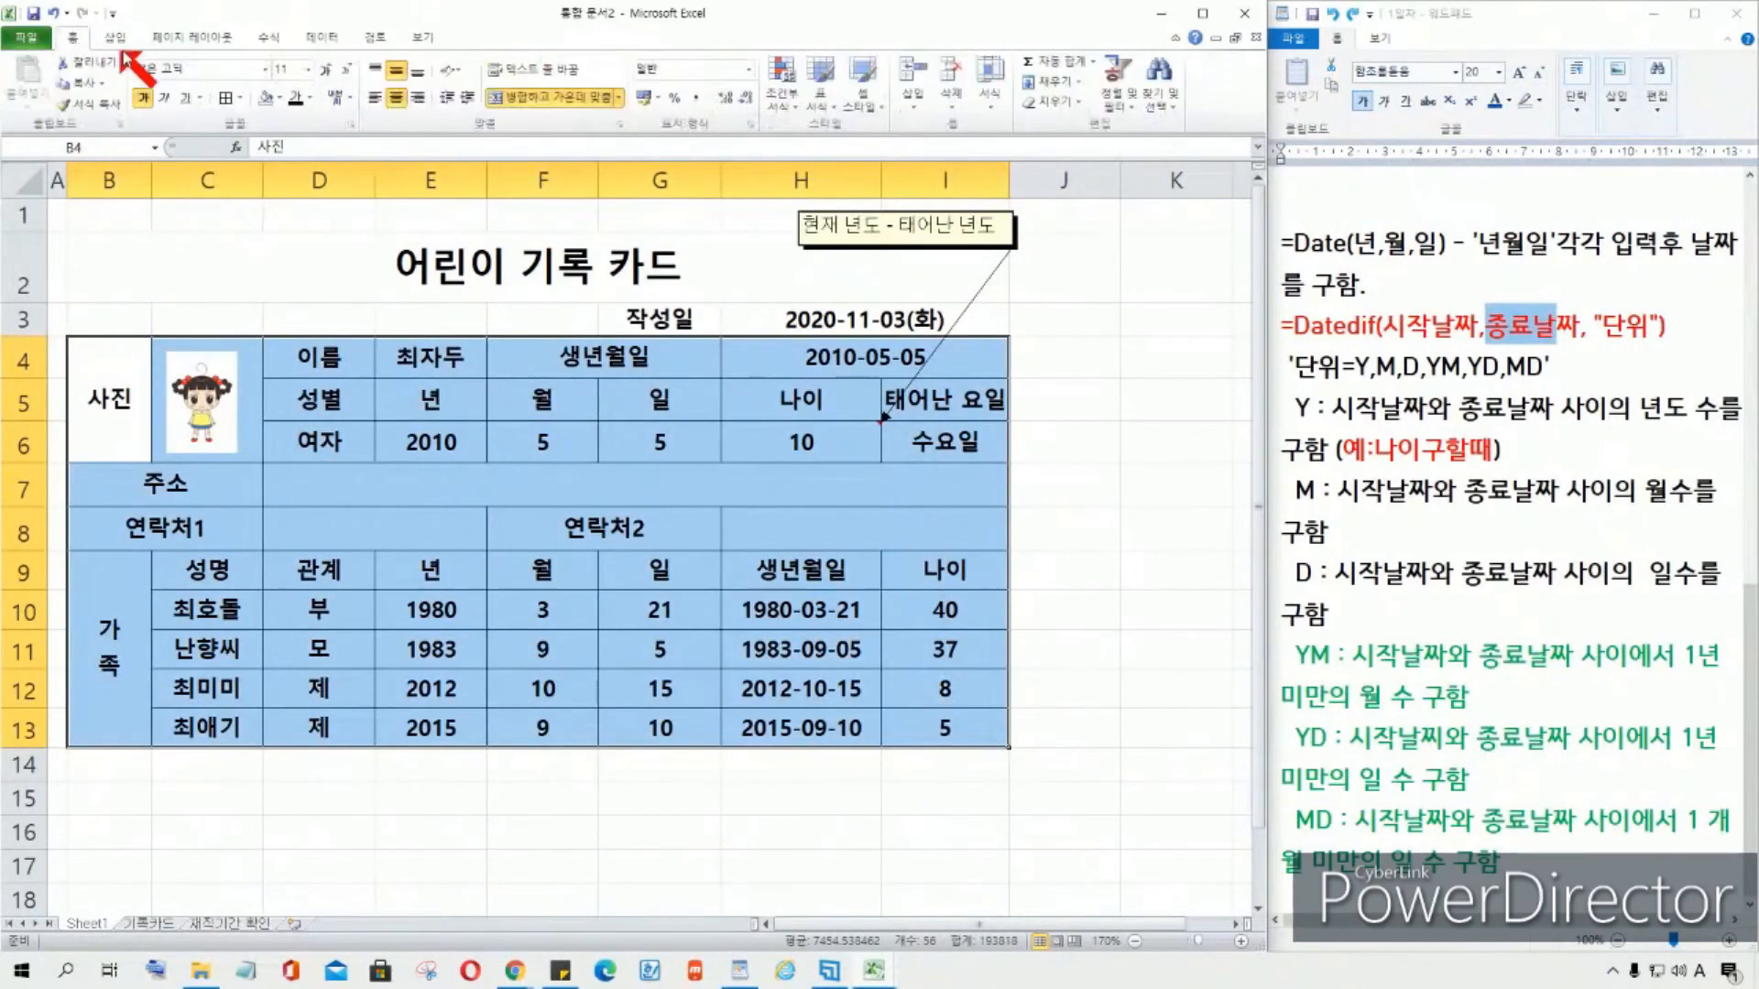
drag(111, 355, 953, 714)
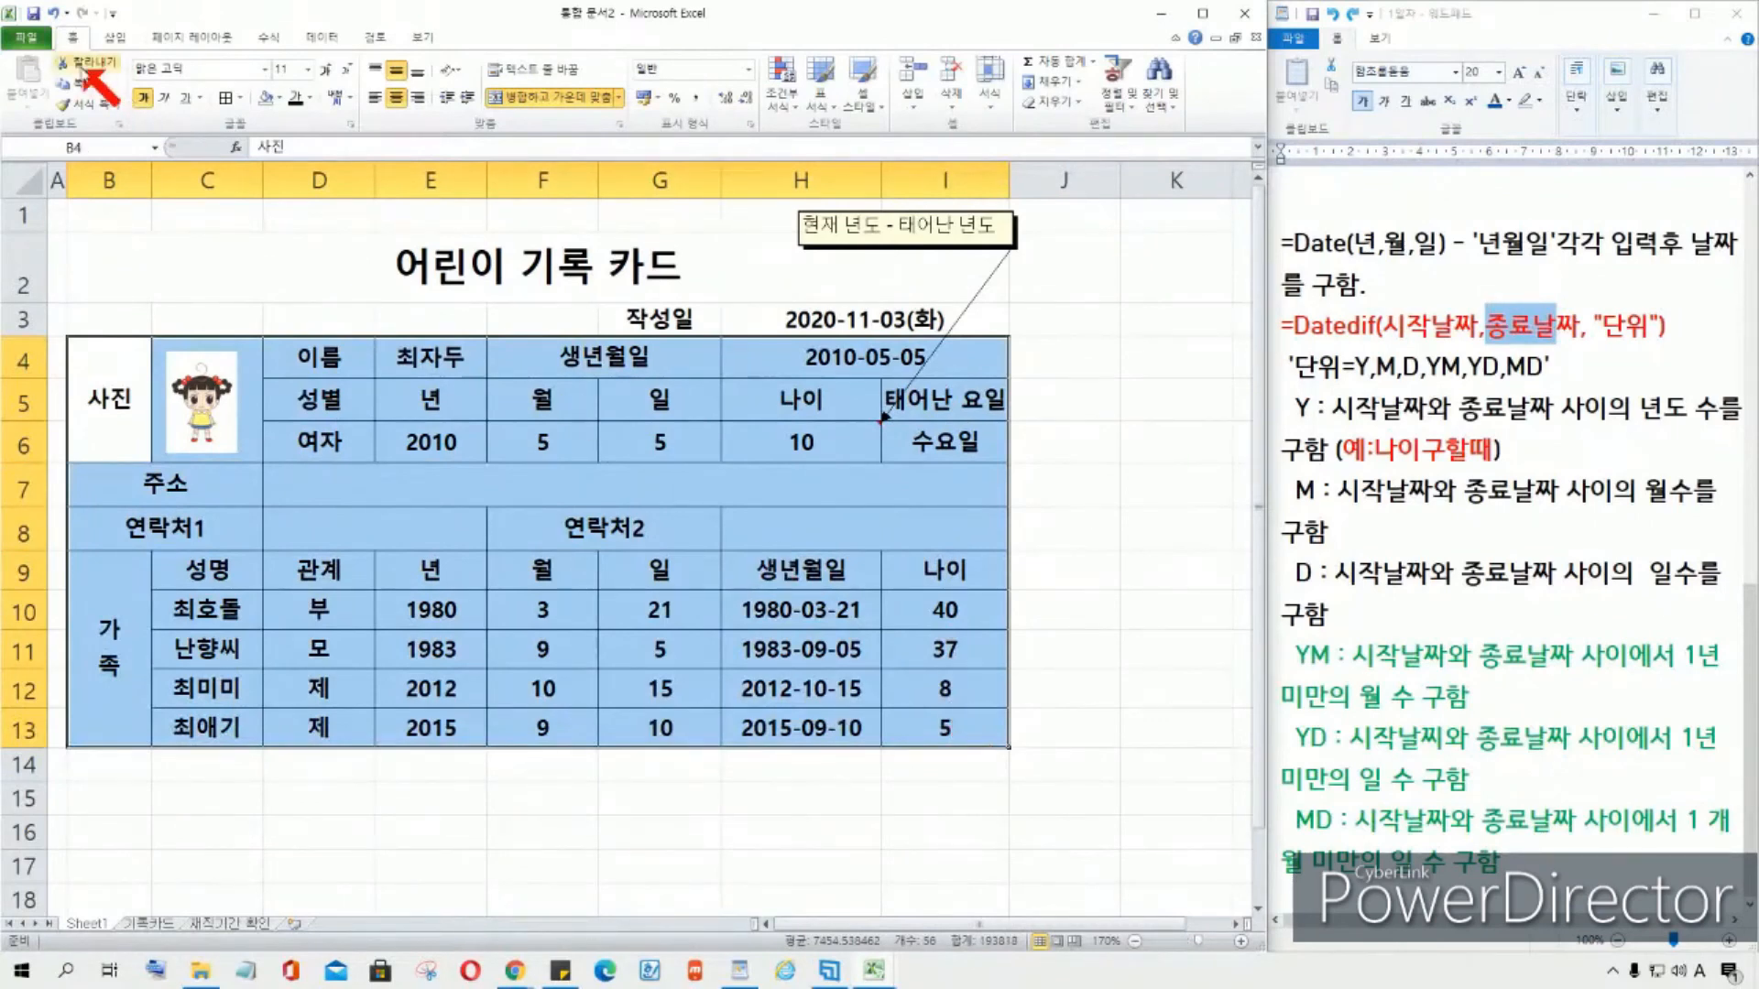
click(241, 98)
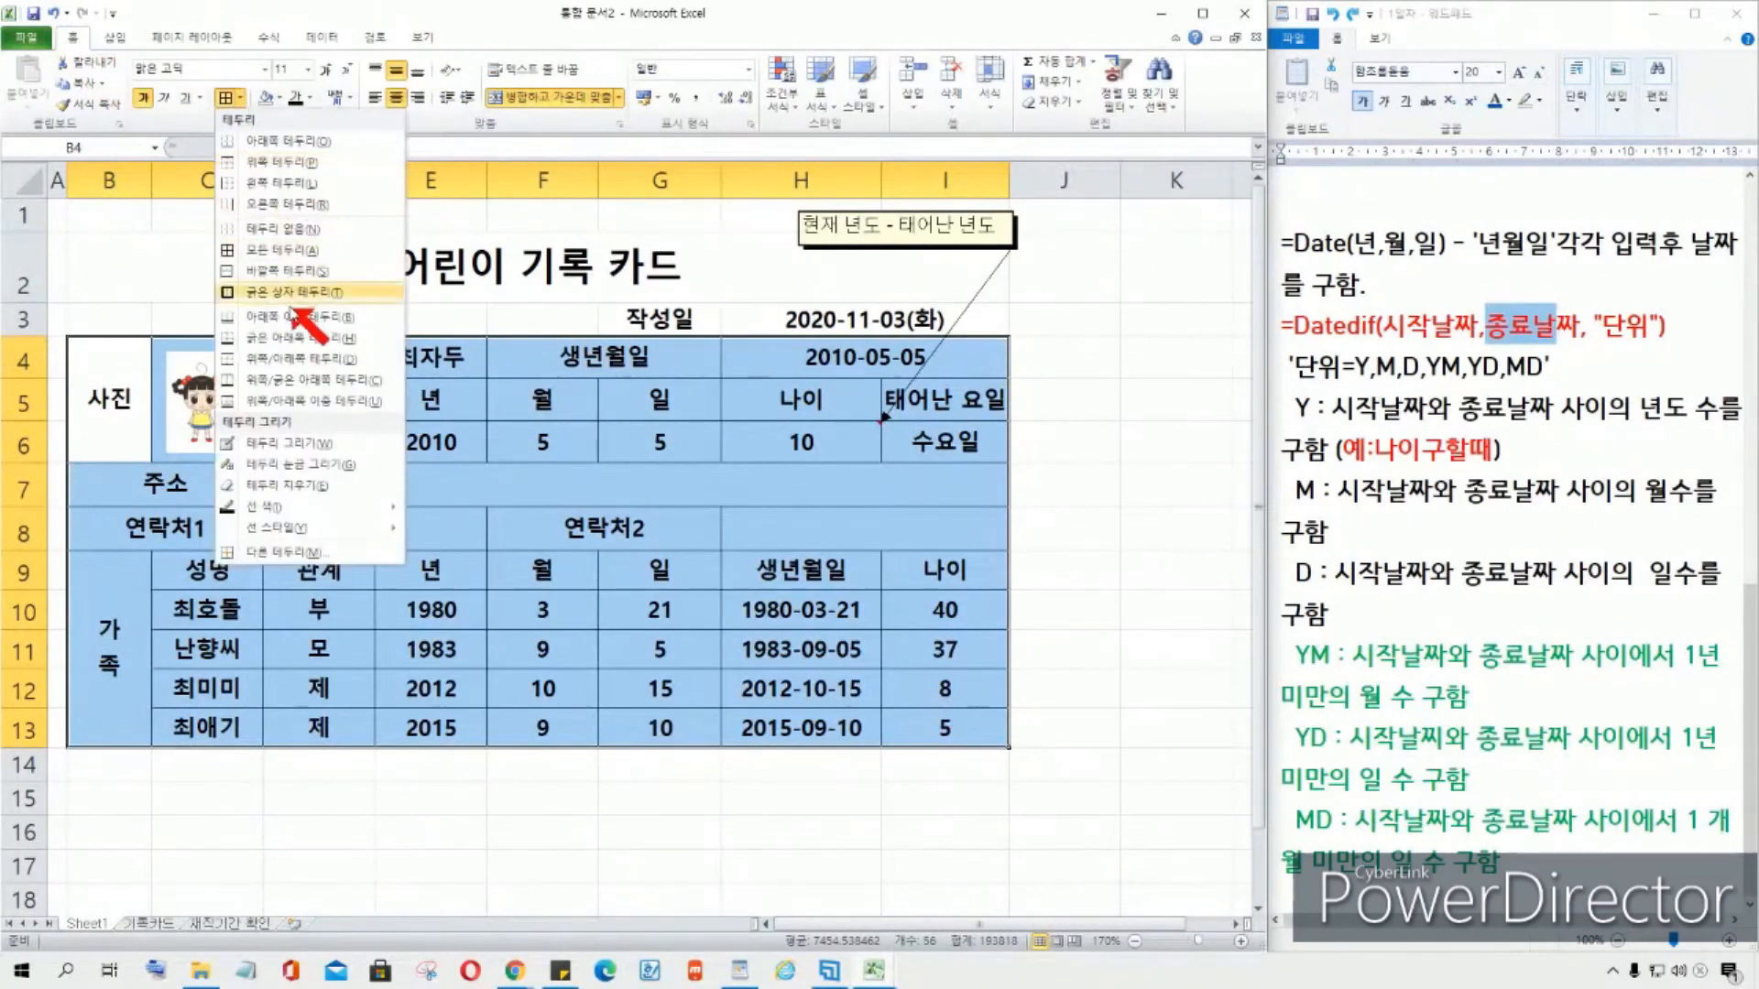
click(300, 293)
Step: Widen column I slightly so the 태어난 요일 heading fits inside its cell
click(1054, 443)
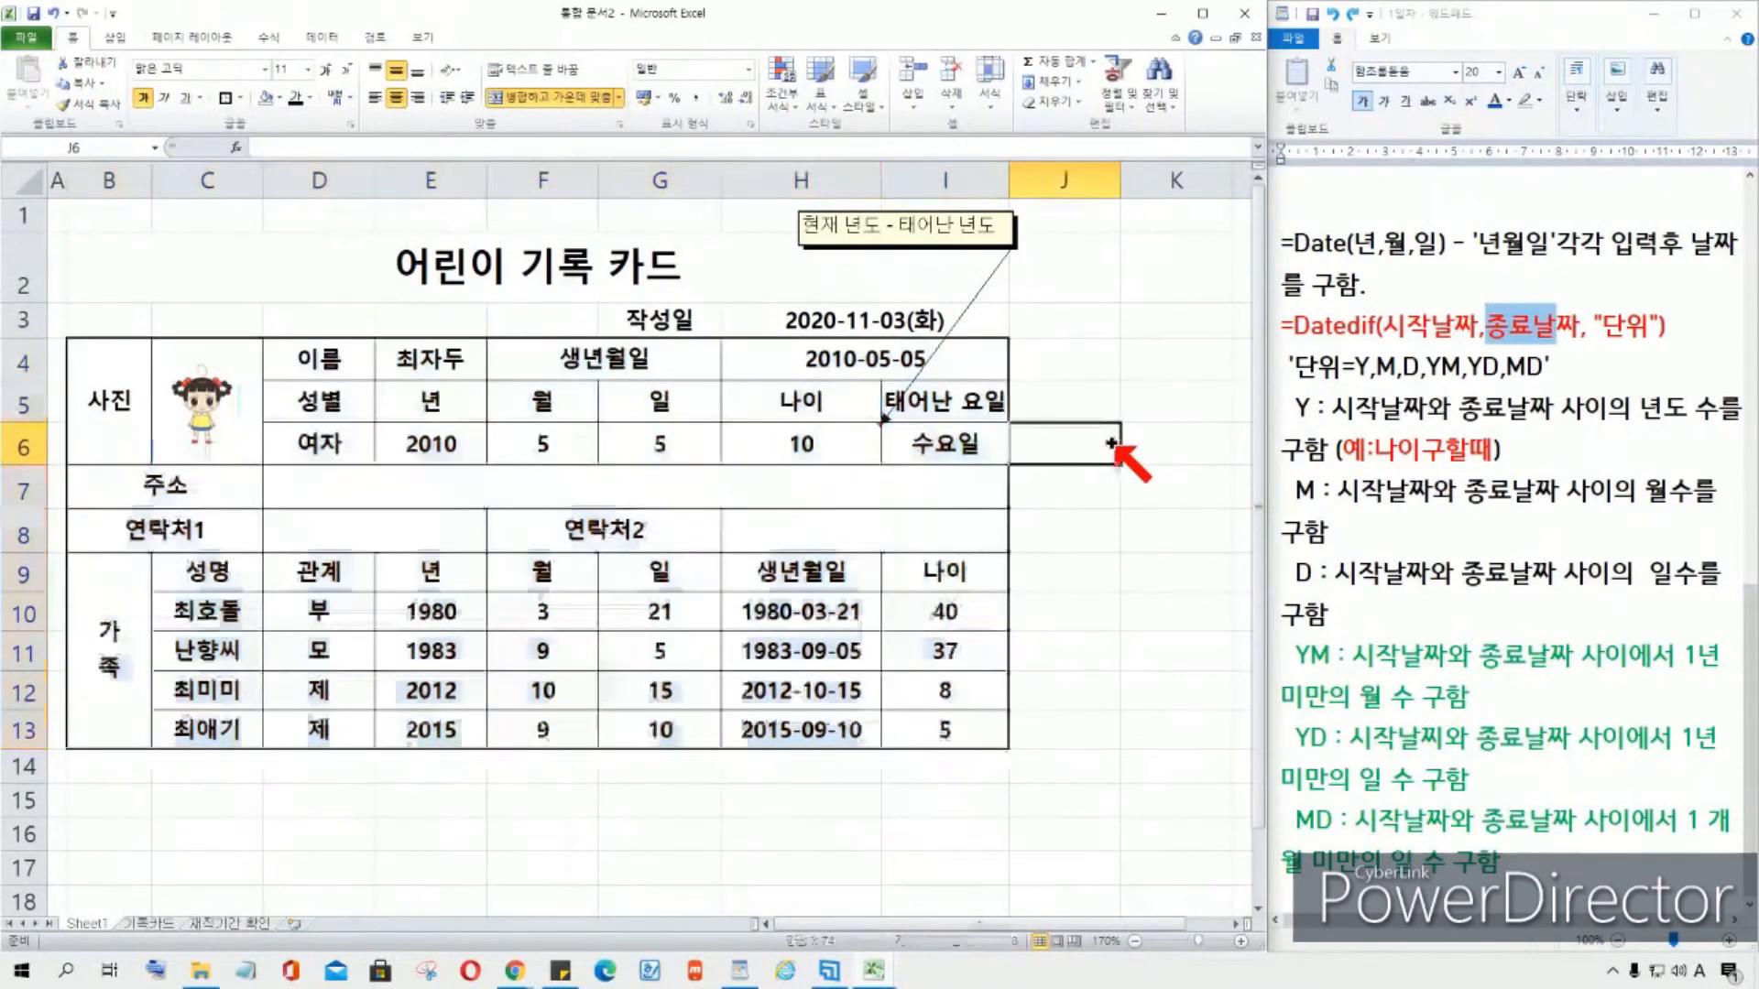
drag(1009, 180, 1020, 181)
click(1135, 357)
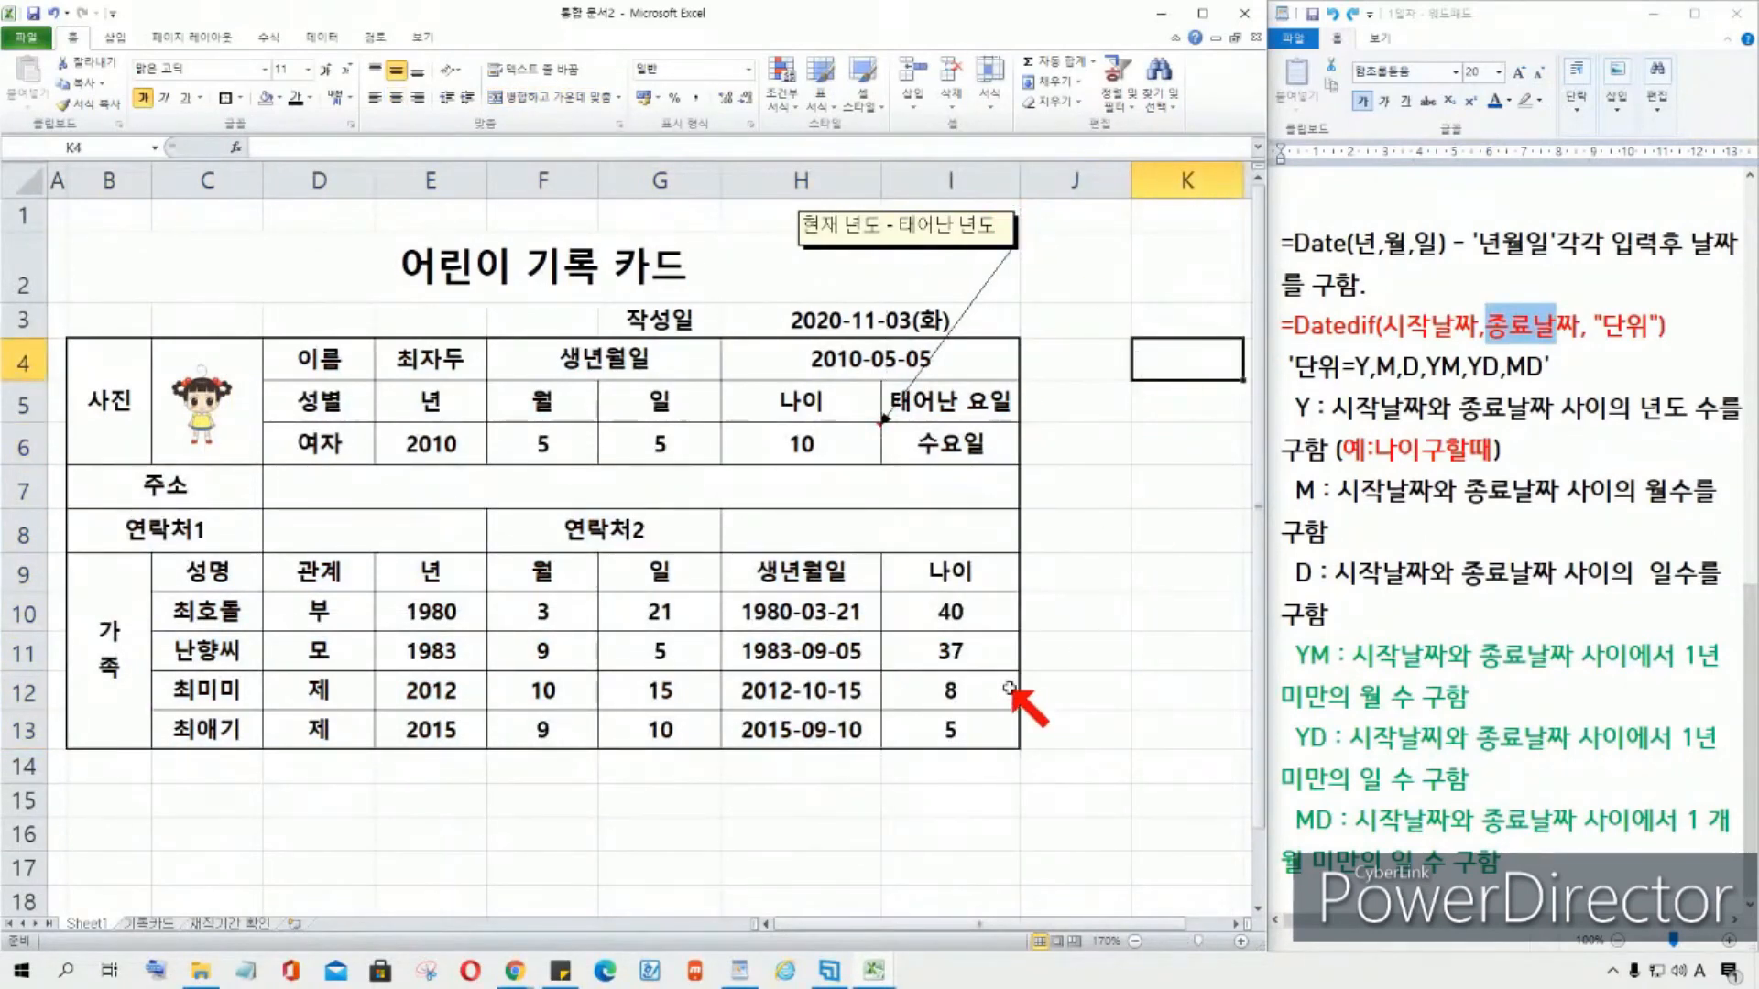